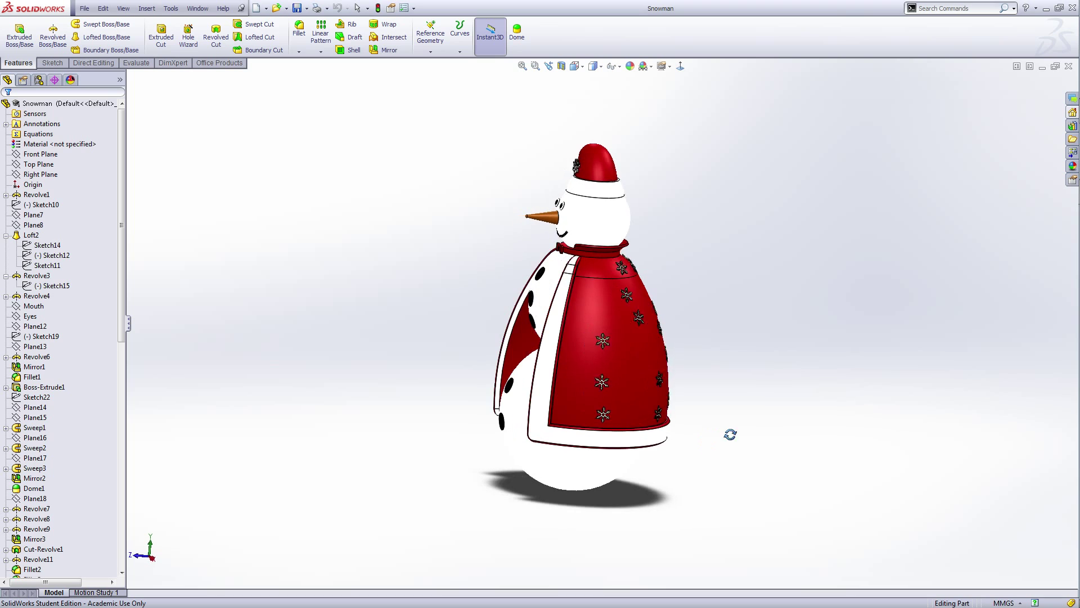
- Examine the finished snowman model from the side and front, including the snowflakes on its red cape
scroll(616, 383, "down", 5)
scroll(615, 381, "down", 3)
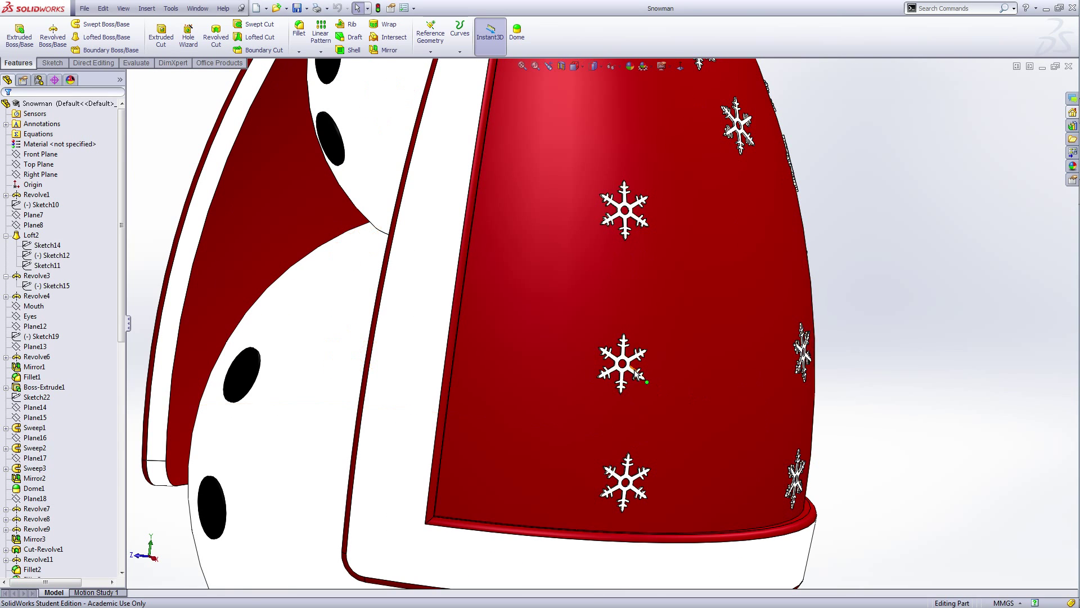
scroll(838, 409, "up", 8)
middle_click_drag(810, 407, 904, 431)
scroll(801, 357, "up", 3)
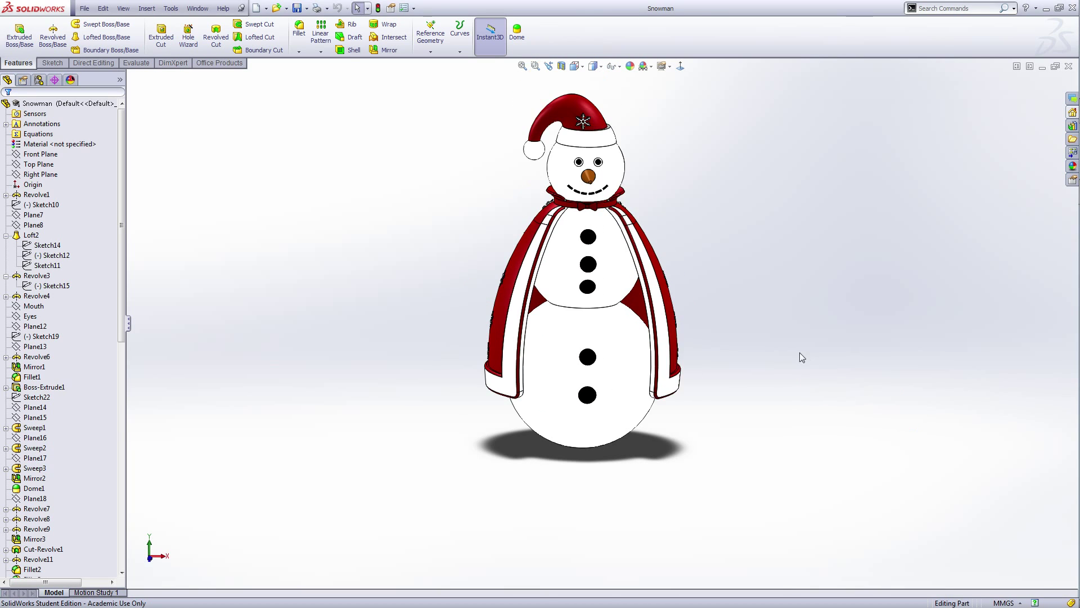
middle_click_drag(629, 201, 691, 264)
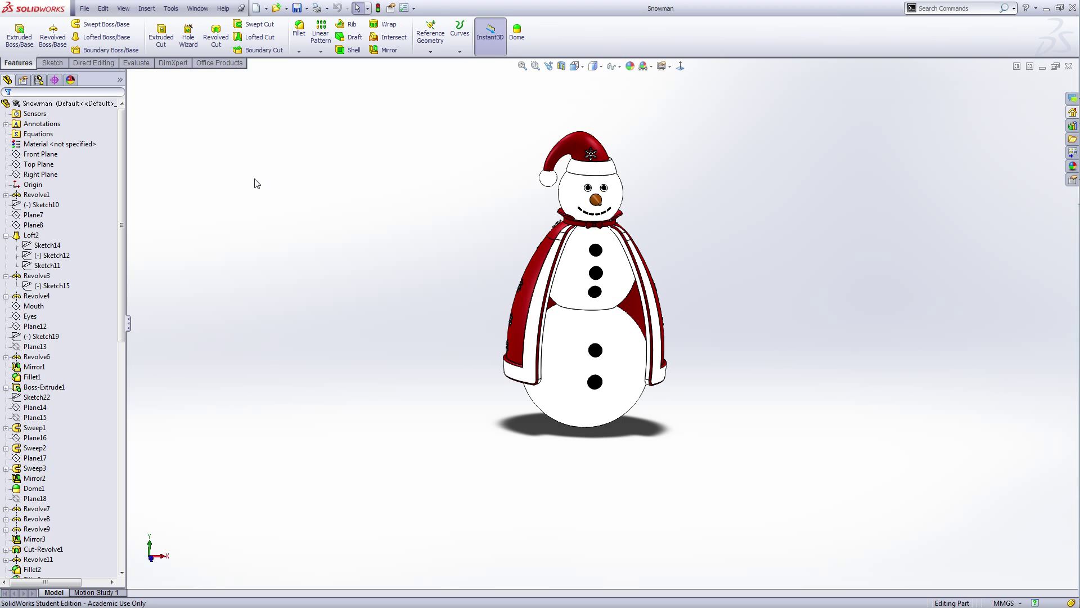
- Create a new part document from the custom millimetre part template
left_click(85, 9)
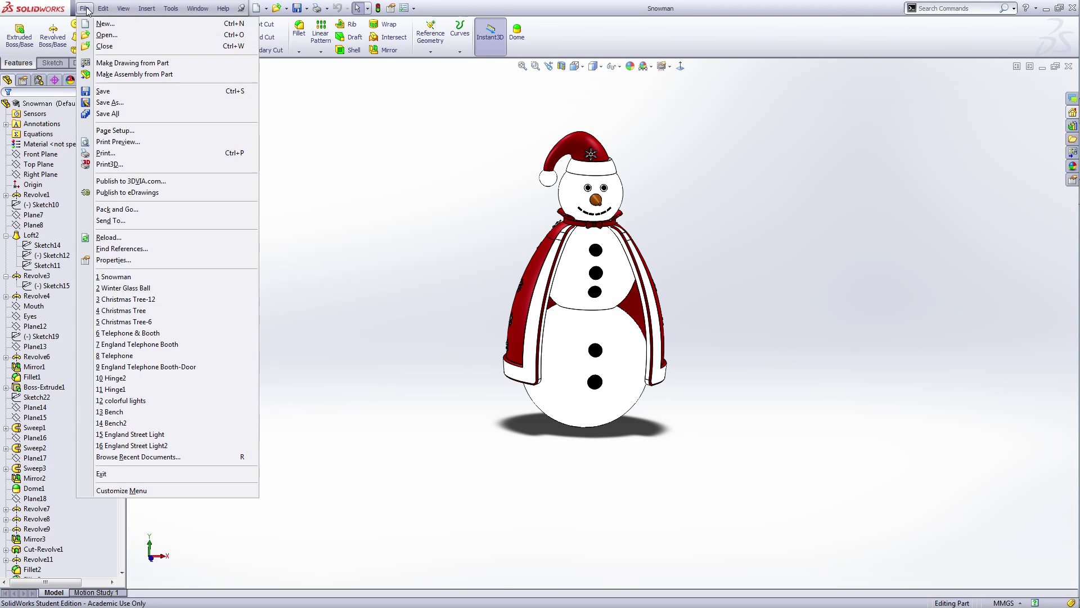
mouse_move(123, 9)
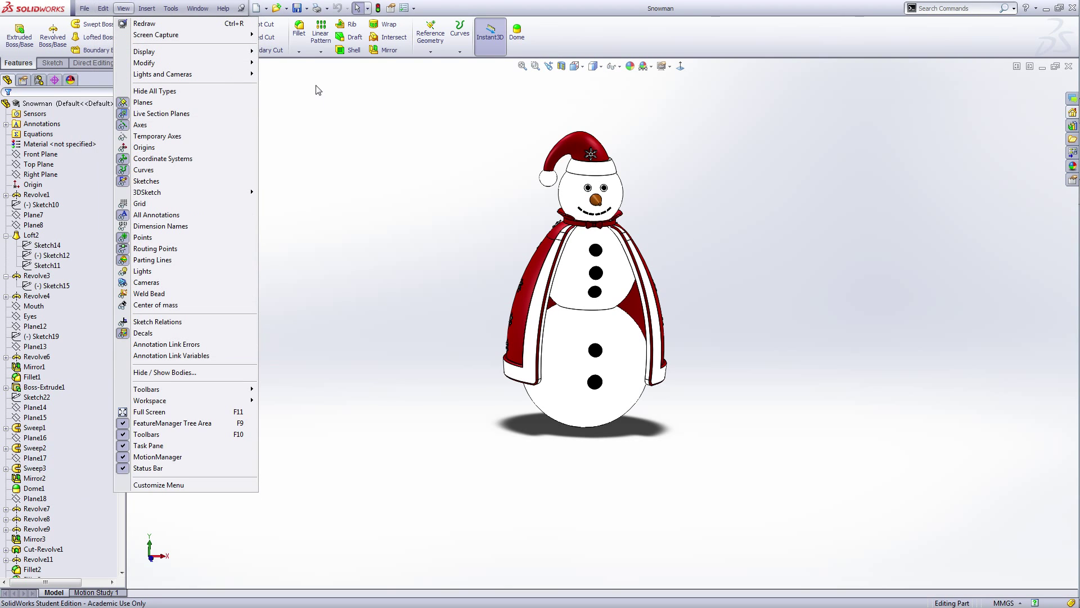
left_click(260, 8)
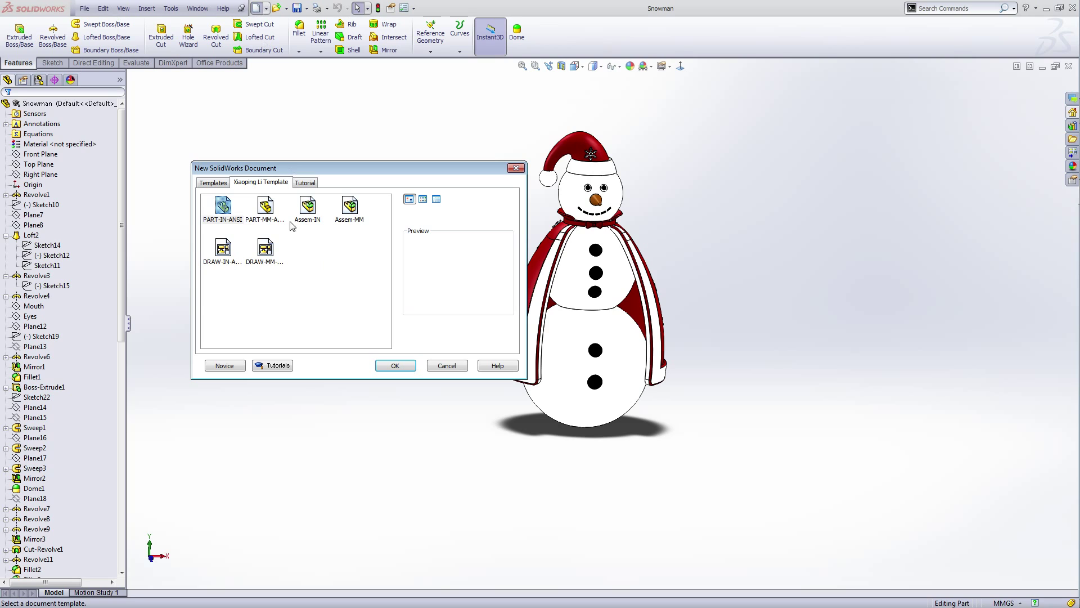
left_click(265, 207)
left_click(395, 366)
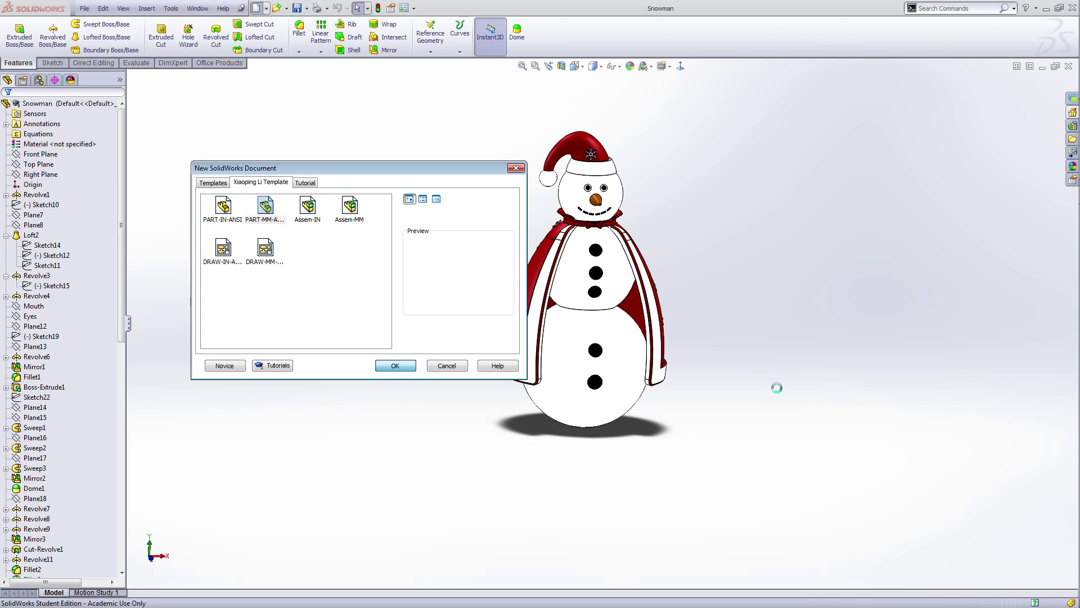
- Start a revolved boss sketch on the Front Plane with centerlines from the origin, about 84 mm vertical and 71 mm horizontal
left_click(44, 156)
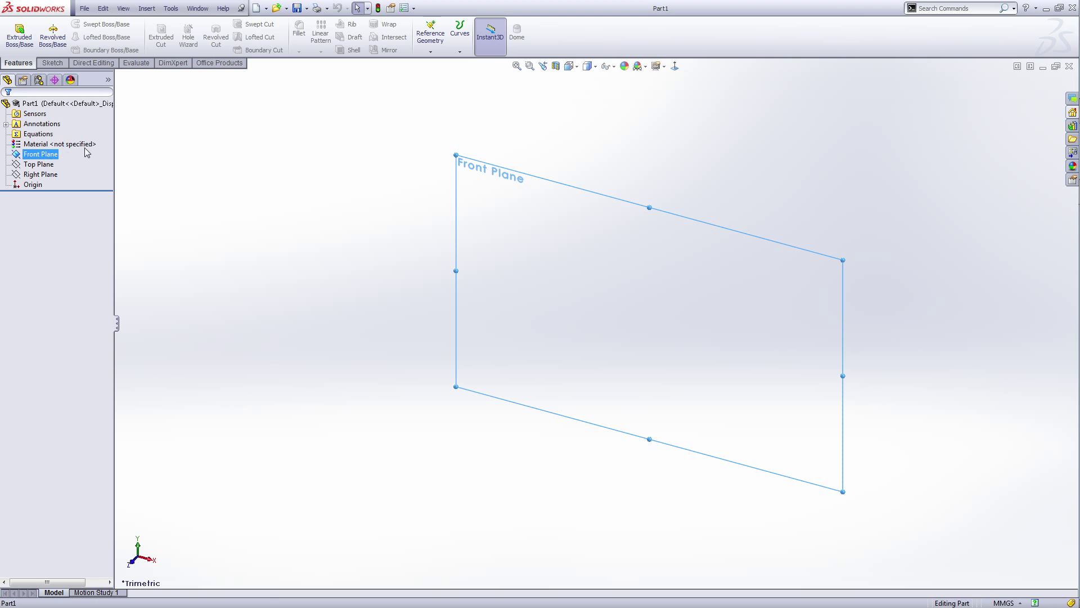
left_click(53, 32)
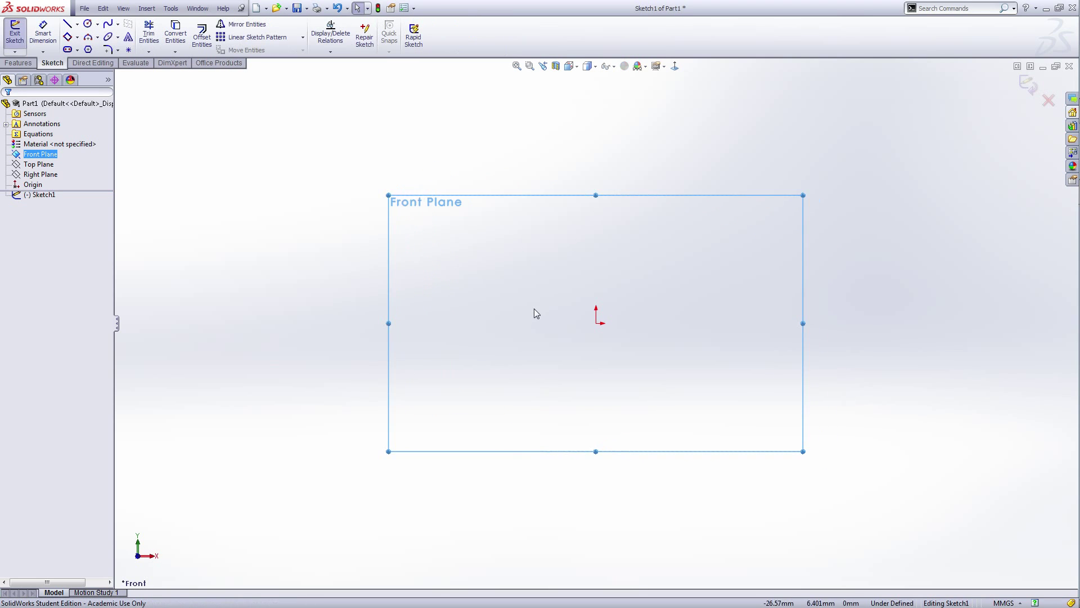
right_click(557, 286)
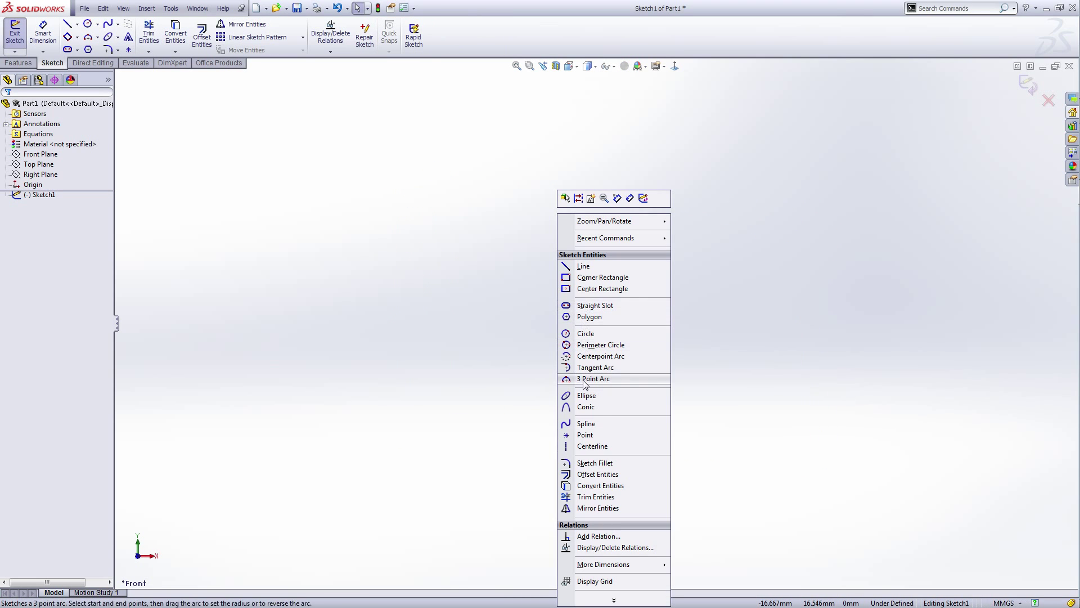
left_click(590, 446)
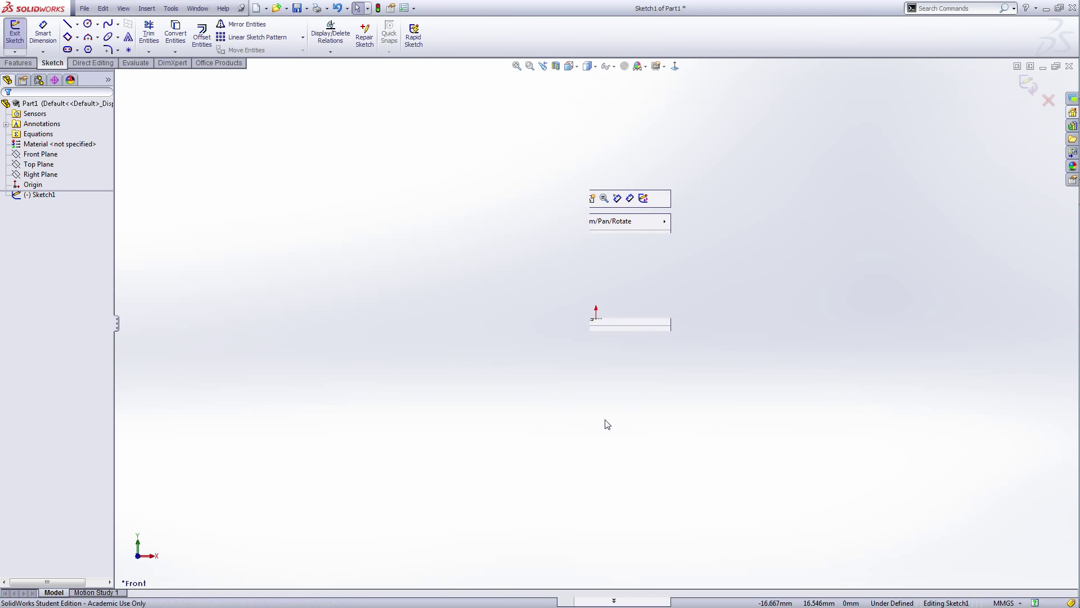
left_click(596, 127)
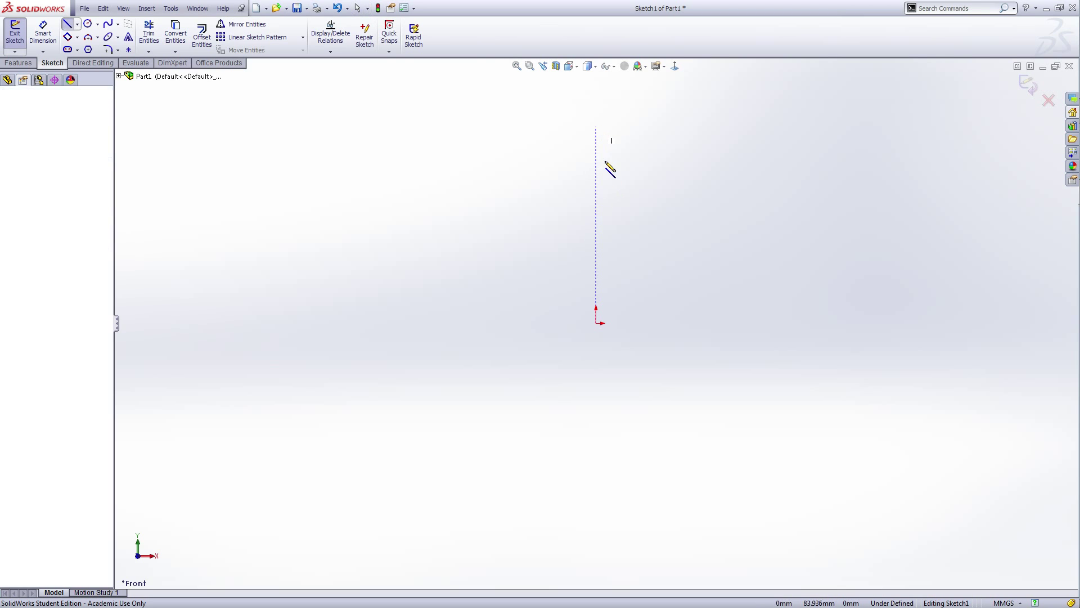
left_click(596, 323)
left_click(760, 323)
- Draw a 180° centerpoint arc of about 7.9 mm radius near the vertical centerline's upper end, centred on it about 65 mm above the origin
right_click(761, 326)
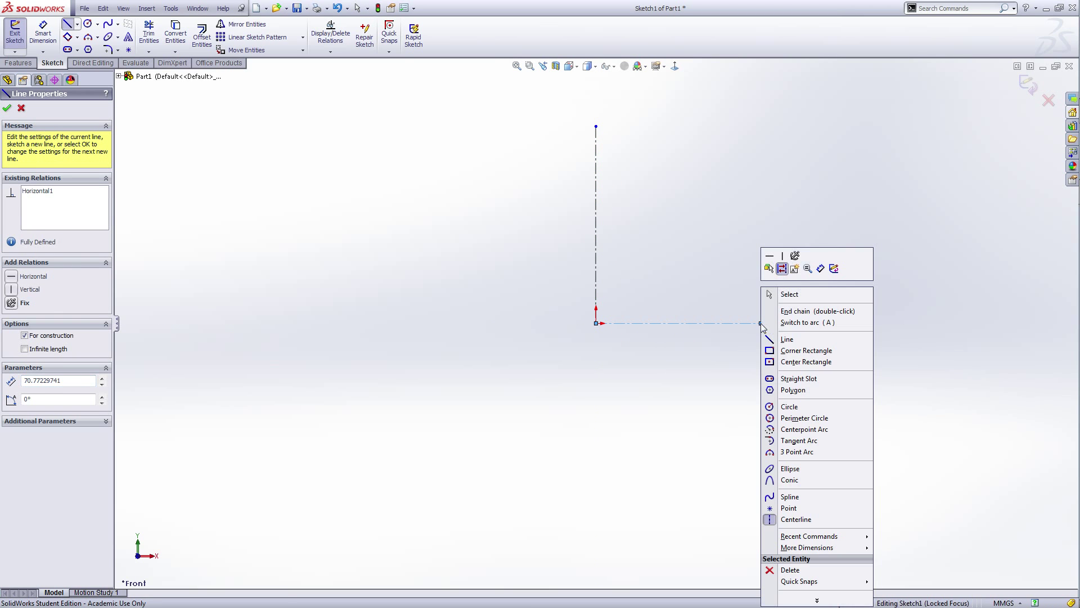
left_click(771, 430)
scroll(608, 192, "down", 4)
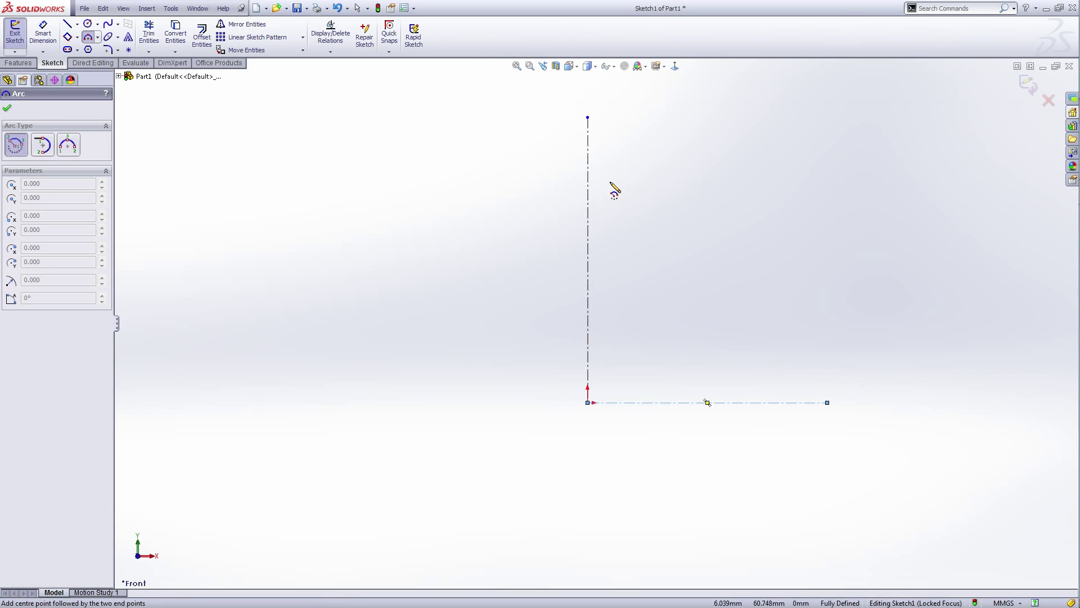
left_click(577, 196)
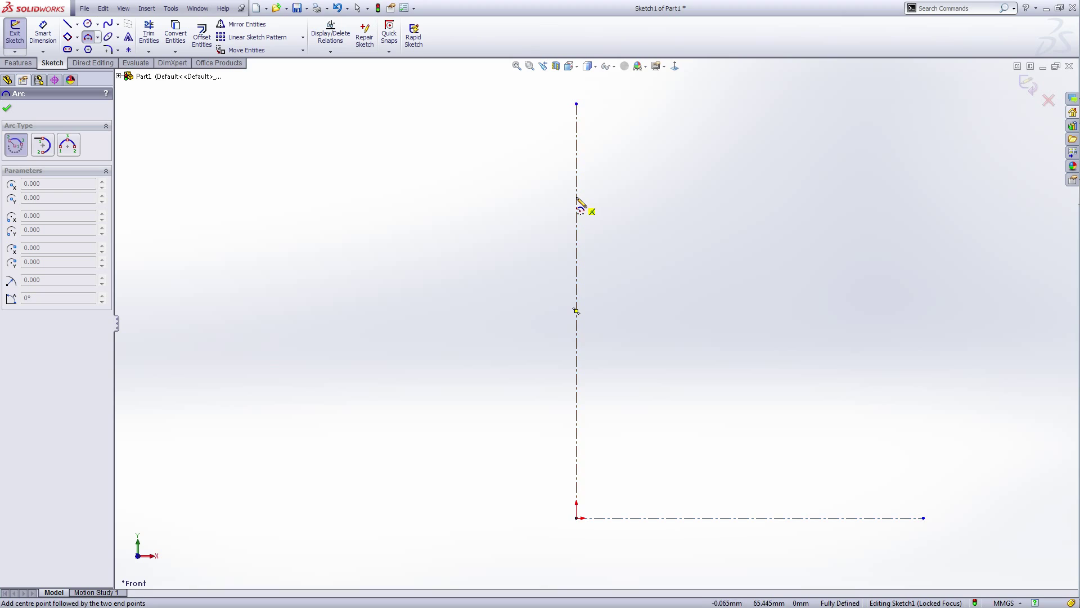
left_click(577, 159)
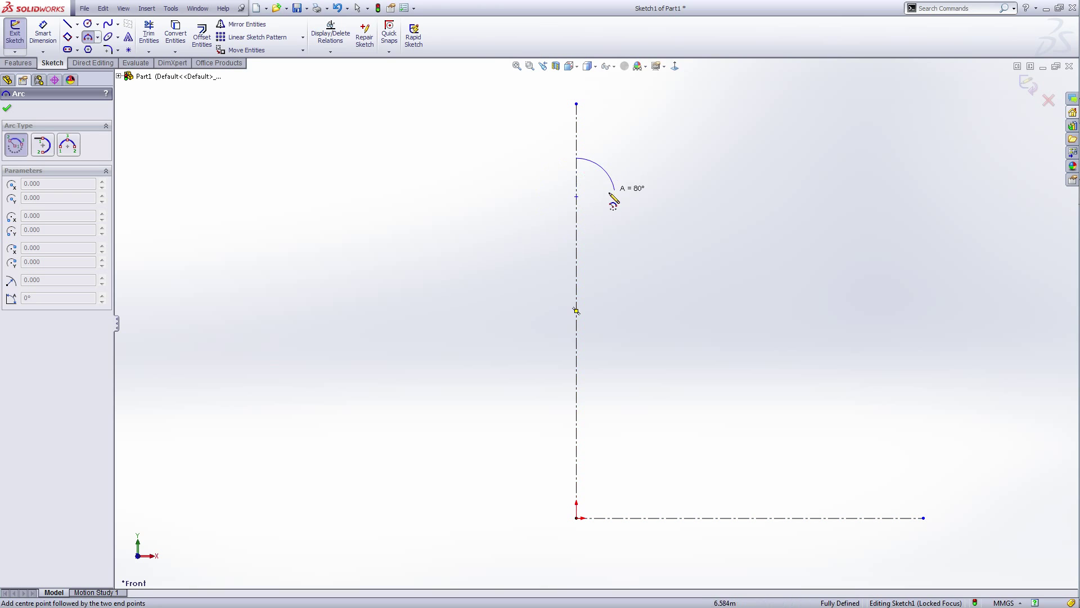
left_click(576, 236)
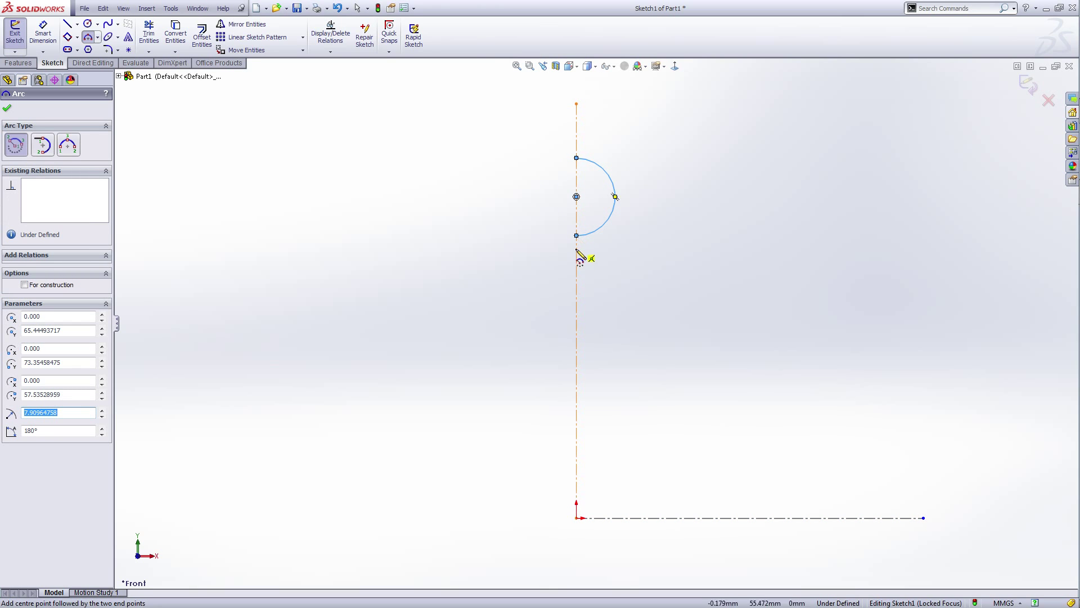
- Add two overlapping 180° centerpoint arcs below the first, centred on the vertical centerline, with radii of about 17.4 mm and 15.6 mm
left_click(577, 303)
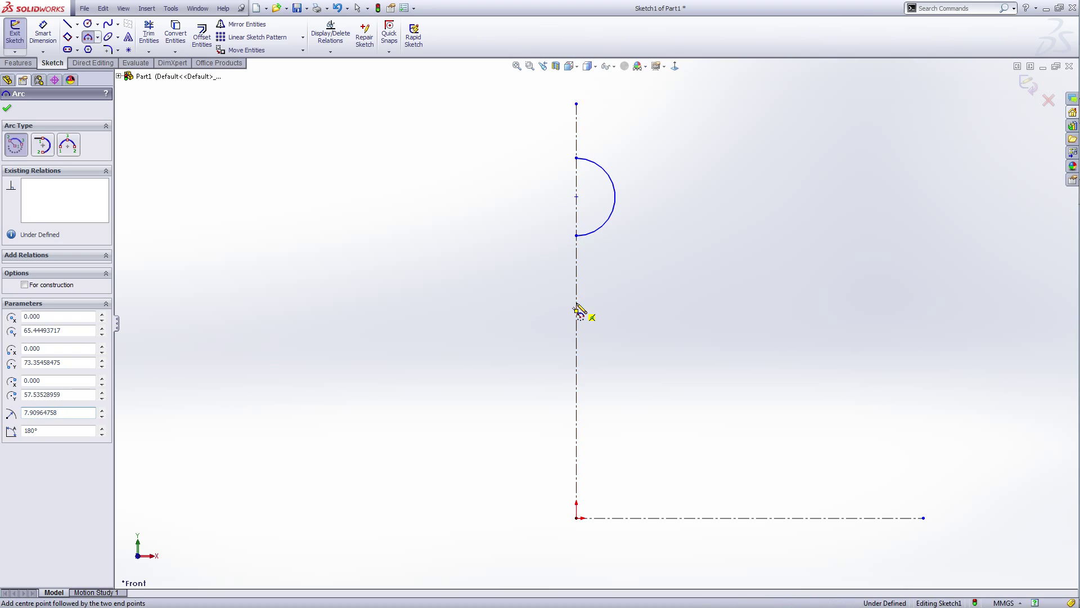
left_click(576, 218)
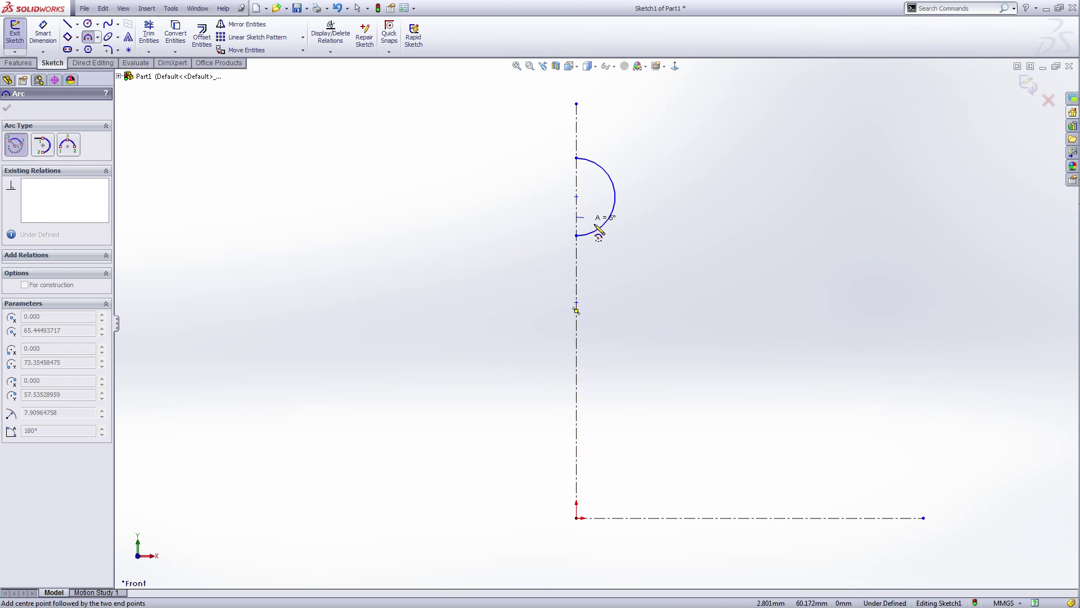
left_click(577, 388)
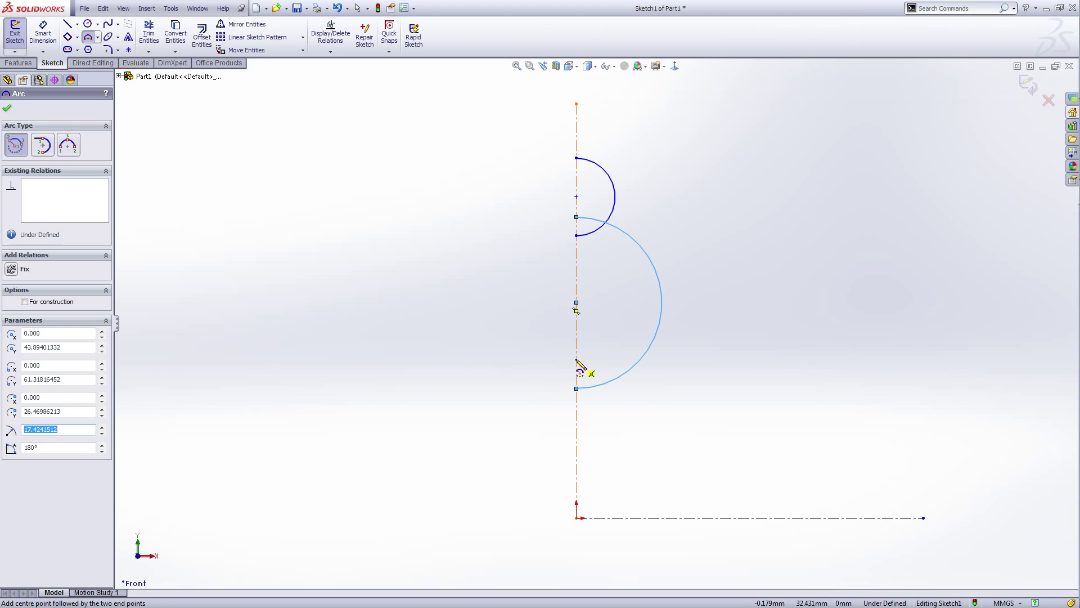
left_click(577, 423)
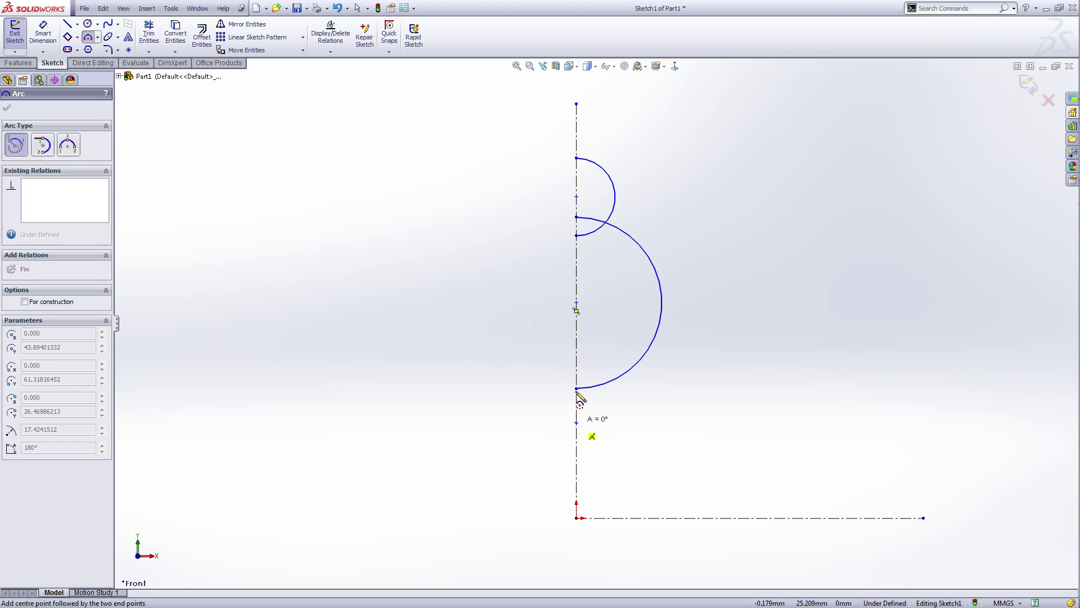
left_click(577, 347)
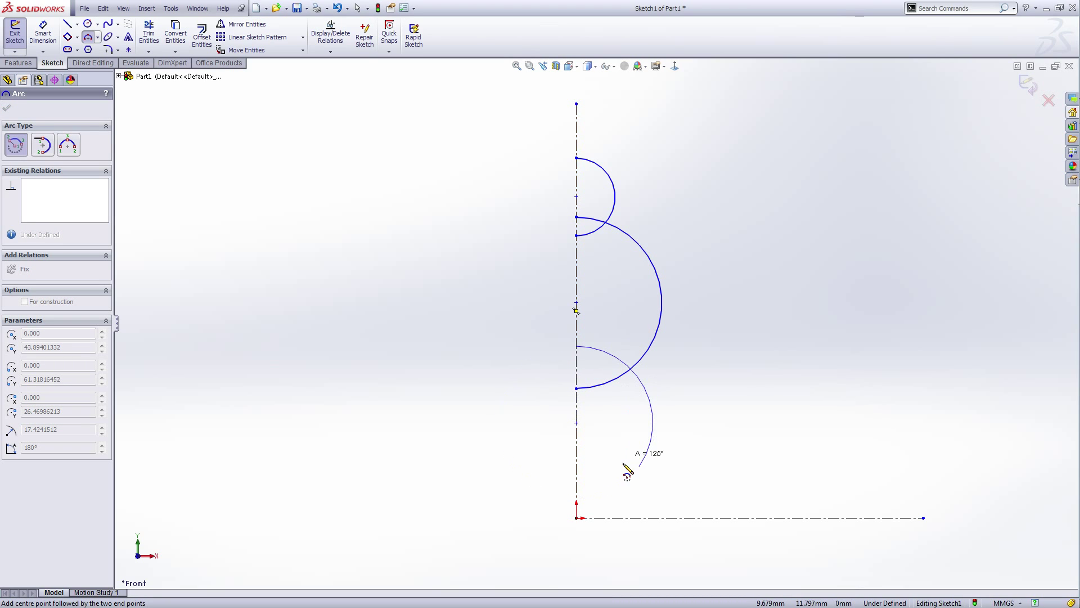
left_click(577, 499)
right_click(577, 501)
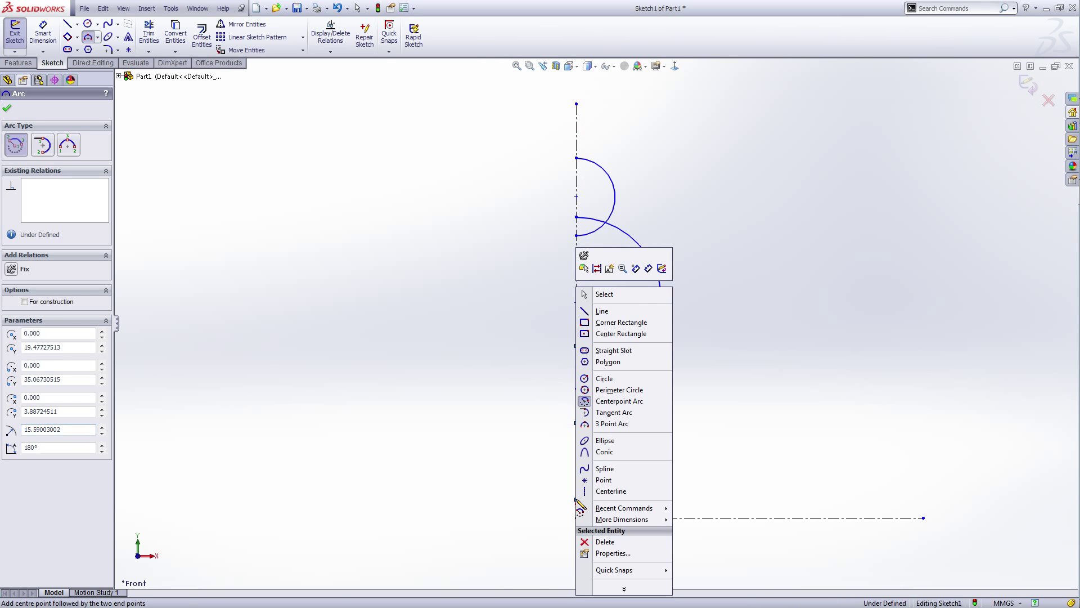
left_click(605, 294)
- Merge the lowest arc's bottom endpoint with the centerline endpoint at the origin
left_click(578, 500)
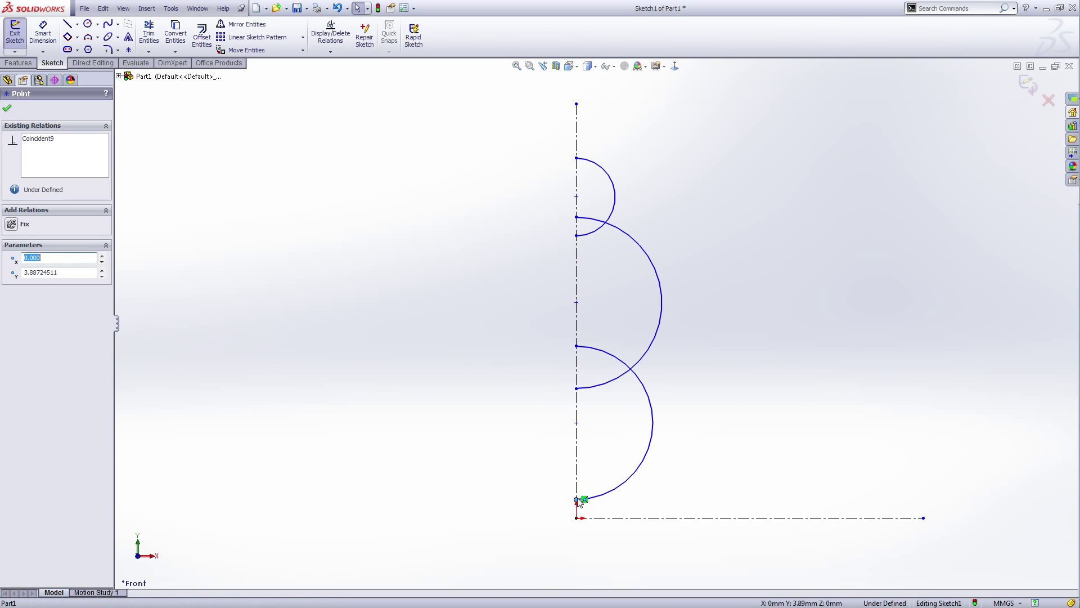
left_click(576, 517, "ctrl")
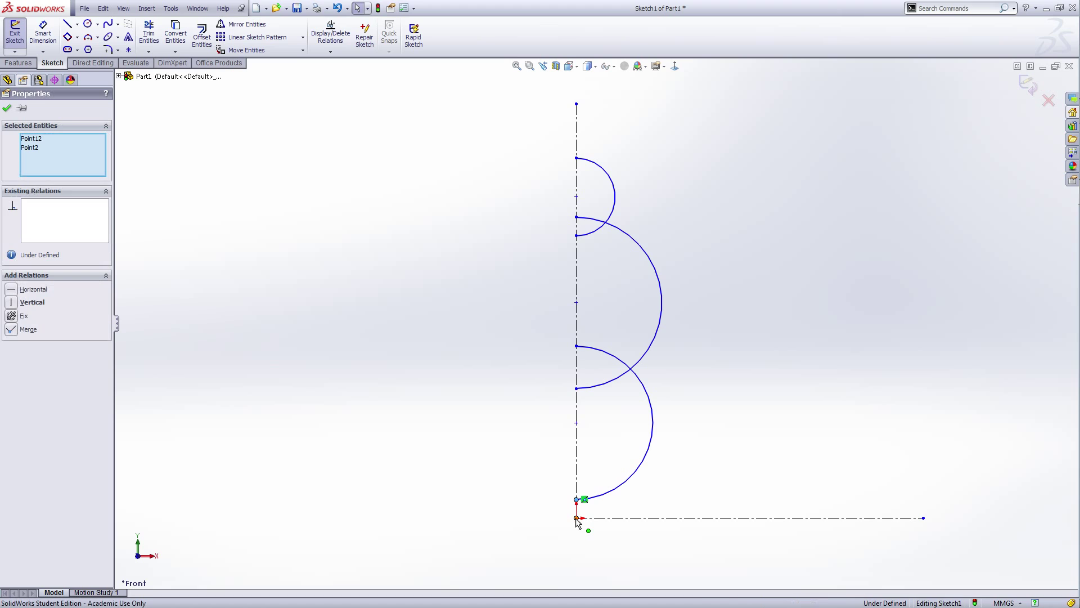
left_click(11, 330)
left_click(6, 108)
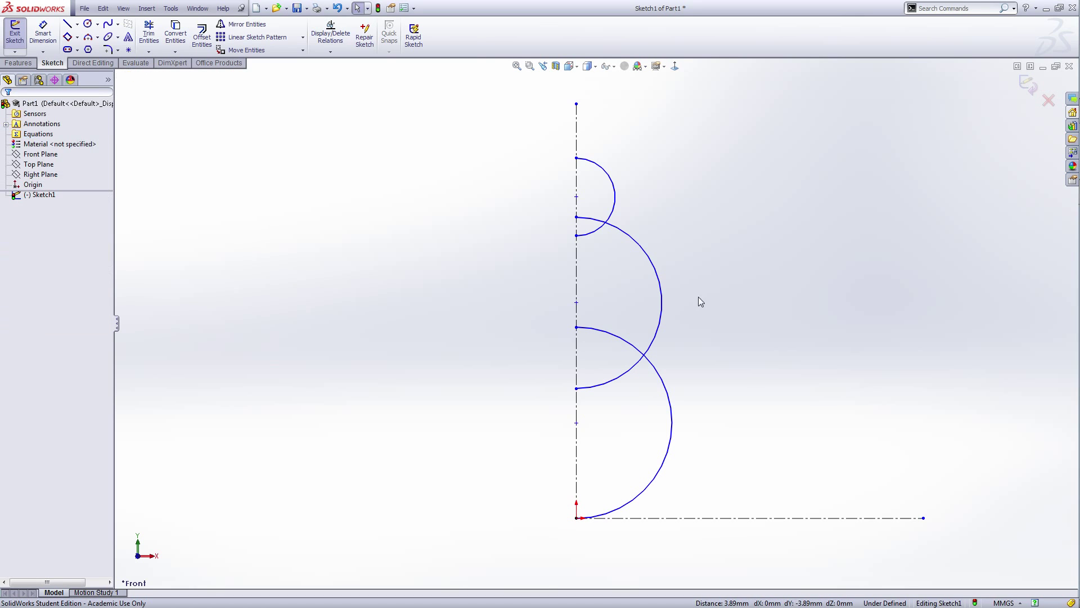
- Dimension the uppermost arc with a radius of 10 mm
right_click(728, 200)
left_click(801, 187)
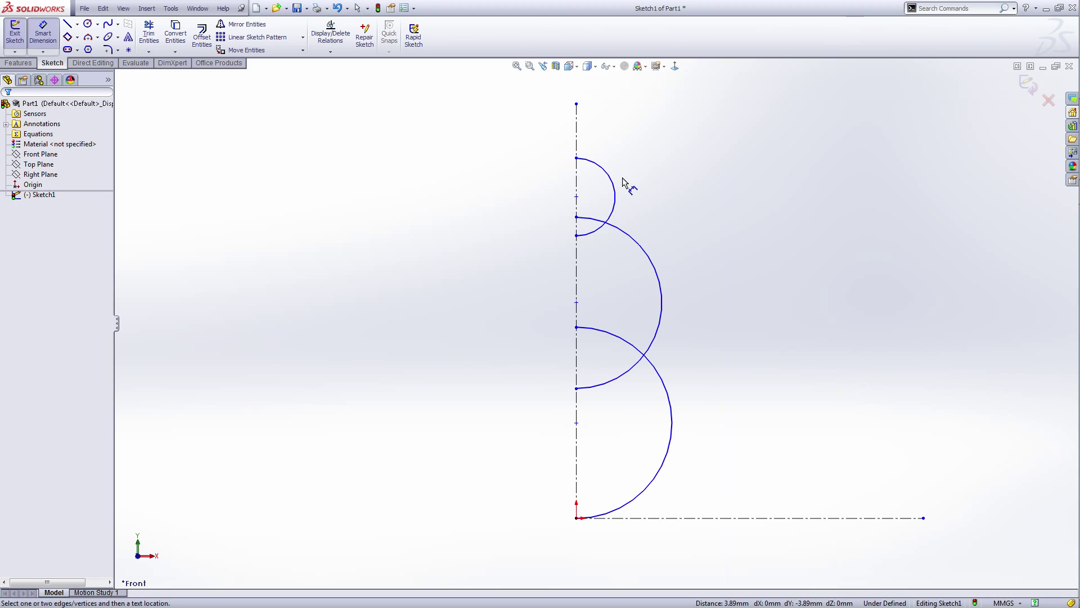
left_click(614, 184)
left_click(673, 177)
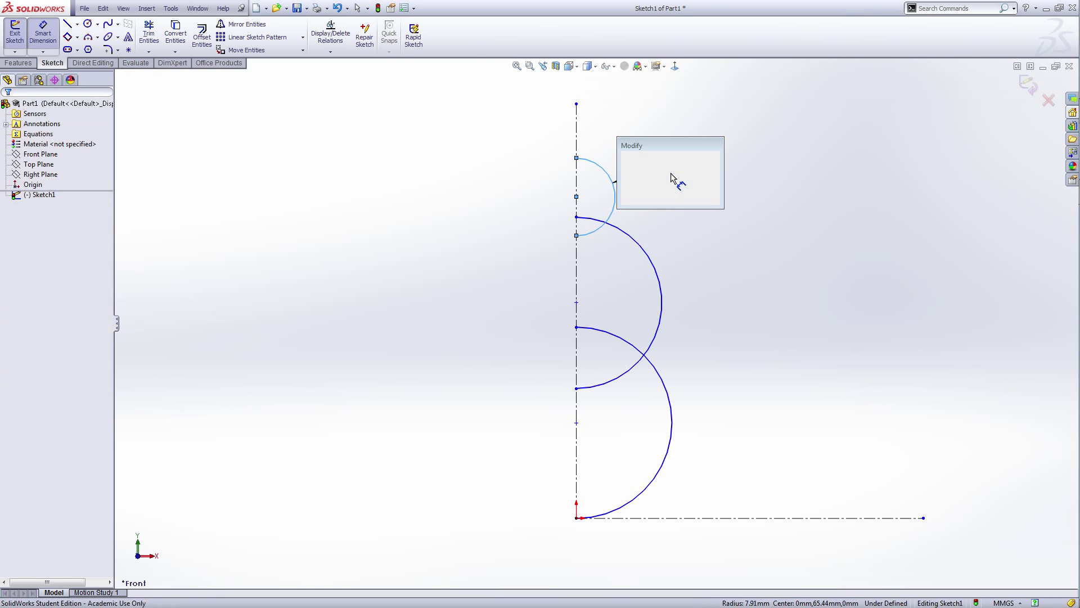
type("10")
key("Return")
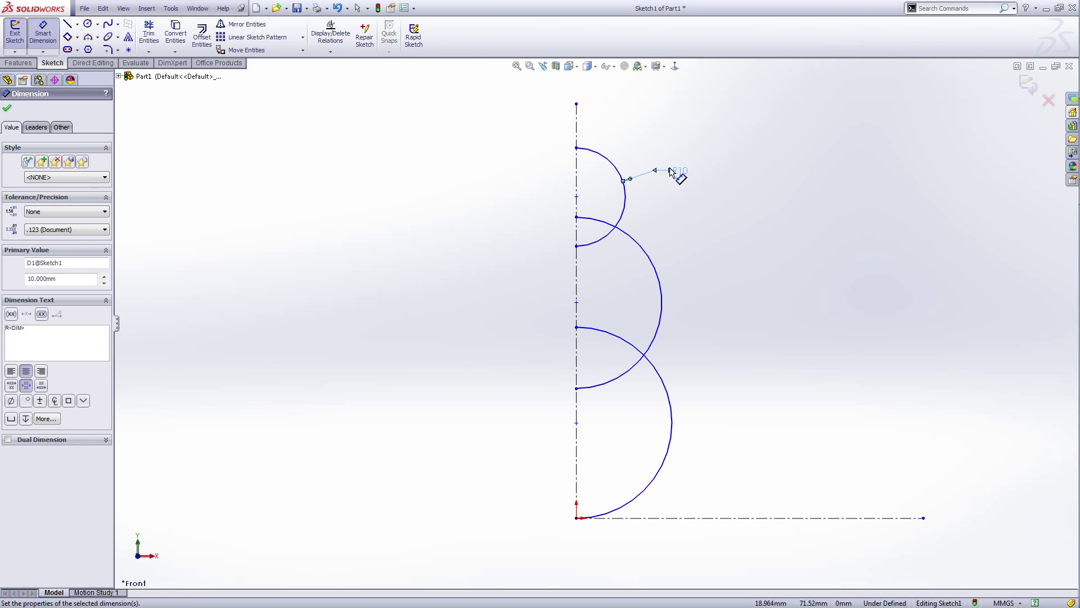
- Dimension the middle arc's radius as 15 mm and the lowest arc's radius as 20 mm
left_click(667, 318)
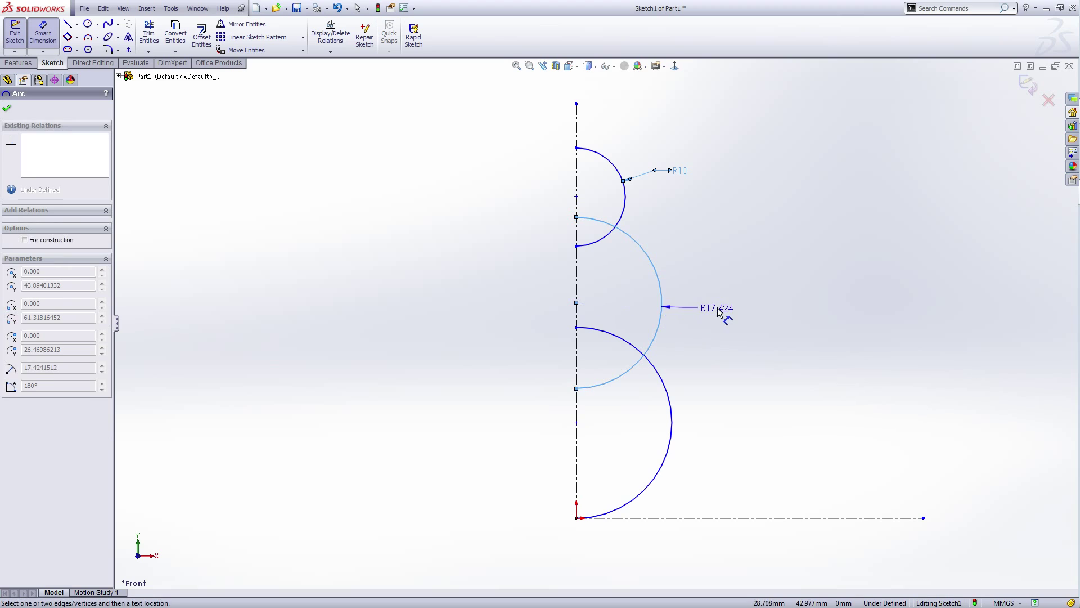
left_click(722, 311)
type("15")
key("Return")
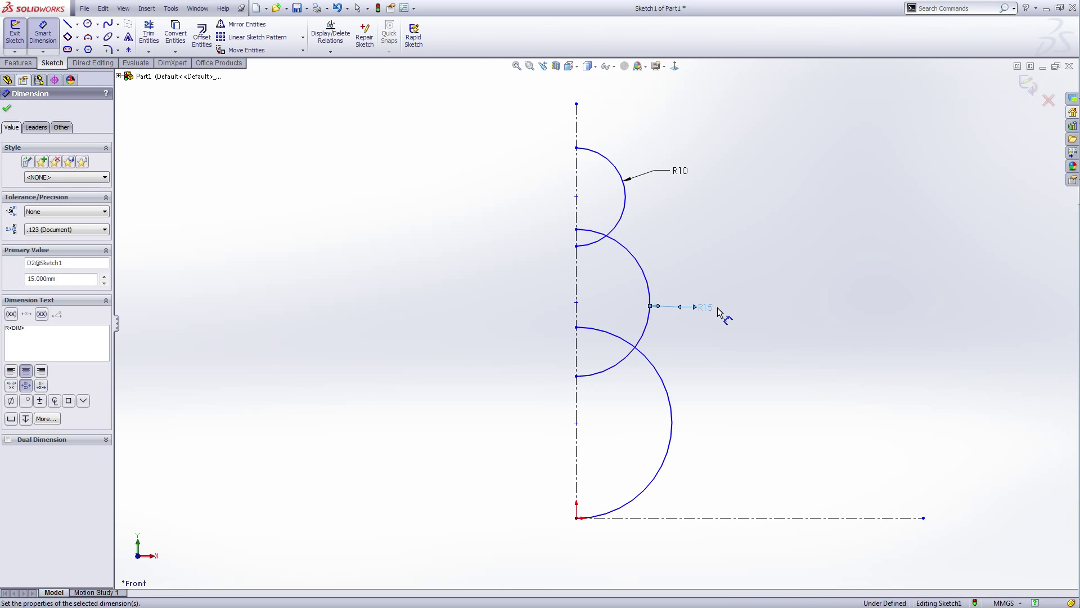
left_click(681, 436)
left_click(722, 446)
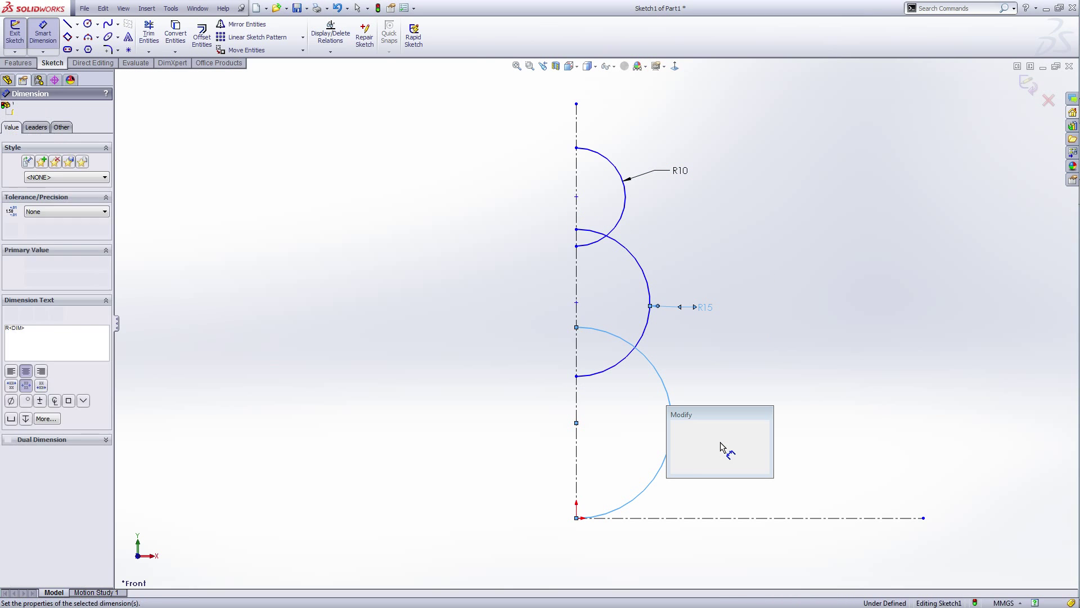
type("20")
key("Return")
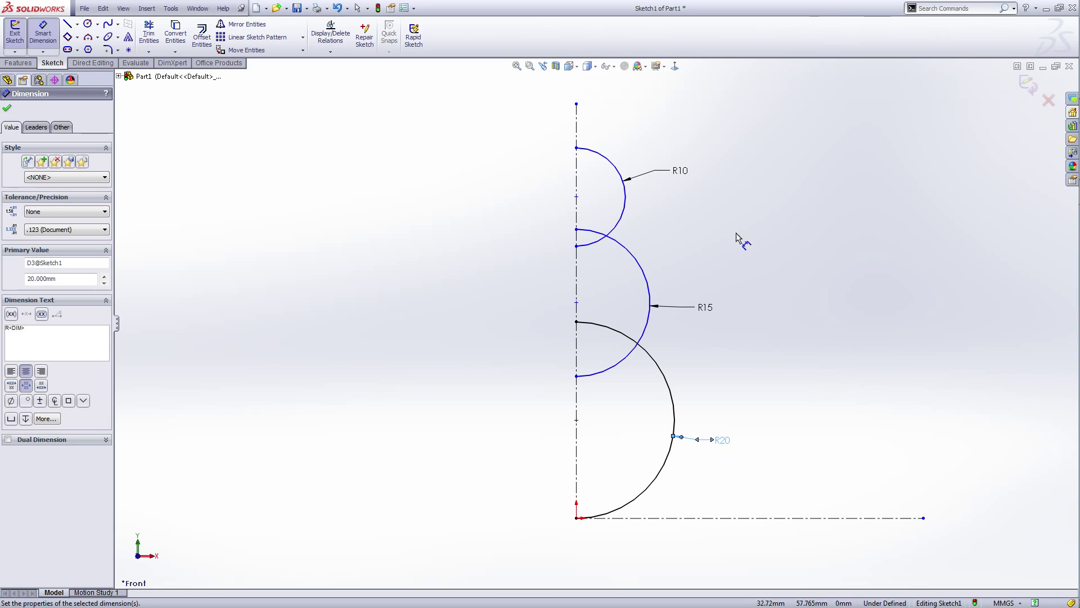
- Dimension the height of the middle arc's center above the origin as 50 mm
left_click(577, 304)
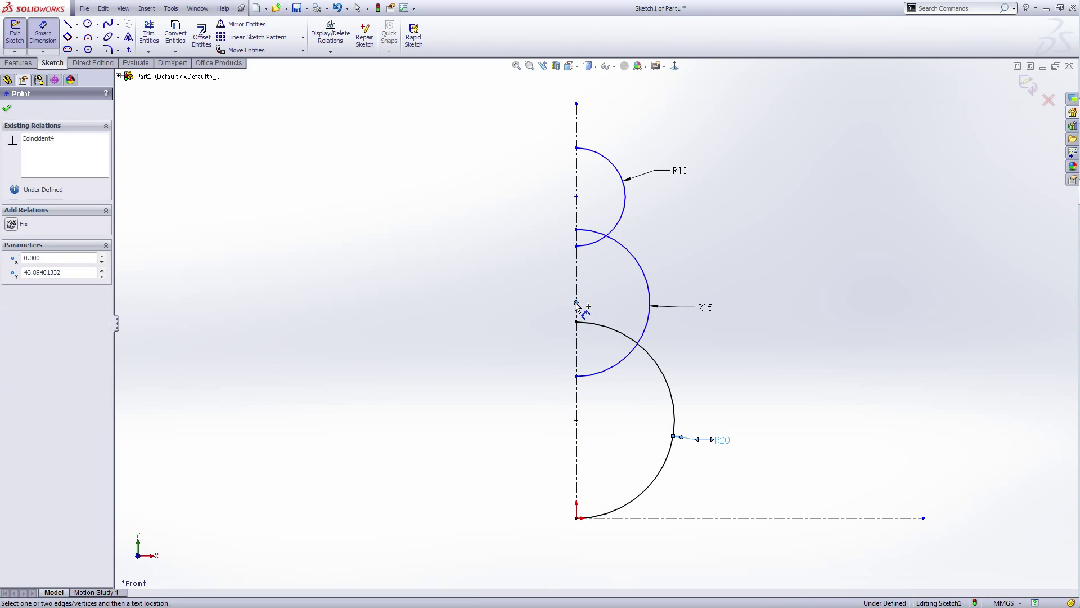
left_click(576, 518)
left_click(506, 429)
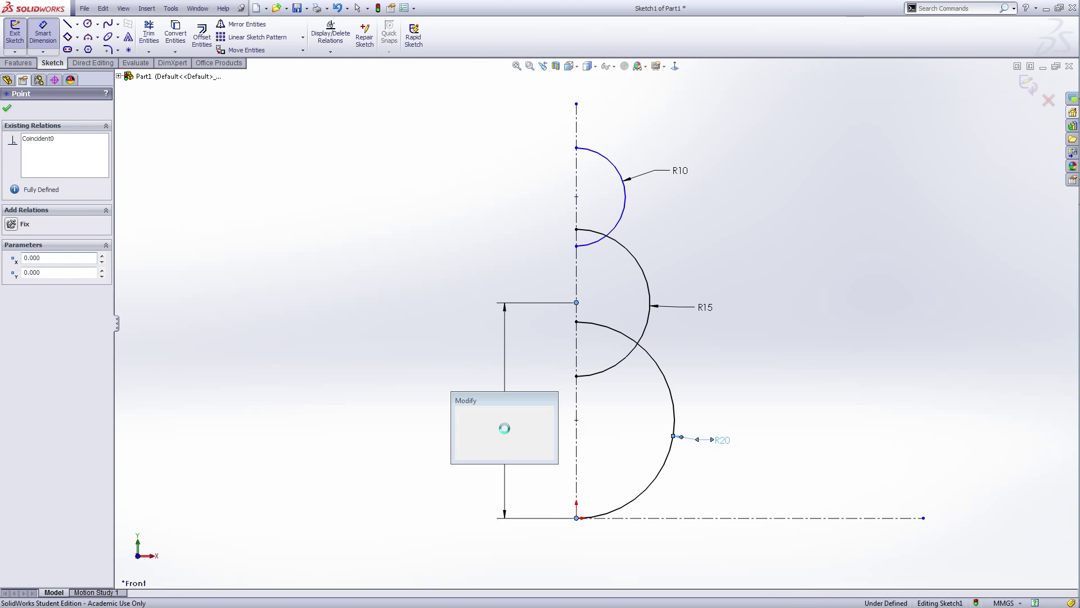
type("50")
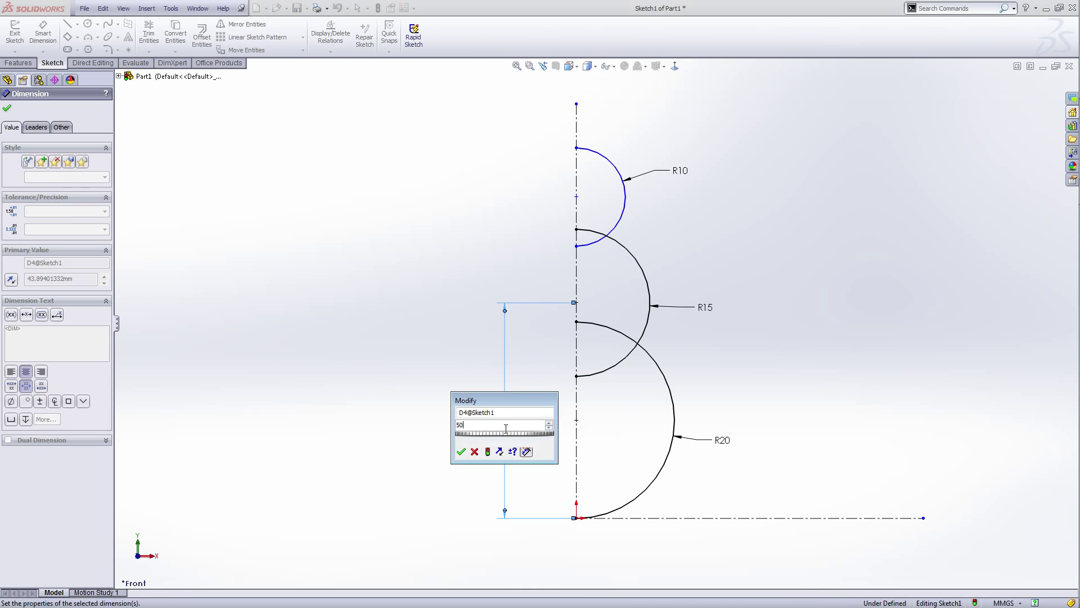
key("Return")
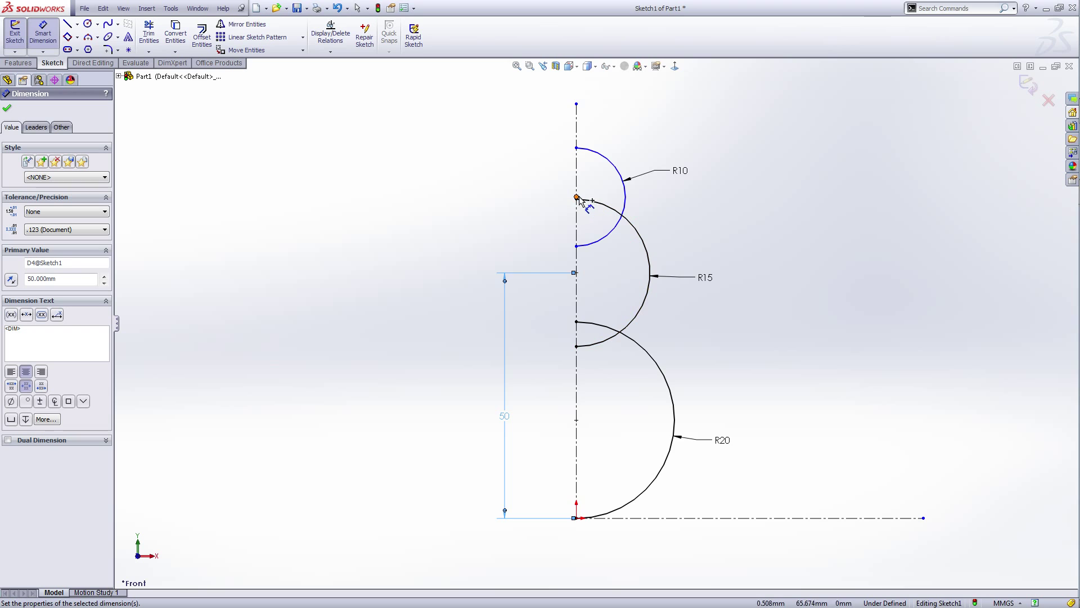
- Dimension the height of the uppermost arc's center above the origin as 73 mm
scroll(583, 206, "down", 5)
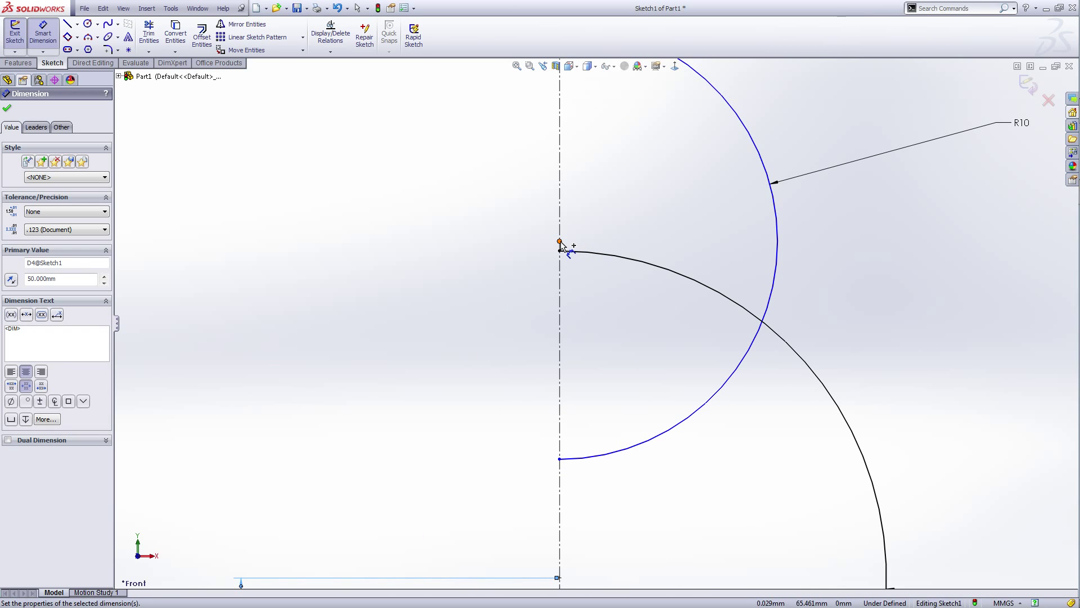
left_click(559, 242)
scroll(576, 308, "up", 5)
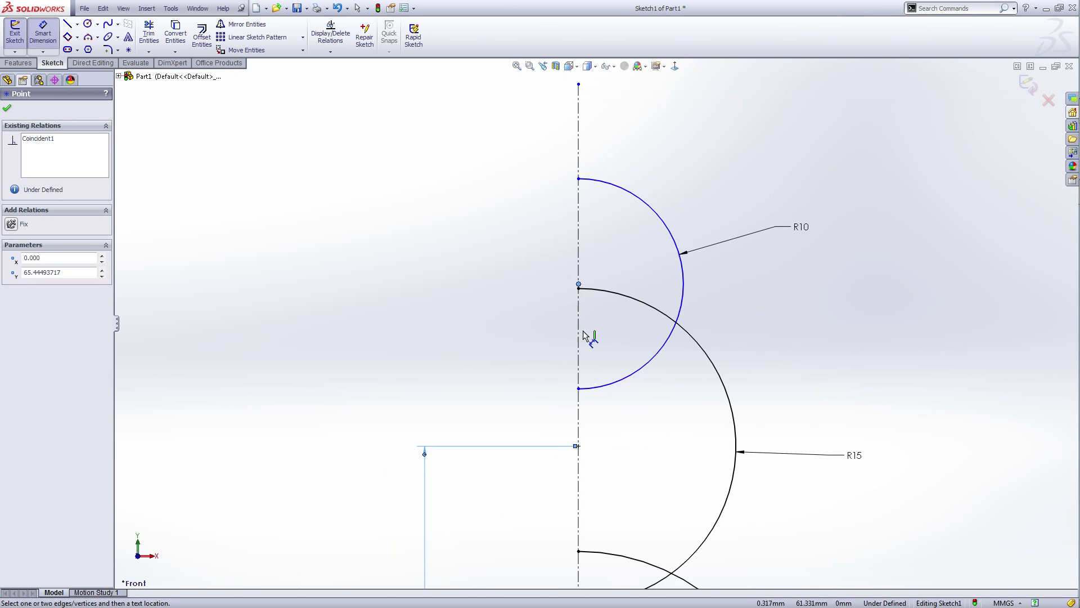
scroll(598, 483, "down", 2)
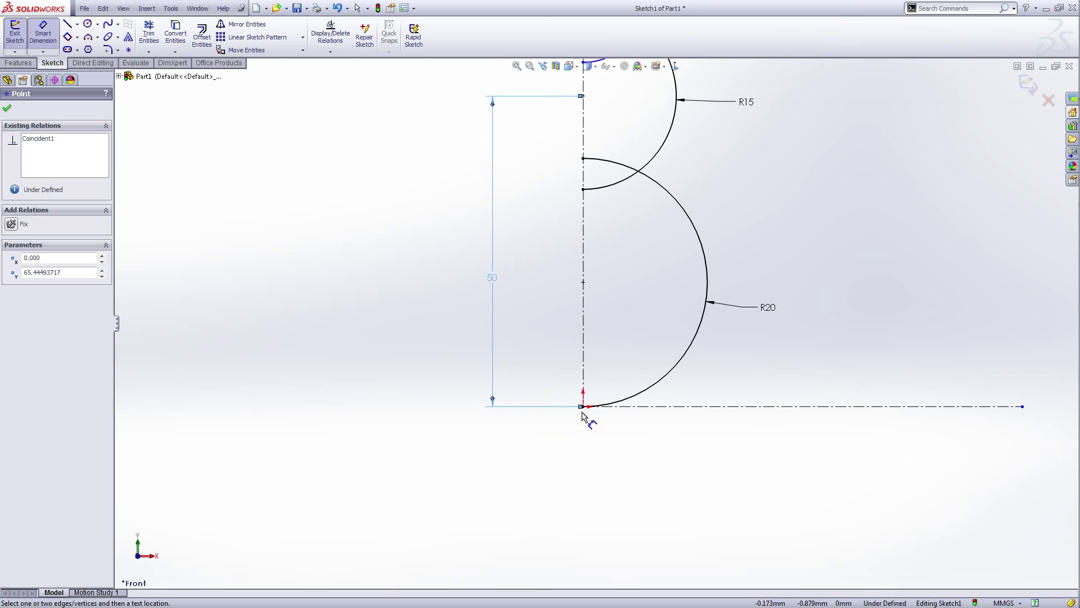
left_click(582, 404)
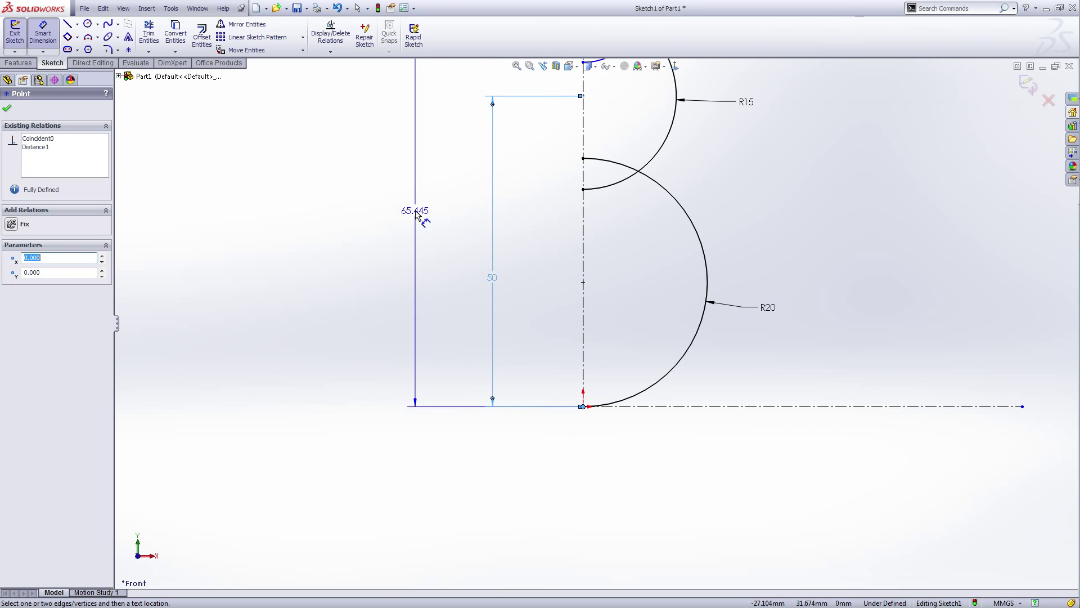
left_click(413, 212)
type("73")
key("Return")
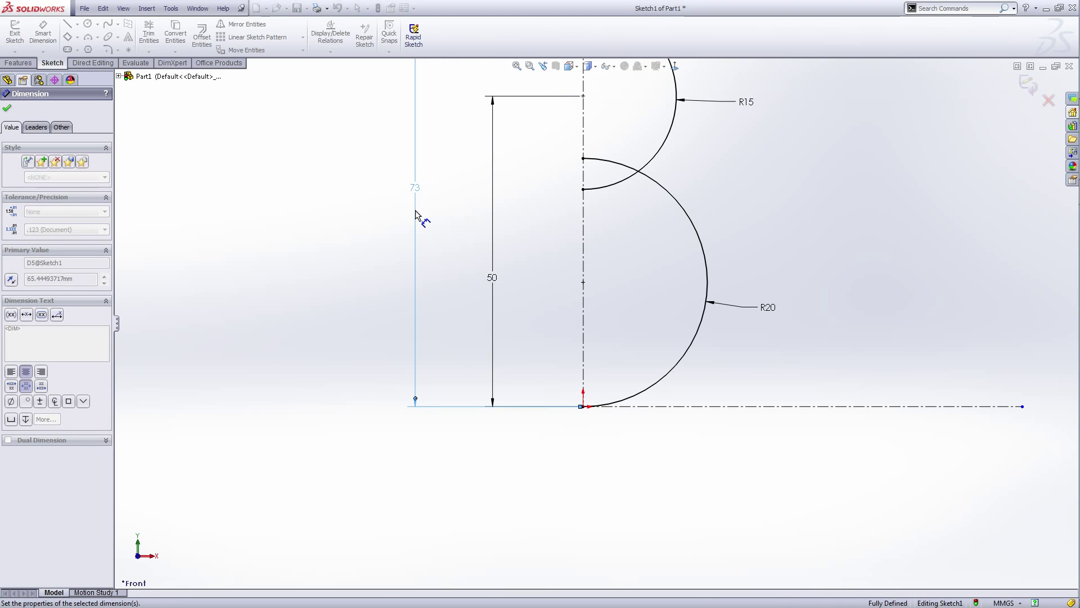
- Close the profile with a vertical solid line from the uppermost arc's top endpoint to the origin
scroll(619, 236, "up", 5)
scroll(608, 262, "down", 3)
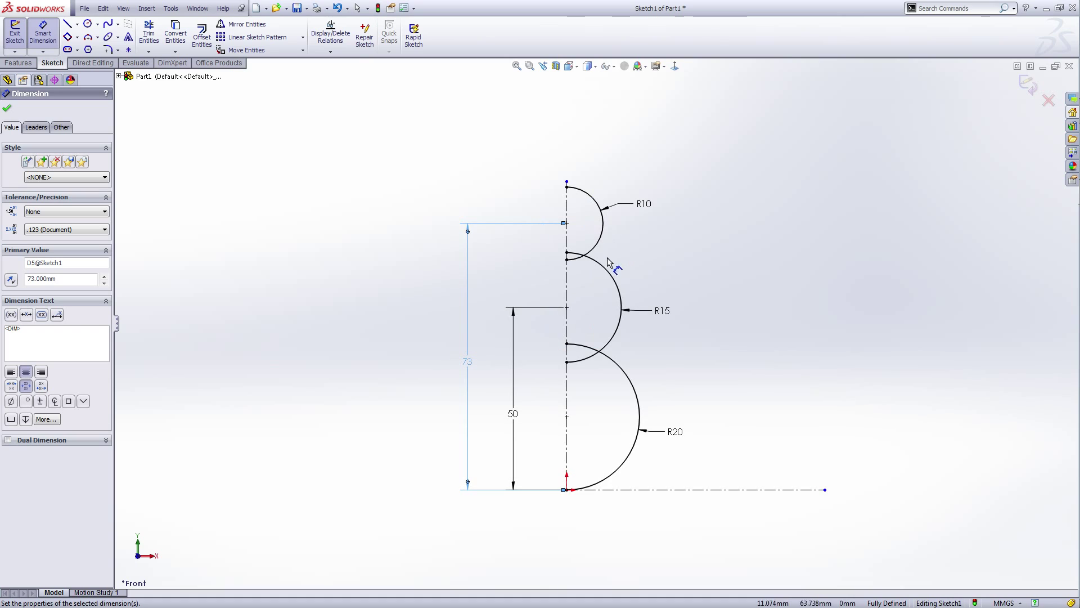
right_click(726, 169)
left_click(751, 215)
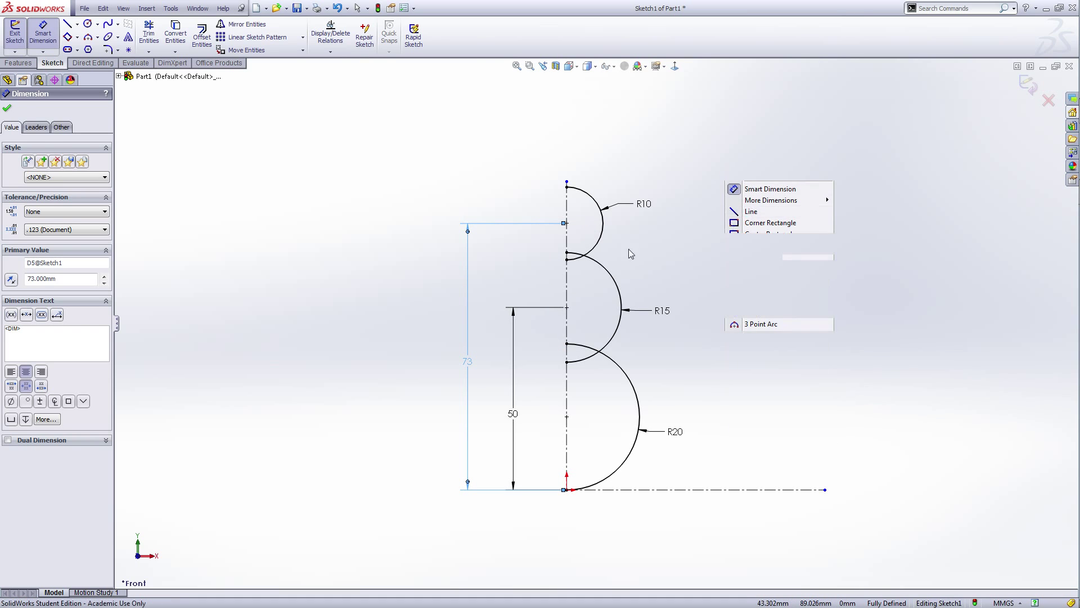
left_click(567, 187)
left_click(567, 490)
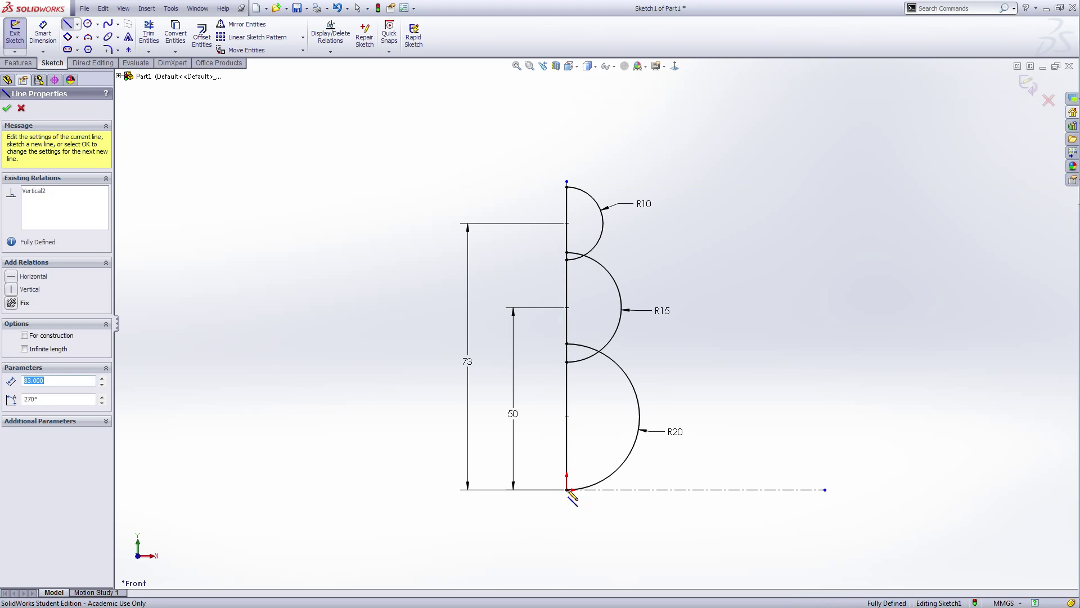
right_click(567, 490)
left_click(608, 319)
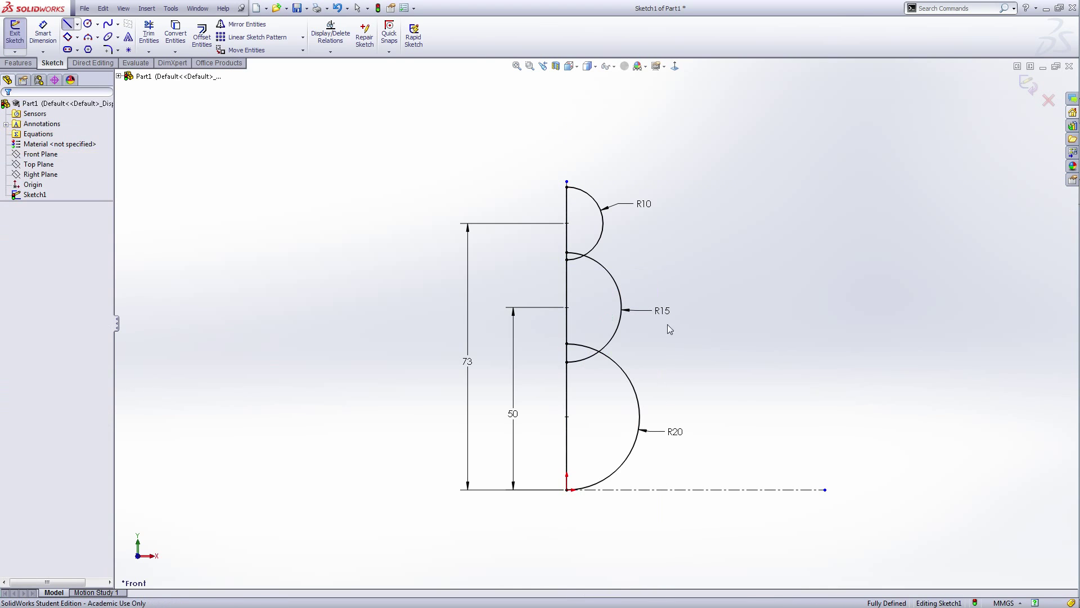
- Trim away the four overlapping arc segments inside the profile at the two arc intersections
left_click(148, 33)
scroll(585, 284, "down", 3)
left_click(571, 245)
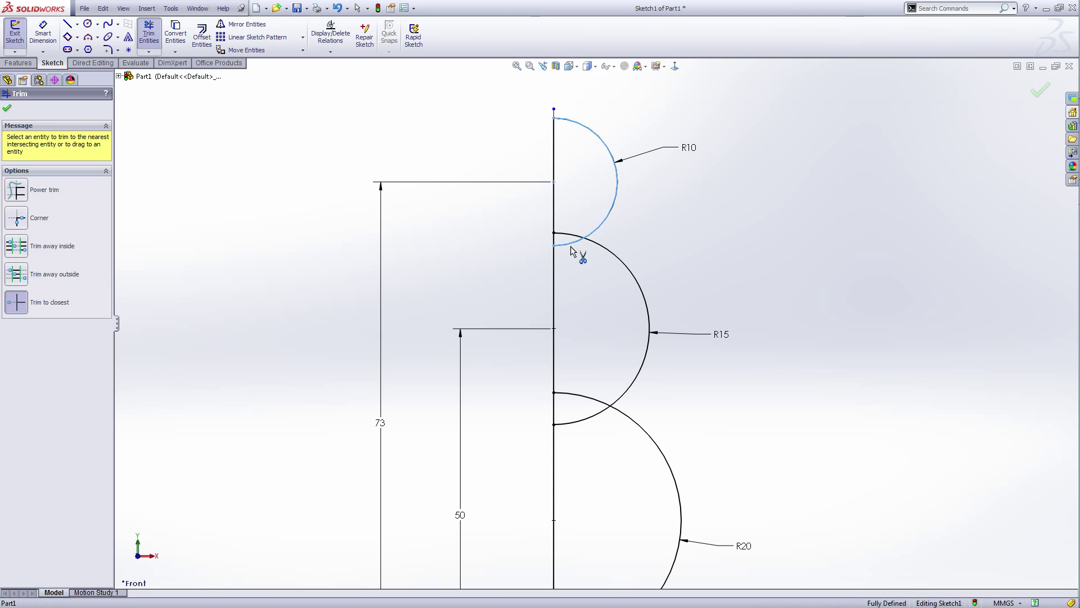
left_click(570, 236)
left_click(585, 407)
left_click(585, 419)
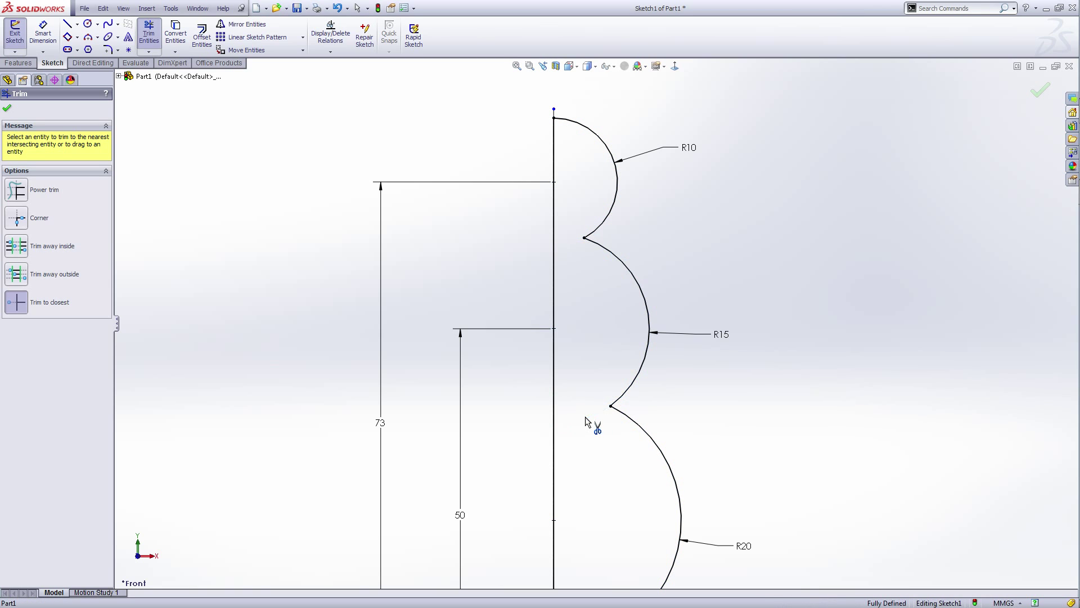
right_click(762, 228)
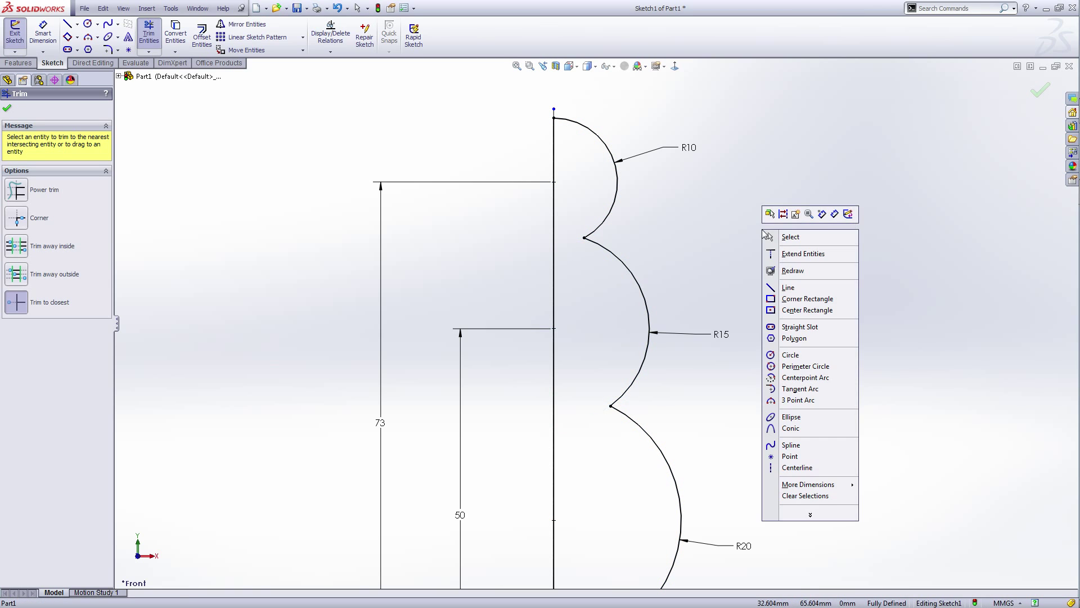
left_click(802, 235)
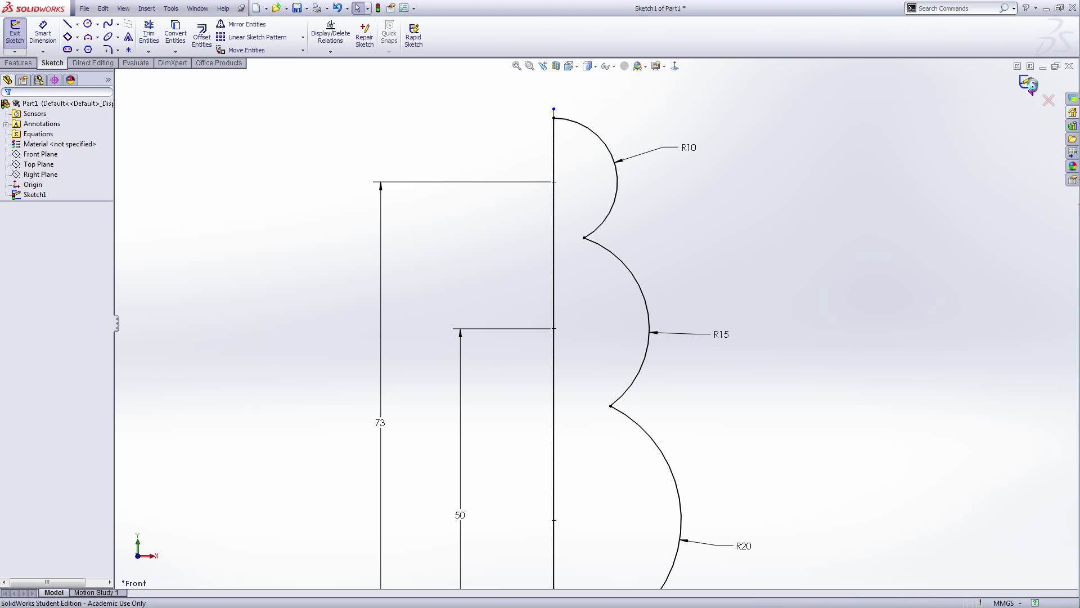
- Revolve the three-arc profile 360° about its vertical solid line
middle_click_drag(803, 354, 827, 412)
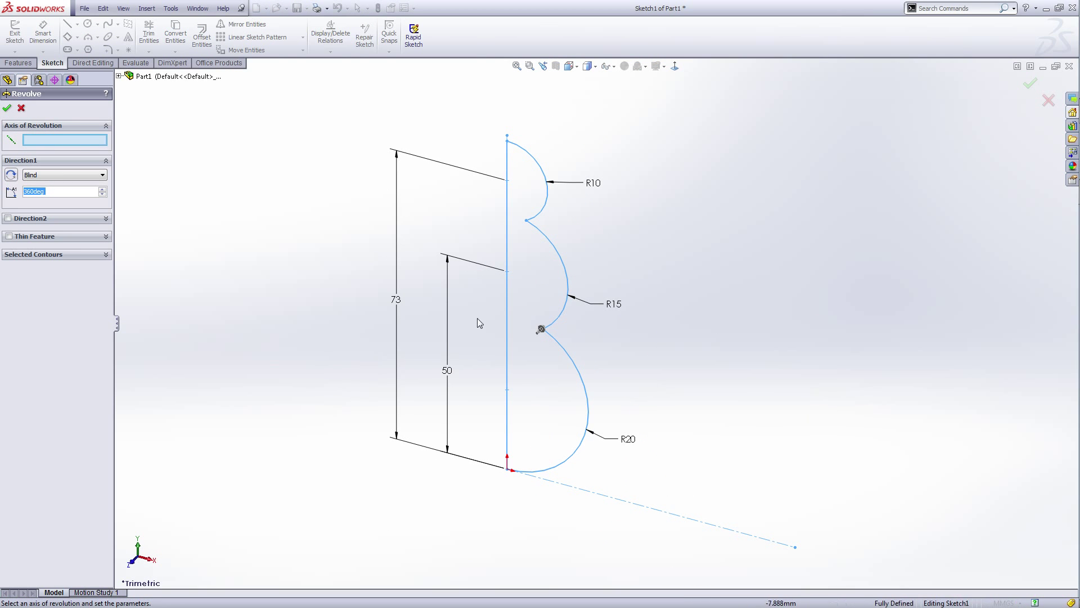
left_click(508, 293)
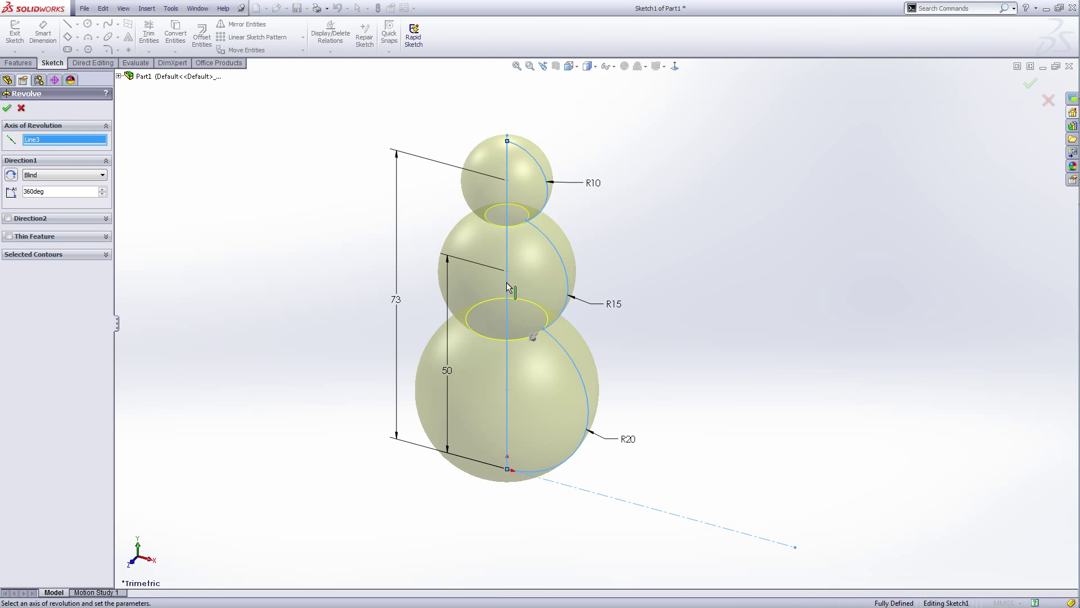
left_click(8, 109)
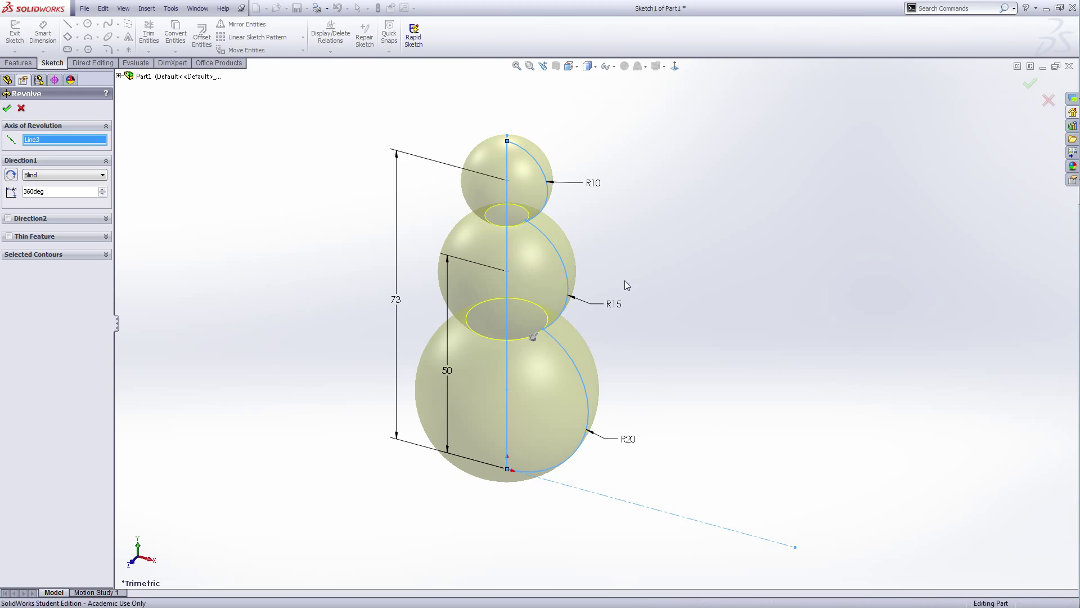
- Create a reference plane offset 80 mm above the Top Plane
scroll(654, 373, "up", 4)
middle_click_drag(644, 392, 643, 369)
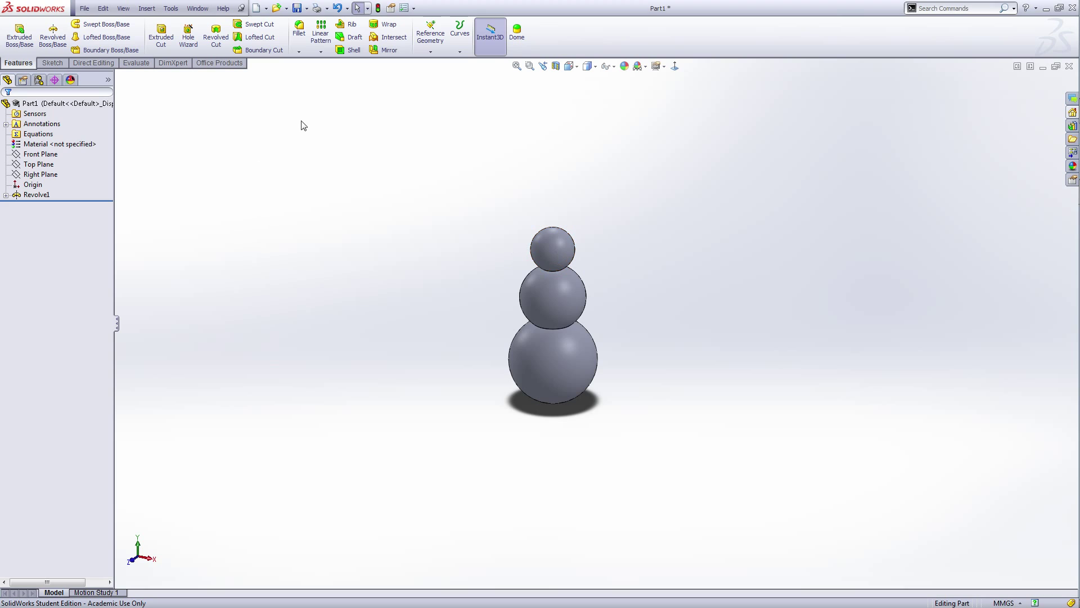
left_click(430, 51)
left_click(432, 63)
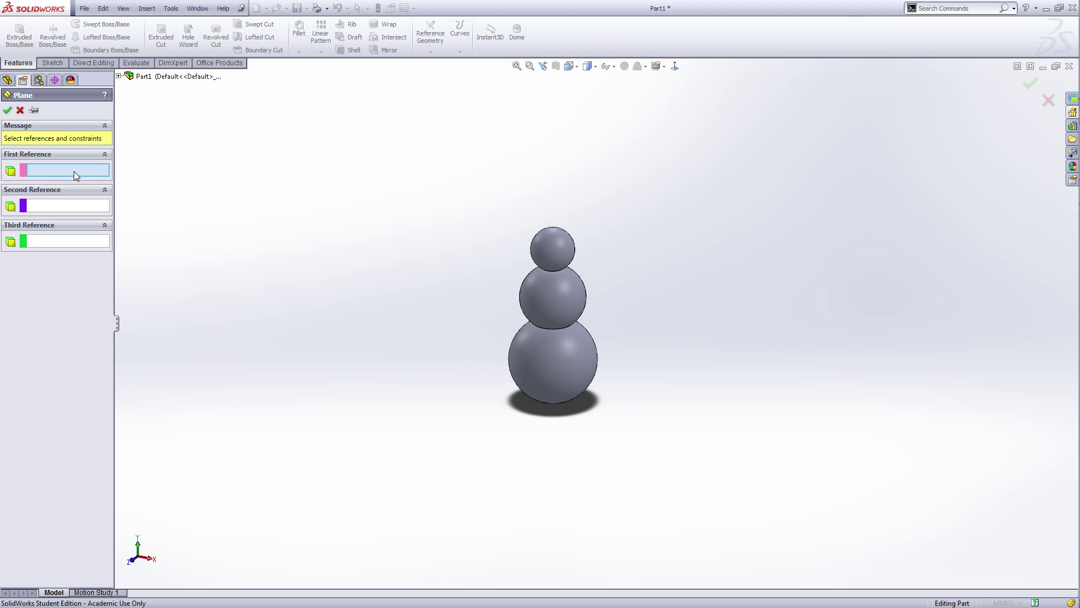
left_click(144, 76)
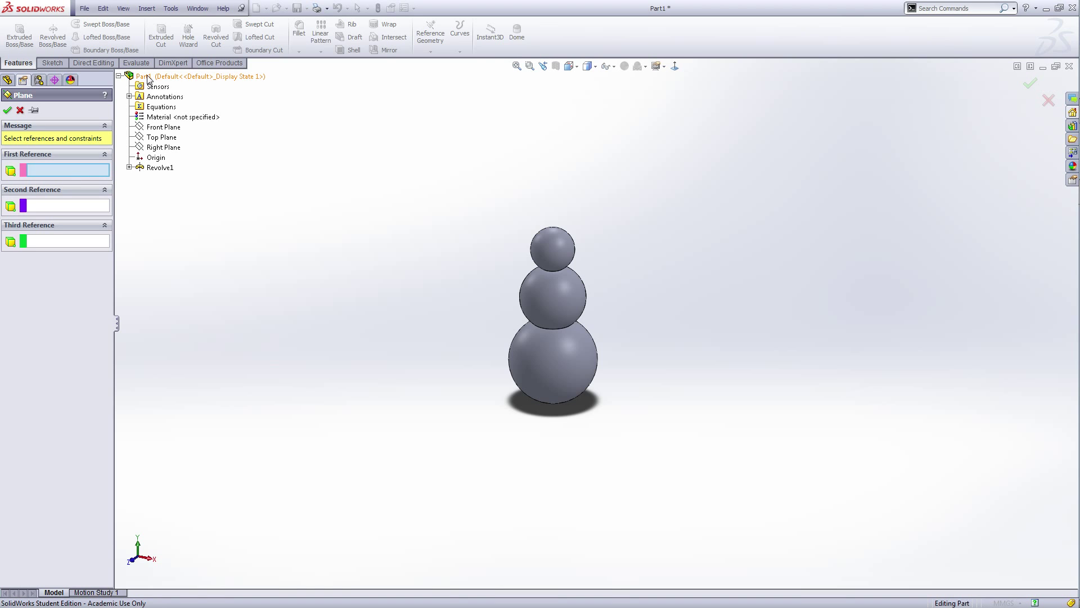
left_click(163, 138)
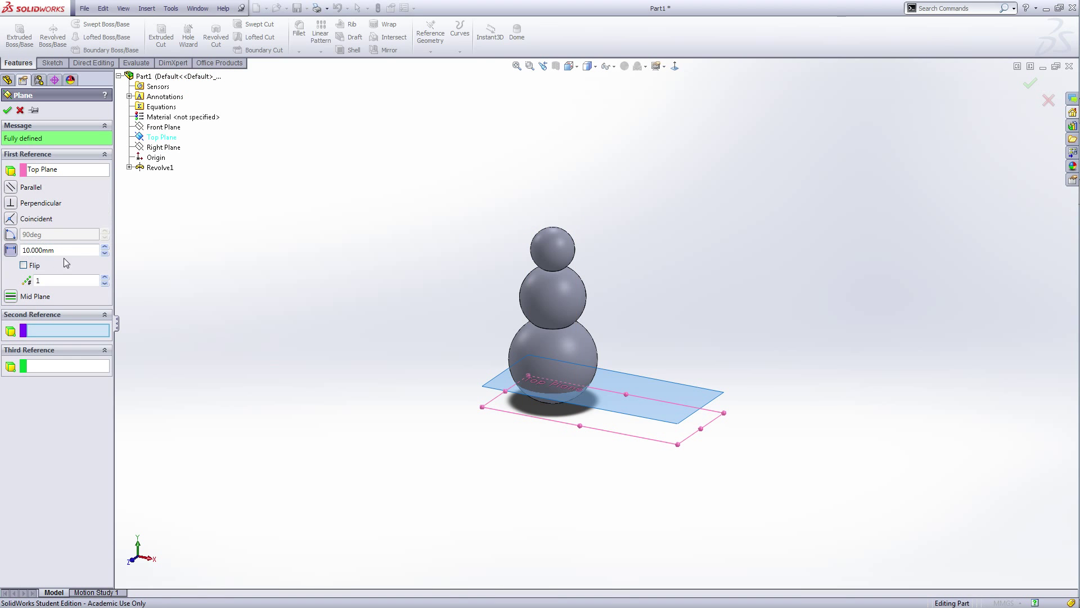
left_click(68, 251)
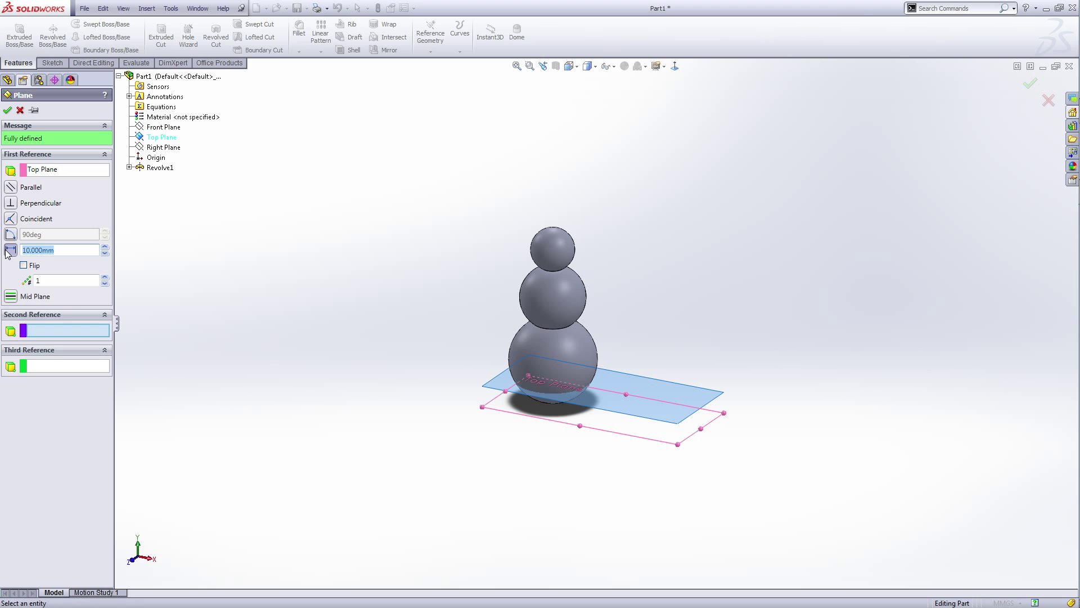
type("80")
key("Return")
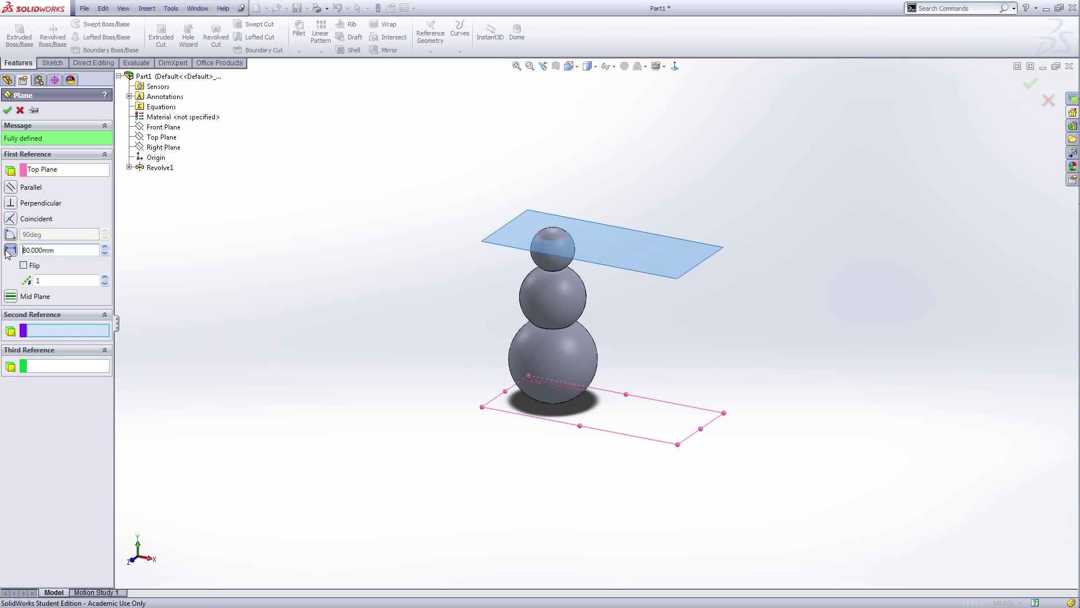
left_click(8, 111)
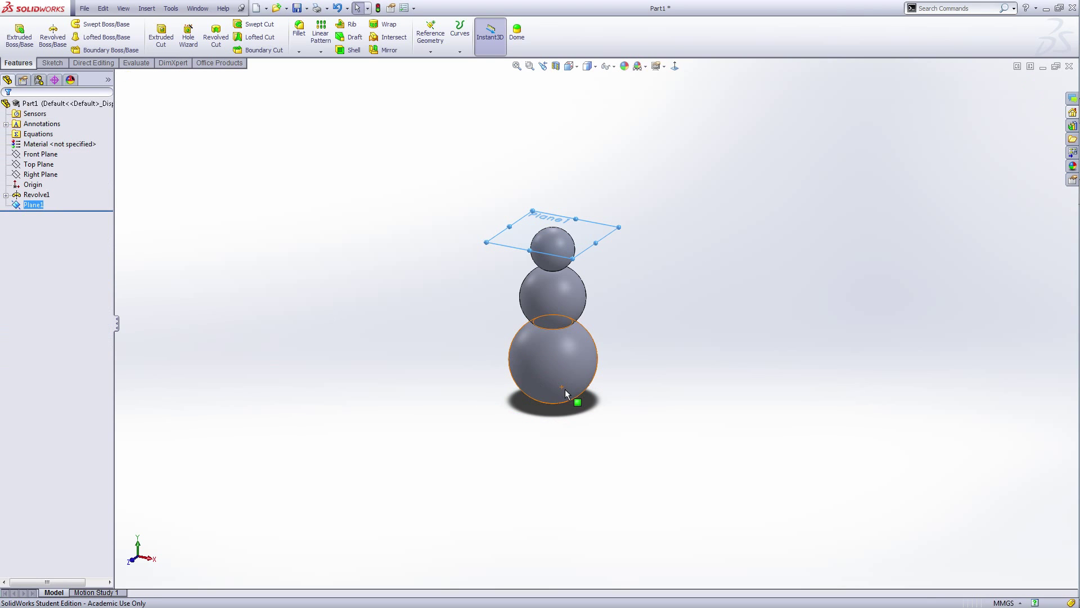
- Start a sketch on the new offset plane and draw a vertical centerline about 16.9 mm long to the left of the origin
mouse_move(563, 465)
middle_mouse_down()
mouse_move(601, 439)
mouse_move(561, 450)
middle_mouse_up()
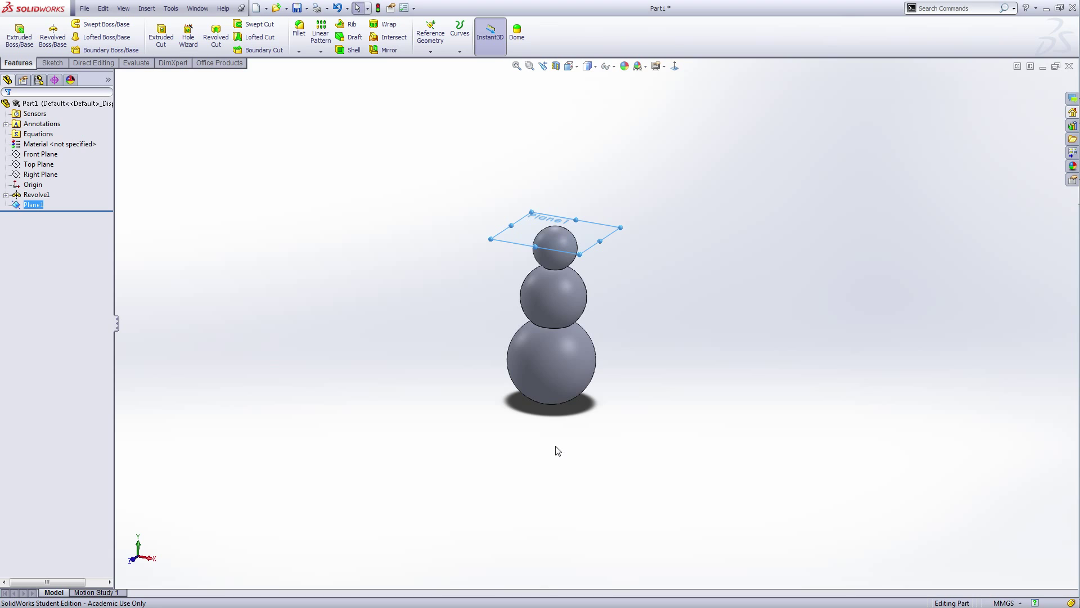
key("ctrl+1")
left_click(33, 204)
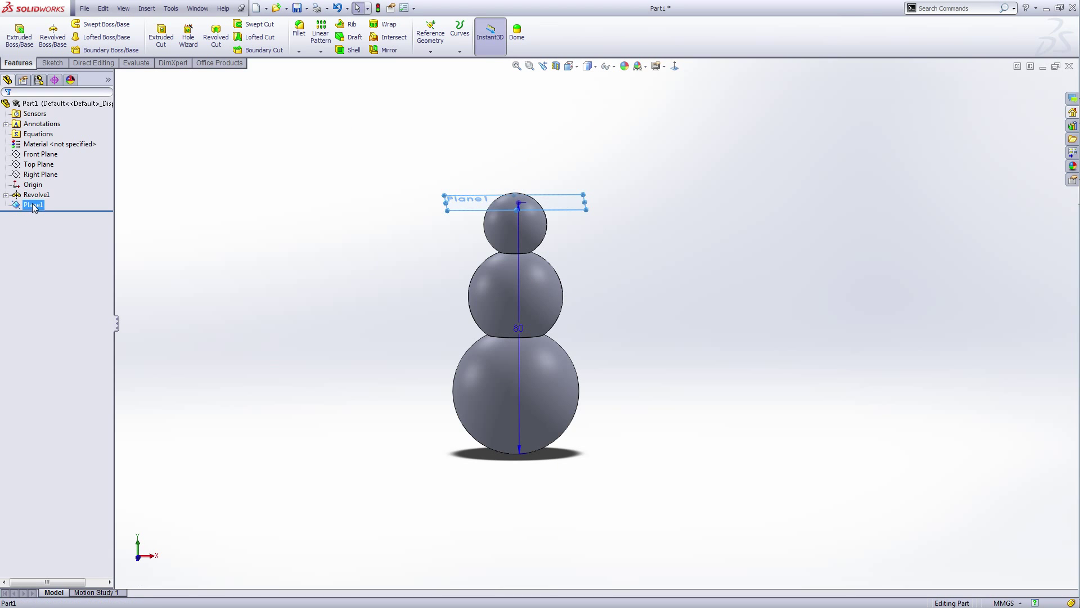
left_click(37, 183)
left_click(693, 285)
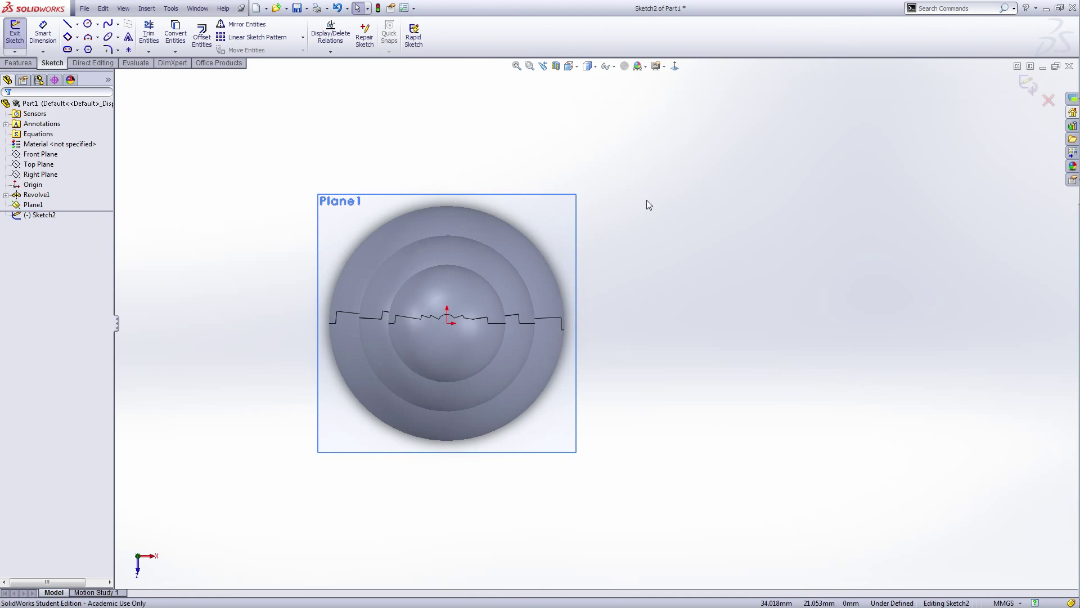
right_click(647, 200)
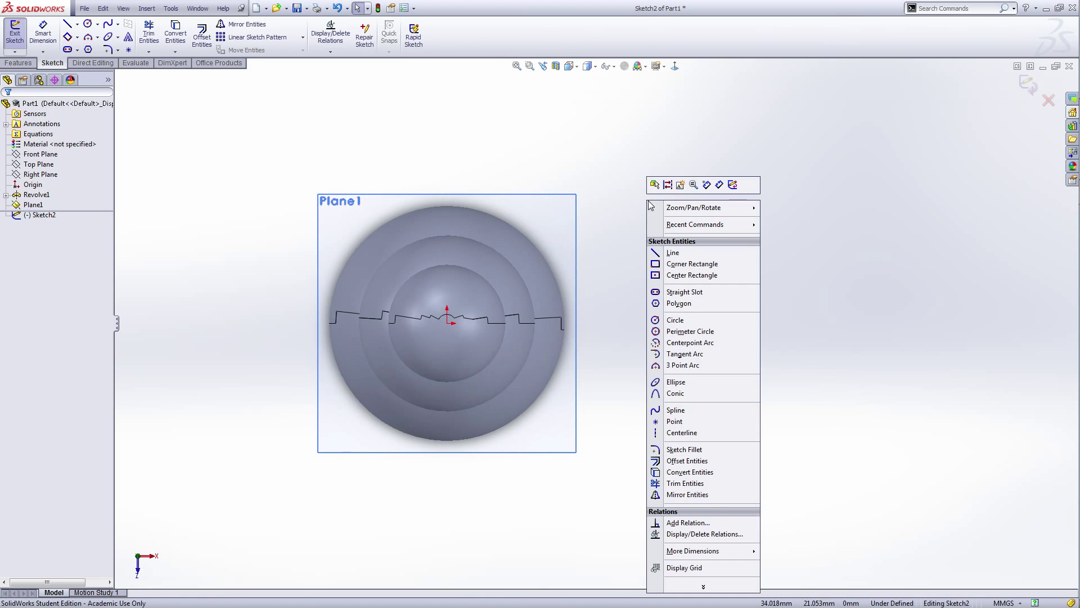
left_click(682, 432)
mouse_move(377, 256)
left_mouse_down()
mouse_move(386, 365)
mouse_move(377, 356)
left_mouse_up()
- Dimension the horizontal distance between the vertical centerline and the origin as 10 mm
right_click(378, 358)
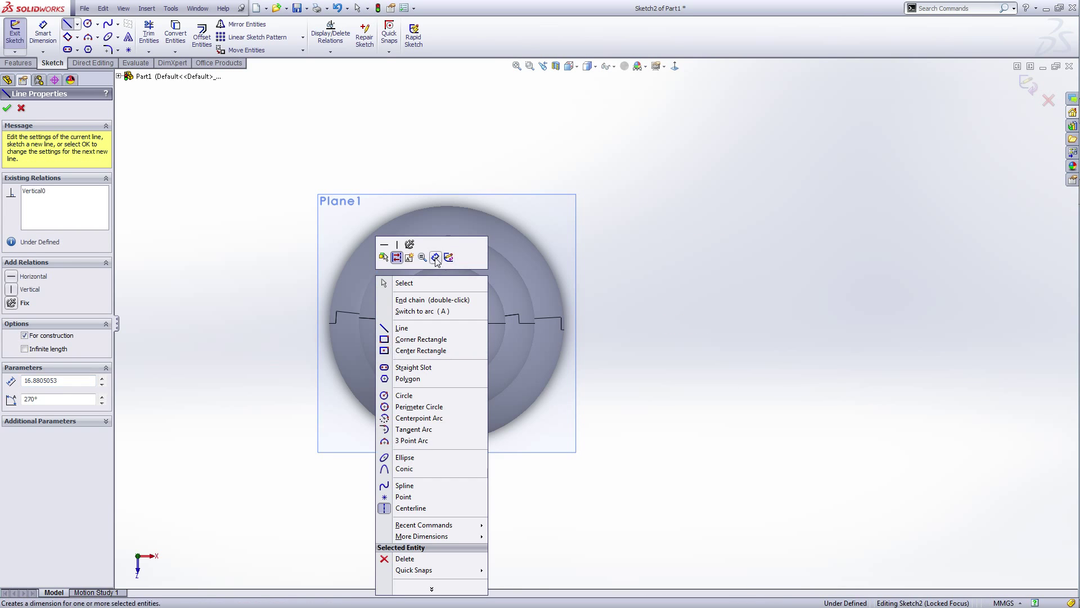
left_click(438, 261)
left_click(447, 324)
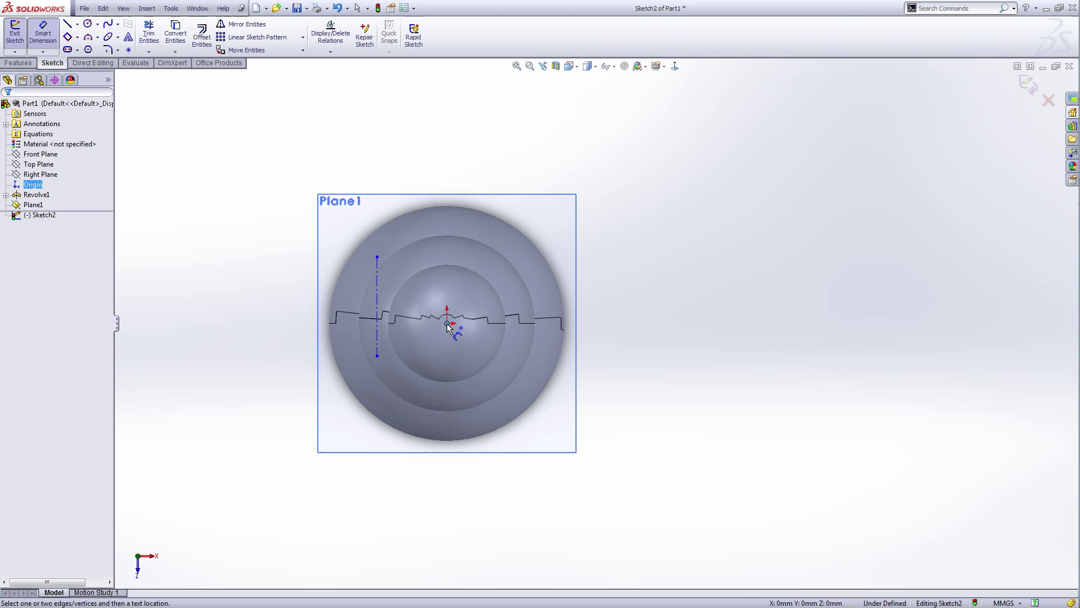
left_click(377, 335)
left_click(408, 282)
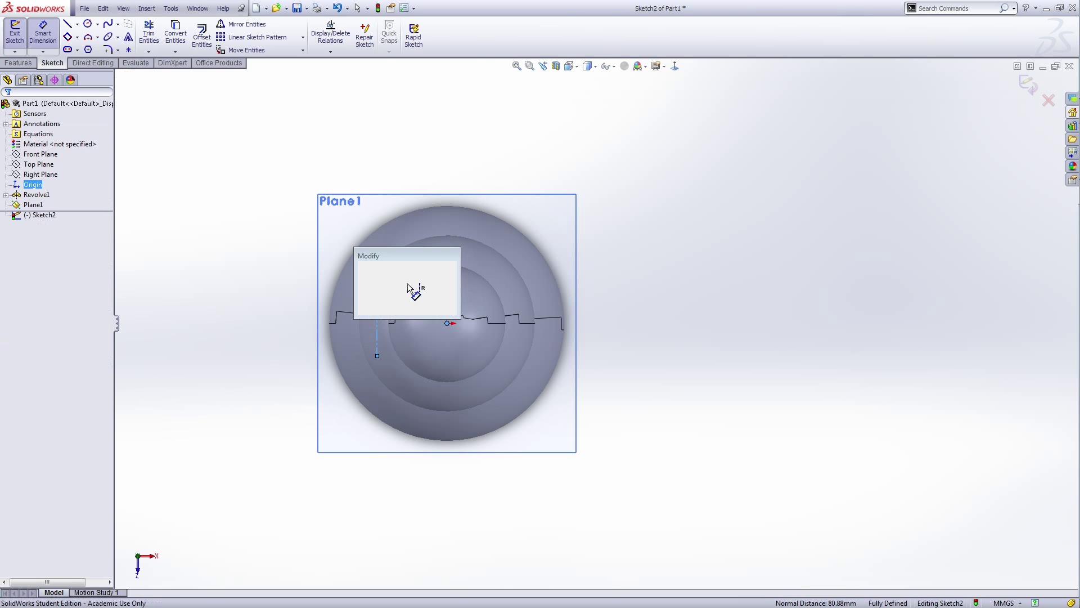
type("10")
key("Return")
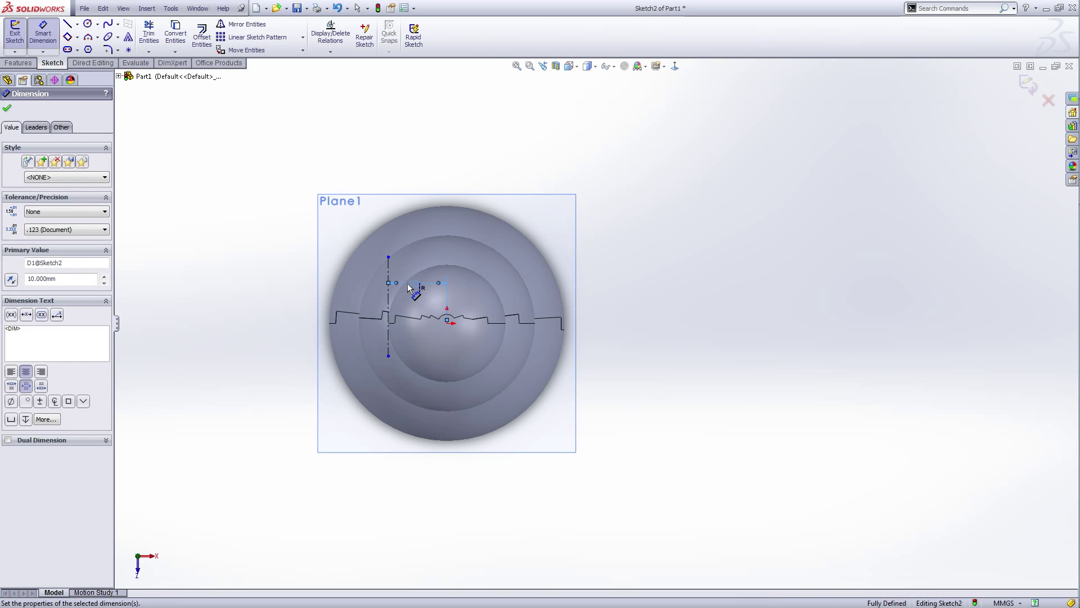
- Exit the centerline sketch and create a reference plane through that centerline at 60° to the offset plane
left_click(7, 110)
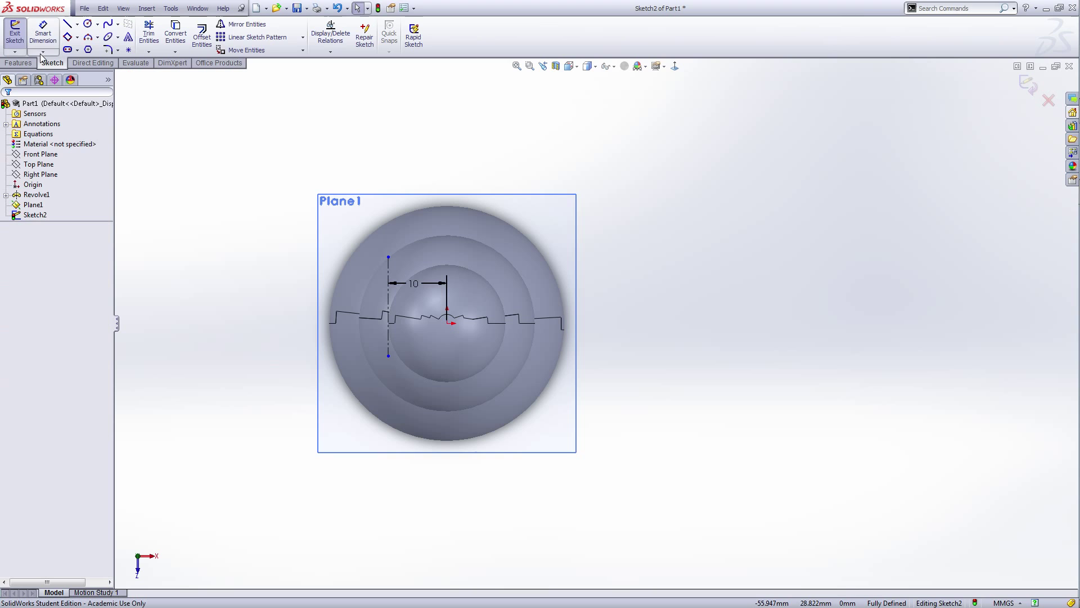
left_click(16, 37)
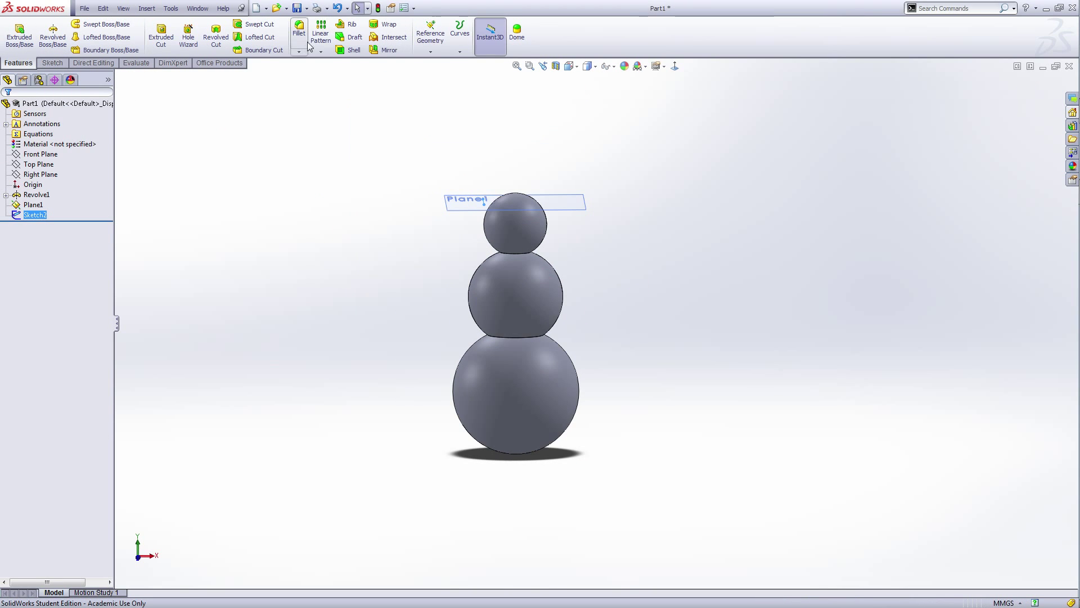
left_click(433, 52)
left_click(441, 63)
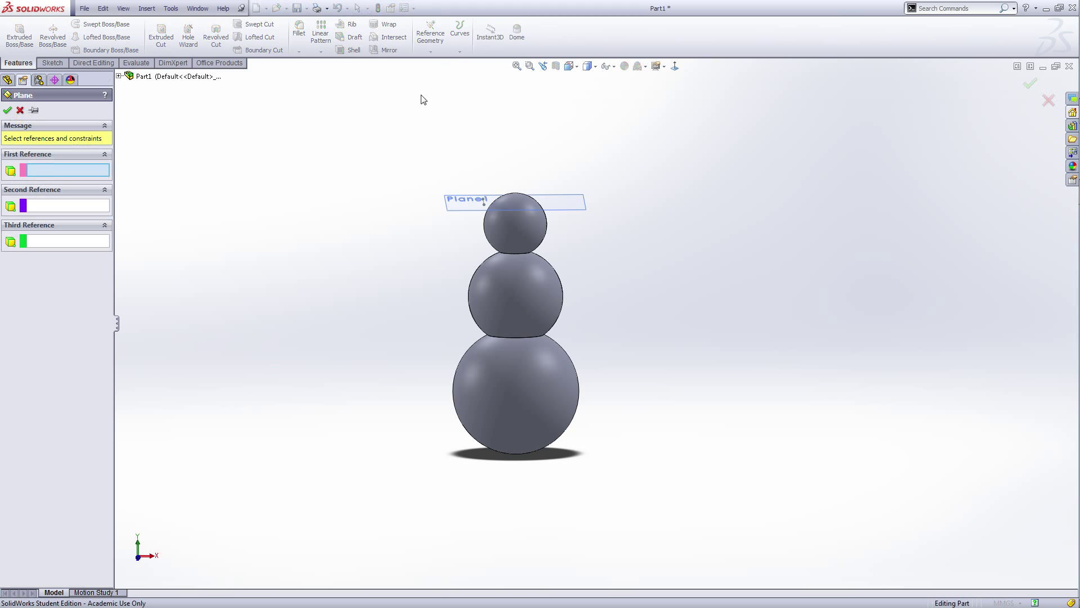
left_click(465, 204)
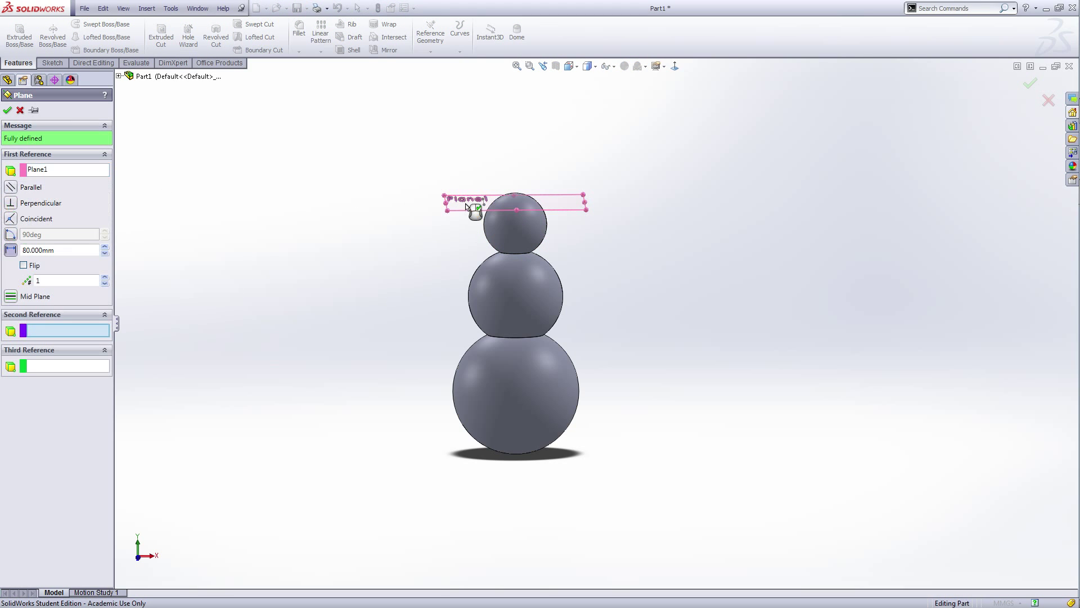
left_click(10, 235)
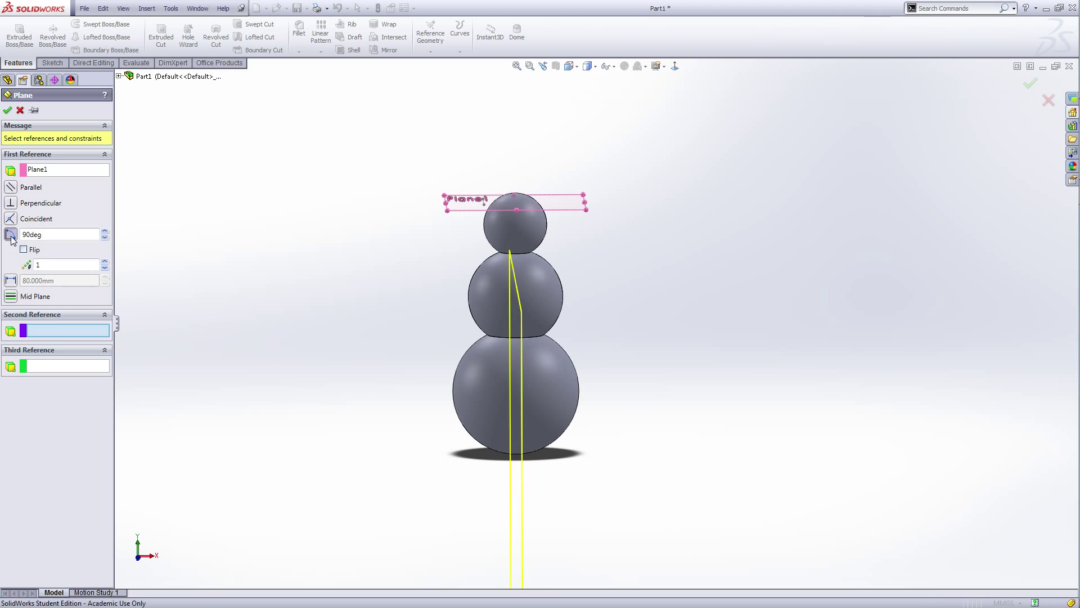
left_click(51, 235)
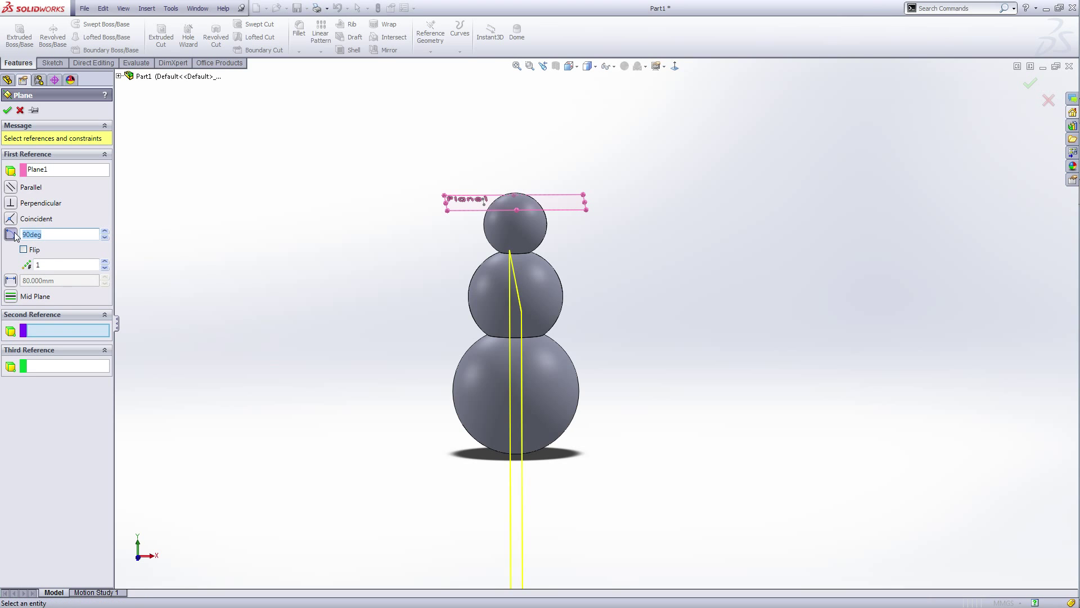
type("60deg")
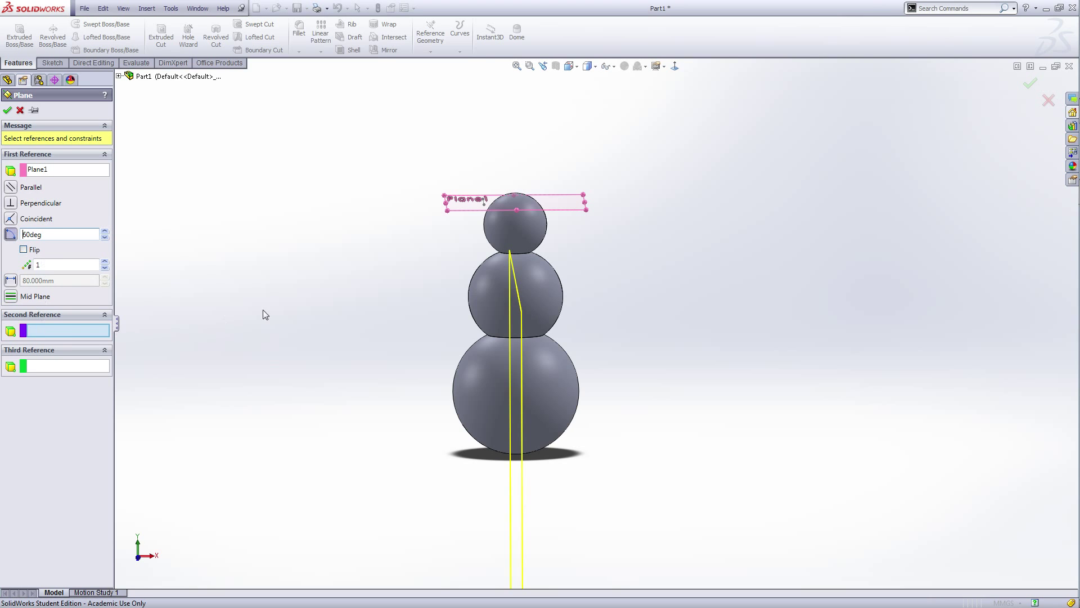
scroll(503, 224, "down", 5)
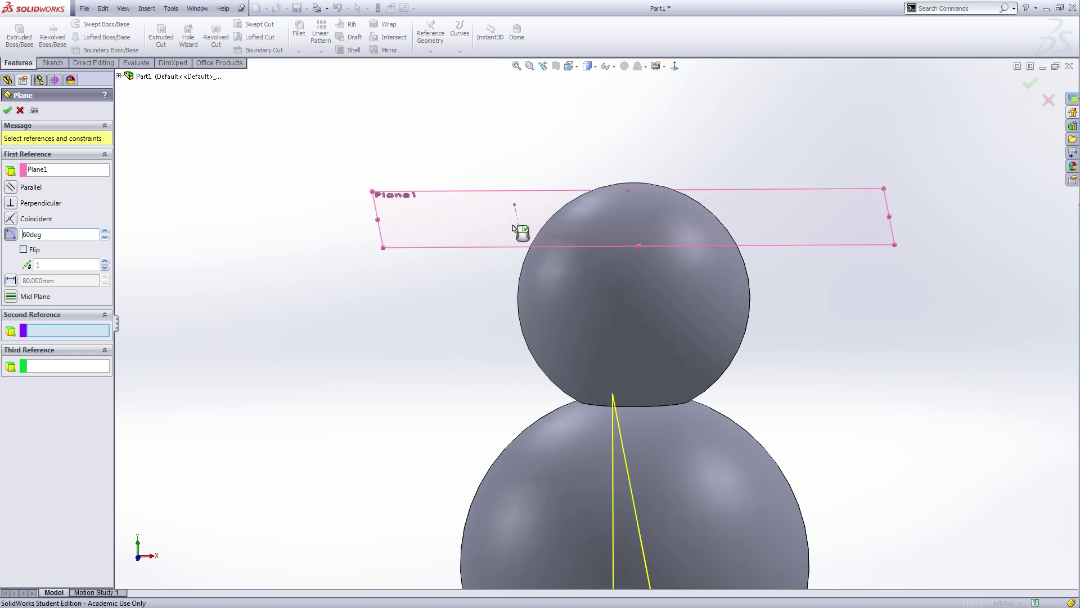
left_click(519, 218)
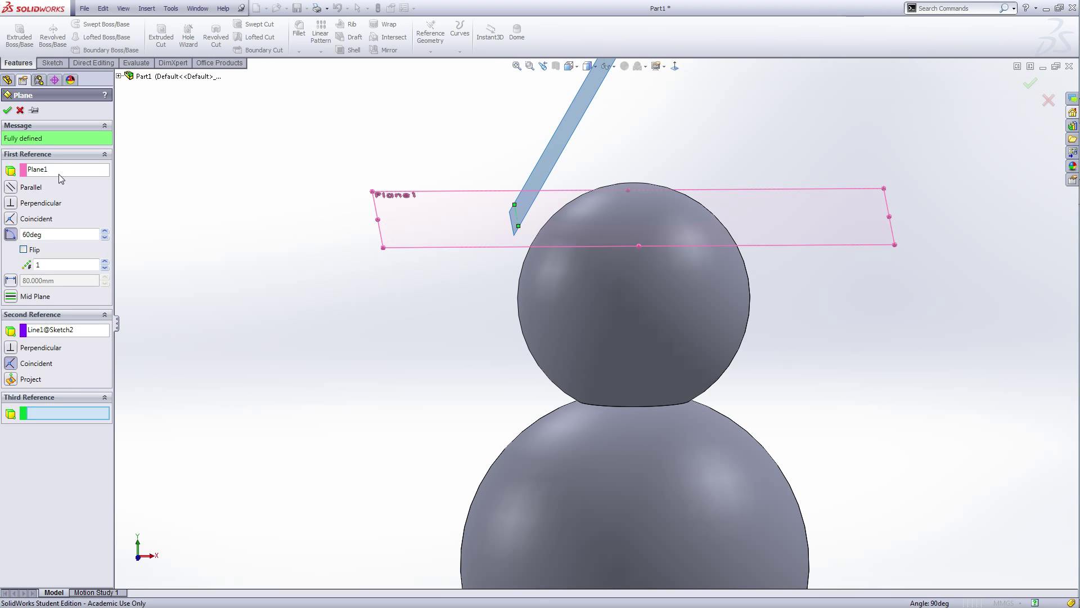
left_click(7, 110)
scroll(448, 265, "up", 5)
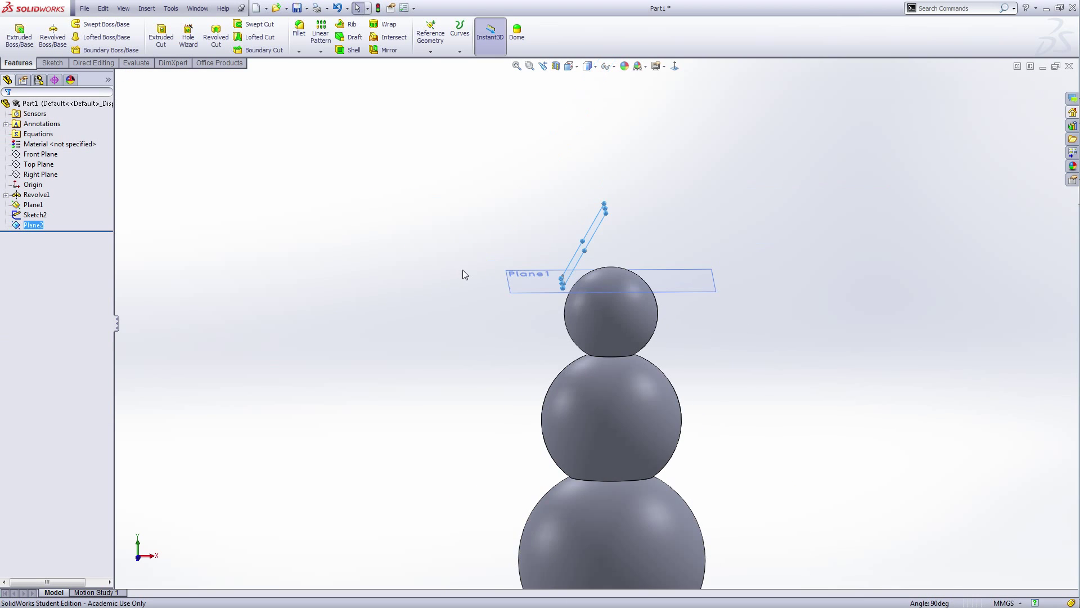
scroll(465, 275, "up", 4)
left_click(504, 368)
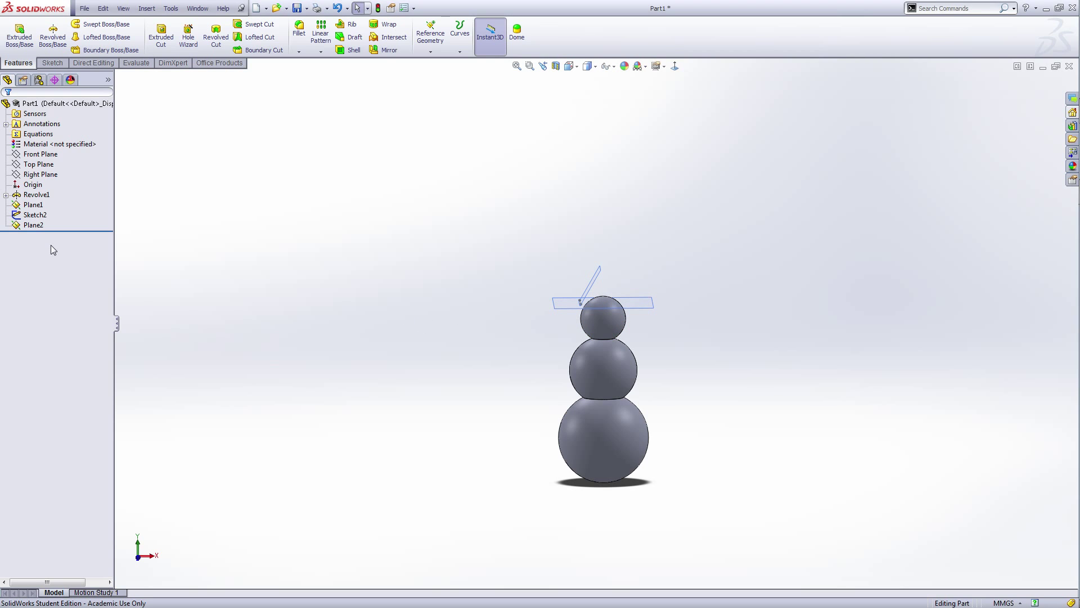
- Start a sketch on the 80 mm offset plane and draw a circle about 8.6 mm in diameter centered on the origin
left_click(32, 206)
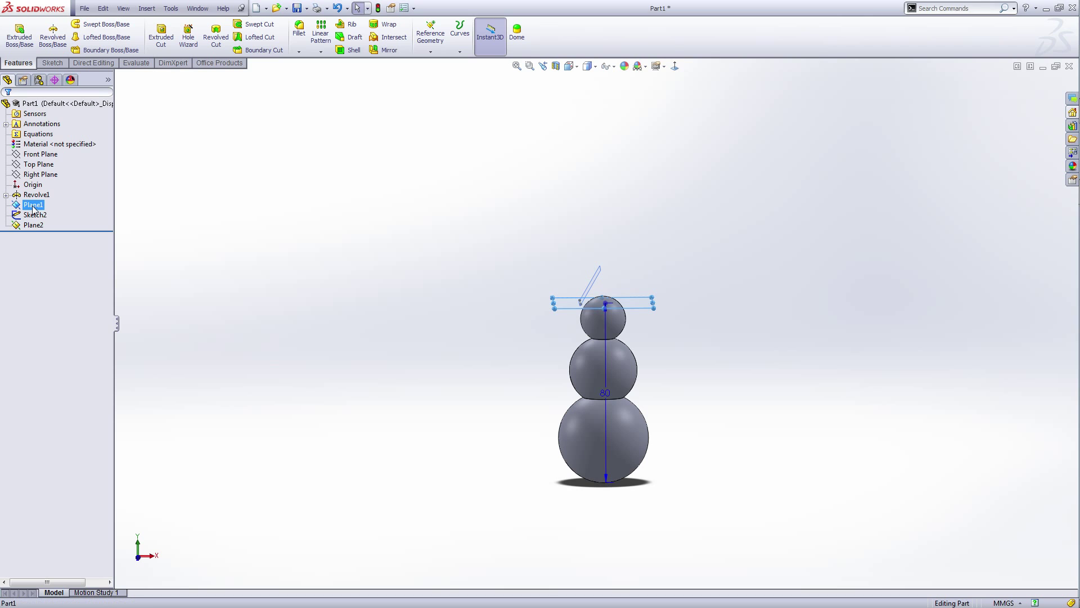
left_click(44, 190)
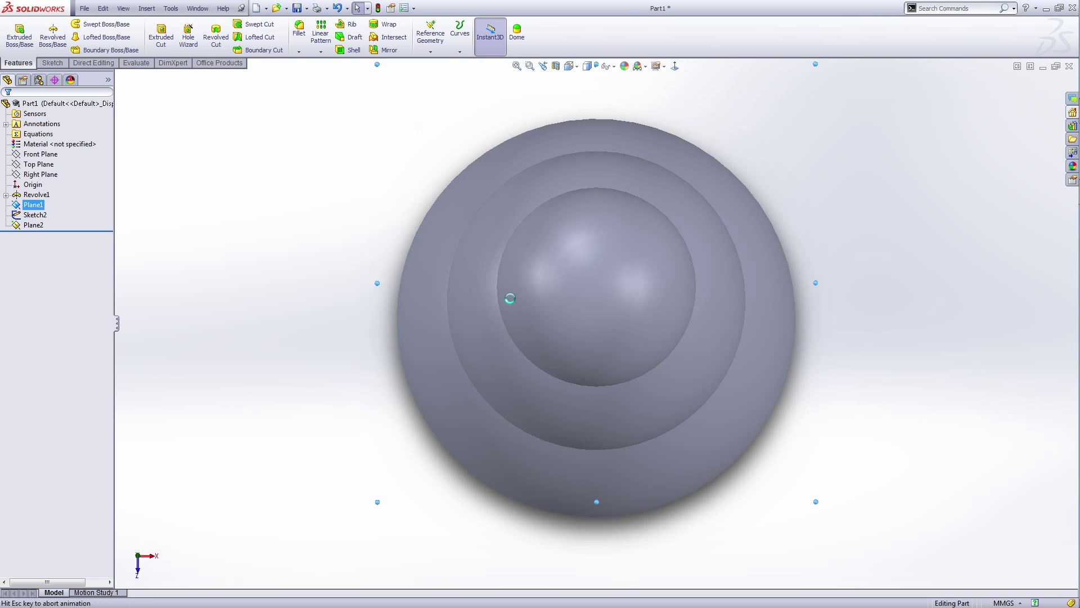
right_click(786, 332)
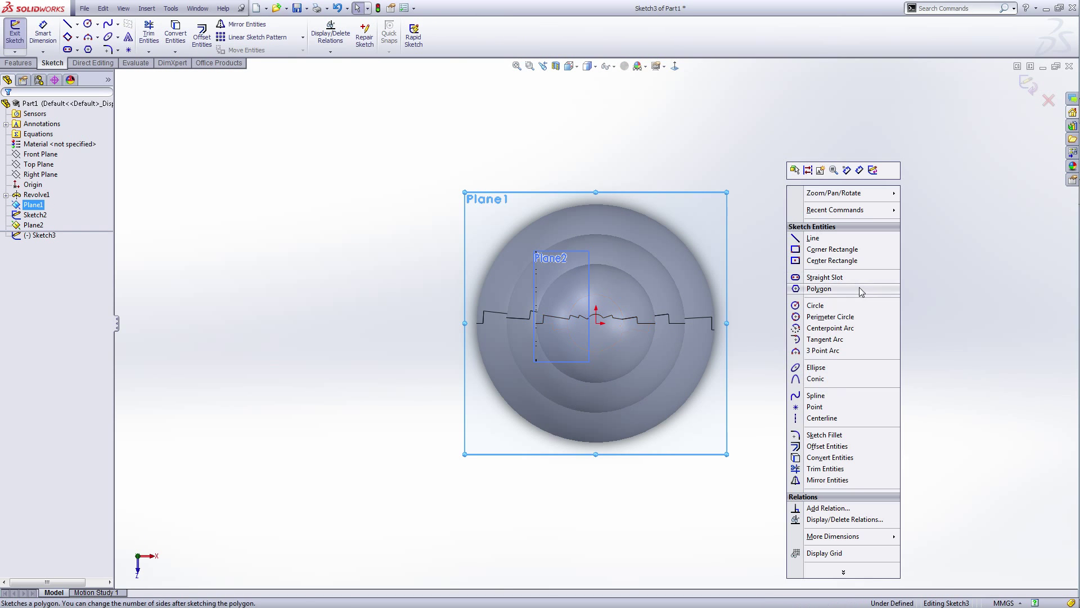
left_click(799, 306)
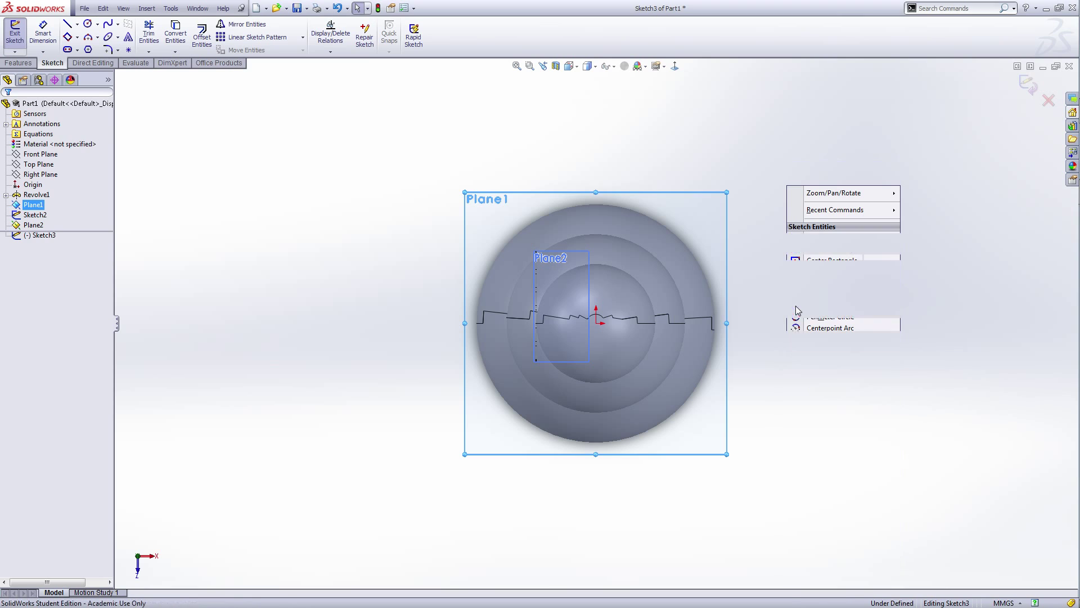
scroll(694, 324, "down", 3)
left_click(536, 325)
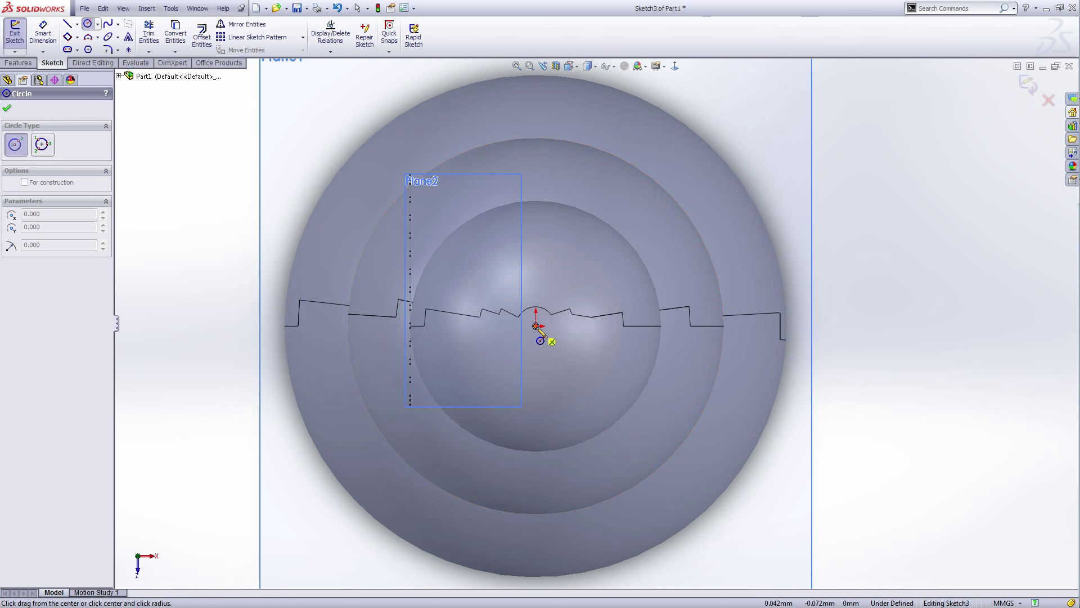
left_click(588, 313)
- Dimension the circle's diameter as 12 mm
right_click(587, 298)
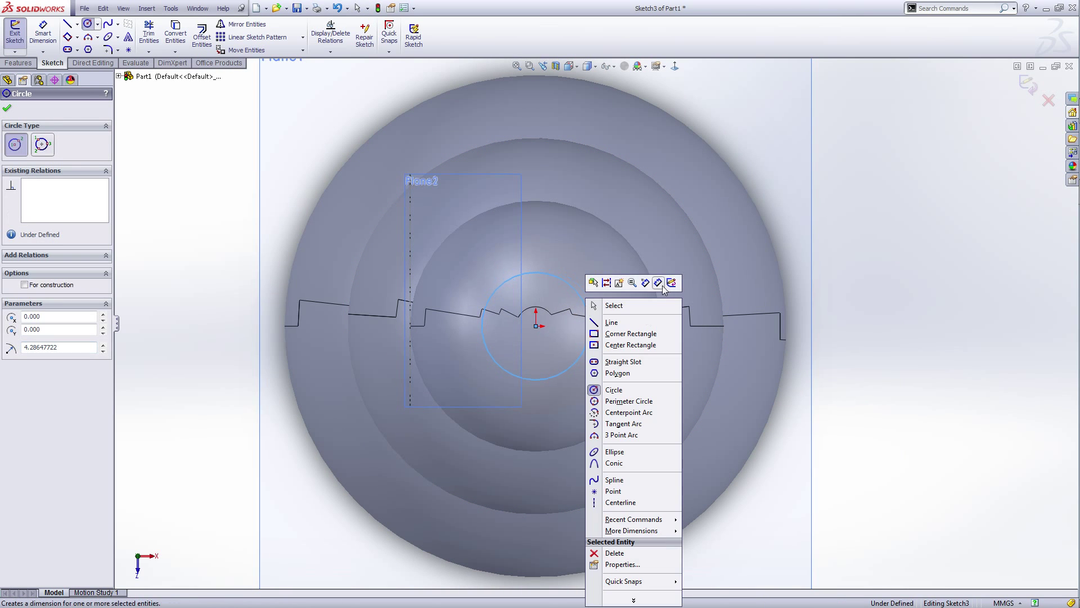
left_click(659, 283)
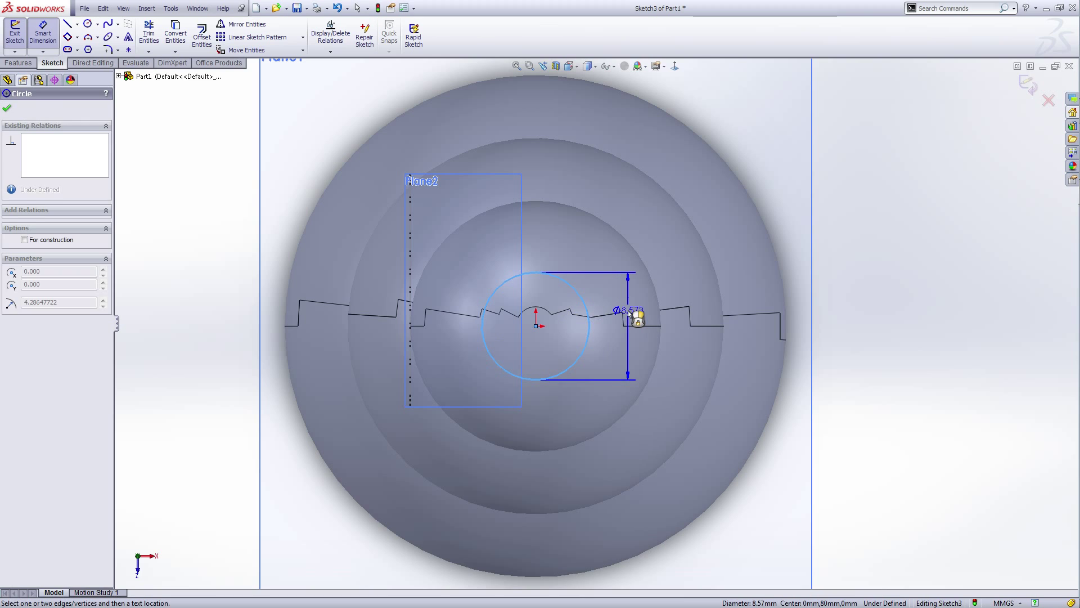
left_click(637, 318)
type("12")
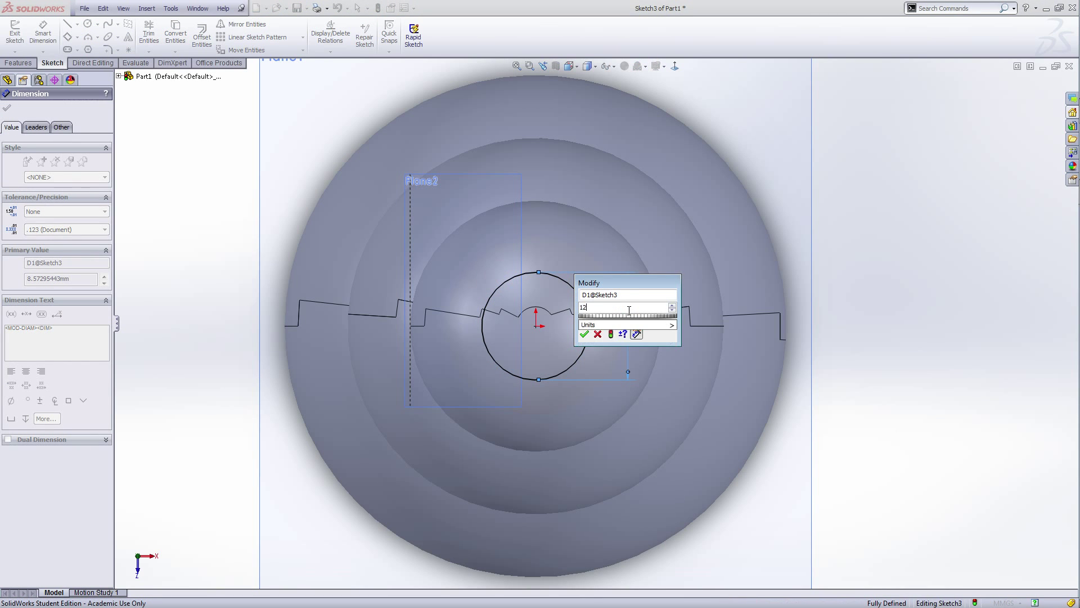
key("Return")
right_click(870, 277)
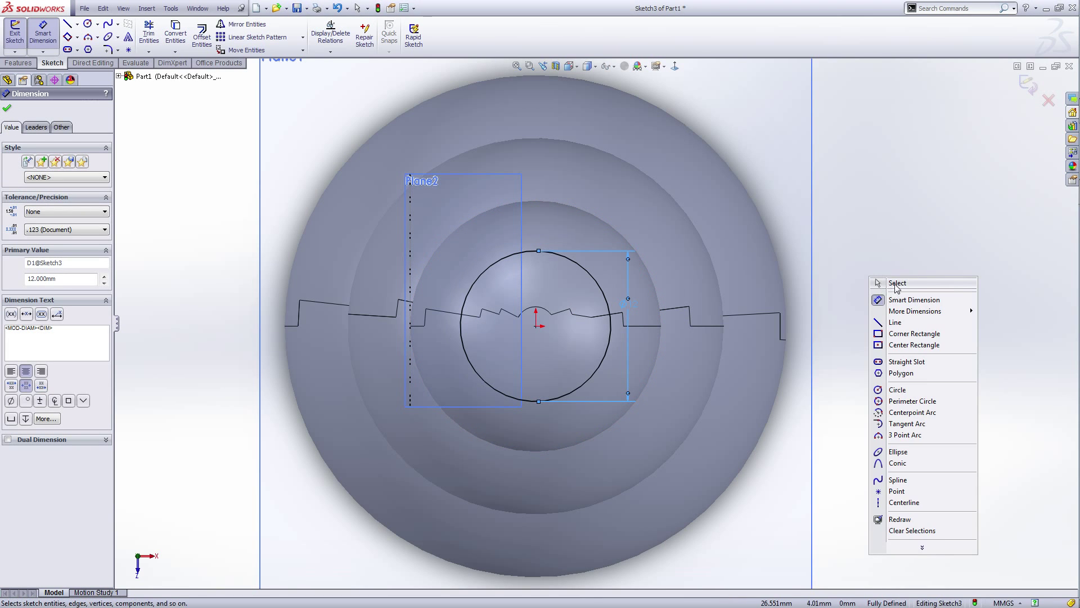
left_click(896, 284)
- Exit the circle sketch and rename it 1
scroll(647, 386, "up", 3)
scroll(647, 386, "up", 2)
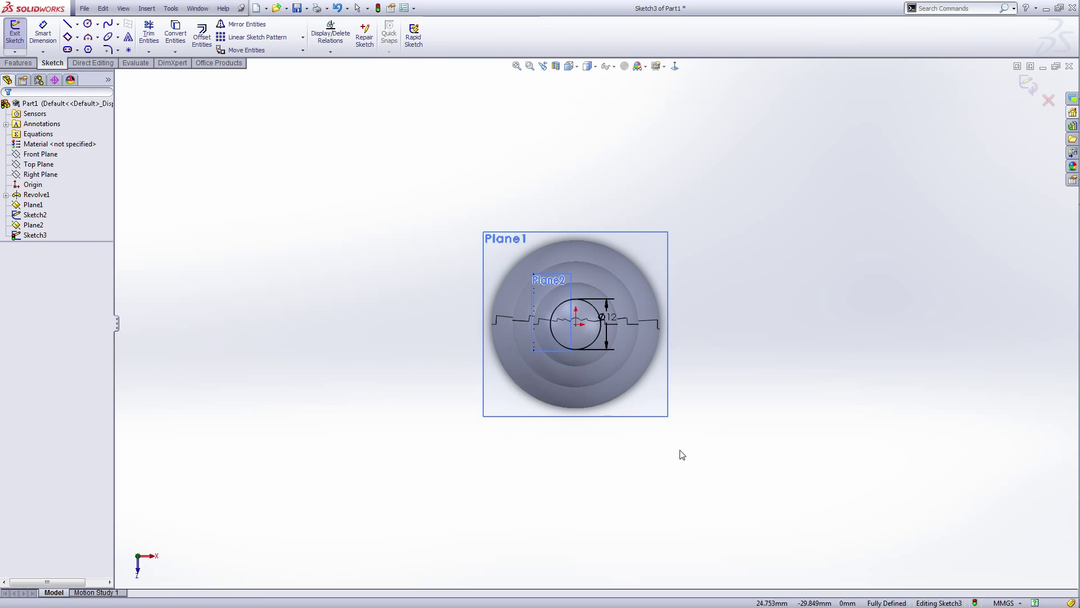
middle_click_drag(680, 450, 640, 286)
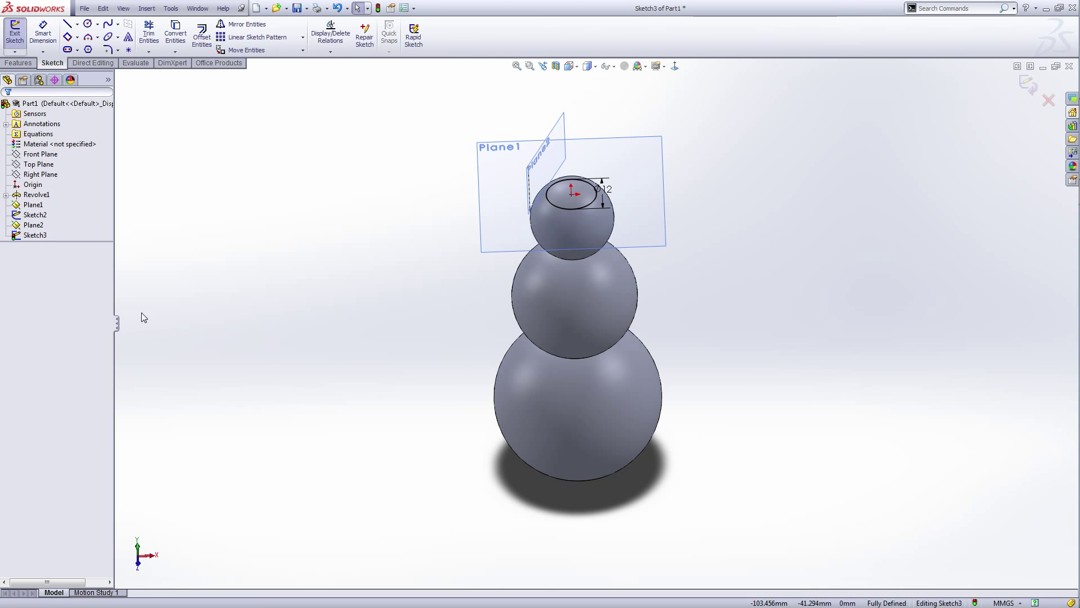
left_click(41, 228)
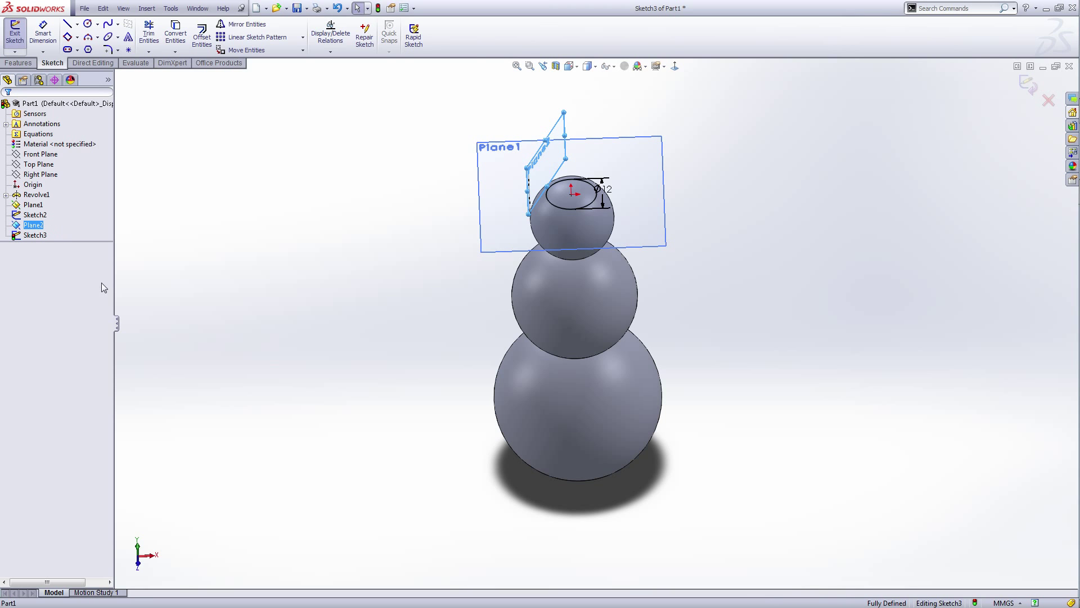
left_click(15, 36)
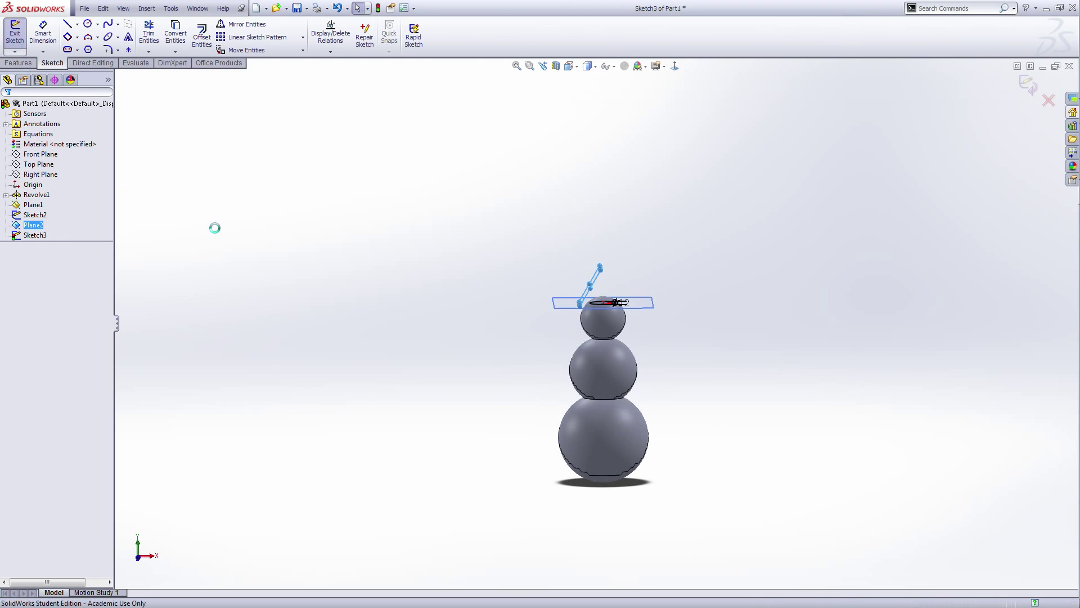
left_click(313, 272)
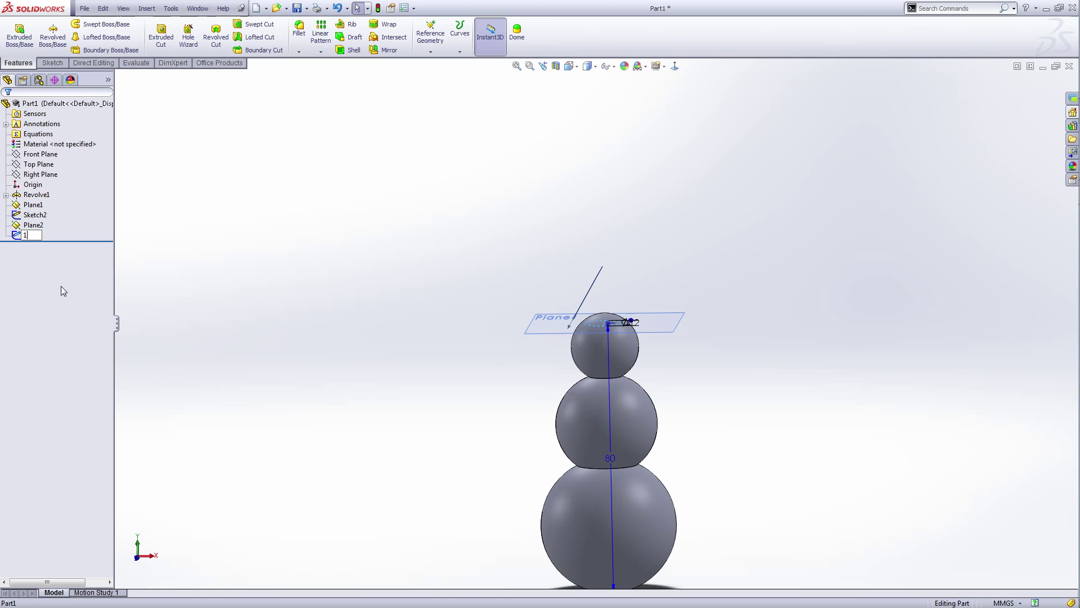
key("Return")
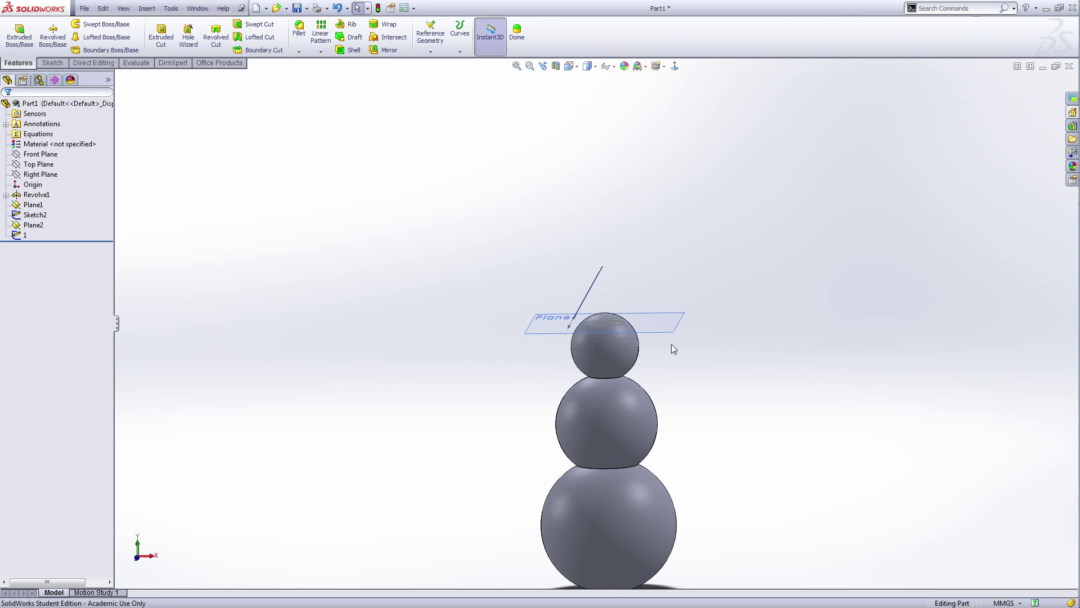
- Start a sketch on the Front Plane and hide the offset plane and the 60° angled plane
left_click(41, 153)
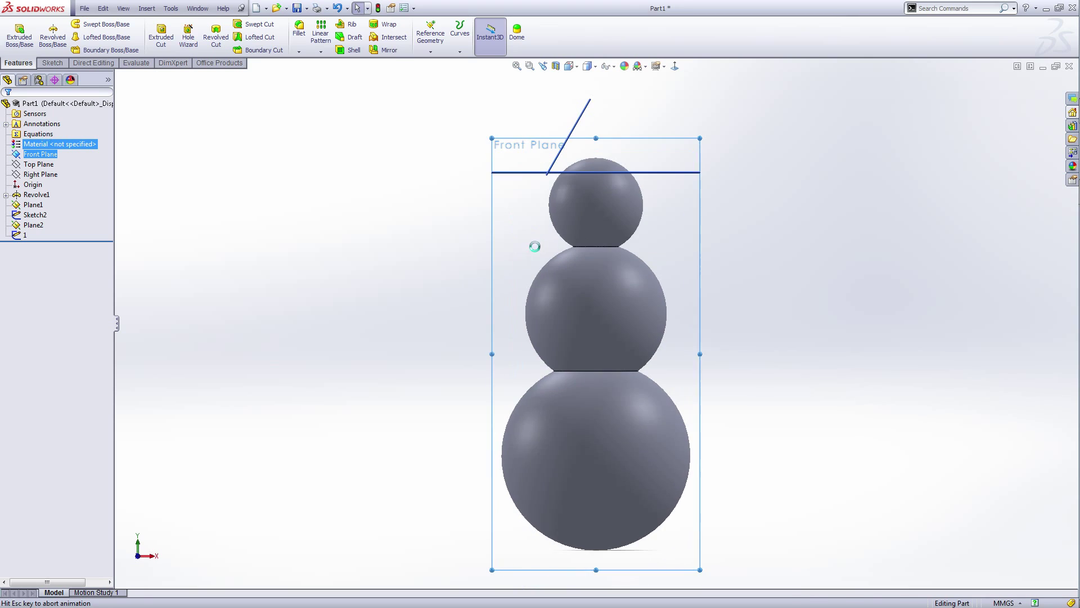
scroll(600, 144, "down", 3)
scroll(601, 148, "down", 1)
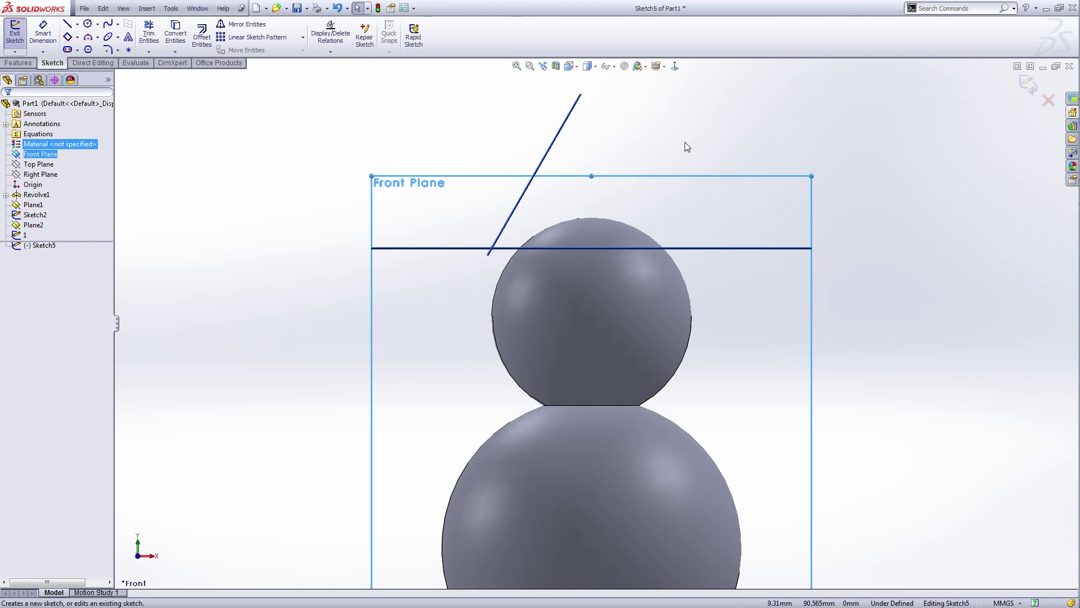
right_click(40, 226)
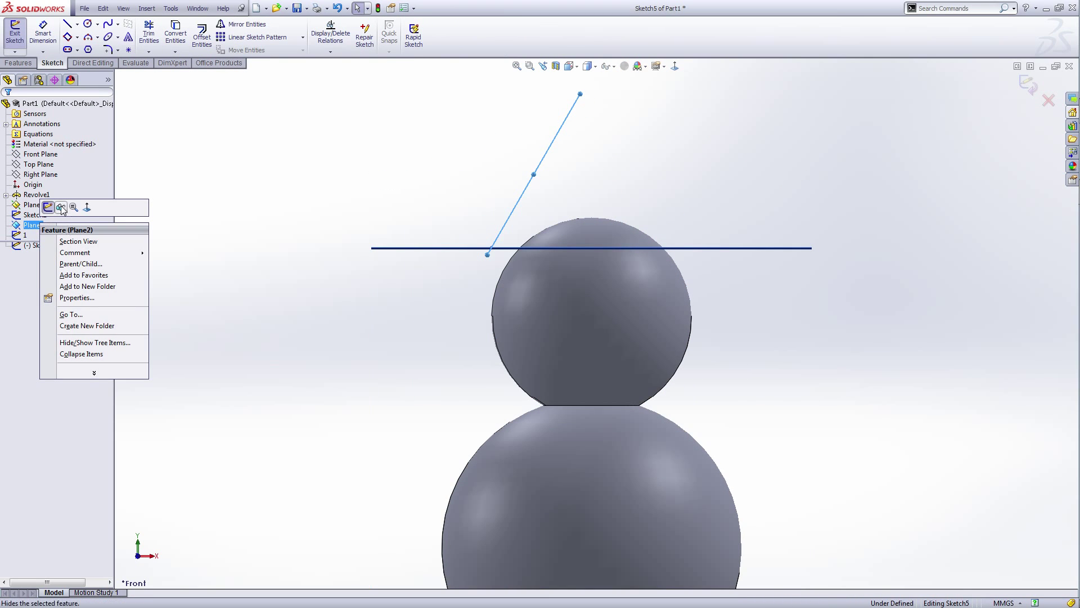
left_click(54, 208)
right_click(34, 207)
left_click(54, 188)
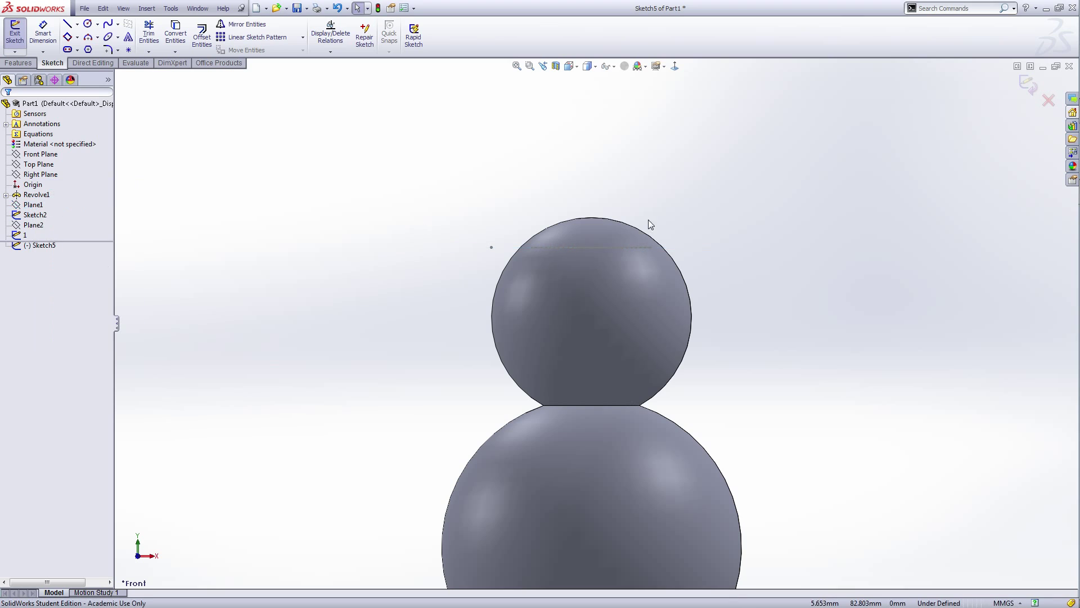
- Draw a vertical line about 5.1 mm long upward from the center of the 12 mm circle
scroll(628, 230, "down", 2)
right_click(701, 233)
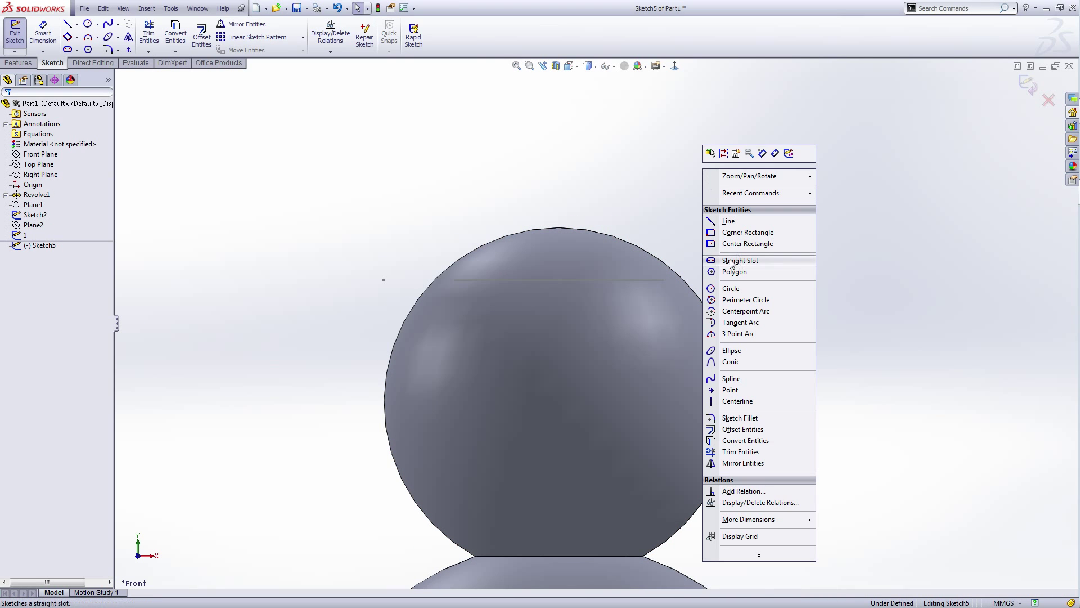
left_click(726, 219)
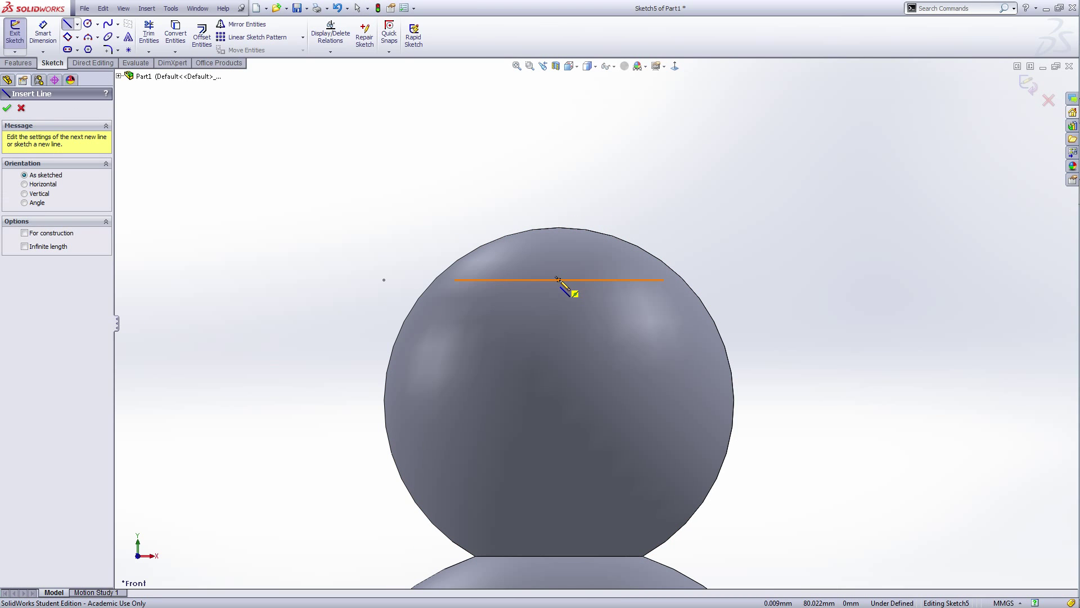
left_click(558, 280)
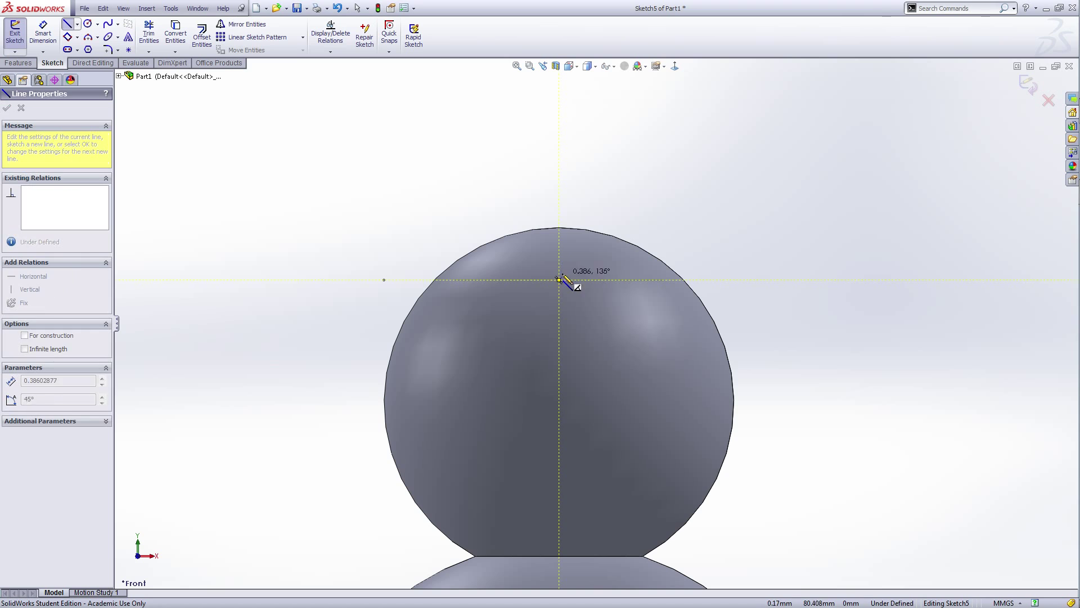
left_click(559, 192)
- Draw a three-point arc with a radius of about 13.7 mm from the vertical line's upper end outward to the left
right_click(559, 192)
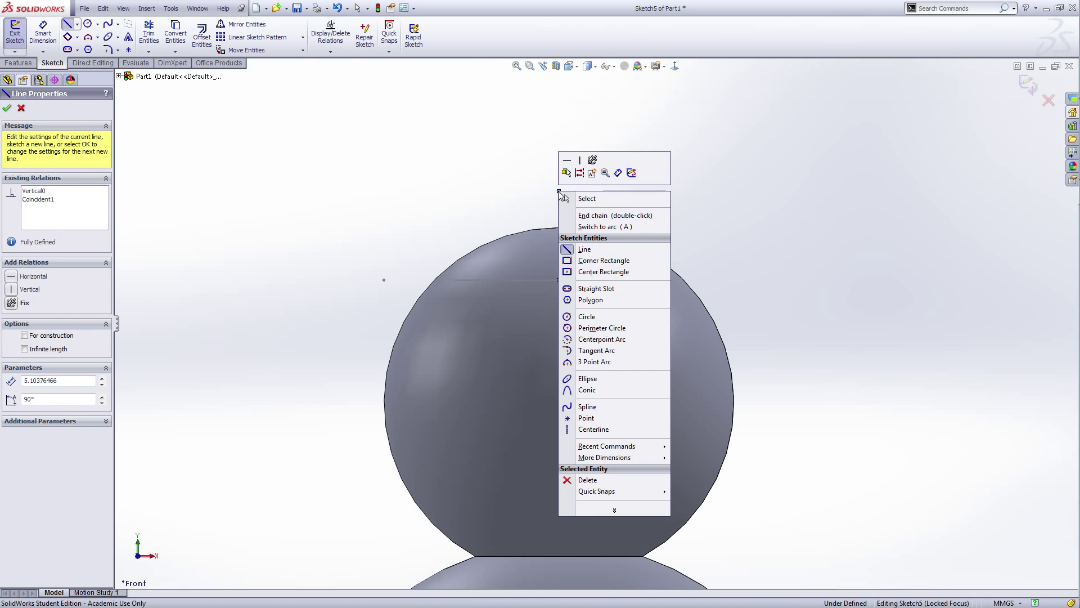
left_click(594, 361)
scroll(519, 211, "up", 3)
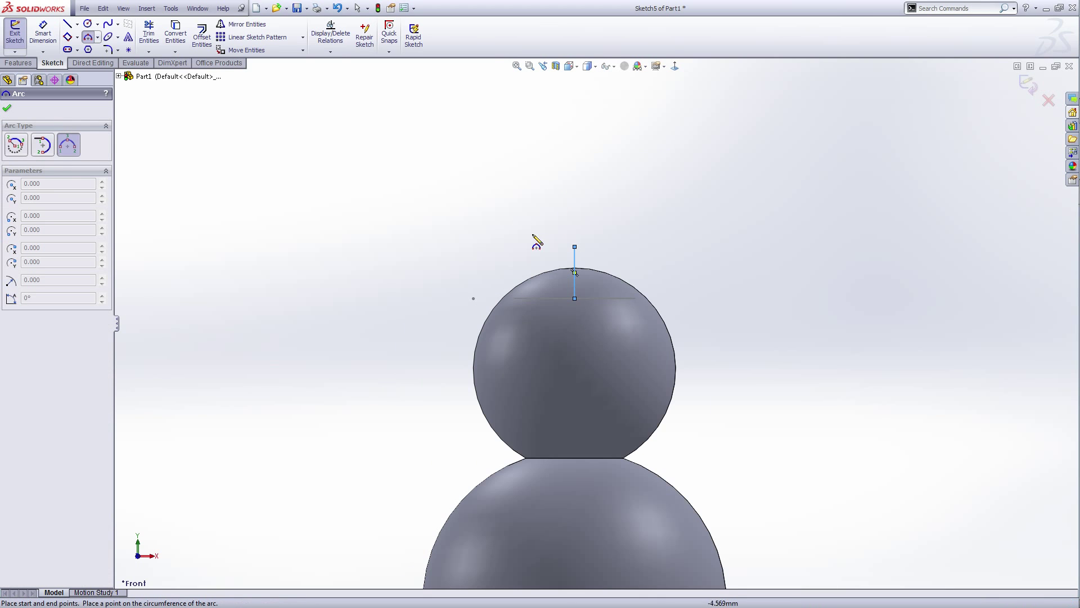
left_click(575, 246)
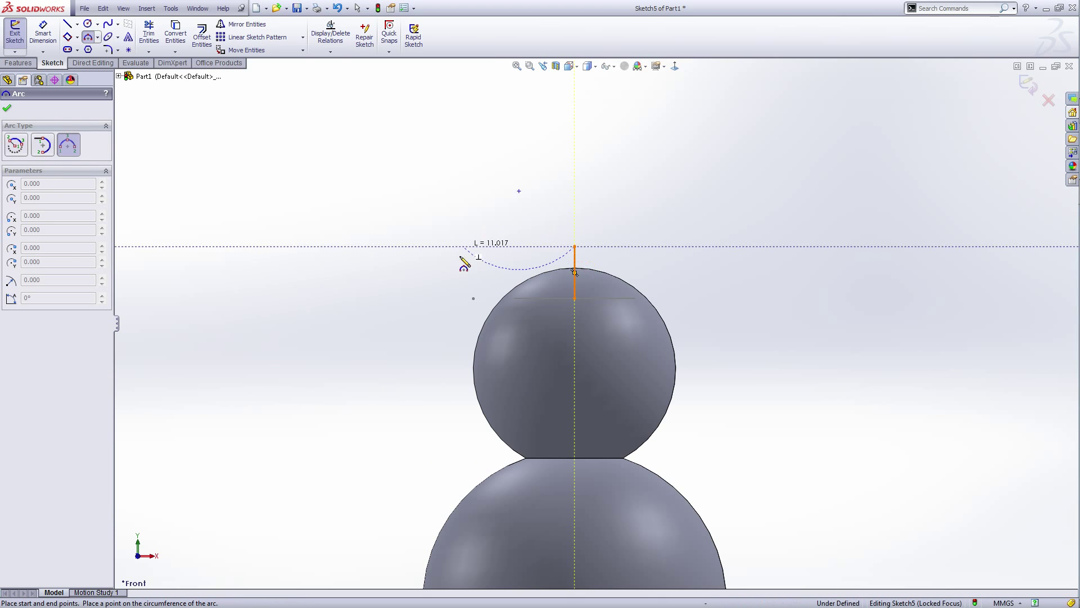
left_click(433, 280)
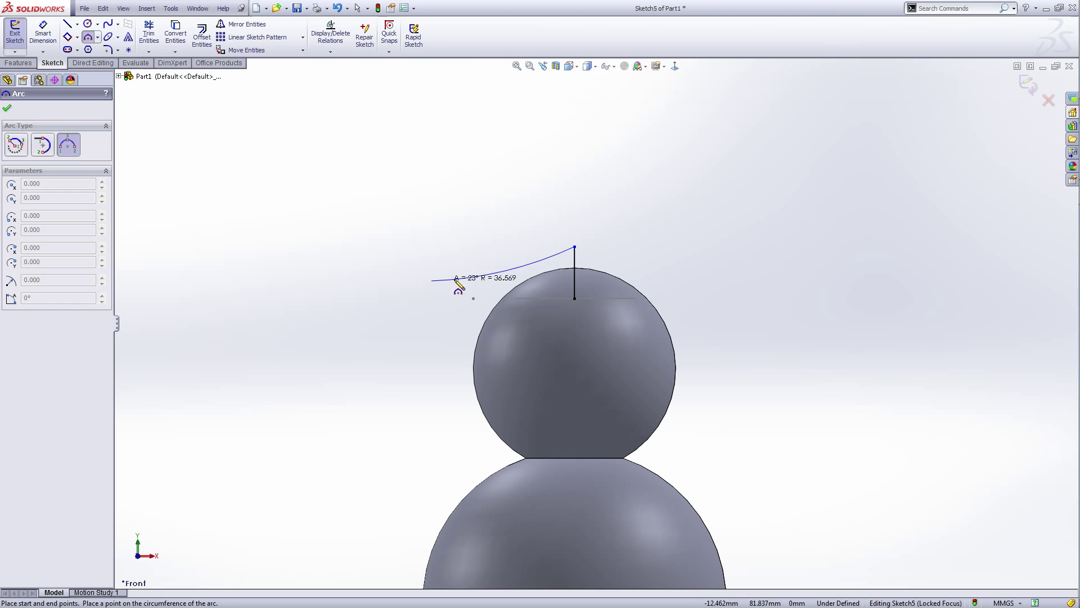
left_click(508, 243)
right_click(510, 242)
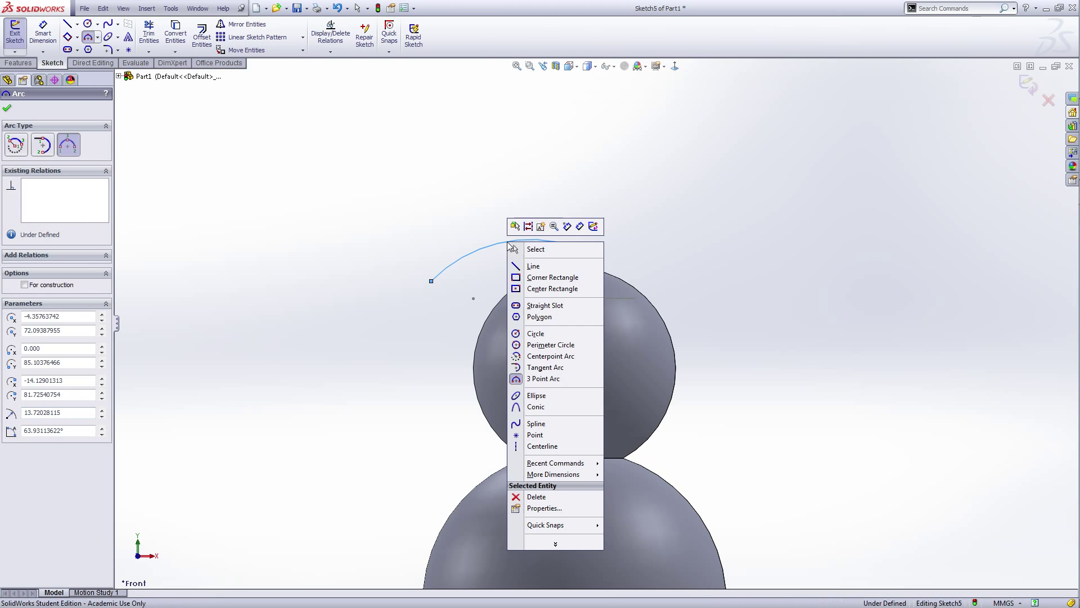
left_click(526, 248)
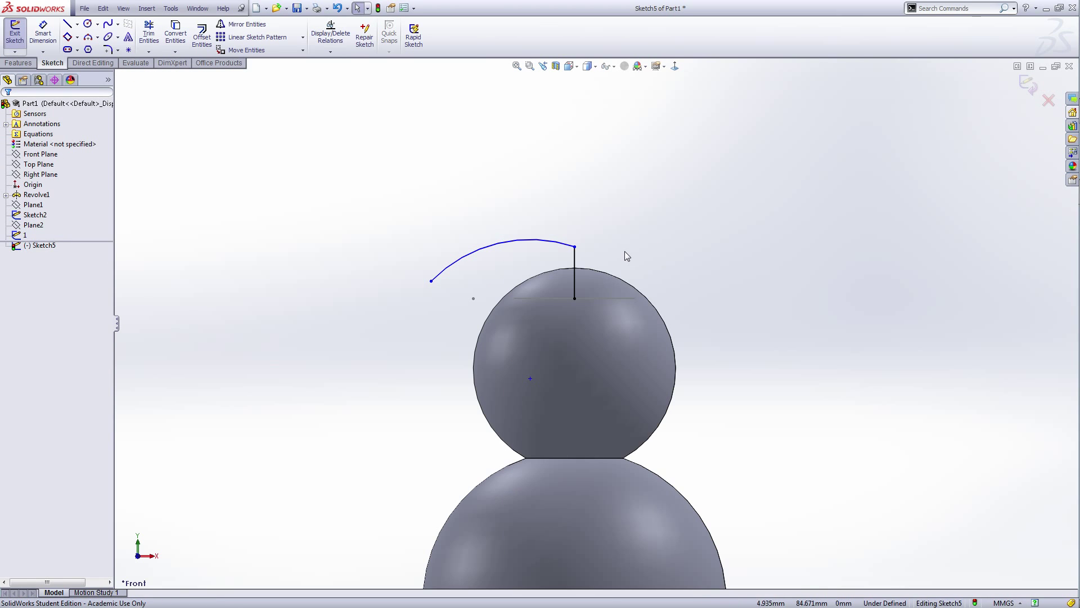
- Add a tangent relation between the arc and the vertical line
left_click(548, 242)
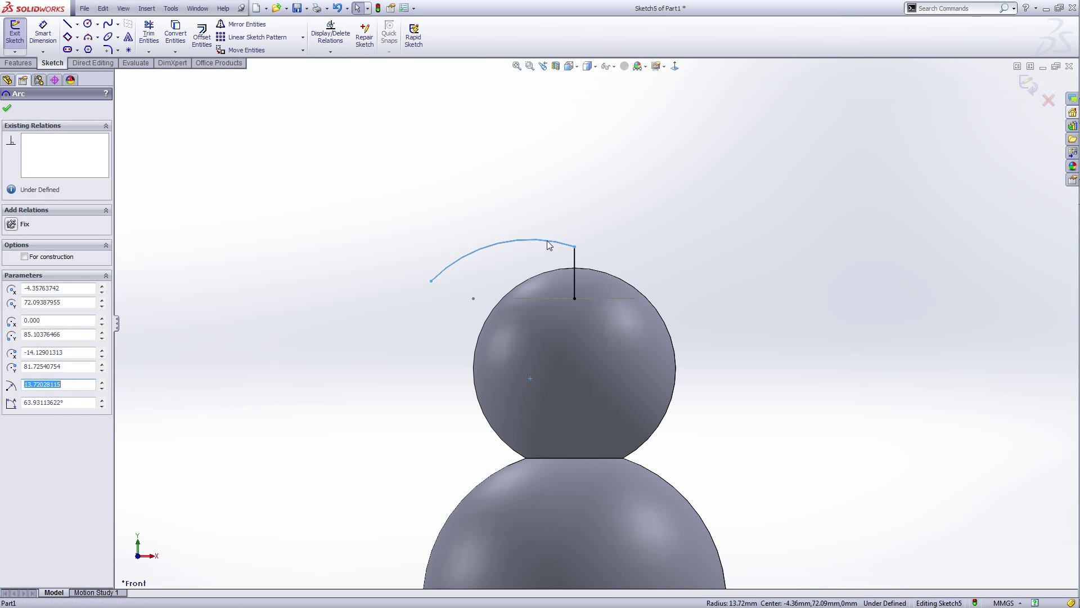
left_click(575, 261, "ctrl")
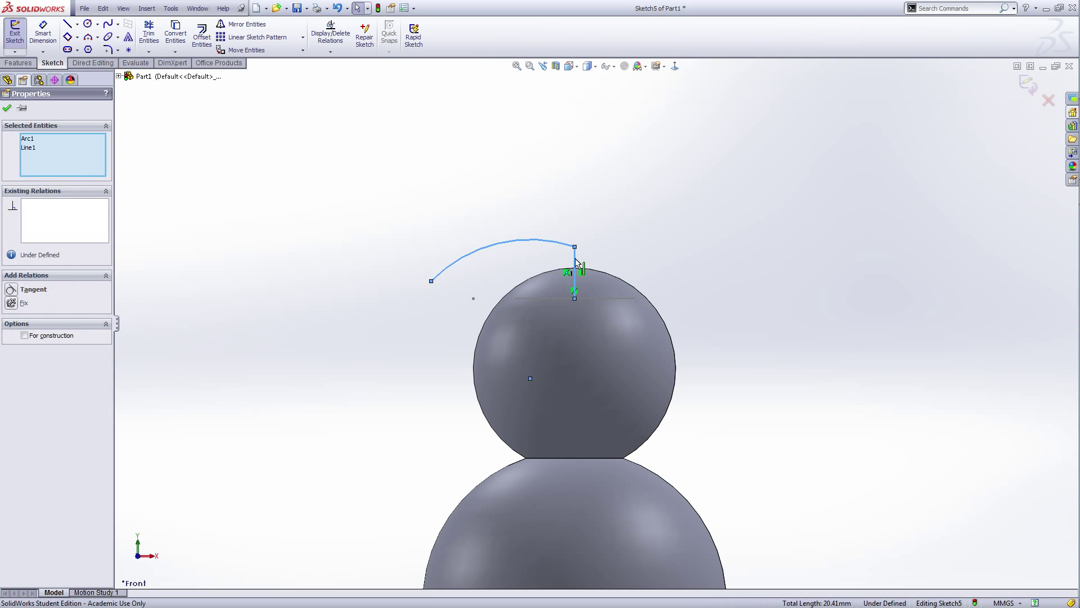
left_click(13, 291)
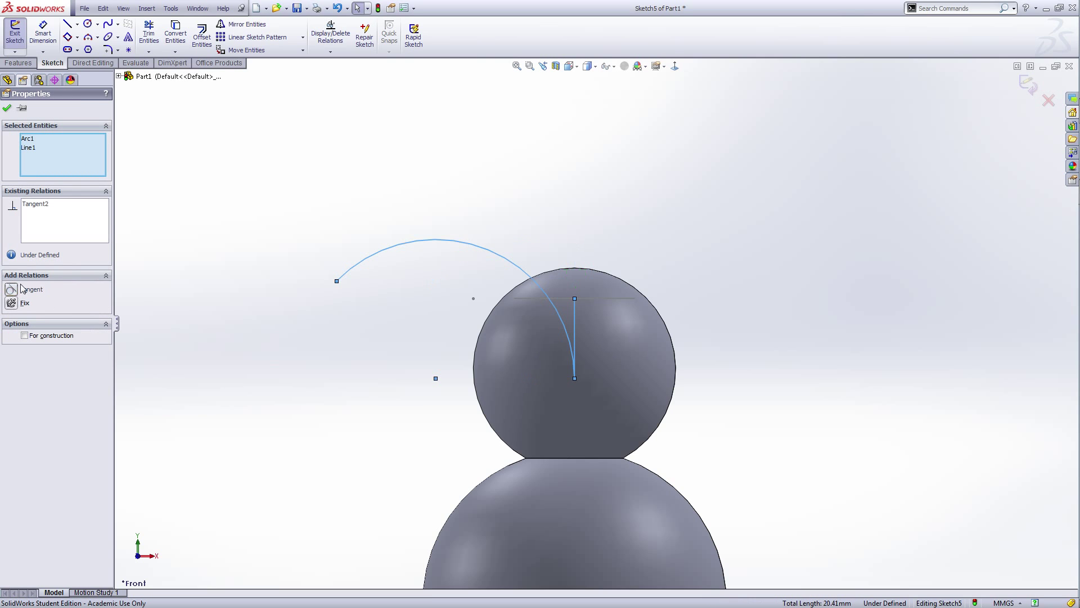
left_click(8, 109)
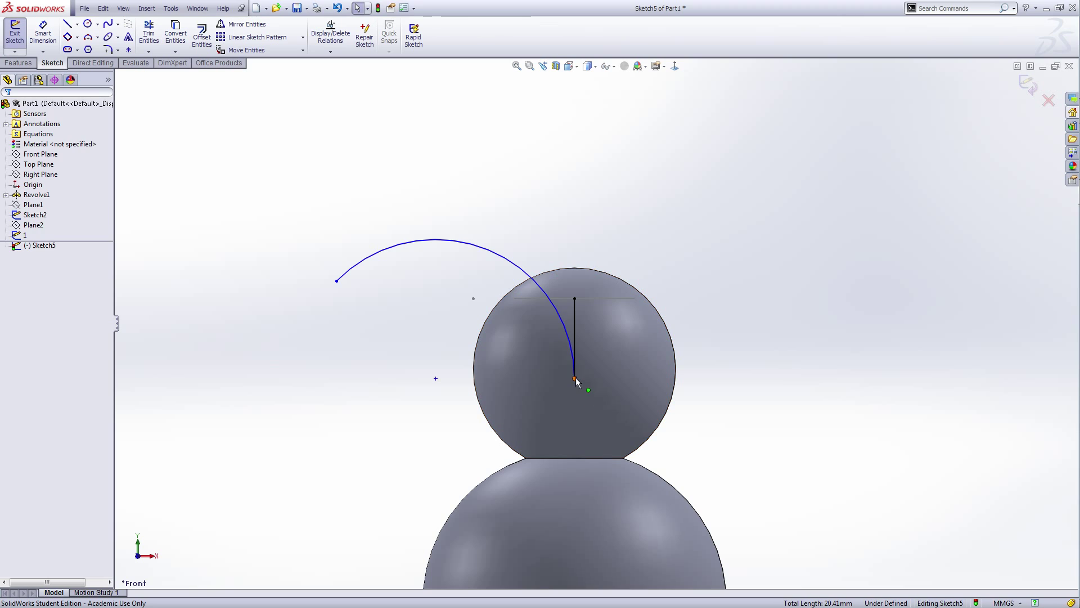
- Reshape the tangent arc into a small curve above the head, with its free end about 2.5 mm left of the vertical line
left_click_drag(575, 378, 574, 215)
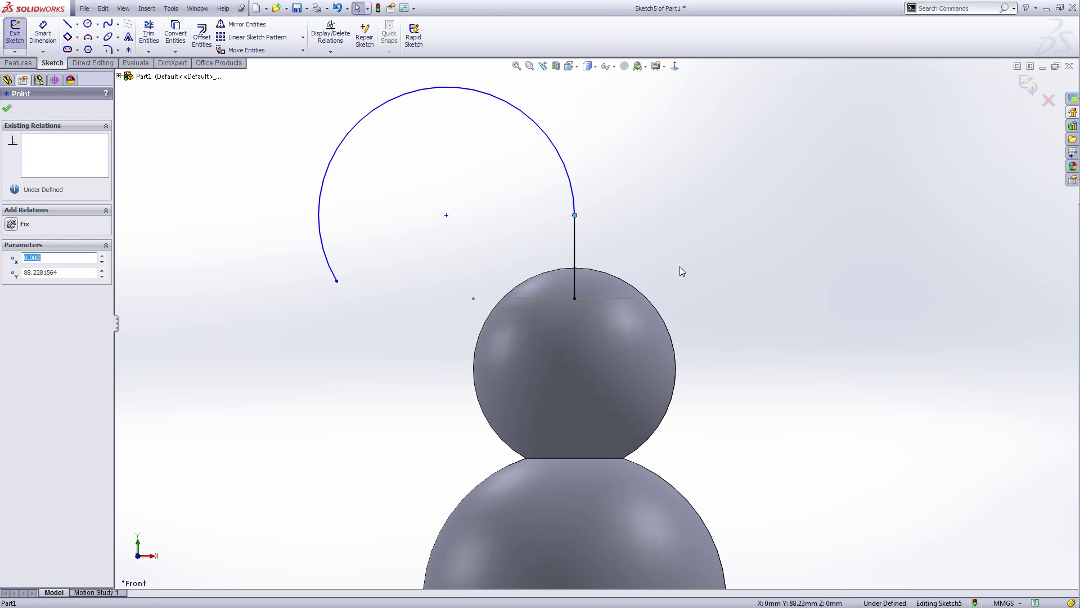
left_click(682, 272)
left_click_drag(336, 280, 471, 156)
left_click(753, 269)
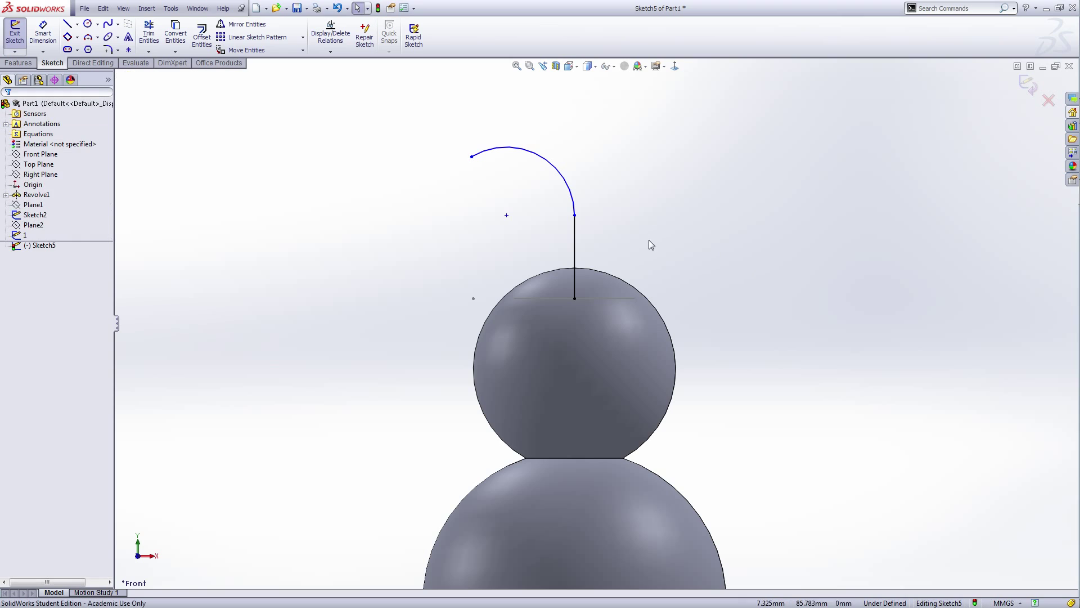
left_click_drag(574, 215, 585, 249)
left_click(728, 253)
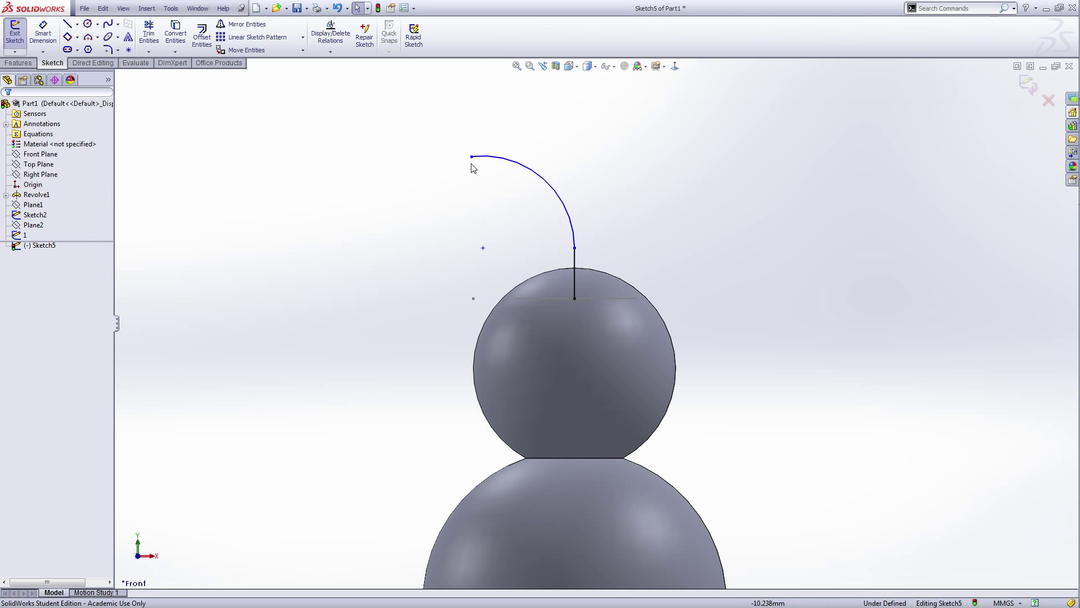
left_click_drag(470, 156, 416, 251)
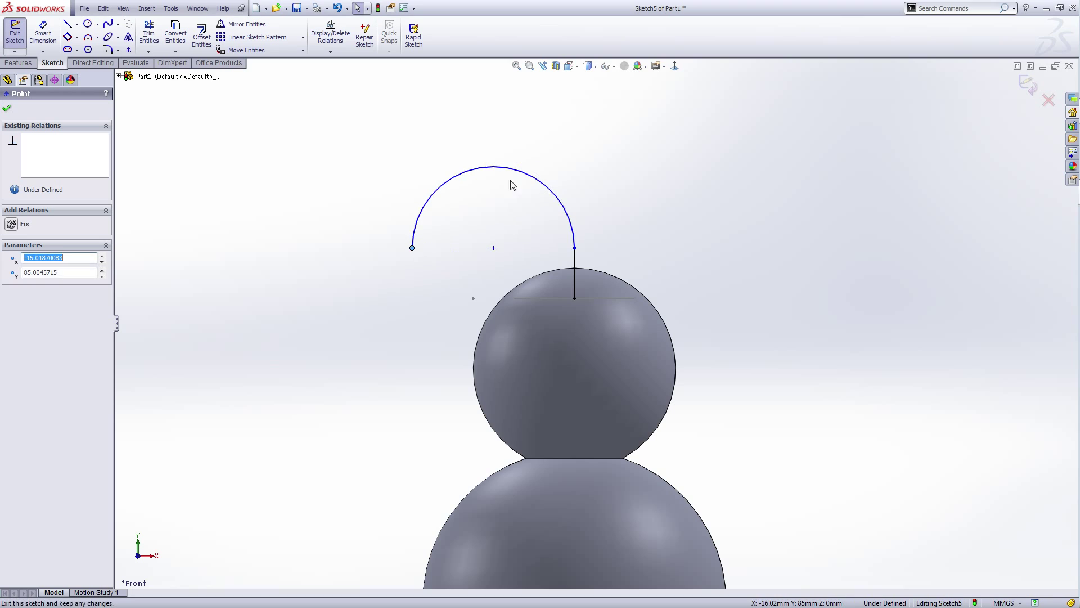
left_click(498, 169)
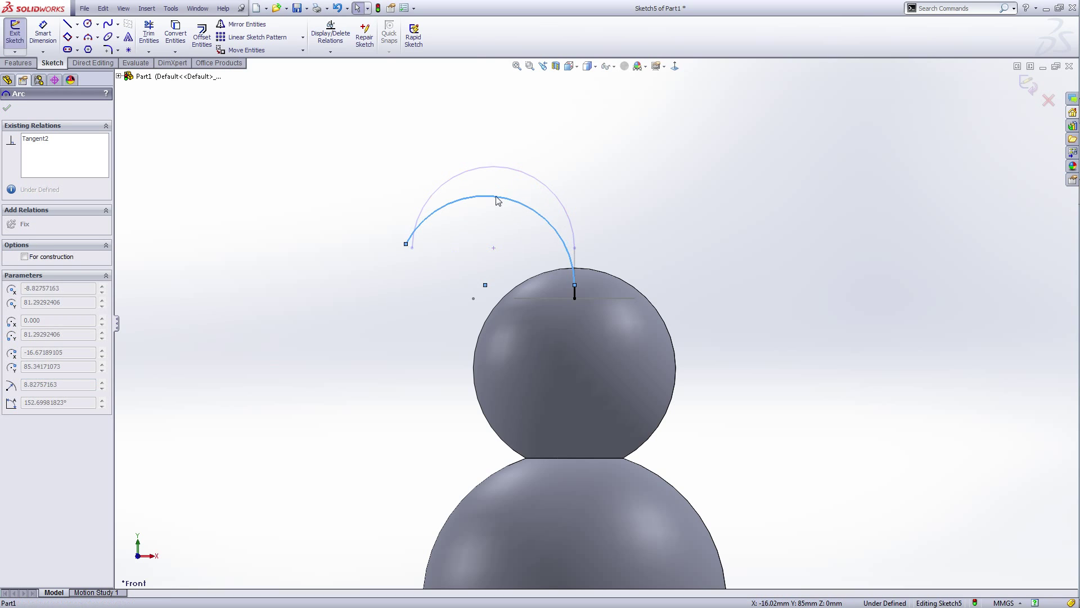
left_click(449, 282)
mouse_move(412, 247)
left_mouse_down()
mouse_move(451, 212)
mouse_move(506, 236)
mouse_move(539, 221)
mouse_move(550, 231)
left_mouse_up()
- Draw a second three-point arc with a radius of about 15.9 mm from the small arc's free end down to the left
right_click(669, 177)
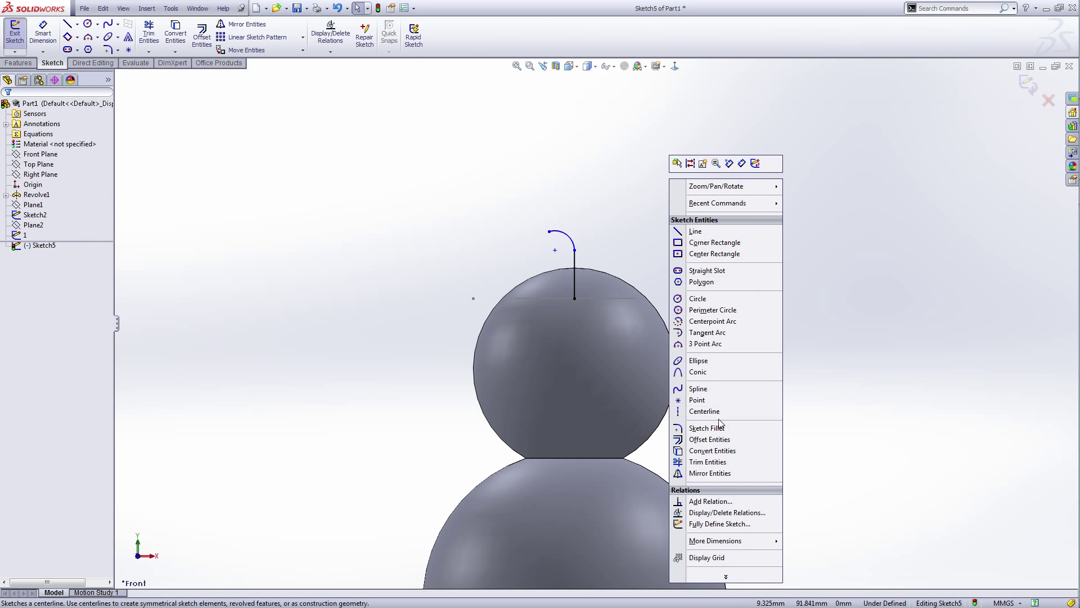
left_click(706, 344)
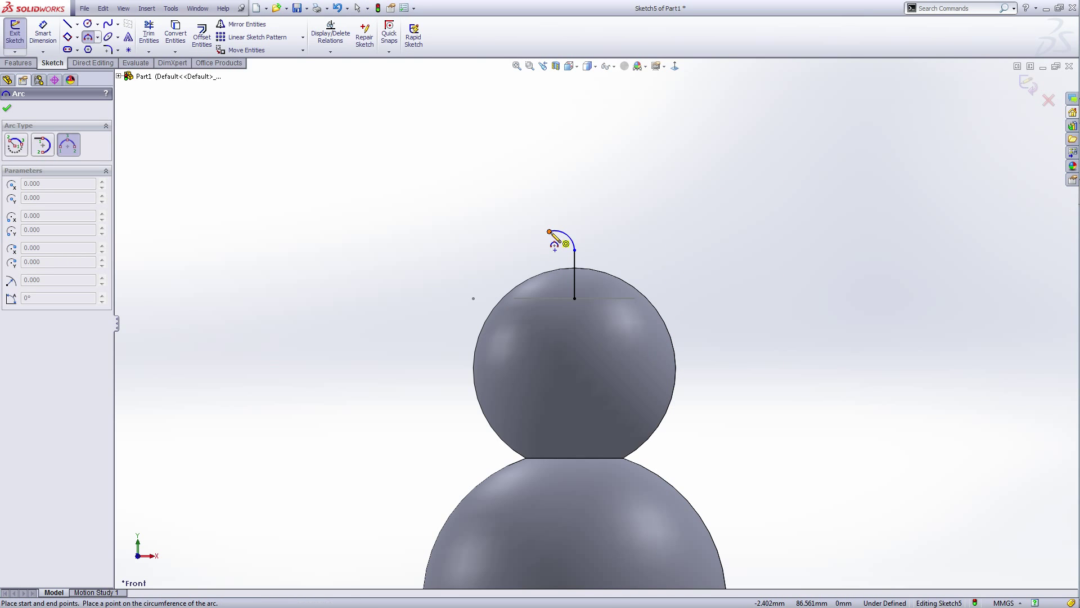
left_click_drag(549, 231, 453, 264)
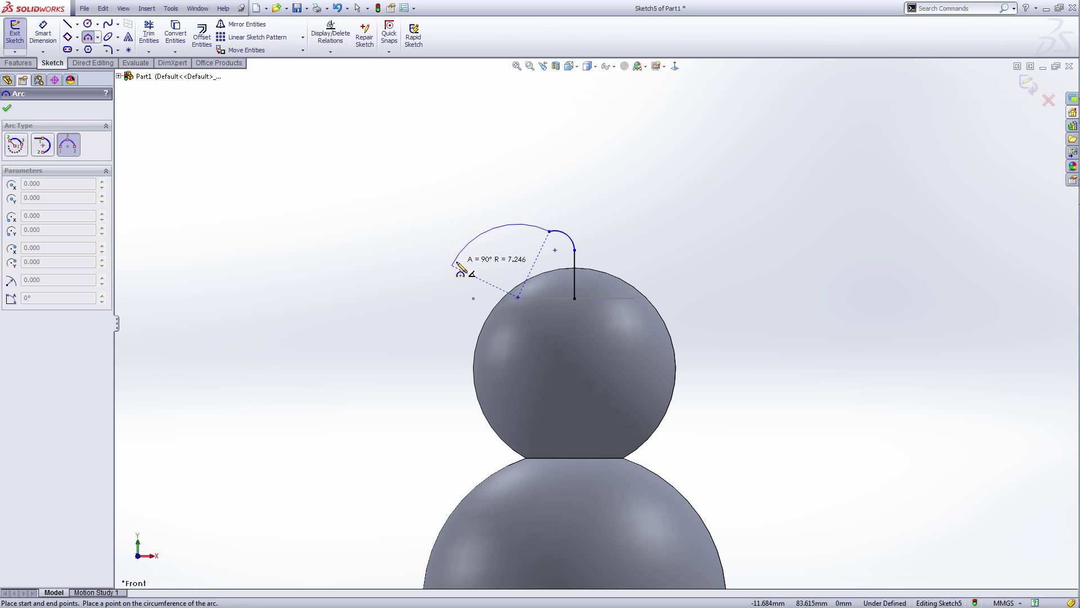
left_click(487, 247)
right_click(483, 248)
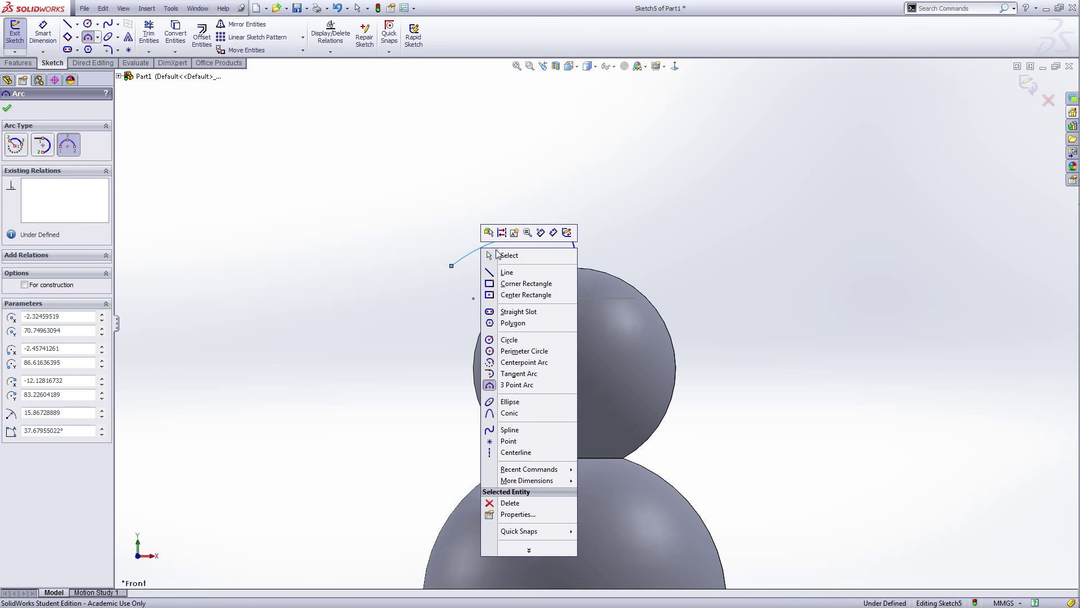
left_click(508, 255)
- Make the second arc tangent to the first and its outer endpoint coincident with the 12 mm circle
left_click(527, 235)
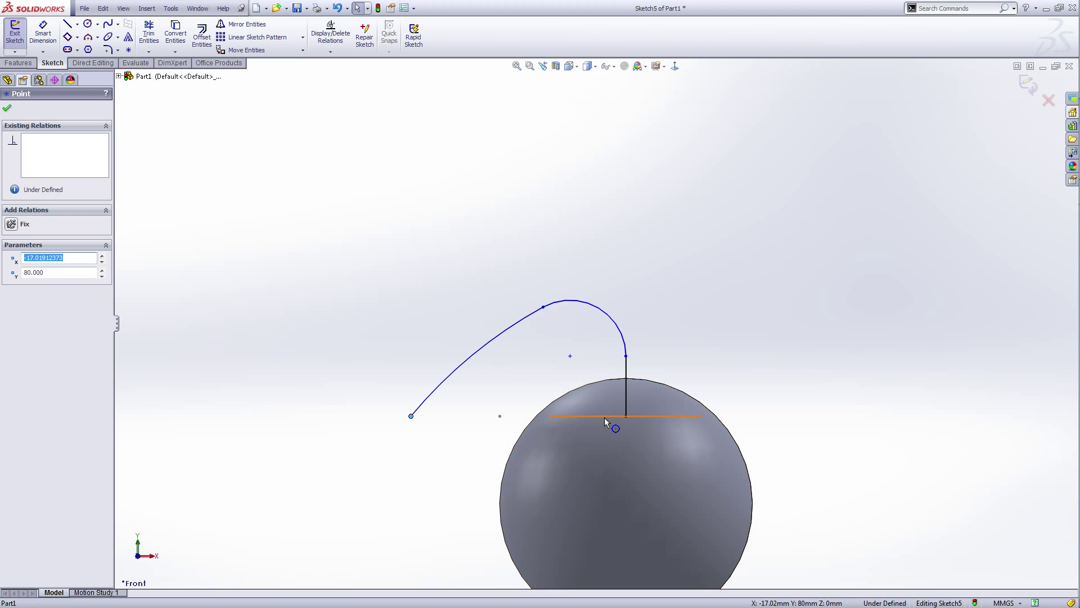
left_click(605, 417, "ctrl")
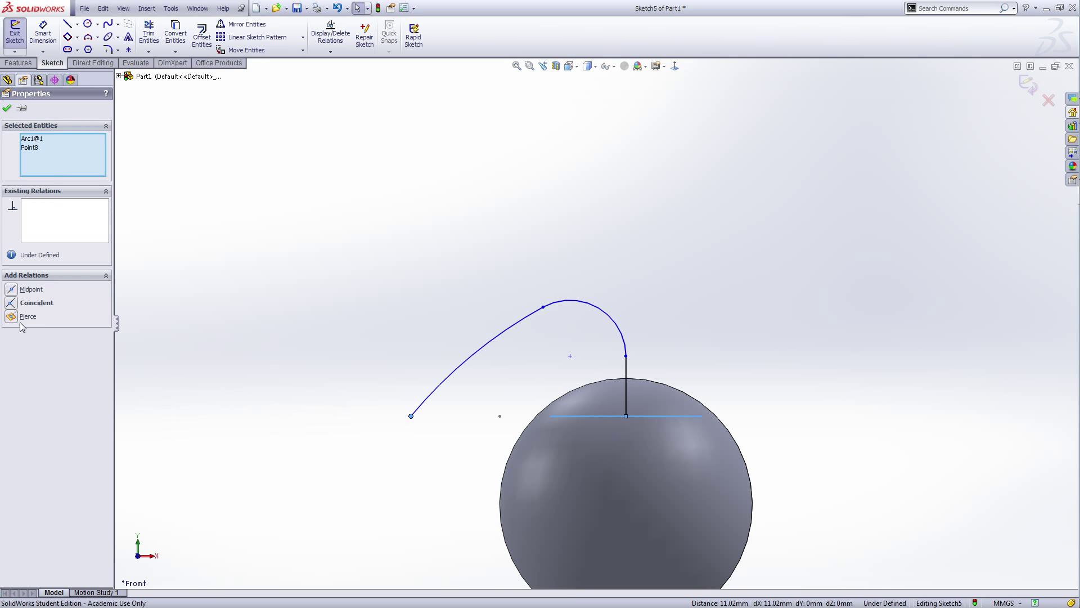
left_click(12, 304)
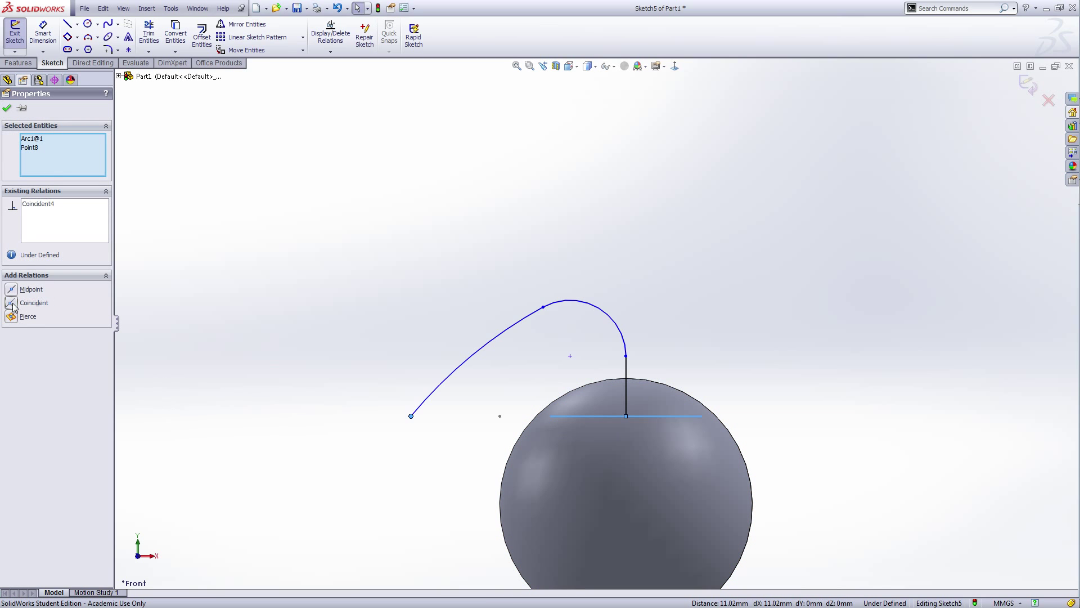
left_click(8, 108)
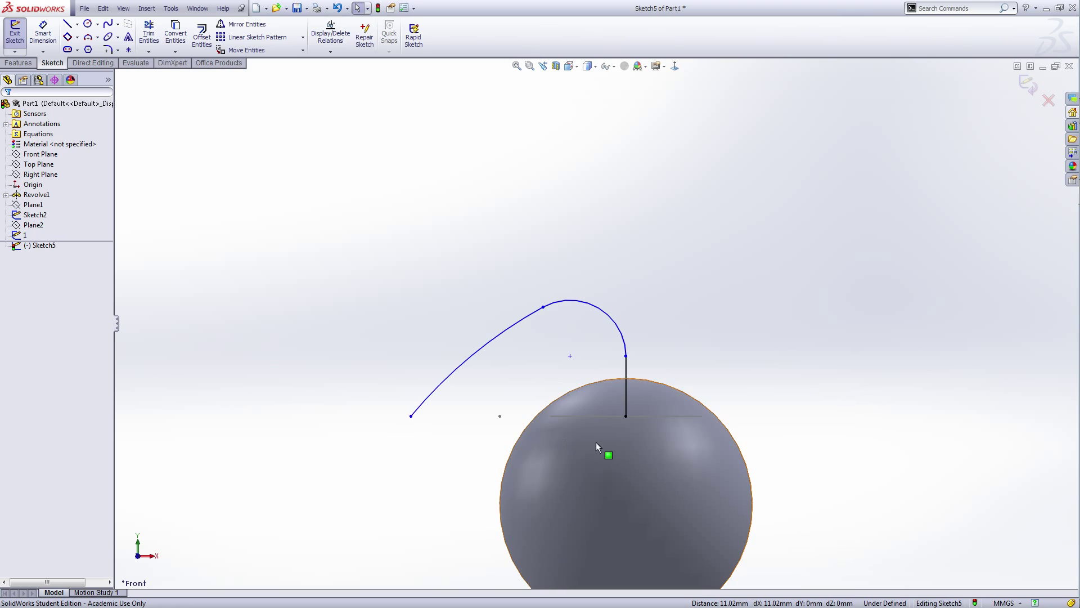
- Show the 60° angled plane again while keeping the front sketch open
scroll(668, 434, "up", 6)
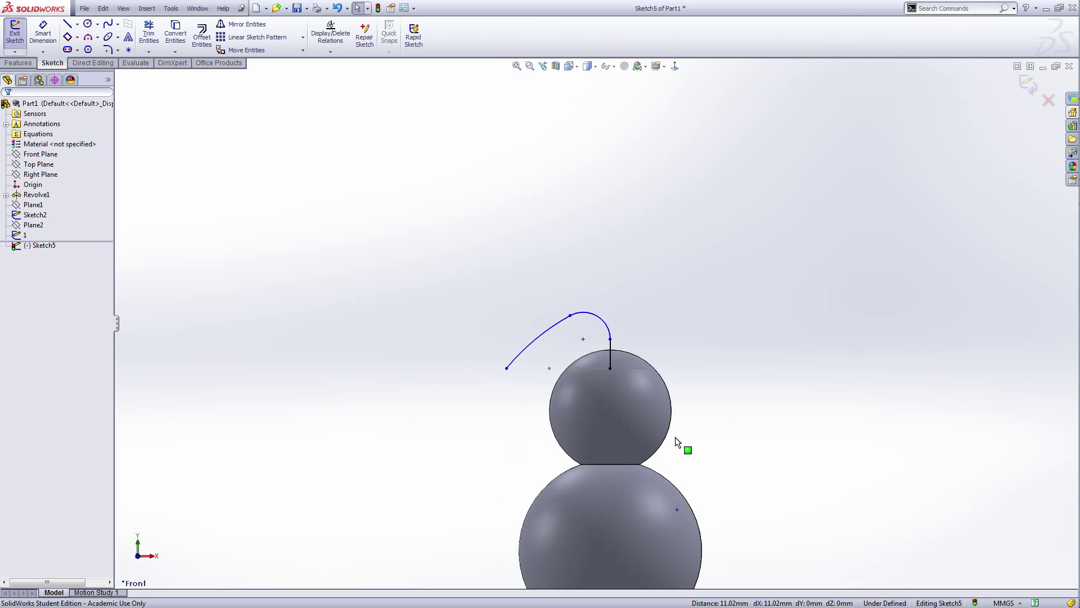
scroll(612, 351, "down", 5)
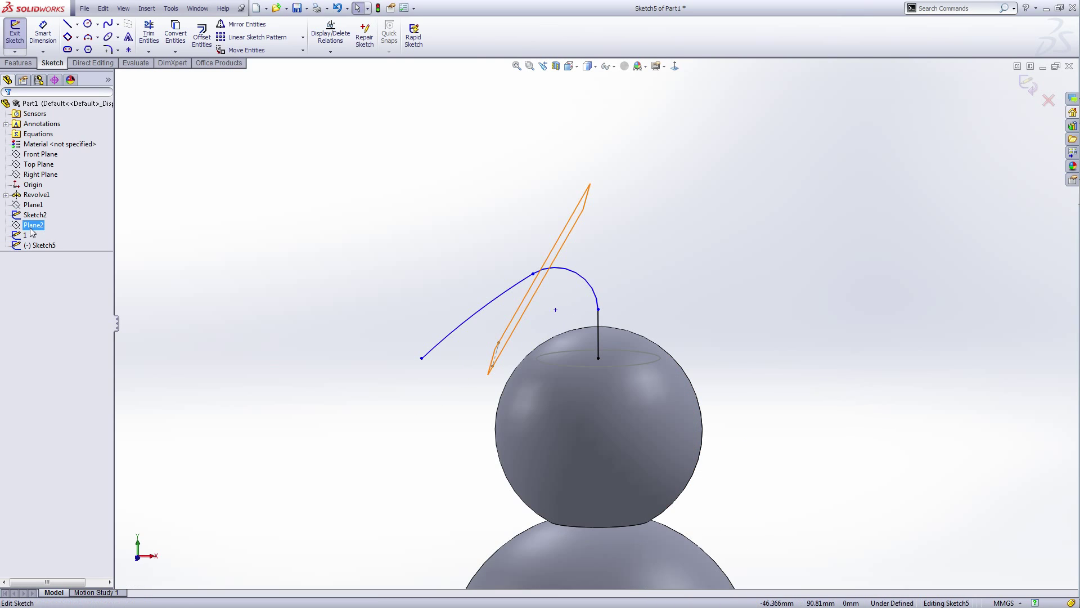
right_click(33, 225)
left_click(55, 216)
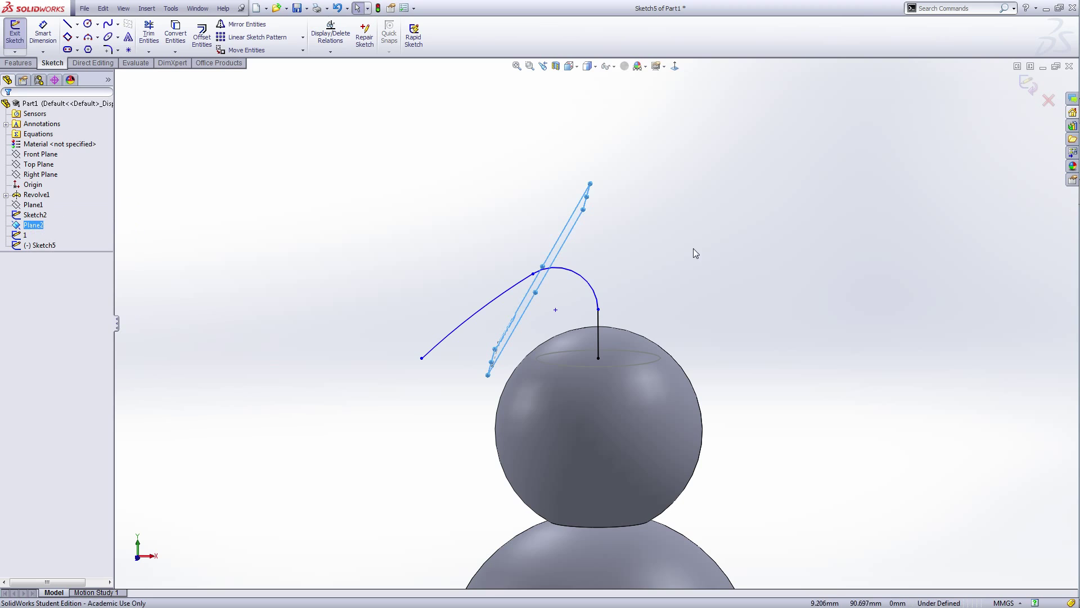
left_click(694, 250)
scroll(550, 290, "down", 4)
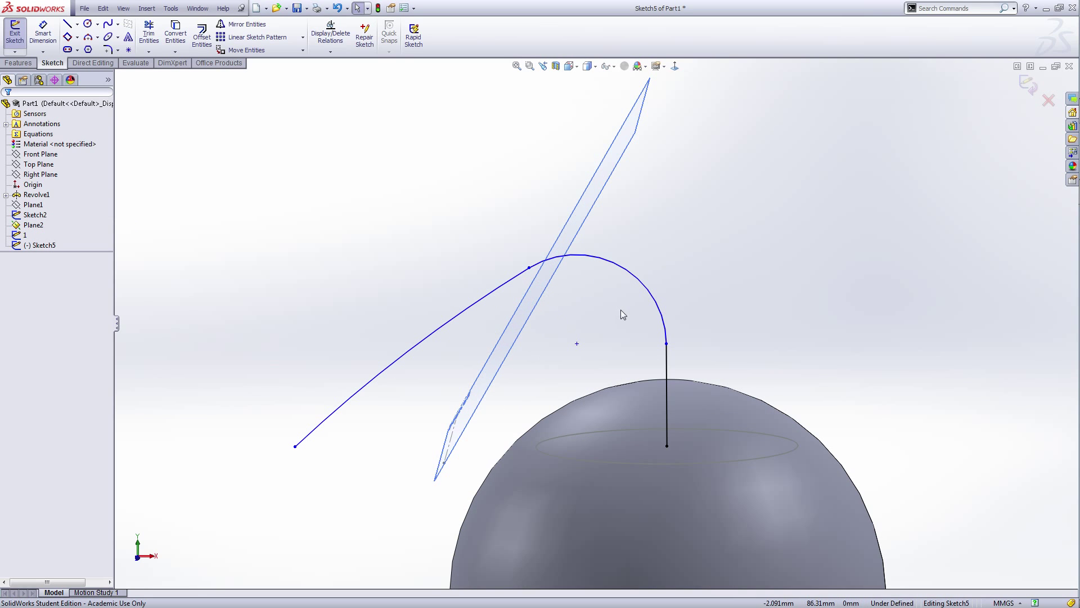
- Make the point where the two arcs meet coincident with the 60° angled plane
left_click(529, 268)
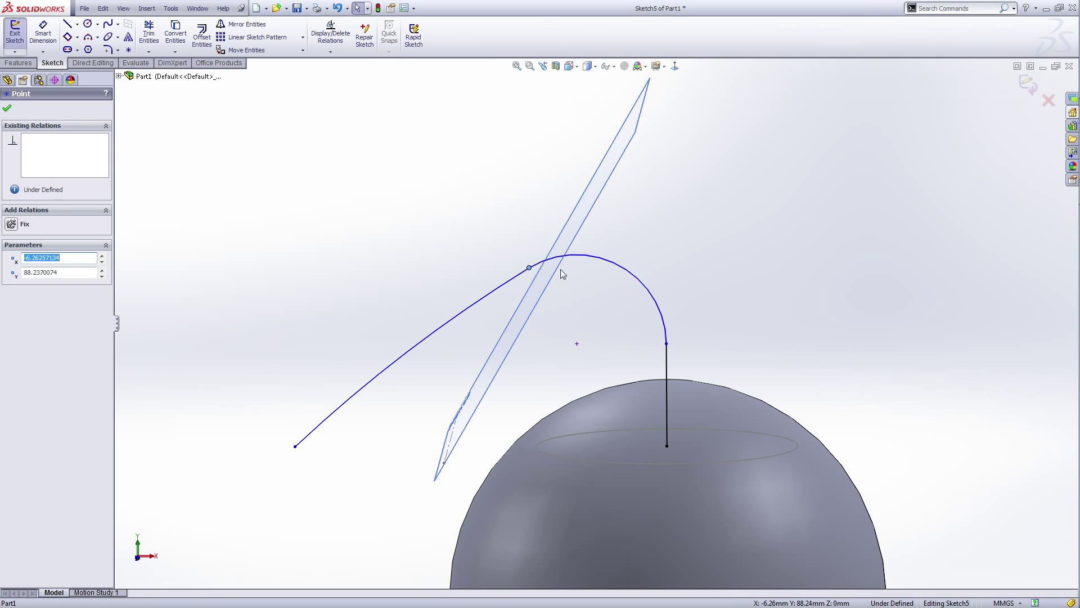
left_click(674, 66)
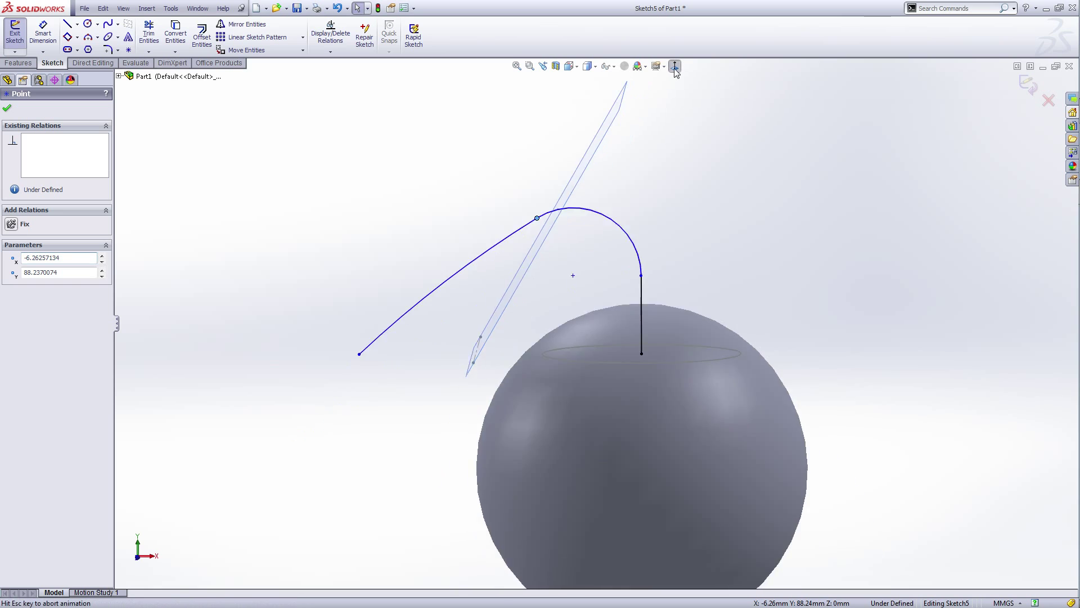
scroll(605, 130, "down", 3)
scroll(529, 210, "down", 5)
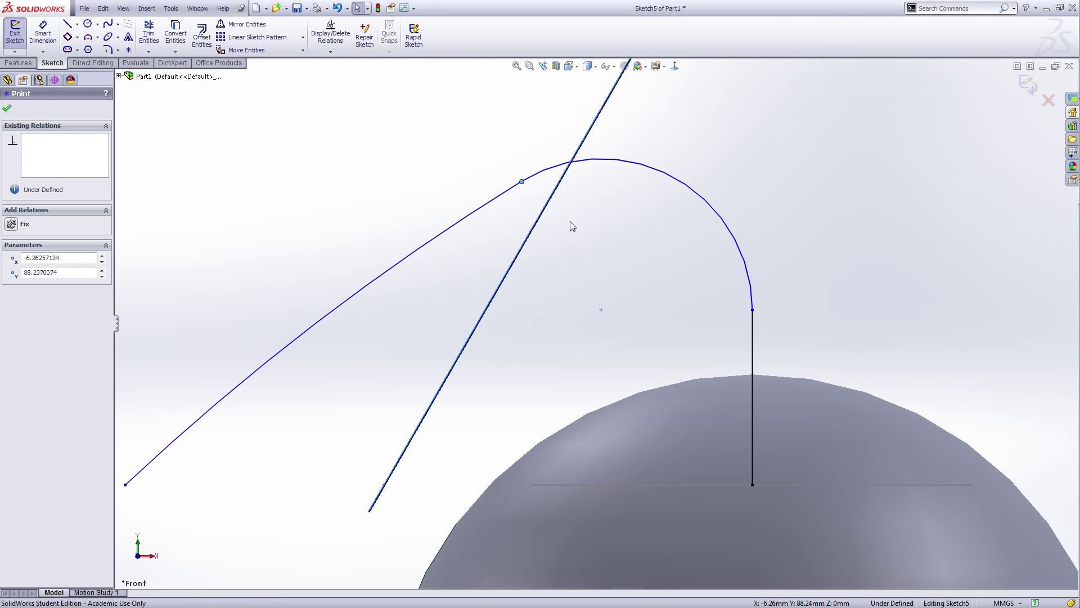
left_click(551, 199, "ctrl")
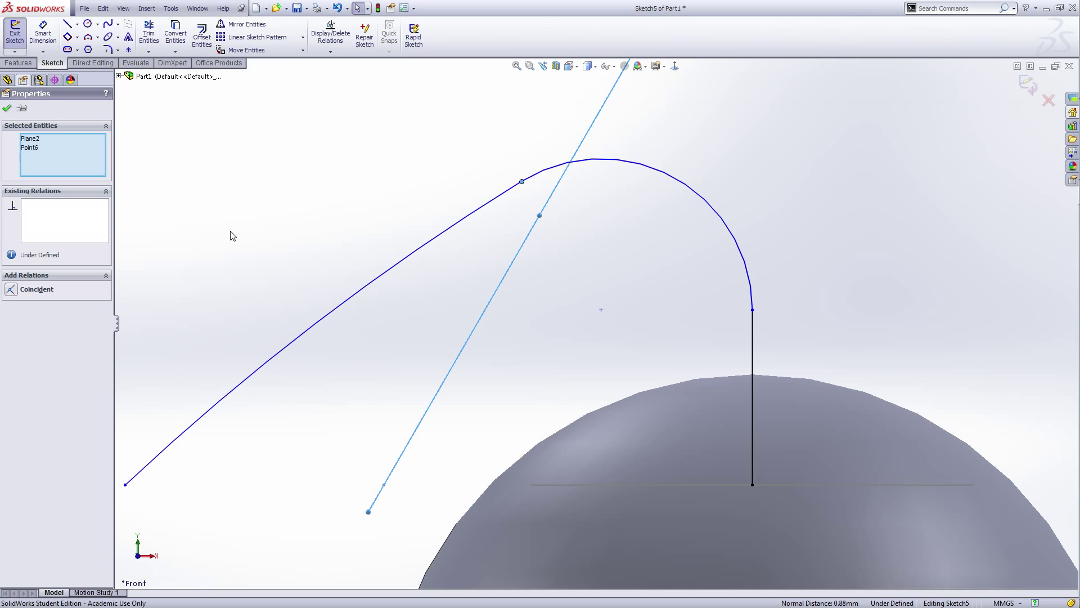
left_click(10, 289)
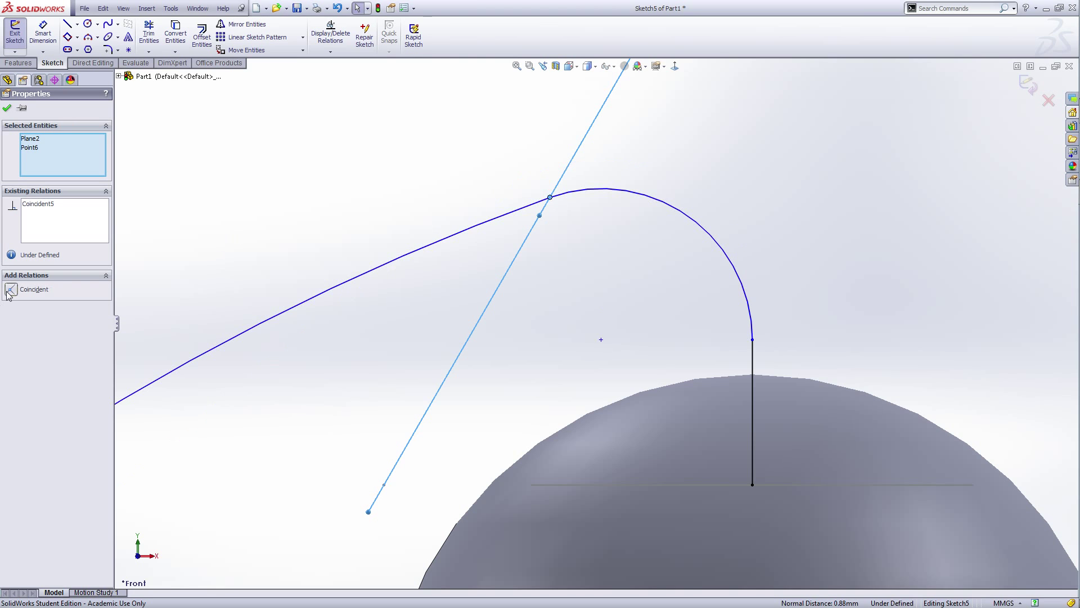
left_click(7, 108)
- Move the arcs' shared point up along the angled plane to about X -4.87 mm, Y 88.89 mm
scroll(590, 243, "up", 3)
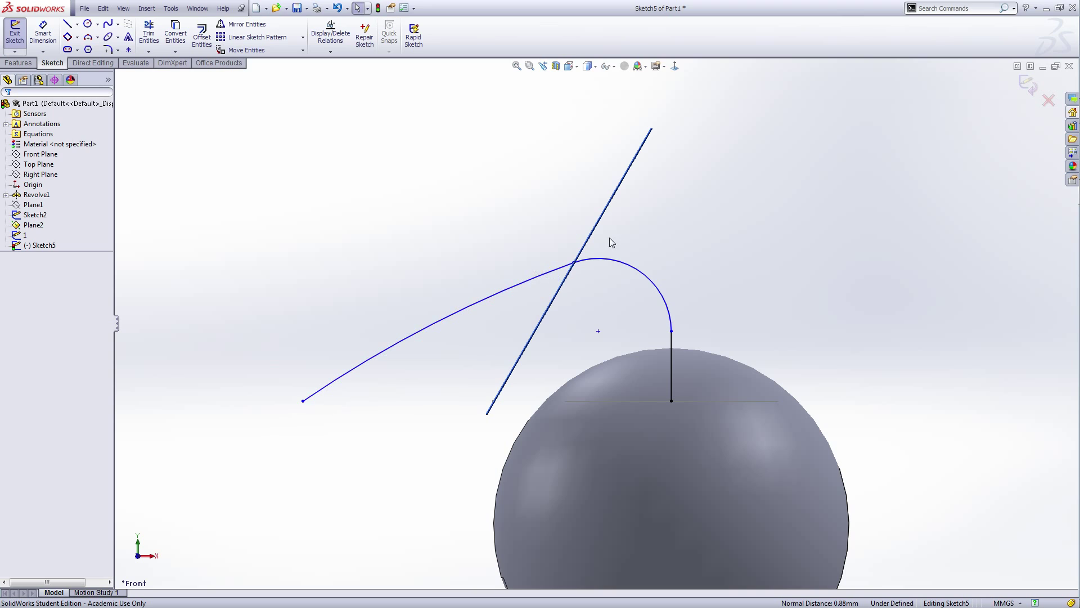
scroll(585, 272, "down", 2)
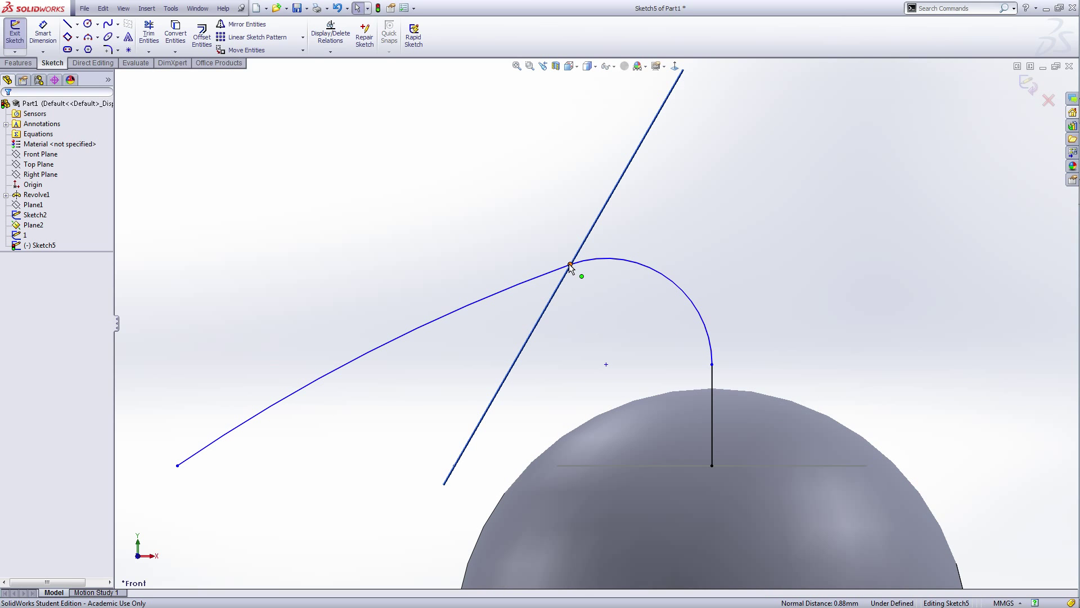
left_click_drag(570, 265, 587, 239)
scroll(597, 322, "up", 3)
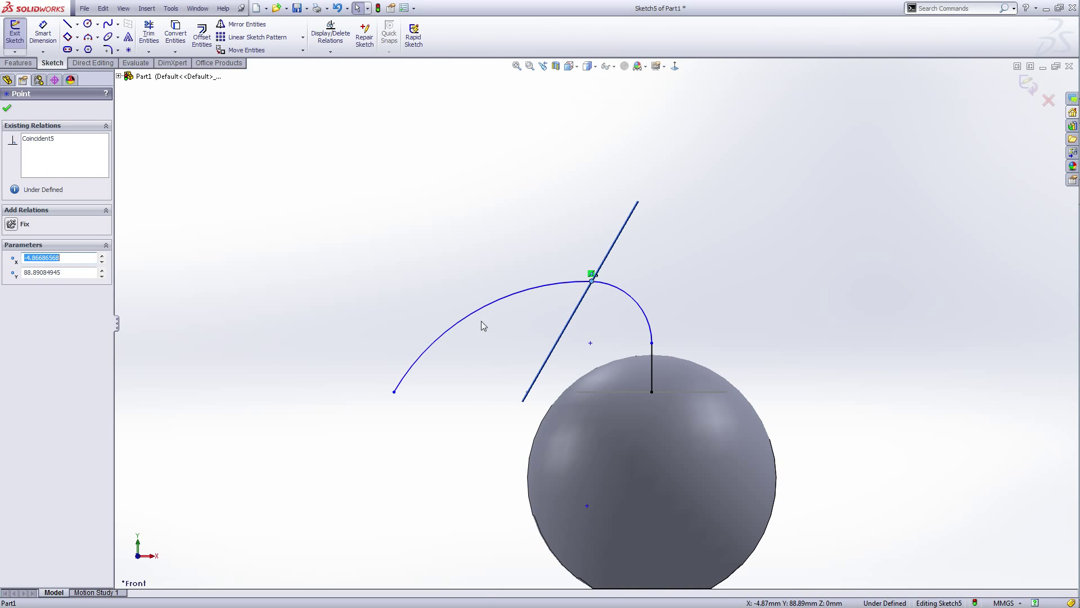
- Flatten the outer arc to a radius of about 66 mm and raise the junction between the inner arc and the vertical line
left_click_drag(482, 313, 494, 331)
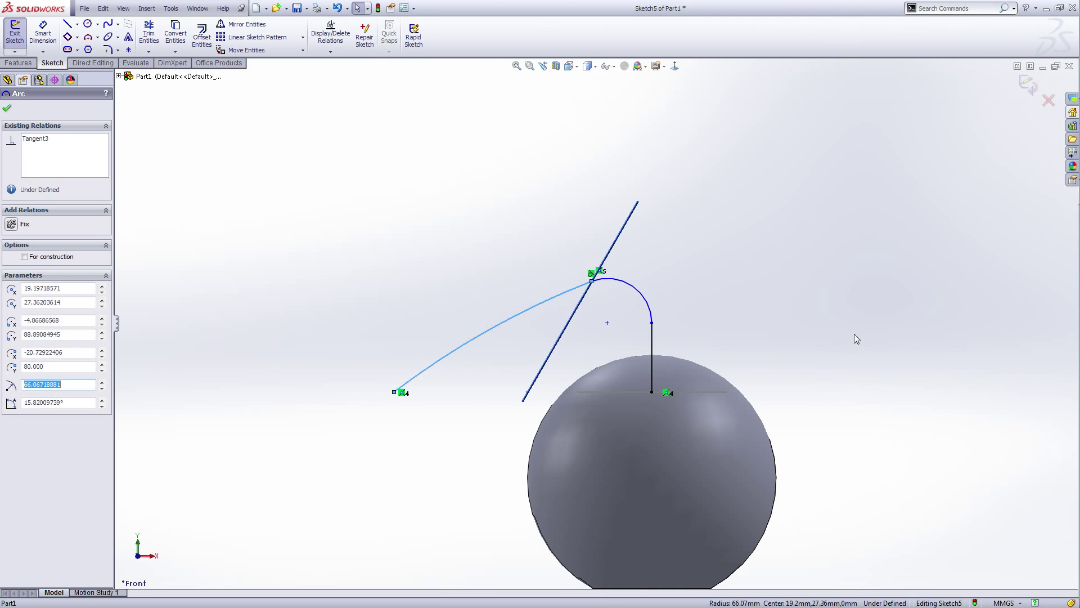
left_click(854, 339)
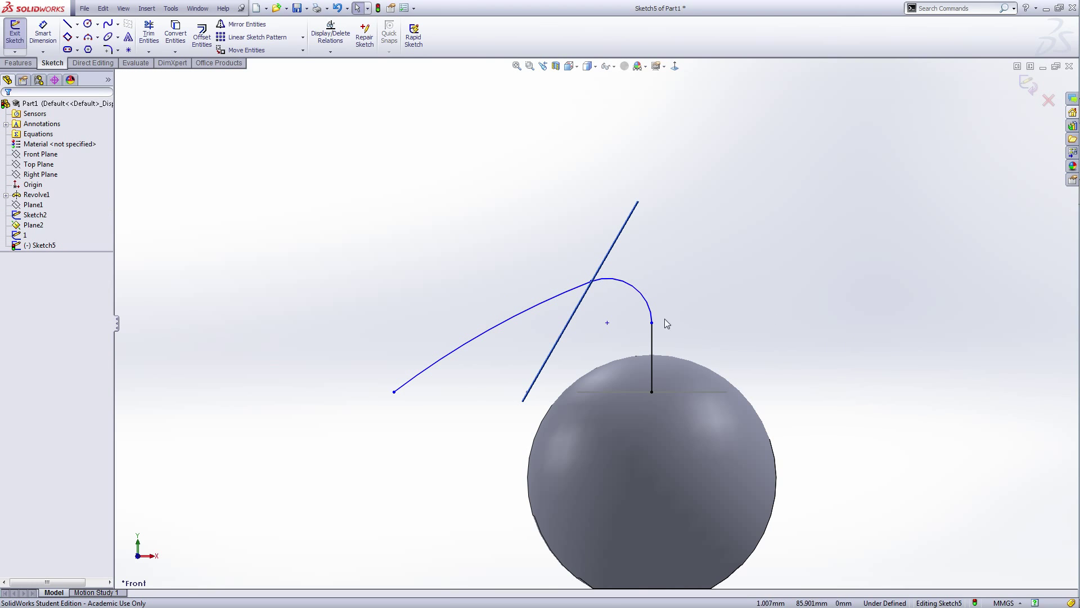
left_click_drag(652, 323, 657, 301)
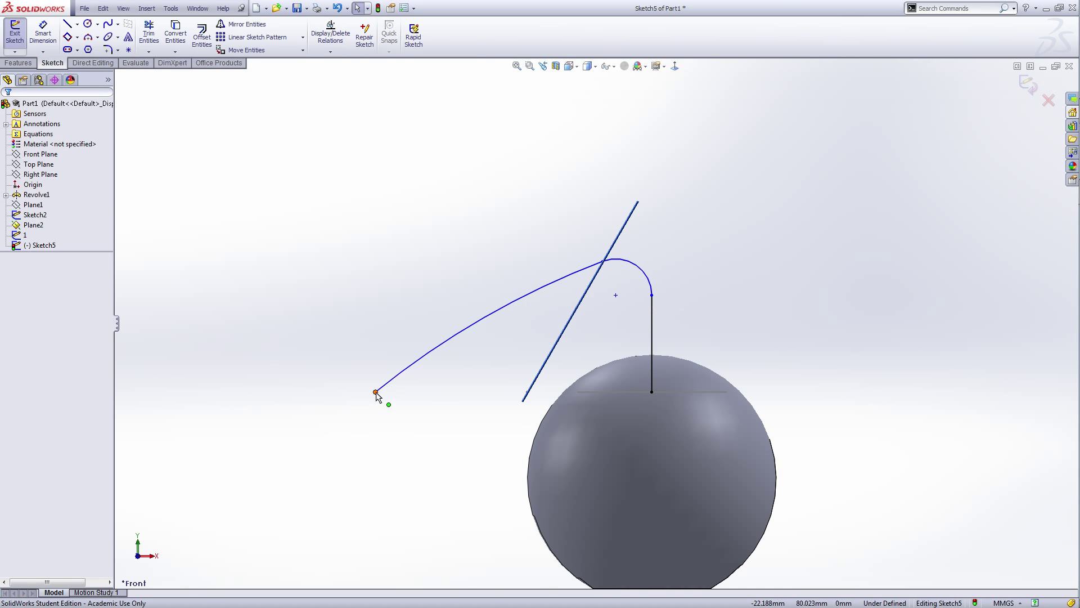
- Move the outer arc's free endpoint inward to about X -16.99 mm and flatten the arc to a radius of about 78.1 mm
left_click_drag(376, 394, 441, 372)
left_click(521, 316)
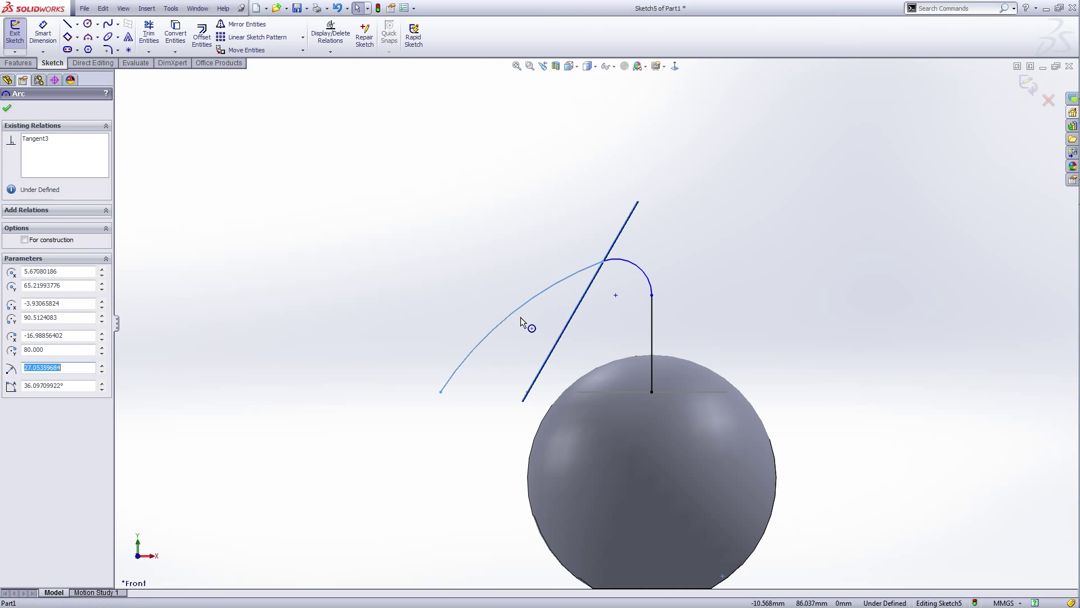
left_click_drag(521, 317, 522, 319)
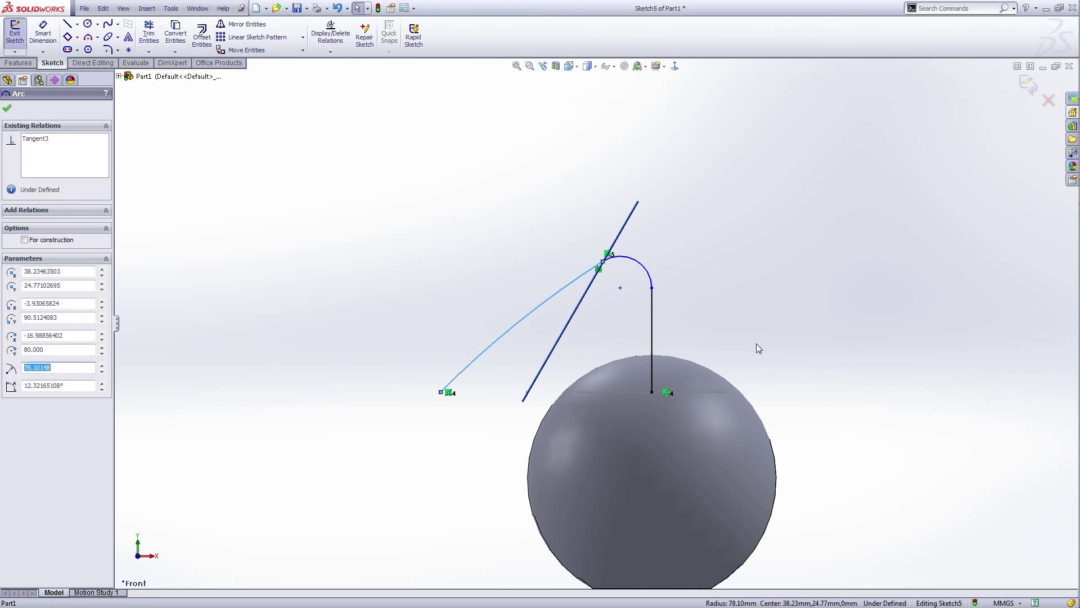
left_click(757, 343)
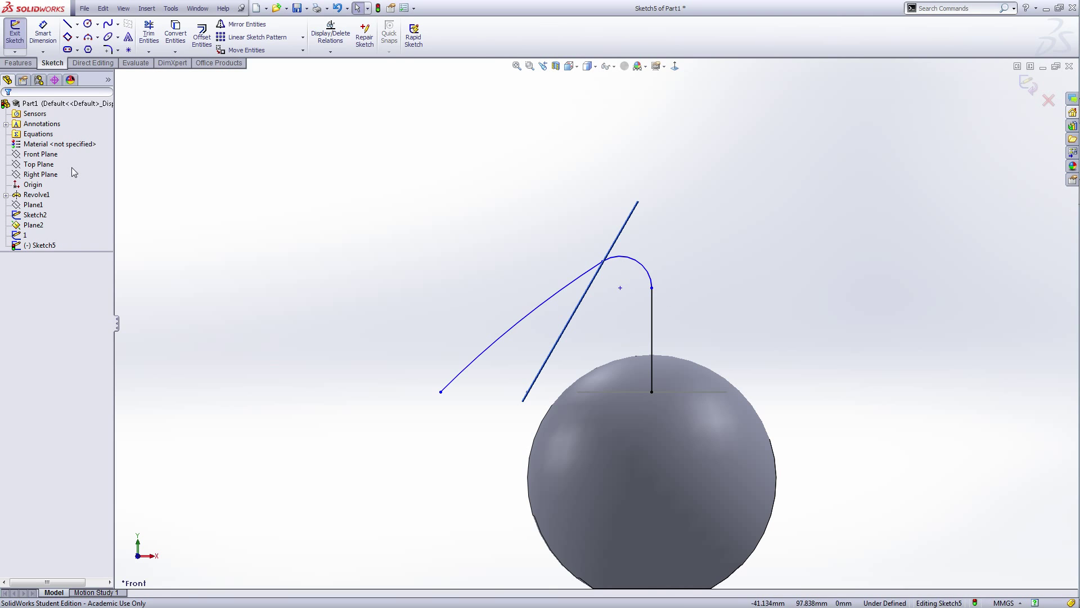
- Exit the path sketch and hide the 60° angled plane
left_click(15, 33)
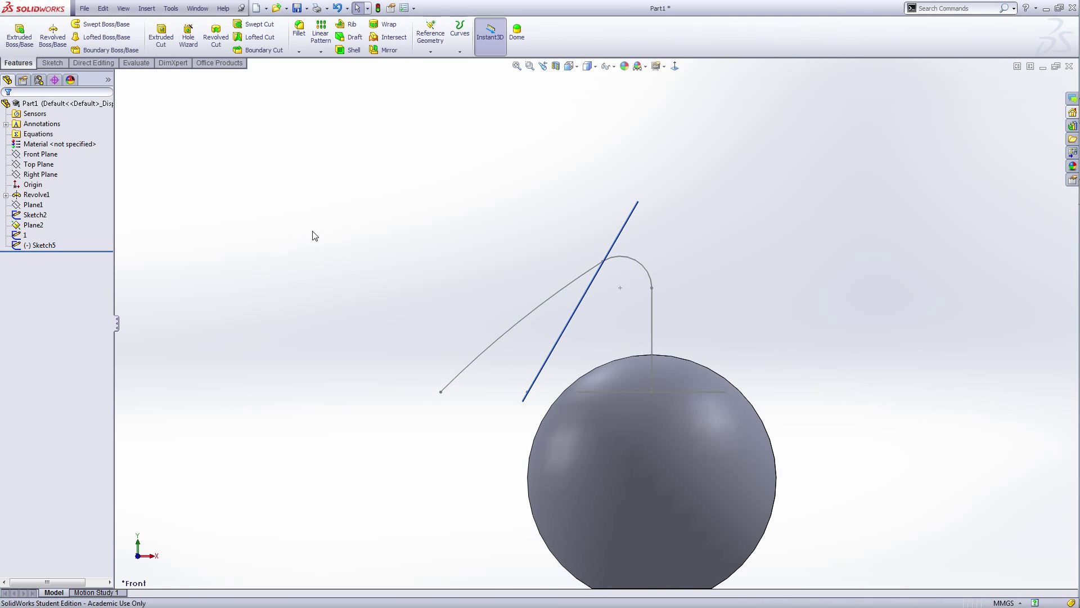
left_click(47, 248)
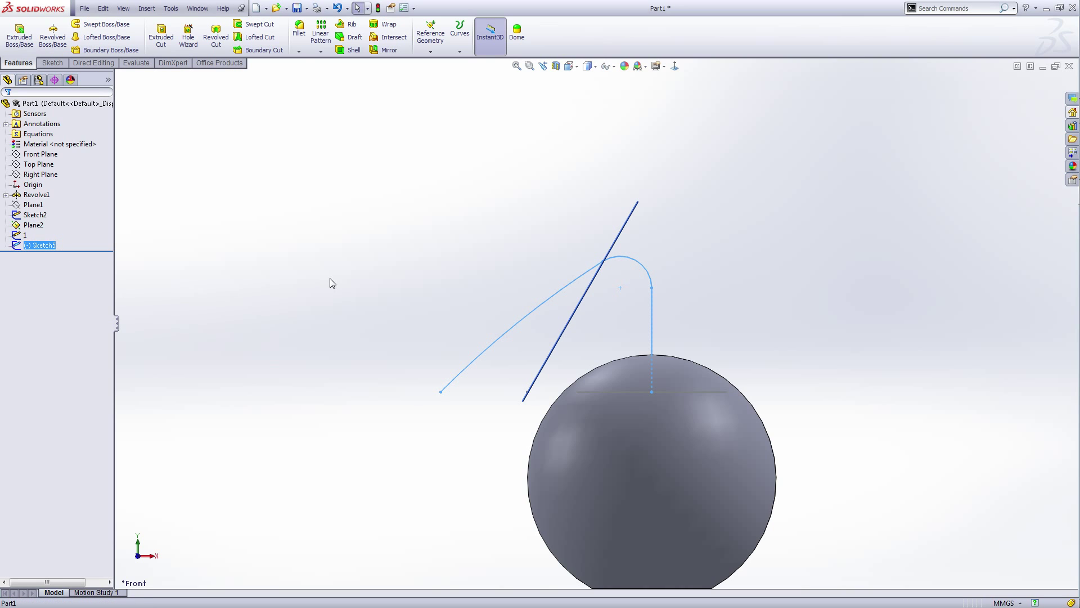
right_click(40, 226)
left_click(45, 275)
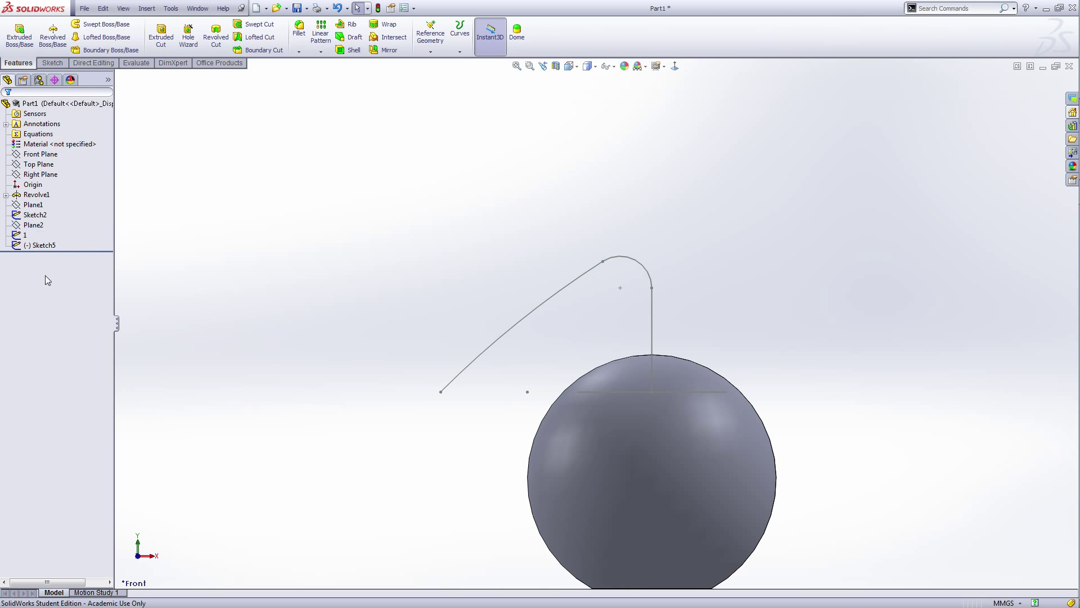
- On the 60° angled plane, sketch a circle of about 4.66 mm radius centred on the point where the two path arcs meet
left_click(38, 226)
left_click(46, 207)
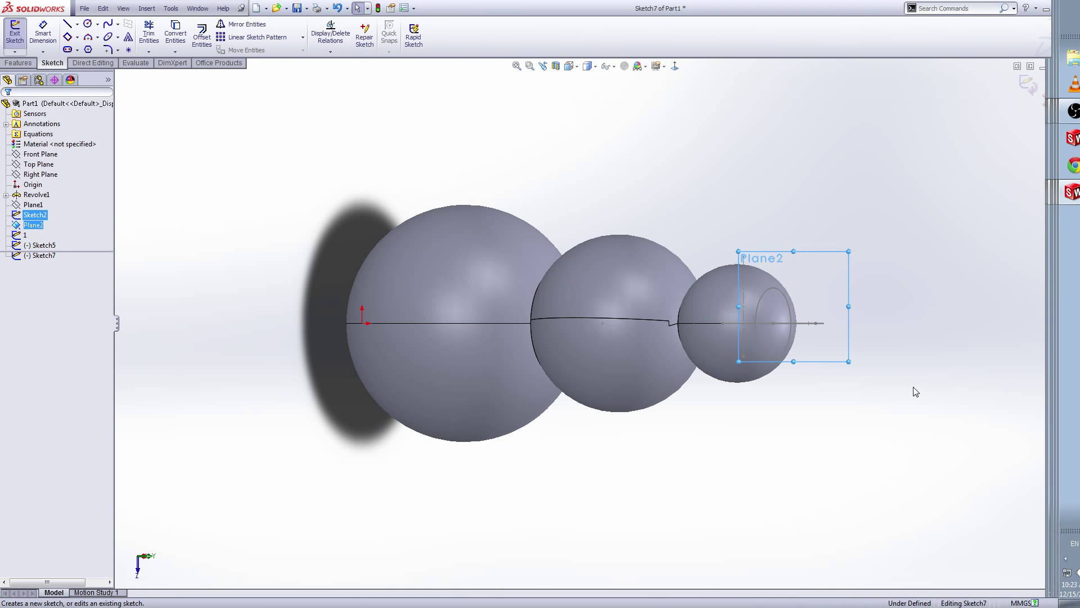
left_click(842, 369)
scroll(779, 327, "down", 3)
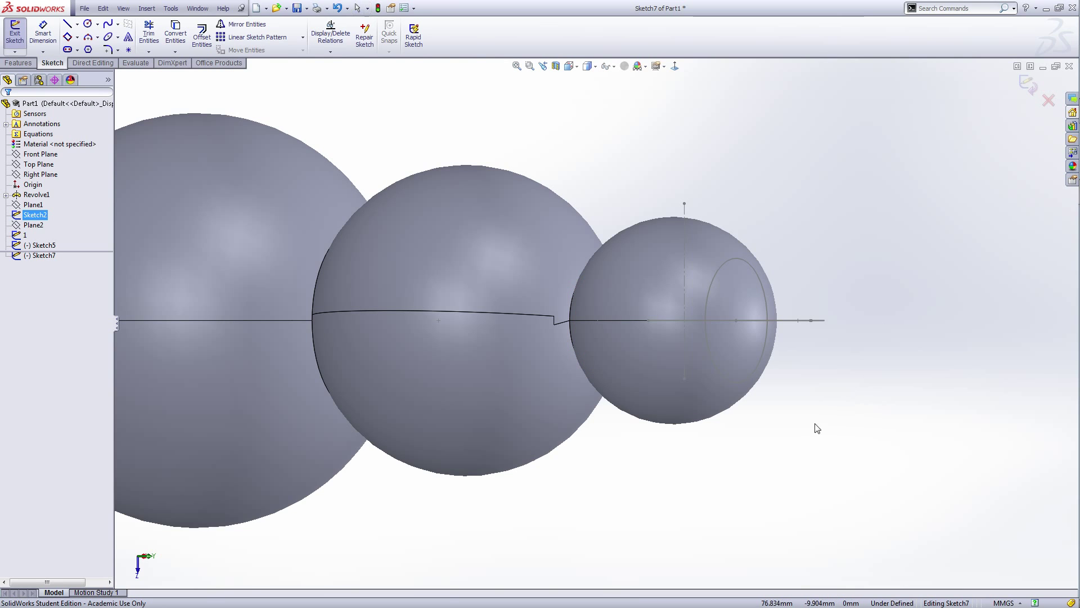
middle_click_drag(816, 427, 808, 354)
right_click(847, 192)
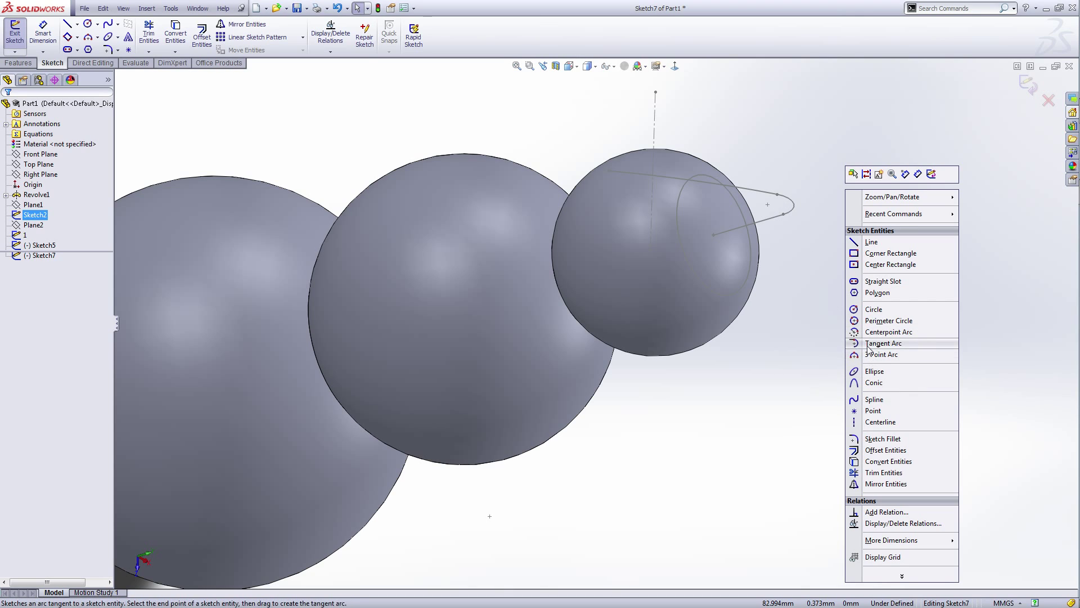
left_click(854, 311)
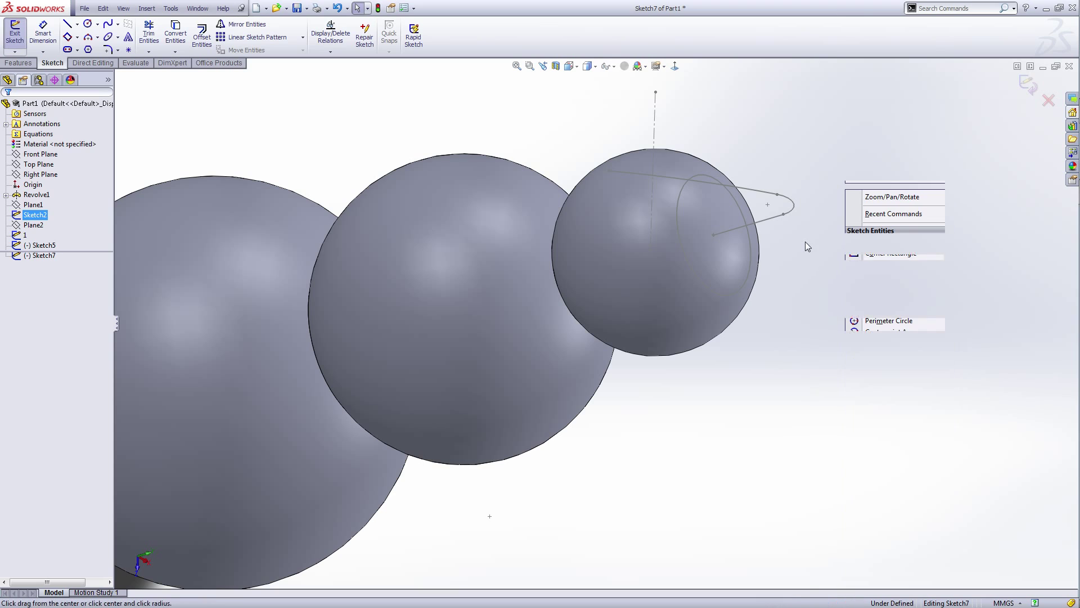
left_click(778, 194)
- Dimension the circle on the angled plane to a diameter of 8 mm
right_click(826, 190)
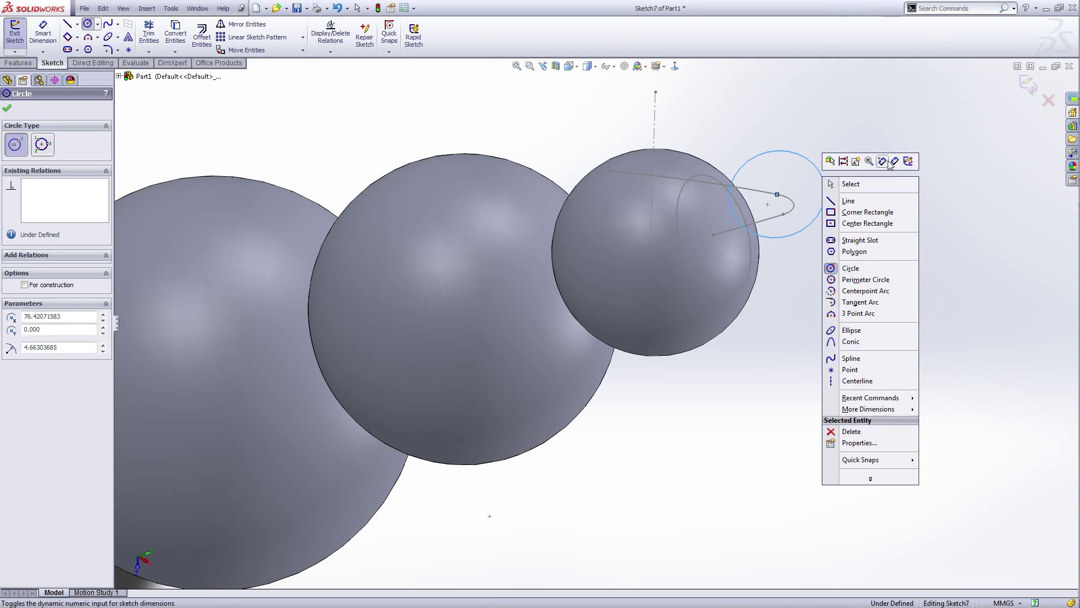
left_click(830, 394)
left_click(825, 194)
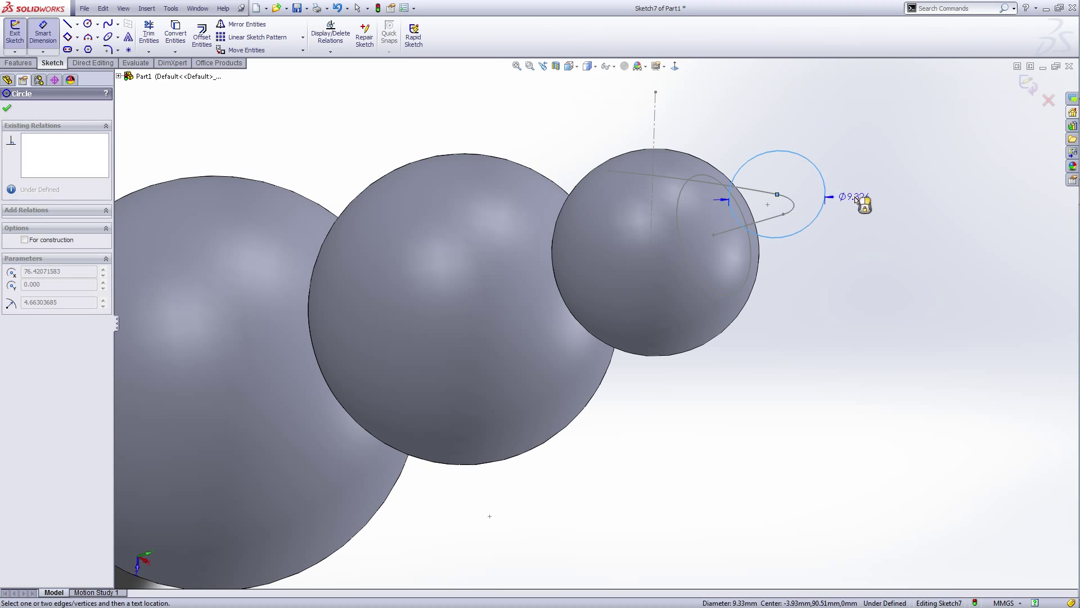
left_click(795, 115)
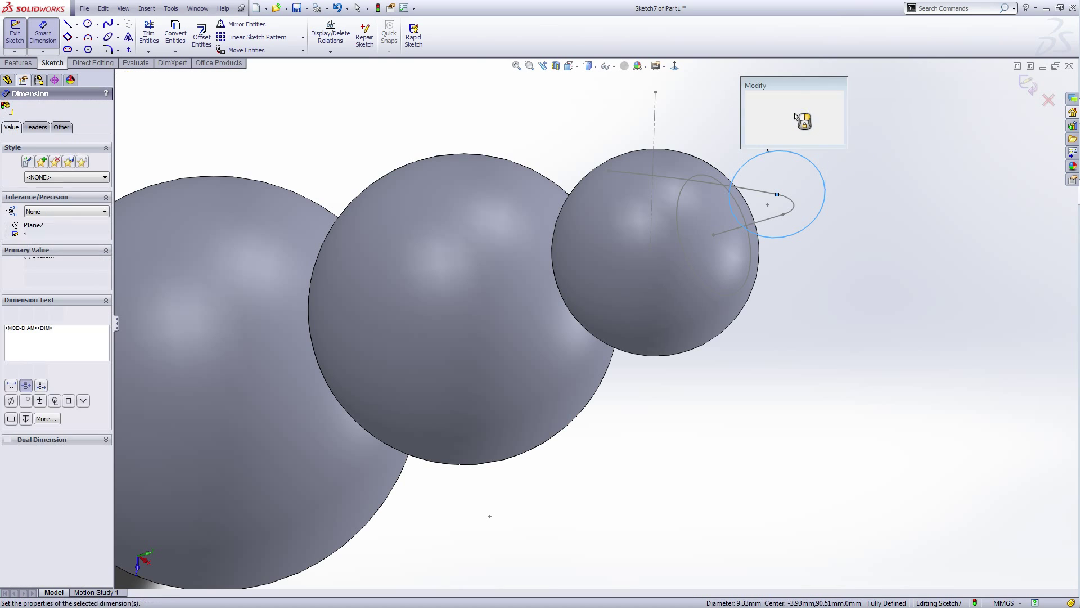
type("8")
key("Return")
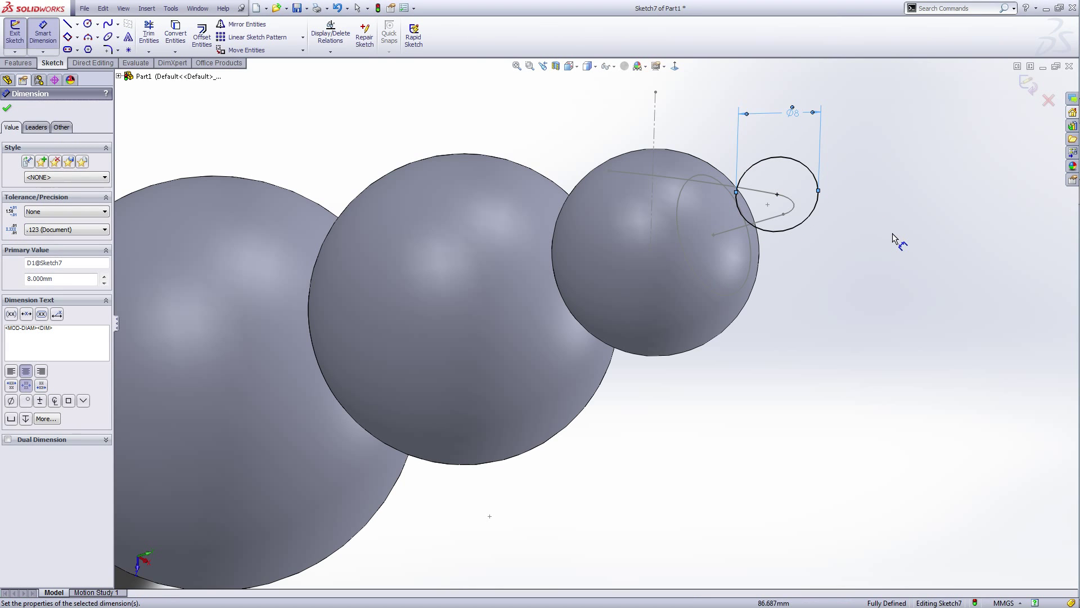
right_click(859, 234)
left_click(873, 240)
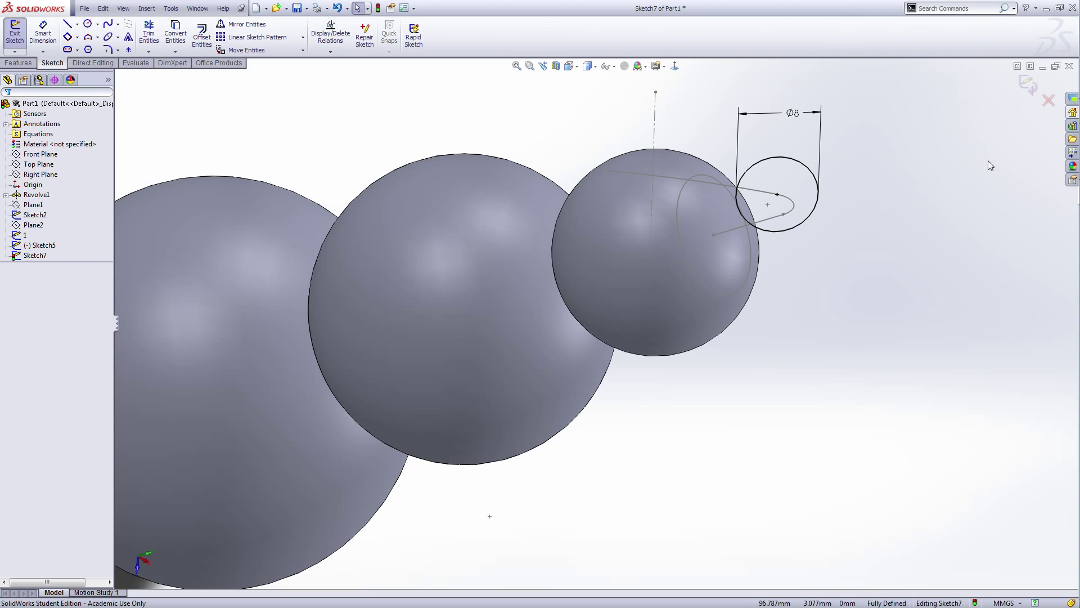
- Close the 8 mm circle's sketch and rename it 2
key("ctrl+1")
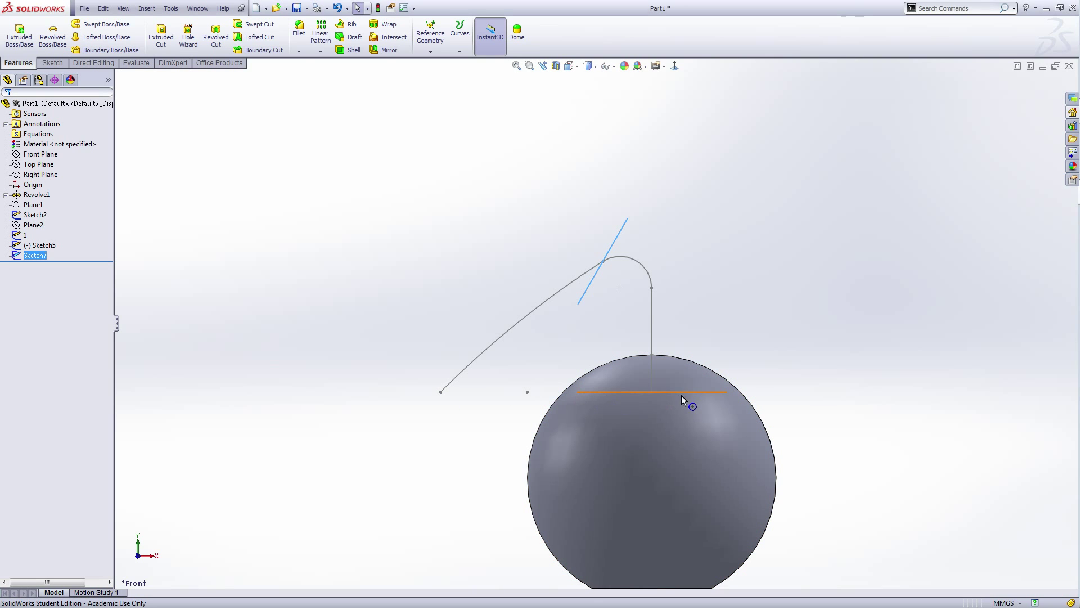
left_click(34, 208, "ctrl")
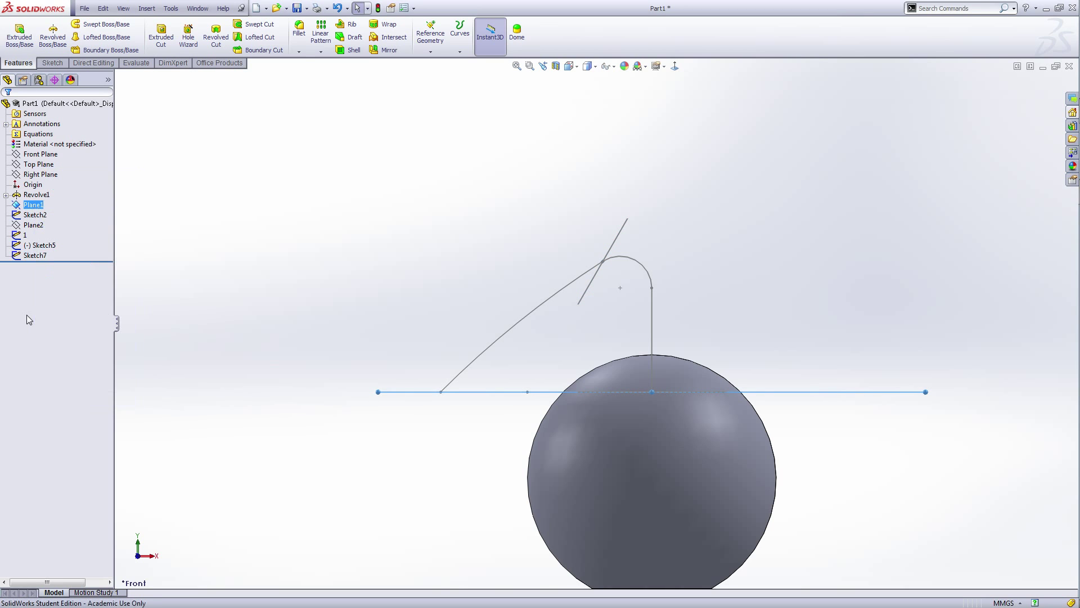
left_click(35, 256)
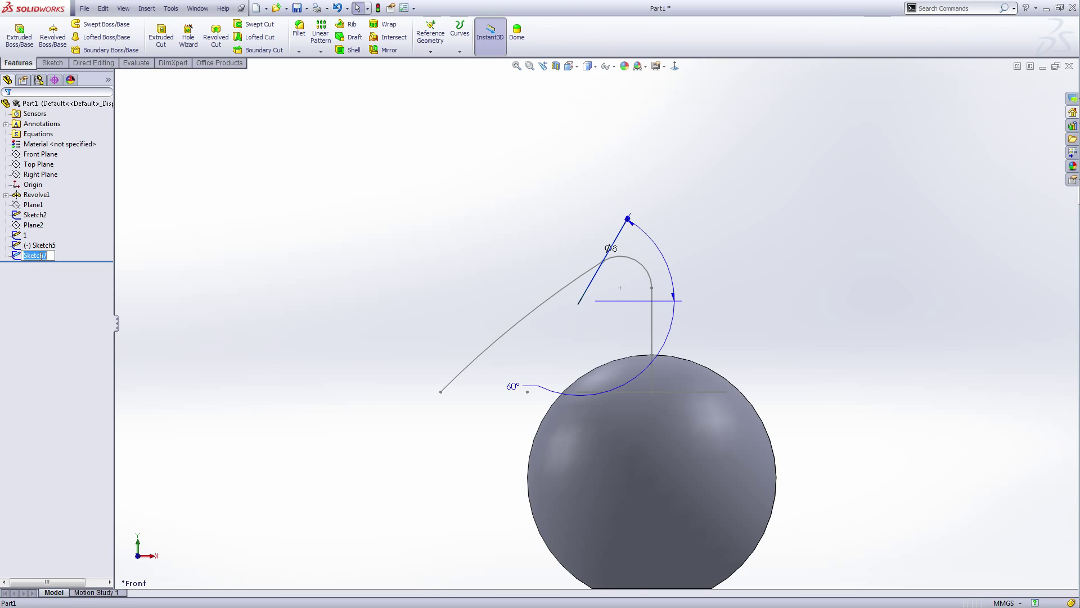
type("2")
key("Return")
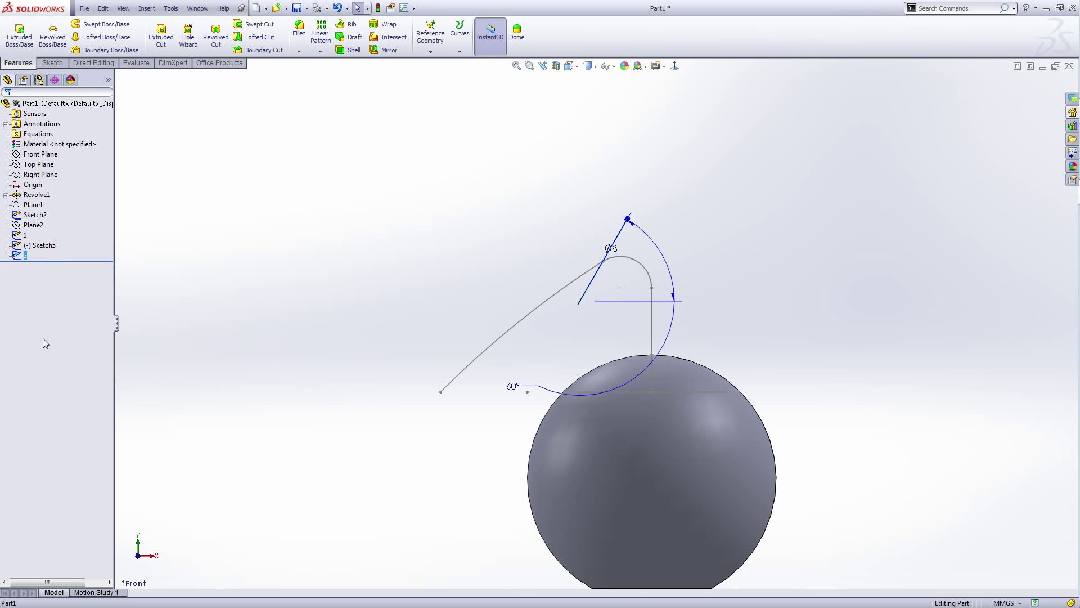
- On Plane1, sketch a circle of about 1.61 mm radius centred on the path's outer endpoint
left_click(33, 209)
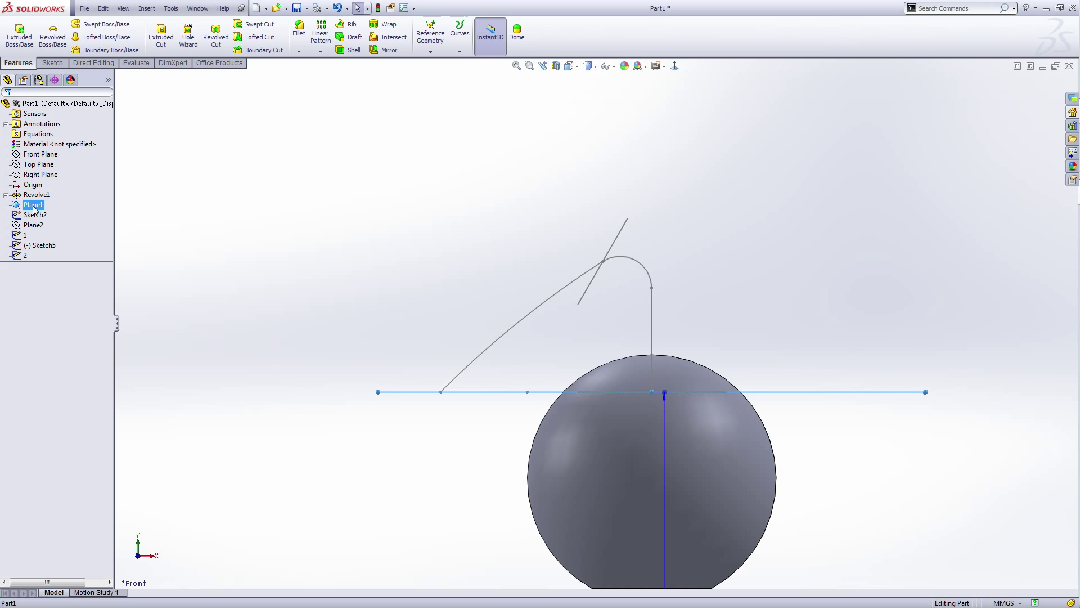
left_click(42, 187)
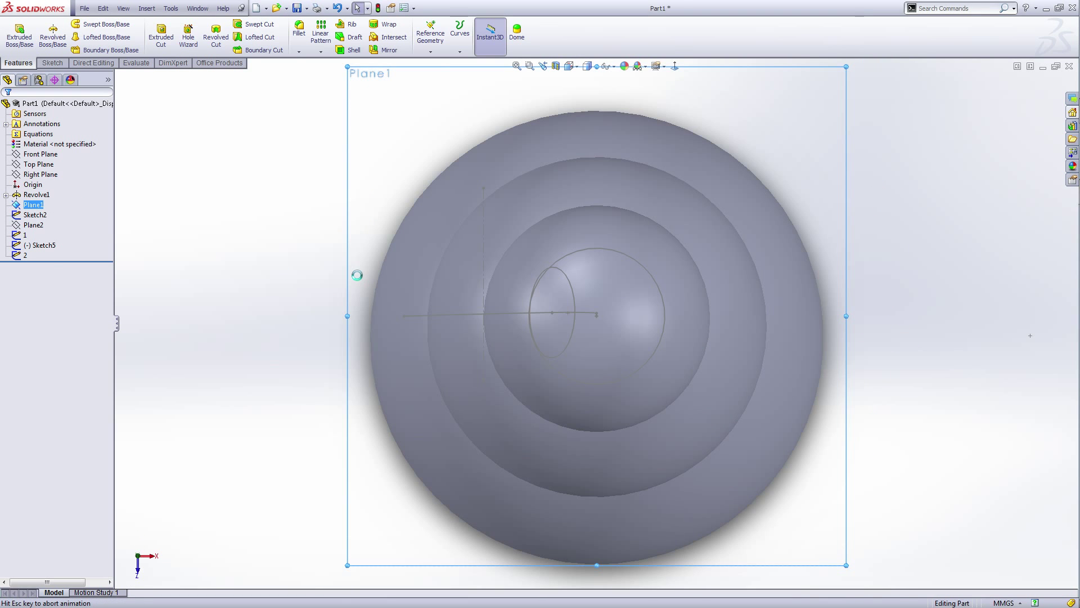
right_click(259, 319)
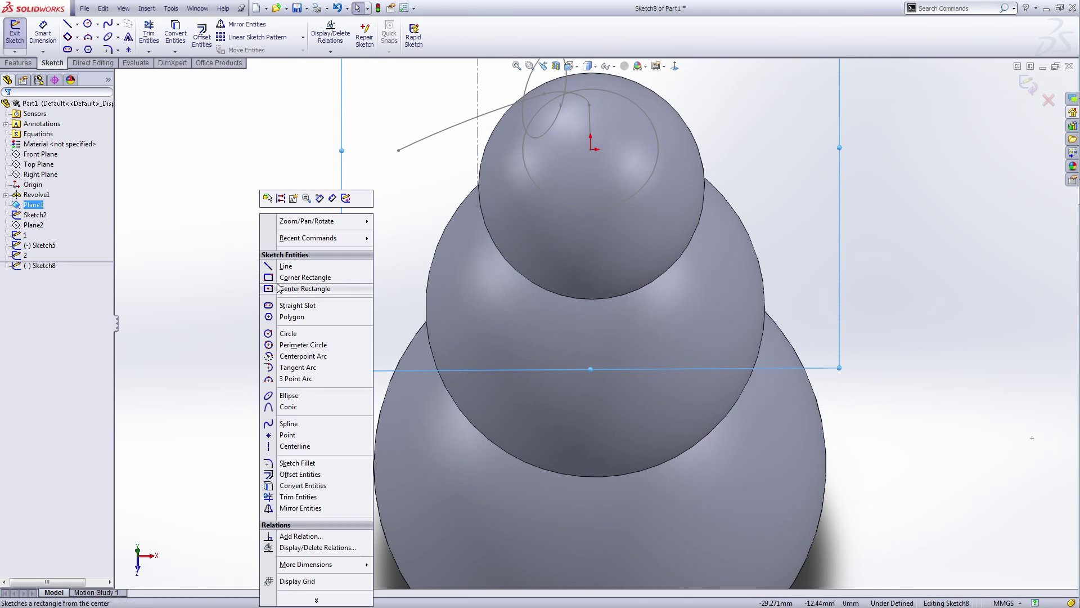
left_click(288, 333)
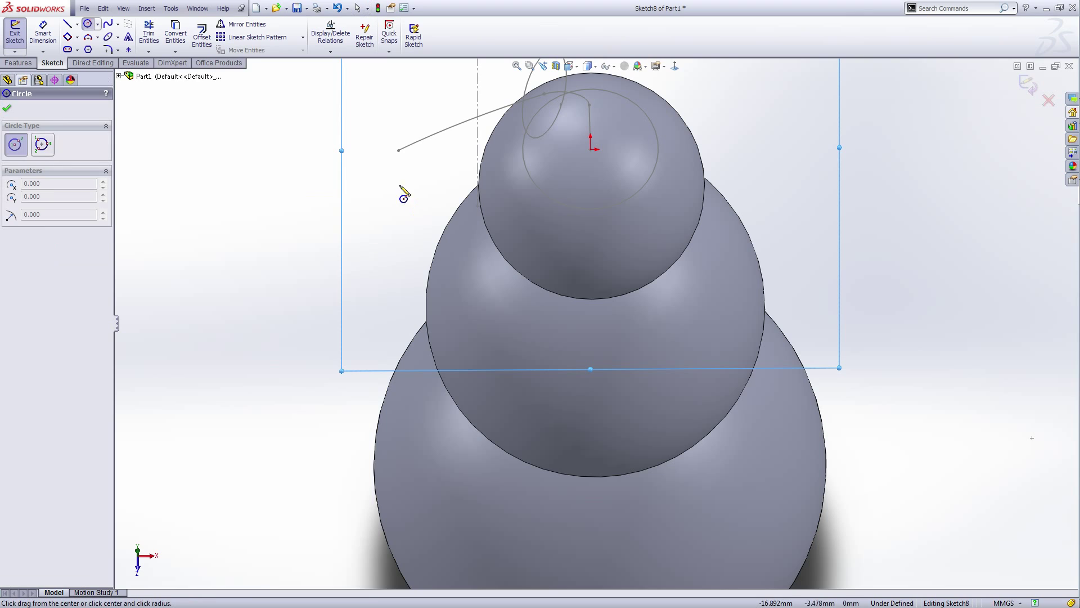
left_click(398, 150)
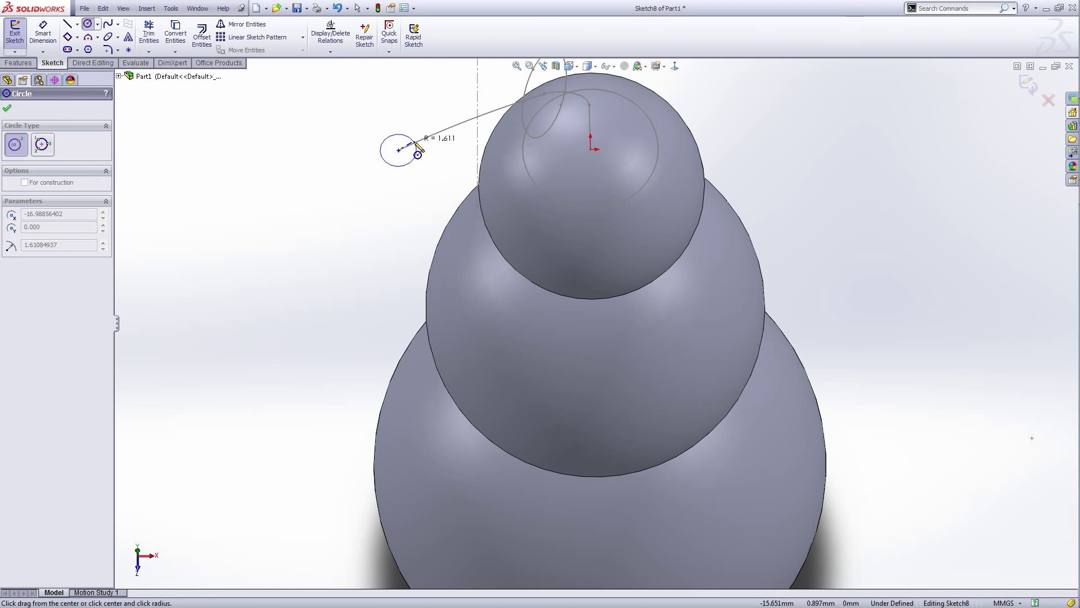
left_click(416, 145)
- Dimension the circle at the path's outer endpoint to a diameter of 3 mm
right_click(415, 147)
left_click(492, 121)
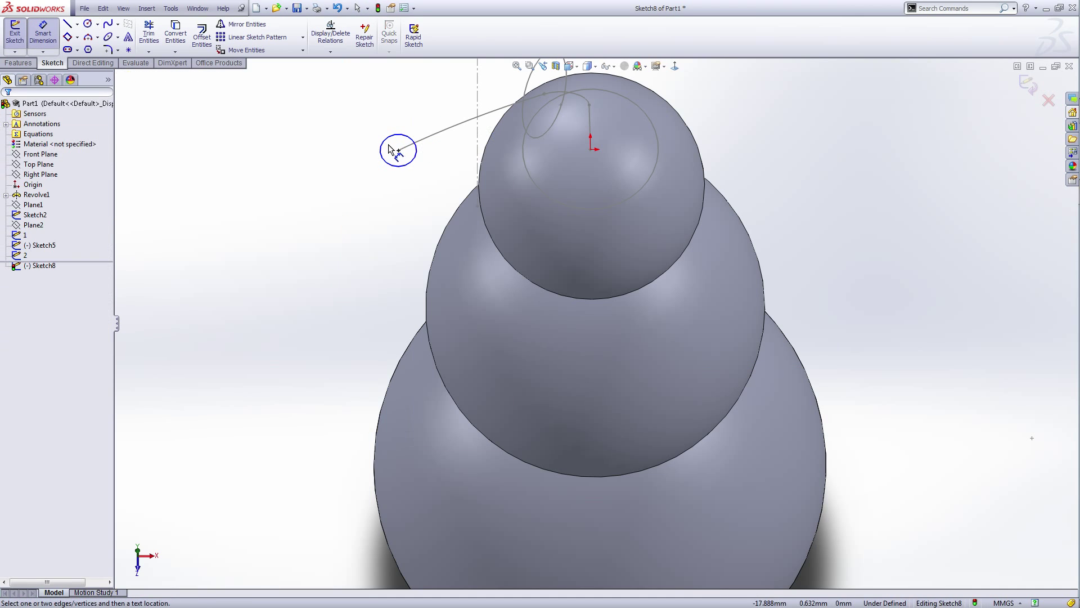
left_click(388, 149)
left_click(354, 159)
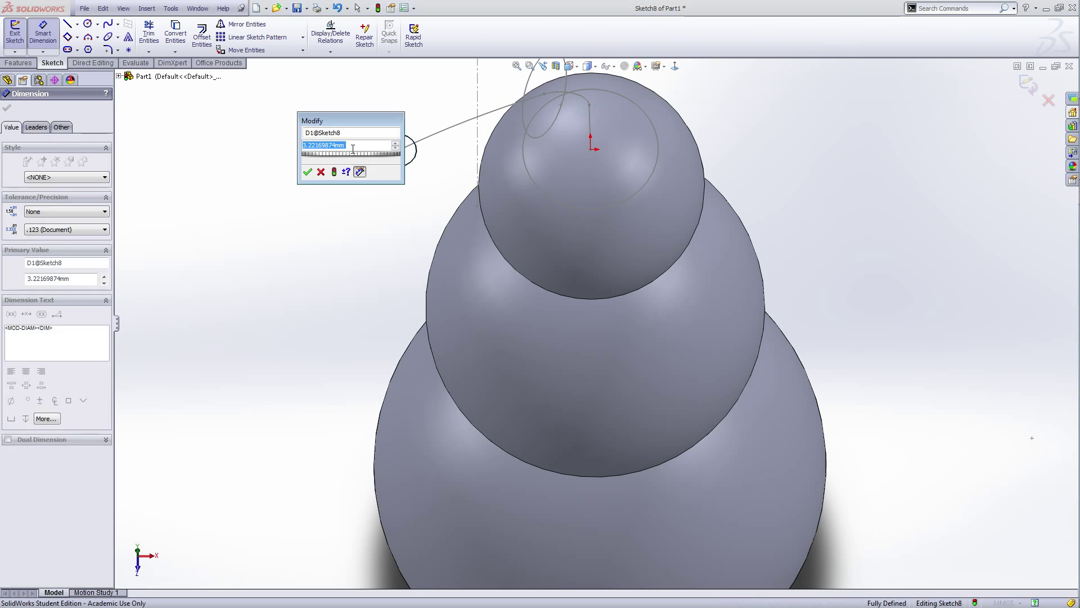
type("3")
key("Return")
right_click(288, 225)
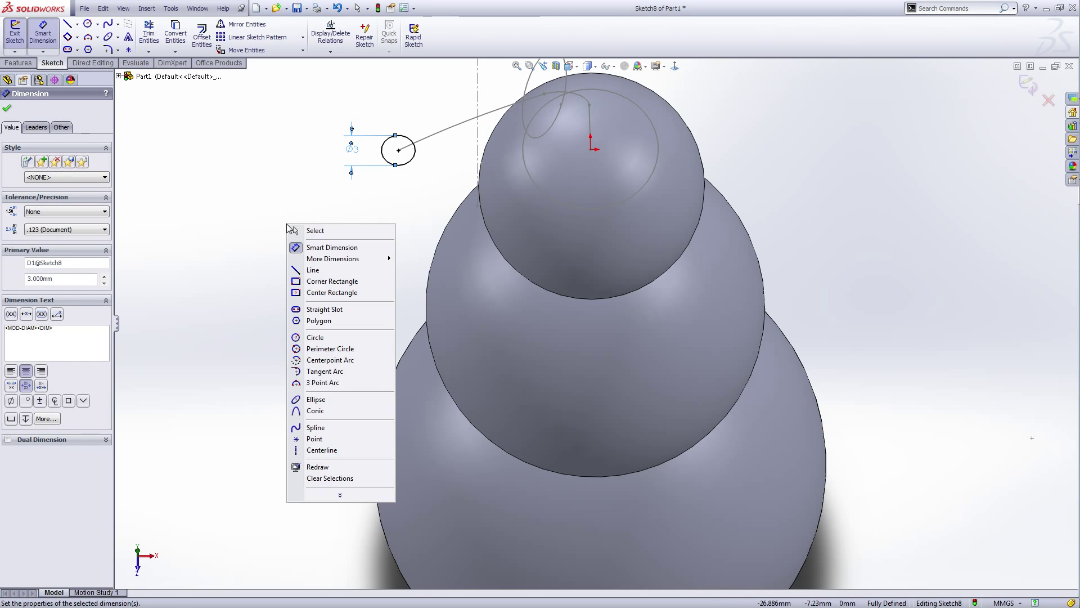
left_click(290, 230)
- Close the 3 mm circle's sketch and rename it 3
key("ctrl+1")
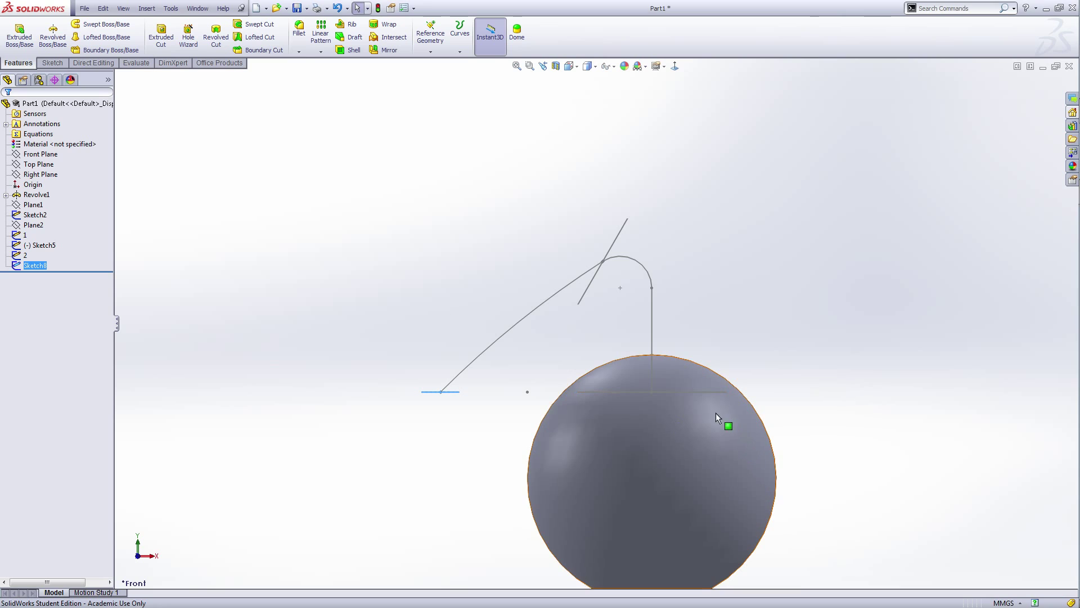
left_click(44, 266)
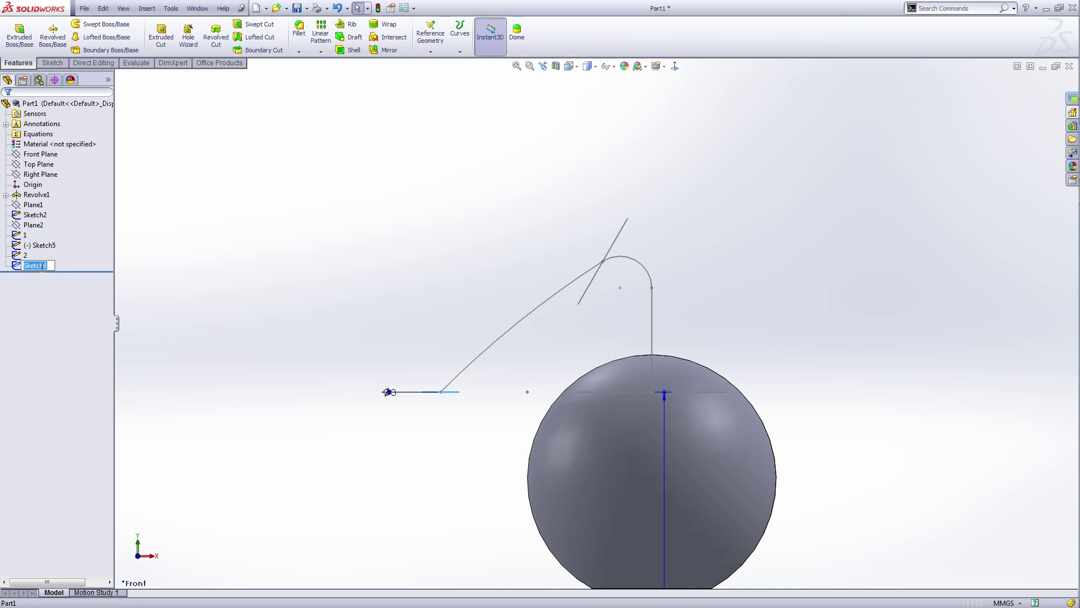
type("3")
key("Return")
- Start a lofted boss with the circle sketches 3, 2 and 1 as profiles, in that order
left_click(103, 39)
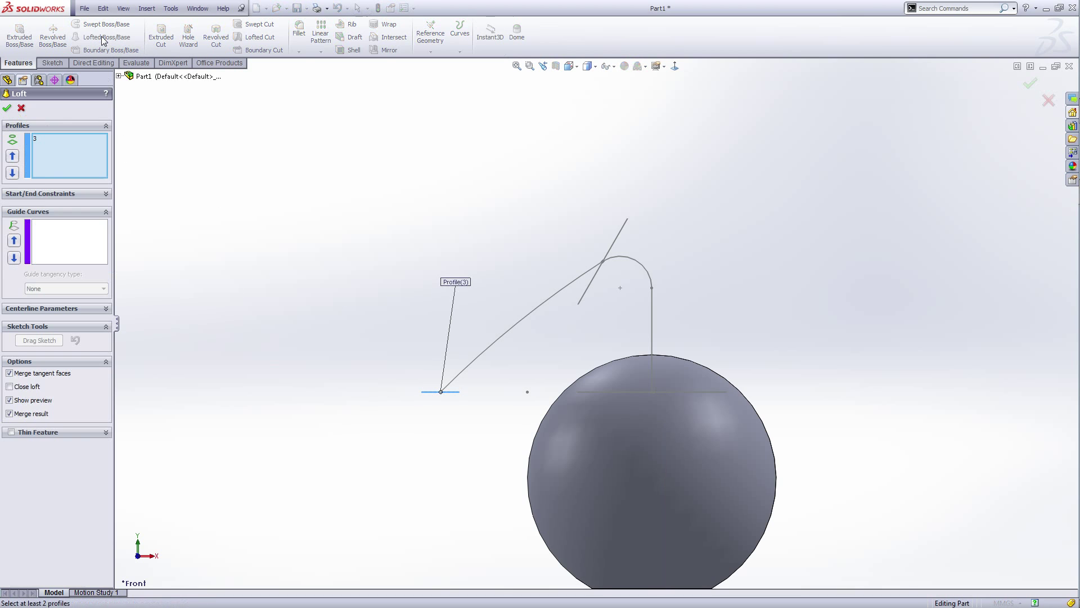
left_click(45, 140)
left_click(143, 76)
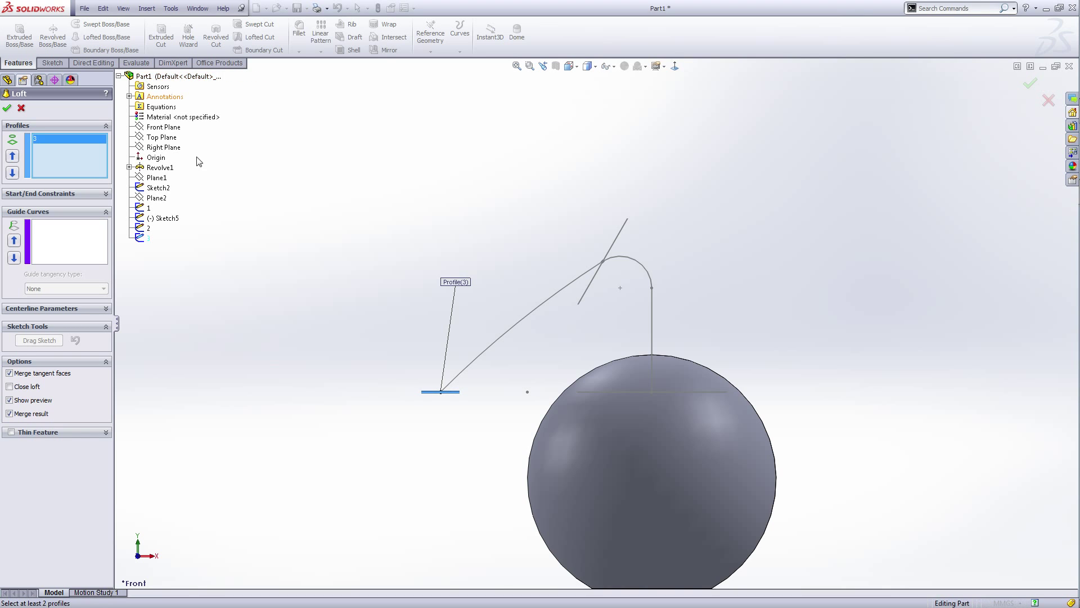
left_click(147, 229)
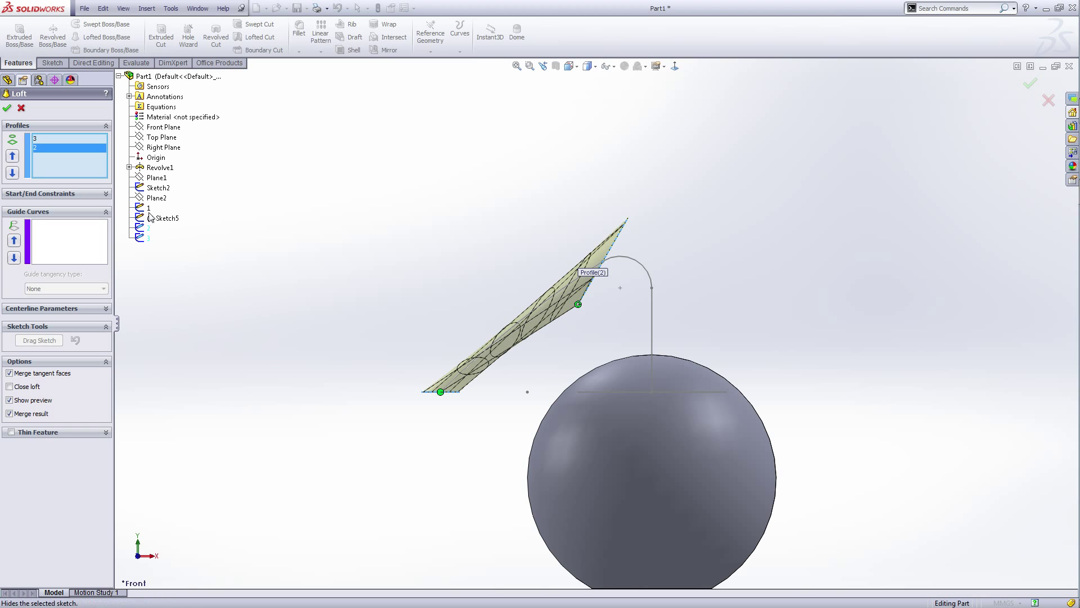
left_click(146, 208)
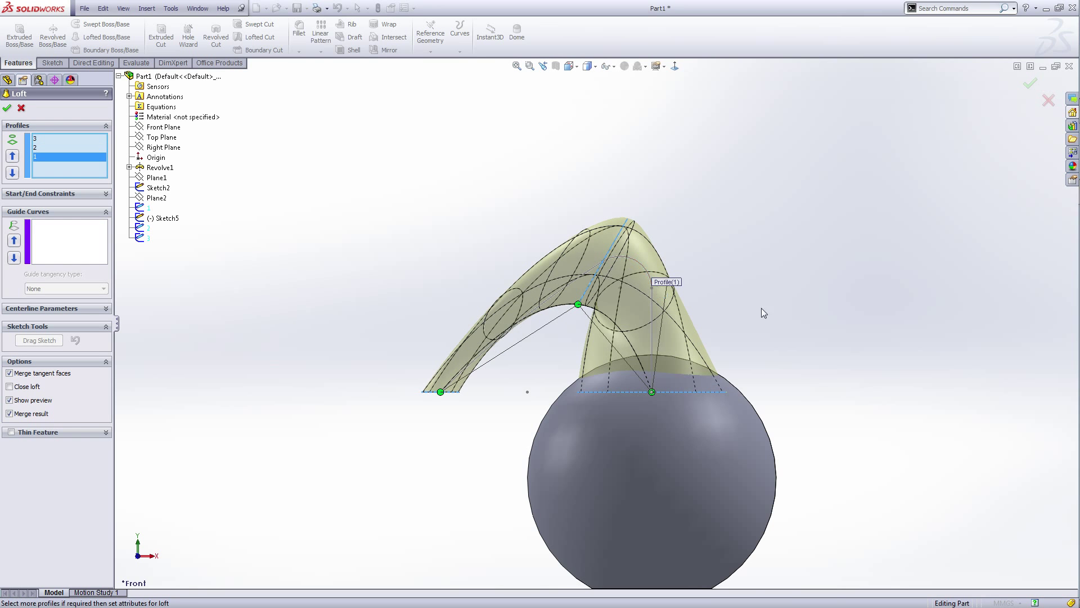
- Move the loft connector on the middle circle around the profile to line up with the end connectors and untwist the hat
scroll(762, 349, "up", 3)
middle_click_drag(781, 393, 816, 407)
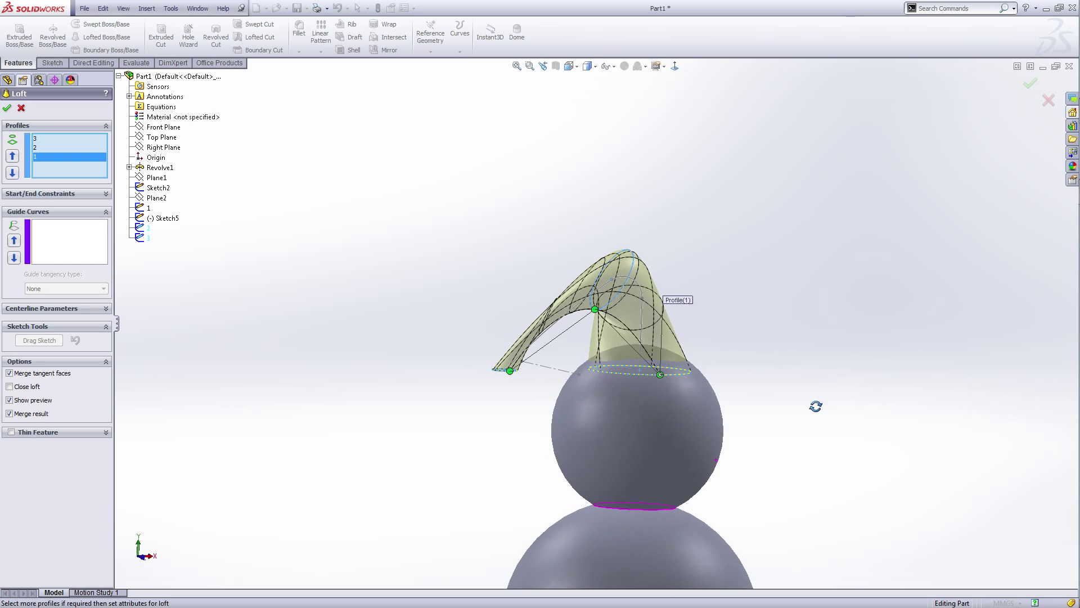
scroll(549, 389, "down", 3)
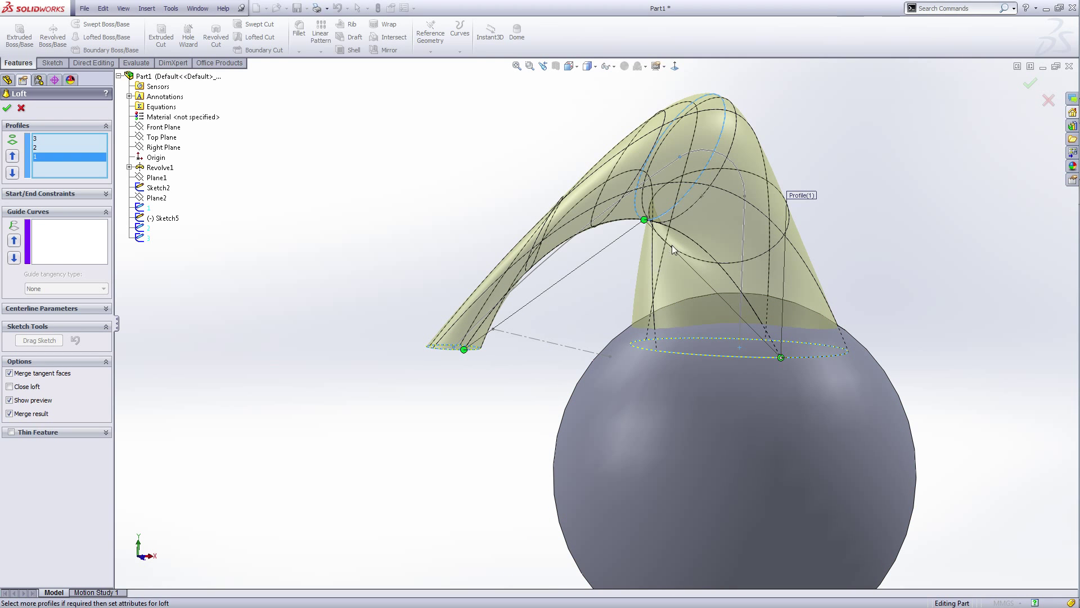
left_click_drag(645, 222, 703, 184)
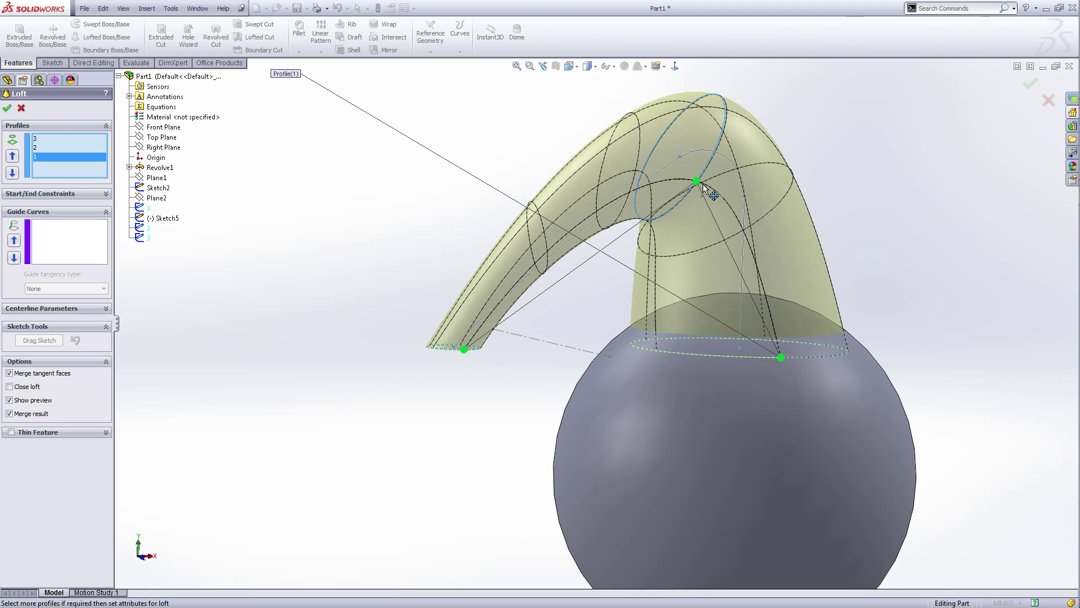
scroll(890, 292, "up", 4)
middle_click_drag(852, 353, 823, 352)
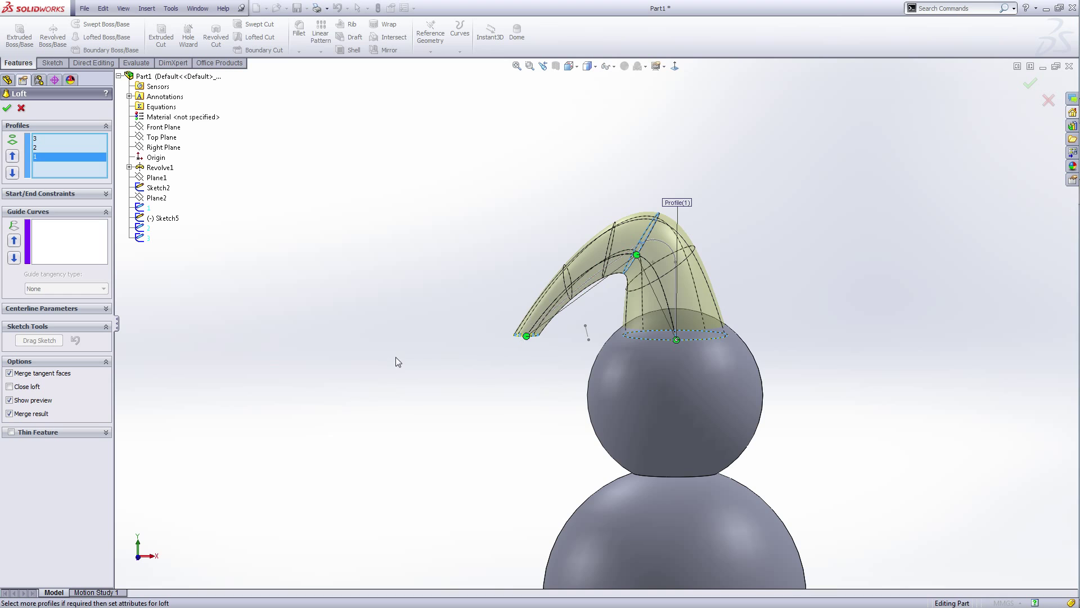
middle_click_drag(397, 361, 358, 360)
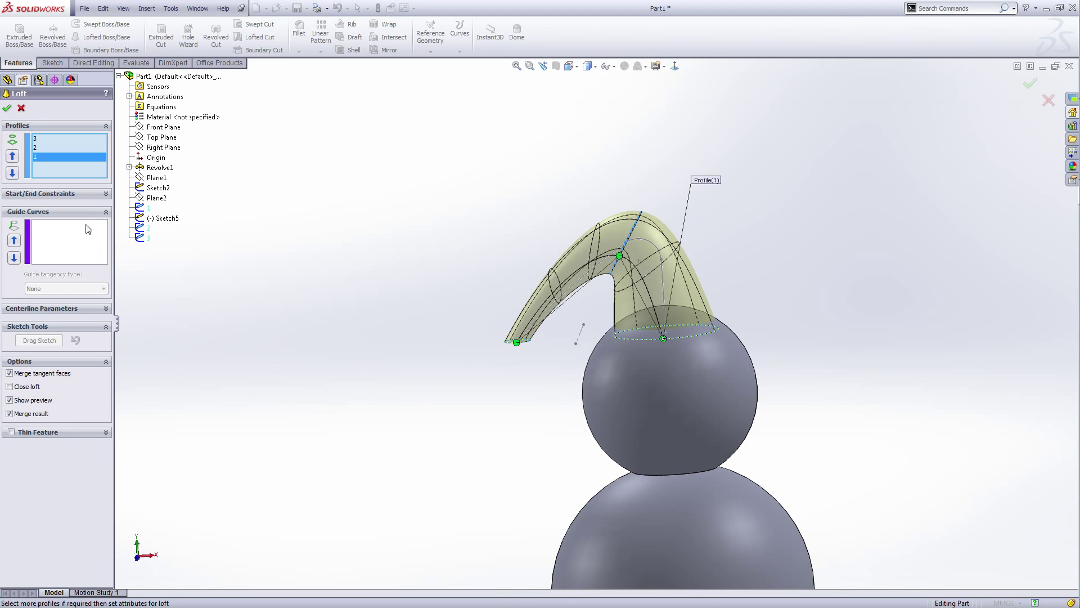
- Set the loft's start and end constraints to Normal To Profile and create the hat
left_click(88, 195)
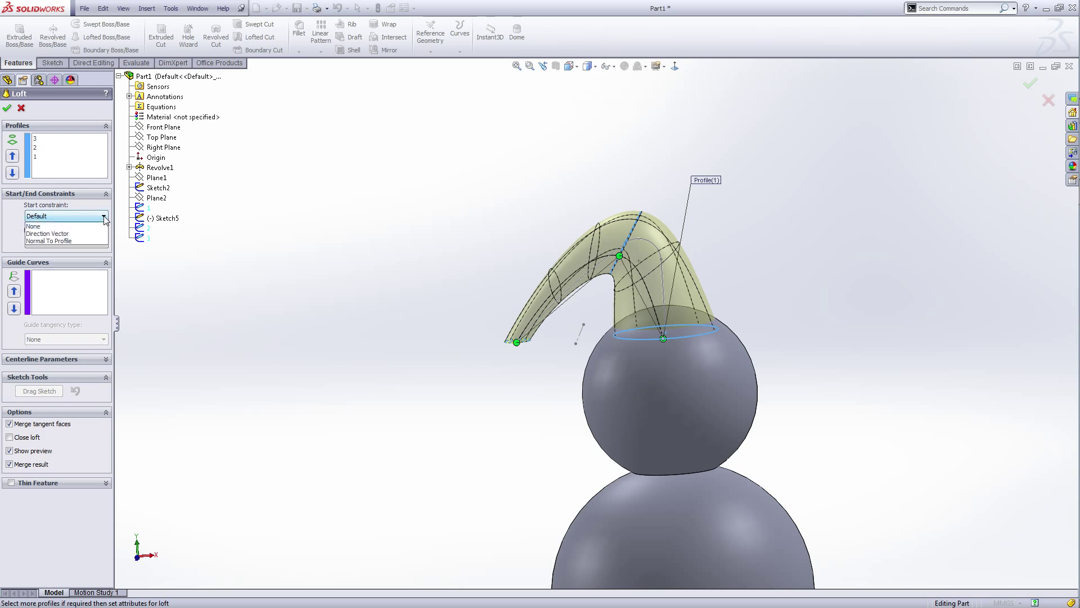
left_click(79, 216)
left_click(77, 249)
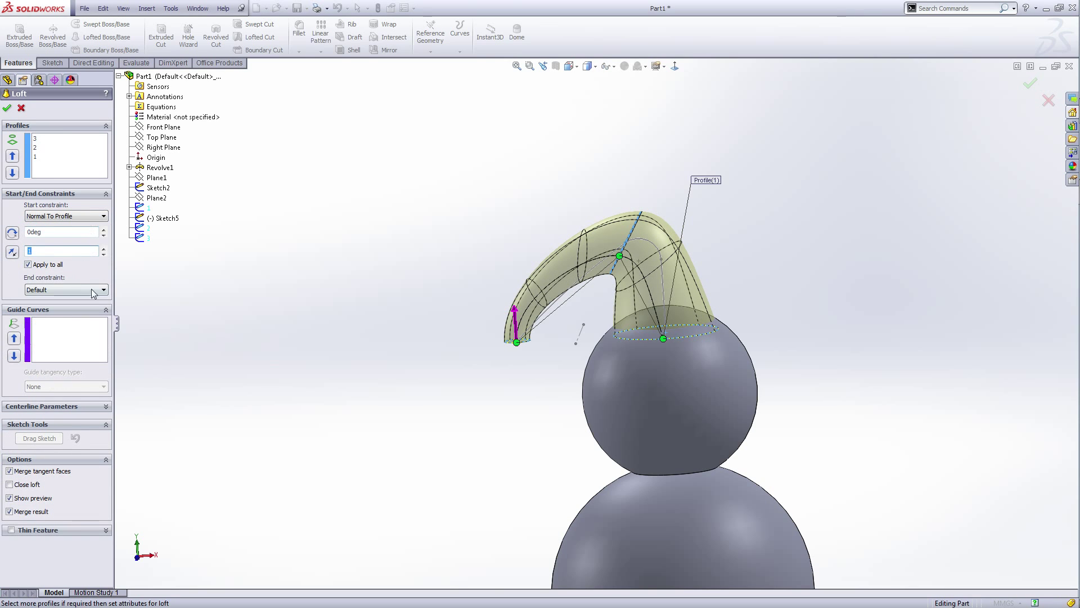
left_click(96, 290)
left_click(86, 323)
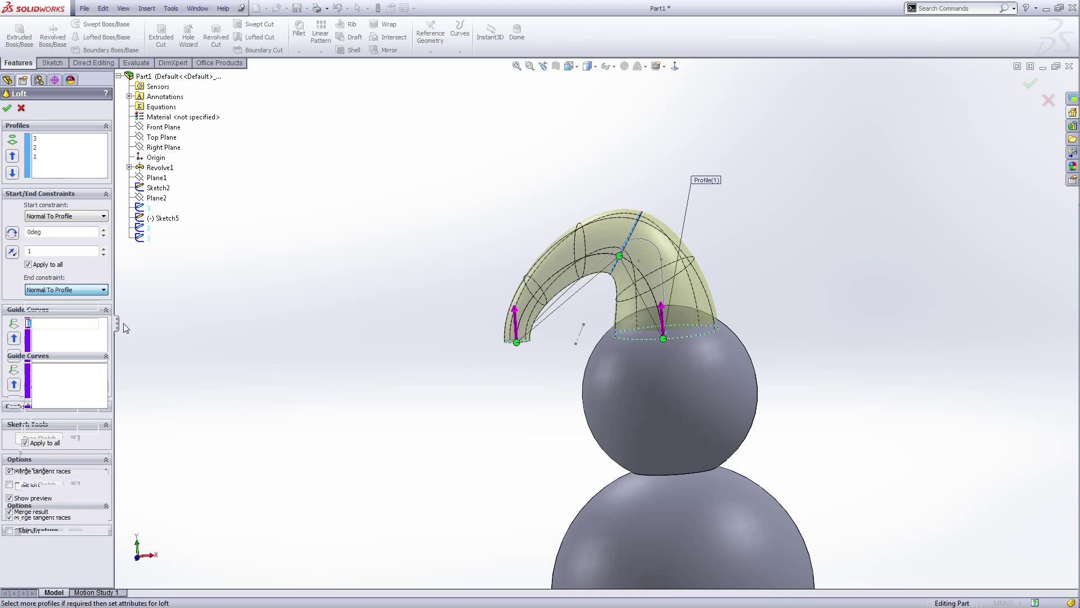
left_click(7, 110)
left_click(799, 385)
scroll(788, 403, "up", 3)
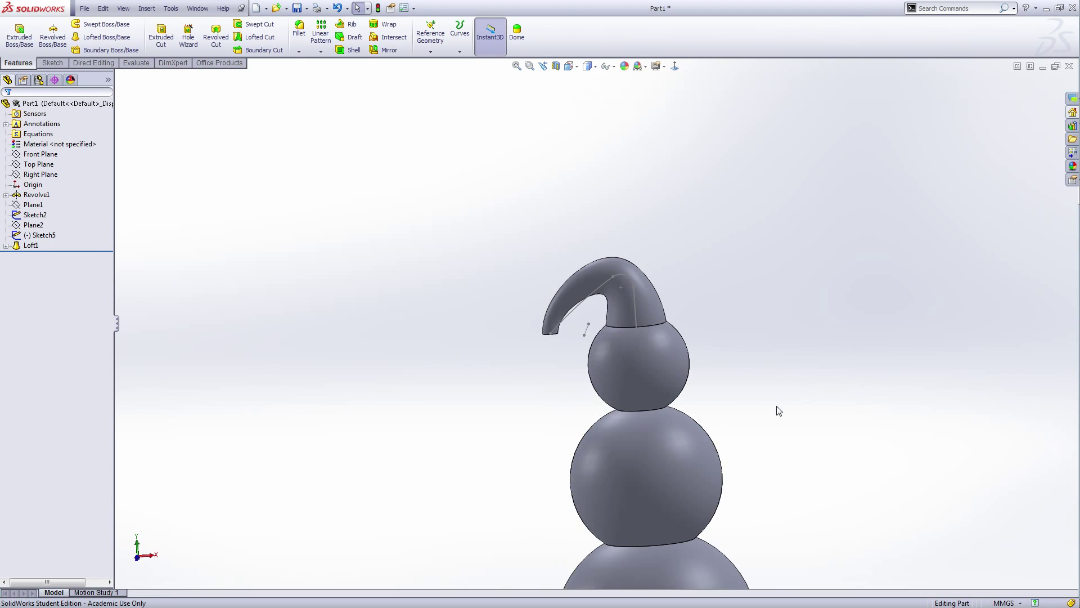
mouse_move(764, 406)
middle_mouse_down()
mouse_move(755, 378)
mouse_move(767, 388)
mouse_move(758, 393)
middle_mouse_up()
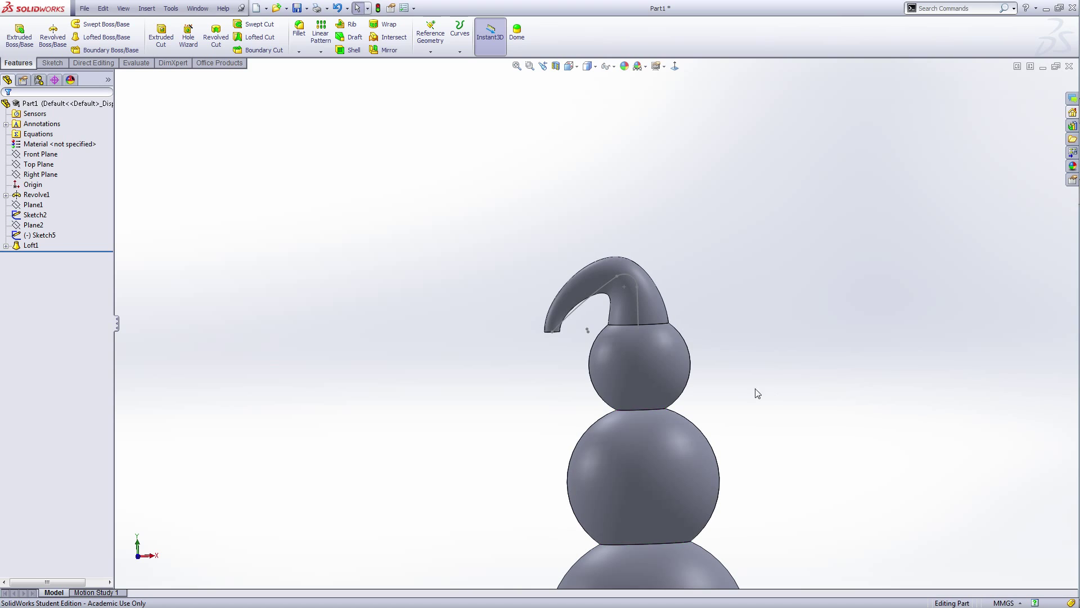
- Hide the path sketch Sketch5 and the leftover Sketch2 so only the solid snowman shows
right_click(44, 235)
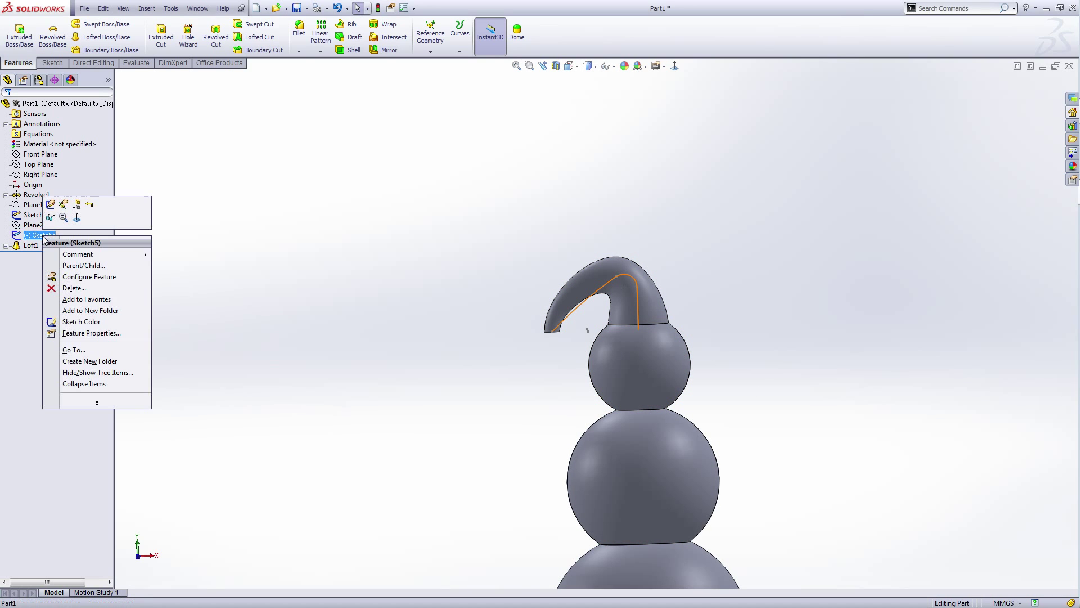
left_click(52, 219)
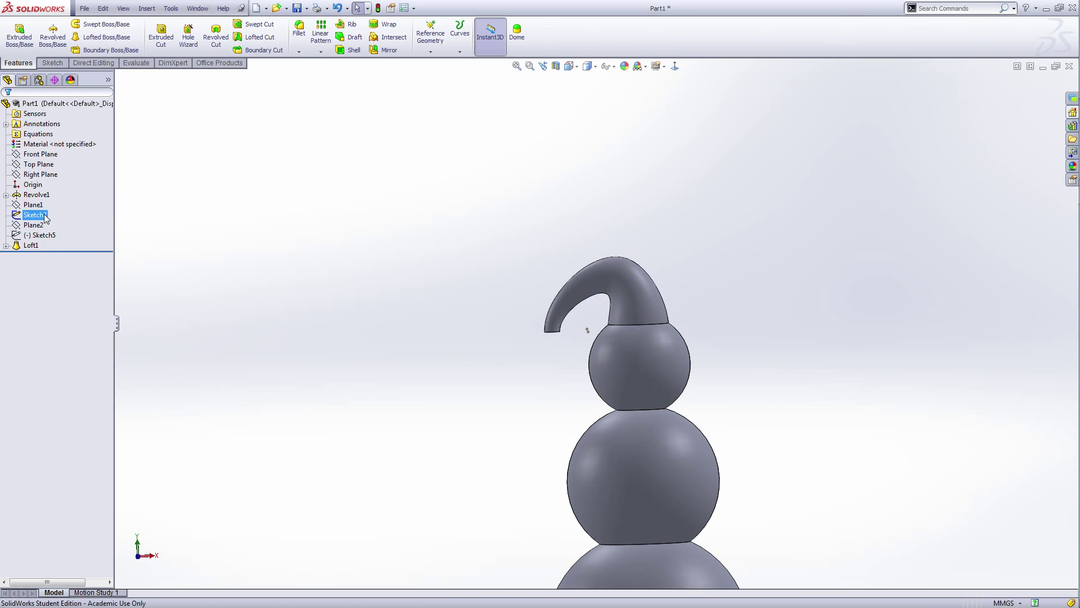
right_click(44, 236)
left_click(233, 293)
scroll(332, 321, "up", 5)
mouse_move(386, 338)
middle_mouse_down()
mouse_move(451, 349)
mouse_move(401, 335)
middle_mouse_up()
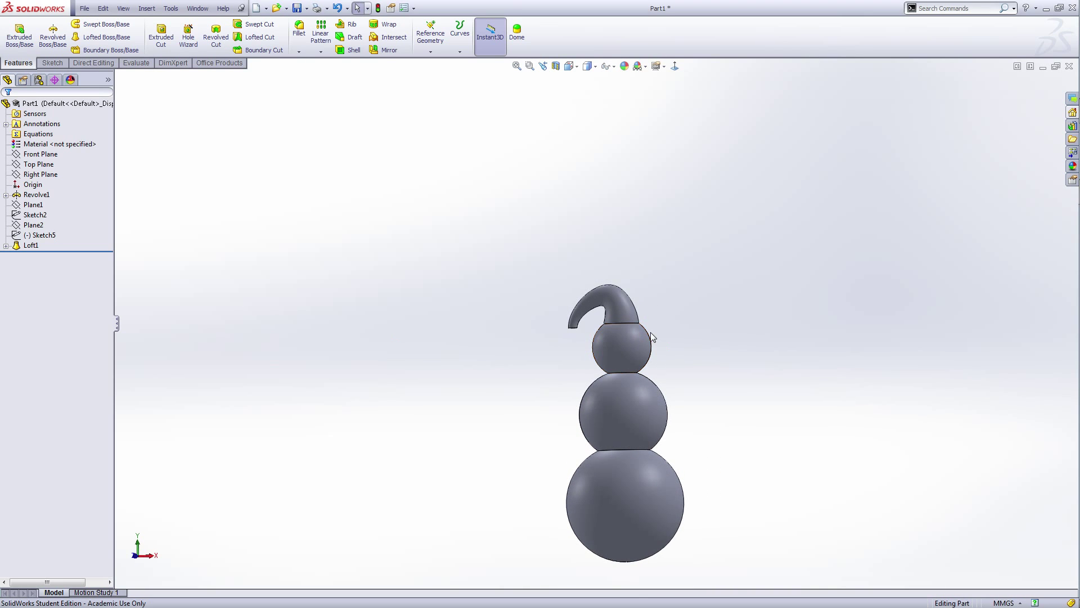
middle_click_drag(690, 347, 690, 360)
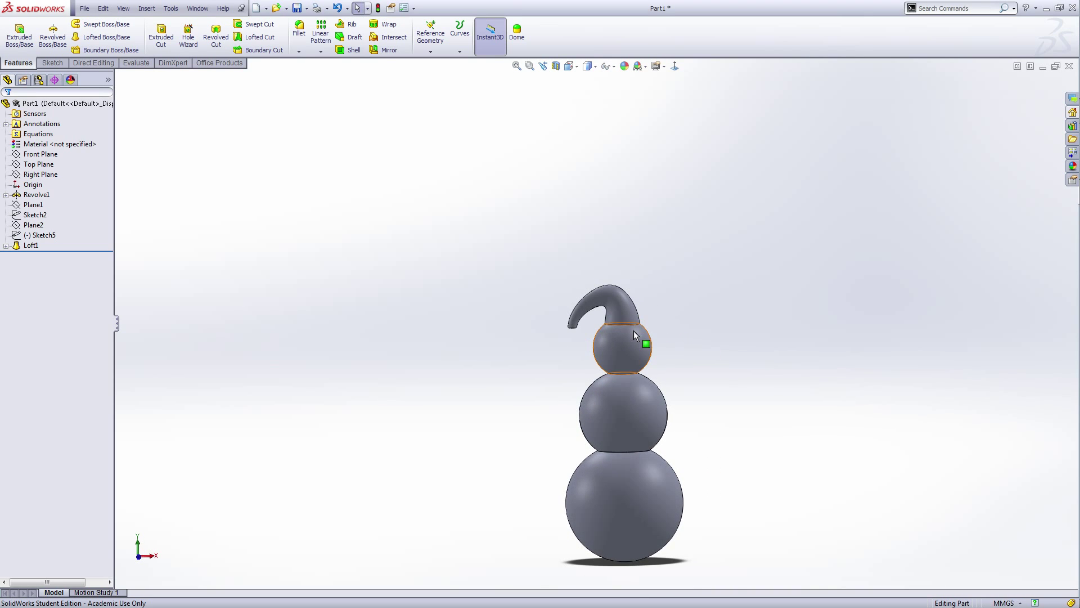
- On the Front Plane, sketch a vertical centerline about 100.5 mm long from the origin up past the hat
scroll(633, 331, "down", 3)
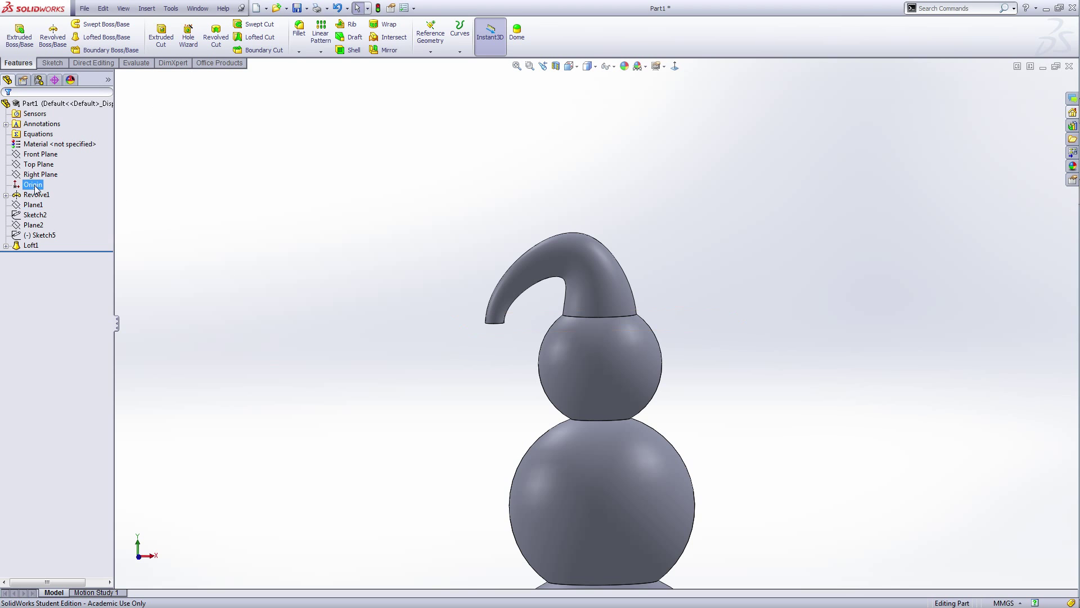
left_click(40, 154)
left_click(62, 40)
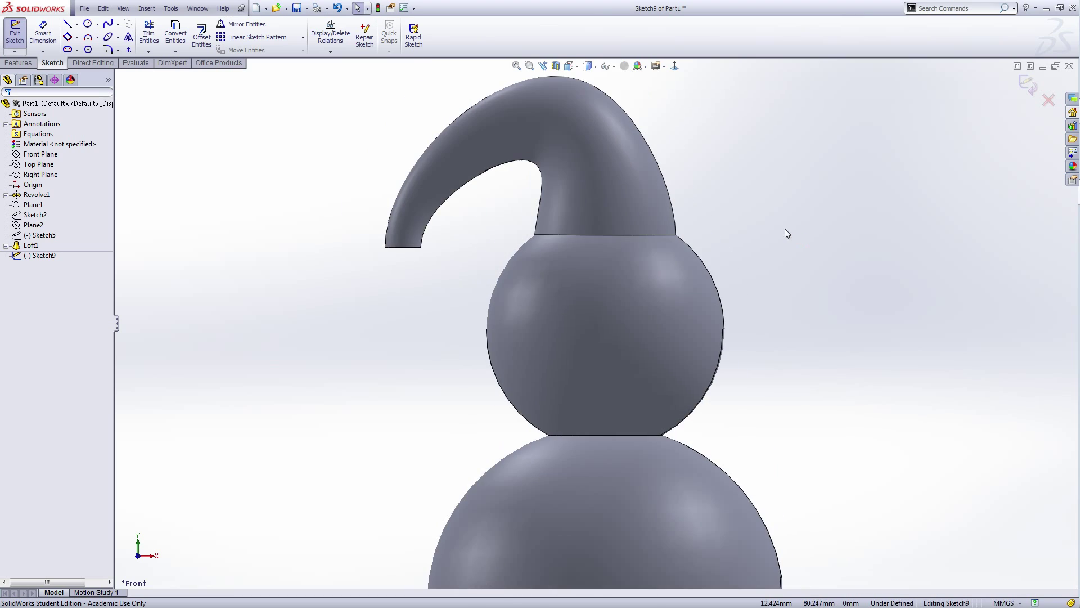
right_click(708, 214)
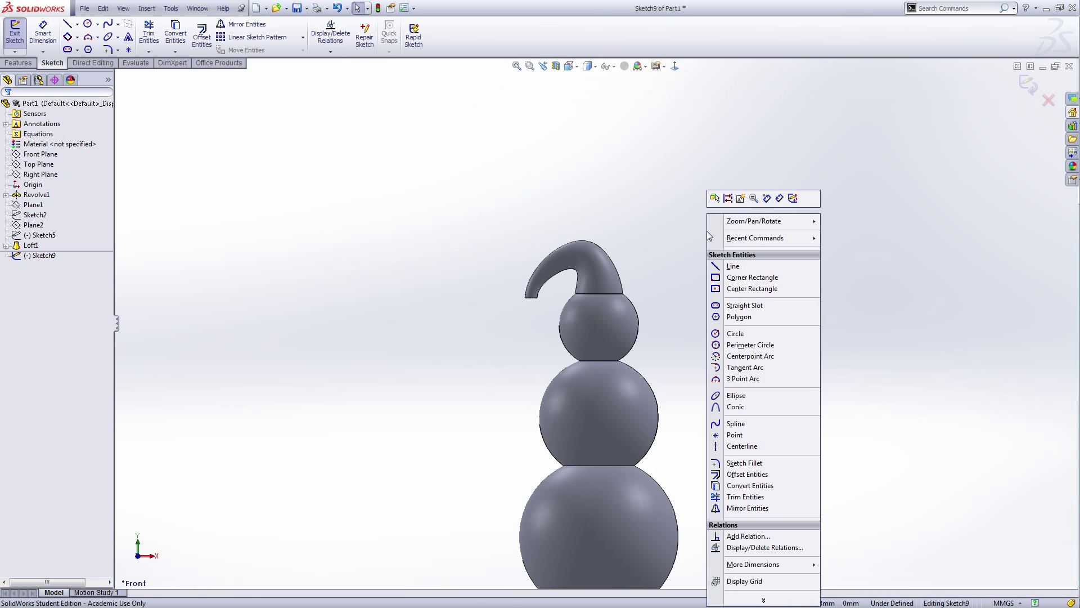
left_click(742, 446)
scroll(632, 366, "down", 5)
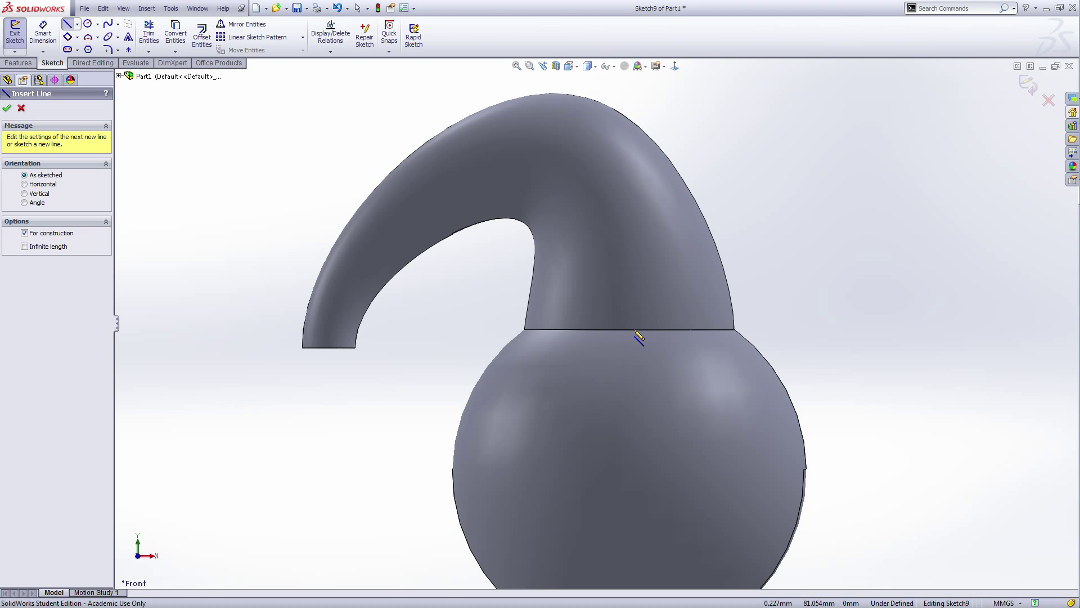
scroll(669, 432, "up", 8)
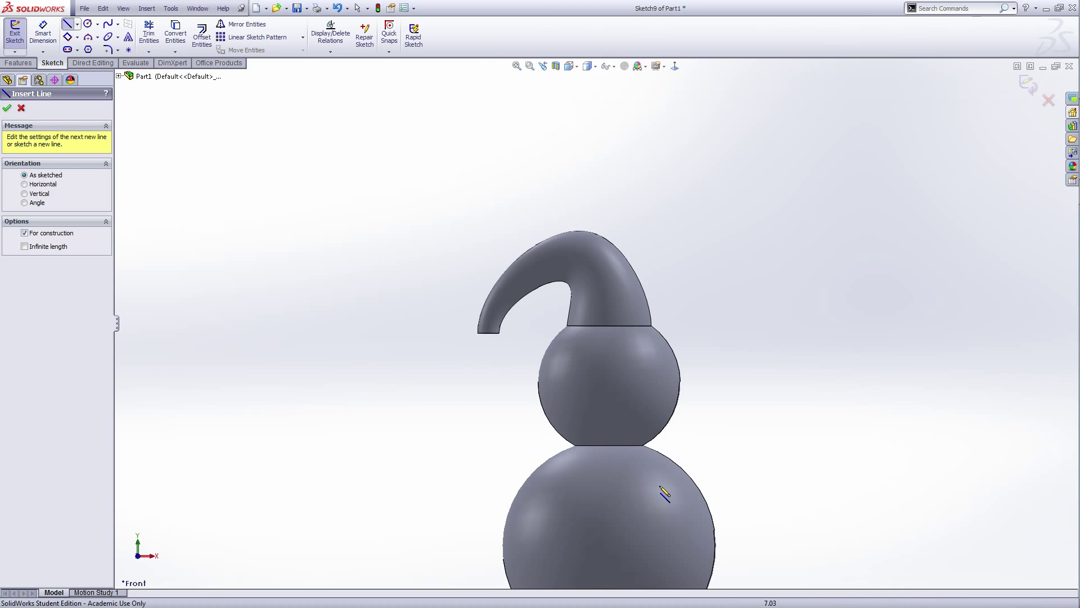
scroll(588, 420, "down", 4)
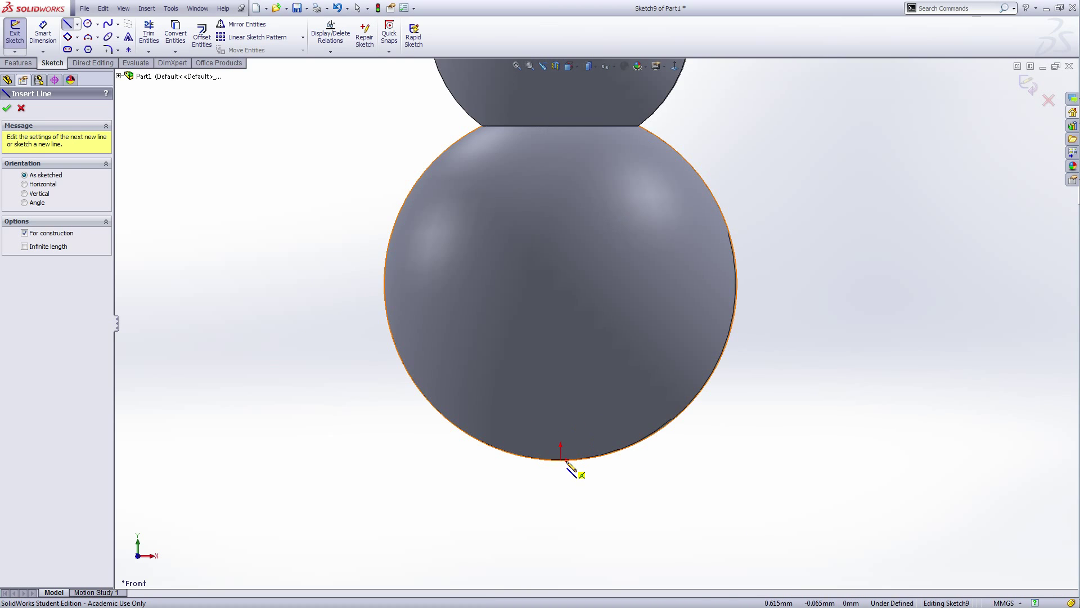
left_click(562, 458)
scroll(592, 228, "up", 5)
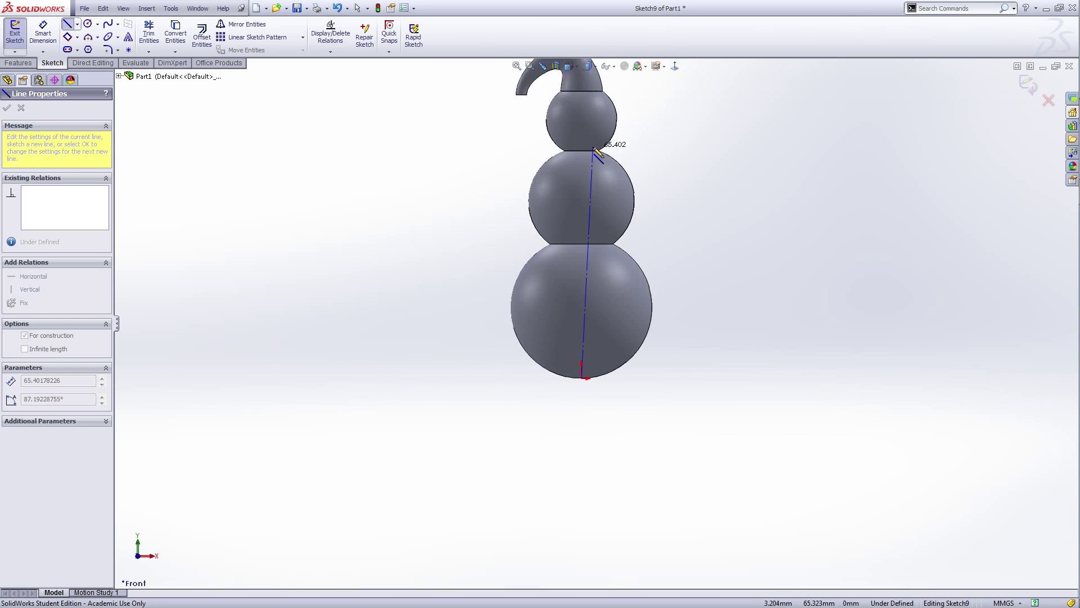
scroll(599, 163, "down", 4)
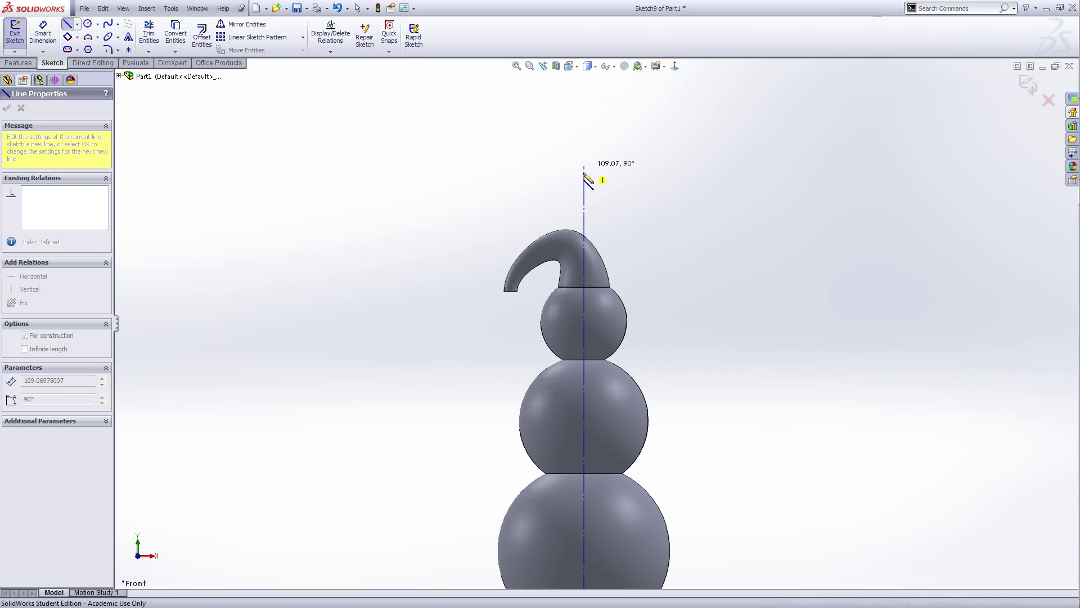
left_click(593, 203)
right_click(594, 204)
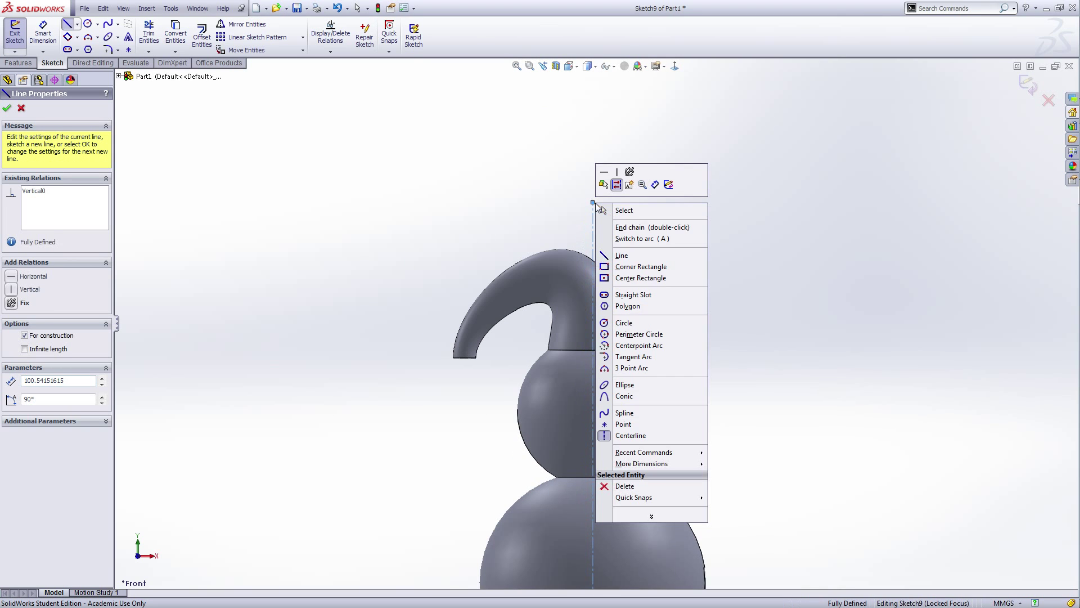
left_click(666, 259)
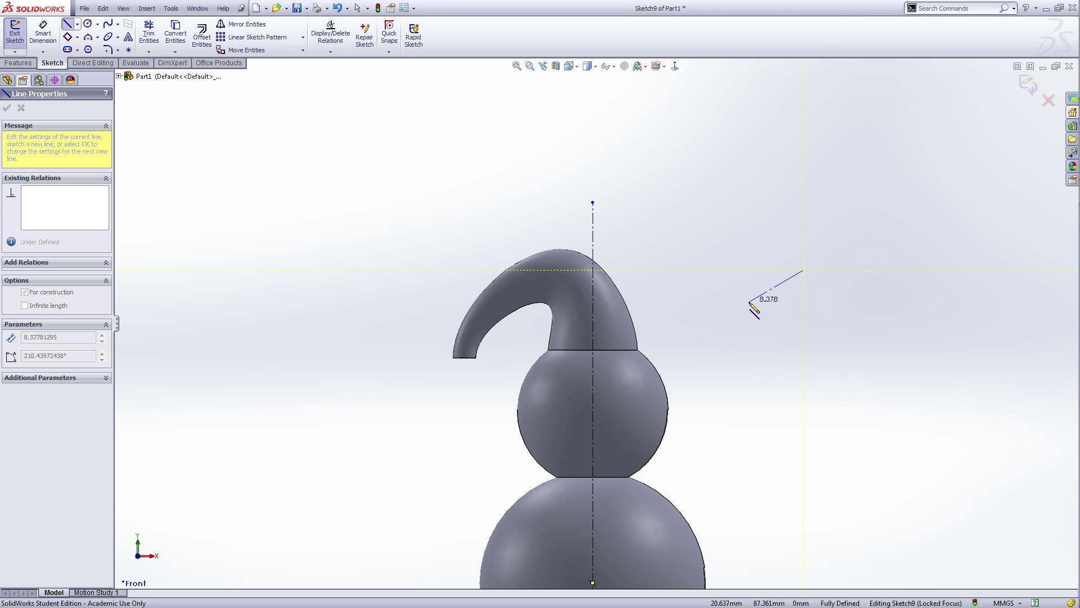
key("Escape")
- Convert the hat's outer silhouette edge and the adjoining head silhouette edge into sketch entities
scroll(703, 290, "down", 4)
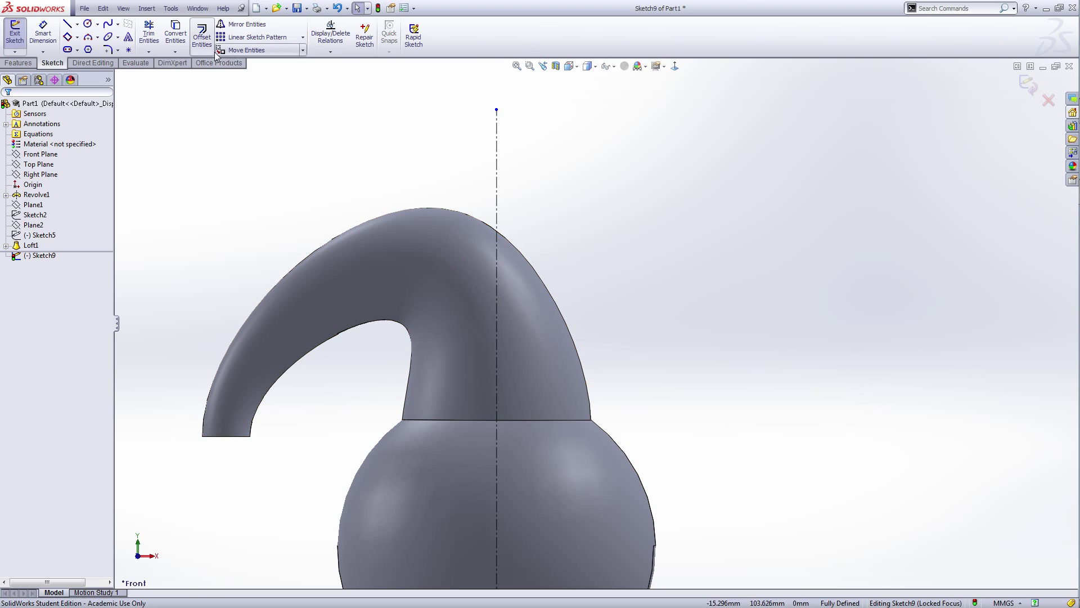
left_click(176, 35)
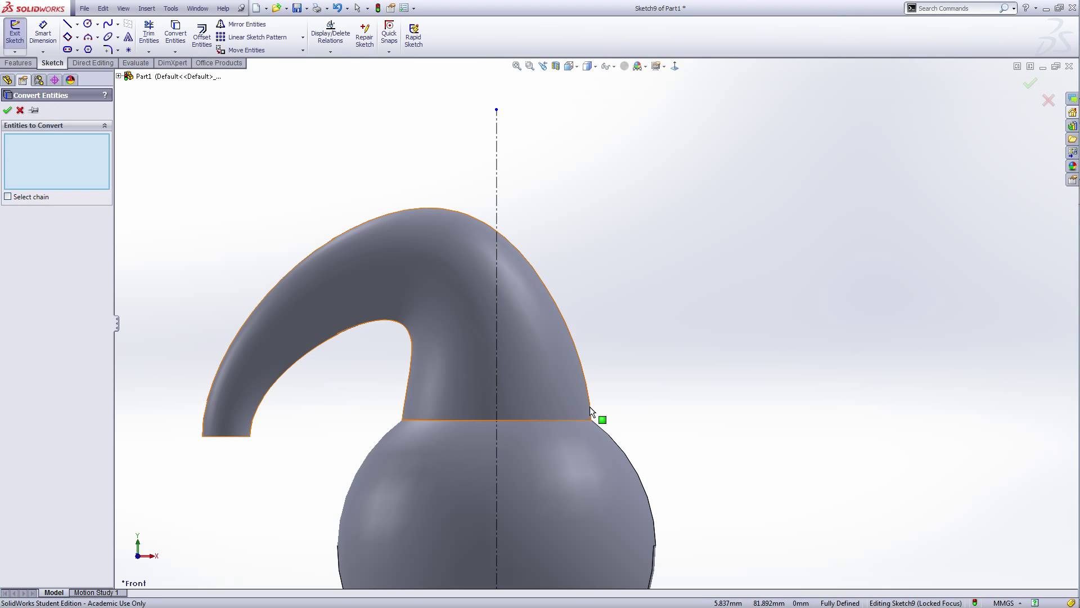
scroll(590, 404, "down", 3)
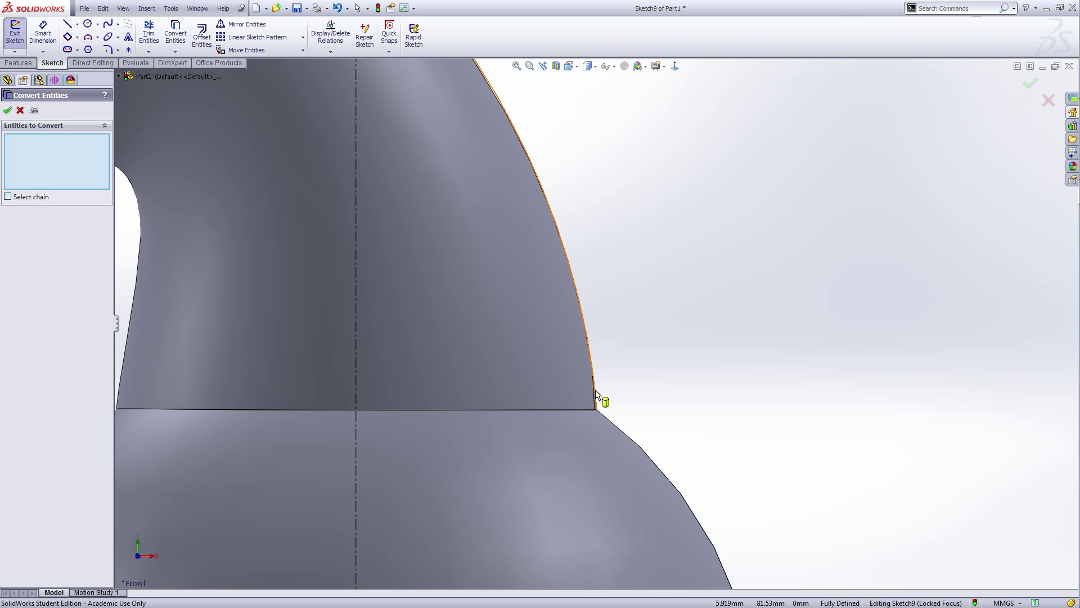
left_click(595, 389)
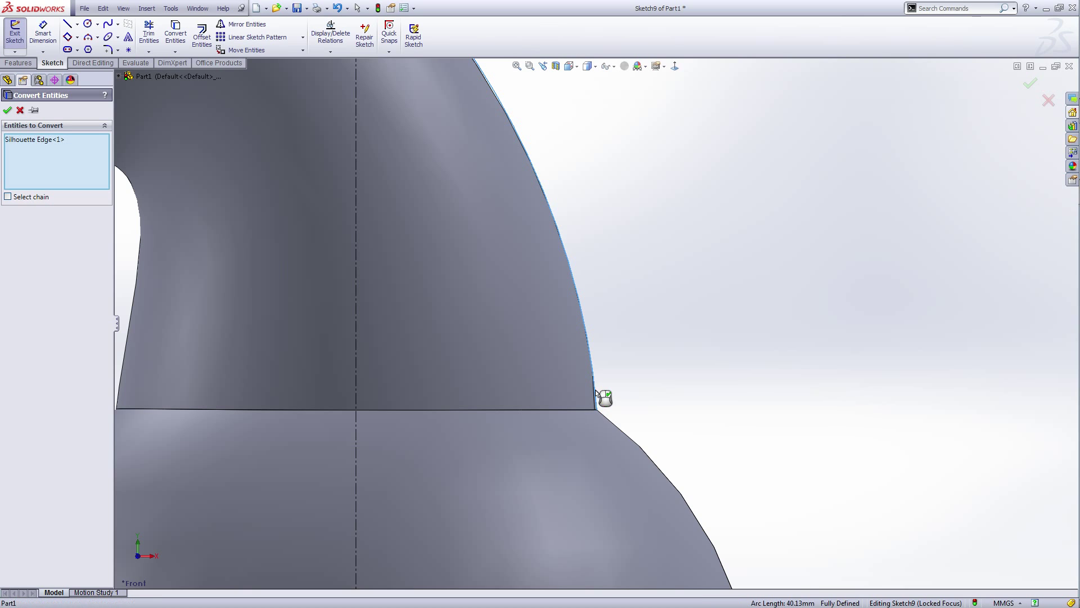
left_click(633, 438)
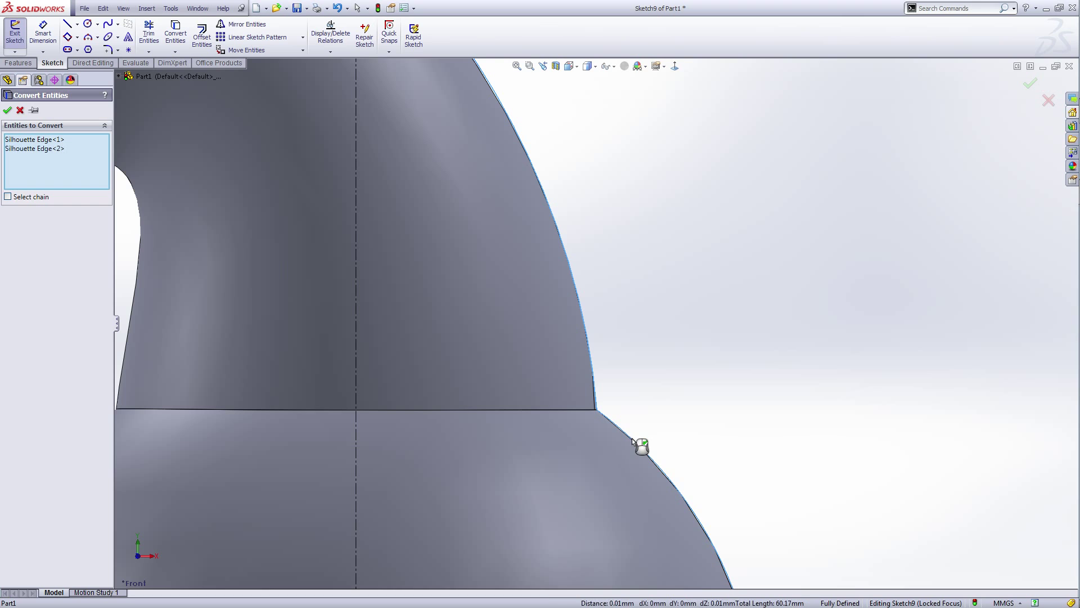
left_click(8, 110)
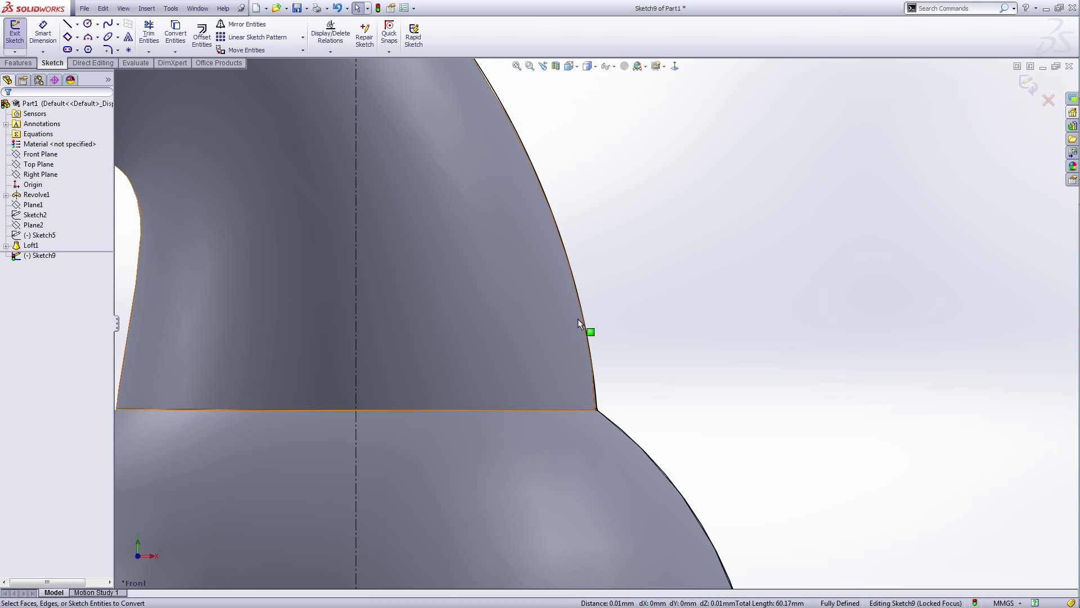
scroll(637, 339, "up", 5)
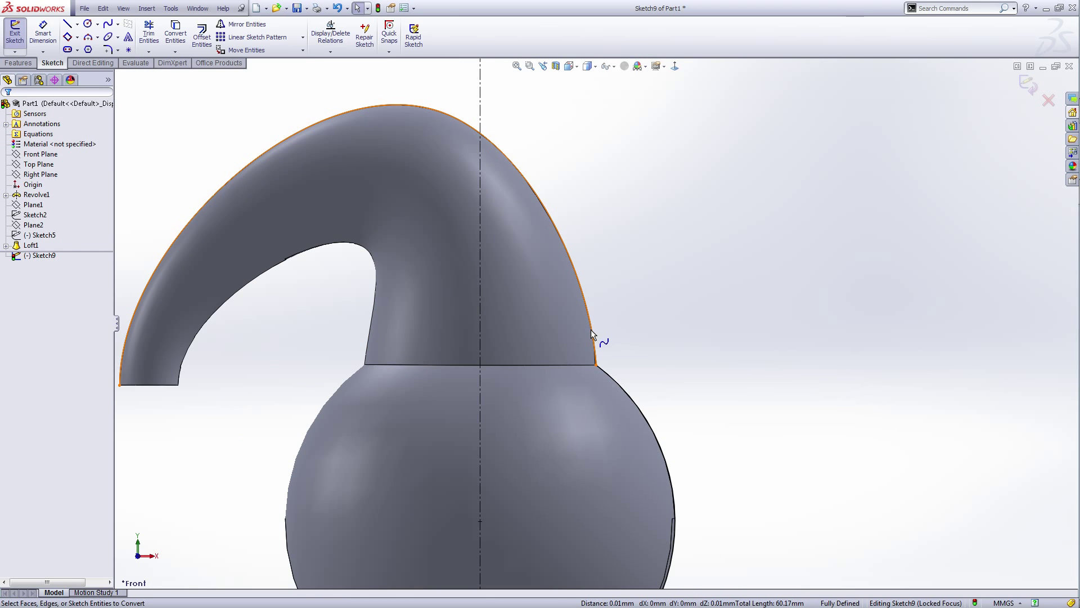
- Sketch a horizontal line about 0.66 mm long outward from the hat's outer silhouette edge, just above the head
scroll(614, 378, "up", 3)
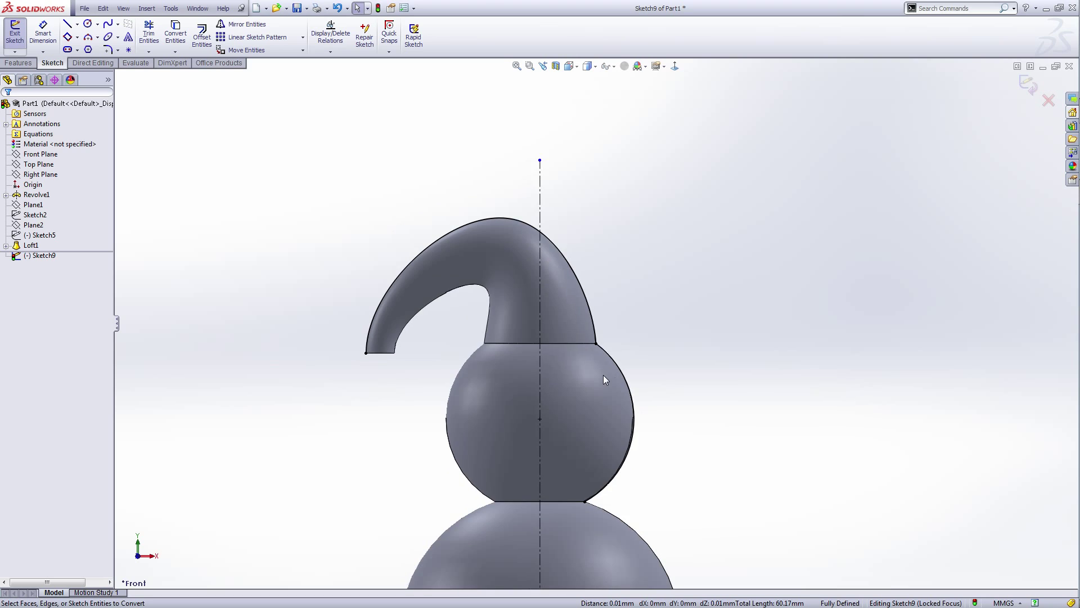
scroll(604, 374, "down", 6)
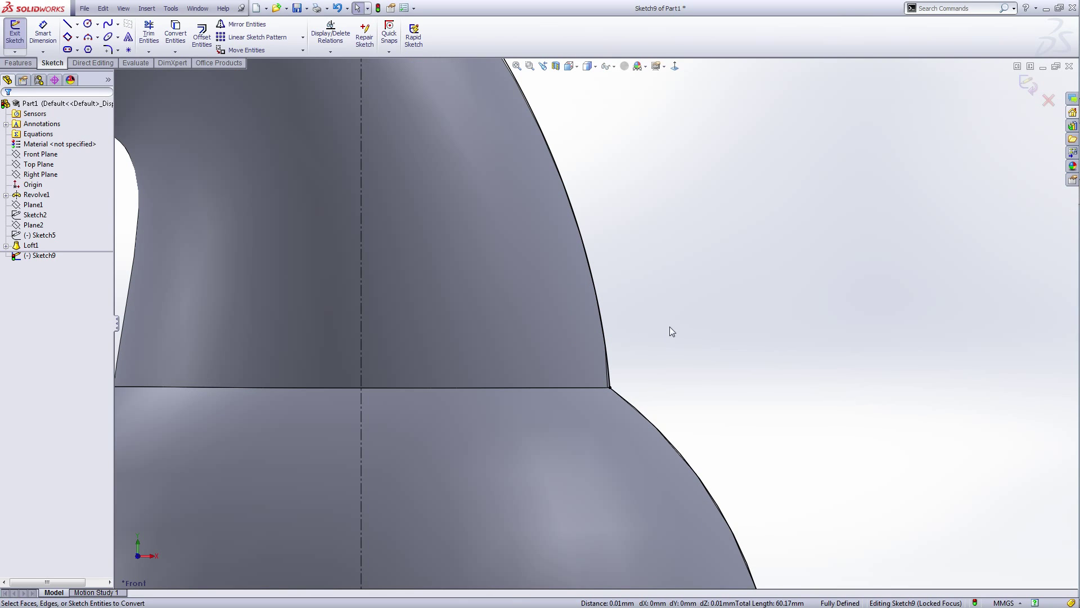
right_click(662, 268)
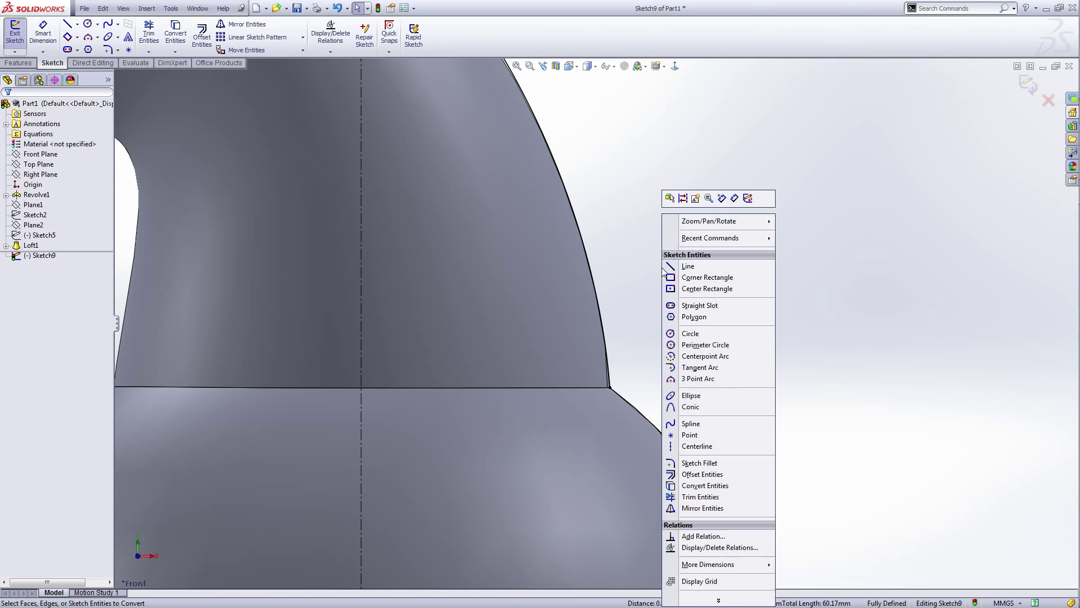
left_click(685, 268)
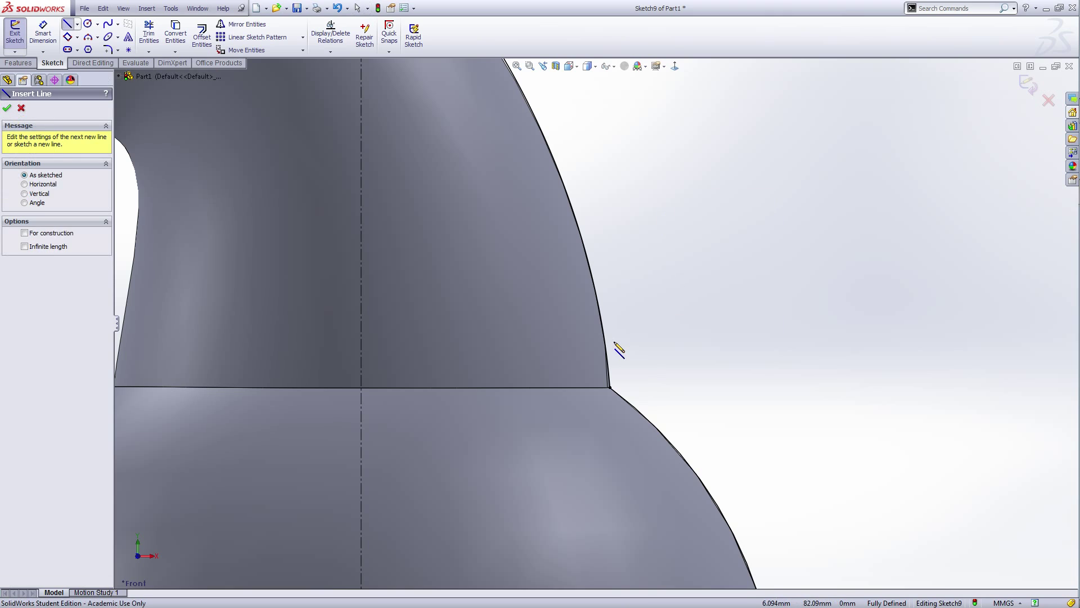
left_click(597, 296)
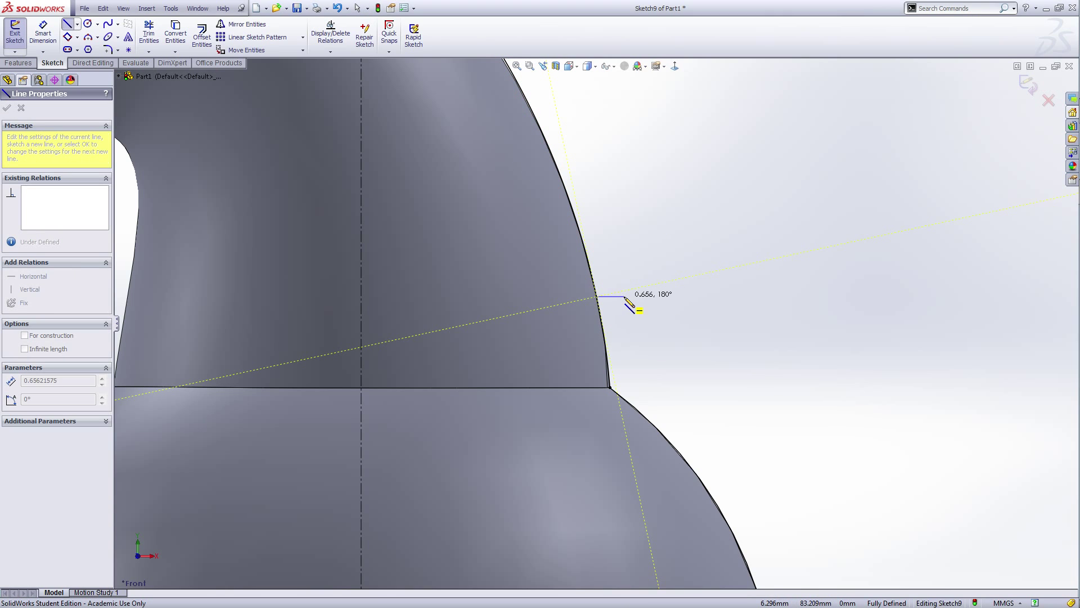
left_click(625, 297)
right_click(624, 297)
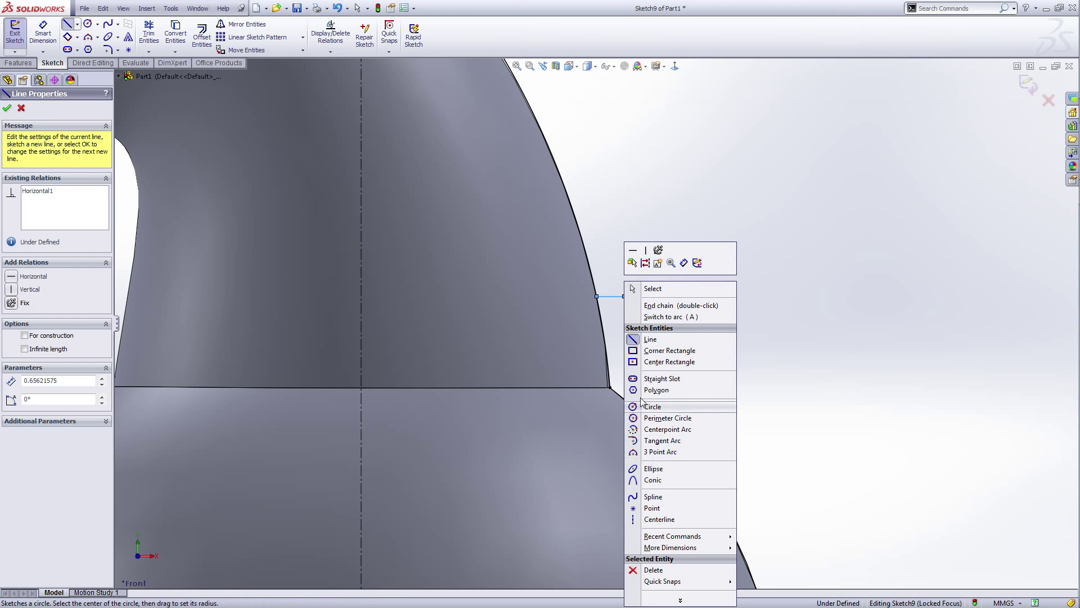
key("Escape")
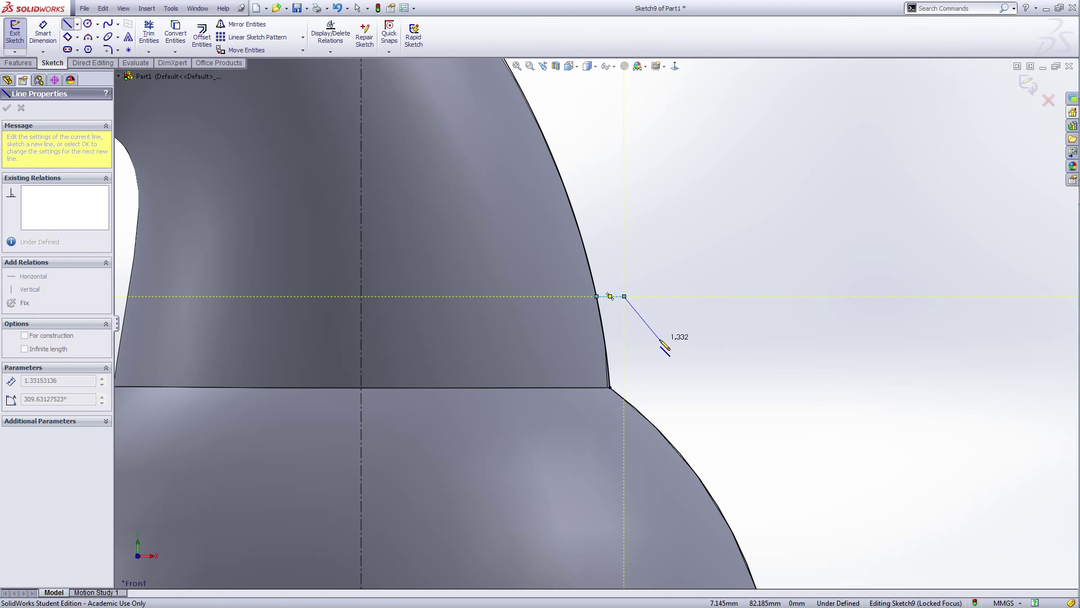
key("Escape")
right_click(714, 308)
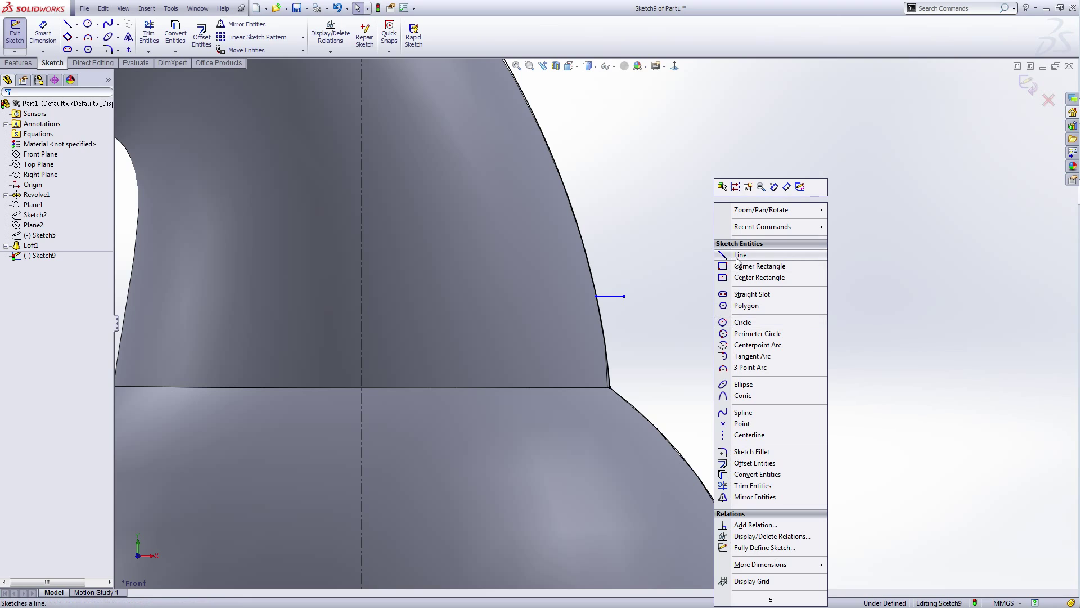
left_click(743, 330)
left_click(651, 421)
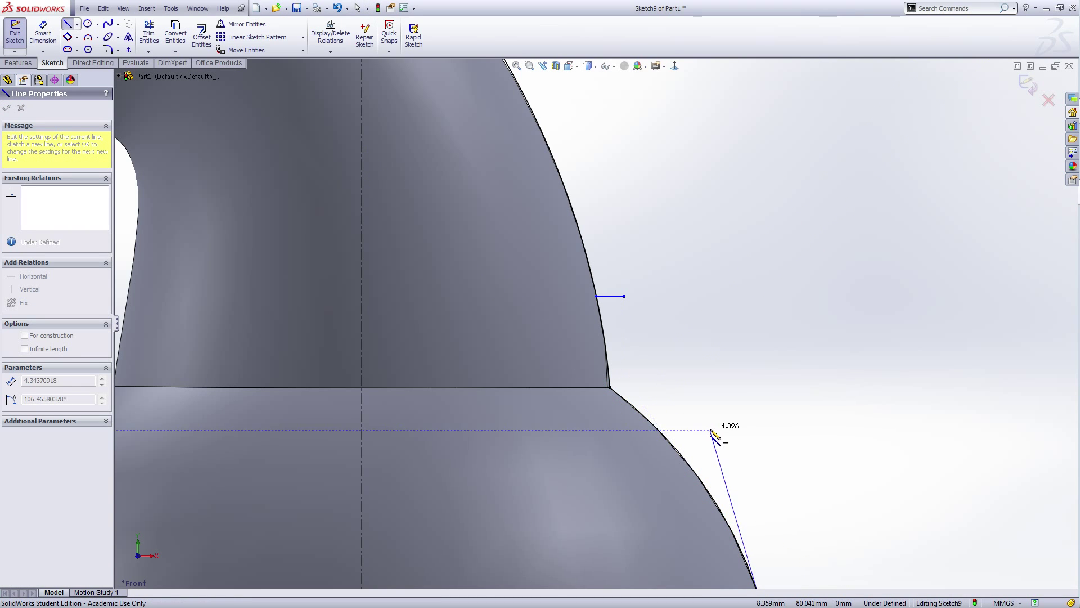
key("Escape")
- Sketch a horizontal line about 0.93 mm long outward from the head's silhouette edge, just below the hat joint
right_click(712, 363)
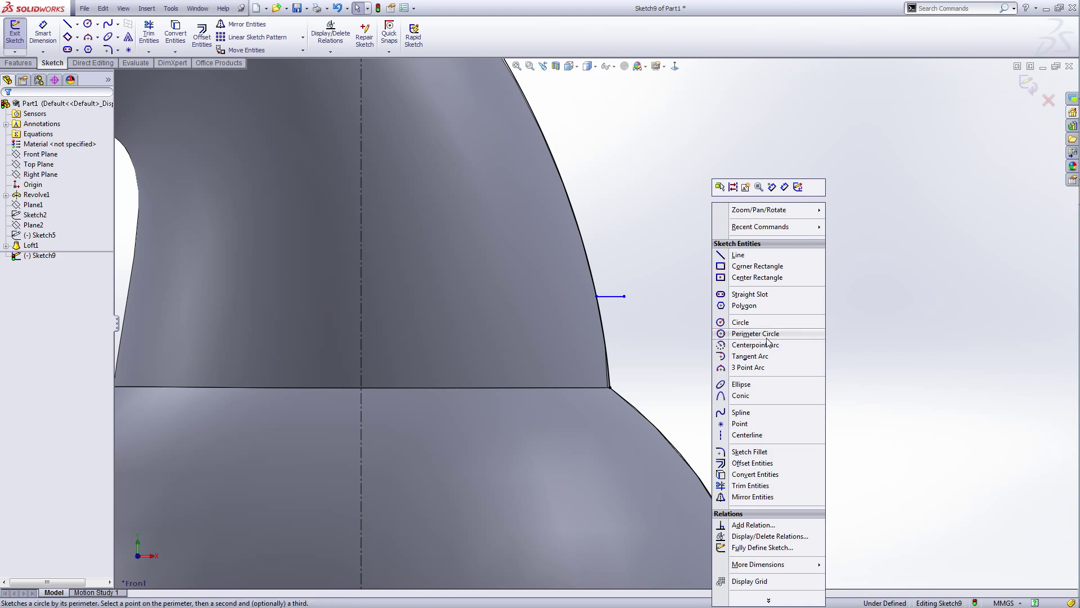
left_click(745, 257)
scroll(673, 423, "down", 3)
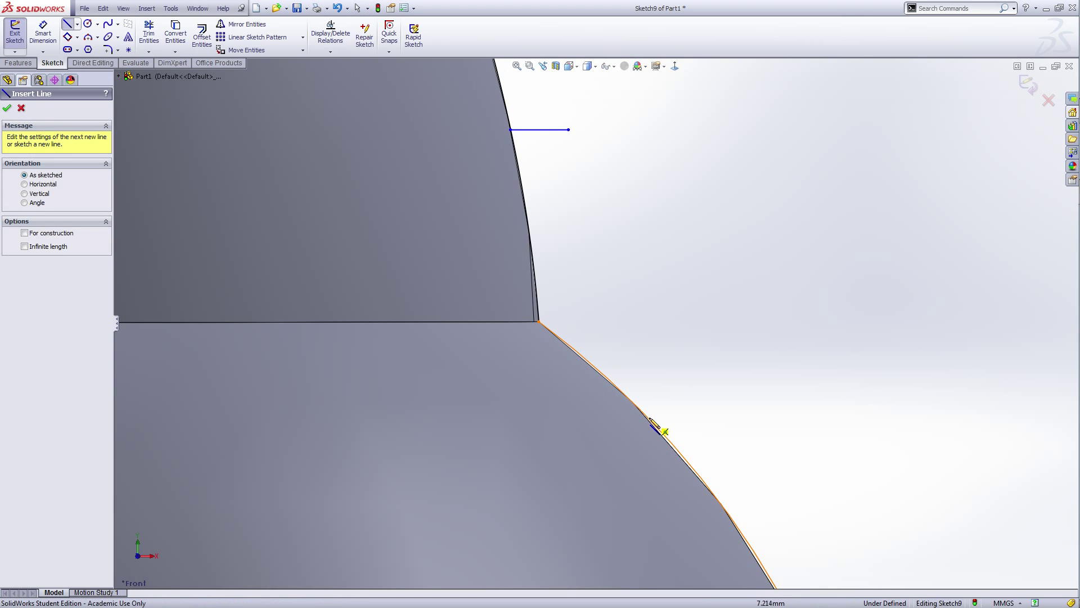
left_click(615, 381)
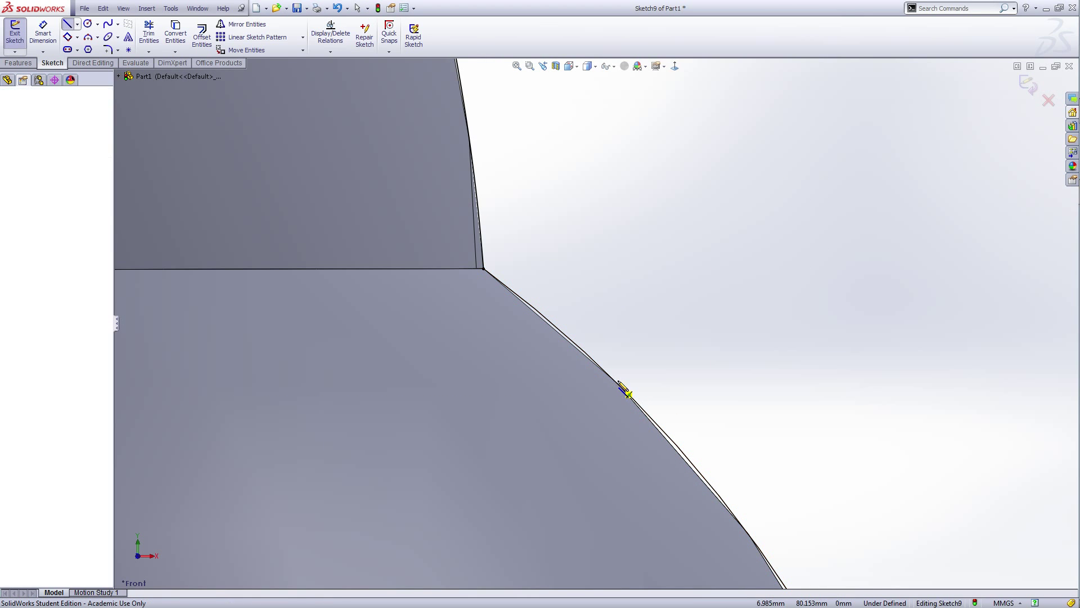
scroll(705, 386, "up", 2)
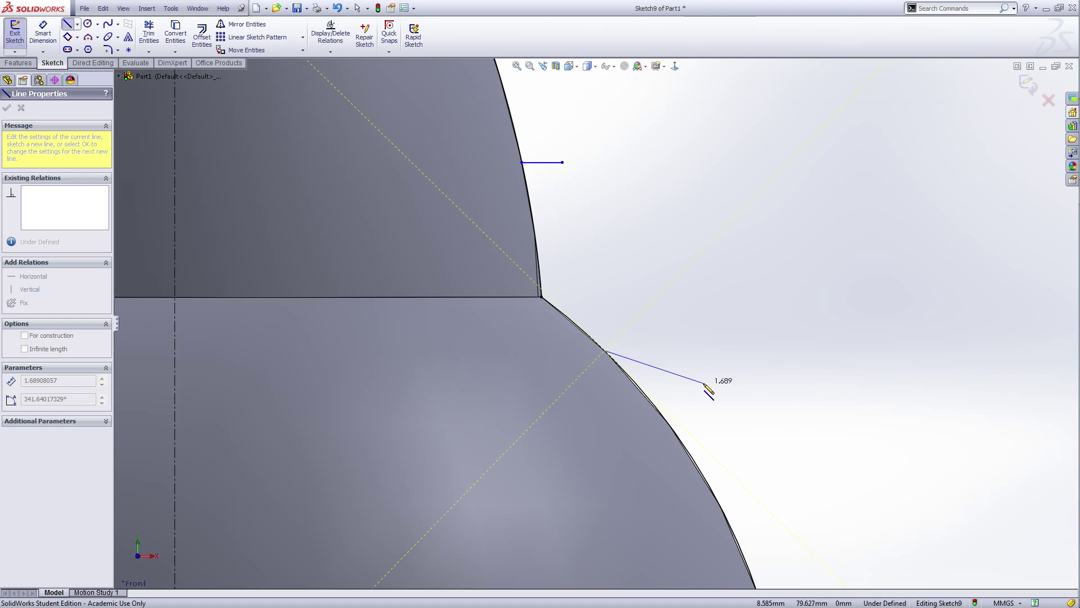
left_click(652, 346)
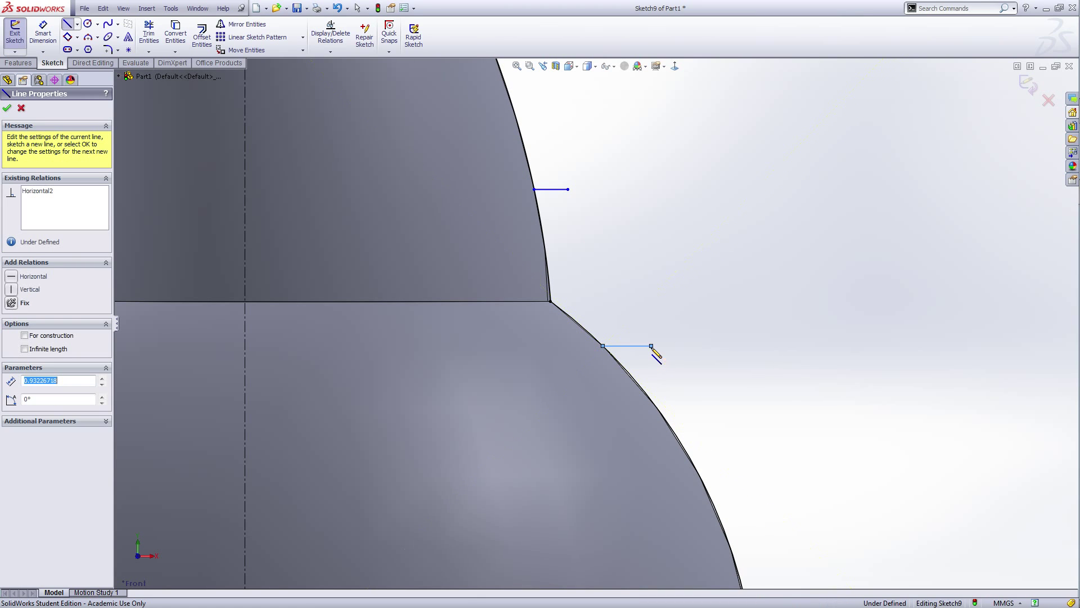
- Join the outer ends of the two horizontal lines with an outward-bulging three-point arc of about 6.2 mm radius
right_click(651, 346)
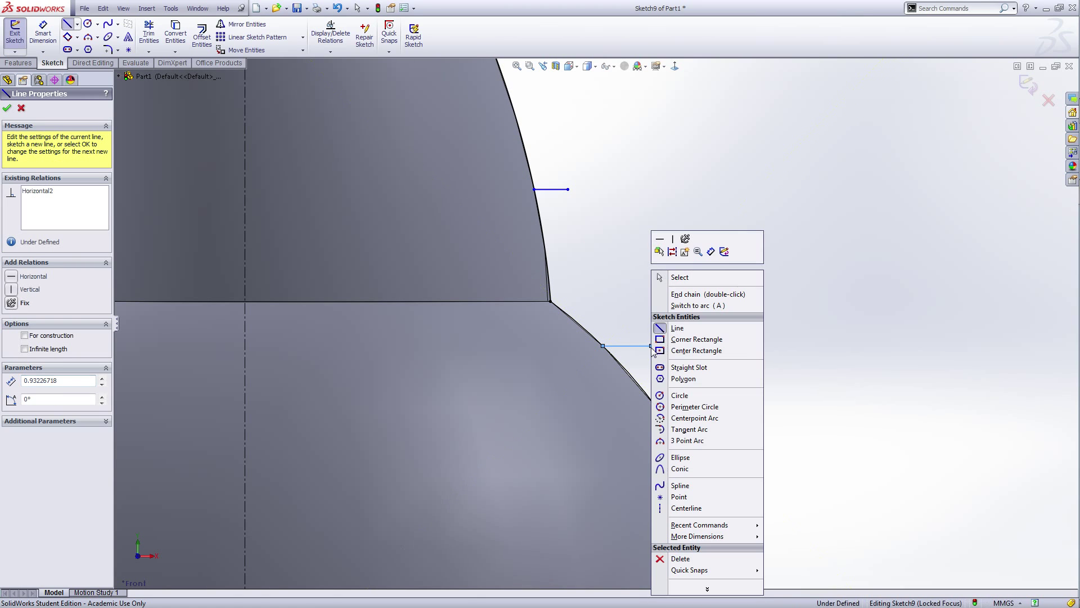
left_click(682, 440)
left_click(568, 189)
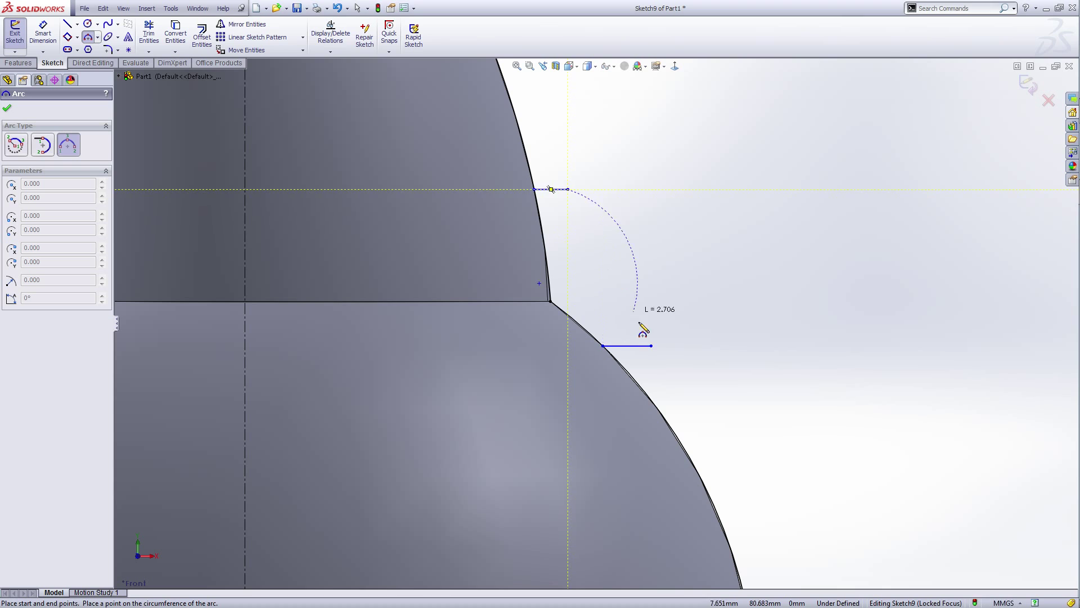
left_click(651, 345)
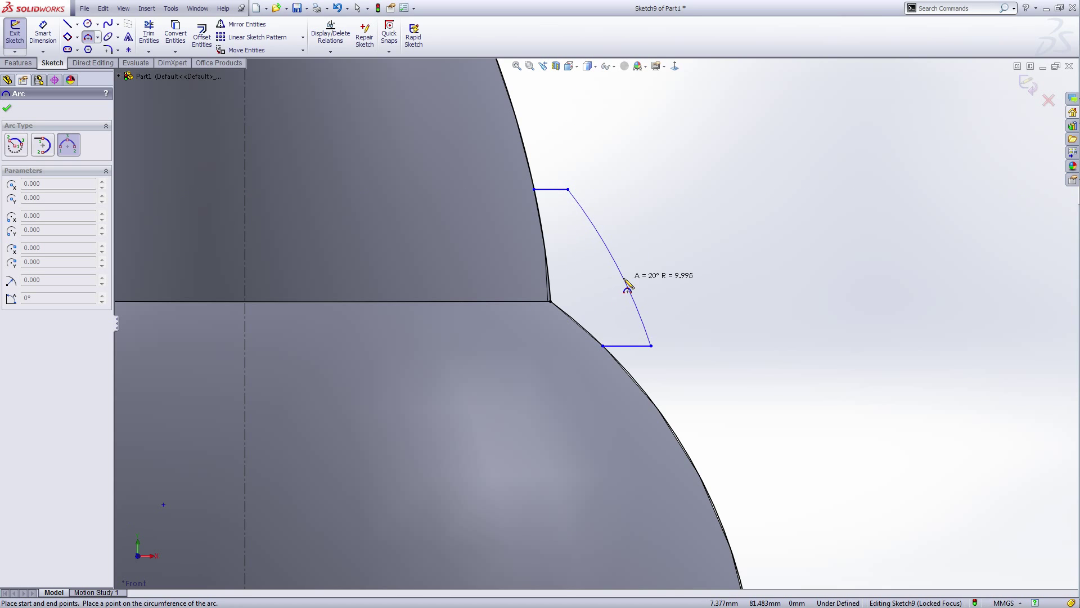
left_click(632, 283)
right_click(630, 279)
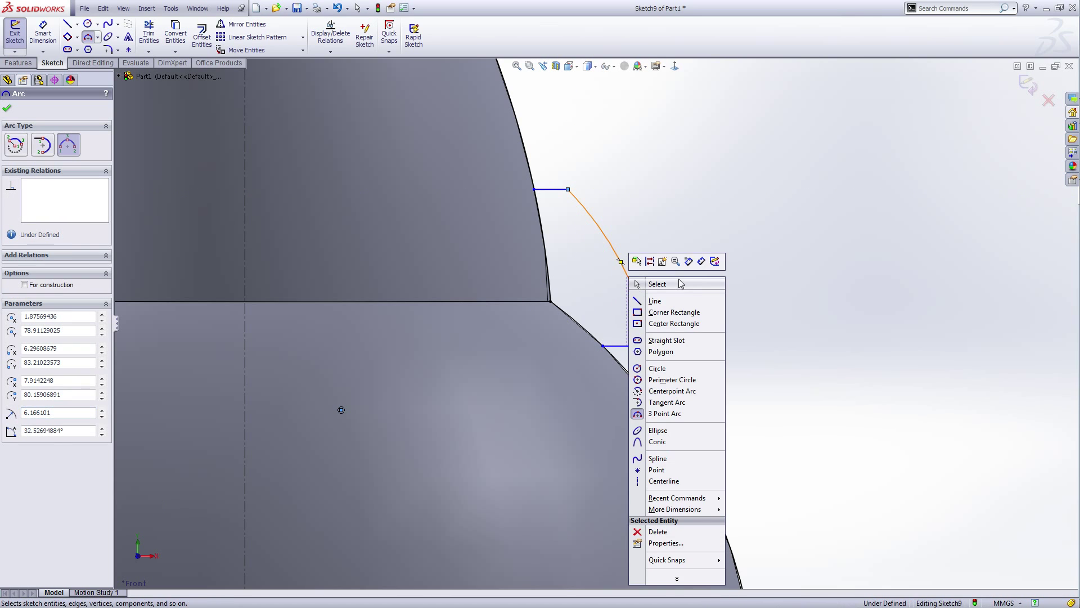
left_click(679, 284)
- Trim the converted hat and head edges outside the brim profile so only the closed contour and centerline remain
scroll(701, 283, "up", 4)
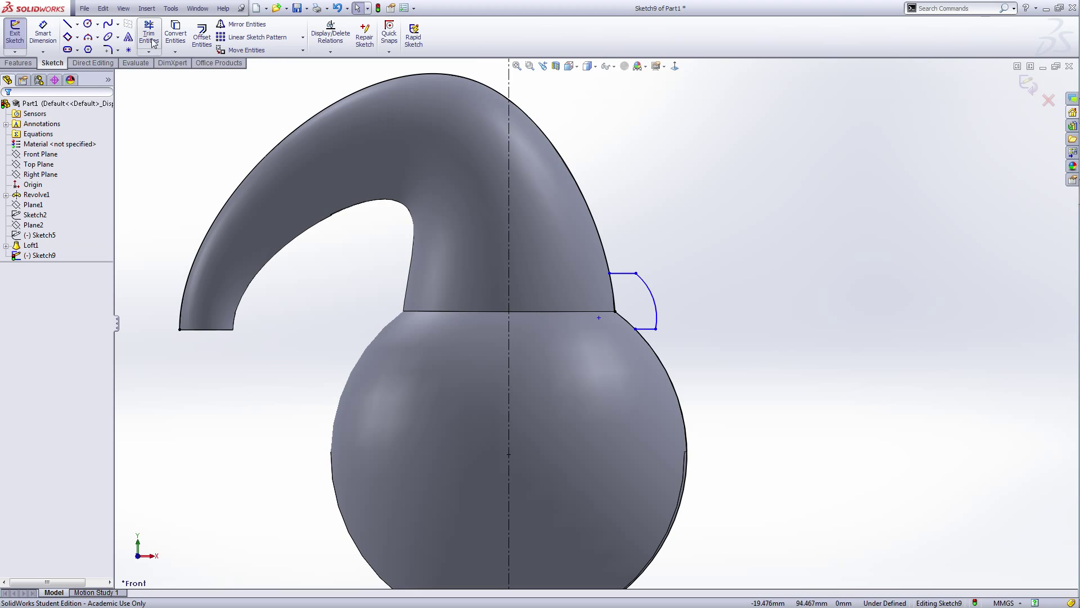
left_click(149, 37)
left_click(578, 195)
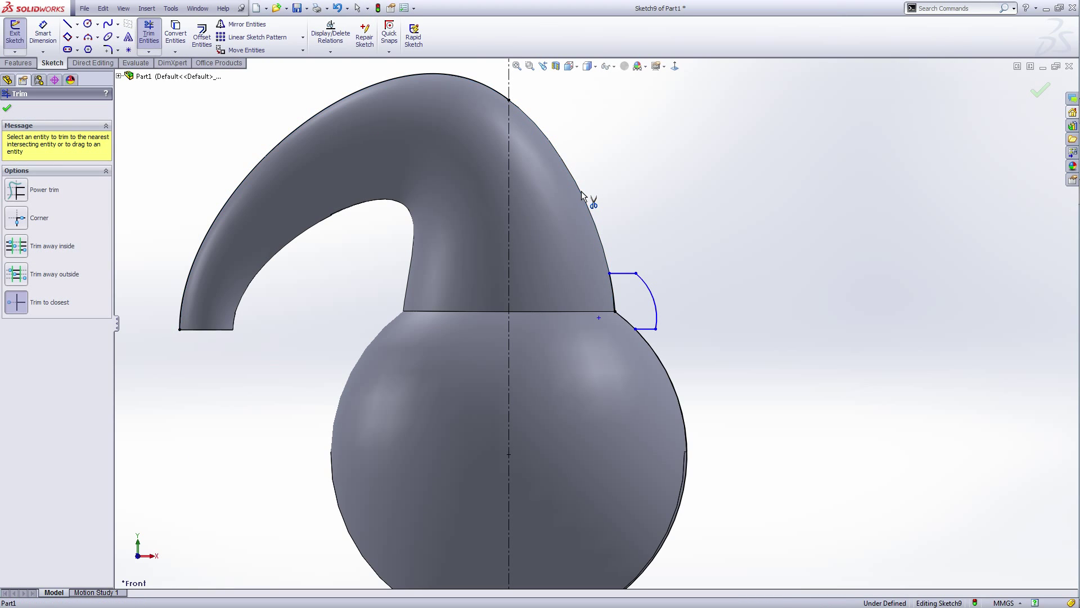
left_click(477, 83)
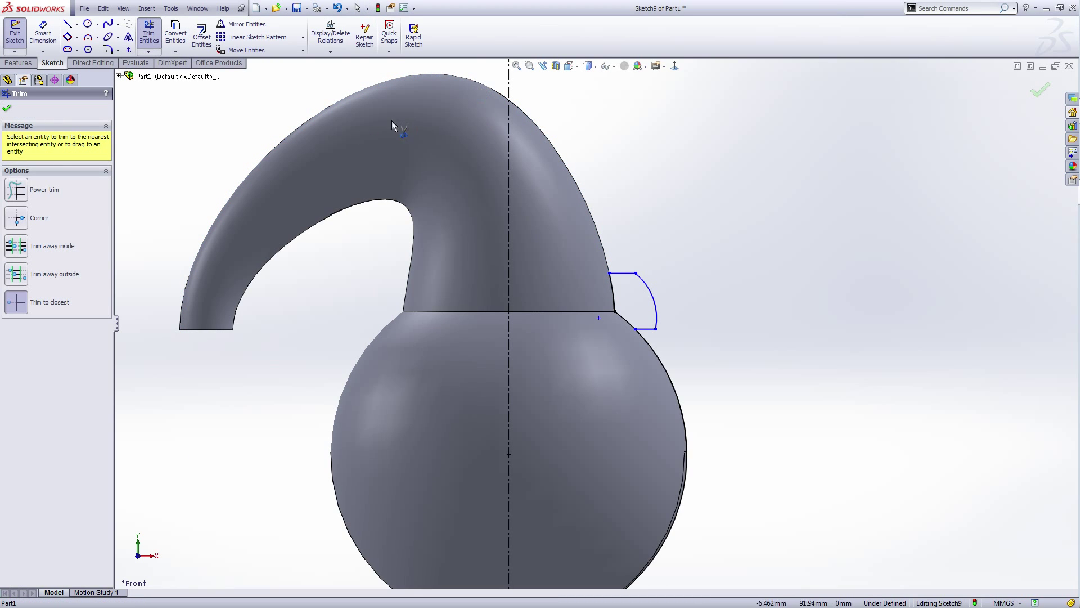
left_click(686, 460)
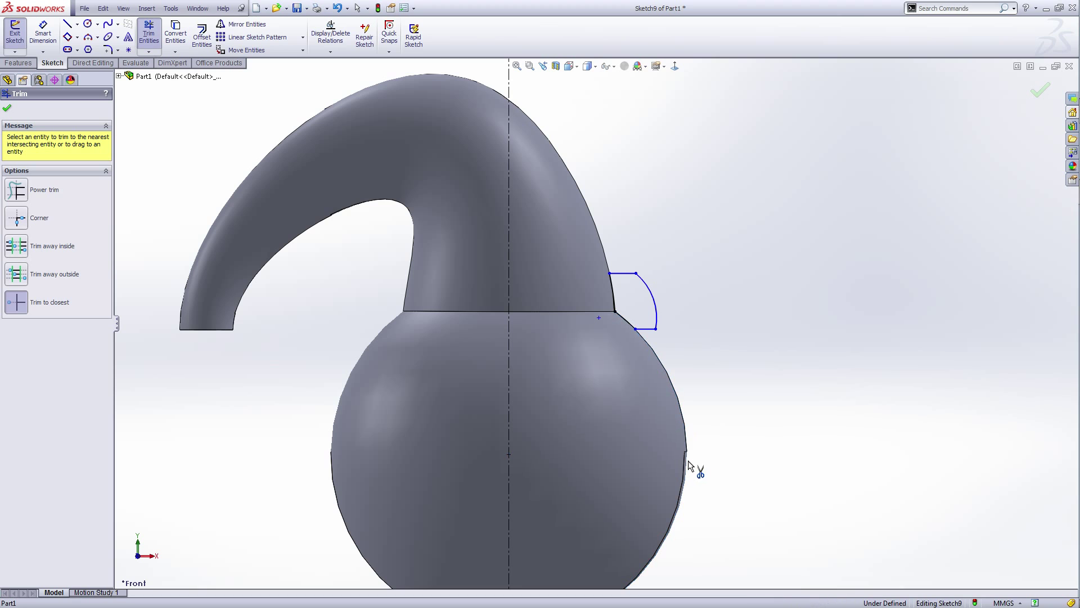
right_click(704, 458)
left_click(738, 321)
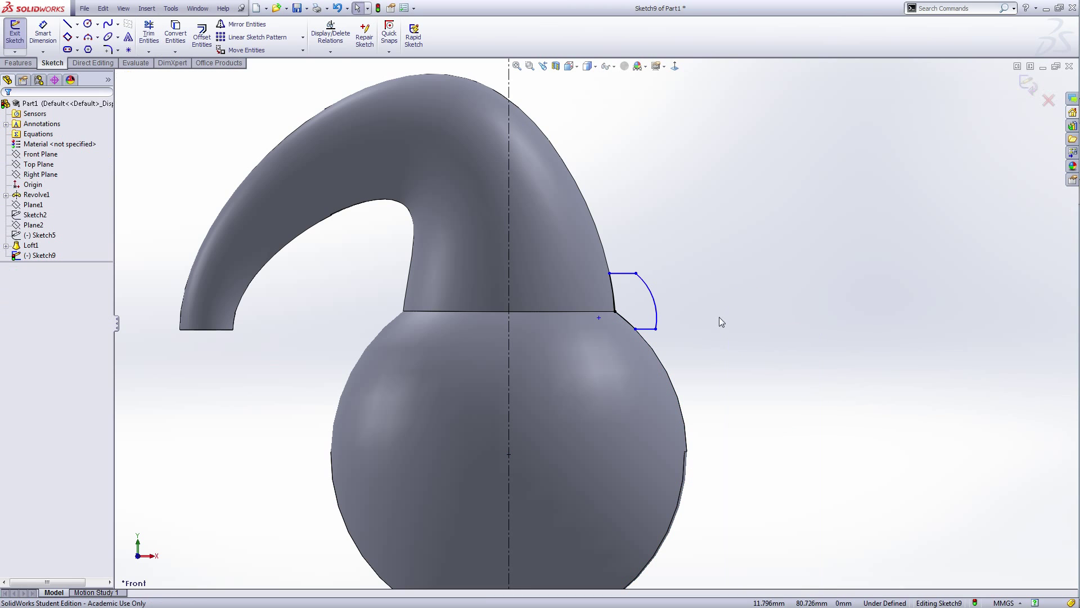
- Slim the brim profile by pulling the outer ends of its lower and upper horizontal lines inward
scroll(637, 322, "up", 3)
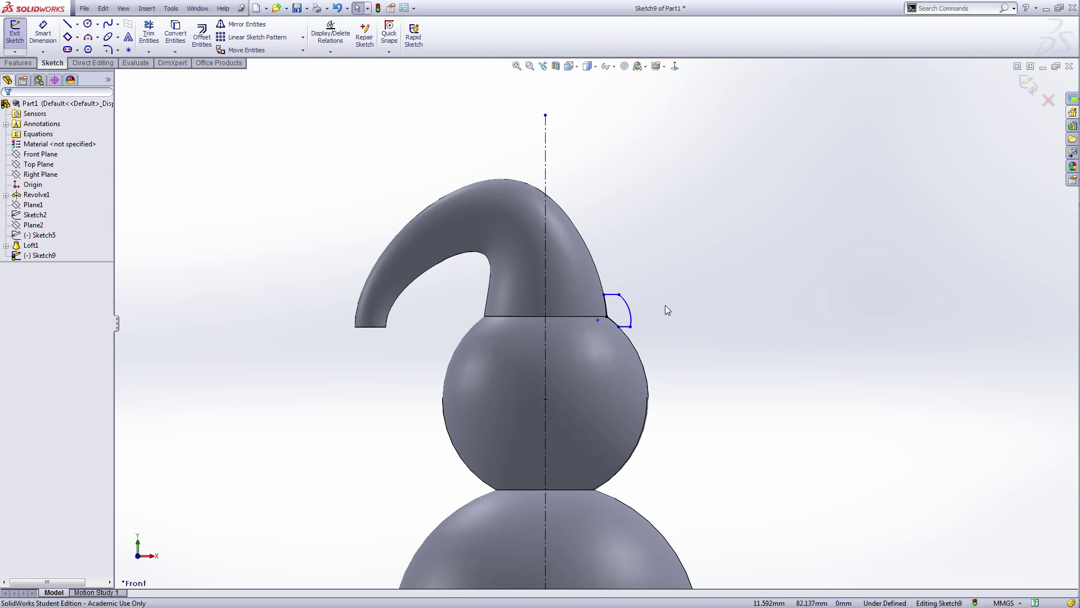
scroll(641, 325, "down", 6)
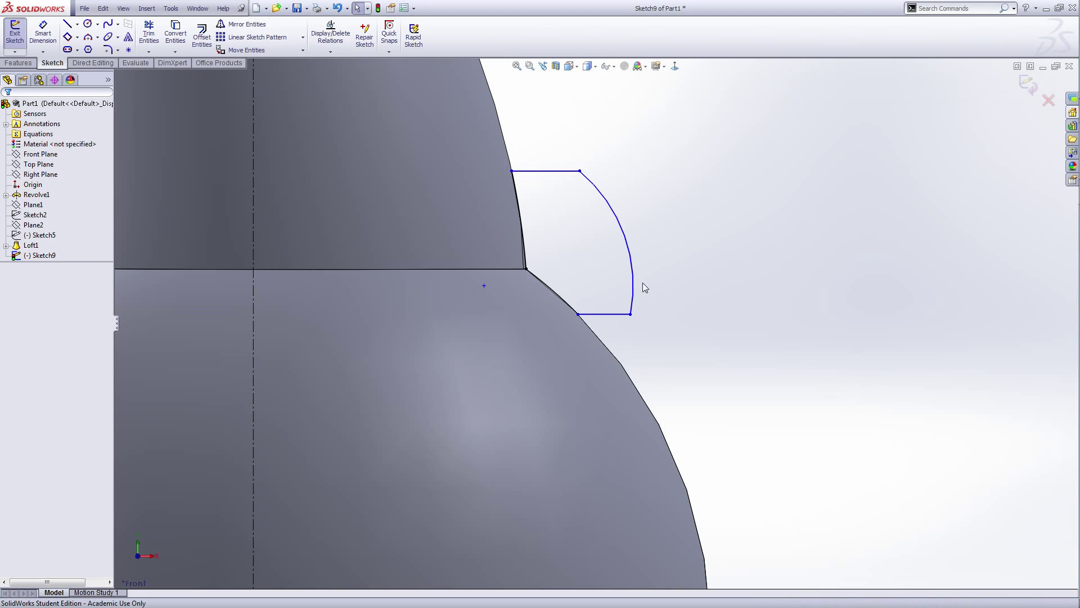
left_click_drag(630, 314, 611, 316)
scroll(695, 352, "up", 3)
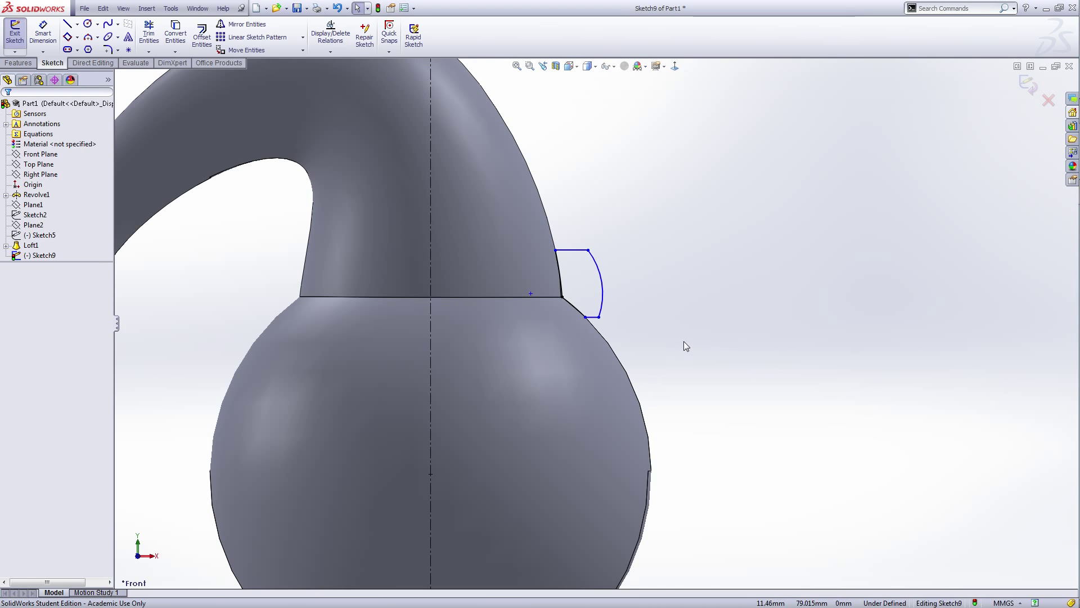
left_click(588, 249)
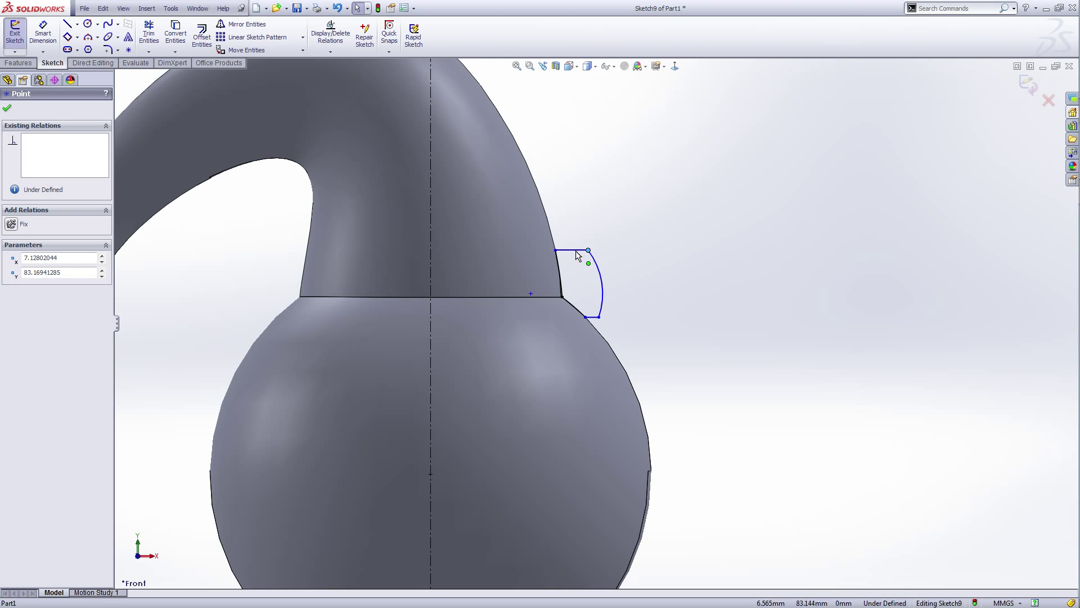
left_click_drag(576, 251, 580, 257)
left_click(710, 386)
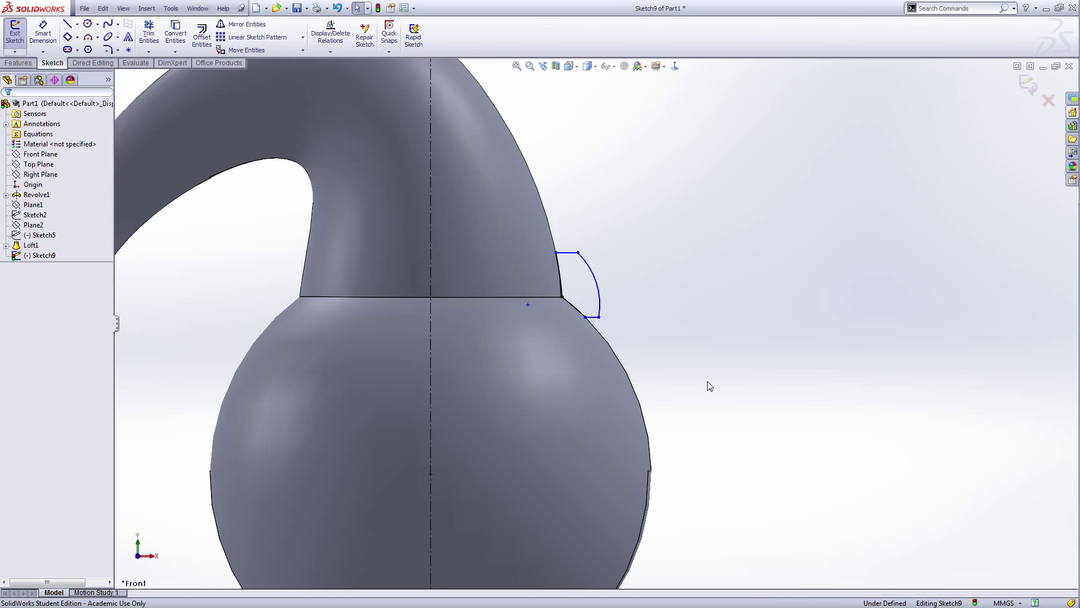
- Revolve the brim profile 360° about the vertical centerline, merged with the snowman body
key("f")
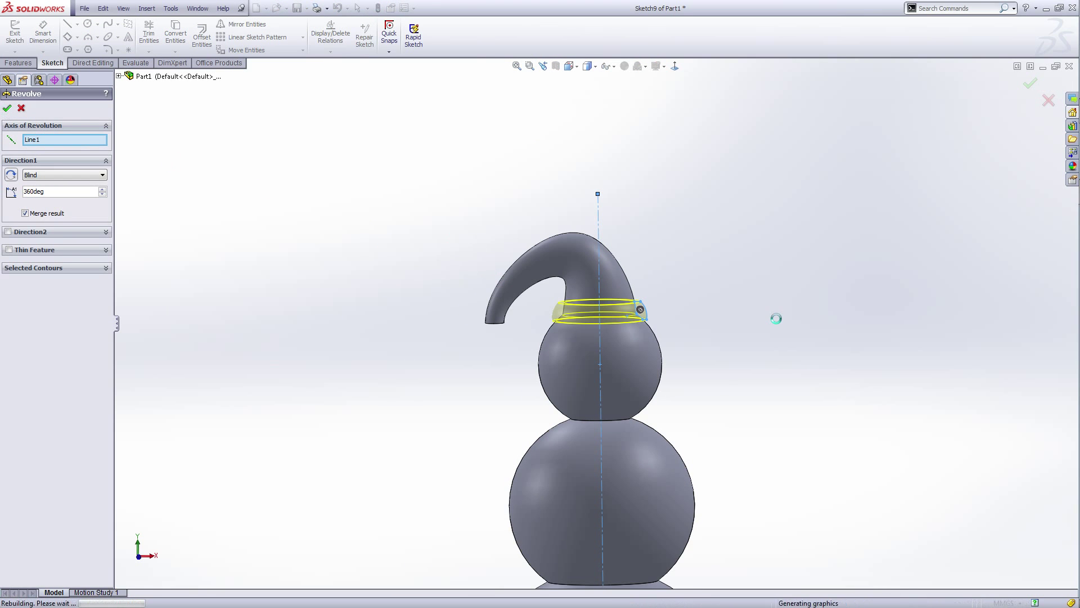
right_click(728, 375)
scroll(613, 311, "down", 5)
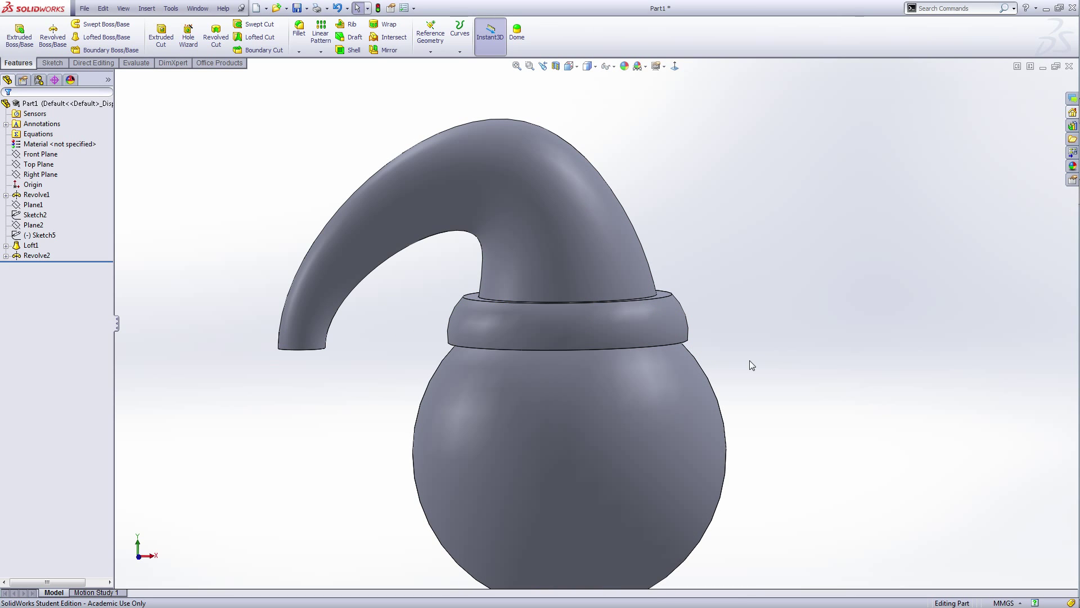
scroll(749, 360, "up", 4)
mouse_move(721, 363)
middle_mouse_down()
mouse_move(724, 394)
mouse_move(714, 332)
mouse_move(715, 352)
middle_mouse_up()
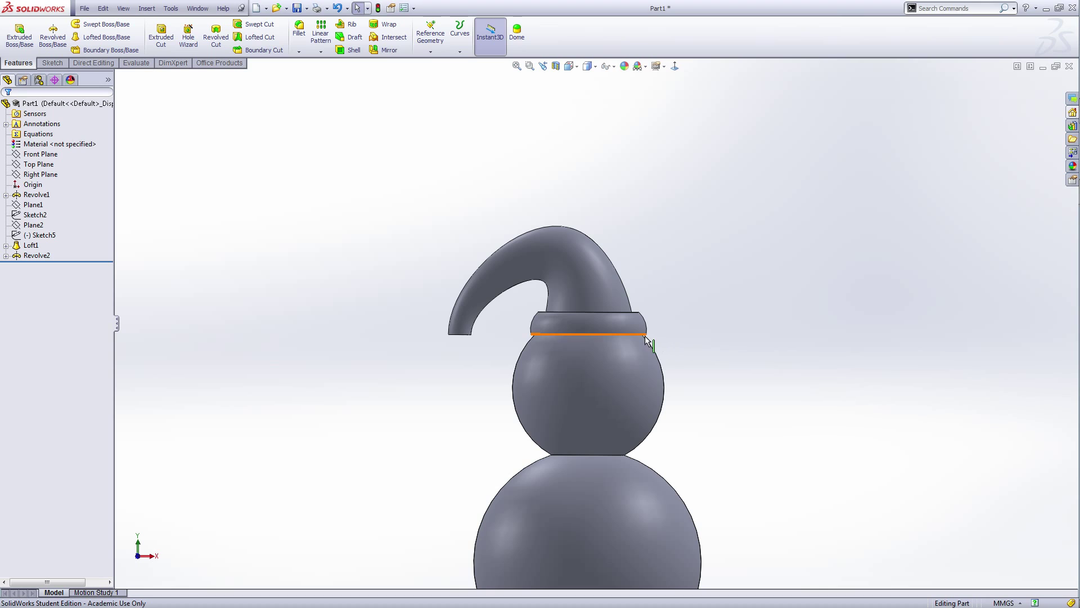
- Reopen the brim revolve's sketch (Sketch9) and shorten the lower horizontal line by moving the arc's lower end toward the head
left_click(6, 255)
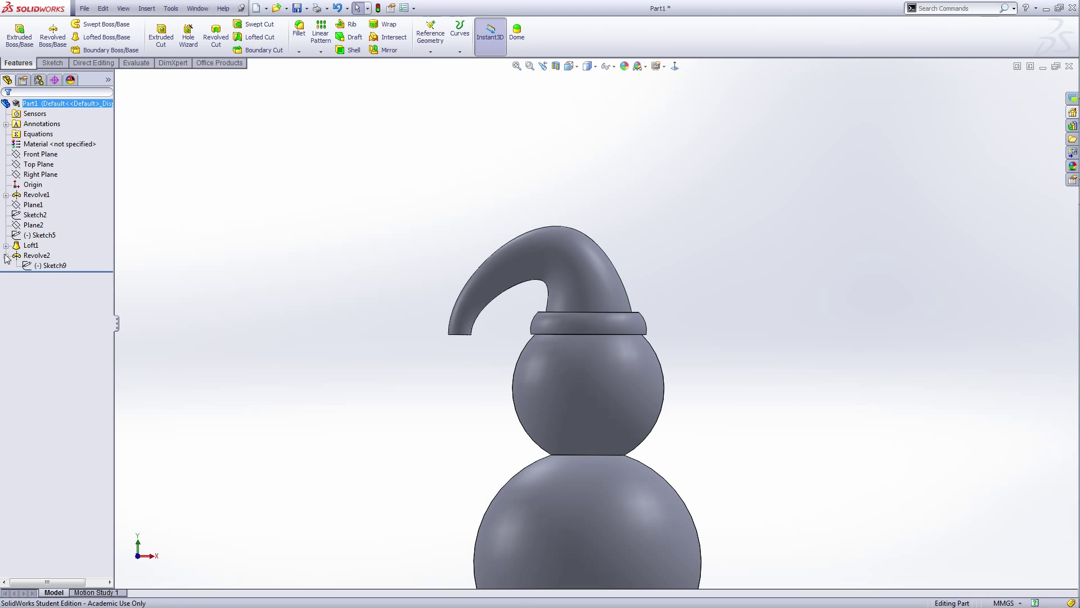
left_click(50, 266)
left_click(57, 237)
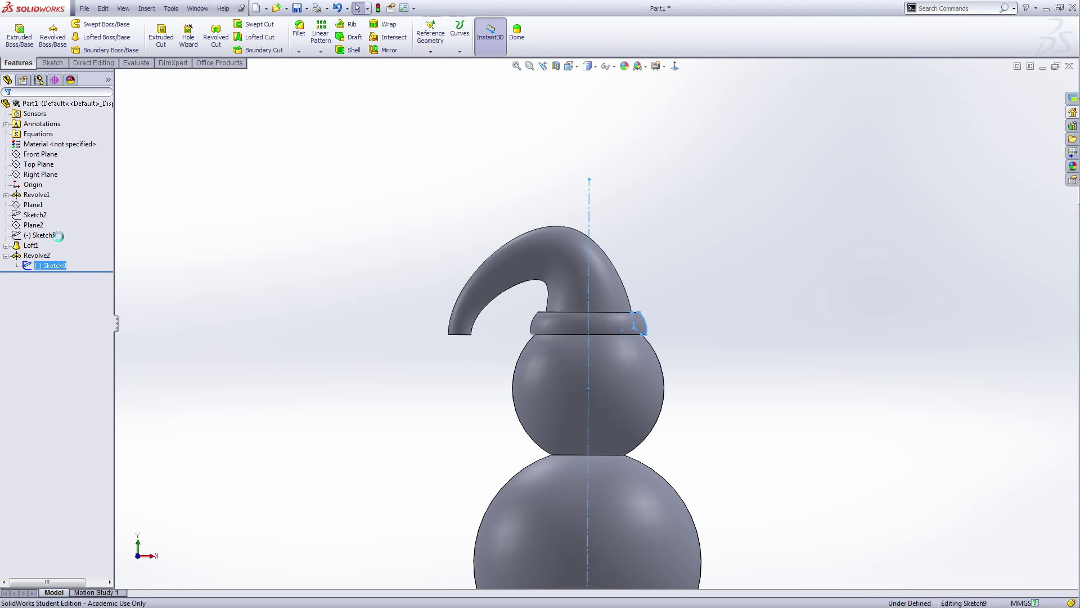
scroll(637, 328, "down", 7)
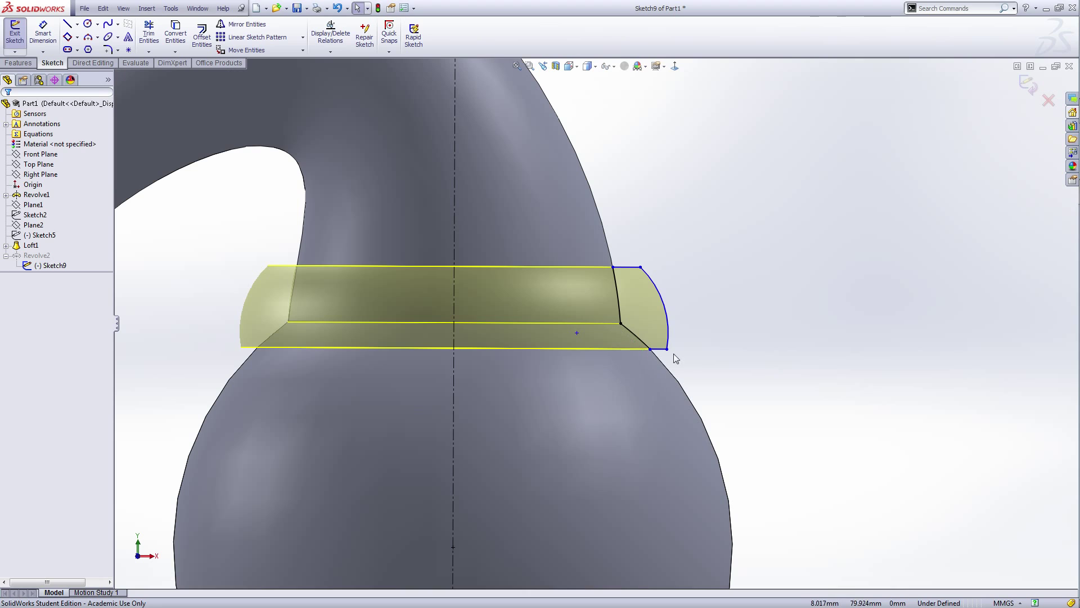
left_click_drag(668, 350, 656, 349)
left_click(776, 380)
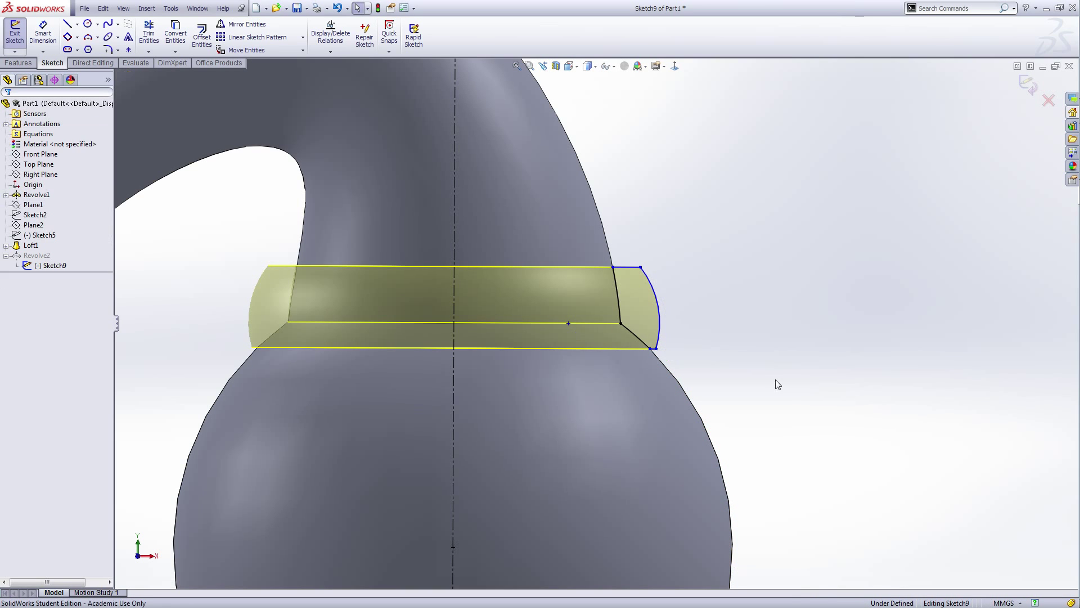
- Try to move the lower end of the brim arc inward onto the snowman's head edge
left_click_drag(642, 267, 644, 271)
left_click(726, 365)
scroll(660, 356, "down", 6)
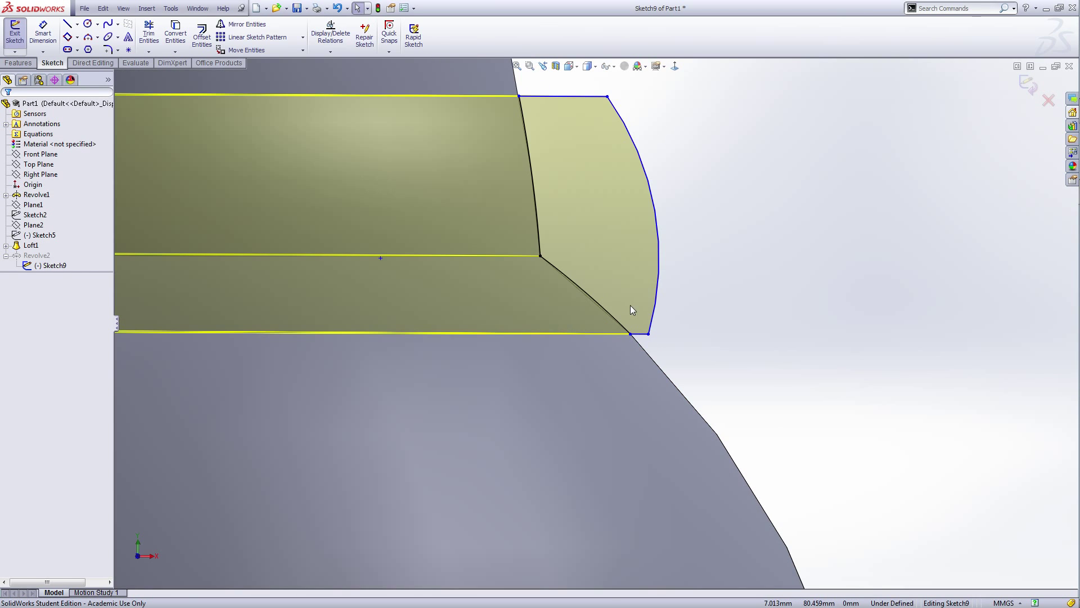
scroll(631, 306, "down", 4)
left_click_drag(660, 366, 633, 363)
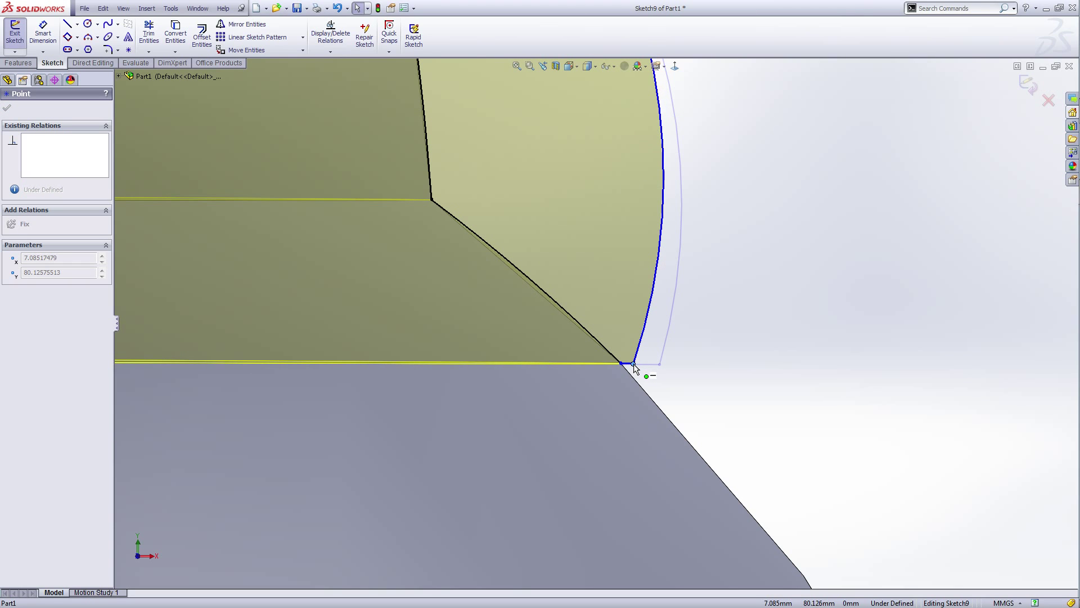
left_click_drag(634, 363, 622, 364)
left_click(619, 311)
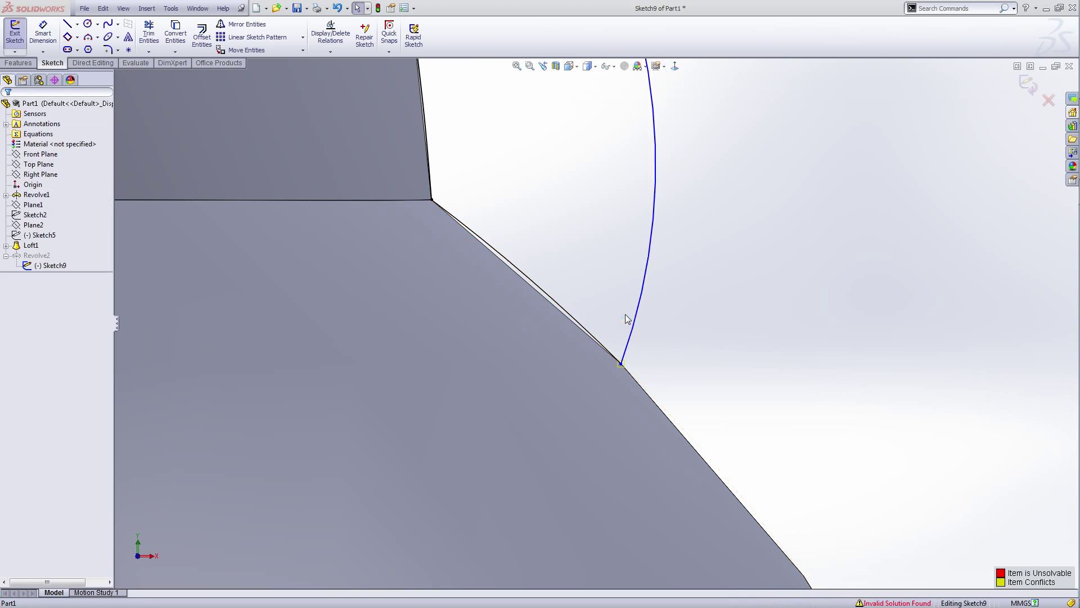
scroll(697, 363, "up", 4)
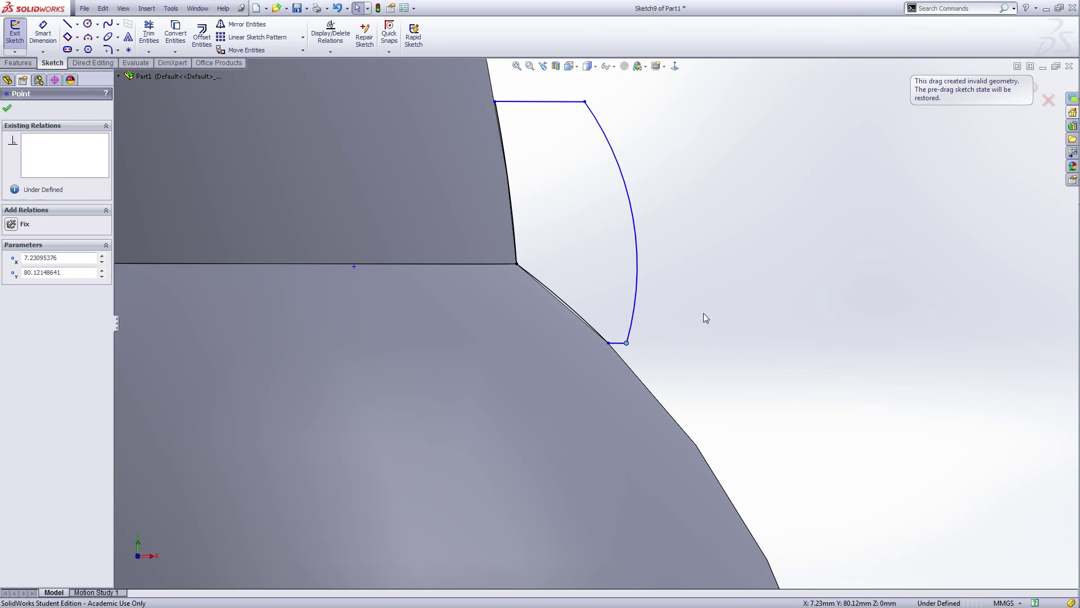
left_click(692, 320)
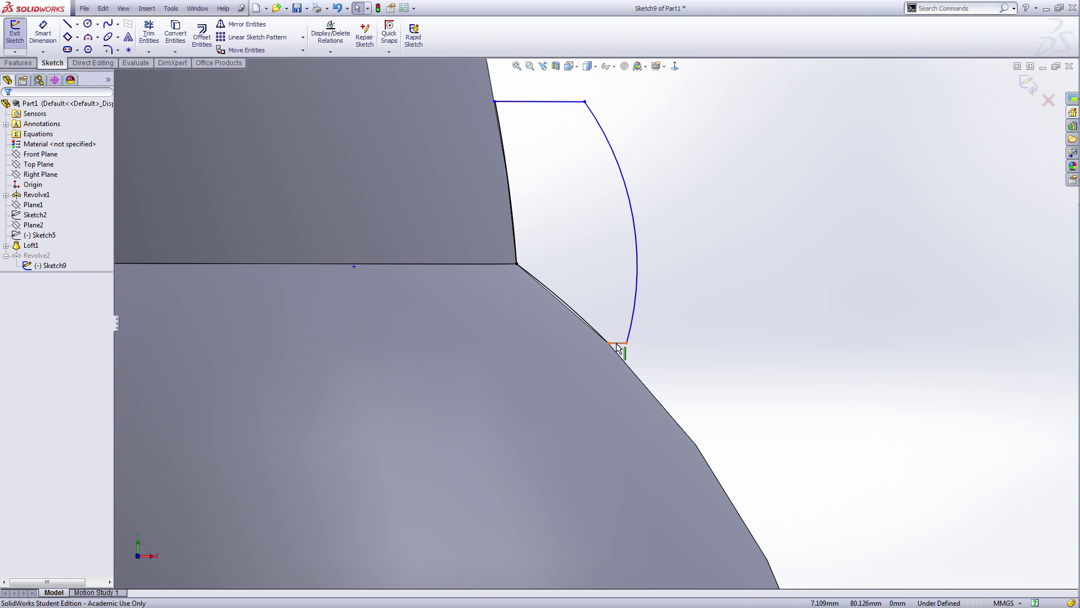
scroll(676, 335, "up", 2)
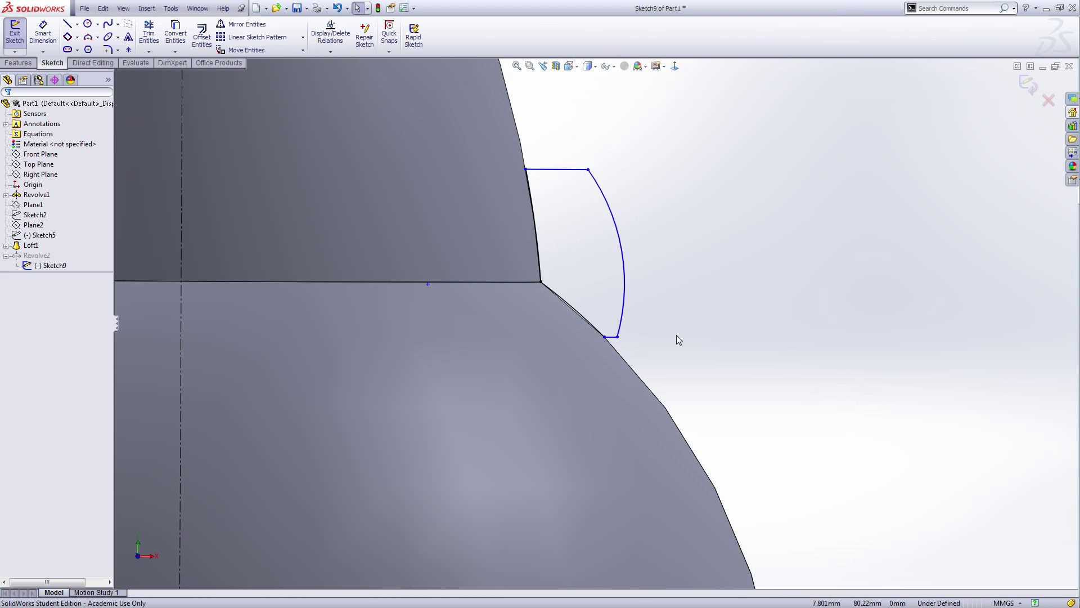
- Shorten the brim profile's lower horizontal line by moving the arc's lower end close to the head, and rebuild the brim
scroll(676, 335, "down", 3)
scroll(607, 338, "down", 2)
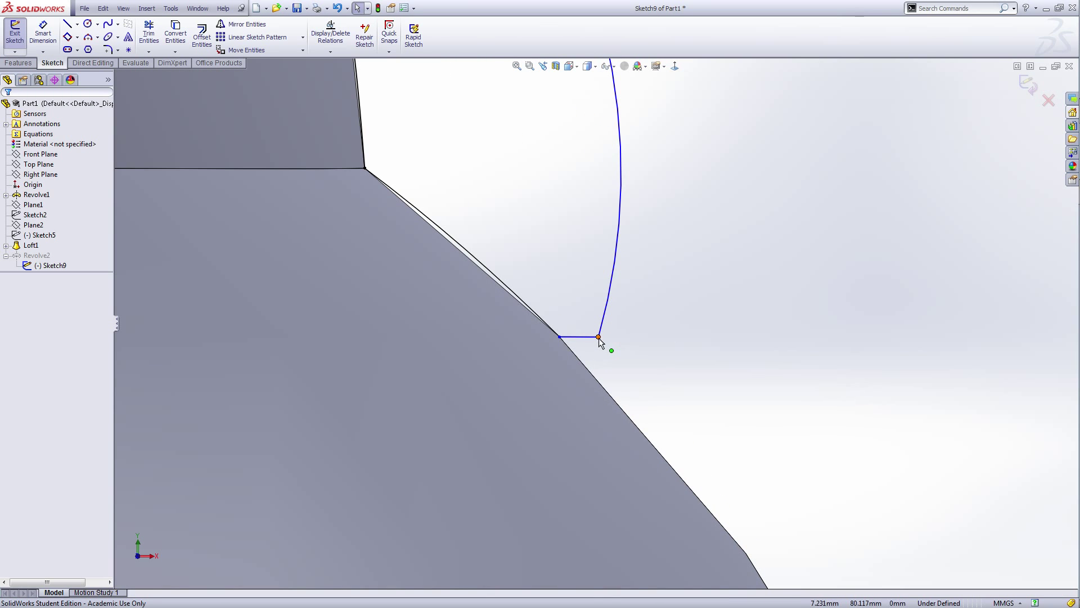
left_click(598, 337)
left_click_drag(599, 336, 567, 336)
left_click(699, 374)
scroll(508, 276, "up", 5)
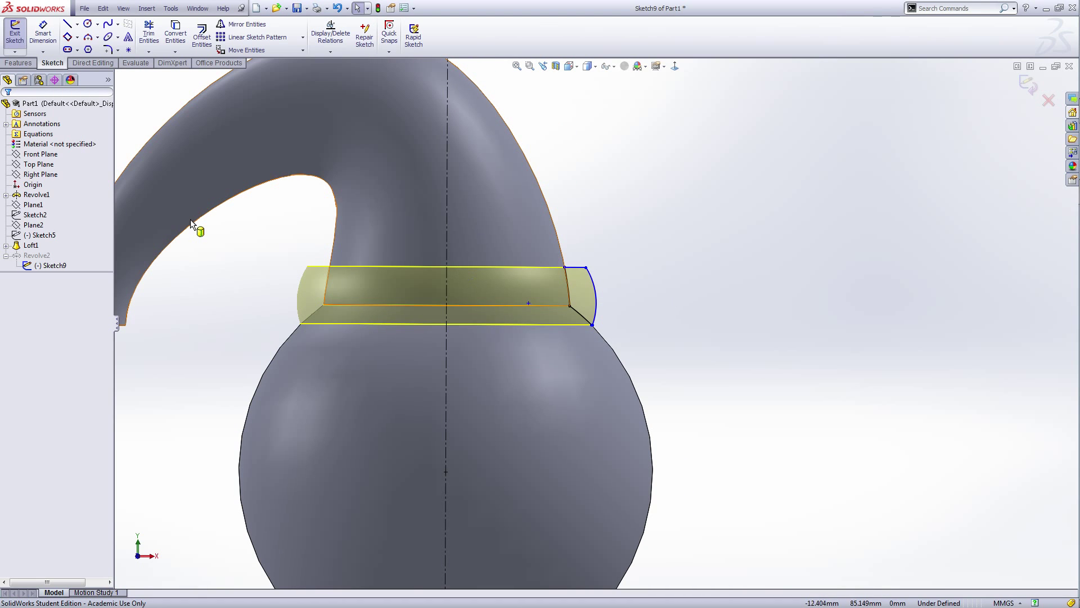
left_click(15, 33)
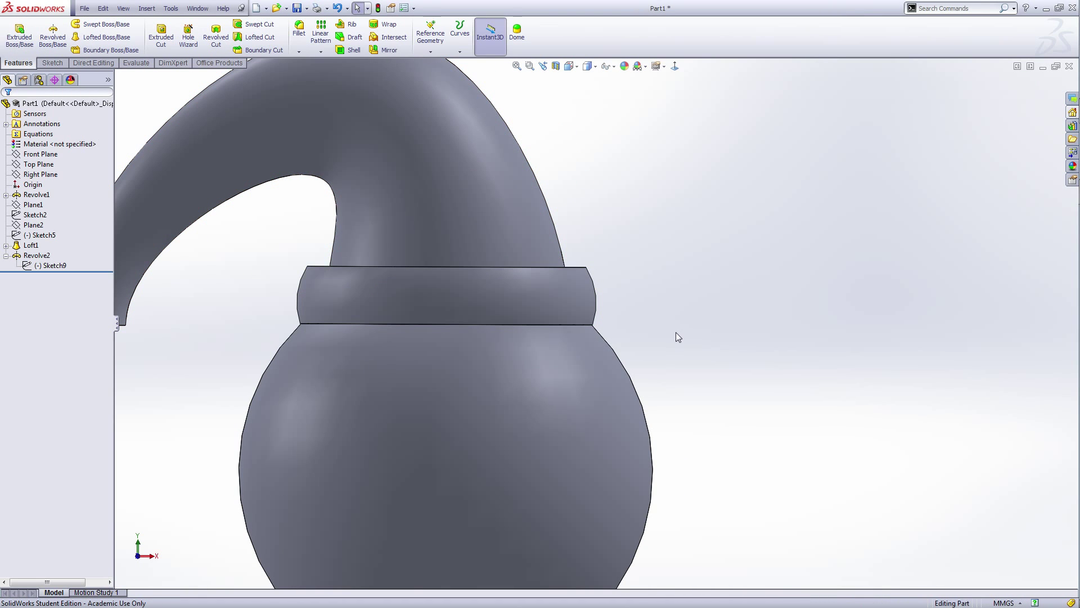
- Reopen Sketch9, raise the brim profile's upper horizontal line along the hat edge to about Y 83.23 mm, and rebuild the brim
scroll(649, 324, "up", 4)
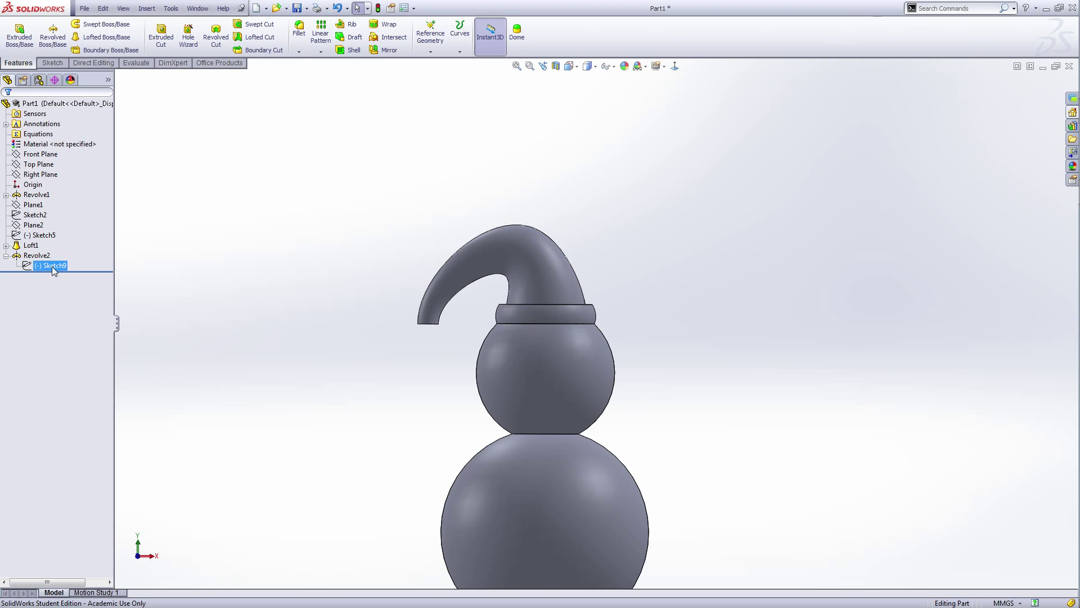
left_click(62, 235)
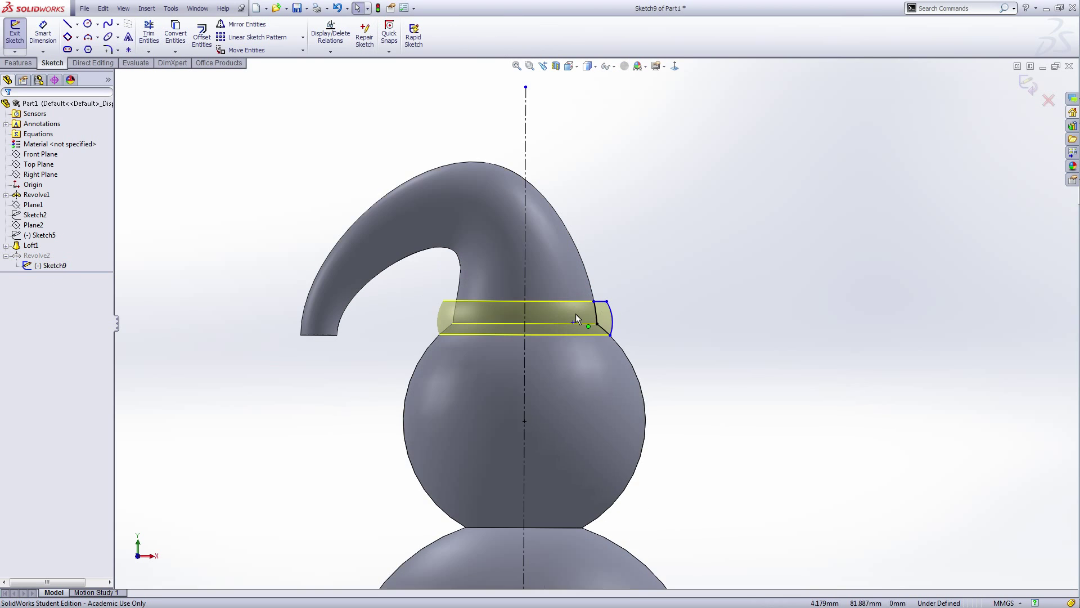
scroll(576, 314, "down", 4)
left_click(611, 286)
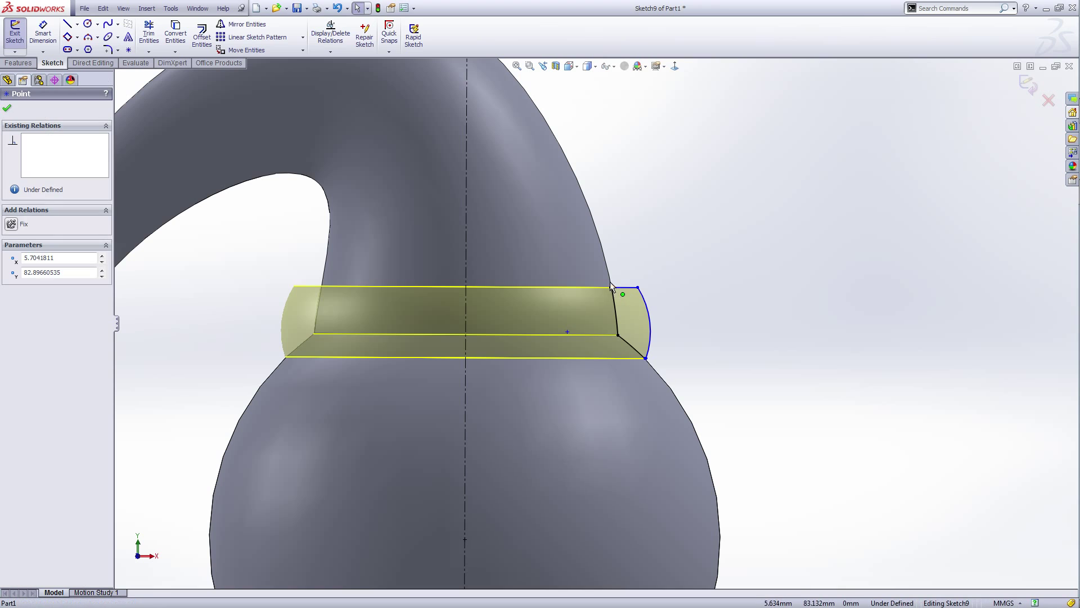
left_click_drag(610, 278, 609, 279)
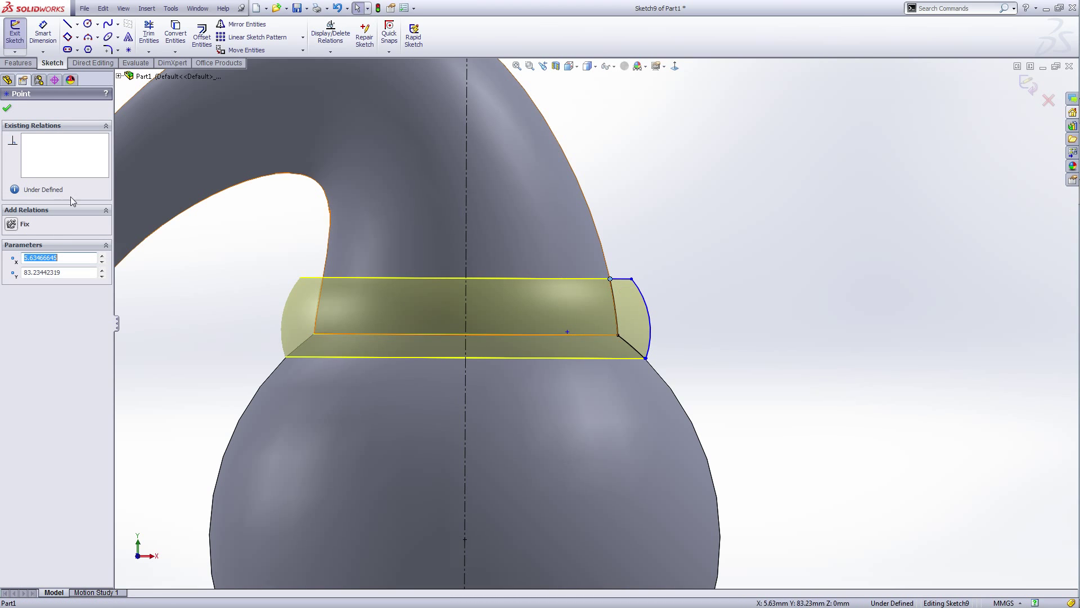
left_click(15, 37)
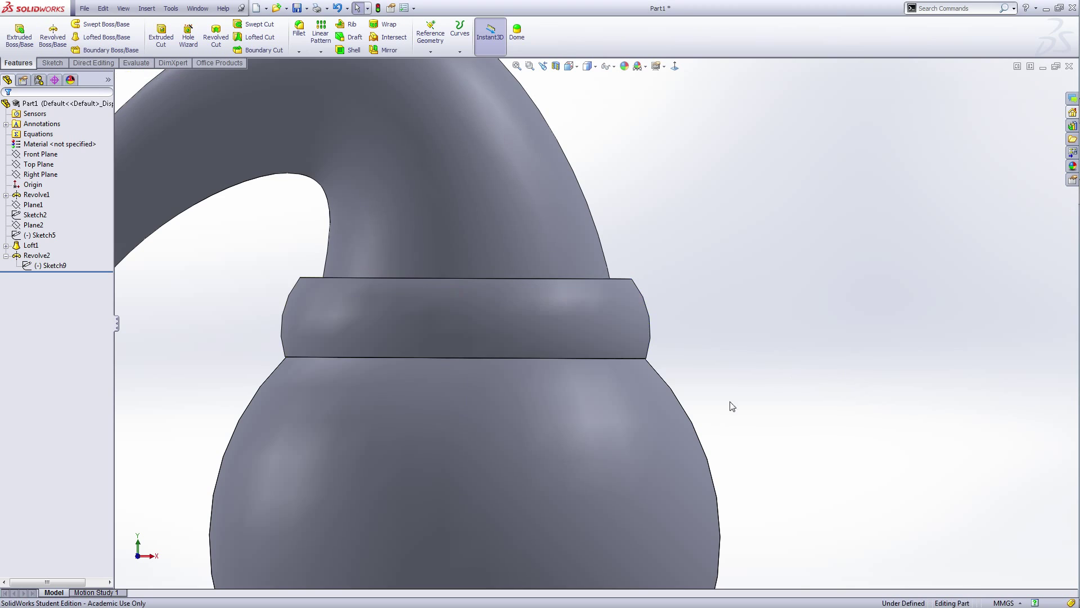
- Reopen Sketch9, raise the brim profile's upper line farther up the hat edge for a taller, rounder brim, and rebuild it
scroll(726, 408, "up", 5)
scroll(723, 414, "up", 4)
scroll(562, 332, "down", 3)
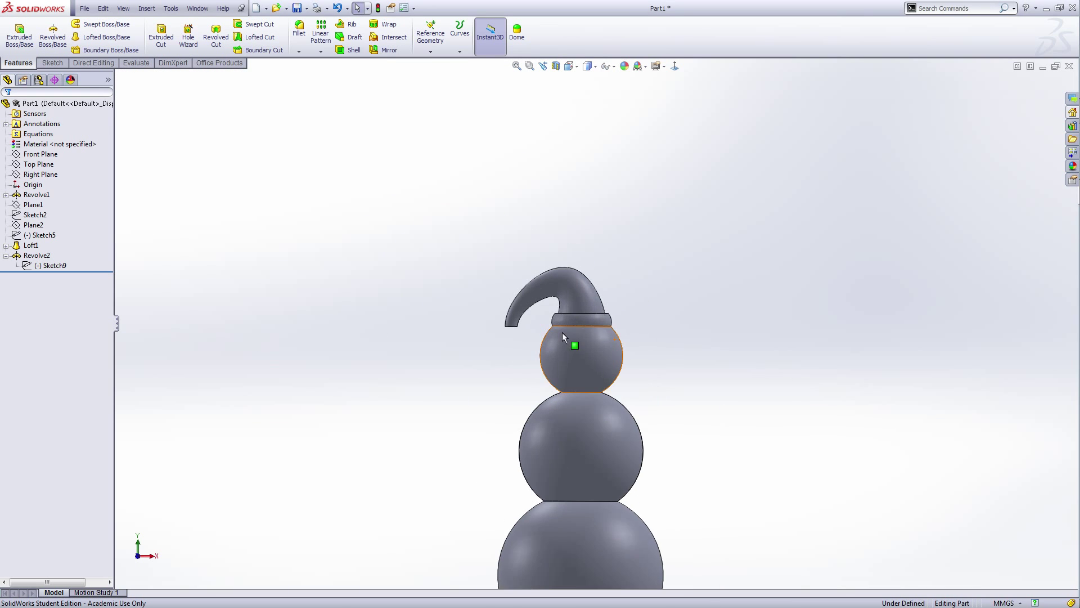
scroll(564, 327, "down", 3)
left_click(51, 265)
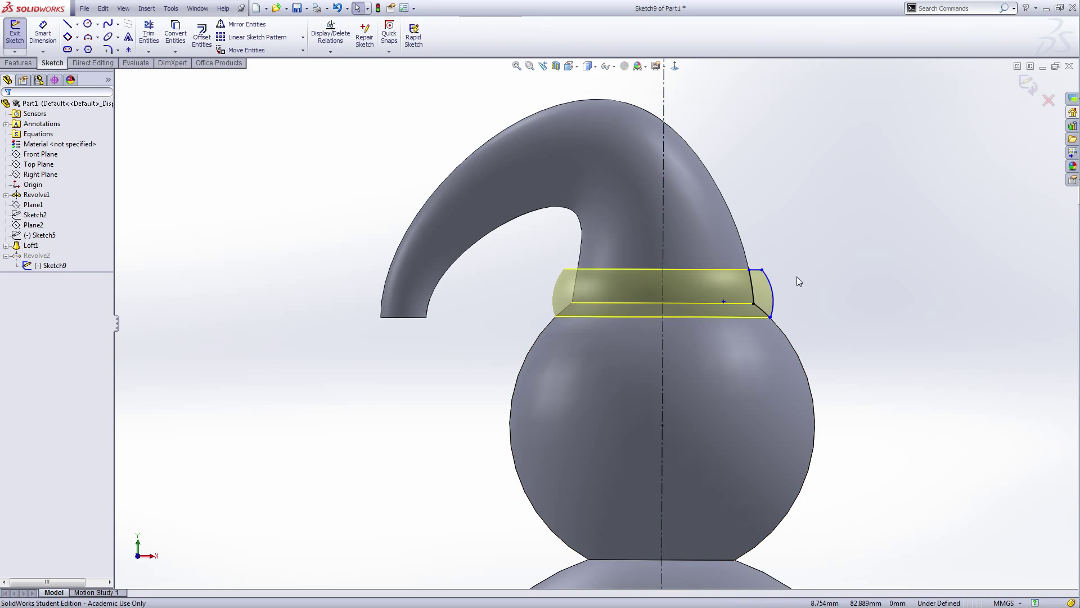
left_click(748, 266)
left_click_drag(745, 260, 747, 261)
left_click(857, 349)
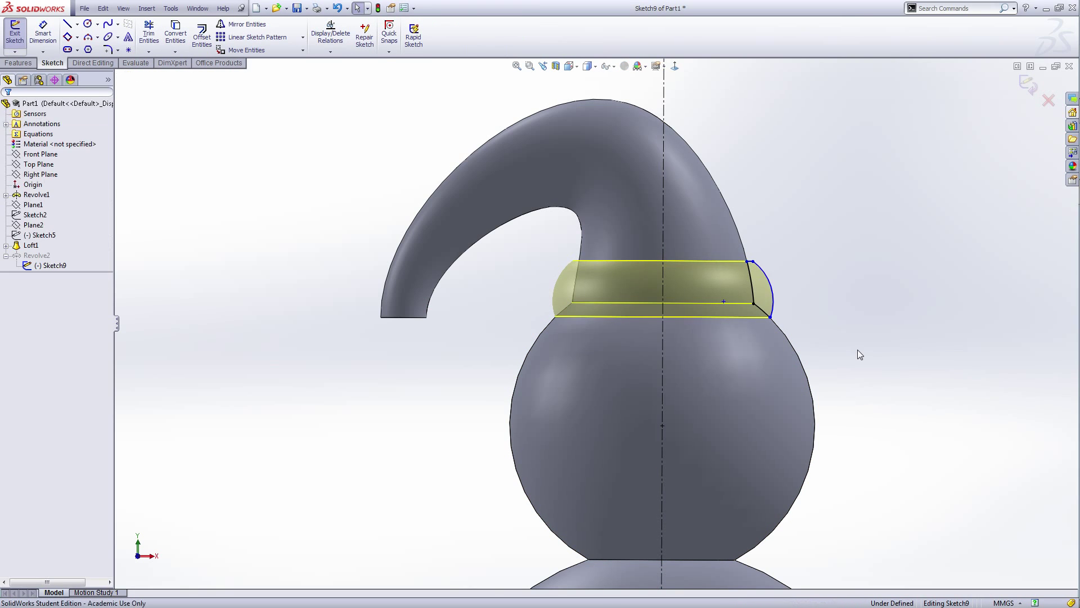
left_click(17, 43)
key("shift+z")
key("shift+z")
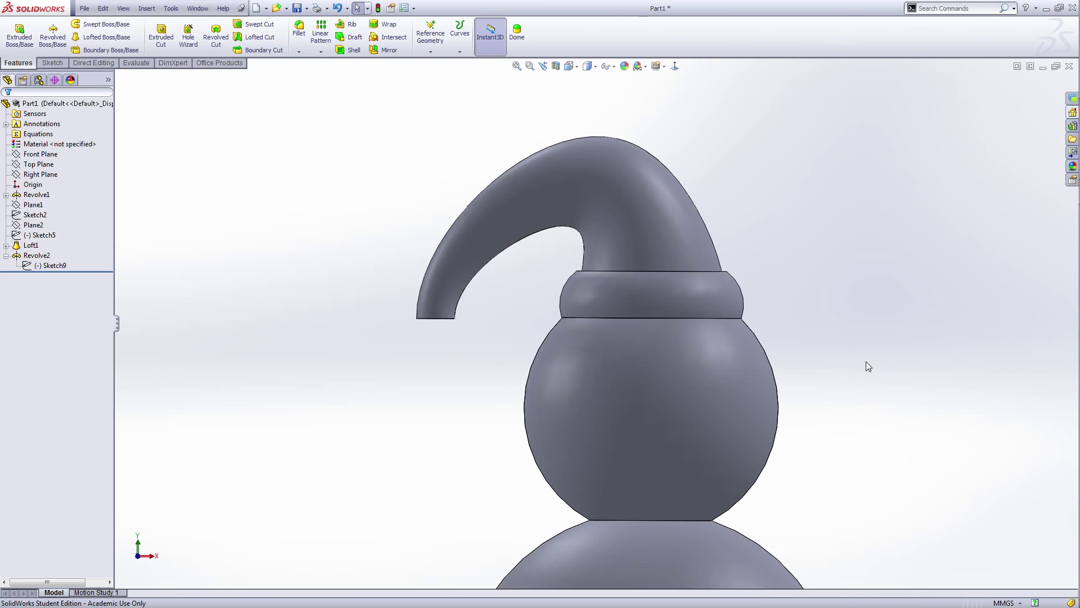
- Add a 5 mm dome to the flat end face at the hat's tip as a round bobble
scroll(703, 378, "up", 2)
scroll(580, 322, "down", 2)
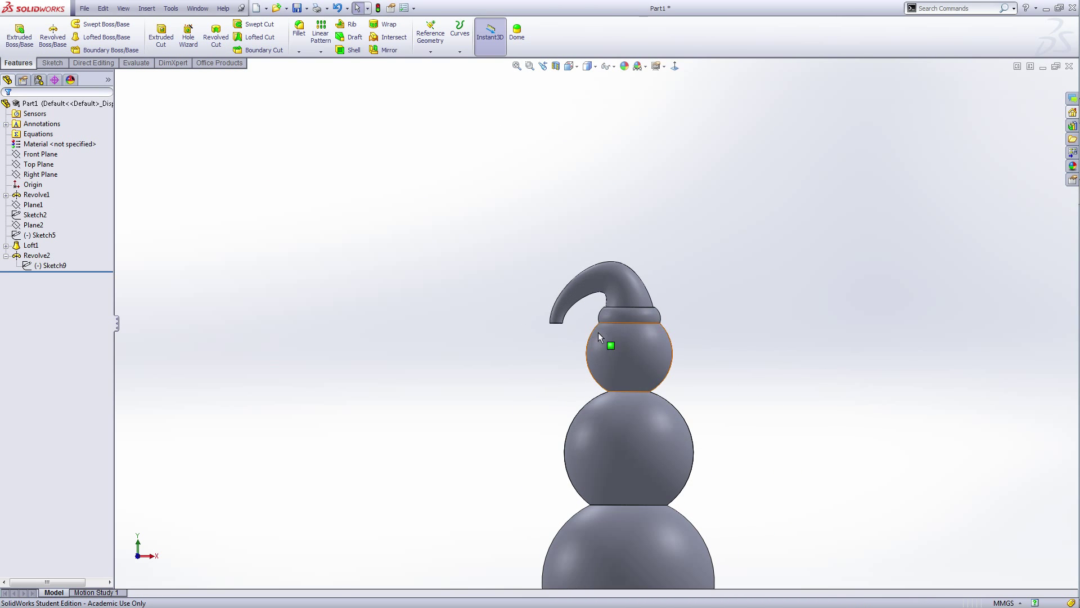
scroll(619, 324, "down", 3)
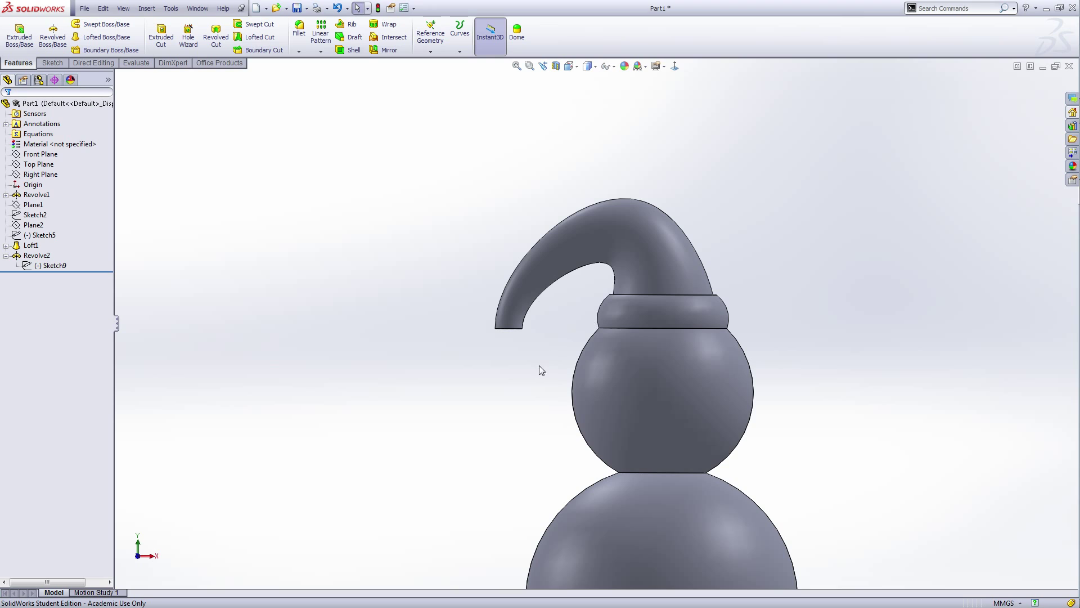
mouse_move(540, 366)
middle_mouse_down()
mouse_move(535, 342)
mouse_move(549, 371)
mouse_move(553, 353)
middle_mouse_up()
scroll(525, 353, "down", 2)
scroll(525, 353, "up", 4)
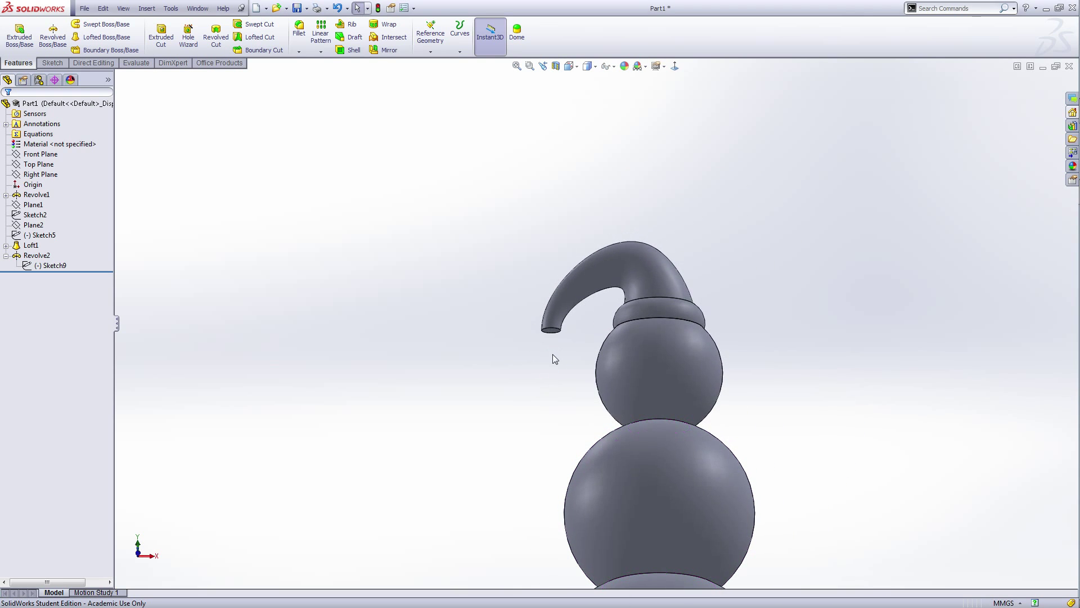
scroll(557, 353, "down", 5)
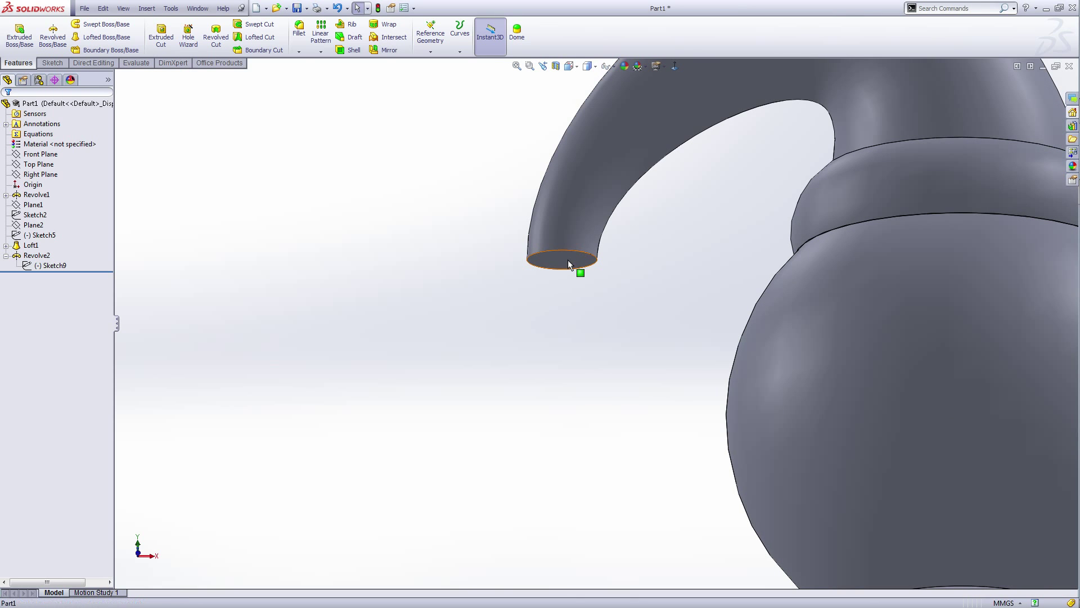
left_click(569, 258)
left_click(527, 33)
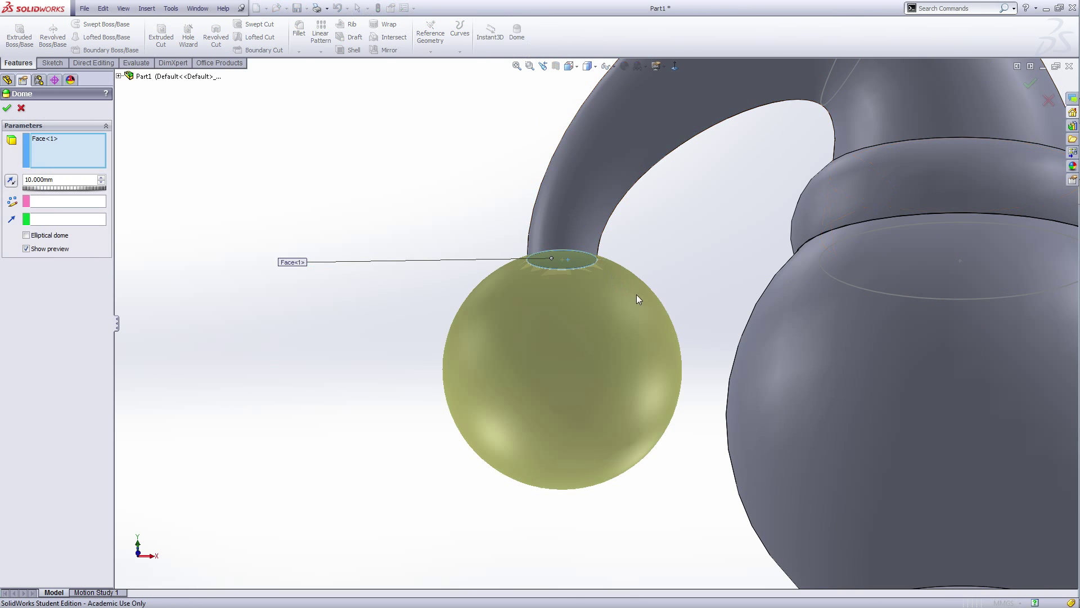
scroll(637, 295, "up", 6)
middle_click_drag(535, 379, 529, 445)
left_click_drag(62, 179, 2, 179)
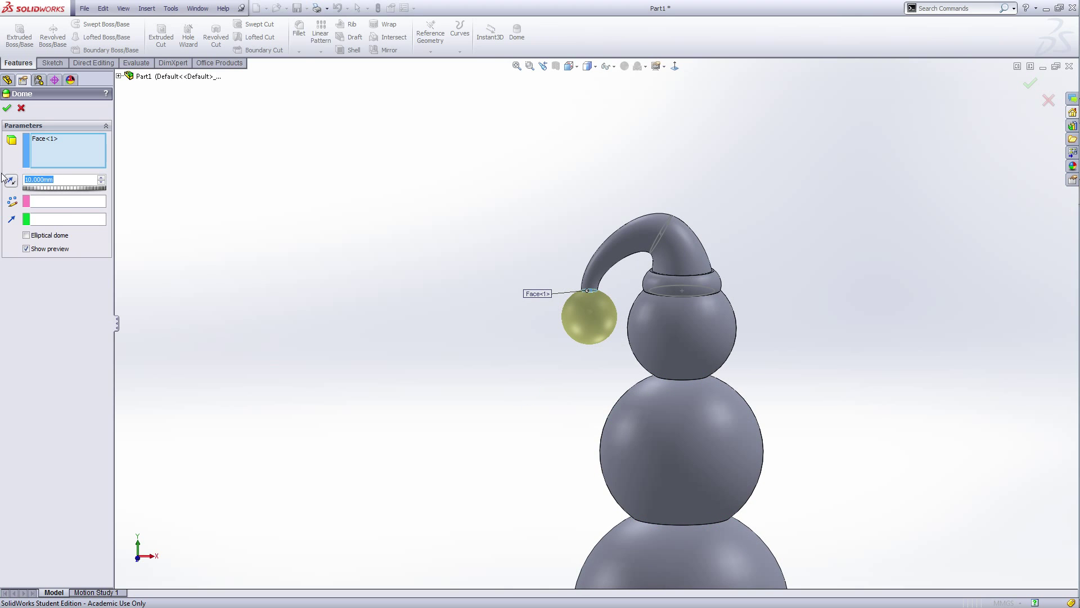
type("5")
key("Return")
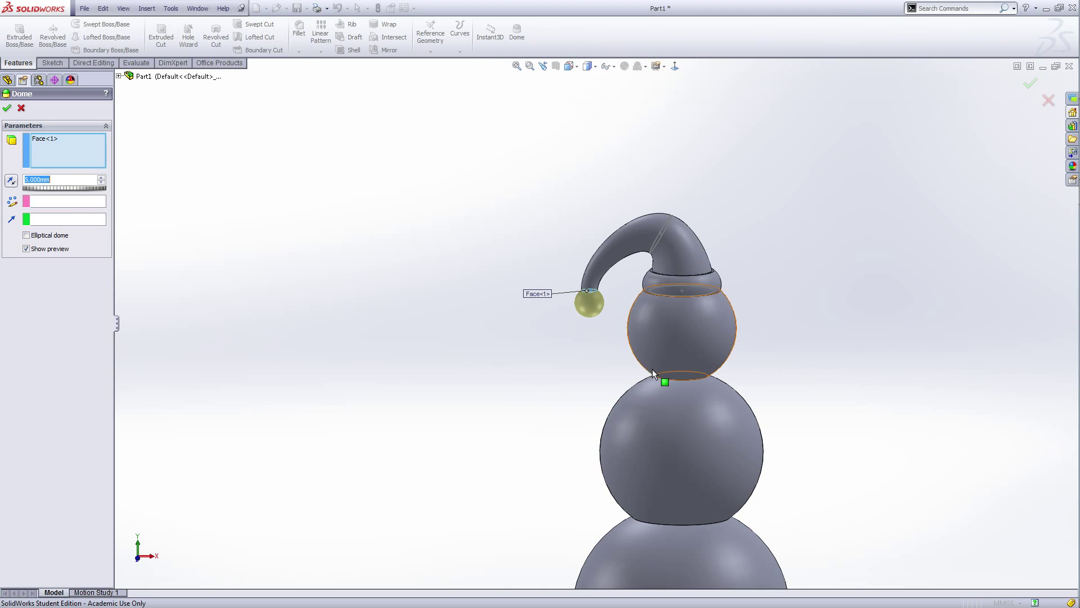
left_click(7, 108)
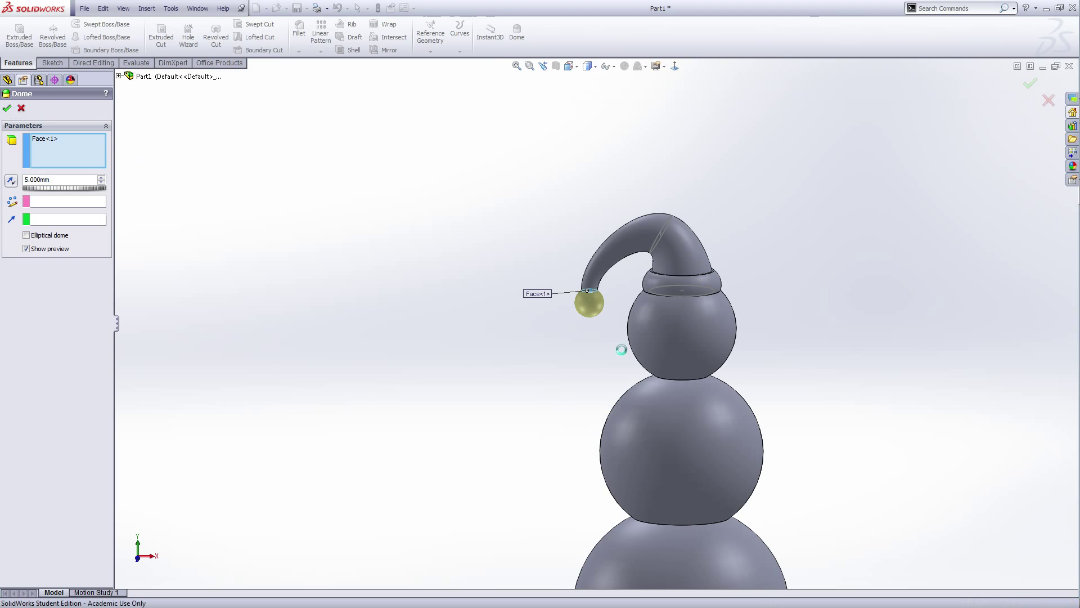
scroll(838, 400, "down", 3)
middle_click_drag(839, 400, 779, 357)
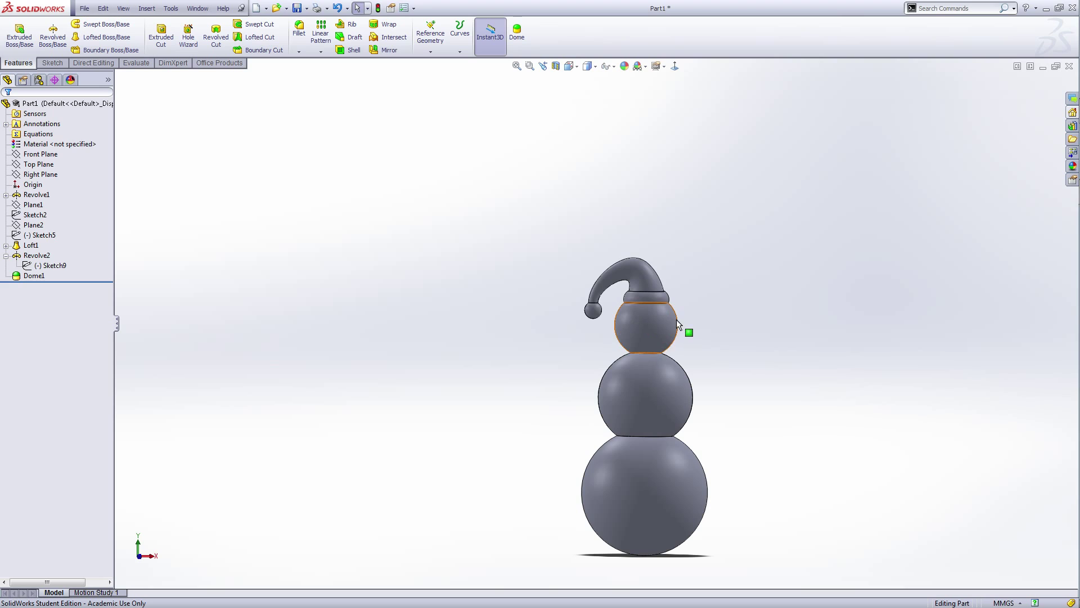
scroll(642, 322, "down", 2)
scroll(729, 395, "up", 3)
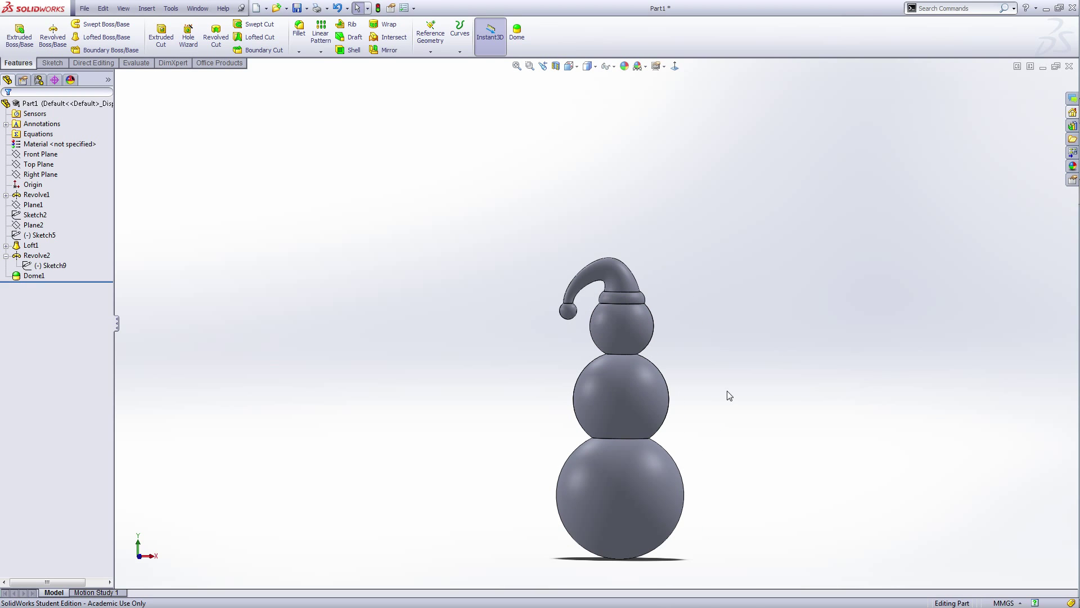
middle_click_drag(729, 396, 681, 385)
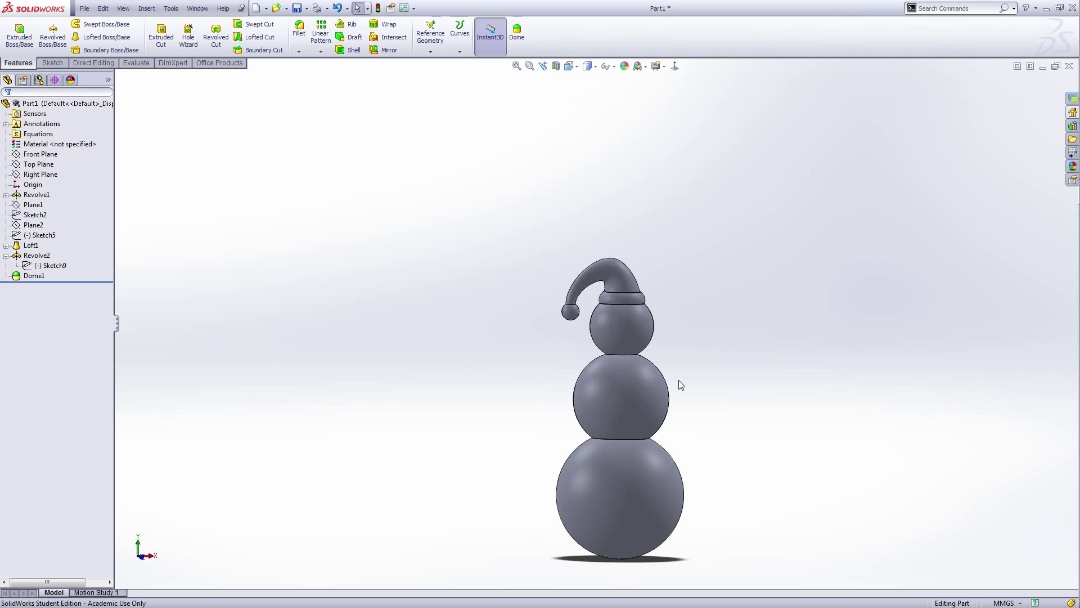
left_click(431, 53)
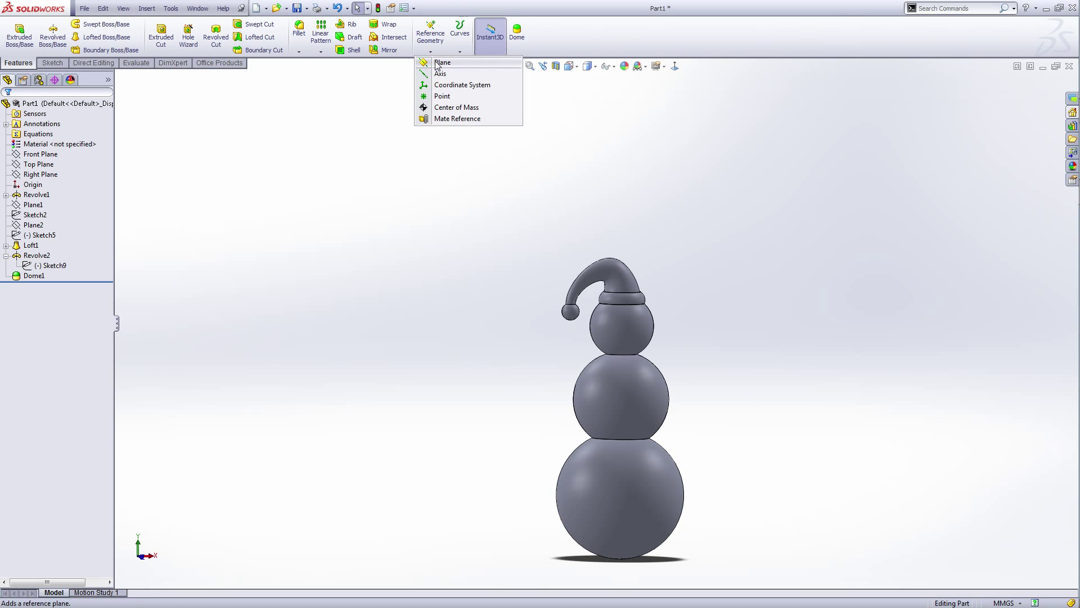
left_click(442, 62)
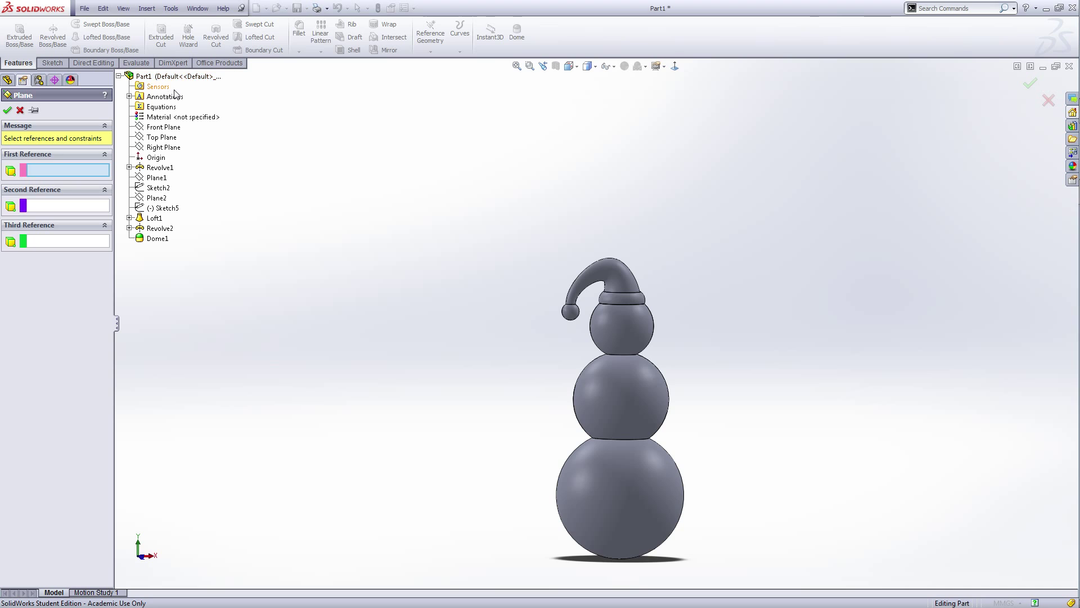
left_click(170, 147)
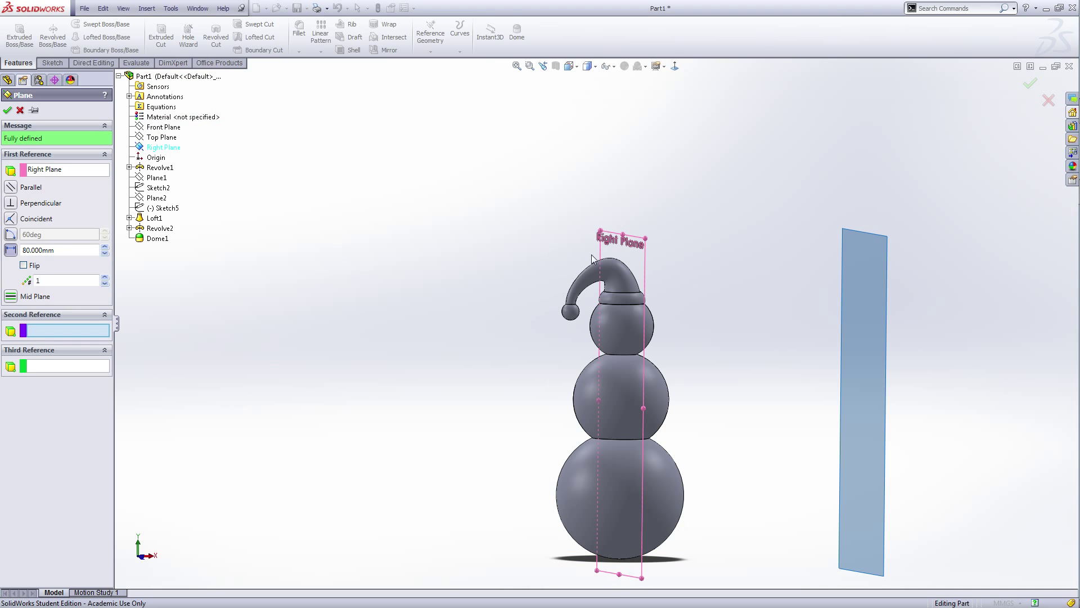
middle_click_drag(696, 430, 667, 421)
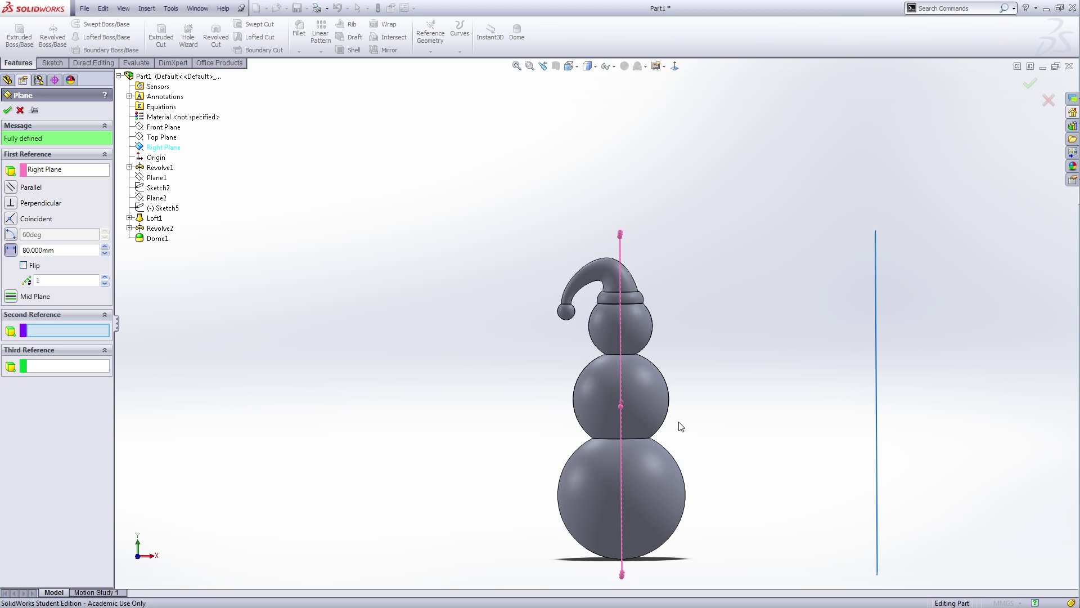
middle_click_drag(698, 436, 721, 434)
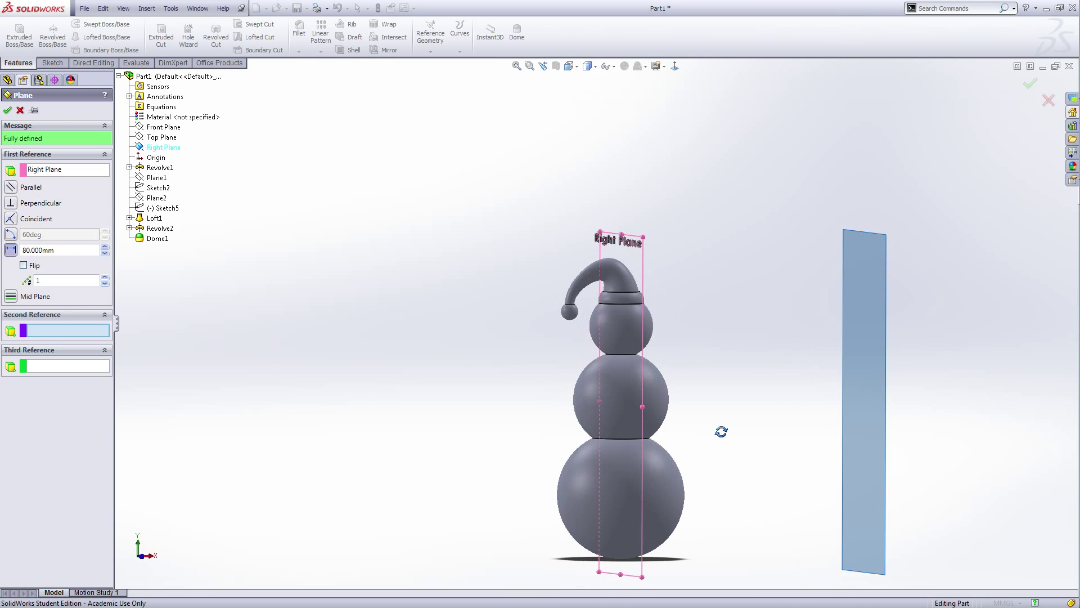
left_click(19, 111)
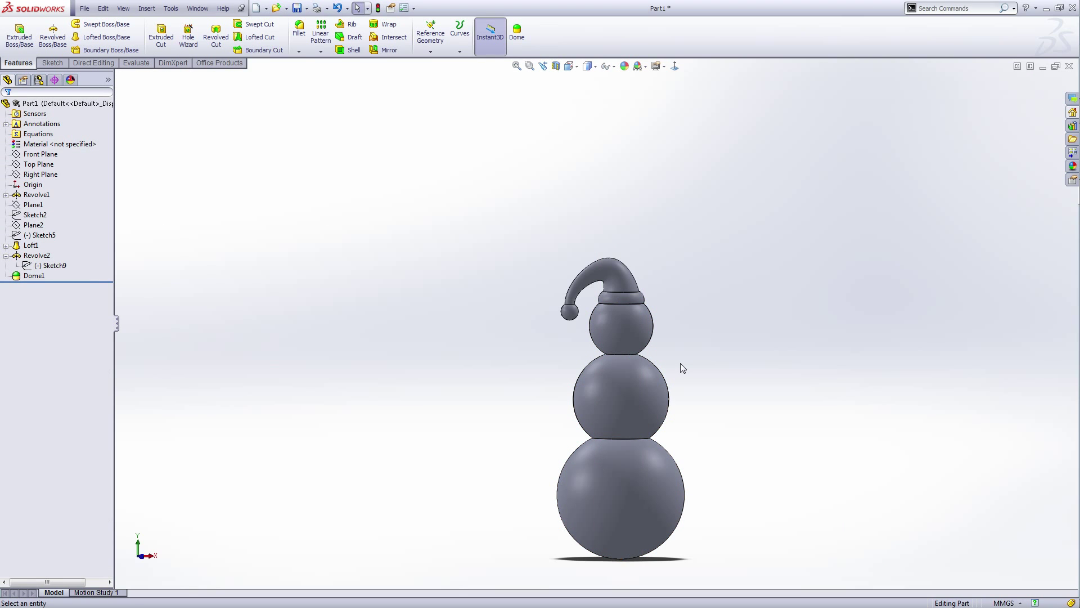
- Create a reference plane offset 4 mm from the Right Plane and start a revolved boss sketch on it
key("ctrl+1")
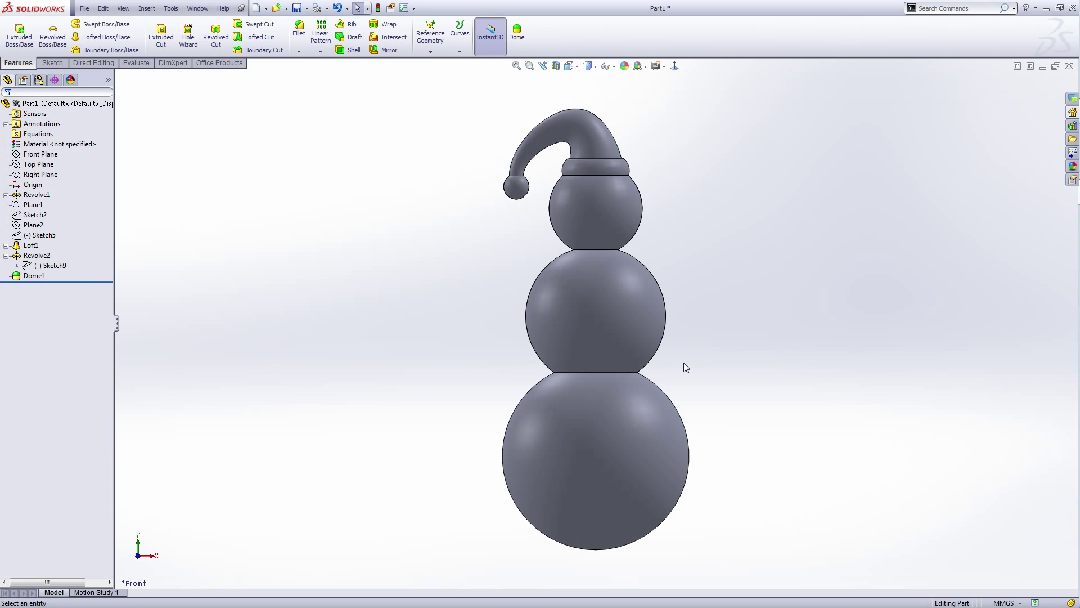
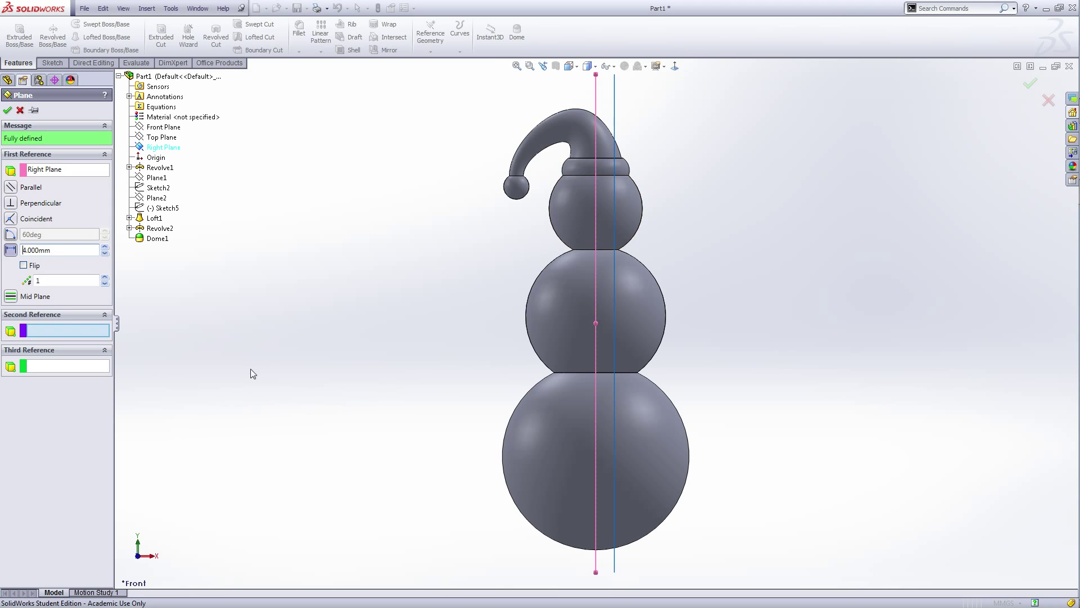
left_click(8, 110)
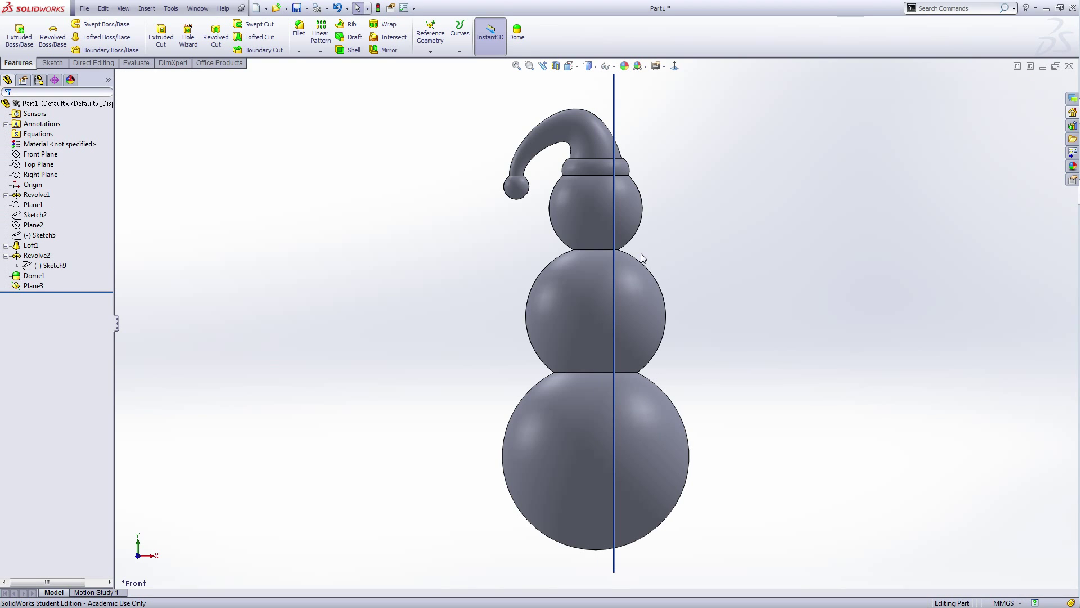
left_click(33, 286)
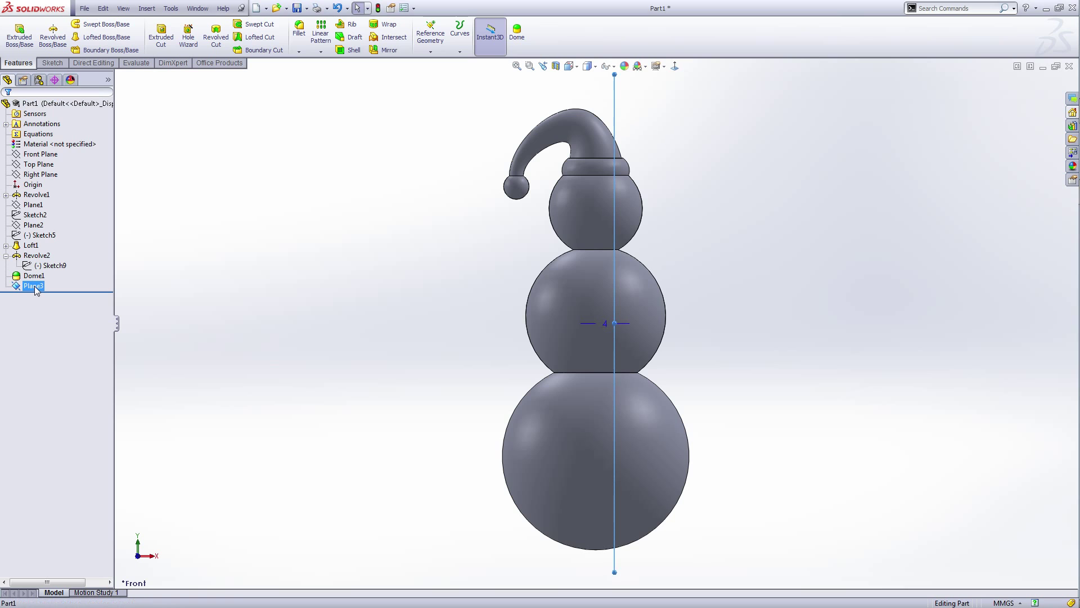
left_click(52, 35)
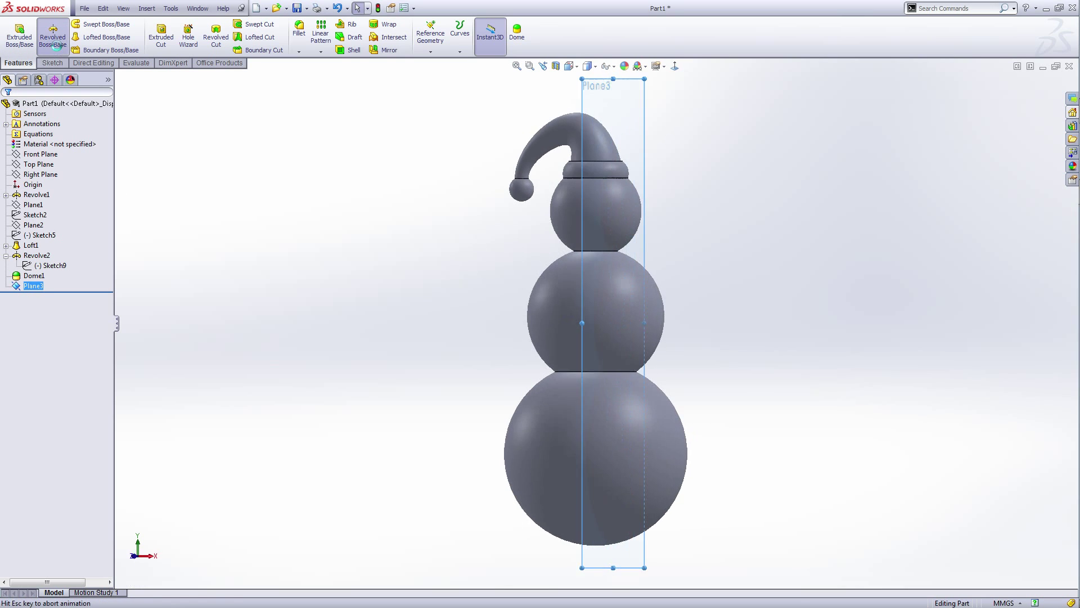
scroll(565, 227, "down", 5)
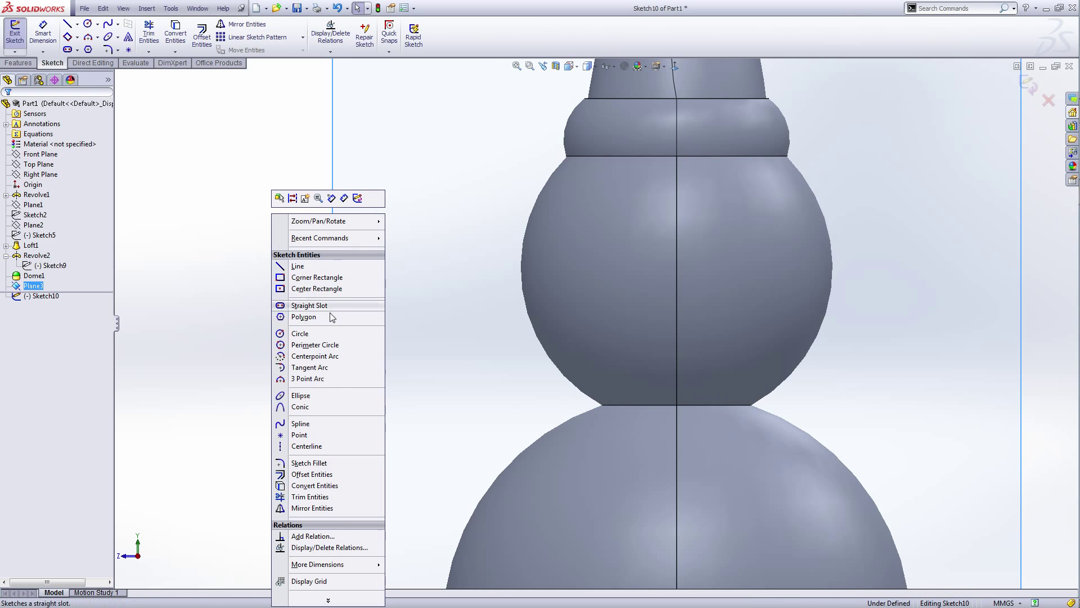
- Convert the head's +Z side silhouette edge into the sketch and make the resulting arc construction geometry
left_click(251, 130)
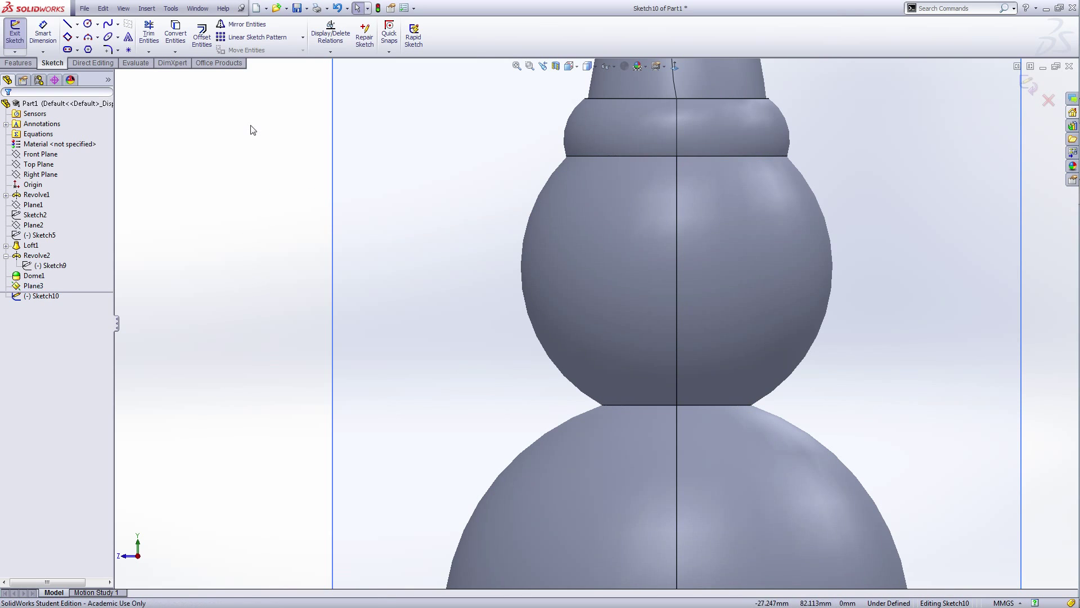
left_click(203, 46)
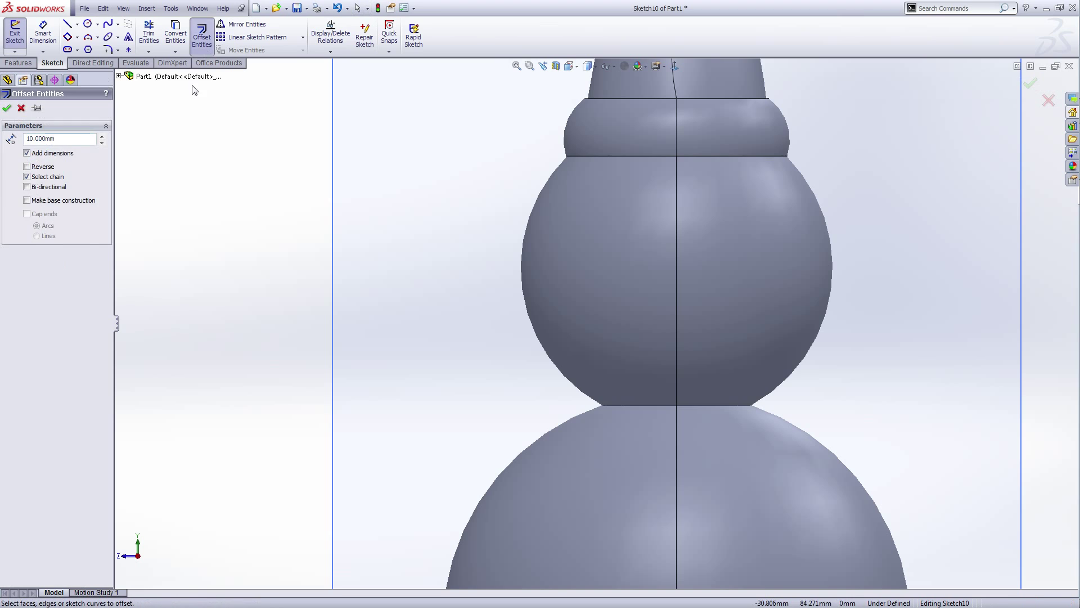
left_click(176, 35)
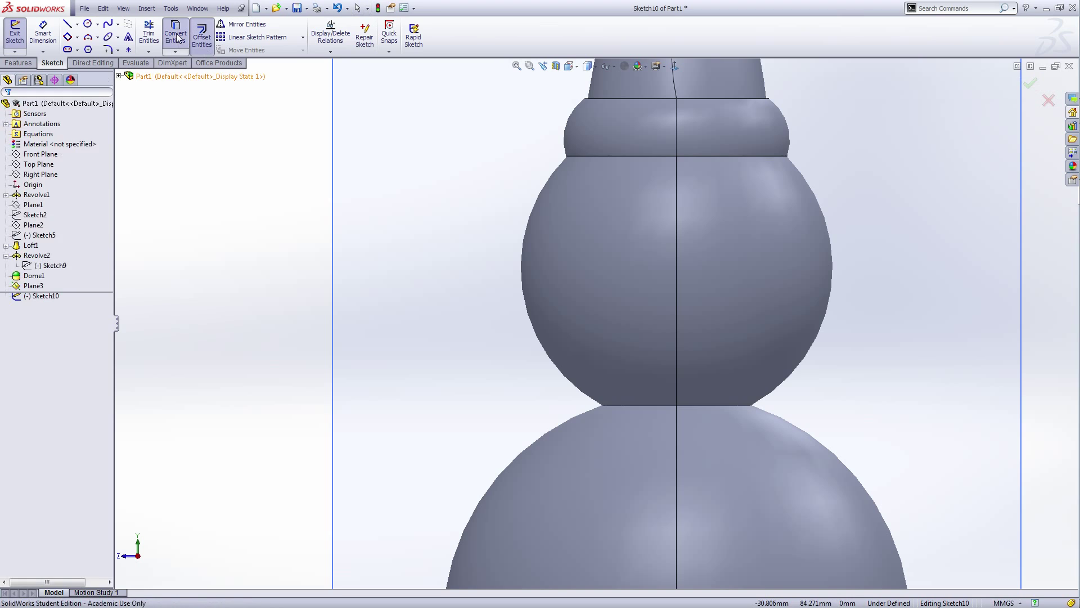
left_click(525, 226)
left_click(8, 110)
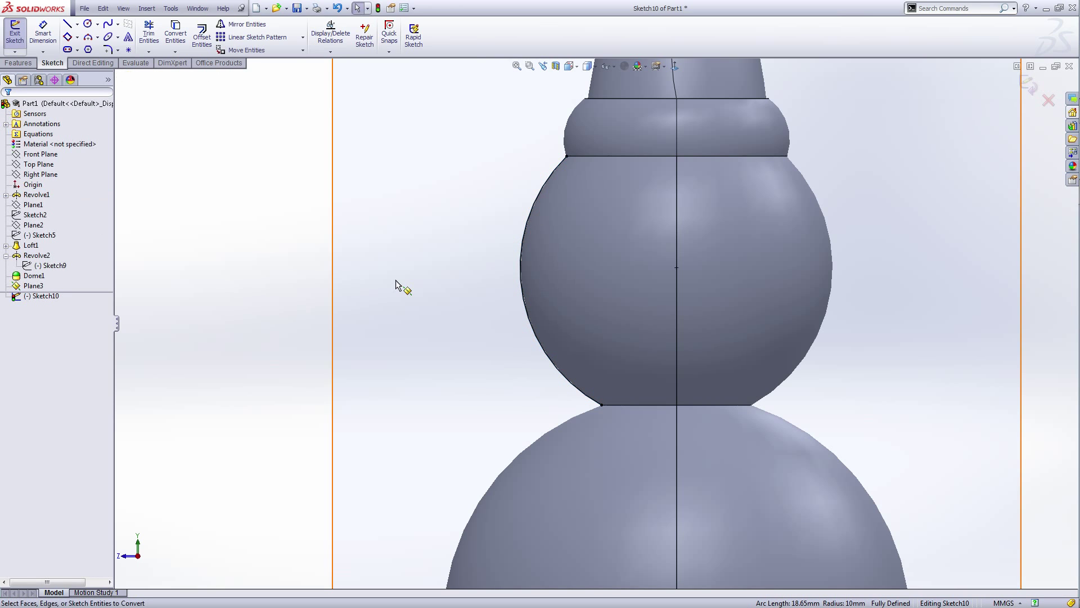
left_click(521, 257)
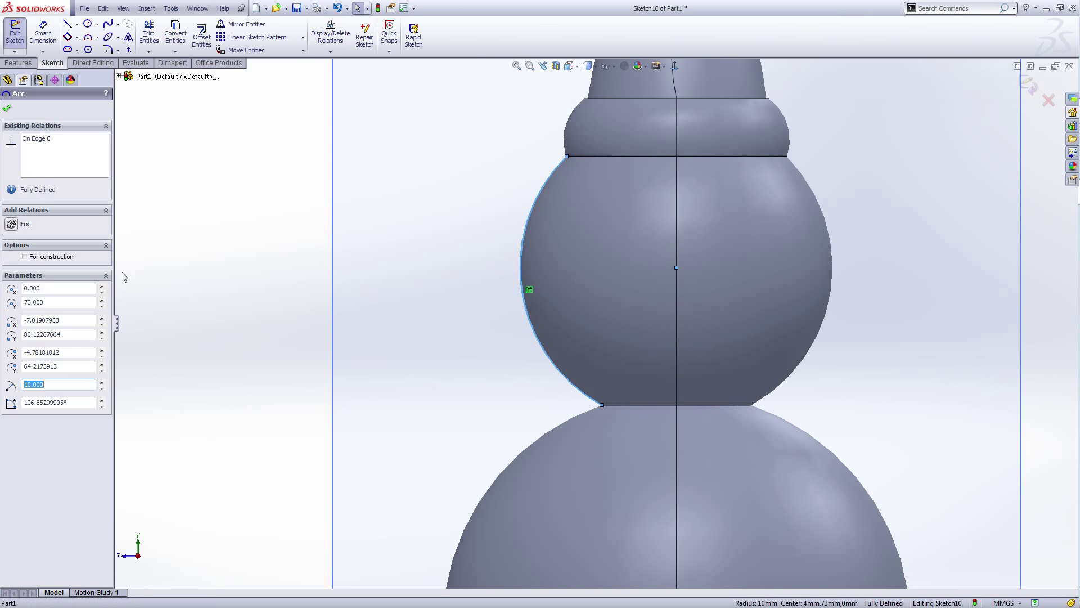
left_click(24, 256)
left_click(8, 111)
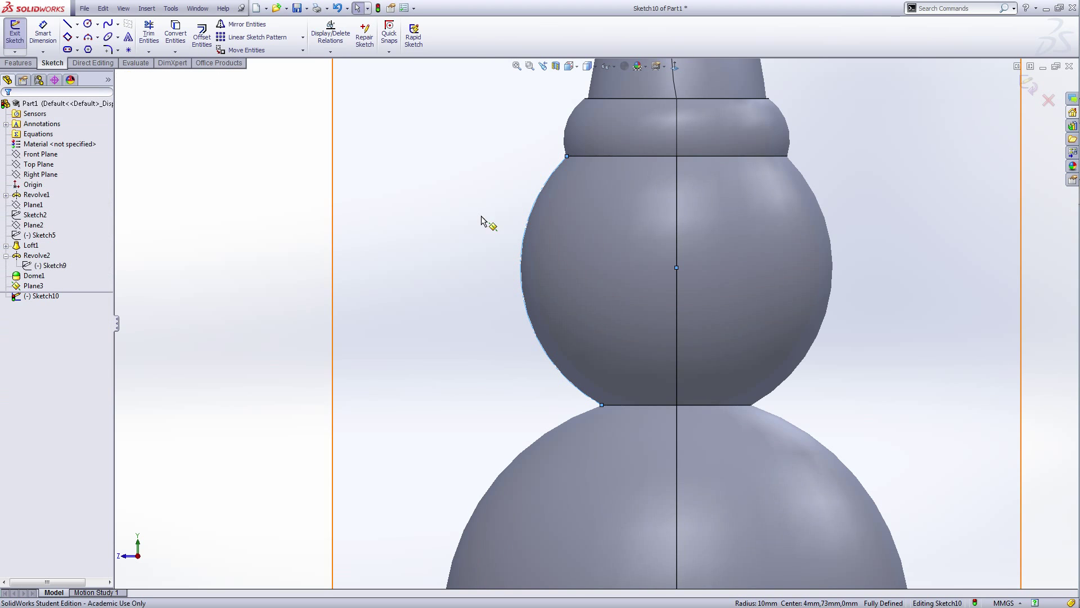
- Offset the construction arc outward from the head by 0.3 mm
scroll(522, 242, "up", 2)
scroll(448, 283, "down", 2)
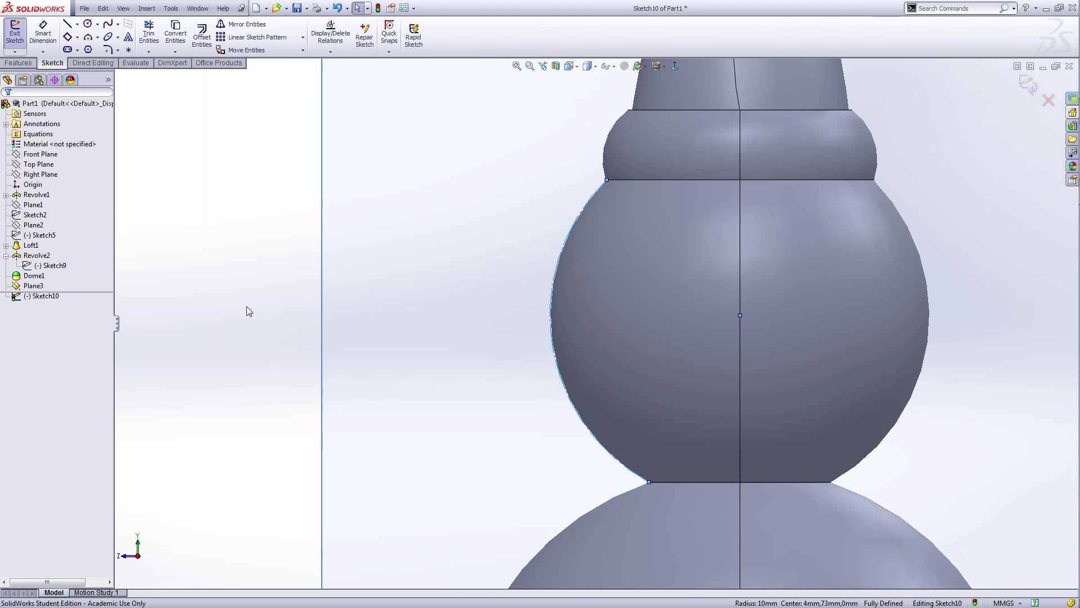
left_click(203, 40)
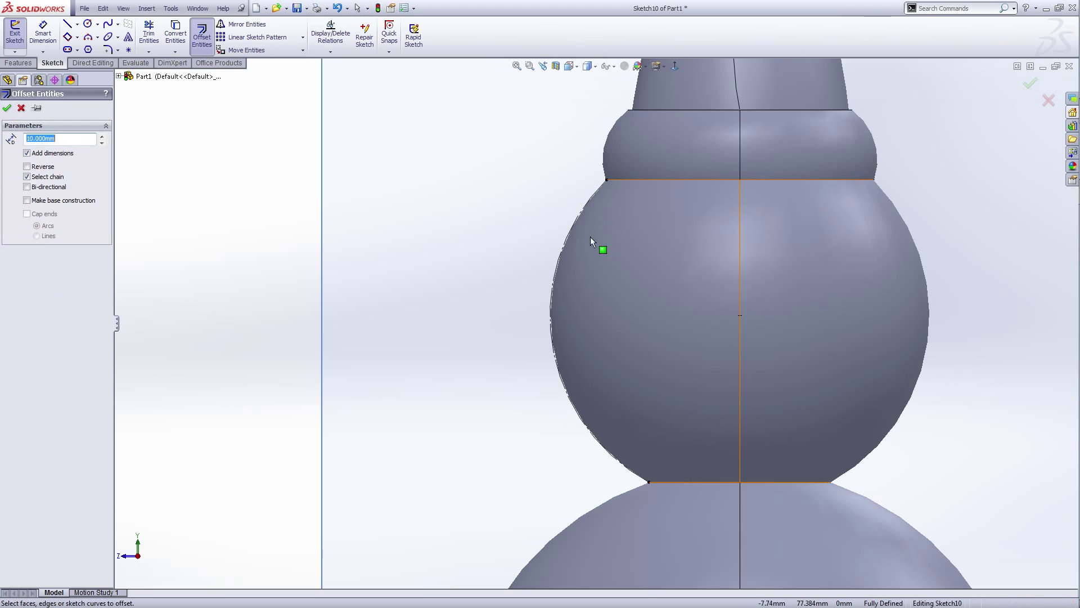
scroll(572, 252, "up", 2)
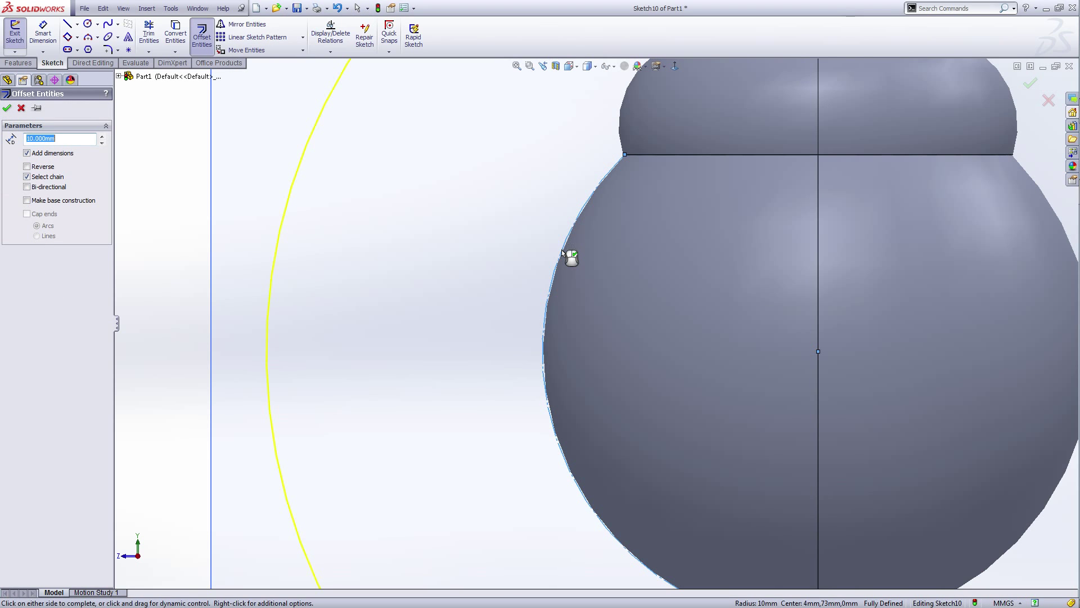
type(".5")
key("Return")
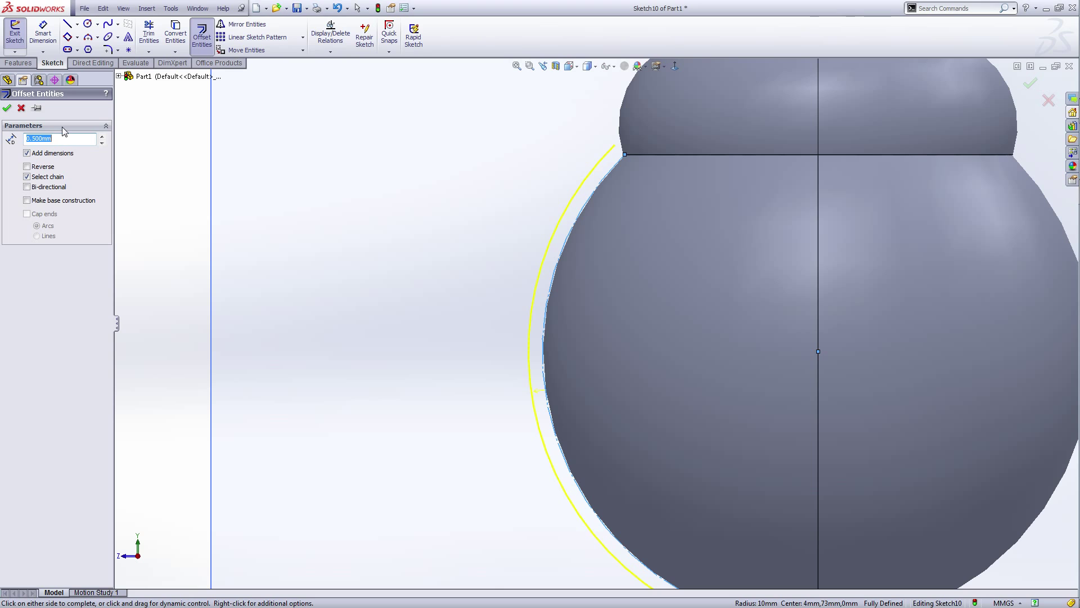
type(".")
left_click(361, 303)
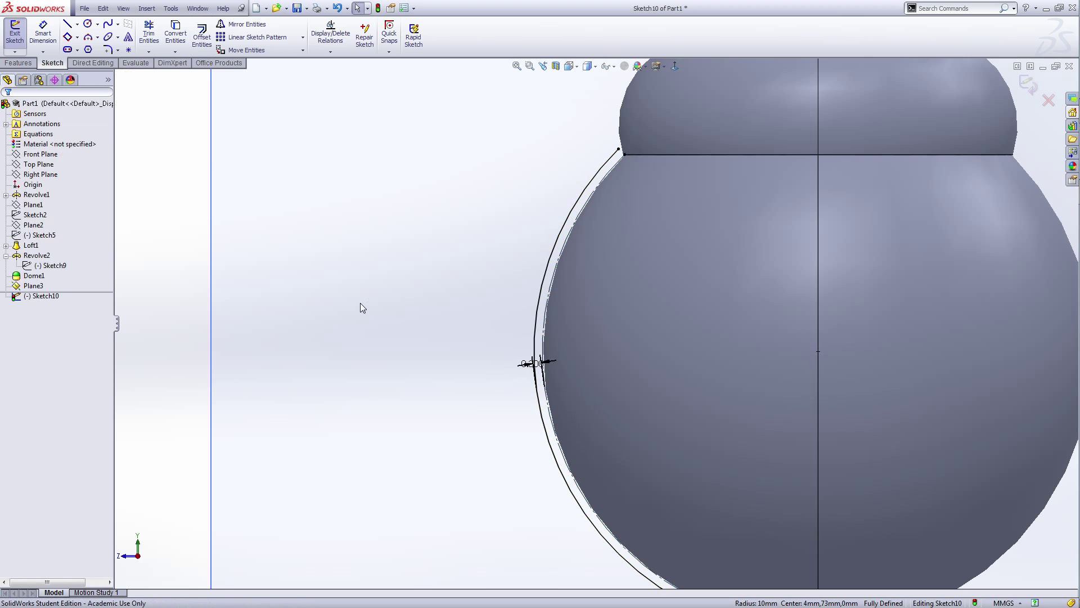
- Try offsetting the construction arc outward by 0.1 mm, and undo that offset
key("z")
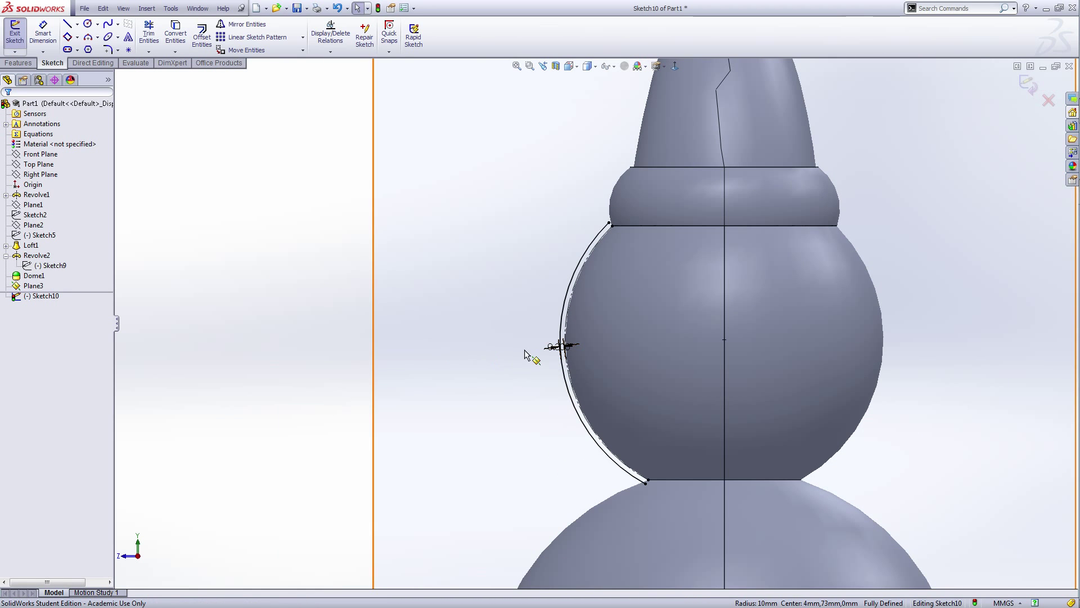
scroll(576, 335, "down", 3)
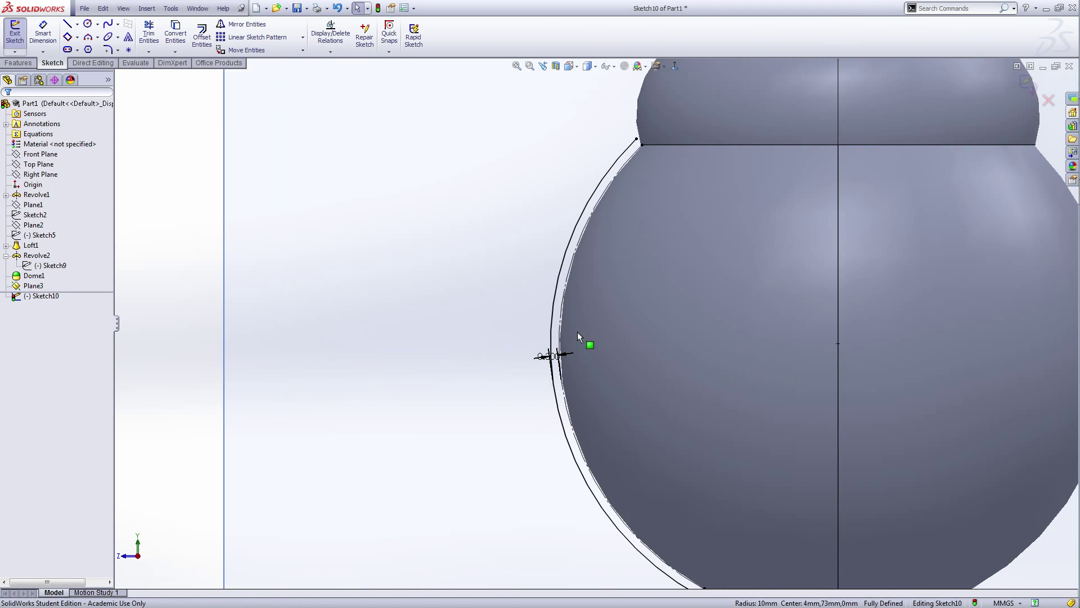
left_click(565, 292)
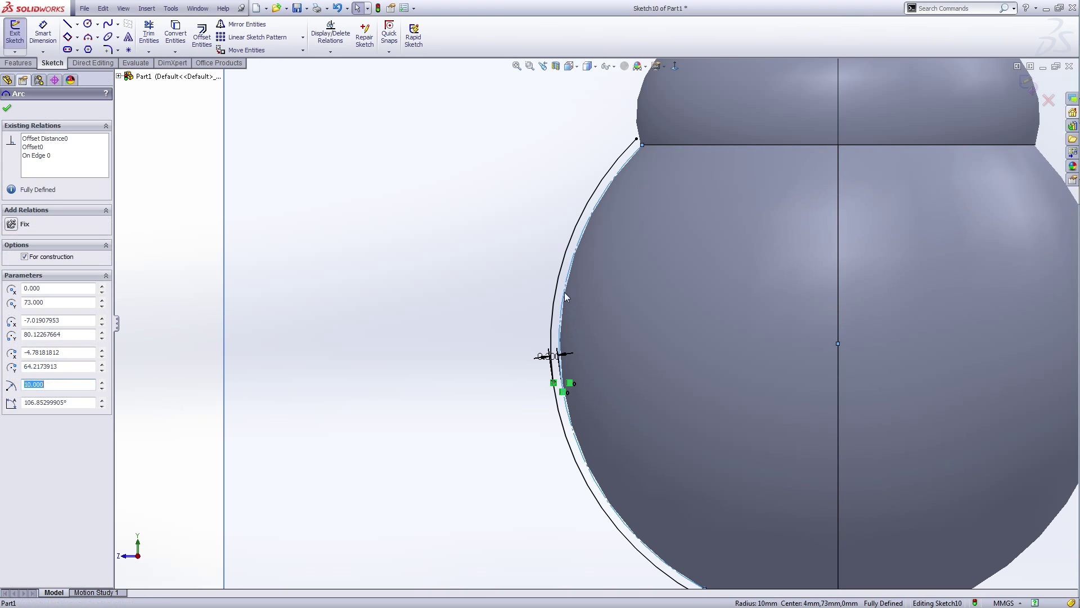
left_click(201, 37)
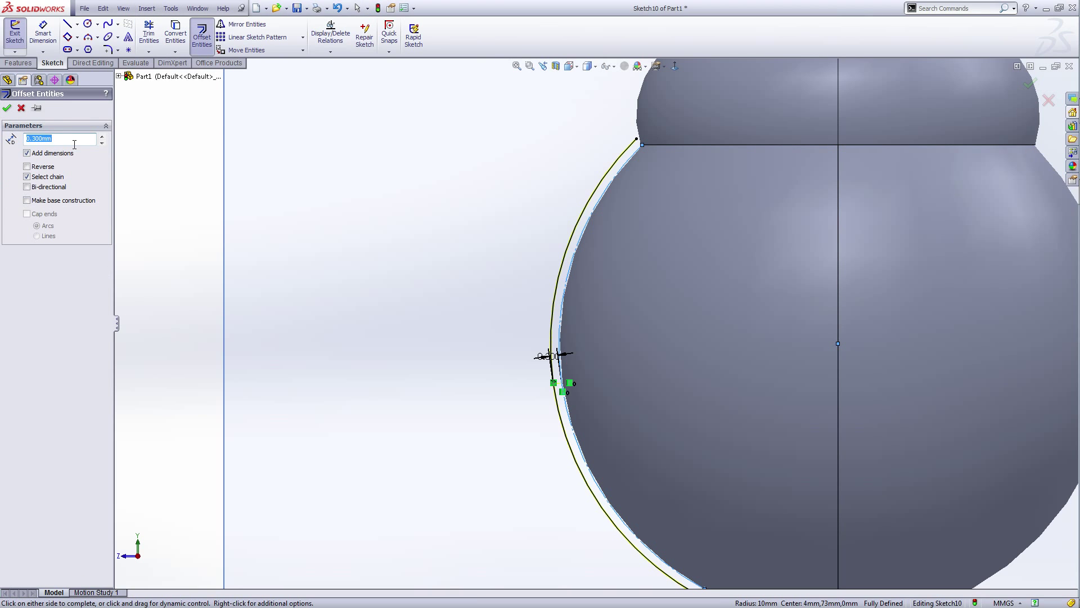
type(".1")
left_click(315, 255)
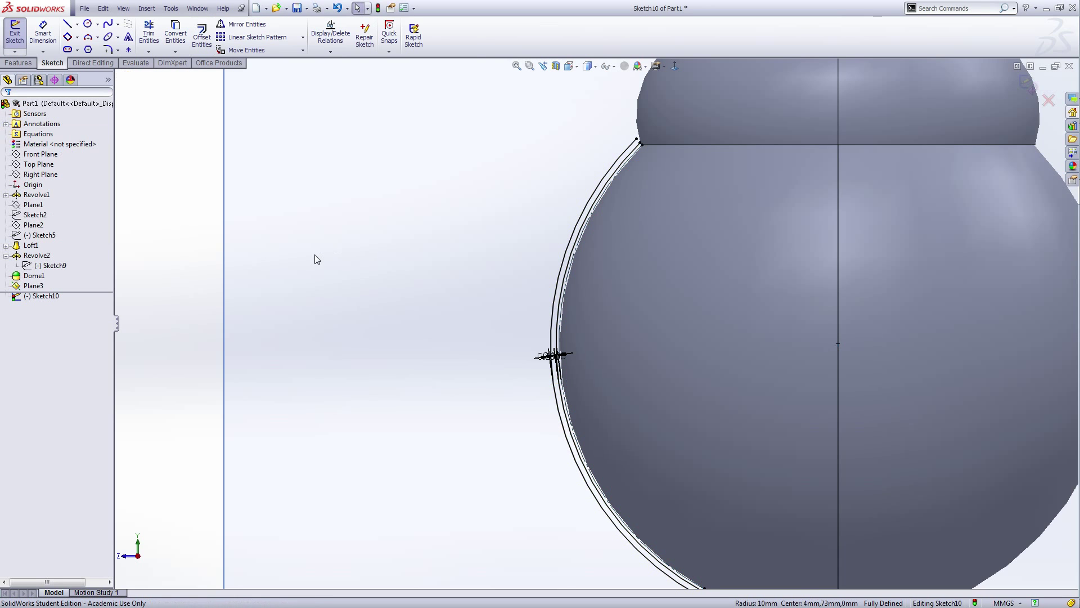
left_click(559, 349)
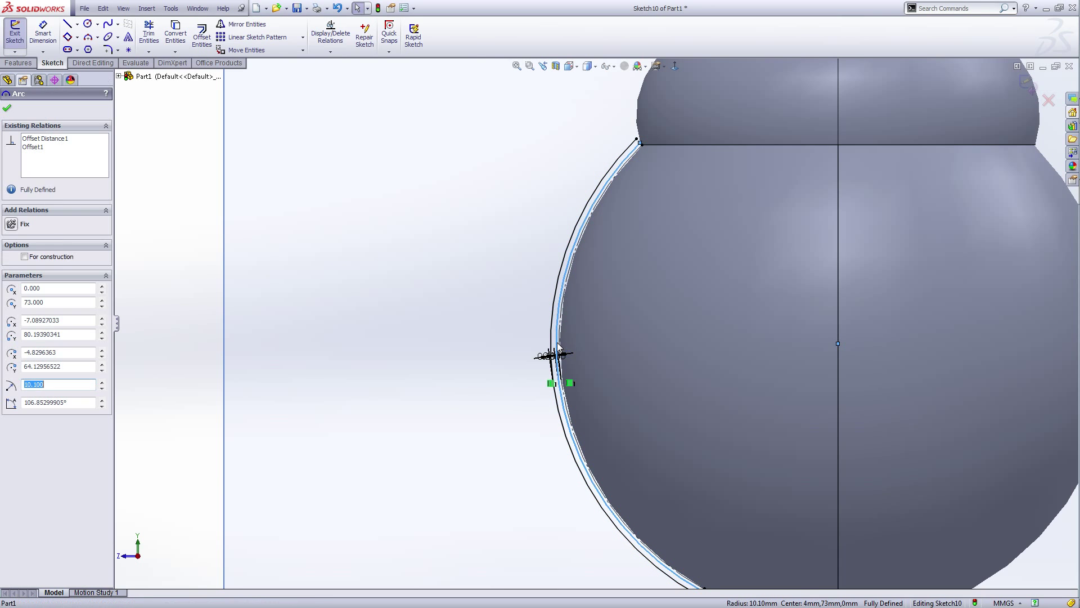
key("Escape")
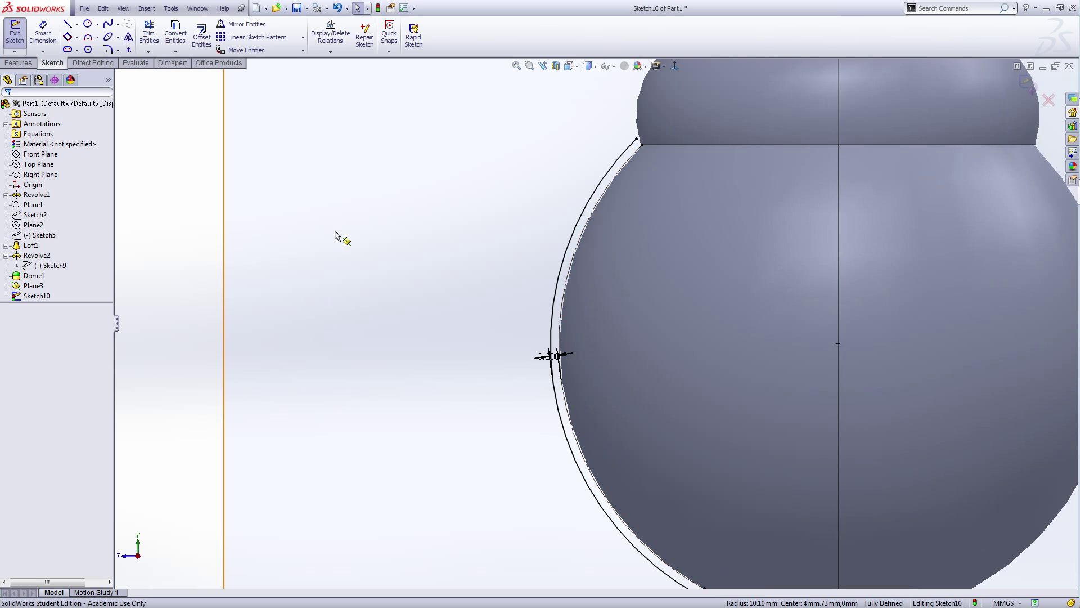
- Offset the construction arc by 0.1 mm in the reversed direction, into the head
left_click(201, 40)
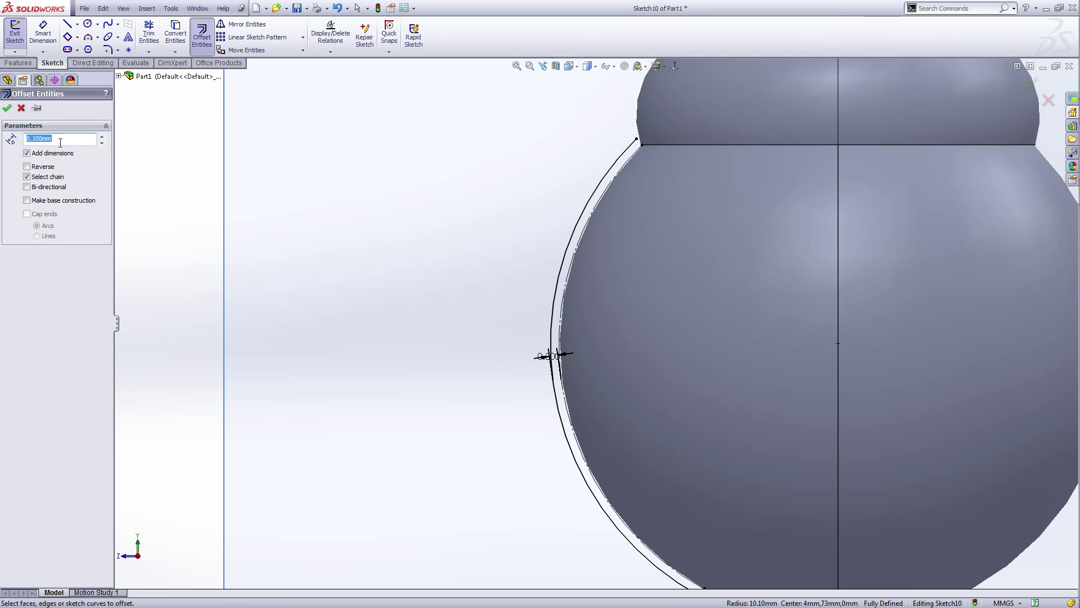
left_click(562, 304)
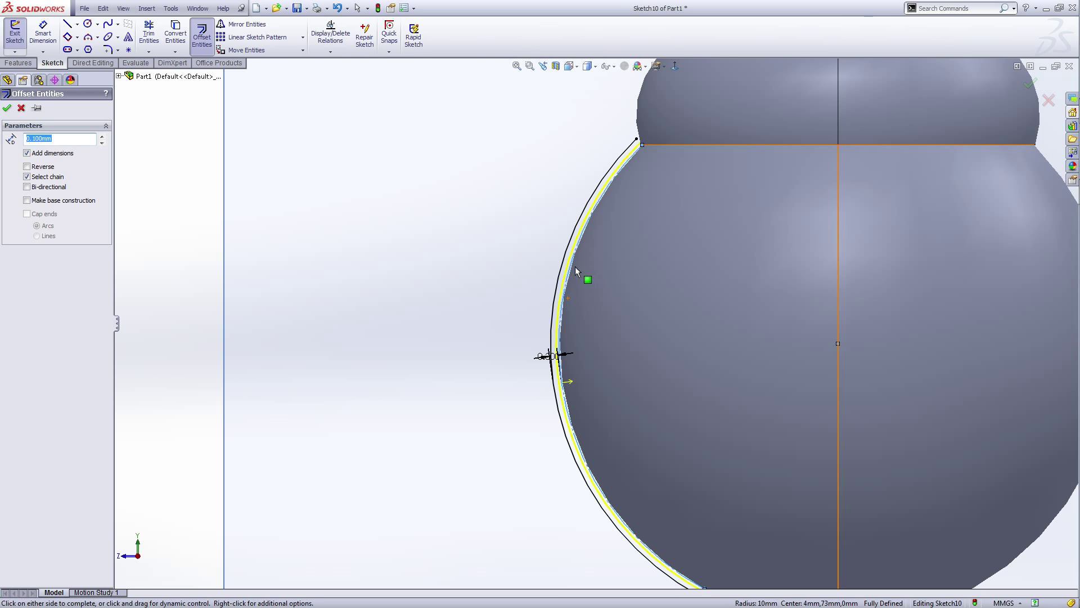
left_click(26, 166)
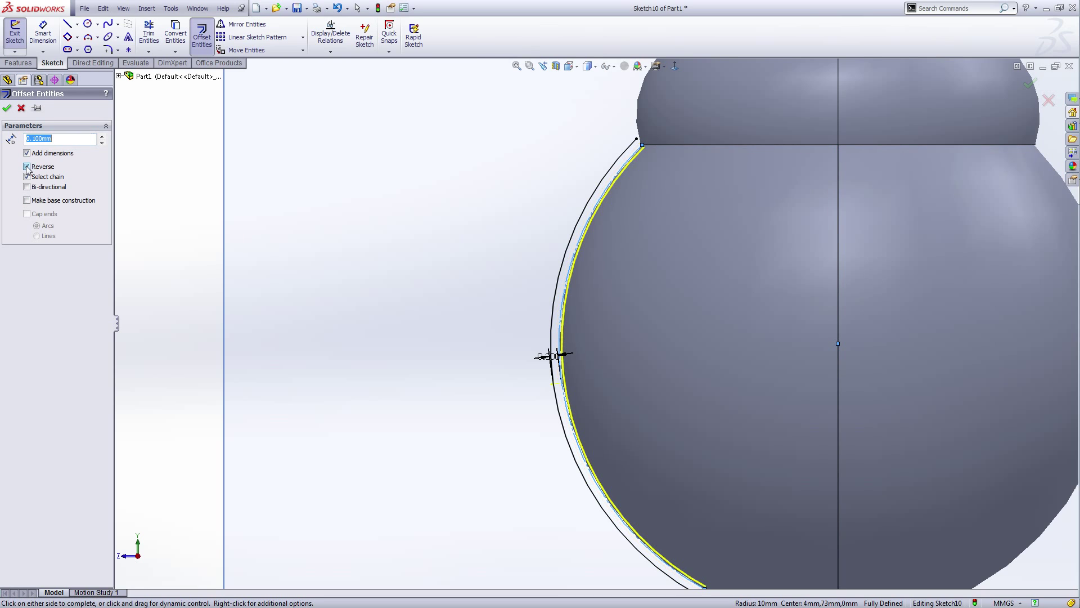
left_click(7, 109)
left_click(412, 243)
- Sketch a short line perpendicular to the outer arc across to the inner arc, on the upper part of the head
scroll(413, 243, "up", 6)
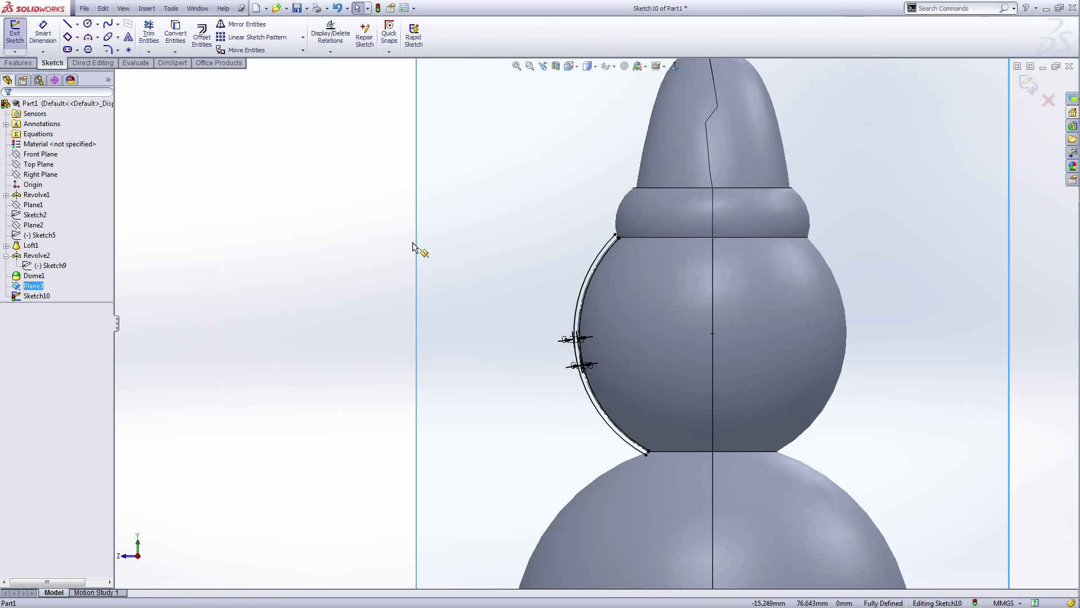
mouse_move(344, 281)
middle_mouse_down()
mouse_move(456, 285)
mouse_move(356, 294)
middle_mouse_up()
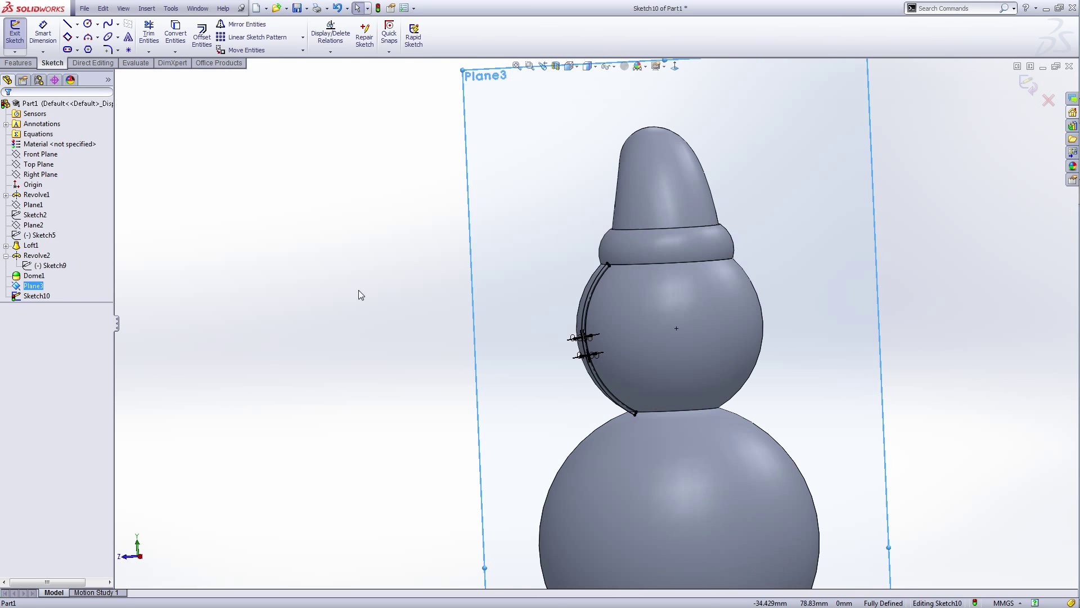
right_click(399, 264)
left_click(421, 266)
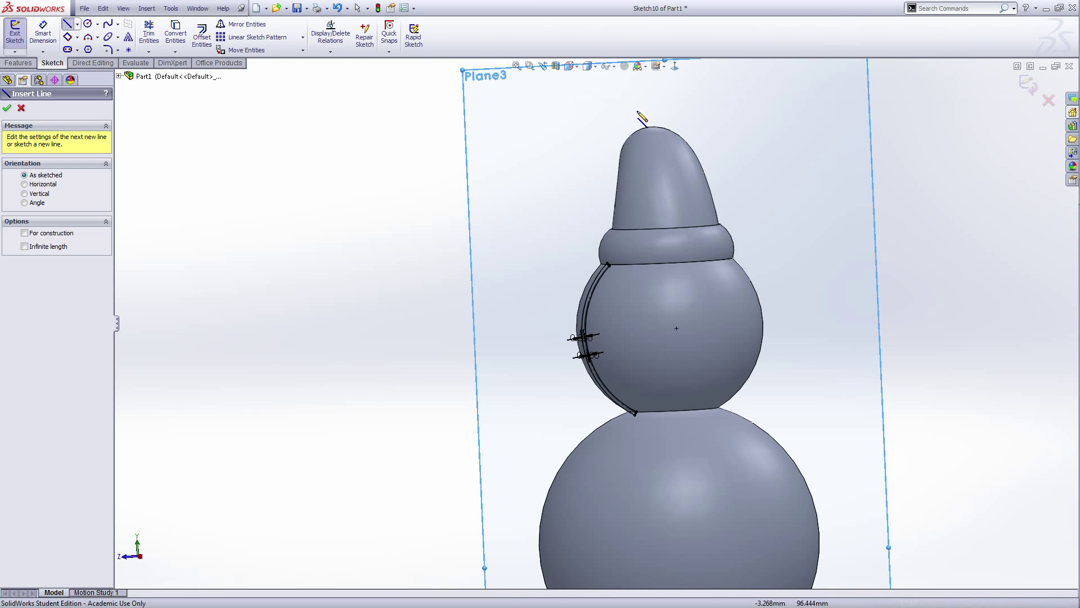
left_click(674, 66)
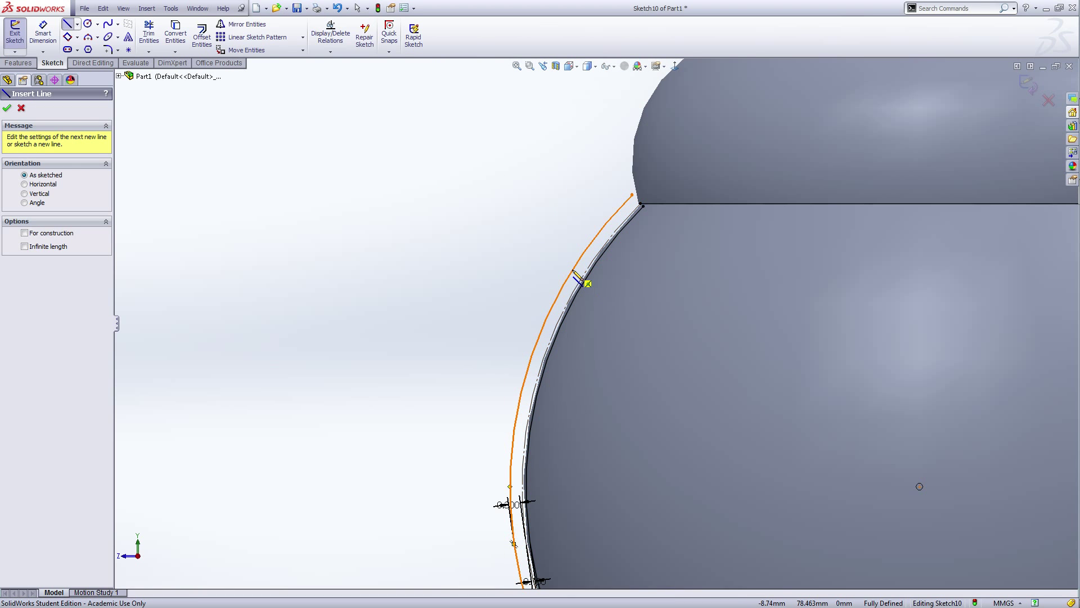
left_click(579, 279)
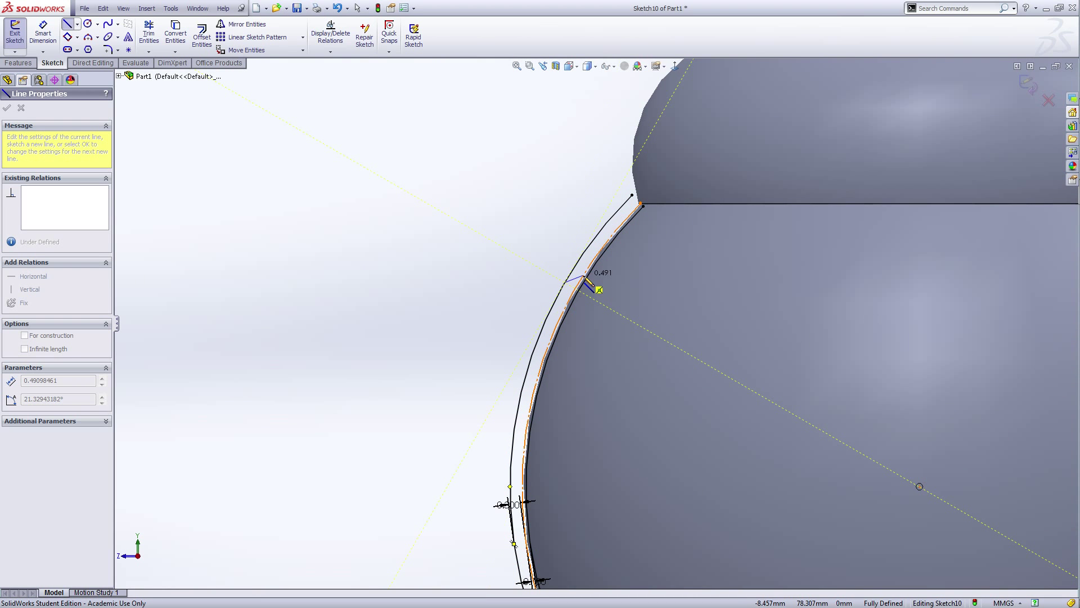
left_click(578, 289)
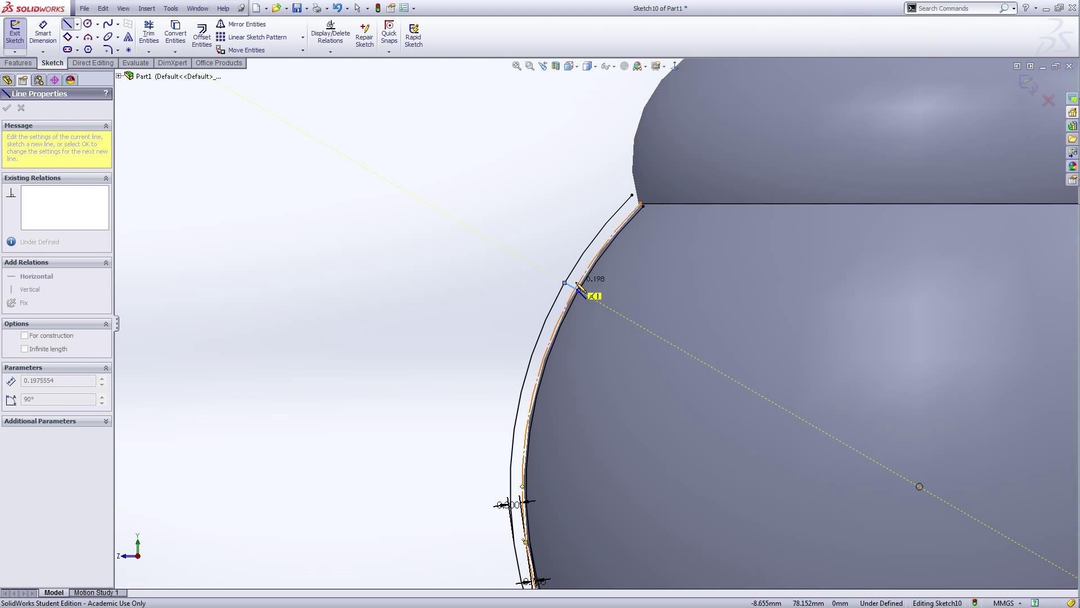
key("Escape")
- Sketch a second short line, about 0.4 mm long, perpendicular from the outer arc to the inner arc, just below the first one
right_click(525, 287)
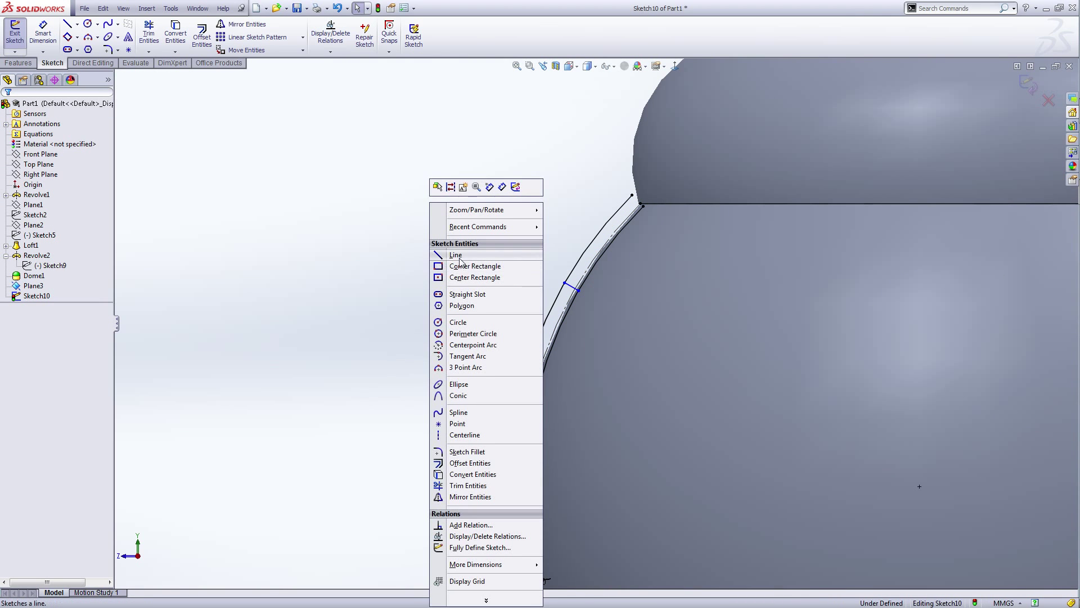
left_click(460, 257)
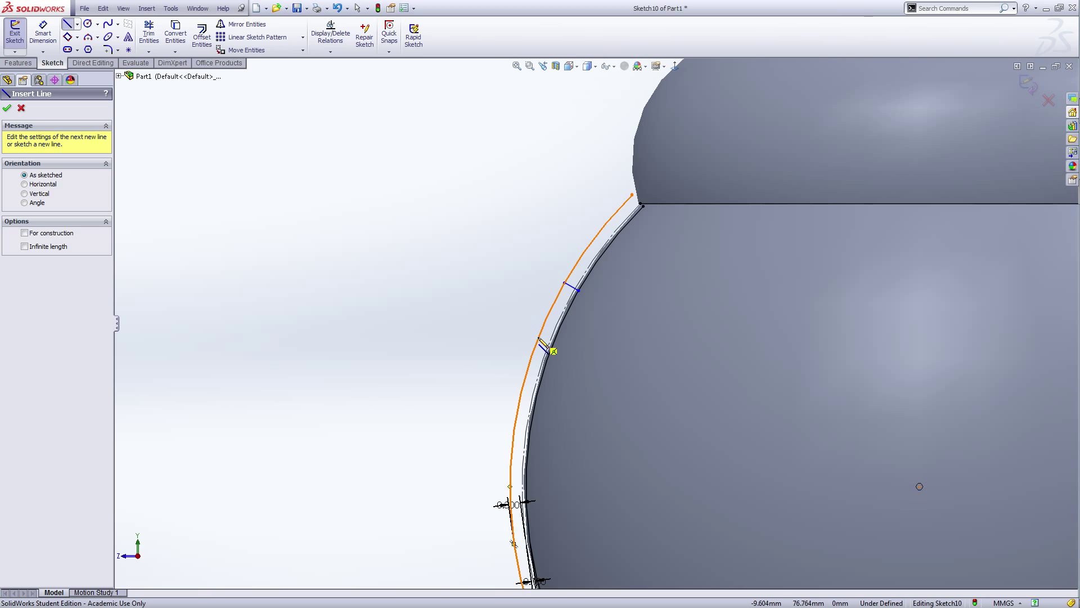
left_click(554, 349)
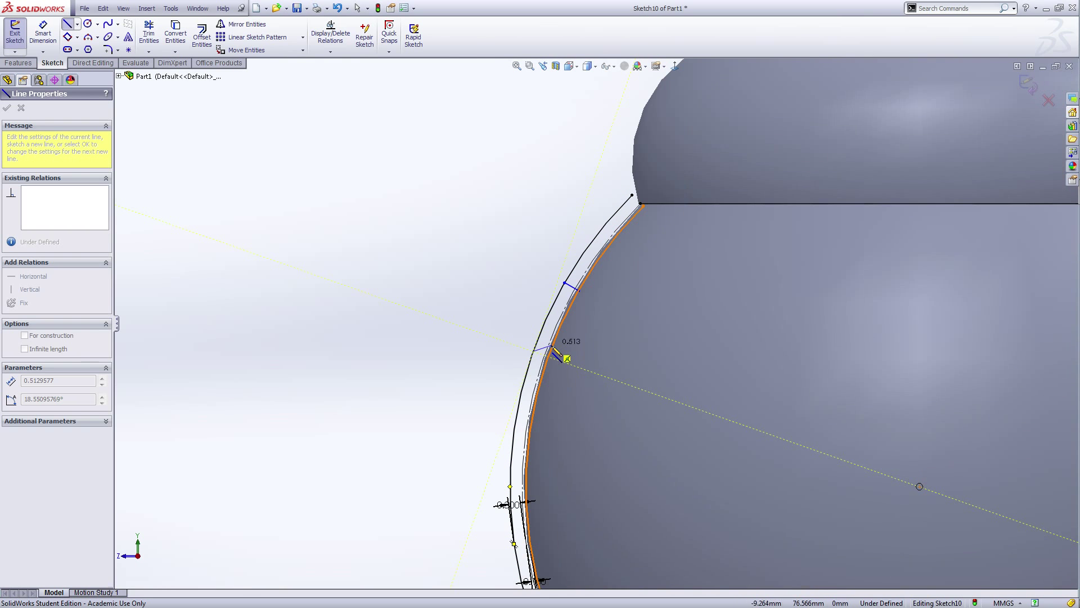
left_click(549, 357)
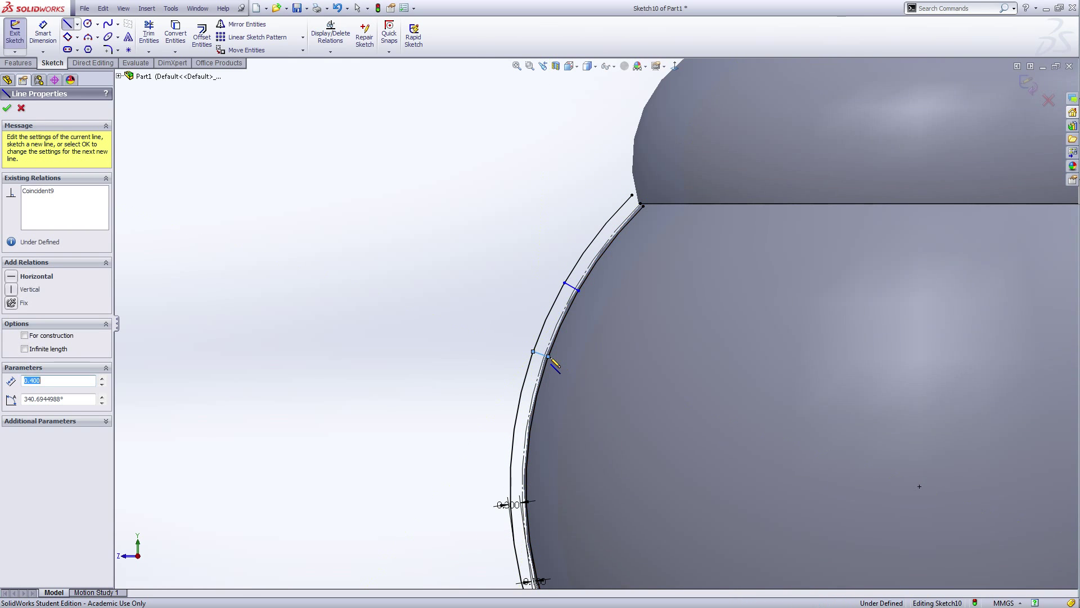
right_click(549, 357)
left_click(580, 281)
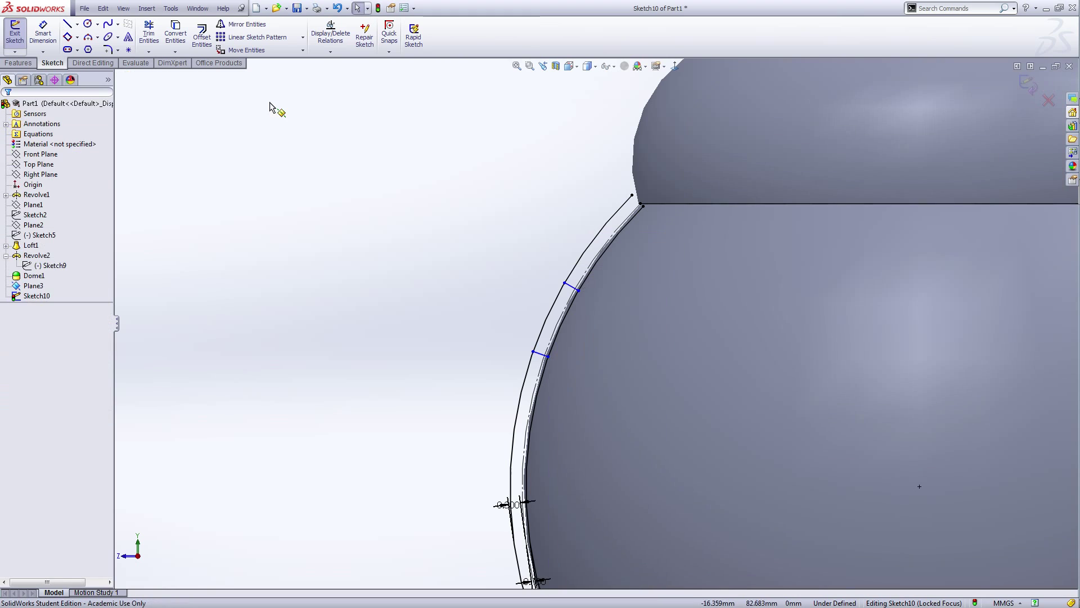
- Trim the outer and inner arcs beyond the two short lines, leaving a thin closed profile on the head
left_click(148, 35)
left_click(574, 257)
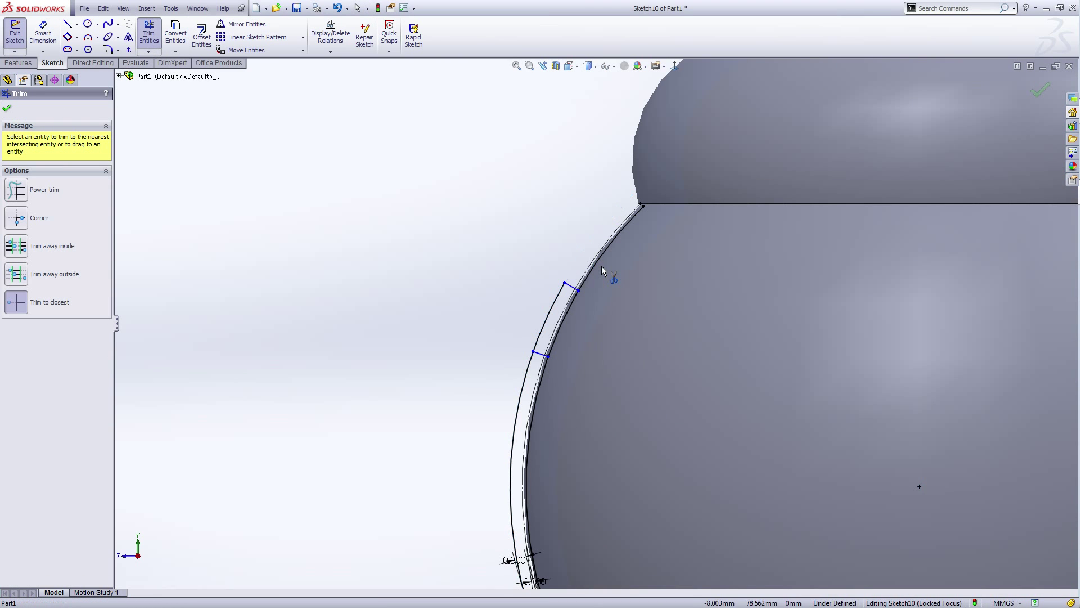
left_click(601, 267)
left_click(535, 387)
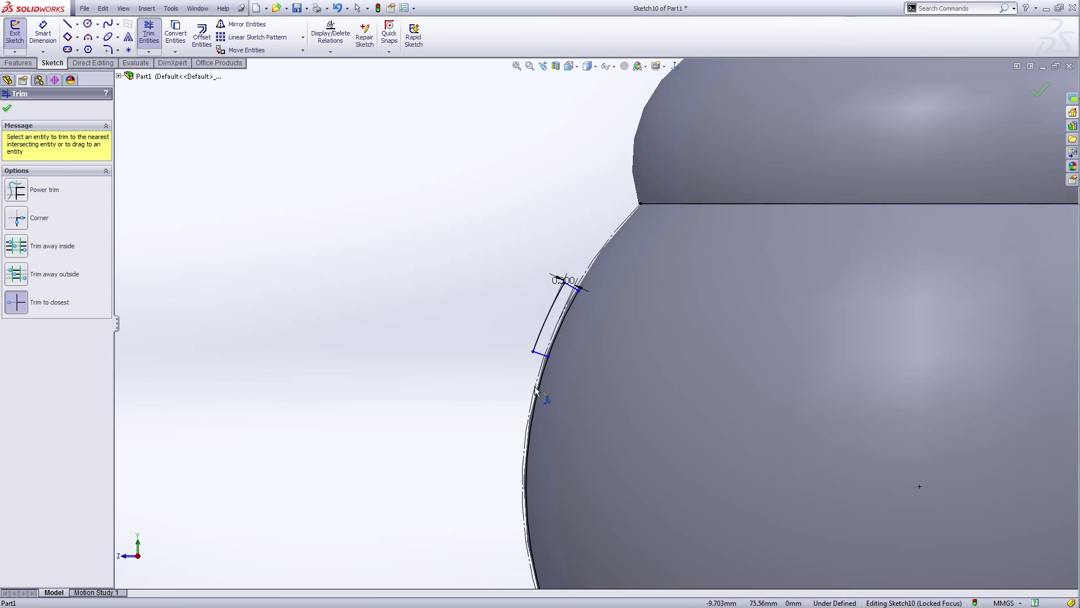
scroll(490, 429, "up", 5)
scroll(610, 439, "down", 3)
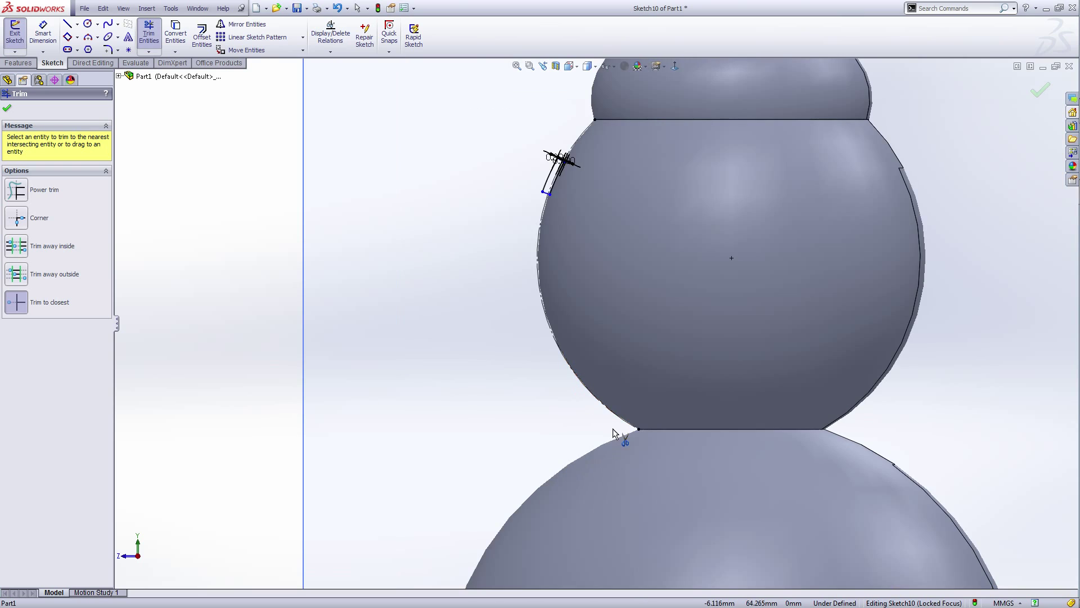
scroll(646, 431, "down", 3)
scroll(646, 431, "up", 4)
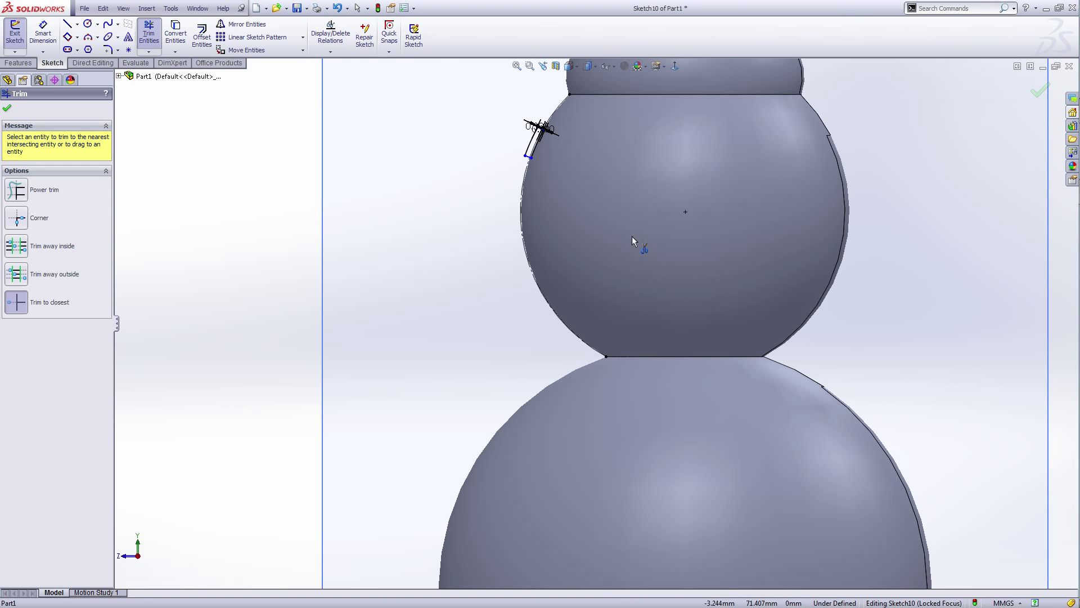
right_click(259, 151)
left_click(279, 159)
- Revolve the thin profile 360 degrees about its lower short line to form a round eye disc merged with the head
scroll(283, 281, "up", 4)
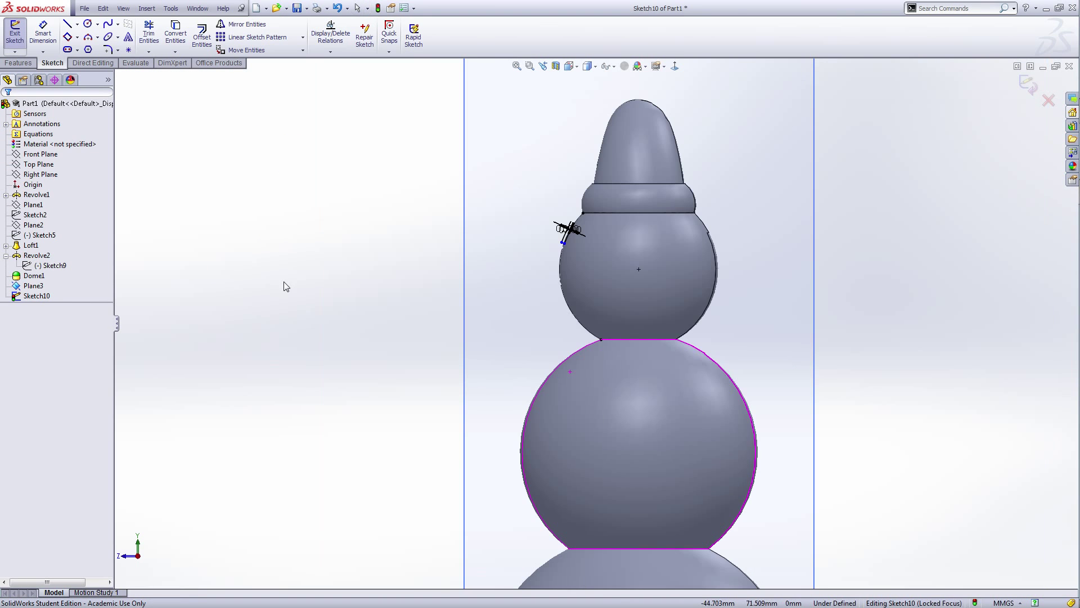
middle_click_drag(284, 287, 343, 287)
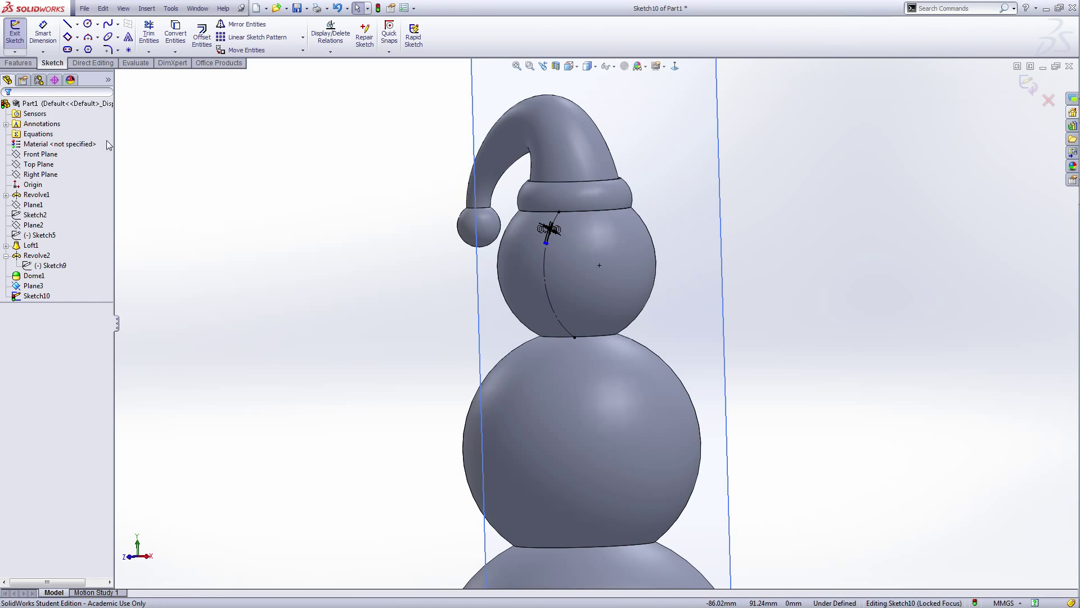
key("ctrl+1")
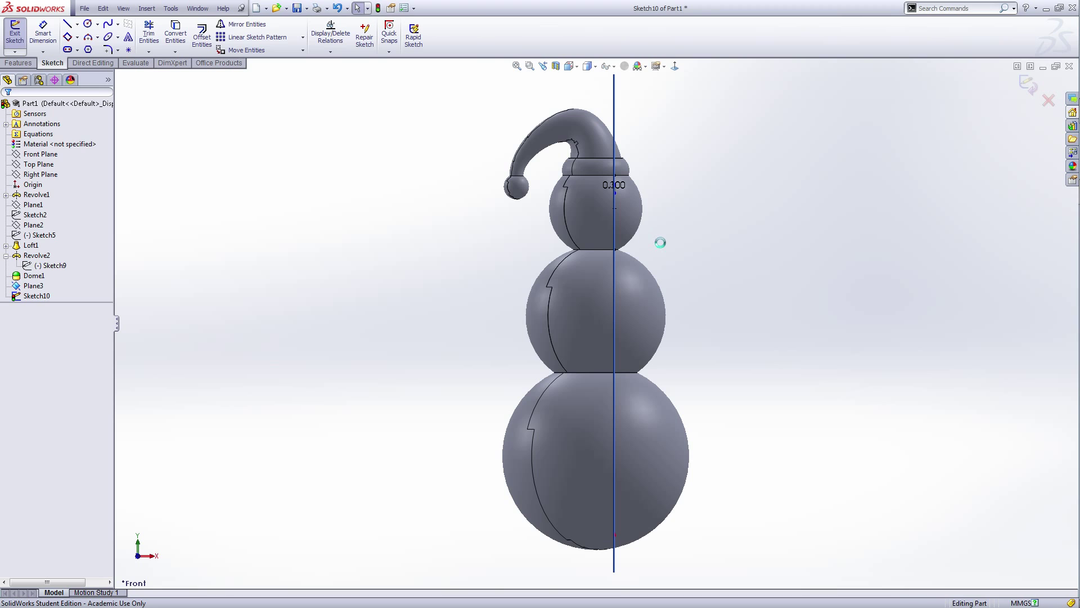
scroll(588, 196, "down", 8)
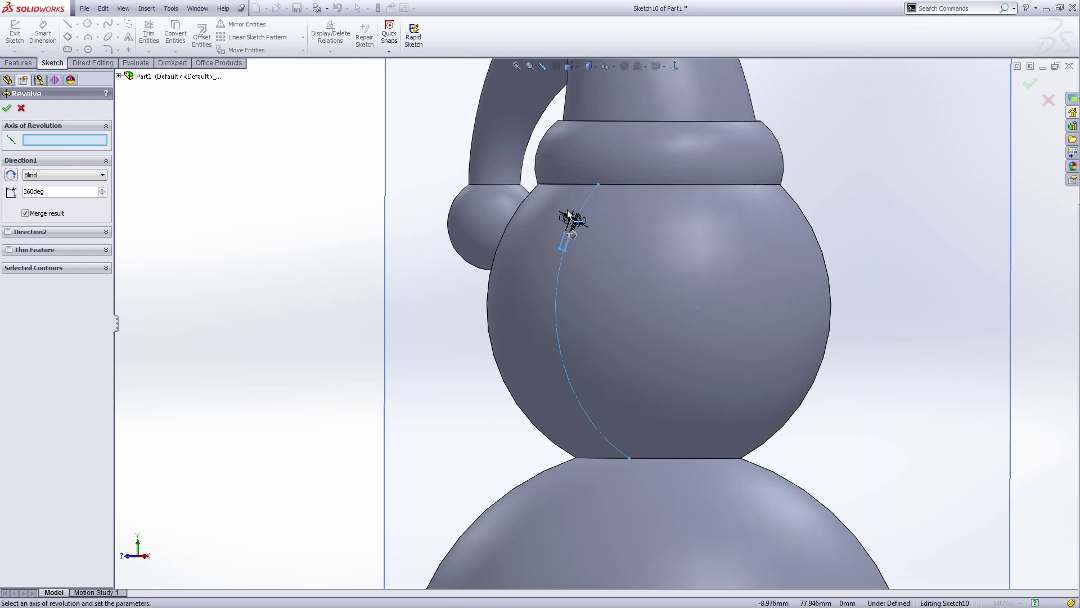
left_click(565, 327)
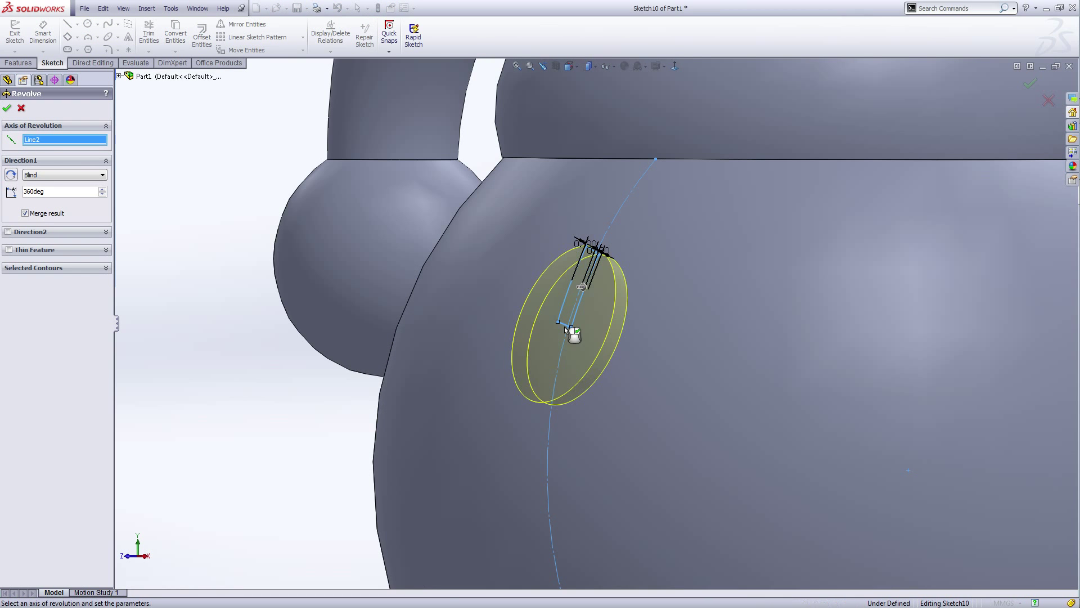
left_click(7, 109)
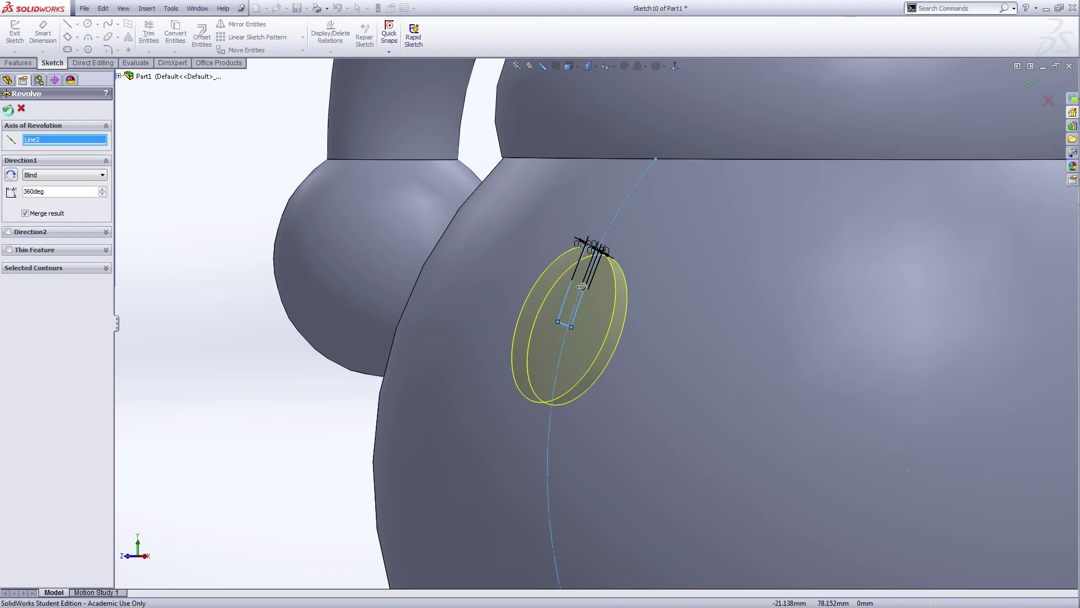
scroll(310, 375, "up", 8)
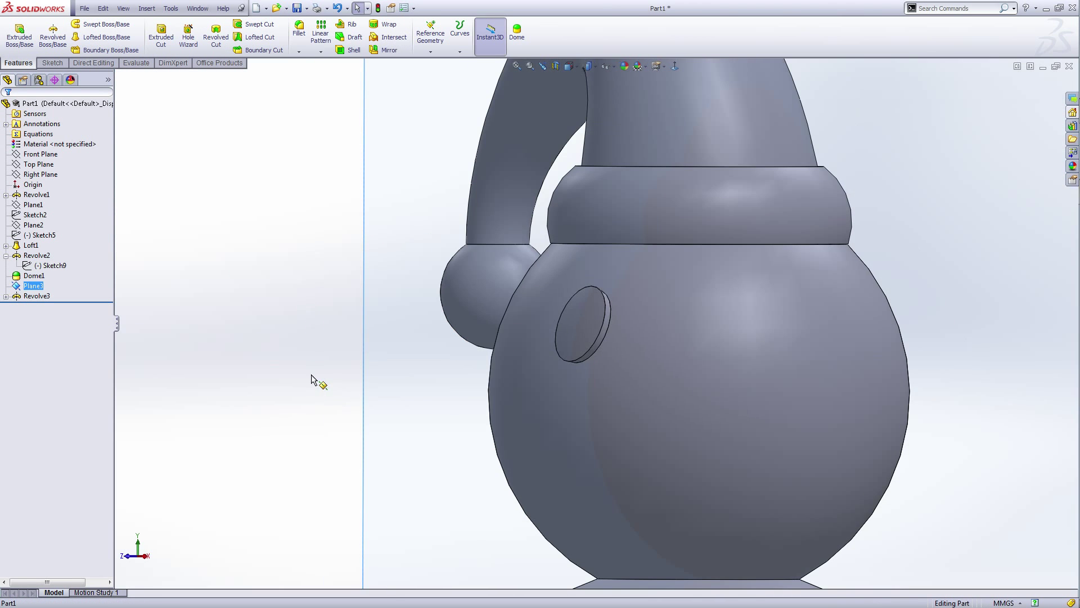
- Reopen the eye's revolve sketch and move the lower short line further down along the arcs to enlarge the disc
left_click(358, 383)
middle_click_drag(357, 382, 455, 387)
scroll(595, 396, "up", 5)
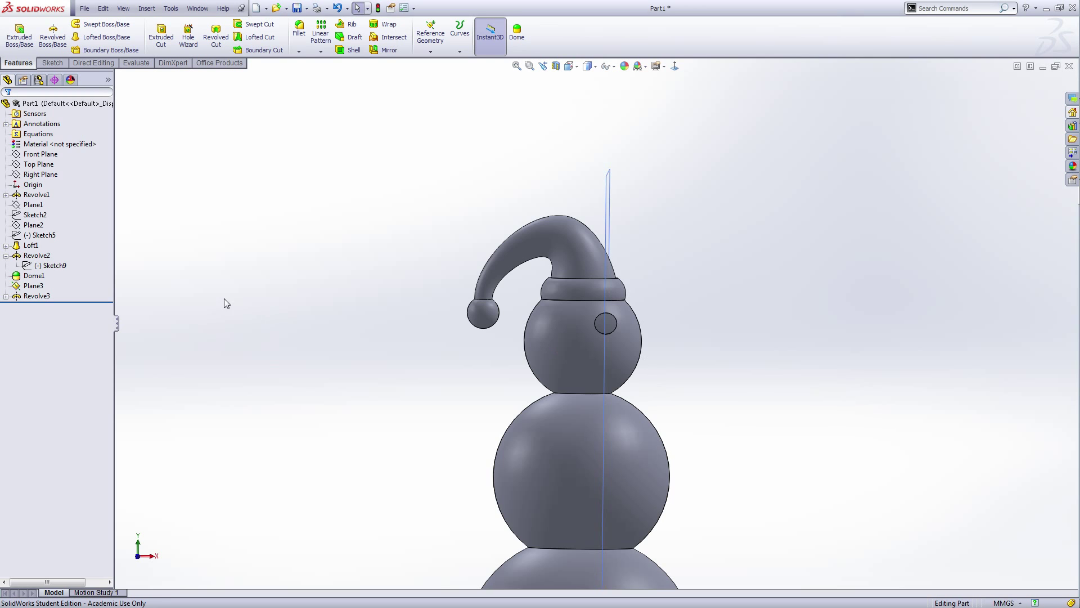
left_click(35, 296)
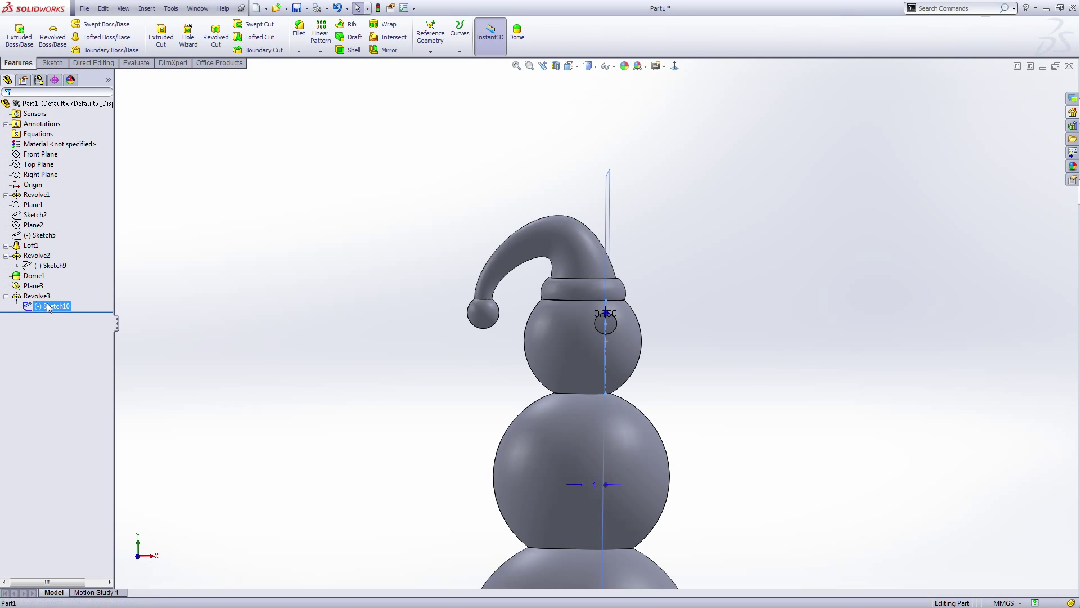
left_click(55, 276)
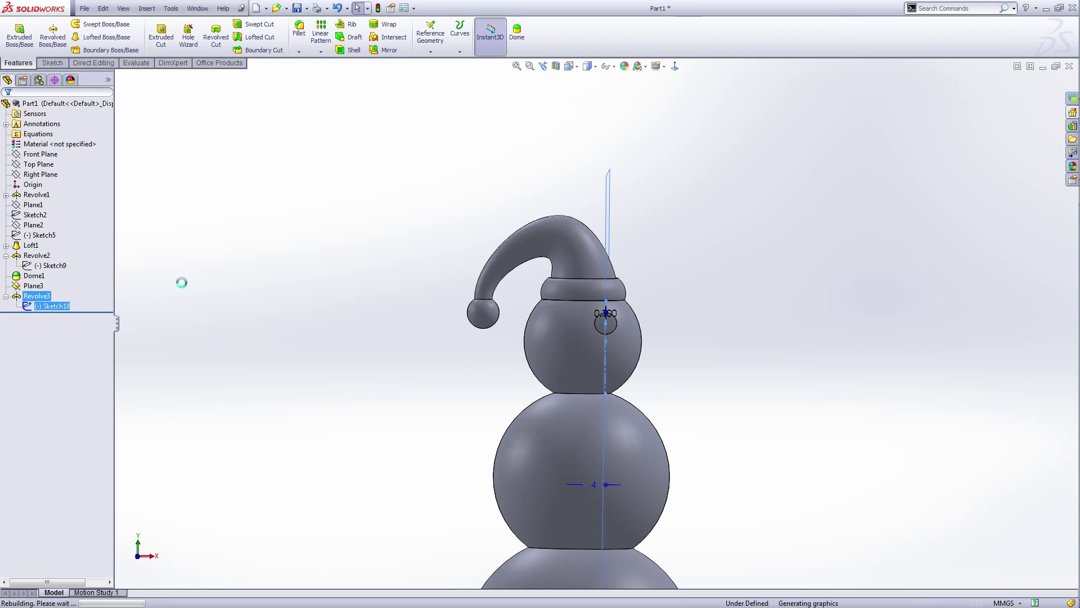
left_click(676, 68)
scroll(622, 222, "down", 8)
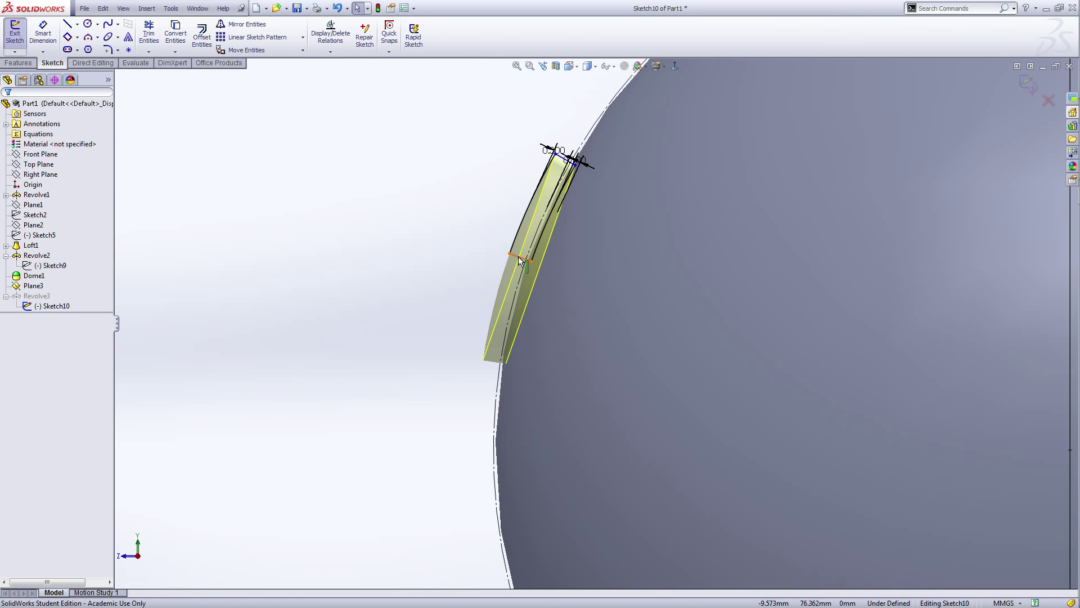
left_click(519, 259)
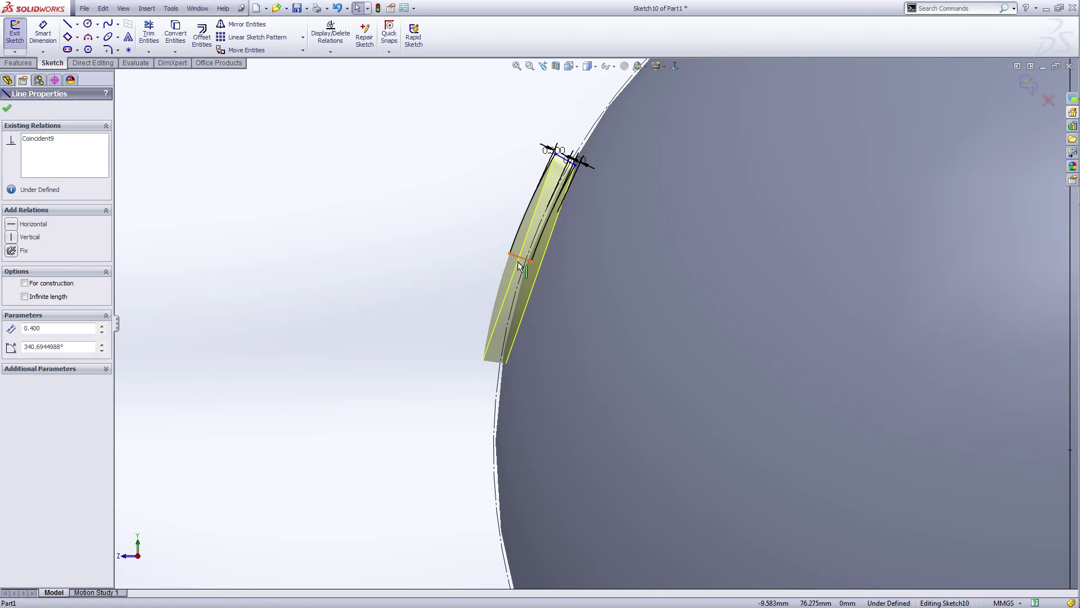
left_click(394, 266)
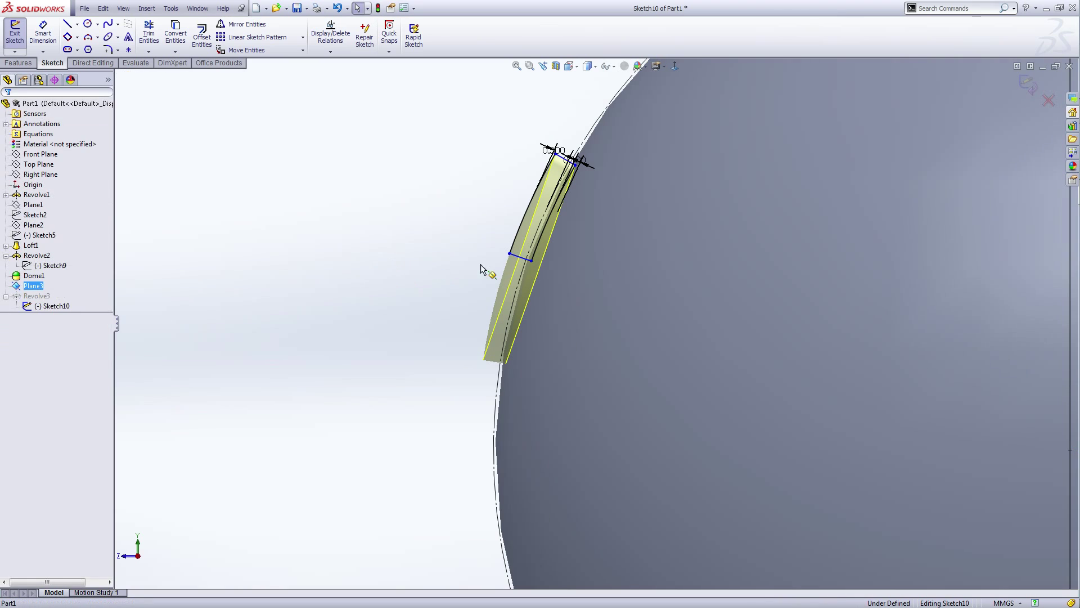
left_click(510, 254)
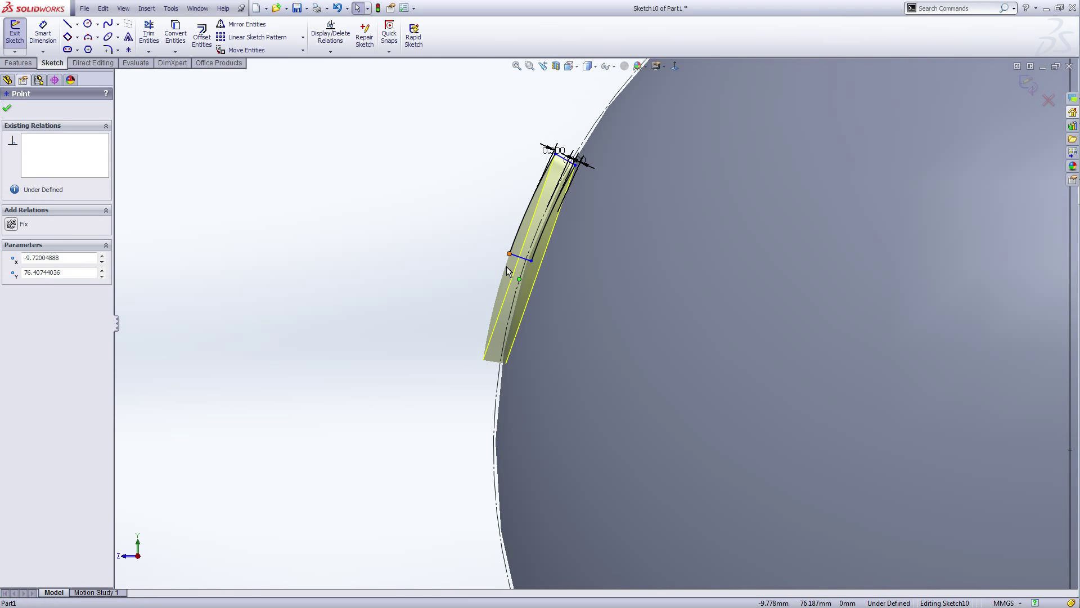
left_click_drag(507, 271, 503, 288)
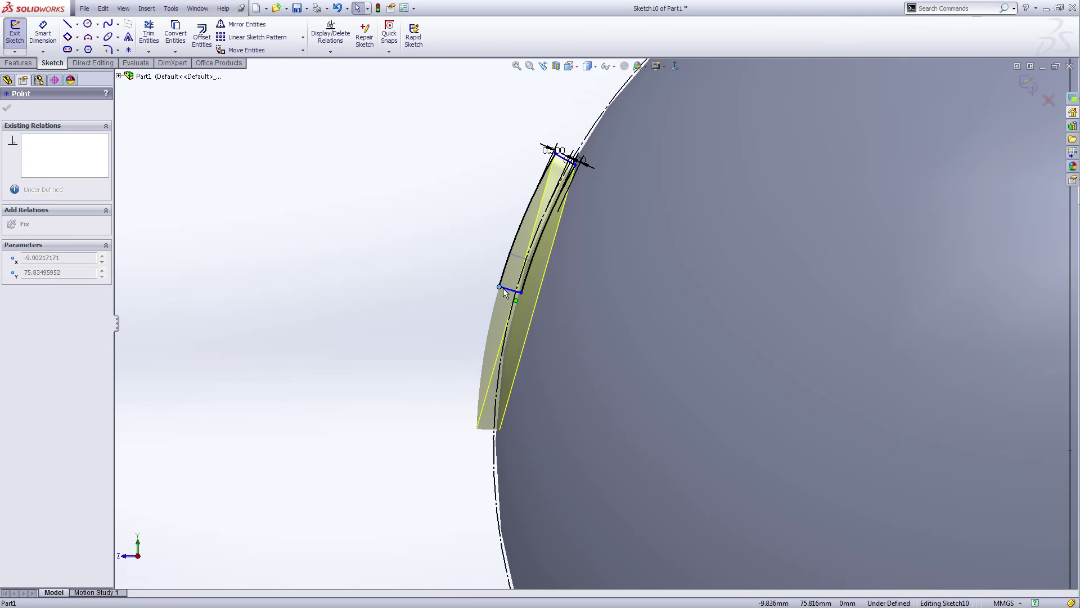
left_click(458, 278)
scroll(453, 290, "up", 5)
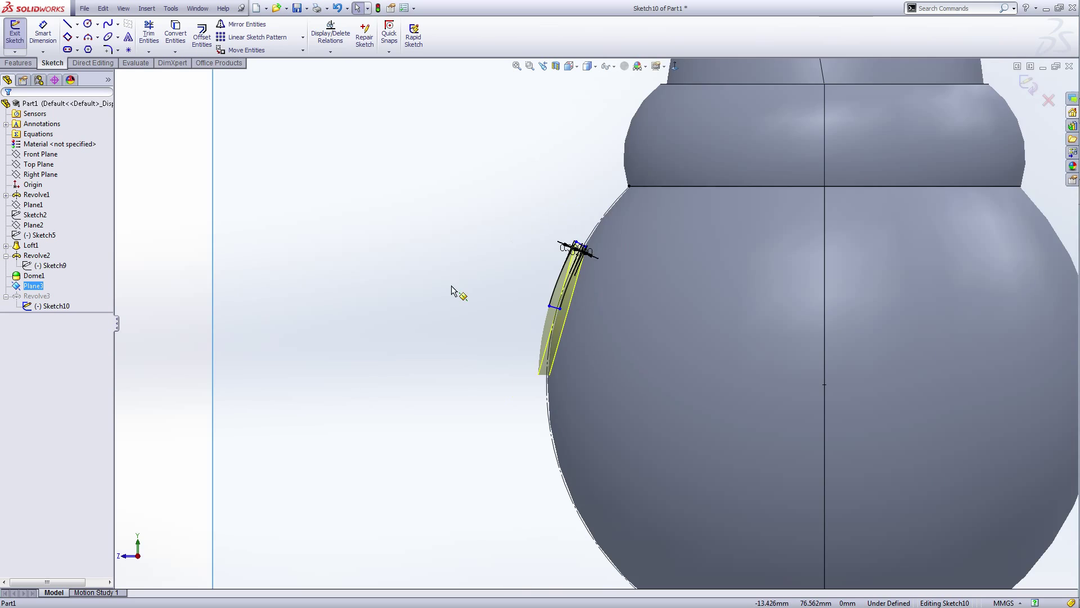
- Move the profile's upper short line down along the arcs to shorten the profile, and close the sketch to rebuild the eye
middle_click_drag(452, 291, 386, 303)
scroll(569, 296, "down", 6)
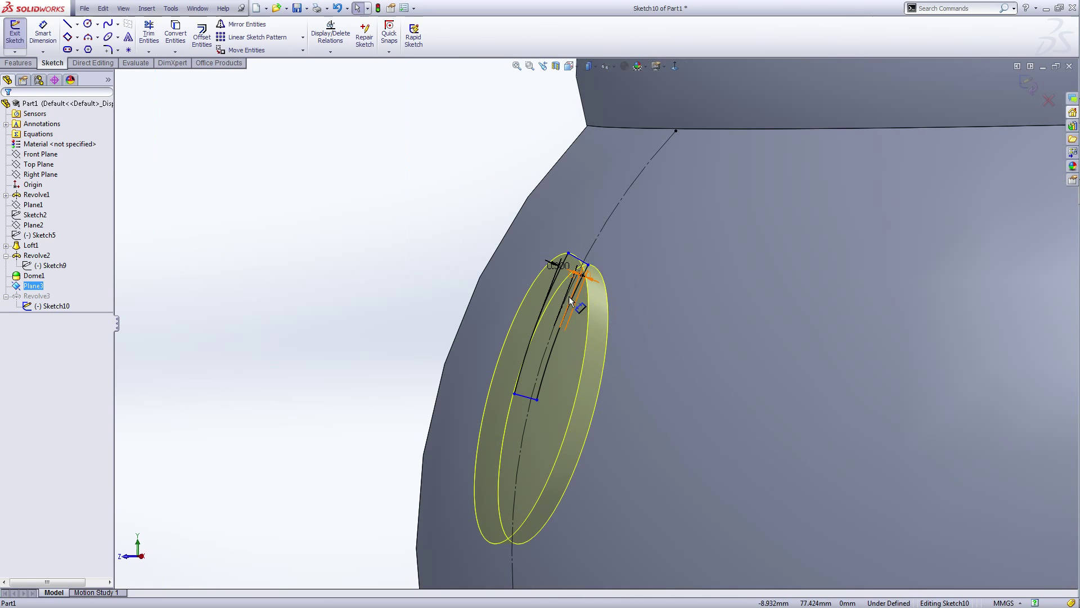
scroll(568, 296, "down", 2)
left_click(567, 231)
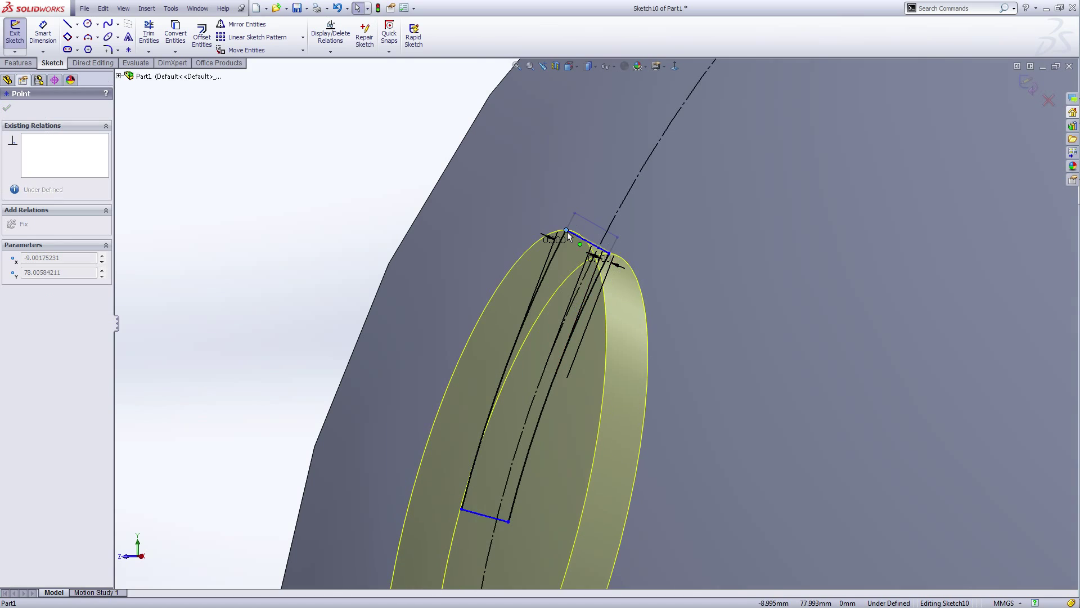
scroll(555, 302, "up", 8)
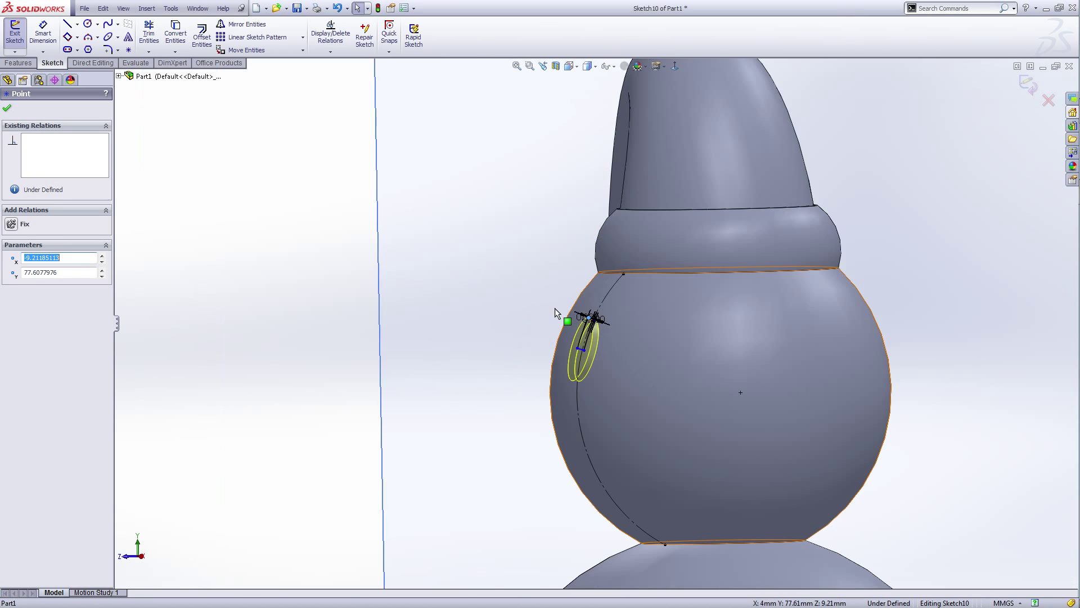
scroll(554, 309, "up", 3)
left_click(366, 321)
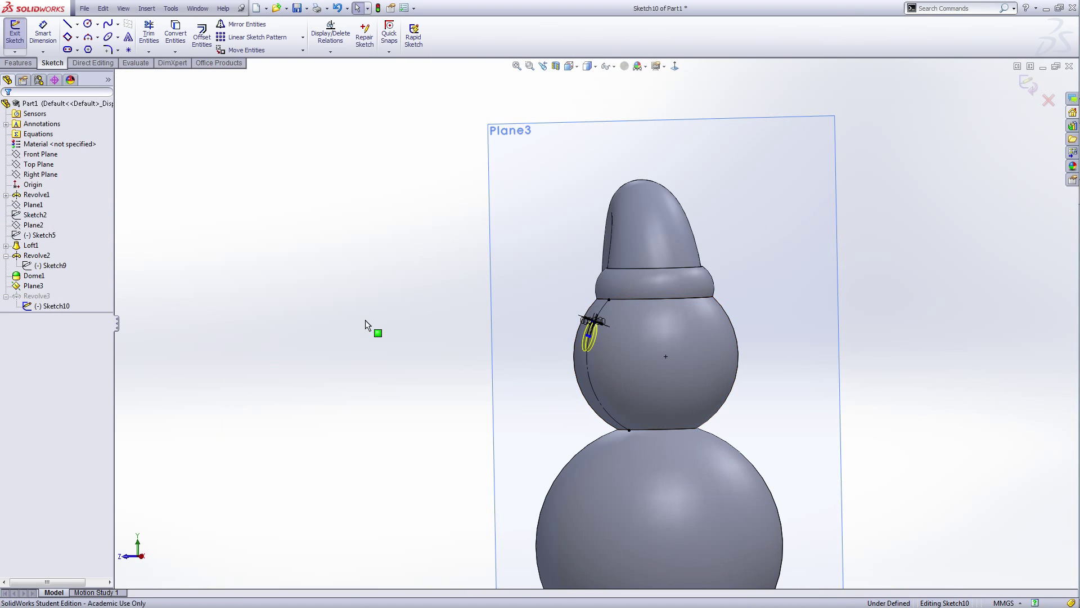
mouse_move(375, 318)
middle_mouse_down()
mouse_move(482, 327)
mouse_move(192, 184)
middle_mouse_up()
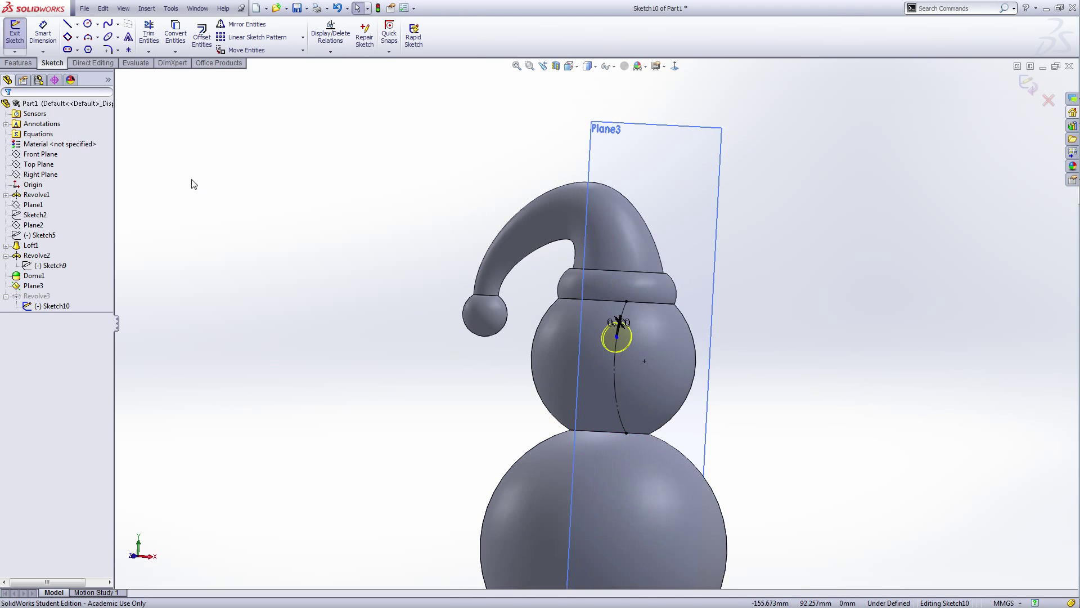
left_click(19, 45)
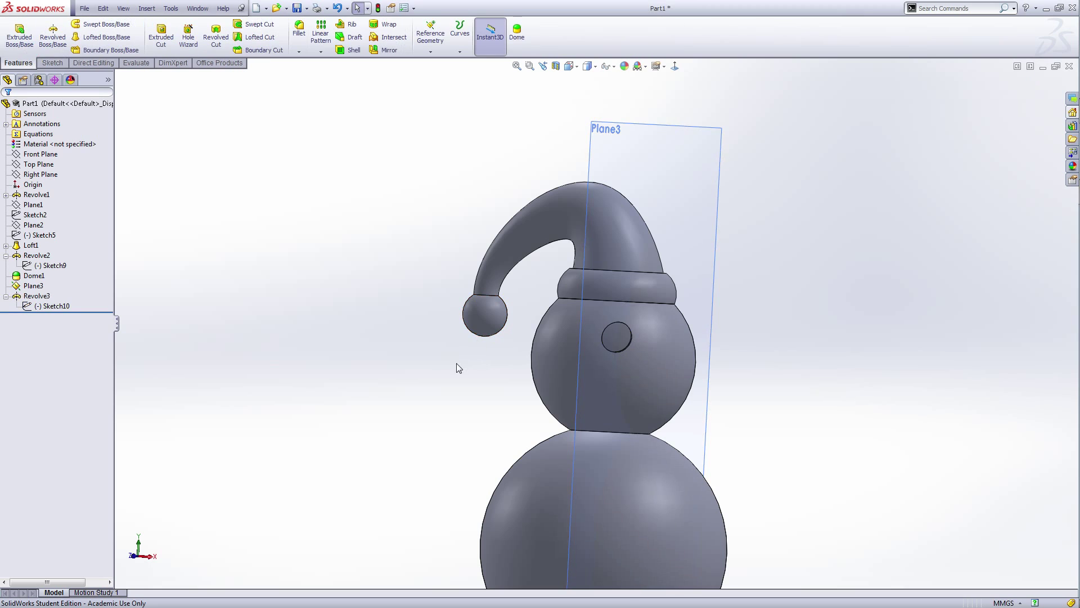
- Hide the offset reference plane Plane3 used for the eye sketch
middle_click_drag(460, 364, 490, 369)
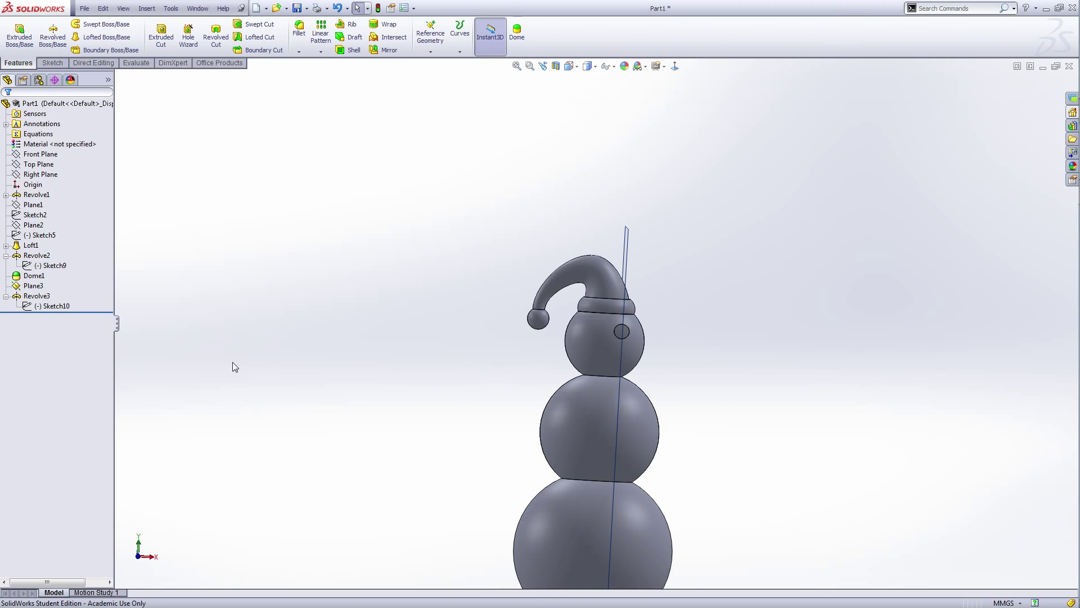
right_click(34, 285)
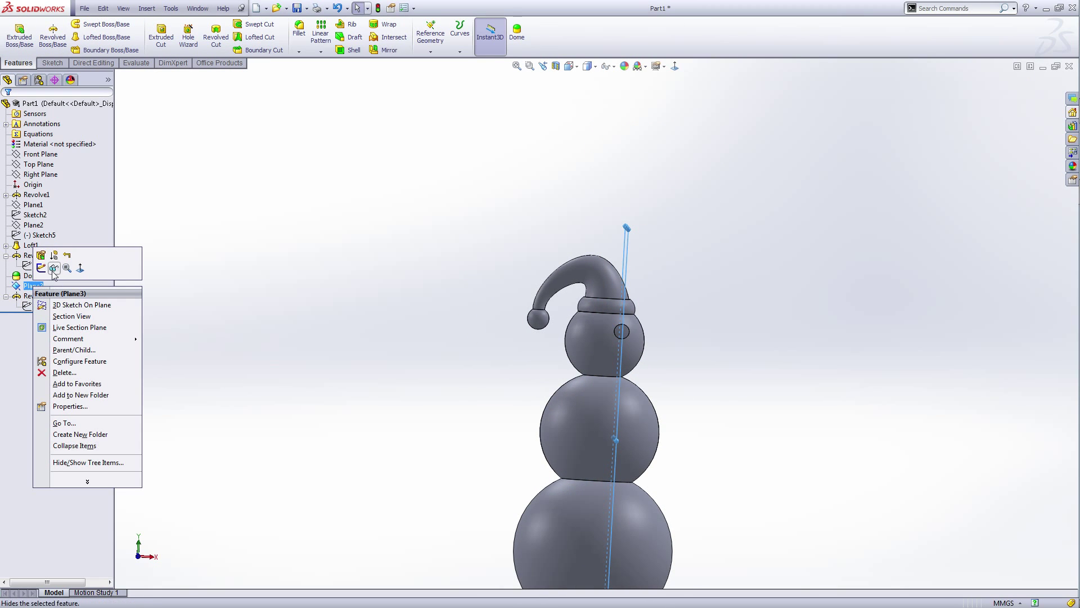
left_click(54, 268)
mouse_move(337, 349)
middle_mouse_down()
mouse_move(304, 335)
mouse_move(349, 355)
middle_mouse_up()
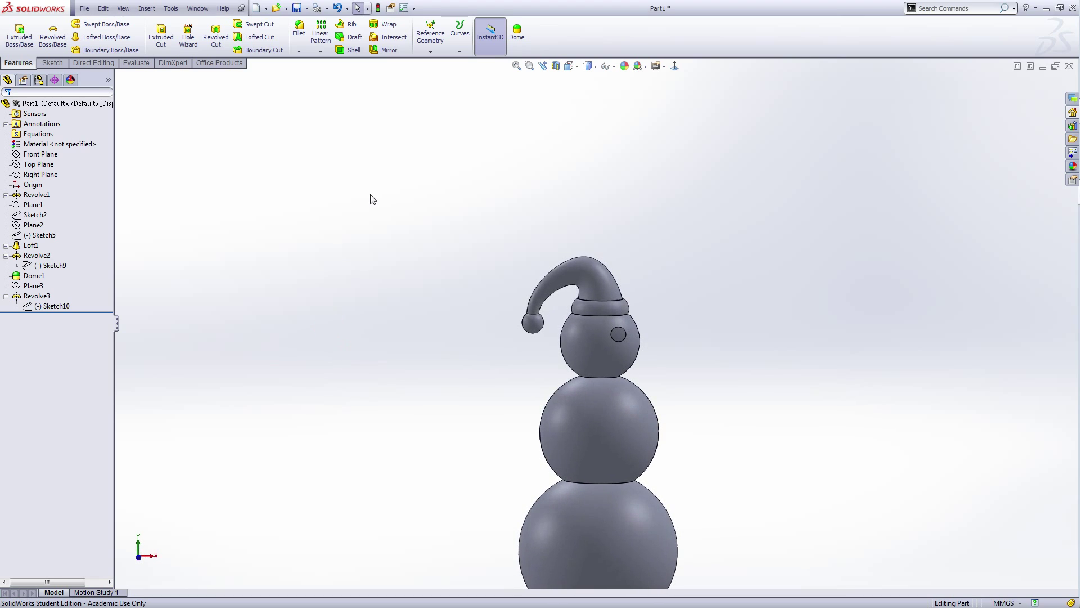
- Mirror the revolved eye (Revolve3) about the Right Plane to make the second eye
left_click(389, 49)
left_click(143, 78)
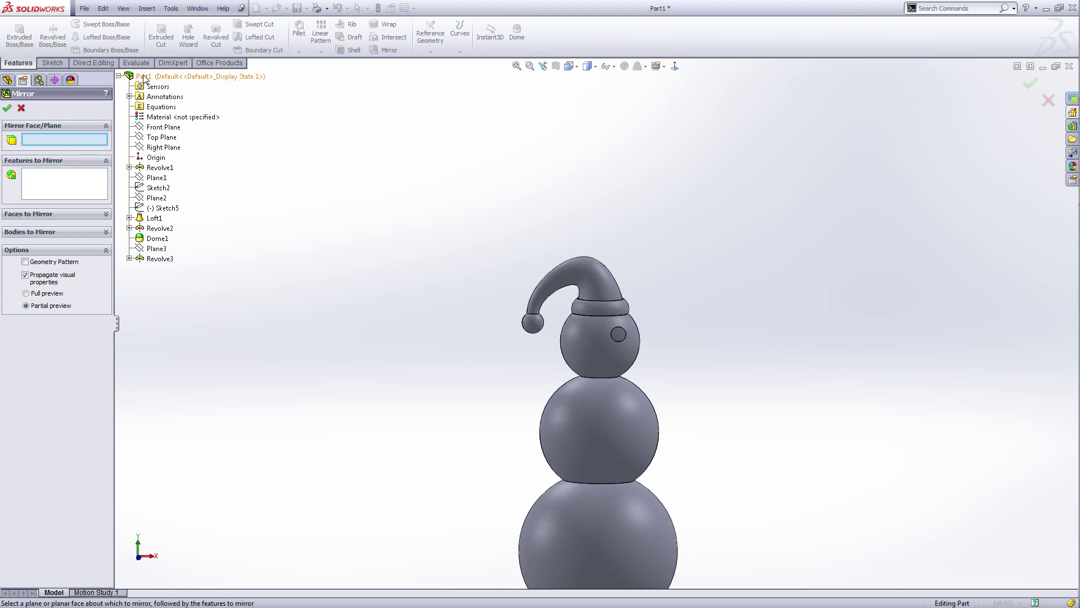
left_click(162, 148)
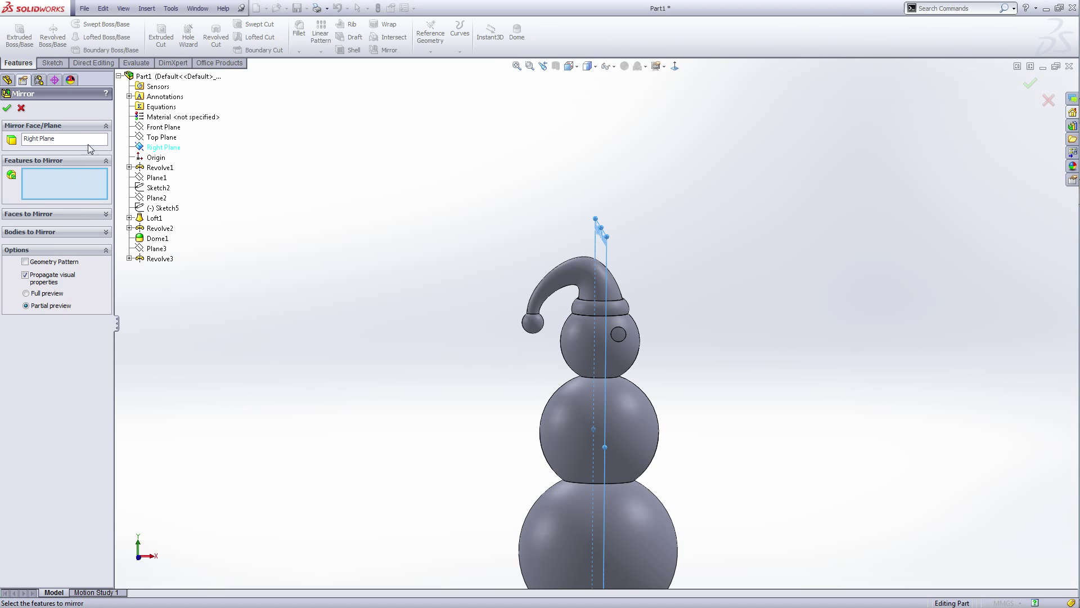
left_click(160, 259)
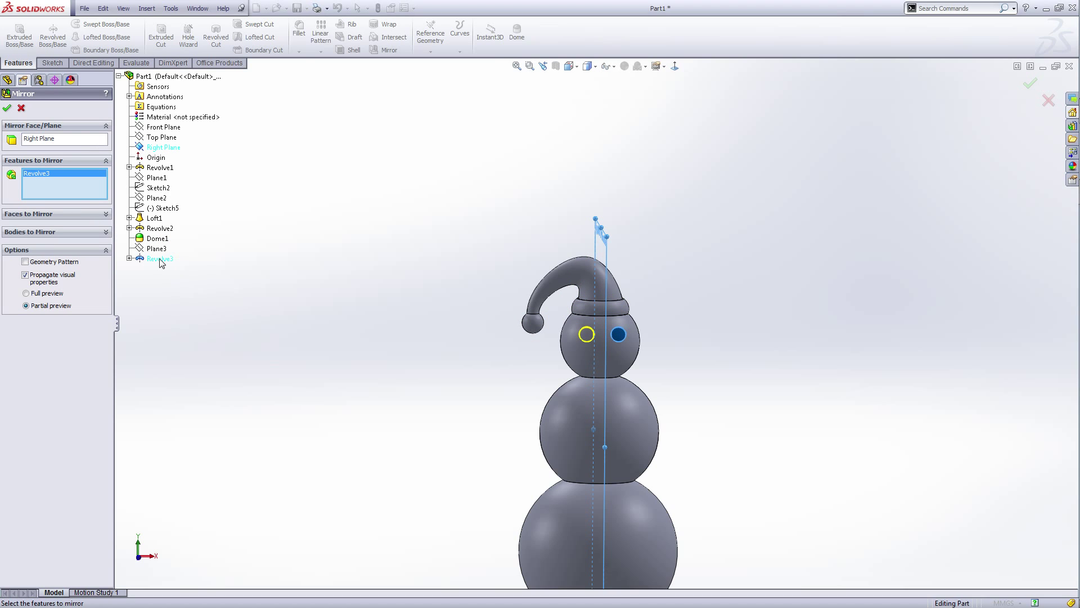
left_click(8, 109)
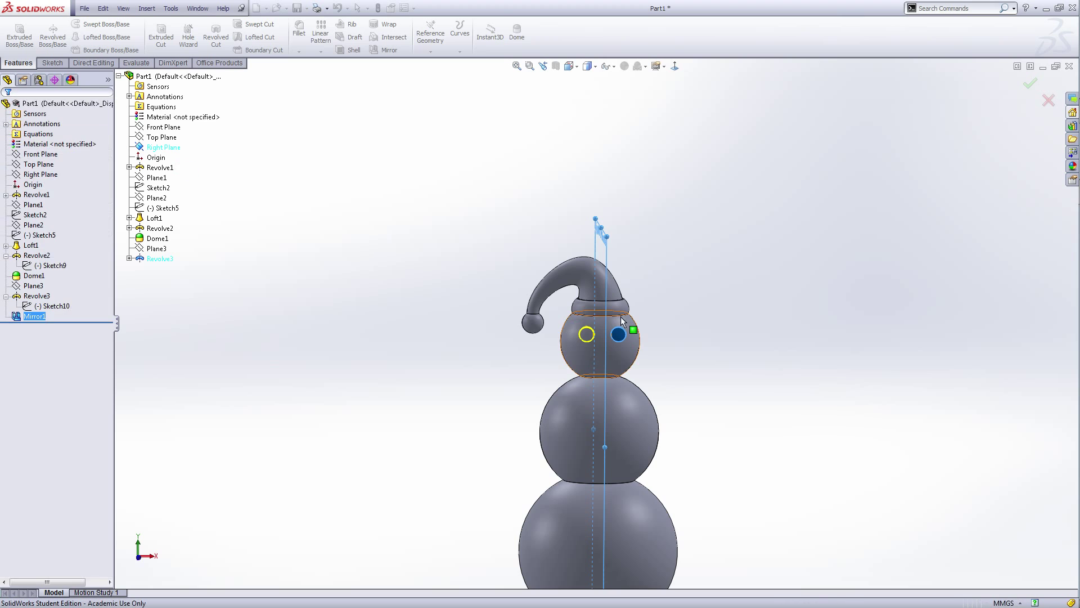
- Fillet the outer circular edges of both eyes with a constant radius of 0.5 mm
scroll(637, 355, "down", 8)
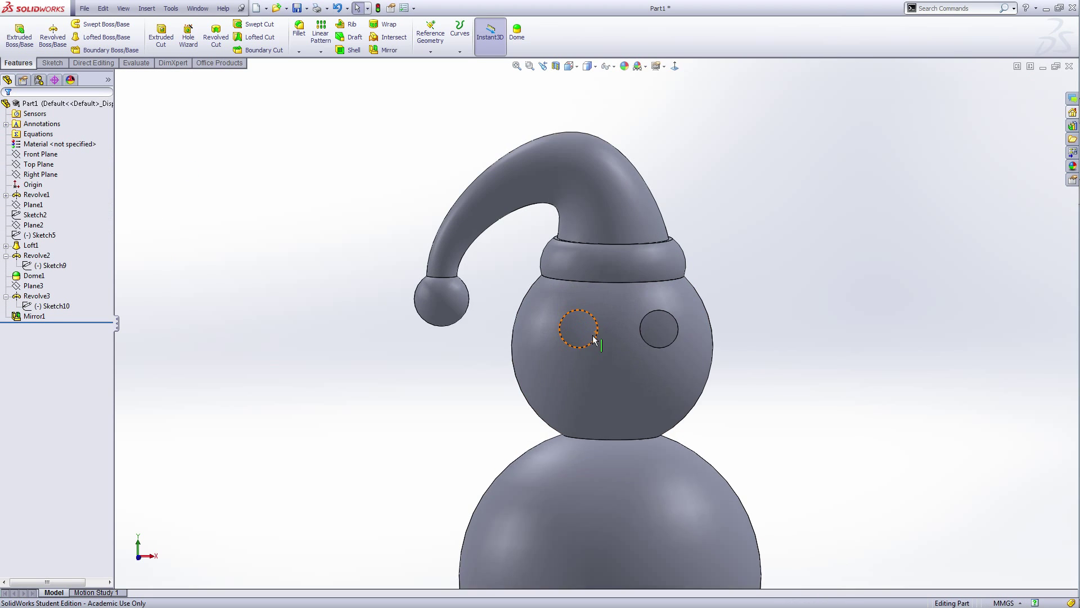
scroll(595, 304, "up", 5)
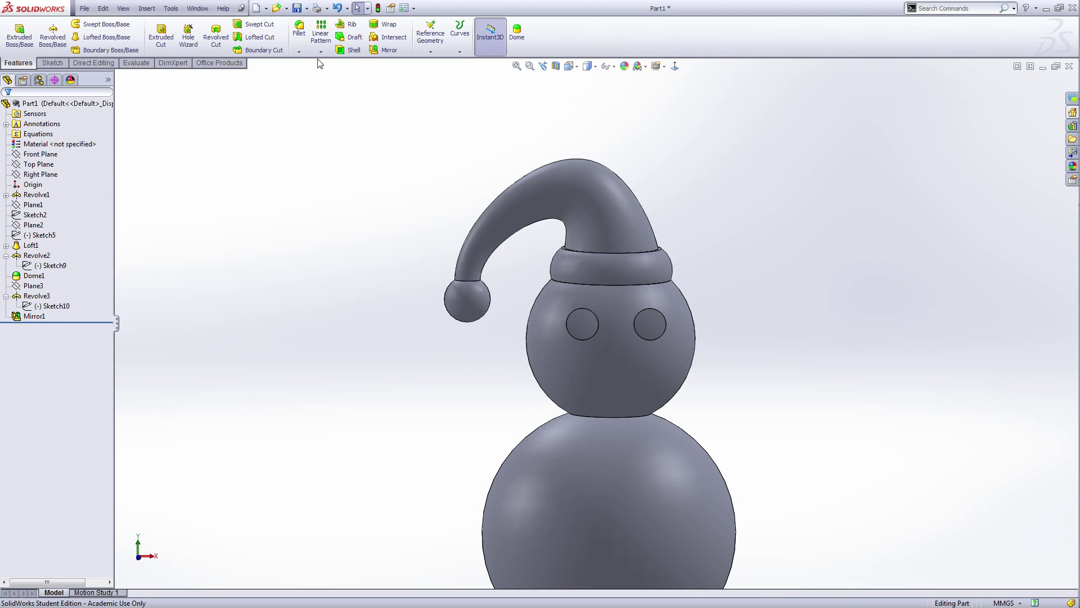
left_click(299, 53)
left_click(302, 60)
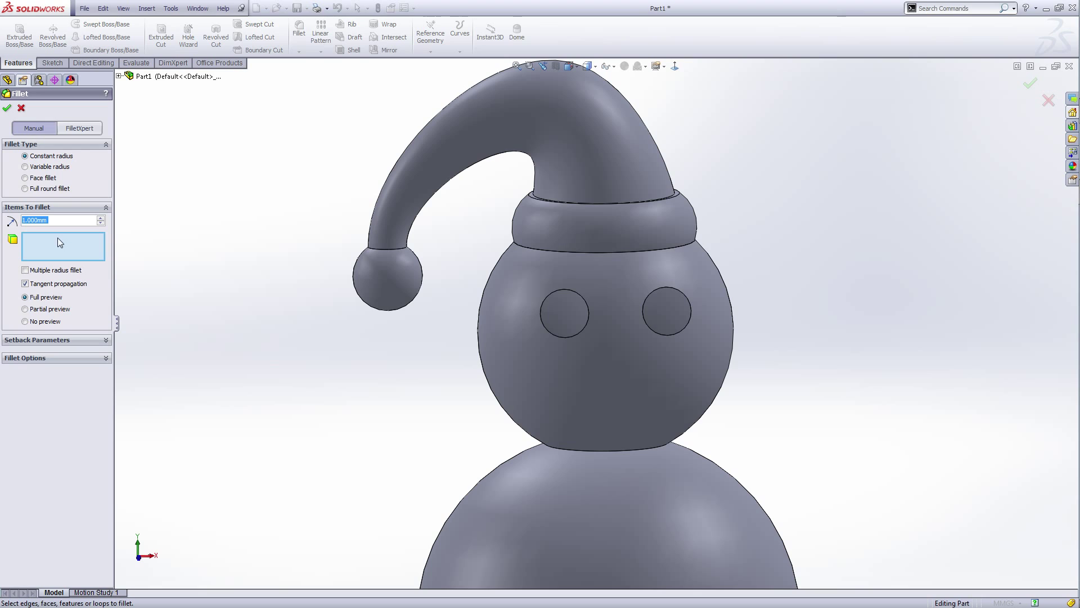
type("0.5")
key("Return")
left_click(581, 329)
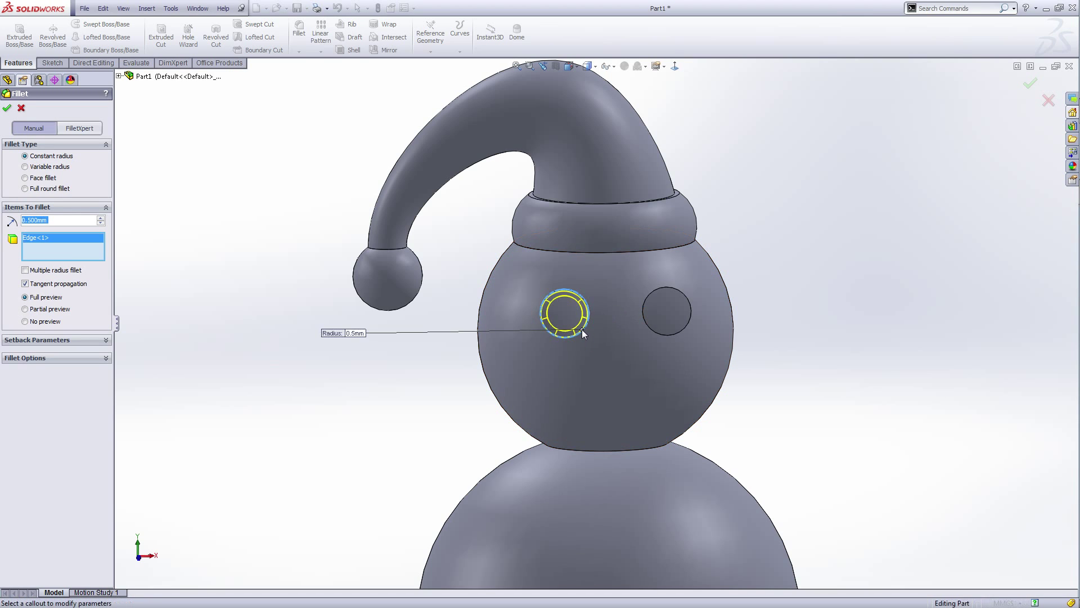
left_click(661, 333)
left_click(7, 107)
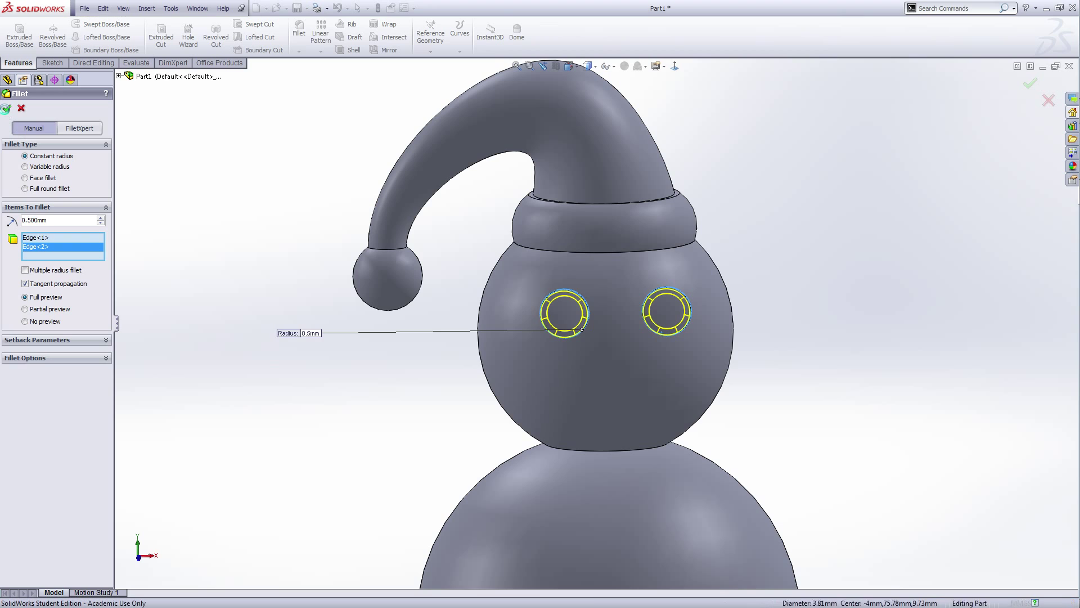
- Start a sketch on the Front Plane and draw a vertical centerline about 104 mm long from the origin up past the hat
left_click(44, 155)
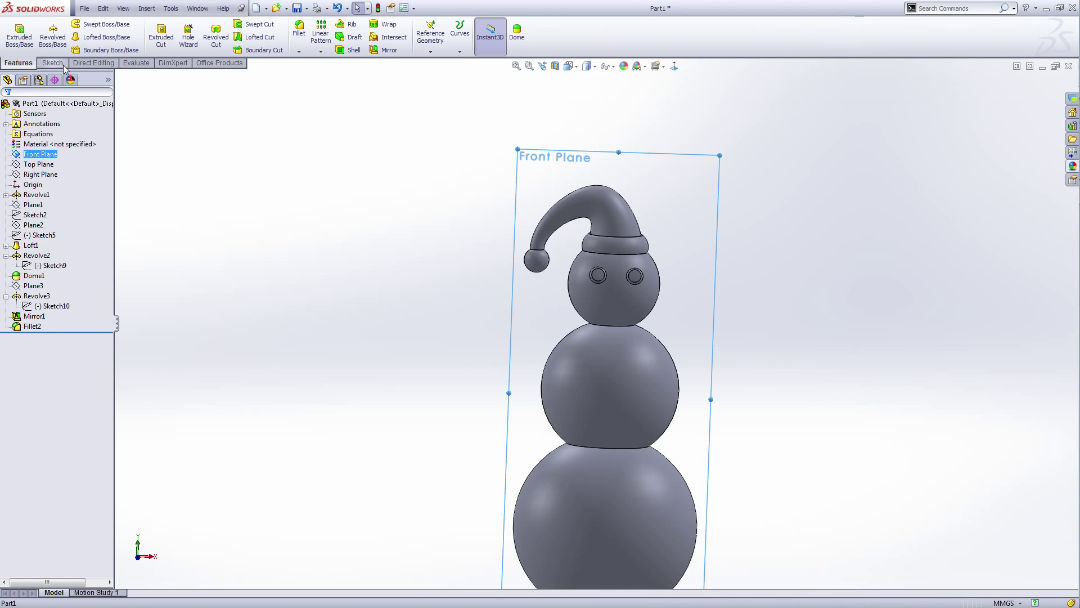
left_click(25, 47)
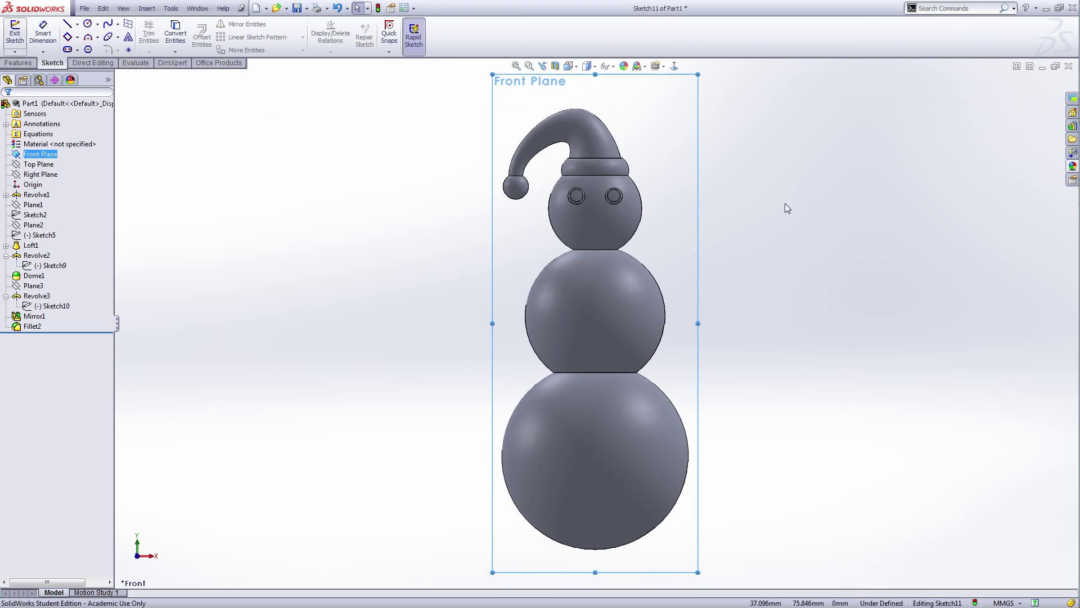
scroll(612, 206, "down", 5)
right_click(833, 175)
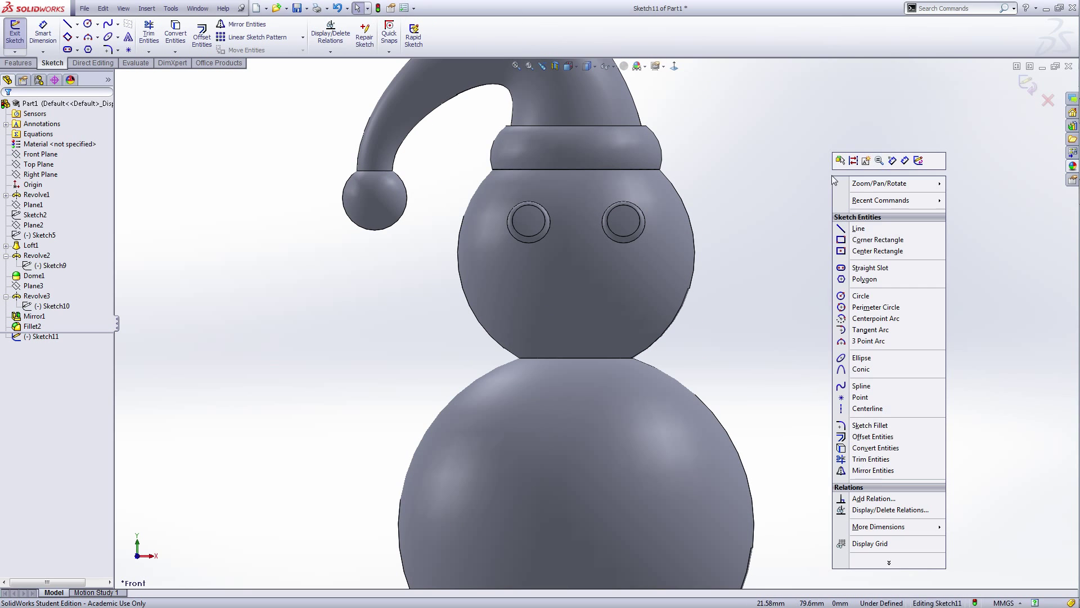
scroll(641, 435, "up", 5)
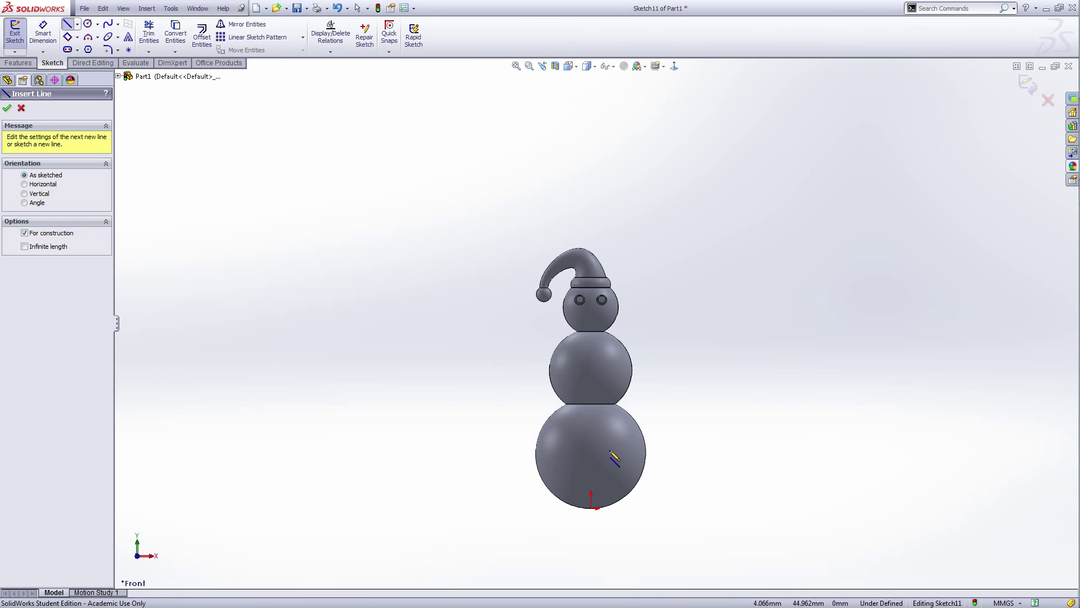
left_click(591, 508)
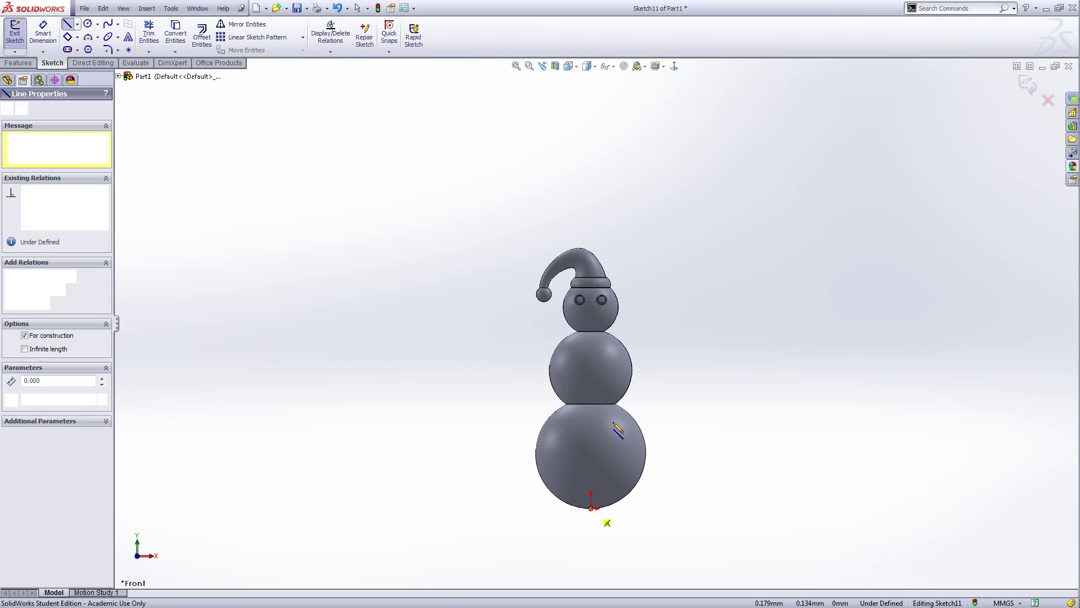
left_click(591, 223)
right_click(590, 222)
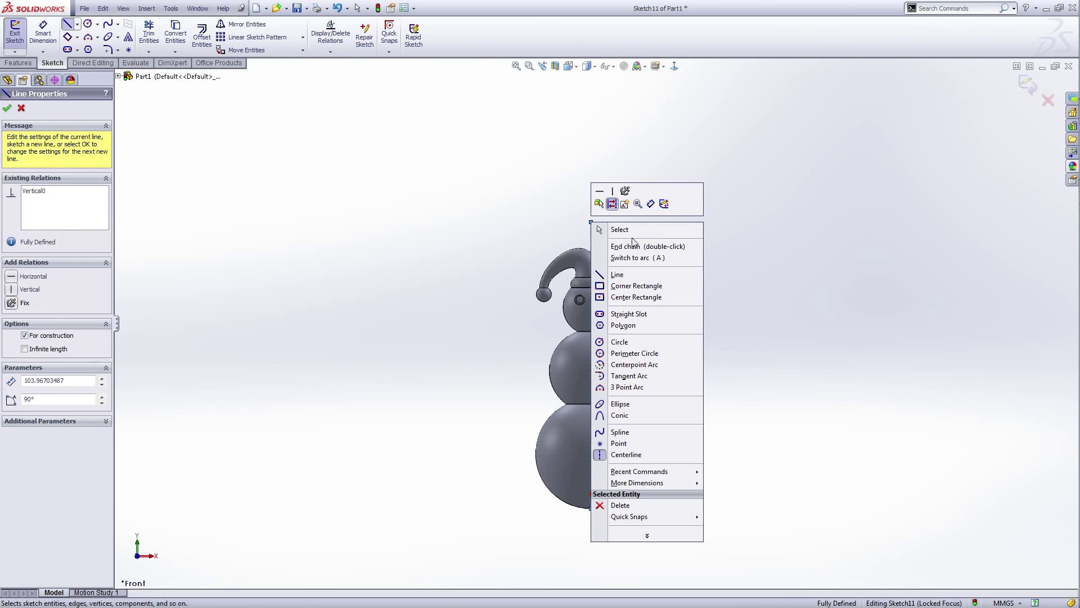
- Sketch a circle of about 1.7 mm radius centred on the centerline just below the eyes and enlarge it slightly
left_click(600, 342)
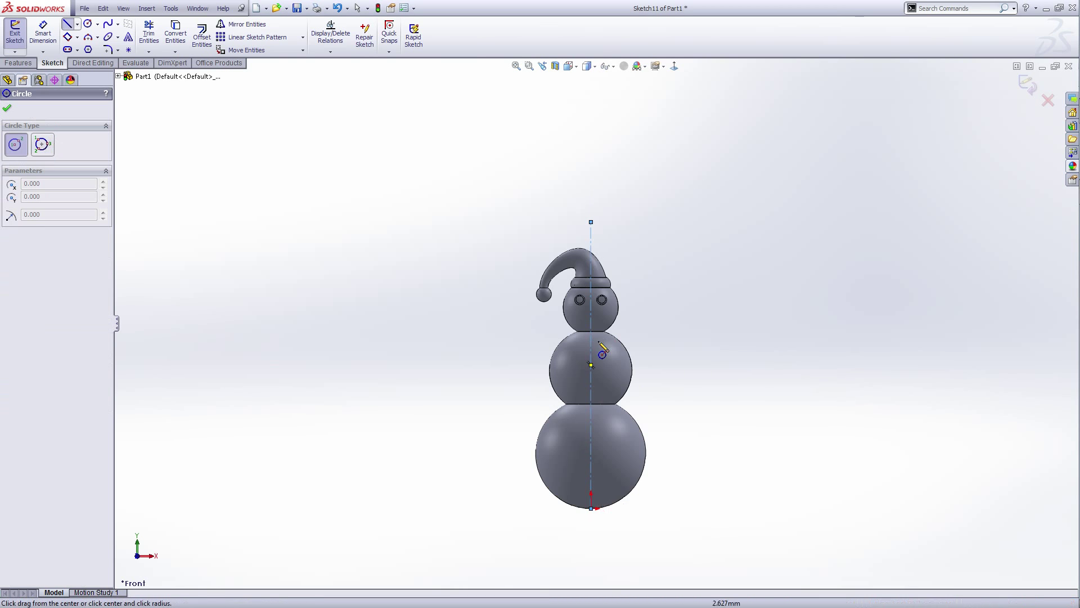
scroll(600, 311, "down", 7)
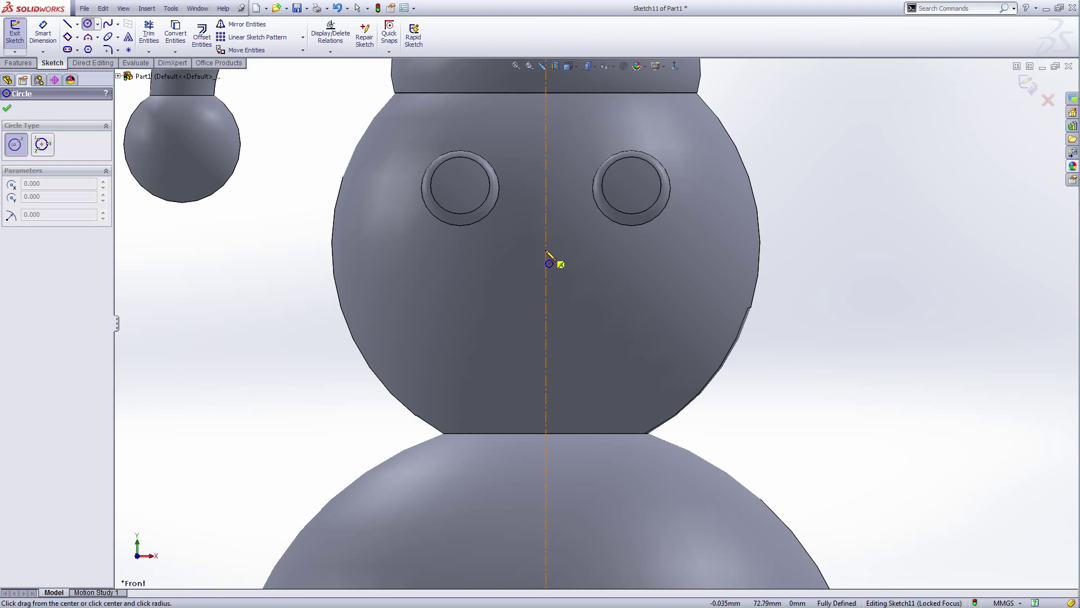
left_click(546, 250)
left_click(584, 247)
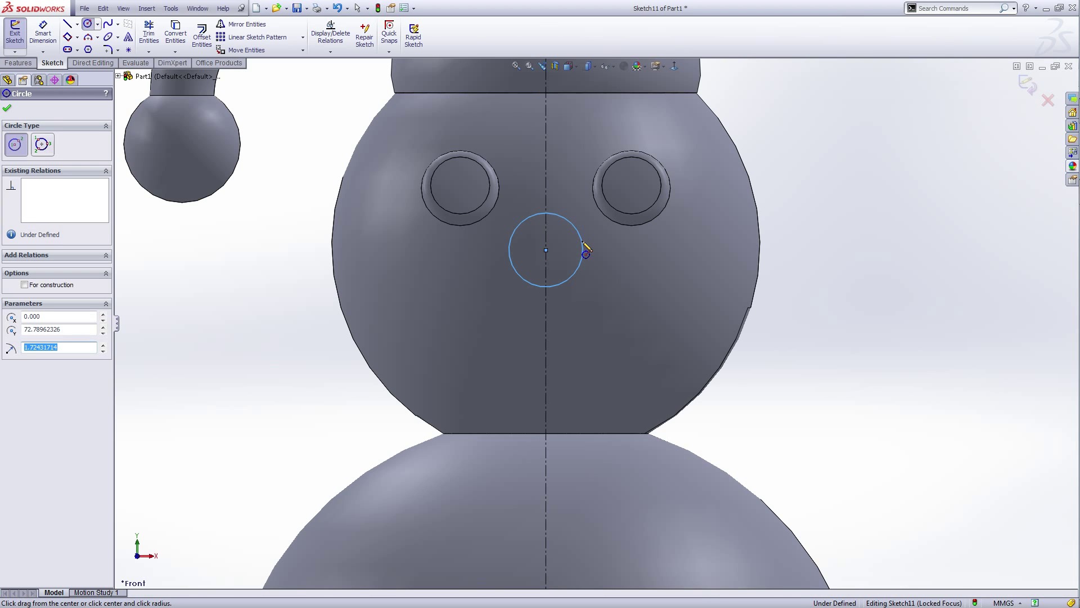
right_click(582, 241)
left_click(622, 250)
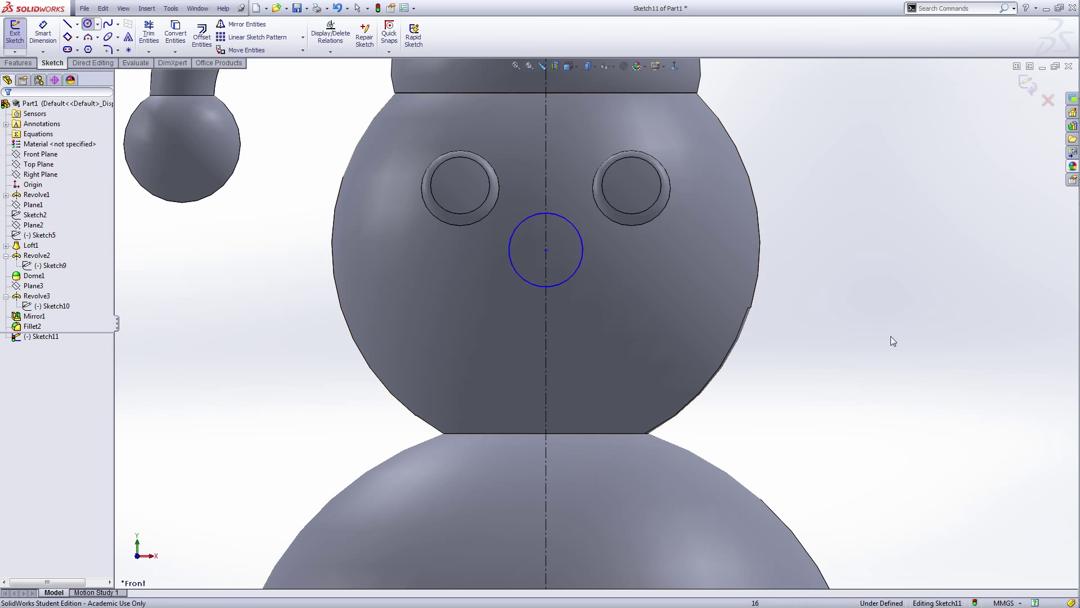
left_click_drag(578, 273, 599, 278)
left_click(854, 408)
scroll(844, 405, "up", 5)
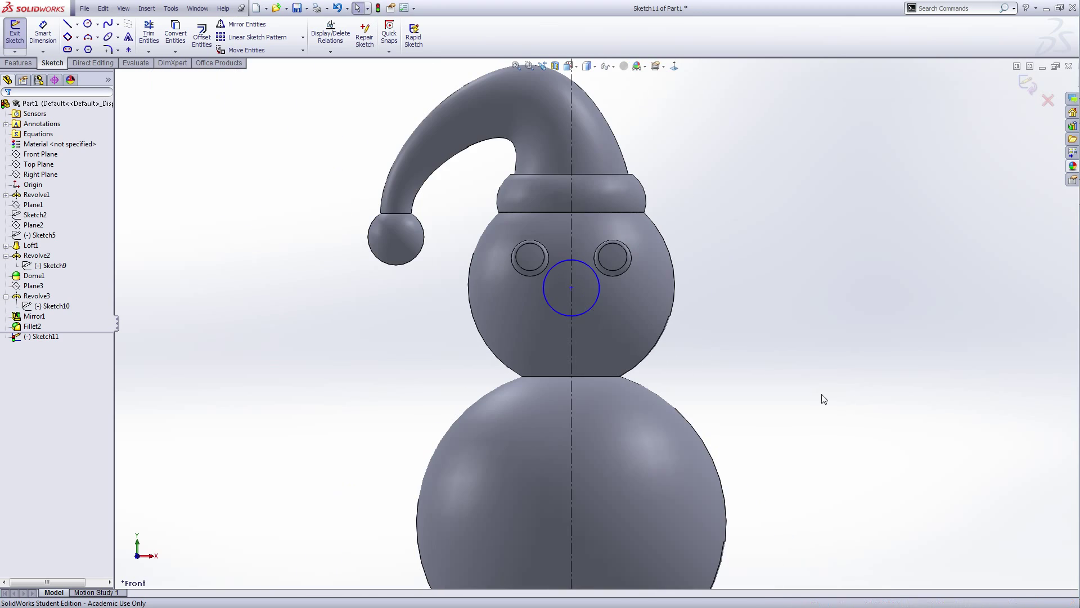
- Extrude the nose circle as a blind boss with a depth of 20 mm and a 10° draft
middle_click_drag(732, 357, 818, 367)
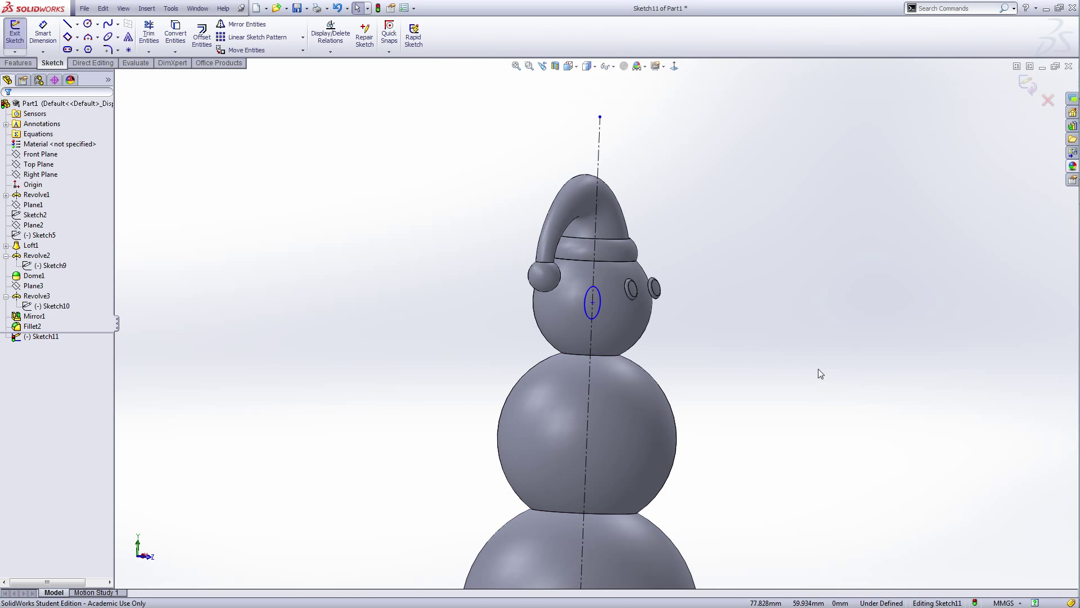
left_click(15, 36)
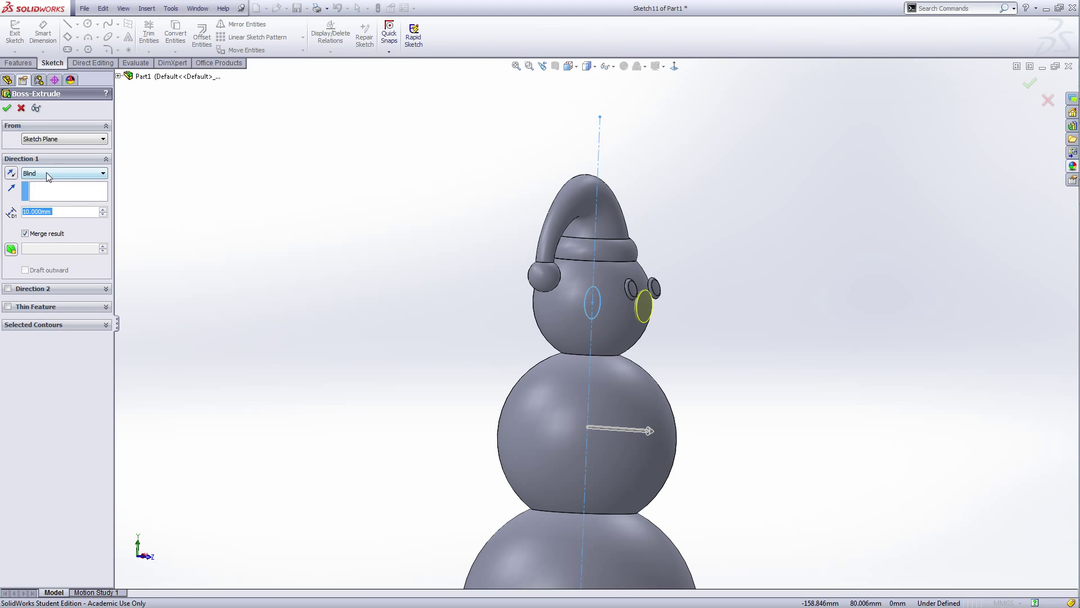
left_click(11, 250)
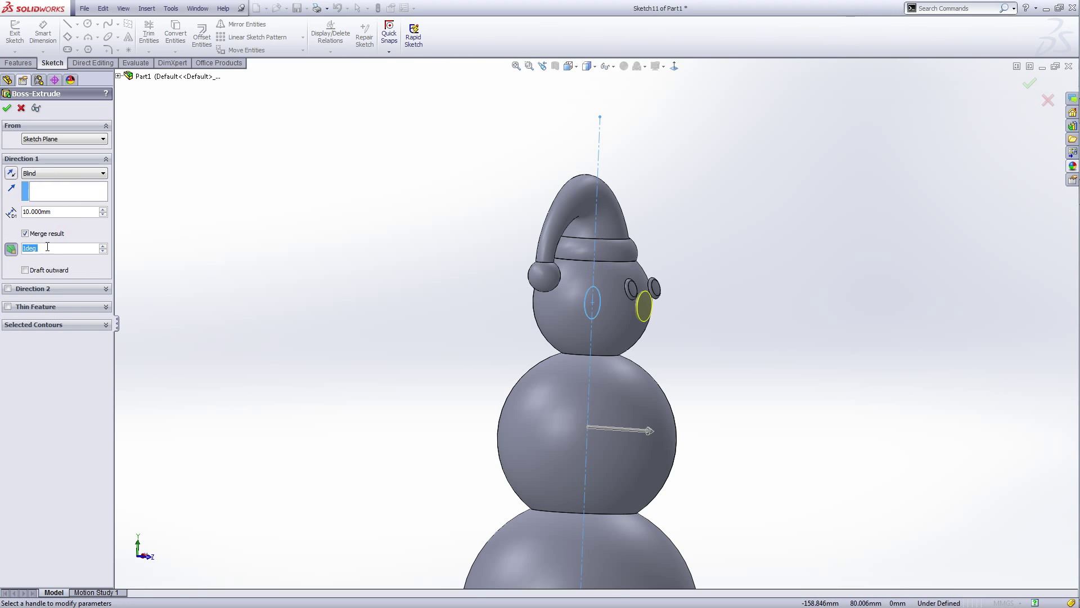
type("10")
key("Return")
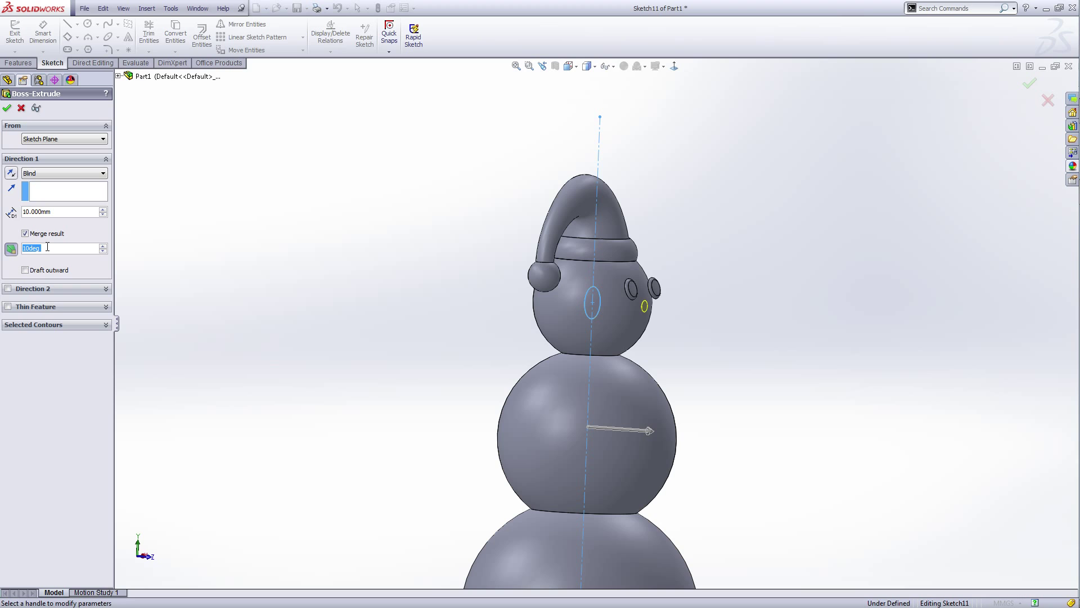
left_click(23, 211)
type("20")
key("Return")
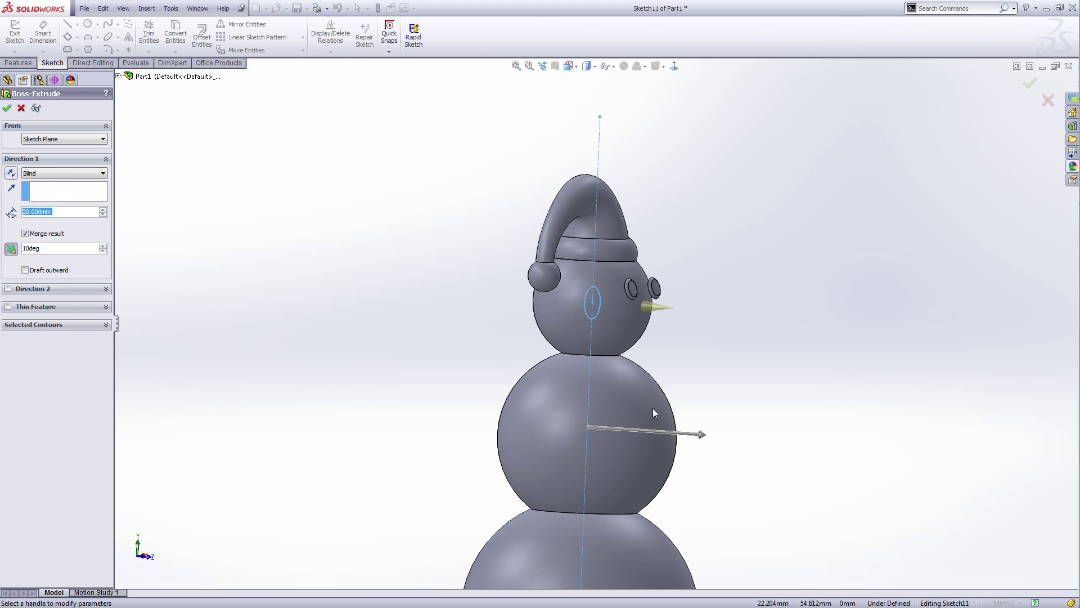
- Try draft angles of 8° and 5° for the nose extrusion
middle_click_drag(759, 371, 697, 359)
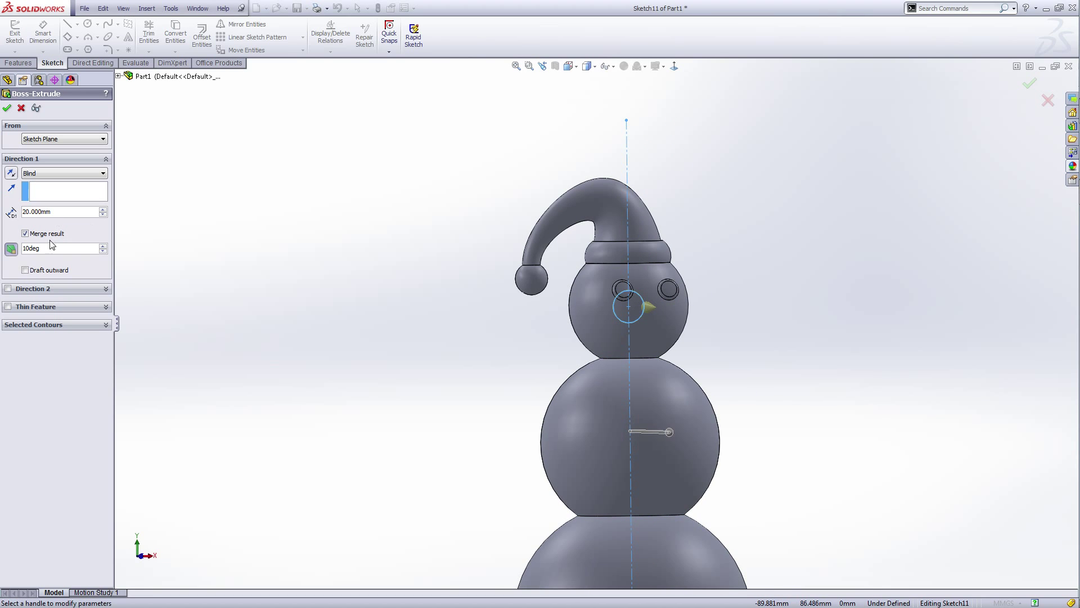
type("8")
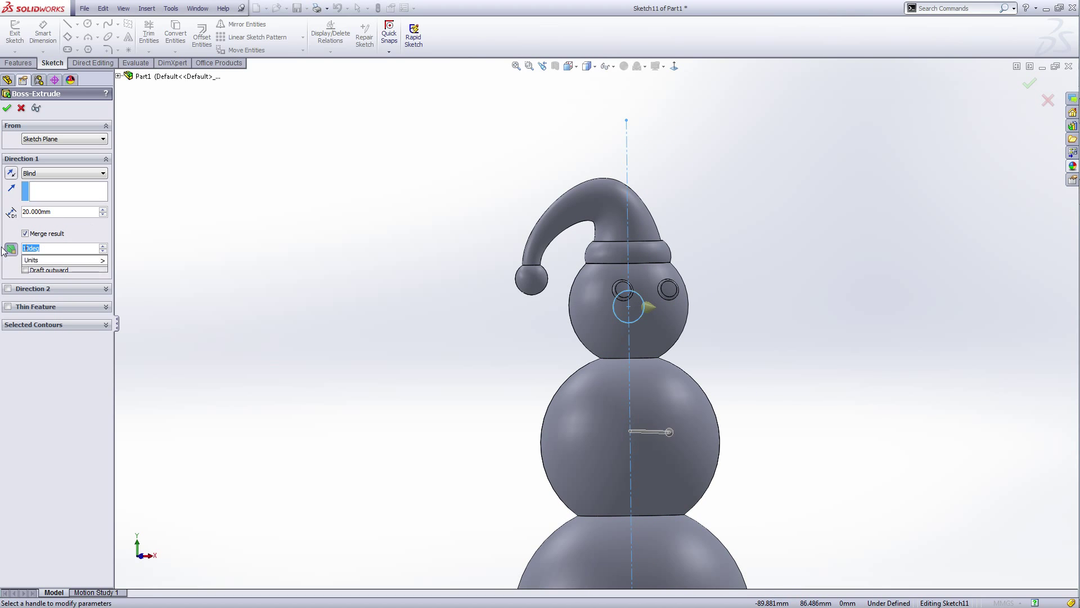
key("Return")
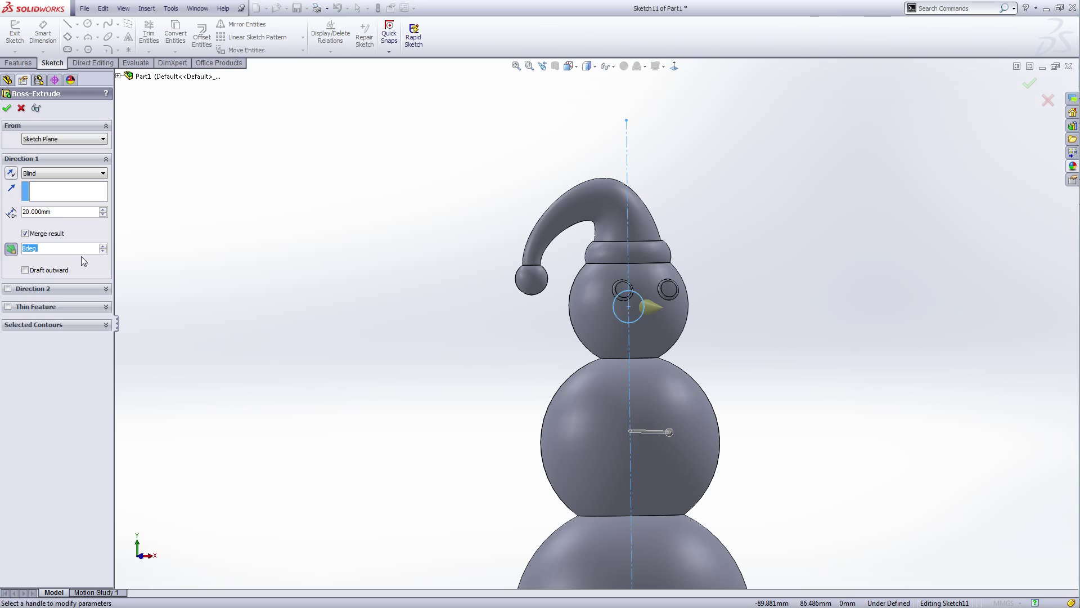
left_click_drag(61, 212, 15, 207)
left_click_drag(42, 248, 10, 243)
type("5")
key("Return")
- Try a nose extrusion depth of 30 mm, reduce it to 25 mm and accept the feature
left_click_drag(56, 211, 11, 212)
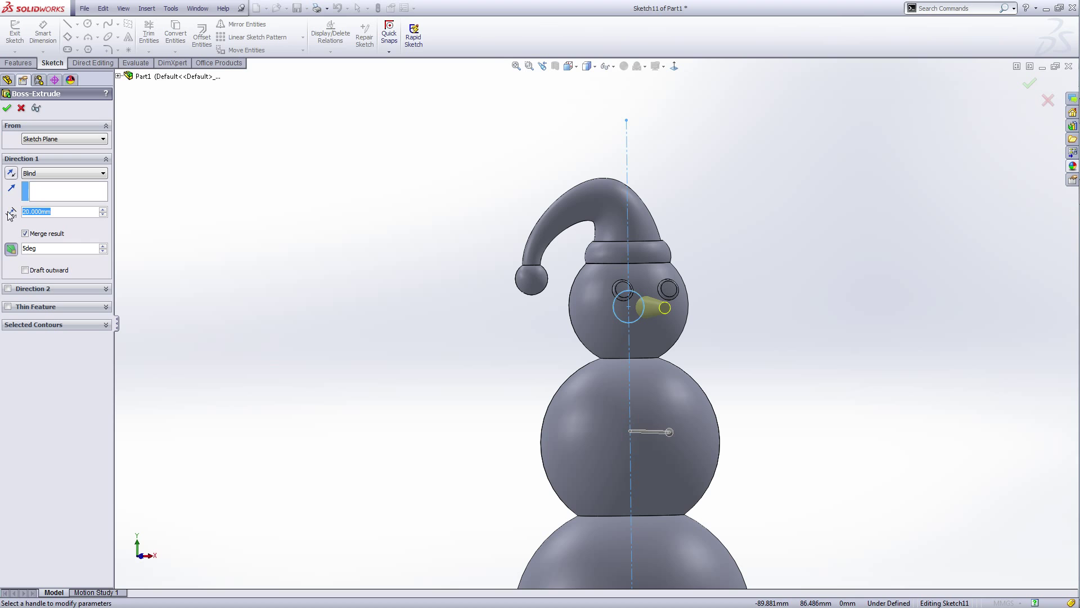
type("30")
key("Return")
middle_click_drag(391, 316, 454, 336)
left_click(70, 213)
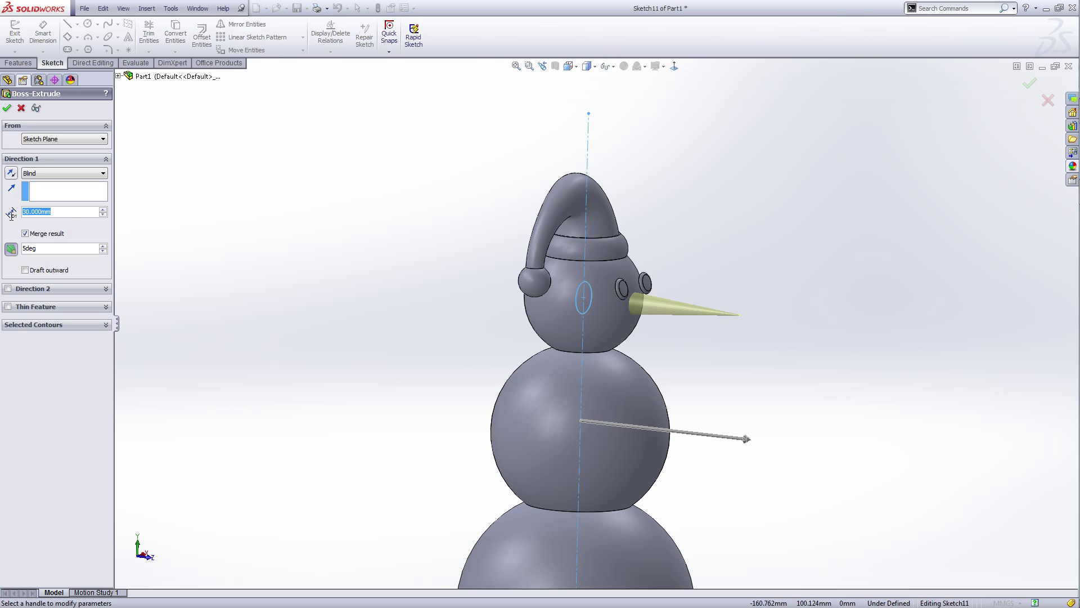
type("25")
key("Return")
left_click(8, 107)
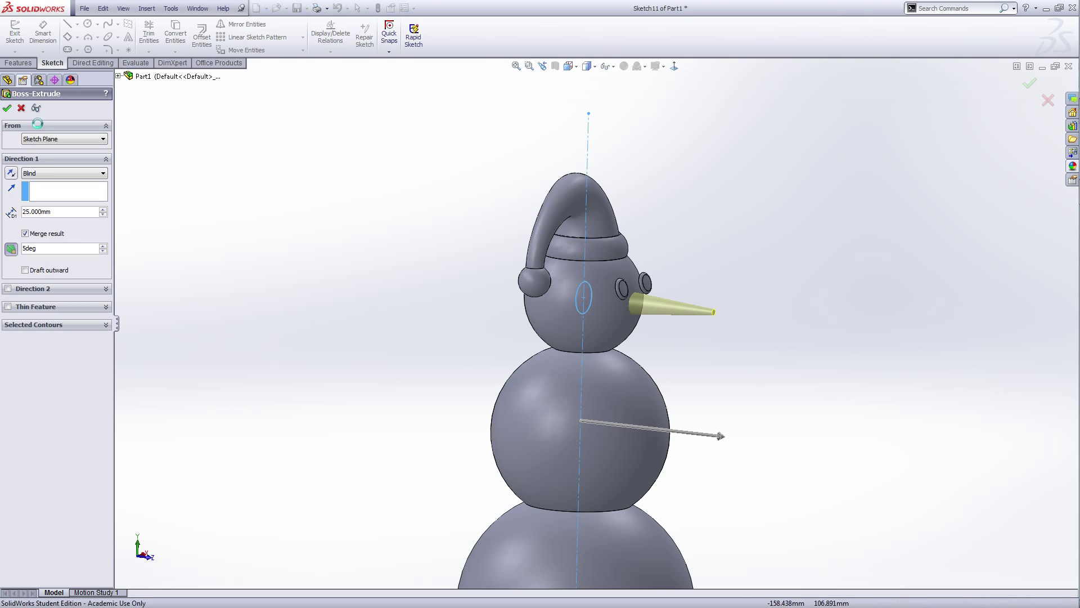
- Edit the nose extrusion to a depth of 22 mm and a draft angle of 6°
middle_click_drag(761, 400, 727, 402)
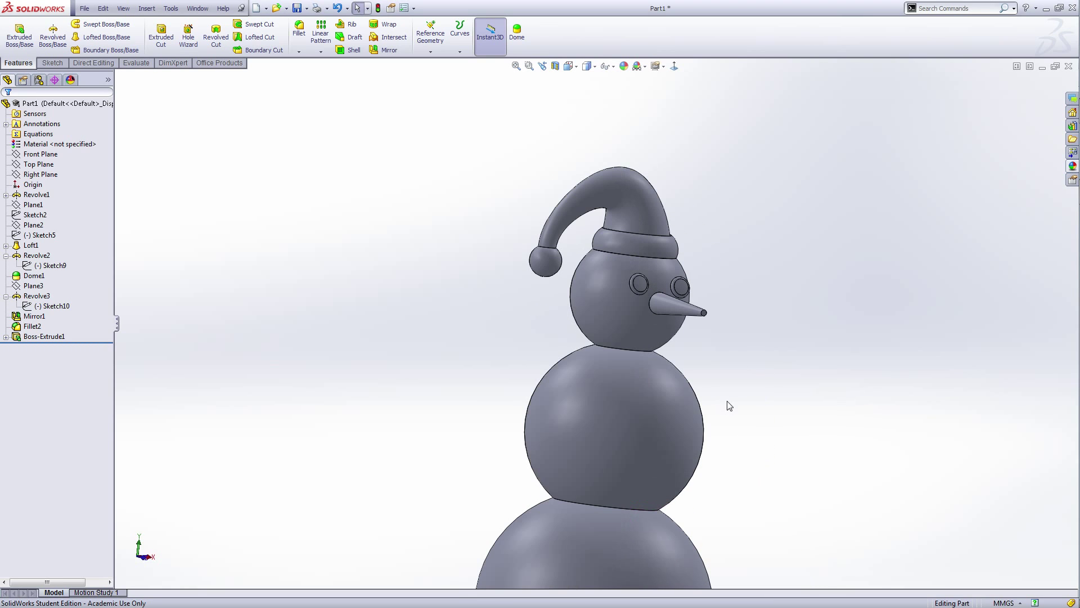
left_click(42, 338)
left_click(54, 304)
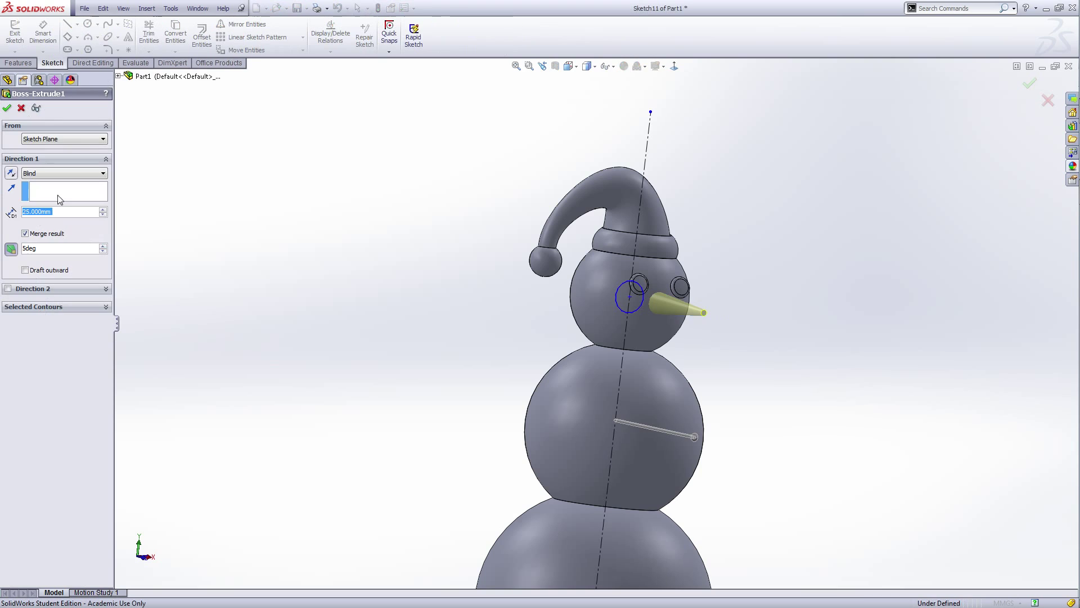
type("22")
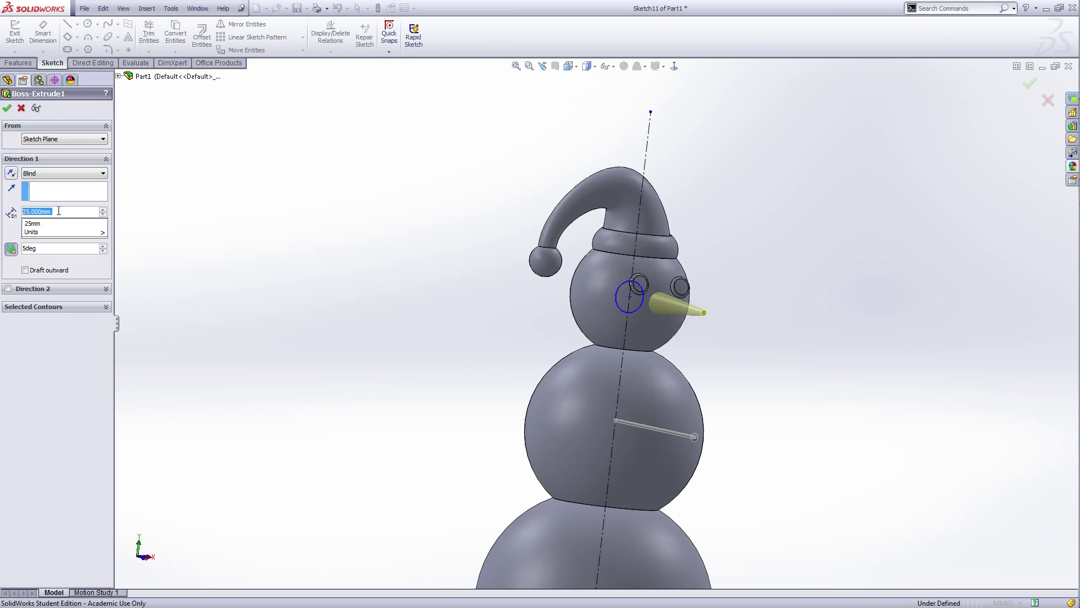
key("Return")
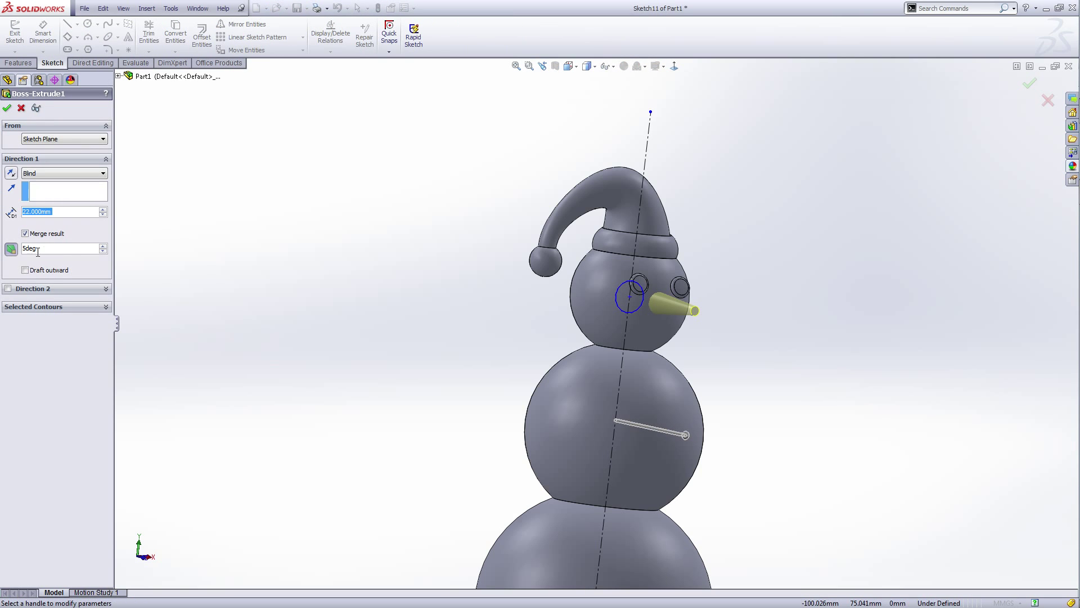
left_click(11, 250)
type("6")
key("Return")
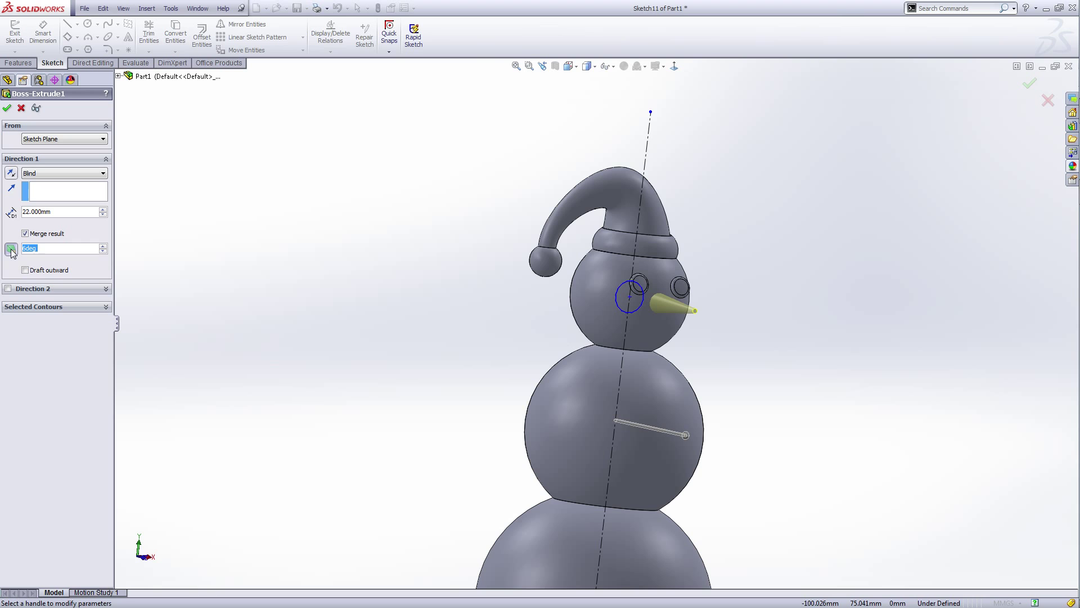
left_click(7, 108)
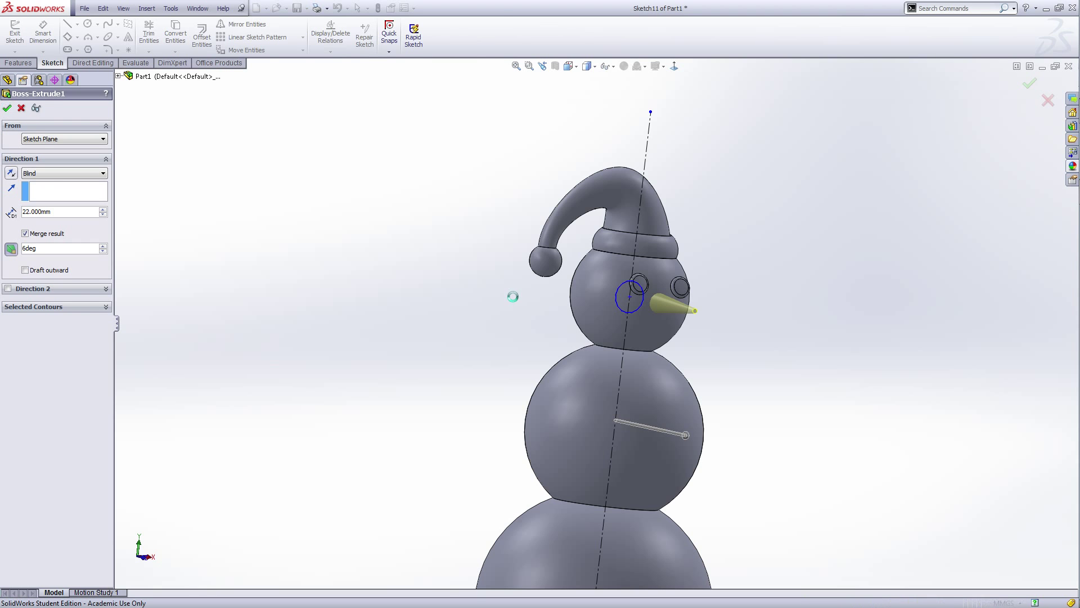
middle_click_drag(780, 395, 757, 262)
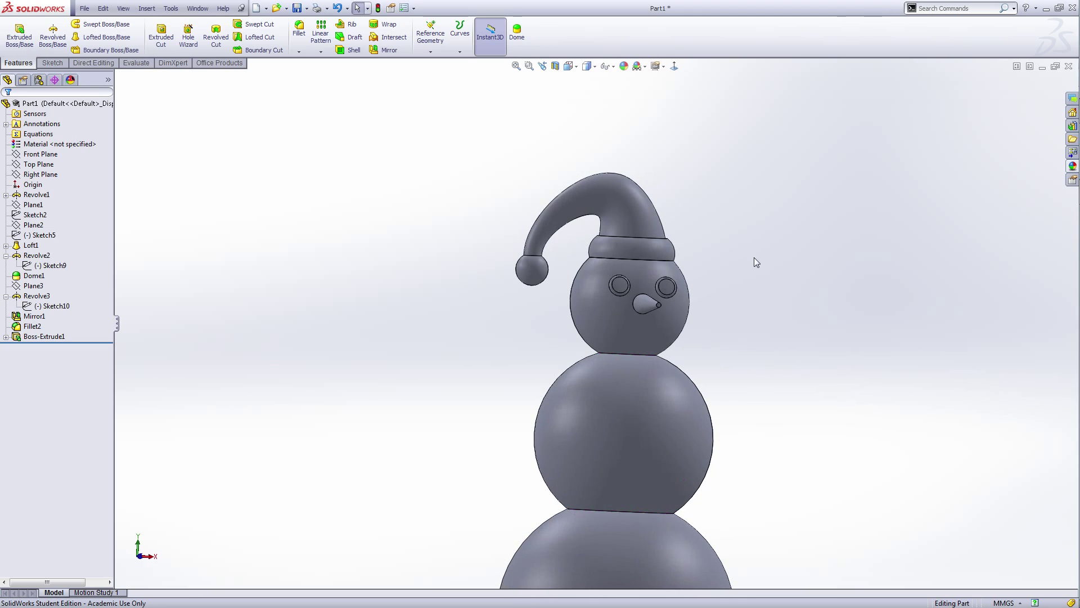
scroll(739, 313, "down", 10)
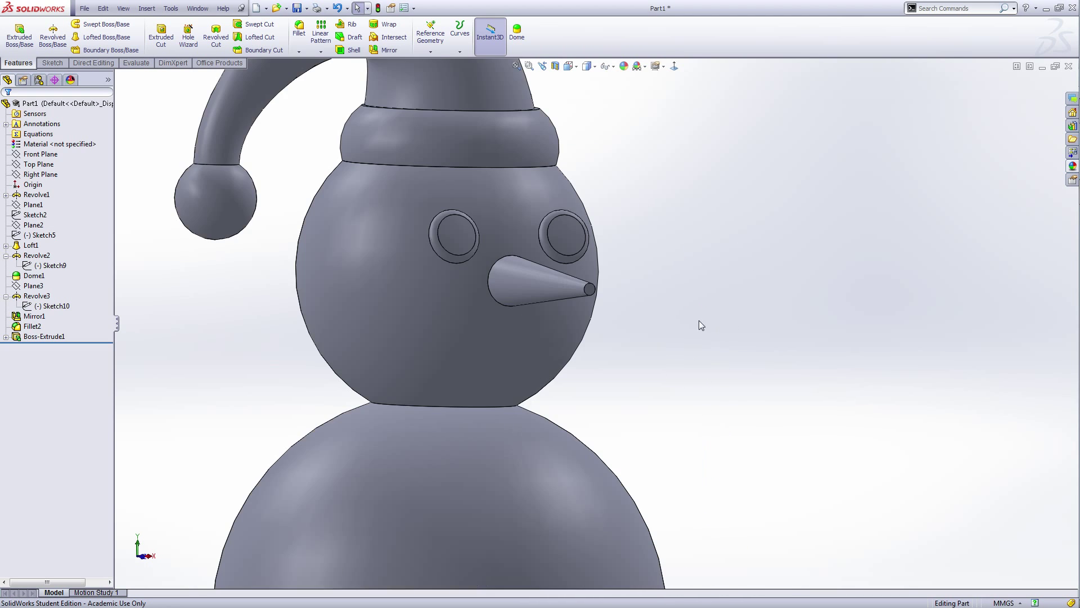
- Add a dome with a distance of 0.5 mm to the flat end face of the nose
left_click(545, 270)
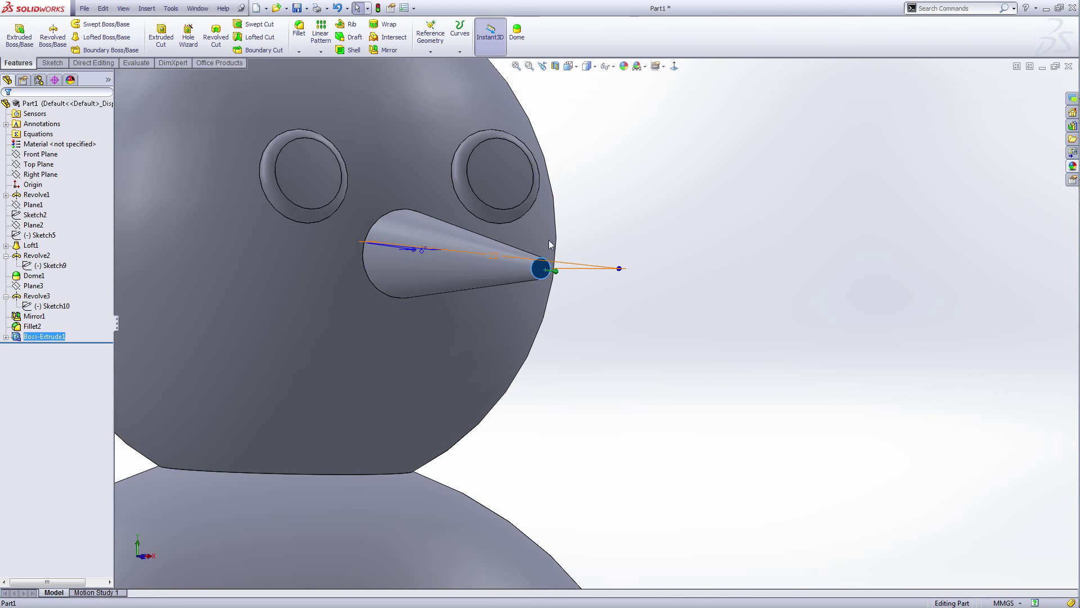
left_click(519, 34)
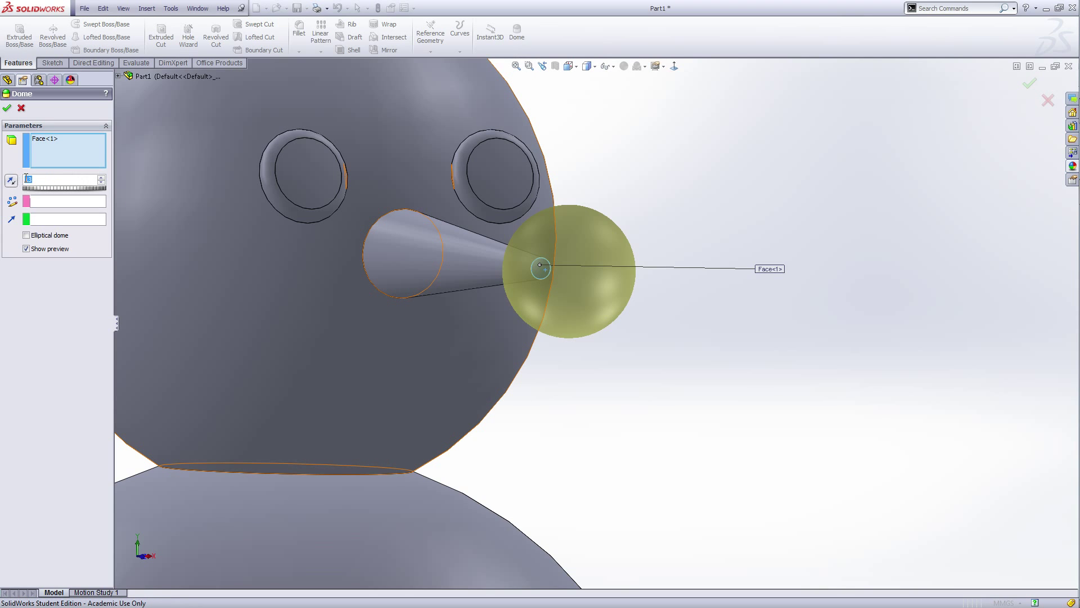
type("1")
key("Return")
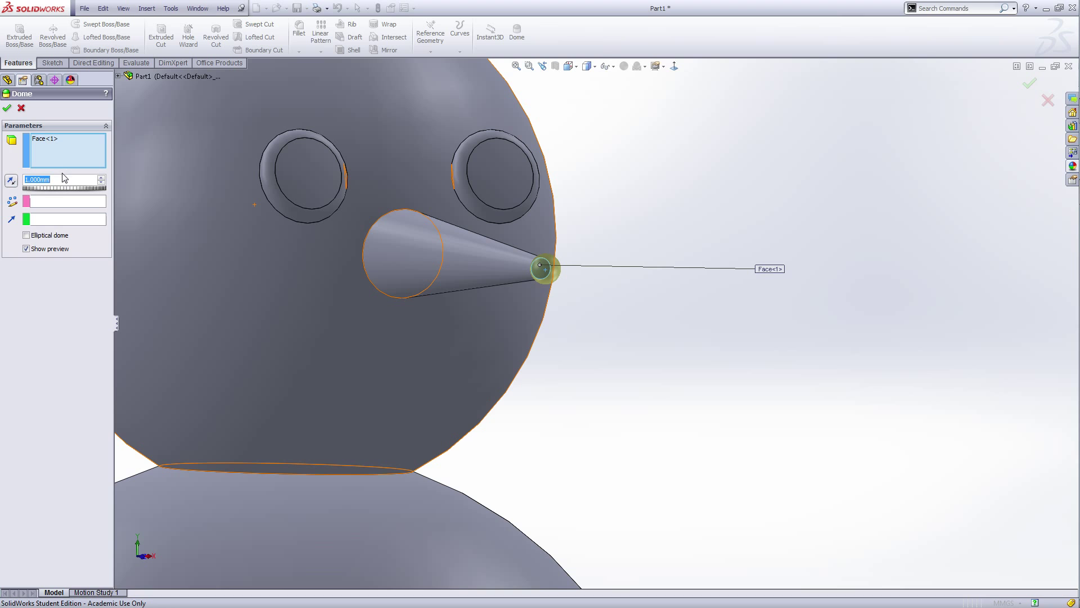
type("0.5")
key("Return")
middle_click_drag(571, 398, 593, 400)
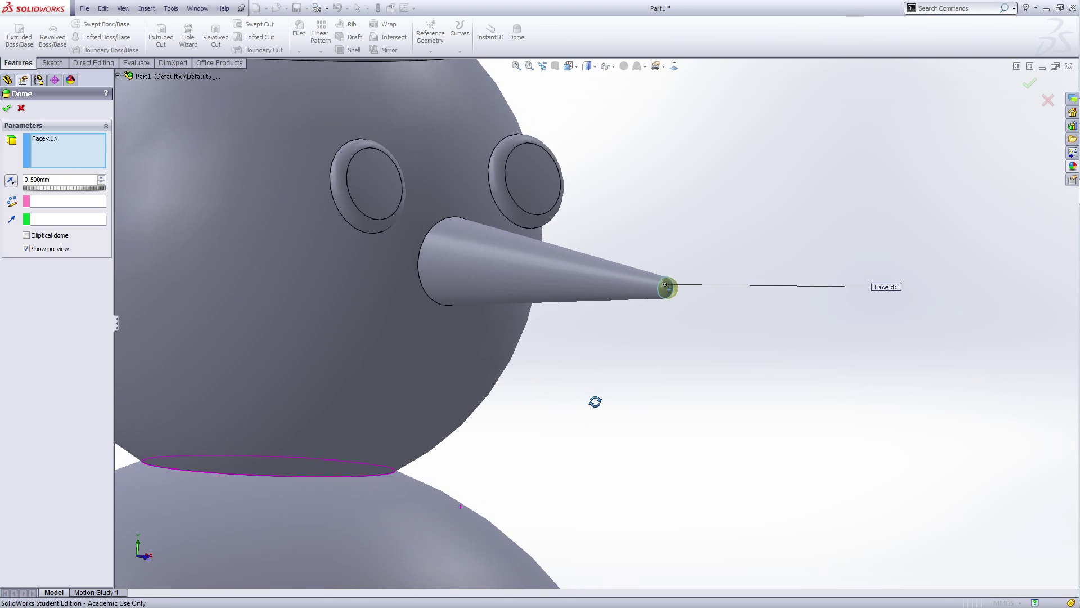
left_click(6, 107)
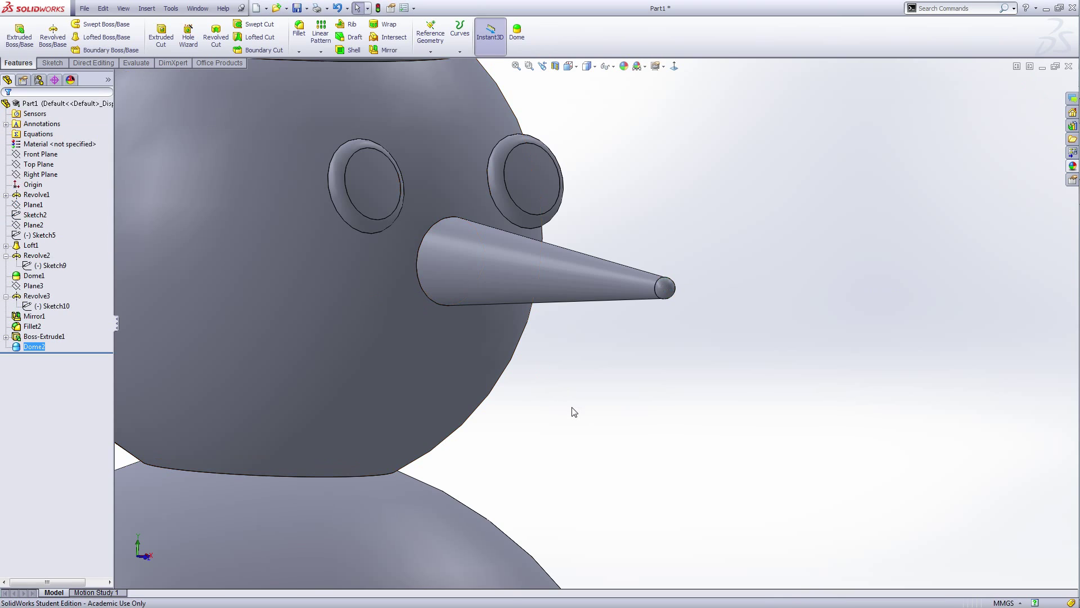
- Start a new sketch on the Front Plane
scroll(574, 410, "up", 5)
middle_click_drag(601, 414, 647, 378)
scroll(545, 336, "up", 3)
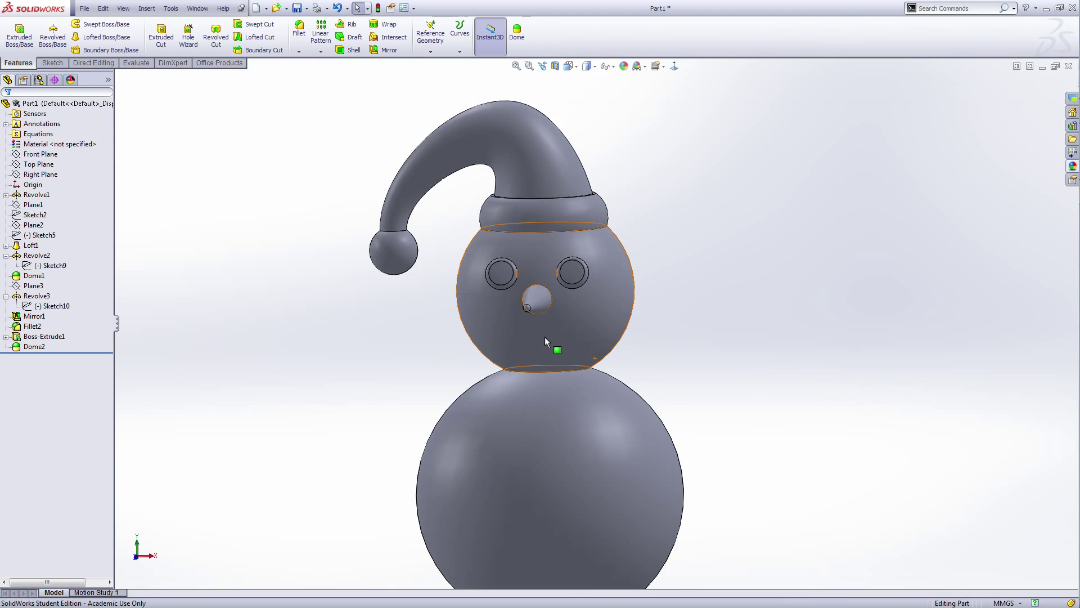
middle_click_drag(546, 336, 646, 380)
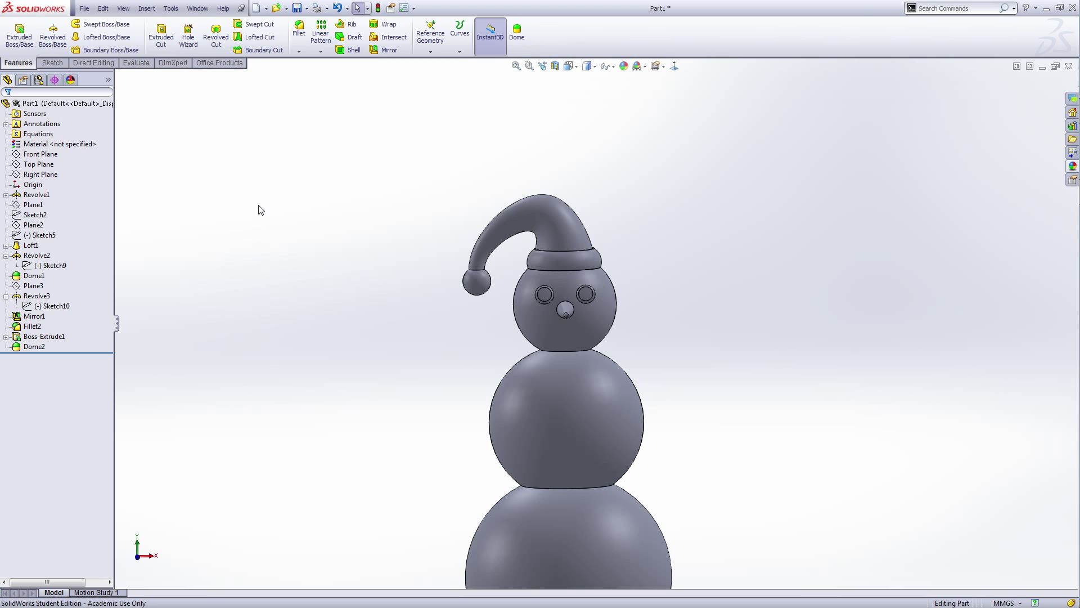
left_click(44, 155)
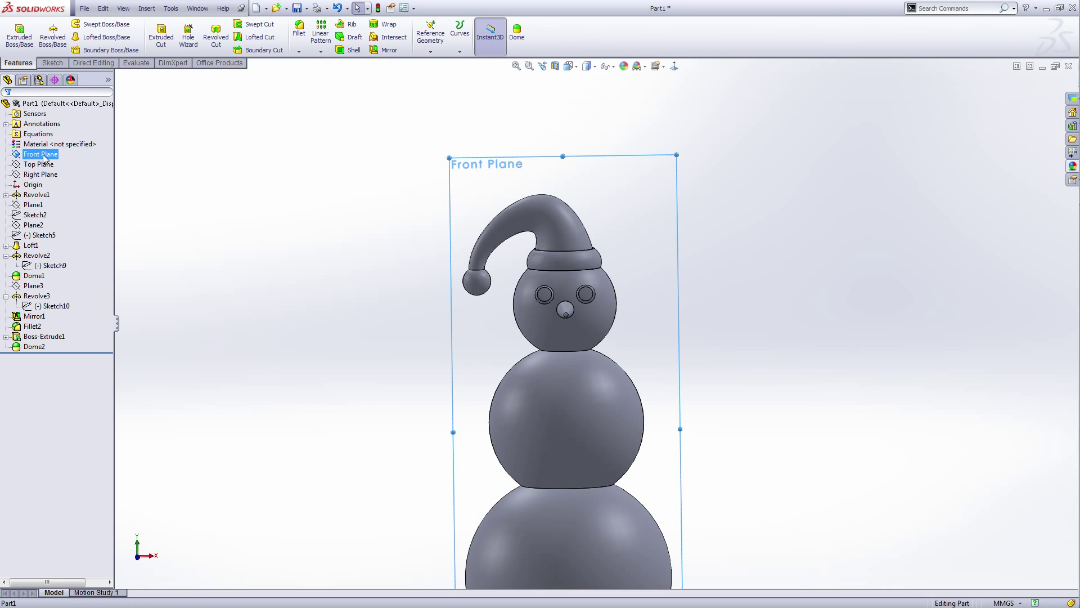
left_click(55, 144)
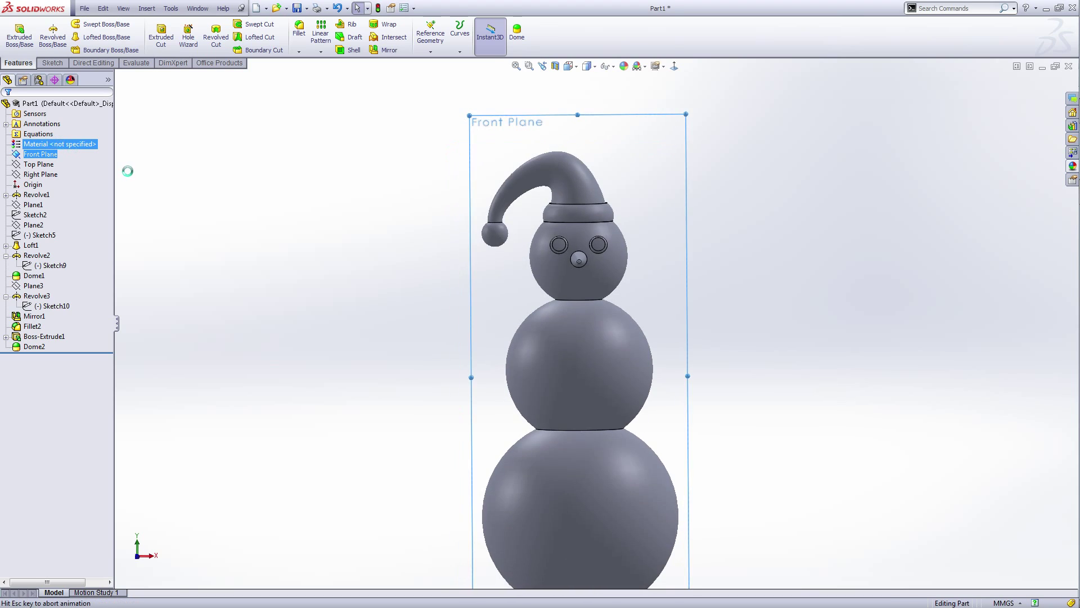
left_click(748, 242)
- Sketch a three-point arc as a smile below the nose, about 9.6 mm wide with a radius of about 6.3 mm
right_click(735, 236)
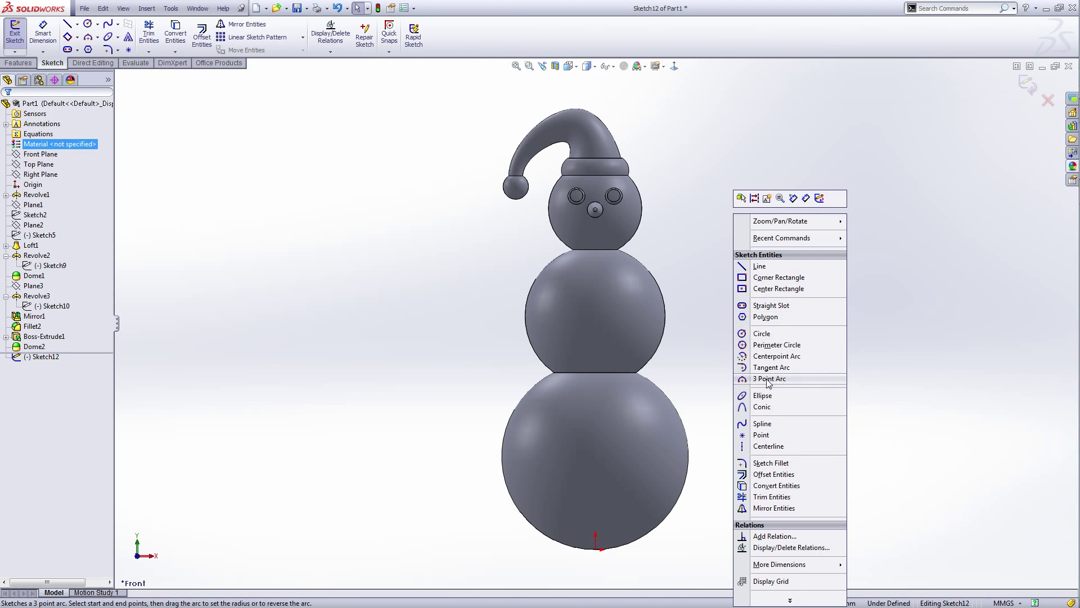
left_click(712, 330)
scroll(591, 209, "down", 7)
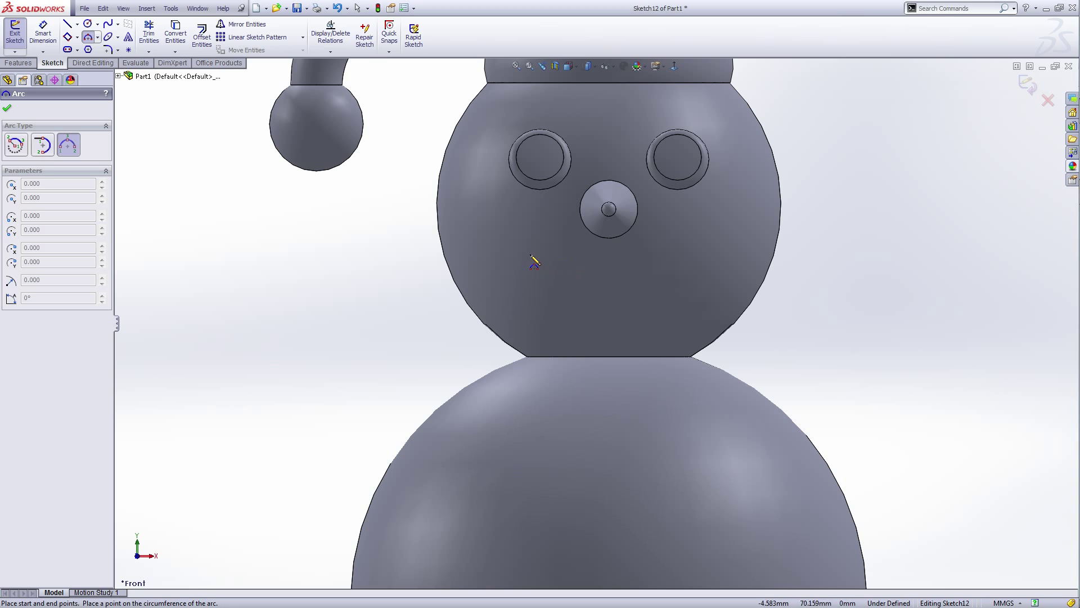
left_click_drag(529, 256, 693, 256)
left_click(627, 292)
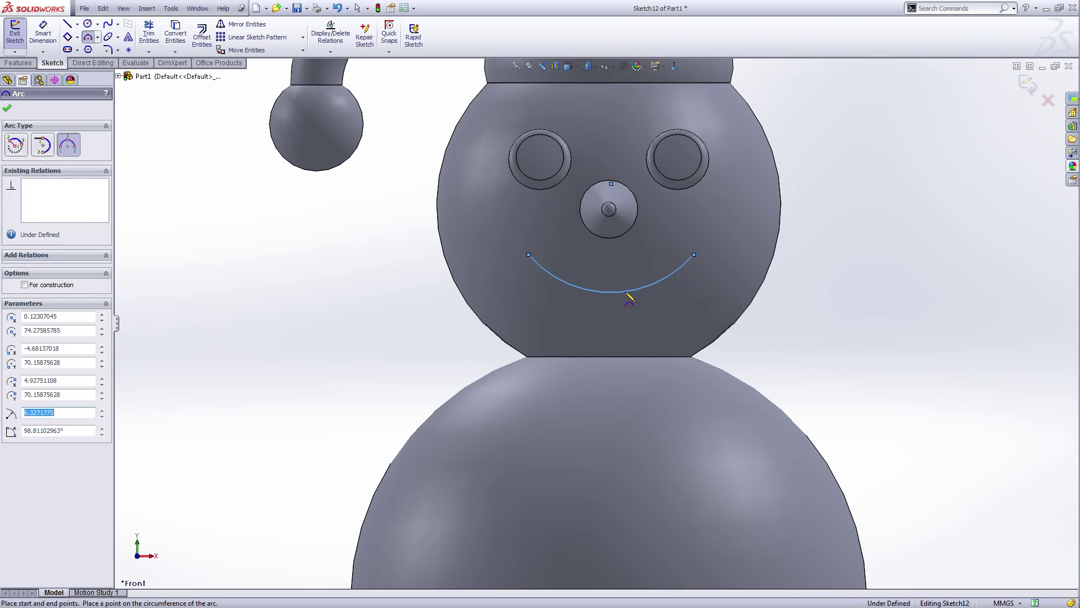
right_click(627, 292)
left_click(675, 301)
- Draw a vertical centerline about 114 mm long from the origin up through the snowman to above the hat
scroll(754, 353, "up", 6)
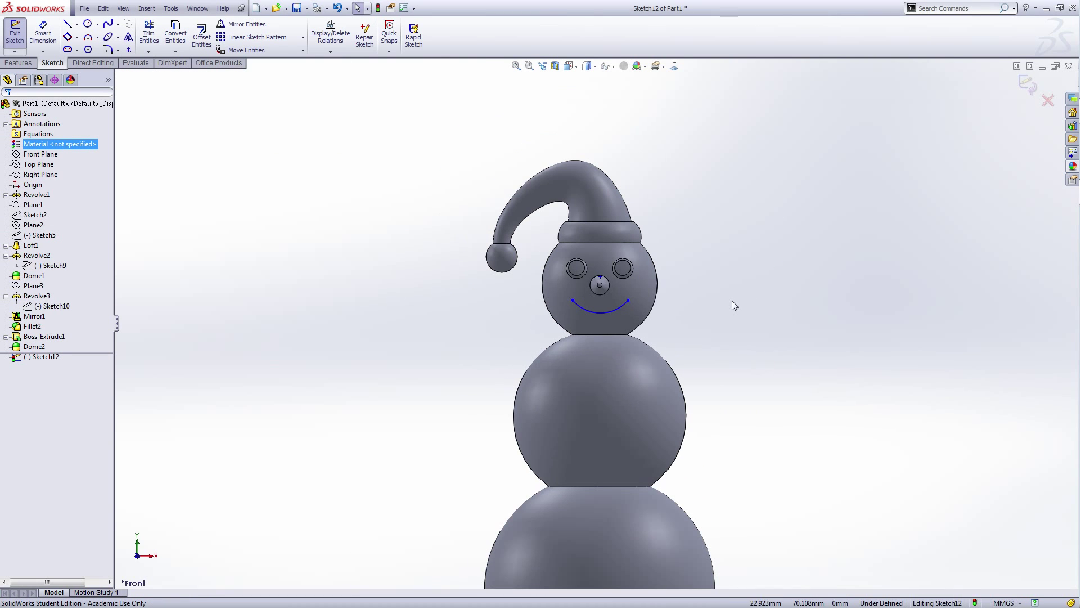
right_click(732, 302)
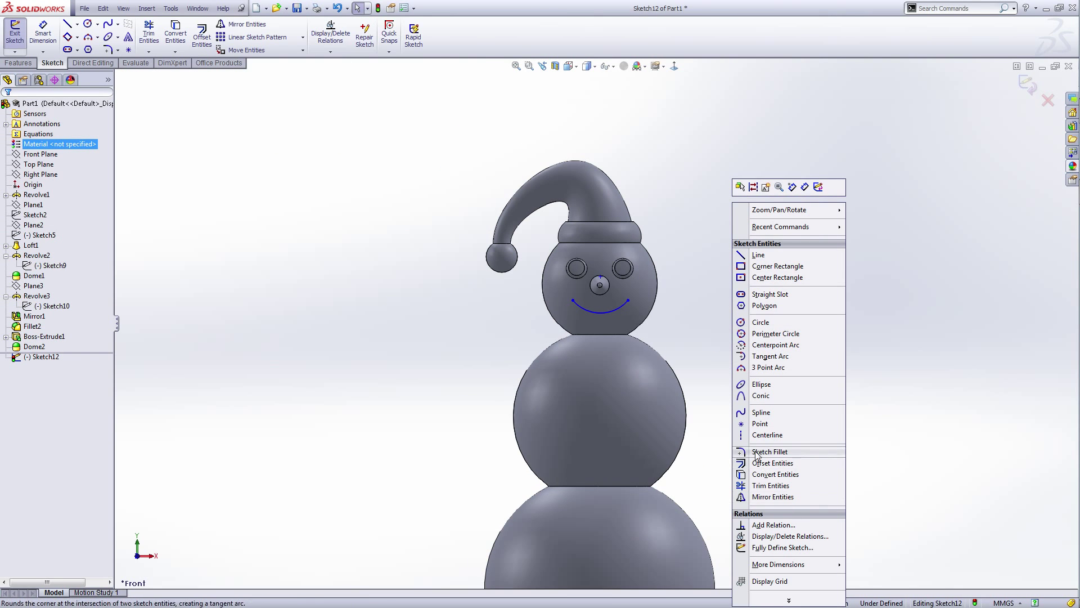
left_click(767, 435)
scroll(663, 532, "up", 3)
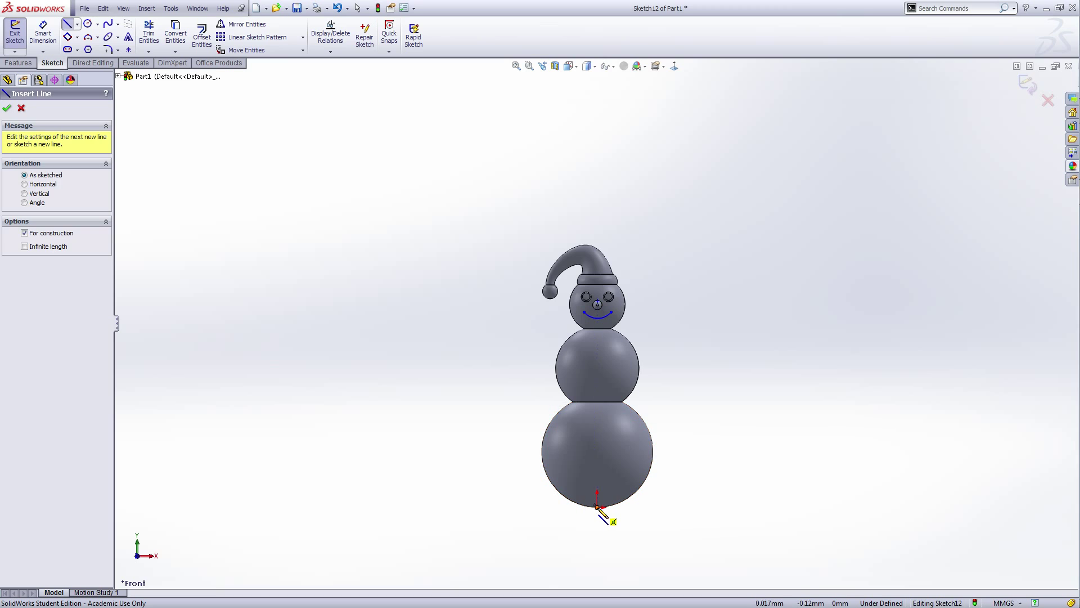
left_click(598, 508)
left_click(598, 191)
right_click(597, 190)
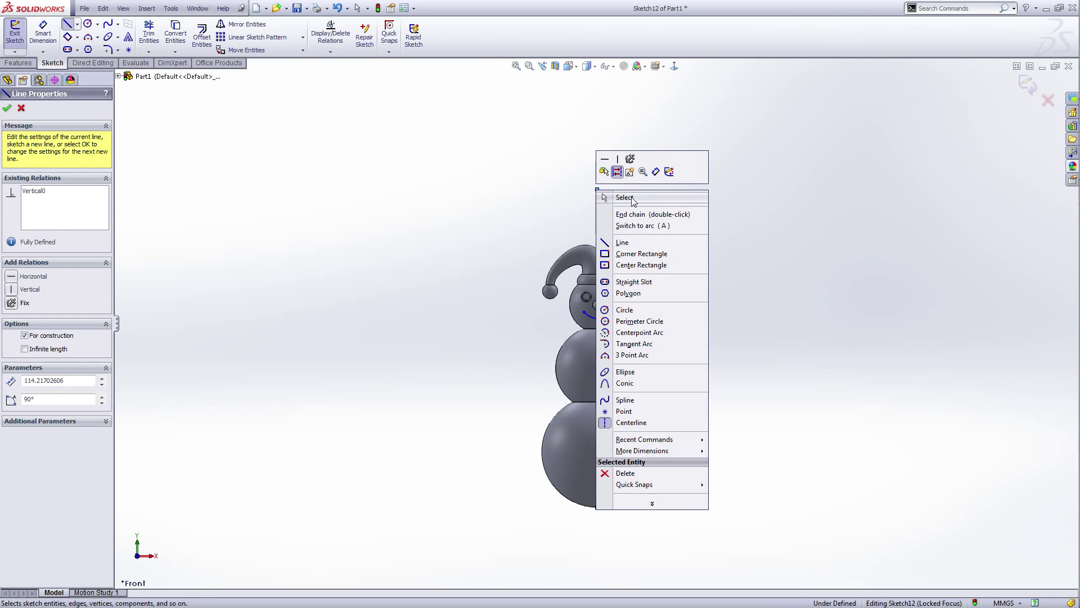
left_click(633, 200)
- Make the two endpoints of the smile arc symmetric about the vertical centerline
scroll(588, 315, "down", 5)
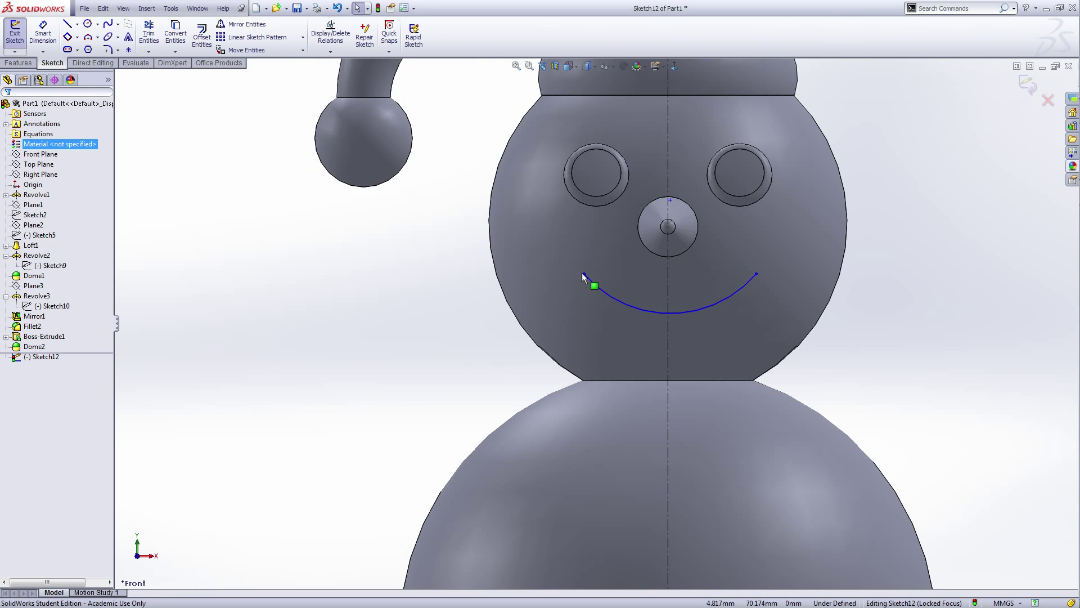
left_click(584, 274)
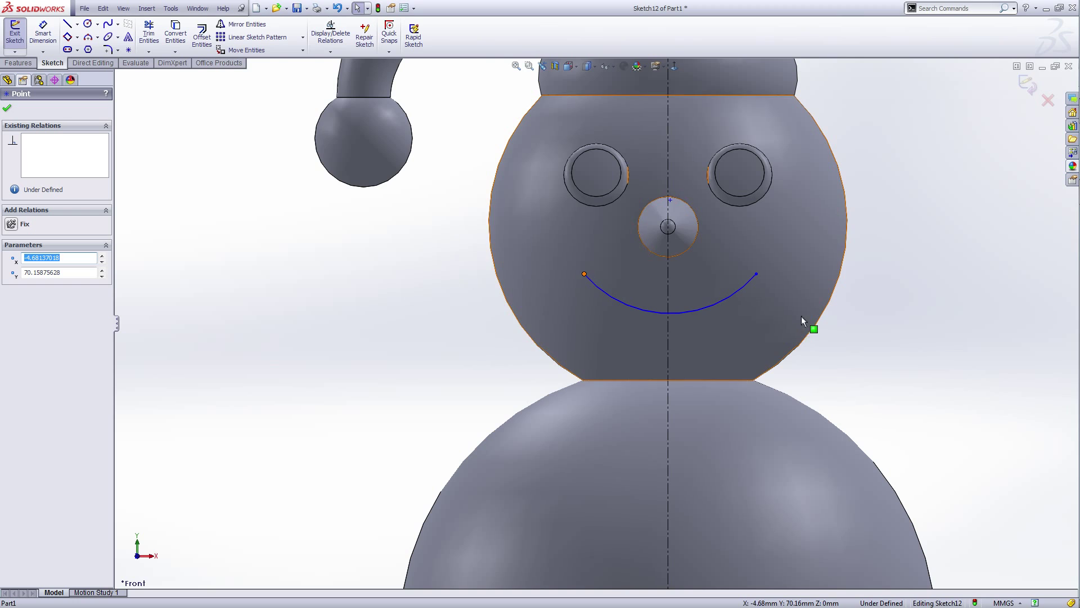
left_click(756, 274, "ctrl")
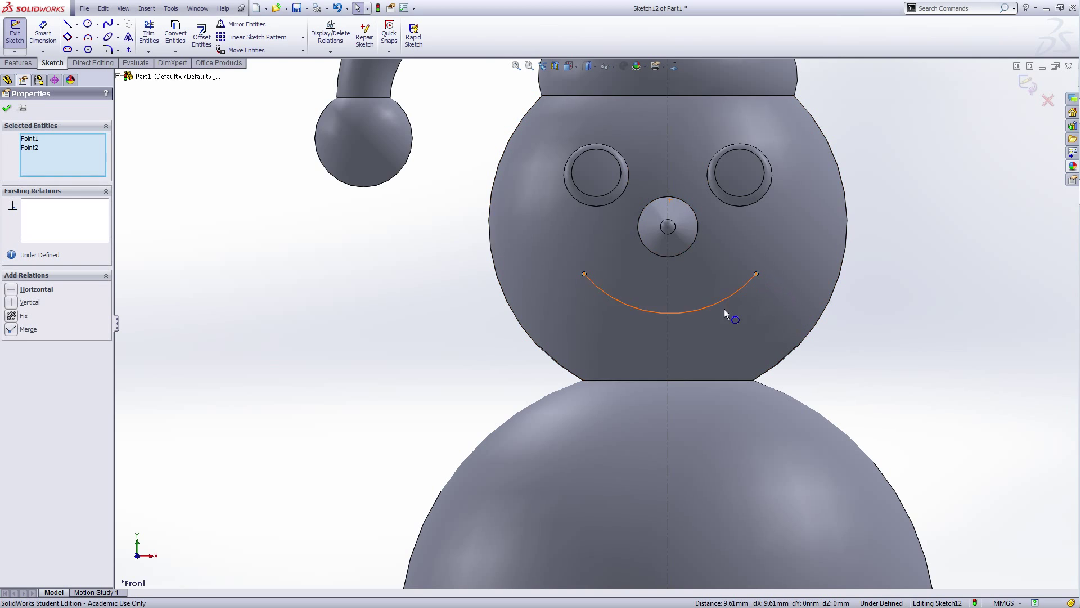
left_click(669, 345, "ctrl")
left_click(11, 289)
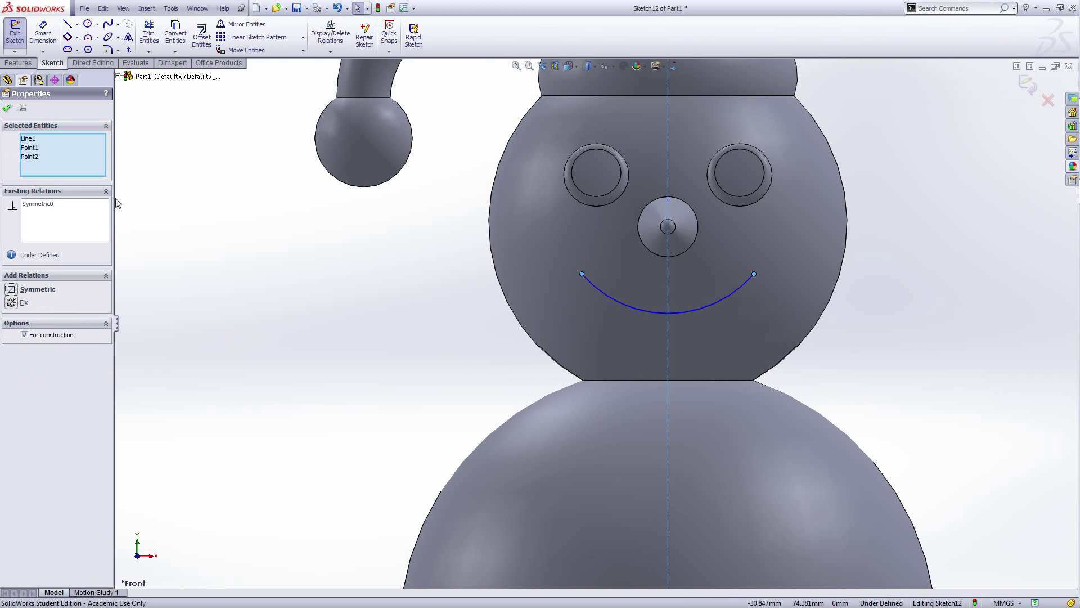
left_click(7, 110)
- Convert the smile arc to construction geometry
scroll(550, 291, "up", 4)
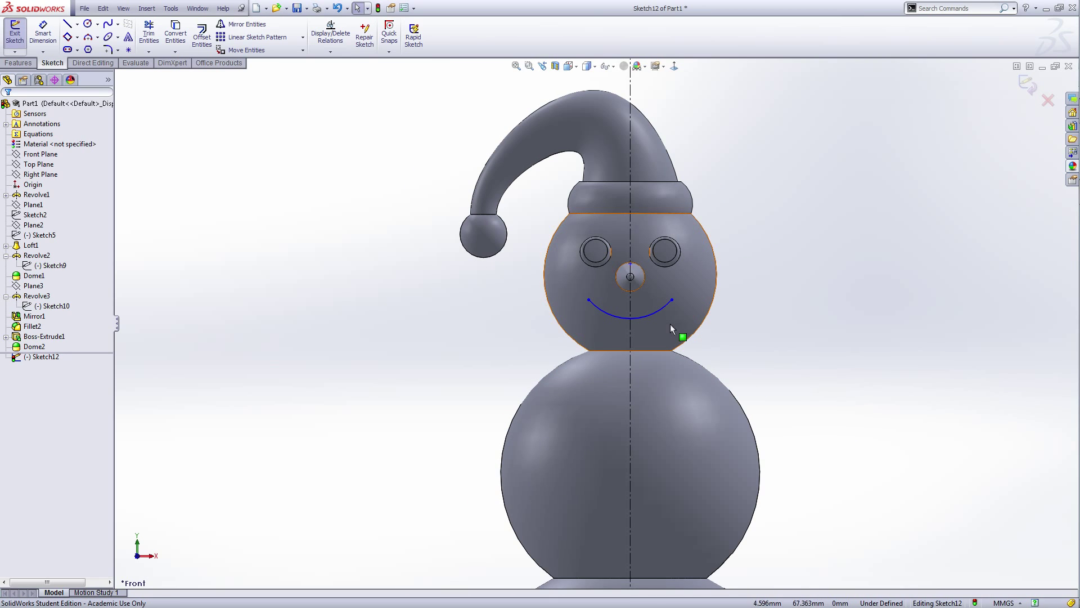
scroll(670, 323, "down", 3)
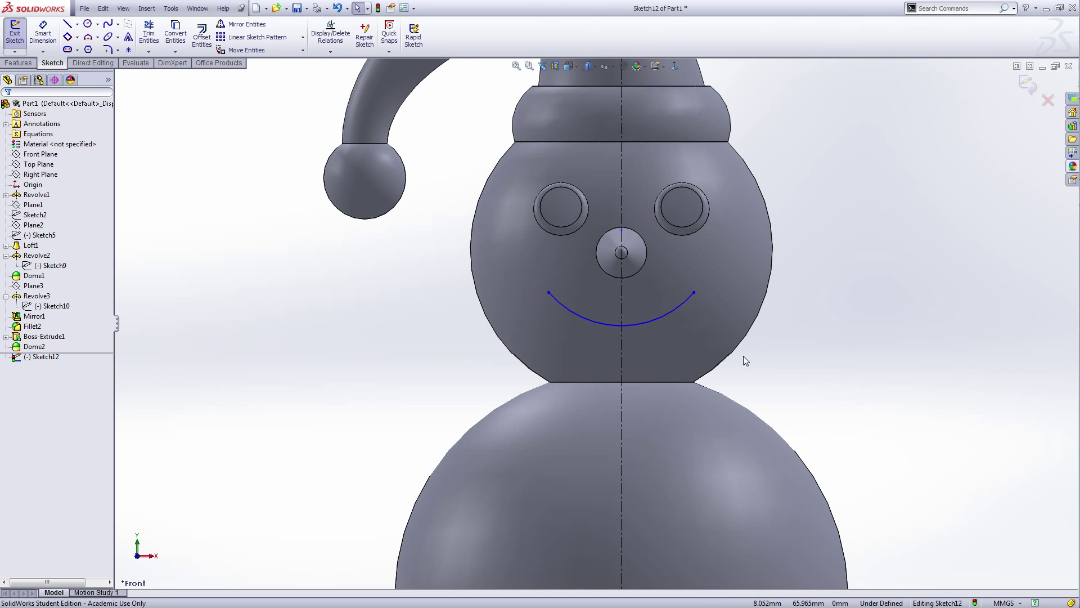
left_click(660, 318)
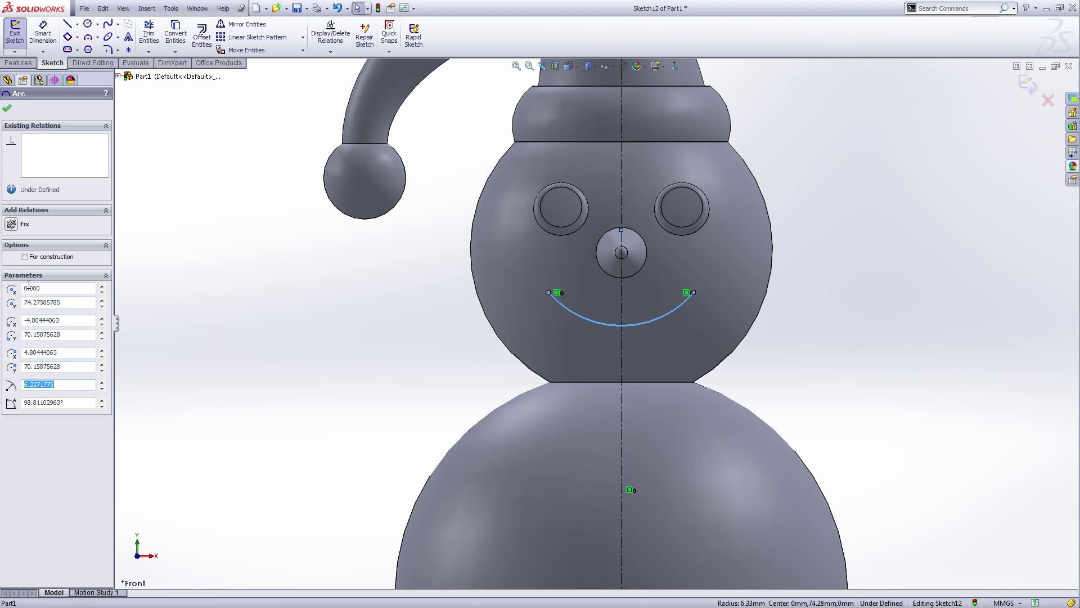
left_click(24, 257)
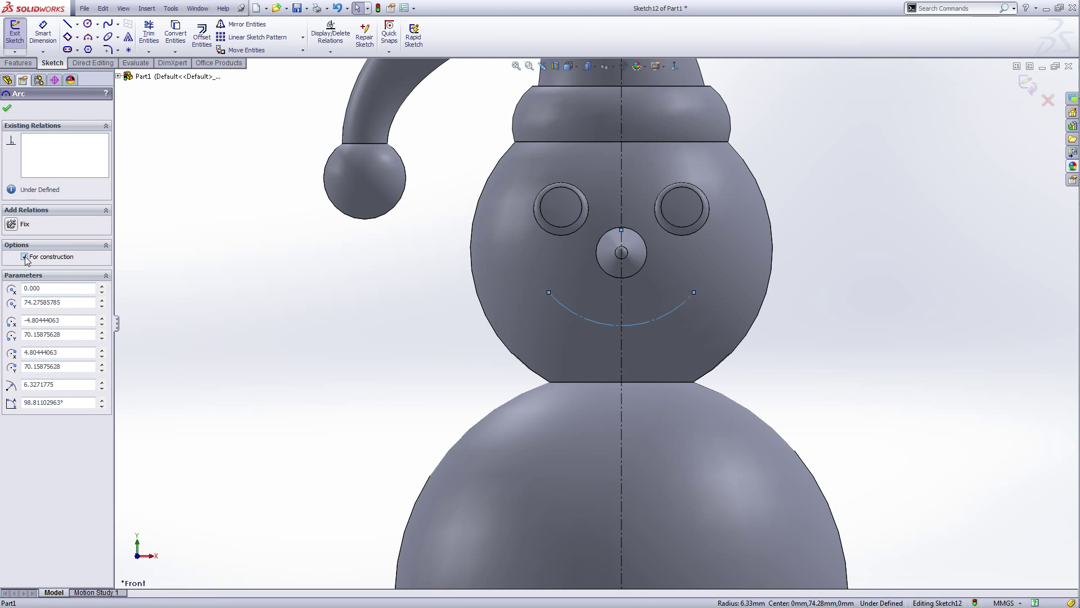
left_click(7, 109)
- Draw a centerpoint arc of about 11° along the smile from its right endpoint, centred on the smile arc's centre
scroll(684, 313, "down", 3)
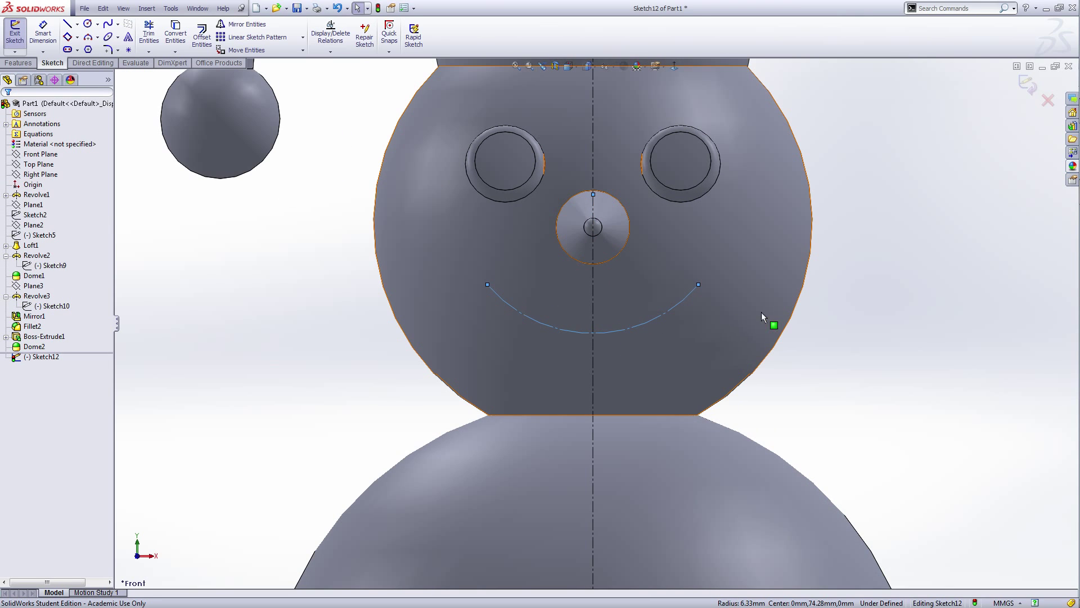
right_click(843, 294)
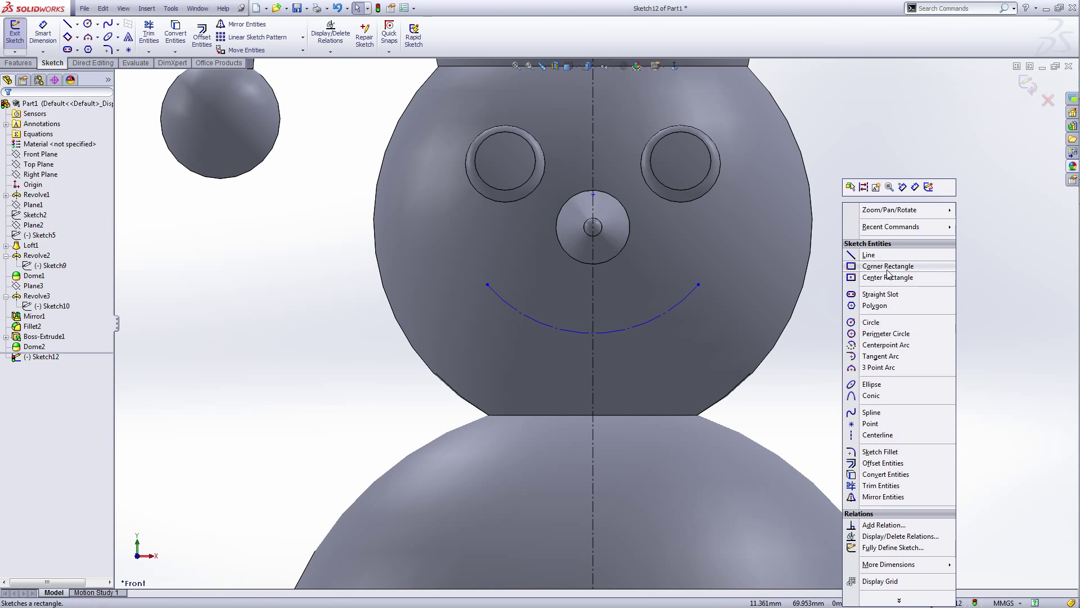
left_click(867, 368)
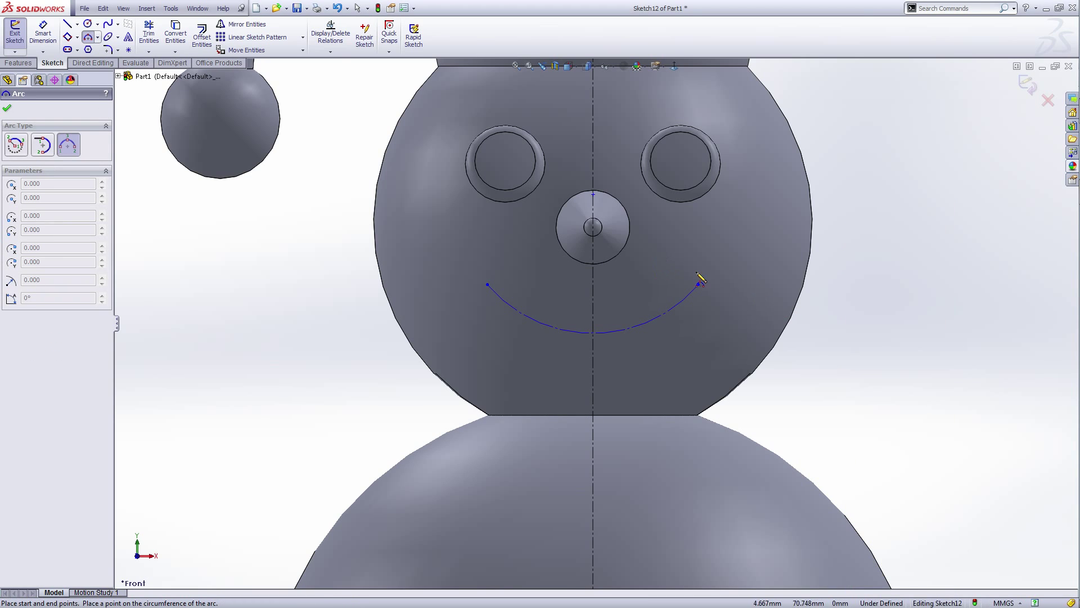
right_click(881, 291)
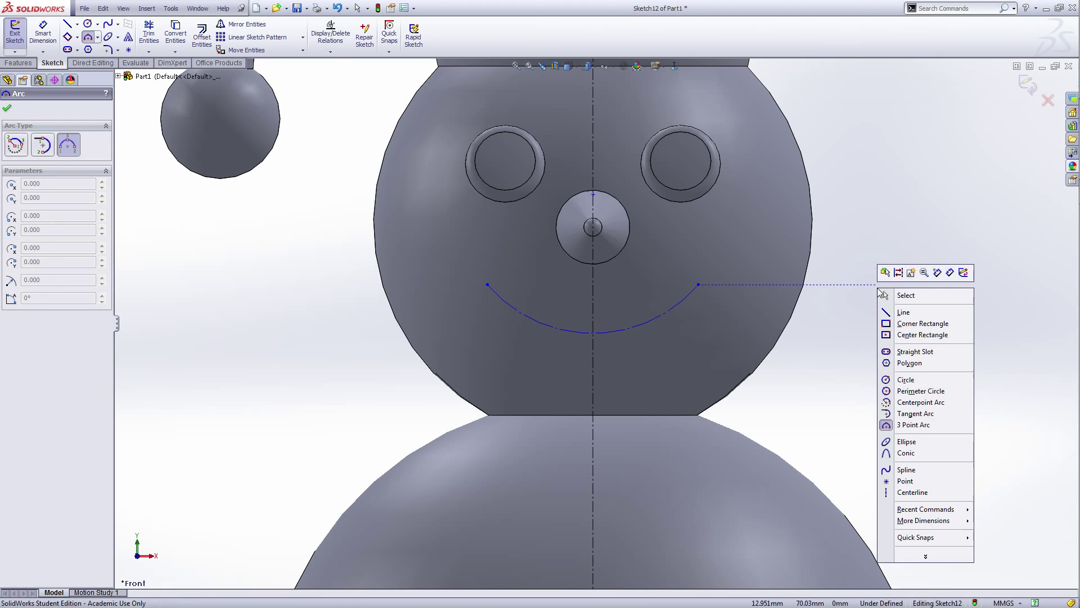
left_click(887, 402)
scroll(633, 222, "down", 3)
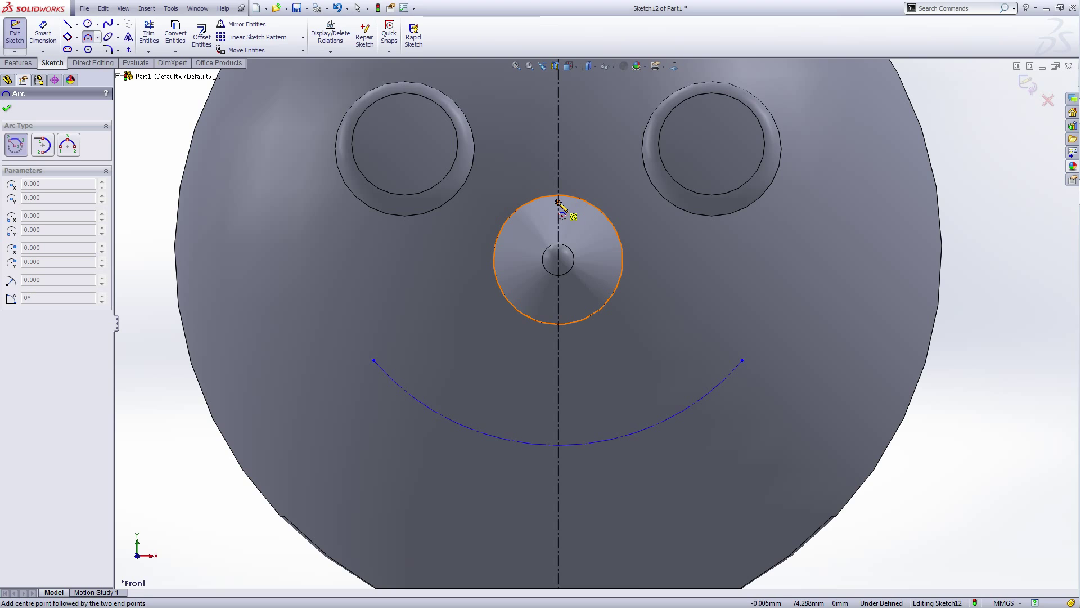
left_click(558, 203)
left_click(743, 361)
left_click(709, 396)
right_click(710, 399)
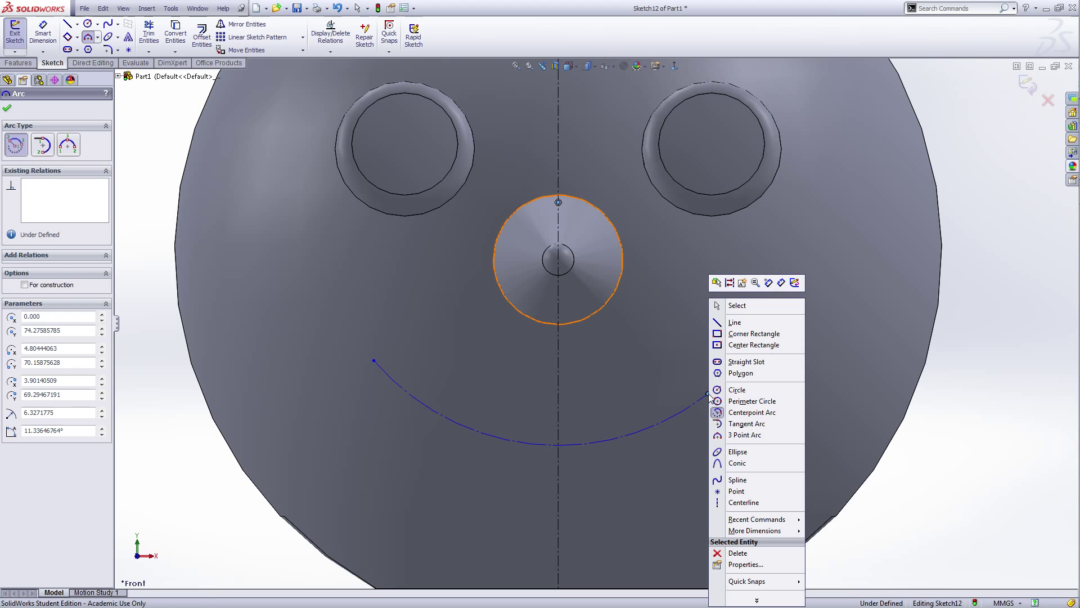
left_click(739, 308)
- Close the smile sketch and project its short arc onto the spherical face of the head as a projected curve
scroll(749, 347, "up", 7)
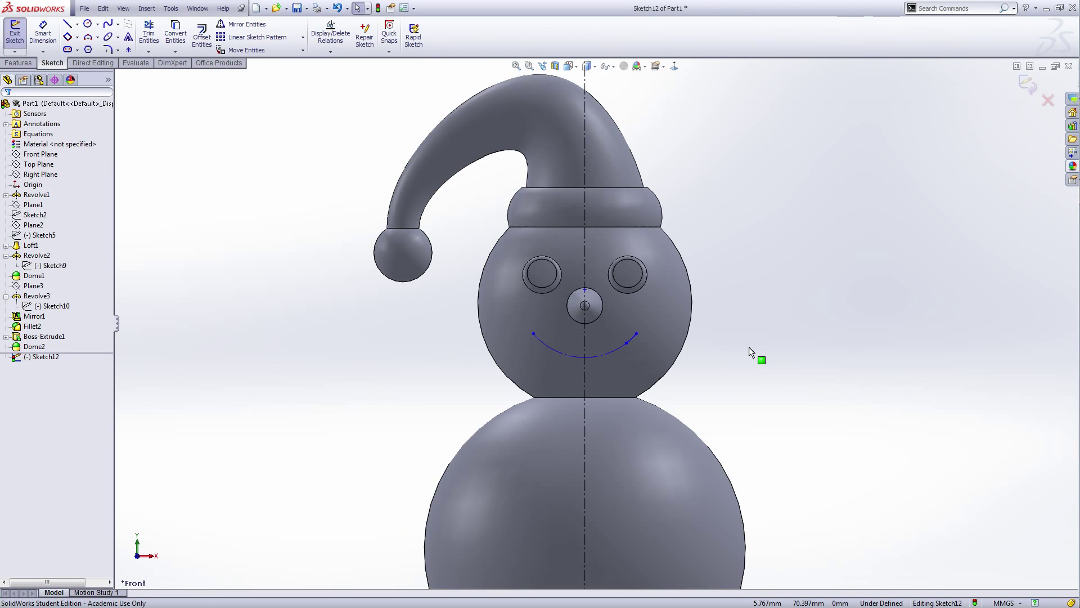
left_click(19, 36)
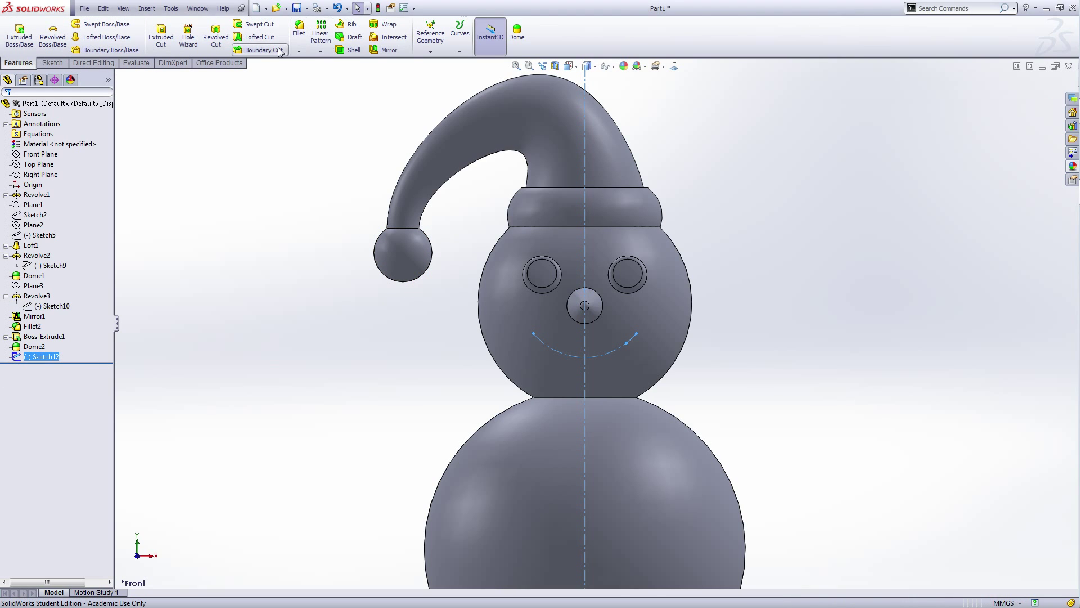
left_click(460, 51)
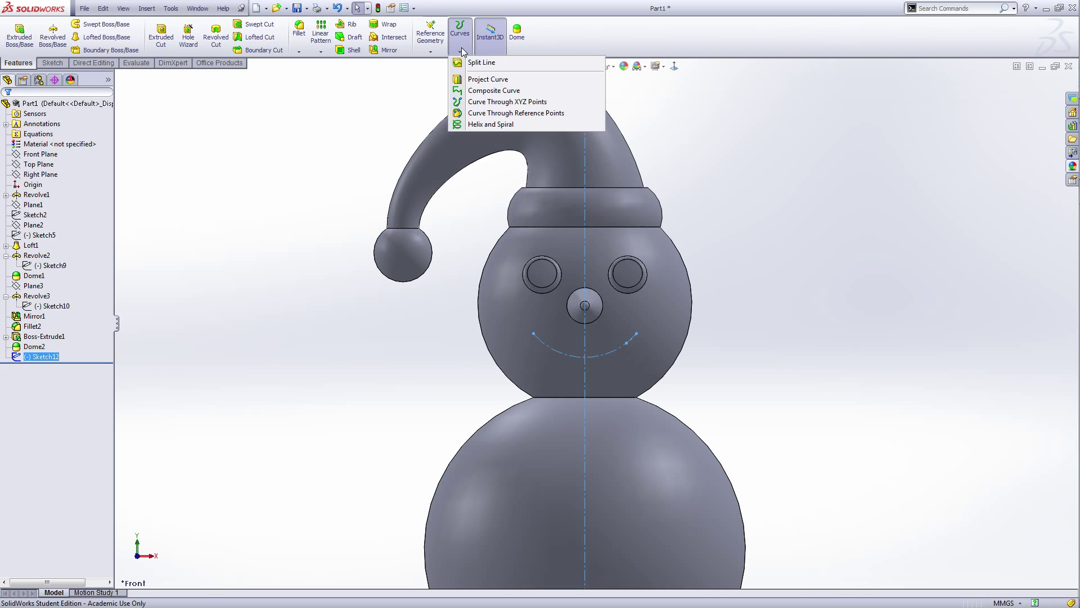
left_click(480, 79)
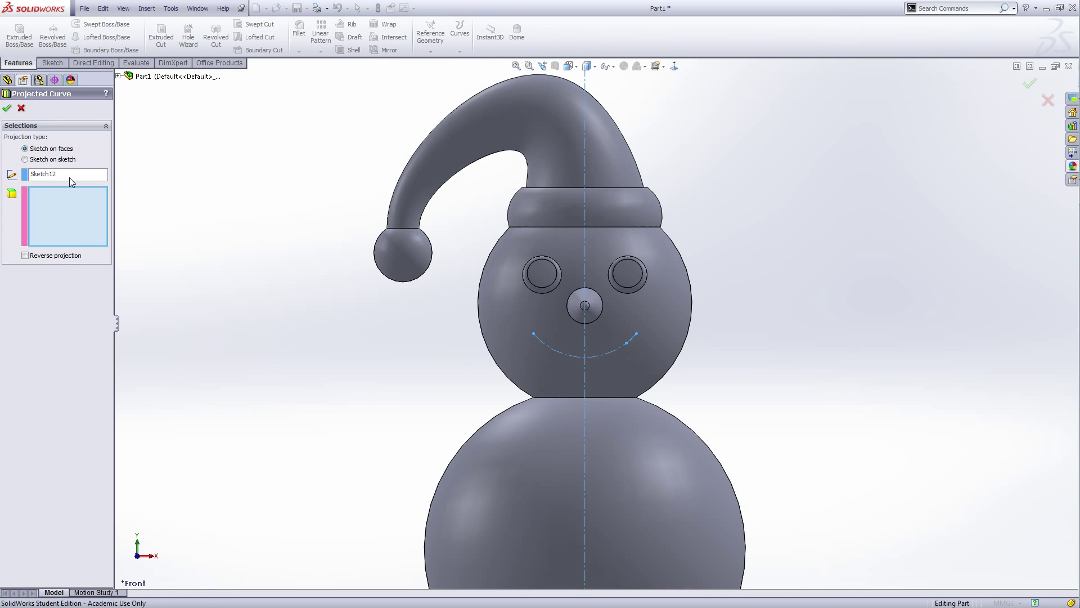
left_click(667, 334)
middle_click_drag(735, 405, 647, 394)
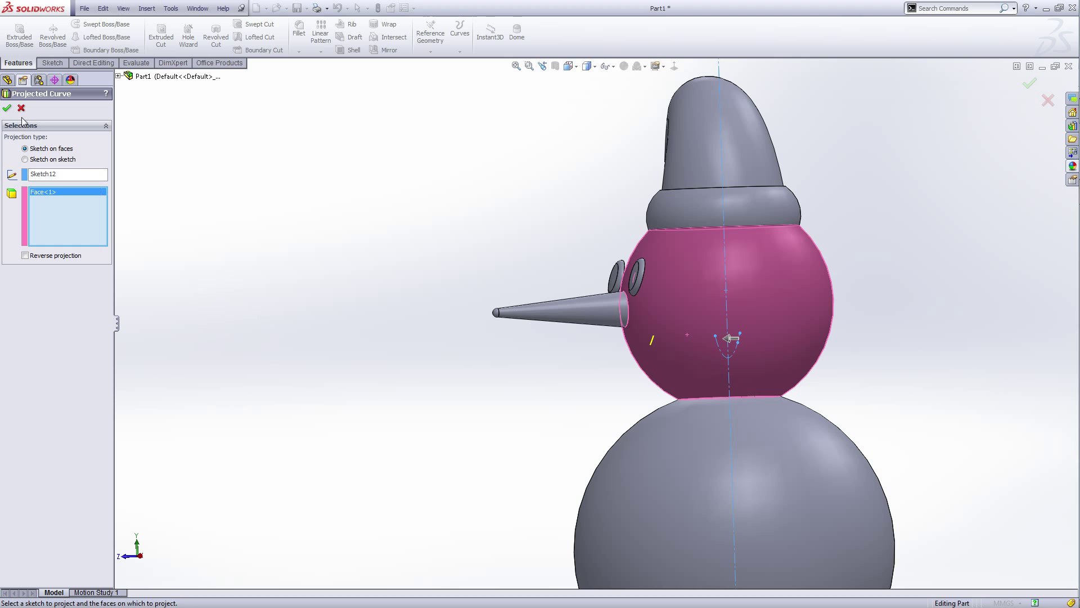
key("Return")
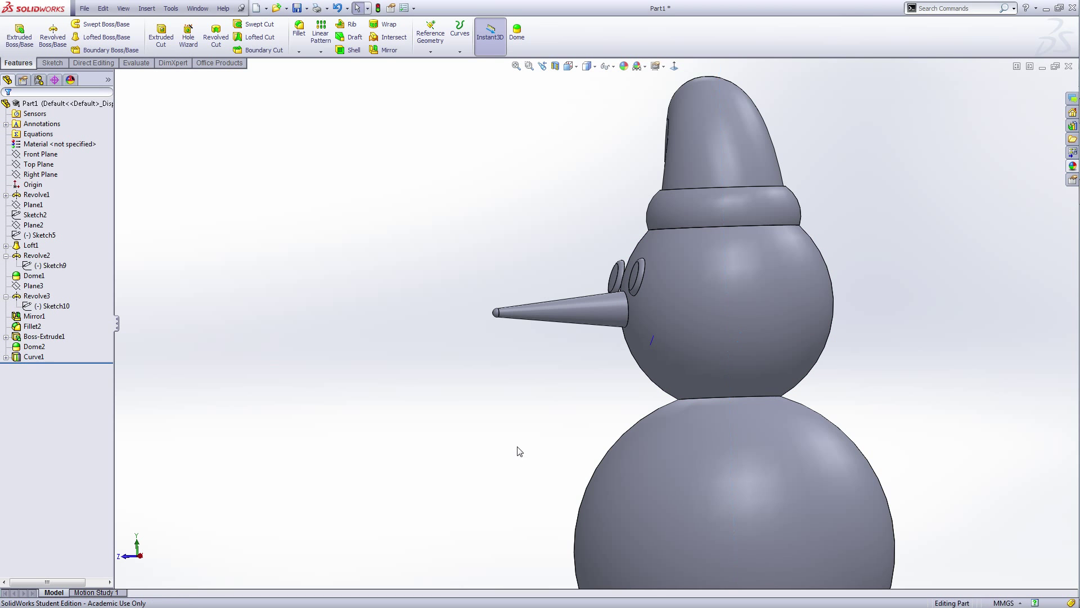
- Create a reference plane perpendicular to the projected curve and coincident with its upper endpoint, and hide the plane
key("ctrl+1")
scroll(791, 400, "up", 3)
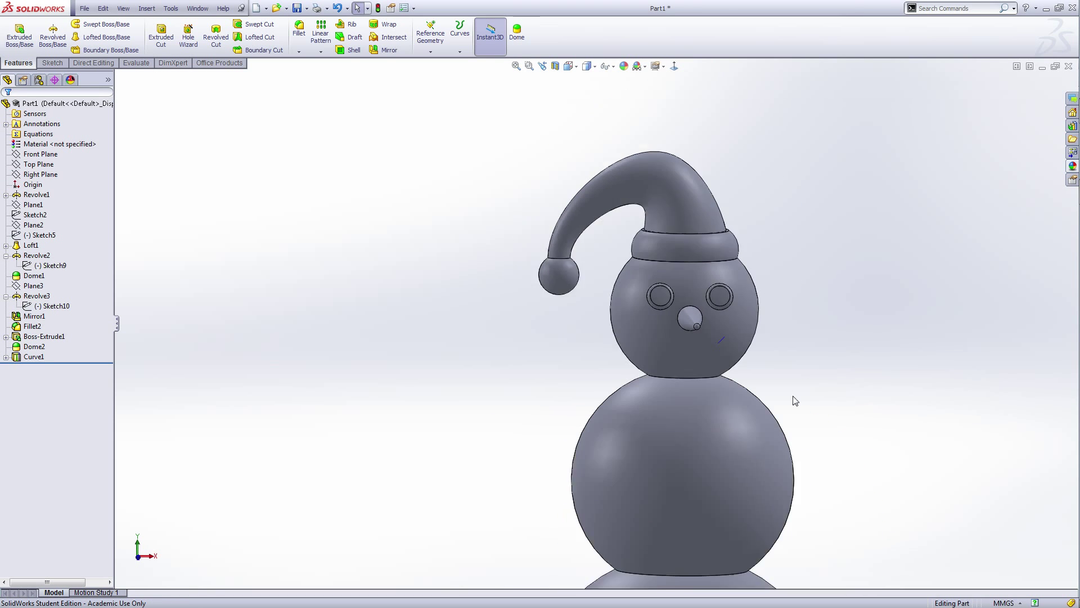
scroll(680, 340, "down", 4)
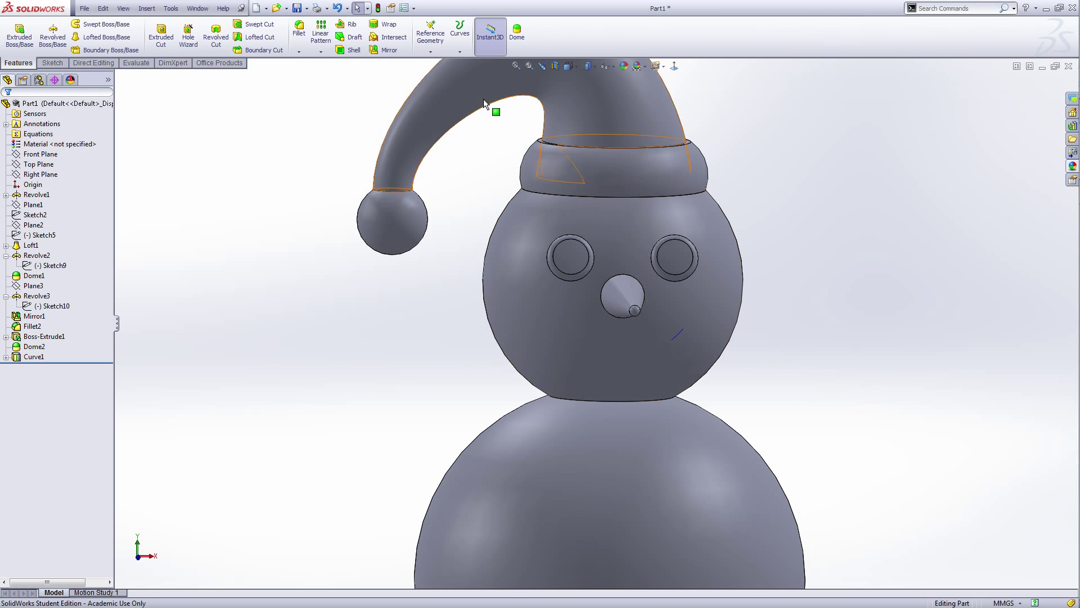
left_click(429, 53)
left_click(442, 60)
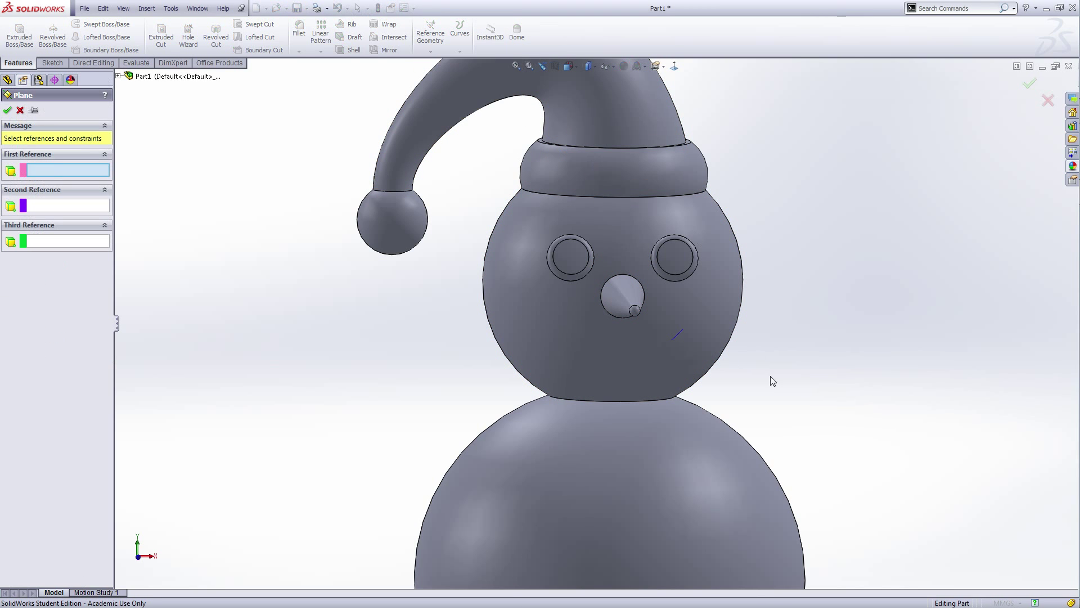
middle_click_drag(772, 379, 742, 375)
scroll(685, 352, "down", 5)
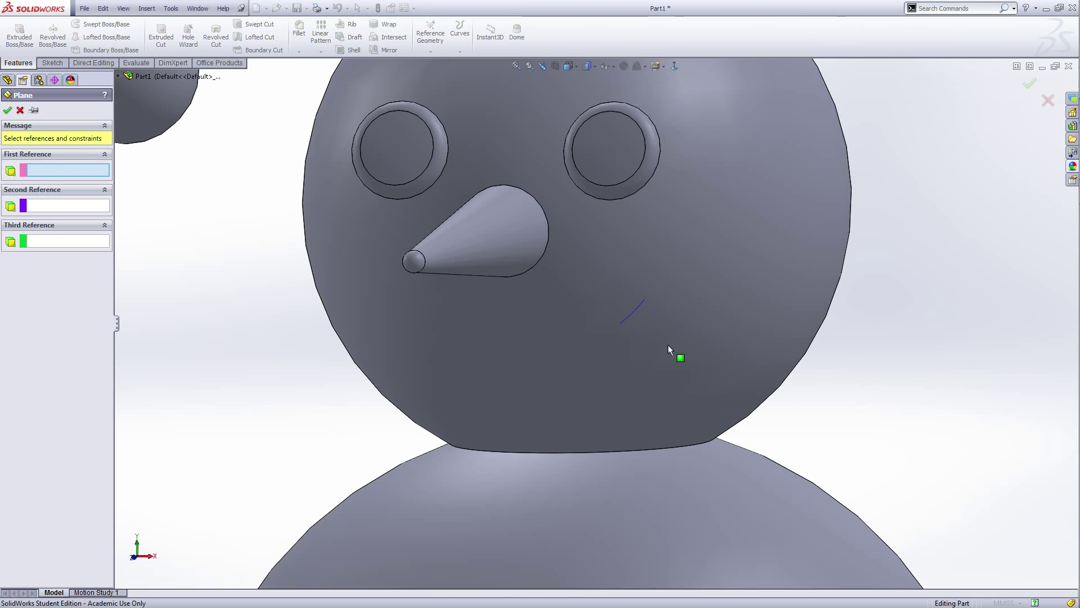
left_click(634, 310)
left_click(11, 188)
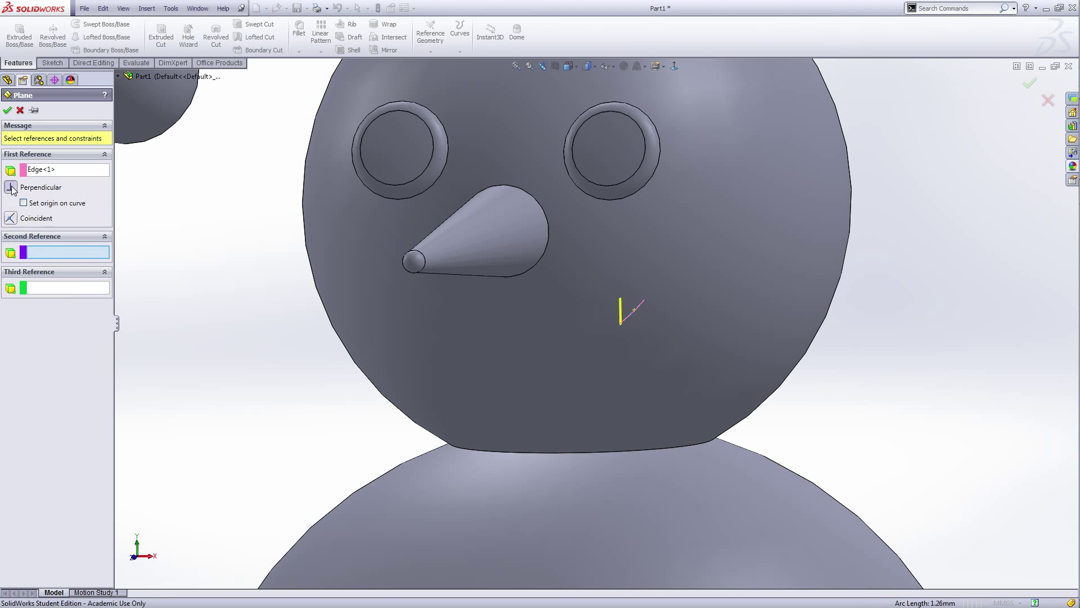
left_click(644, 300)
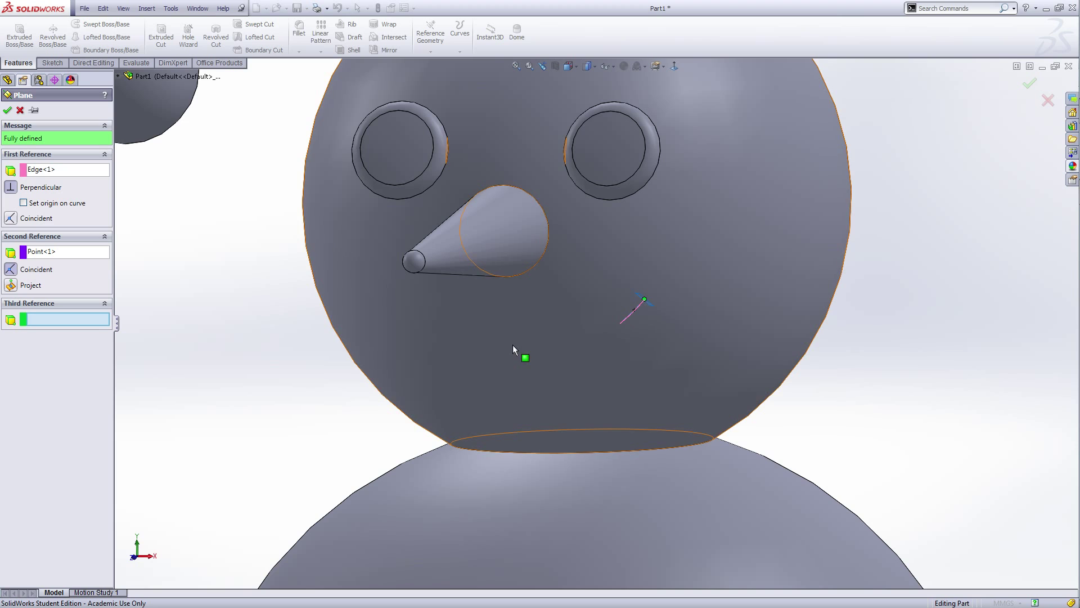
left_click(9, 111)
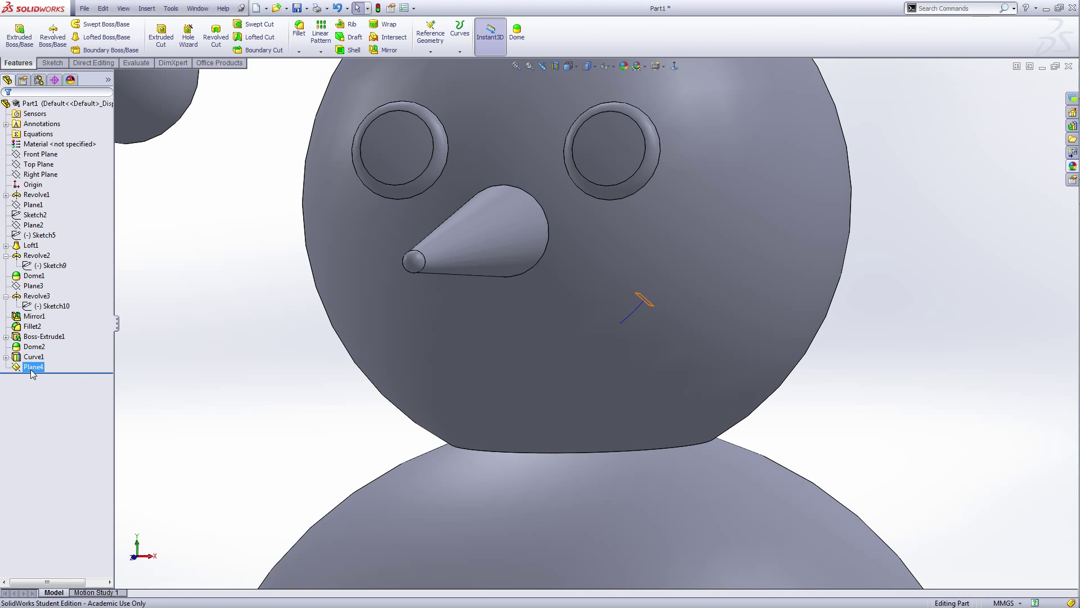
right_click(31, 367)
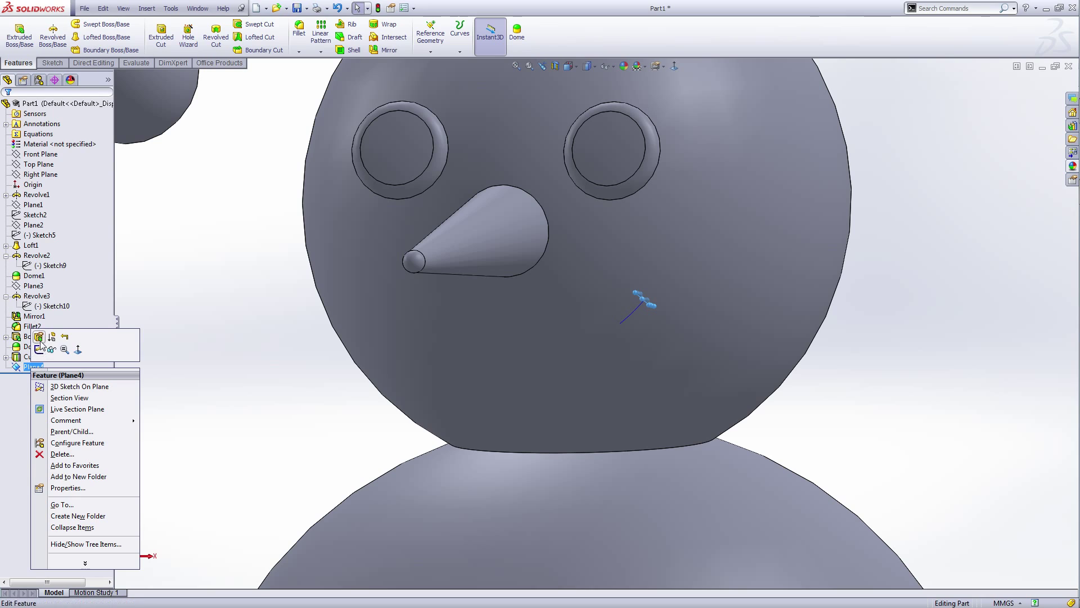
left_click(53, 349)
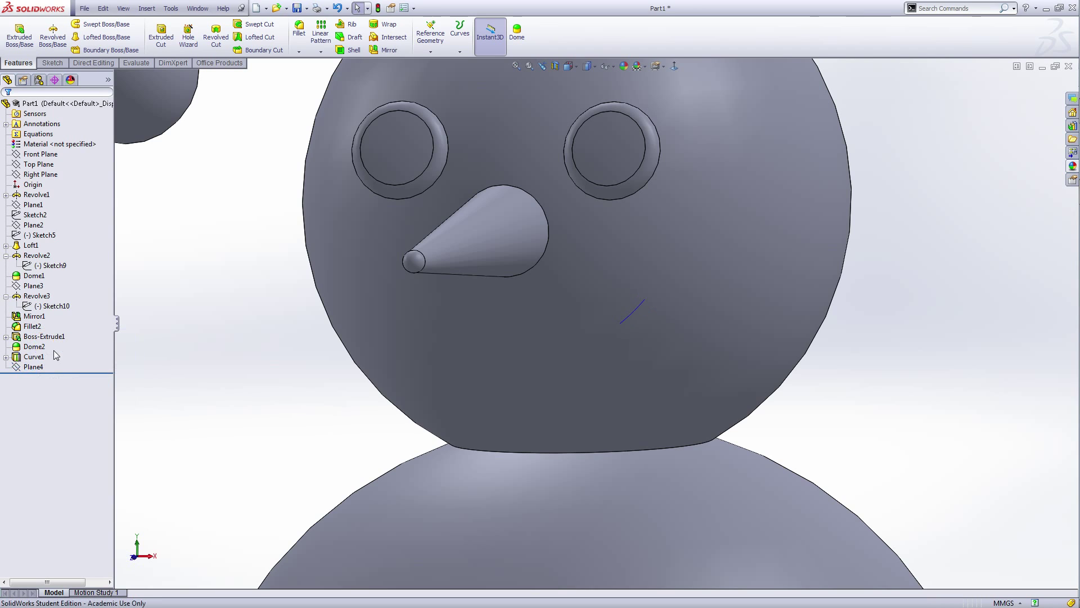
- Start a sketch on the hidden plane at the upper end of the projected curve
left_click(30, 367)
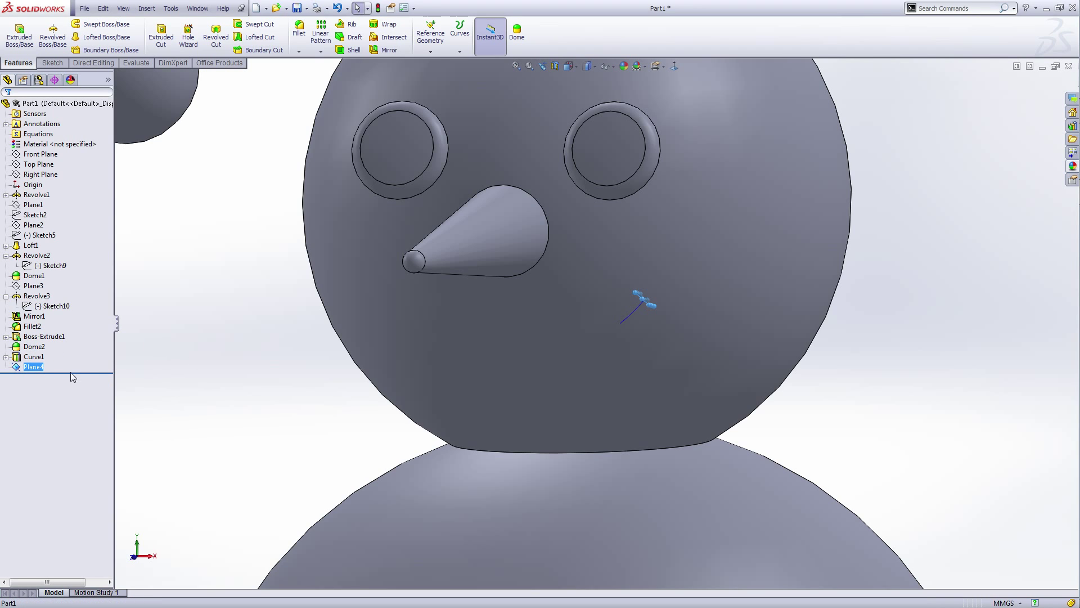
right_click(33, 368)
left_click(40, 349)
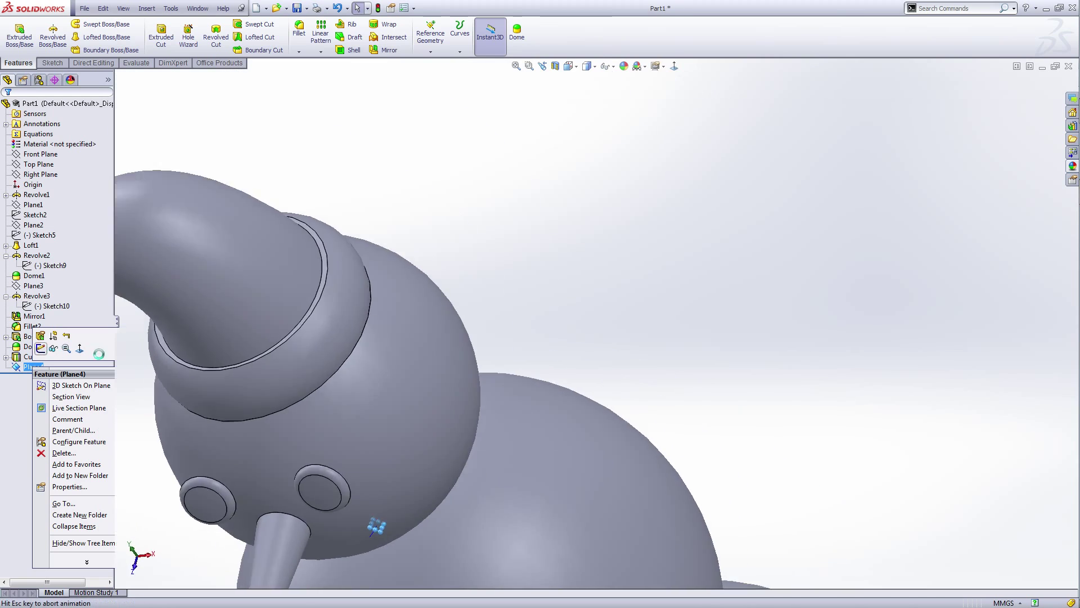
- Draw a circle of about 0.04 mm radius close beside the upper endpoint of the projected curve
scroll(534, 388, "down", 8)
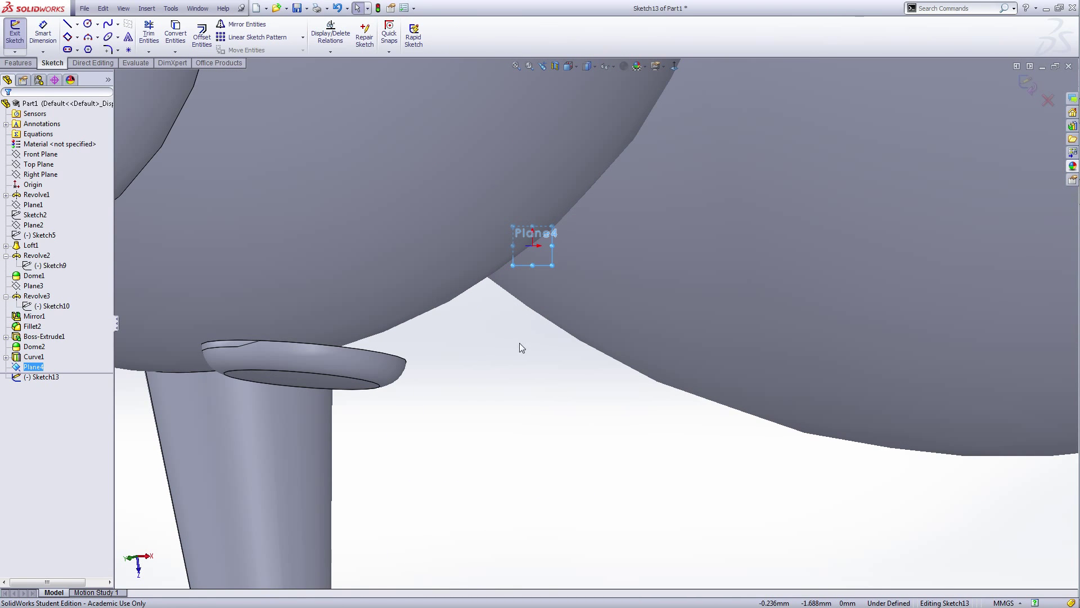
right_click(519, 344)
left_click(528, 331)
scroll(540, 270, "down", 5)
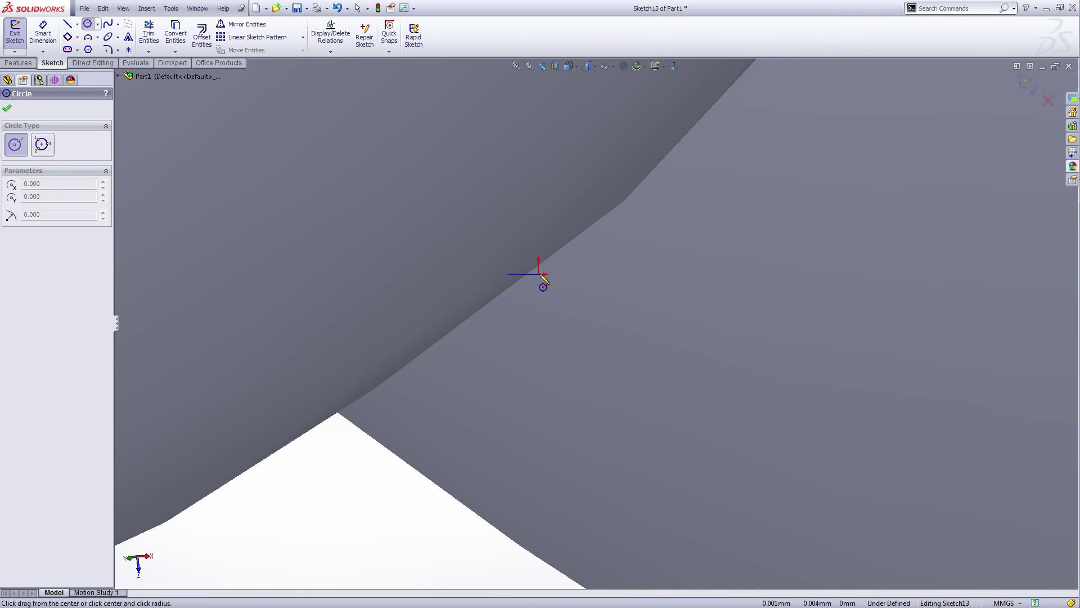
left_click(674, 66)
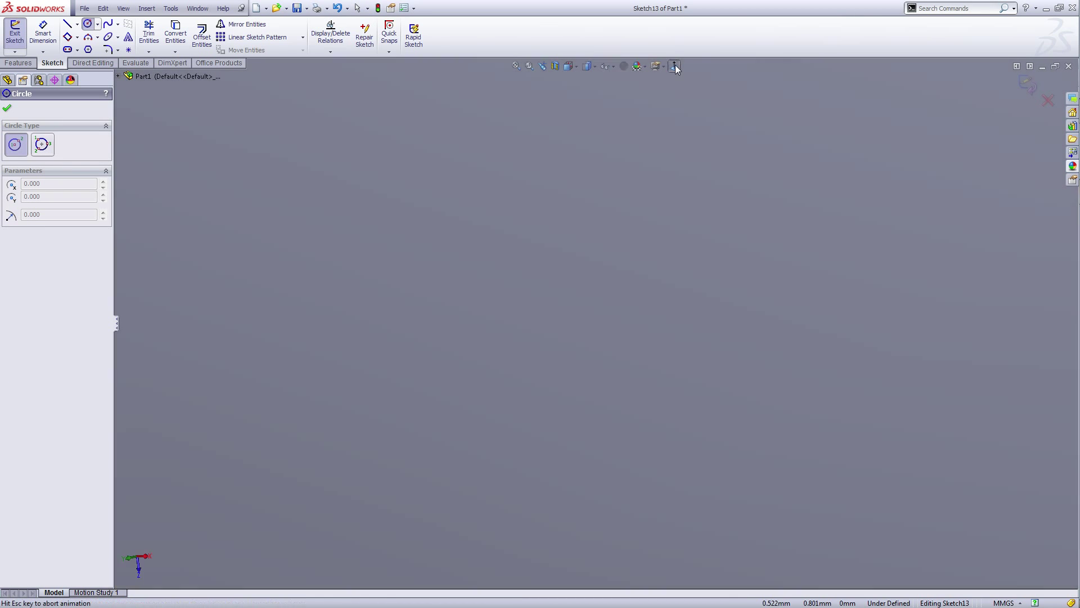
left_click(676, 67)
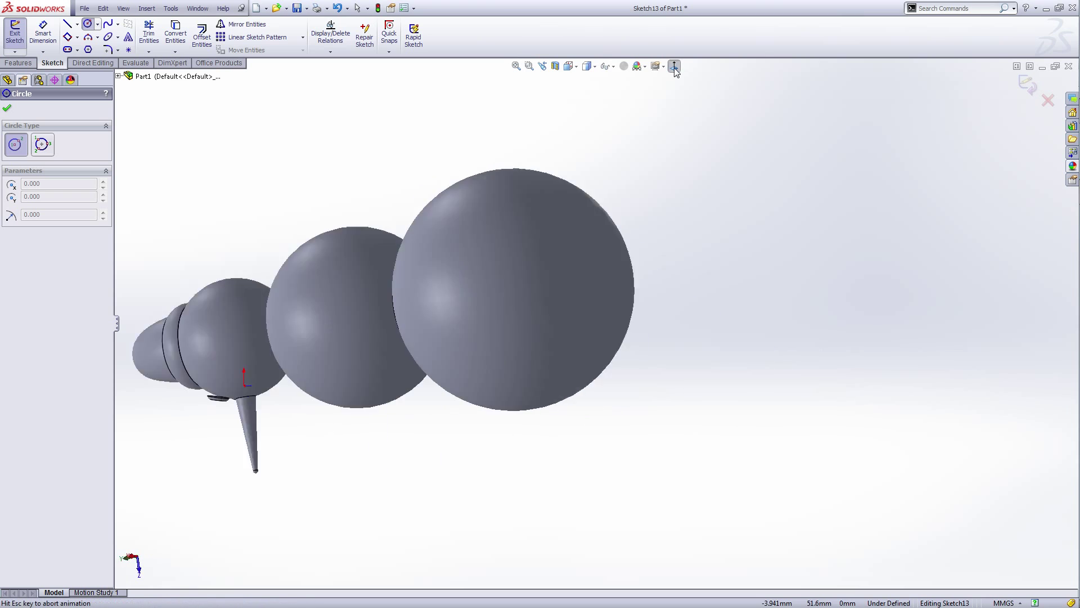
scroll(534, 410, "down", 8)
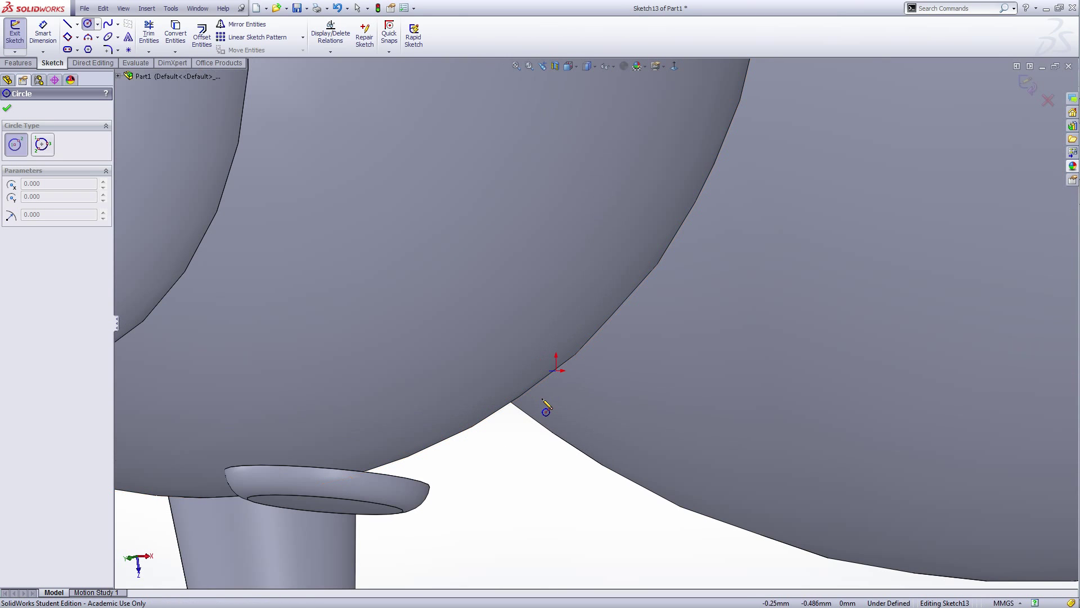
scroll(564, 380, "down", 6)
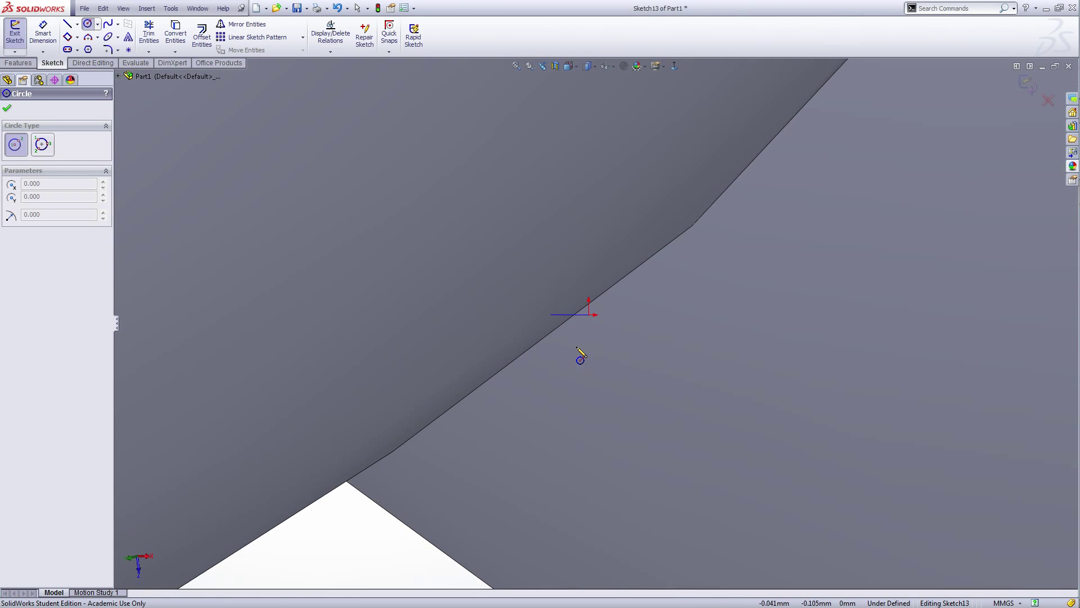
scroll(603, 324, "down", 3)
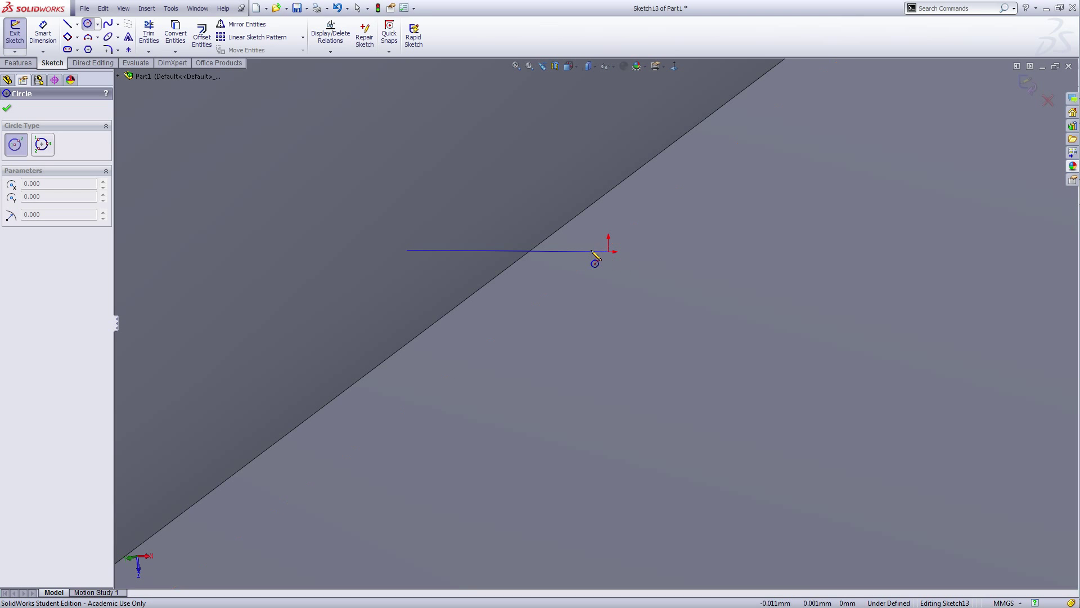
scroll(622, 263, "up", 5)
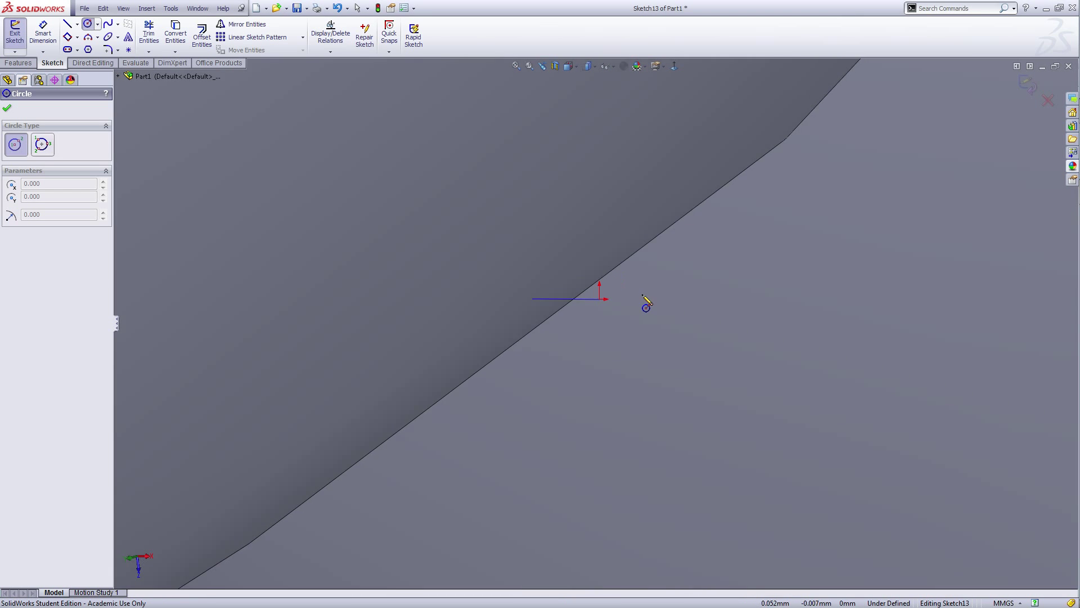
scroll(647, 315, "up", 3)
scroll(602, 414, "up", 5)
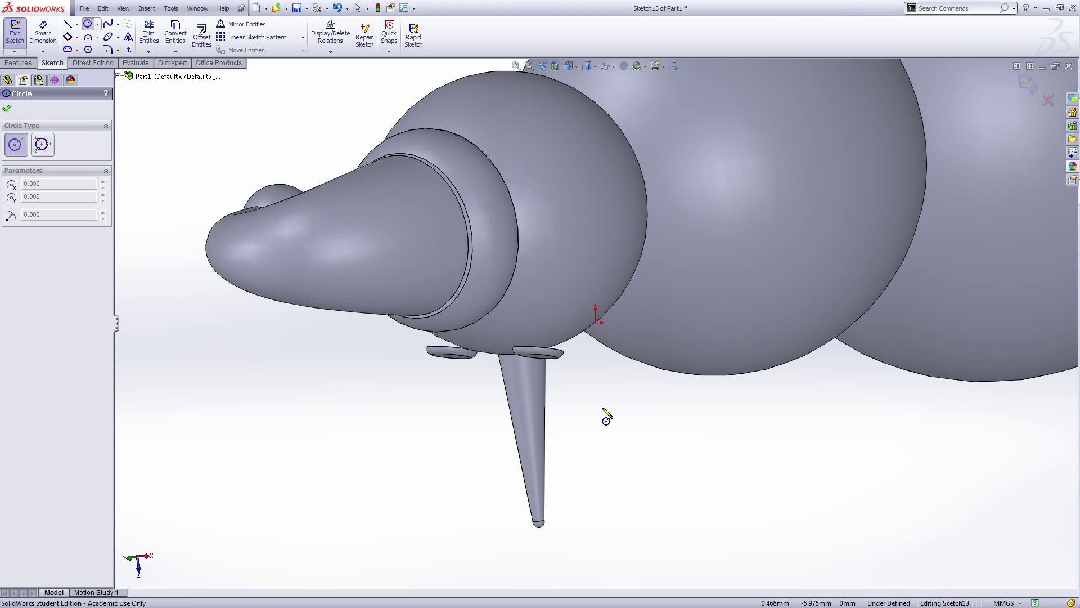
middle_click_drag(615, 424, 622, 334)
scroll(611, 239, "down", 10)
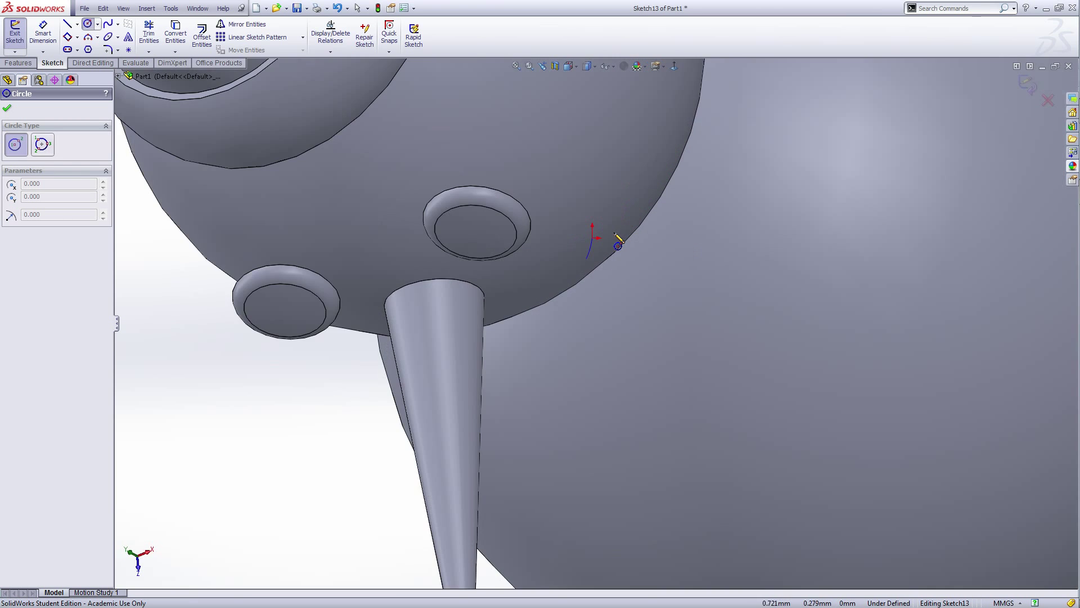
scroll(580, 260, "down", 2)
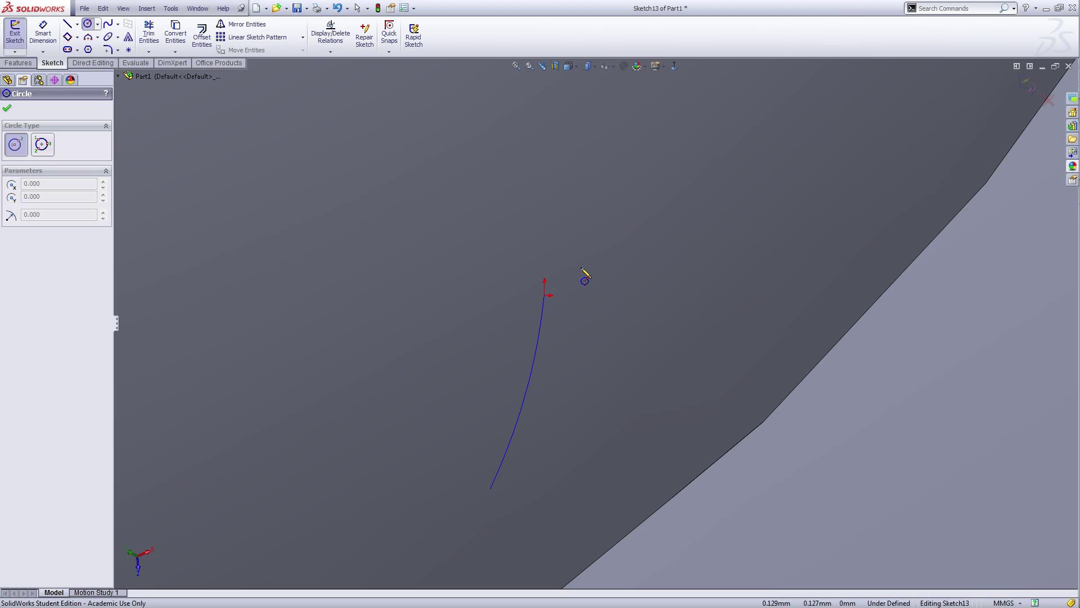
left_click(600, 303)
left_click(612, 303)
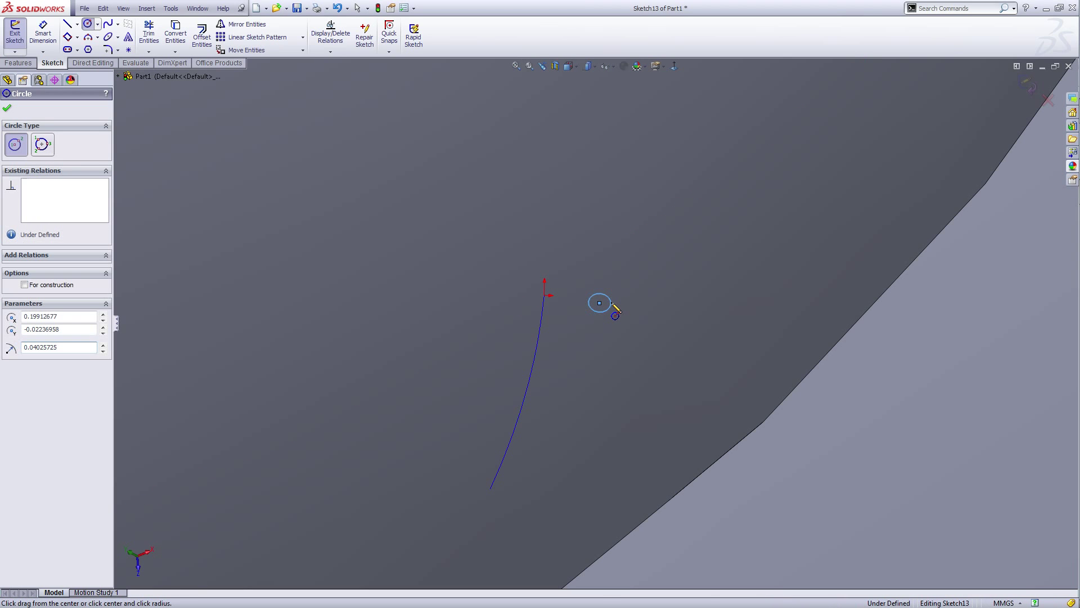
- Dimension the small circle's diameter as 0.1 mm
right_click(612, 298)
left_click(684, 284)
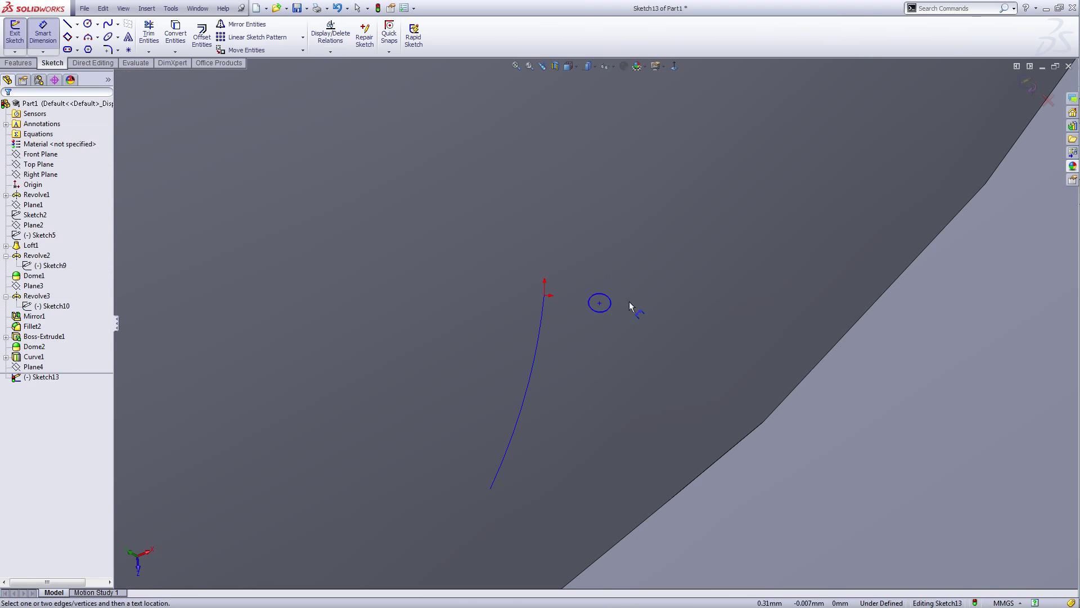
left_click(613, 308)
left_click(646, 311)
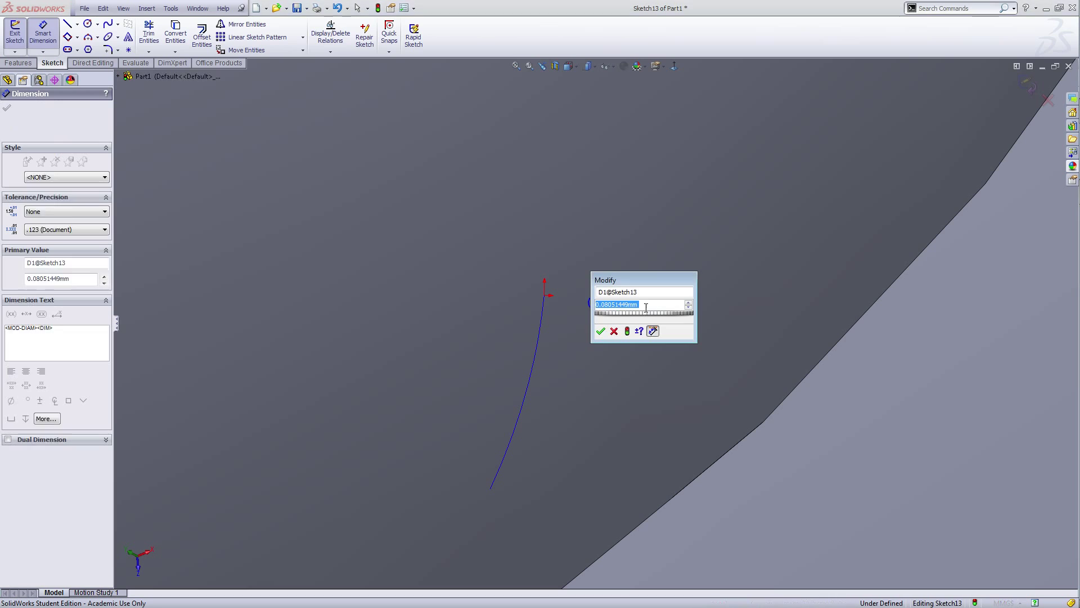
type("0.1")
key("Return")
- Change the small circle's diameter dimension to 0.2 mm
scroll(646, 313, "up", 5)
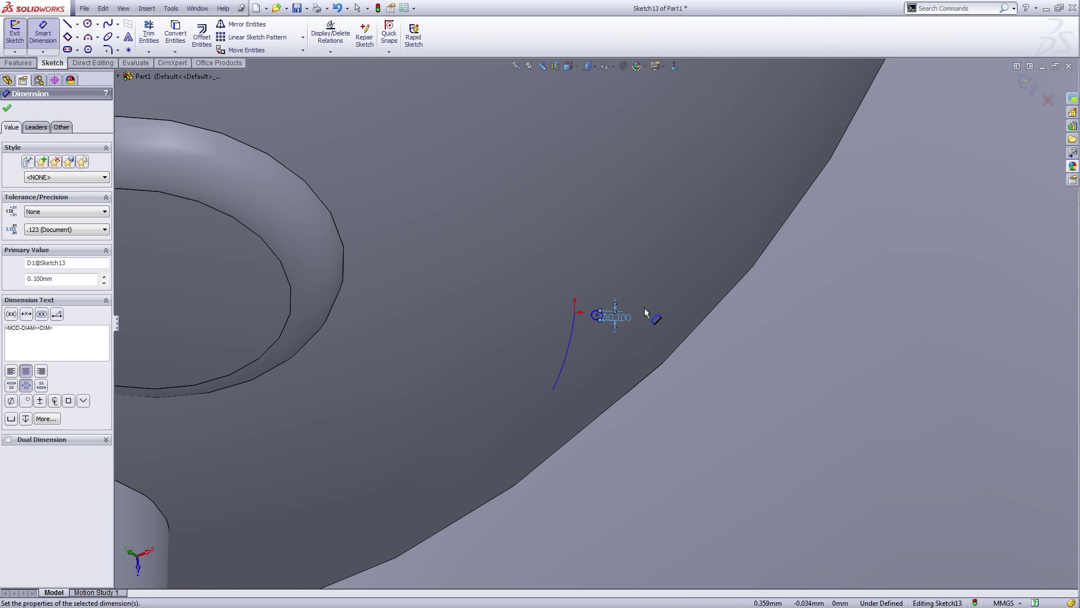
scroll(655, 314, "down", 4)
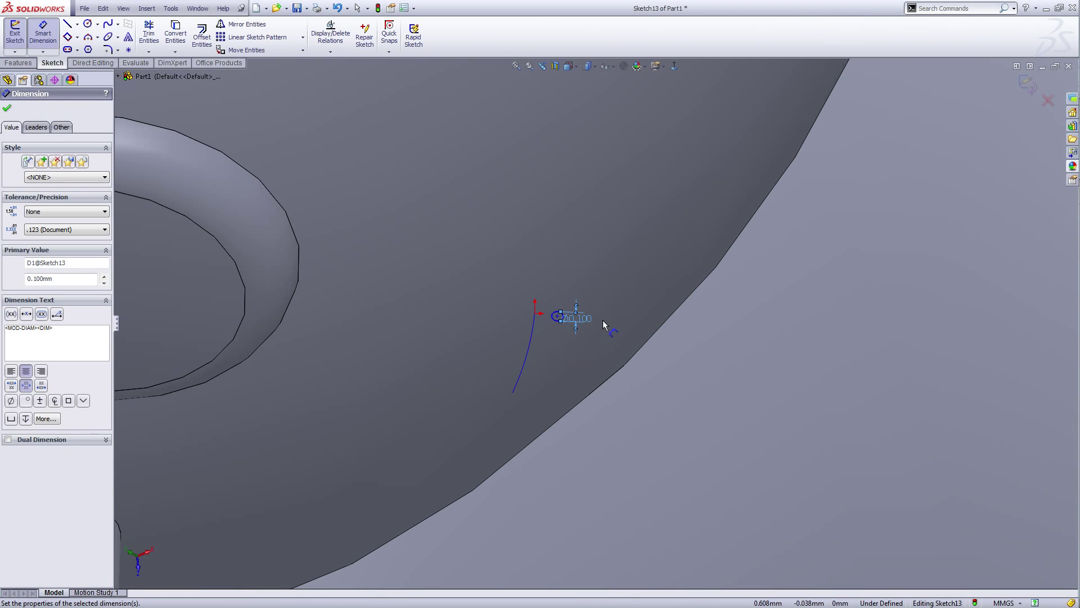
scroll(597, 319, "down", 5)
double_click(513, 315)
type("0.2")
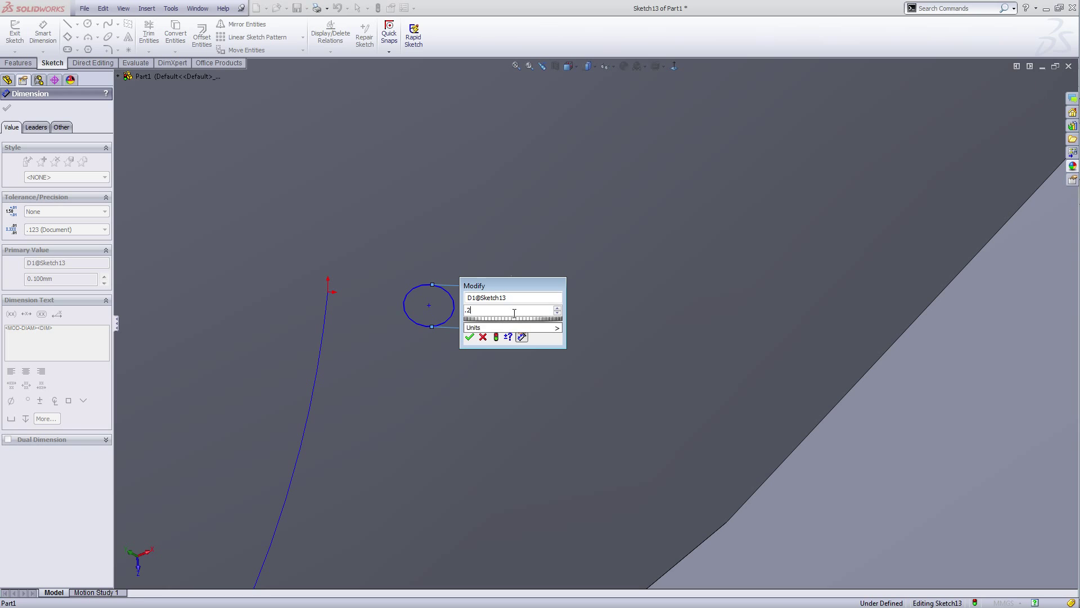
key("Return")
scroll(516, 316, "up", 5)
scroll(582, 366, "up", 3)
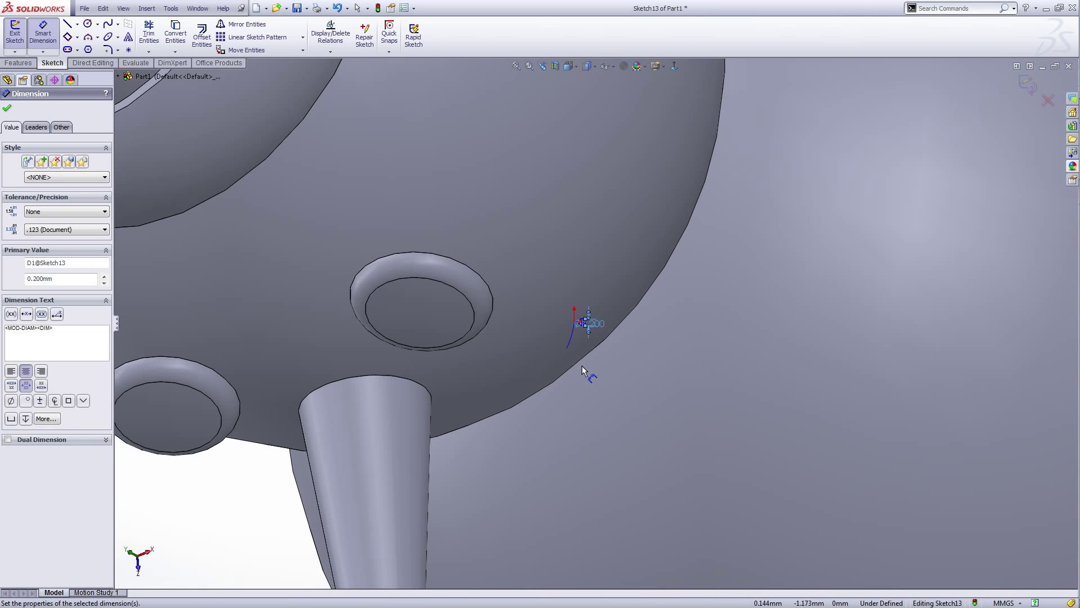
- Add a Pierce relation between the small circle's centre point and the projected curve
scroll(589, 373, "up", 2)
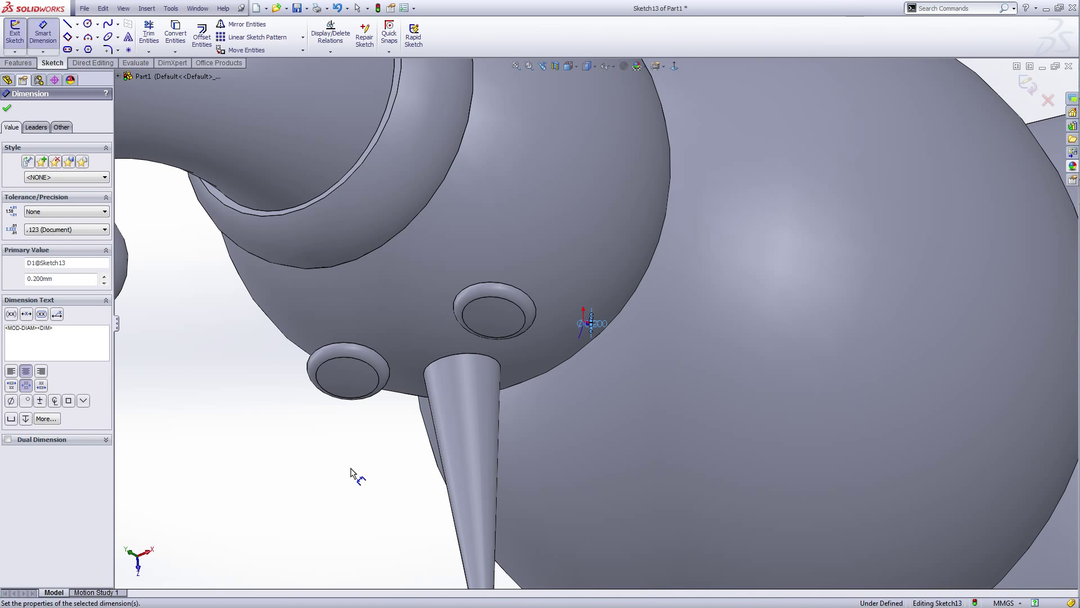
right_click(314, 175)
left_click(332, 182)
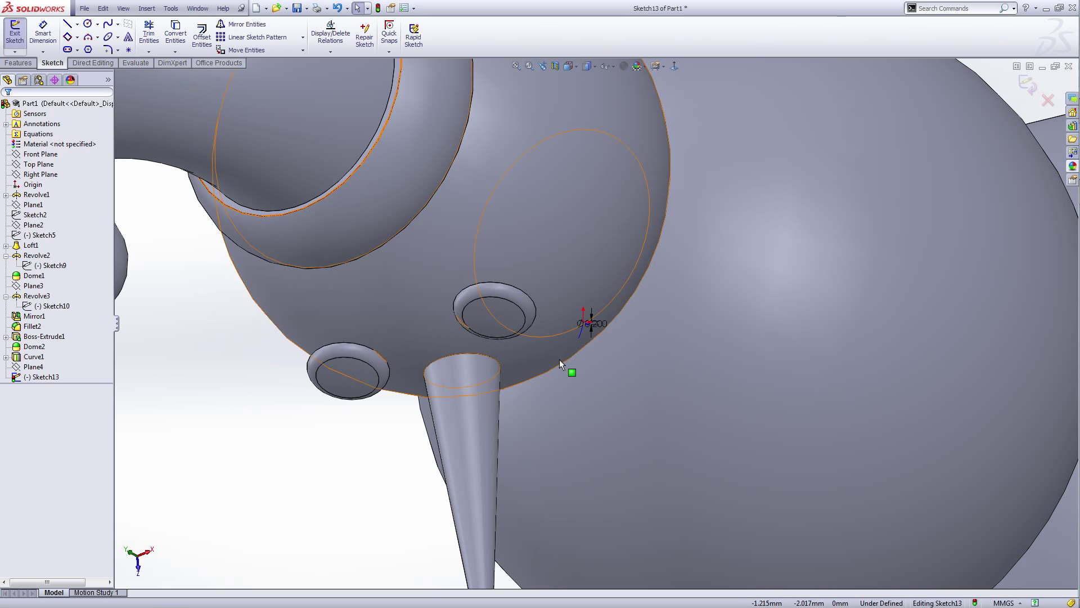
scroll(617, 306, "down", 5)
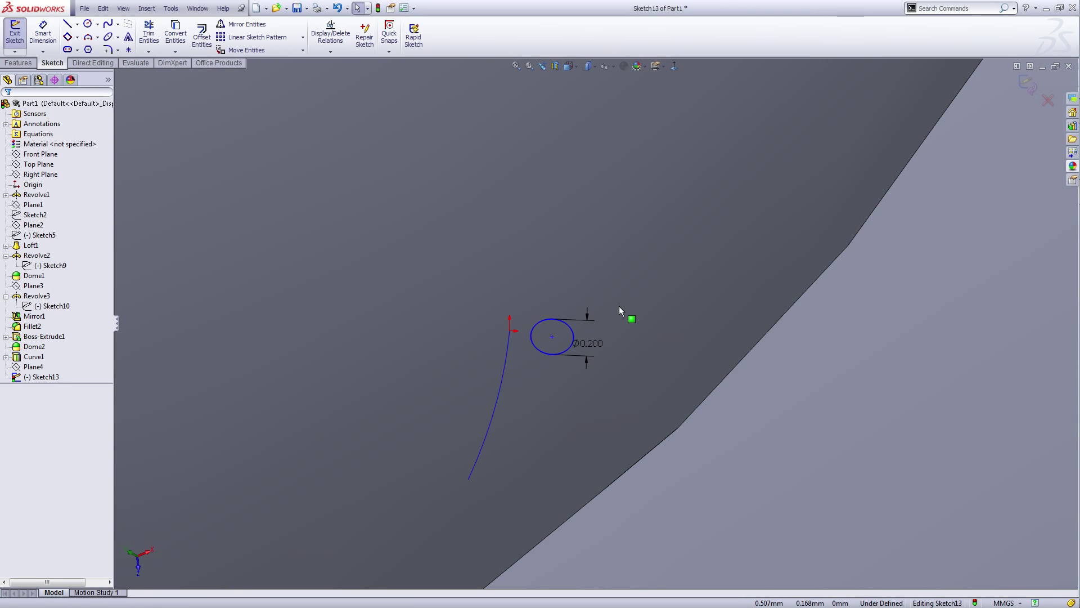
scroll(605, 337, "down", 3)
left_click(492, 339)
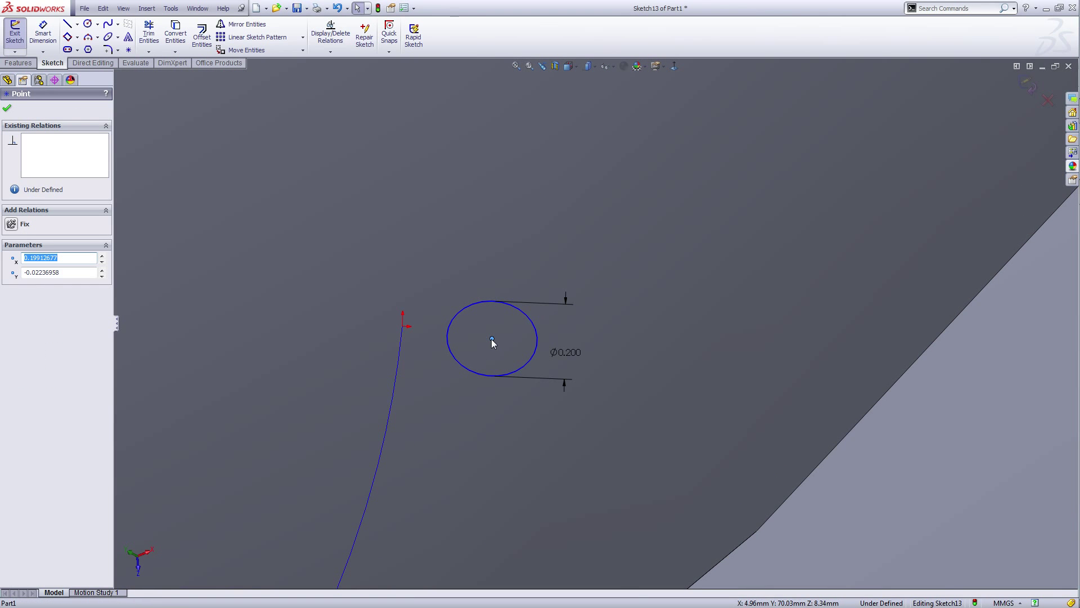
left_click(392, 402, "ctrl")
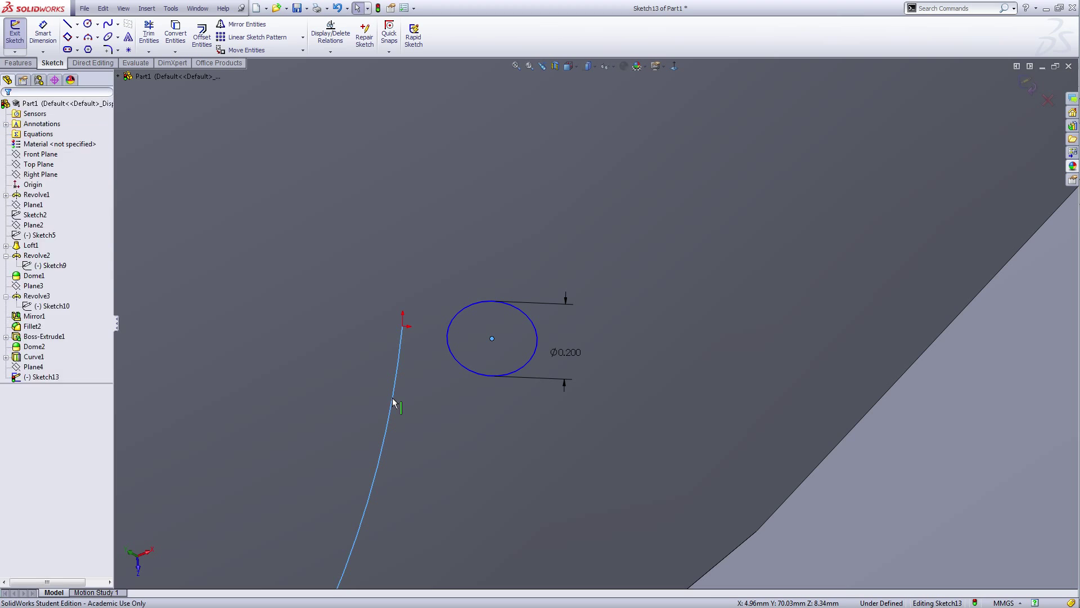
left_click(11, 289)
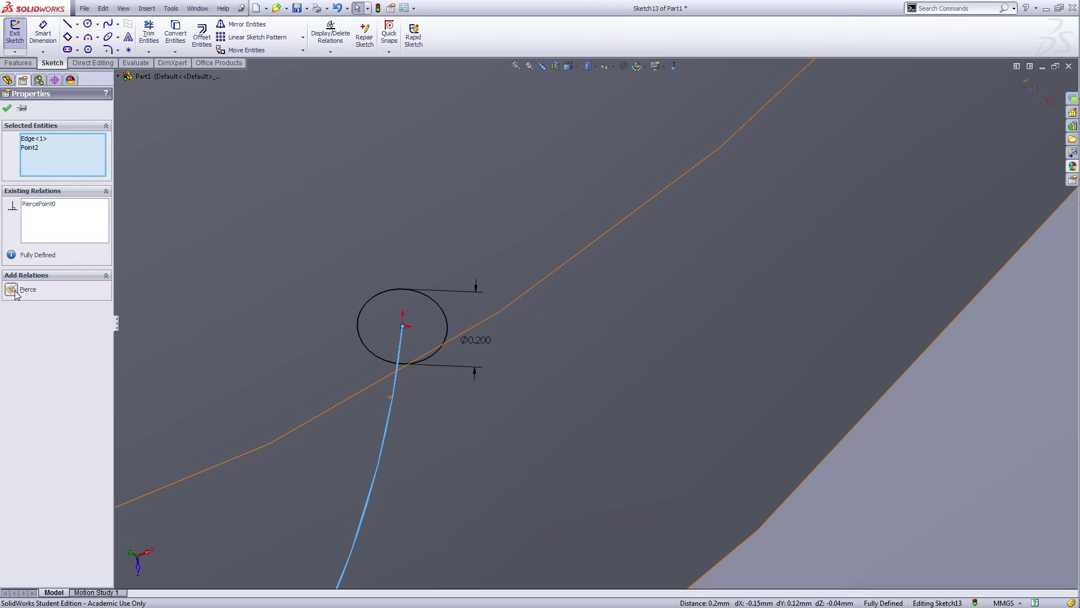
left_click(9, 106)
- Close the sketch and create a swept boss using the small circle as profile and the projected curve as path
scroll(265, 313, "up", 5)
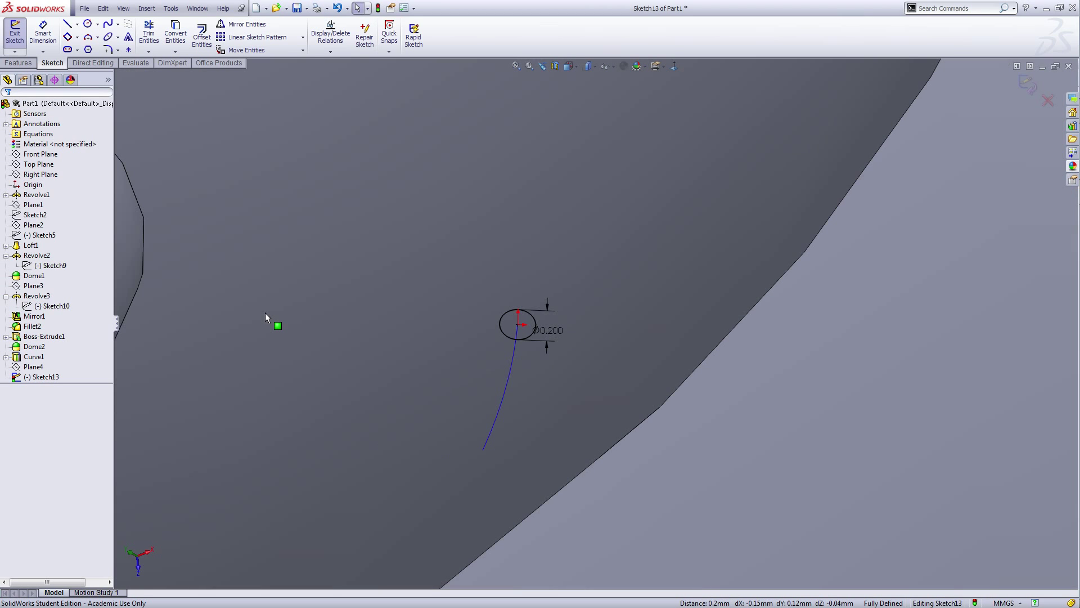
scroll(386, 399, "up", 9)
scroll(386, 399, "up", 5)
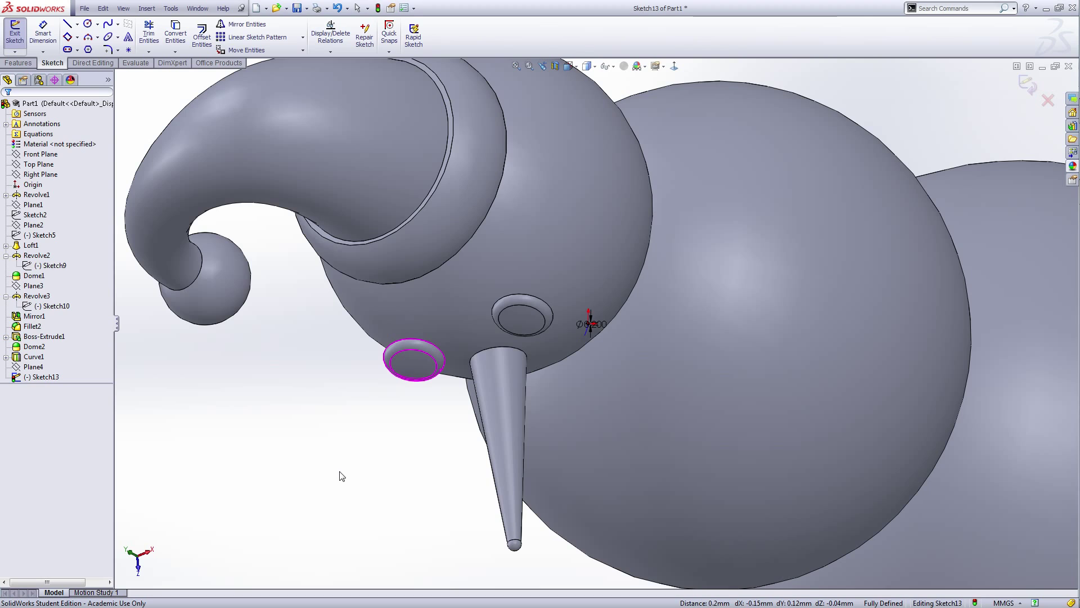
middle_click_drag(341, 475, 413, 436)
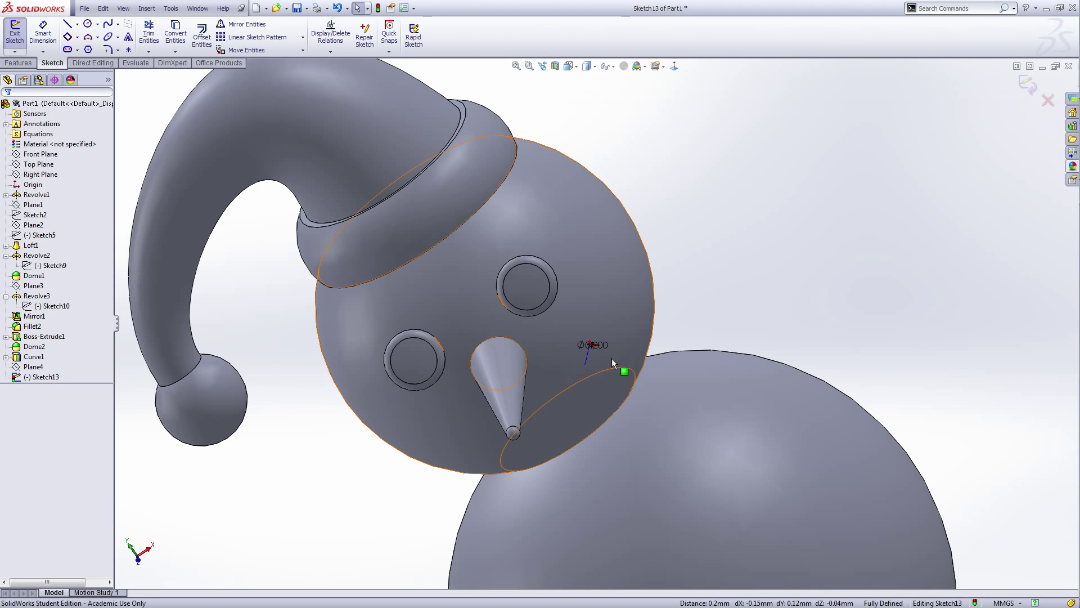
left_click(15, 32)
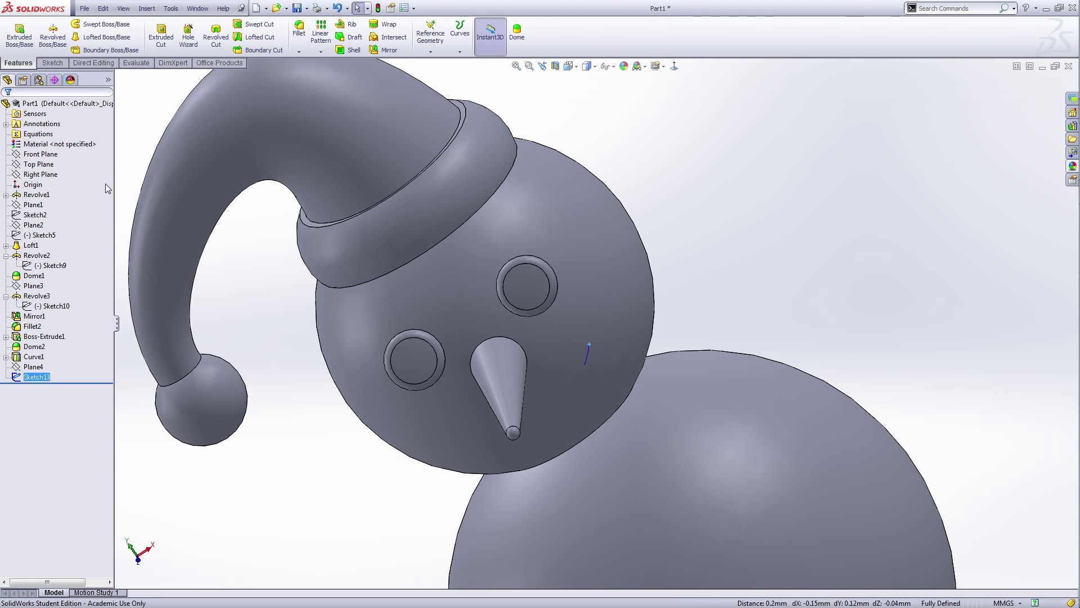
left_click(105, 24)
left_click(67, 155)
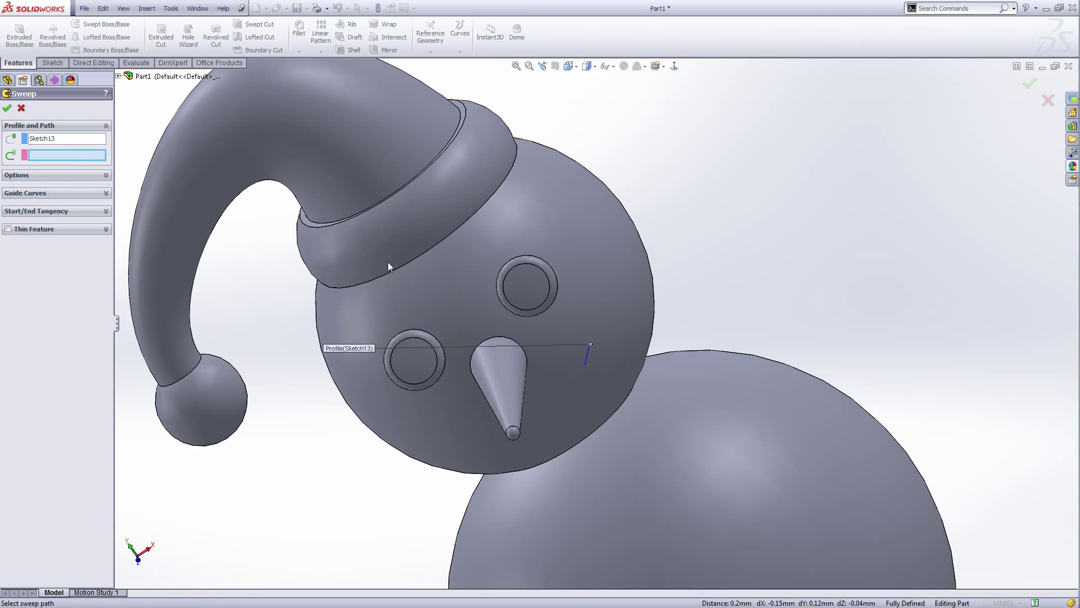
scroll(570, 356, "down", 5)
left_click(629, 377)
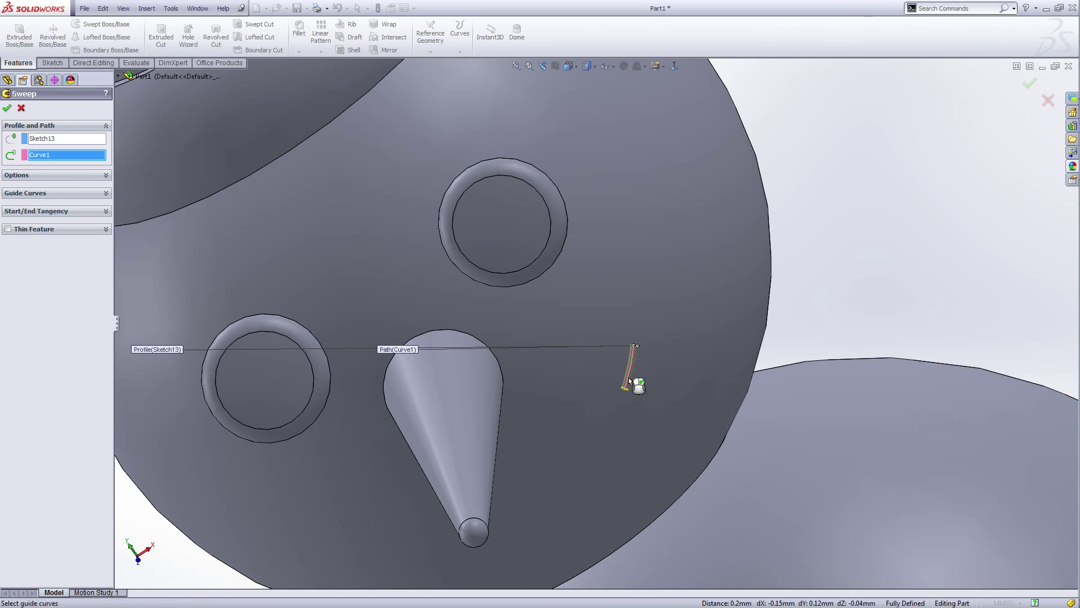
left_click(8, 108)
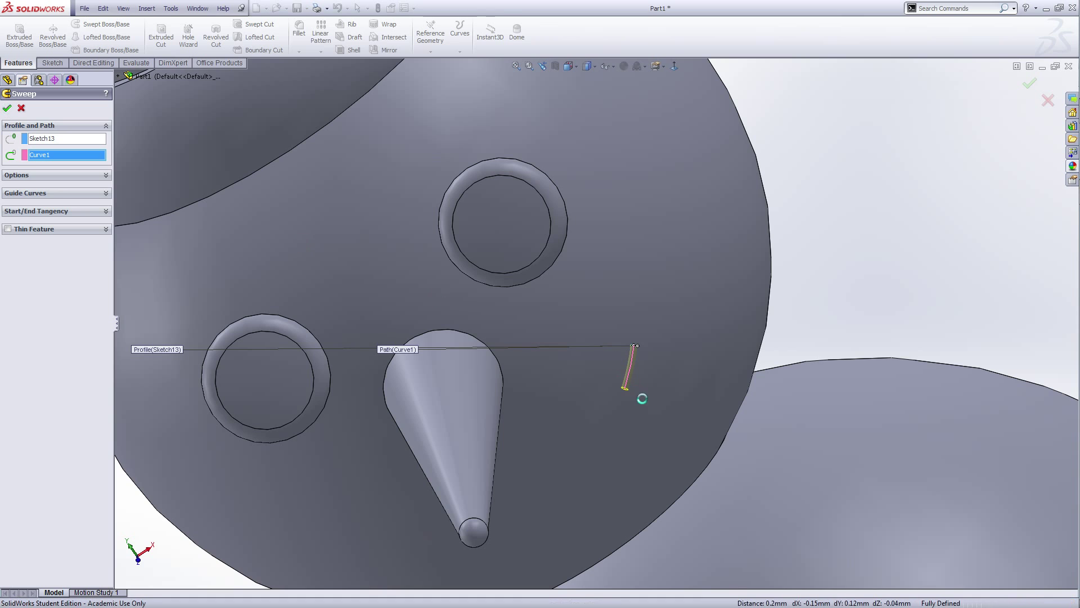
- Examine the swept mouth's size and position on the snowman's head from the front and at an angle
scroll(649, 404, "up", 4)
left_click(798, 270)
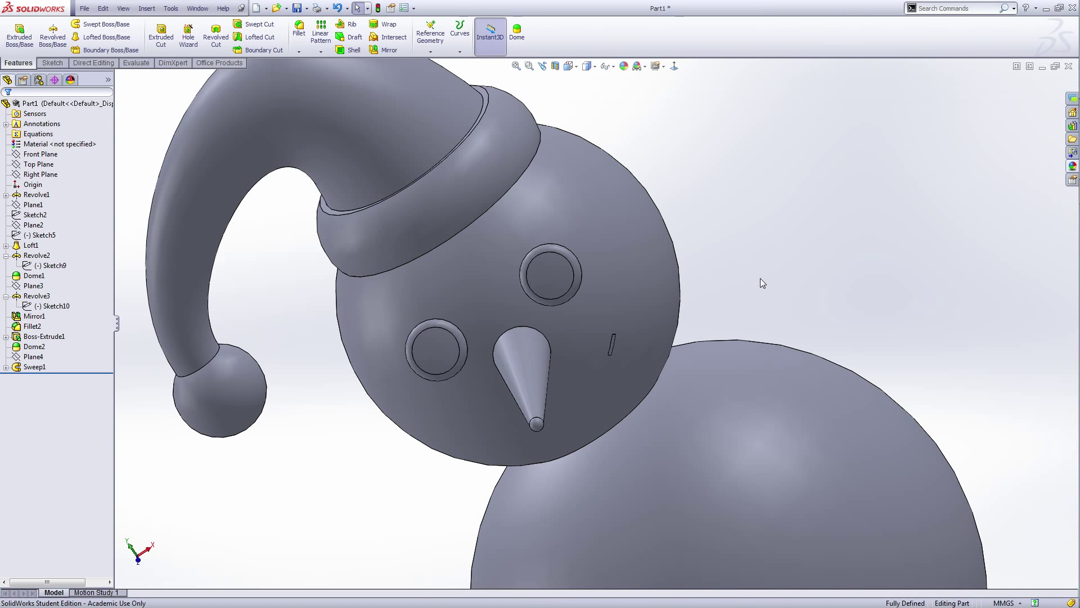
scroll(640, 346, "down", 5)
scroll(640, 346, "up", 5)
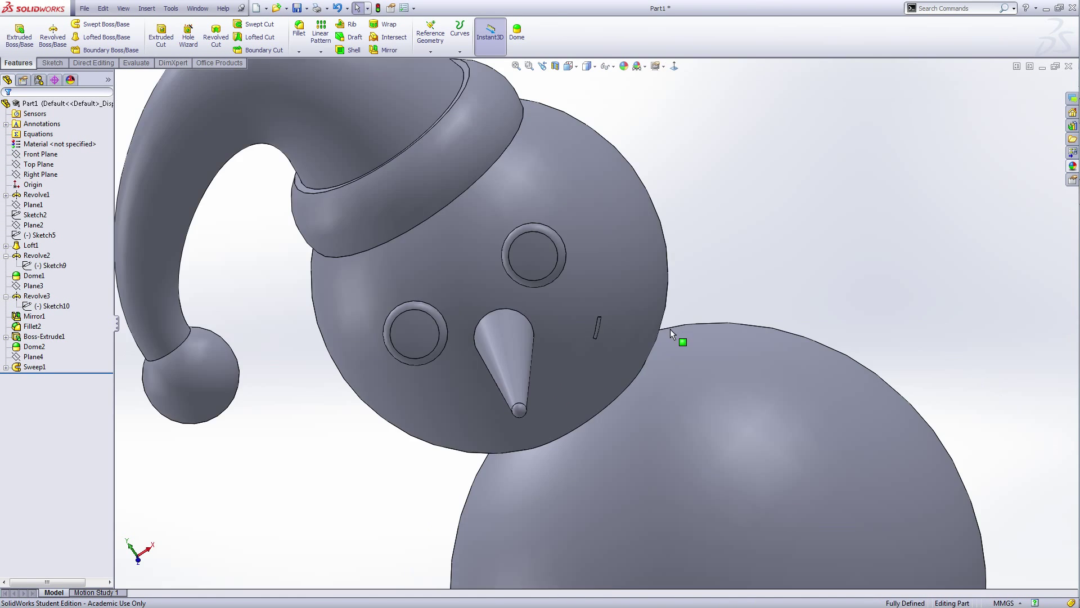
scroll(670, 329, "up", 3)
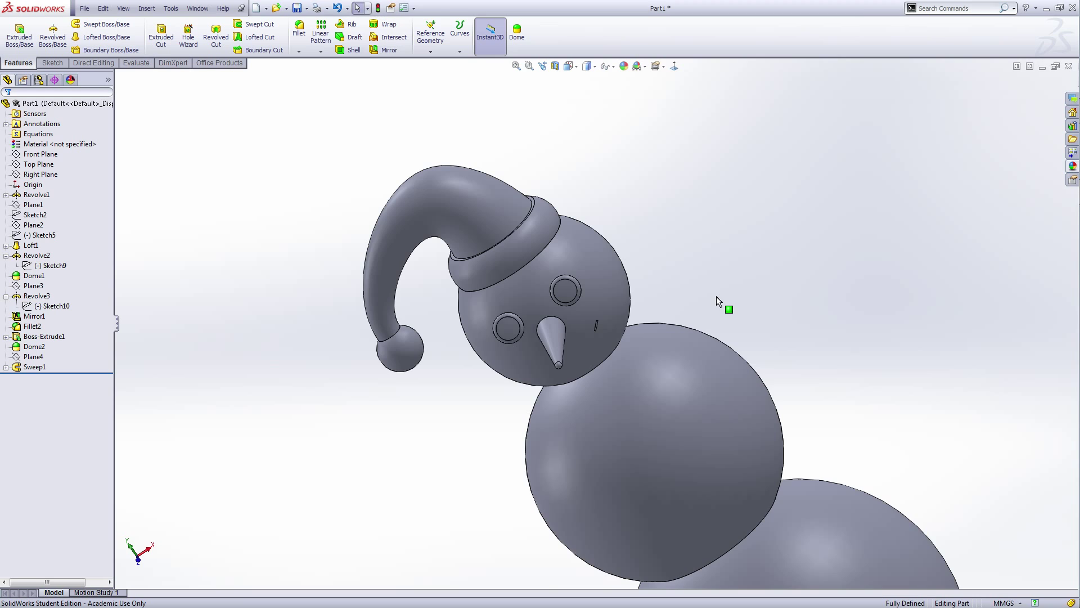
key("ctrl+1")
scroll(630, 301, "down", 4)
scroll(754, 316, "up", 6)
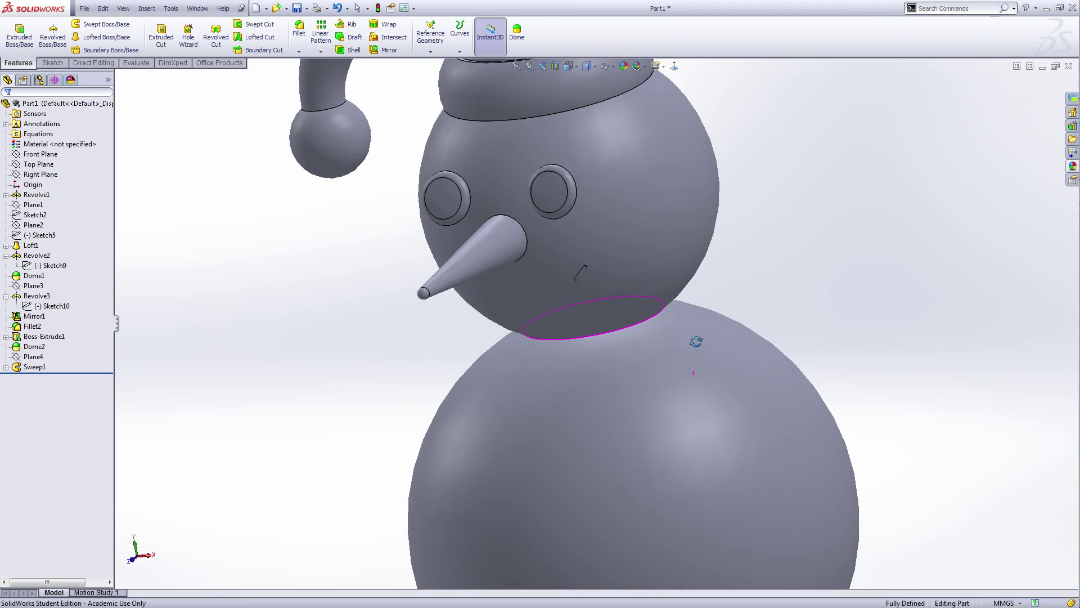
middle_click_drag(740, 335, 707, 332)
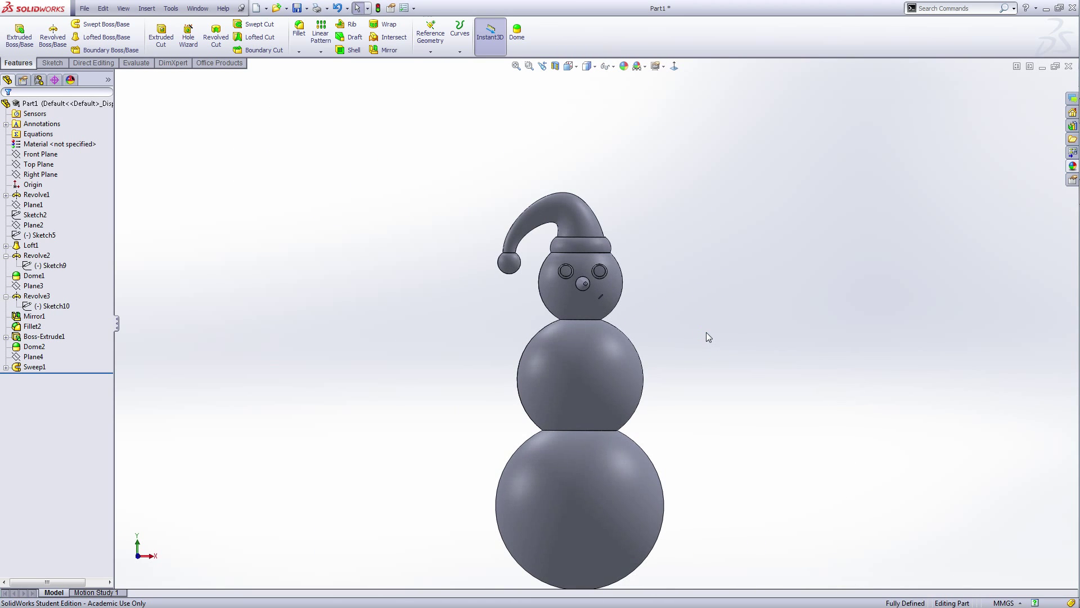
scroll(589, 299, "down", 3)
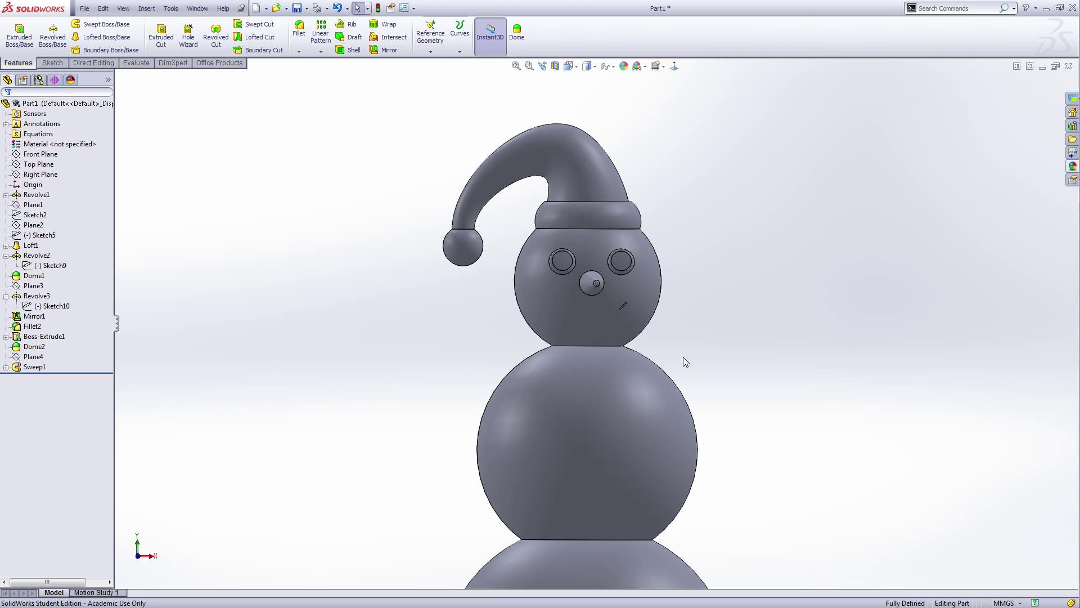
- Reopen the circular profile sketch of the mouth sweep for editing
left_click(7, 368)
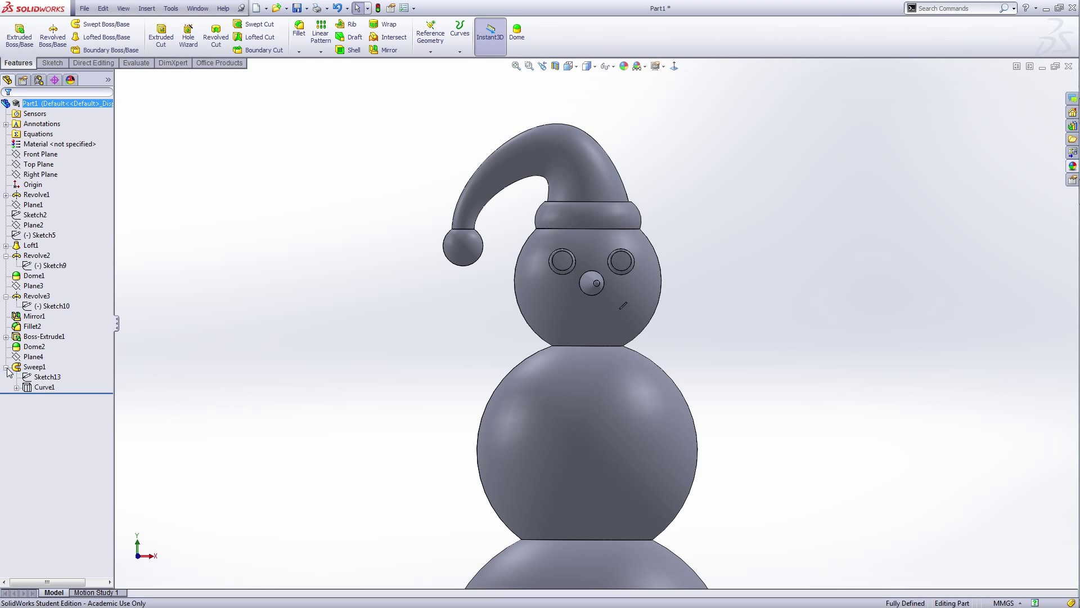
left_click(37, 381)
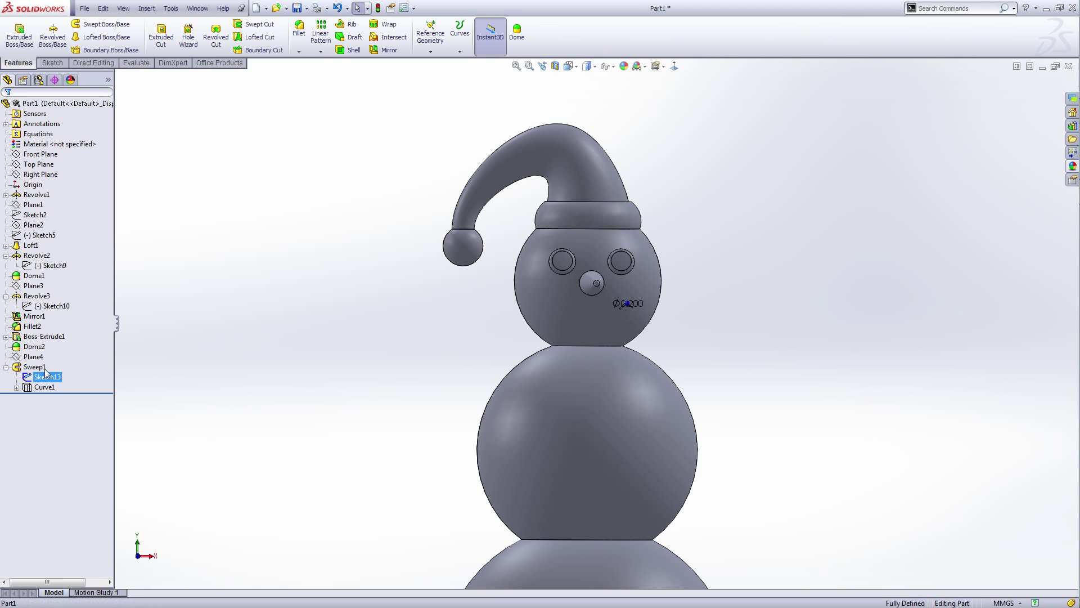
left_click(45, 353)
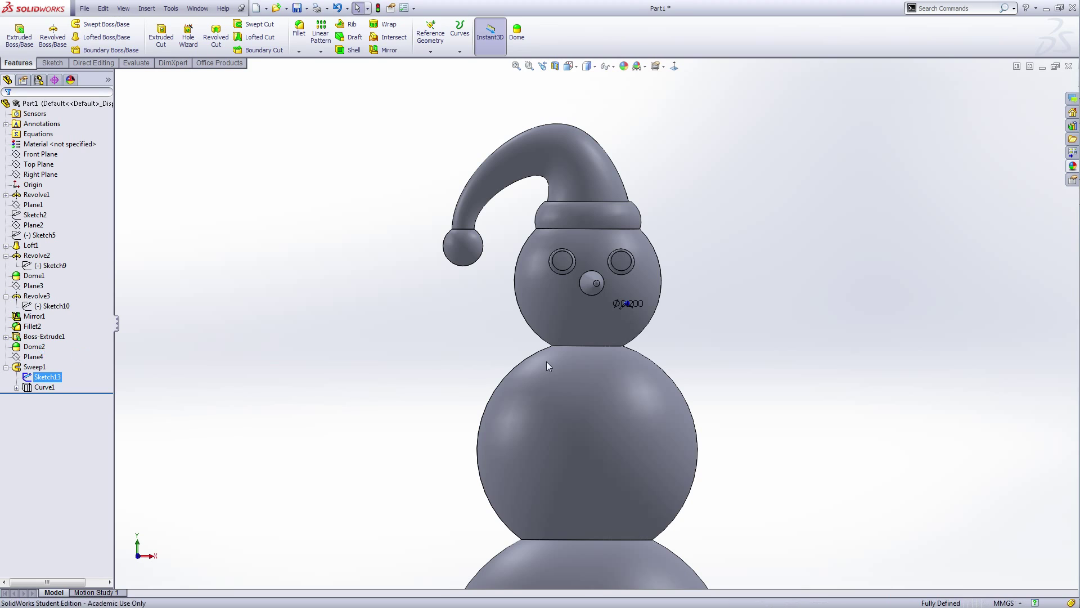
scroll(640, 309, "down", 10)
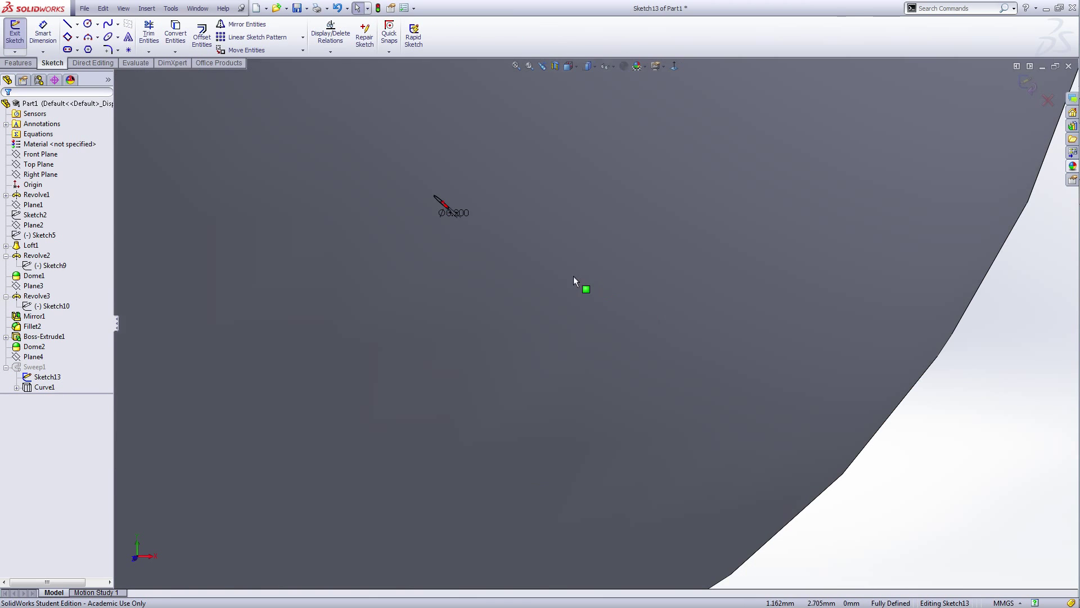
scroll(544, 272, "down", 2)
- Set the profile circle's diameter to 0.3 mm
double_click(454, 213)
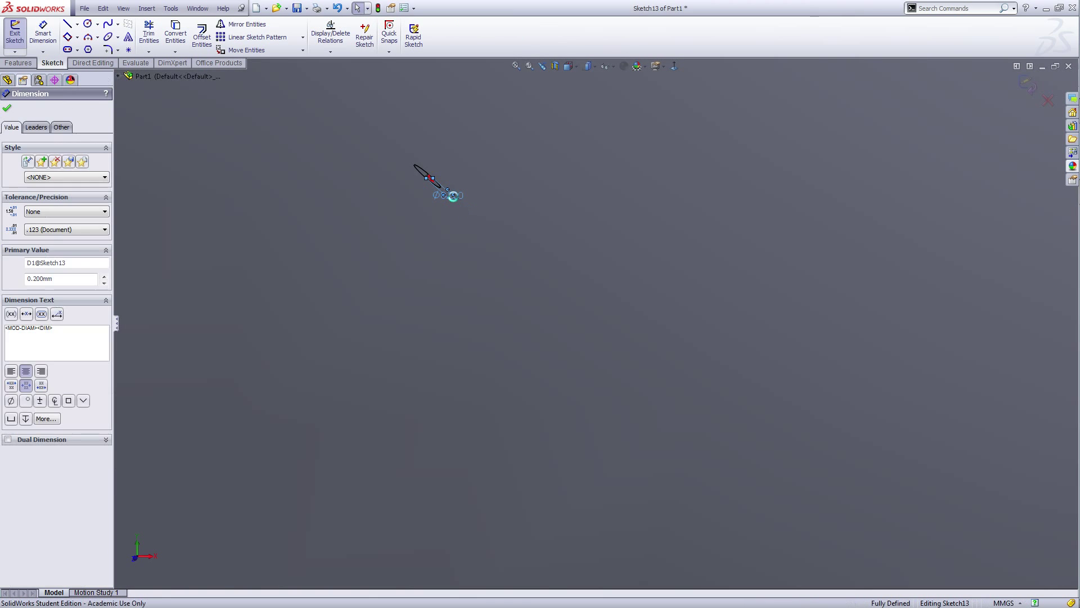
type("0.3")
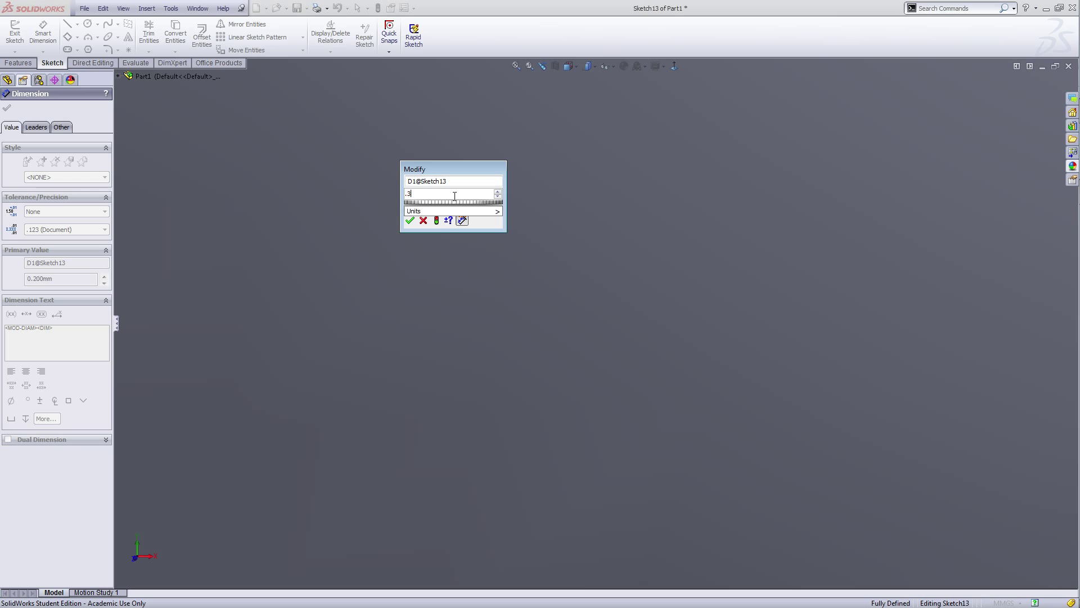
key("Return")
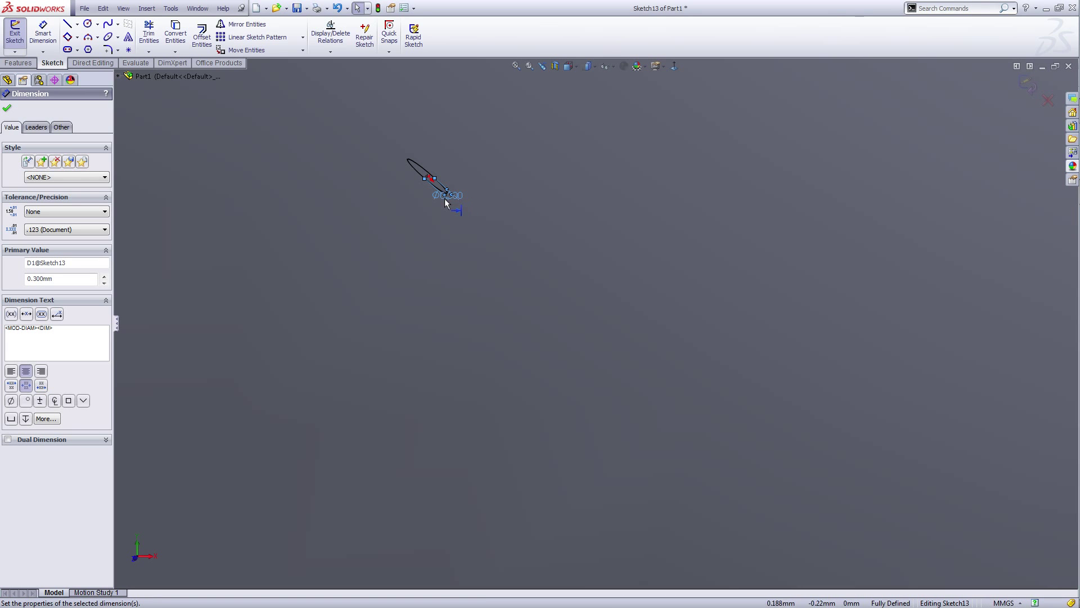
- Set the profile circle's diameter to 0.5 mm and exit the sketch to rebuild the mouth sweep
scroll(450, 208, "down", 6)
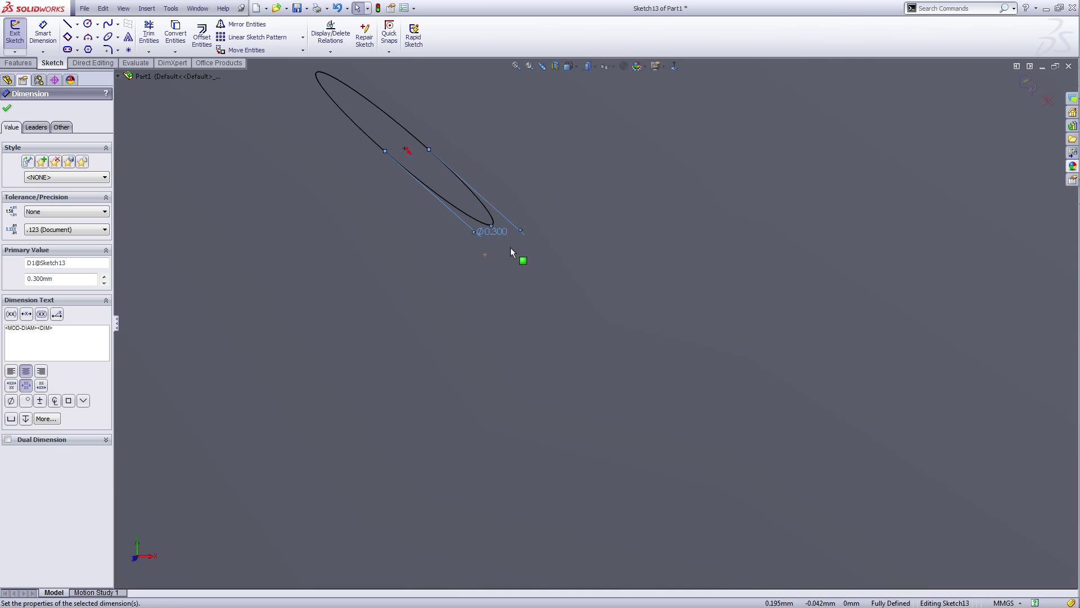
double_click(493, 232)
type(".")
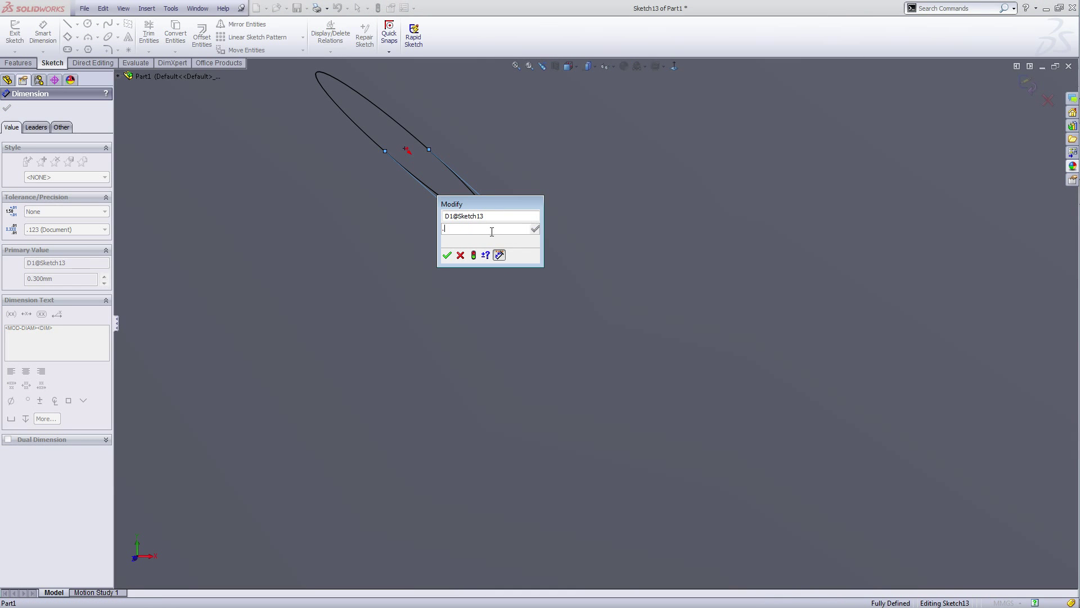
type("5")
key("Return")
scroll(491, 233, "up", 4)
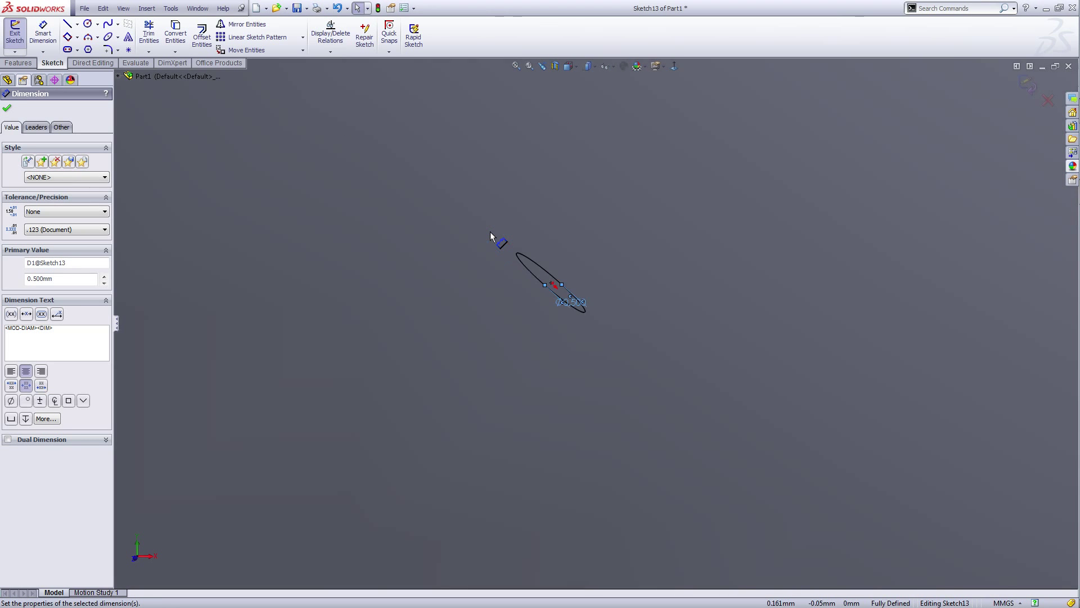
scroll(491, 231, "up", 4)
left_click(14, 31)
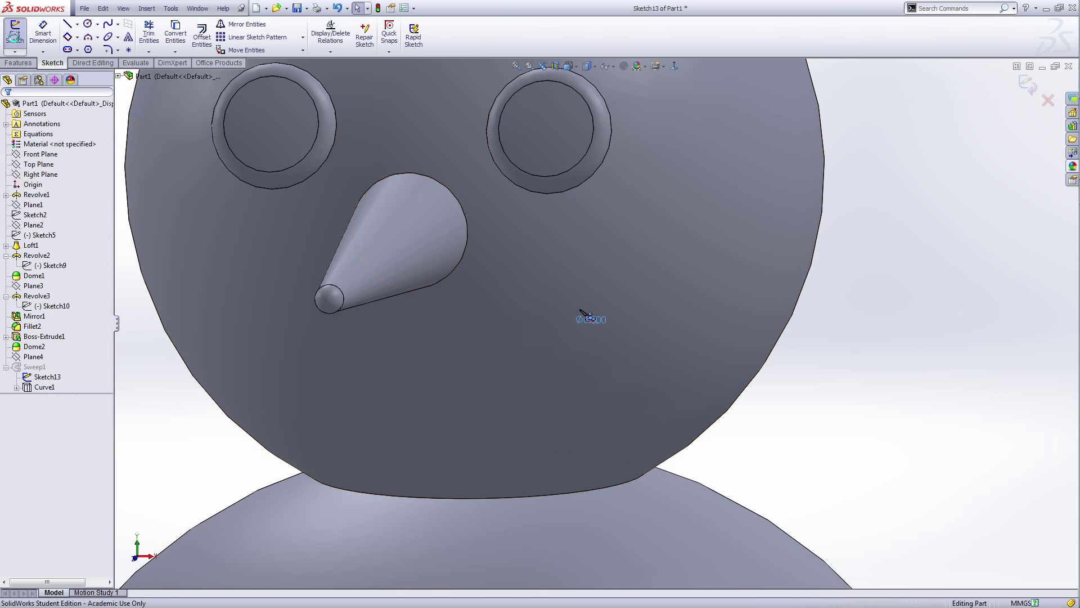
- Examine the rebuilt mouth segment on the snowman's head and the items nested under its sweep feature
scroll(484, 366, "up", 6)
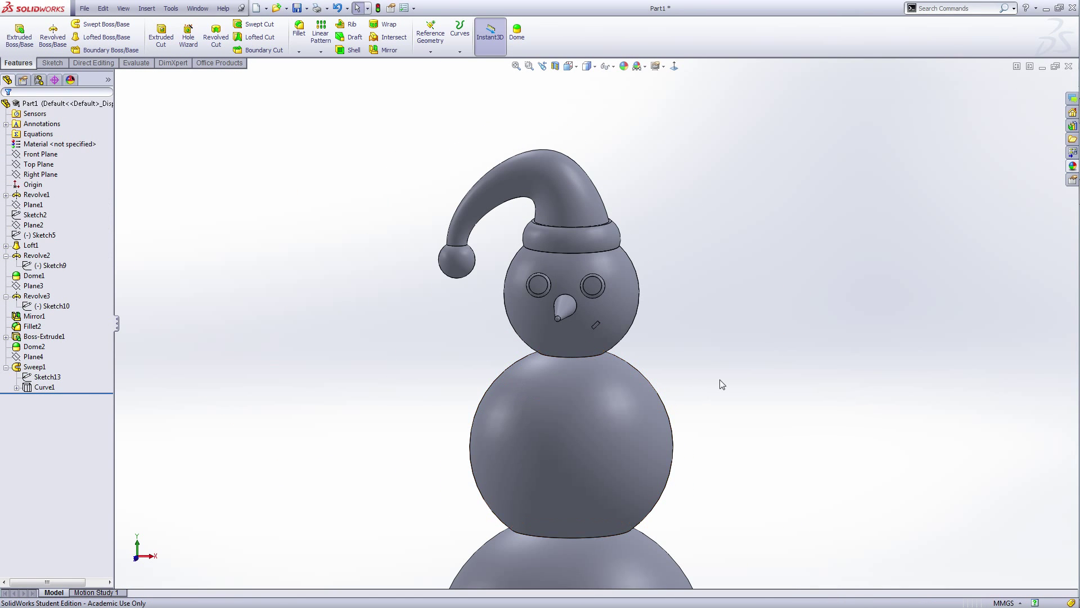
scroll(557, 344, "down", 3)
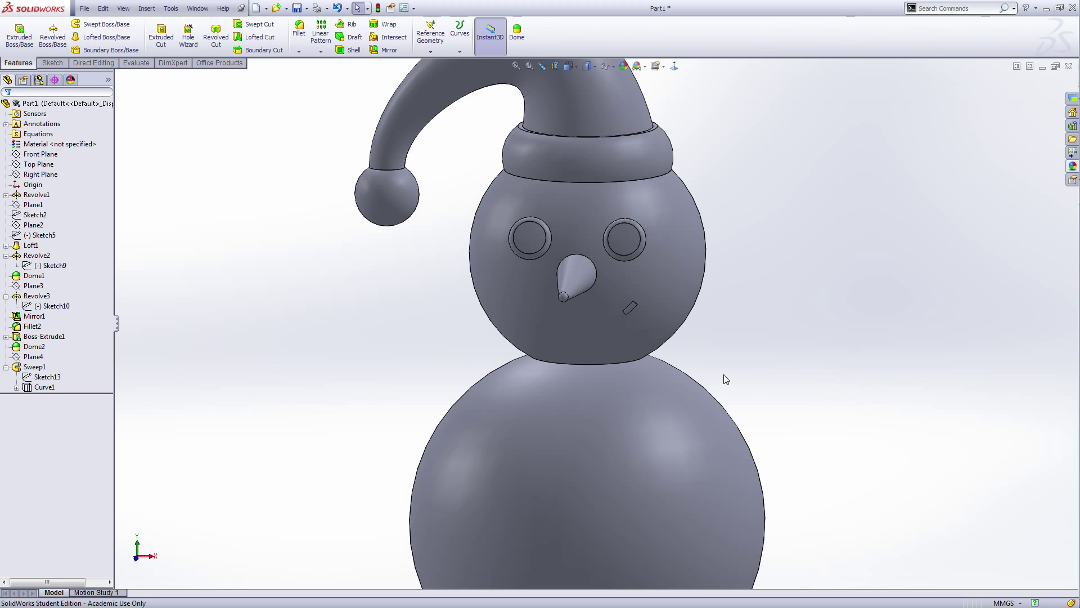
scroll(724, 374, "up", 4)
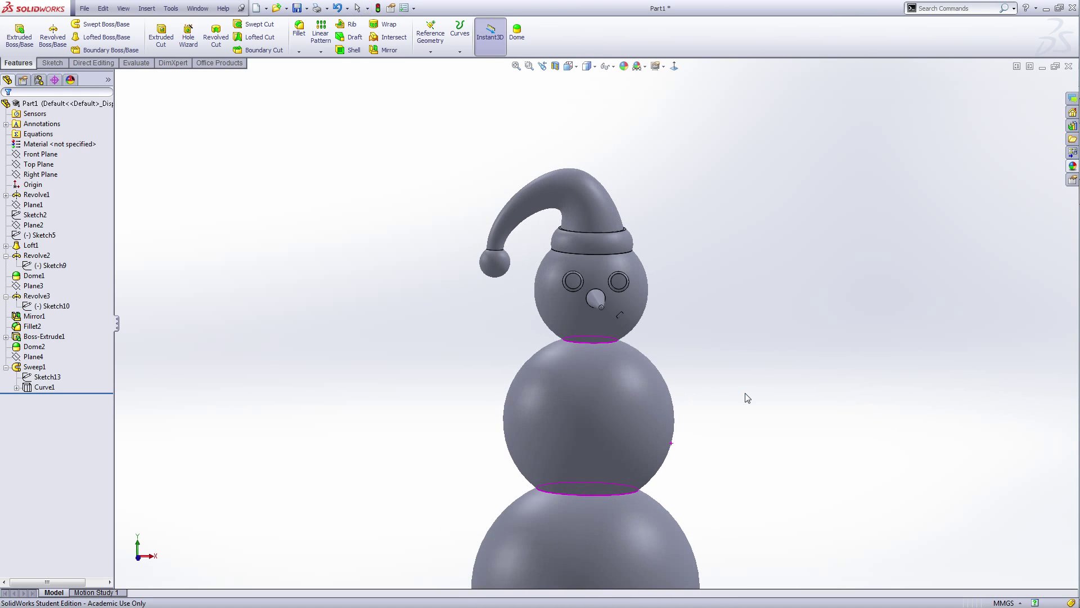
scroll(643, 352, "down", 2)
scroll(730, 375, "up", 2)
middle_click_drag(730, 376, 717, 374)
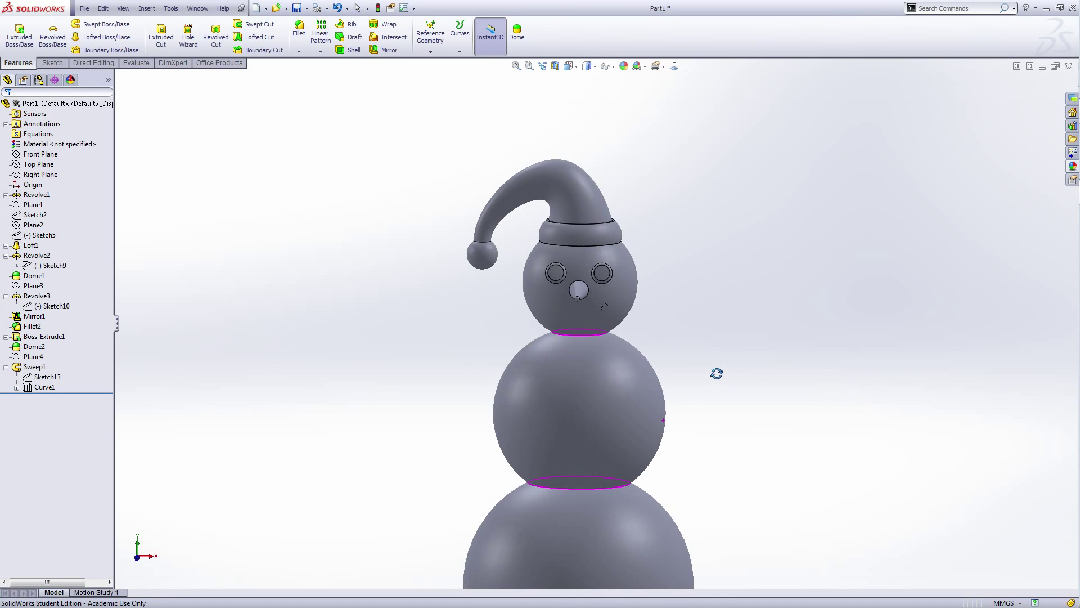
left_click(40, 387)
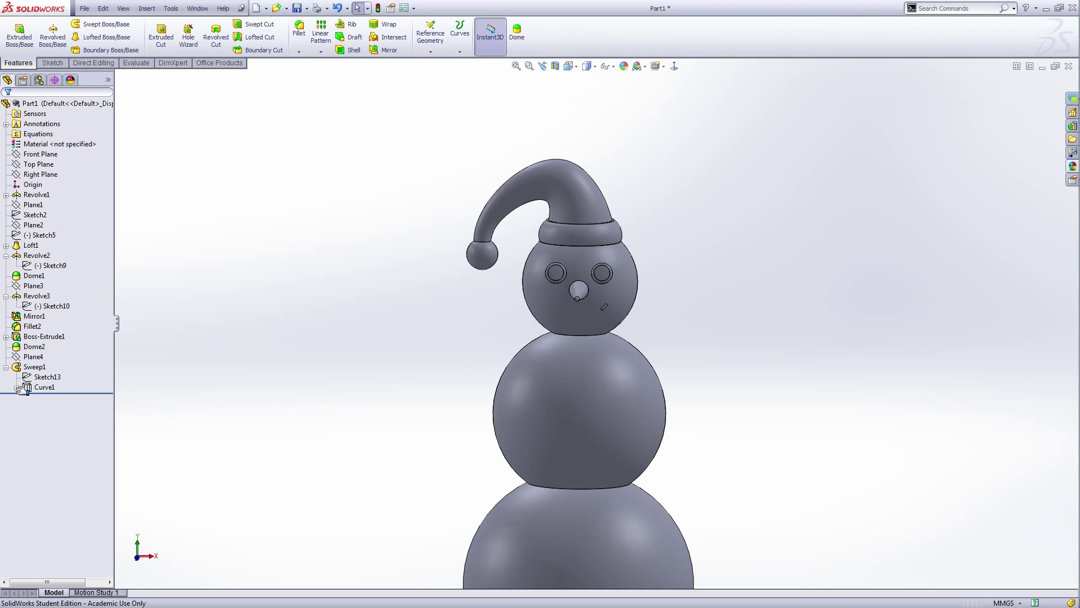
left_click(17, 388)
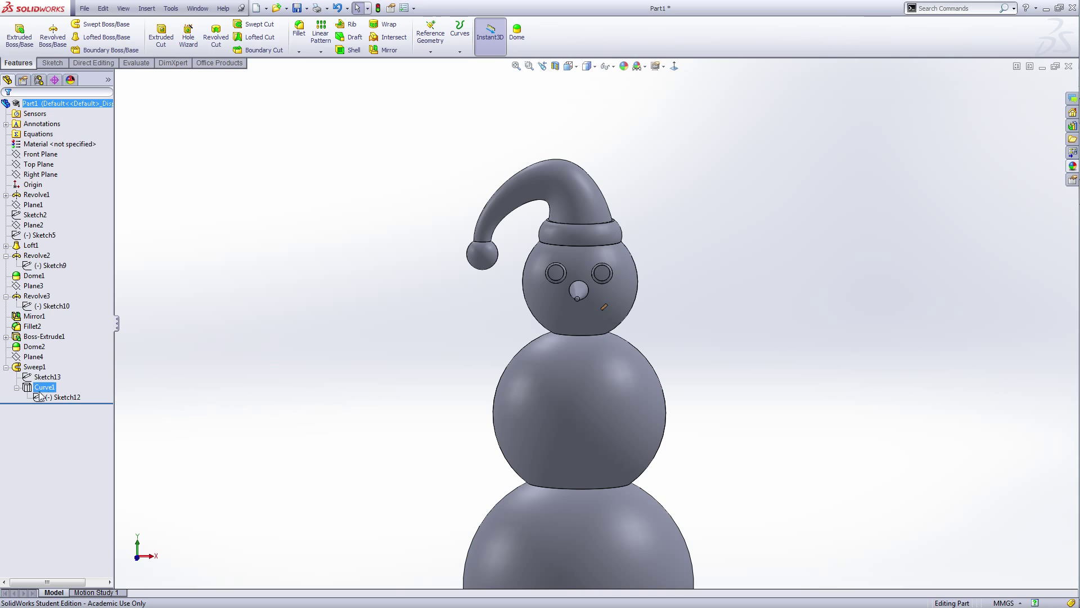
left_click(17, 387)
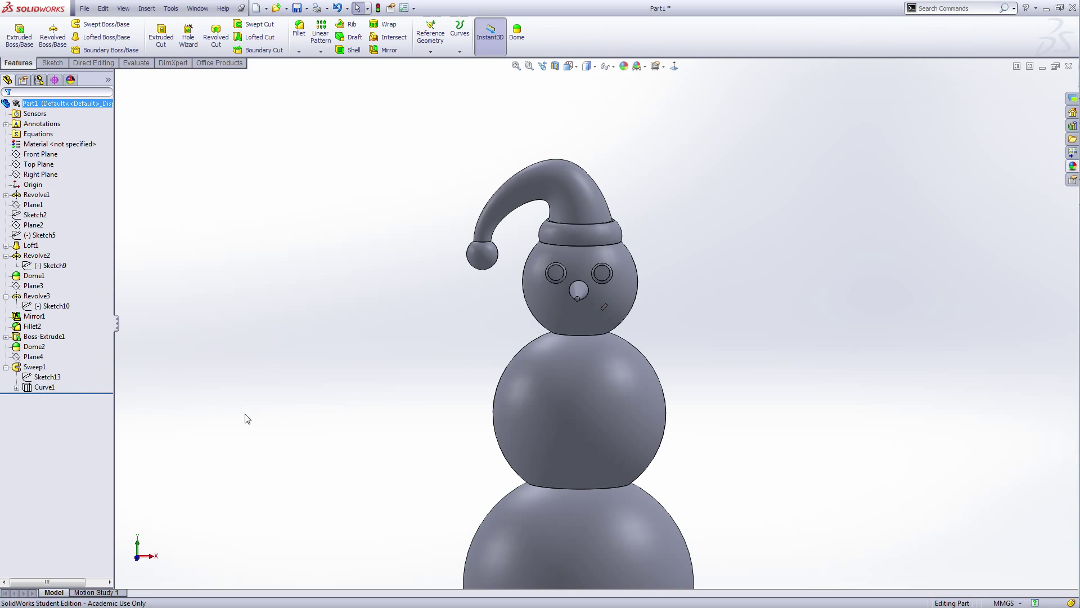
left_click(6, 367)
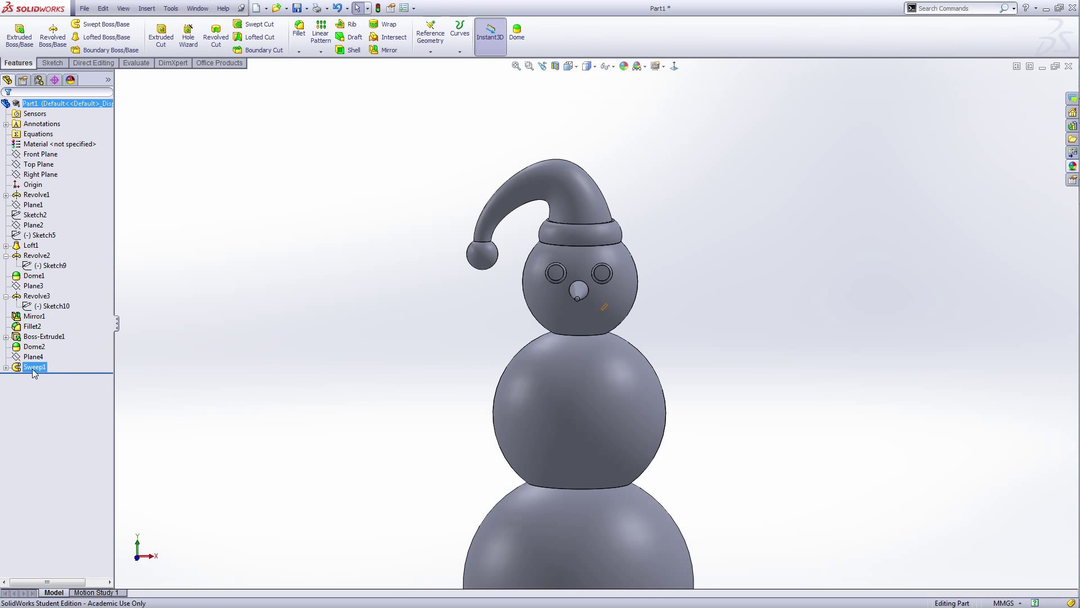
left_click(6, 367)
- Show the mouth sweep's projected curve and its underlying Sketch12 with the construction smile arc
left_click(39, 388)
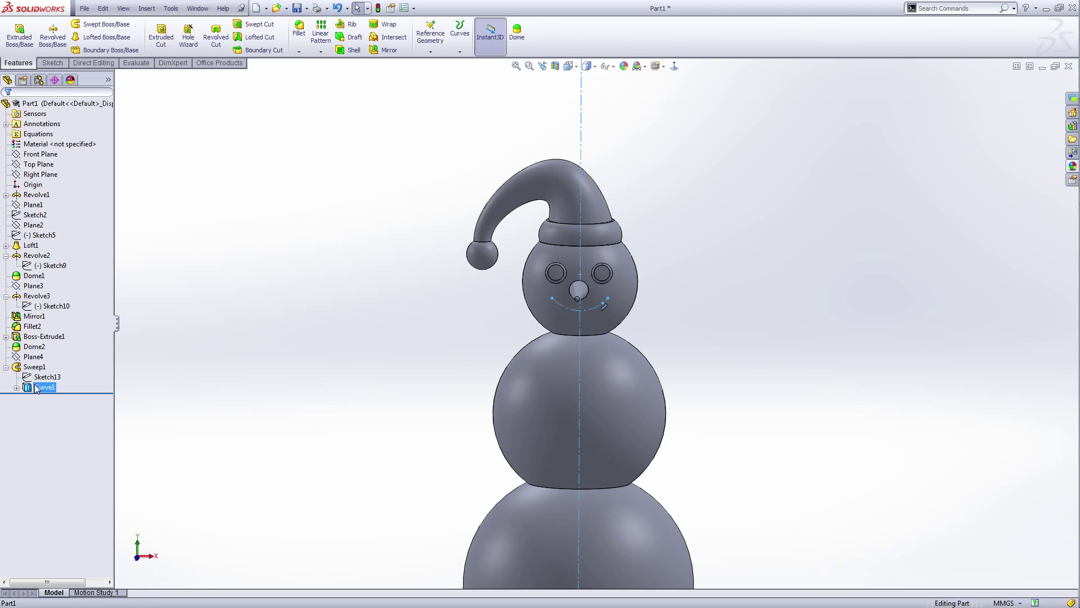
left_click(40, 372)
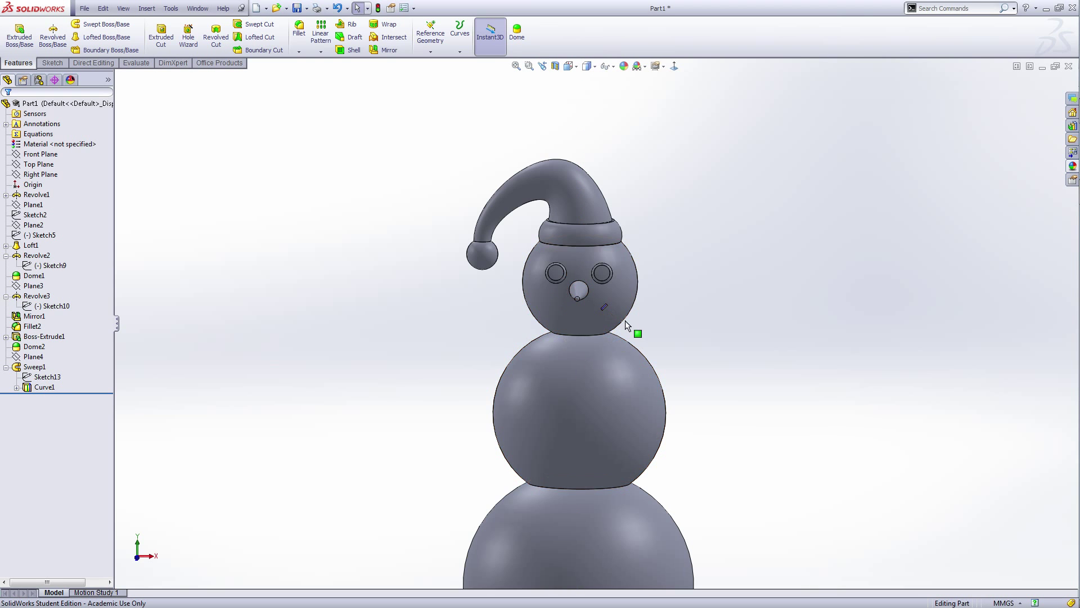
scroll(626, 324, "down", 8)
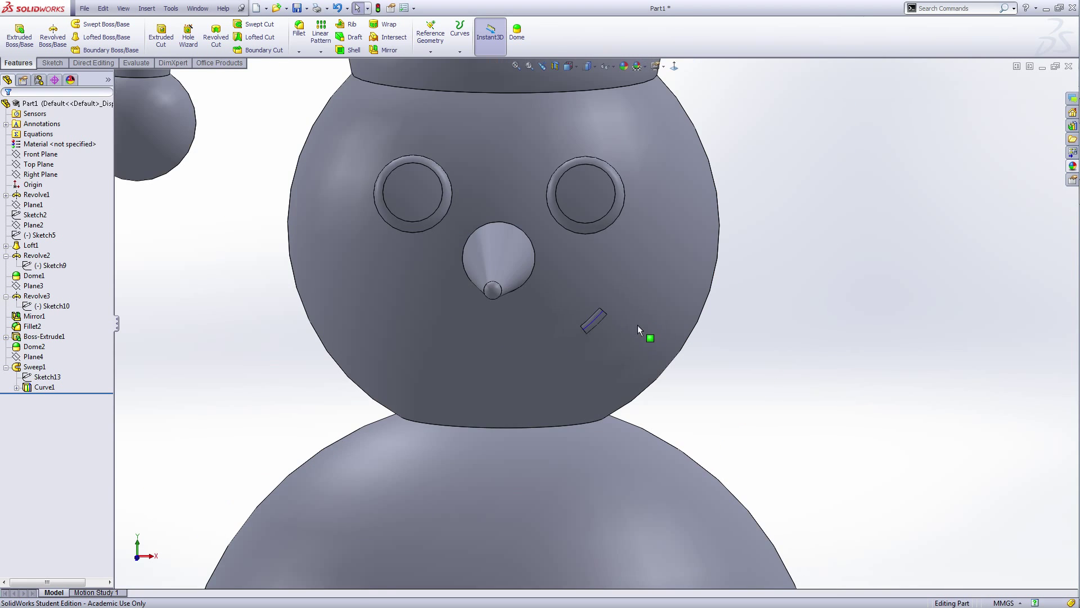
scroll(637, 325, "up", 5)
left_click(45, 387)
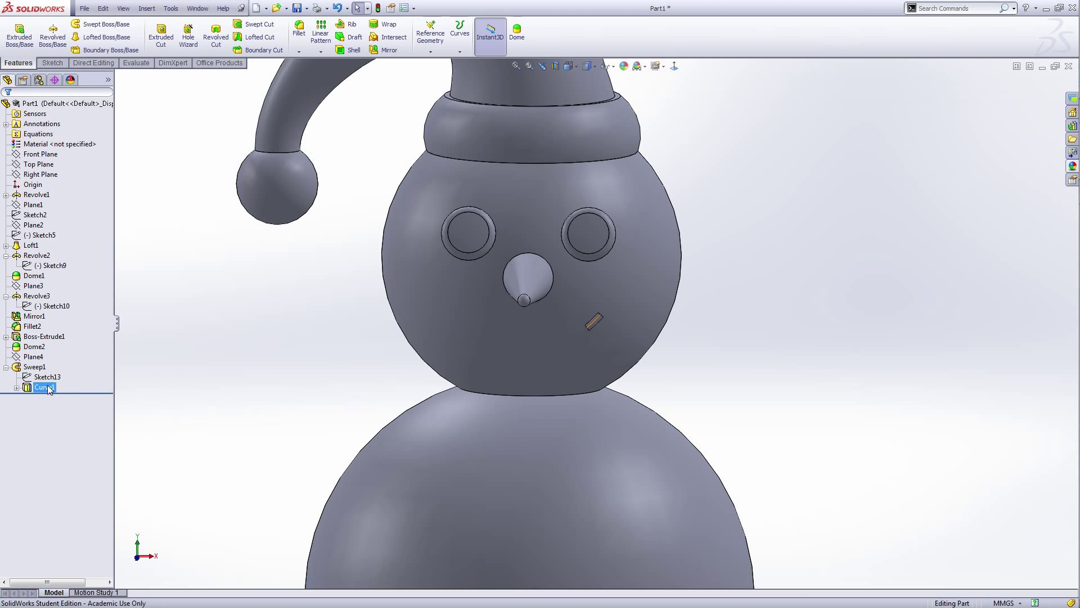
left_click(16, 387)
left_click(63, 397)
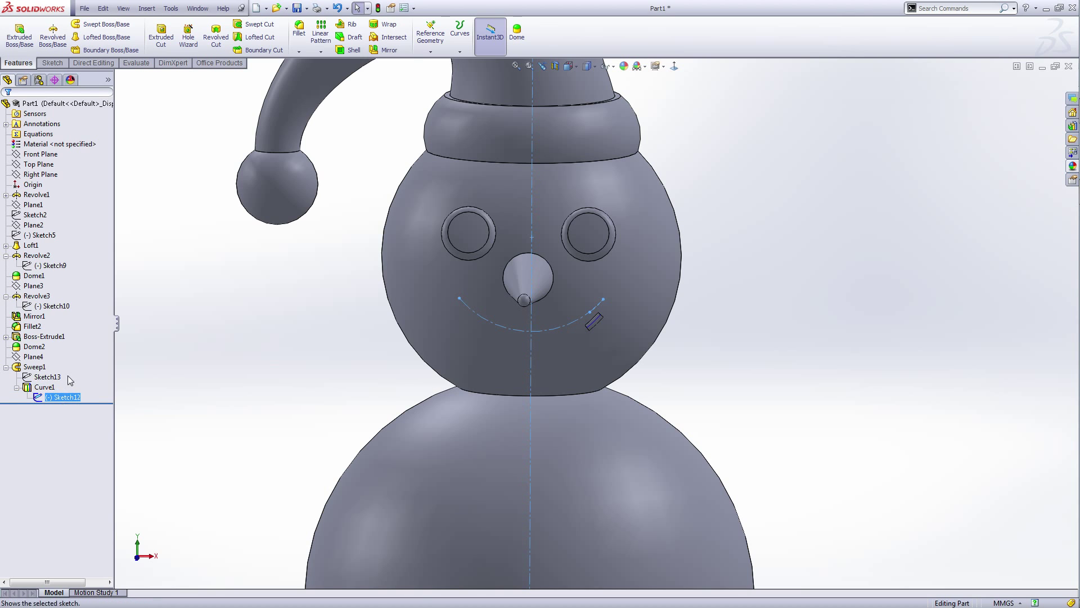
left_click(766, 344)
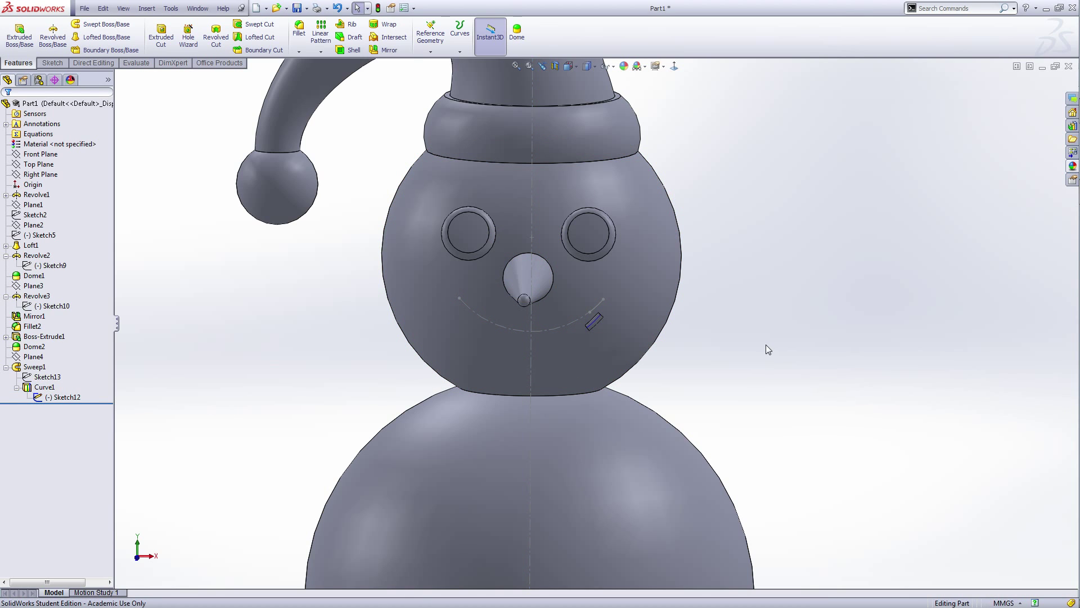
- Start a new sketch on the Front Plane for the next mouth segment
scroll(765, 344, "down", 1)
scroll(765, 345, "up", 3)
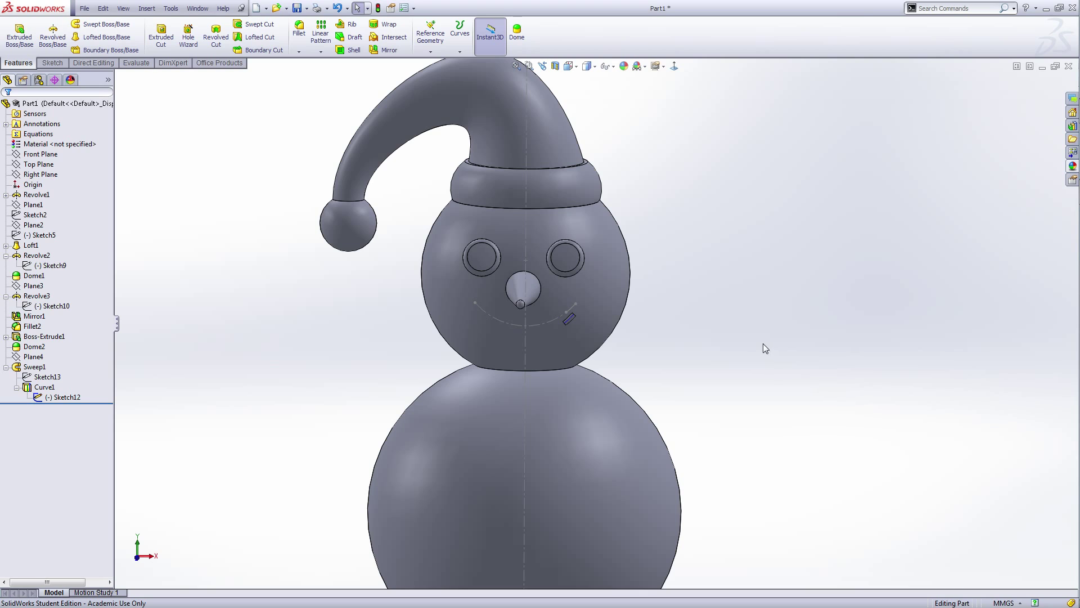
left_click(39, 154)
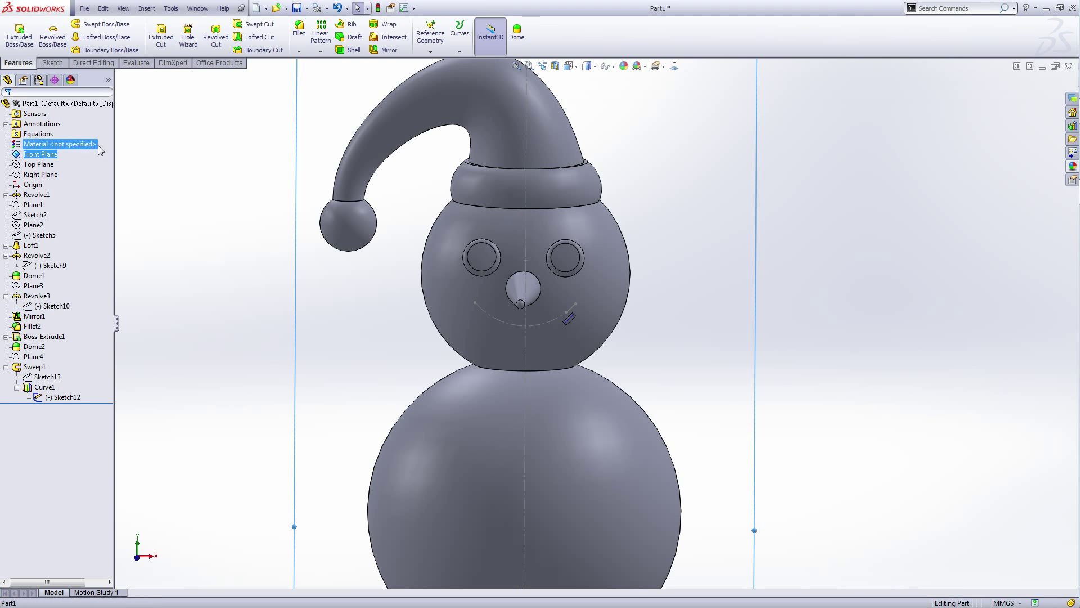
right_click(57, 158)
left_click(67, 144)
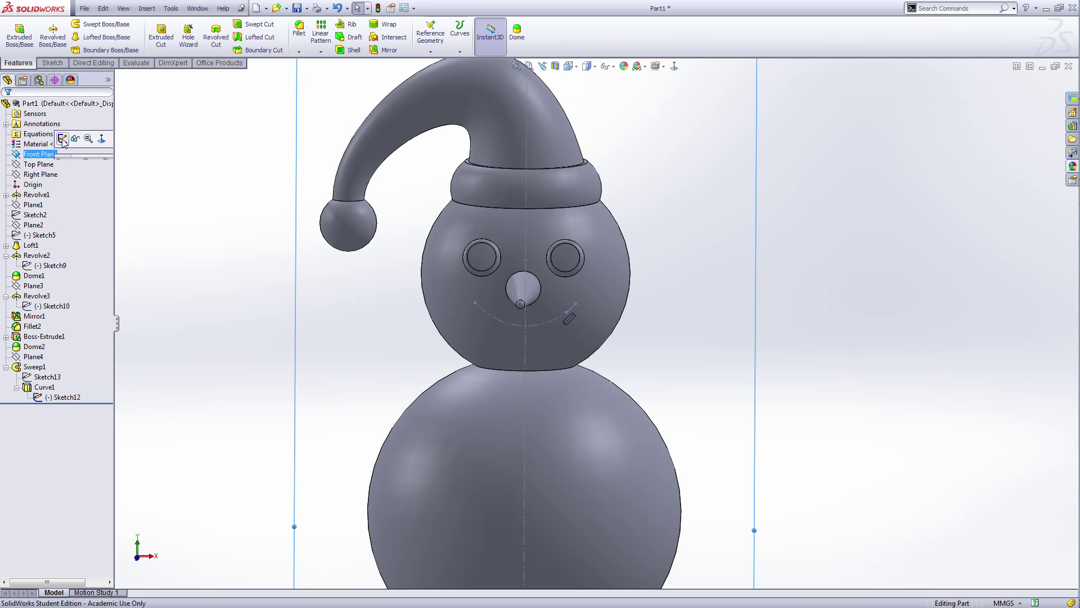
left_click(733, 255)
scroll(621, 266, "down", 8)
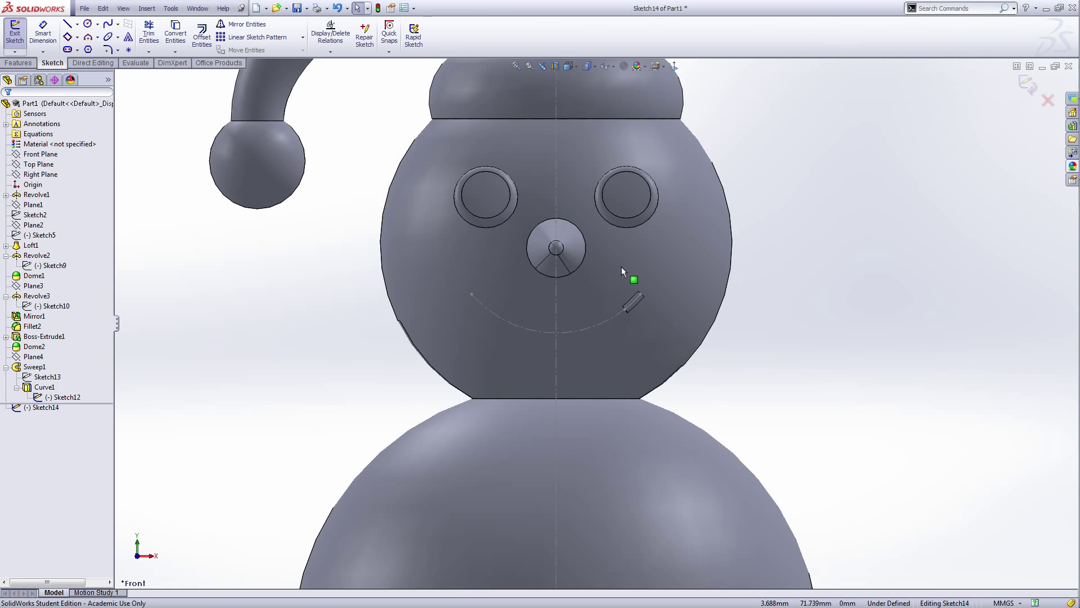
- Draw a centerpoint arc of about 6.33 mm radius and 15.3° along the construction smile arc, just below the existing mouth segment, and exit the sketch
right_click(861, 300)
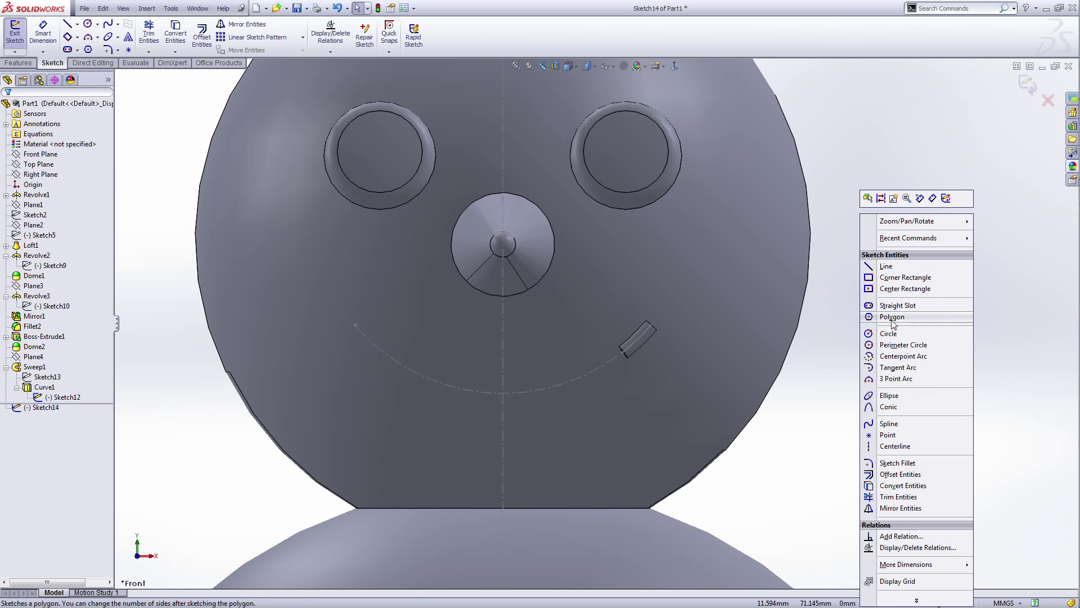
left_click(903, 356)
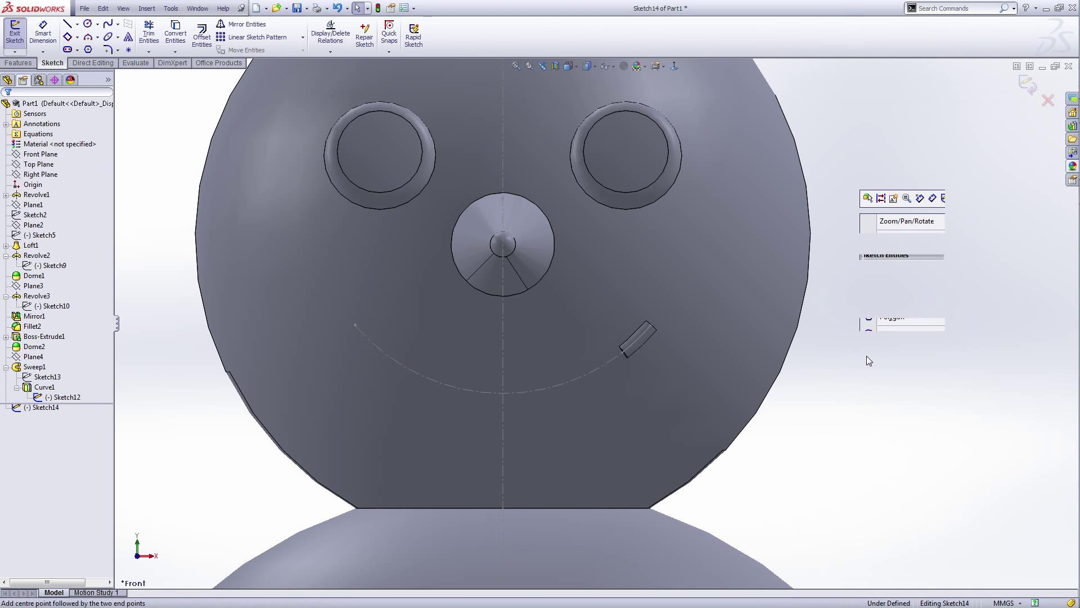
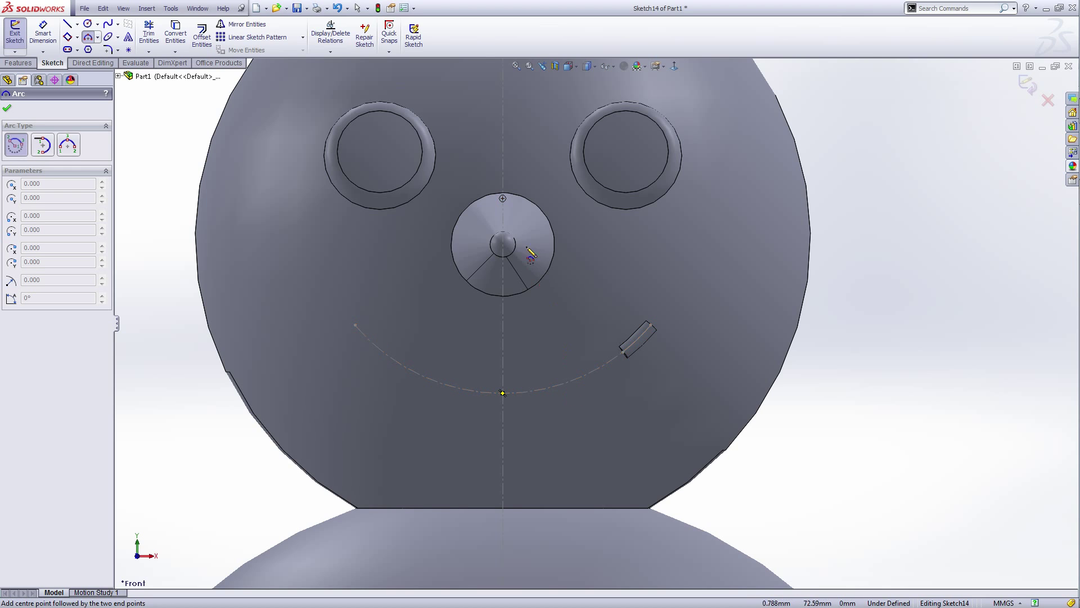
left_click(503, 198)
left_click(618, 358)
left_click(572, 382)
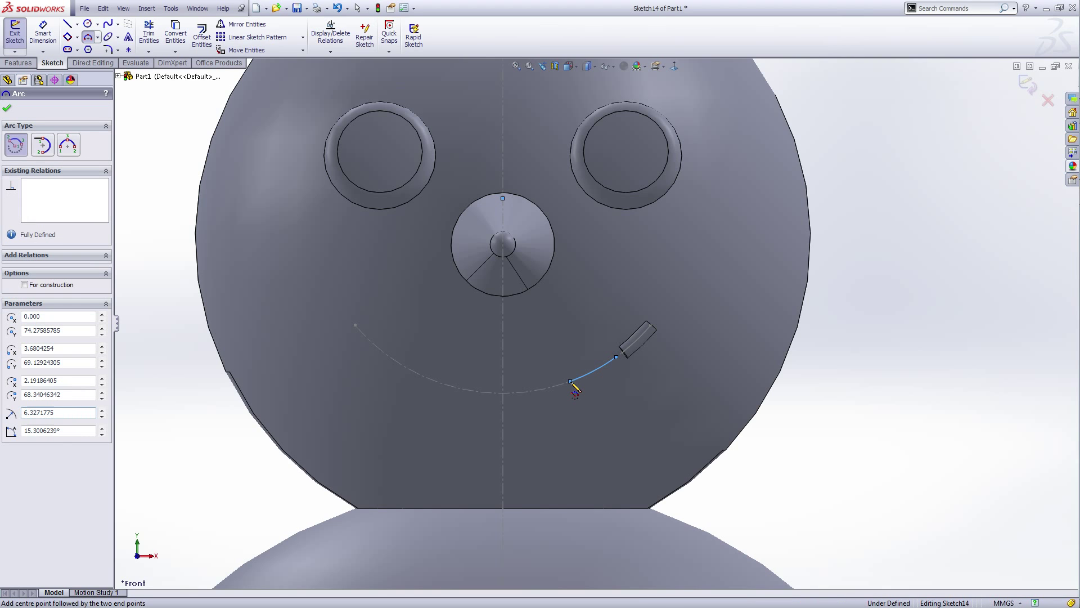
right_click(571, 382)
left_click(596, 306)
scroll(630, 332, "up", 3)
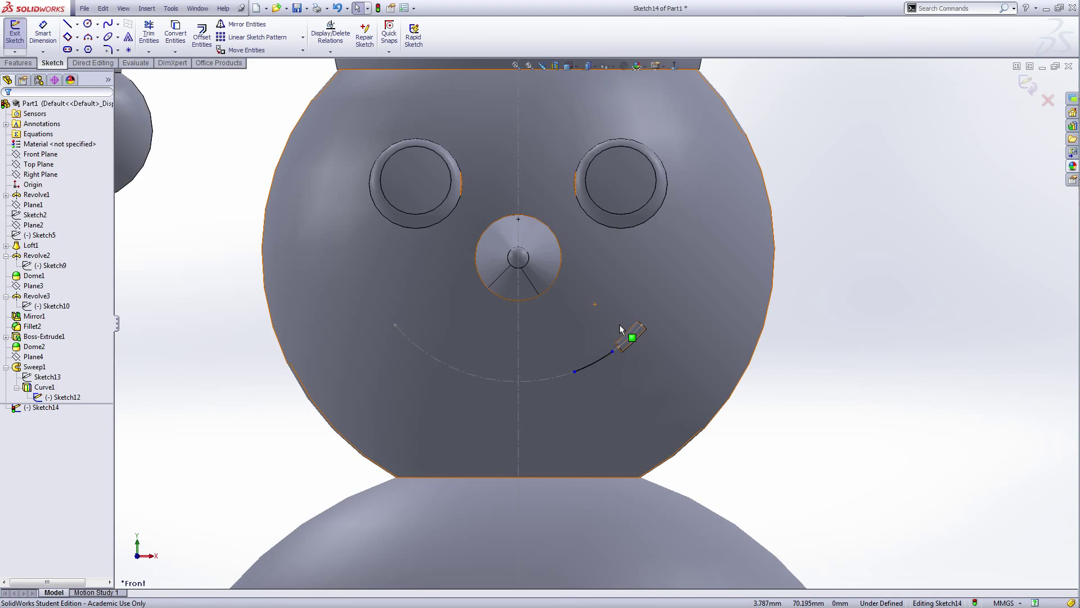
left_click(15, 35)
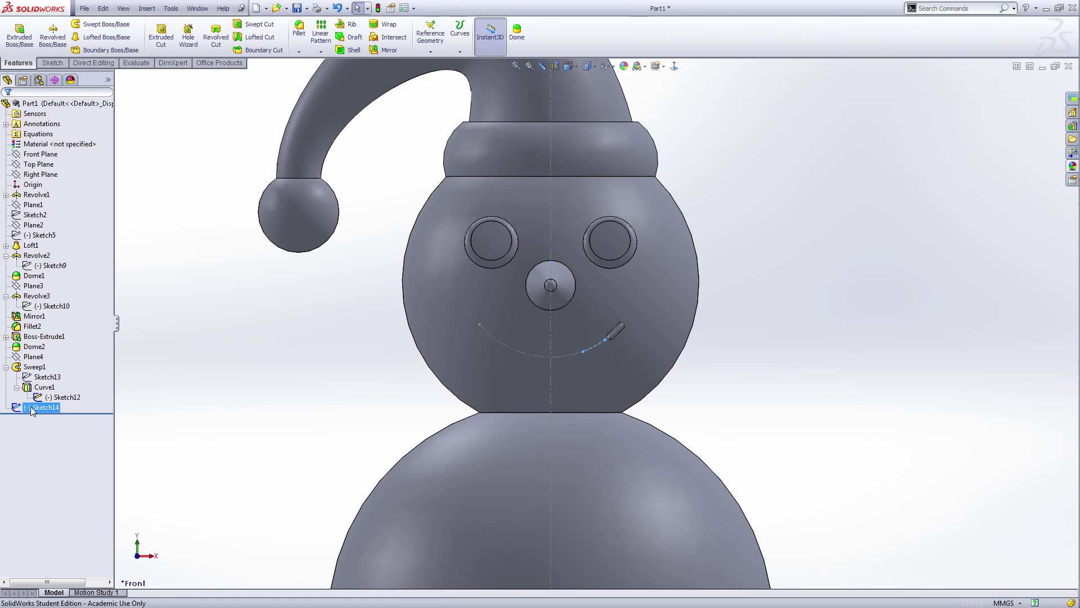
- Project the new arc sketch onto the front of the snowman's spherical head face as a sketch-on-faces curve
left_click(461, 49)
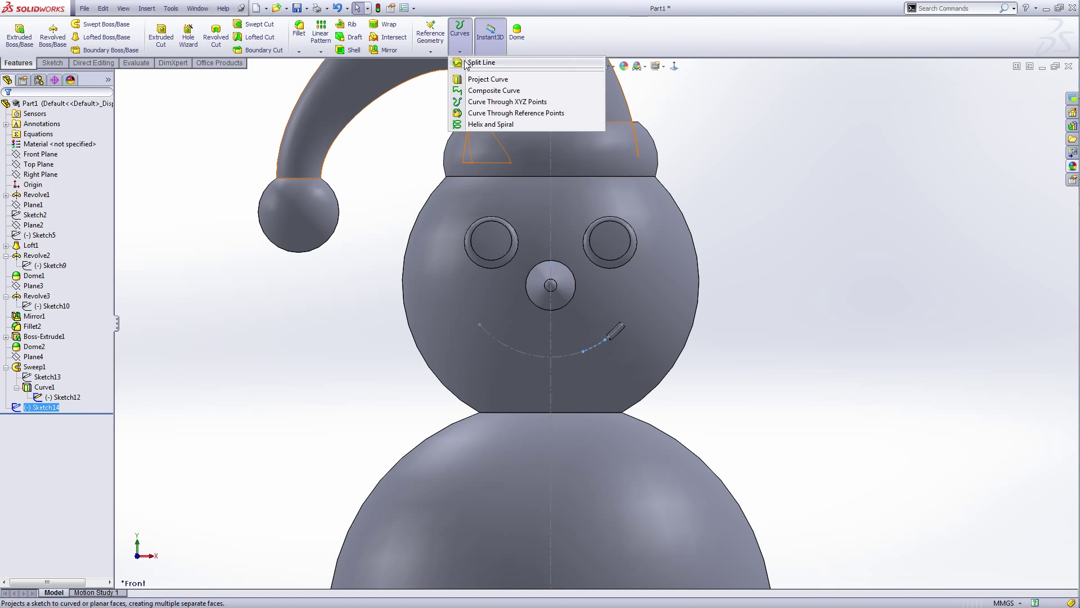
left_click(462, 96)
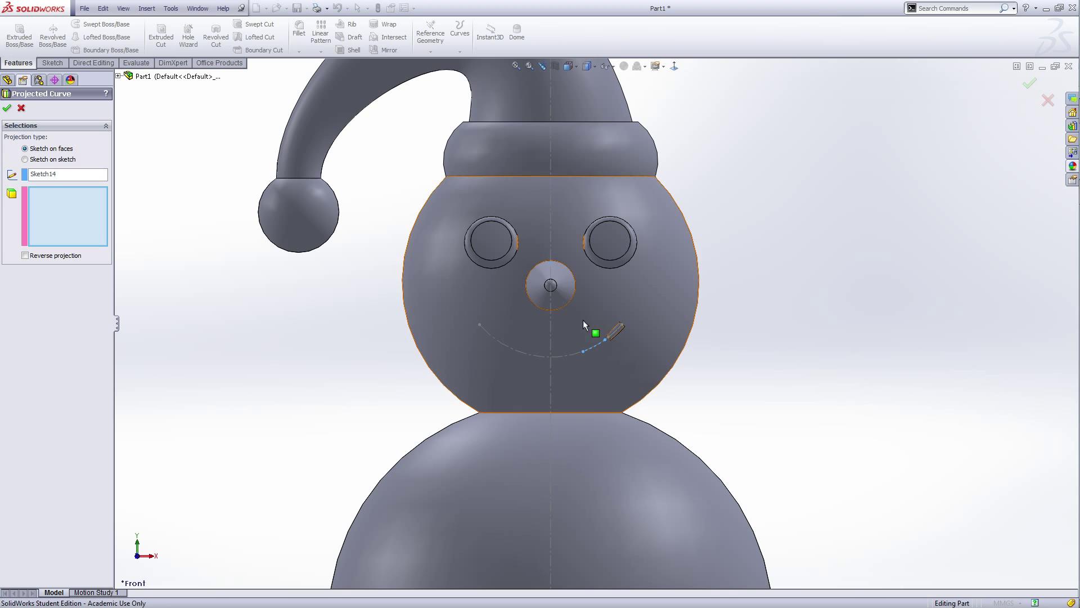
left_click(657, 309)
middle_click_drag(784, 398, 654, 393)
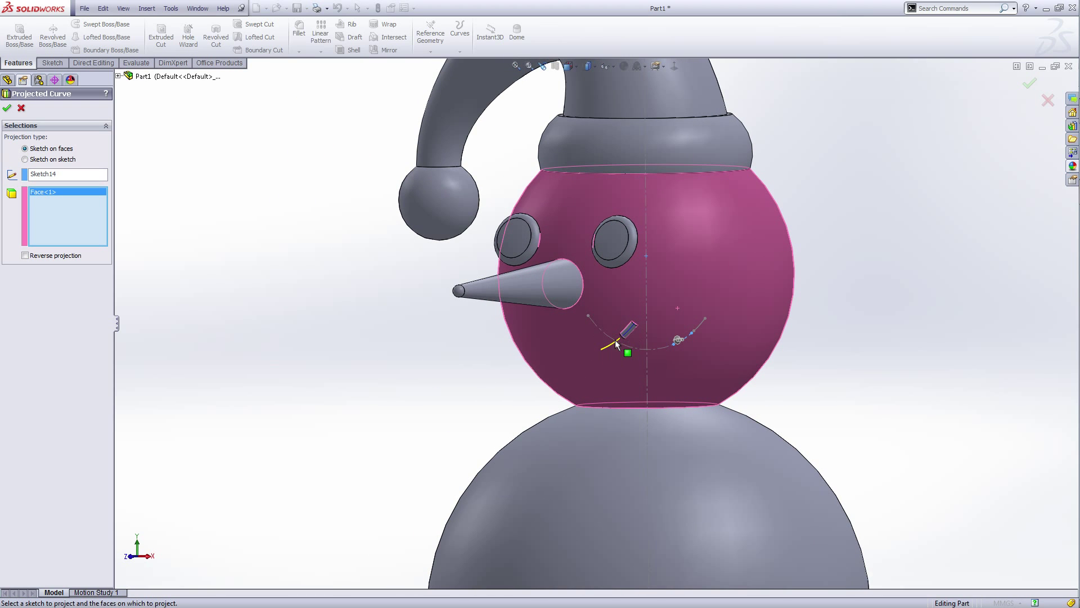
left_click(8, 108)
- Create a reference plane perpendicular to the new projected curve, through its endpoint nearest the existing mouth segment
middle_click_drag(390, 373, 369, 367)
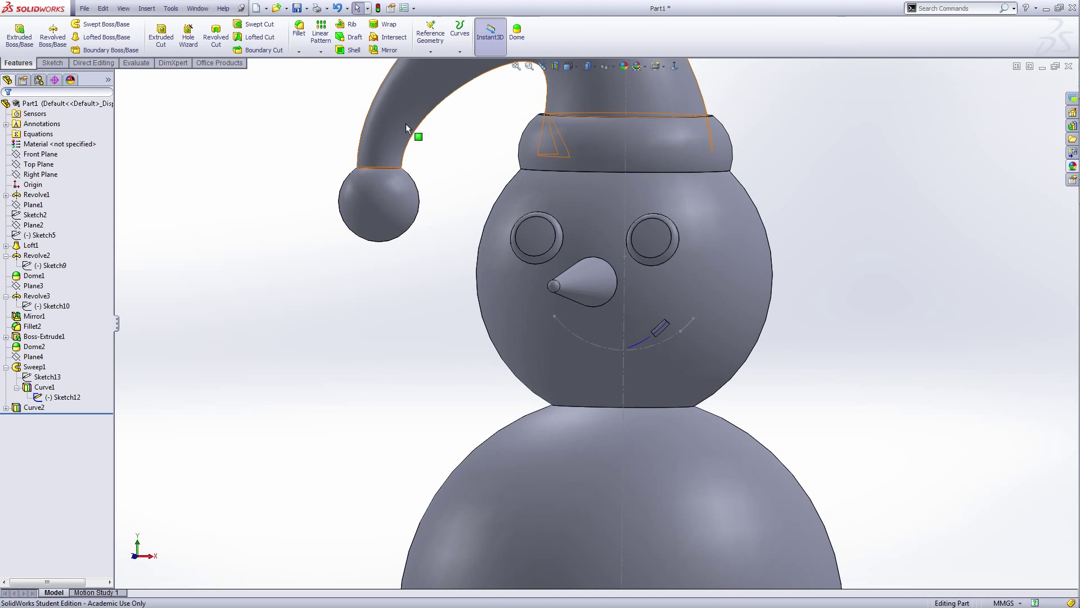
left_click(460, 50)
left_click(431, 52)
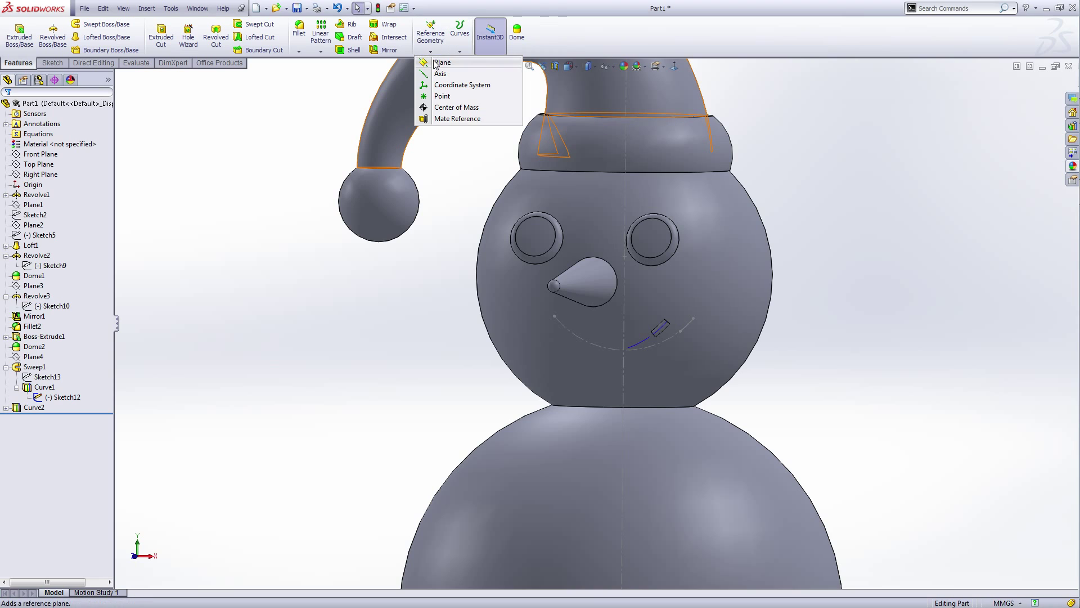
left_click(447, 63)
left_click(642, 342)
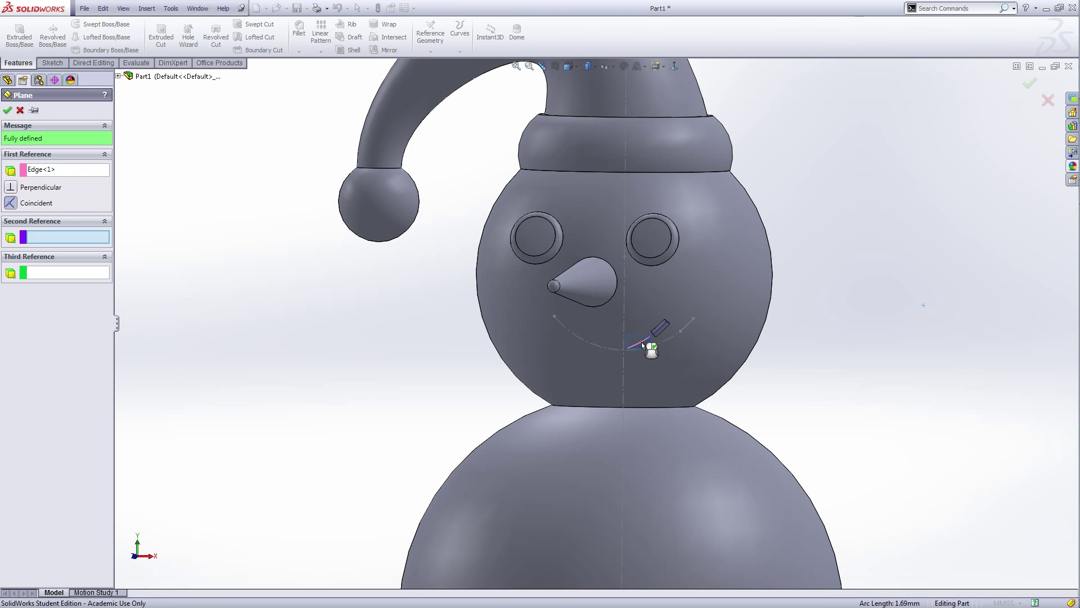
left_click(10, 189)
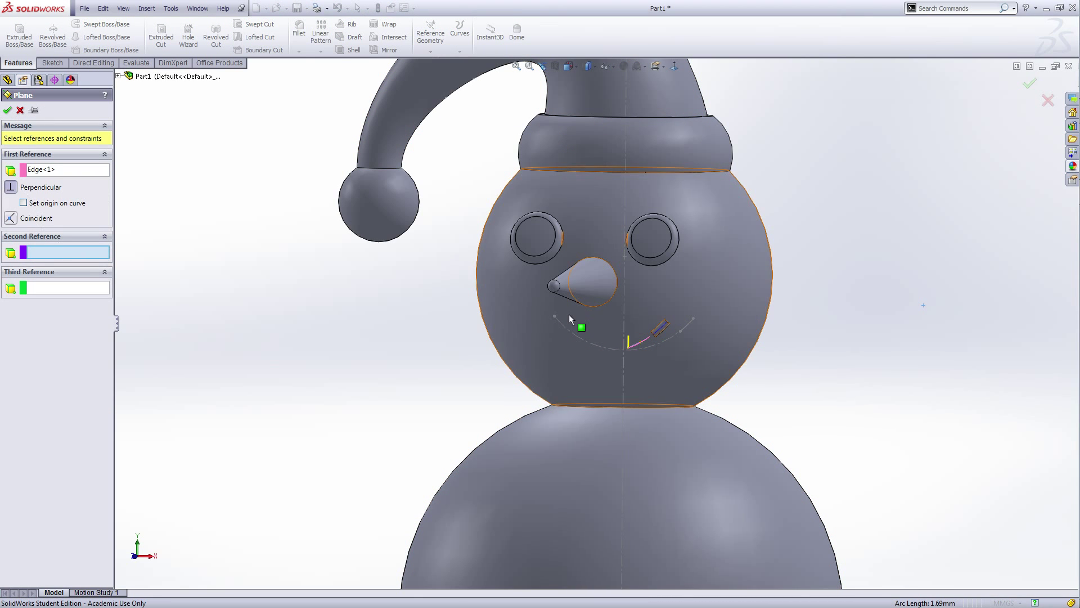
scroll(657, 352, "up", 3)
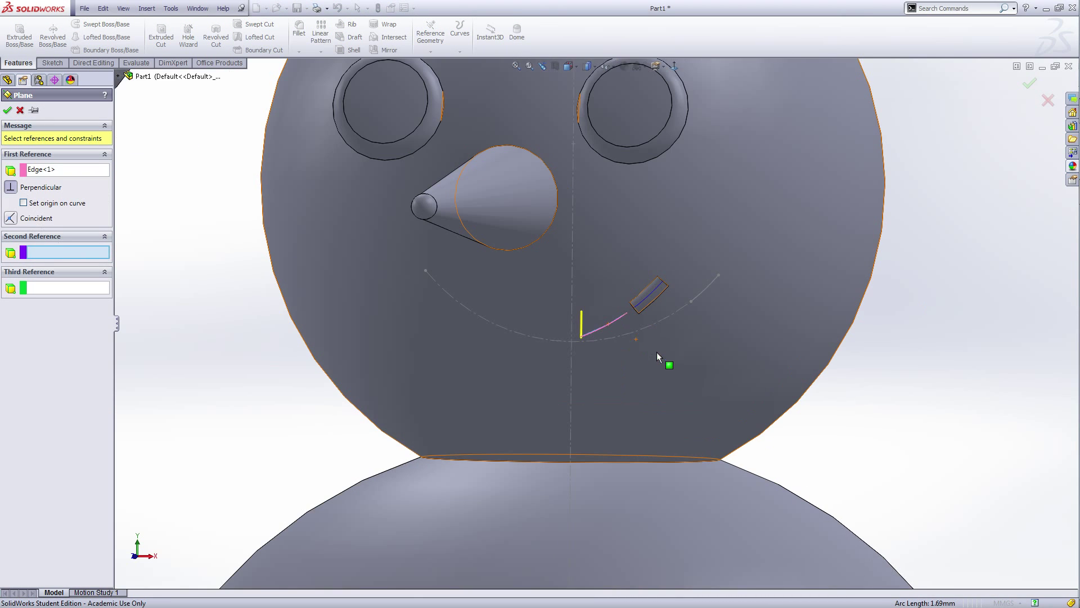
left_click(628, 313)
left_click(8, 109)
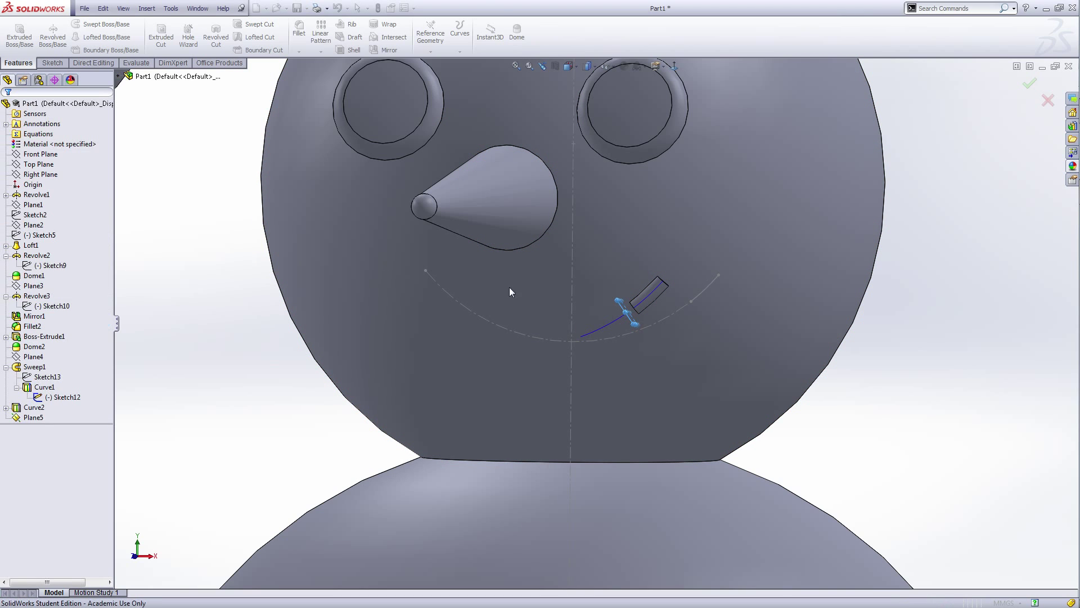
- Start a new sketch on the reference plane at the end of the new projected mouth curve
right_click(29, 420)
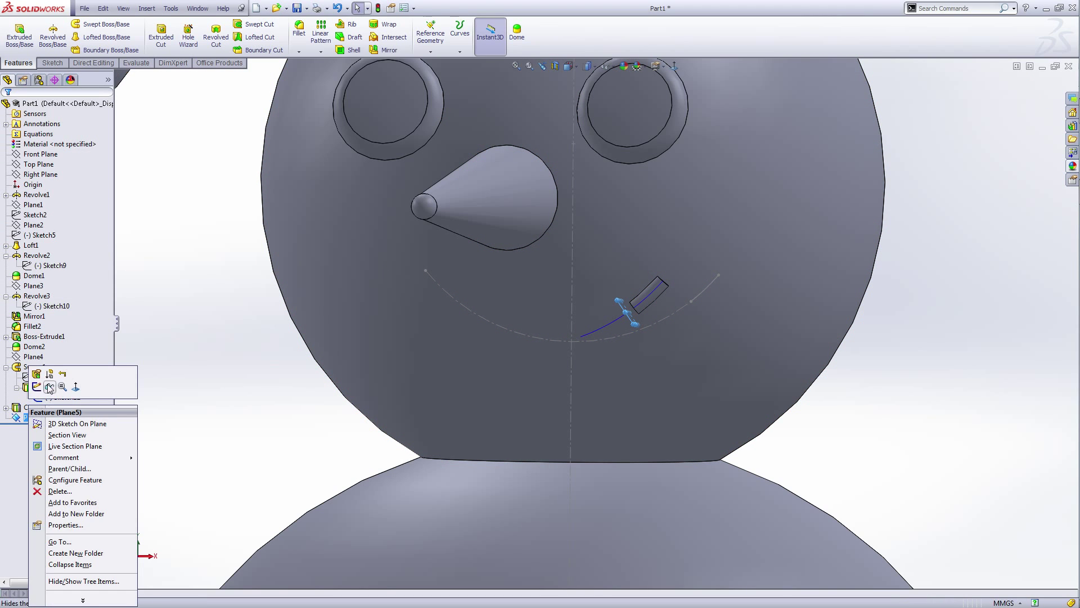
left_click(19, 462)
left_click(34, 420)
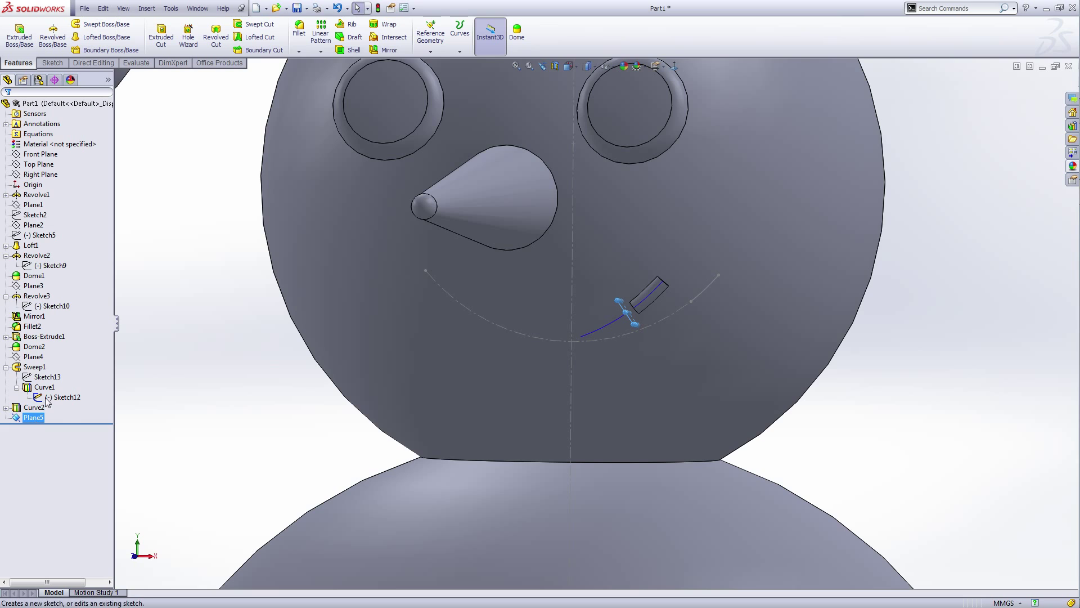
left_click(45, 398)
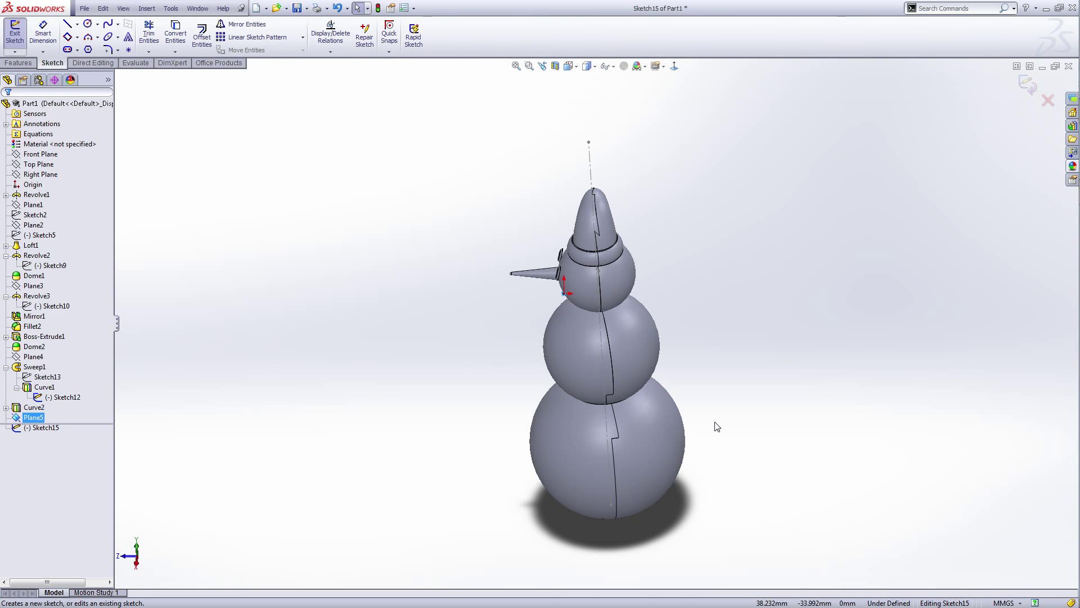
scroll(562, 306, "down", 10)
middle_click_drag(439, 357, 511, 353)
scroll(619, 366, "down", 1)
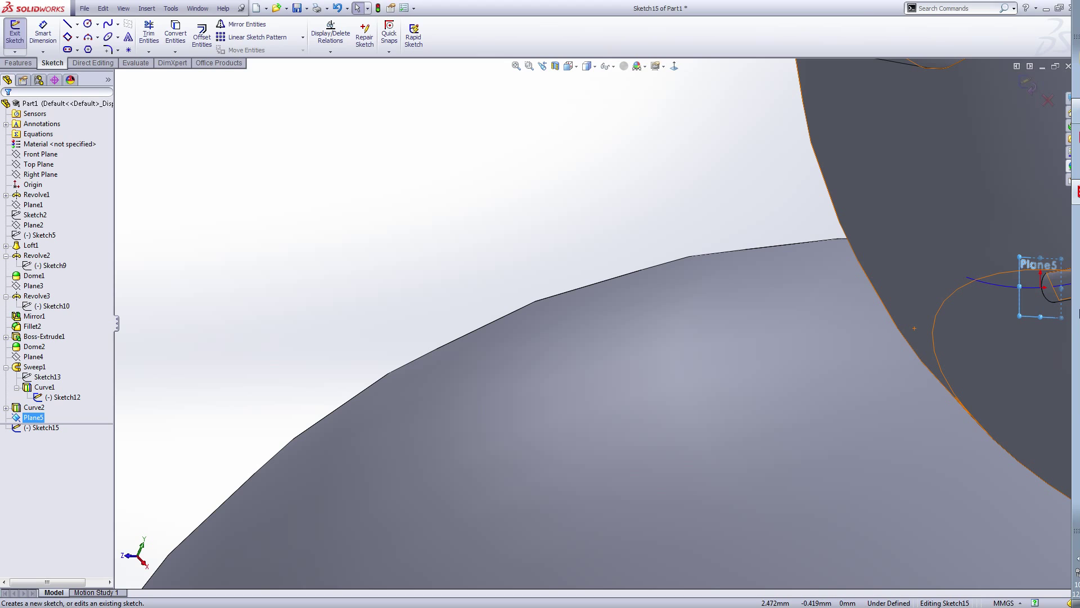
scroll(904, 313, "down", 3)
scroll(904, 313, "up", 5)
scroll(900, 313, "down", 5)
scroll(718, 298, "up", 1)
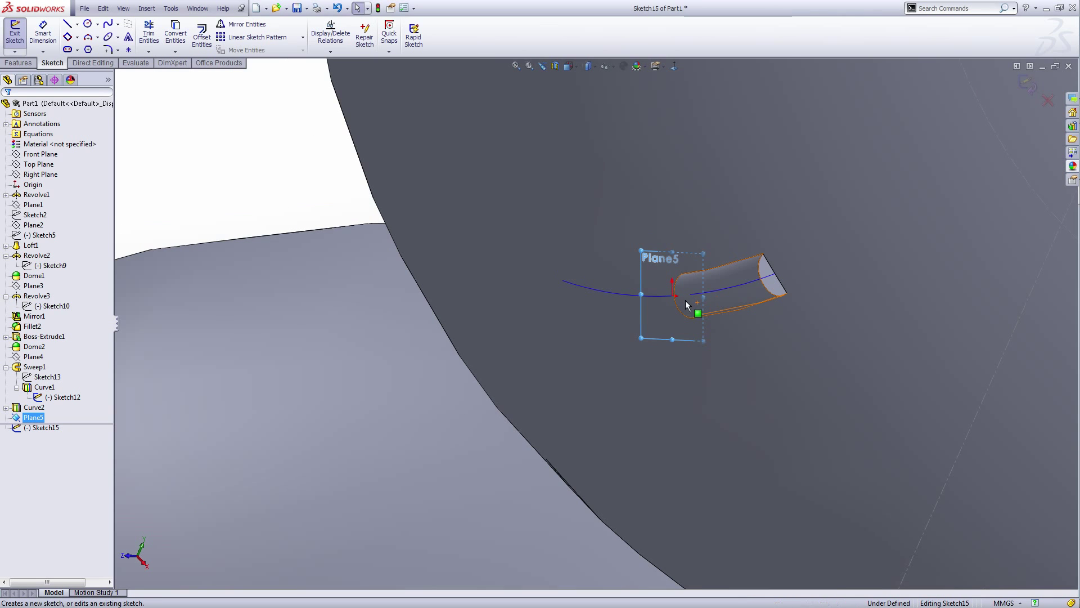
- Draw a circle just above the projected curve's end and set its diameter to 0.5 mm
left_click(221, 191)
right_click(256, 172)
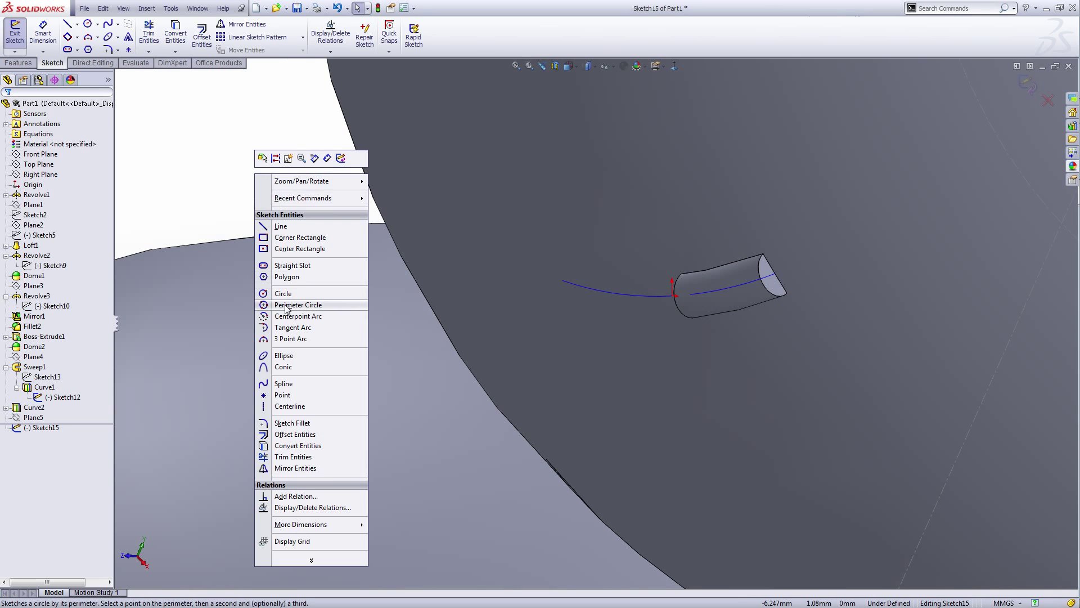
left_click(262, 297)
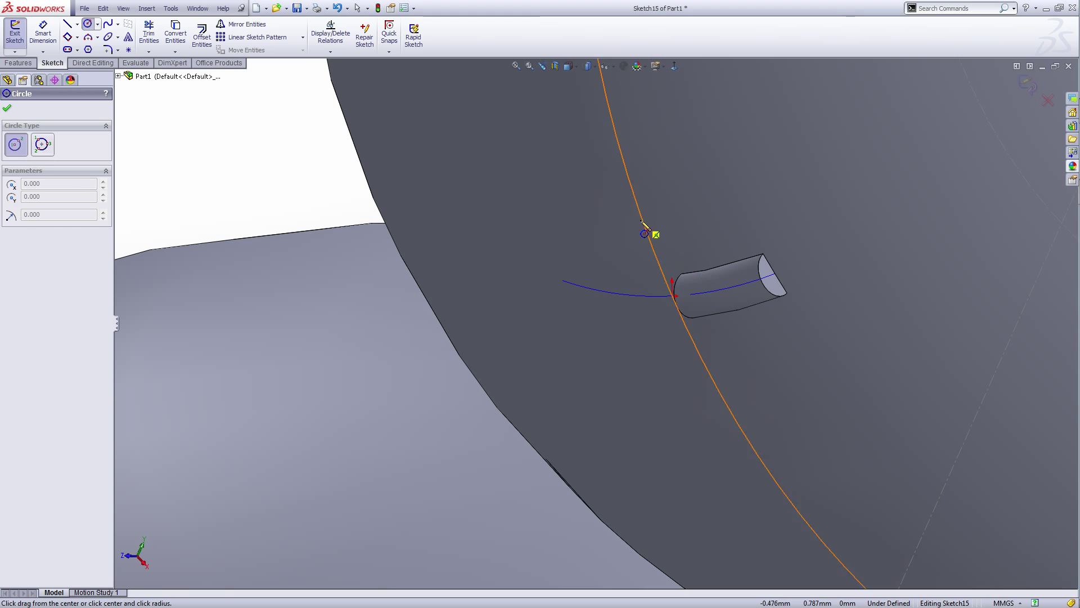
left_click_drag(640, 219, 652, 219)
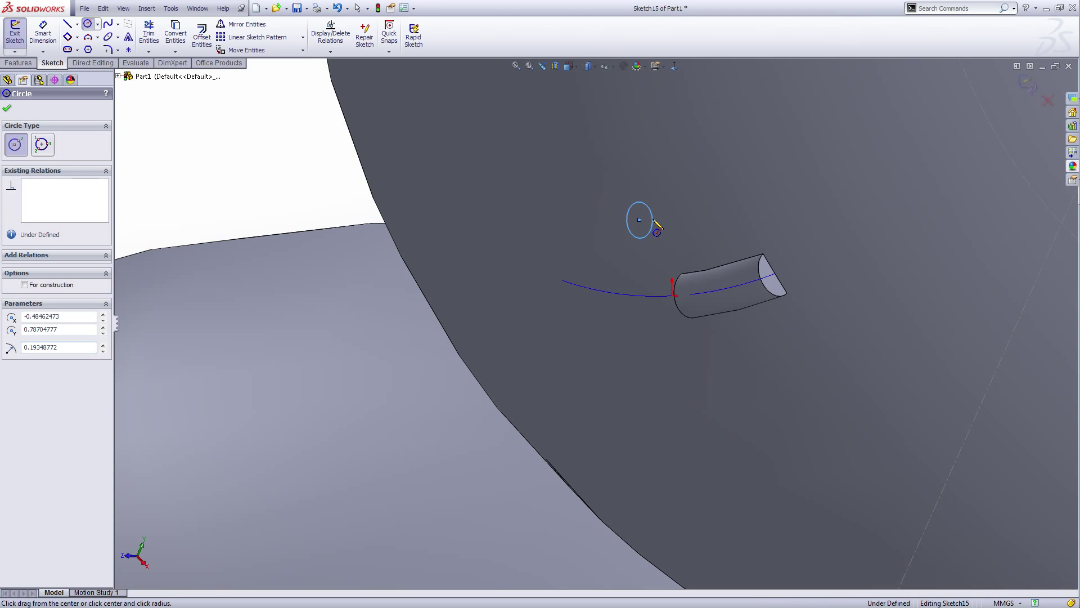
right_click(654, 219)
left_click(653, 223)
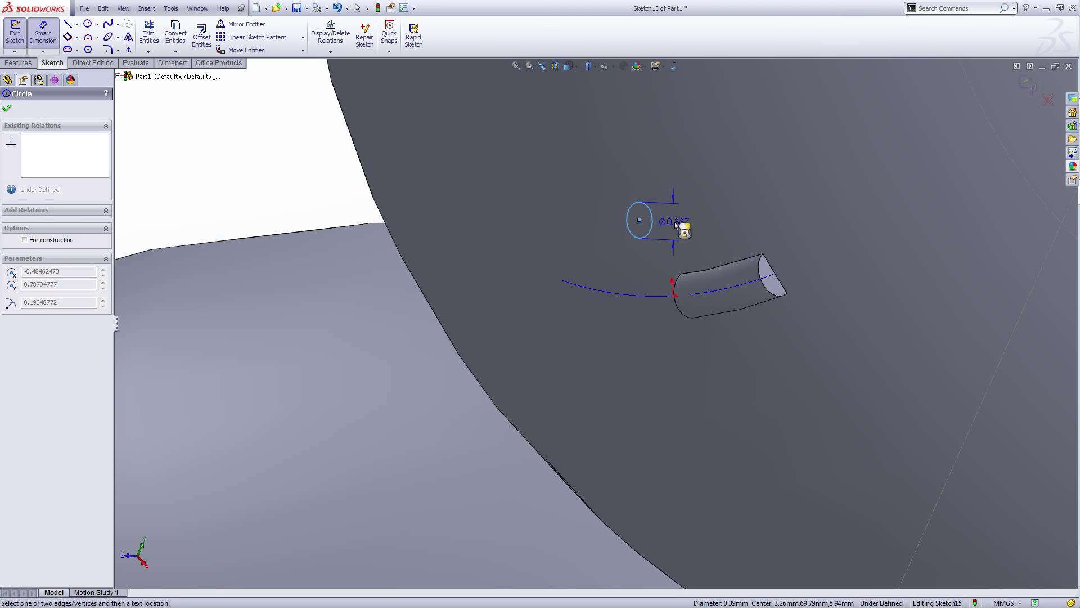
left_click(678, 222)
type(".5")
key("Return")
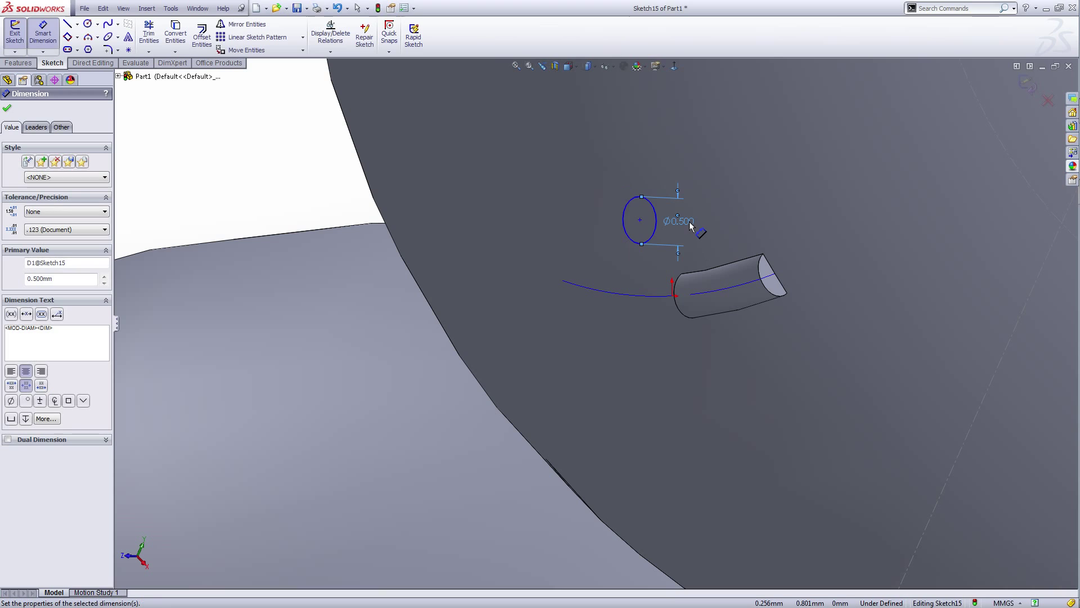
right_click(244, 172)
left_click(262, 174)
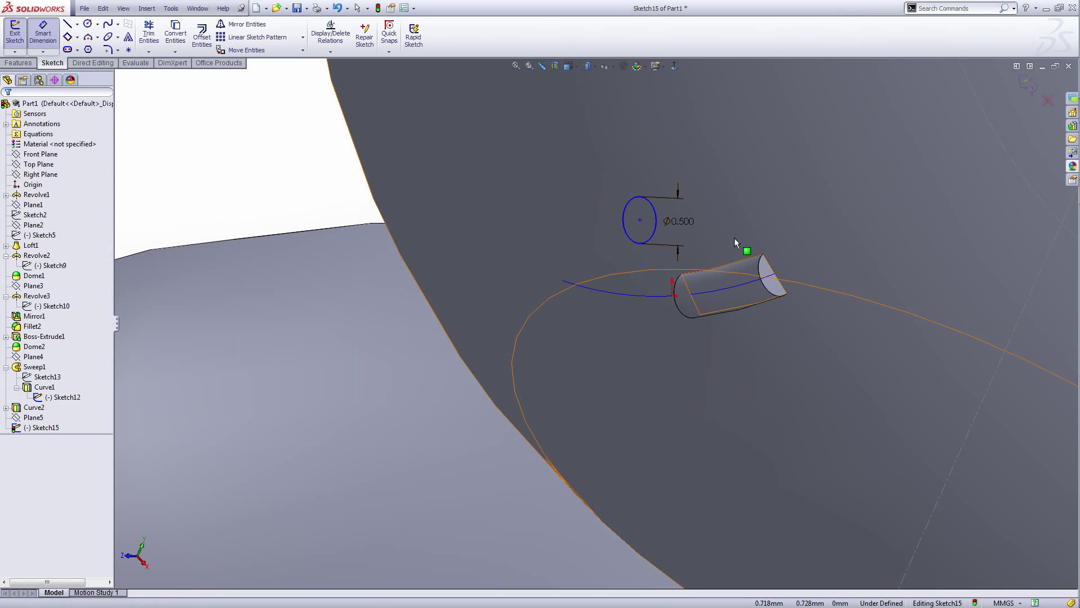
- Add a Pierce relation between the circle's center and the projected curve, and exit the sketch
middle_click_drag(331, 184, 341, 183)
left_click(704, 220)
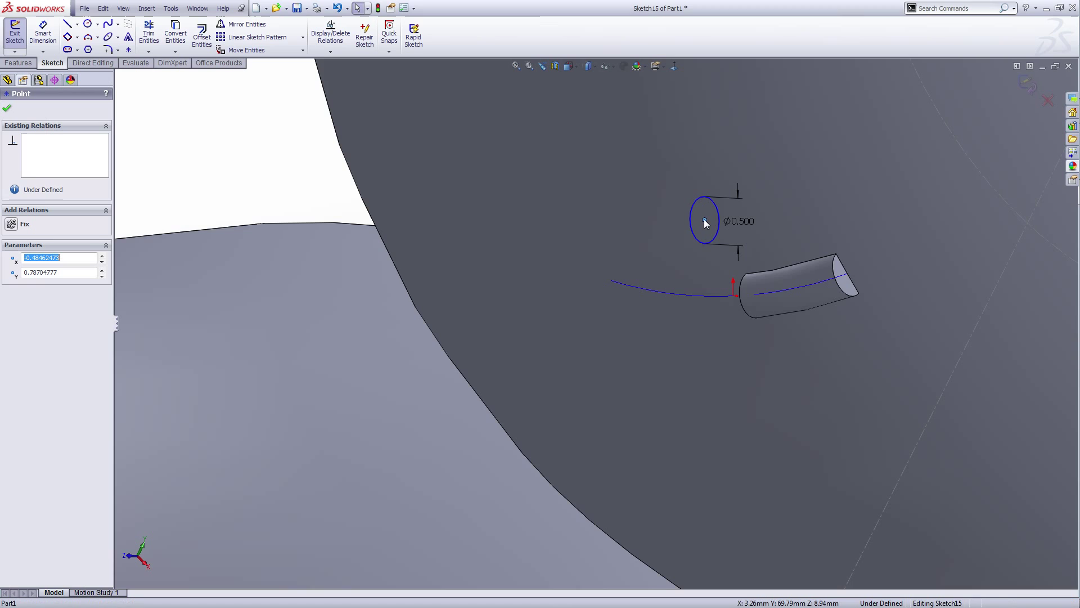
left_click(711, 296, "ctrl")
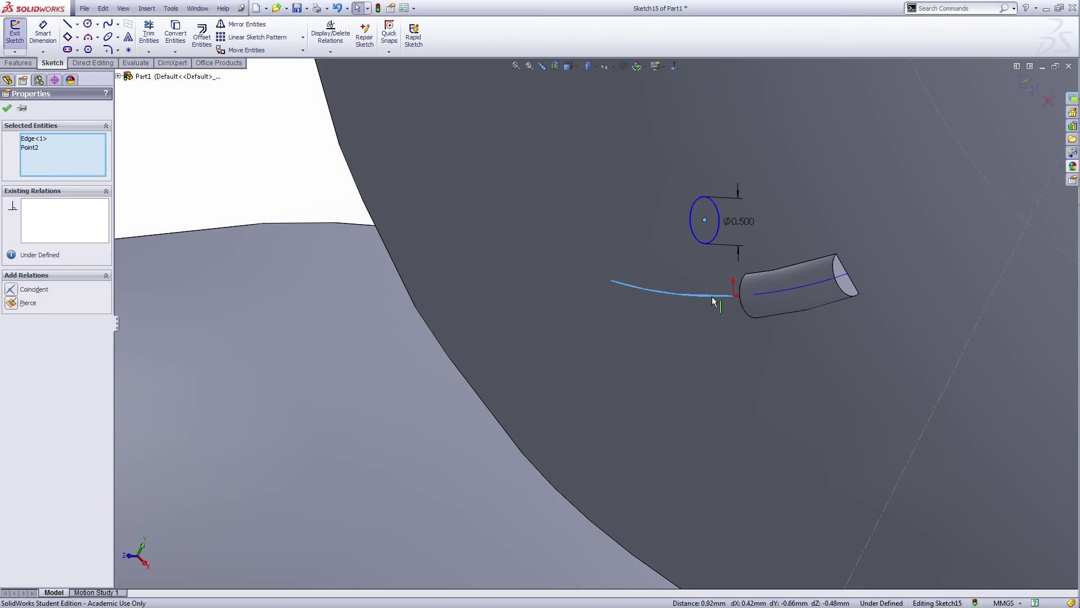
left_click(11, 304)
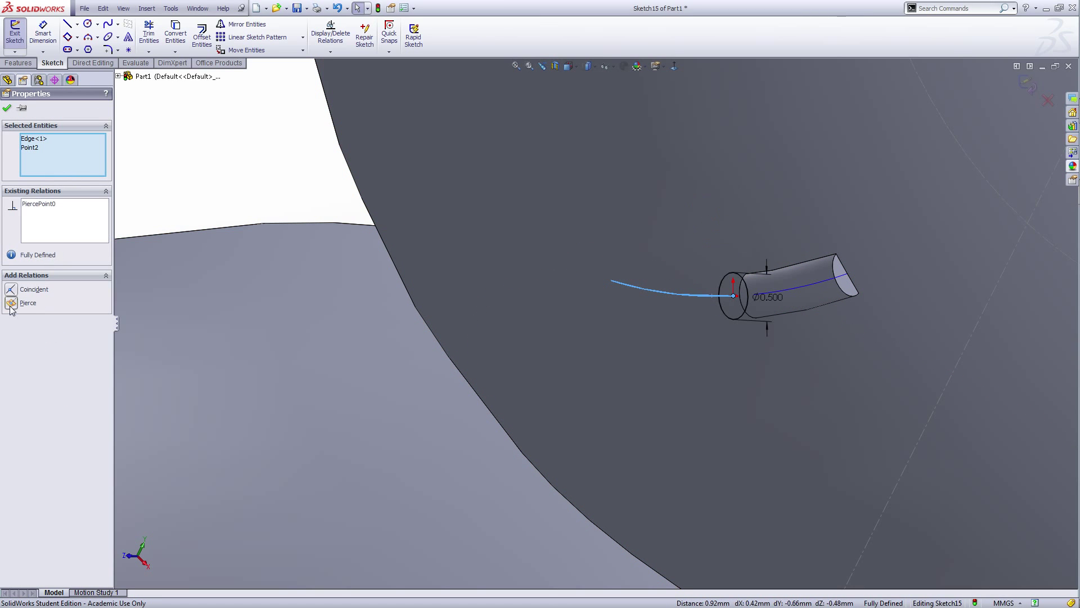
left_click(8, 108)
scroll(373, 265, "up", 5)
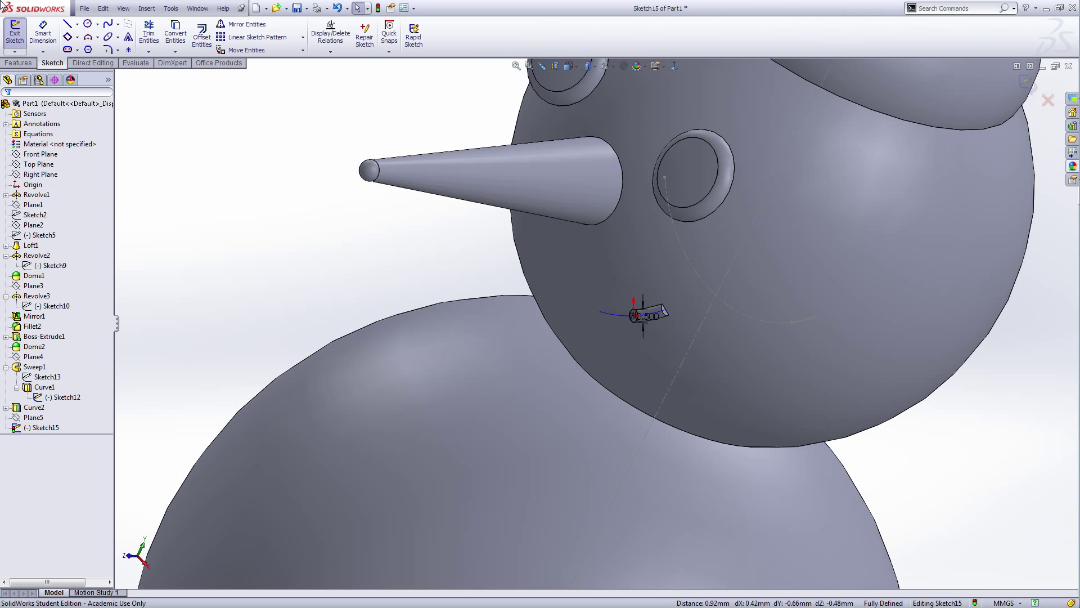
left_click(15, 33)
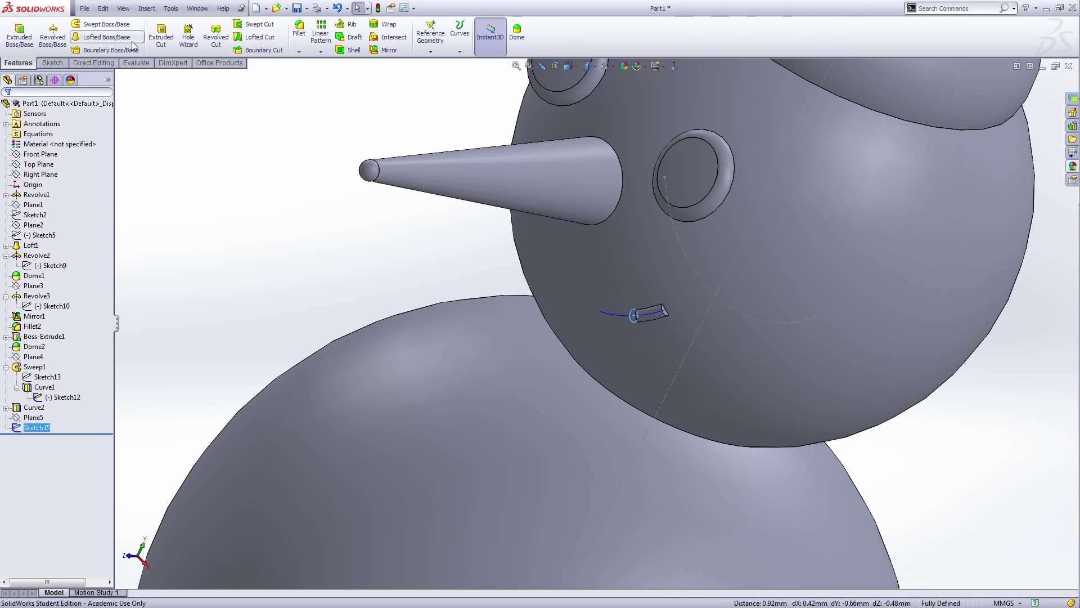
- Sweep the 0.5 mm circle along the second projected curve to form the next mouth segment
left_click(119, 29)
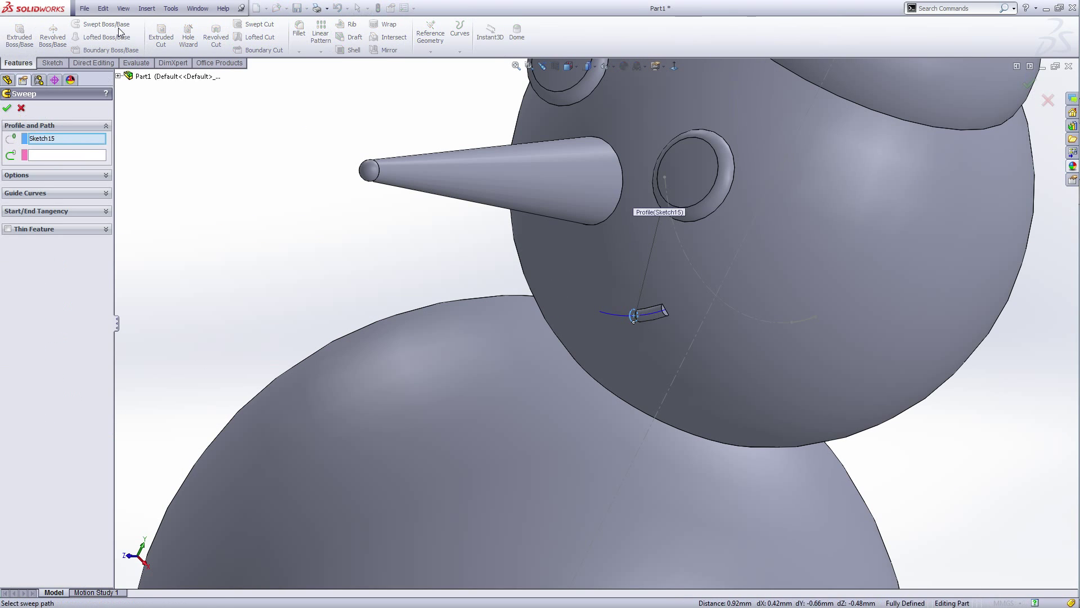
left_click(621, 317)
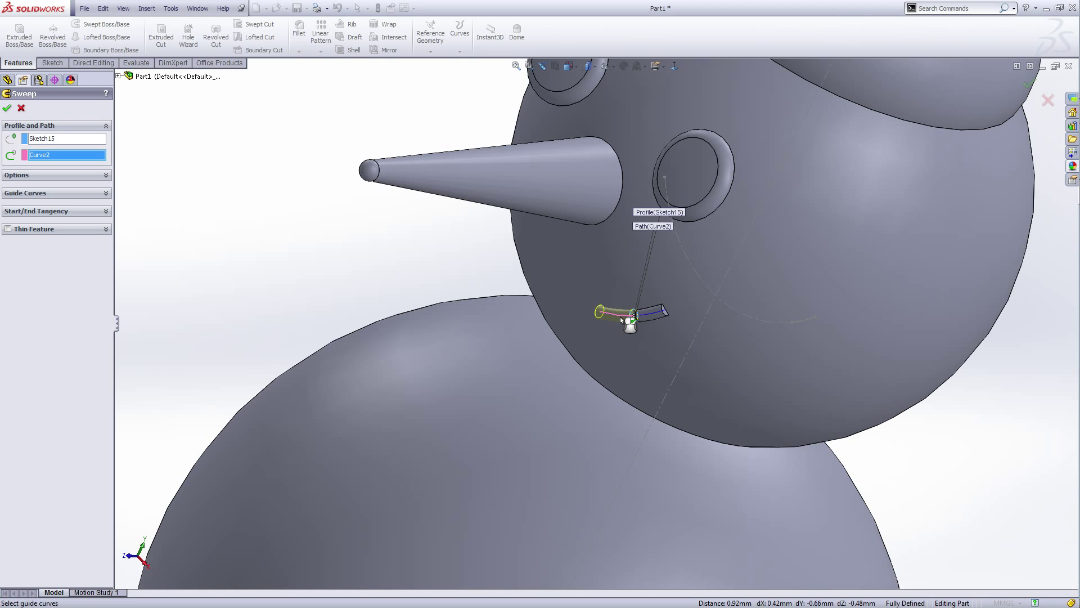
left_click(7, 109)
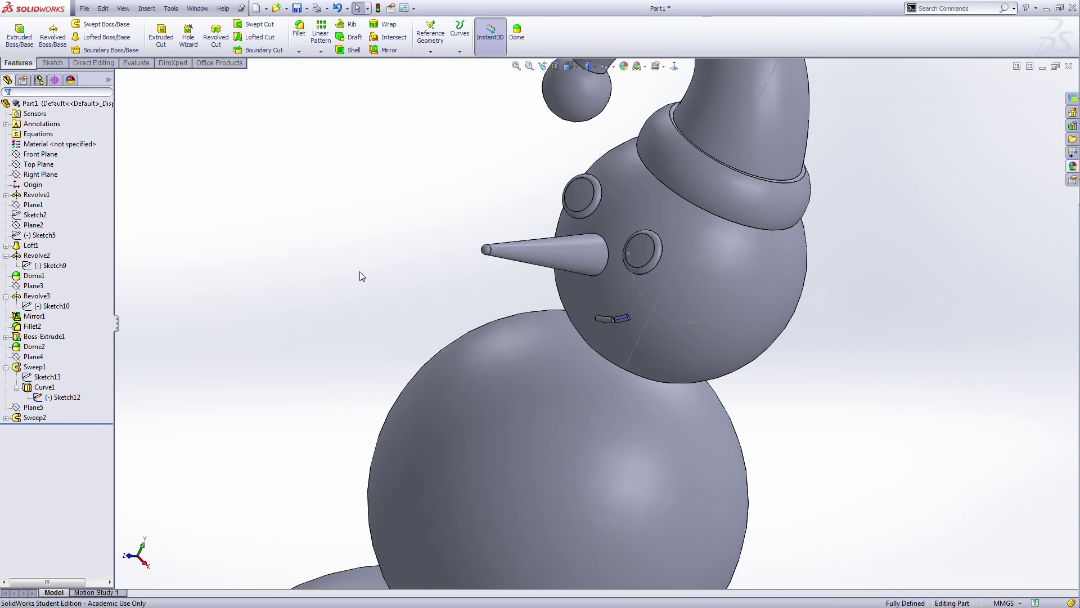
scroll(360, 271, "up", 3)
middle_click_drag(350, 312, 664, 321)
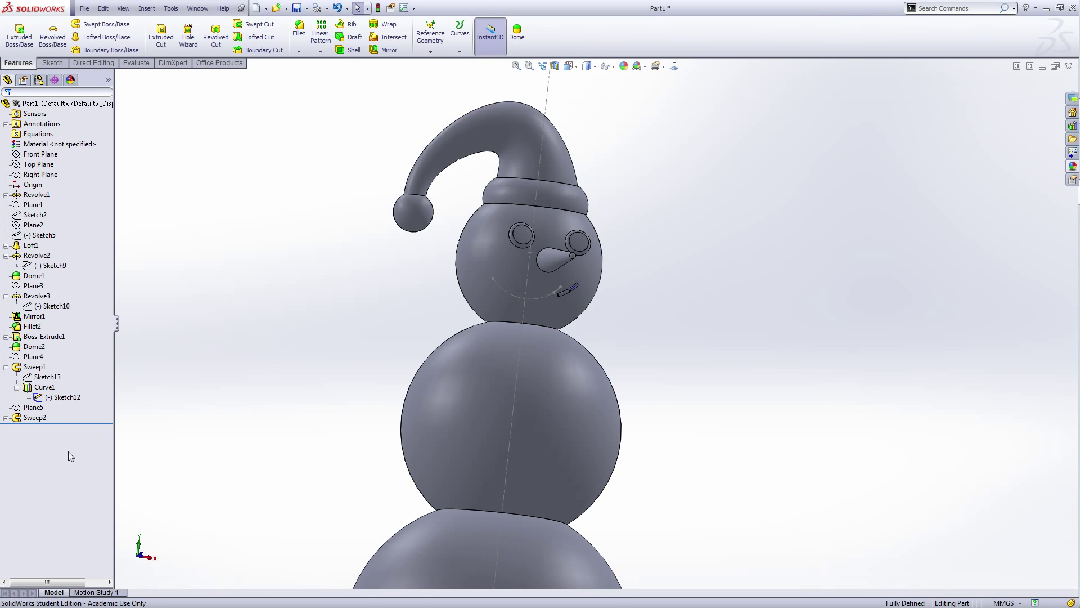
- Show the new sweep's projected curve, Curve2, and its arc sketch, Sketch14
left_click(6, 418)
left_click(17, 438)
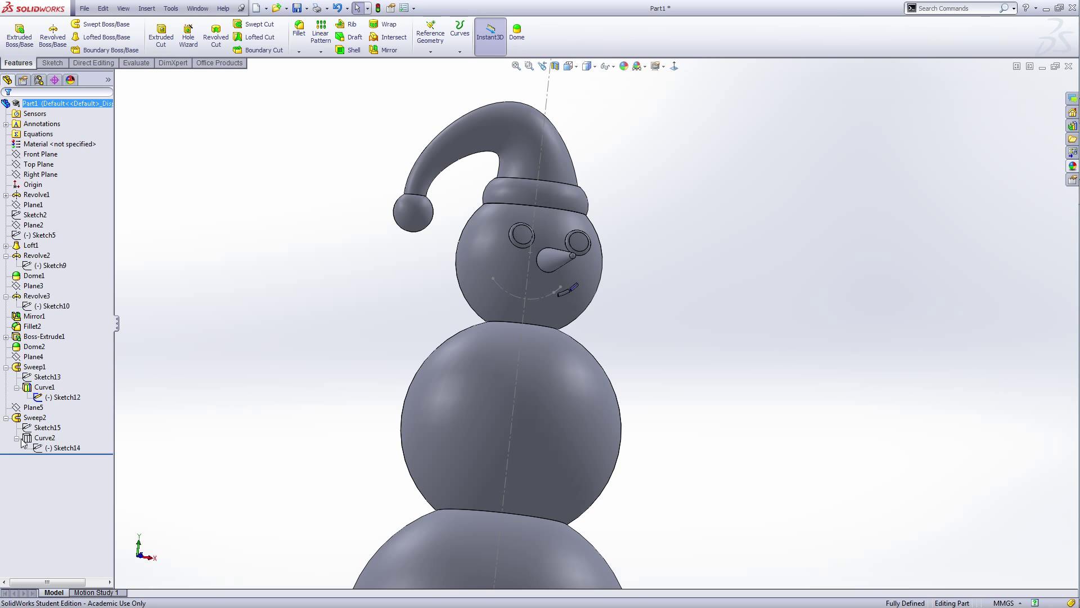
right_click(55, 453)
key("Escape")
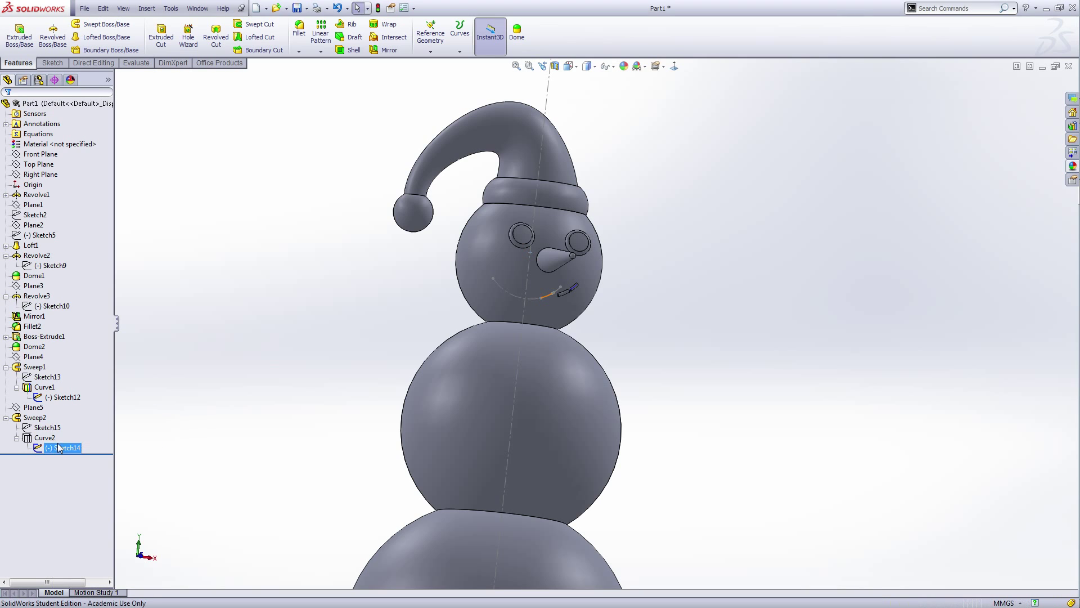
left_click(39, 438)
right_click(37, 443)
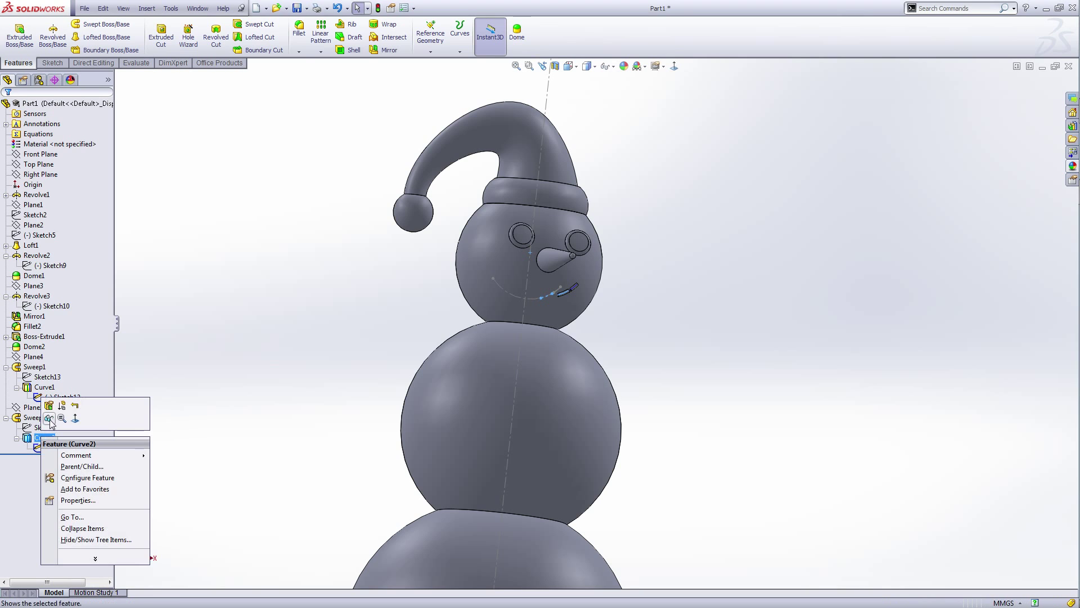
key("Escape")
left_click(196, 439)
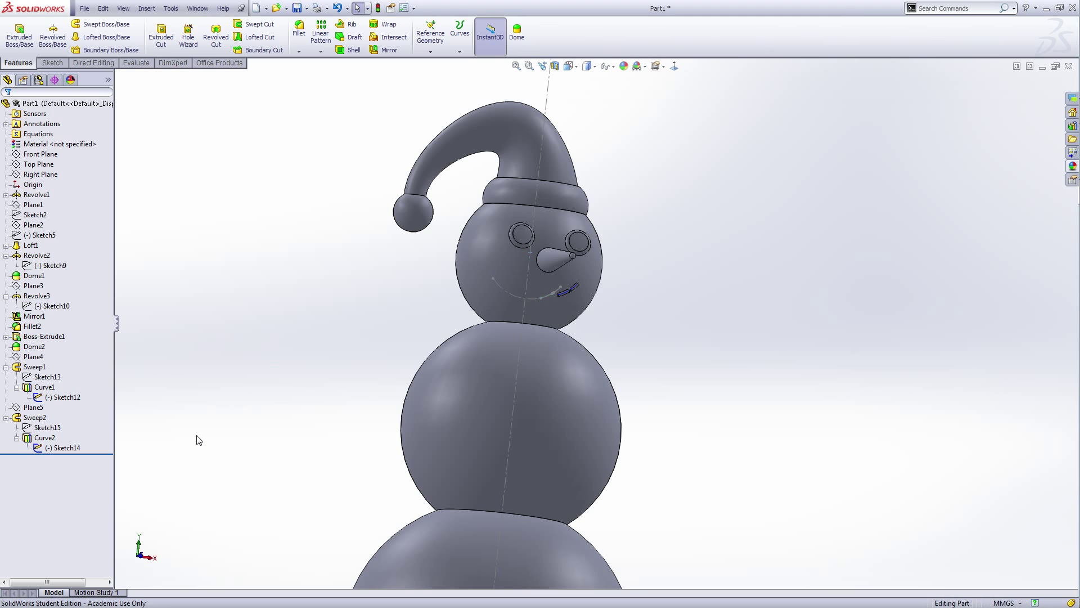
- Sketch a centerpoint arc of about 6.33 mm radius and 16.2° on the Front Plane, along the construction smile arc beside the second mouth segment
left_click(55, 154)
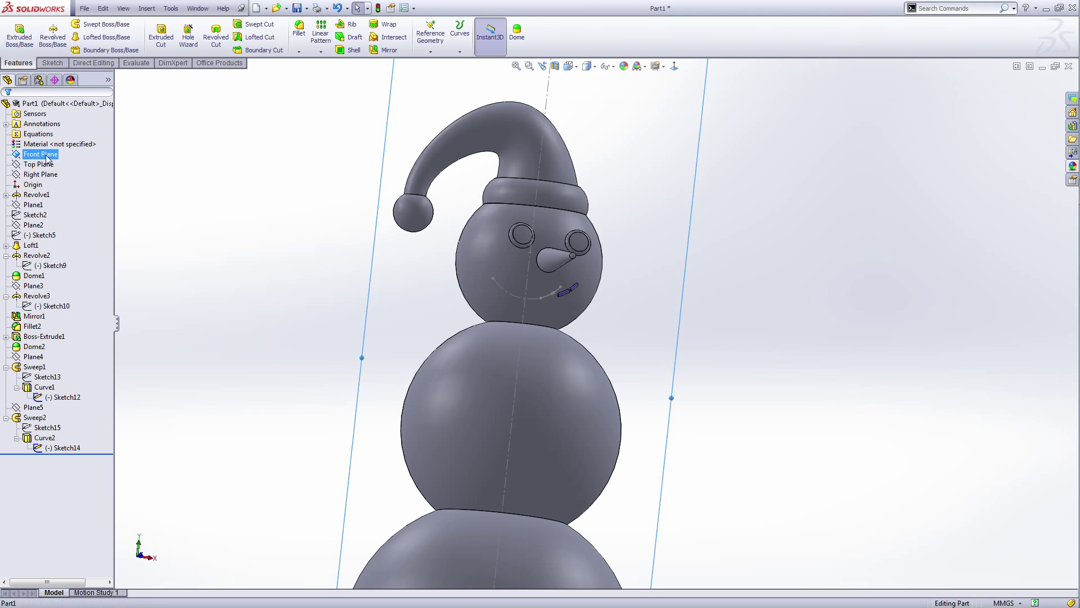
left_click(55, 144)
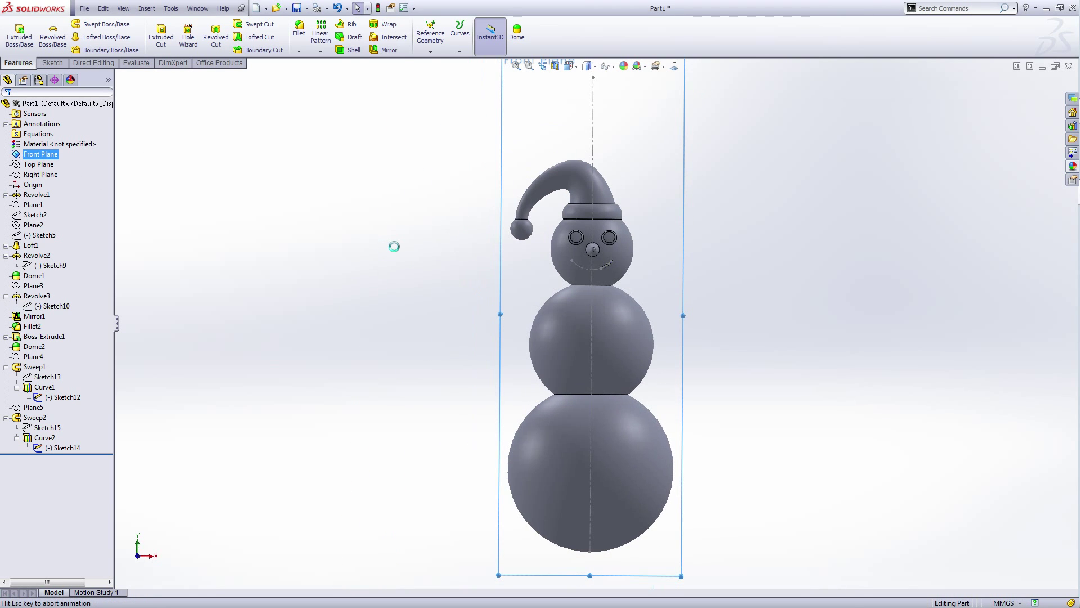
scroll(601, 252, "down", 4)
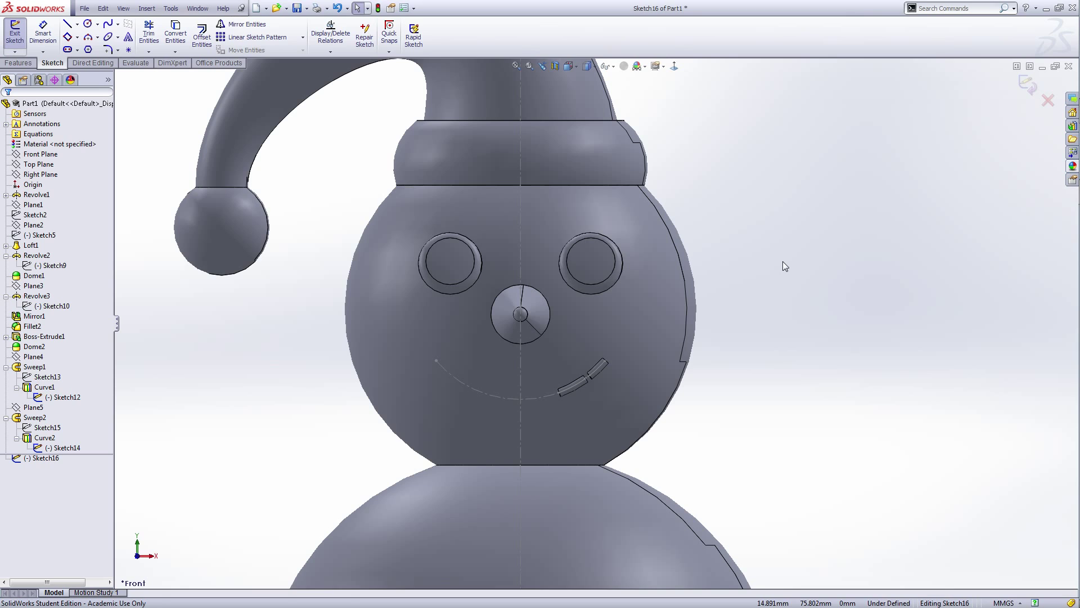
right_click(782, 261)
left_click(793, 356)
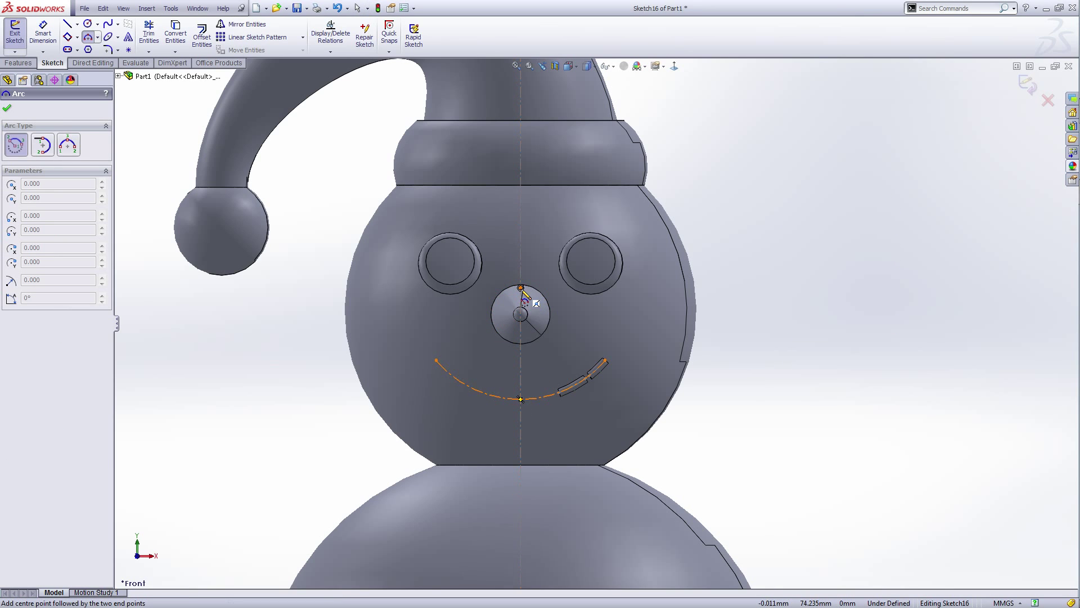
left_click(521, 314)
scroll(563, 391, "down", 5)
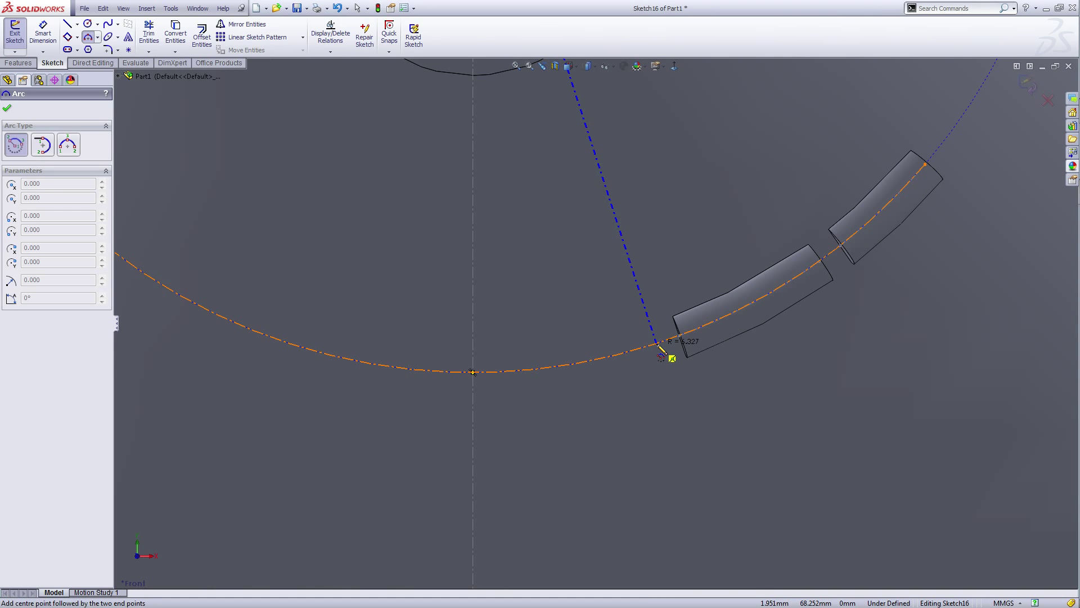
left_click(657, 344)
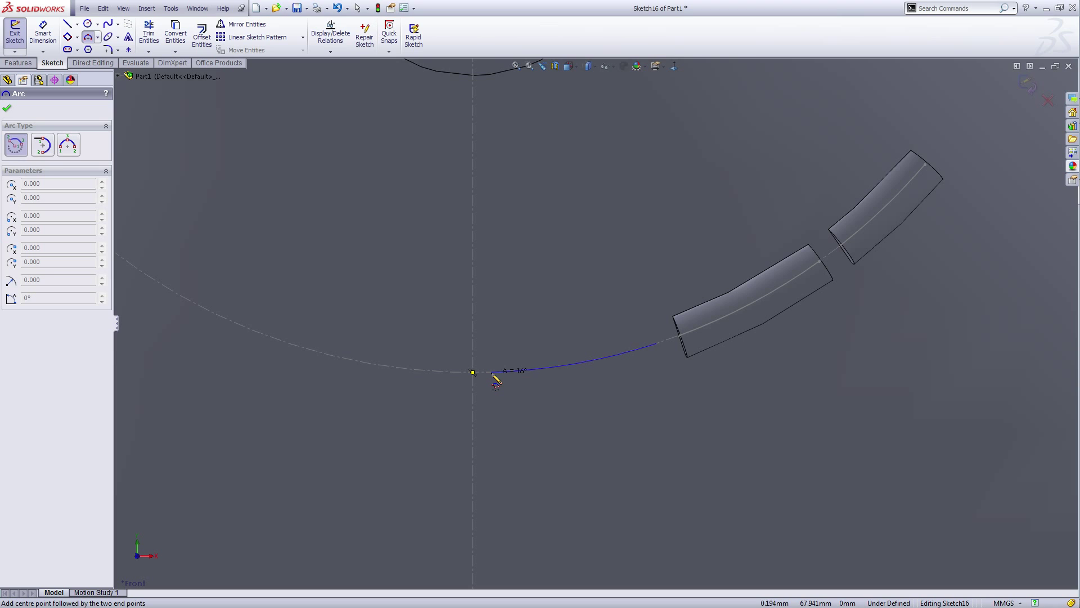
left_click(492, 373)
right_click(490, 372)
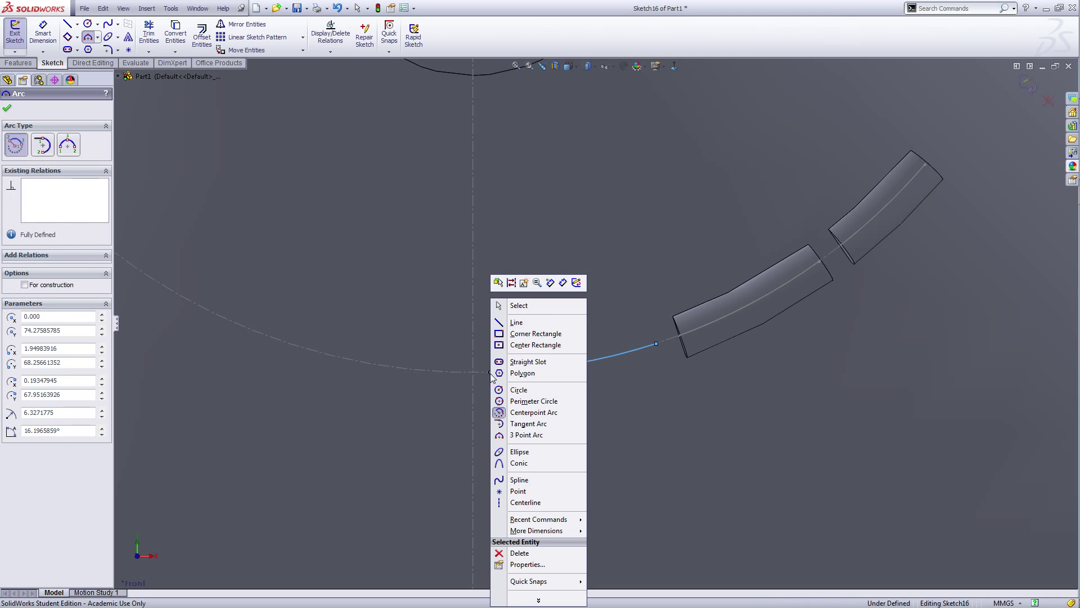
left_click(538, 307)
scroll(543, 312, "up", 10)
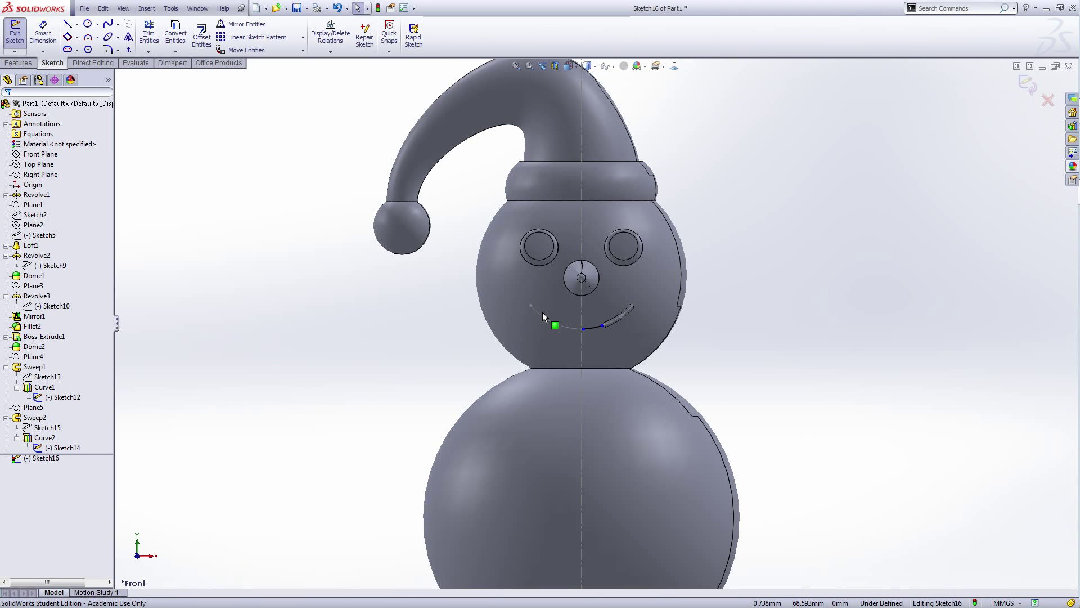
left_click(16, 35)
- Project the third arc sketch, Sketch16, onto the snowman's head face as a projected curve
scroll(624, 352, "down", 2)
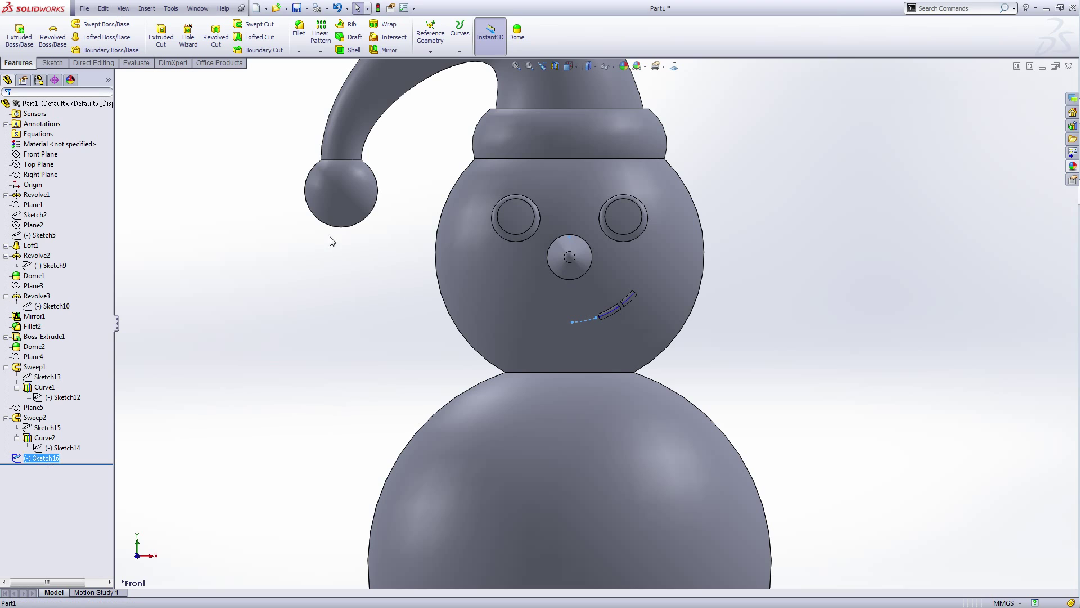
left_click(460, 52)
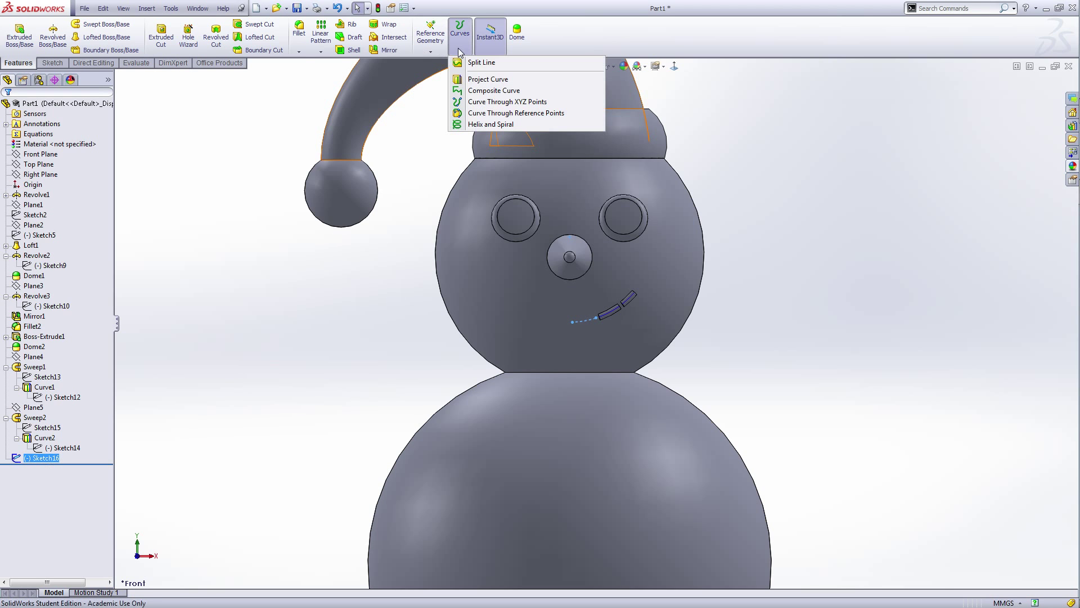
left_click(471, 80)
middle_click_drag(777, 281, 725, 338)
left_click(699, 276)
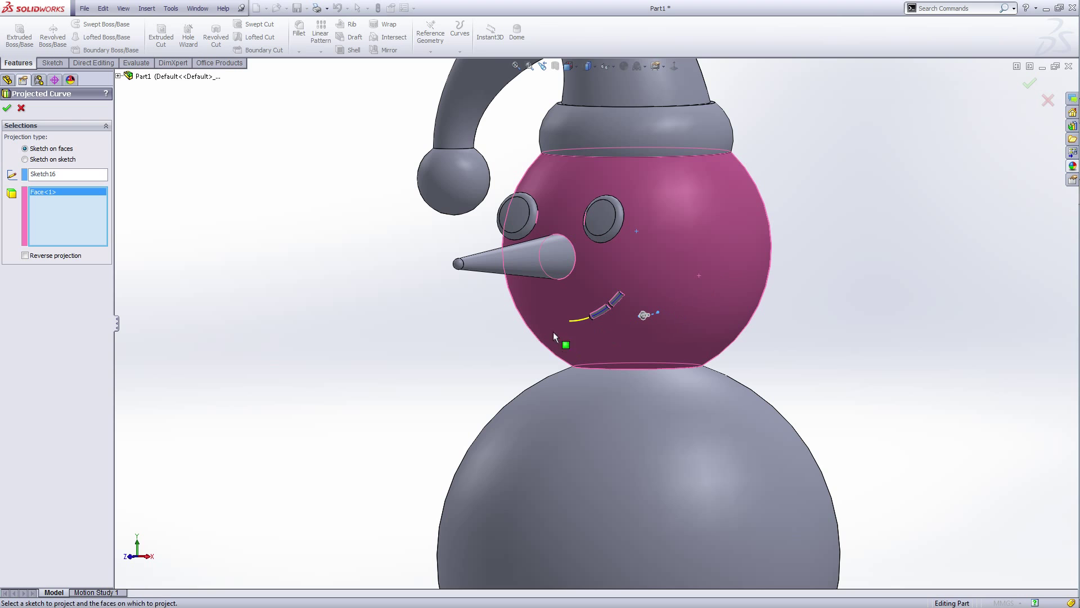
left_click(7, 110)
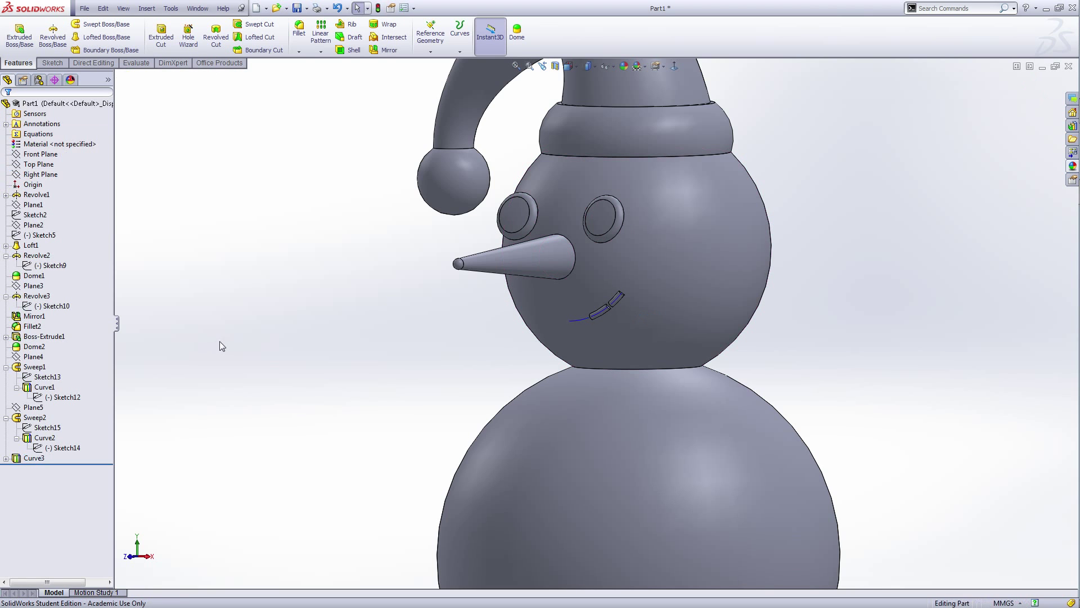
- Create a reference plane perpendicular to the third projected curve at its endpoint beside the second mouth segment, and hide the plane
middle_click_drag(317, 370, 338, 372)
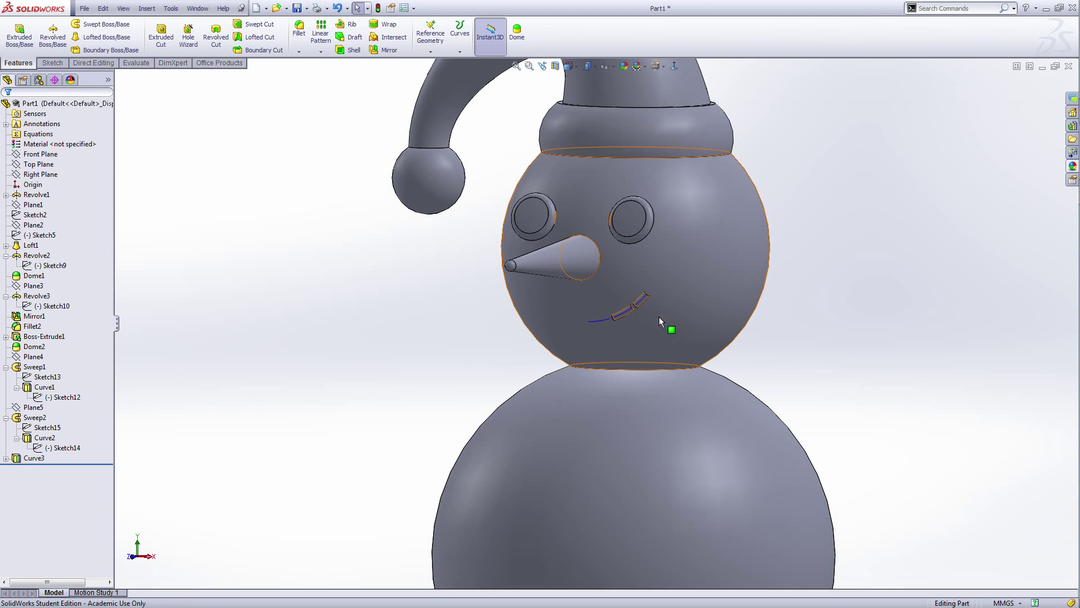
left_click(431, 52)
left_click(441, 63)
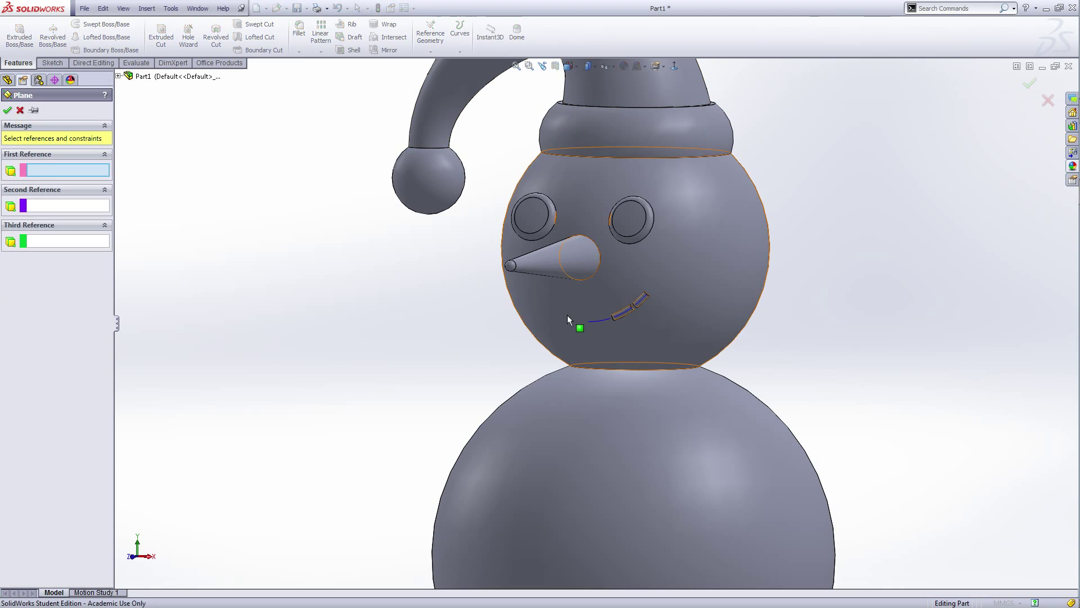
scroll(595, 332, "down", 4)
left_click(611, 309)
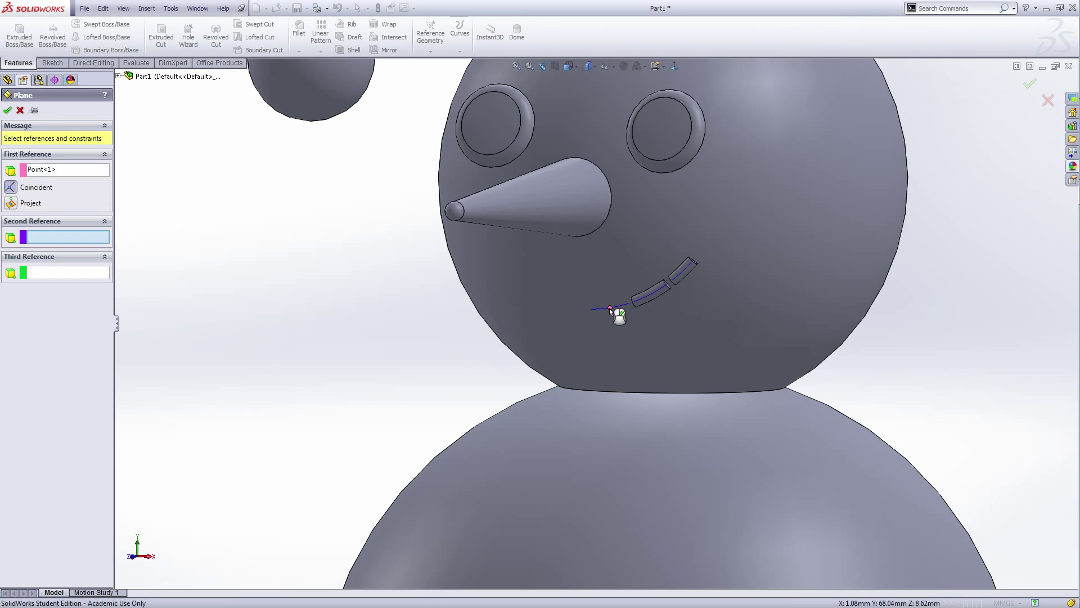
left_click(90, 182)
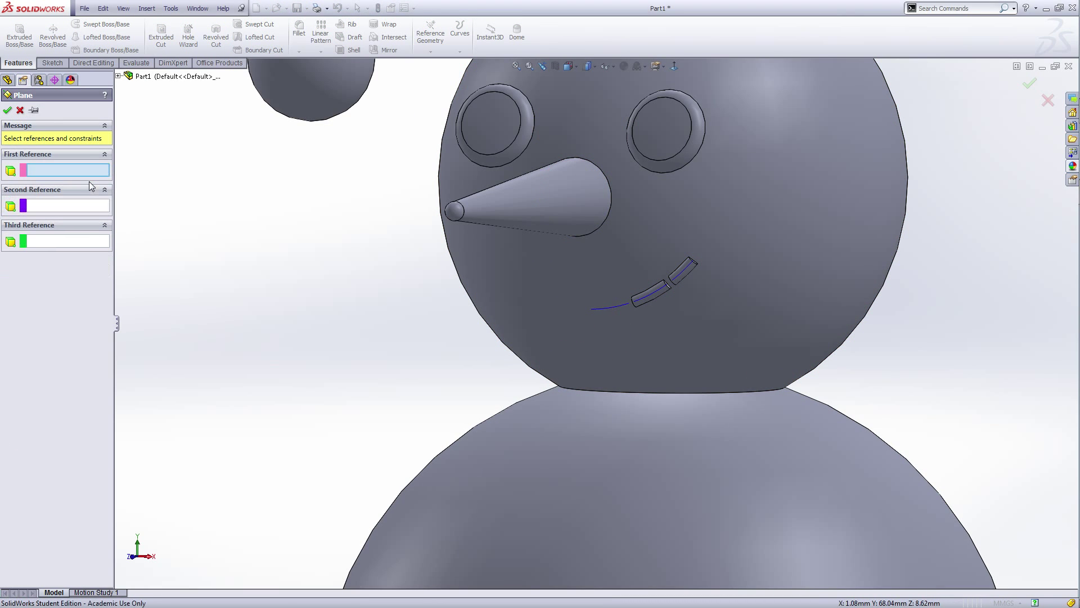
left_click(620, 307)
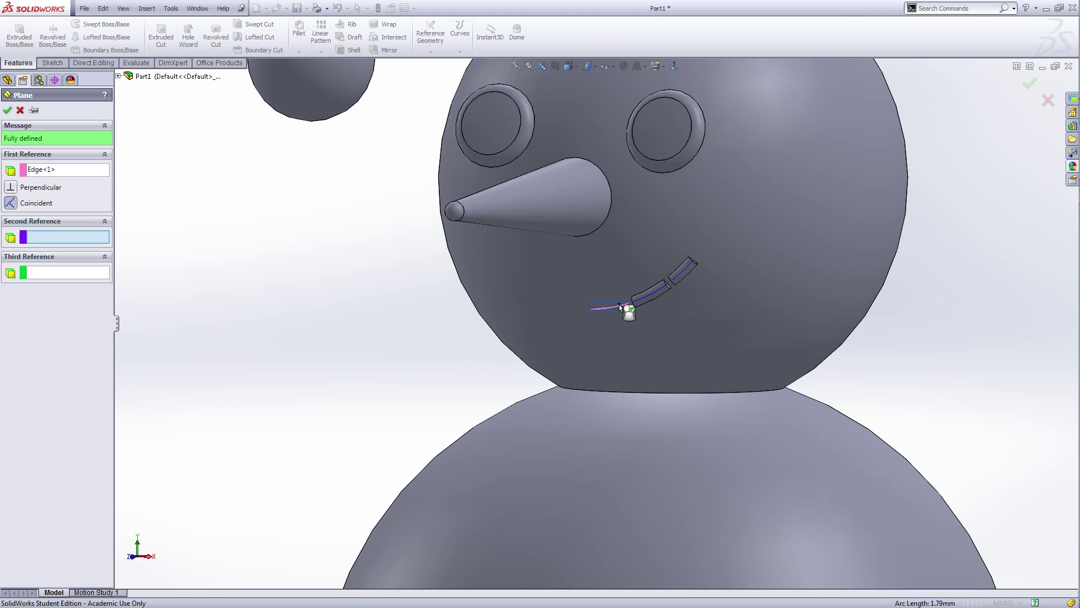
left_click(11, 187)
scroll(627, 315, "down", 5)
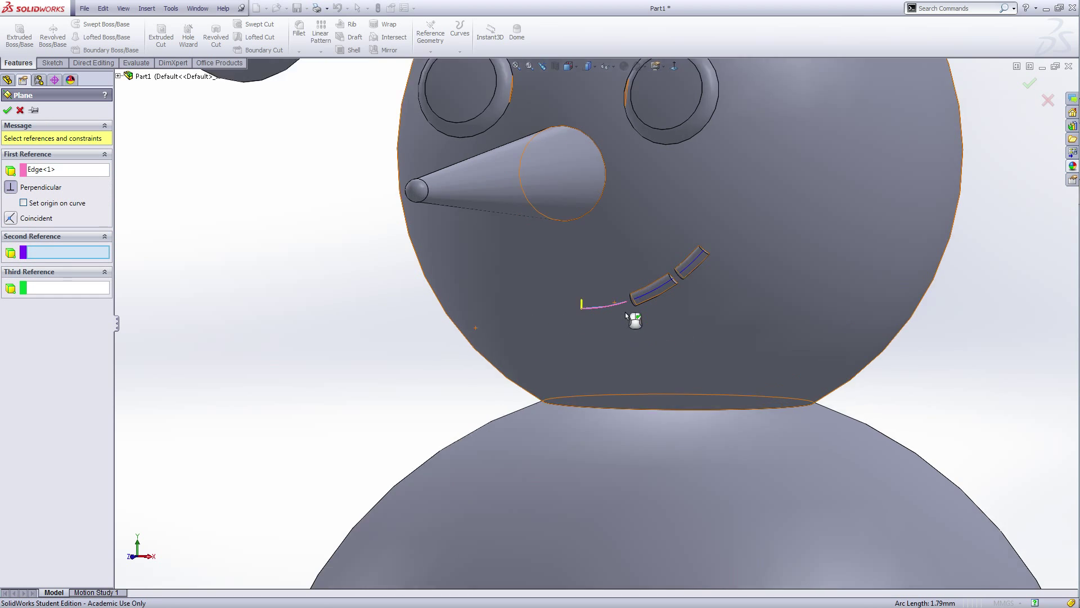
left_click(624, 298)
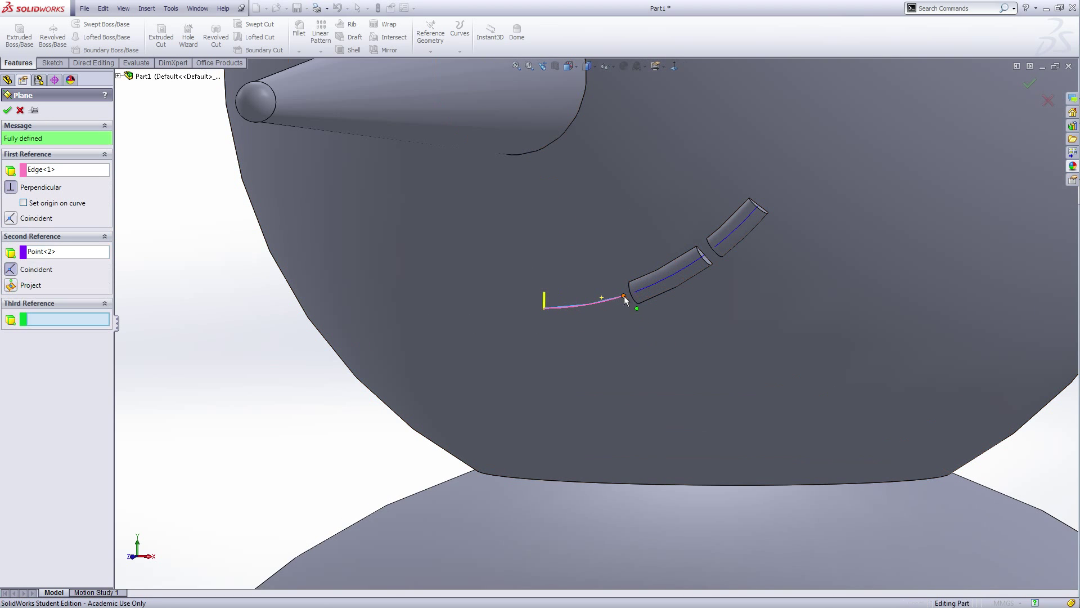
left_click(7, 111)
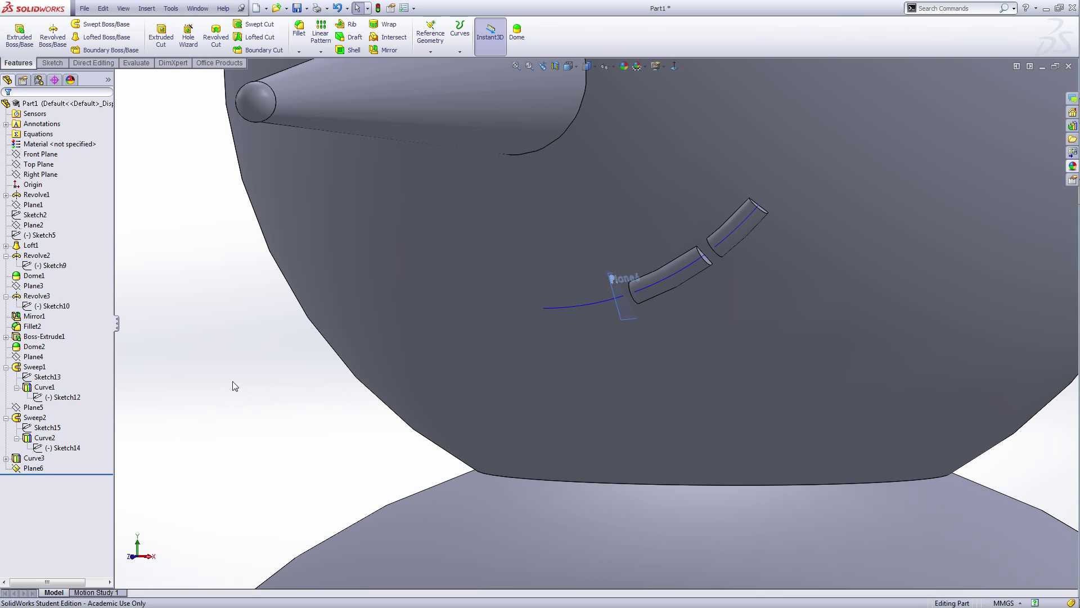
right_click(32, 468)
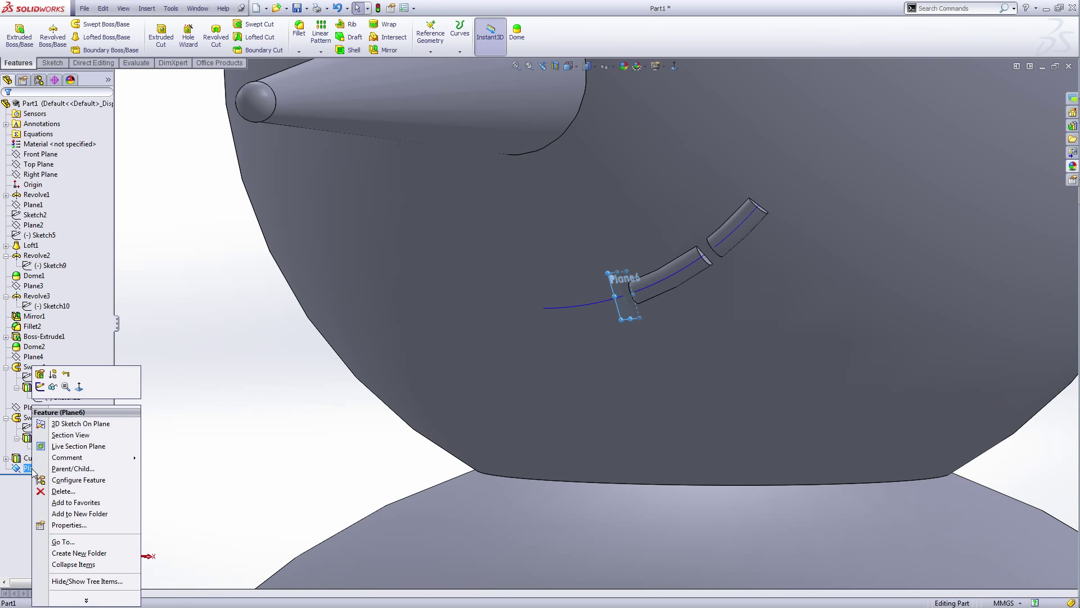
left_click(53, 388)
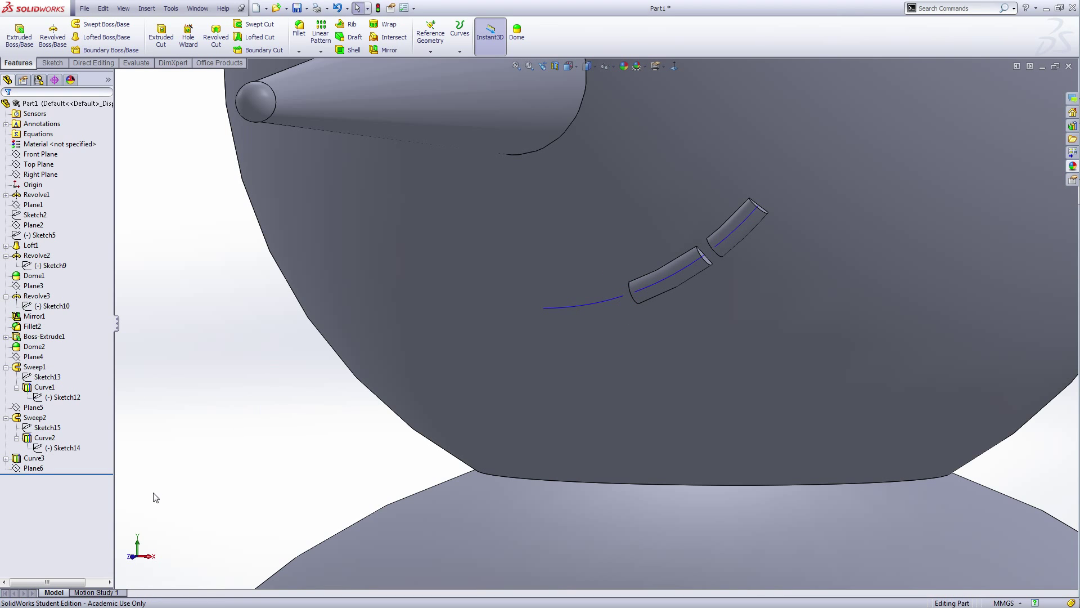
- Sketch a circle of about 1.02 mm radius on Plane6, away from the projected curve below the nose
key("z")
left_click(33, 467)
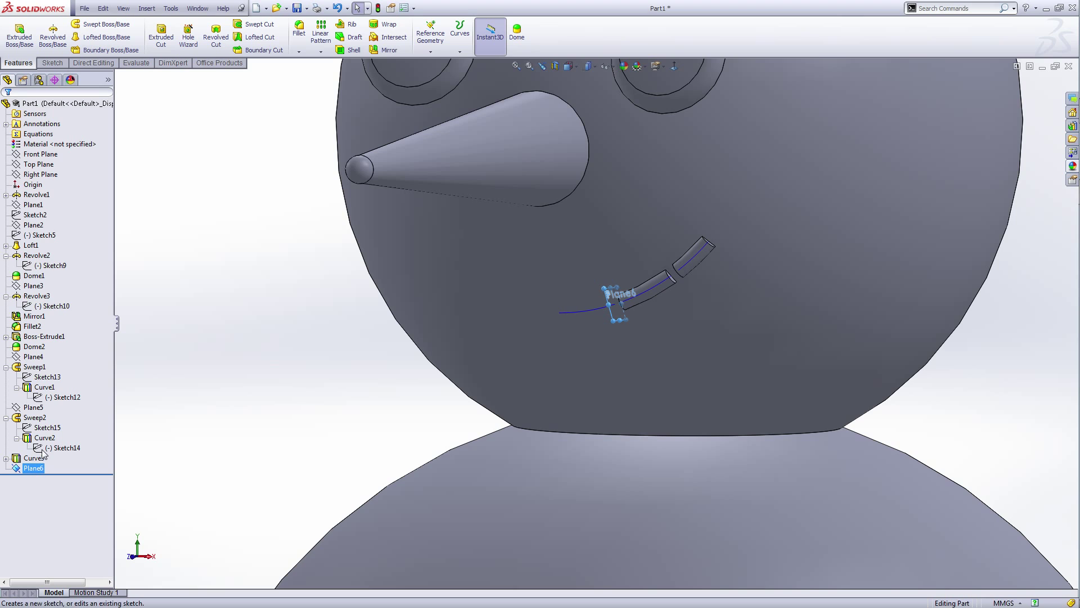
key("ctrl+4")
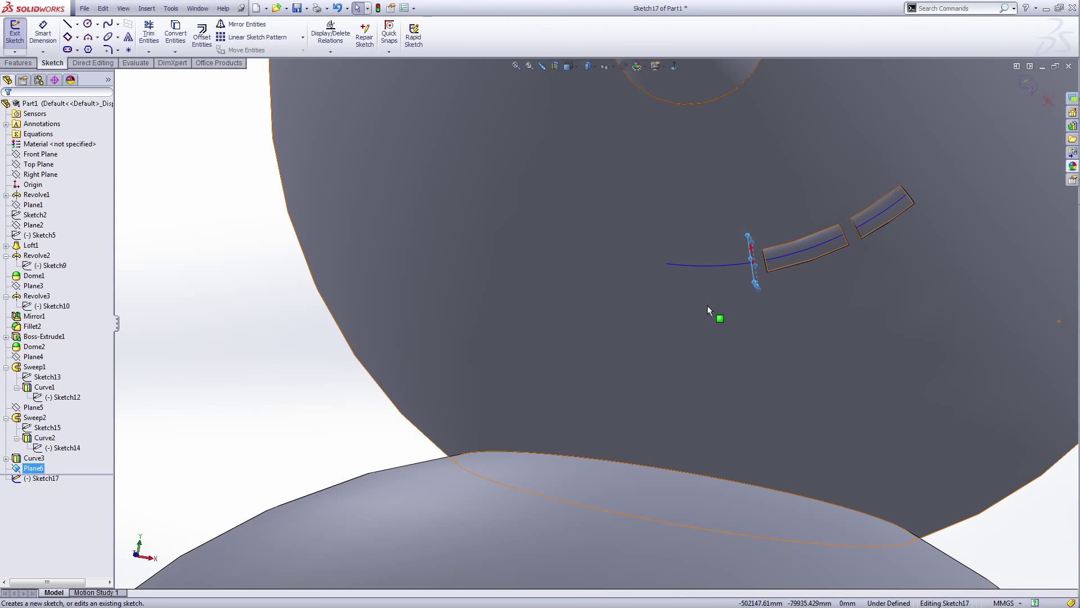
scroll(707, 305, "up", 4)
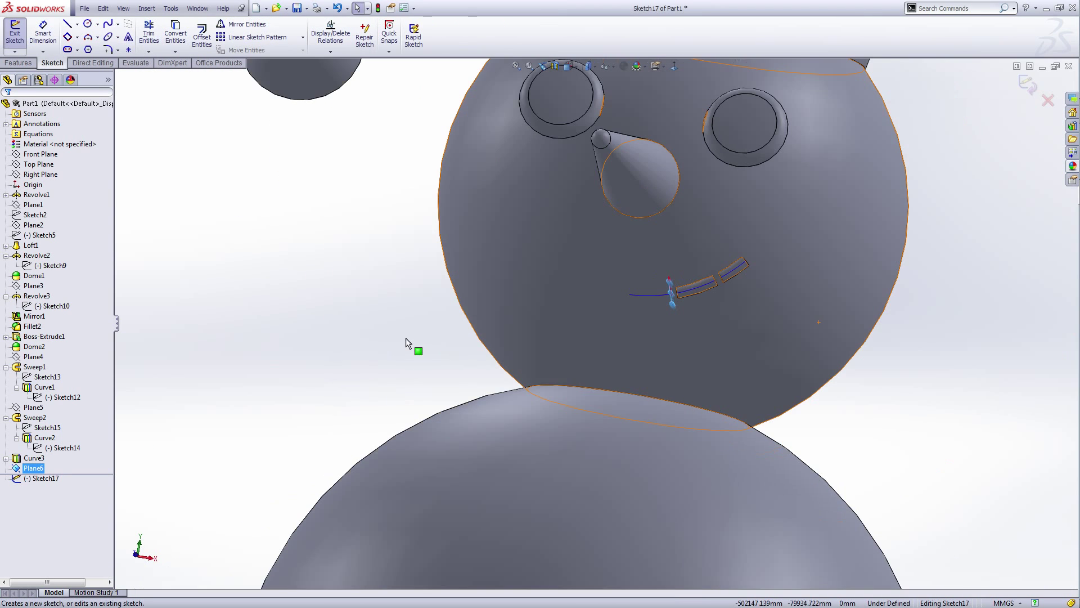
right_click(407, 337)
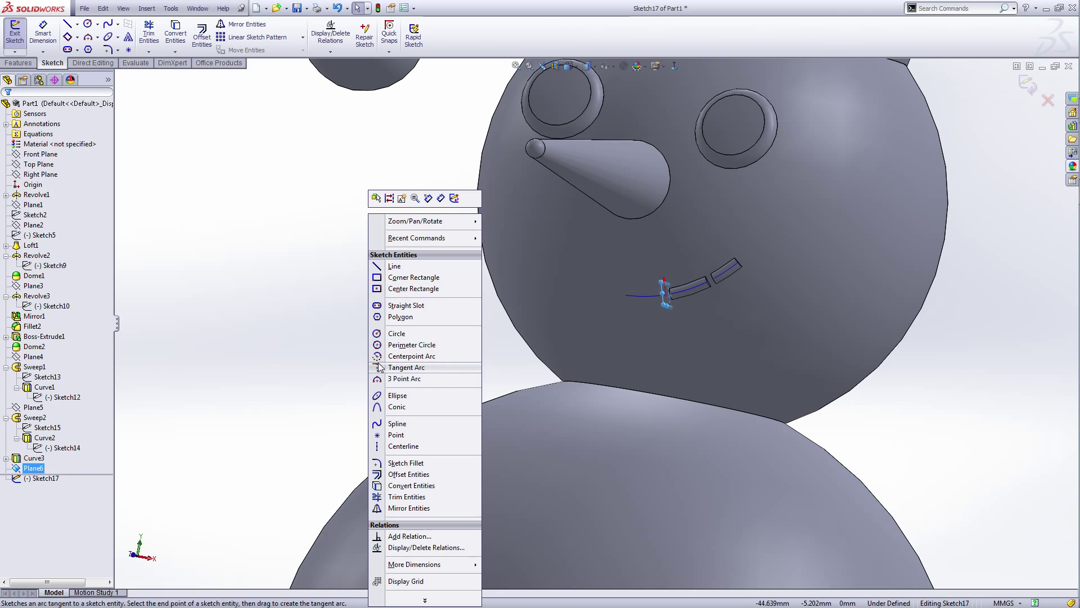
left_click(388, 334)
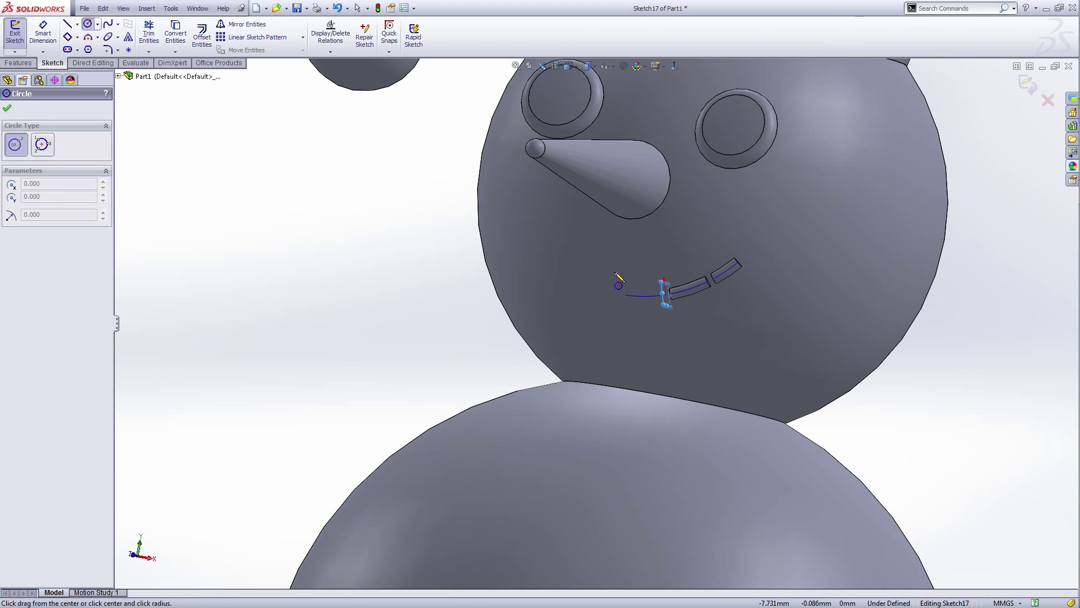
left_click(619, 255)
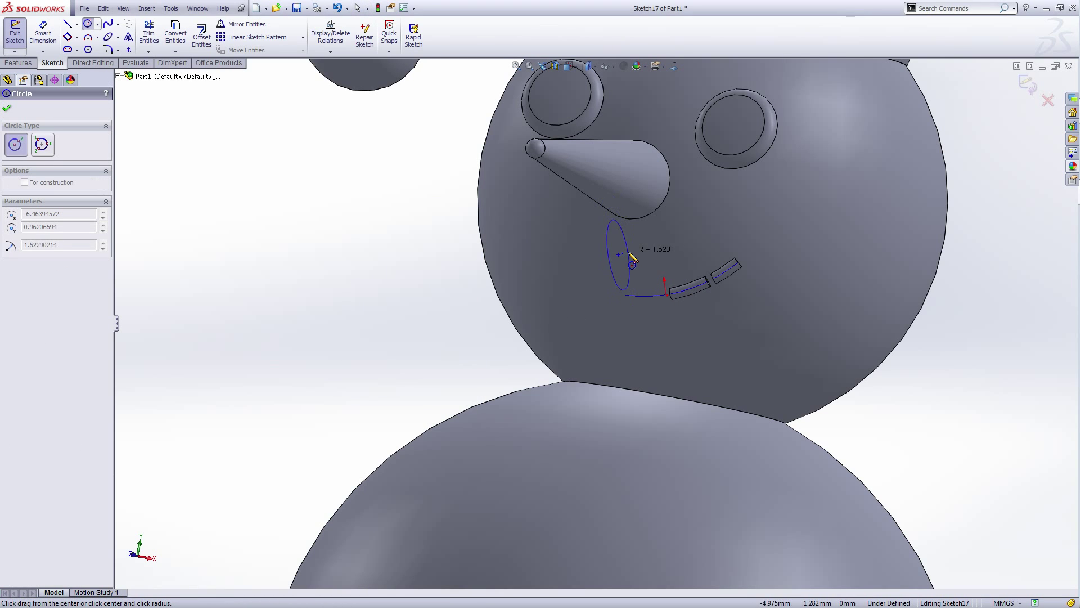
left_click(625, 255)
- Dimension the circle's diameter to 0.5 mm
right_click(626, 253)
left_click(696, 238)
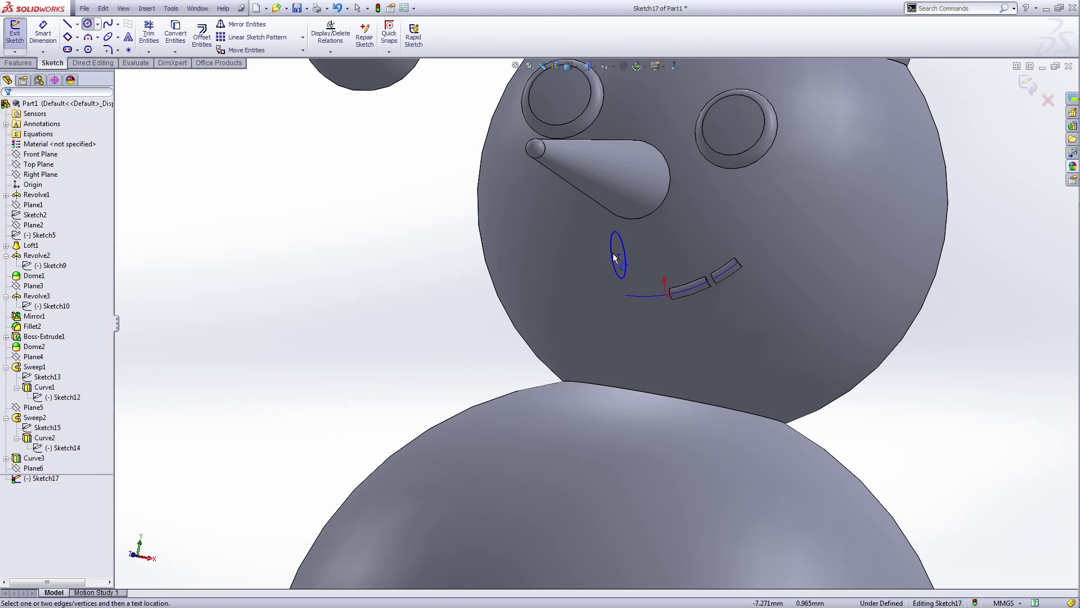
left_click(613, 254)
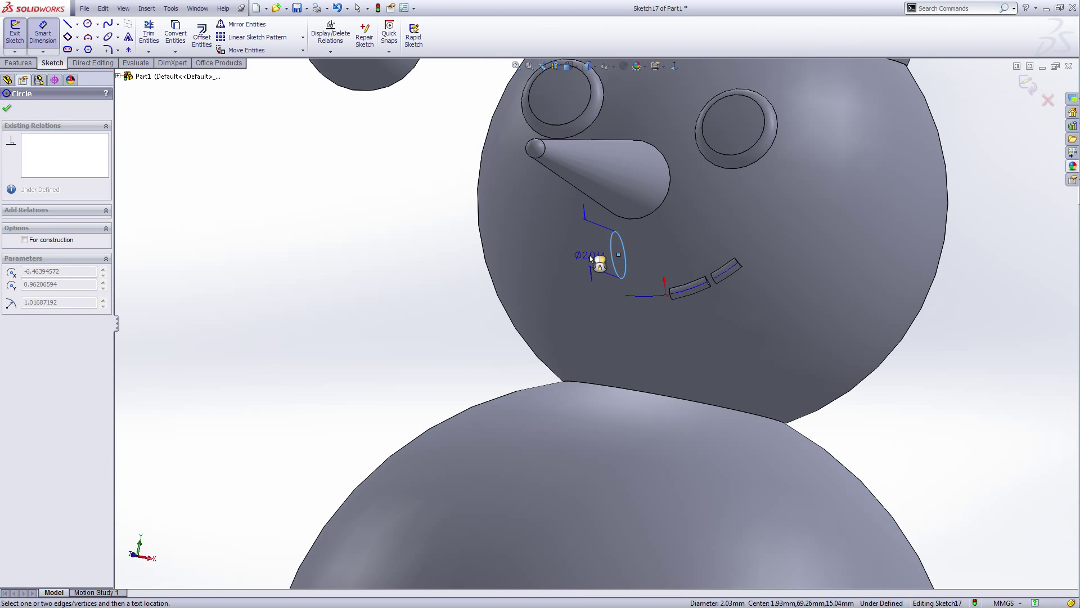
left_click(593, 251)
type(".5")
key("Return")
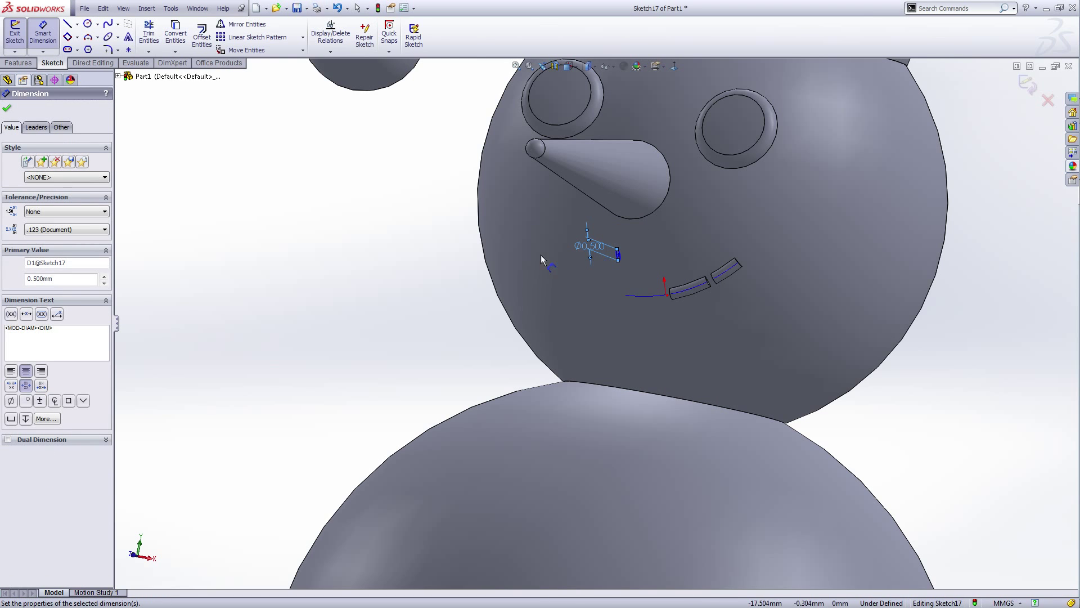
right_click(400, 260)
left_click(429, 268)
- Make the 0.5 mm circle's center pierce the third projected curve and exit the sketch
scroll(619, 264, "down", 5)
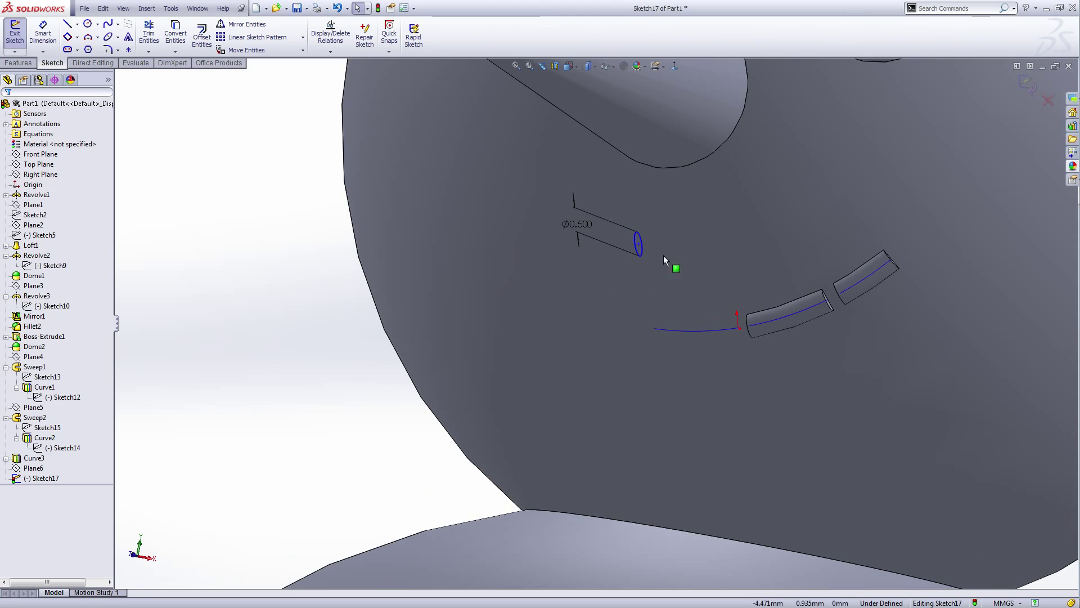
left_click(643, 251)
scroll(708, 304, "down", 3)
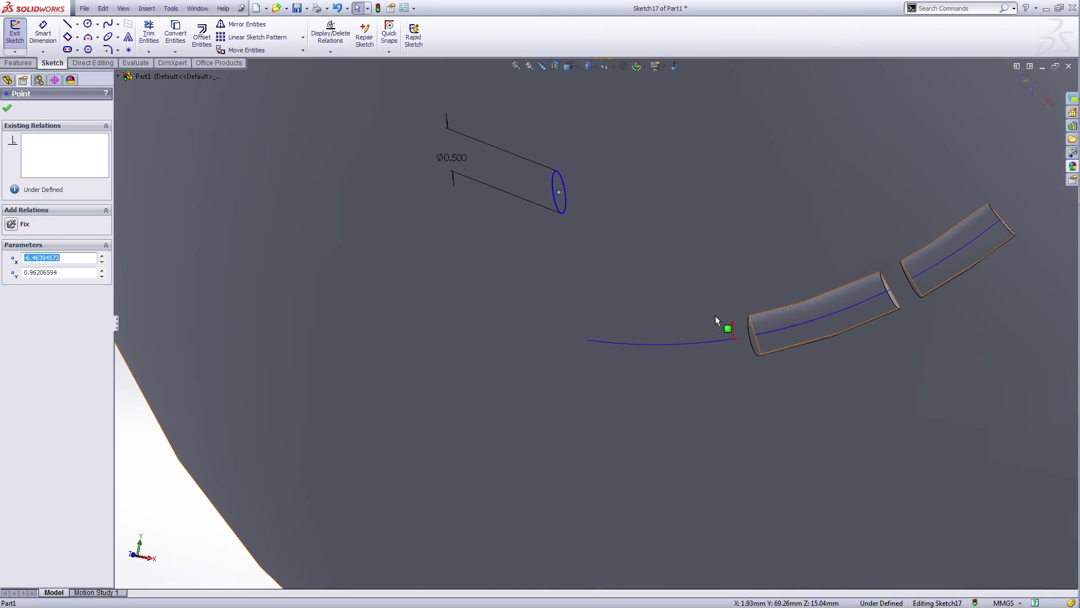
left_click(698, 345, "ctrl")
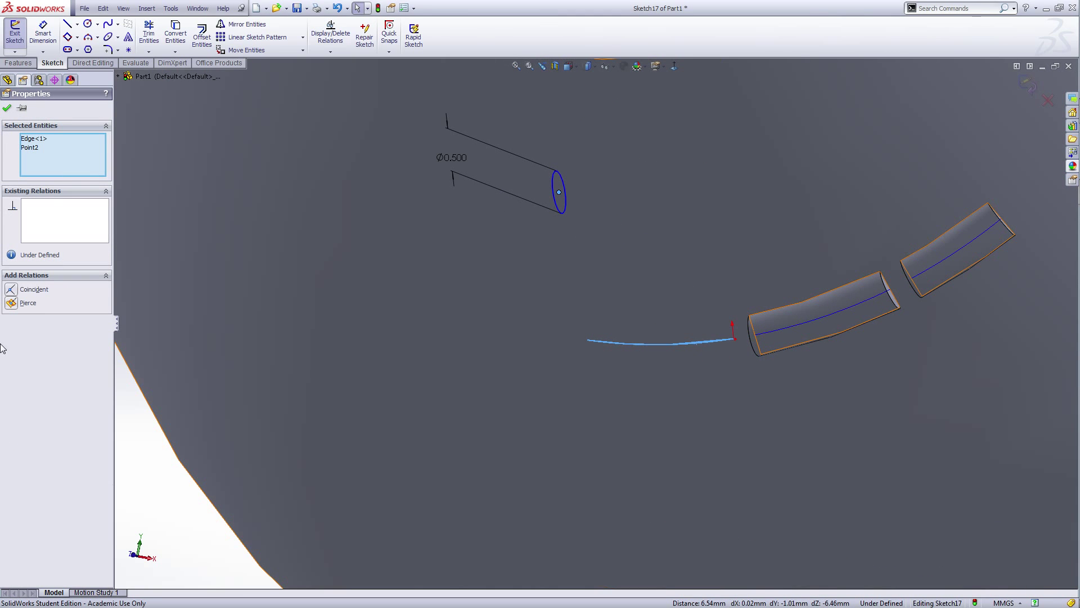
left_click(11, 302)
left_click(6, 107)
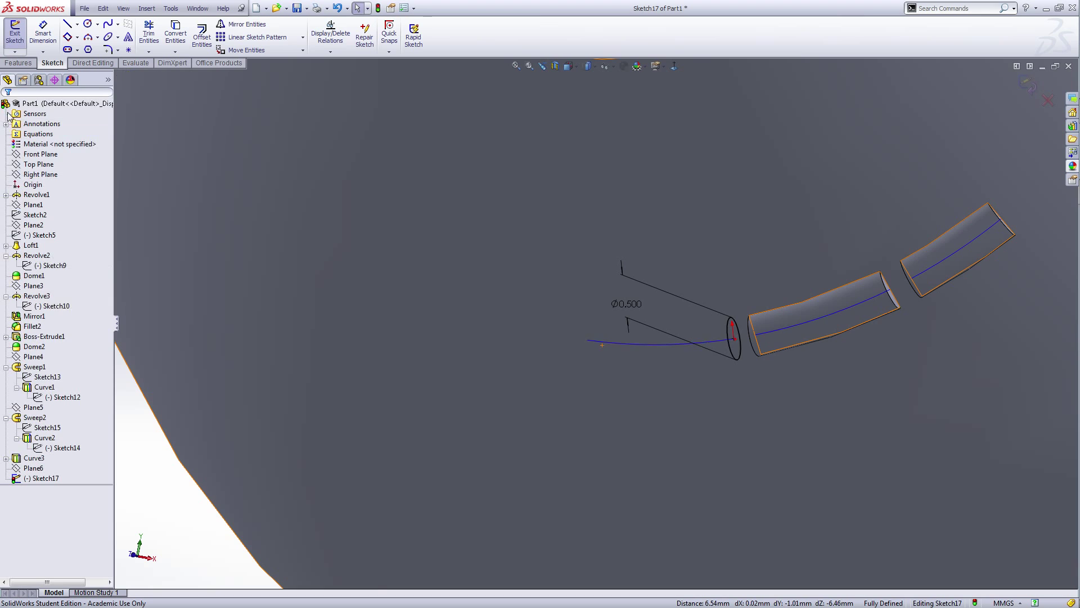
scroll(190, 248, "up", 2)
scroll(190, 249, "up", 2)
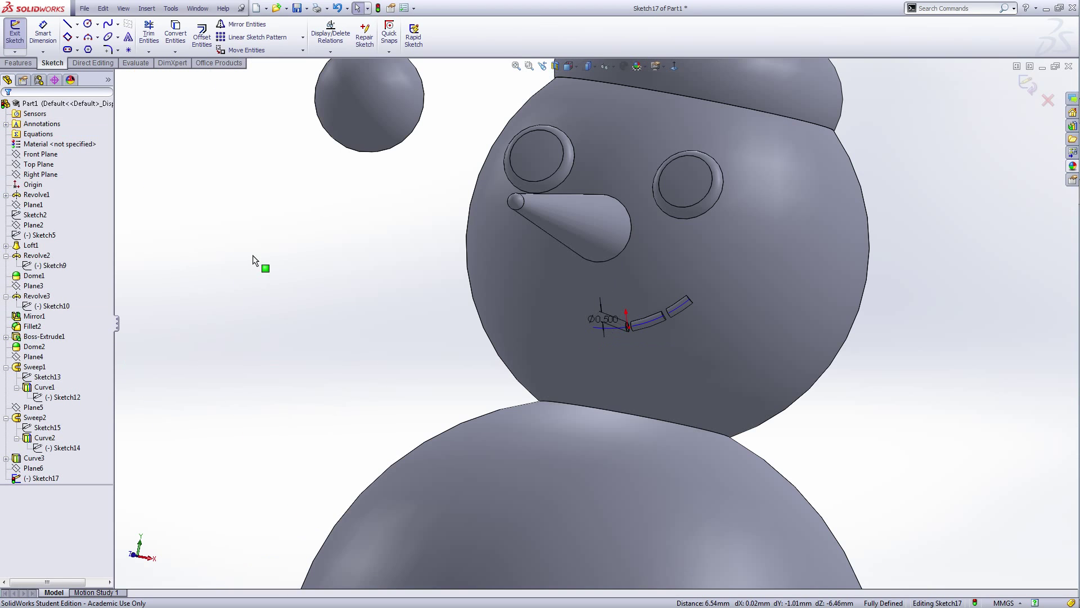
left_click(17, 35)
- Sweep the Sketch17 circle along the third projected curve, Curve3, to form the third mouth segment
left_click(107, 24)
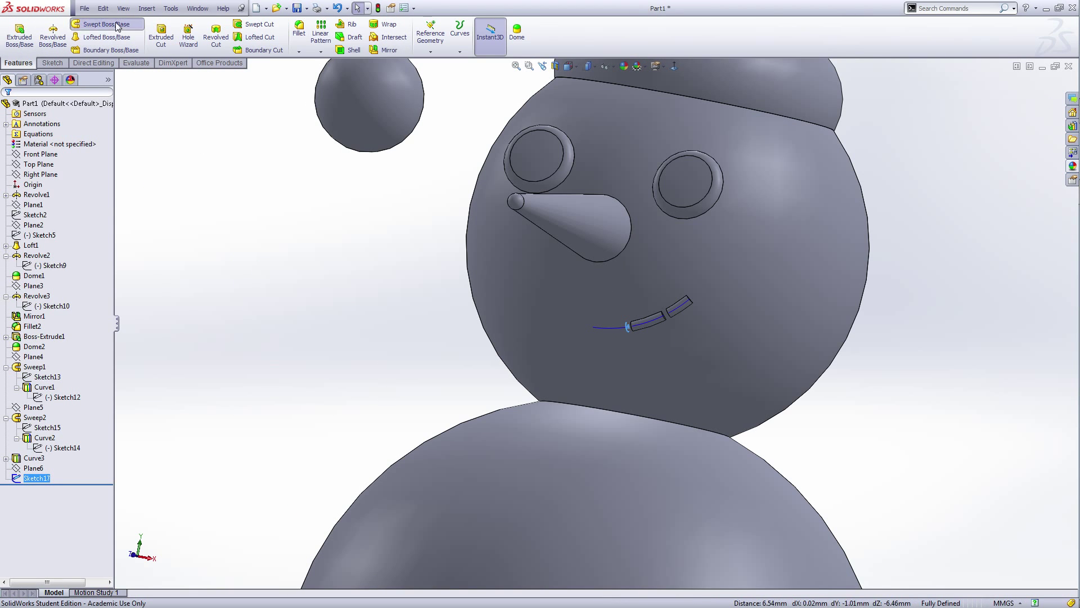
left_click(609, 328)
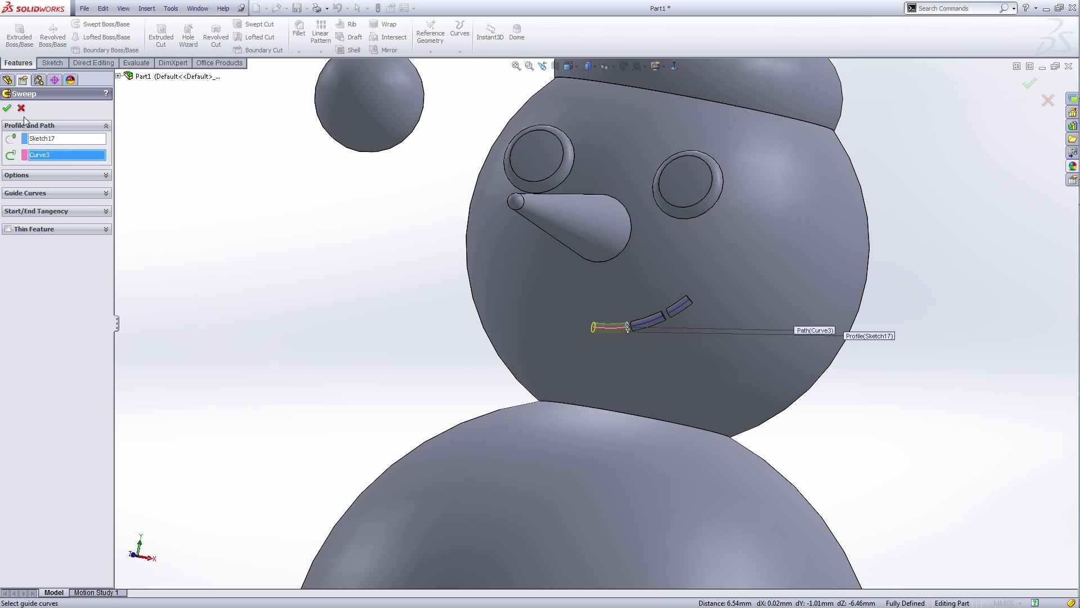
left_click(8, 109)
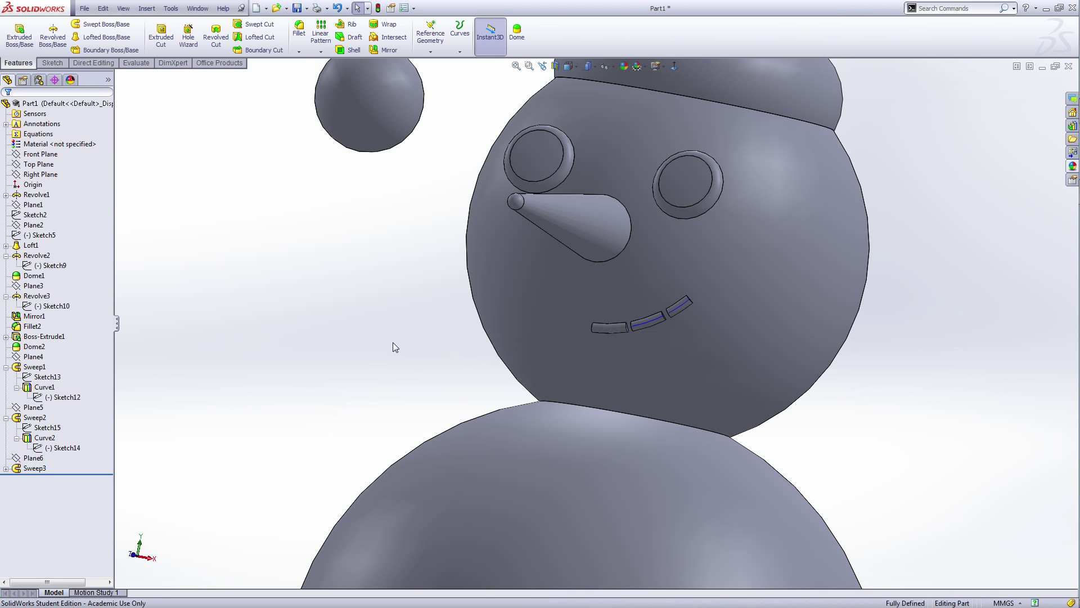
key("z")
middle_click_drag(365, 333, 481, 353)
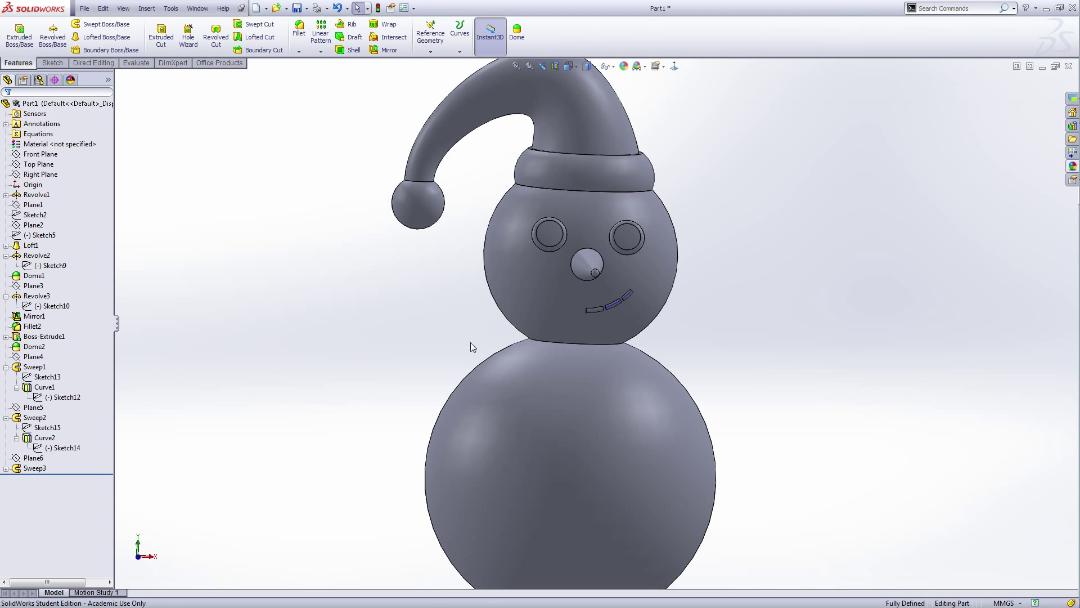
- Hide the projected curves Curve2 and Curve1 of the first two mouth segments
right_click(44, 438)
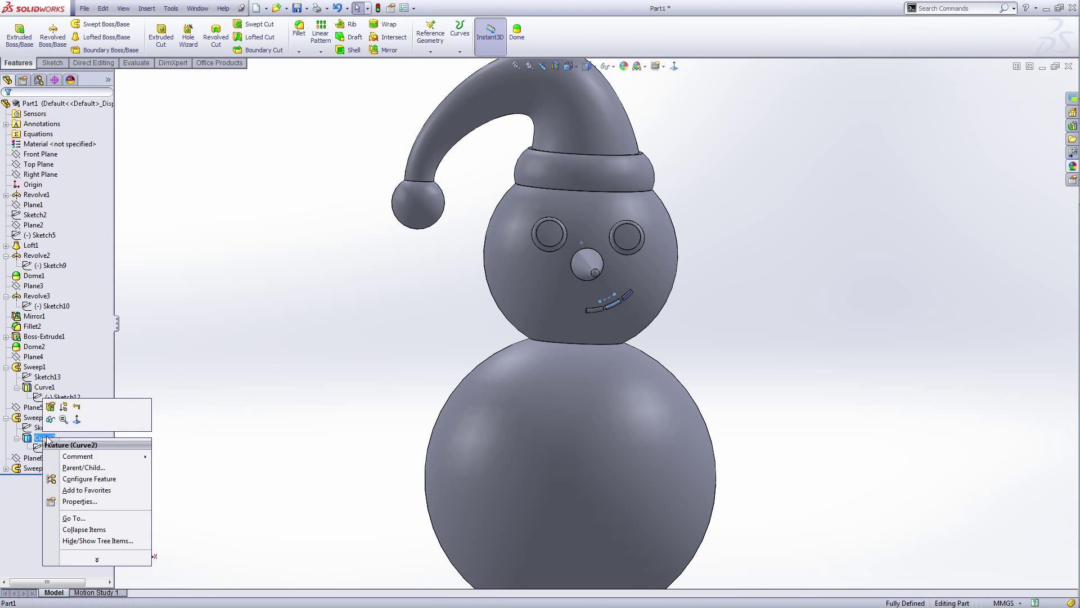
left_click(51, 422)
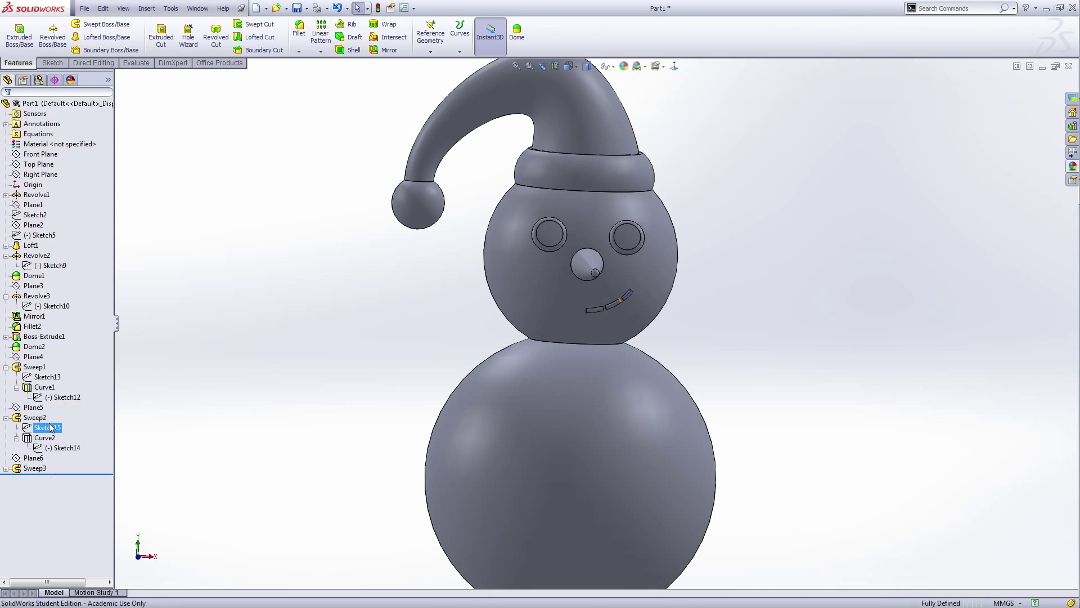
right_click(45, 392)
left_click(57, 373)
- Mirror the three mouth sweeps, Sweep1, Sweep2 and Sweep3, about the Right Plane
left_click(388, 49)
left_click(147, 76)
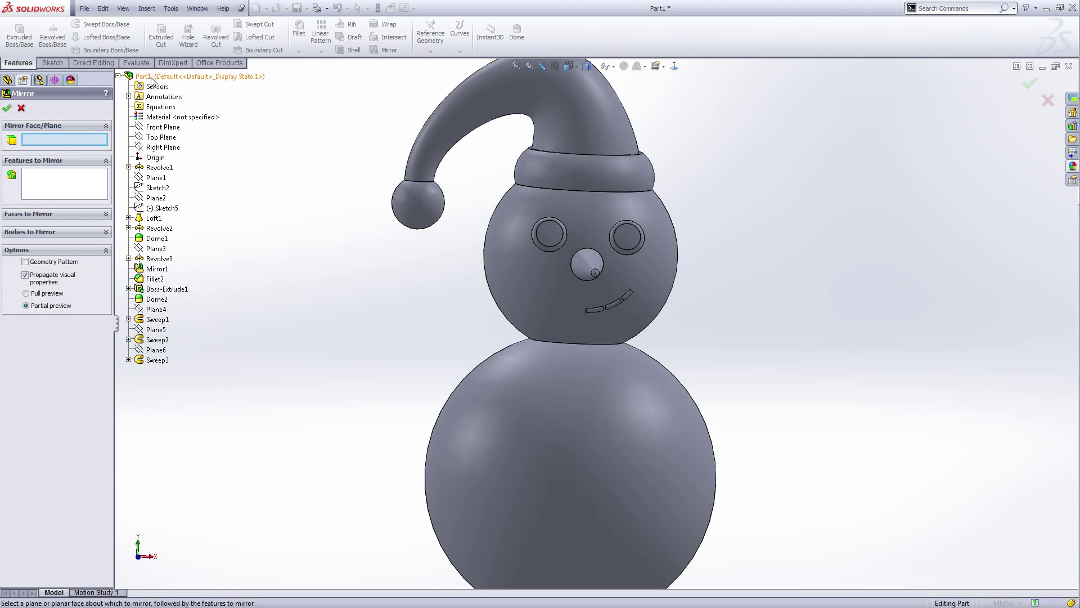
left_click(162, 148)
scroll(253, 286, "up", 3)
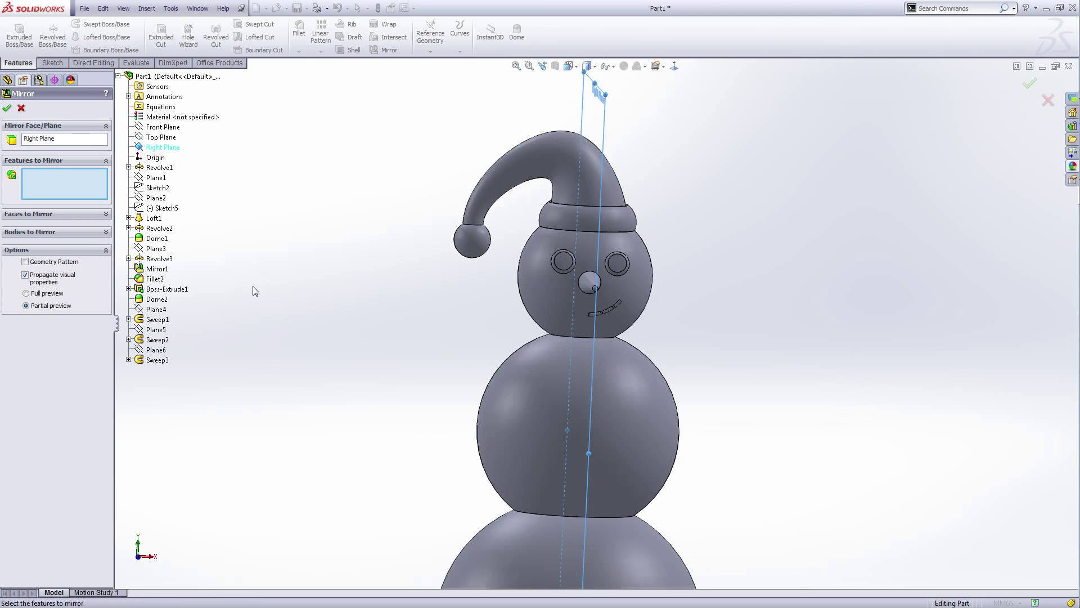
middle_click_drag(369, 373, 356, 372)
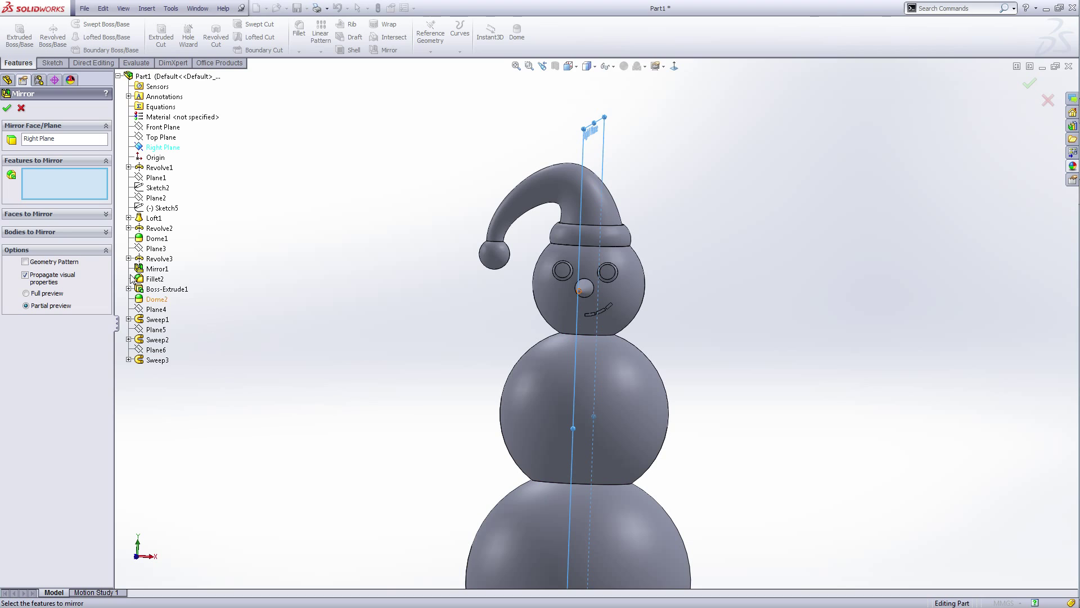
left_click(158, 319)
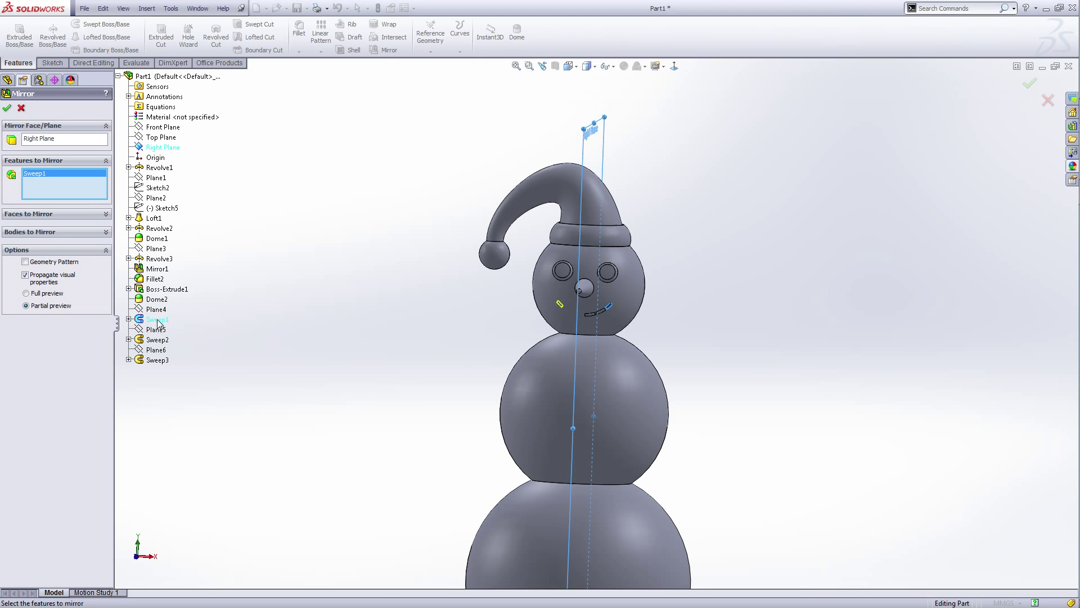
left_click(158, 340)
left_click(158, 360)
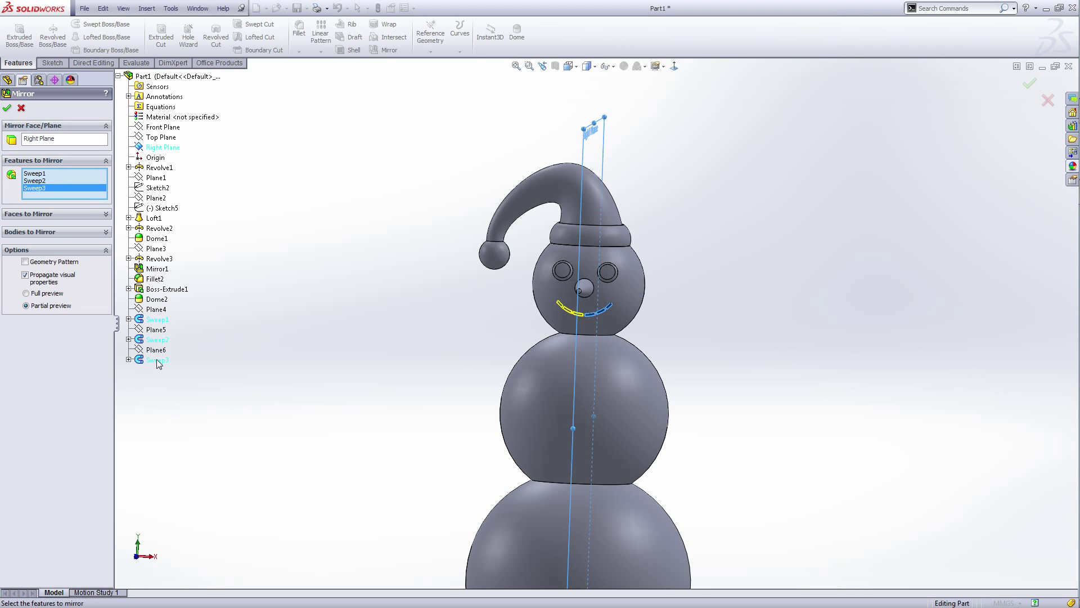
left_click(8, 110)
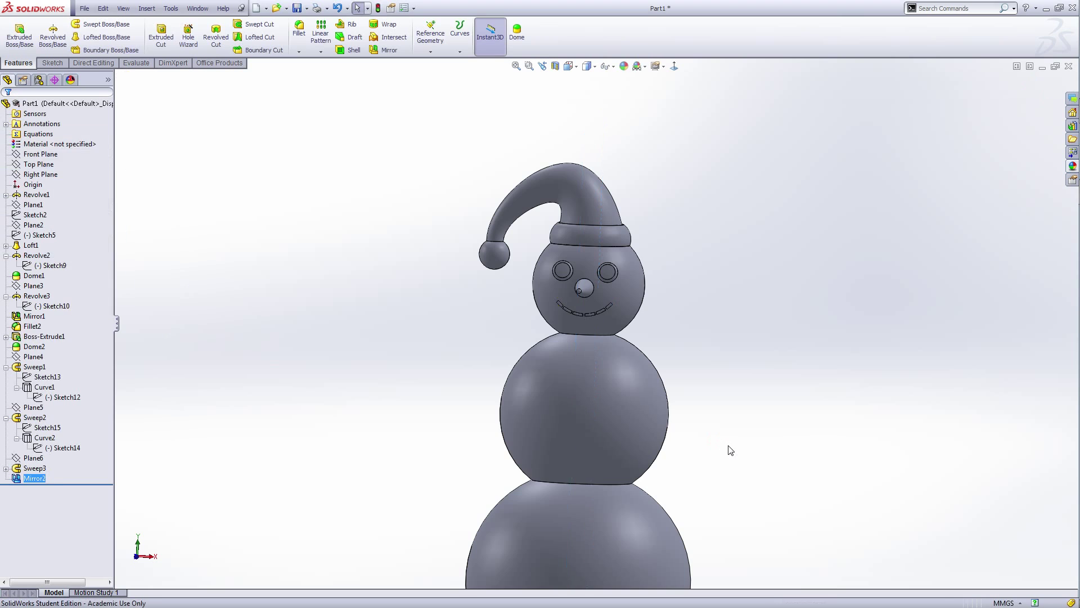
- Show Sketch12 of the first mouth sweep so its vertical centerline can serve as a reference
scroll(729, 449, "up", 3)
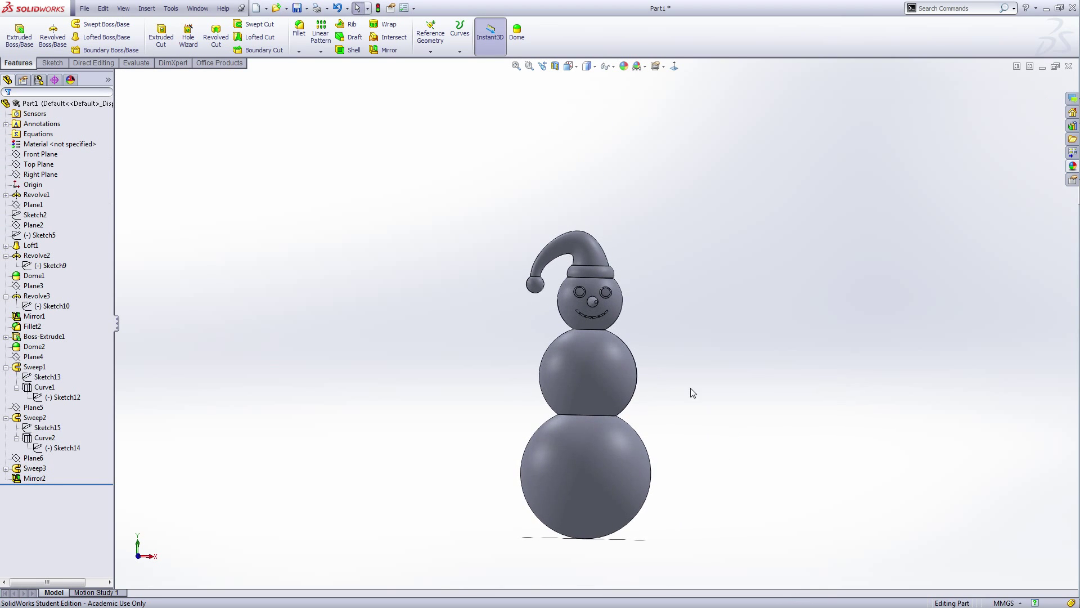
key("f")
left_click(56, 397)
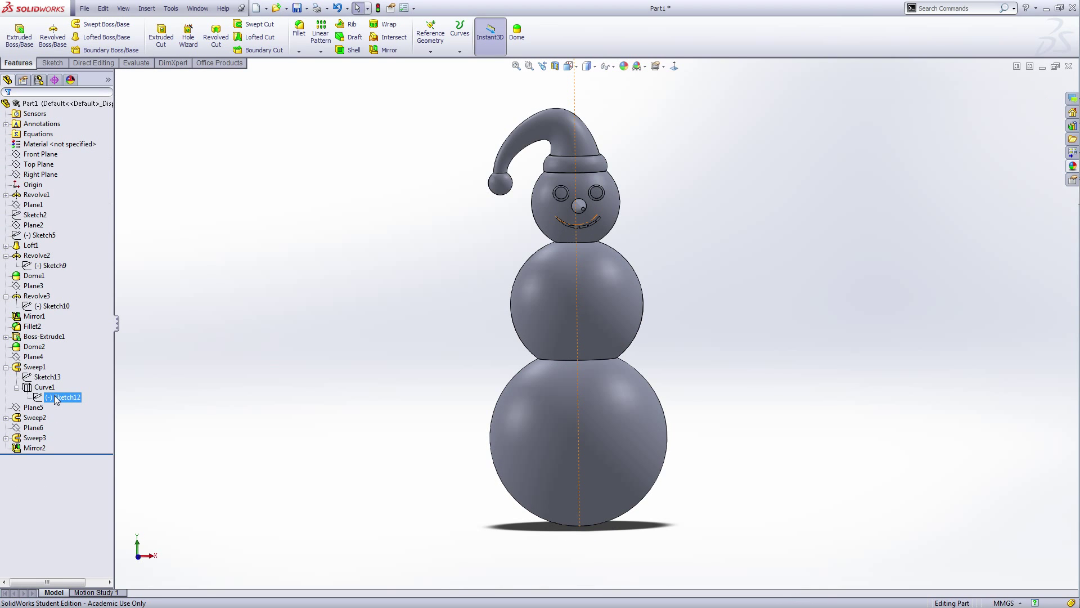
left_click(65, 376)
- Create a plane through Sketch12's vertical centerline at 45° to the Front Plane and extend it across both sides of the snowman
left_click(430, 51)
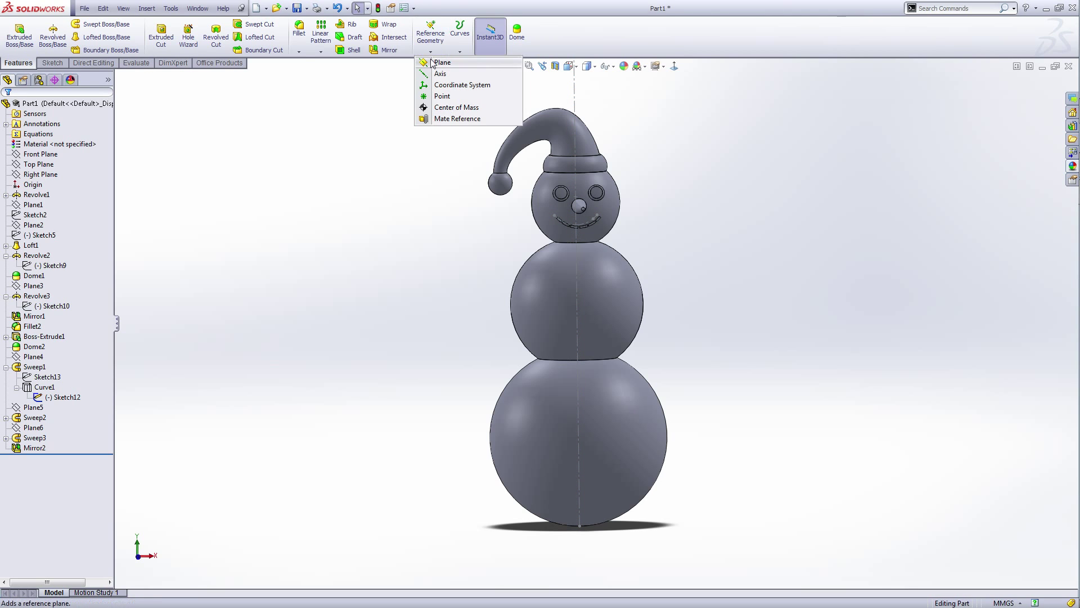
left_click(434, 63)
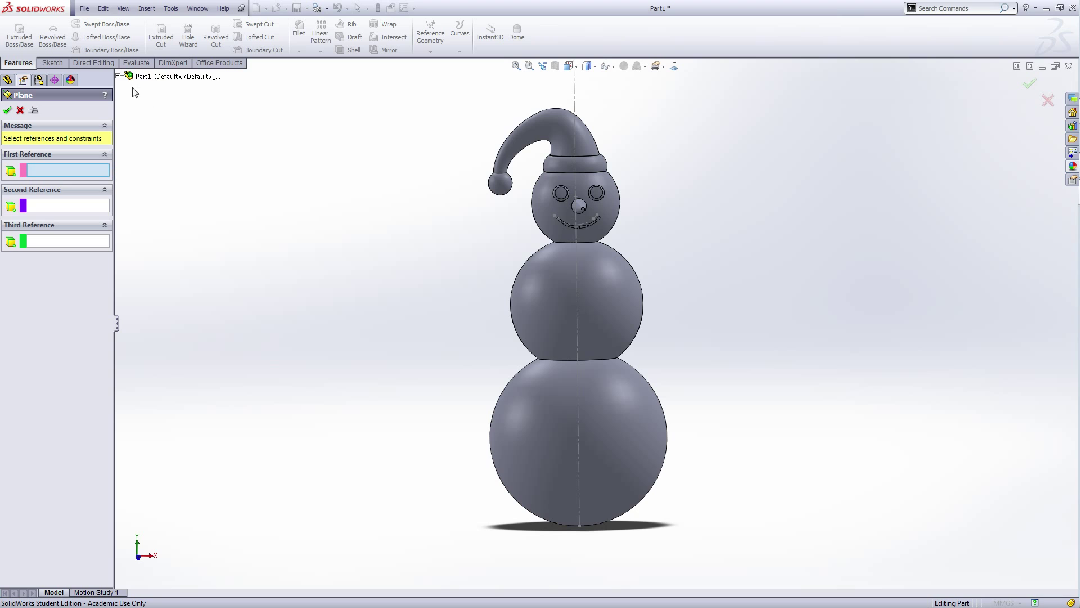
left_click(144, 76)
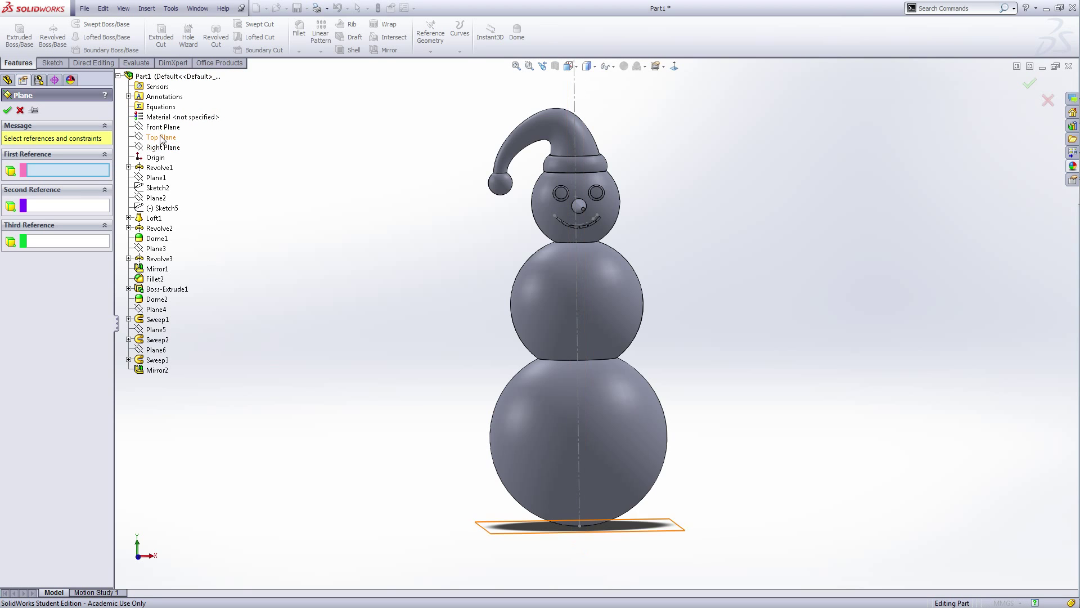
left_click(162, 128)
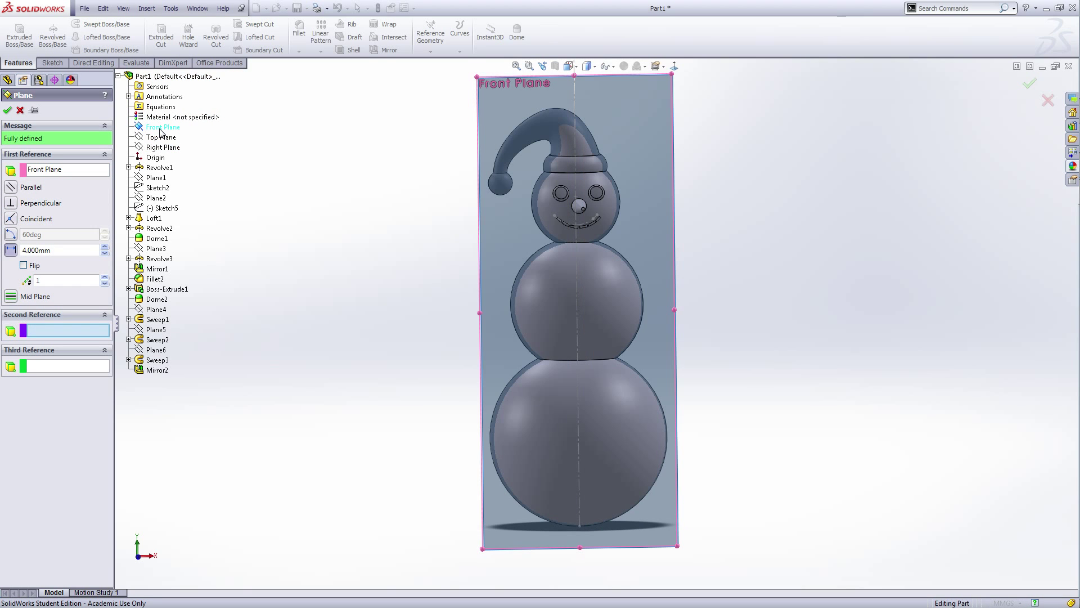
middle_click_drag(729, 413, 690, 458)
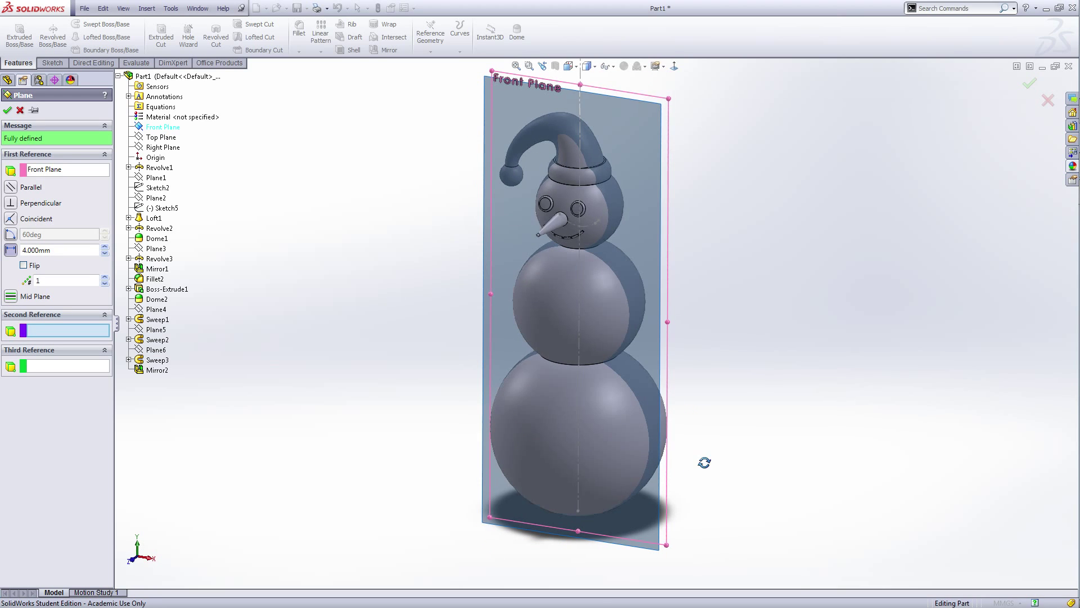
left_click(10, 234)
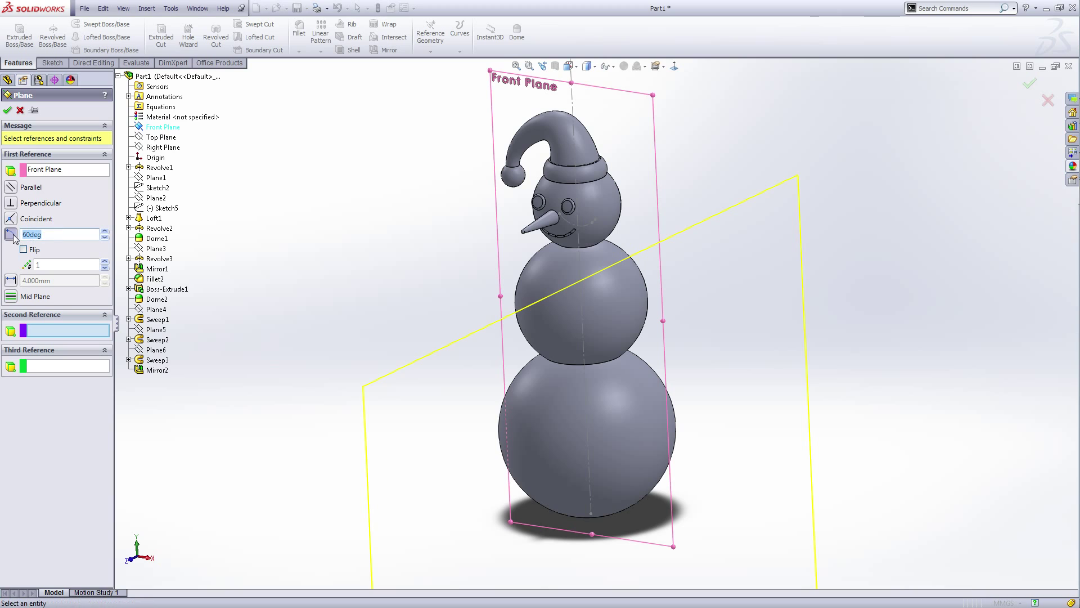
type("45deg")
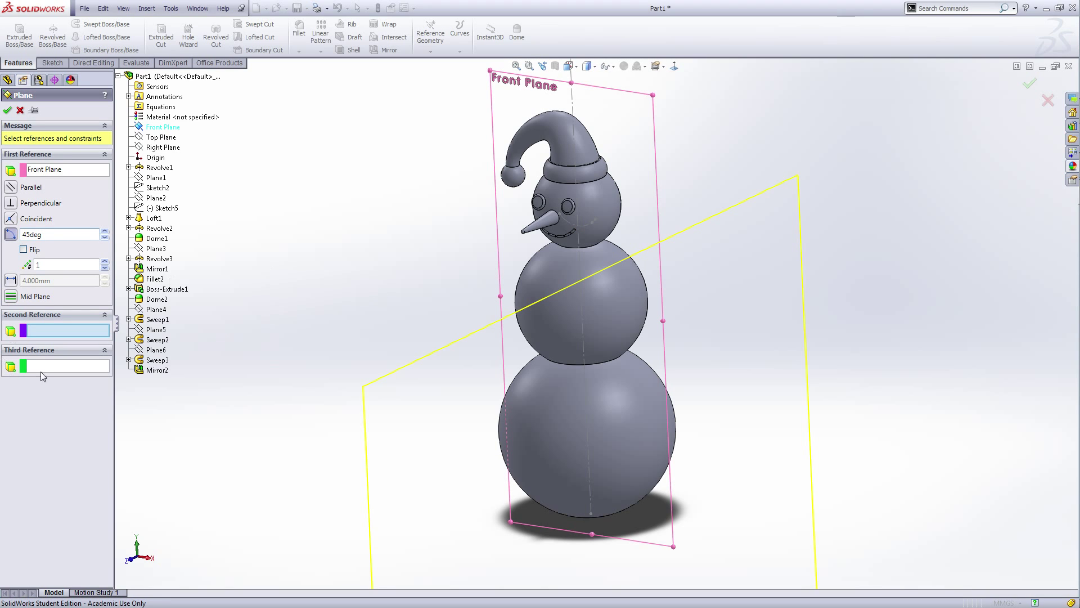
left_click(579, 208)
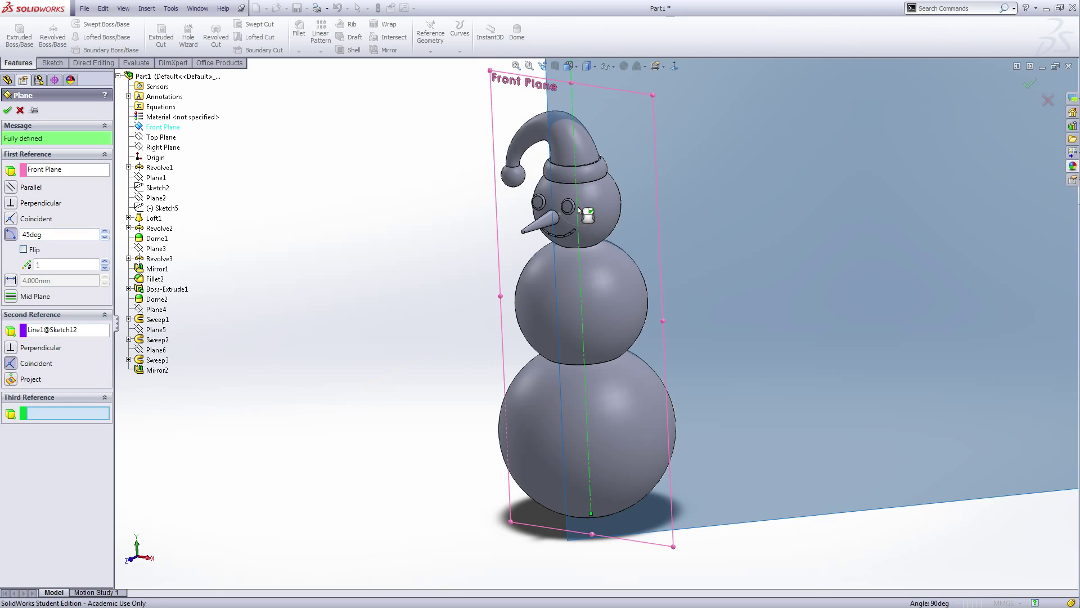
scroll(579, 209, "up", 4)
middle_click_drag(476, 321, 486, 317)
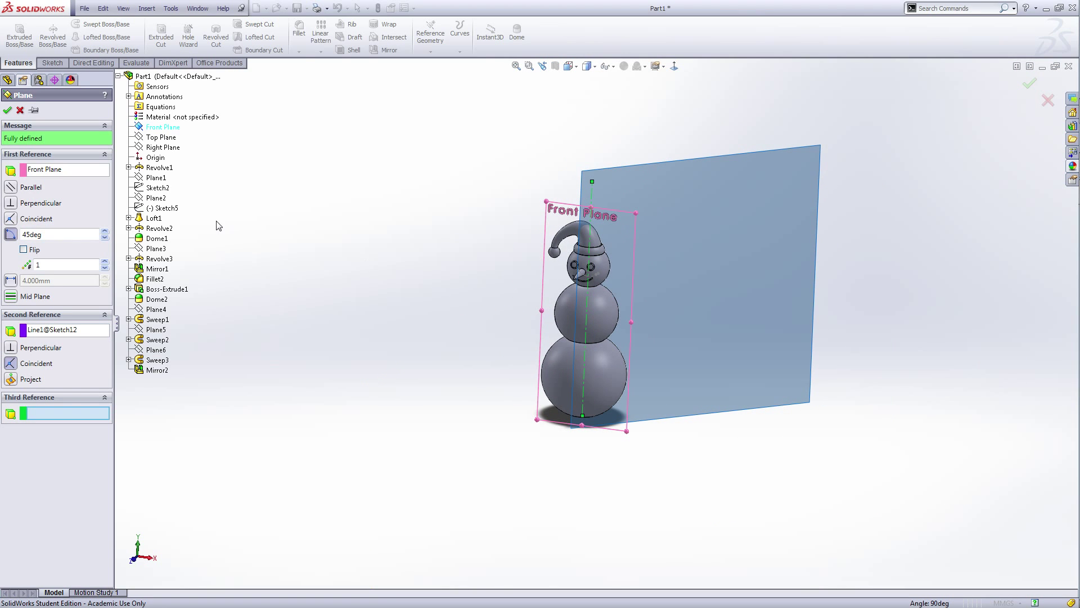
left_click(8, 111)
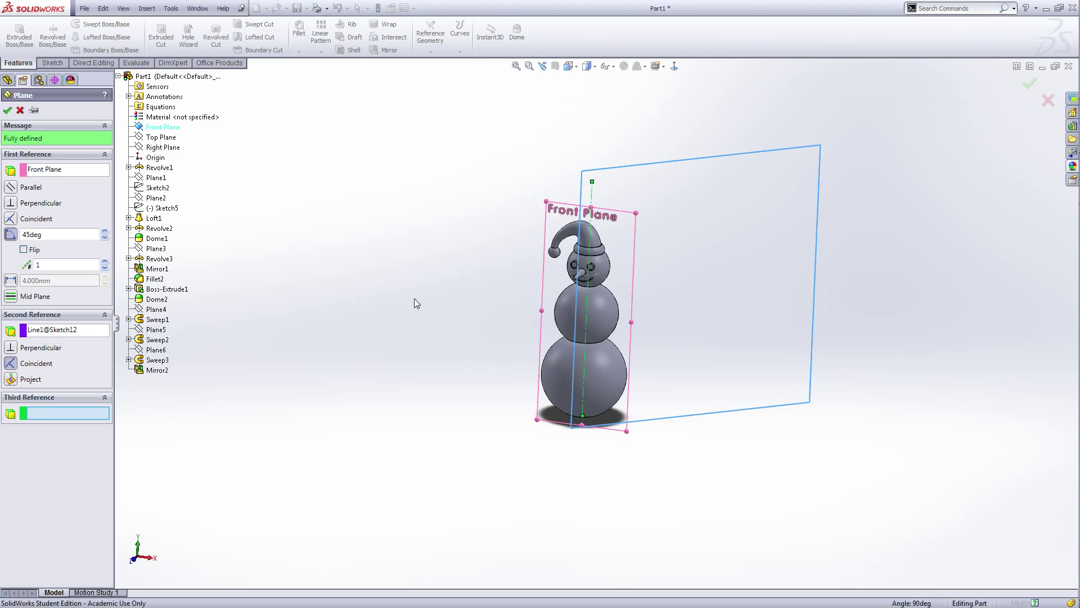
left_click_drag(580, 196, 370, 187)
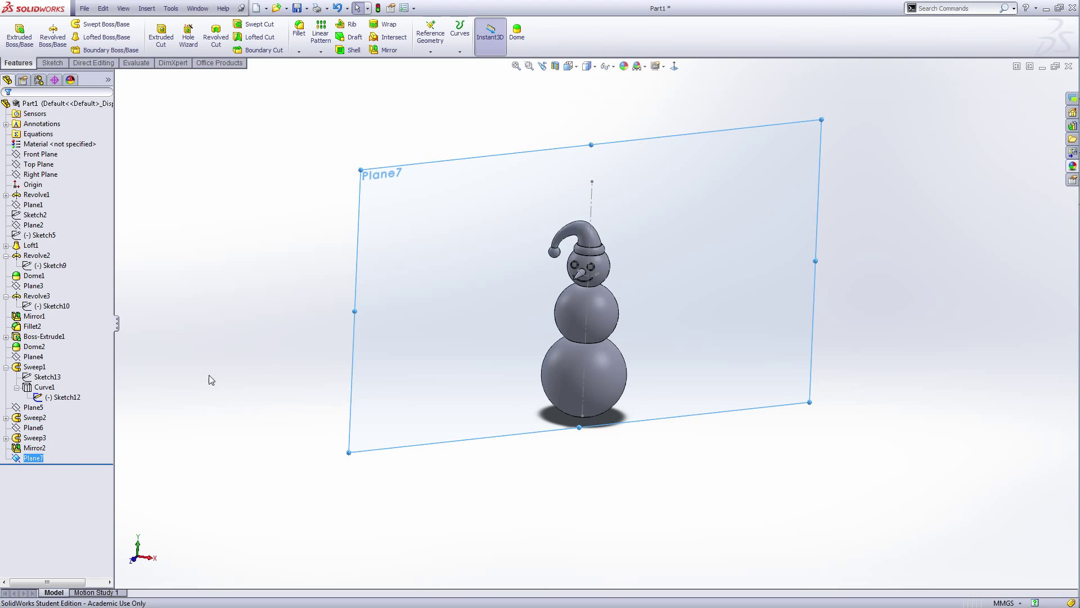
- Start a sketch on the new 45° plane and hide both Sketch12 and the plane
left_click(52, 34)
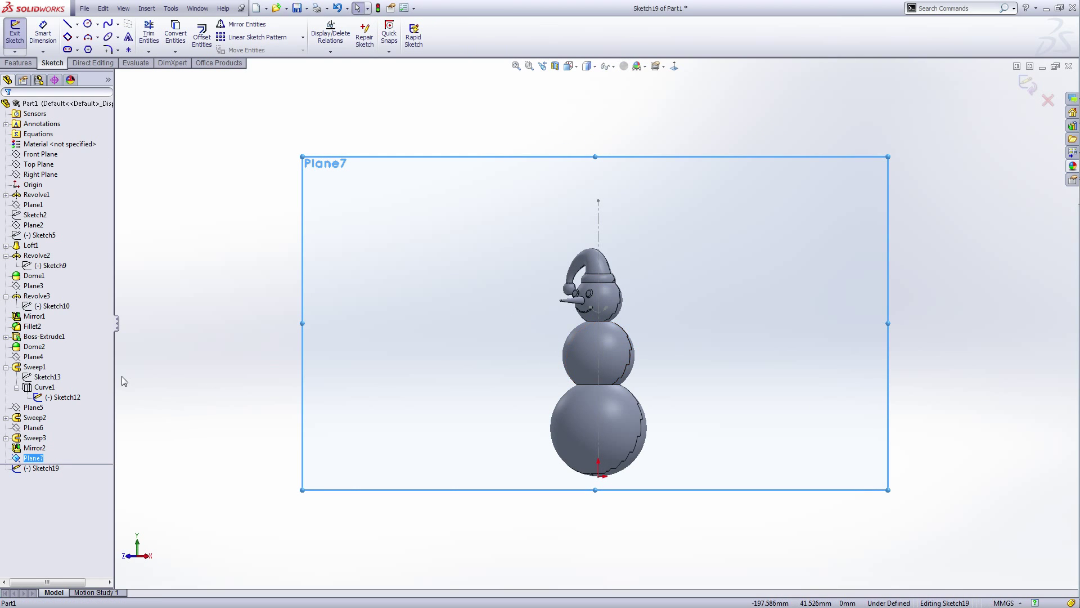
left_click(65, 395)
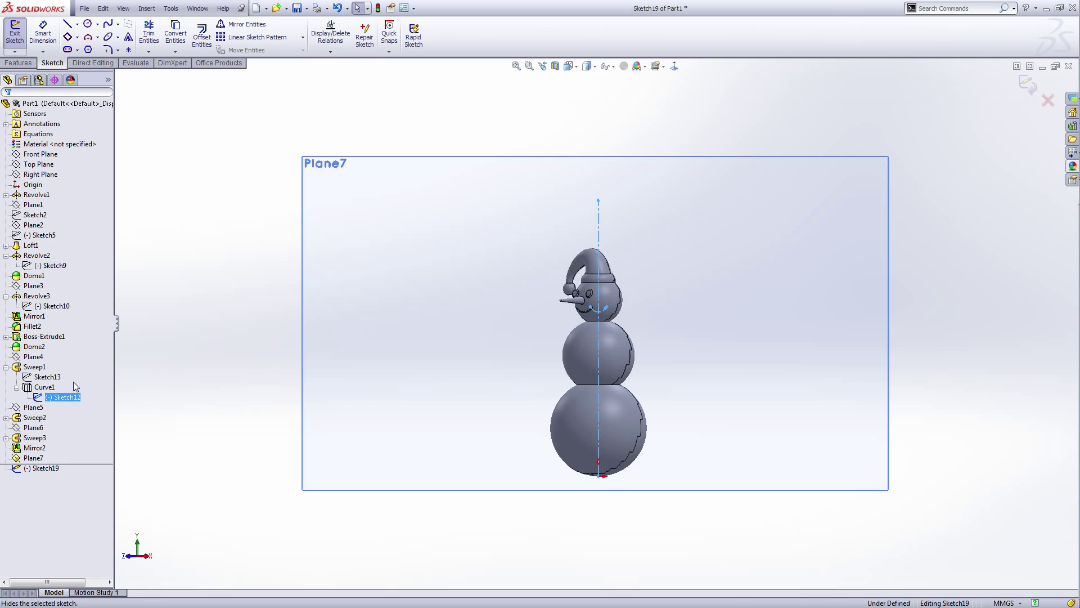
left_click(73, 381)
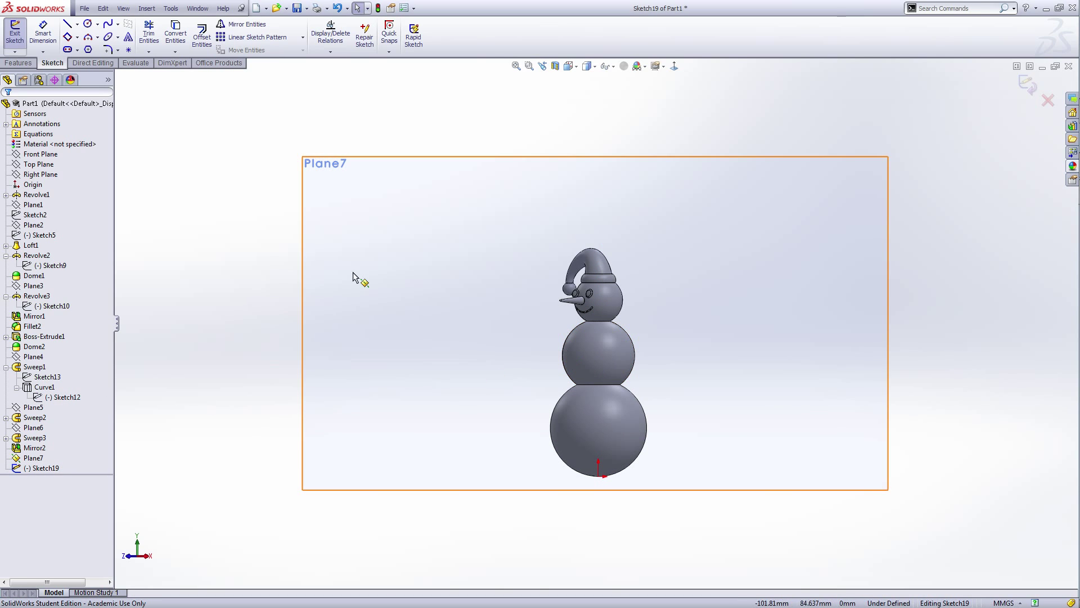
left_click(34, 458)
right_click(39, 462)
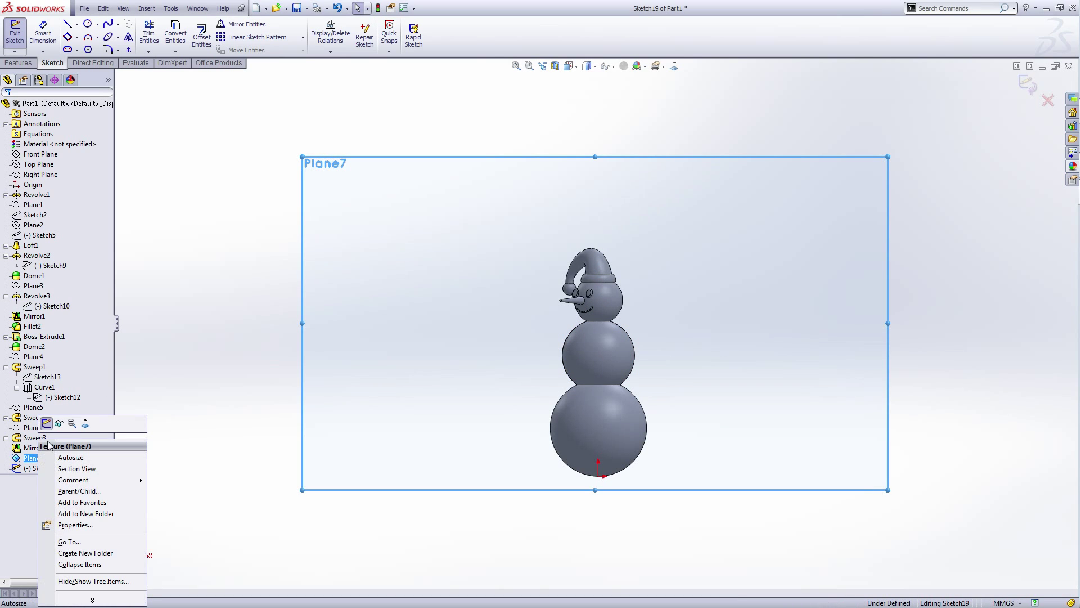
left_click(67, 427)
- Draw a vertical centerline about 123 mm long from the origin up past the top of the hat
right_click(450, 278)
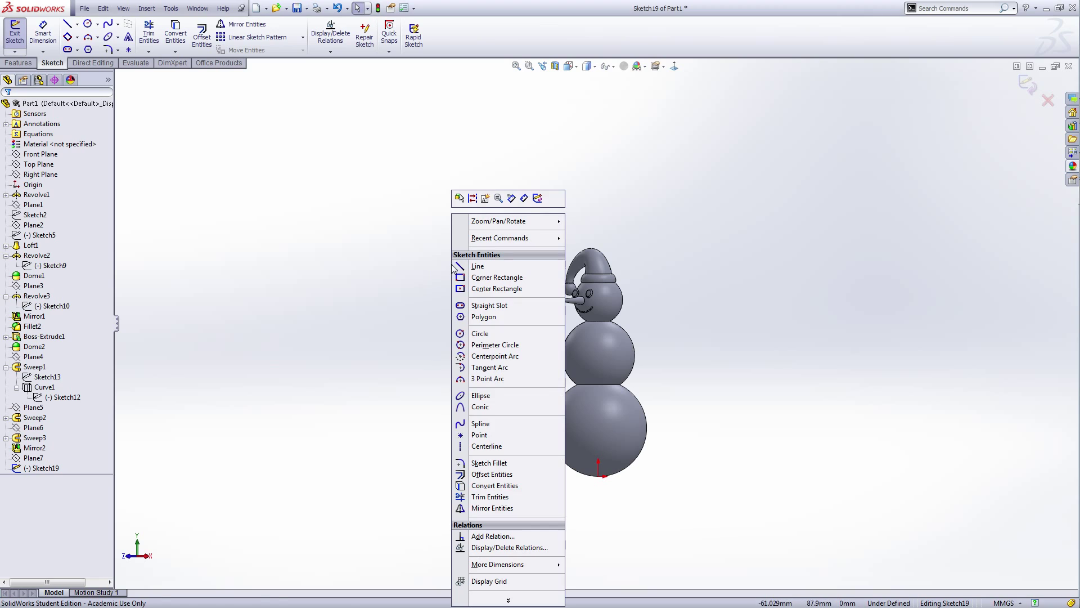
left_click(474, 448)
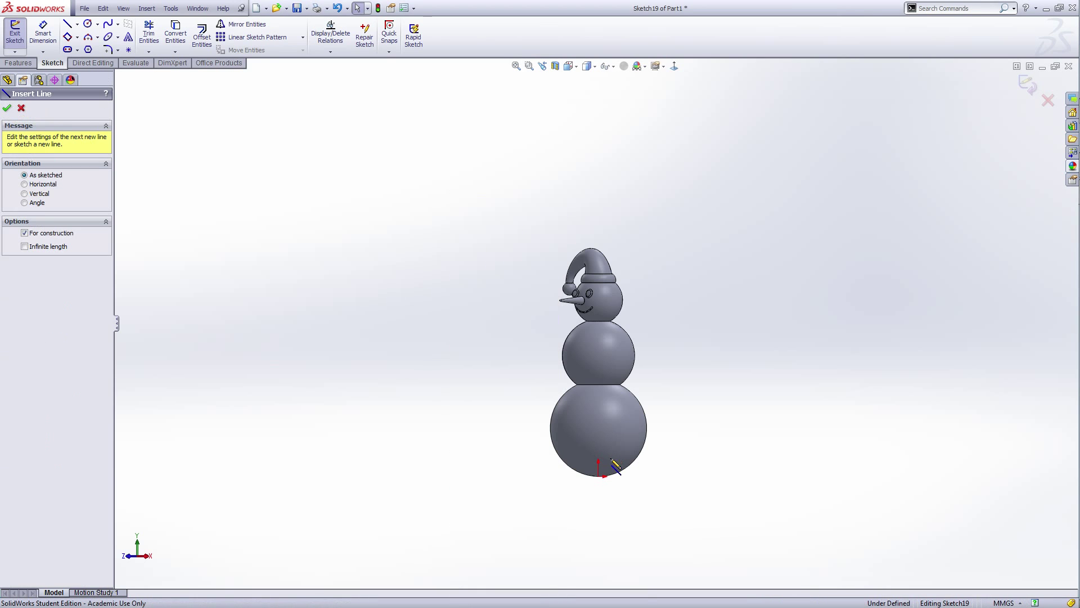
left_click(598, 476)
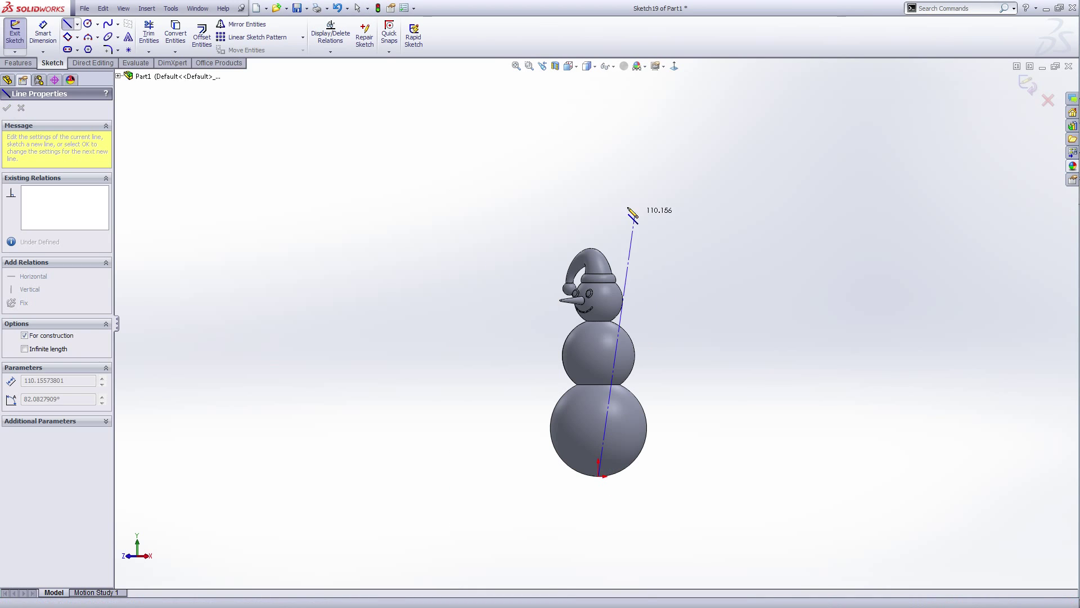
left_click(599, 179)
right_click(600, 179)
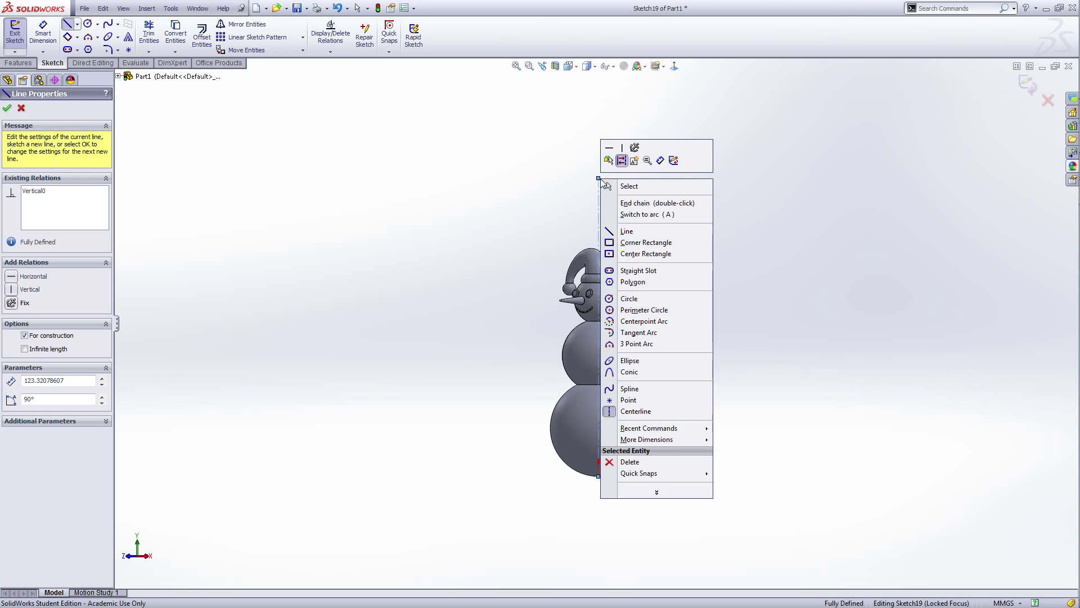
left_click(633, 187)
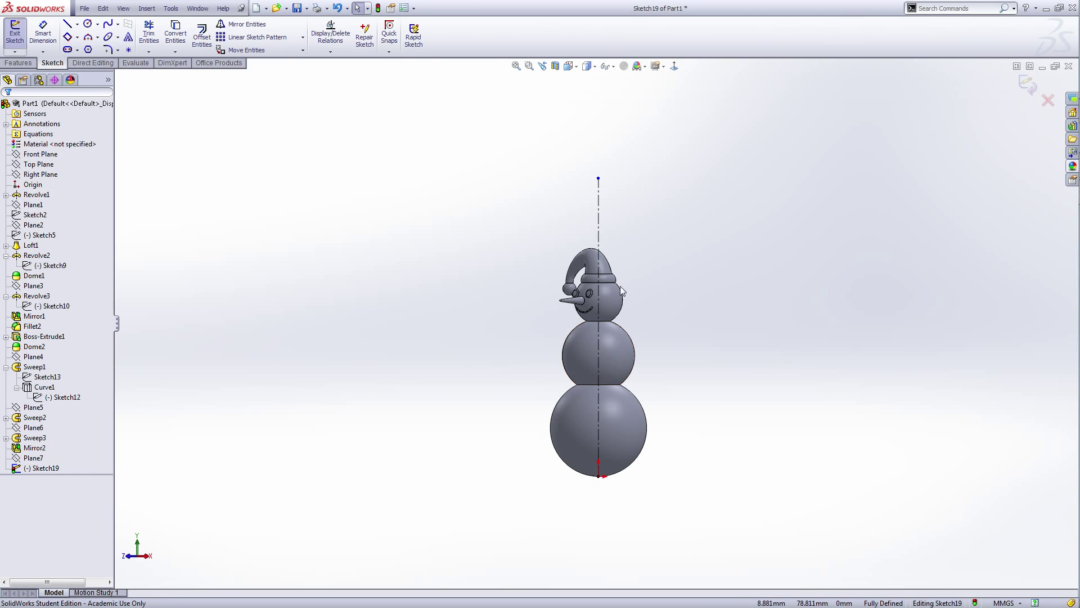
- Convert the nose-side silhouette edge of the middle body ball into the sketch
scroll(616, 411, "down", 3)
scroll(616, 411, "up", 1)
scroll(528, 383, "down", 1)
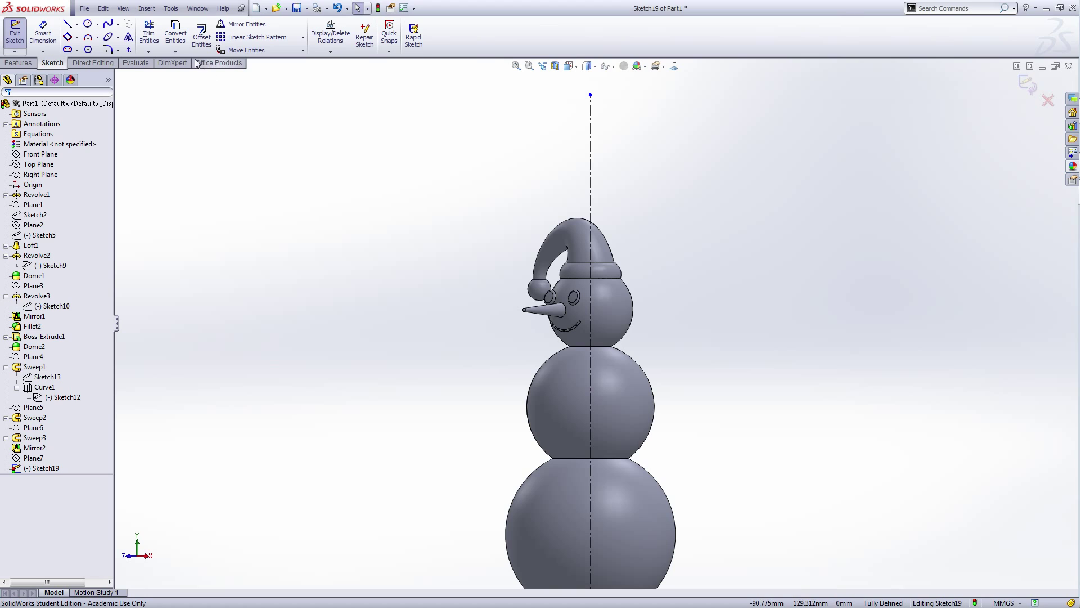
left_click(178, 45)
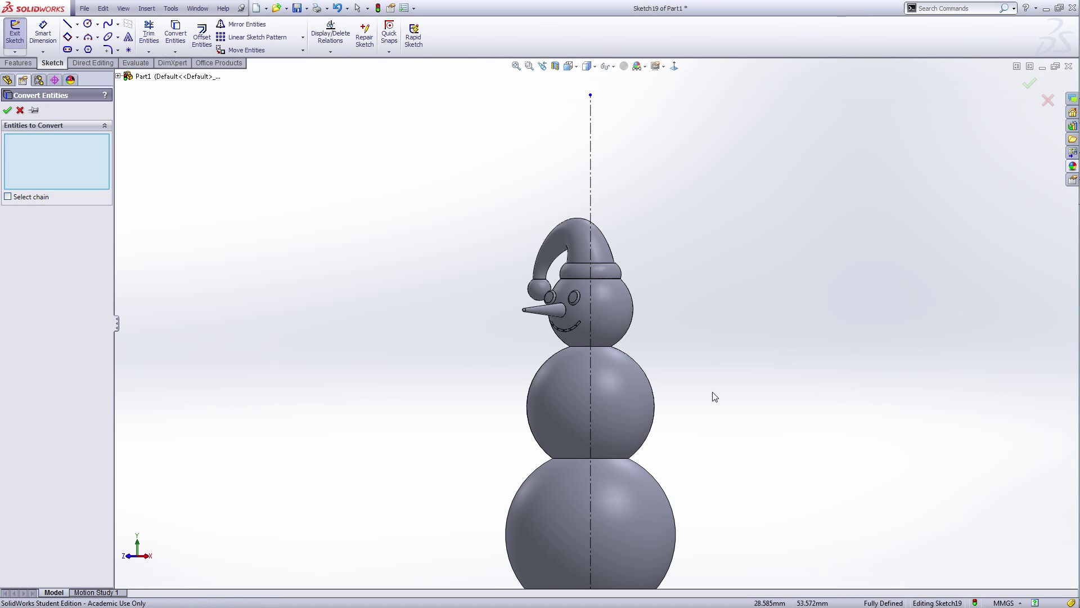
scroll(512, 390, "down", 3)
left_click(560, 385)
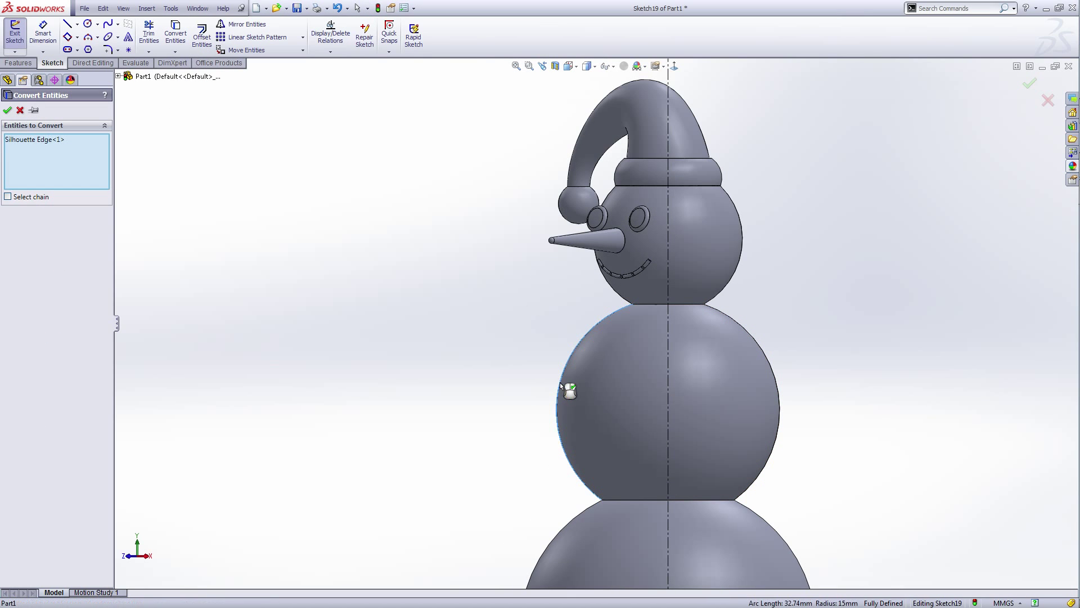
left_click(8, 111)
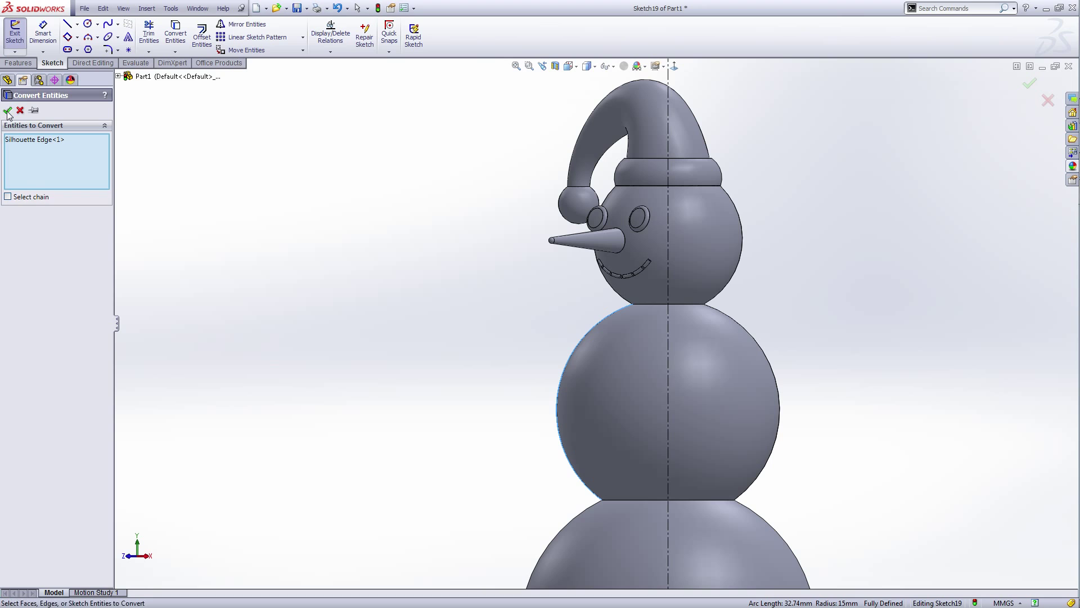
- Draw a three-point arc of about 91 mm radius from the middle ball's converted edge, bulging outward down beside the bottom ball
right_click(443, 353)
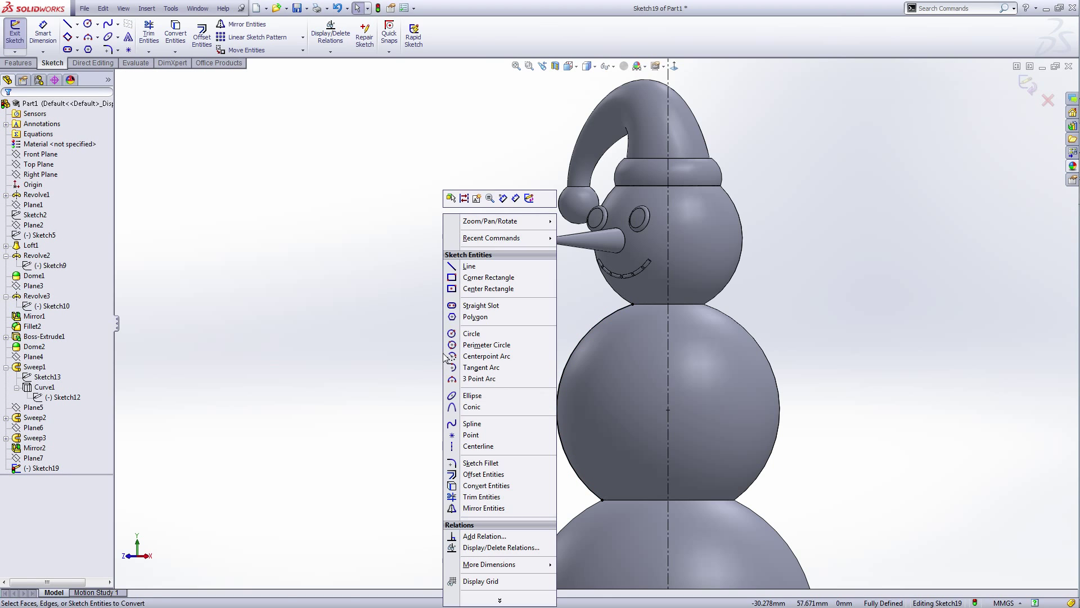
left_click(453, 381)
scroll(504, 383, "up", 4)
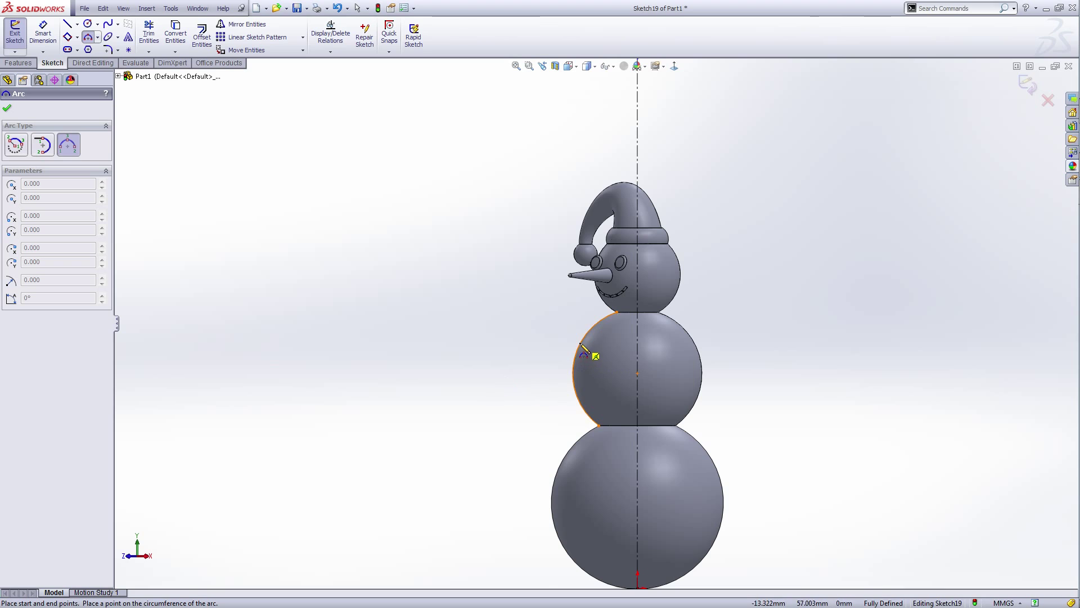
left_click(581, 342)
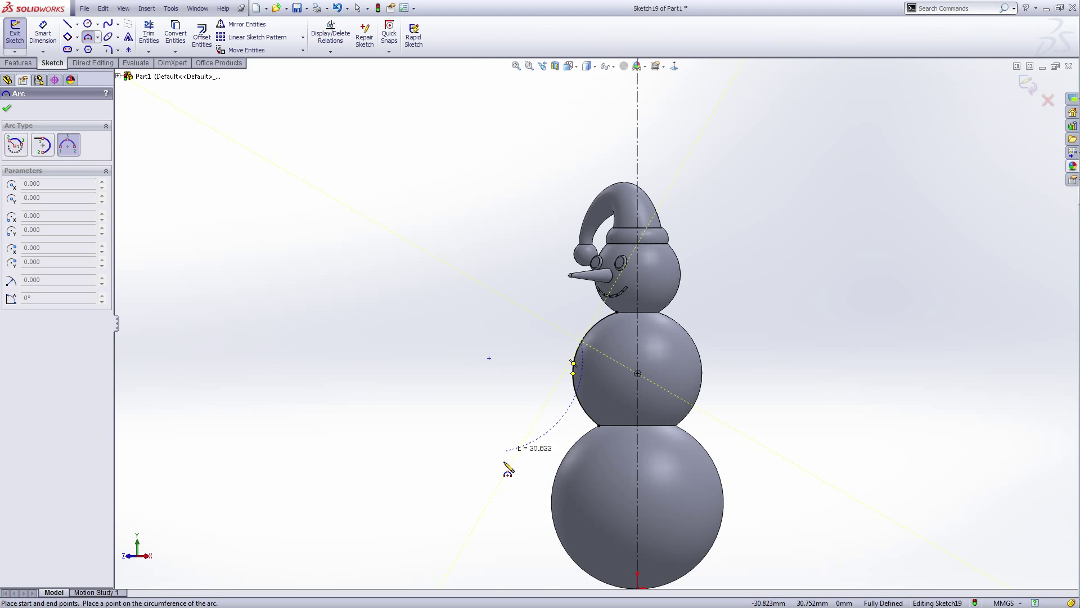
left_click(518, 539)
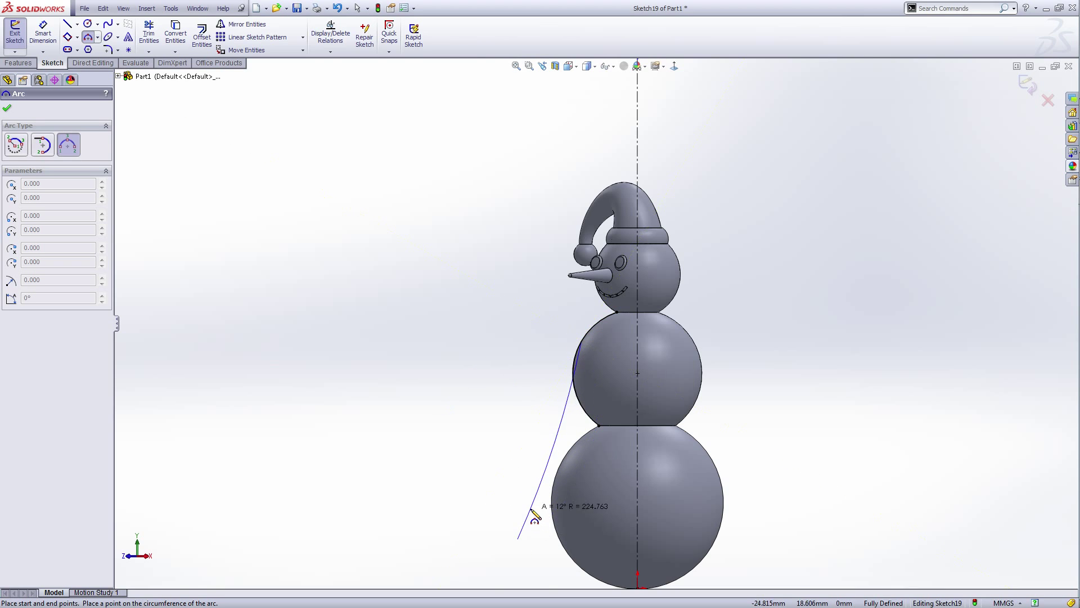
left_click(527, 490)
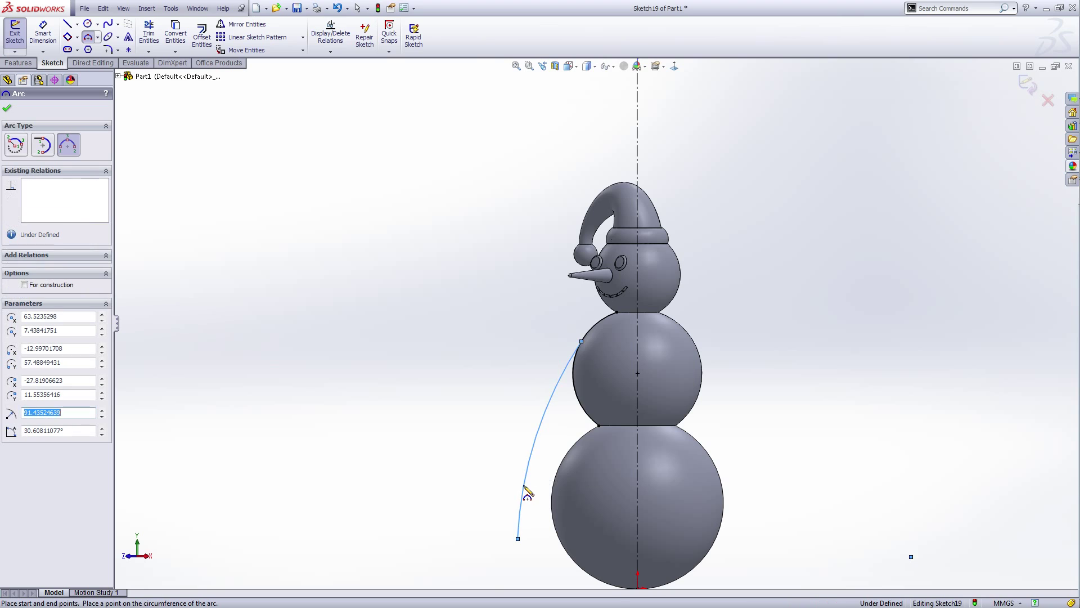
right_click(529, 493)
left_click(547, 305)
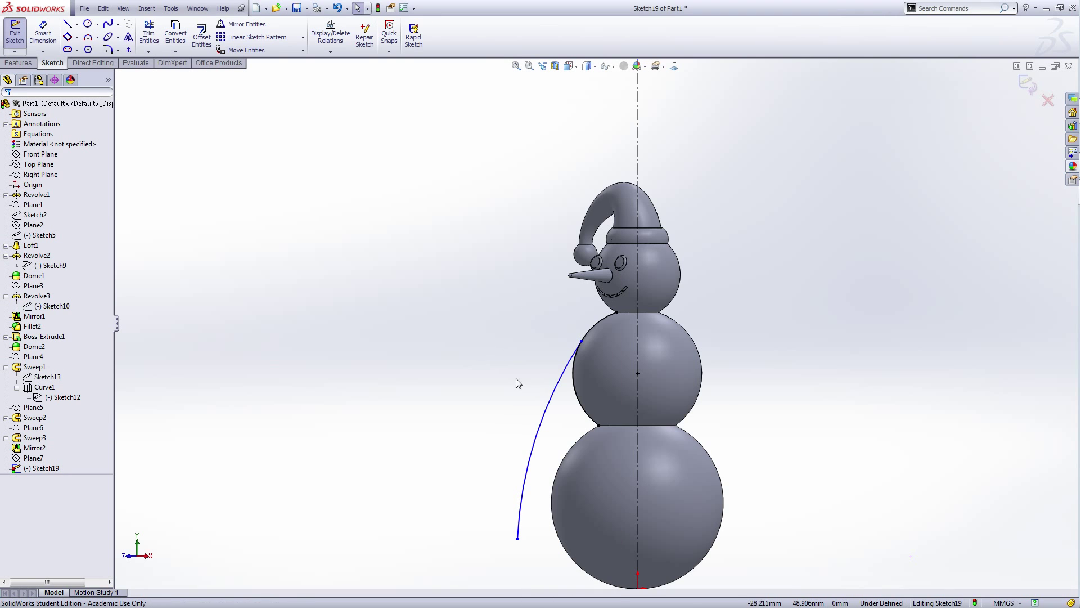
- Make the long arc tangent to the converted edge of the middle ball
scroll(537, 404, "down", 2)
left_click(551, 395)
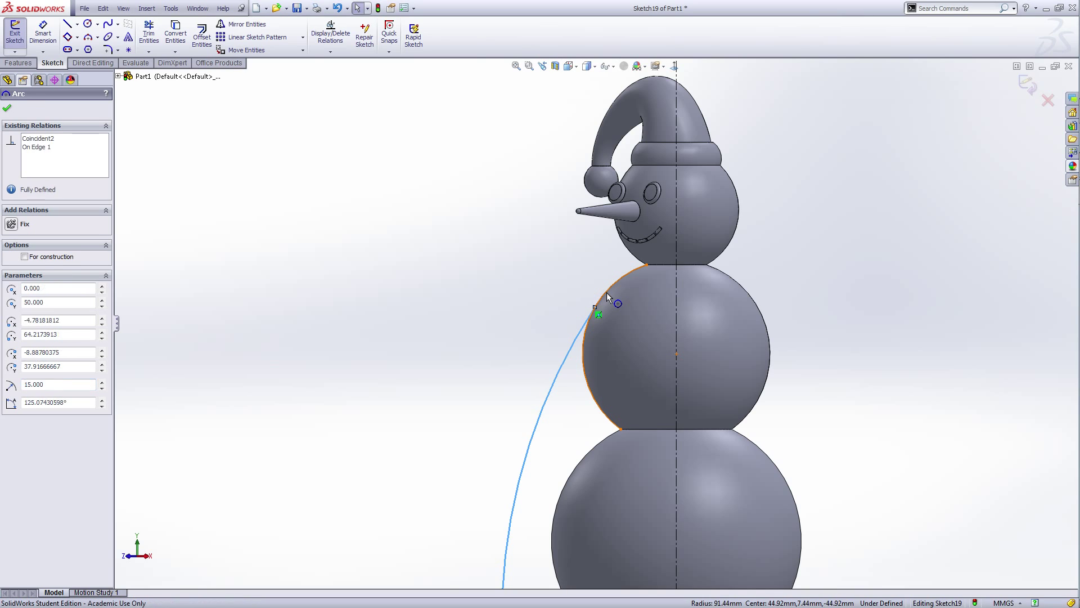
left_click(607, 292, "ctrl")
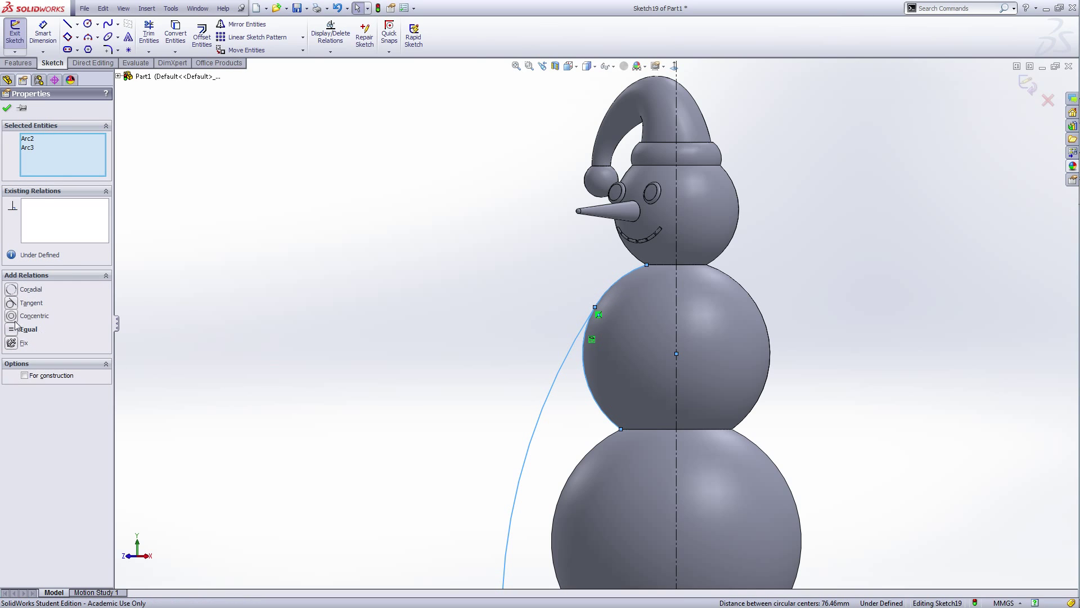
left_click(11, 304)
left_click(7, 108)
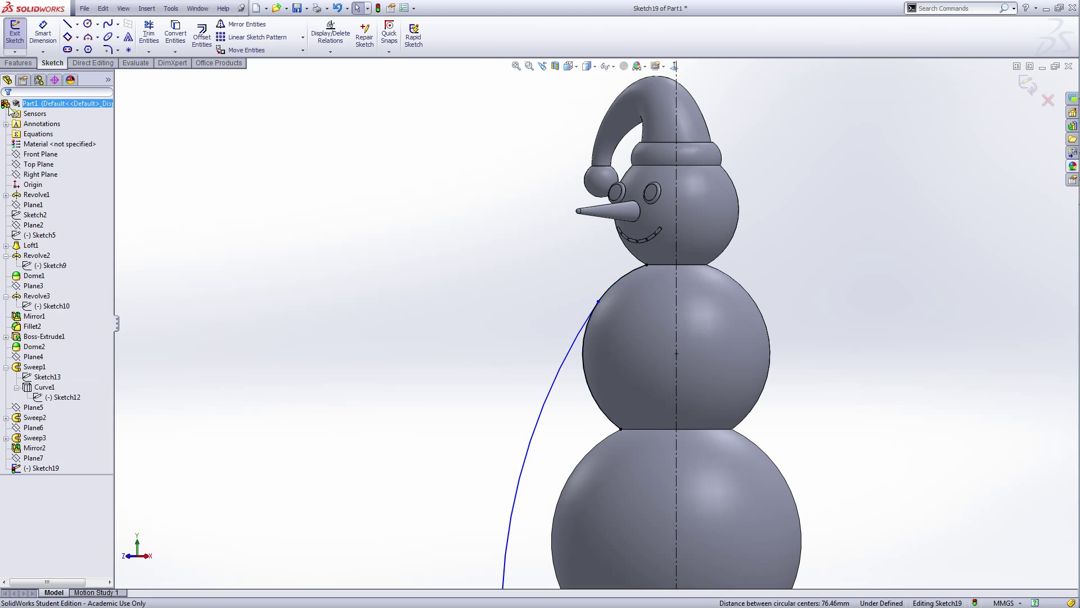
- Reshape the long tangent arc slightly by moving its lower endpoint beside the bottom ball
scroll(573, 325, "up", 3)
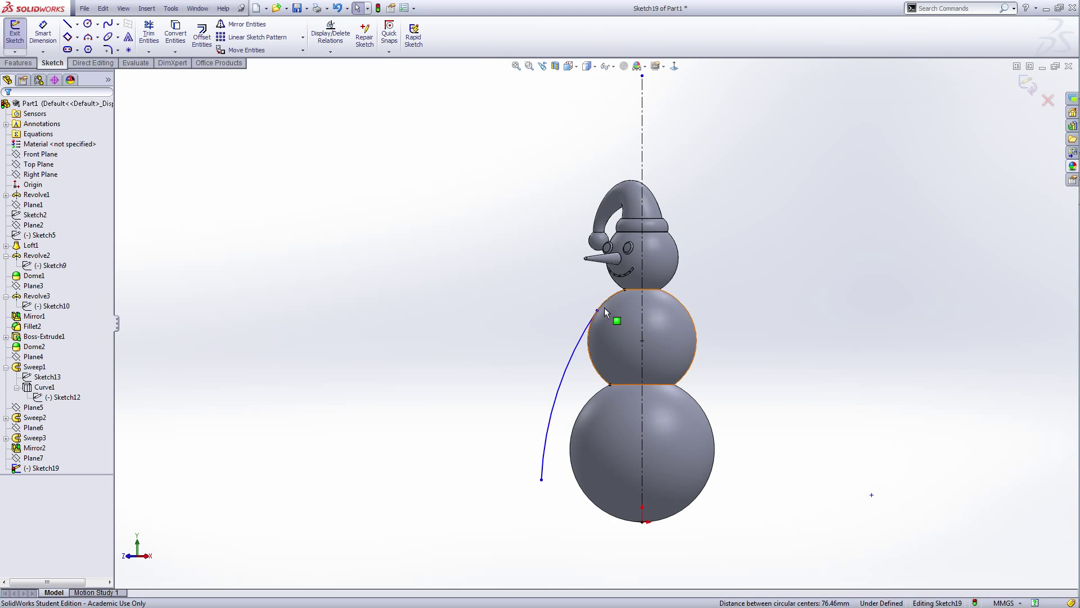
scroll(605, 307, "down", 2)
scroll(603, 310, "up", 2)
mouse_move(539, 490)
left_mouse_down()
mouse_move(548, 504)
mouse_move(543, 474)
left_mouse_up()
scroll(568, 370, "down", 3)
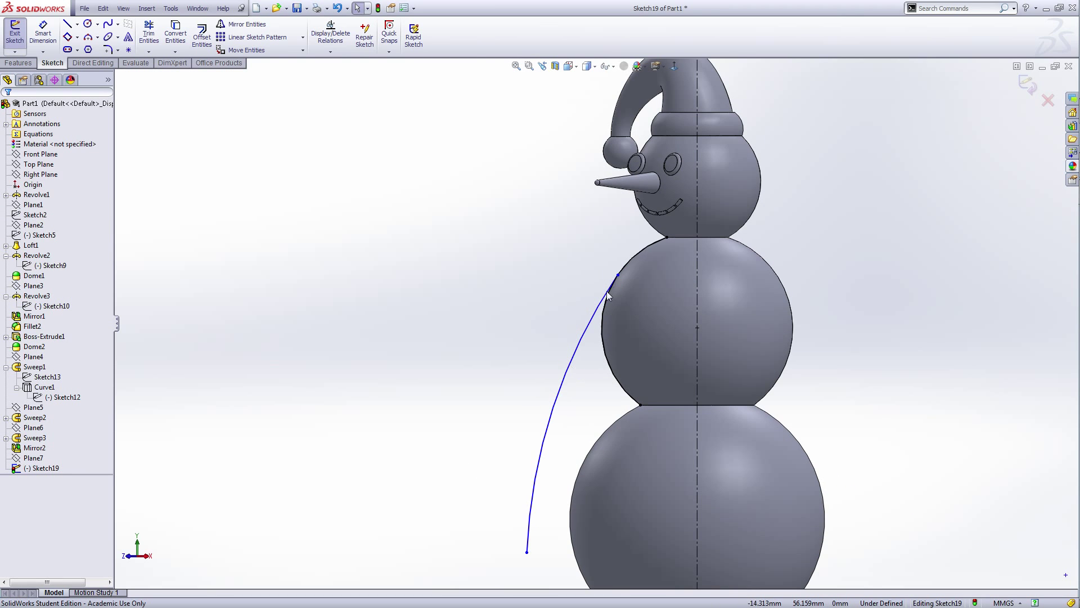
scroll(624, 275, "down", 2)
scroll(624, 276, "up", 2)
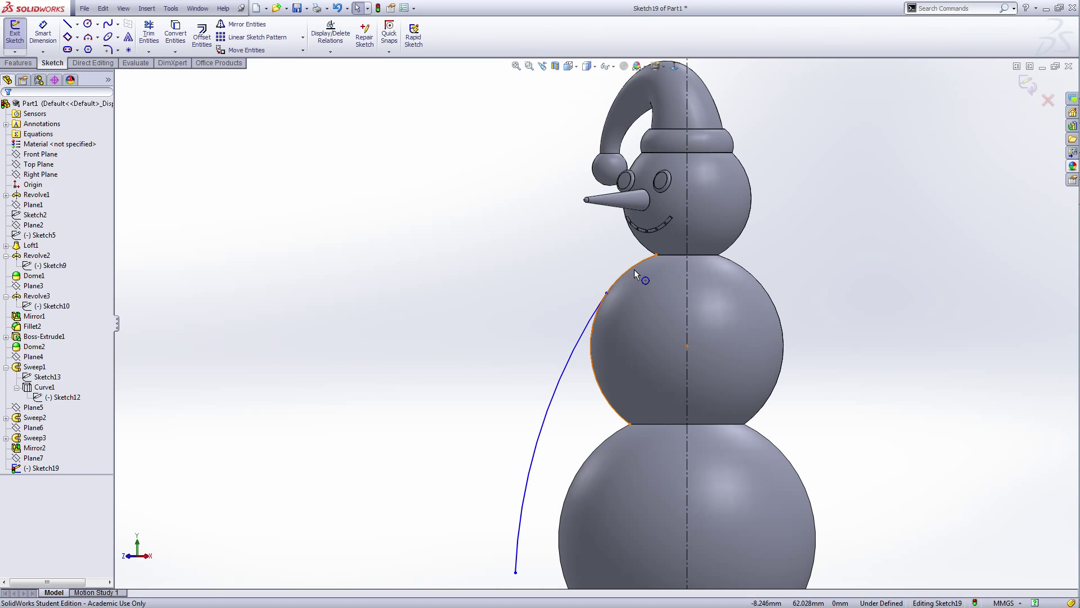
- Draw a three-point arc of about 8.8 mm radius from the middle ball's upper converted edge up to a point below the nose
right_click(432, 271)
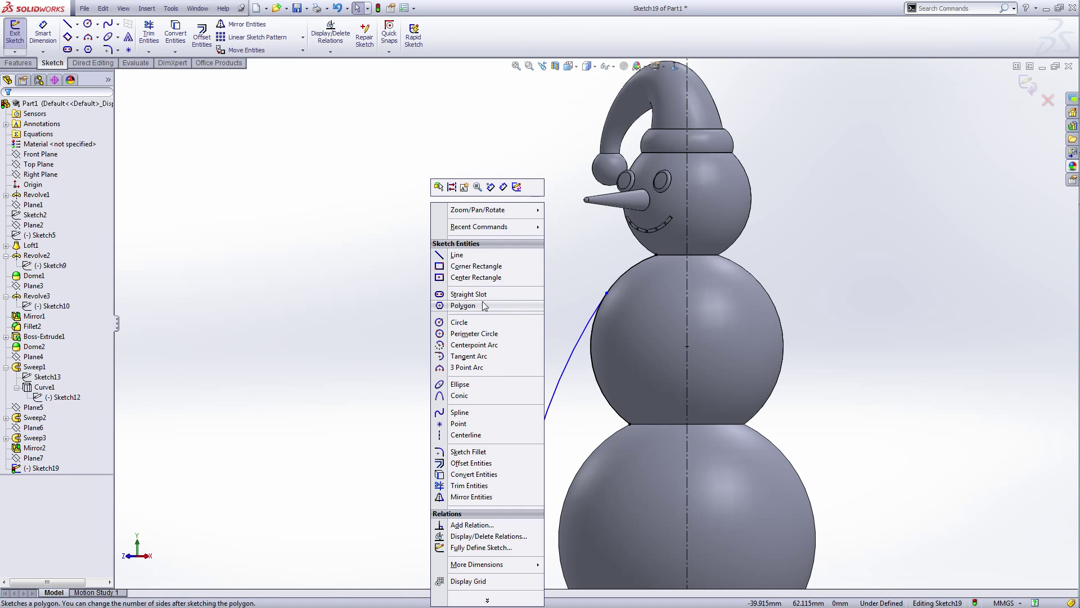
left_click(467, 367)
scroll(571, 301, "down", 3)
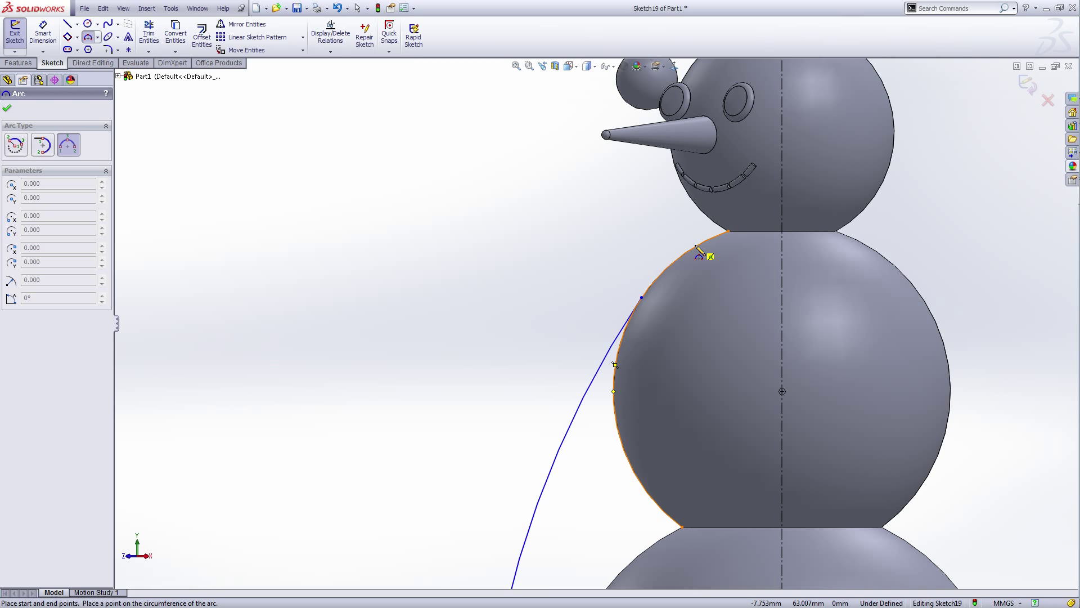
left_click(697, 246)
left_click(656, 179)
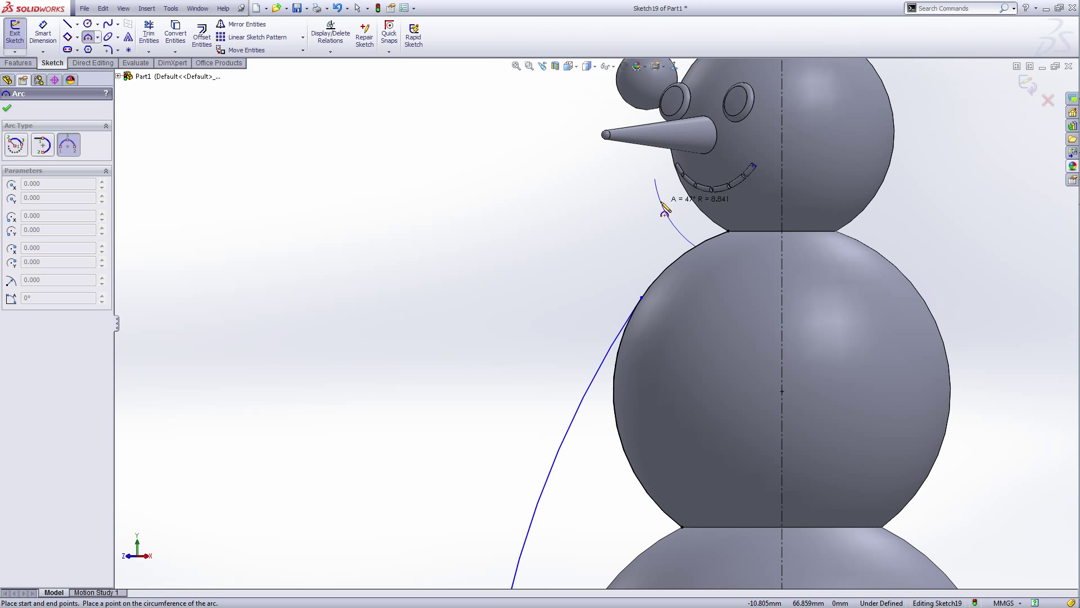
left_click(663, 207)
right_click(660, 211)
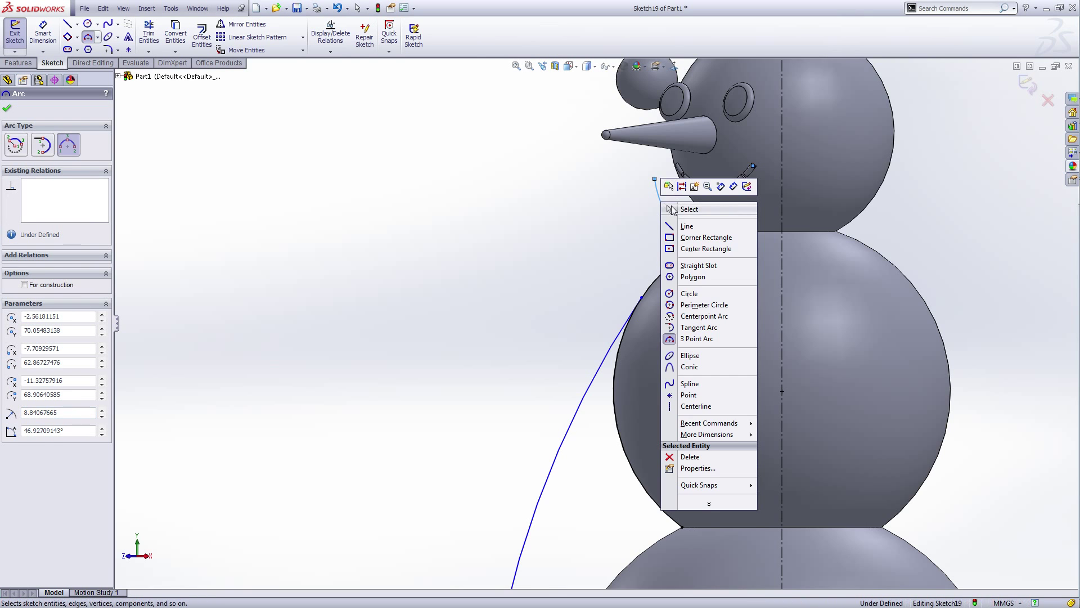
left_click(681, 210)
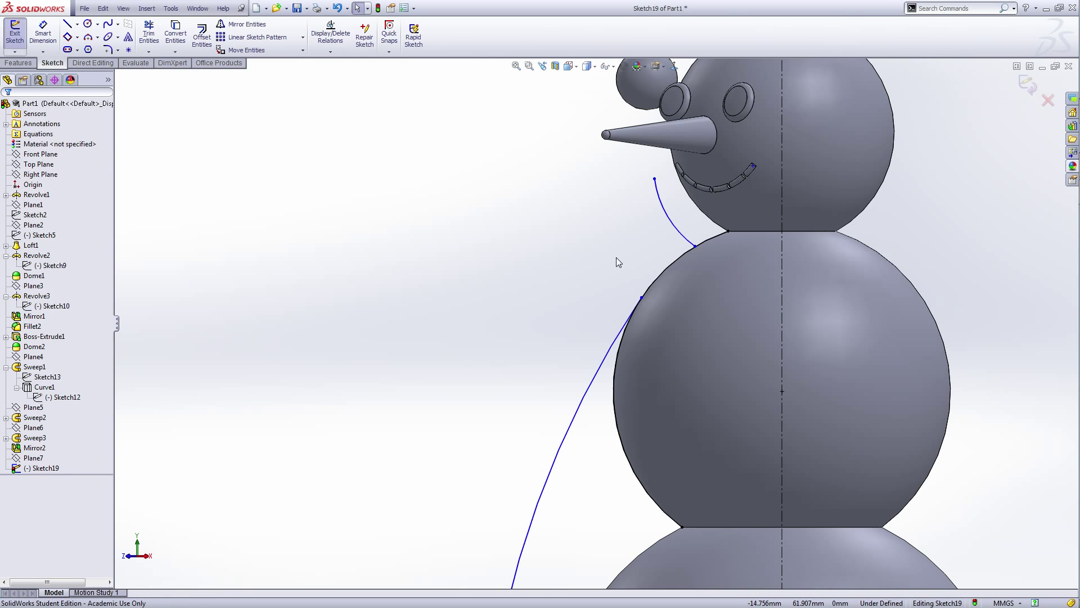
- Reshape the short arc into a low collar curve starting near the neck by moving it and its free upper endpoint
scroll(616, 258, "up", 3)
scroll(619, 281, "up", 2)
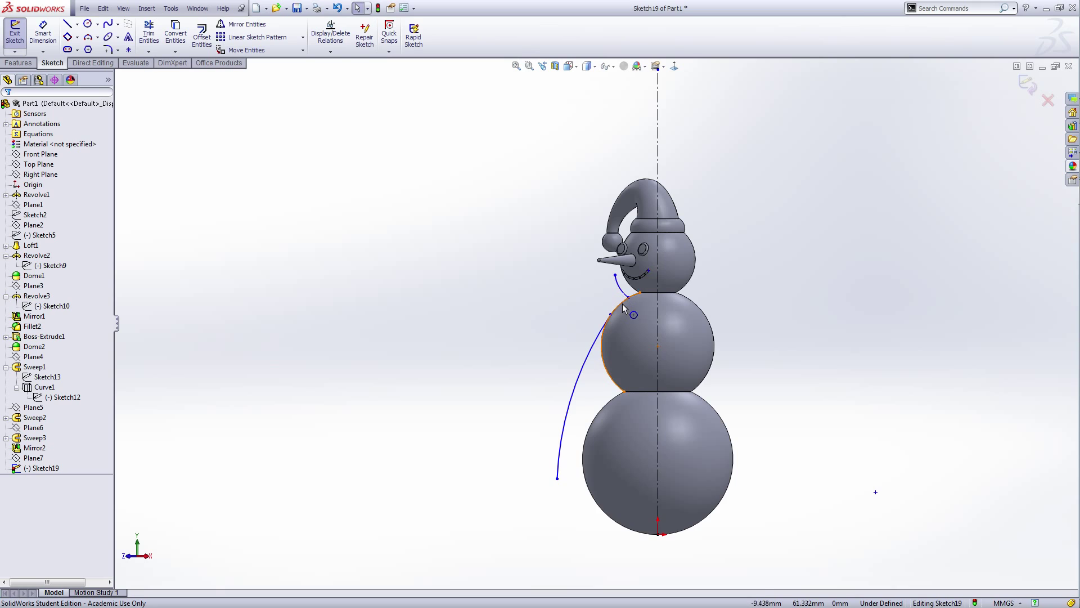
scroll(619, 290, "down", 2)
left_click(607, 274)
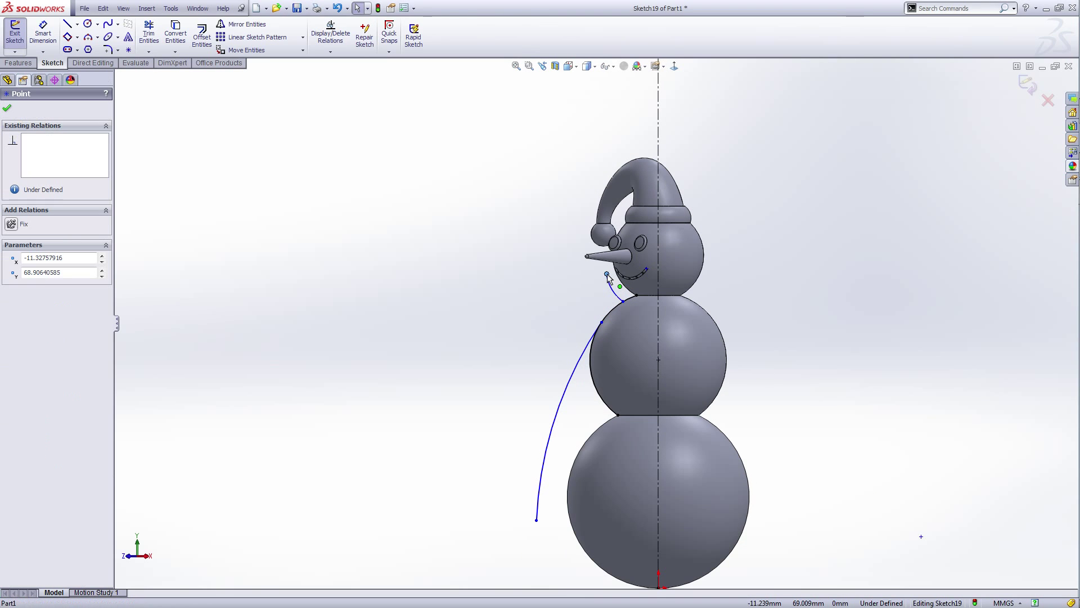
left_click_drag(610, 281, 687, 286)
scroll(617, 304, "down", 8)
scroll(528, 327, "up", 8)
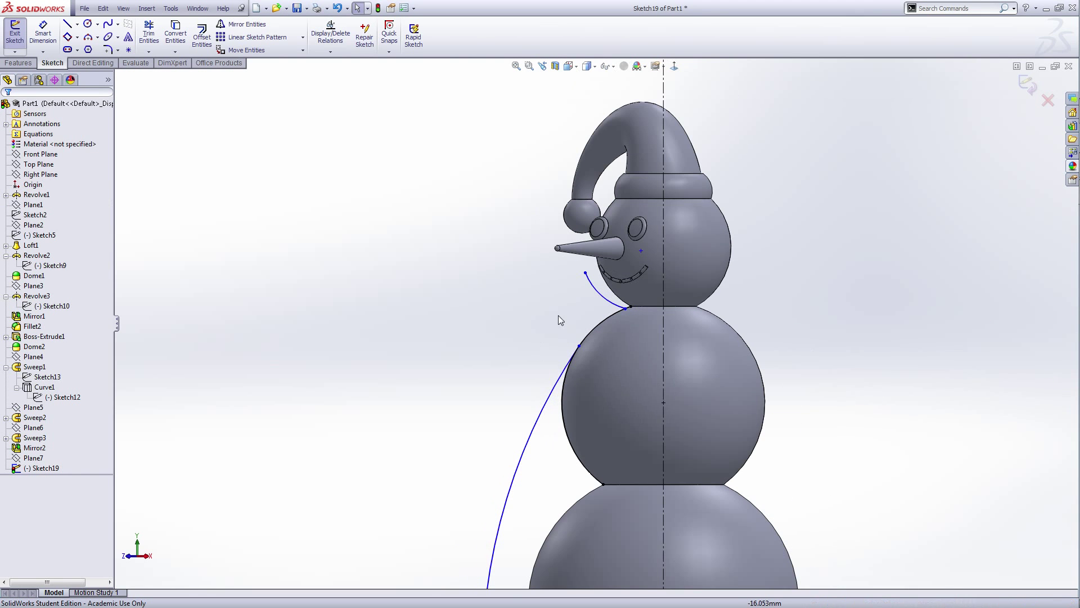
left_click_drag(586, 273, 592, 292)
scroll(486, 386, "up", 5)
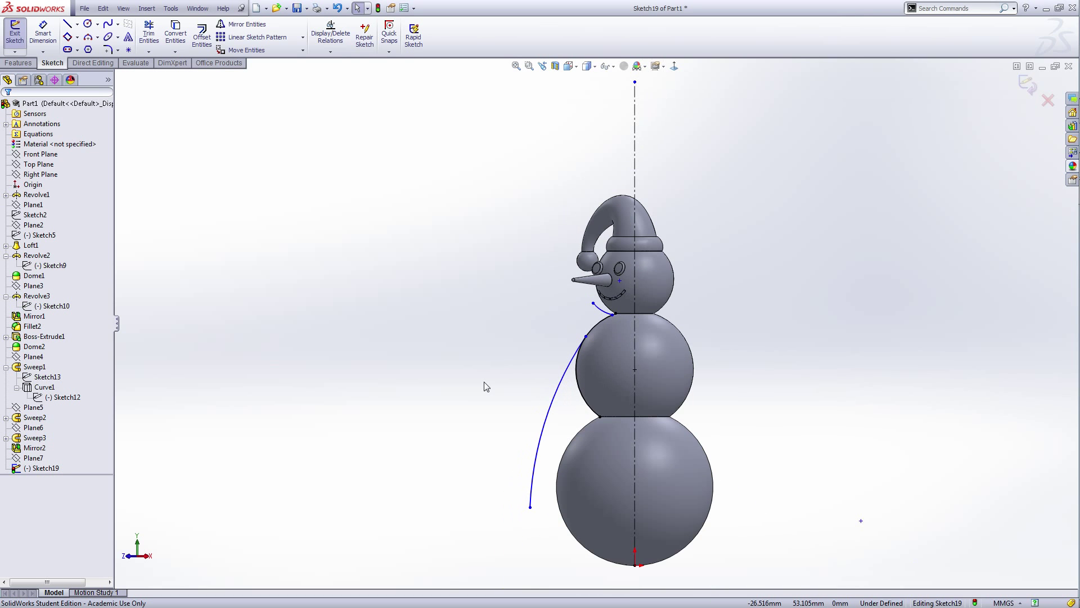
- Trim the converted edge back to the section between the short collar arc and the long arc
left_click(148, 33)
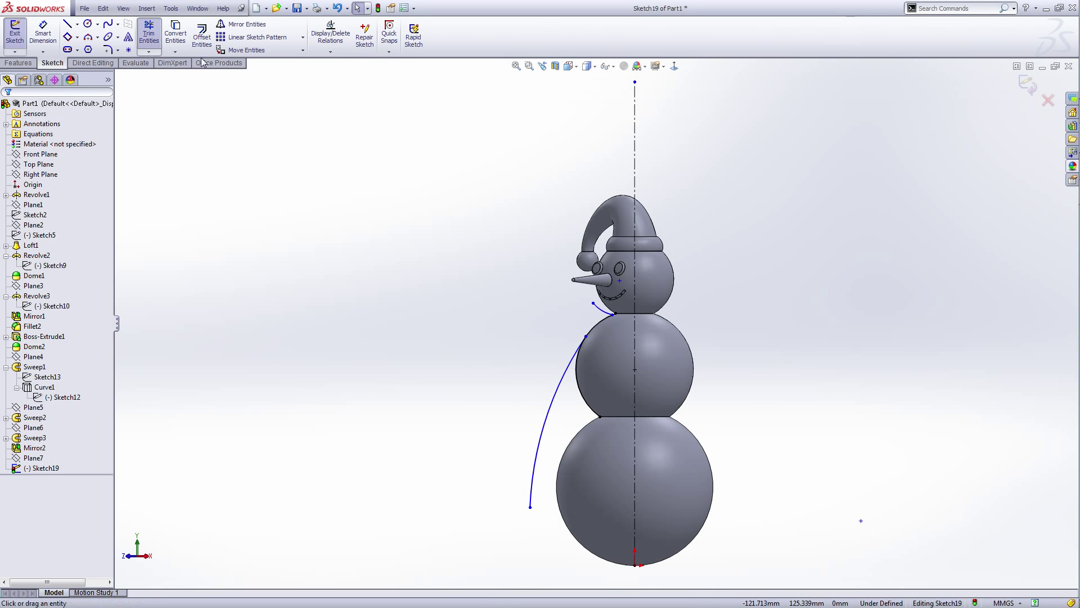
scroll(574, 332, "down", 3)
scroll(646, 306, "down", 5)
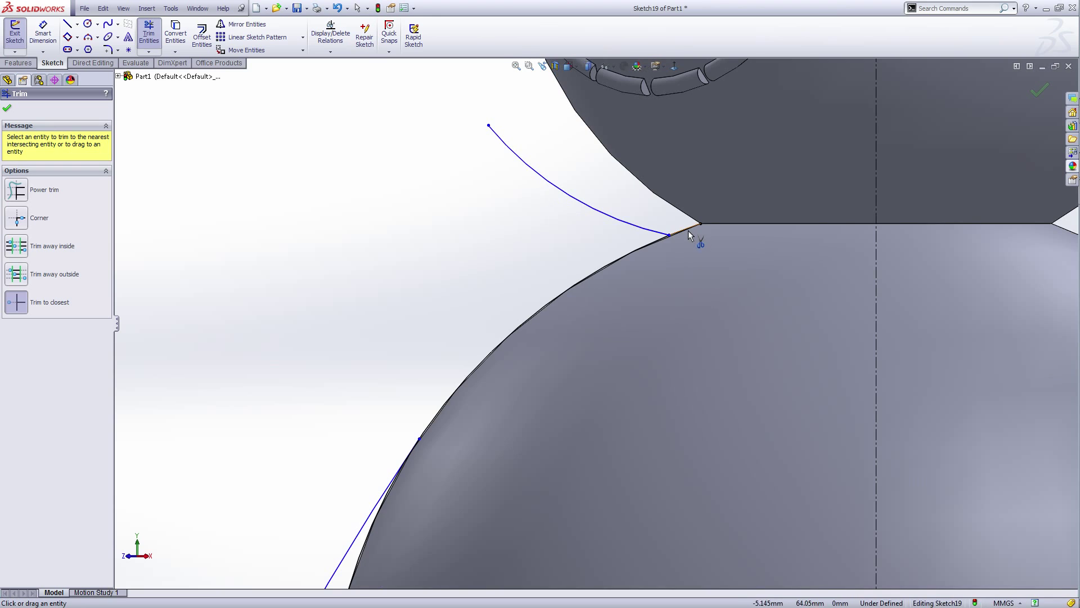
scroll(583, 337, "up", 3)
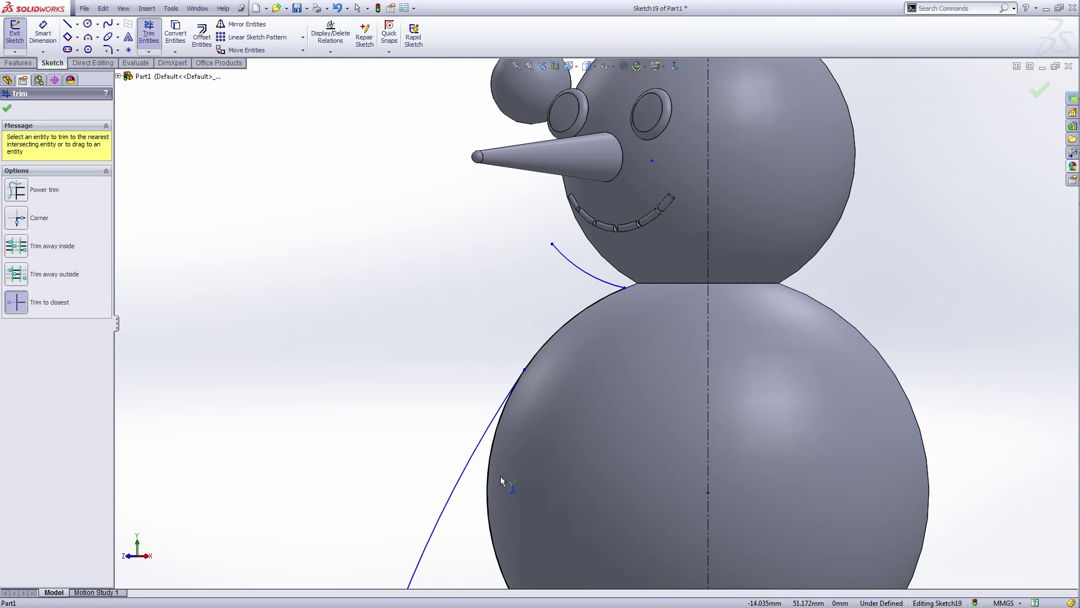
scroll(555, 465, "up", 4)
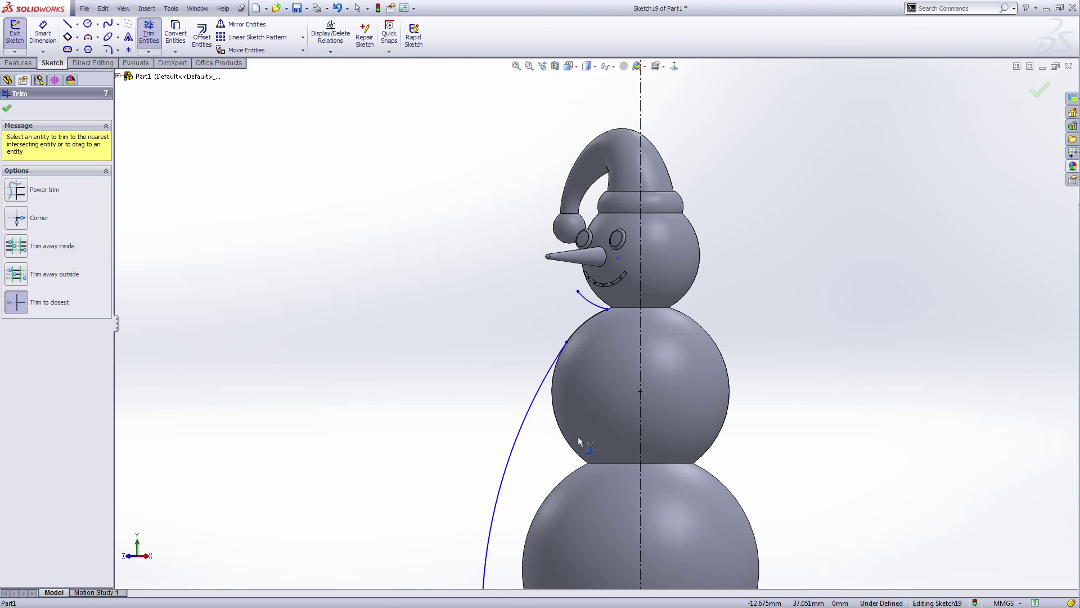
scroll(579, 442, "up", 2)
right_click(323, 309)
key("Escape")
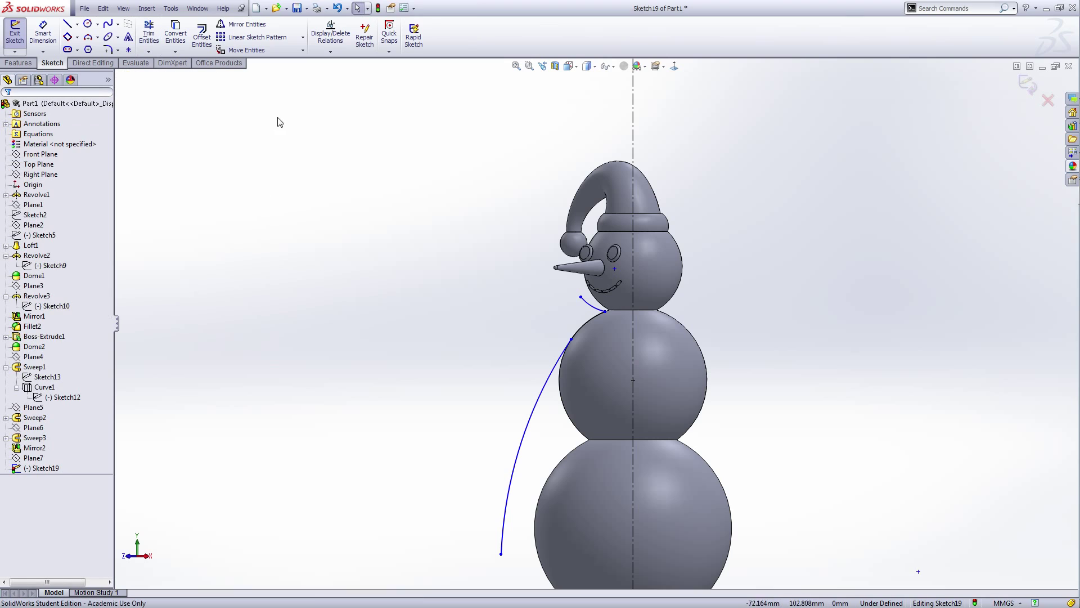
- Offset the whole chain of collar arc, ball edge and long arc outward by 0.5 mm
left_click(202, 34)
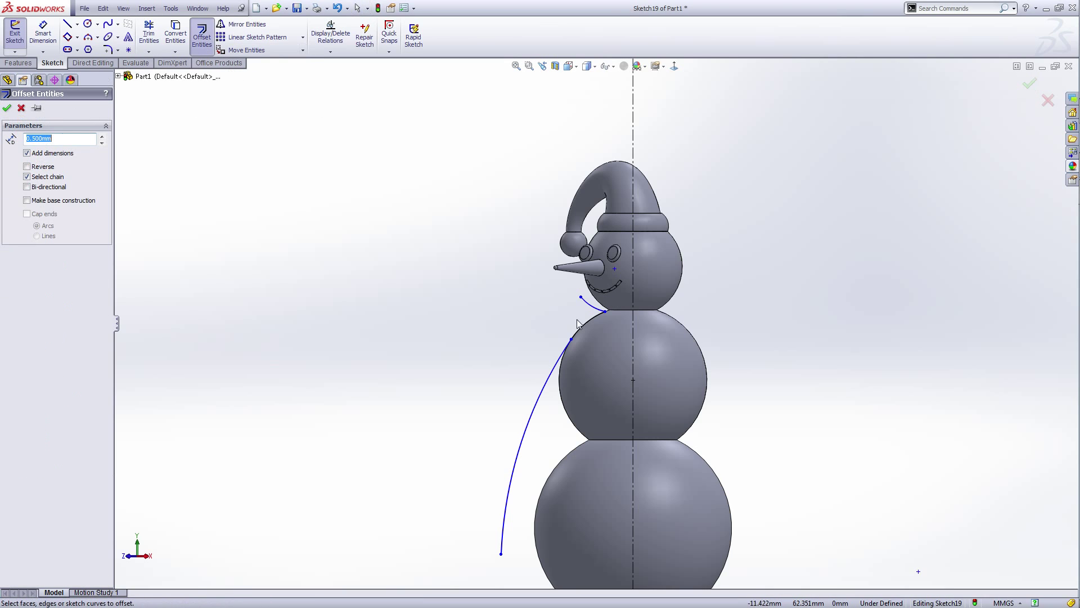
left_click(592, 310)
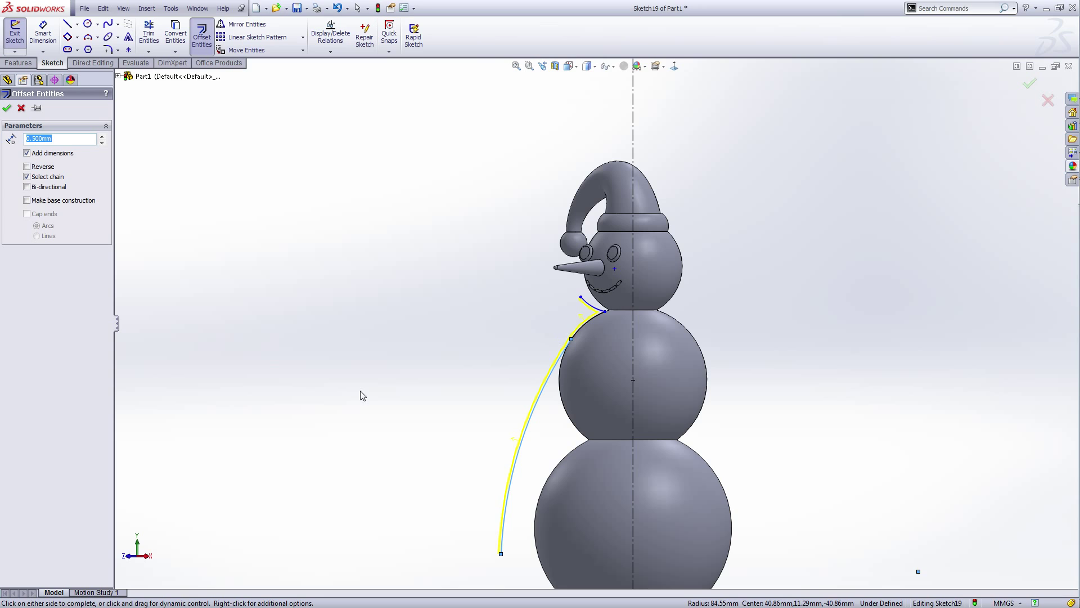
scroll(586, 353, "down", 5)
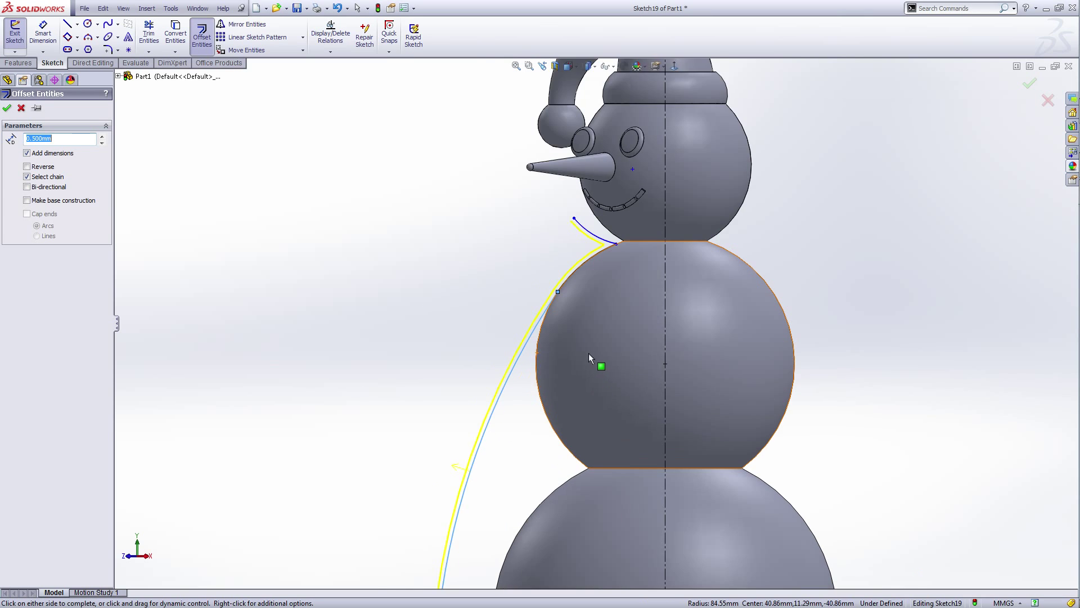
left_click(7, 108)
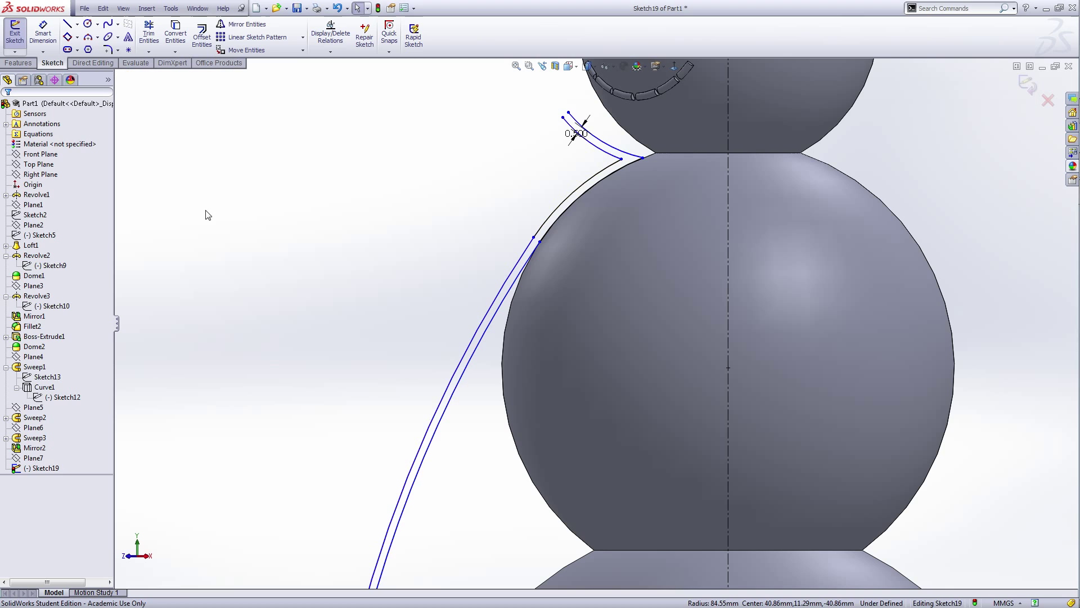
- Close the upper collar end of the offset profile with a short line between the two arc endpoints
right_click(350, 196)
left_click(371, 235)
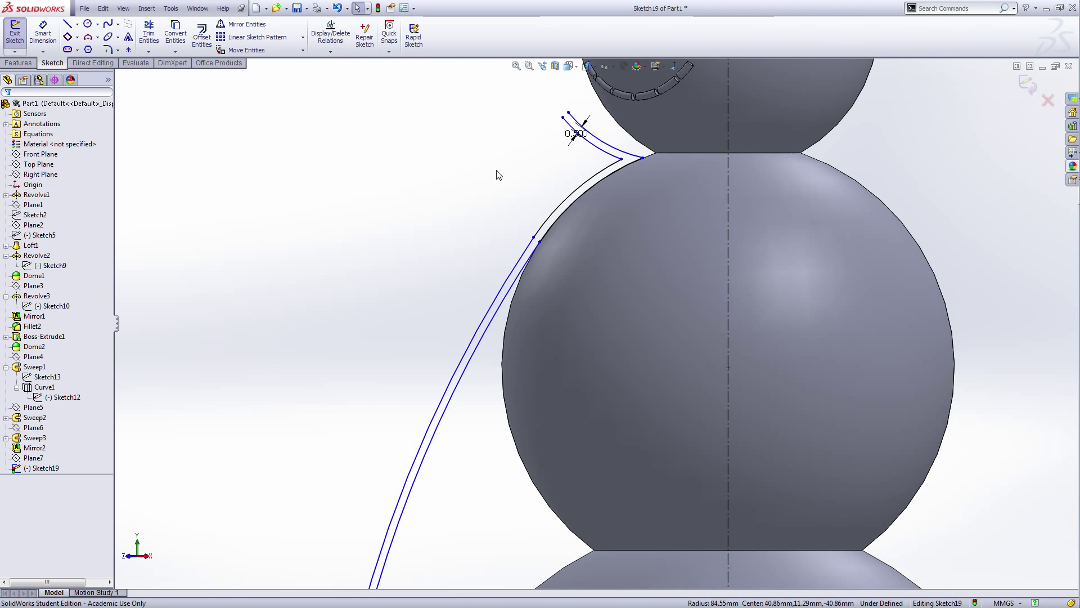
left_click(568, 112)
left_click(563, 117)
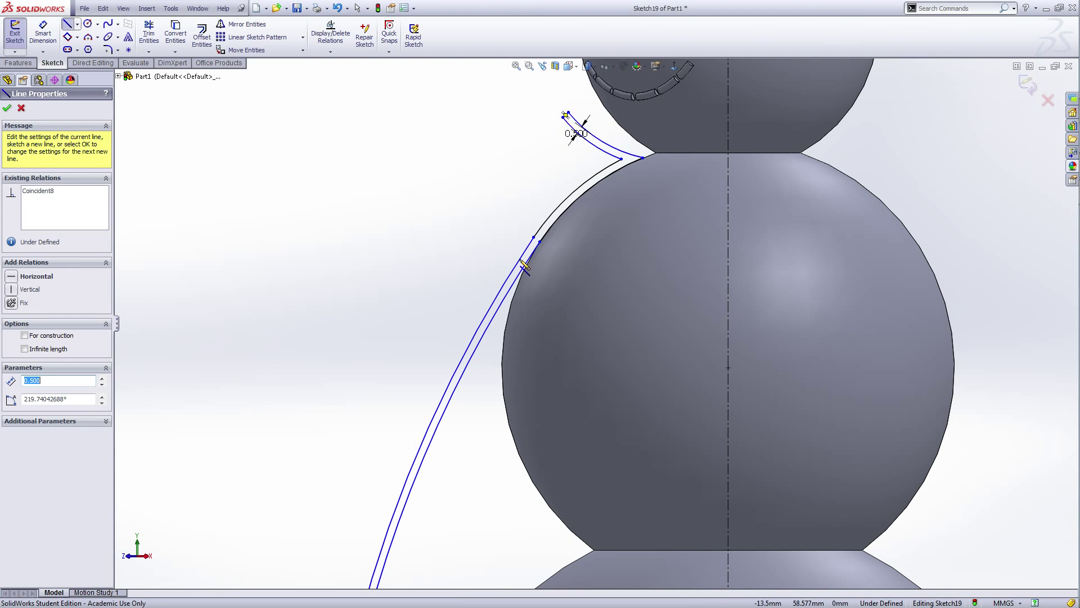
- Close the lower end of the offset profile beside the bottom ball with a short line between the two long arcs
scroll(493, 326, "up", 3)
scroll(484, 352, "up", 3)
scroll(570, 466, "down", 6)
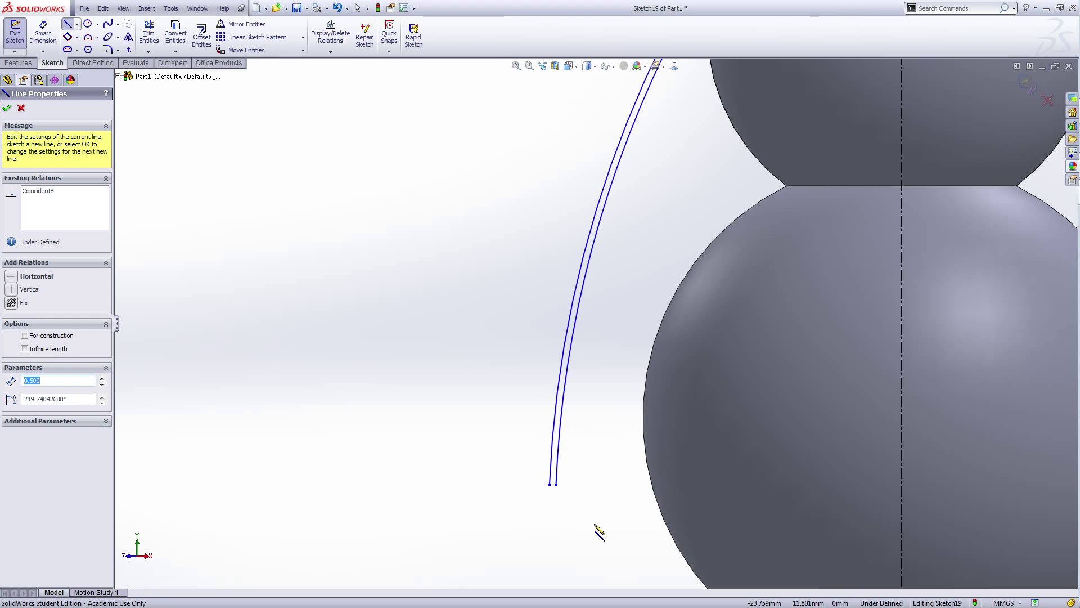
scroll(596, 525, "down", 2)
left_click(521, 392)
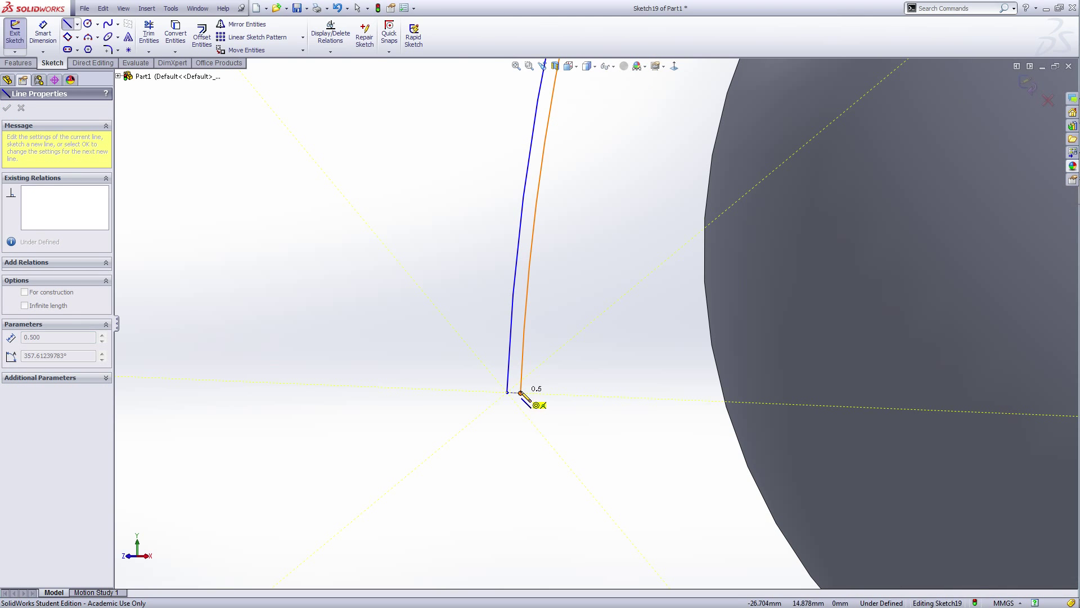
left_click(521, 393)
right_click(521, 393)
left_click(547, 316)
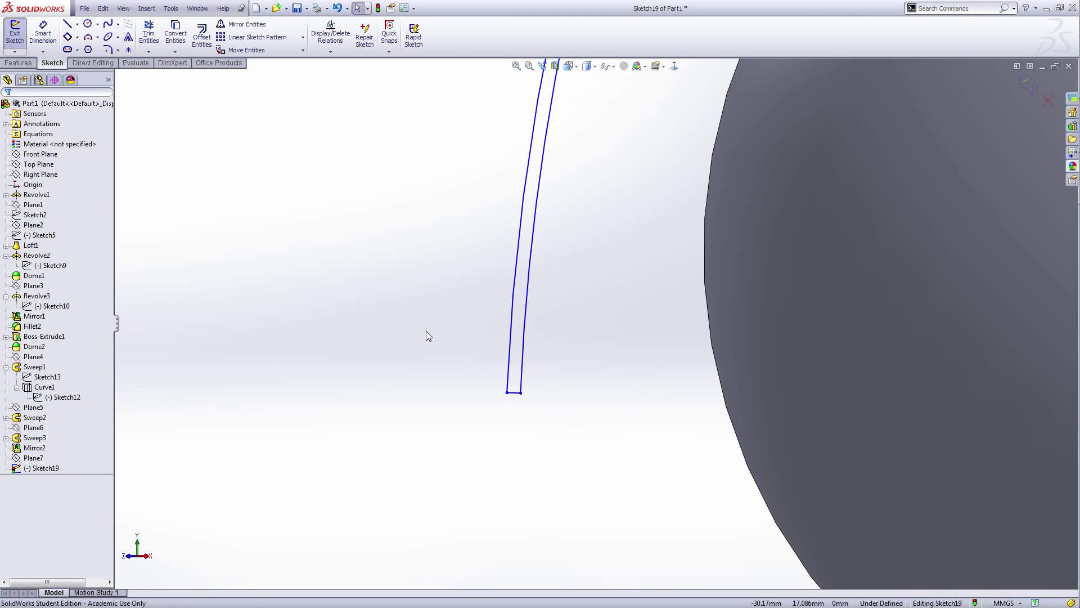
- Set up a Revolve of the closed cape profile about the vertical centerline with an angle of 270 degrees
scroll(585, 331, "up", 6)
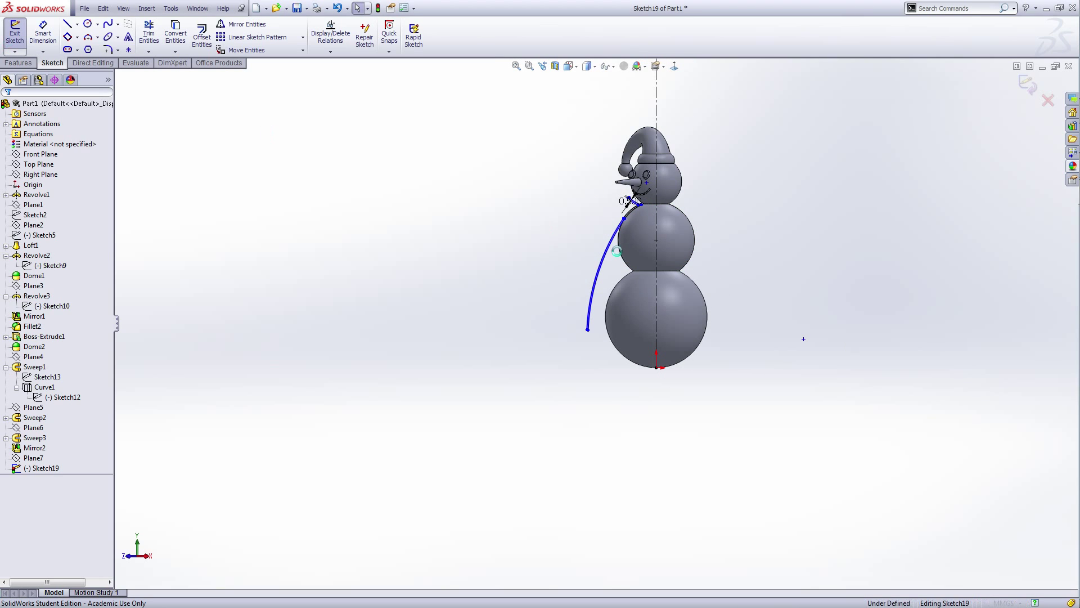
key("r")
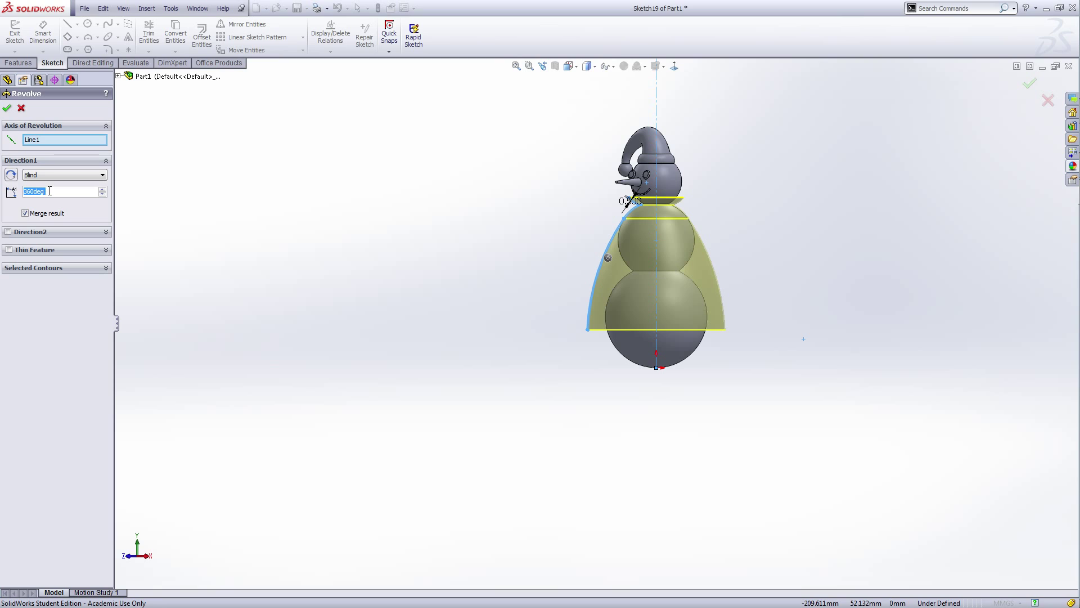
type("3")
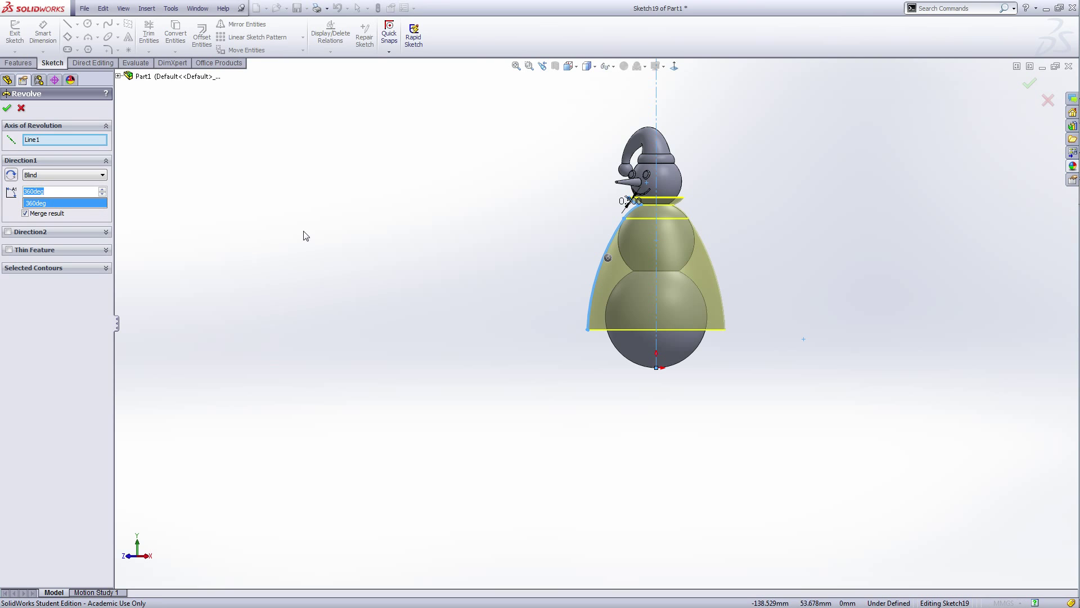
type("270")
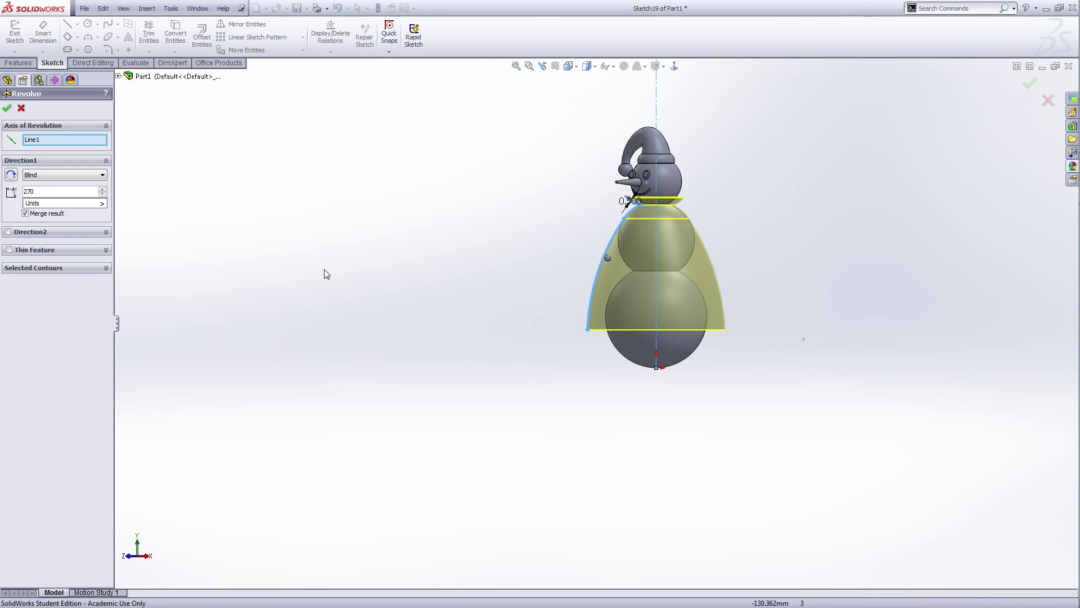
left_click(335, 297)
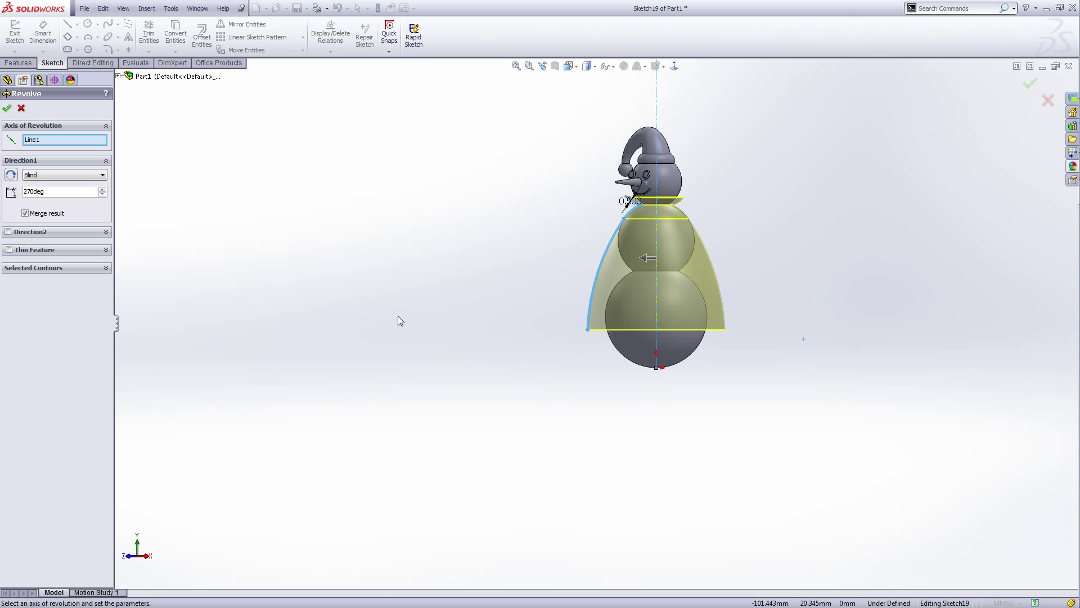
- Reverse the revolve direction so the cape opens at the snowman's front, and create the feature
middle_click_drag(397, 317, 461, 329)
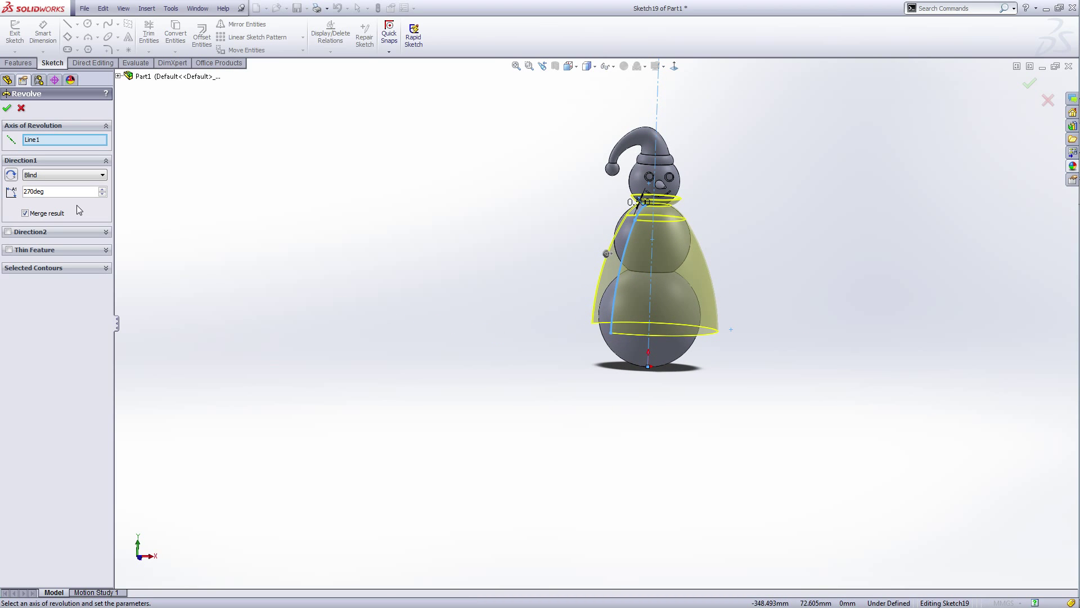
left_click(11, 175)
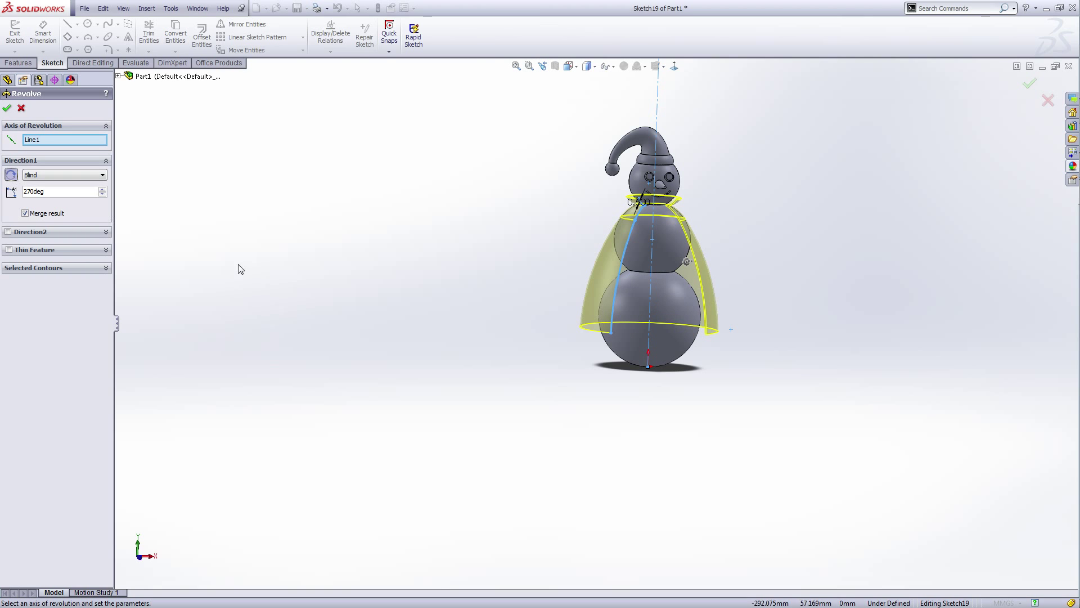
middle_click_drag(478, 381, 458, 379)
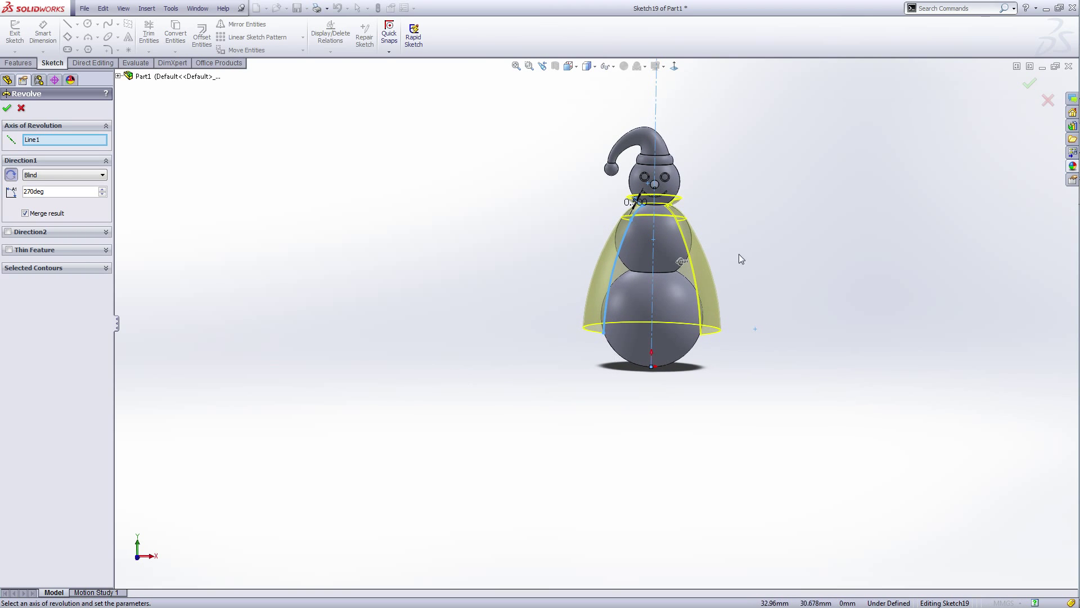
scroll(719, 256, "down", 3)
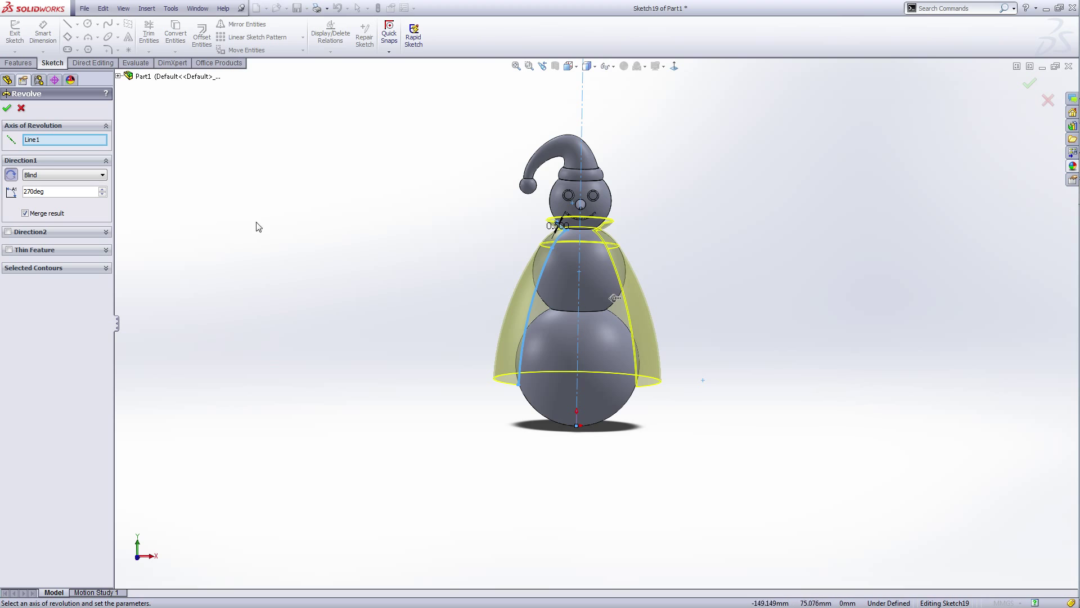
left_click(7, 108)
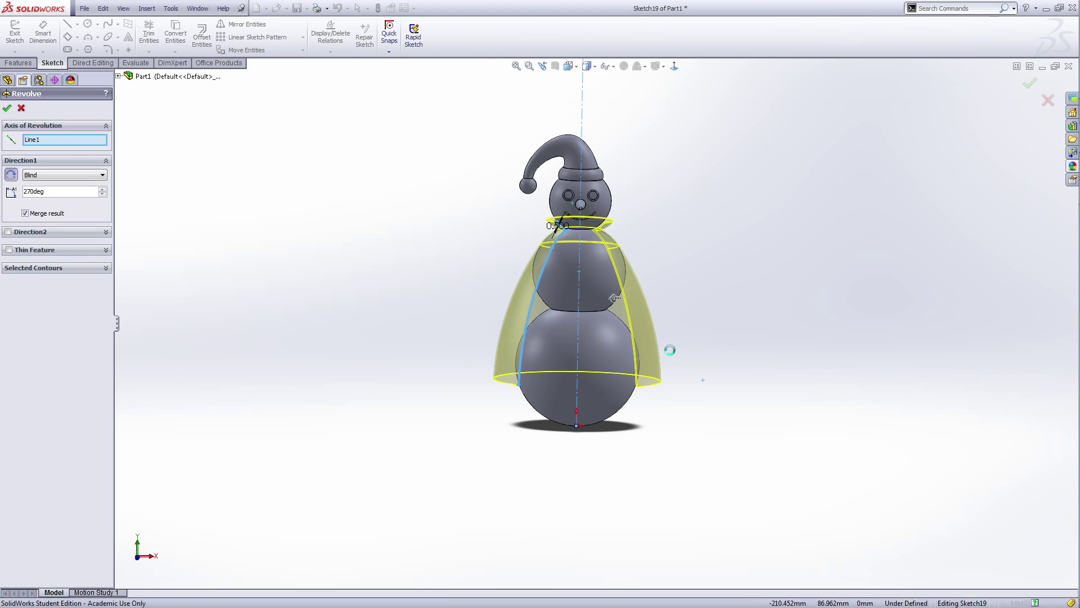
left_click(731, 350)
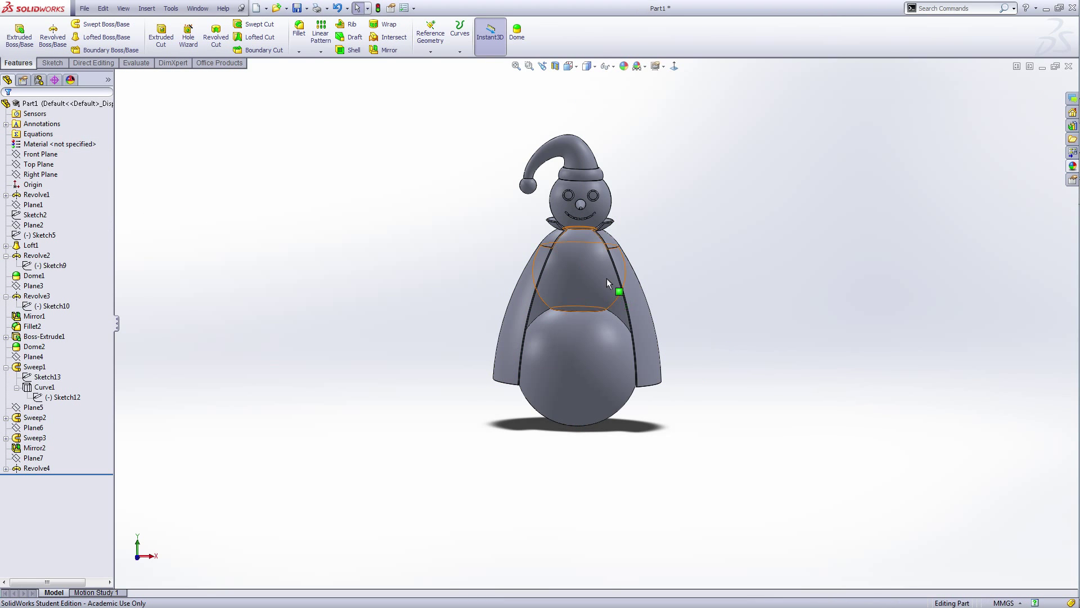
- Start a new Revolved Boss/Base sketch on the Front Plane
scroll(585, 254, "down", 4)
scroll(579, 236, "up", 4)
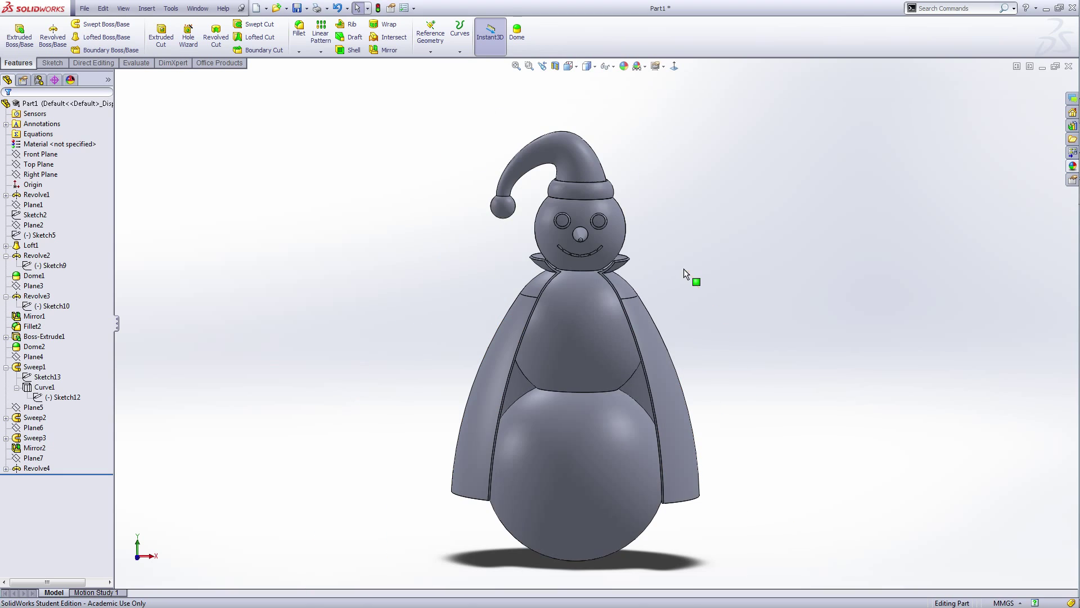
mouse_move(693, 304)
middle_mouse_down()
mouse_move(690, 295)
mouse_move(696, 316)
mouse_move(695, 297)
middle_mouse_up()
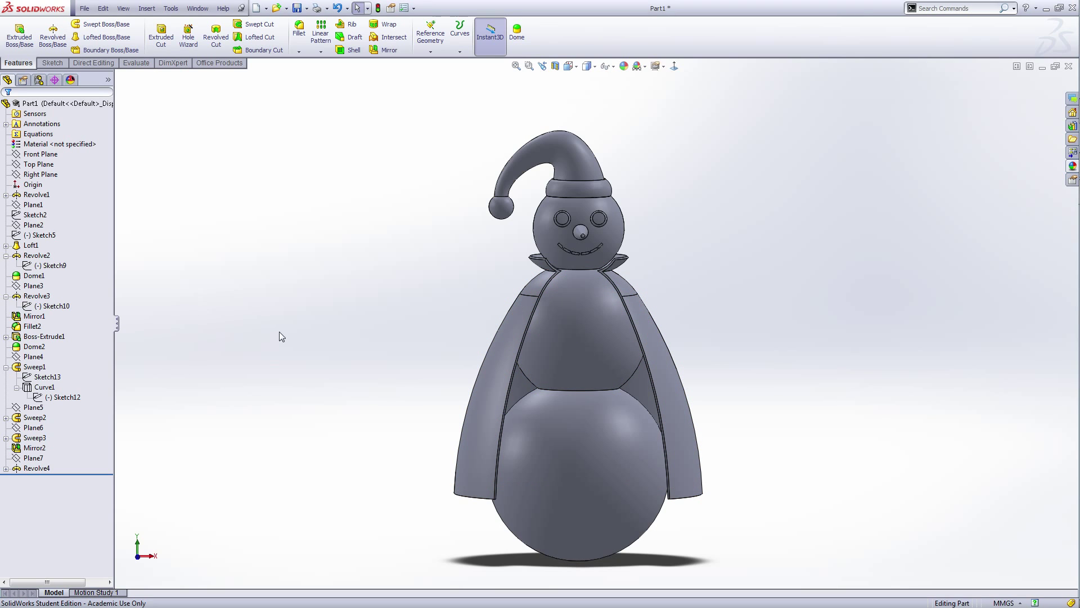
left_click(52, 156)
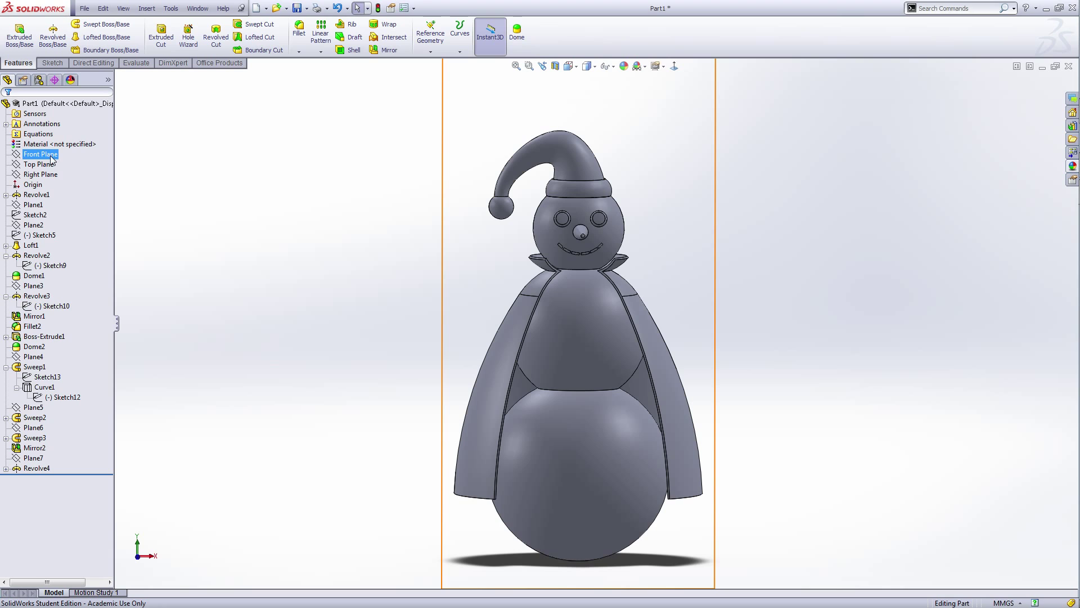
left_click(49, 155)
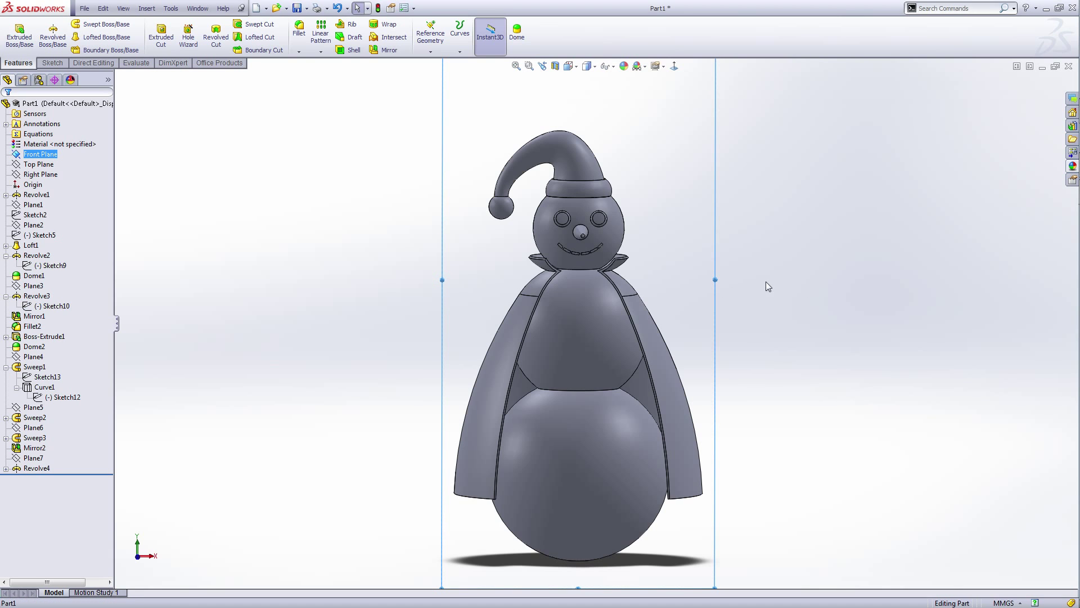
left_click(53, 38)
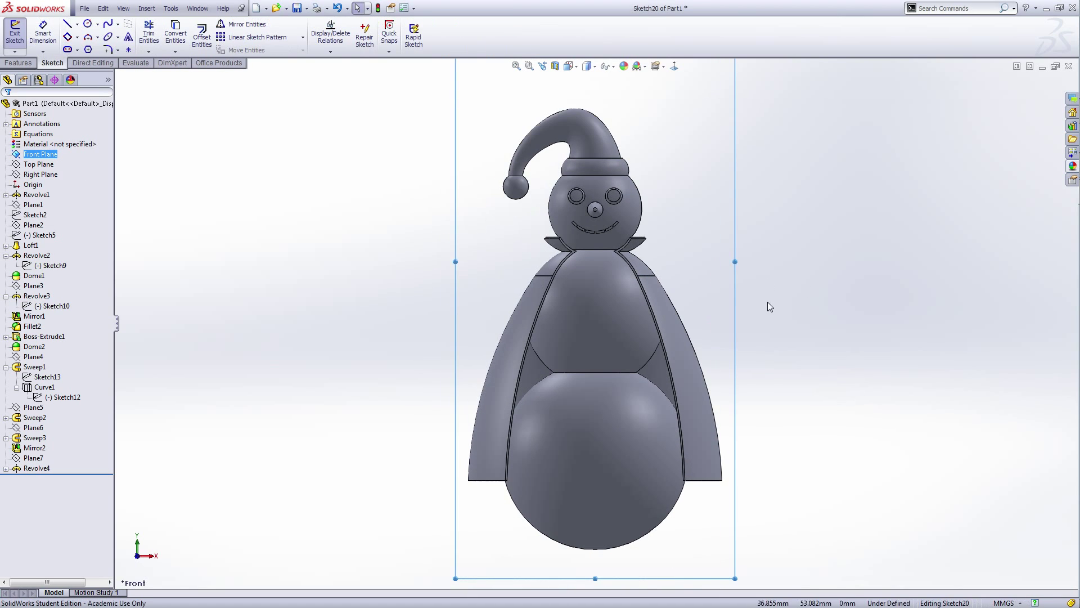
- Sketch a vertical centerline about 97.4 mm long from the origin up to just above the hat
right_click(771, 291)
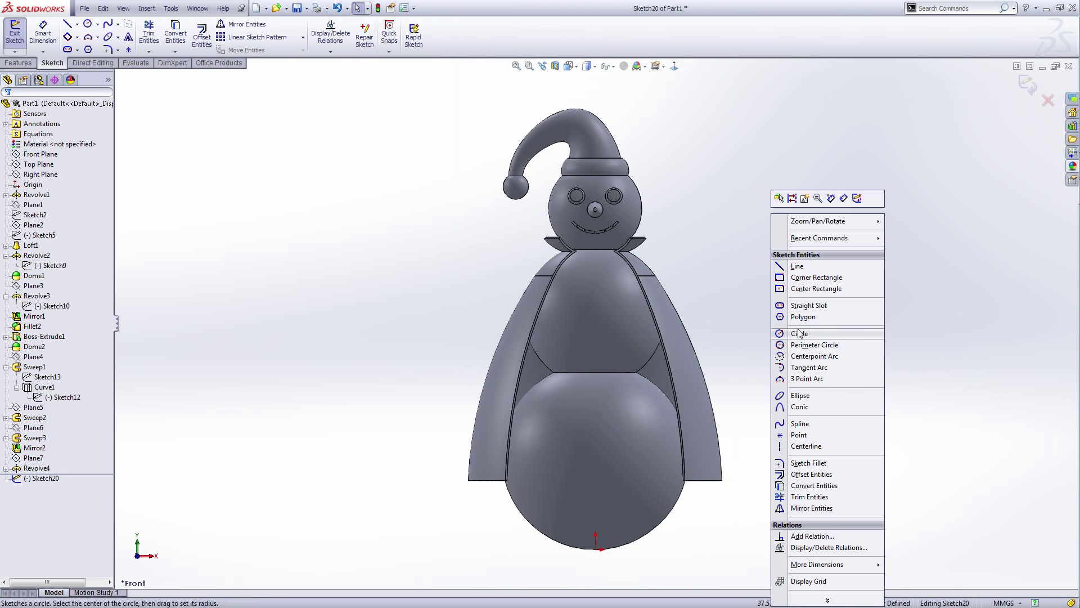
left_click(803, 447)
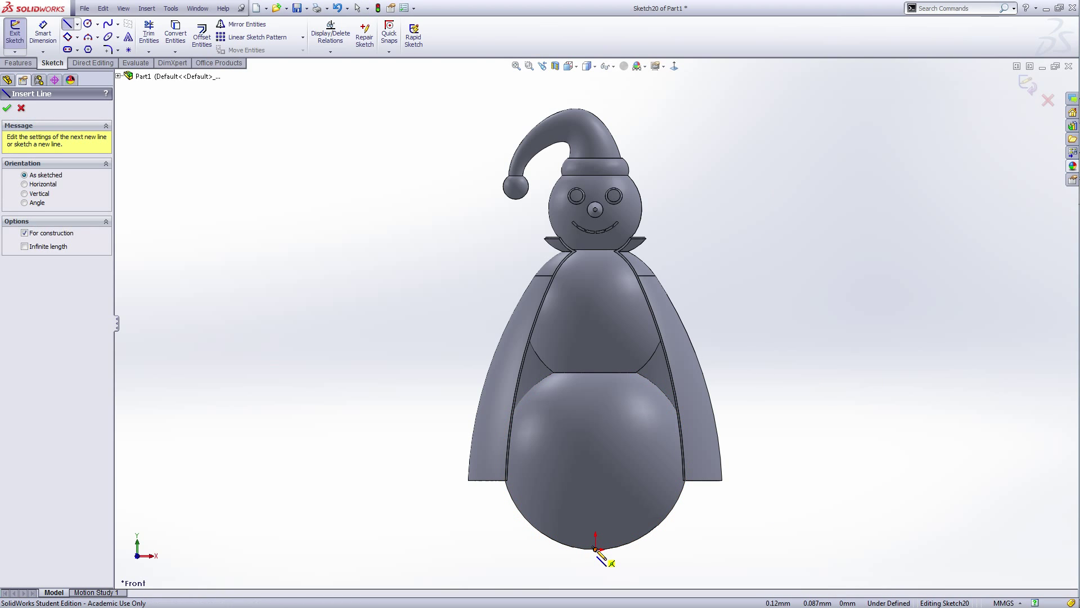
left_click(595, 549)
left_click(595, 94)
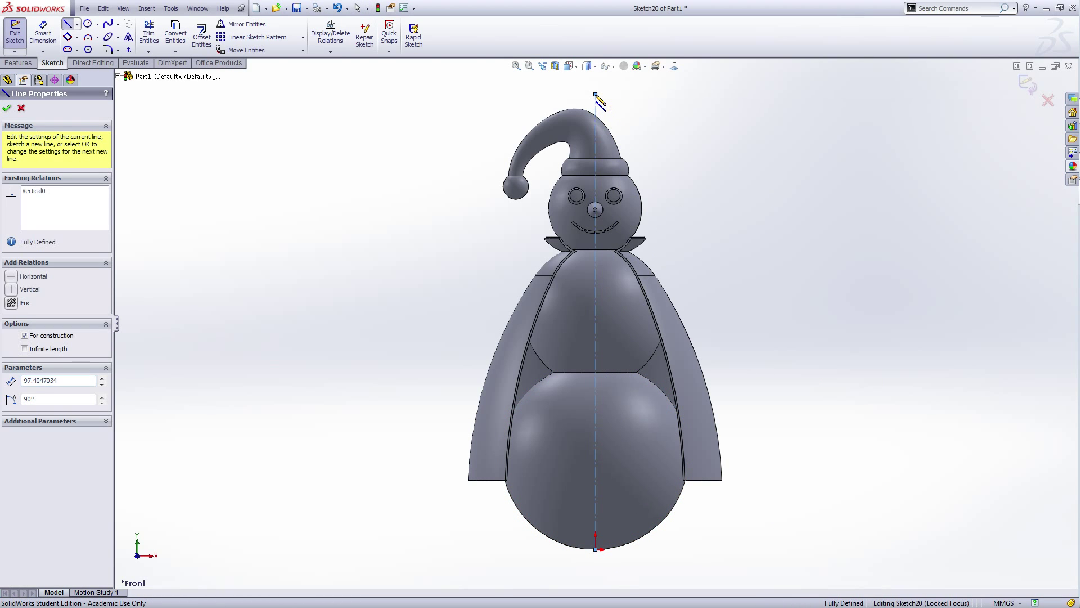
right_click(596, 94)
left_click(695, 154)
scroll(587, 235, "down", 5)
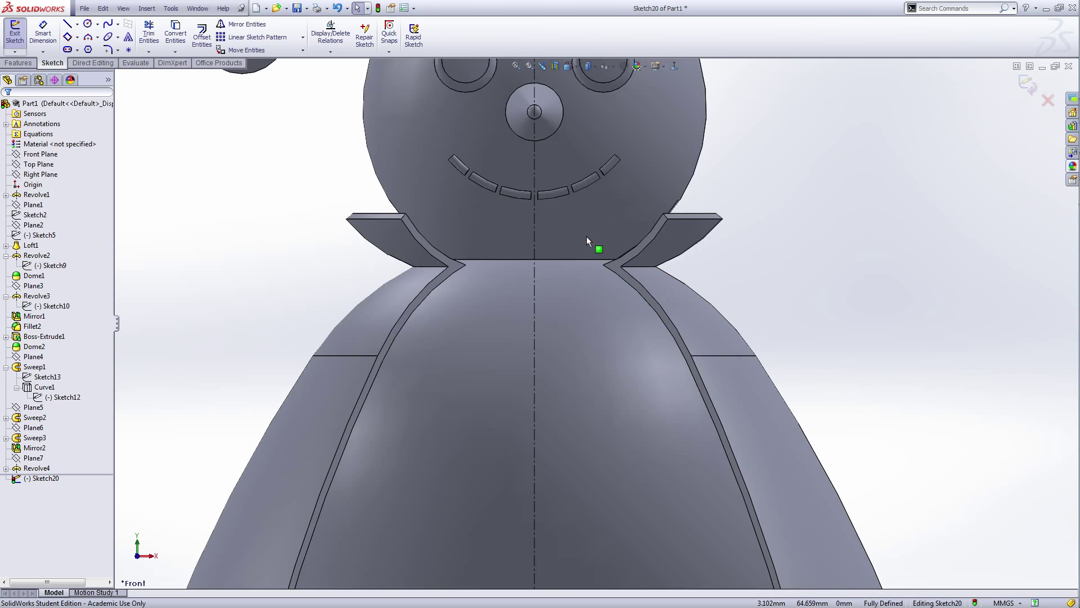
scroll(586, 235, "up", 2)
right_click(782, 153)
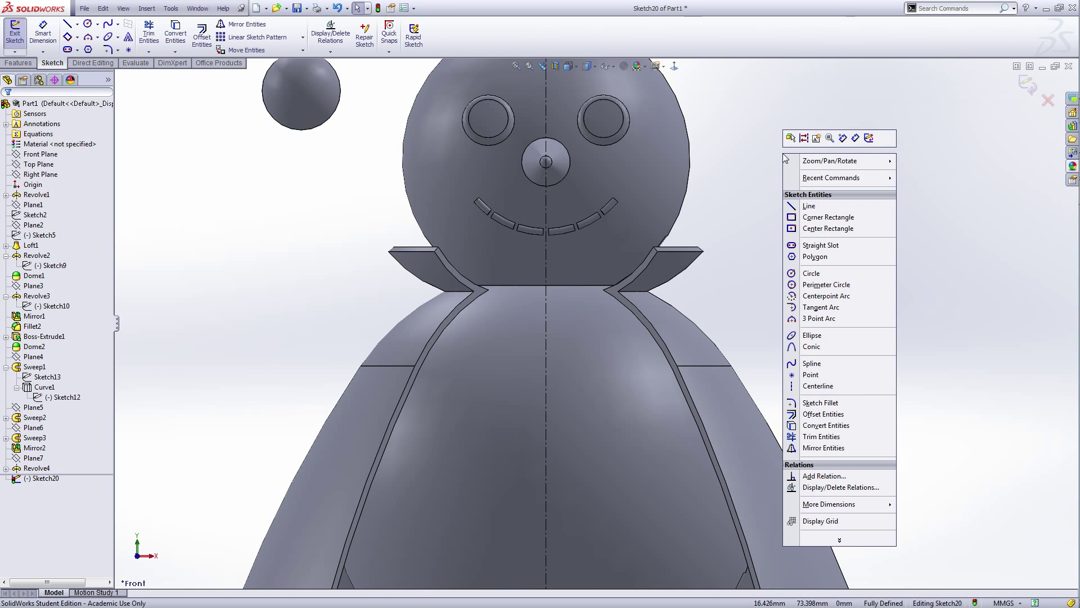
left_click(809, 206)
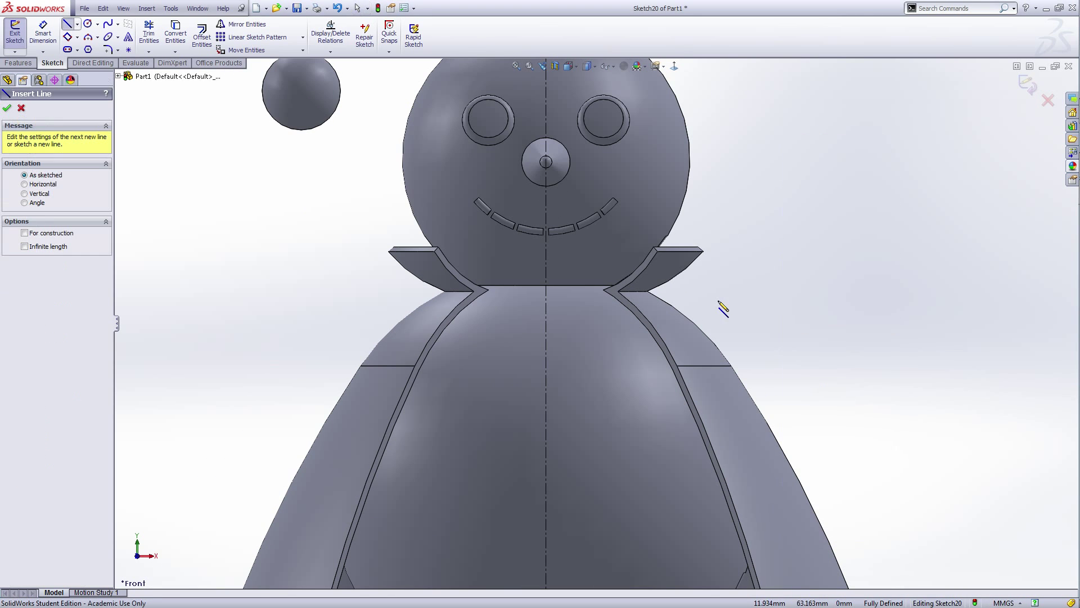
scroll(667, 298, "down", 4)
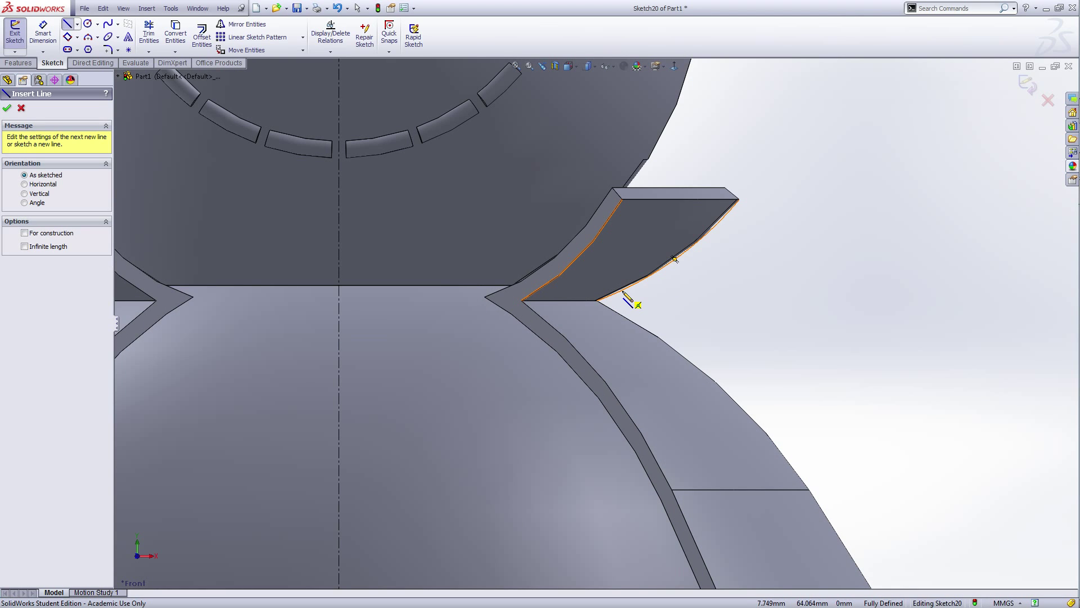
scroll(634, 296, "down", 1)
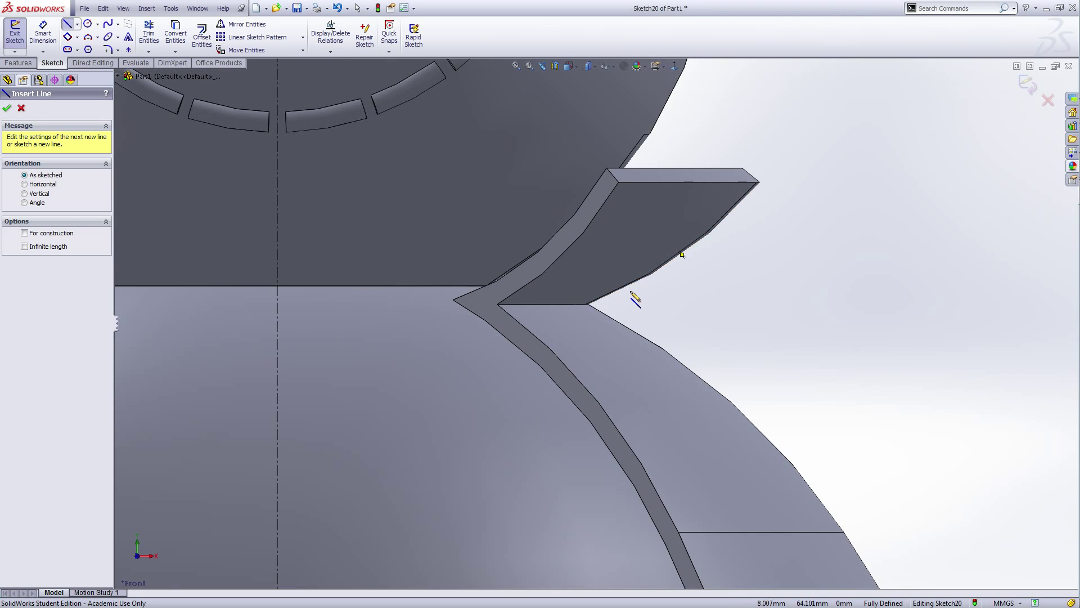
right_click(835, 284)
left_click(840, 287)
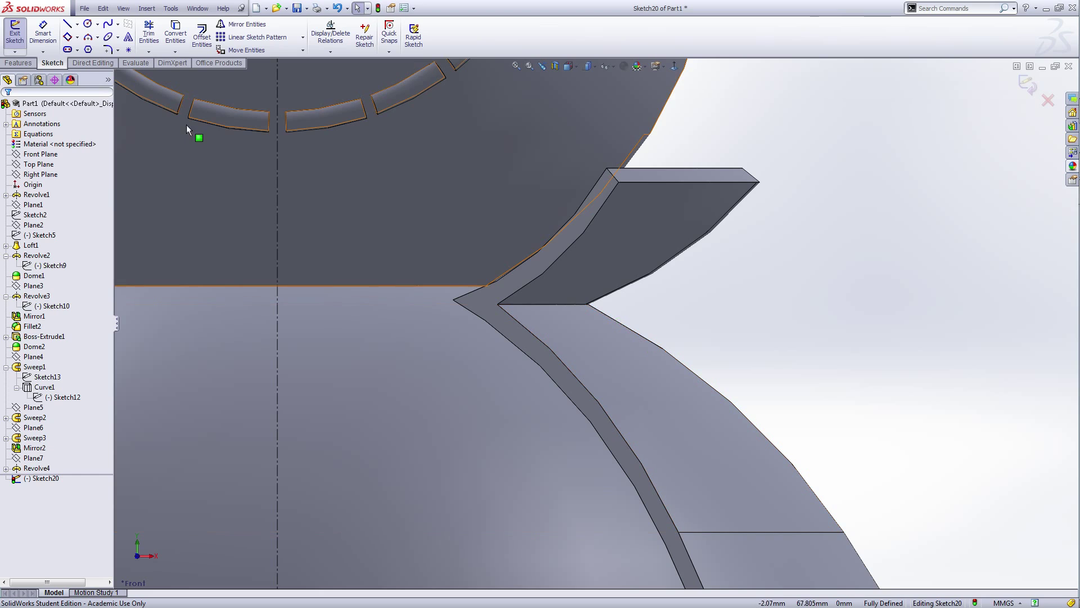
- Convert the silhouette edges of the collar's outer side and the cape's shoulder just below it into sketch curves
left_click(176, 35)
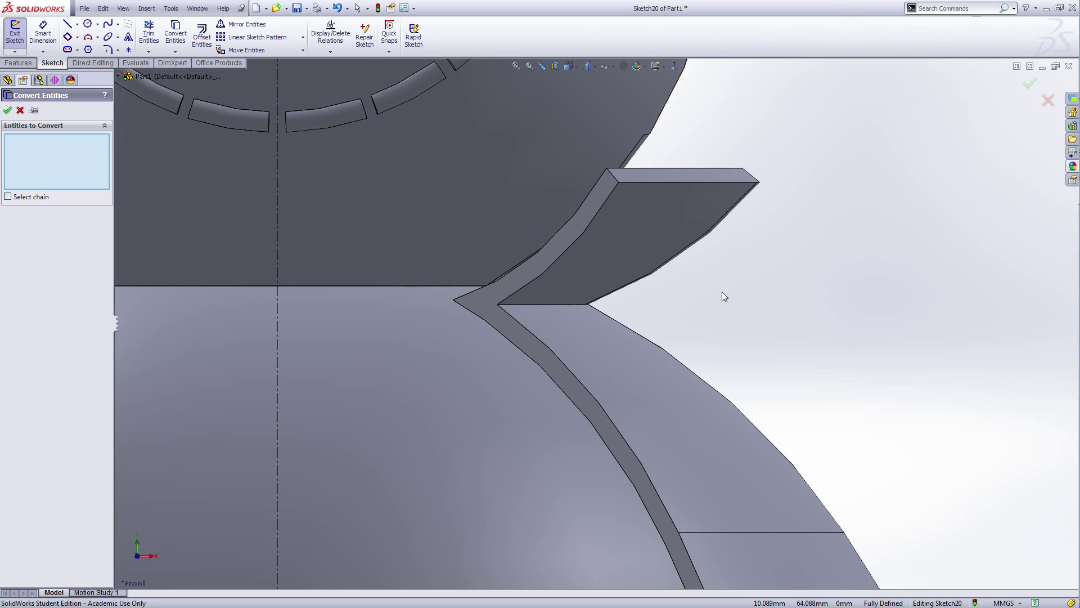
left_click(645, 279)
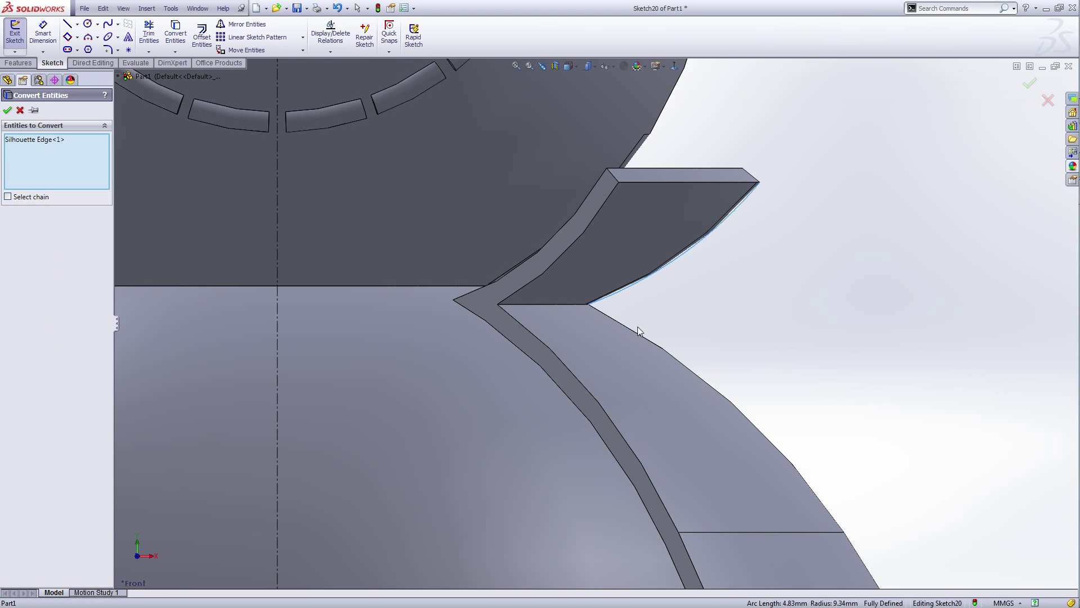
scroll(642, 339, "down", 8)
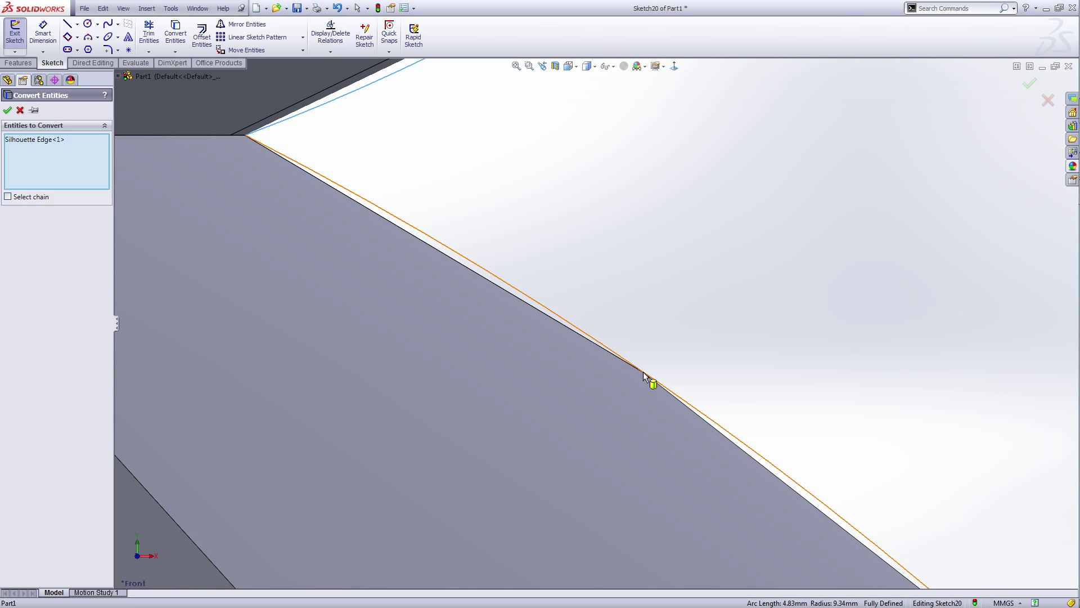
left_click(645, 374)
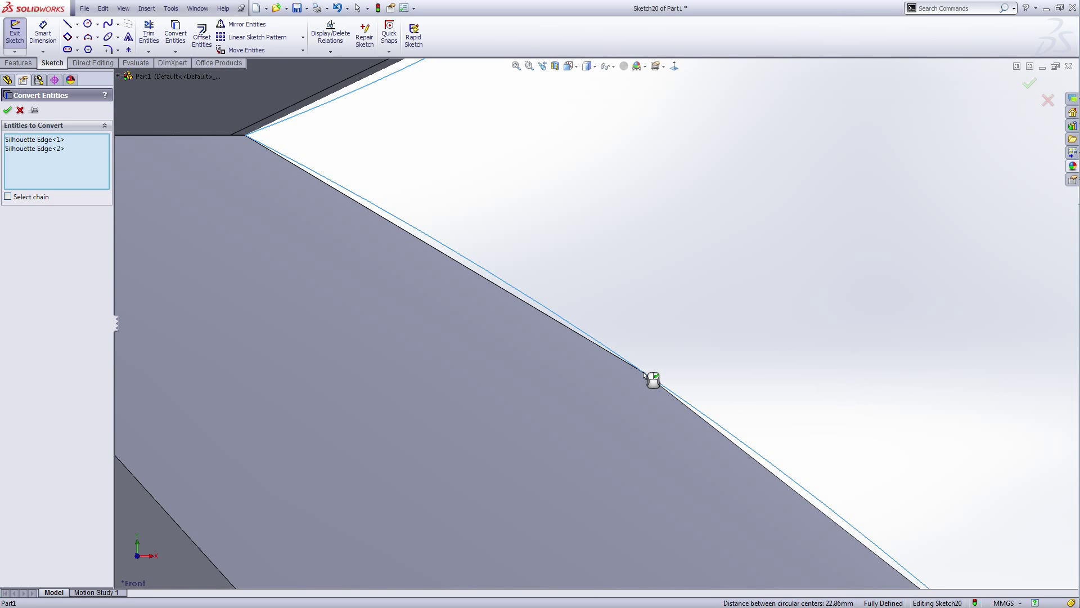
left_click(7, 111)
scroll(520, 252, "up", 5)
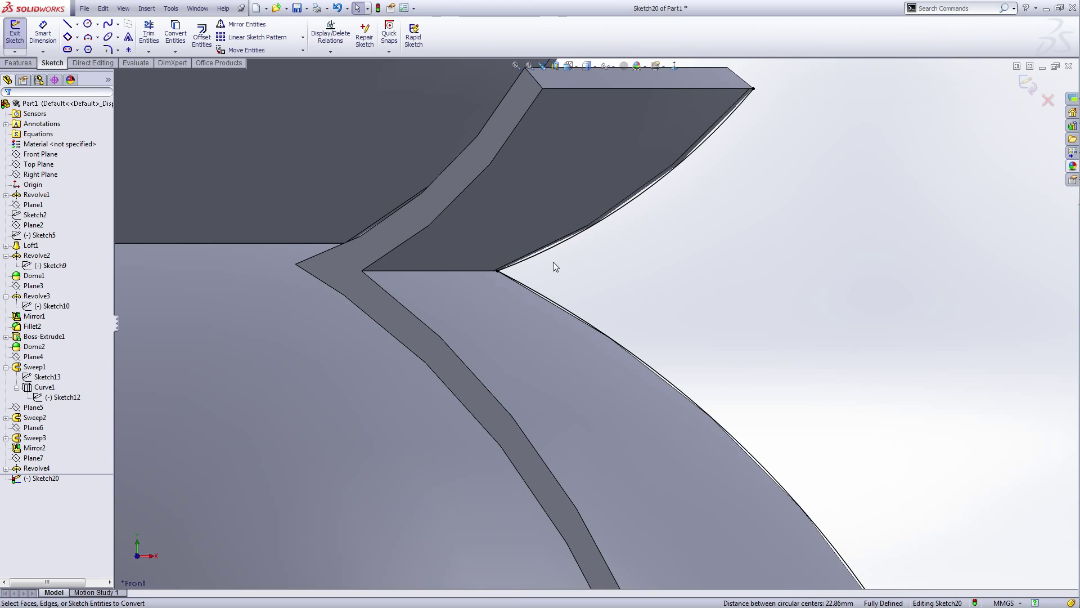
right_click(693, 262)
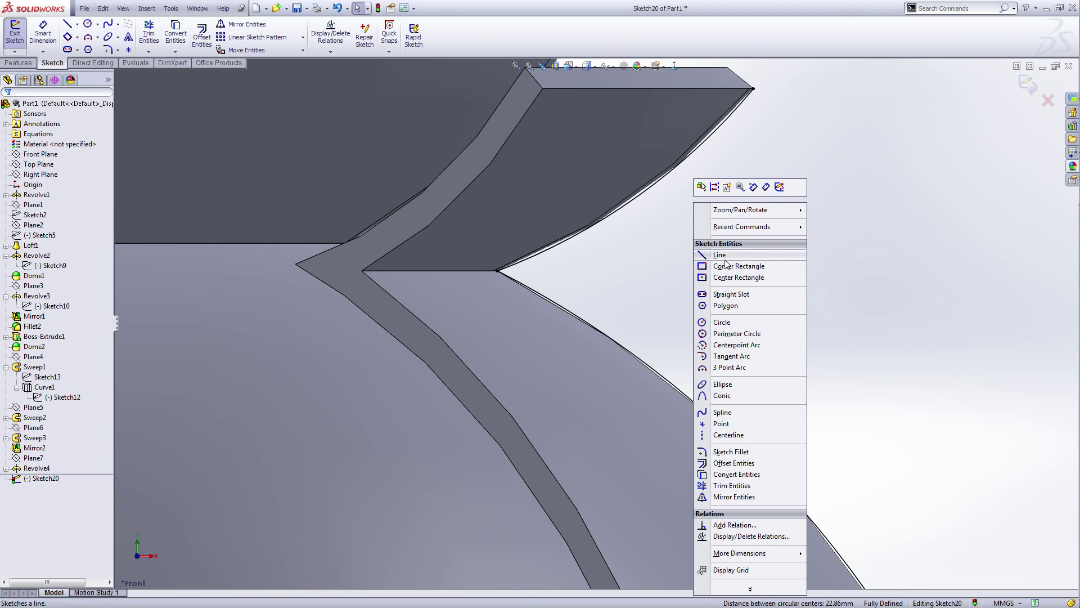
left_click(719, 256)
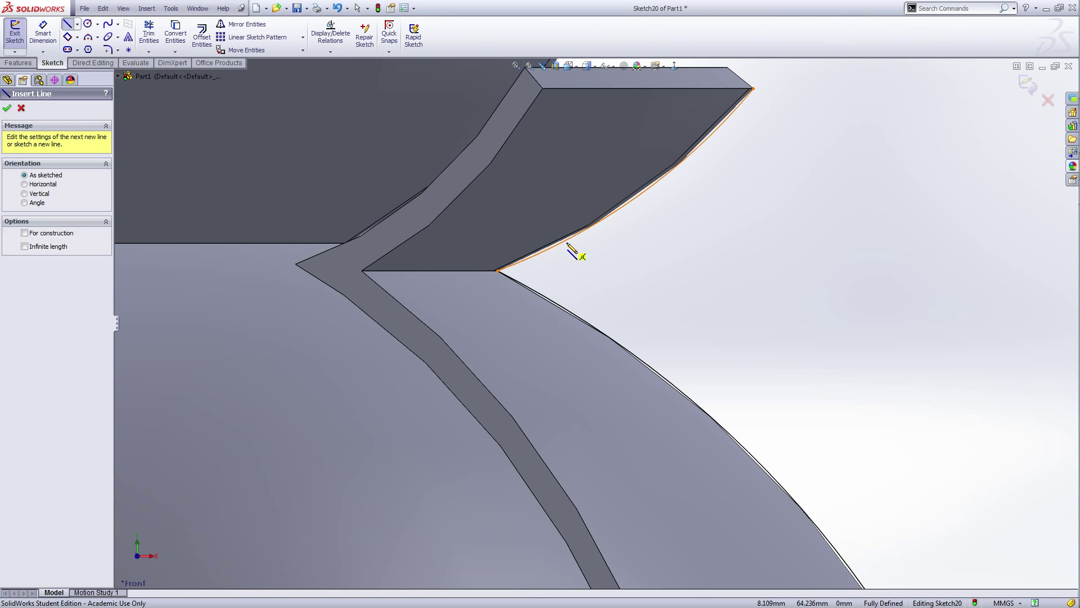
left_click(318, 308)
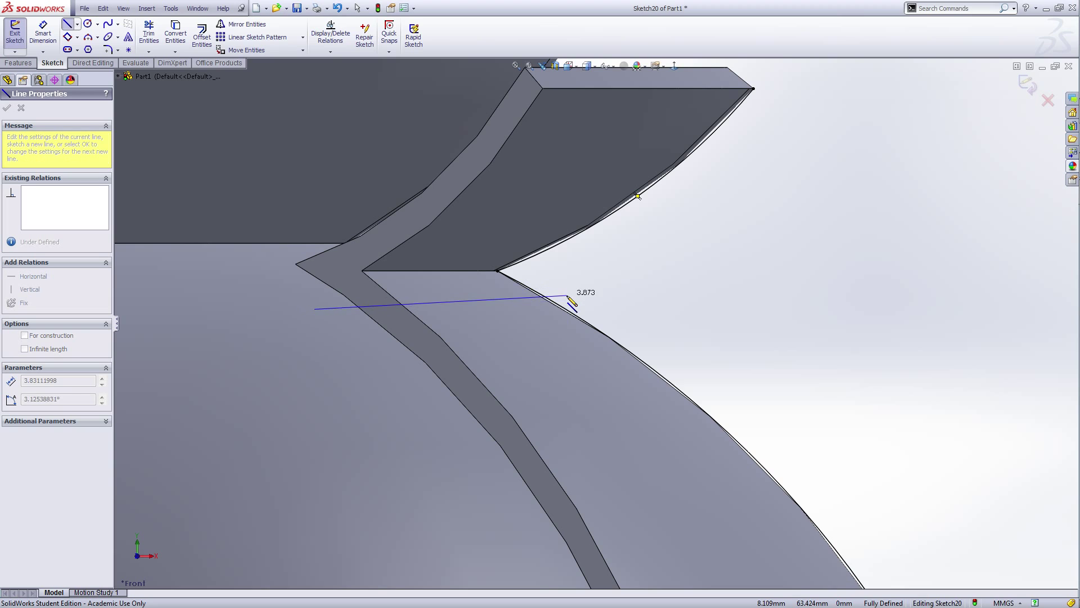
key("Escape")
- Sketch a vertical line about 1.29 mm long closing the neck notch between the converted collar and shoulder curves
right_click(741, 250)
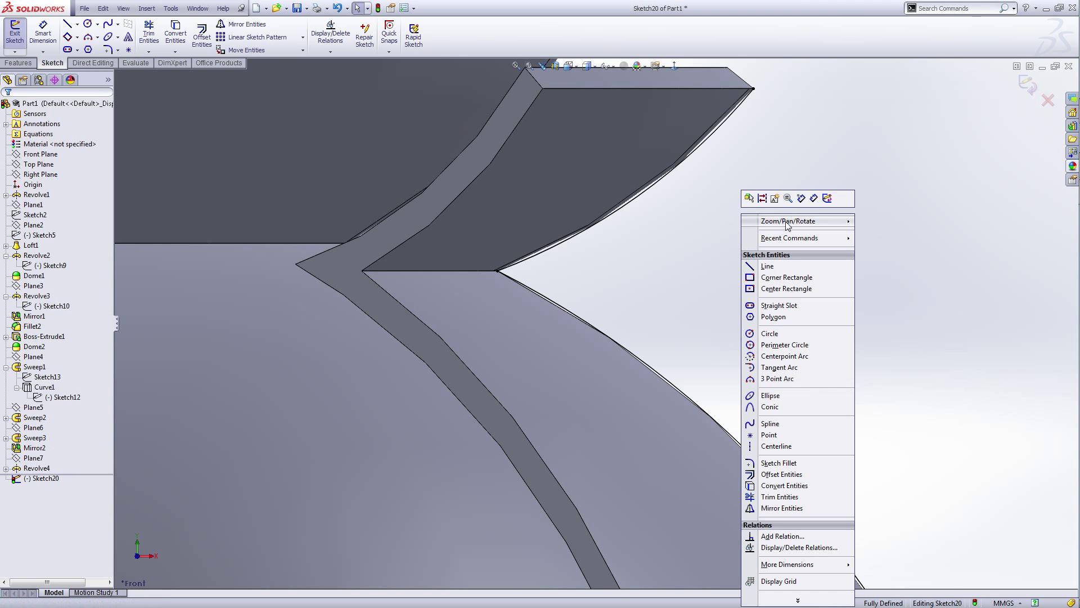
left_click(767, 266)
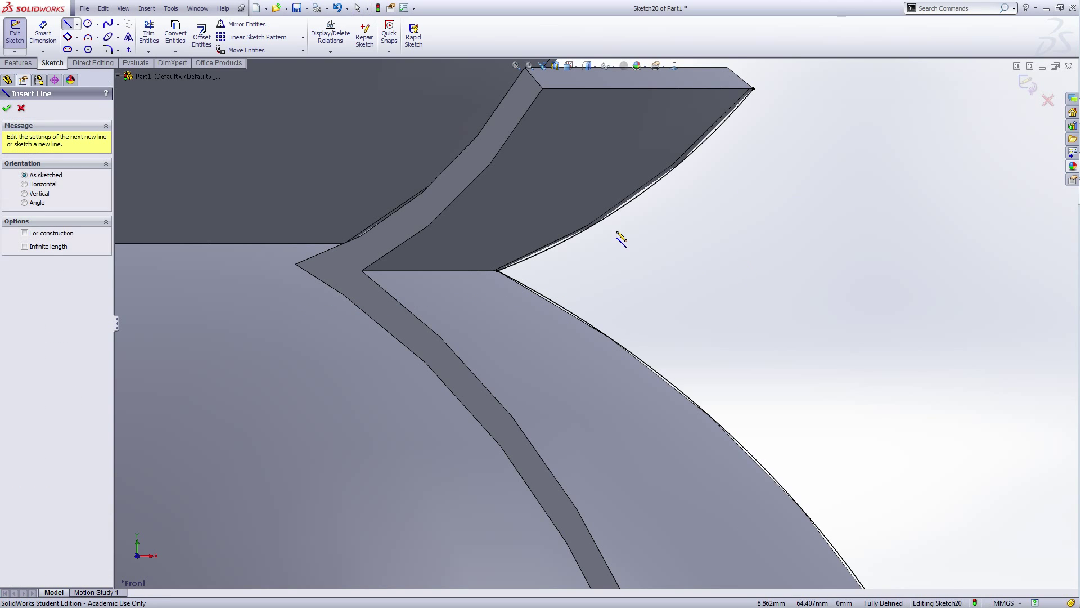
scroll(619, 234, "down", 3)
scroll(530, 277, "down", 3)
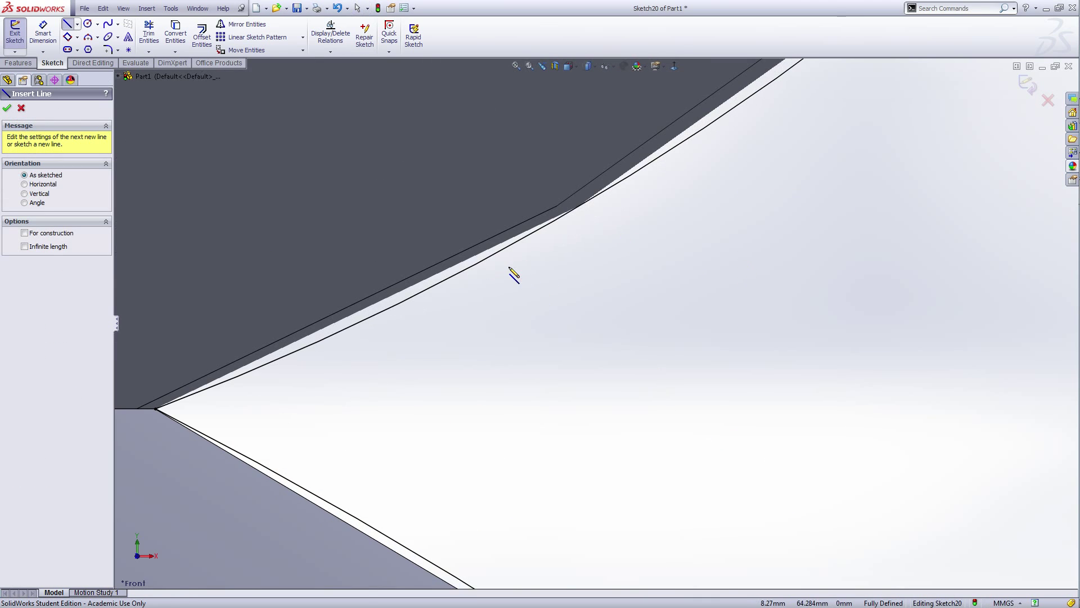
left_click(520, 240)
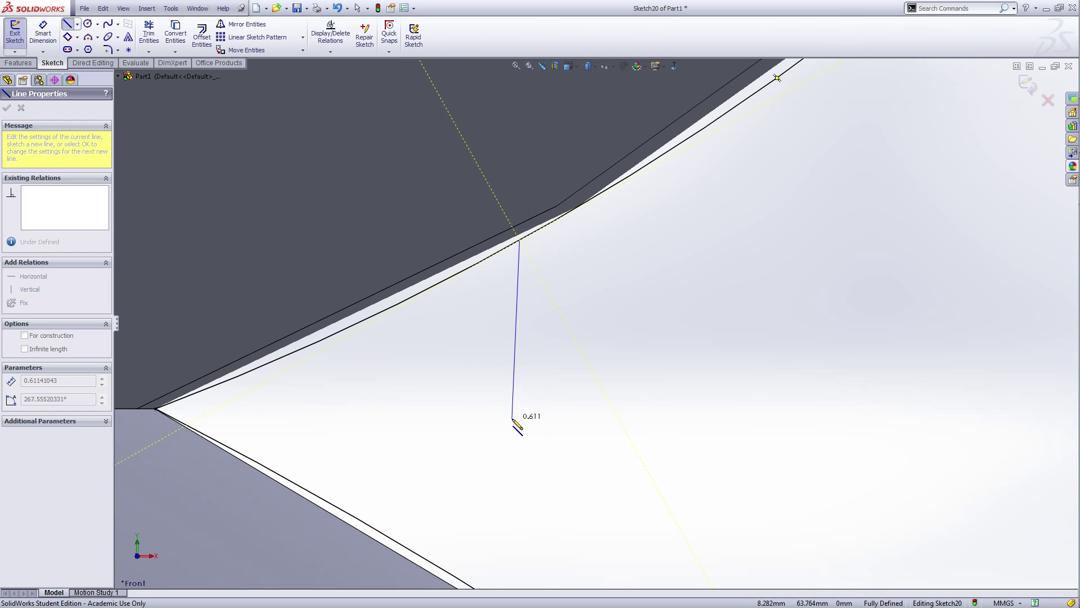
scroll(522, 424, "up", 3)
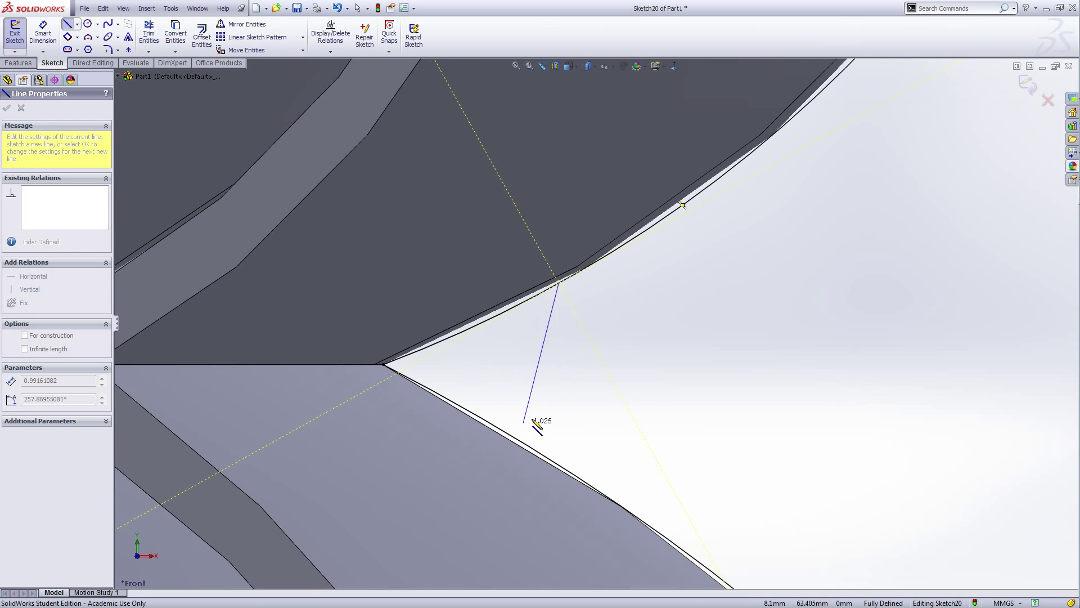
left_click(559, 465)
right_click(561, 467)
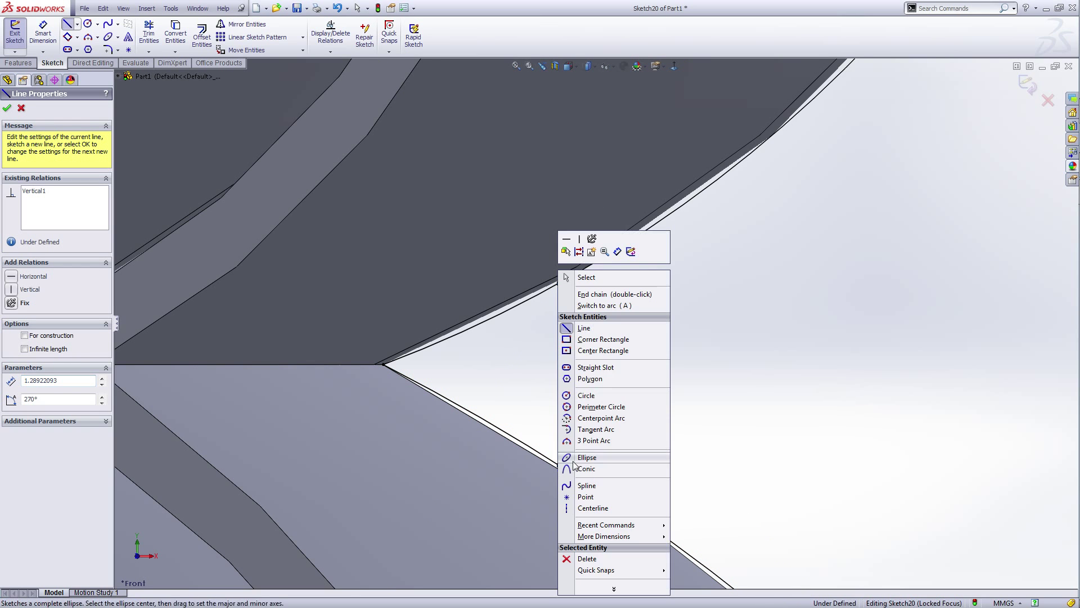
left_click(608, 279)
- Trim the converted collar and shoulder curves outside the vertical line, leaving a closed triangular profile in the neck notch
scroll(647, 333, "up", 5)
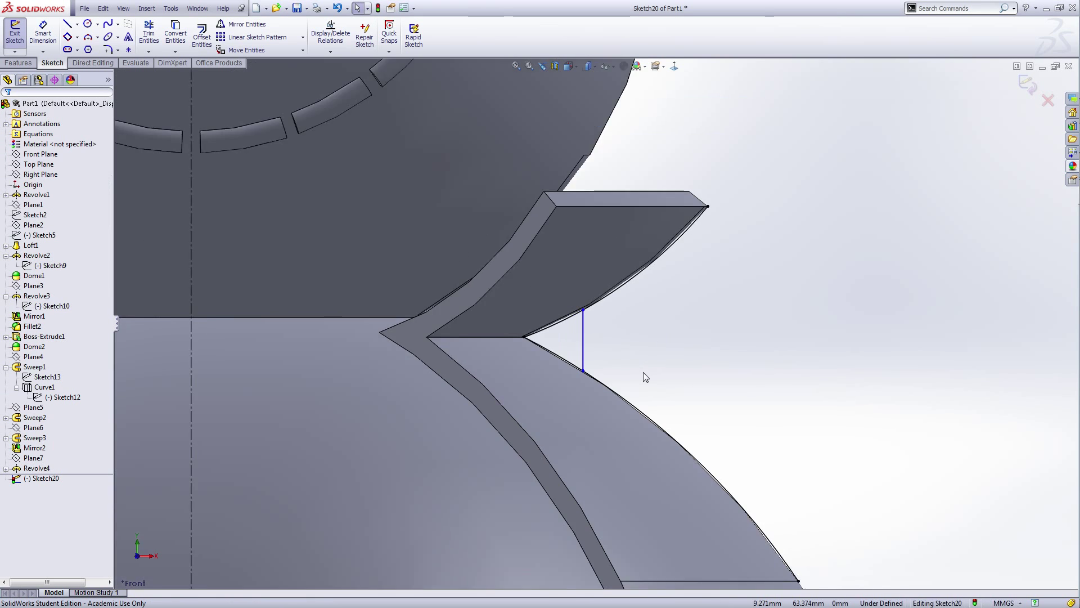
scroll(643, 361, "up", 2)
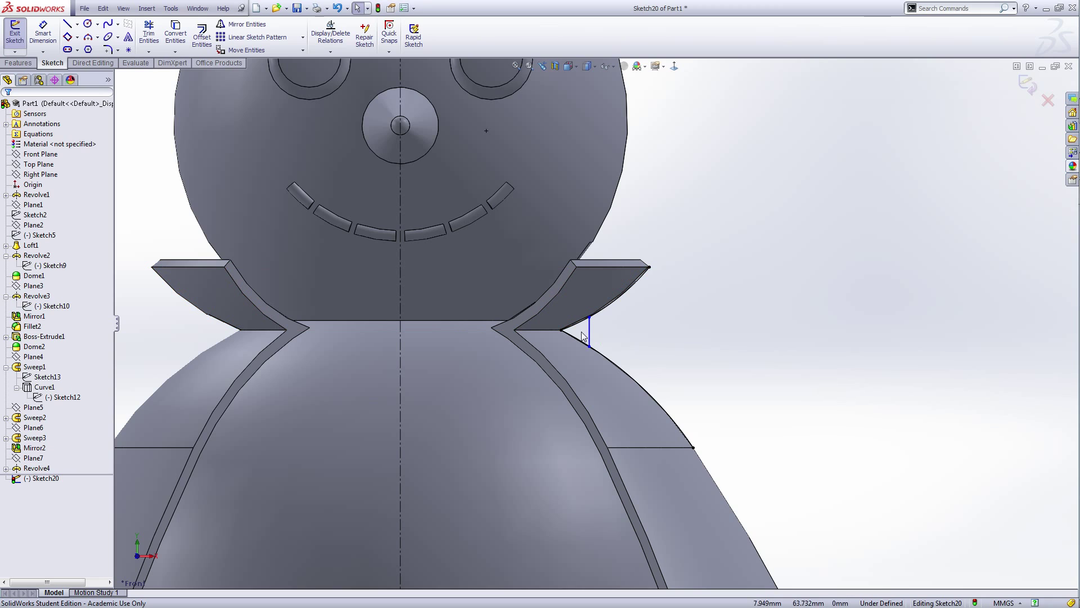
left_click(148, 34)
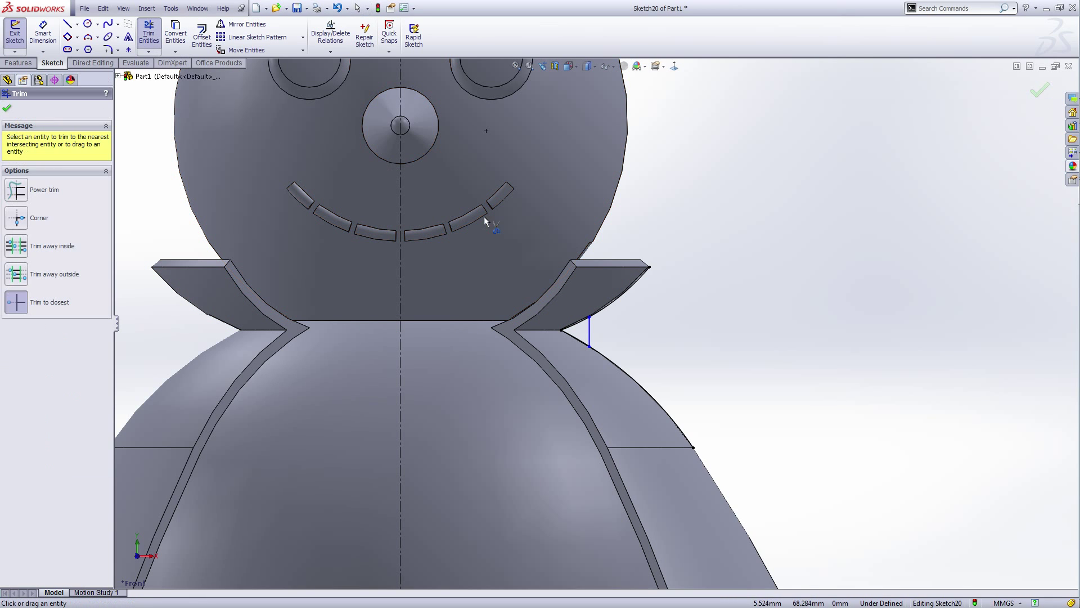
left_click(610, 304)
left_click(641, 383)
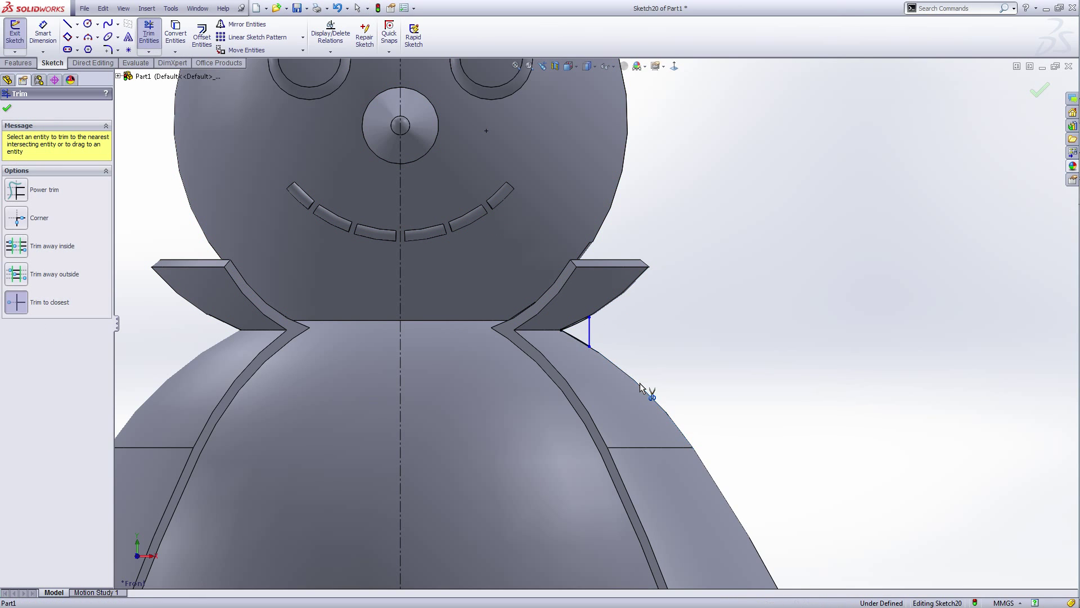
scroll(759, 508, "up", 5)
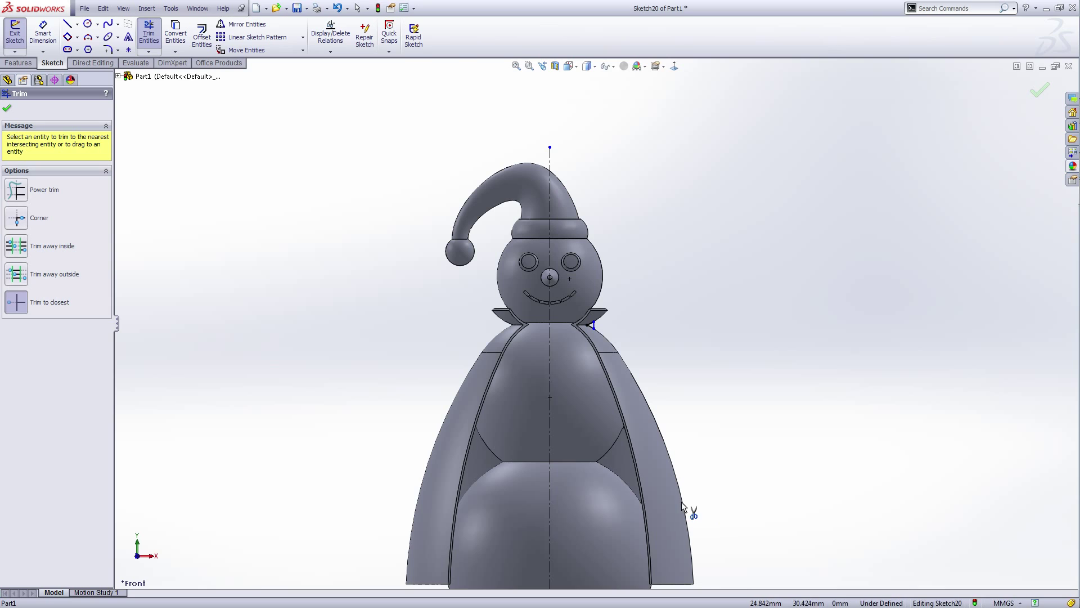
right_click(709, 304)
left_click(753, 311)
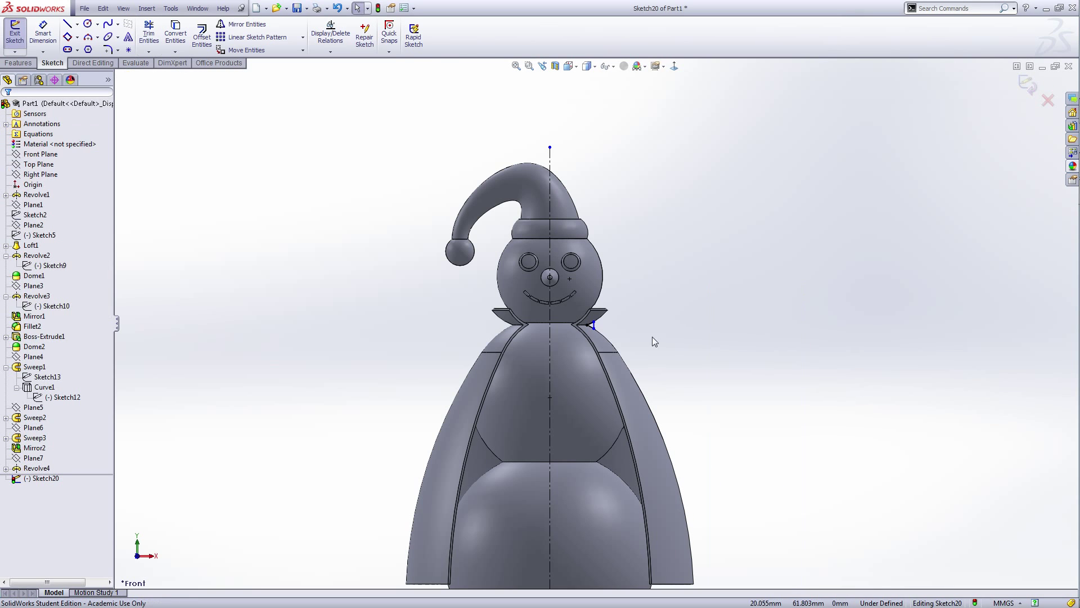
- Finish the neck-notch profile sketch and start revolving it about the vertical centerline
scroll(602, 312, "down", 3)
left_click(592, 307)
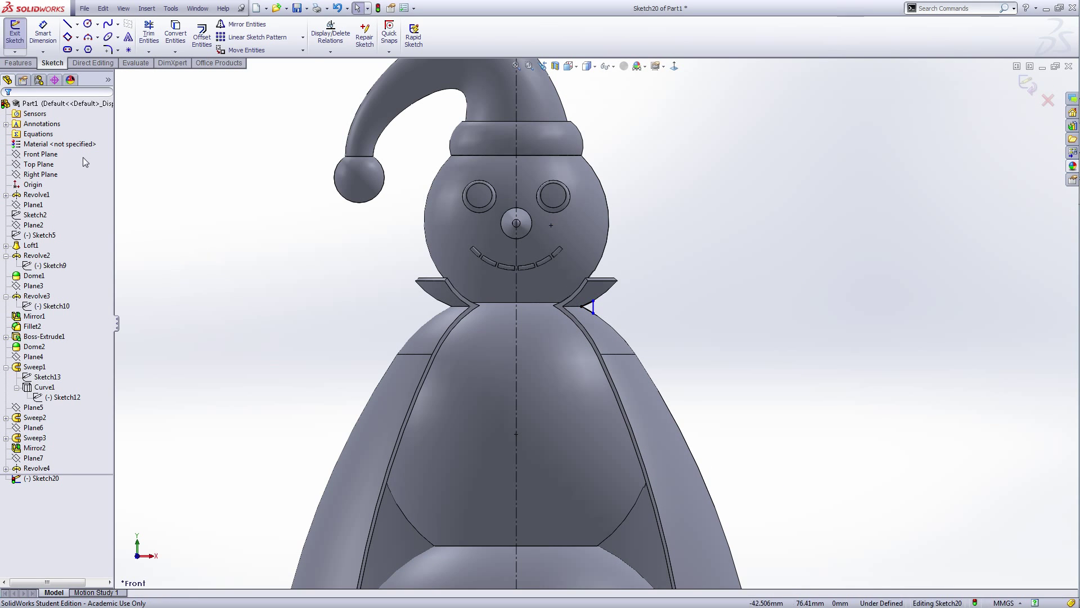
left_click(15, 35)
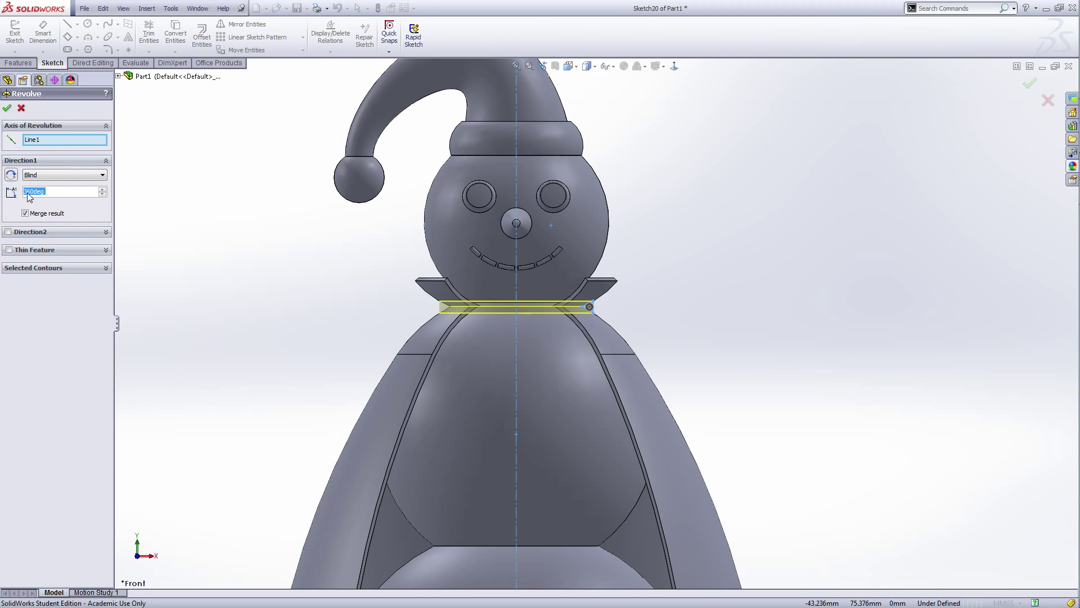
- Complete the revolve of the neck band profile about the vertical centerline
left_click(6, 108)
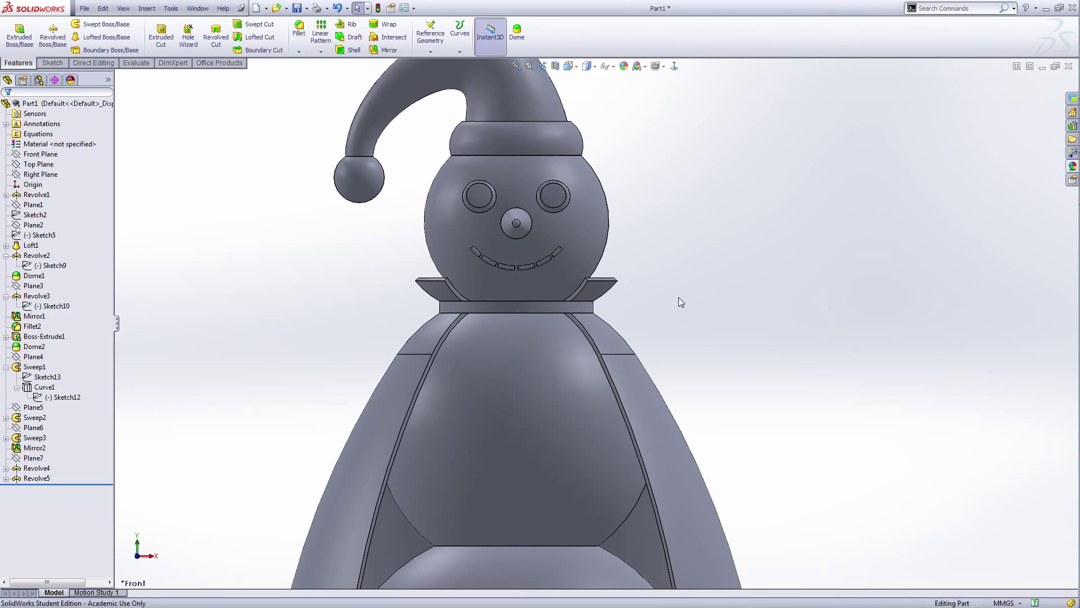
- Examine the revolved neck band and its fit with the collar from the front and at an angle
scroll(619, 315, "up", 3)
middle_click_drag(713, 345, 668, 302)
scroll(583, 305, "down", 4)
scroll(597, 330, "up", 3)
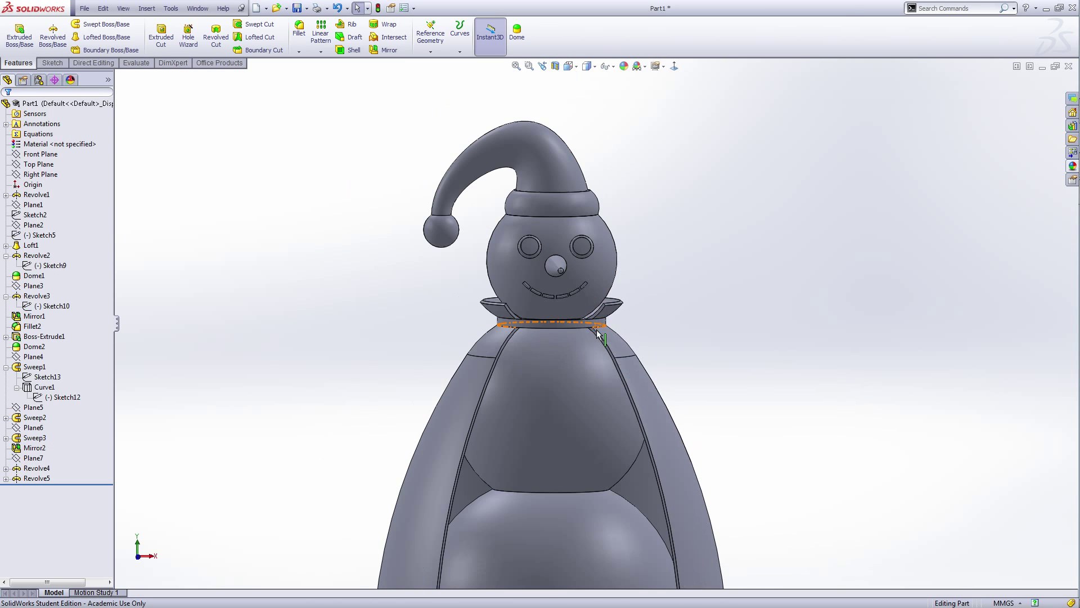
scroll(791, 400, "up", 3)
middle_click_drag(771, 398, 822, 386)
scroll(586, 340, "down", 4)
scroll(579, 333, "up", 4)
scroll(823, 387, "down", 2)
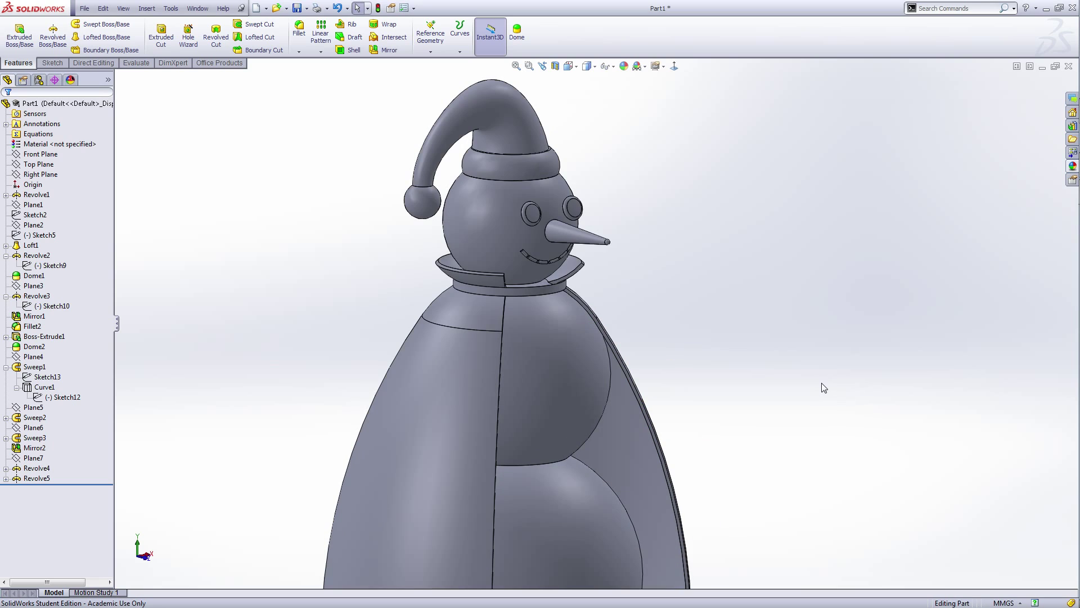
- Start a new reference plane with the Front Plane as its first reference
left_click(431, 52)
left_click(444, 67)
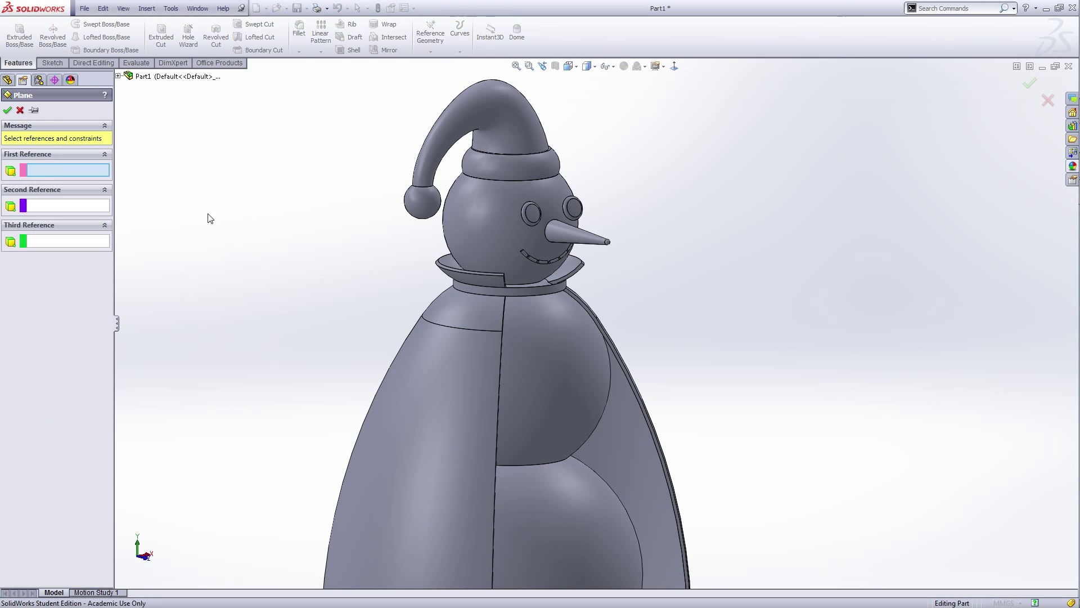
left_click(118, 76)
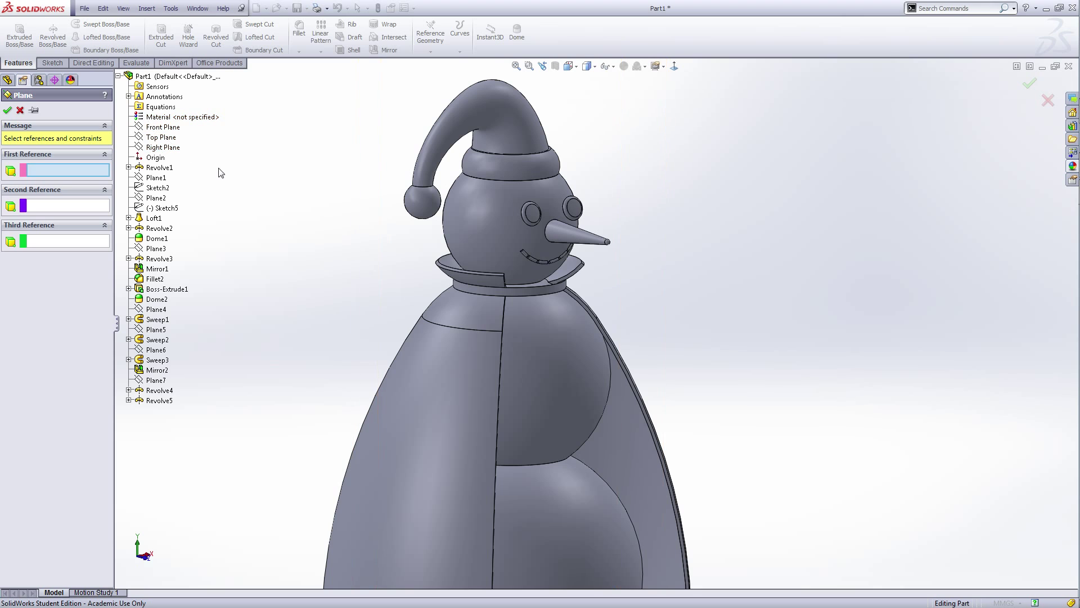
left_click(163, 127)
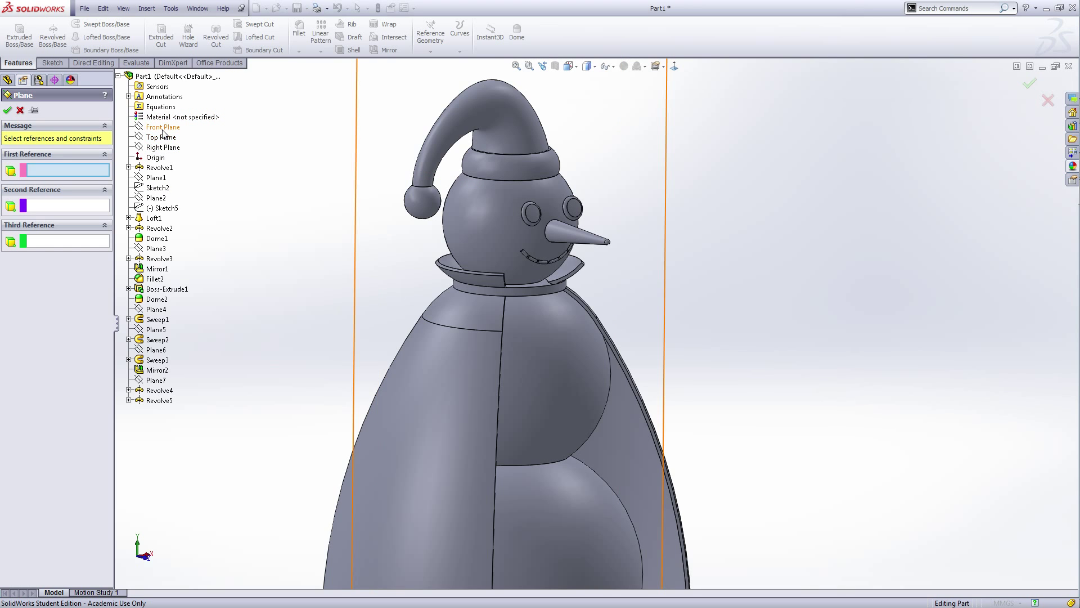
middle_click_drag(776, 416, 843, 389)
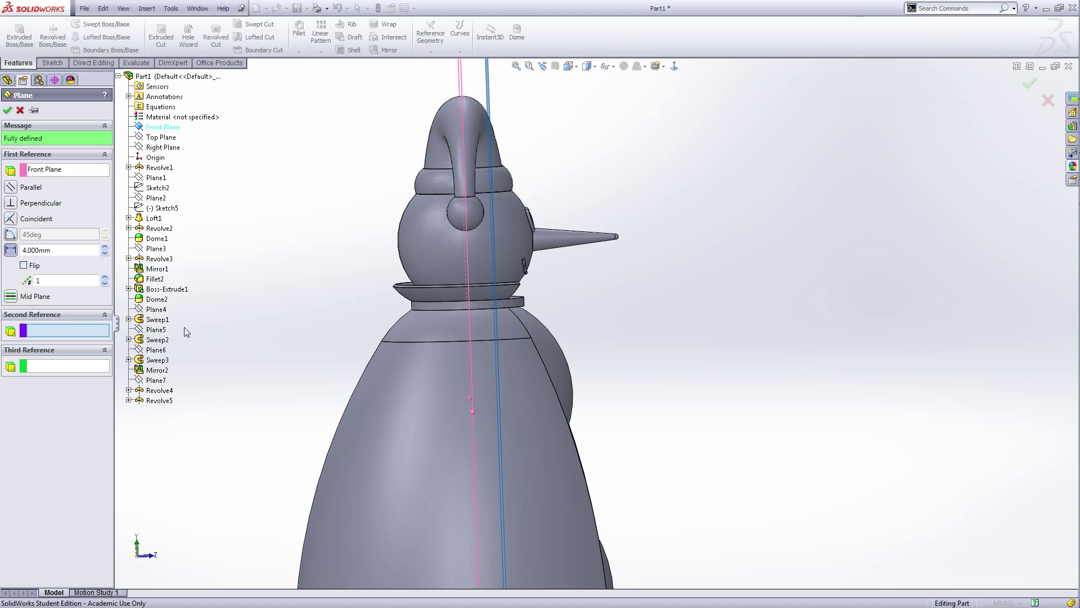
- Try plane offset distances of 8 mm and 8.5 mm against the front edge of the neck band in side view
double_click(23, 250)
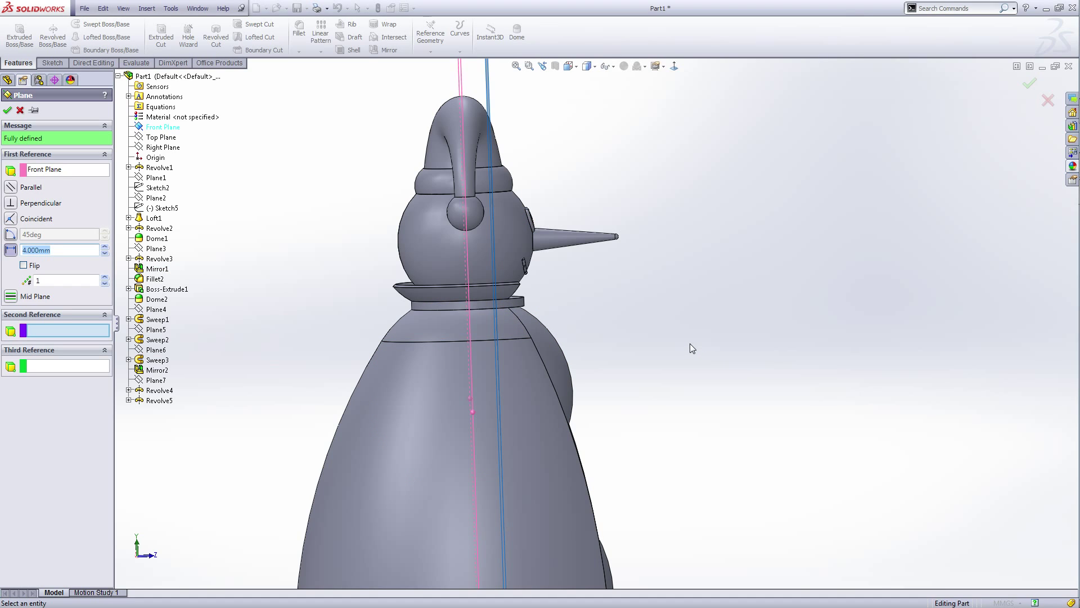
key("Return")
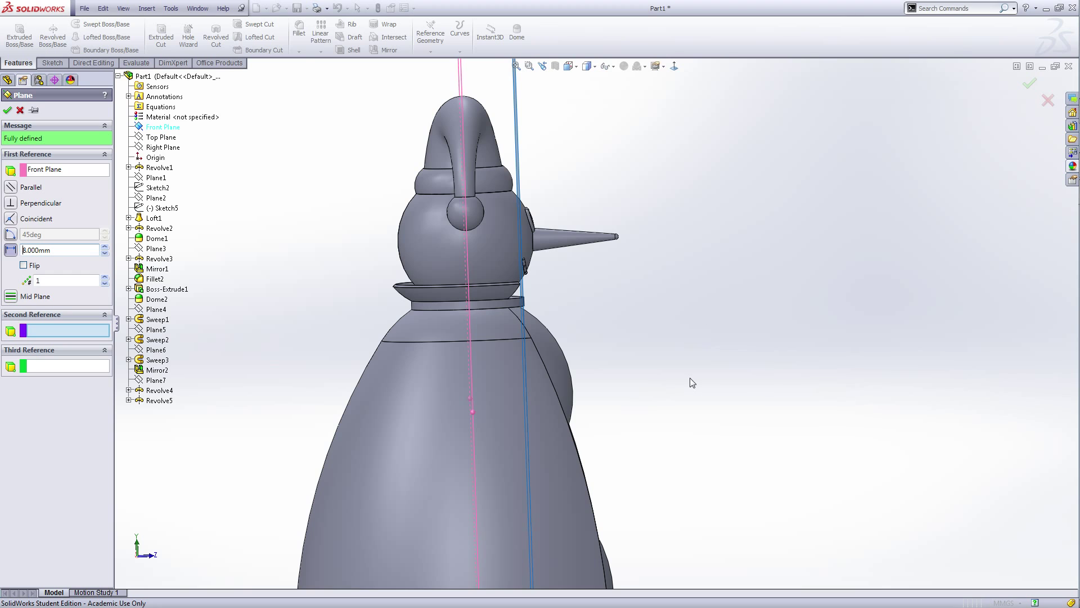
middle_click_drag(691, 381, 692, 381)
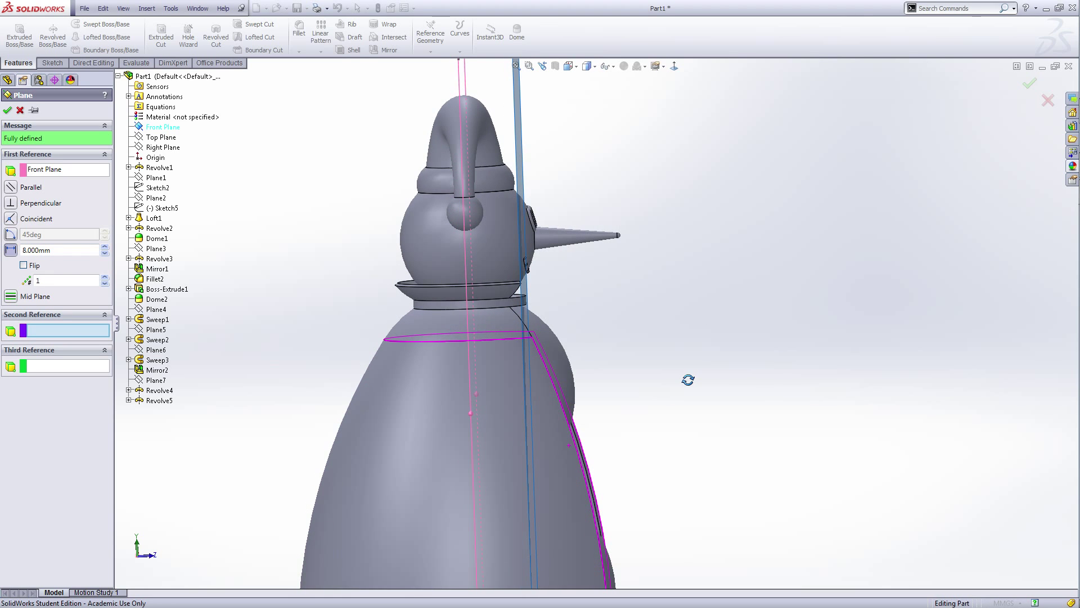
key("ctrl+2")
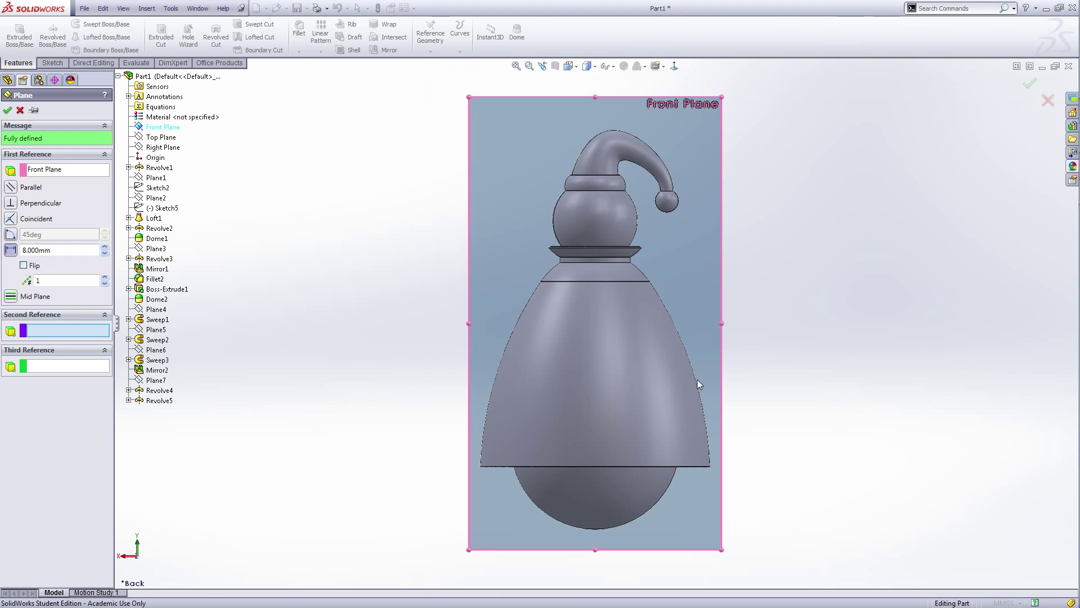
key("ctrl+1")
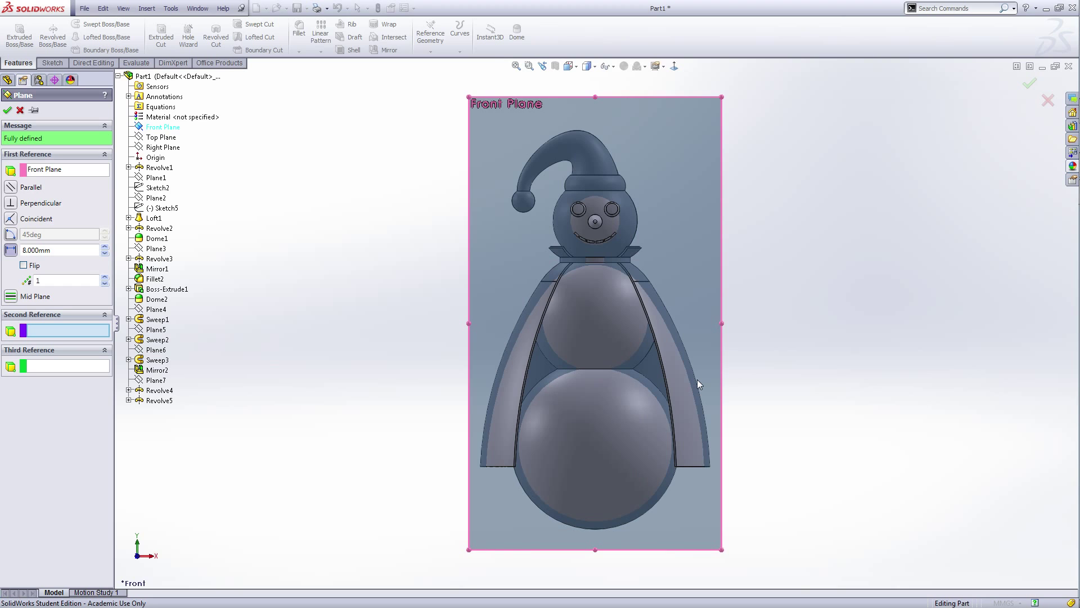
key("ctrl+3")
scroll(621, 262, "down", 5)
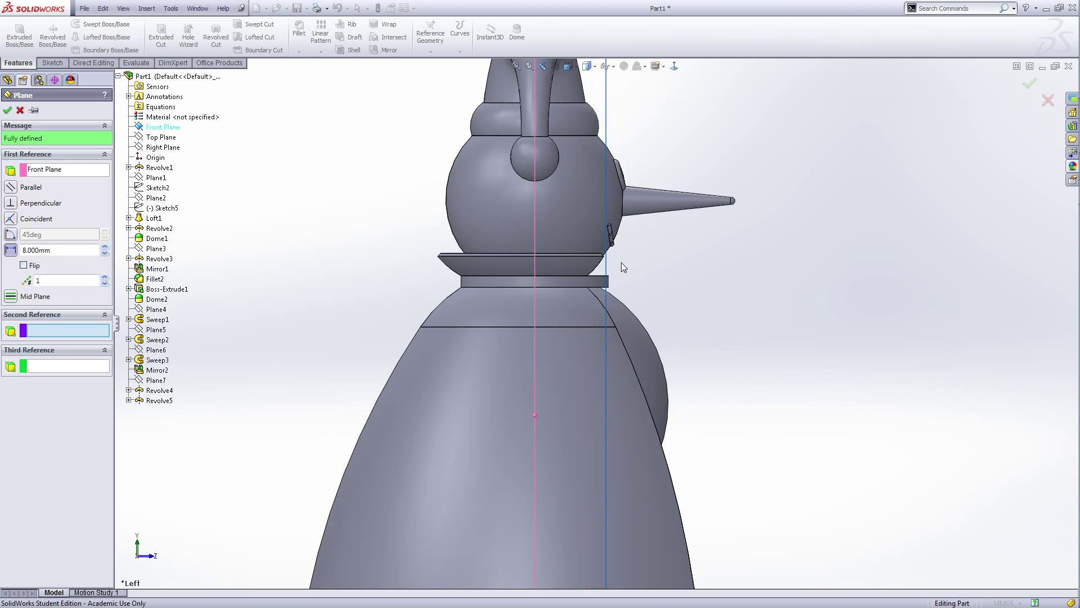
scroll(621, 262, "down", 3)
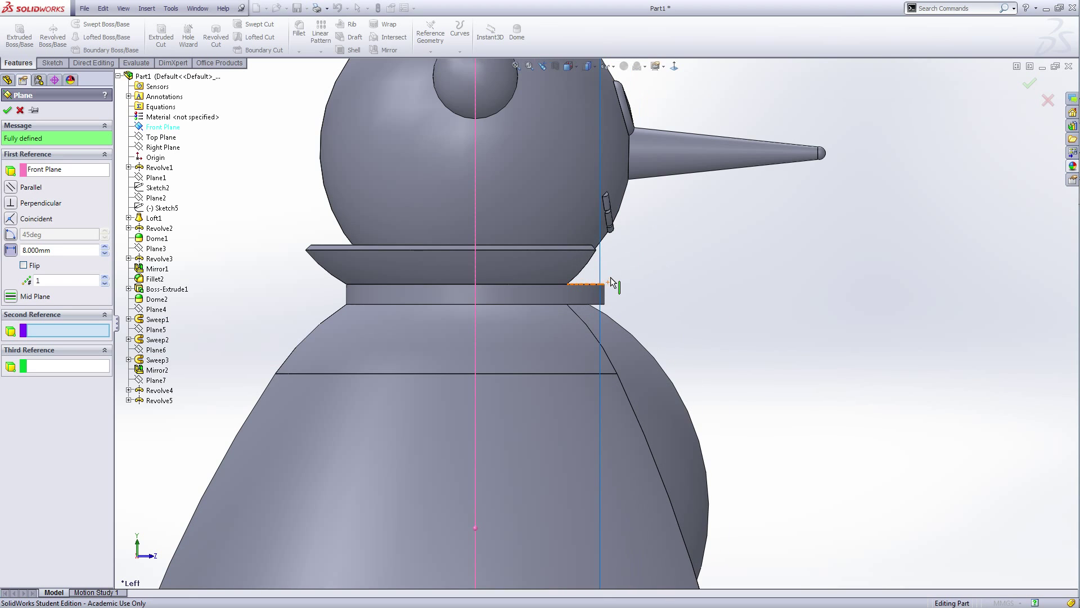
double_click(45, 251)
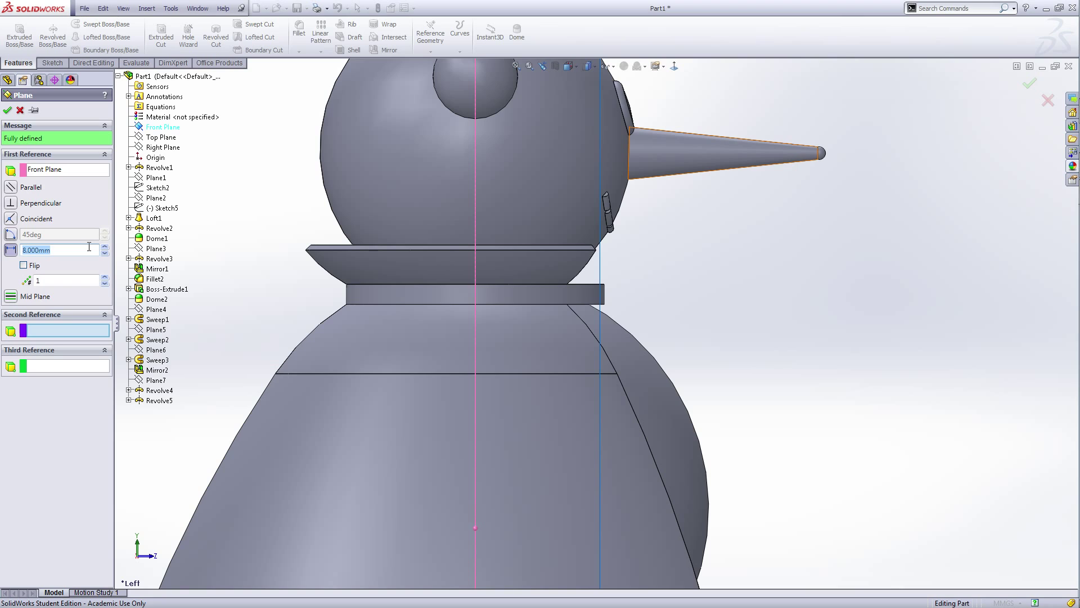
type("8.5")
key("Return")
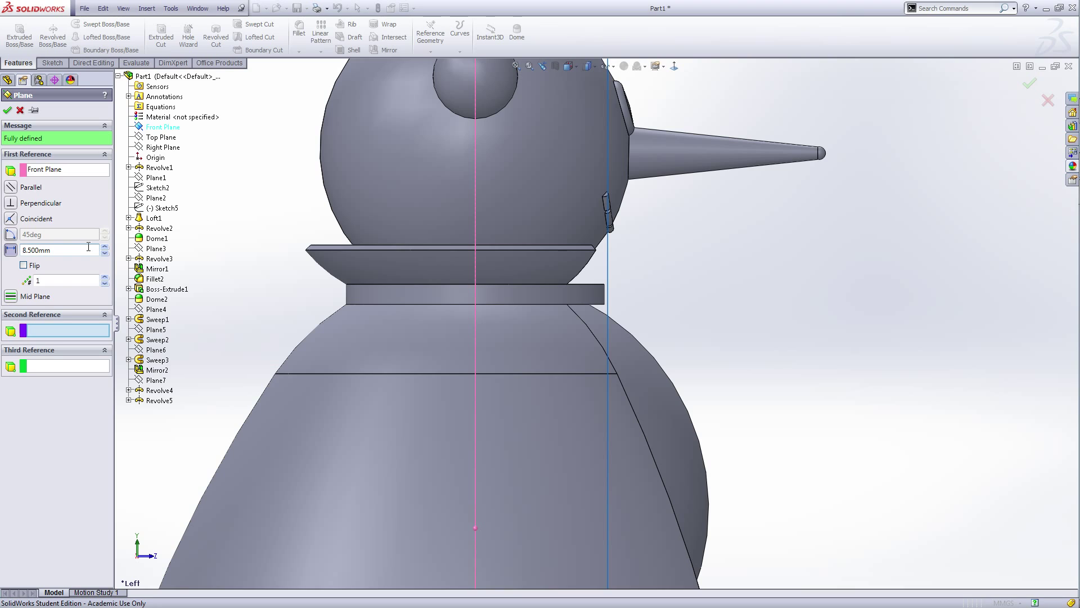
- Set the plane's offset distance from the Front Plane to 8.3 mm and create the plane
double_click(52, 250)
type("8.3")
key("Return")
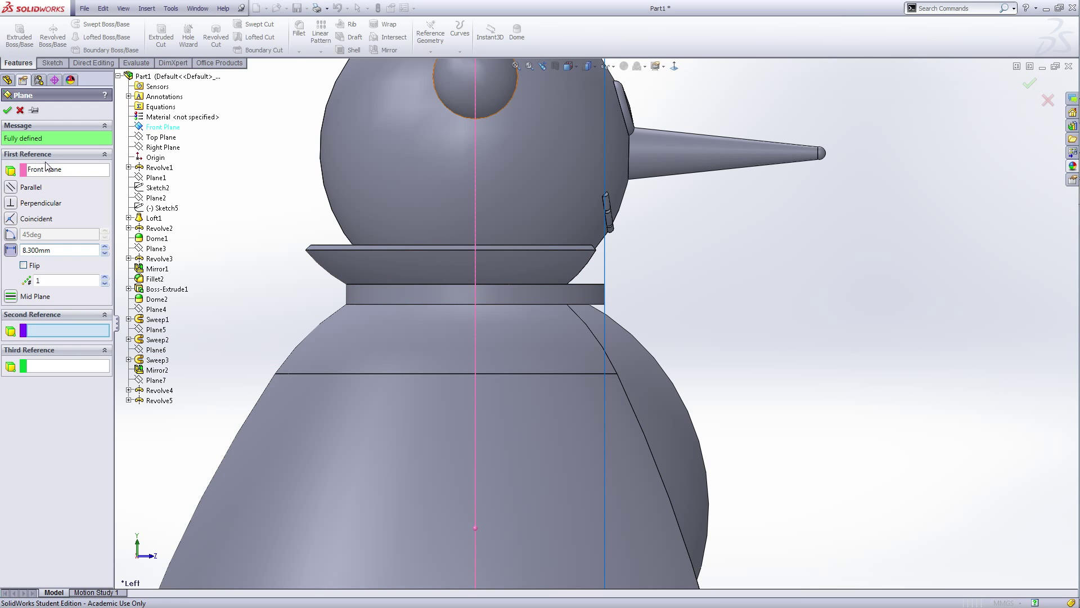
left_click(8, 109)
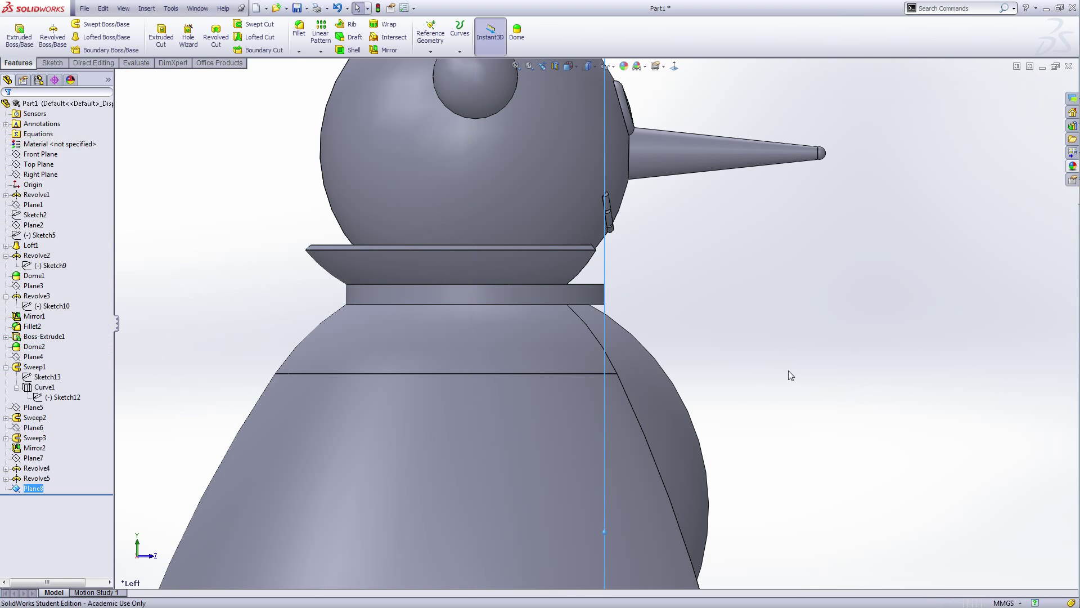
- Start an extruded boss sketch on the new plane at the front of the neck band
middle_click_drag(782, 383, 711, 384)
scroll(712, 386, "up", 9)
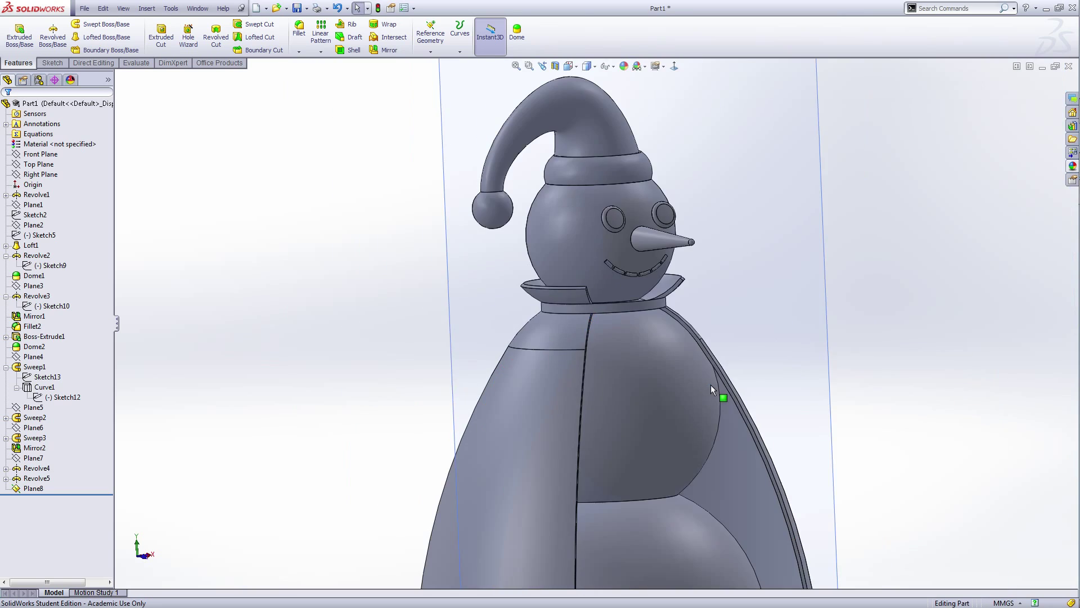
middle_click_drag(767, 409, 731, 437)
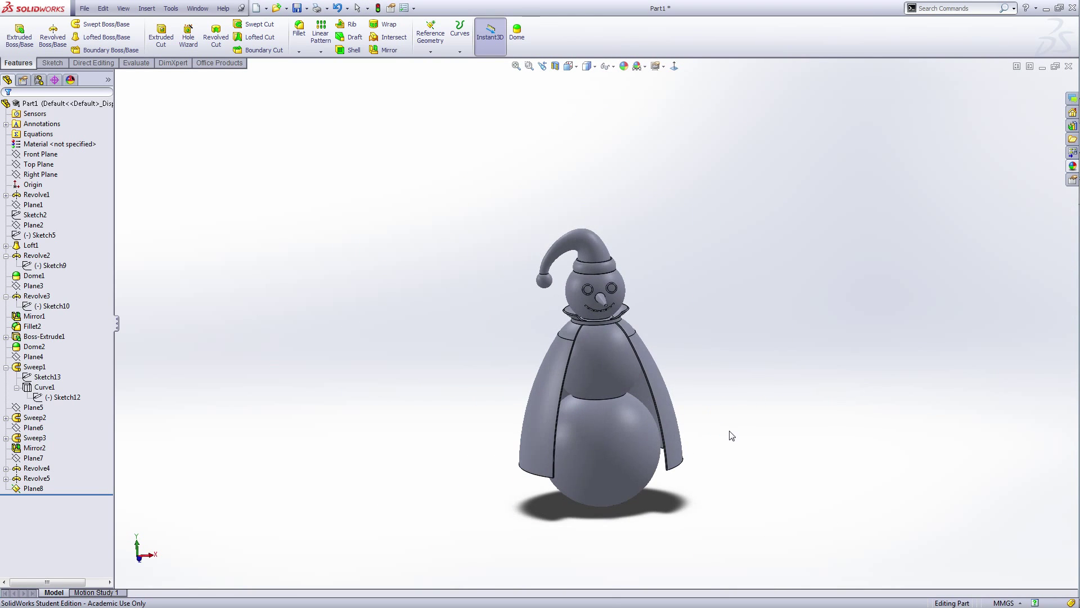
left_click(33, 487)
left_click(20, 36)
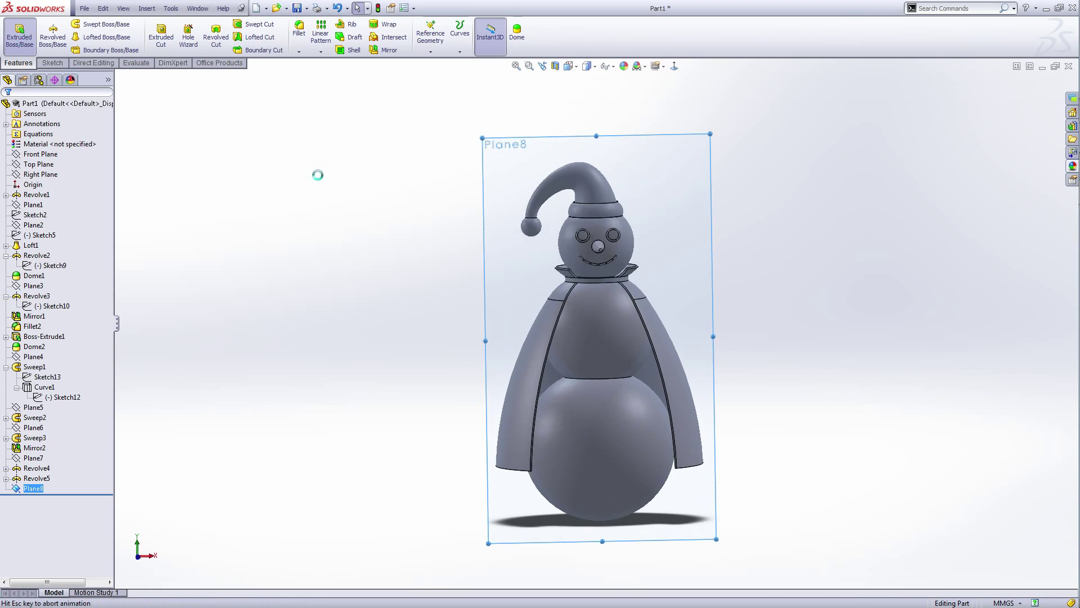
- Draw a vertical centerline about 96.6 mm long from the origin up past the top of the hat
right_click(798, 214)
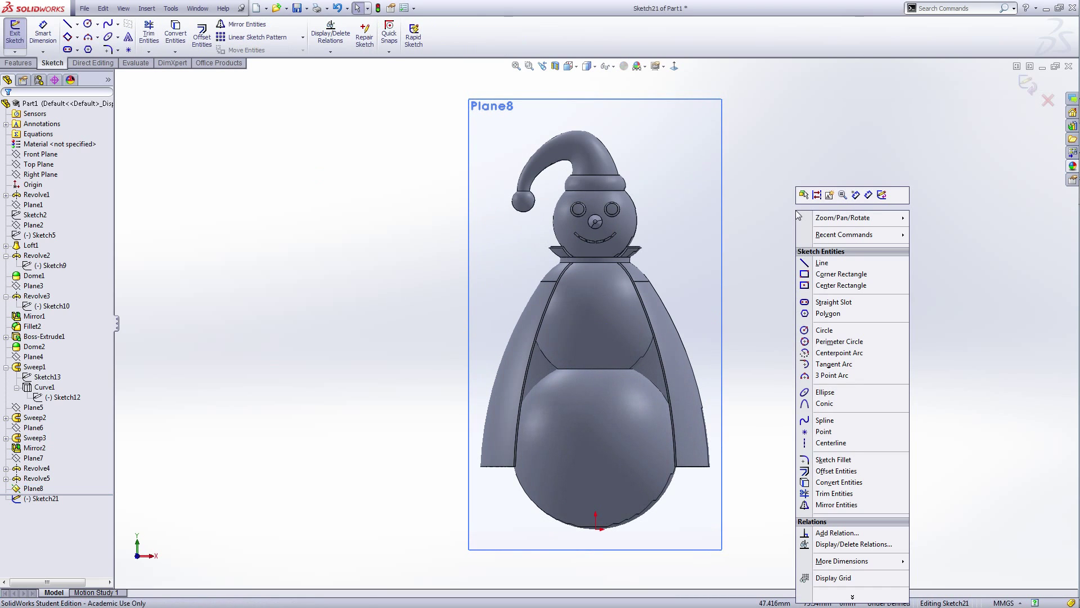
left_click(831, 443)
left_click(595, 528)
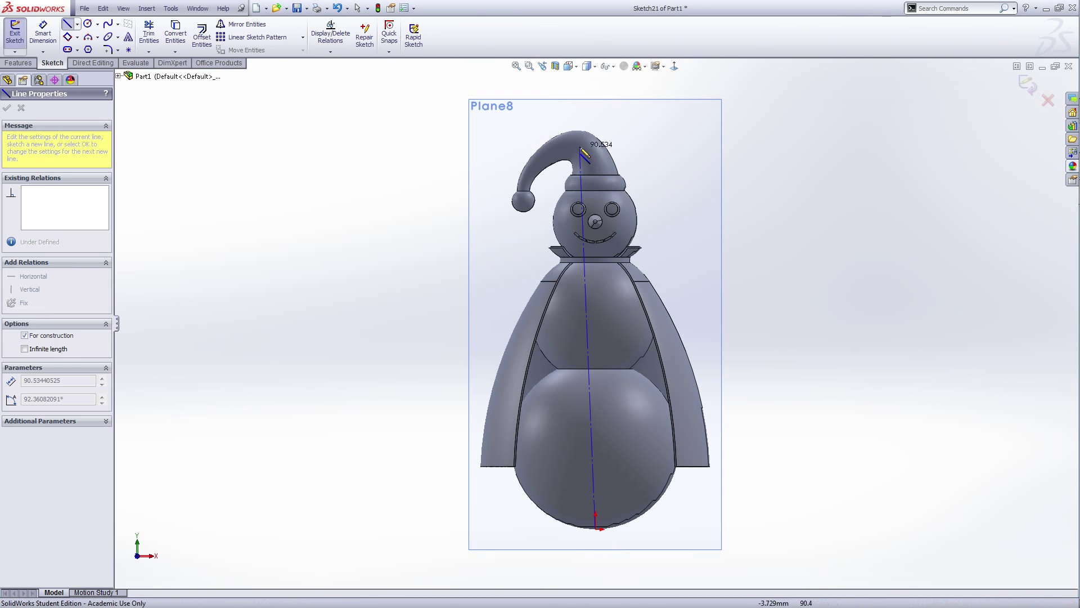
left_click(595, 121)
right_click(596, 120)
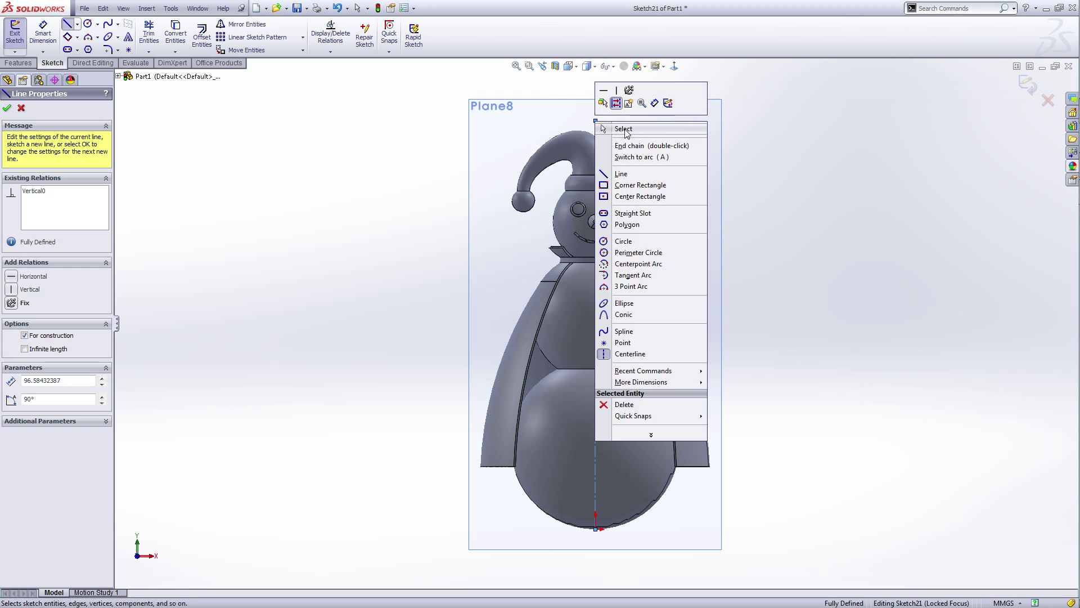
left_click(625, 130)
- Sketch half a bow tie outline on the neck band, with short horizontal lines about 0.97 mm long from the centerline and a flared, straight-ended wing
scroll(588, 279, "down", 4)
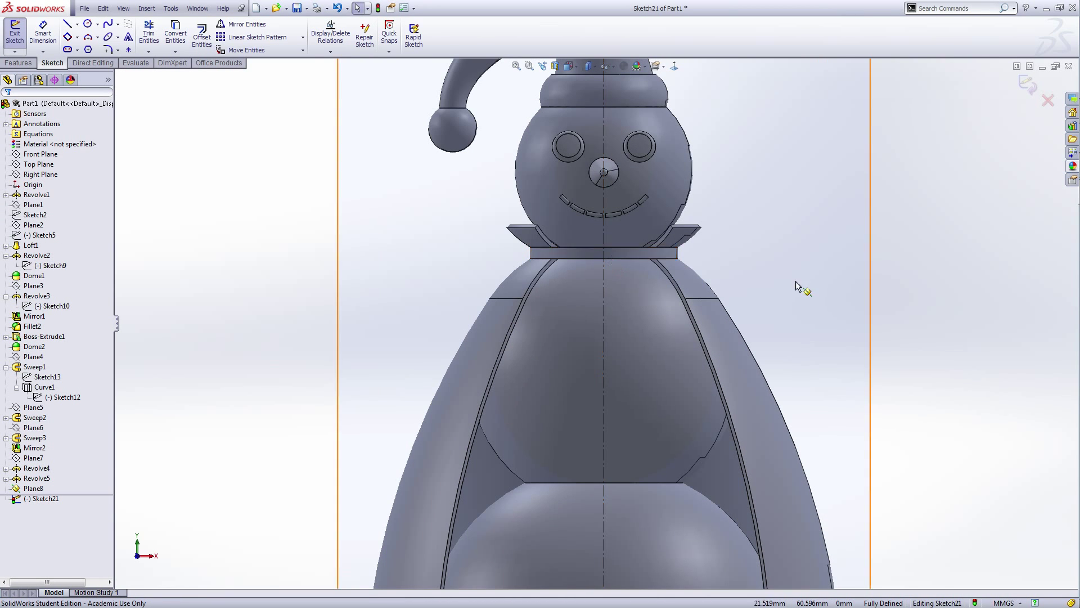
scroll(833, 233, "up", 3)
right_click(833, 233)
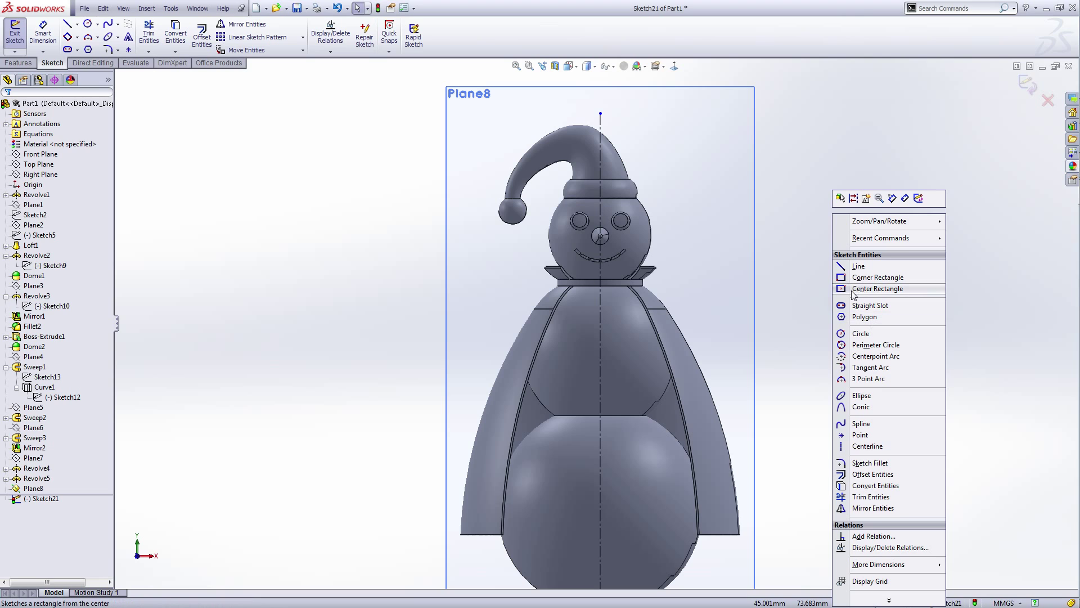
left_click(860, 267)
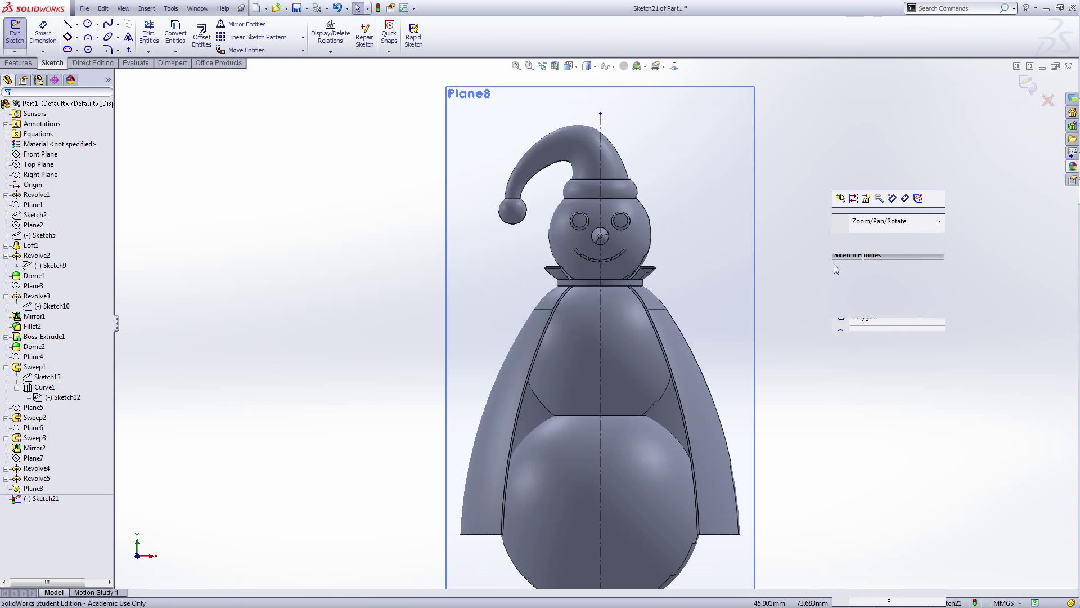
scroll(570, 296, "down", 8)
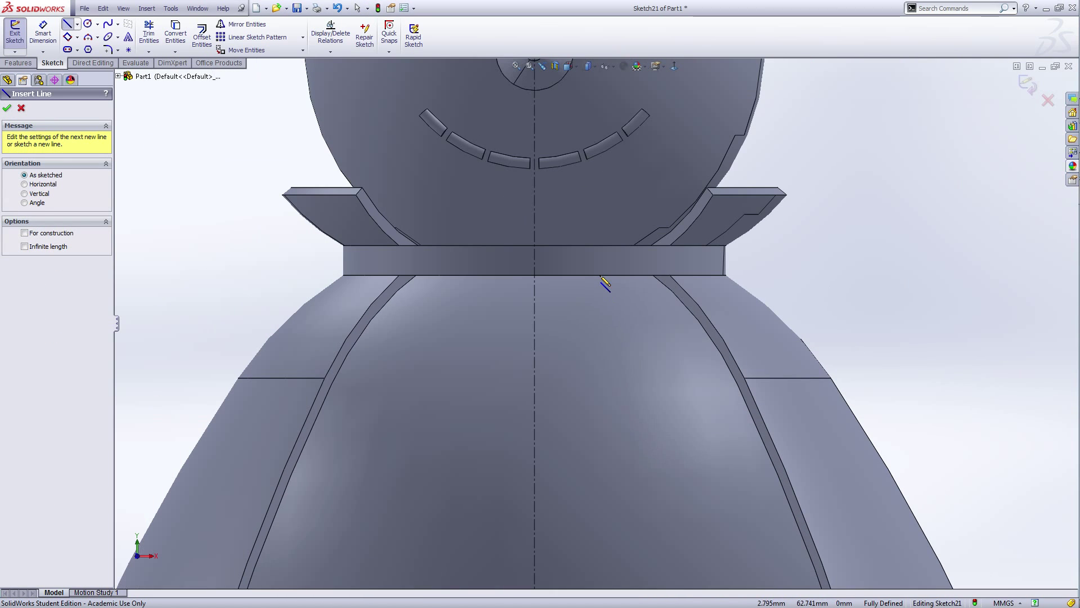
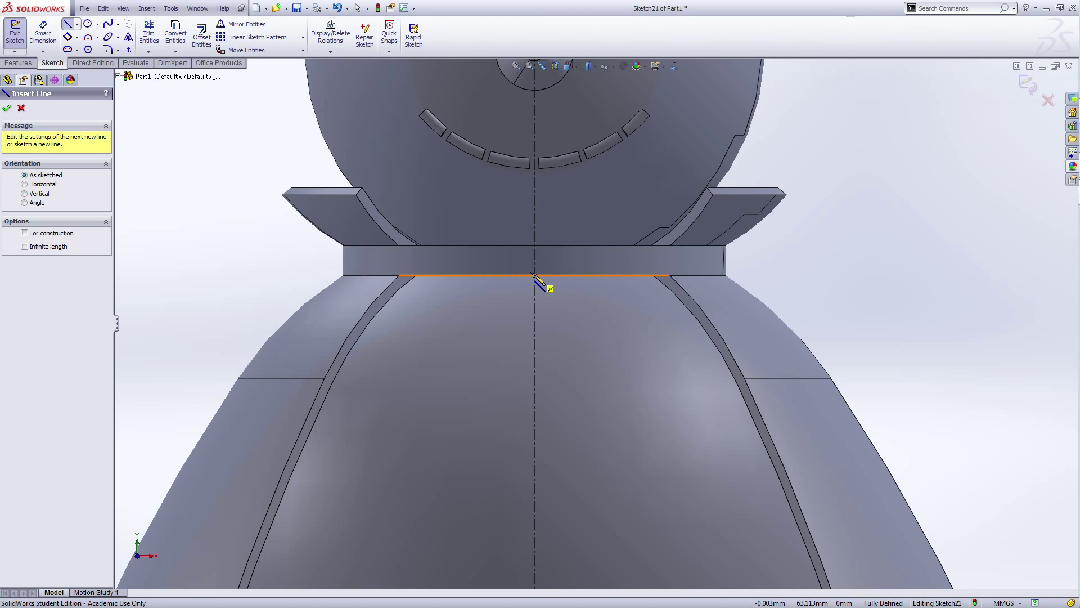
left_click(534, 275)
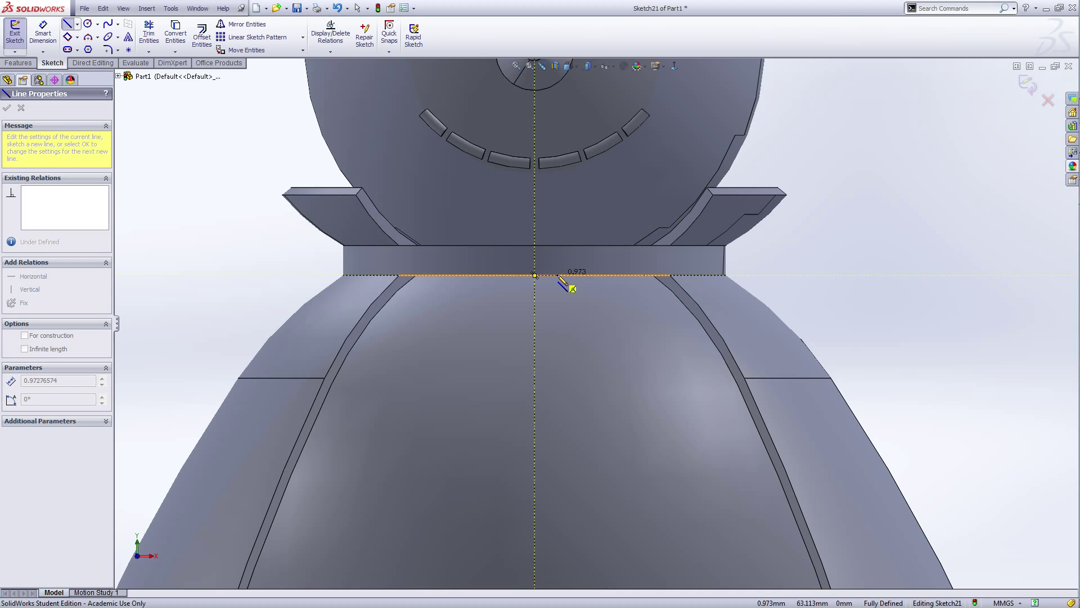
left_click(557, 276)
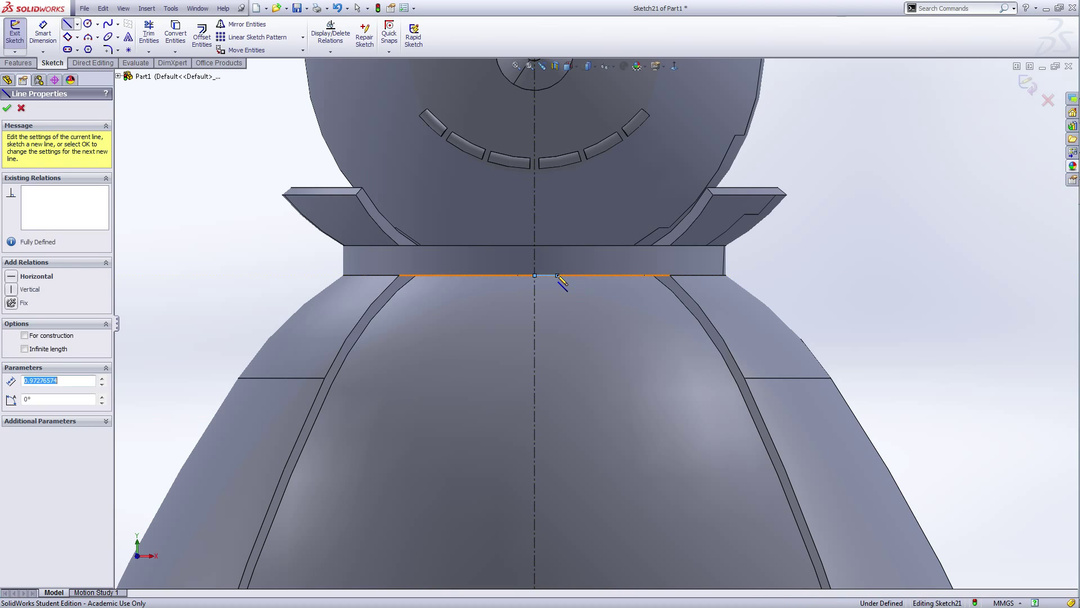
left_click(613, 220)
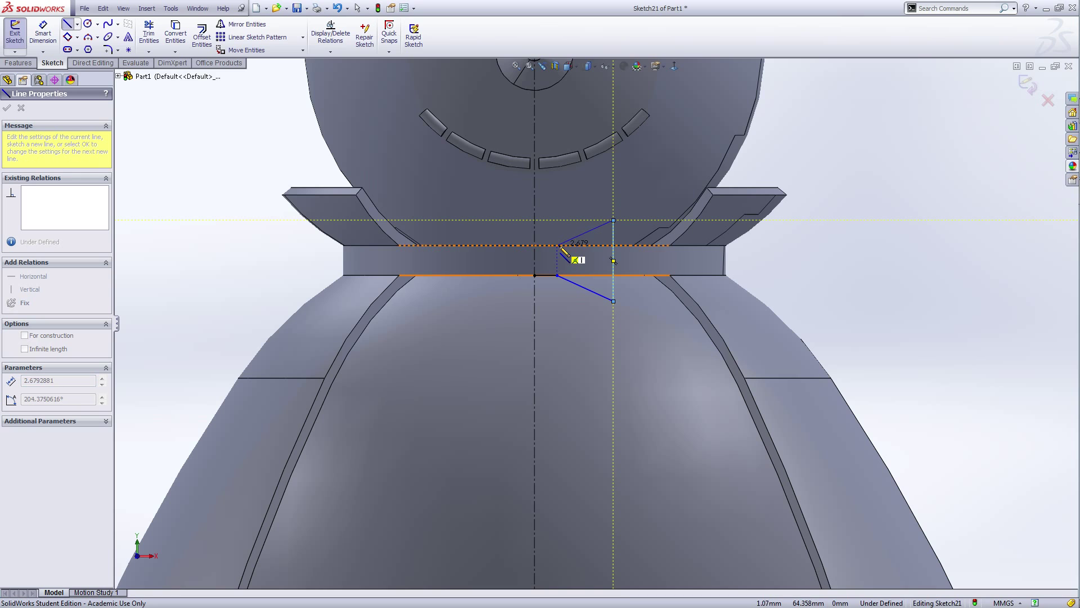
double_click(557, 245)
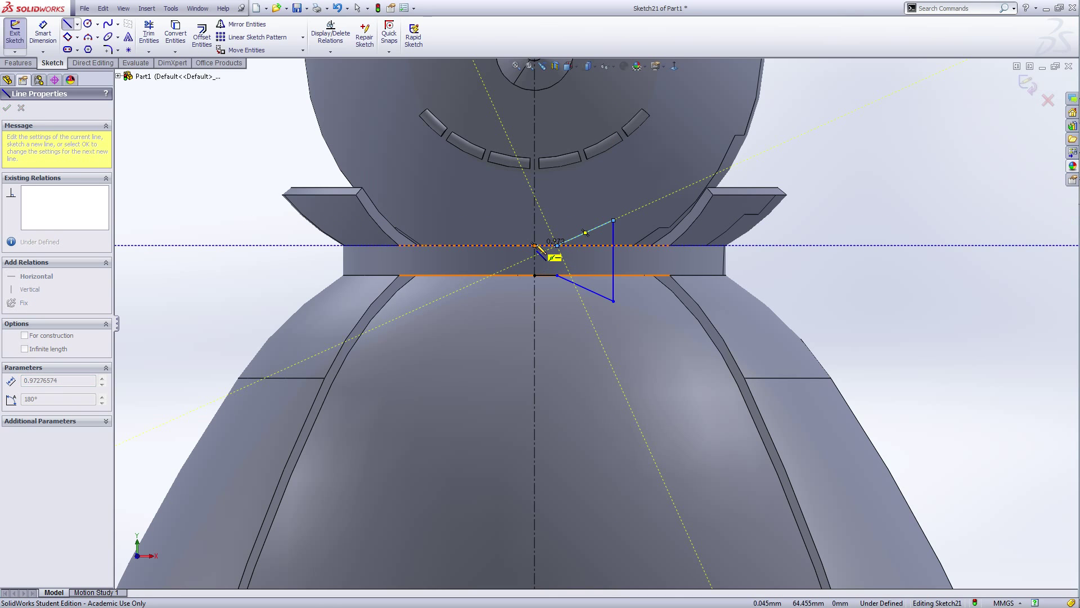
left_click(535, 246)
right_click(536, 247)
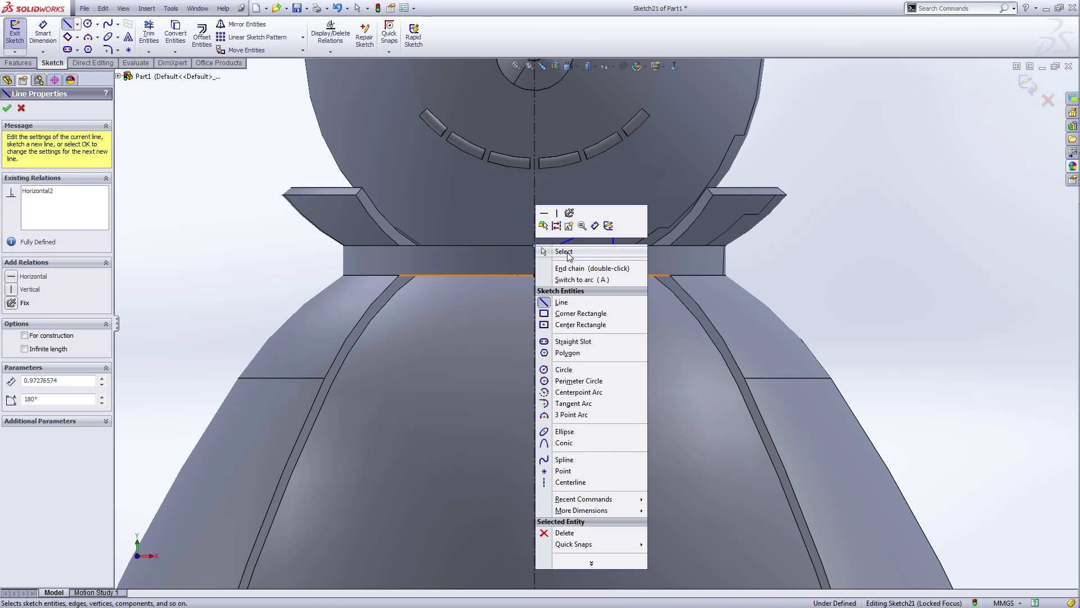
left_click(563, 250)
scroll(683, 285, "up", 3)
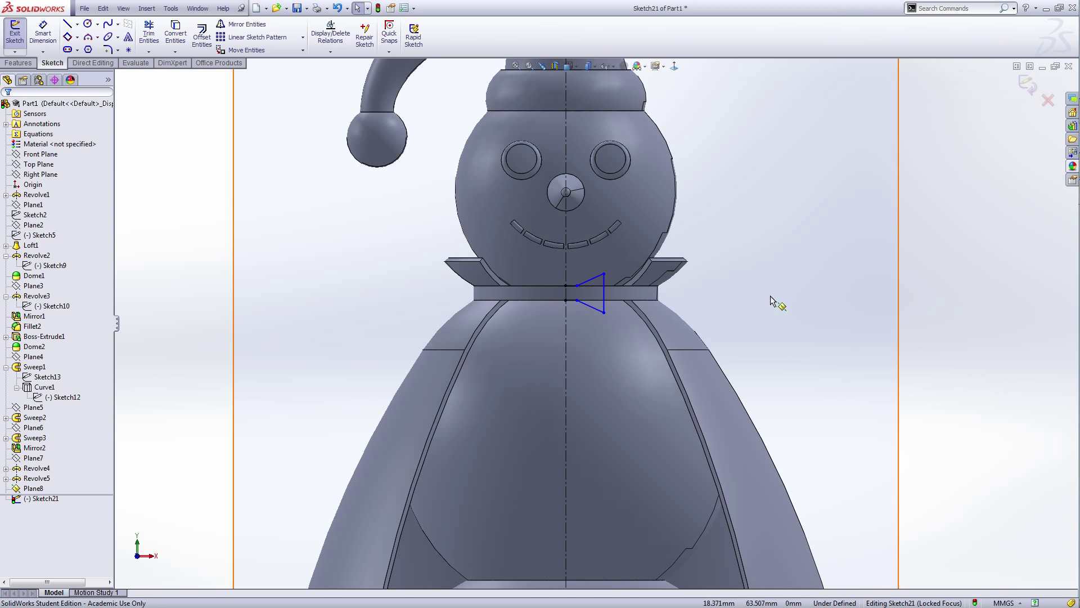
- Draw a vertical construction line about 1.29 mm long joining the upper and lower inner corners of the bow tie wing
right_click(954, 244)
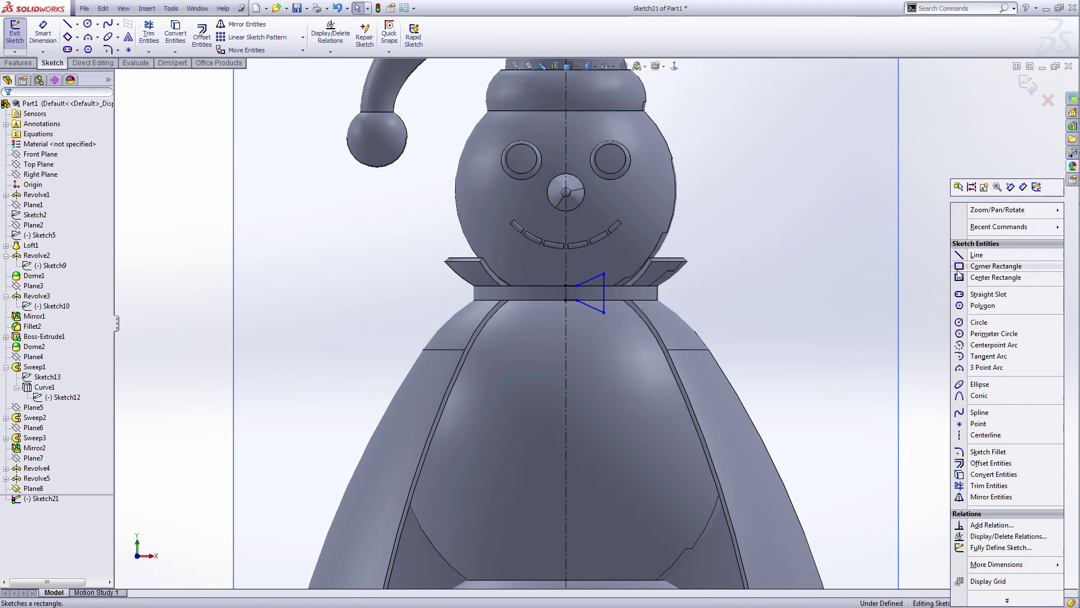
left_click(966, 437)
scroll(596, 286, "down", 5)
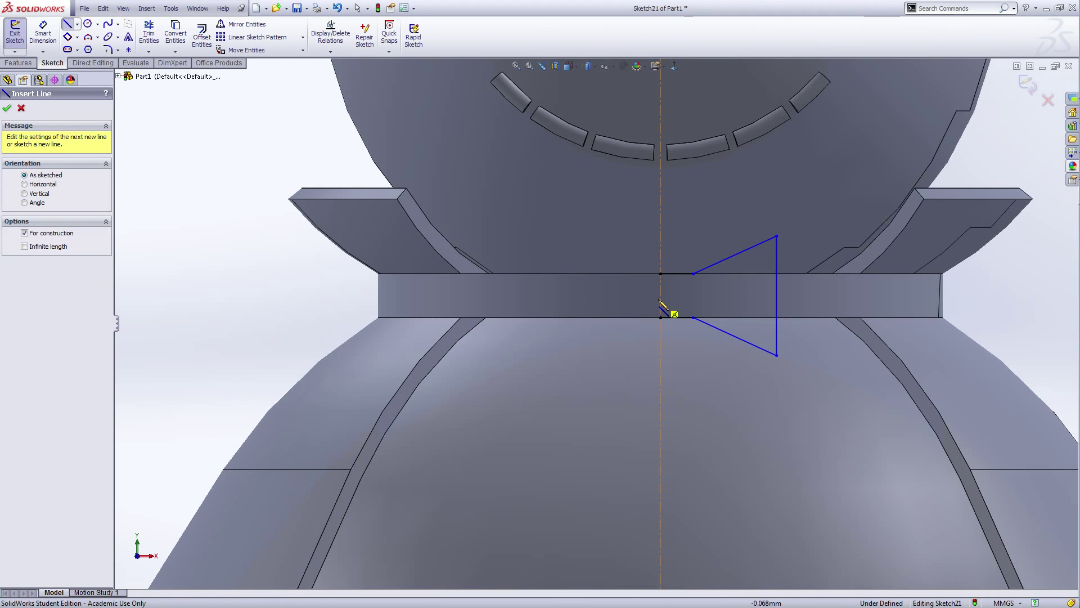
scroll(678, 306, "up", 5)
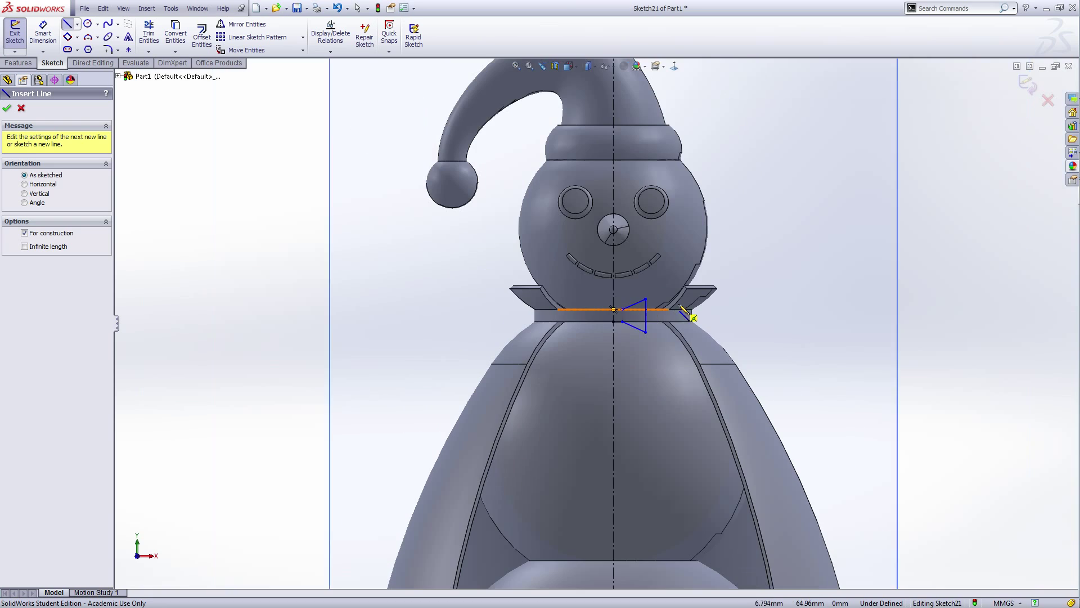
scroll(625, 315, "down", 5)
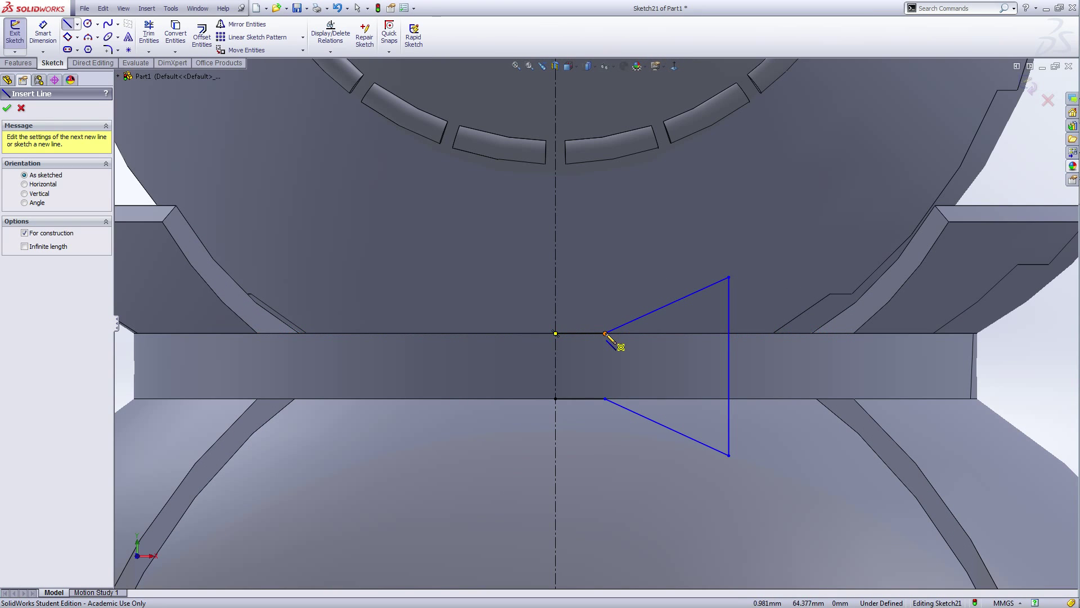
left_click(605, 334)
left_click(606, 399)
right_click(606, 399)
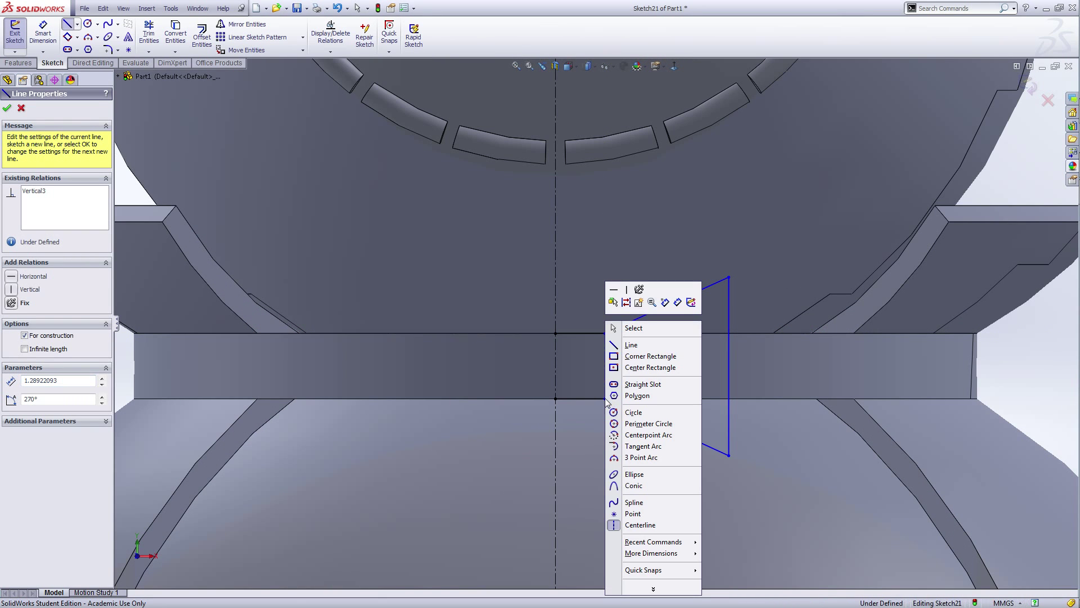
left_click(633, 328)
- Draw a centerline about 2.44 mm long between the midpoints of the wing's inner construction line and outer edge, and make it horizontal
right_click(1048, 349)
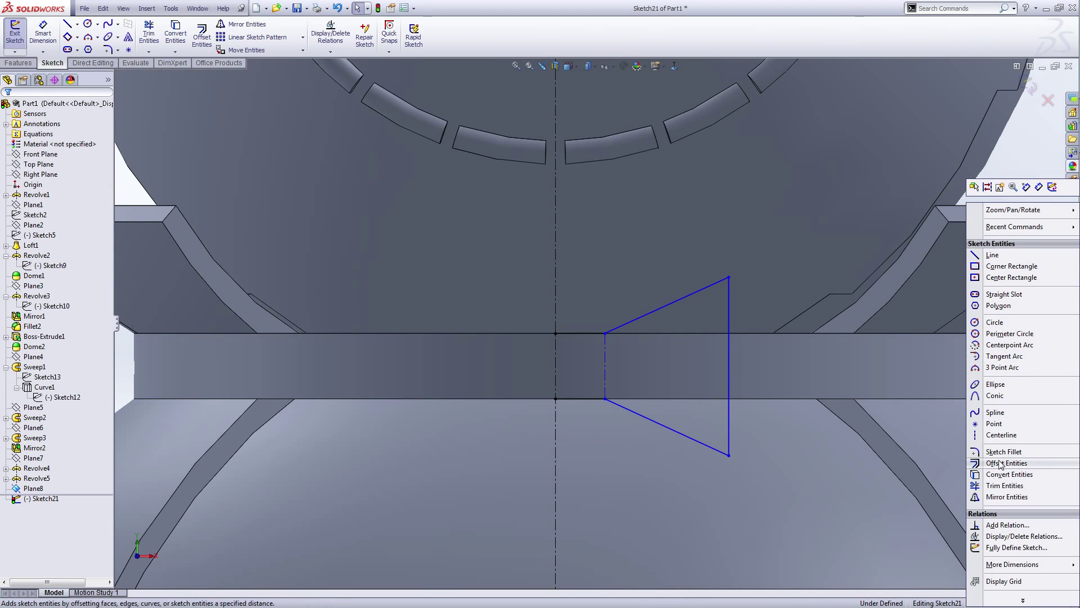
left_click(996, 437)
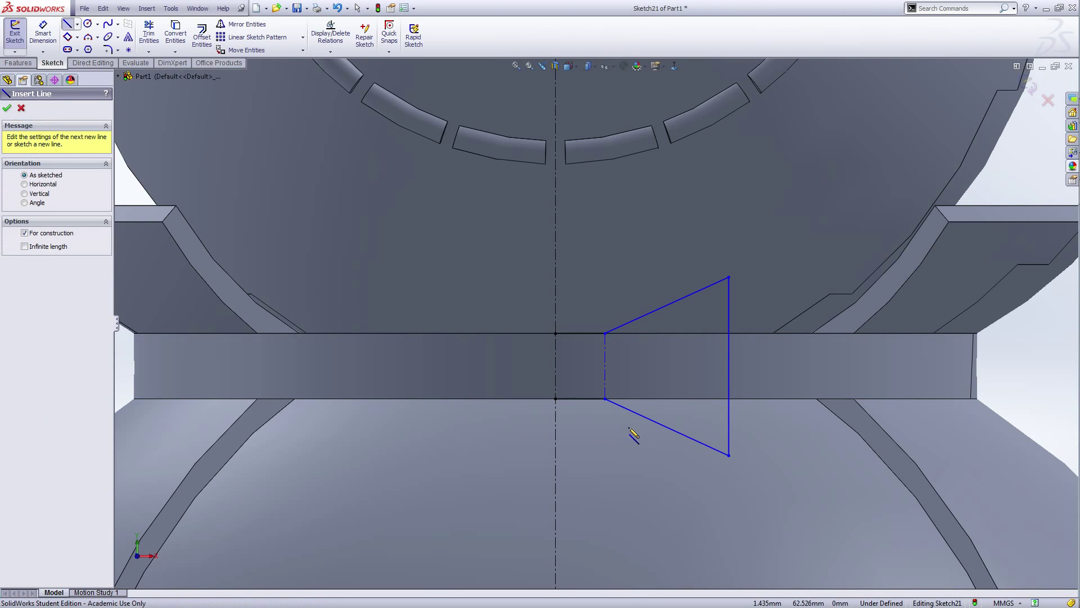
left_click(605, 366)
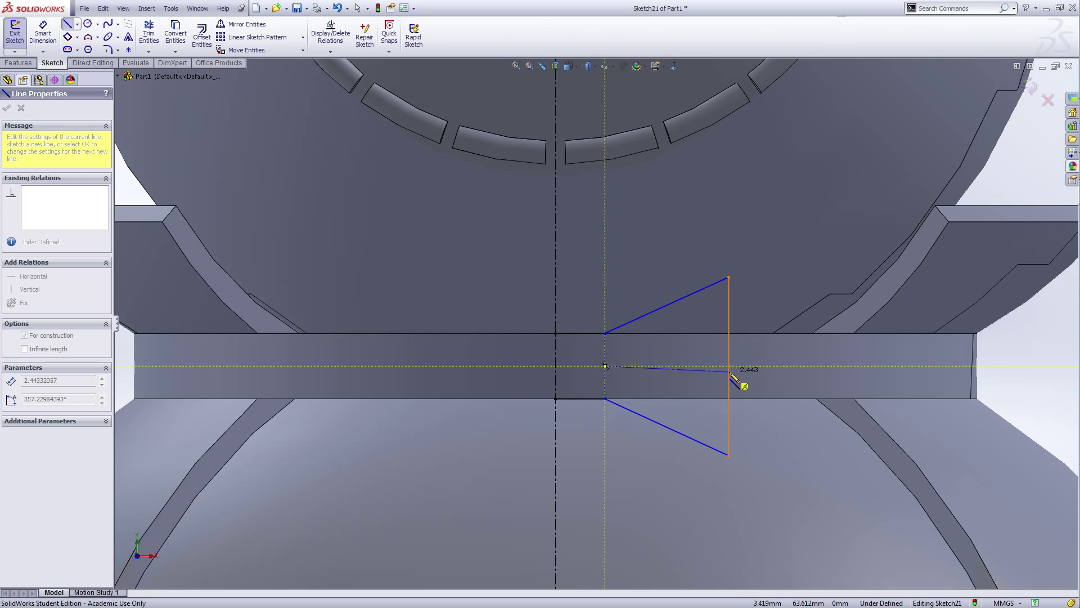
left_click(729, 366)
right_click(729, 367)
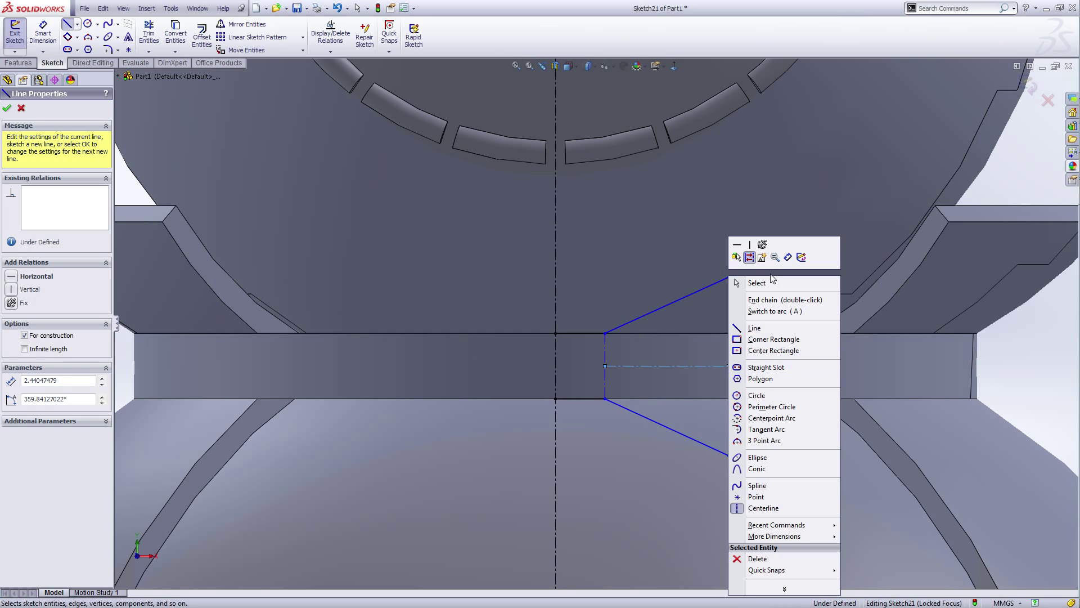
left_click(764, 285)
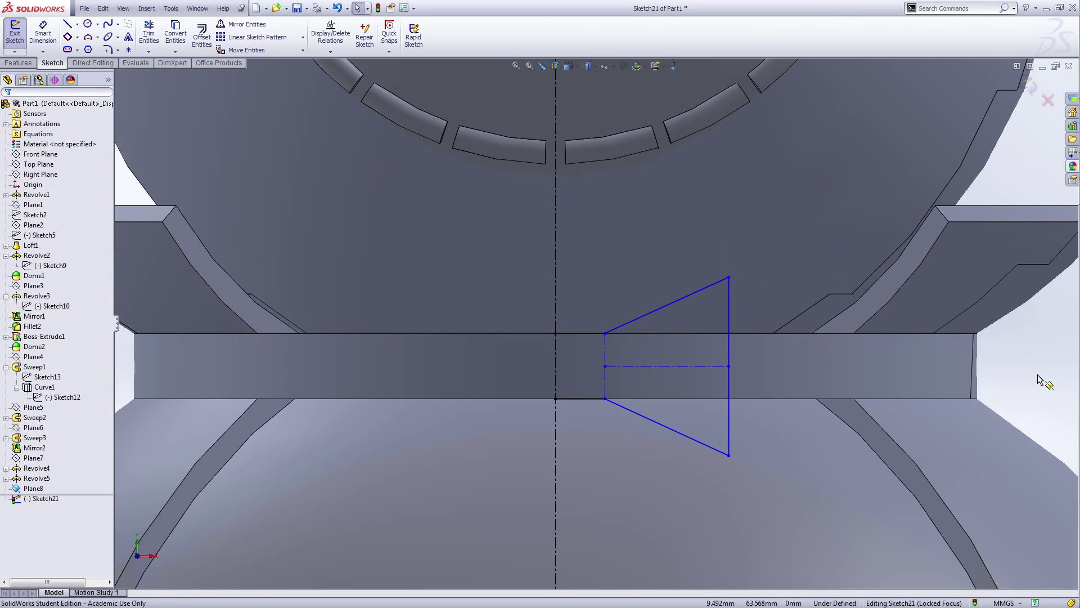
left_click(682, 366)
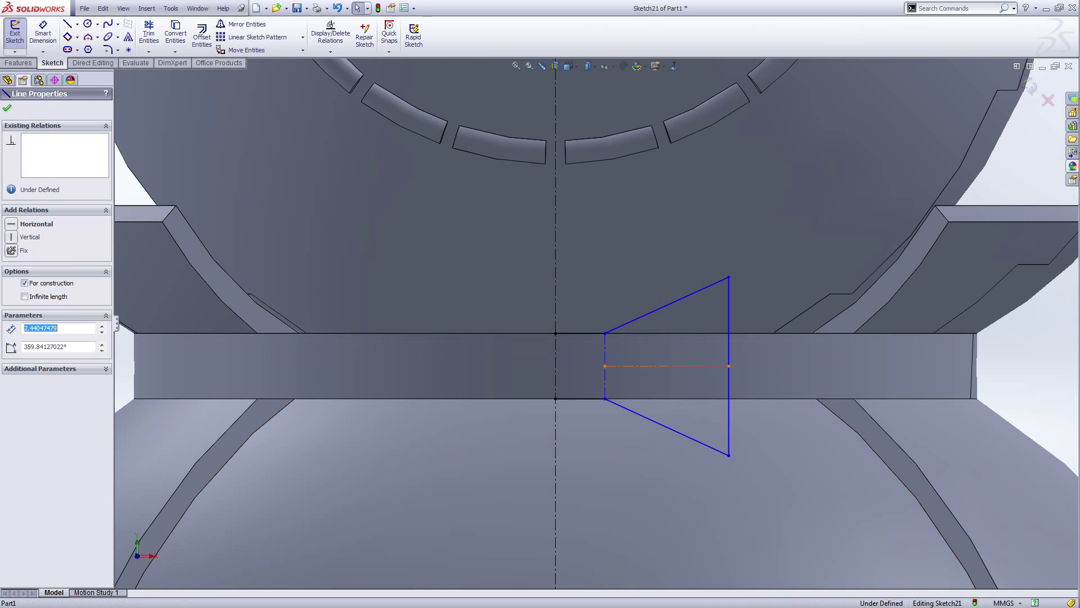
left_click(11, 224)
left_click(7, 110)
- Move the wing's upper inner corner closer to the vertical centerline, to about X 0.74 mm
scroll(571, 294, "up", 10)
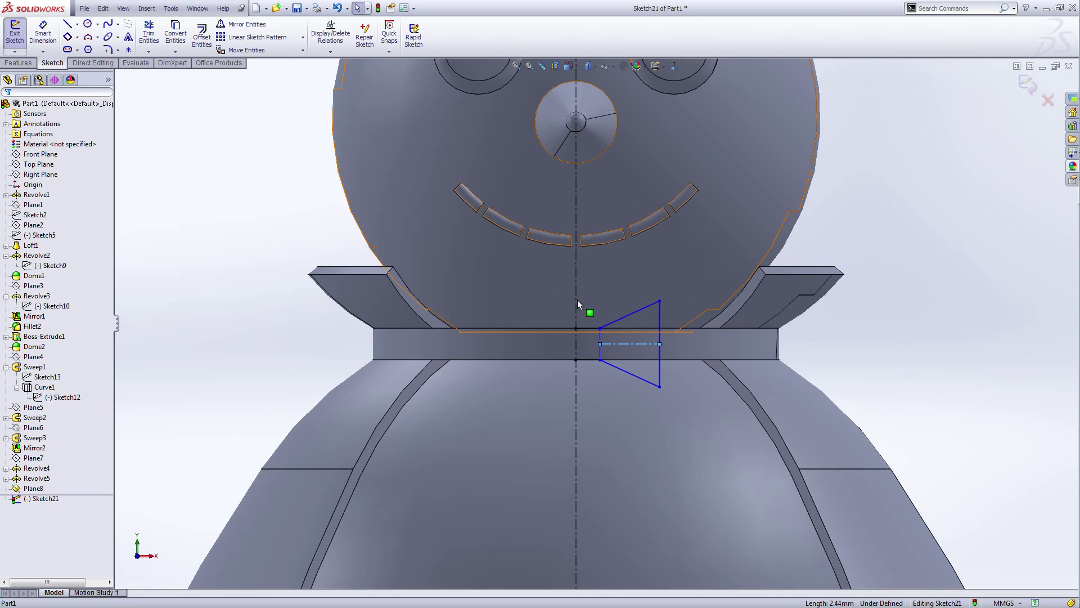
scroll(795, 341, "up", 3)
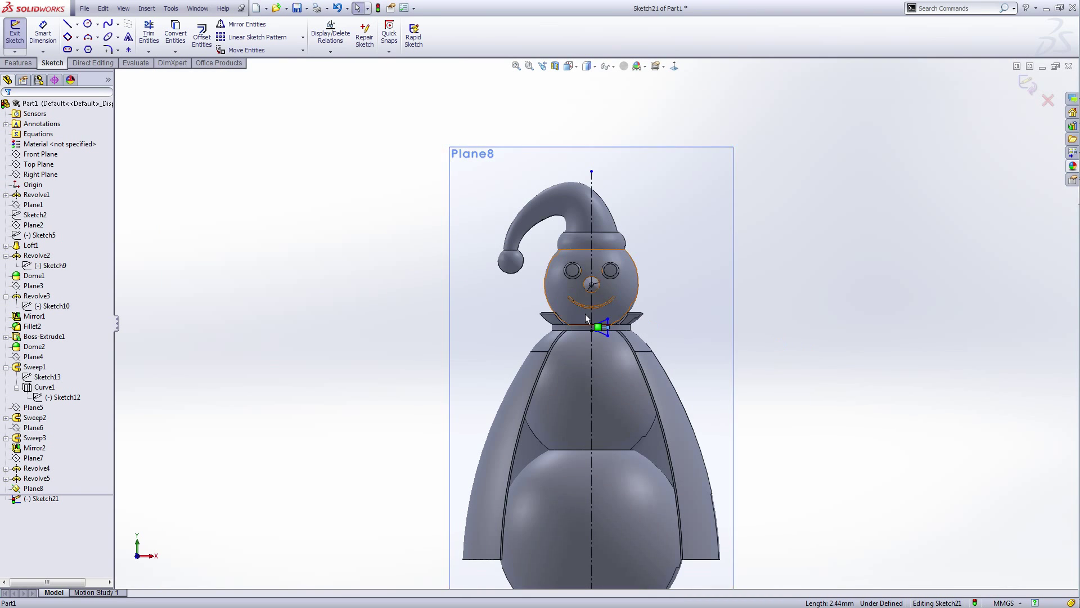
scroll(619, 331, "down", 10)
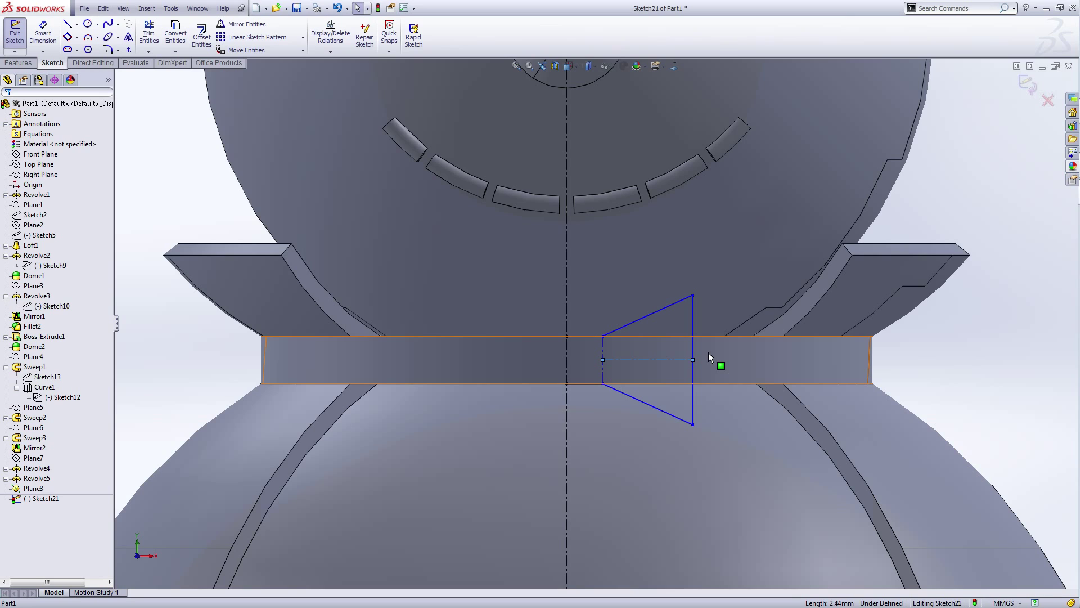
scroll(726, 354, "up", 5)
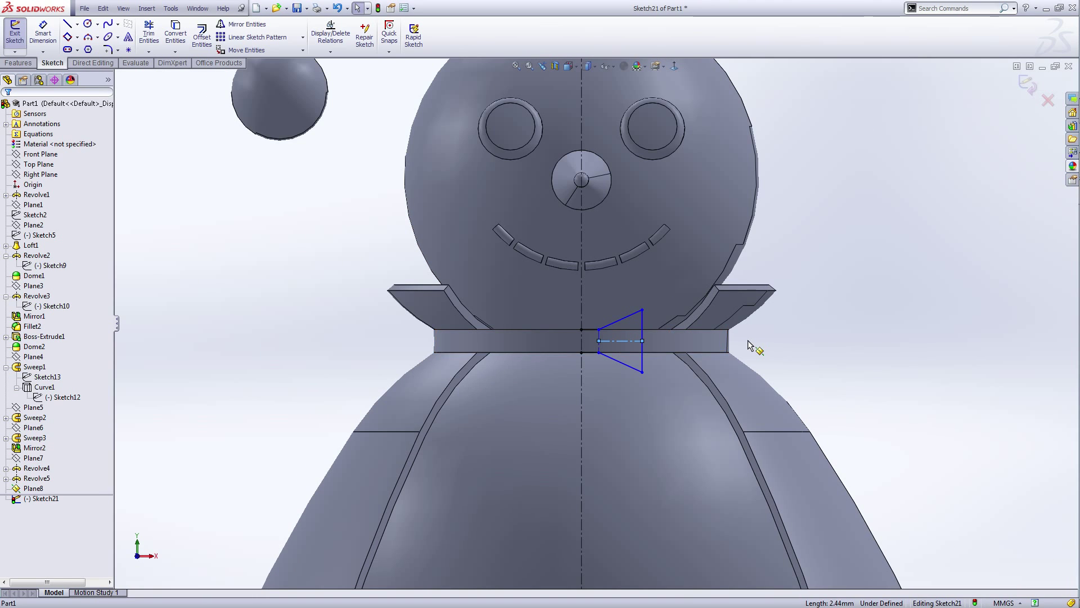
scroll(685, 354, "down", 8)
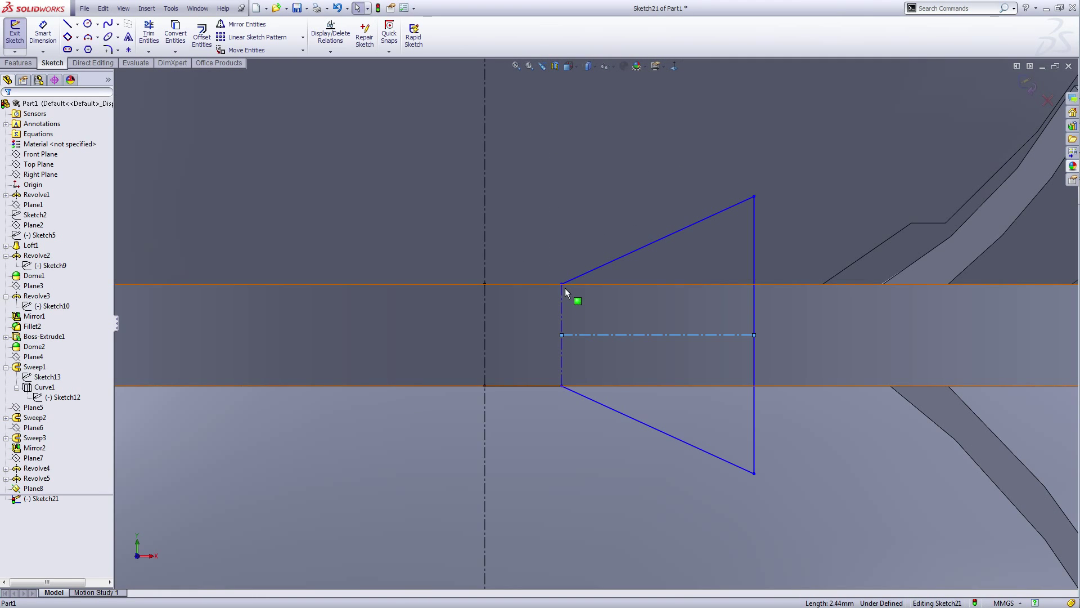
left_click(565, 287)
scroll(580, 322, "up", 3)
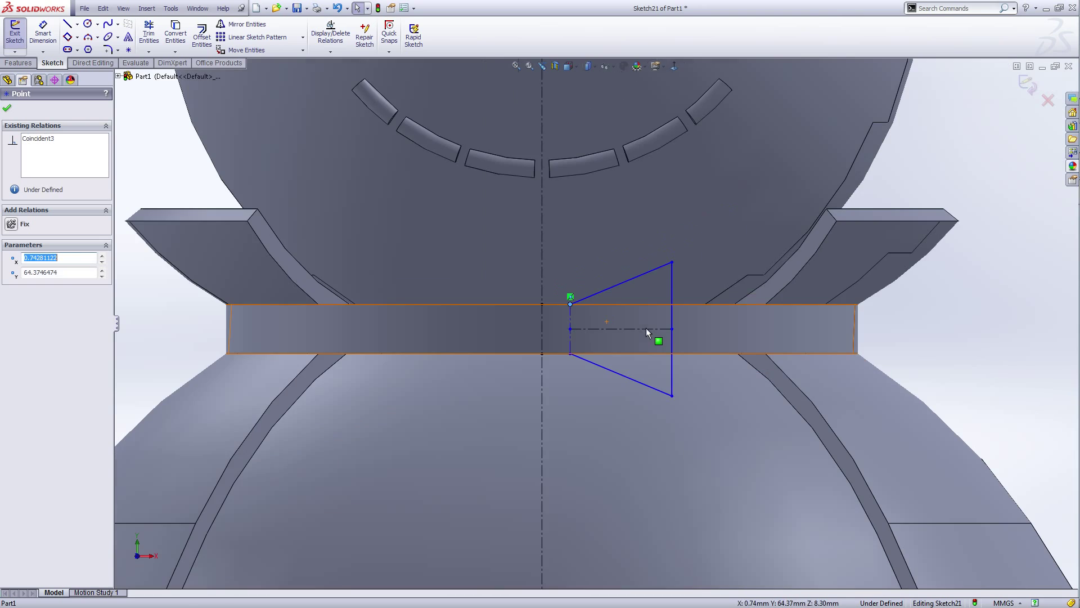
scroll(648, 332, "up", 5)
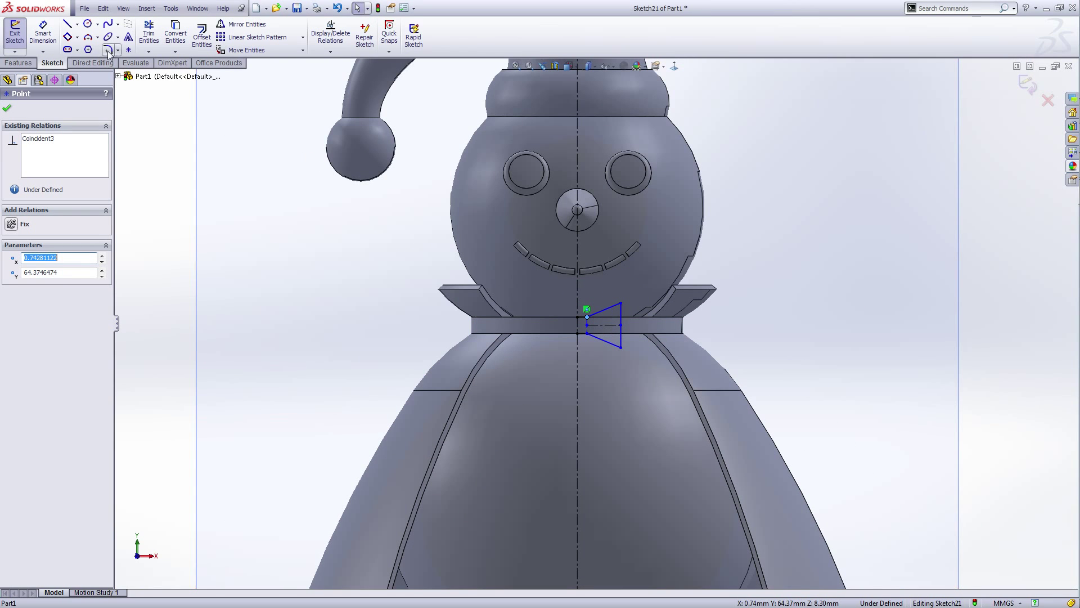
- Start a sketch fillet on the wing's upper outer corner with a 0.5 mm radius, allowing the geometry to move
left_click(107, 50)
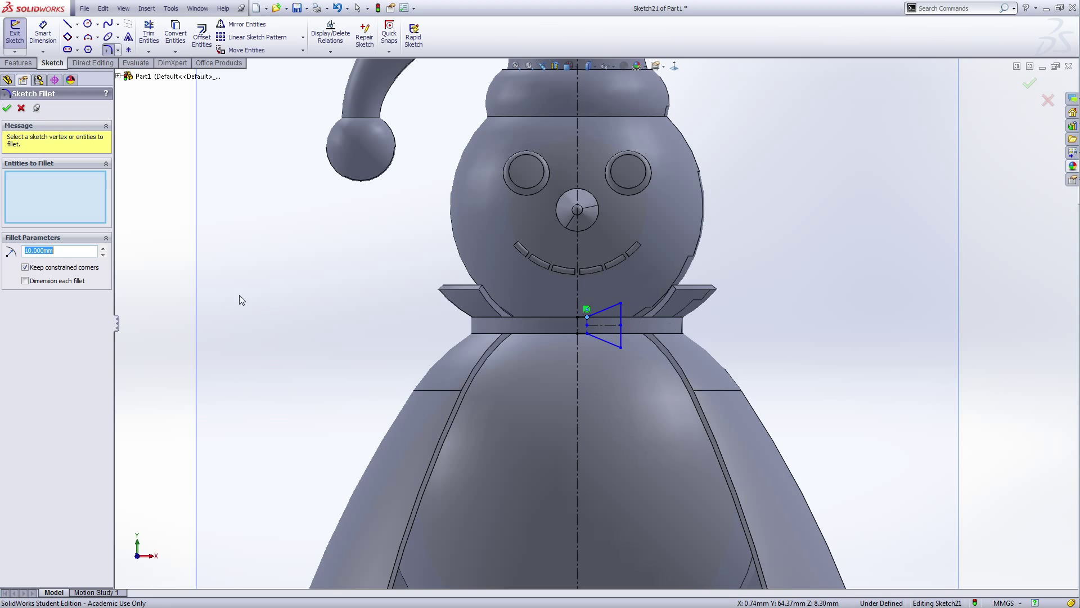
type("1")
scroll(607, 318, "down", 5)
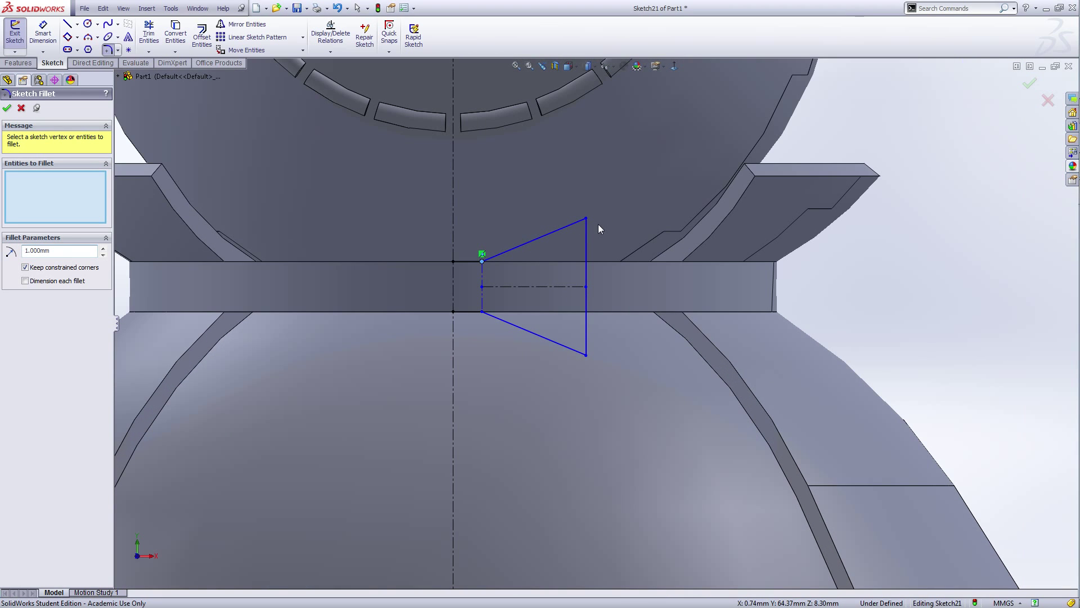
left_click(586, 218)
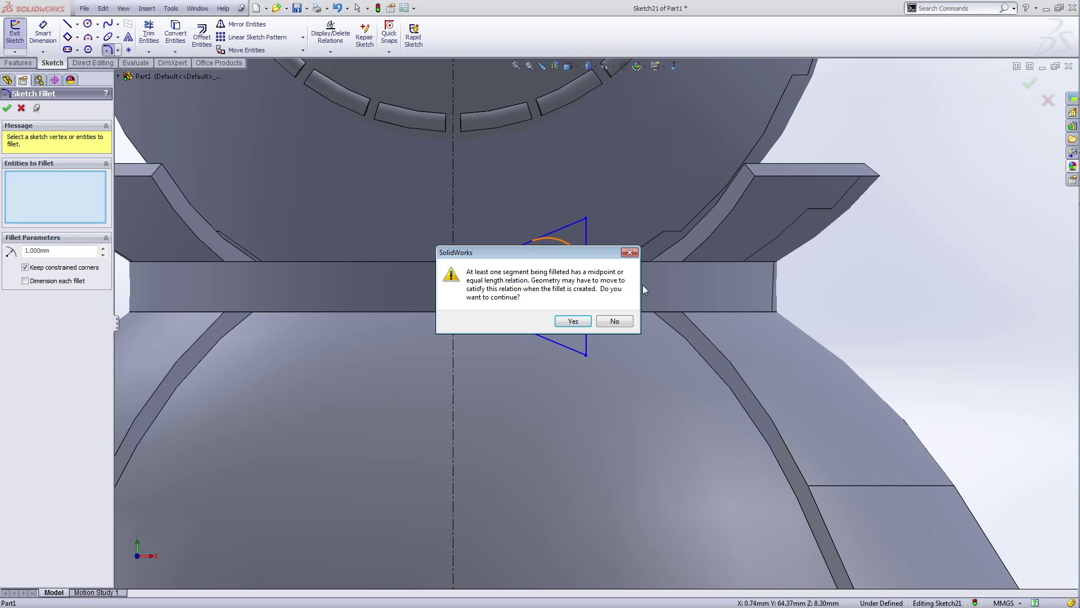
left_click(572, 321)
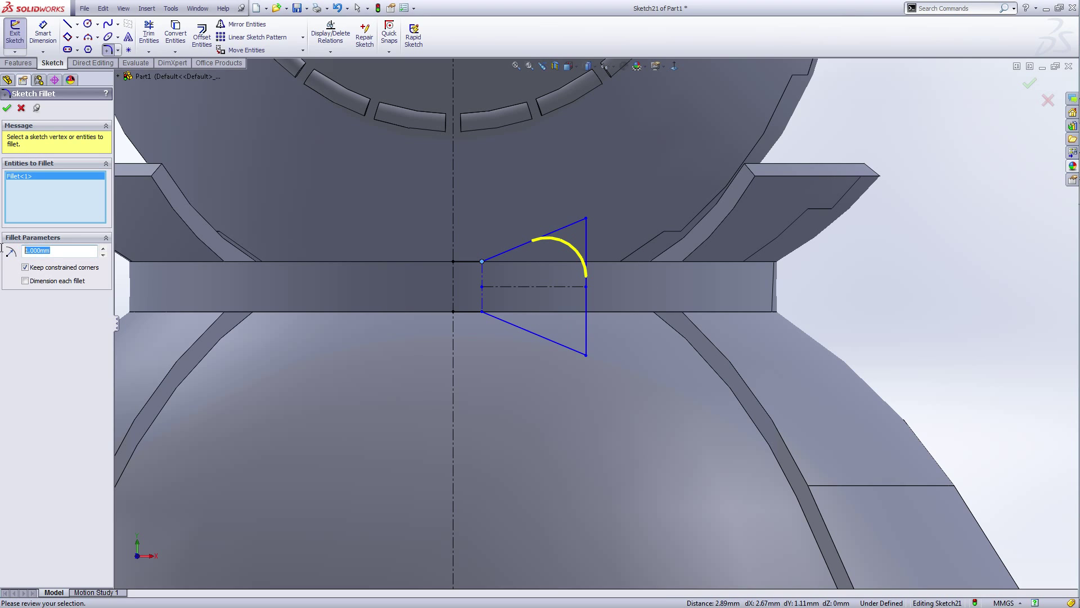
type("0.5")
key("Return")
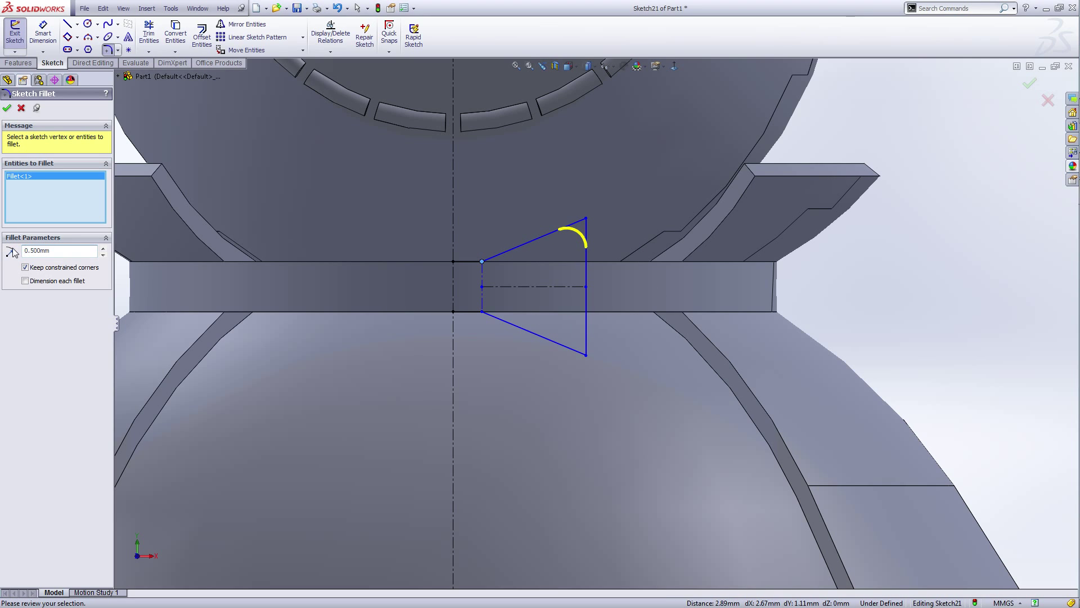
- Add the wing's lower outer corner to the 0.5 mm sketch fillet, apply both fillets and leave the command
left_click(586, 356)
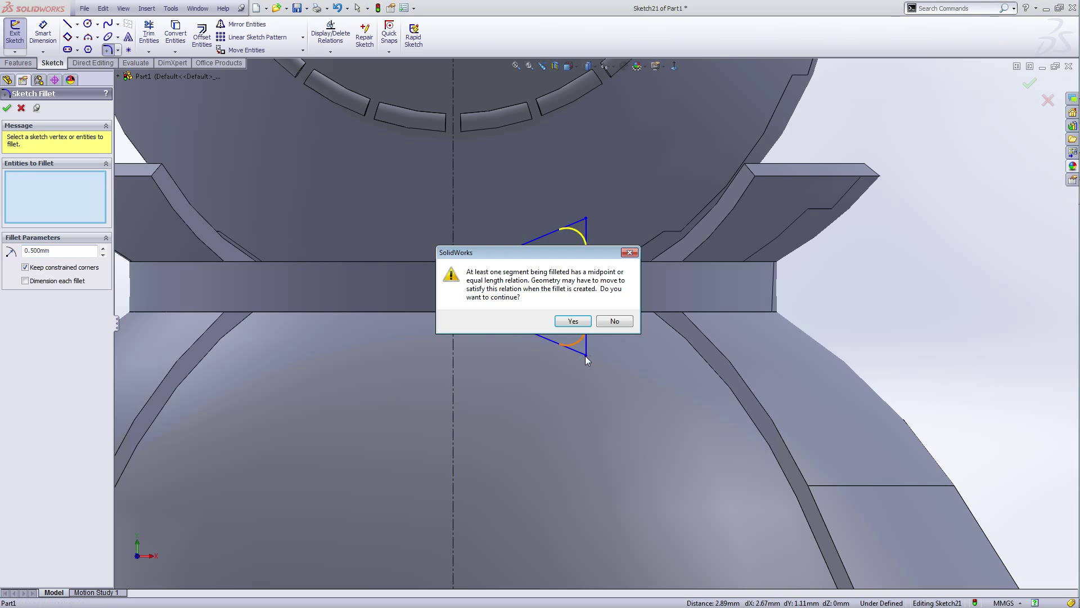
left_click(574, 323)
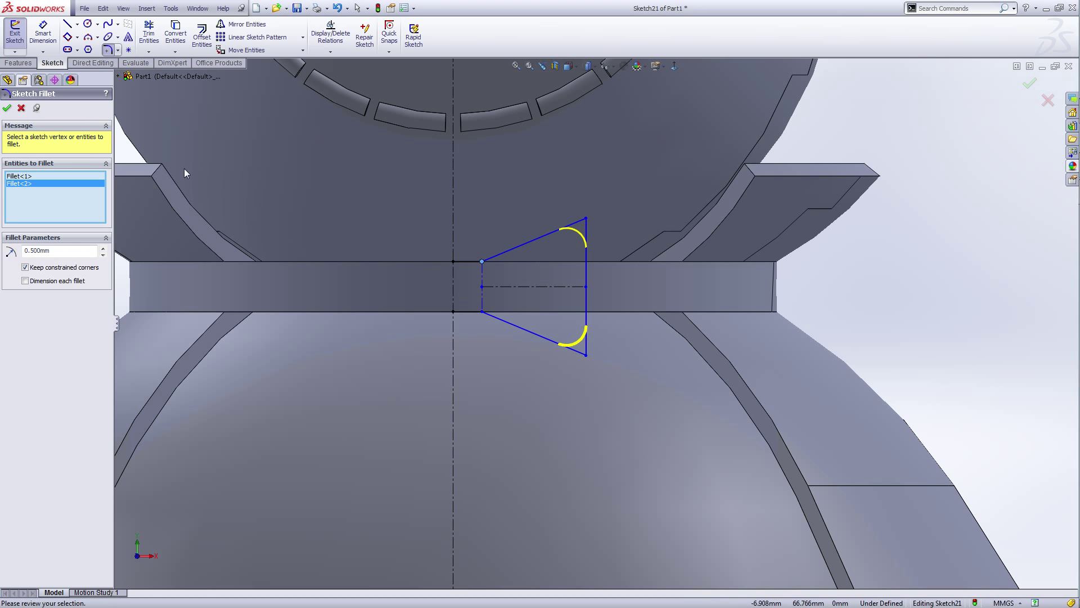
left_click(7, 108)
key("z")
key("z")
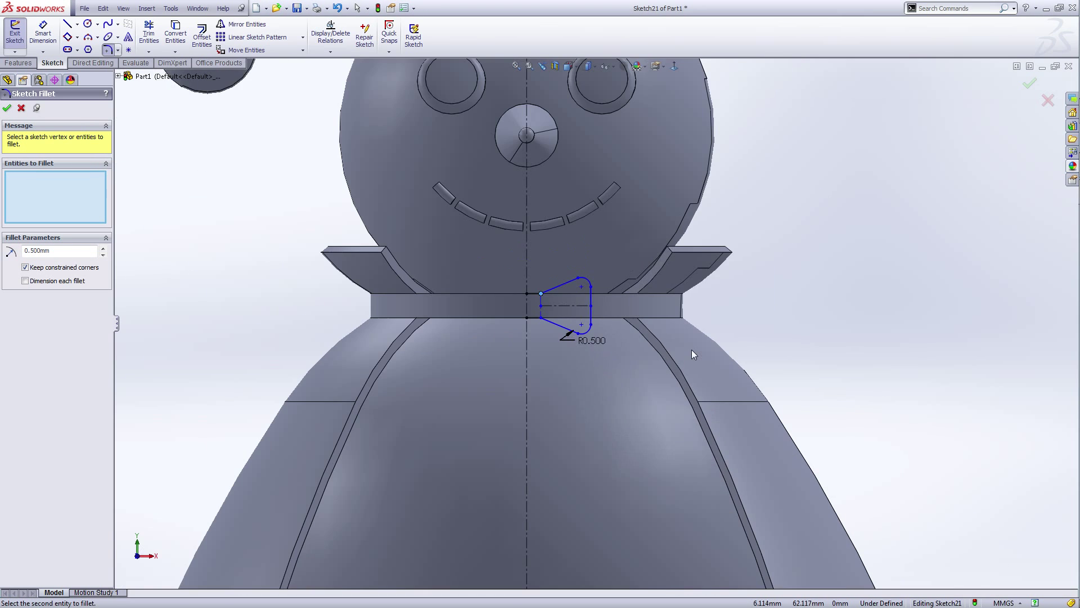
scroll(692, 350, "up", 3)
scroll(577, 305, "down", 7)
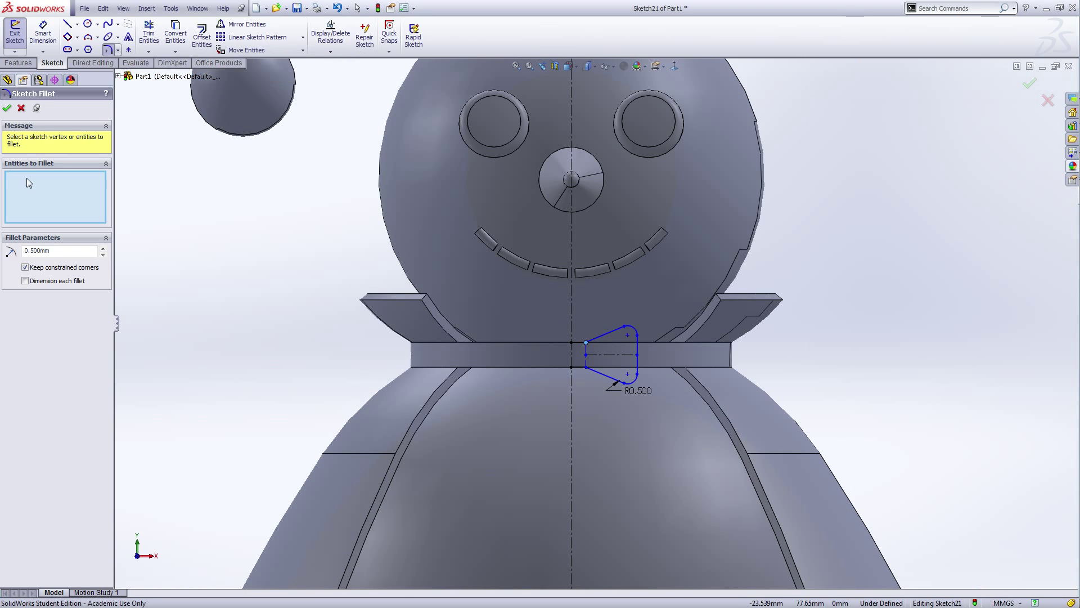
left_click(22, 108)
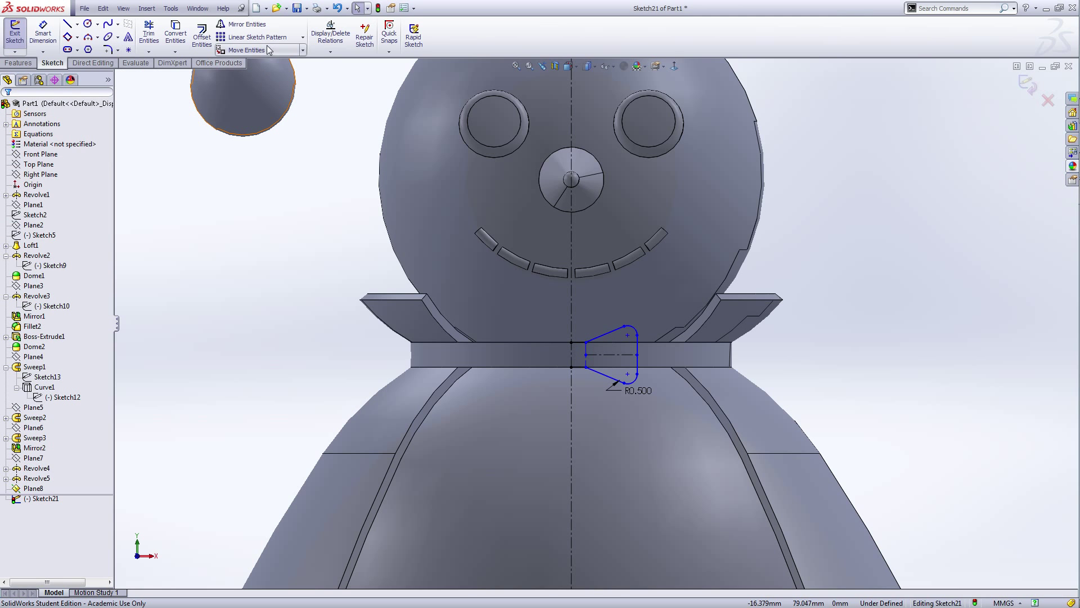
- Mirror the entire half bow tie outline about the vertical centerline, keeping the original
left_click(241, 25)
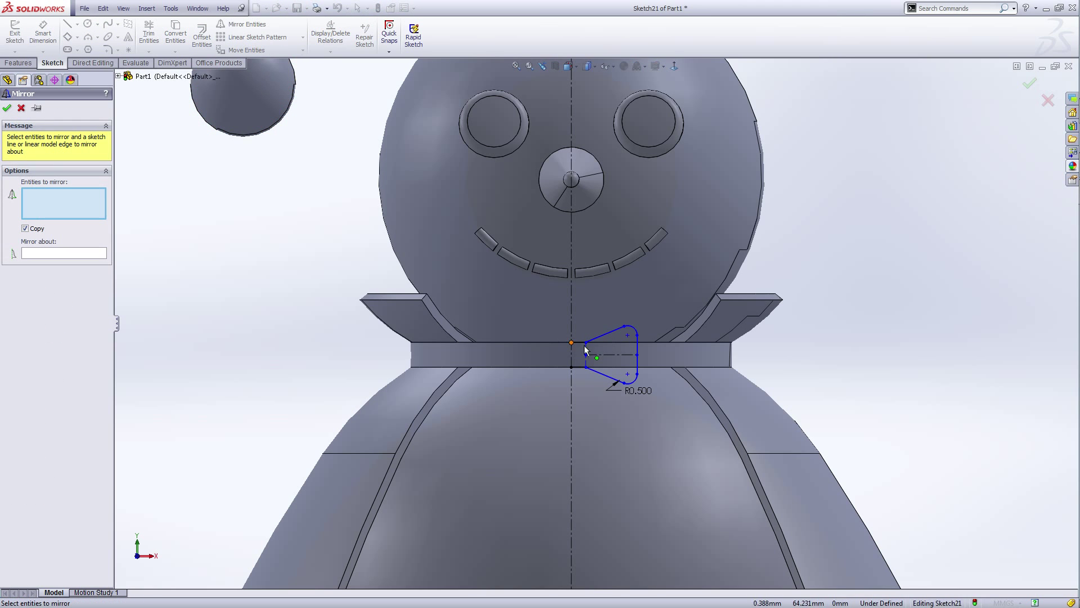
scroll(584, 346, "down", 2)
mouse_move(664, 285)
left_mouse_down()
mouse_move(613, 306)
mouse_move(548, 367)
mouse_move(555, 392)
left_mouse_up()
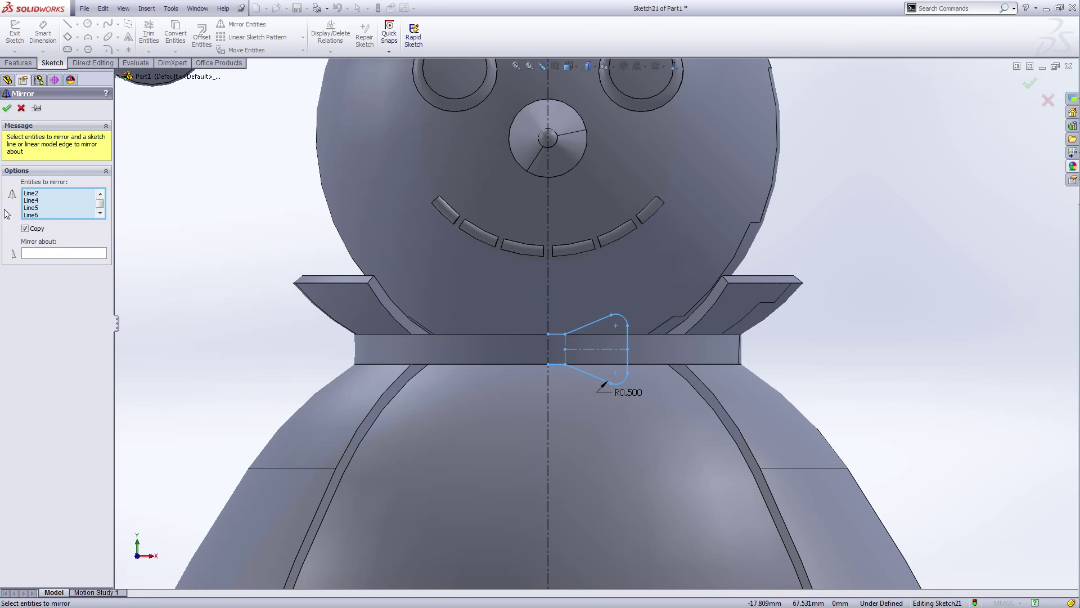
left_click(68, 254)
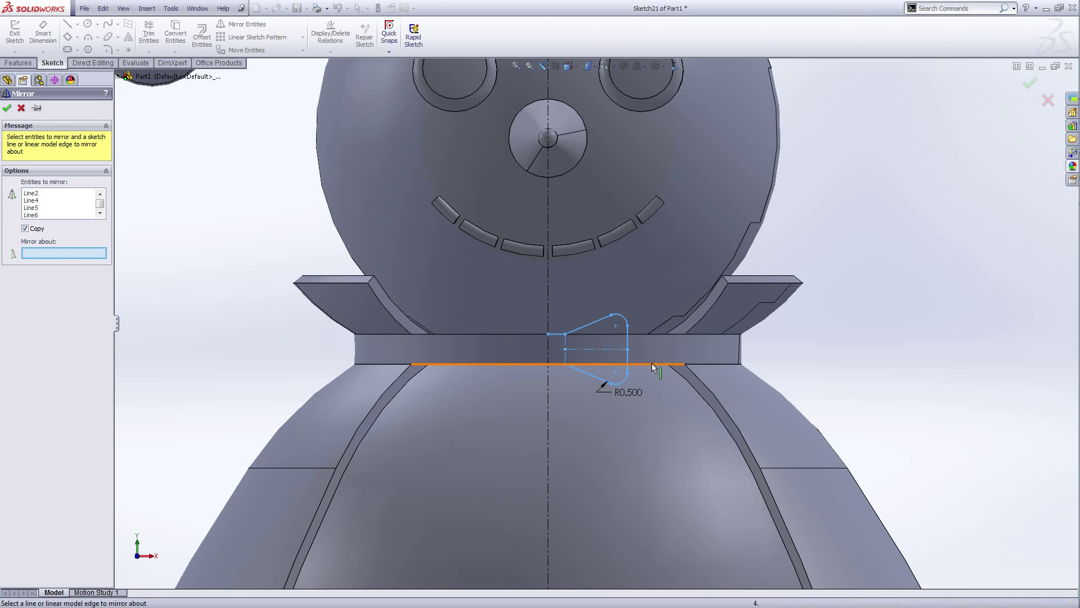
left_click(548, 312)
left_click(6, 109)
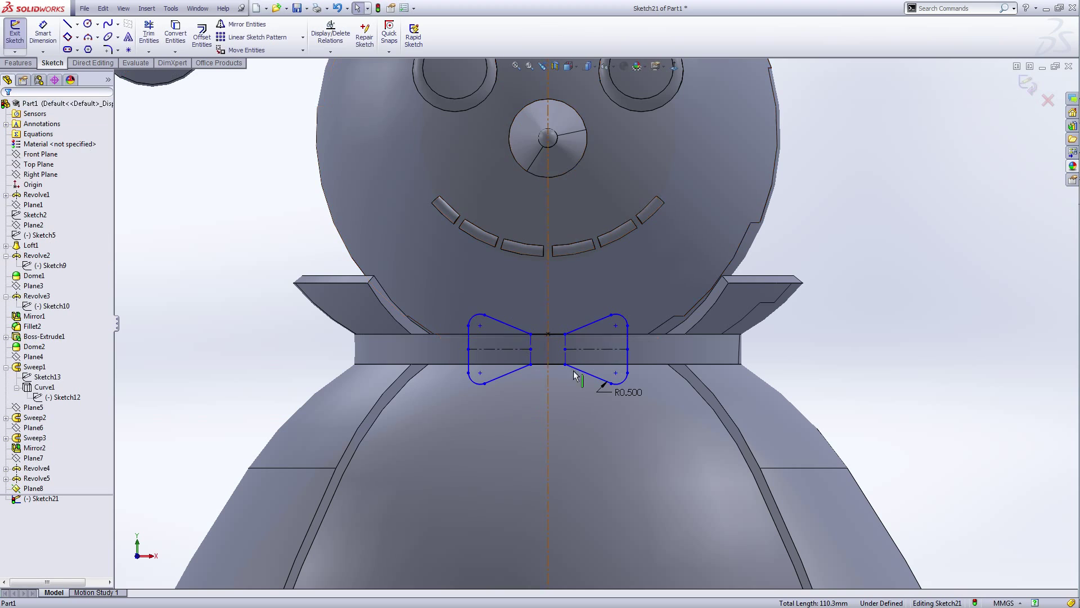
- Narrow the bow tie's knot by moving the original wing's upper inner corner to about X 0.61 mm
scroll(571, 340, "up", 3)
left_click(575, 336)
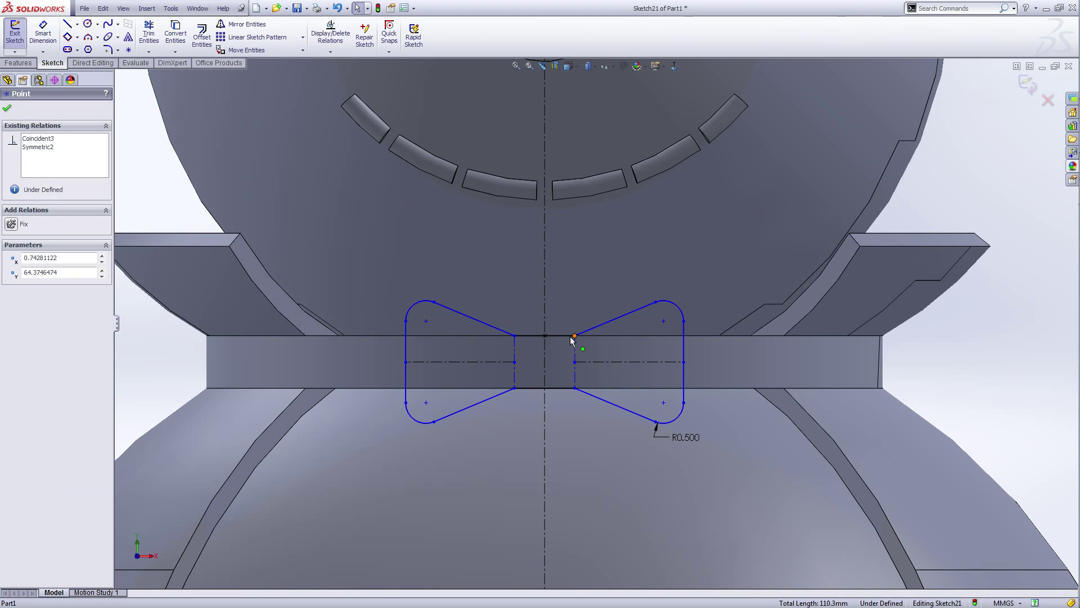
left_click_drag(574, 337, 569, 342)
scroll(598, 324, "down", 6)
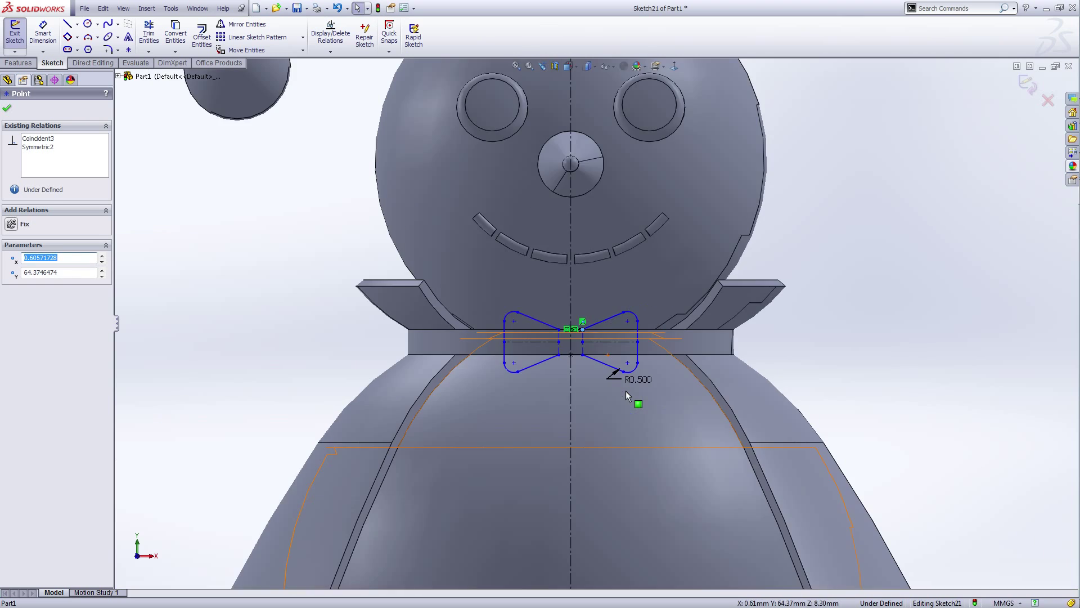
left_click(933, 375)
scroll(932, 376, "up", 4)
scroll(619, 330, "down", 4)
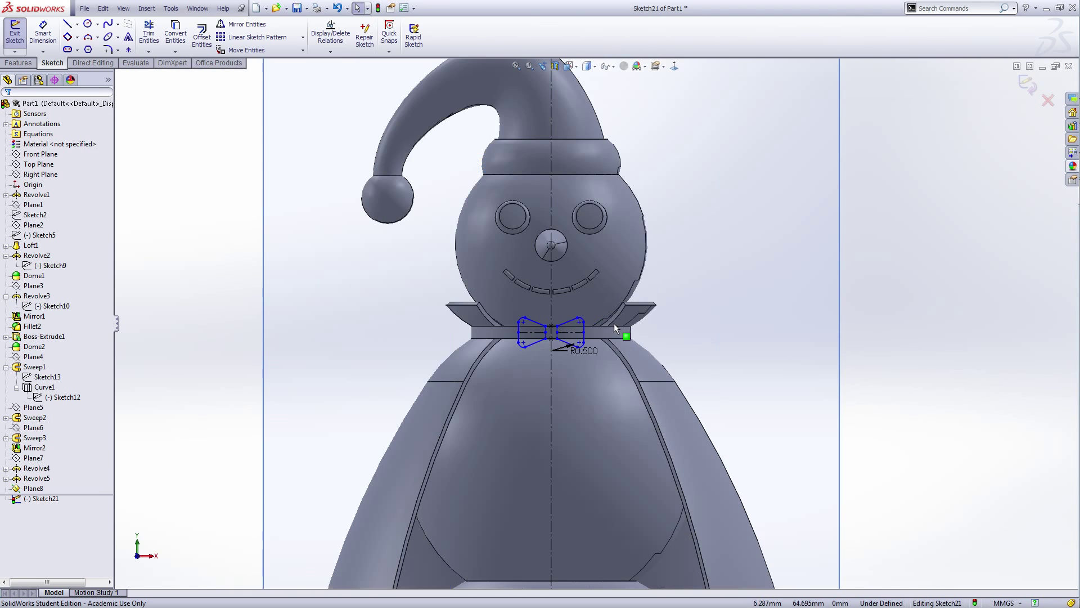
- Start extruding the bow tie sketch from its plane with a Blind depth of 0.5 mm
scroll(535, 330, "down", 4)
scroll(591, 348, "up", 3)
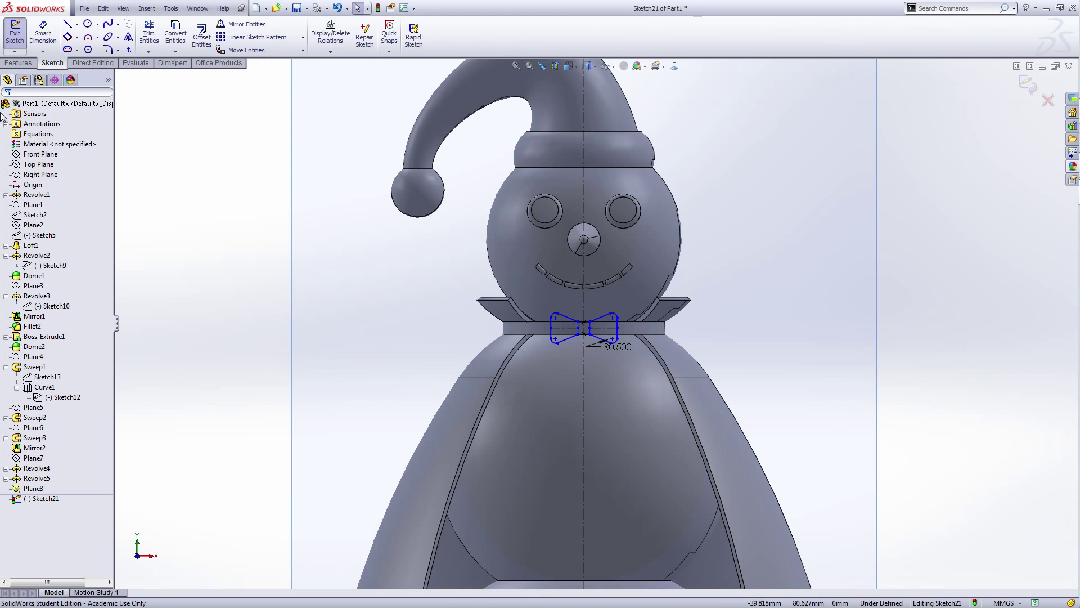
key("e")
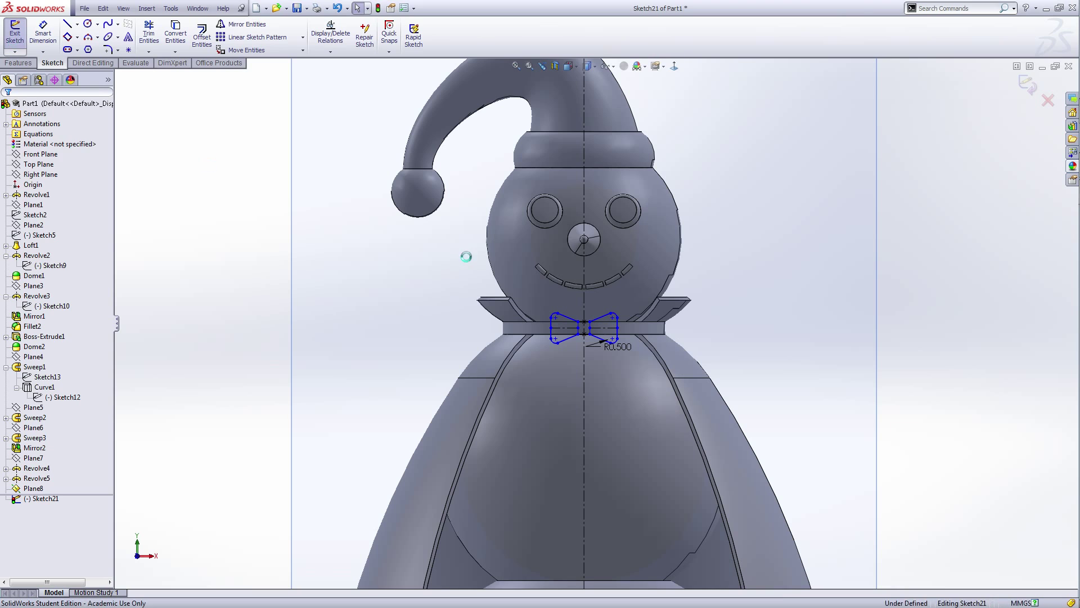
scroll(497, 305, "up", 6)
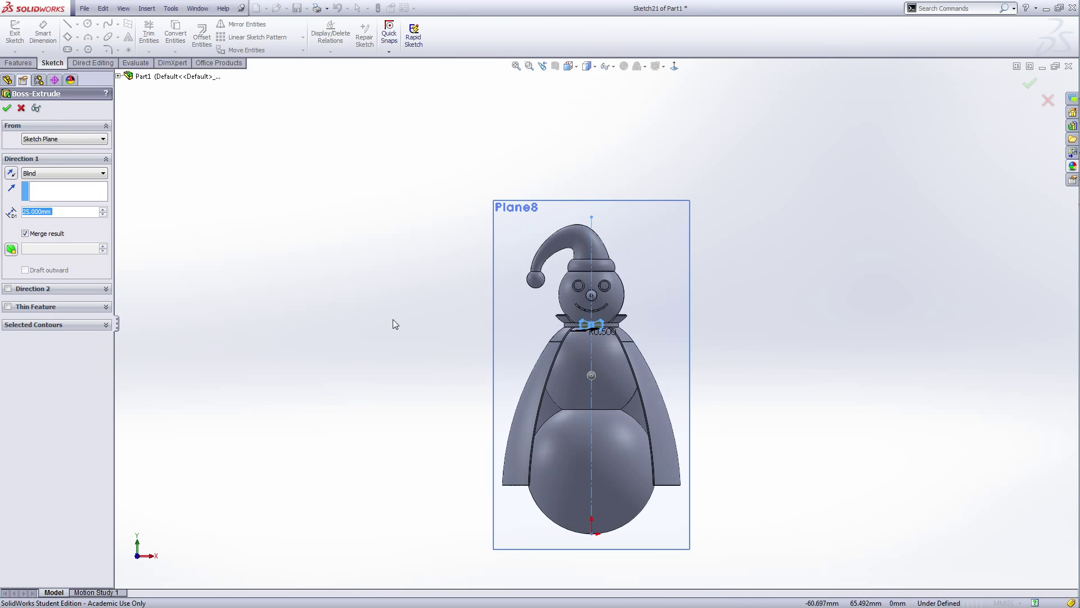
middle_click_drag(393, 320, 521, 324)
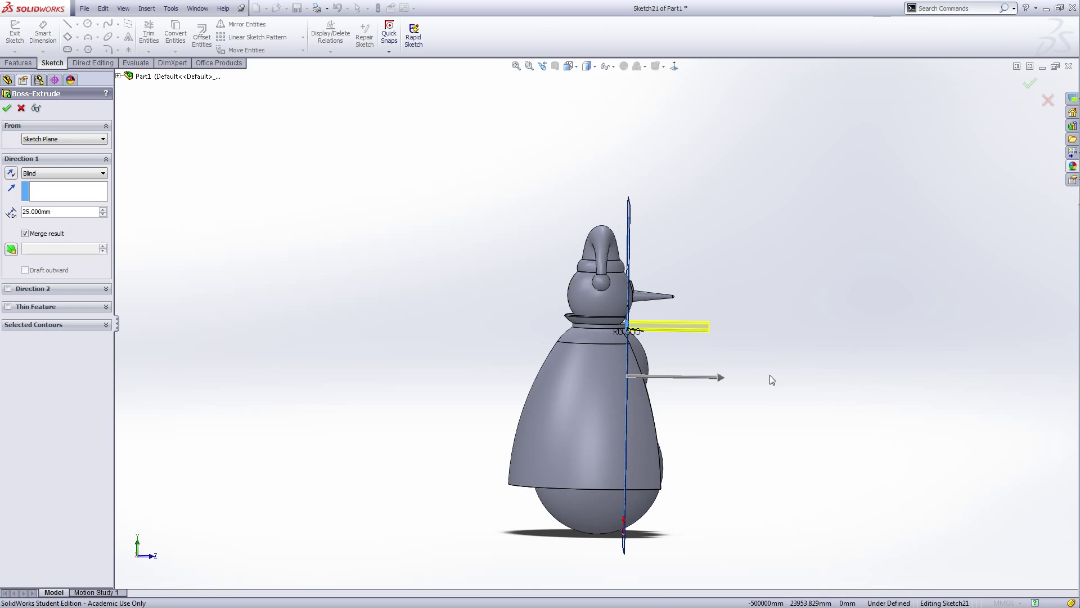
scroll(647, 356, "down", 6)
scroll(698, 352, "up", 4)
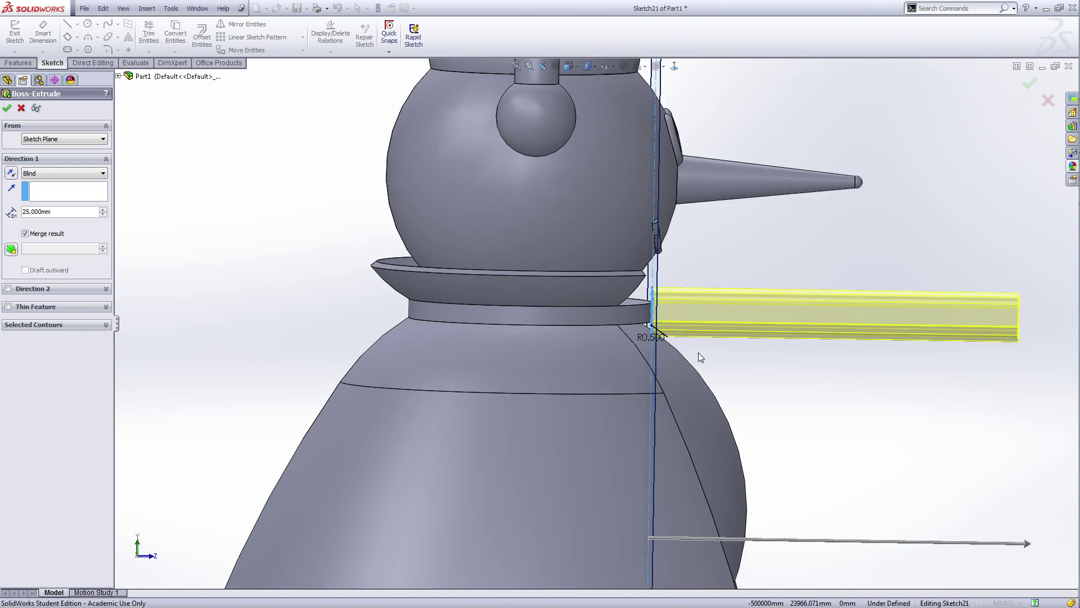
middle_click_drag(698, 353, 759, 420)
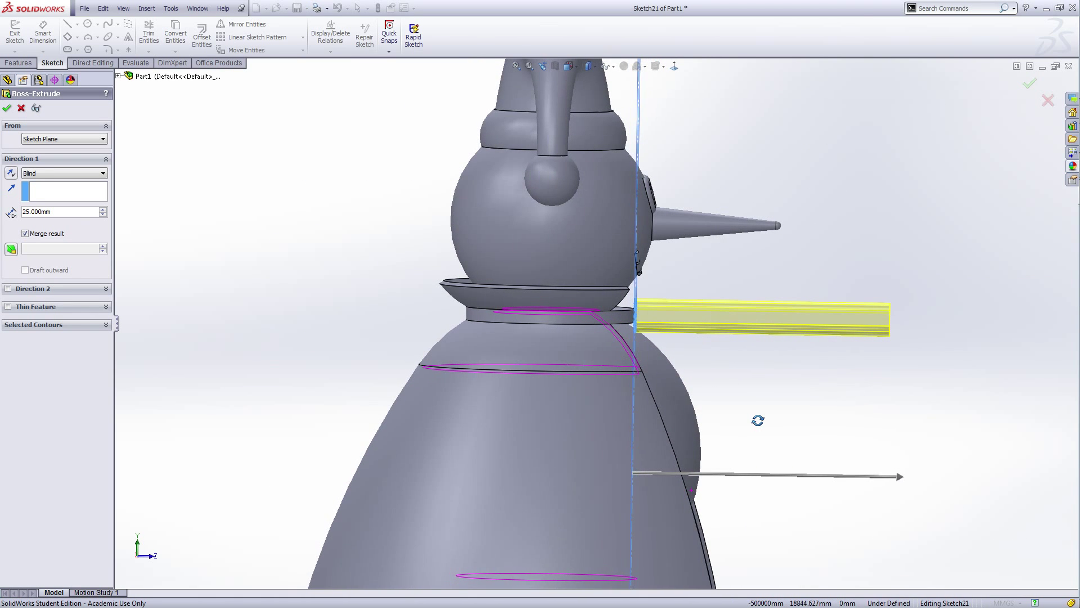
double_click(69, 211)
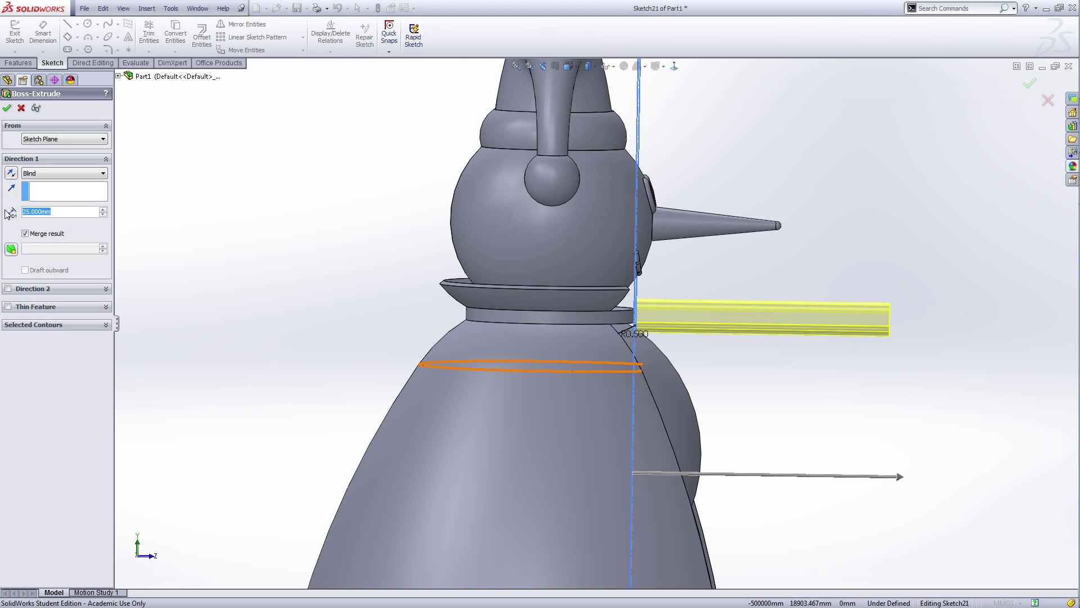
type("0.5")
key("Return")
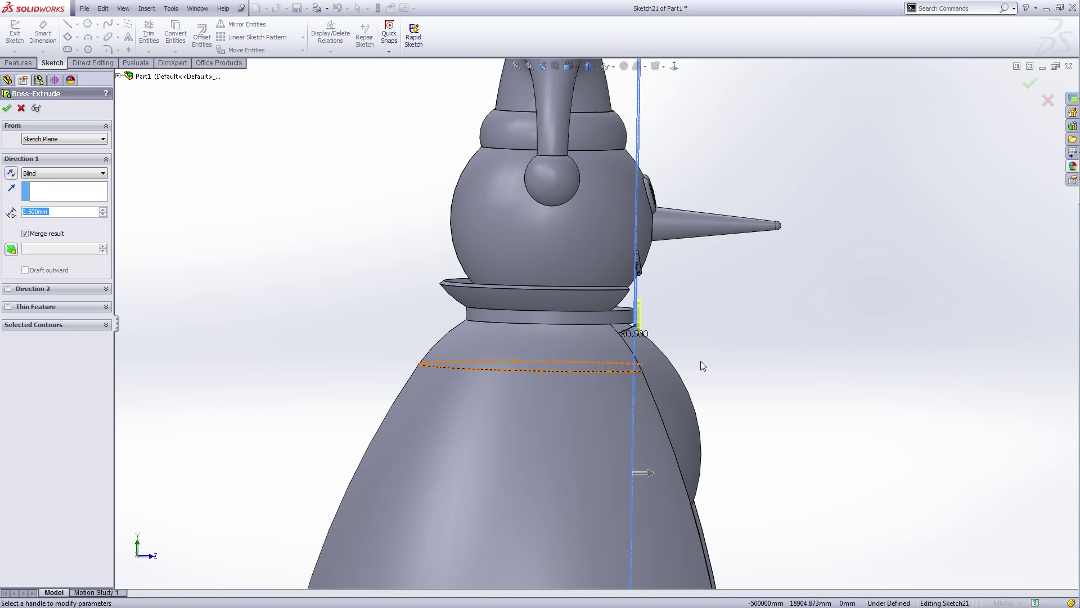
- Extend the bow tie extrusion in a second direction towards the neck with a Blind depth of 0.1 mm
left_click(8, 290)
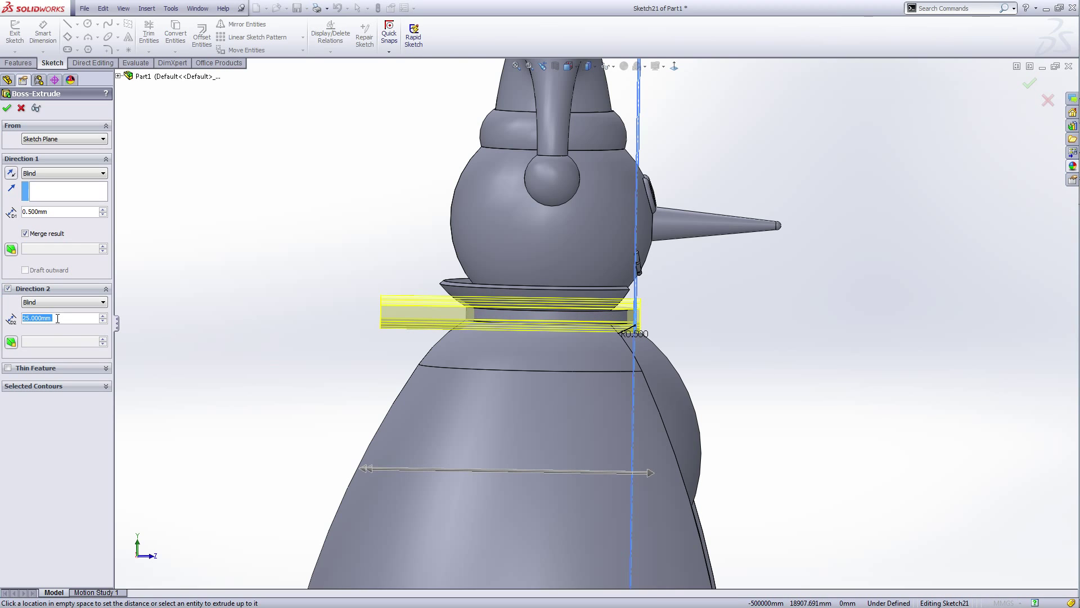
type("0.1")
key("Return")
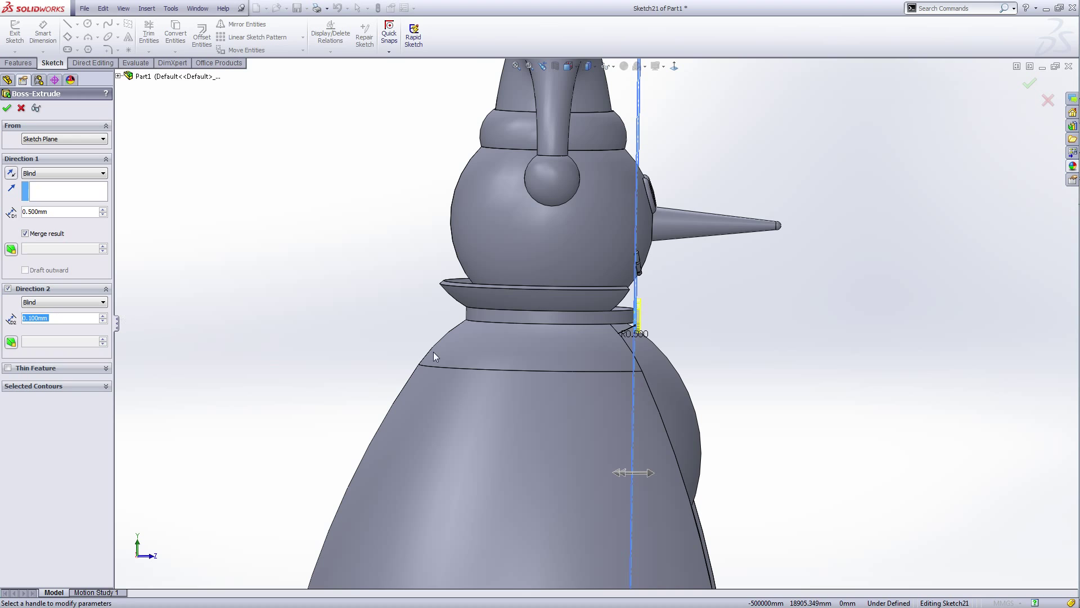
- Apply the two-direction bow tie extrusion and hide its offset plane, Plane8
left_click(119, 76)
right_click(153, 409)
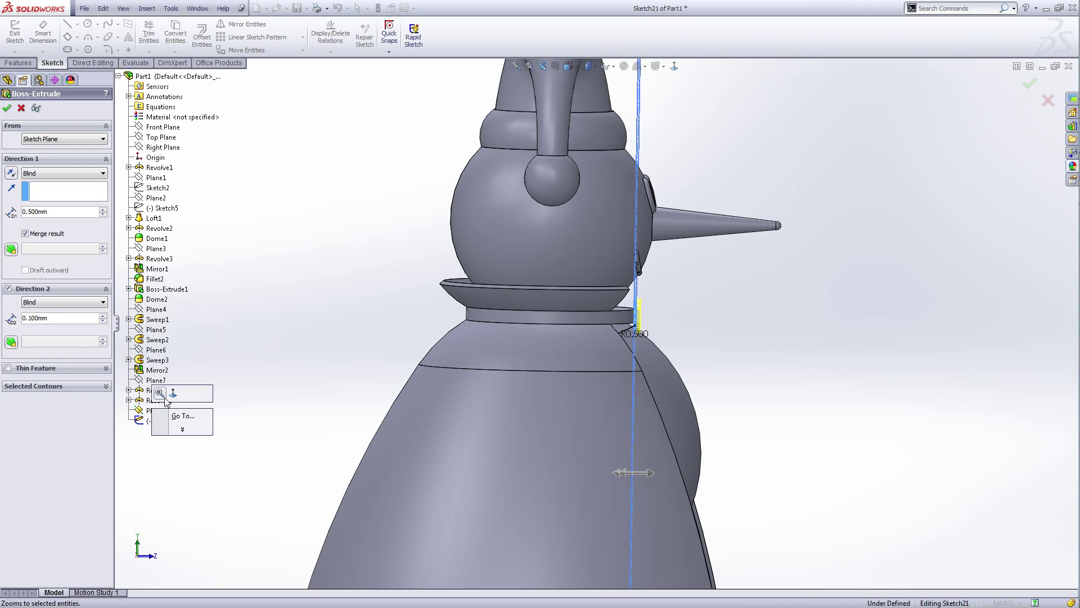
left_click(215, 367)
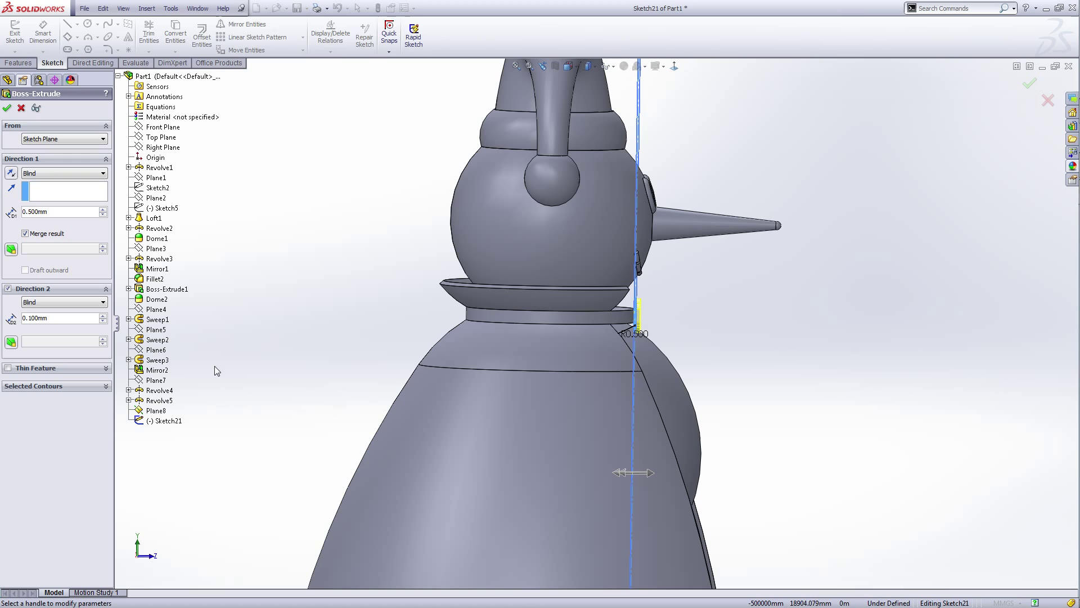
right_click(149, 408)
left_click(146, 473)
key("Up")
key("Up")
left_click(8, 108)
key("Return")
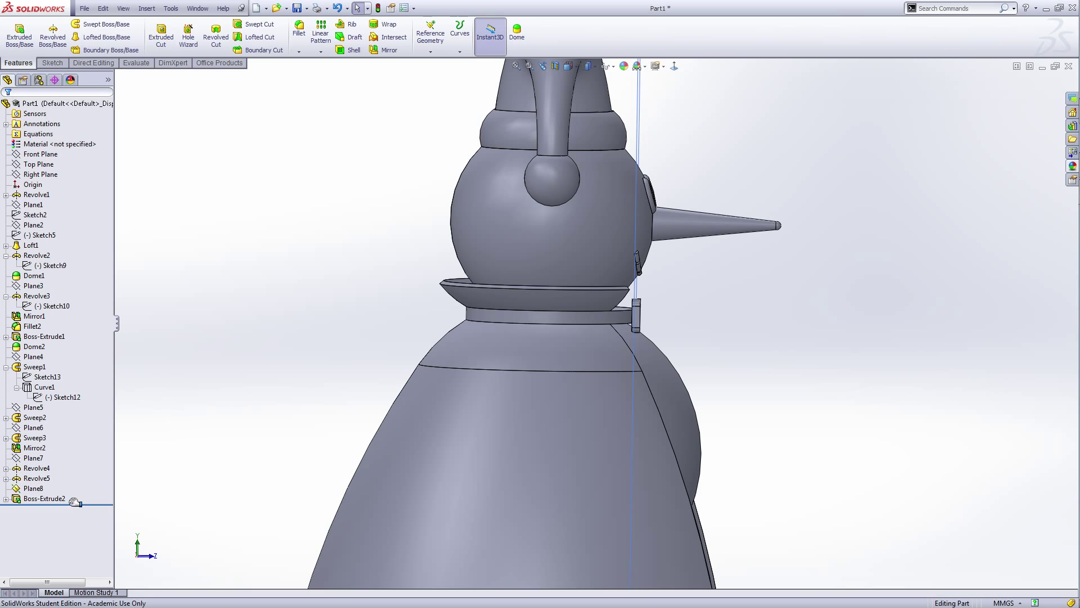
right_click(45, 499)
left_click(868, 450)
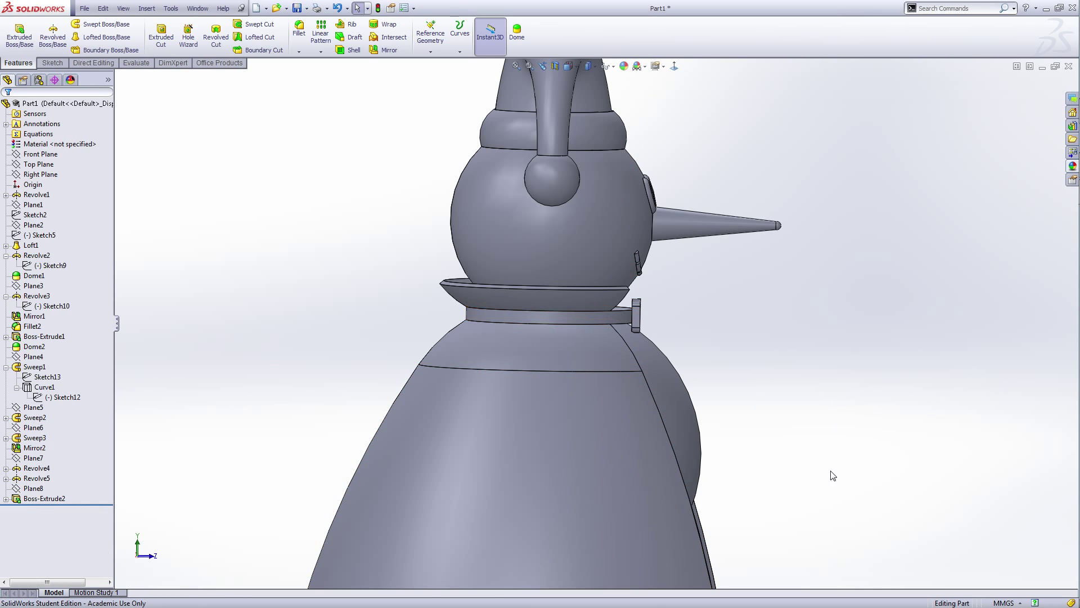
- Open an extruded boss sketch on the bow tie's front face
key("ctrl+1")
scroll(724, 460, "up", 3)
middle_click_drag(724, 461, 641, 332)
scroll(641, 332, "down", 5)
left_click(583, 293)
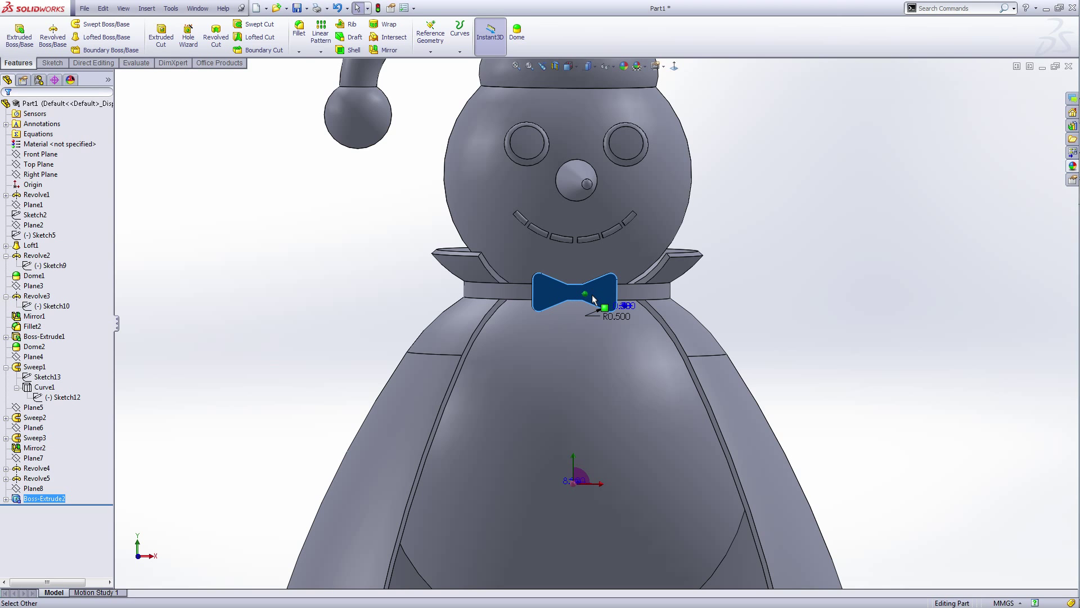
left_click(20, 33)
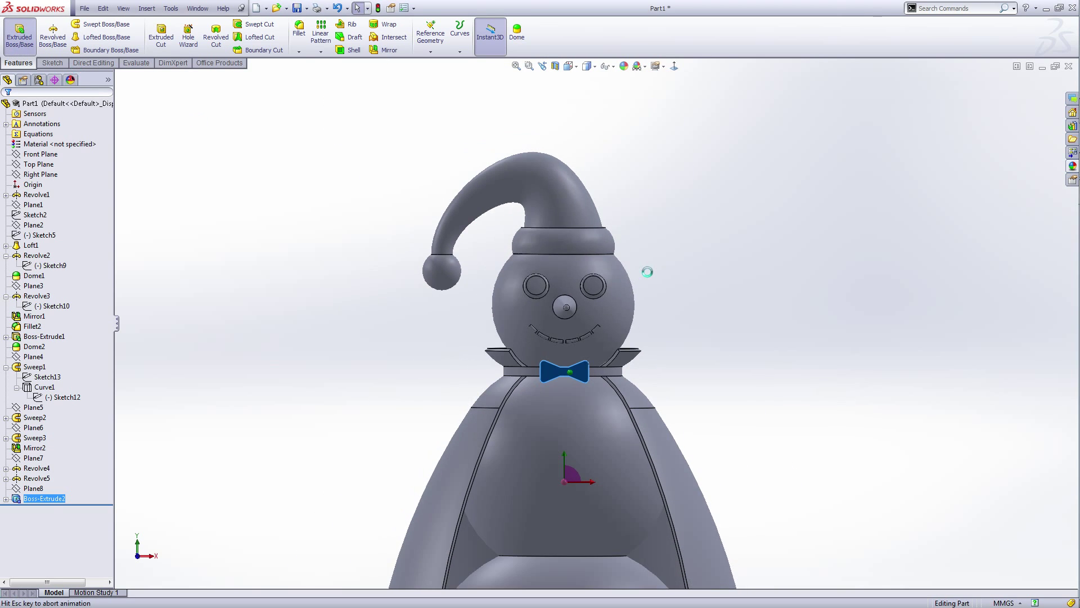
- Sketch a corner rectangle about 0.17 by 0.10 mm from the knot's upper inner corner on the negative X side
right_click(723, 163)
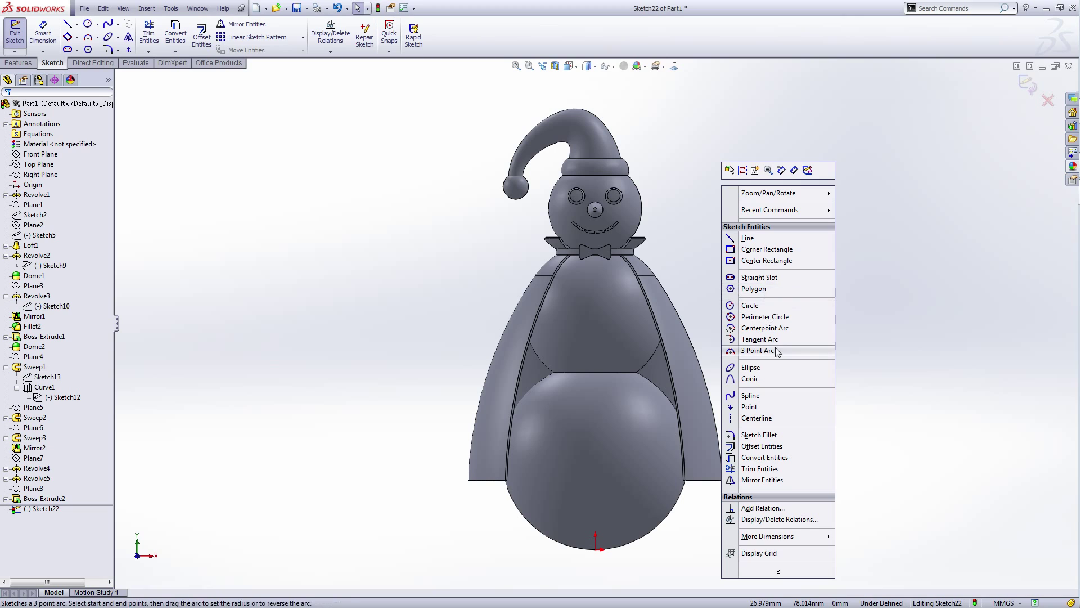
left_click(766, 249)
scroll(596, 248, "down", 3)
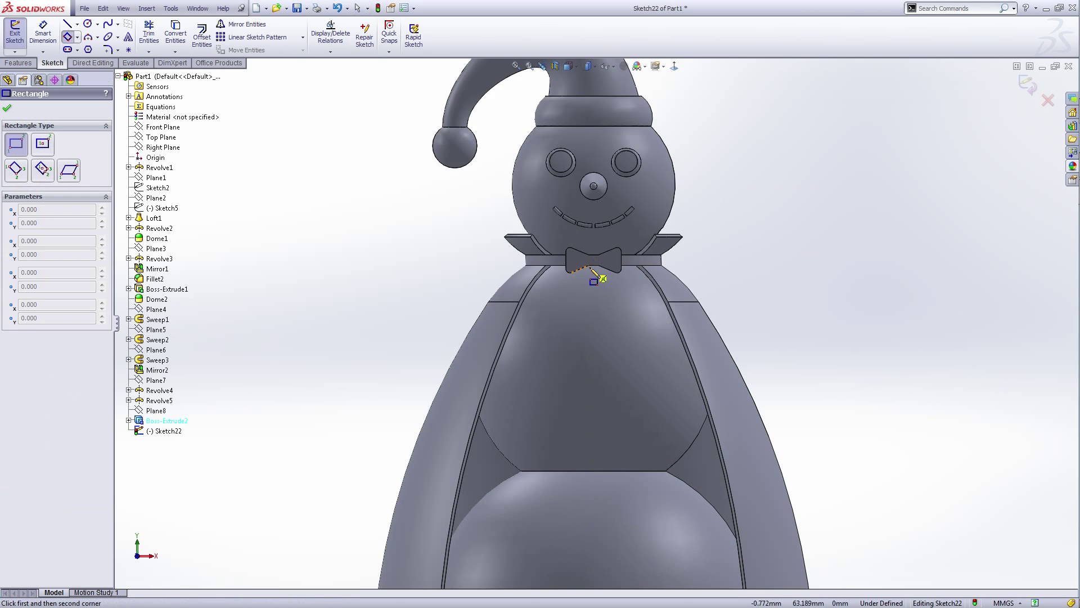
scroll(591, 271, "down", 5)
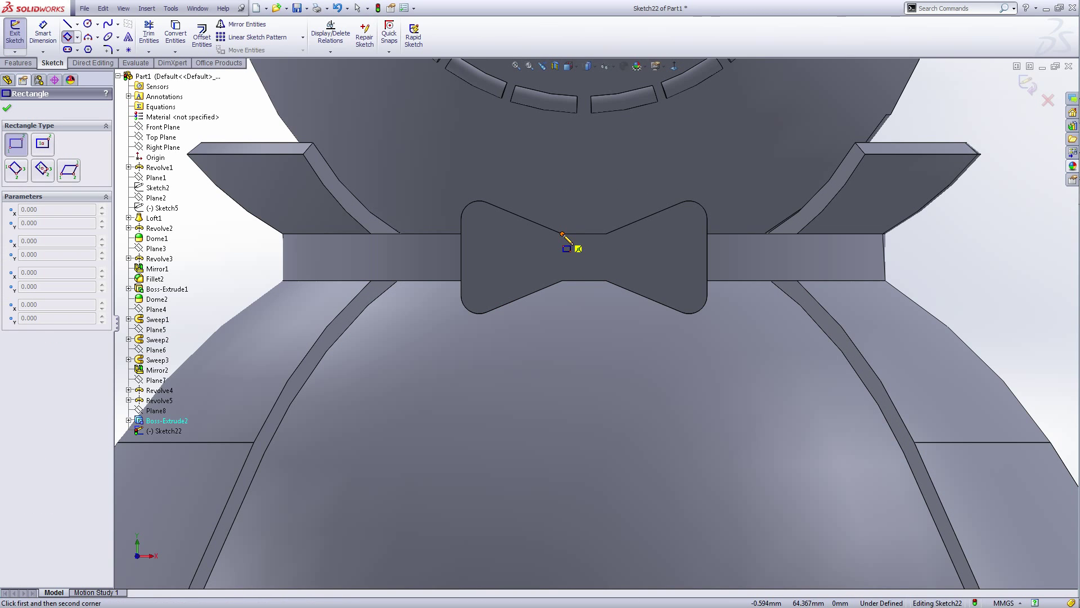
left_click_drag(562, 233, 566, 237)
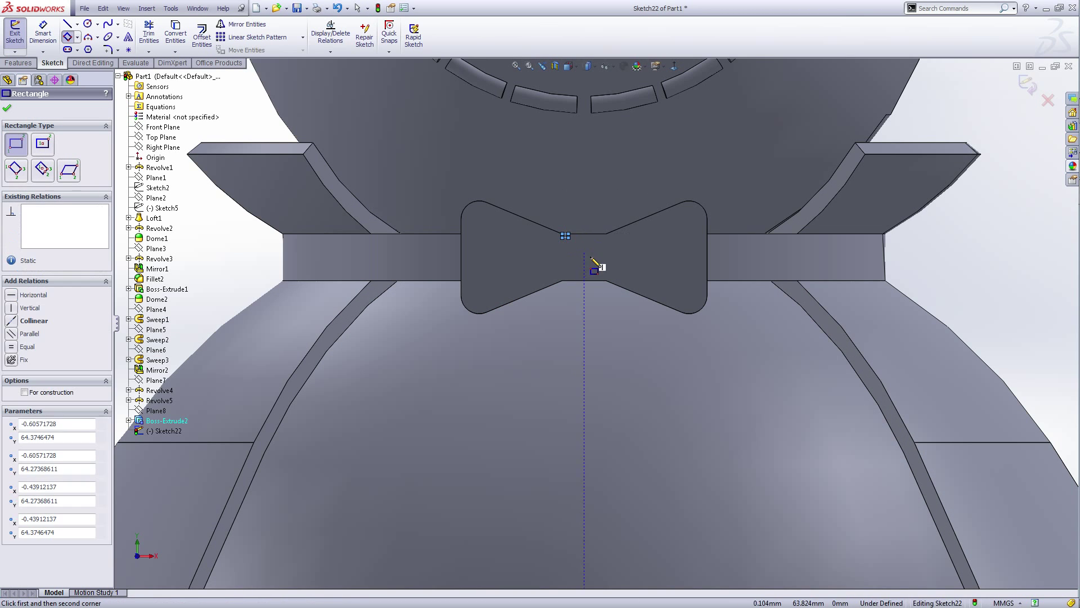
right_click(946, 262)
left_click(972, 262)
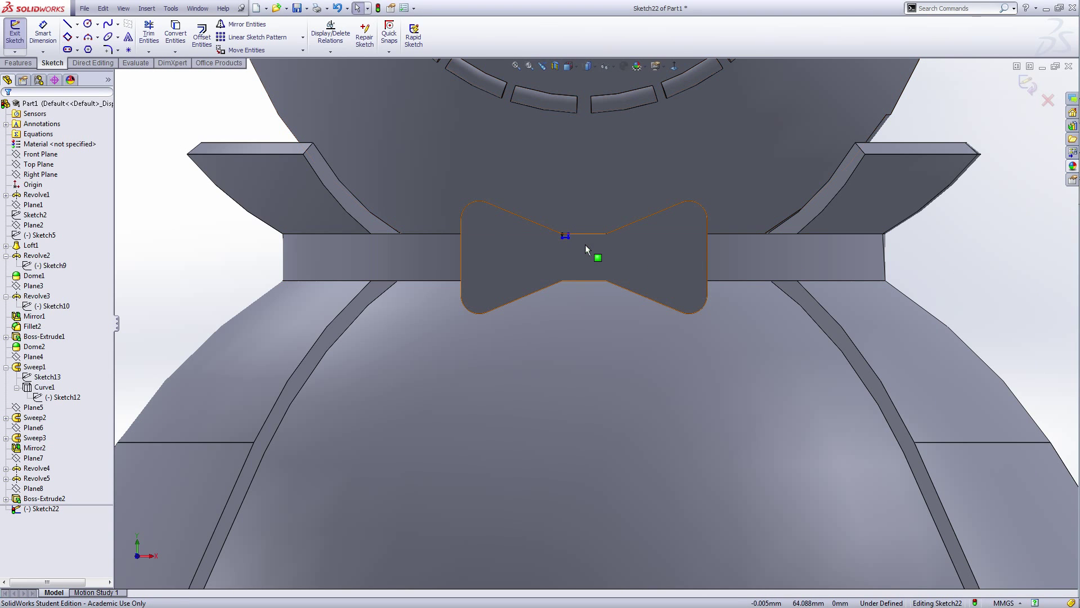
- Stretch the rectangle over the whole knot by snapping its free corner to the knot's opposite lower corner, about X 0.61, Y 63.09 mm
left_click_drag(568, 237, 608, 281)
scroll(676, 295, "up", 3)
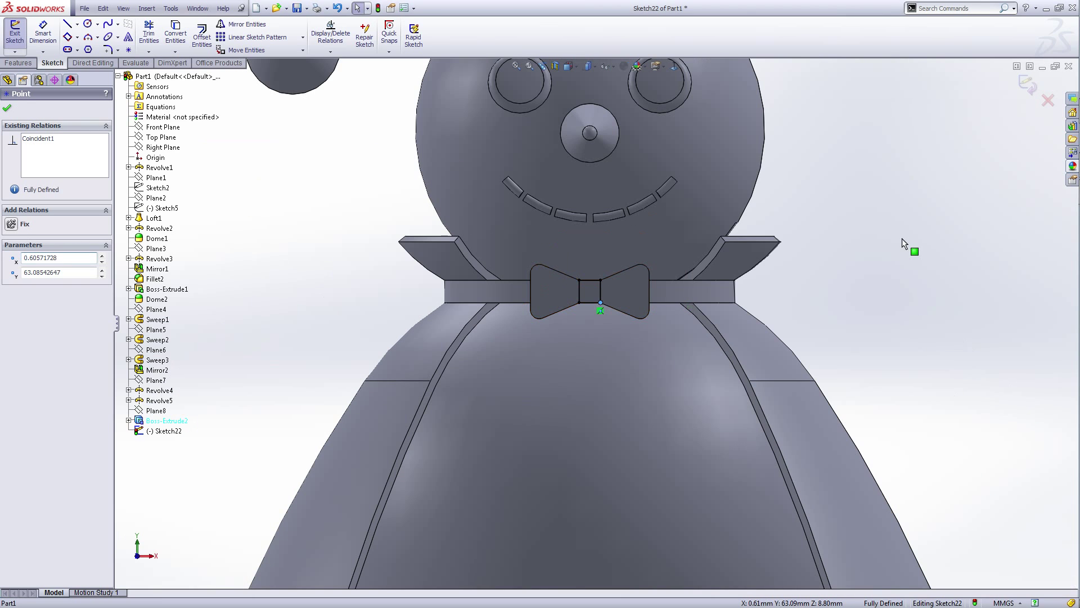
right_click(902, 238)
left_click(871, 221)
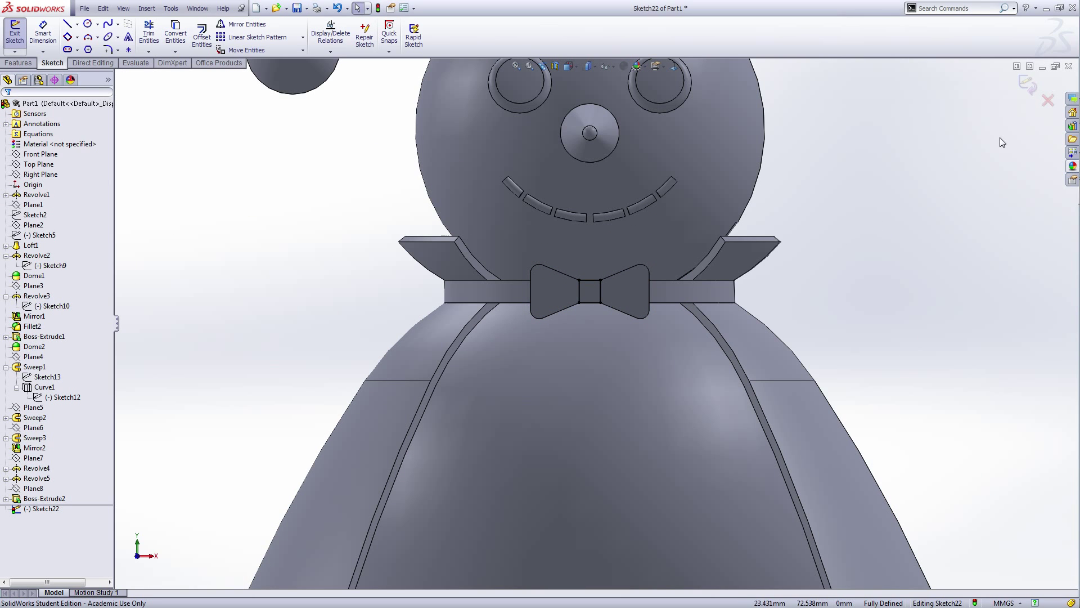
- Extrude the knot rectangle outward with a Blind depth of 0.1 mm, merged with the bow tie
left_click(1029, 85)
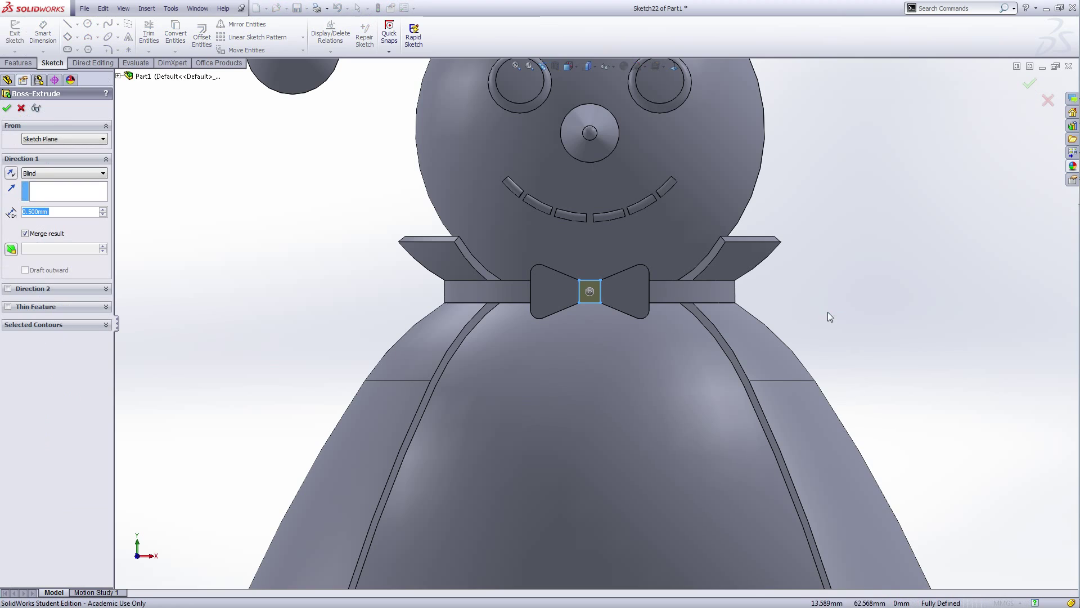
middle_click_drag(827, 311, 856, 313)
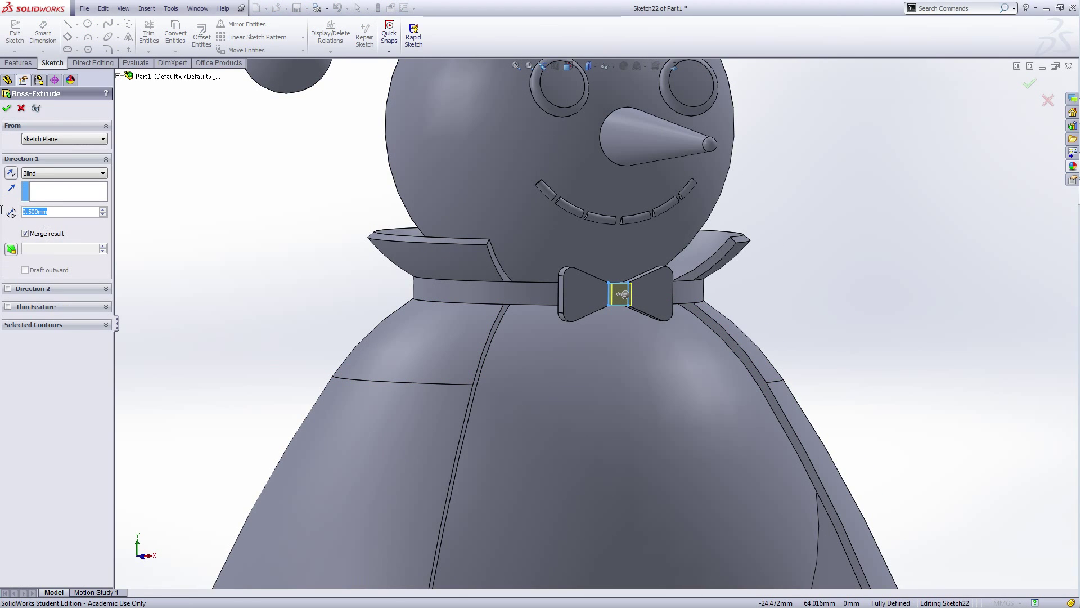
type("0.1")
key("Return")
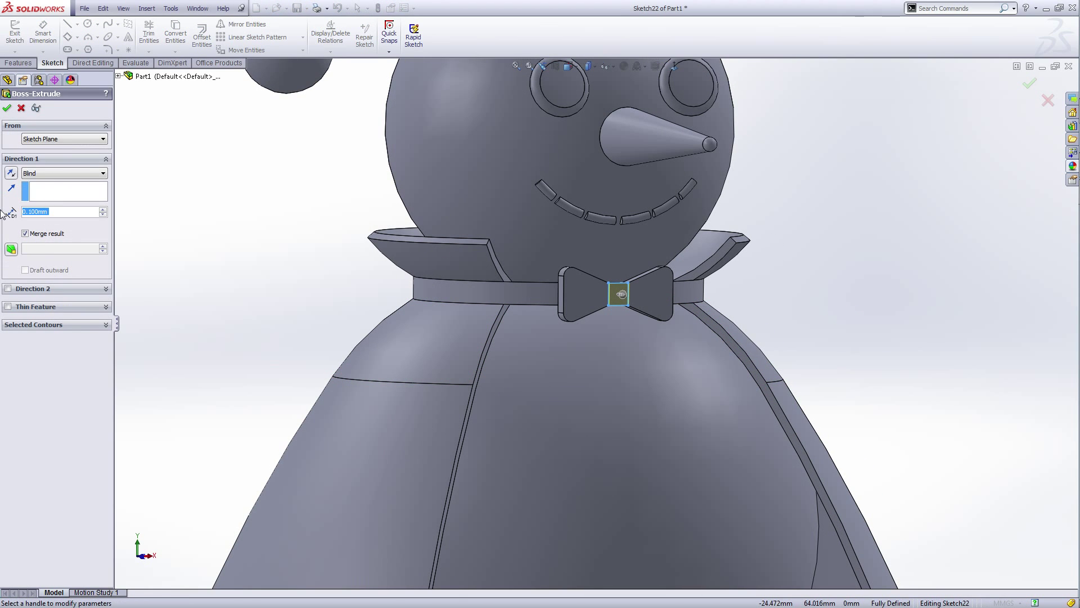
left_click(8, 108)
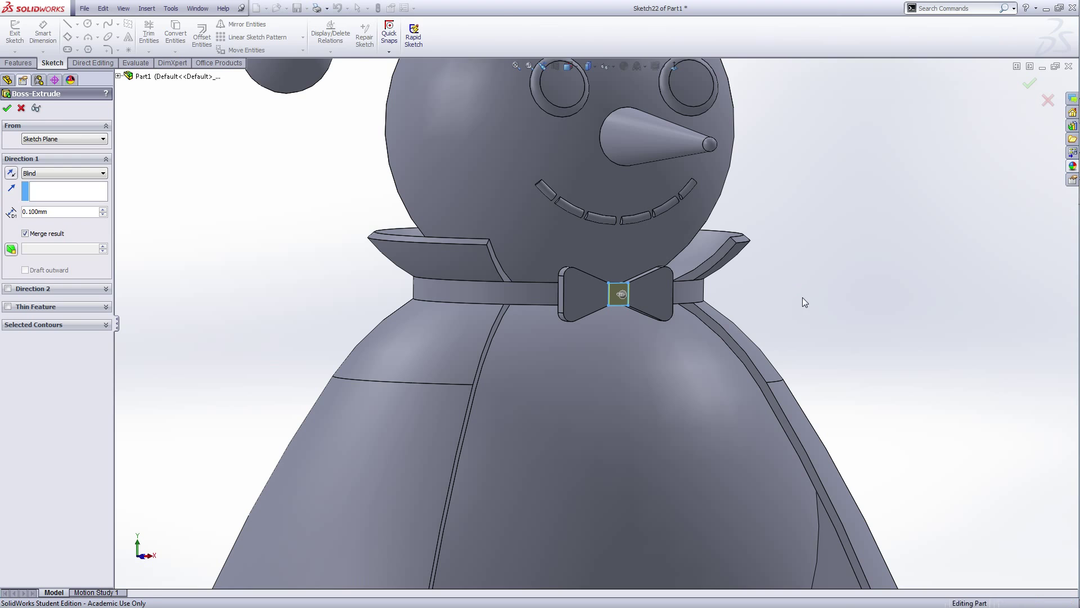
- Examine the whole snowman from the front and side, checking the bow tie, collar and cape
key("ctrl+1")
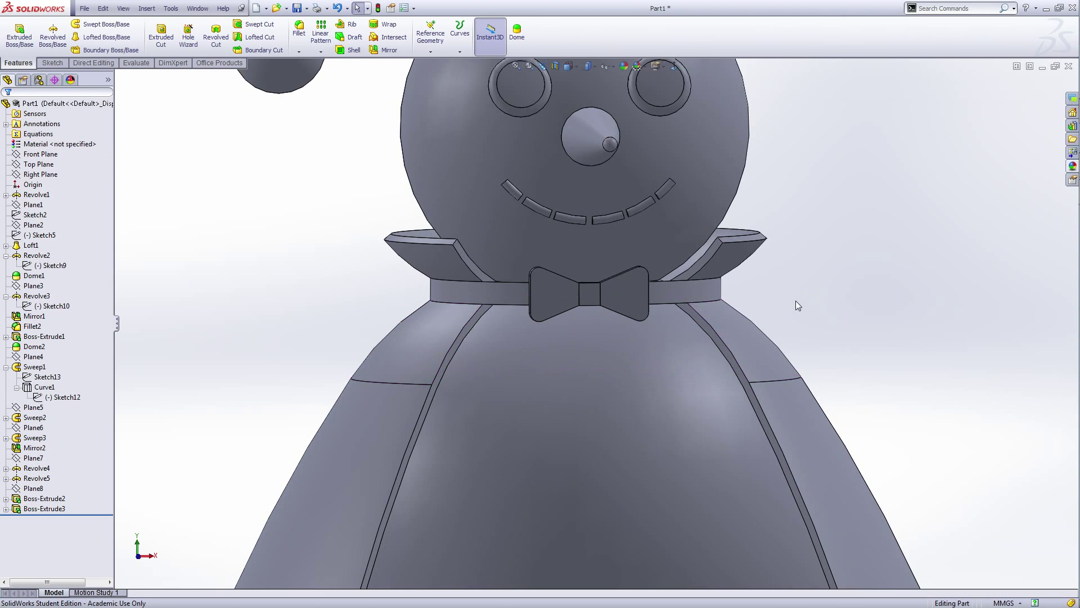
key("f")
mouse_move(777, 319)
middle_mouse_down()
mouse_move(707, 361)
mouse_move(730, 369)
middle_mouse_up()
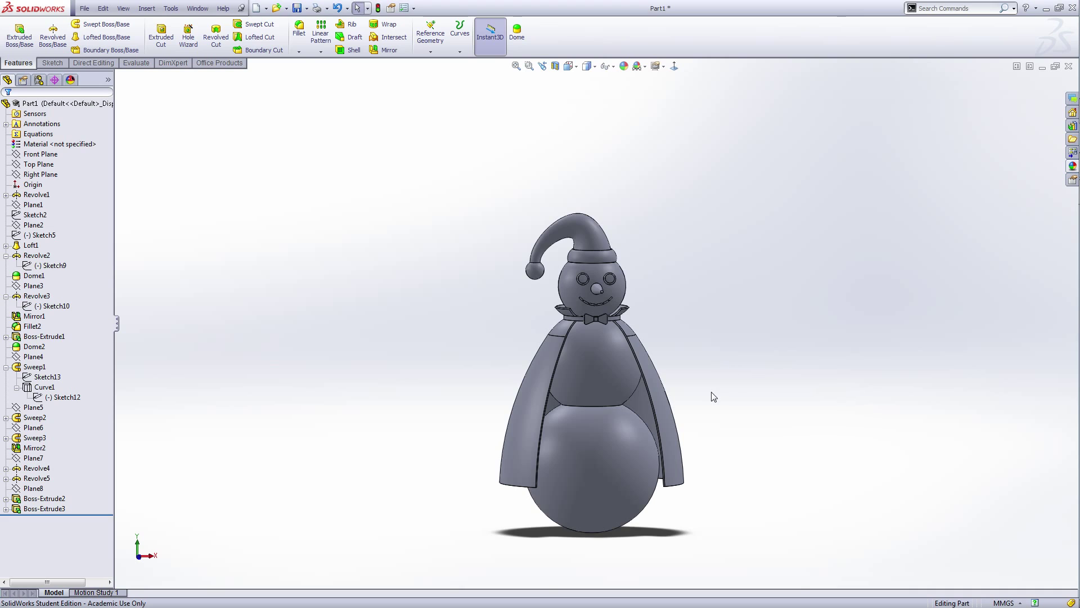
scroll(712, 393, "down", 1)
scroll(712, 393, "up", 2)
middle_click_drag(704, 450, 734, 460)
scroll(671, 457, "down", 3)
scroll(665, 455, "up", 3)
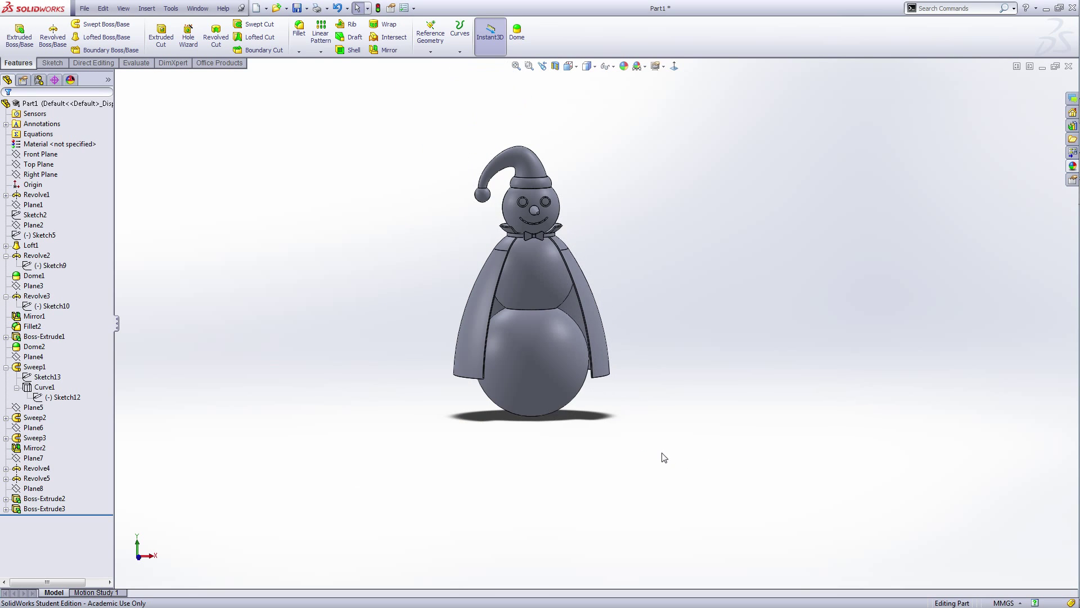
middle_click_drag(660, 453, 724, 439)
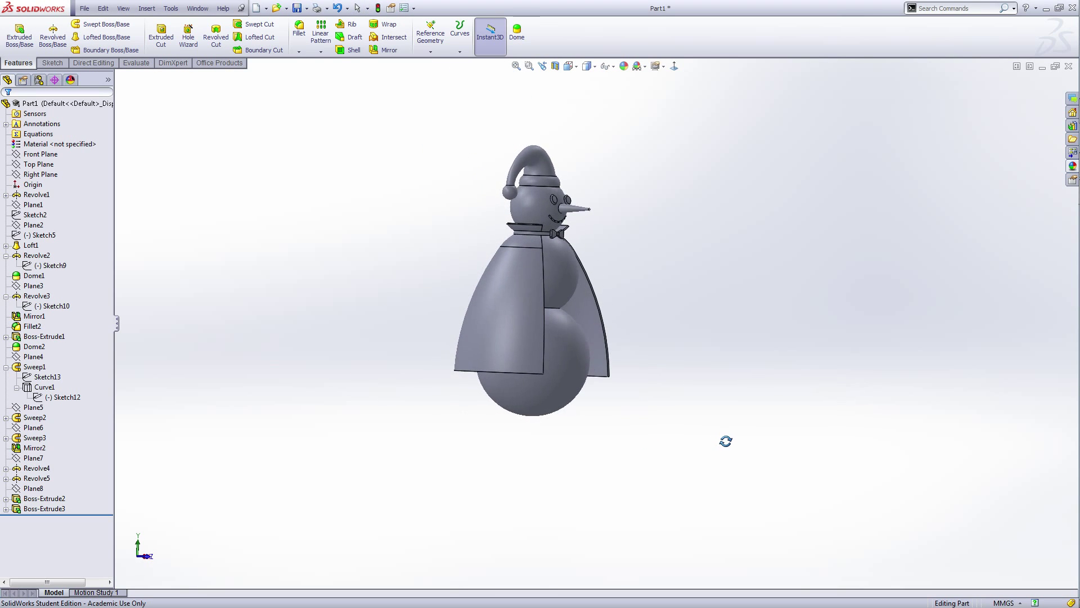
scroll(622, 364, "down", 5)
scroll(631, 371, "up", 5)
- Start a revolved boss sketch on the narrow end face of the cape at its front opening
middle_click_drag(646, 391, 615, 379)
scroll(612, 377, "down", 6)
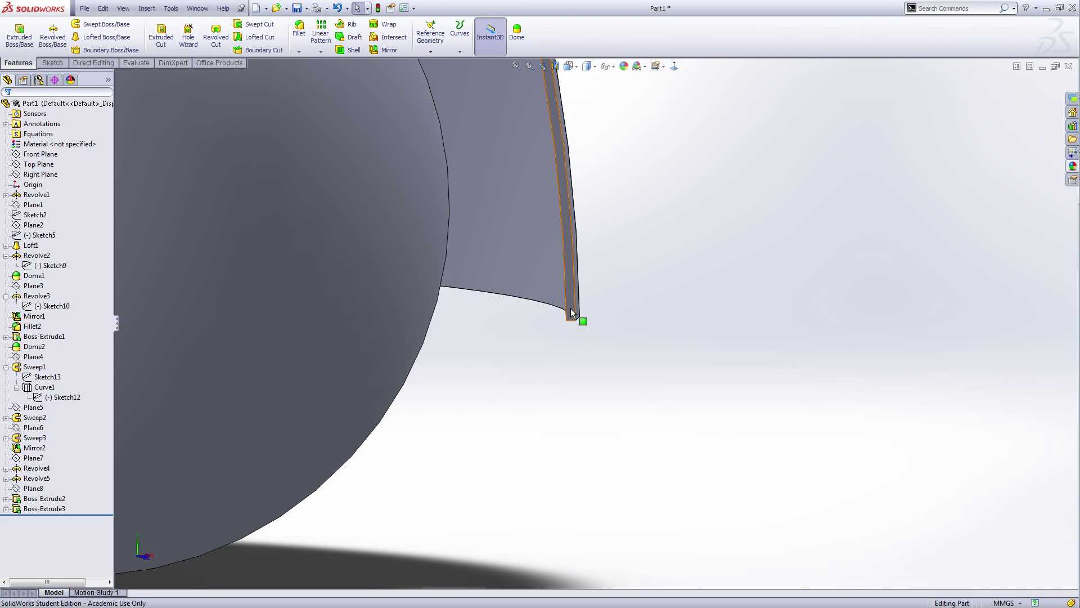
left_click(571, 309)
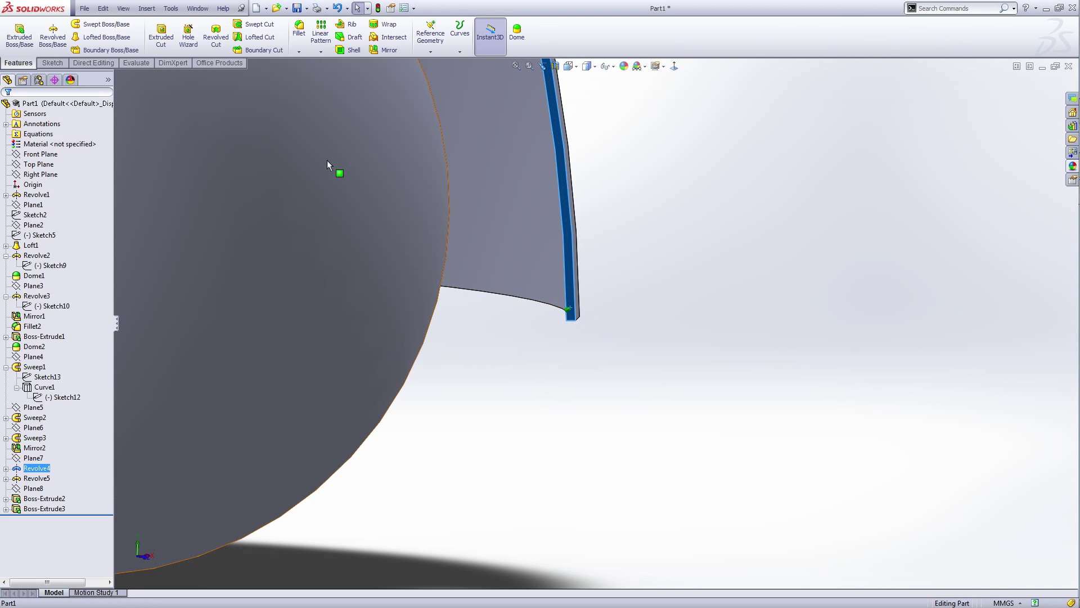
left_click(60, 45)
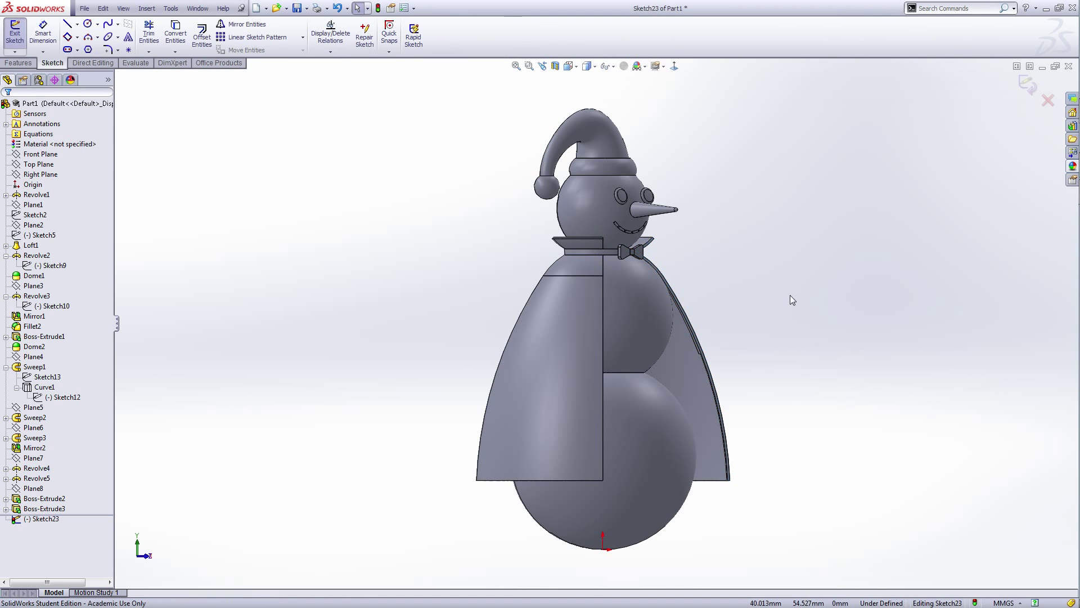
- Sketch a vertical centerline from the origin up to just above the hat as the revolve axis
right_click(788, 294)
left_click(825, 446)
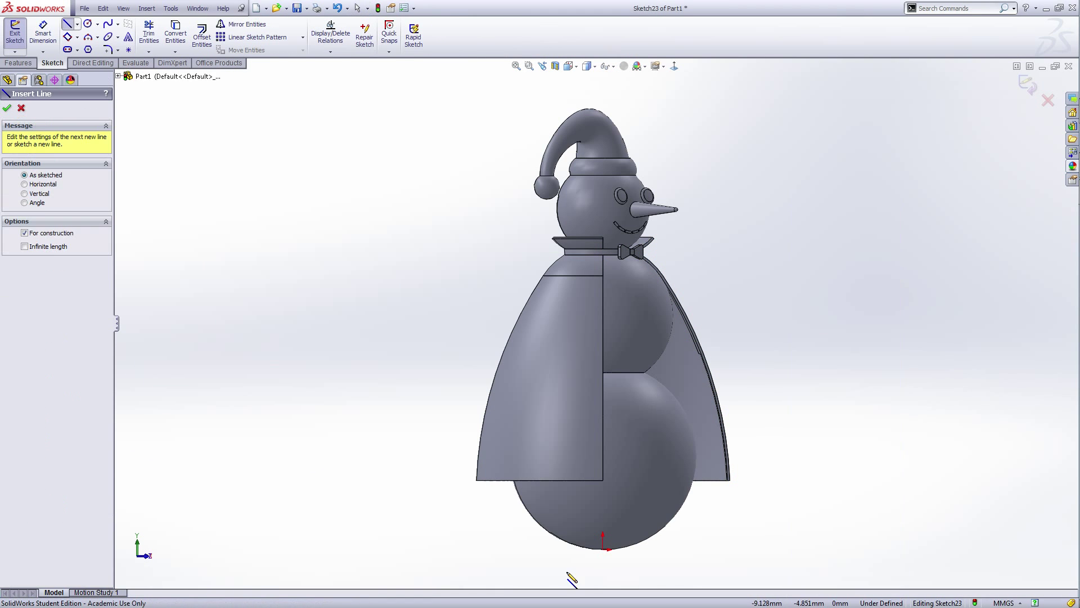
left_click(603, 550)
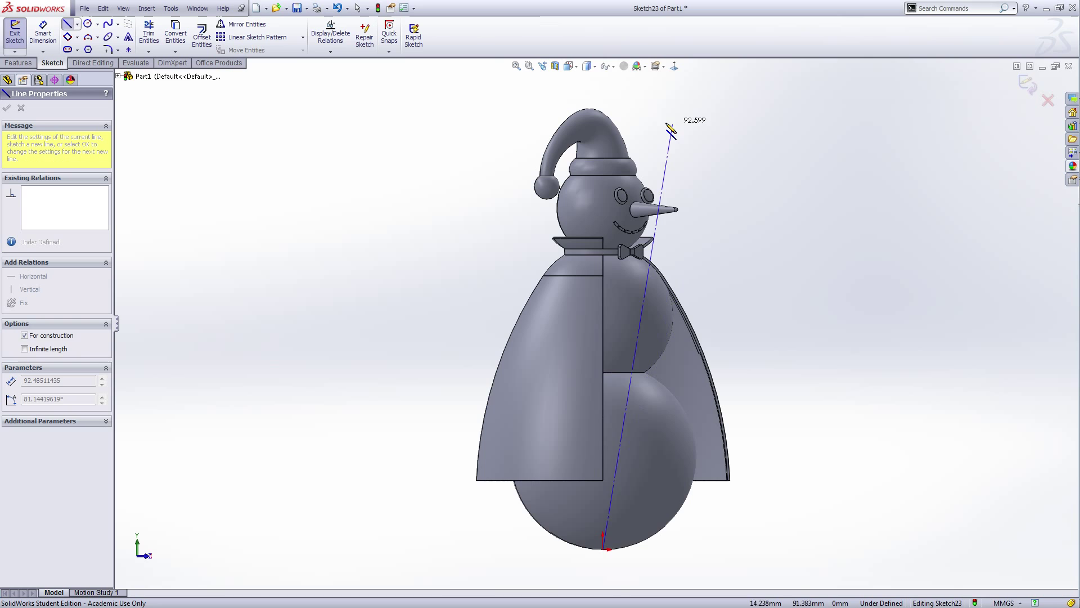
left_click(604, 97)
right_click(603, 94)
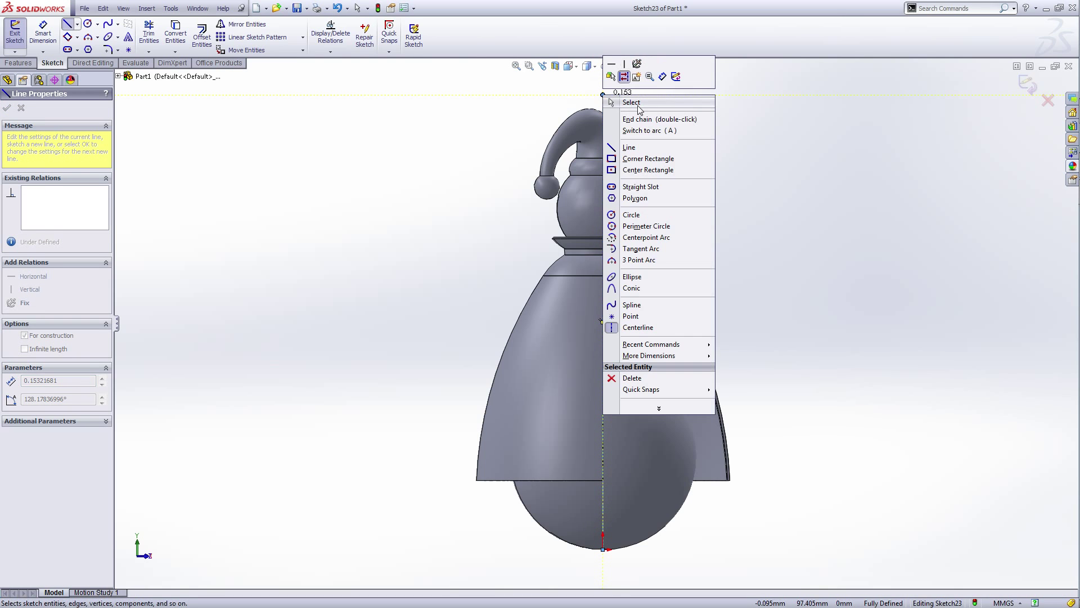
left_click(635, 106)
- Examine the cape's lower corner and end face up close, both at an angle and normal to the sketch
scroll(726, 472, "down", 3)
scroll(715, 463, "down", 5)
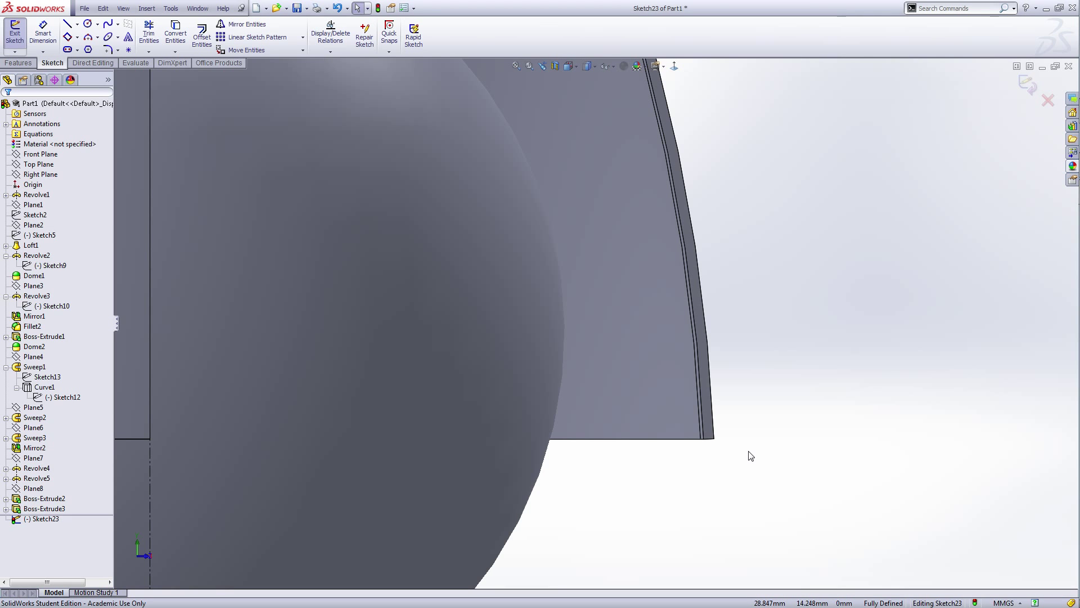
scroll(751, 455, "up", 6)
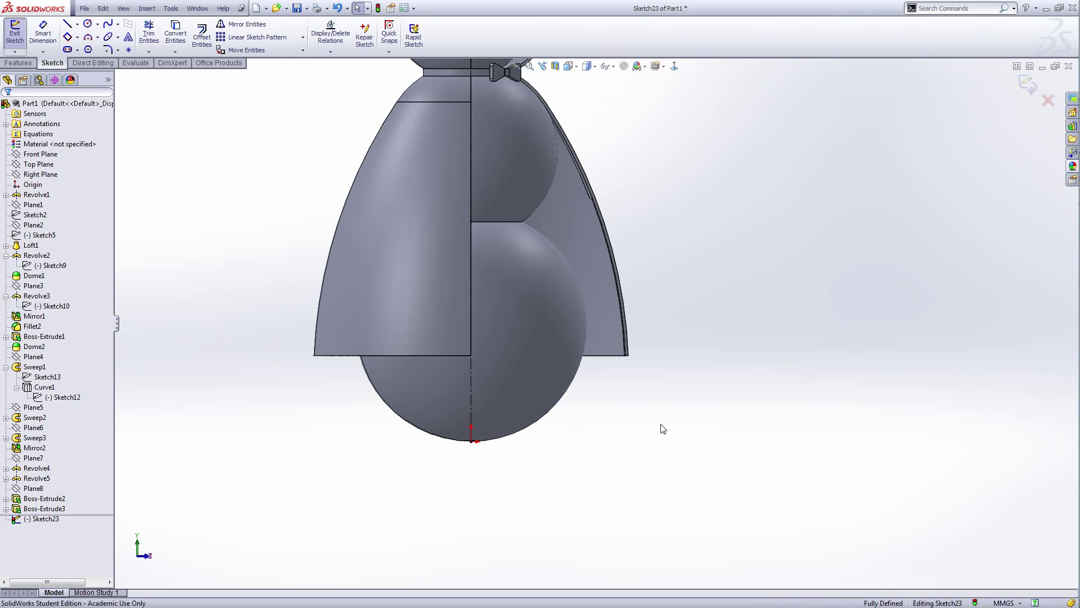
middle_click_drag(661, 430, 641, 347)
scroll(657, 356, "down", 5)
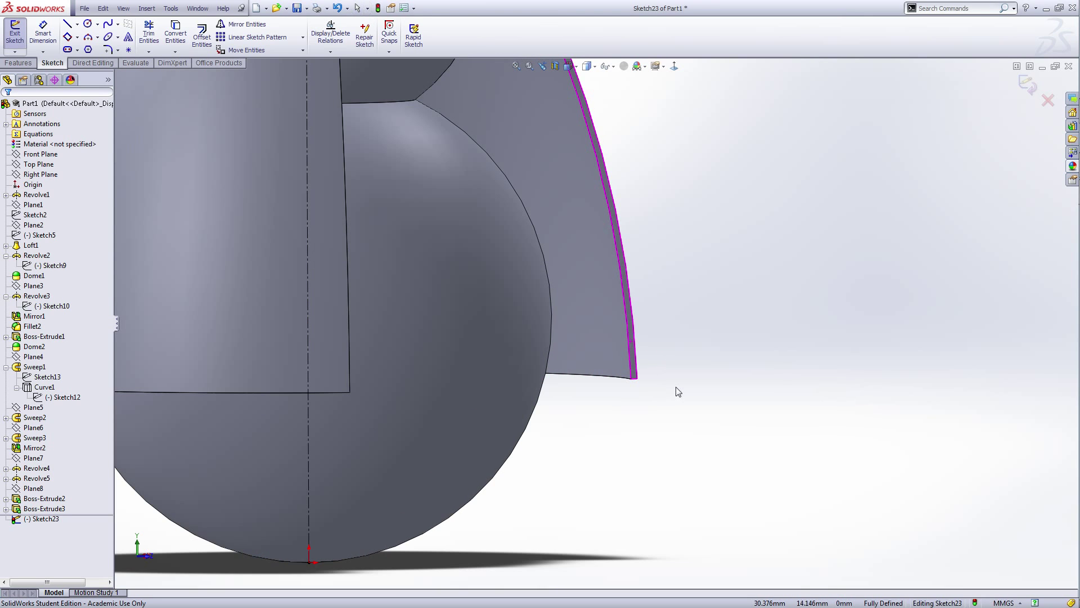
middle_click_drag(678, 392, 674, 401)
scroll(624, 301, "up", 6)
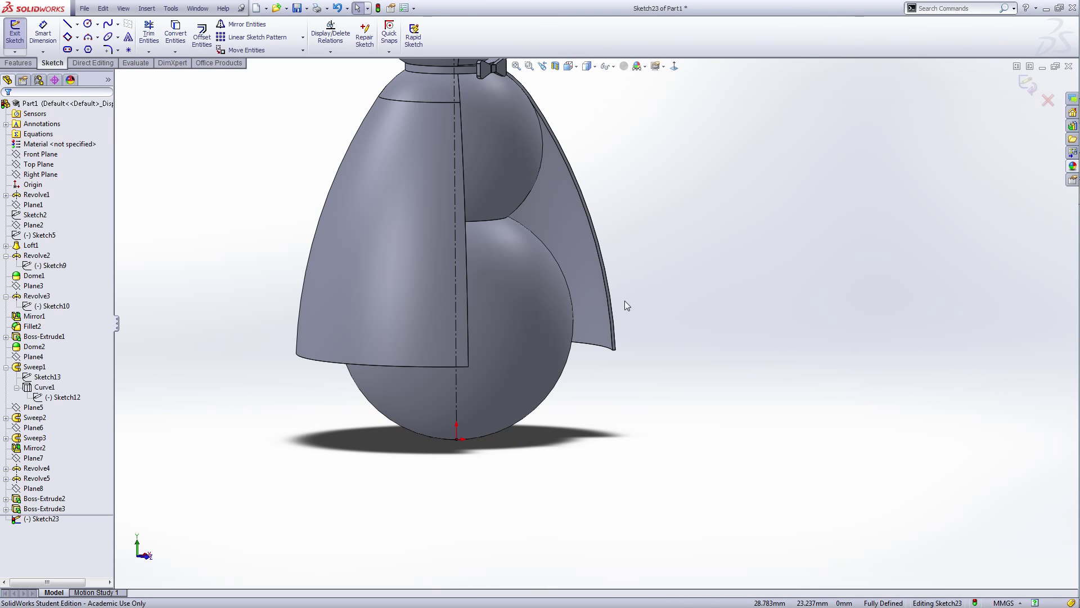
left_click(675, 67)
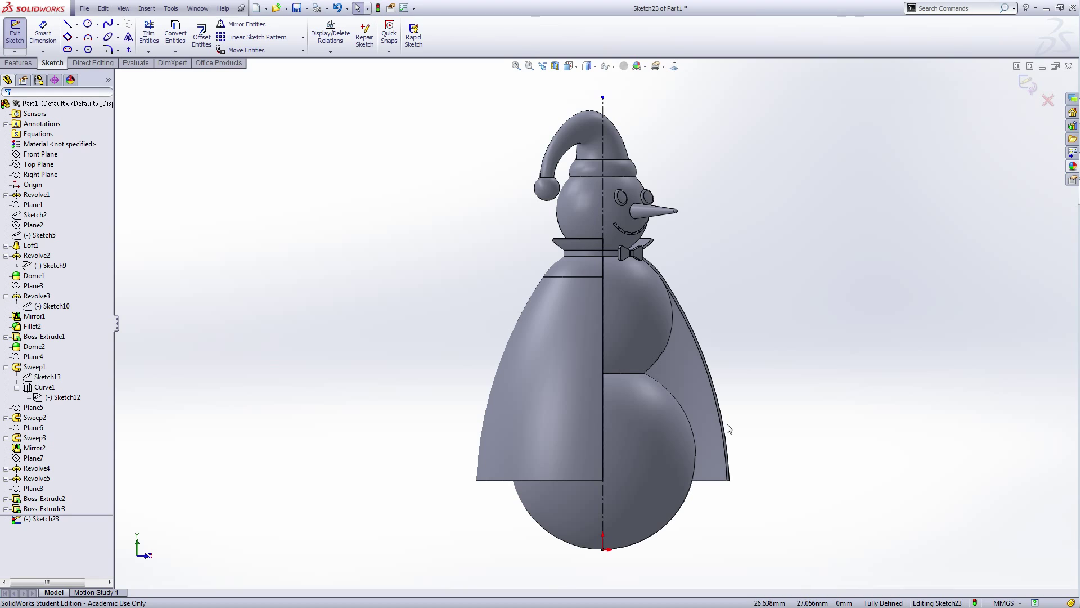
scroll(717, 493, "down", 11)
scroll(711, 494, "up", 7)
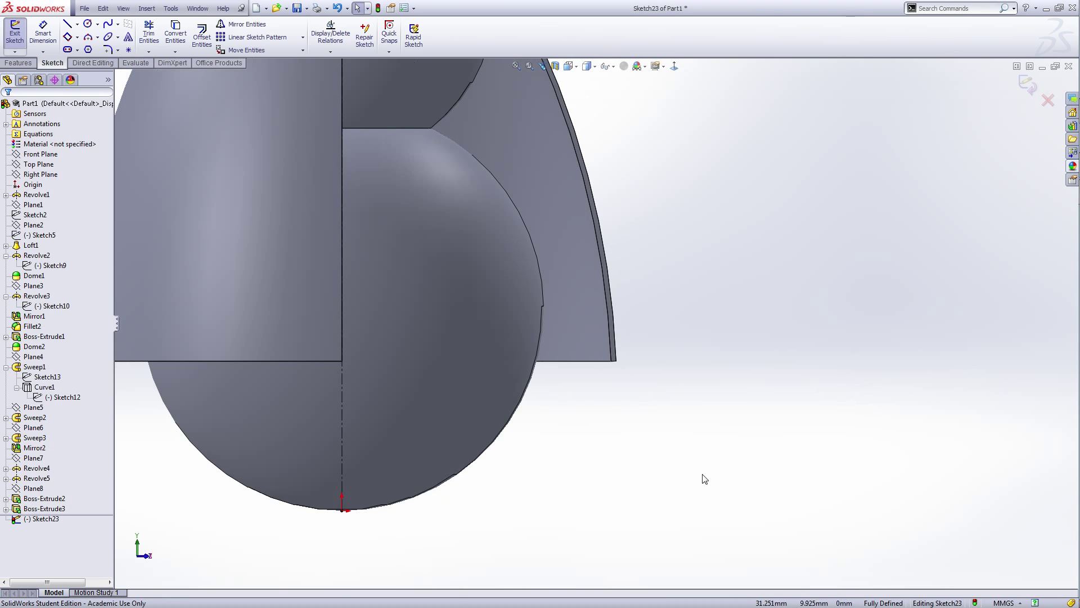
scroll(624, 296, "up", 4)
scroll(591, 219, "down", 4)
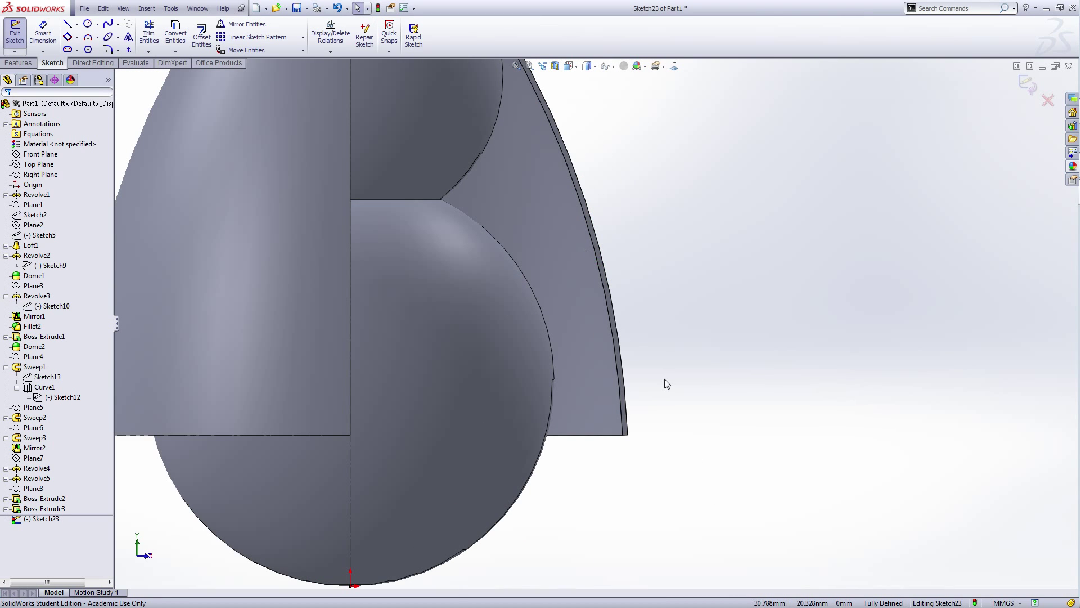
- Convert the cape's outer curved edge into the sketch and offset it outward by 0.5 mm
left_click(177, 43)
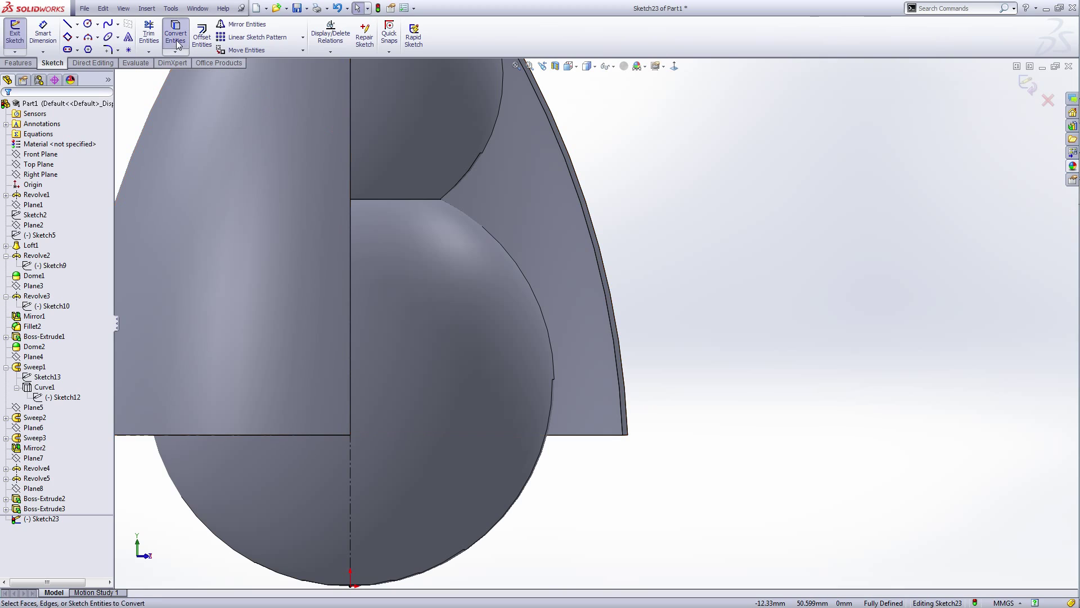
left_click(628, 423)
left_click(8, 111)
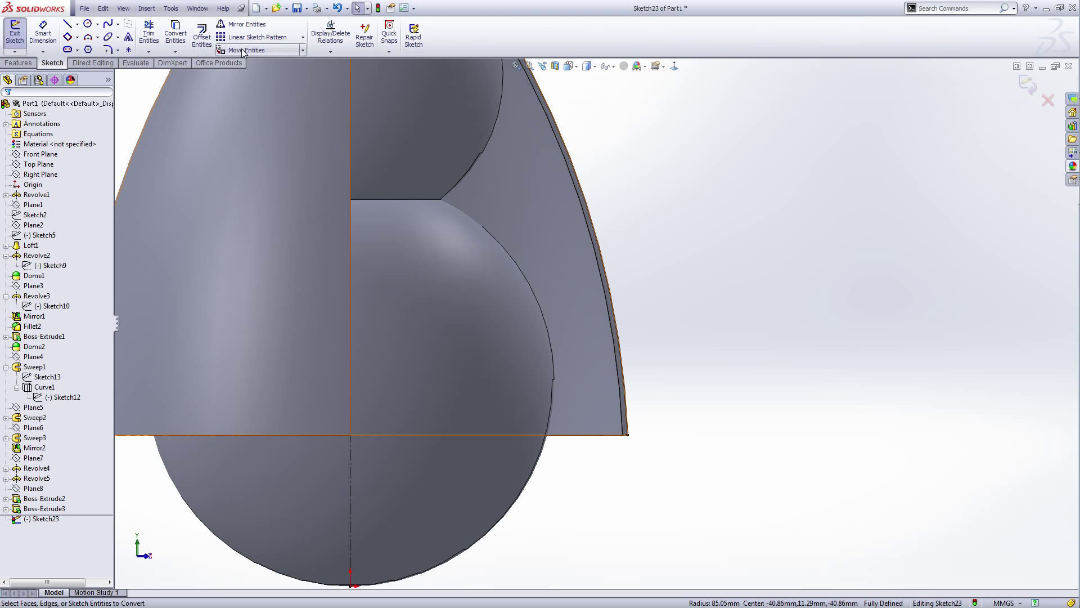
left_click(204, 48)
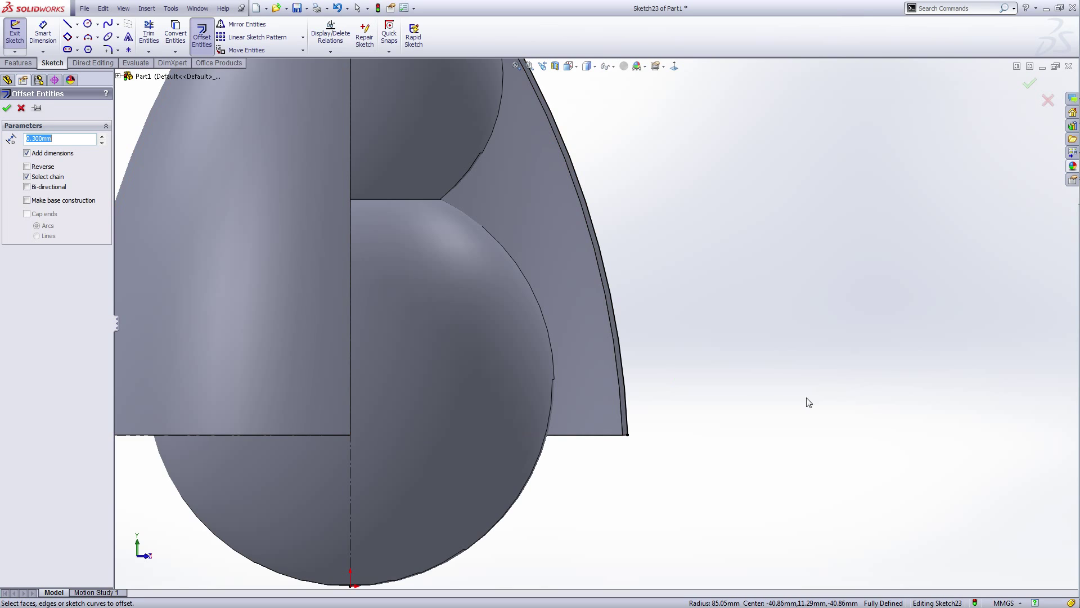
left_click(626, 400)
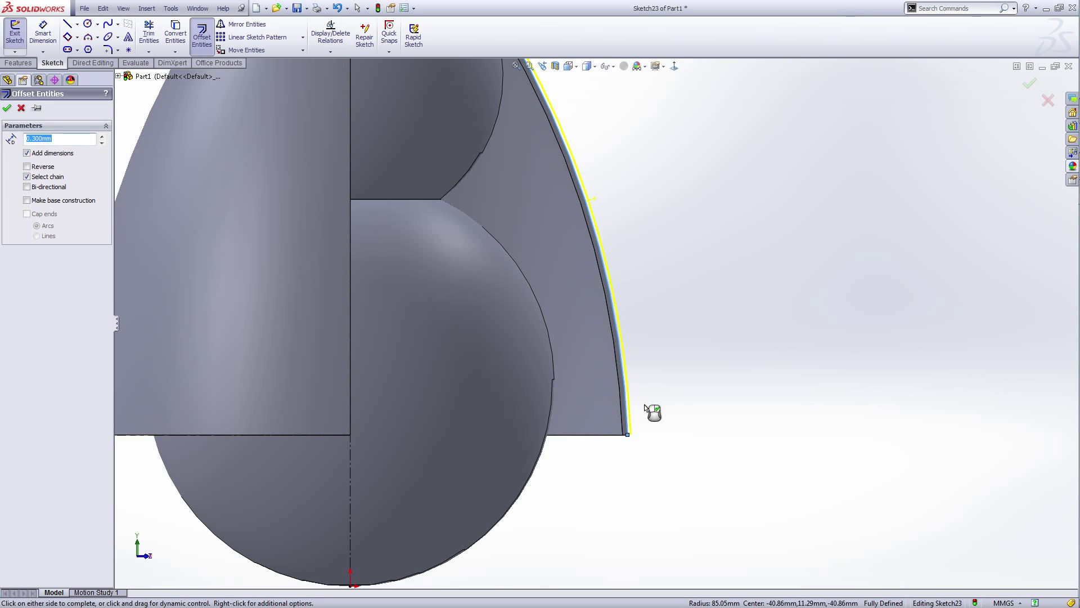
left_click(679, 383)
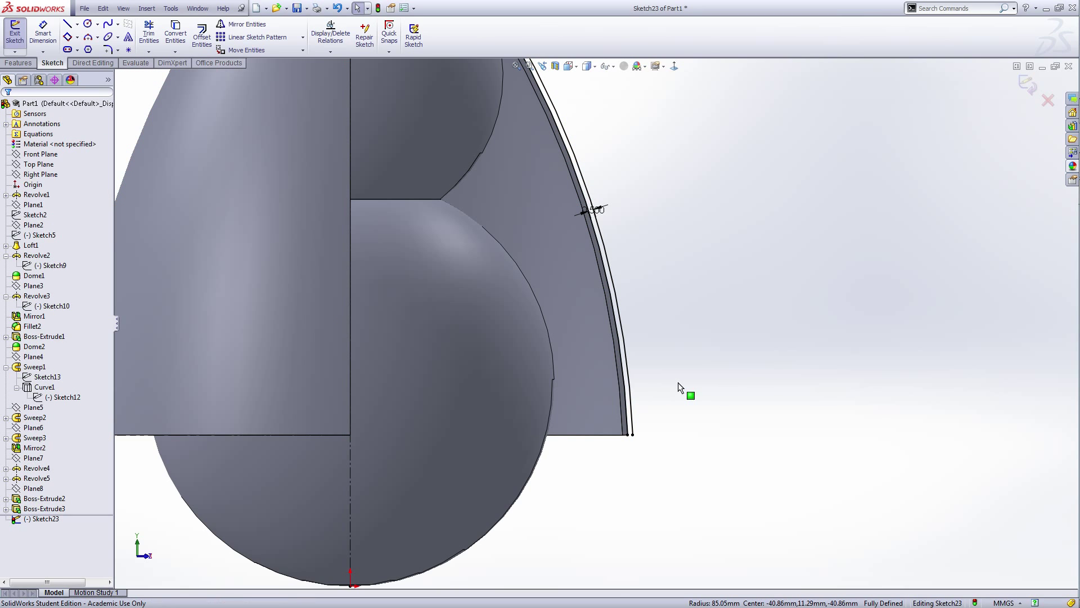
- Sketch a short line joining the lower ends of the converted and offset curves at the cape's hem
right_click(693, 214)
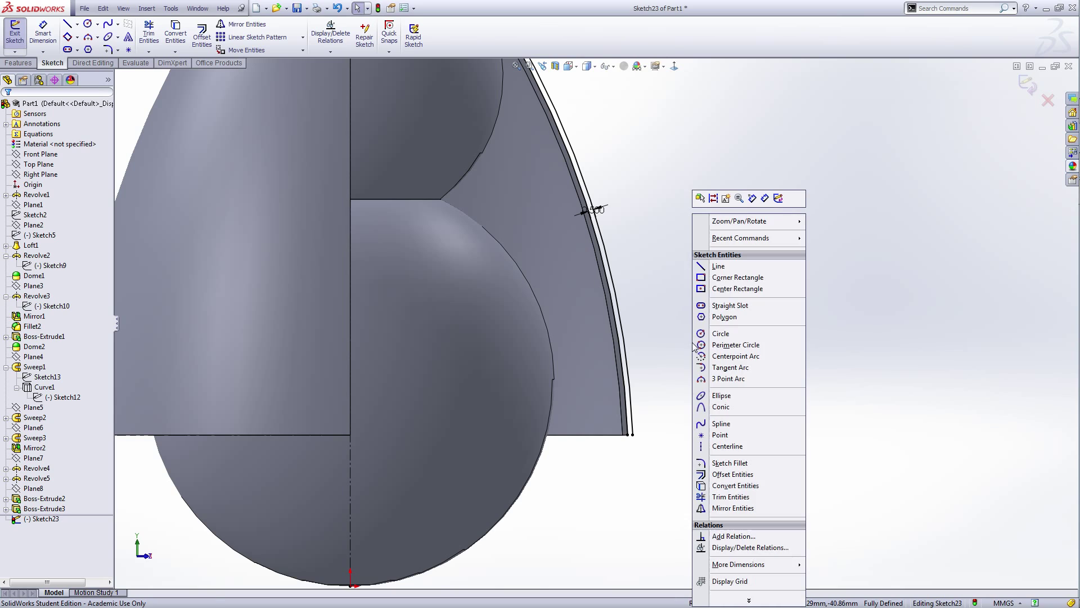
left_click(728, 273)
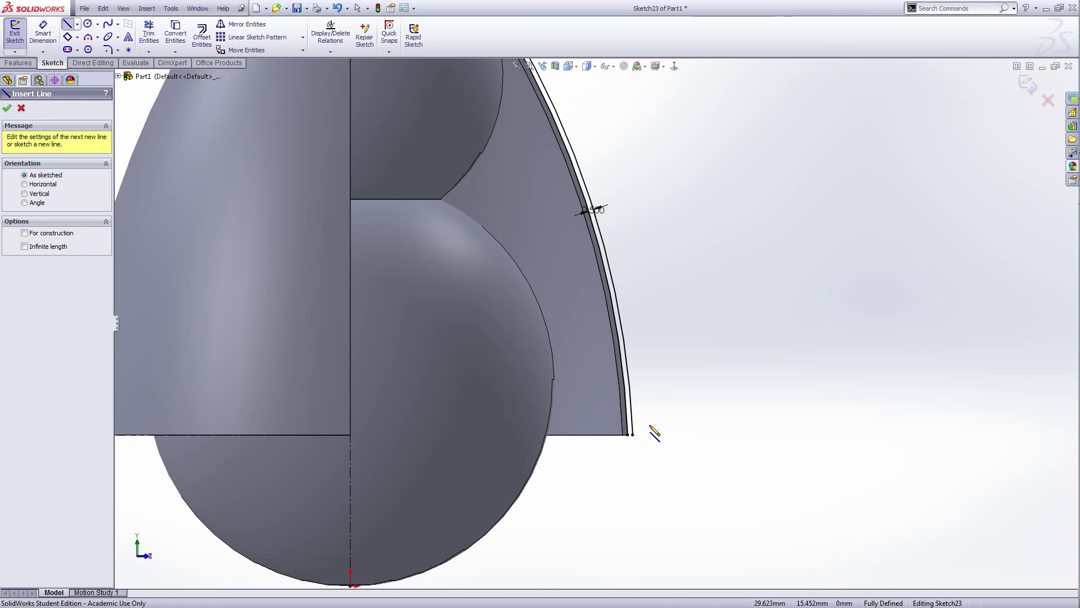
scroll(651, 431, "down", 4)
left_click_drag(578, 392, 597, 391)
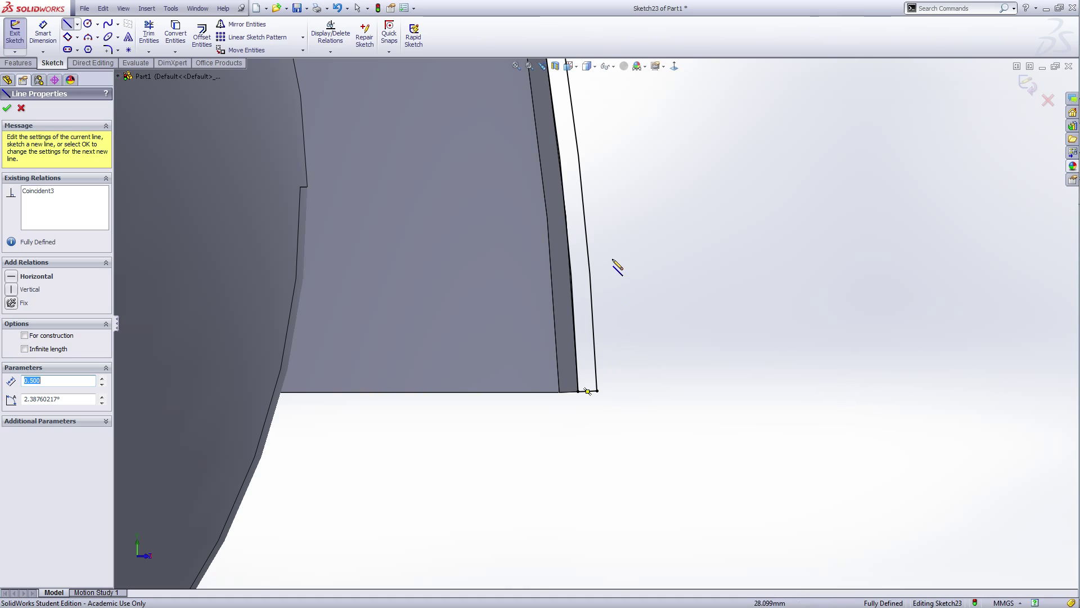
- Sketch a horizontal line about 0.5 mm long between the two curves, a little above the hem
scroll(598, 308, "up", 3)
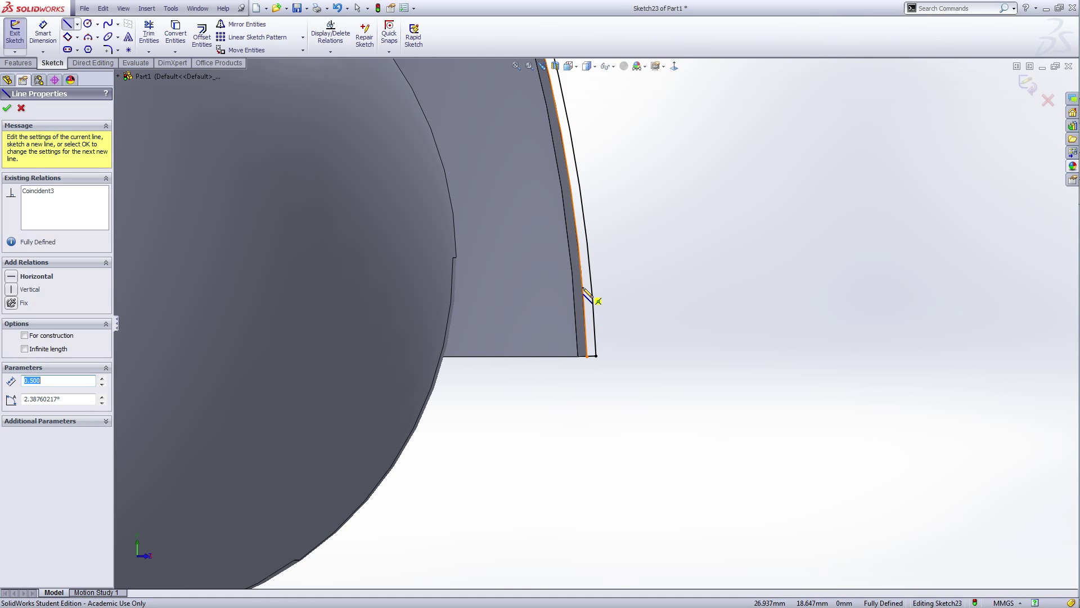
left_click(588, 288)
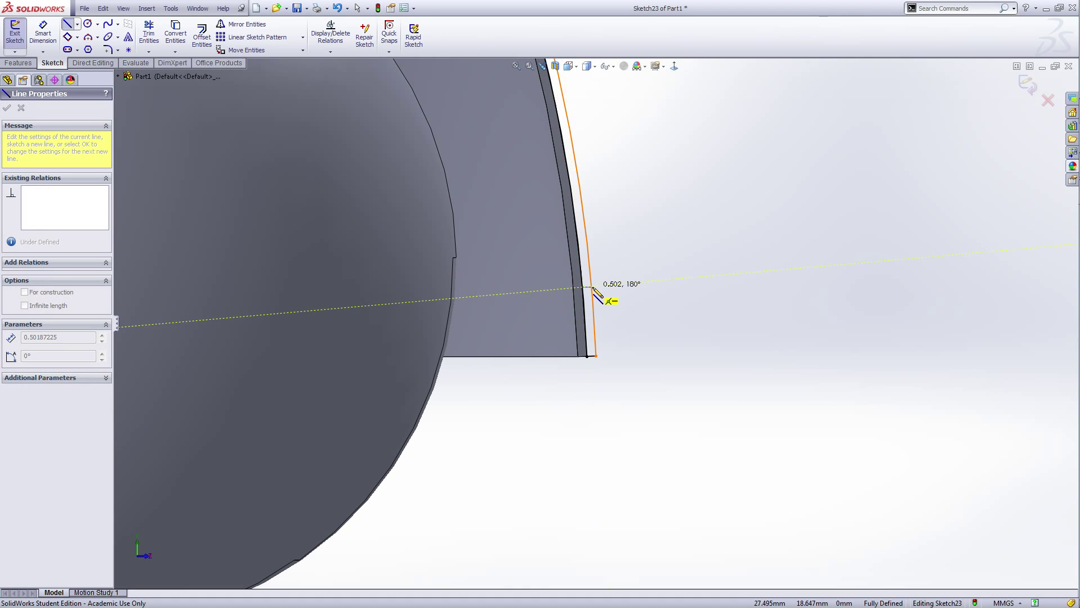
left_click(584, 287)
right_click(593, 284)
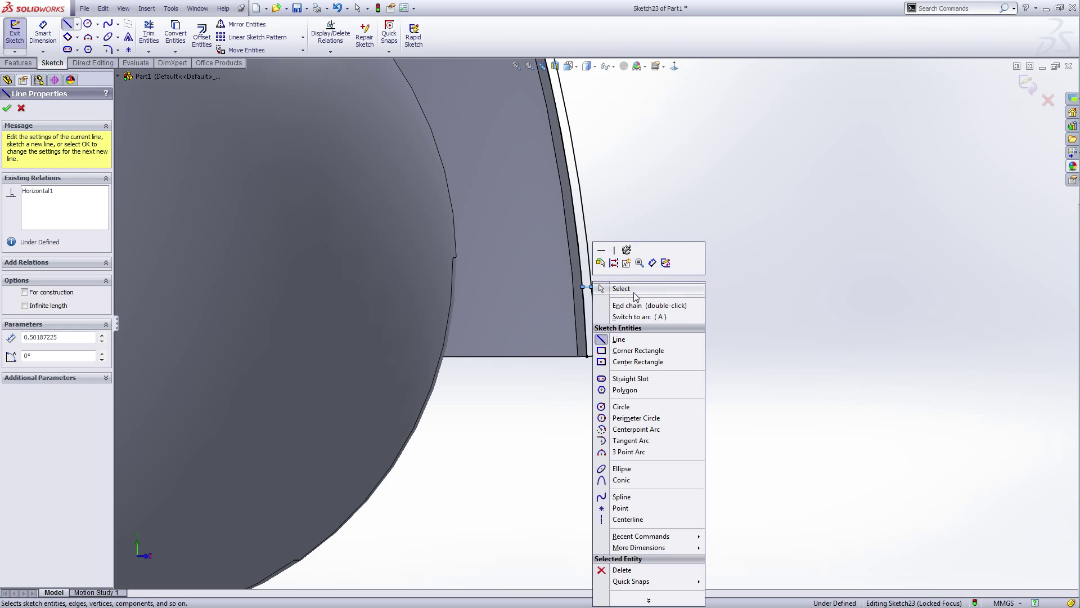
left_click(636, 294)
scroll(651, 331, "up", 5)
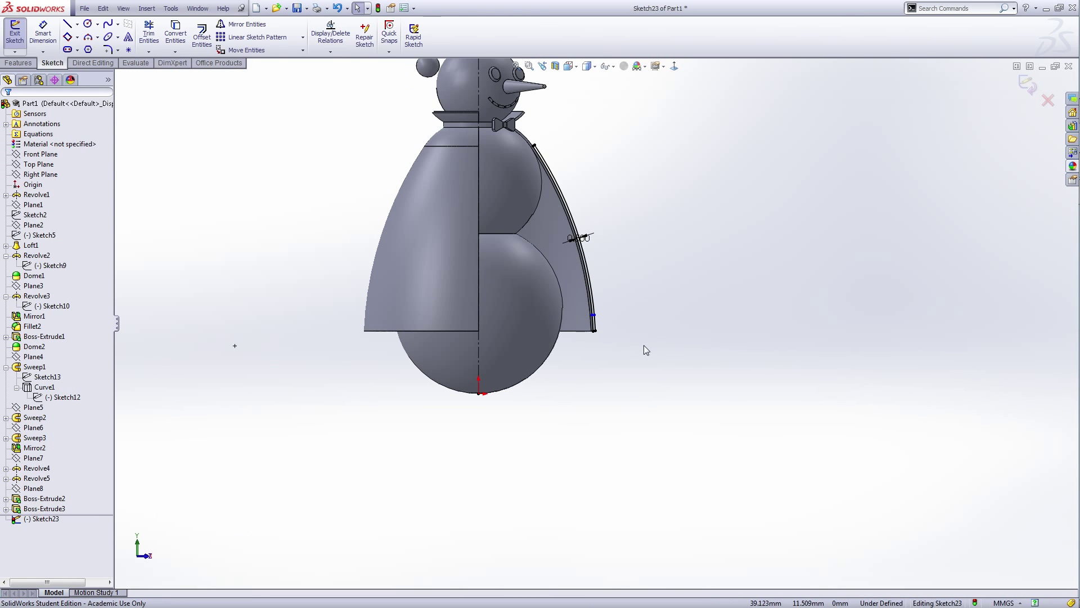
- Move the short horizontal line higher between the two curves to make the hem band taller
scroll(588, 315, "down", 6)
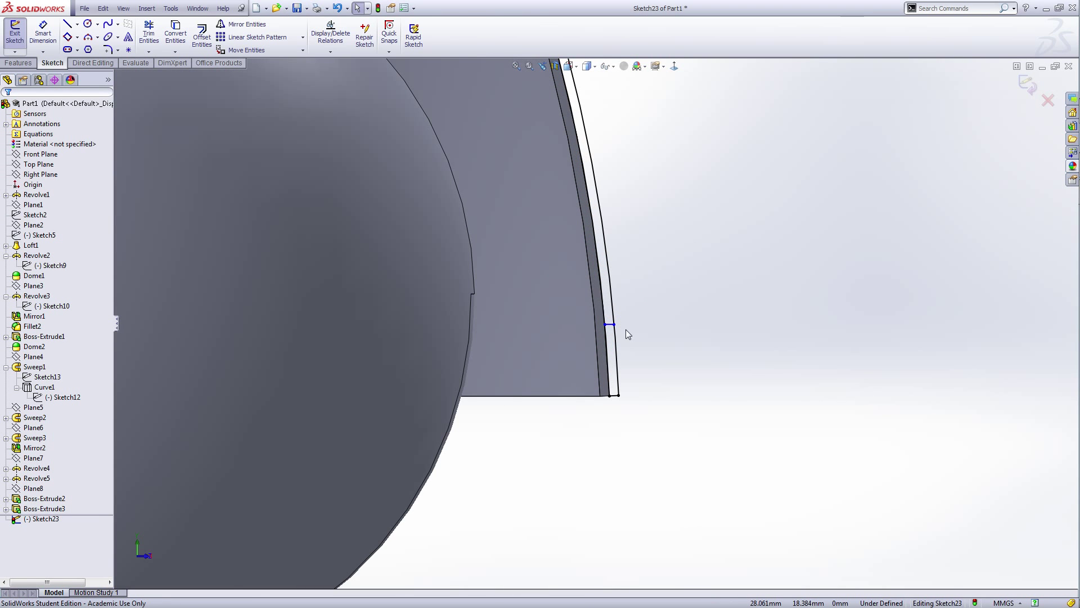
left_click_drag(606, 325, 603, 301)
left_click(684, 444)
scroll(664, 387, "up", 7)
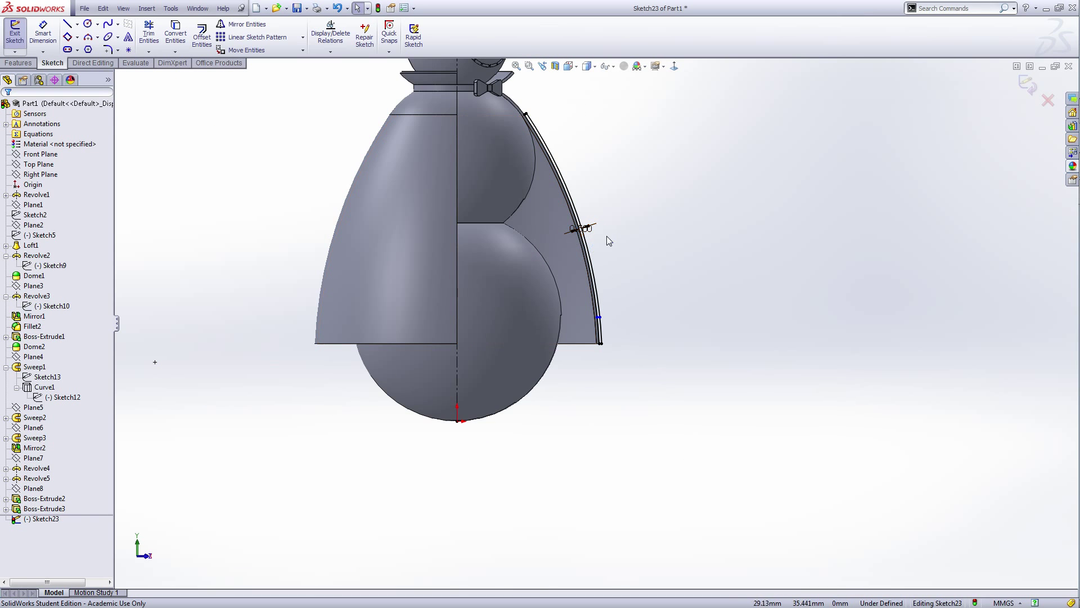
scroll(616, 285, "down", 6)
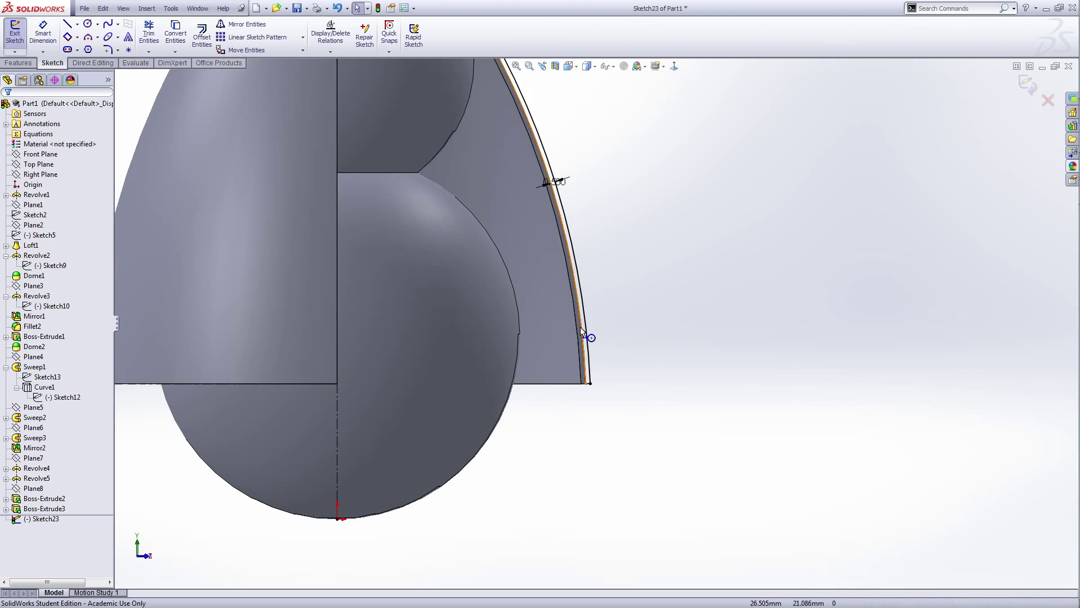
scroll(593, 361, "up", 6)
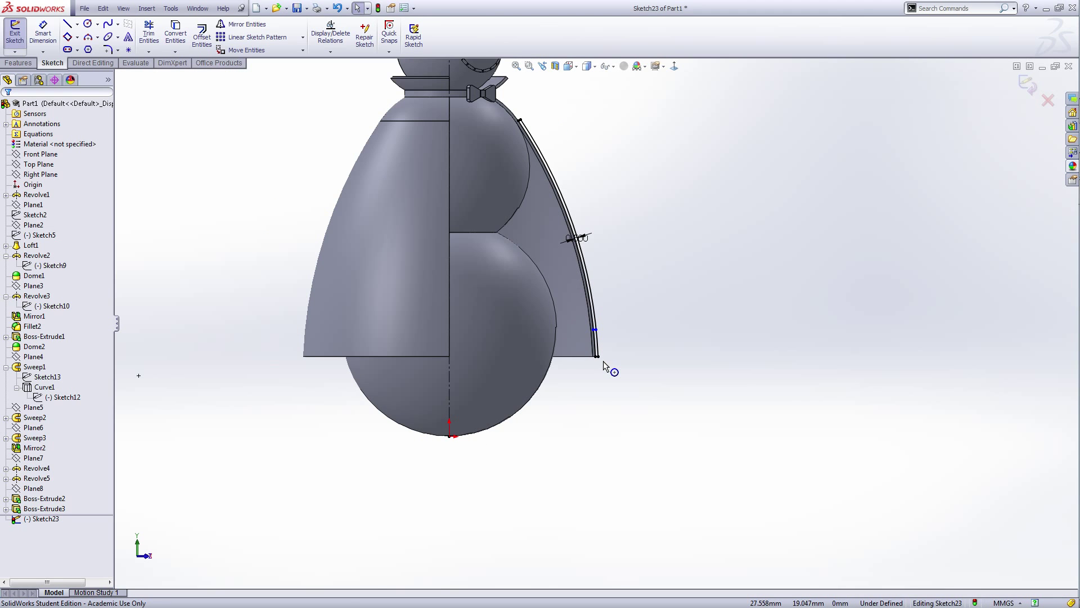
- Trim away both curves above the short horizontal line, leaving a closed band profile at the hem
left_click(149, 34)
scroll(602, 308, "down", 6)
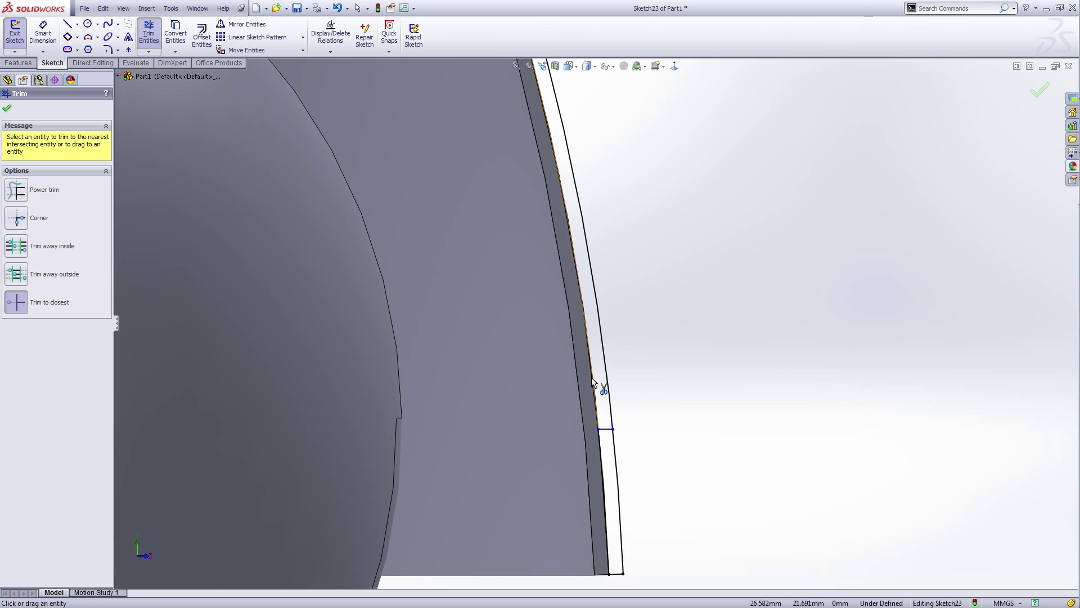
left_click(610, 385)
left_click(617, 386)
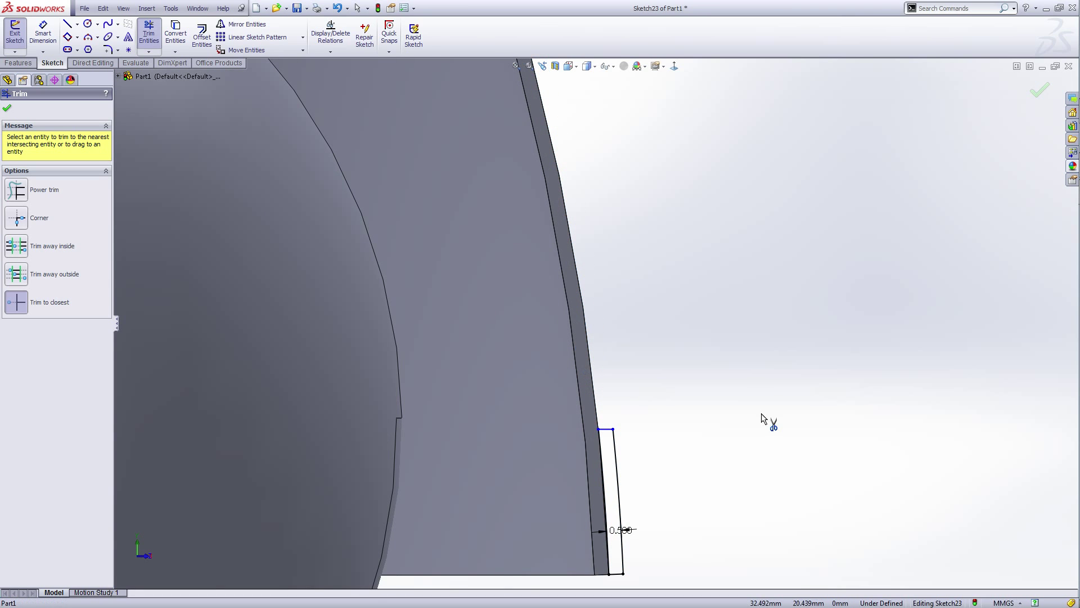
right_click(692, 331)
left_click(736, 323)
- Revolve the closed hem band profile 270 degrees around the snowman's vertical centerline, merged with the body
scroll(728, 437, "up", 6)
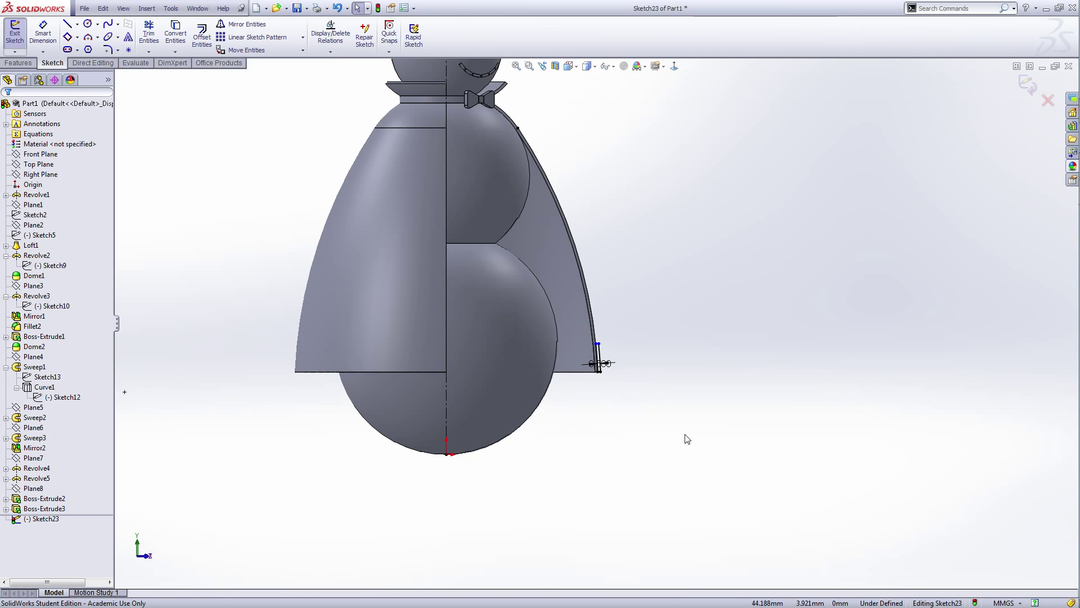
middle_click_drag(648, 446, 628, 448)
left_click(12, 42)
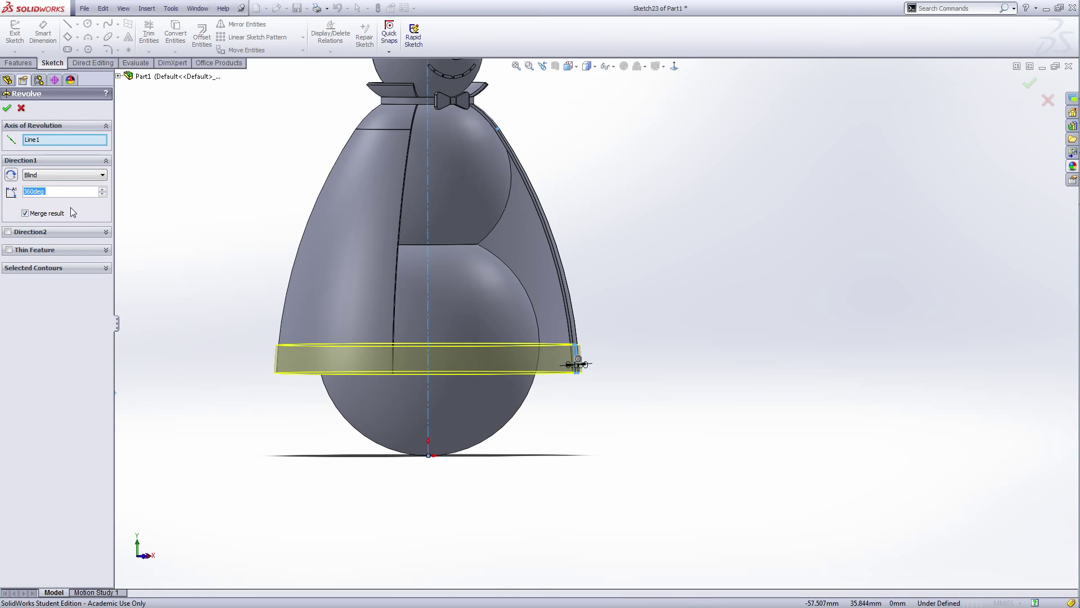
type("2")
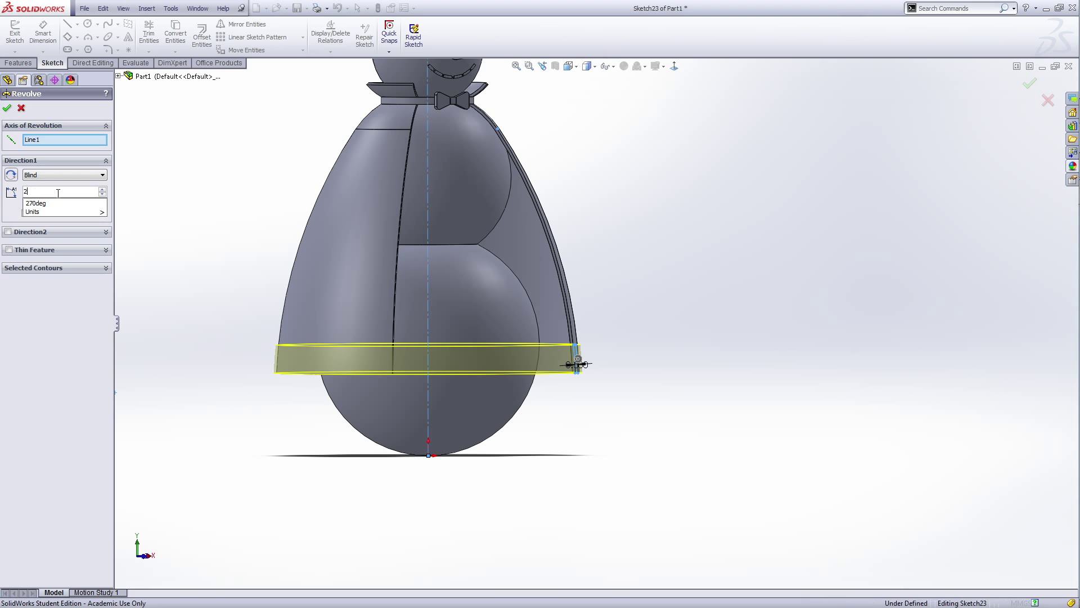
left_click(36, 203)
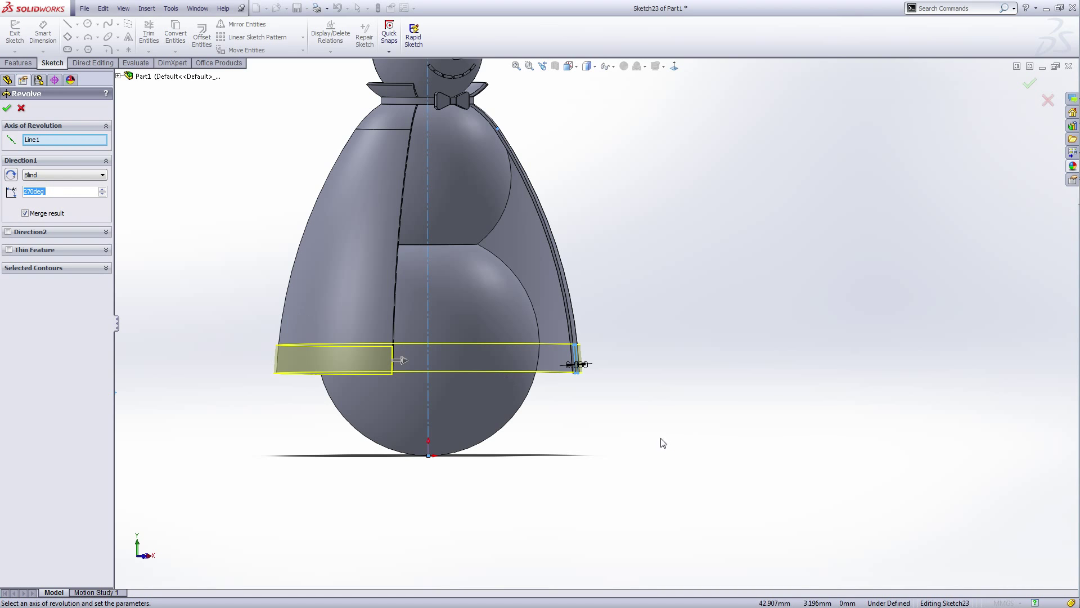
middle_click_drag(644, 432, 637, 432)
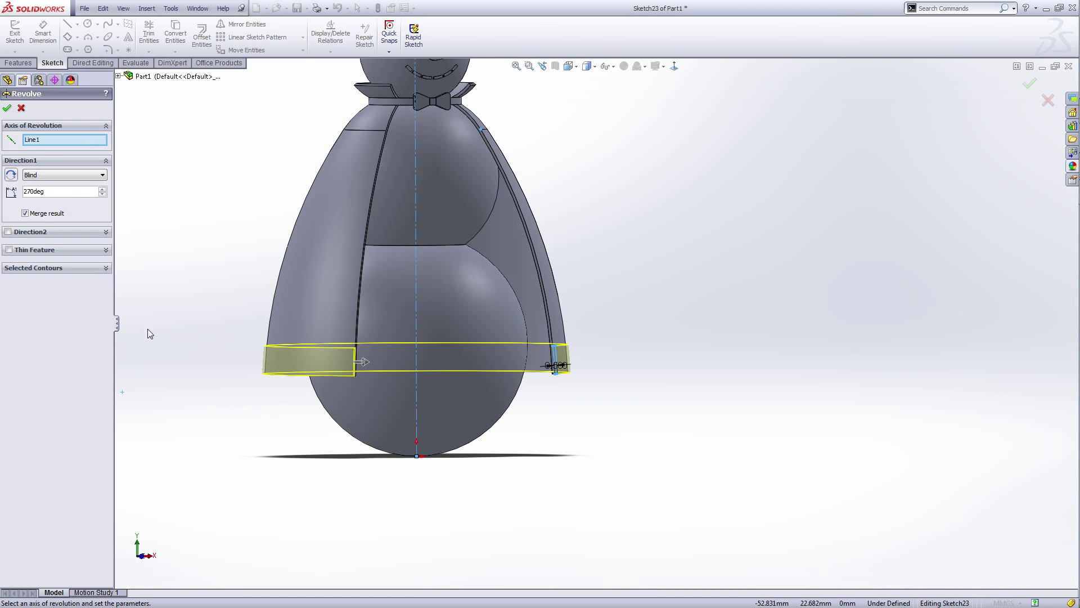
left_click(6, 109)
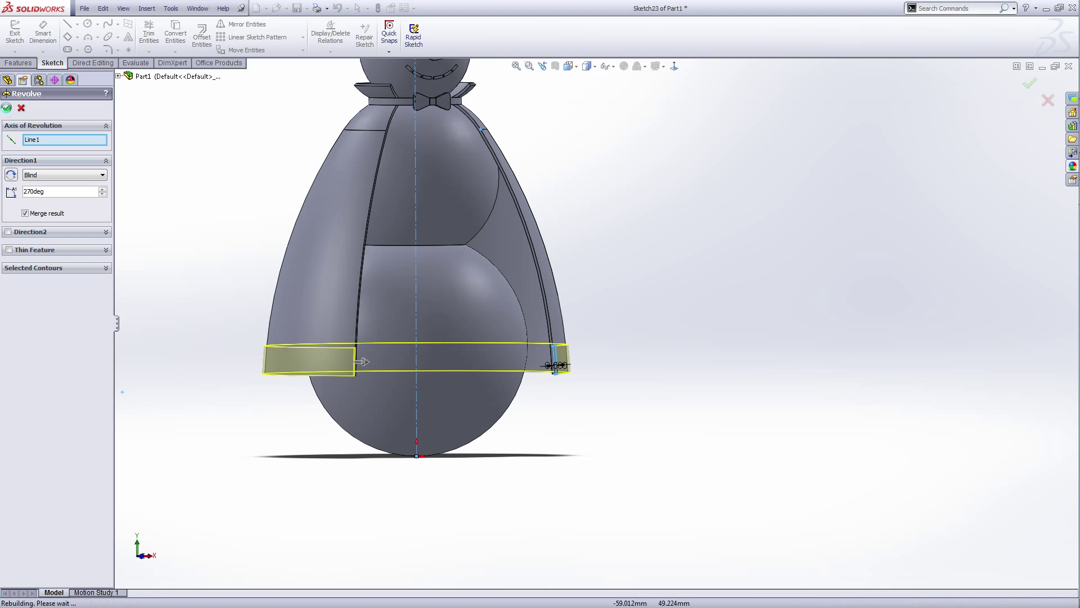
- Examine the new hem band on the whole snowman from the front and from the side
middle_click_drag(585, 433, 539, 438)
scroll(425, 169, "up", 3)
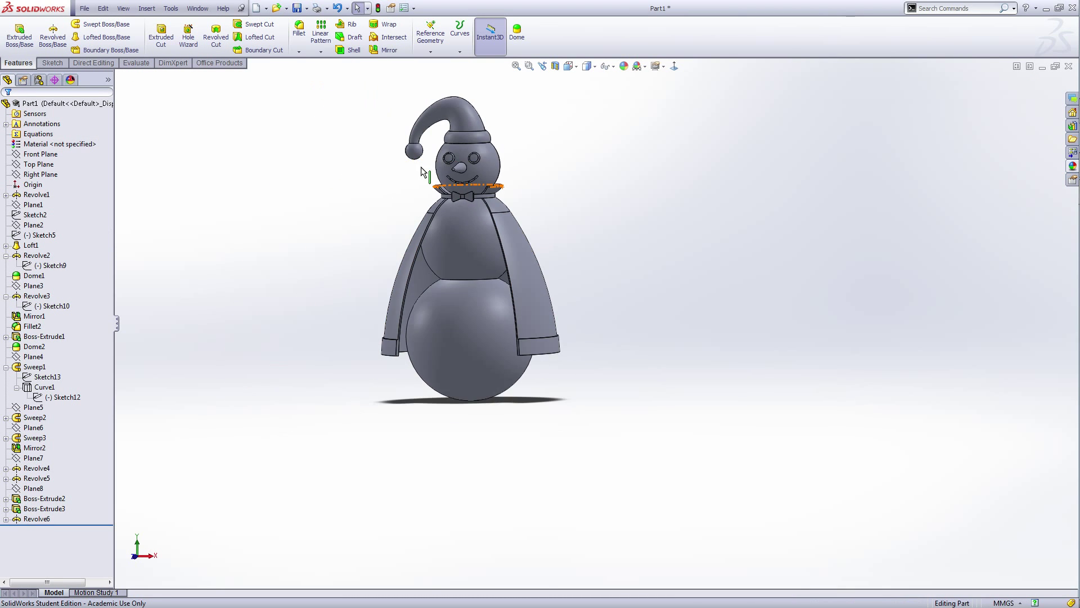
scroll(422, 169, "down", 3)
scroll(562, 276, "up", 3)
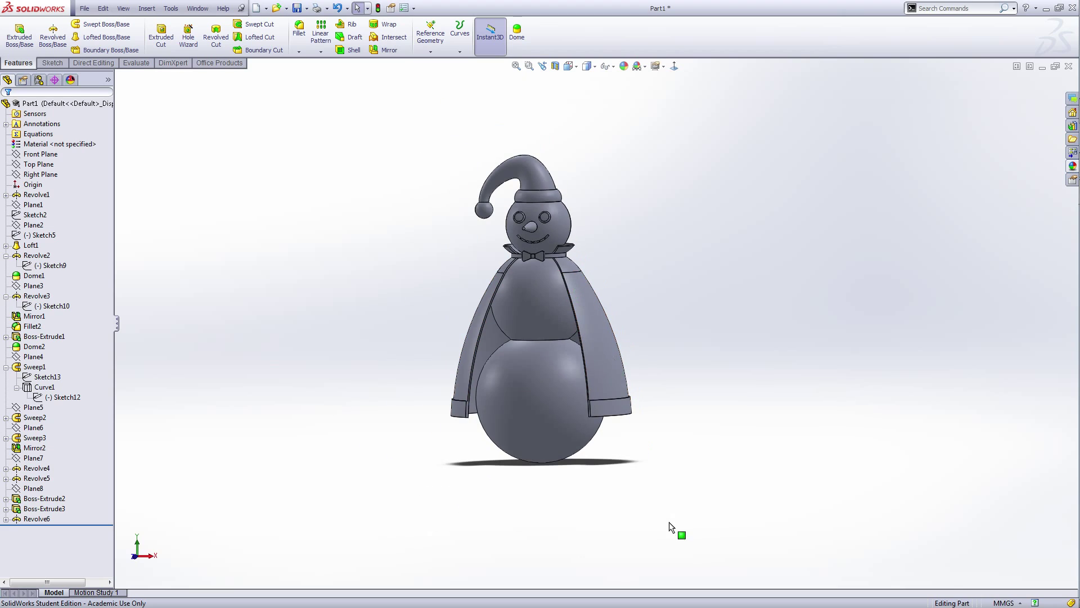
mouse_move(670, 525)
middle_mouse_down()
mouse_move(642, 521)
mouse_move(738, 526)
mouse_move(690, 525)
mouse_move(681, 515)
middle_mouse_up()
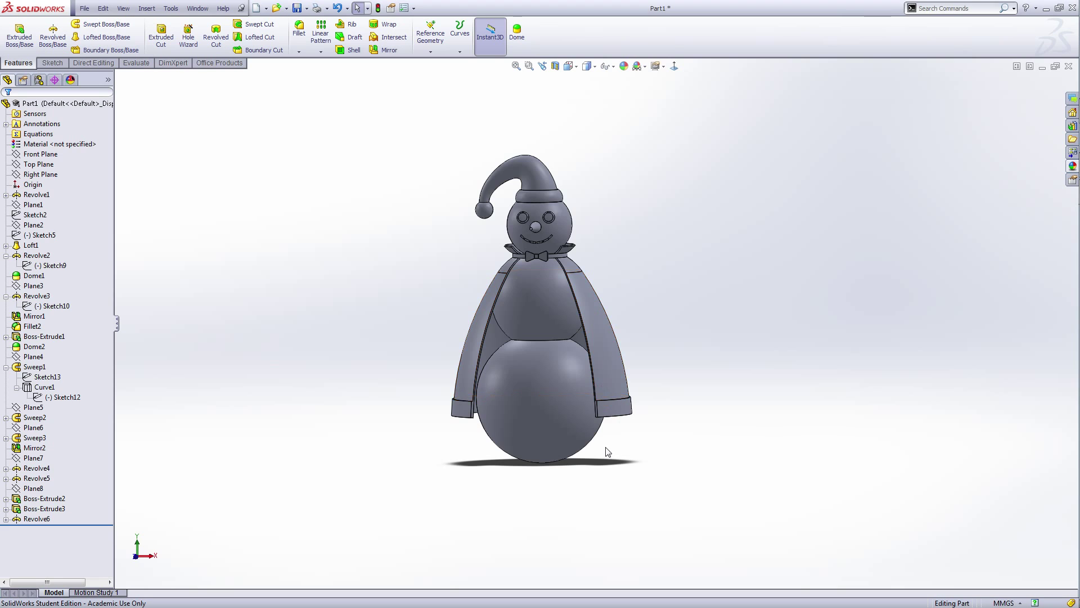
middle_click_drag(610, 452, 722, 459)
scroll(608, 397, "down", 4)
scroll(660, 437, "down", 4)
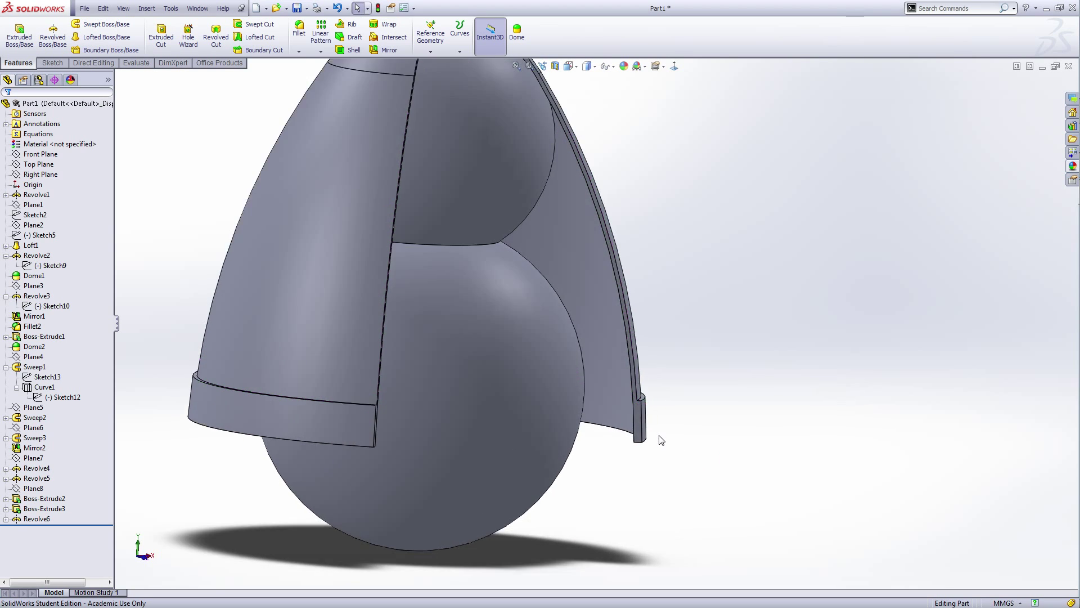
scroll(658, 437, "up", 4)
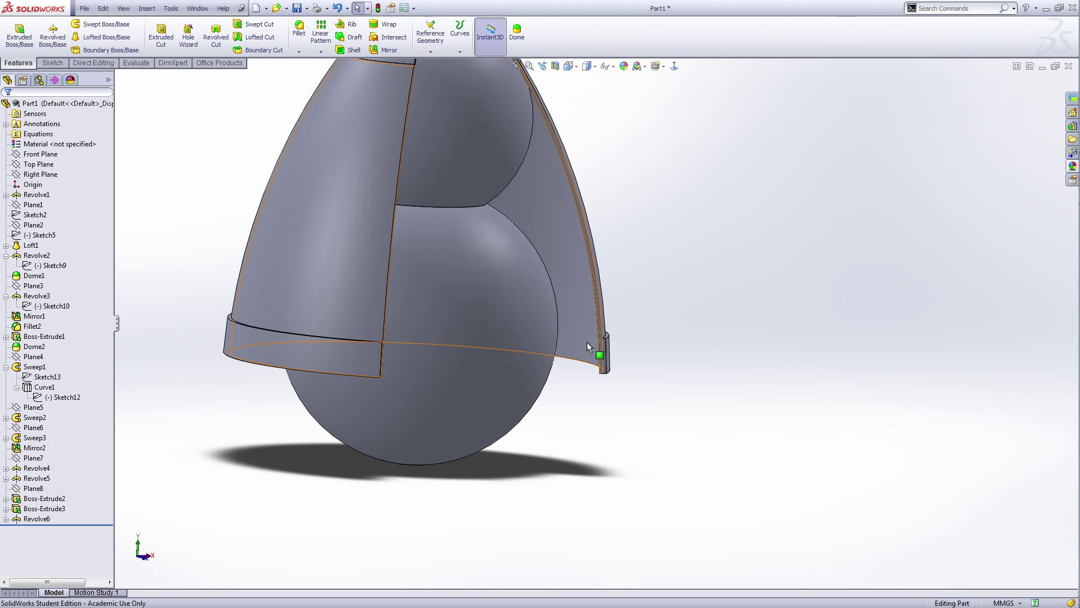
- Start a sketch on the narrow end face along the cape's front opening
scroll(589, 341, "down", 3)
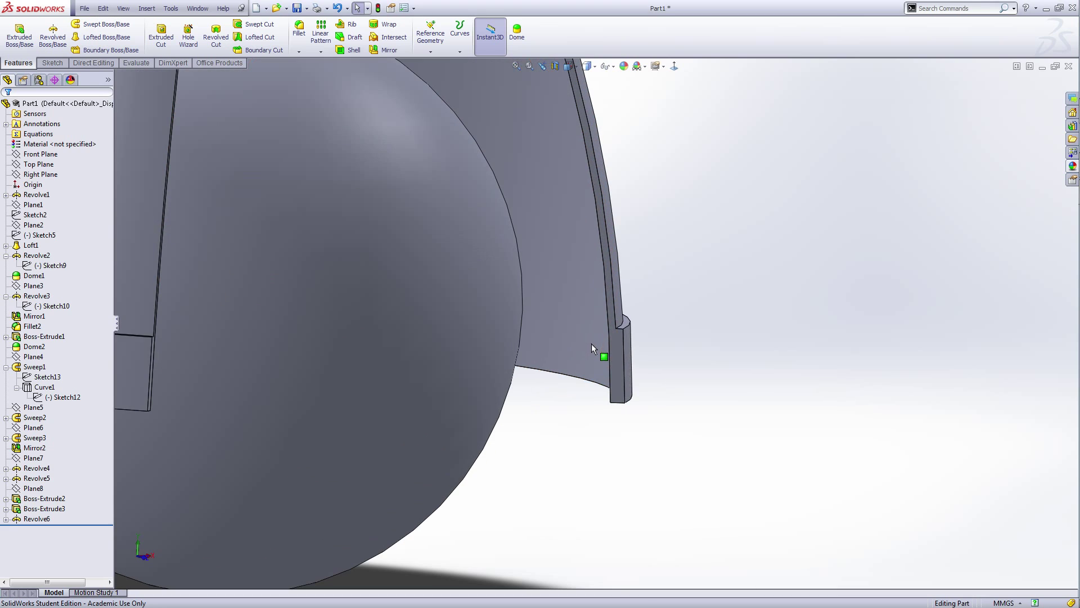
left_click(610, 315)
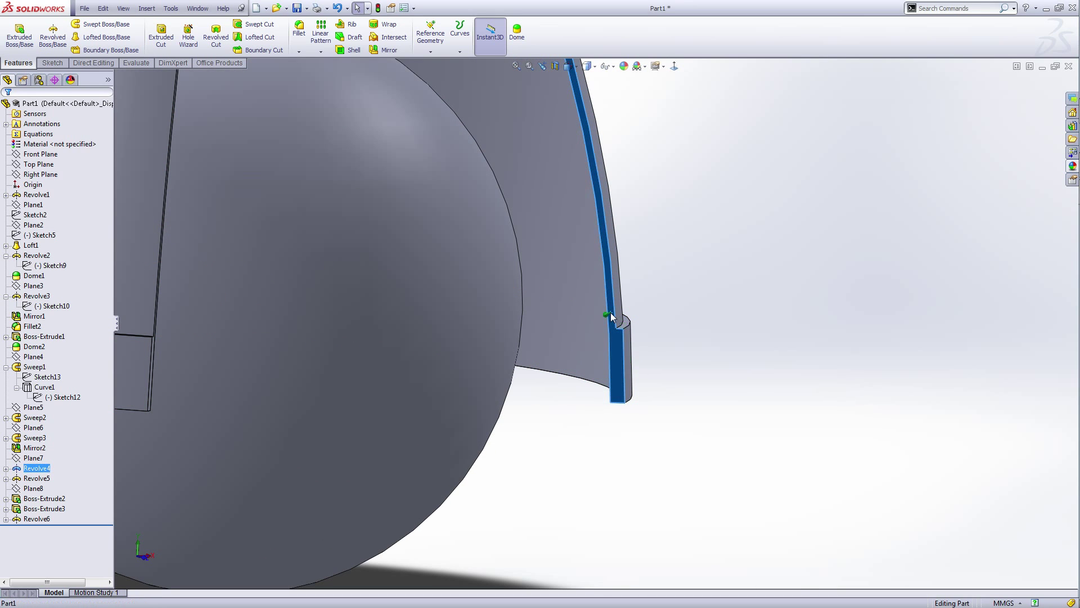
left_click(53, 35)
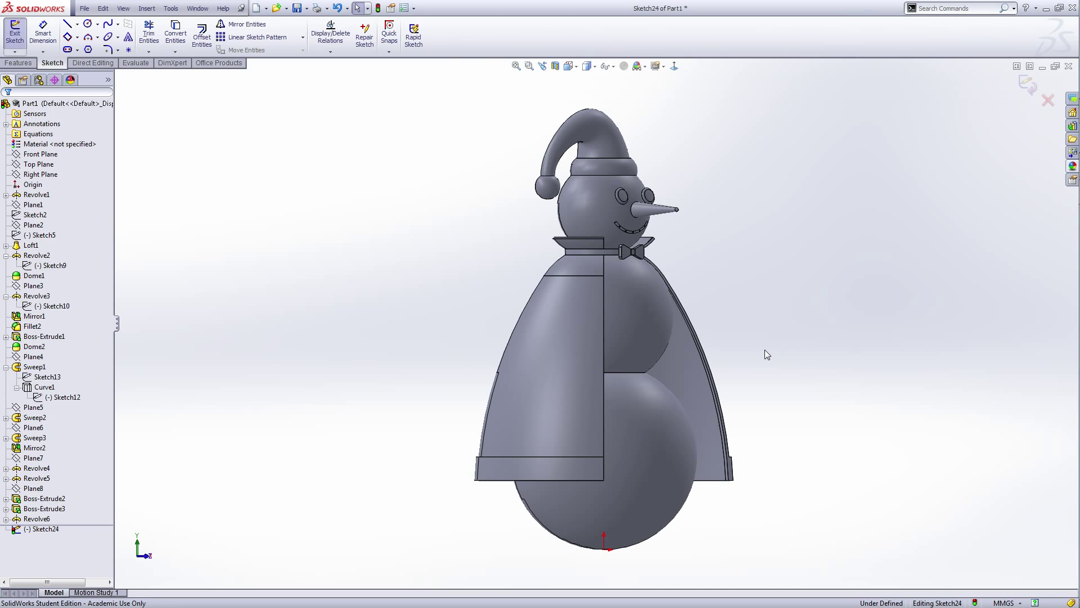
scroll(684, 294, "down", 5)
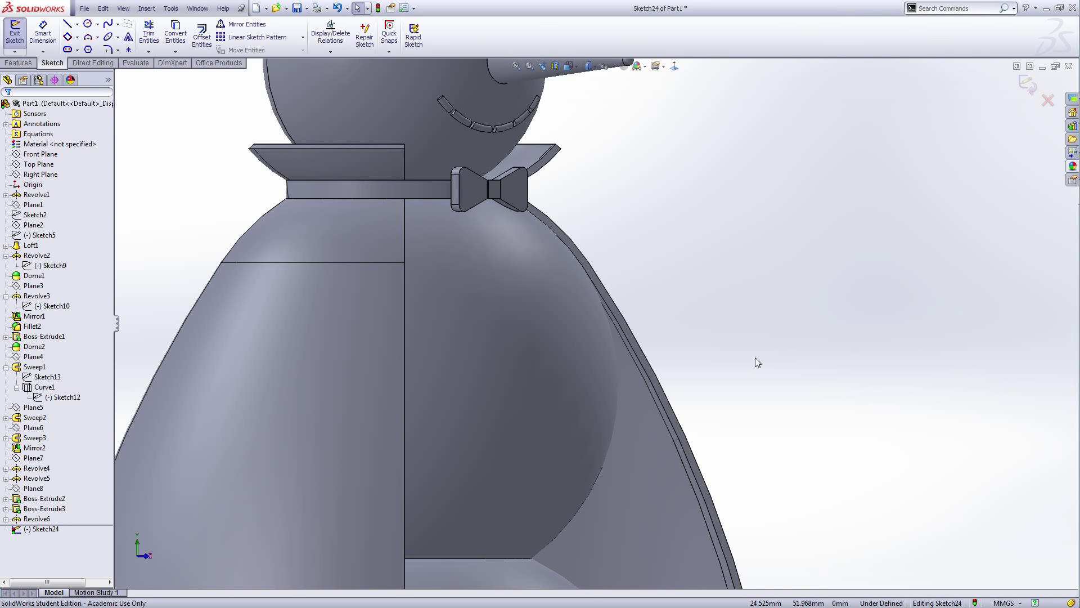
scroll(755, 358, "up", 4)
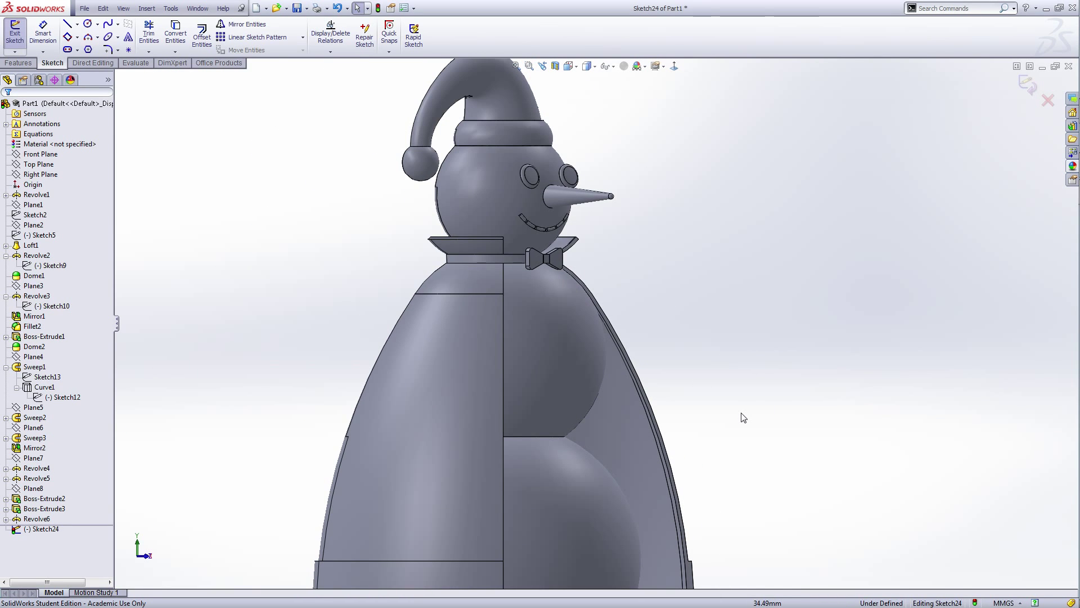
scroll(660, 380, "up", 2)
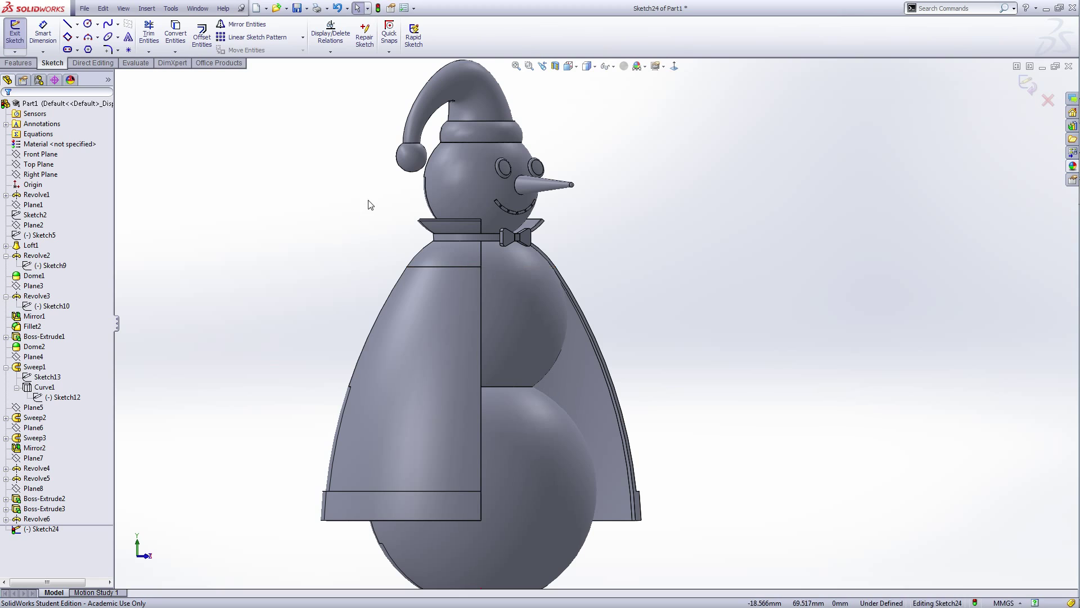
- Convert the two outer edges of the cape's front end face, from the collar down to the hem band, into sketch curves
left_click(176, 35)
scroll(596, 272, "down", 3)
scroll(559, 268, "down", 3)
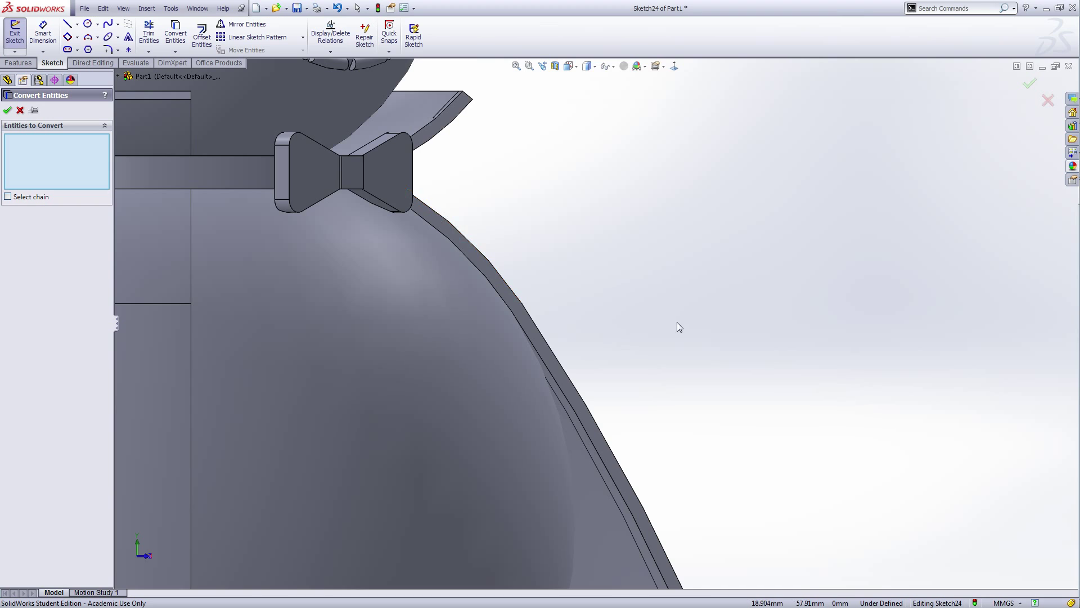
middle_click_drag(677, 322, 650, 328)
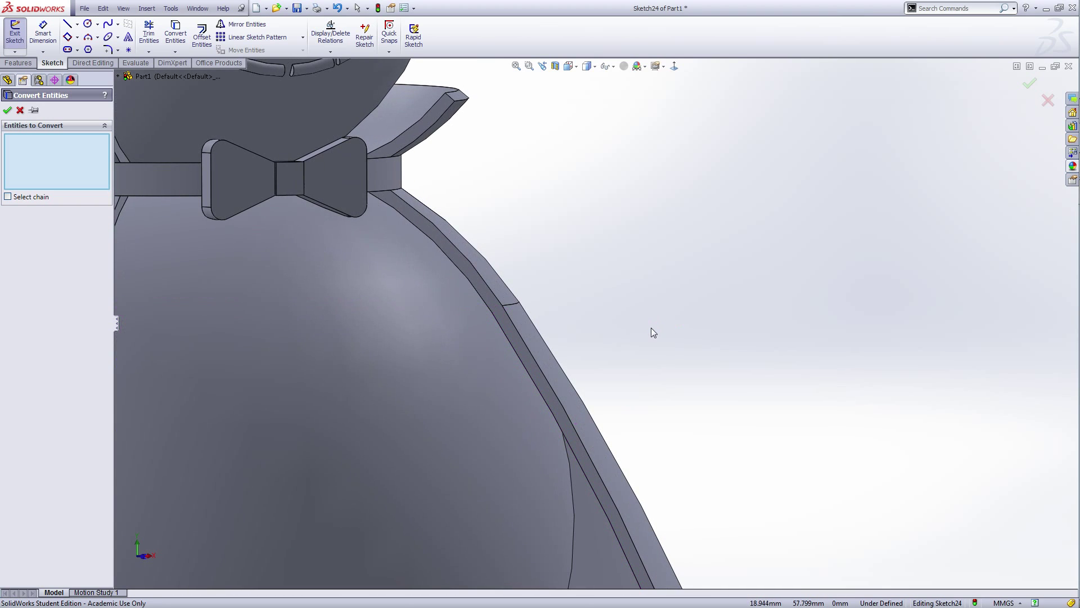
left_click(493, 293)
left_click(527, 350)
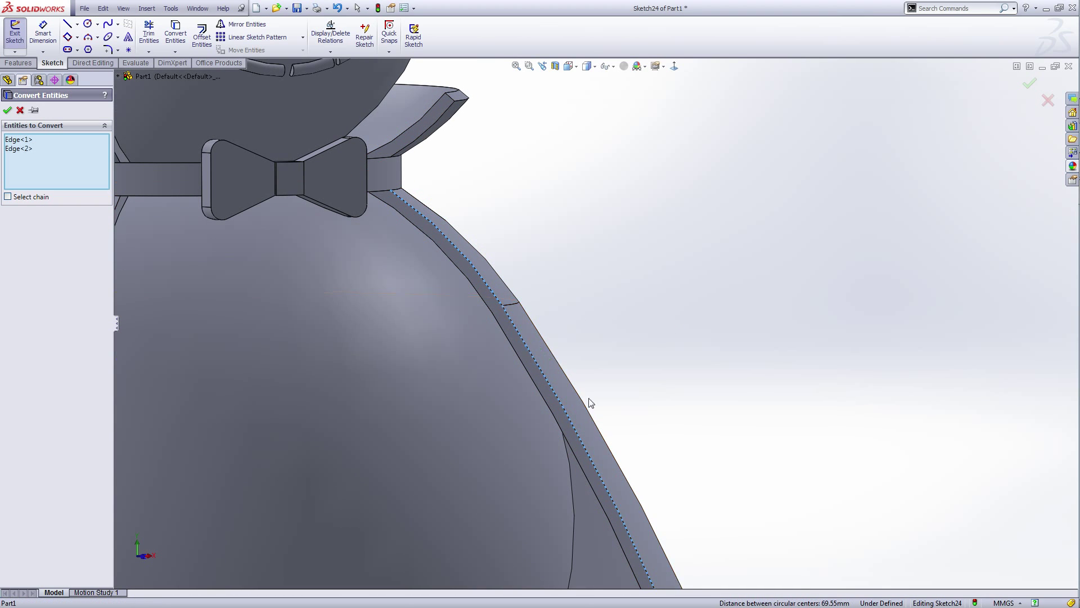
scroll(588, 403, "up", 5)
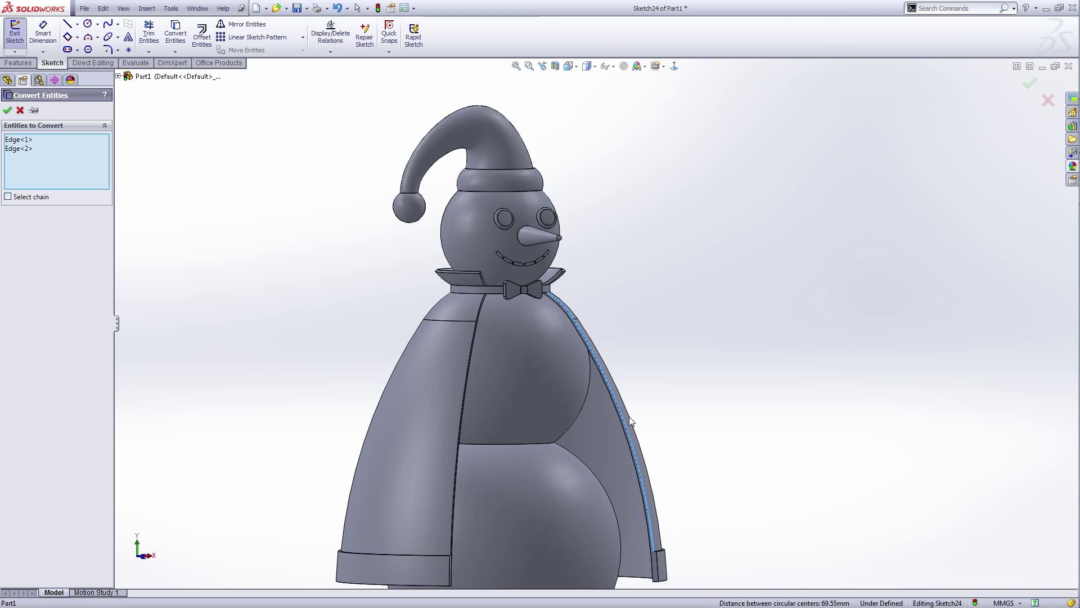
scroll(629, 416, "up", 2)
left_click(8, 110)
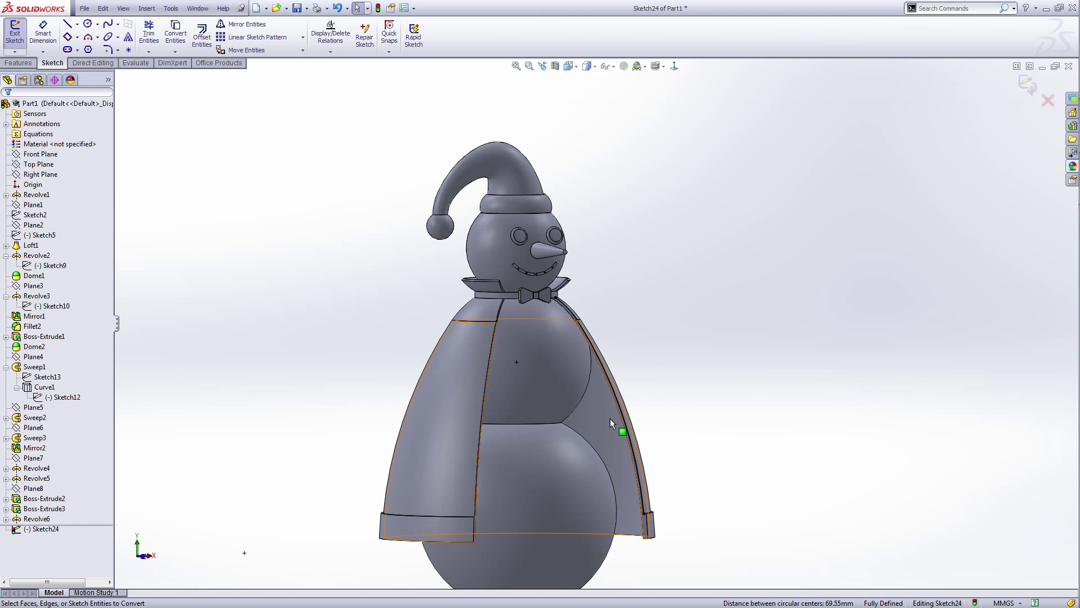
- Offset the chain of converted cape edge curves outward by 0.5 mm
scroll(635, 391, "down", 3)
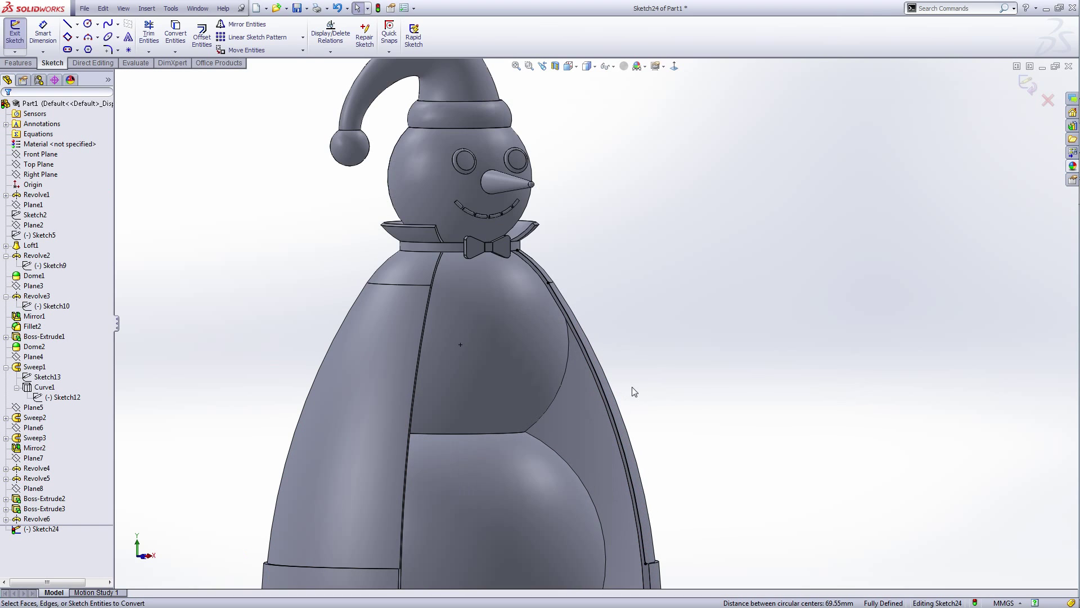
left_click(201, 37)
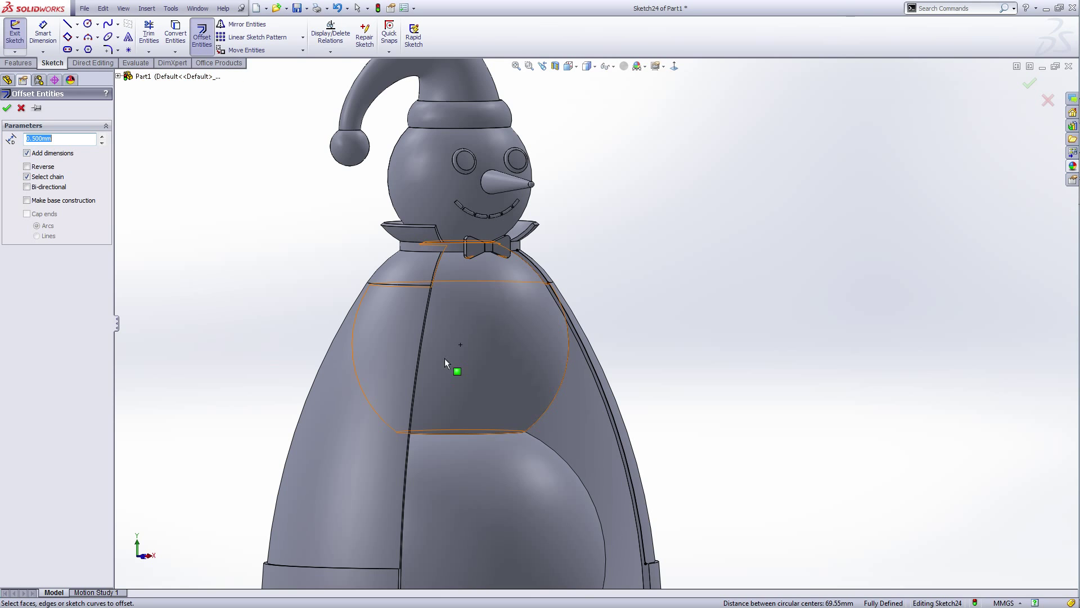
scroll(556, 285, "down", 3)
left_click(542, 280)
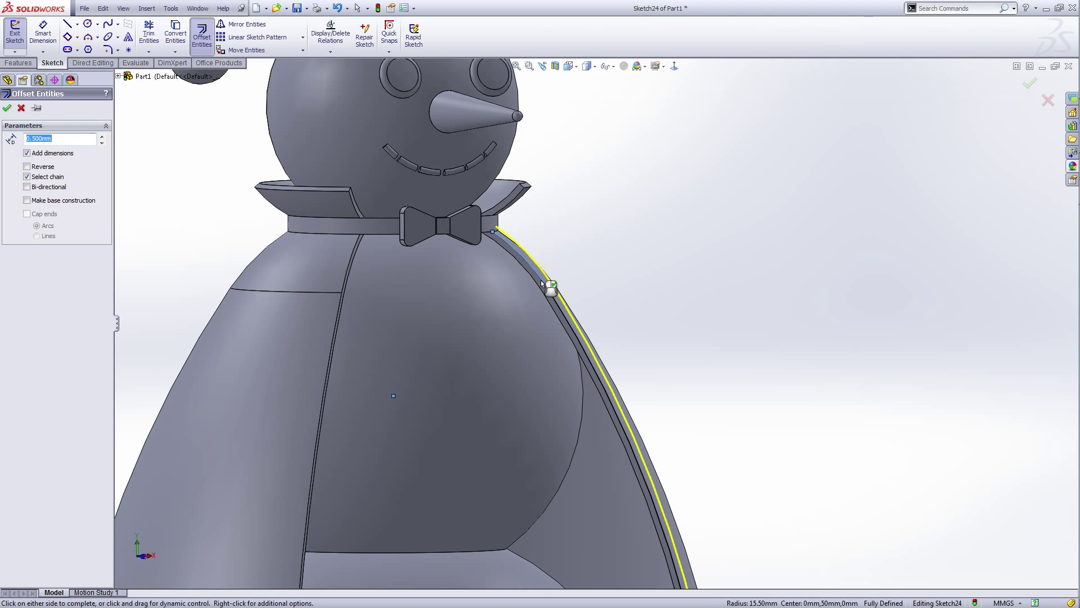
scroll(619, 355, "up", 3)
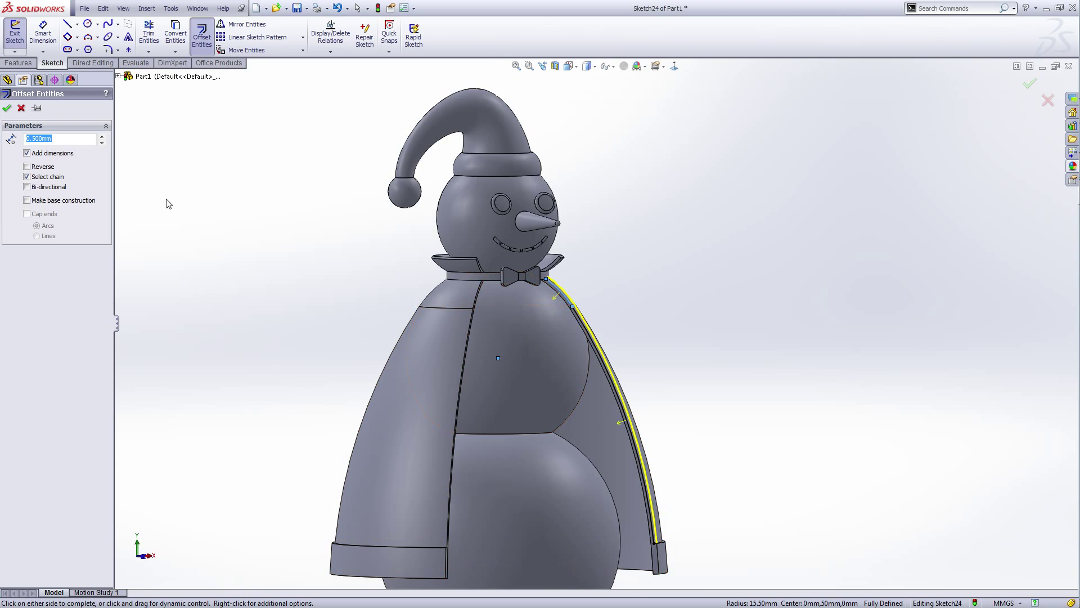
left_click(8, 108)
- Sketch a short line joining the upper ends of the converted and offset curves at the collar
scroll(546, 303, "down", 8)
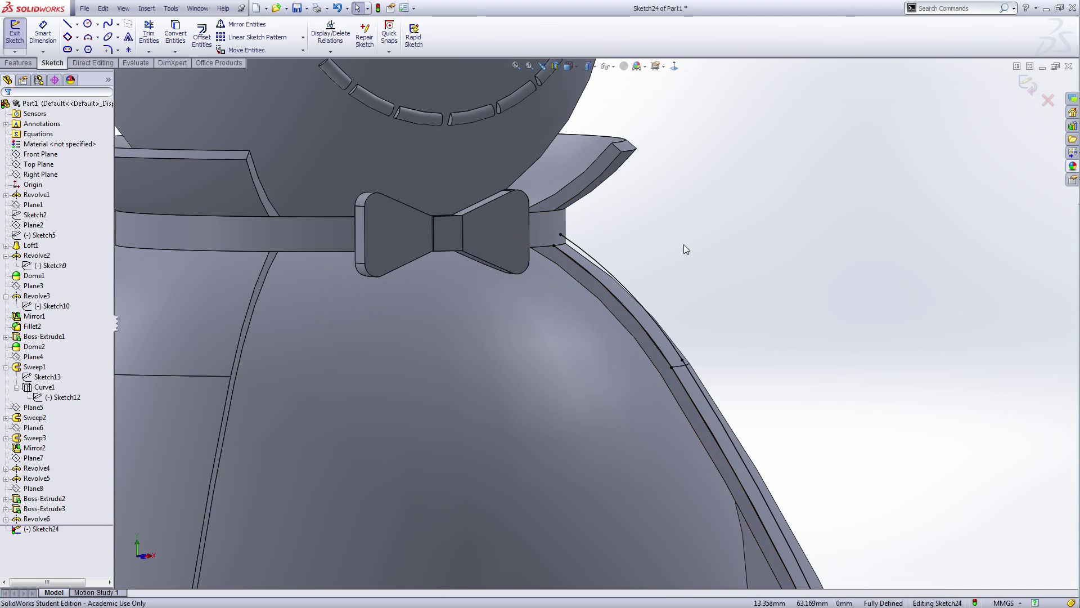
right_click(684, 245)
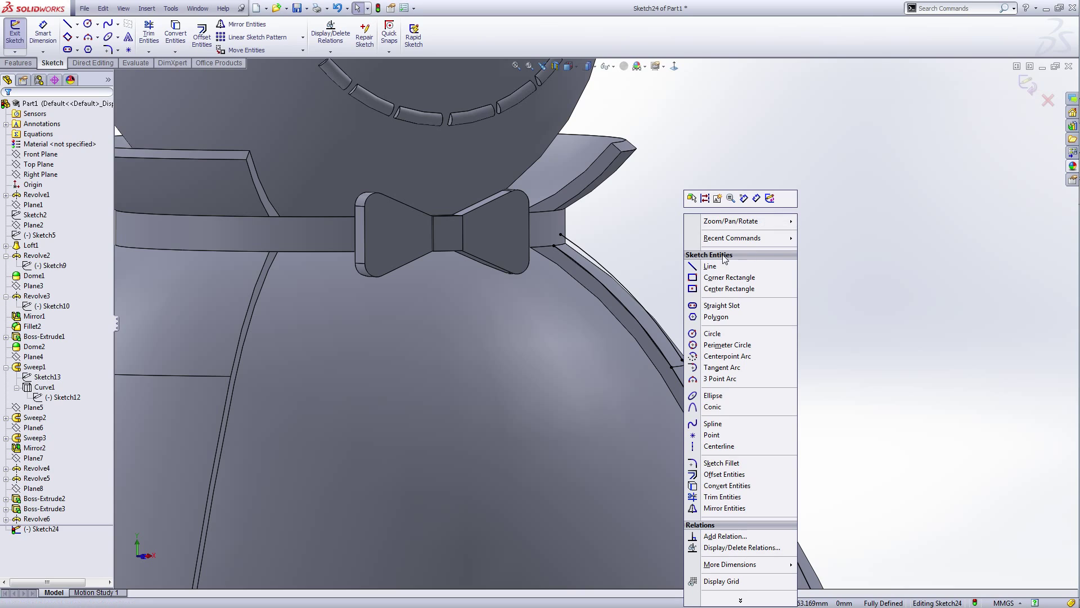
left_click(695, 268)
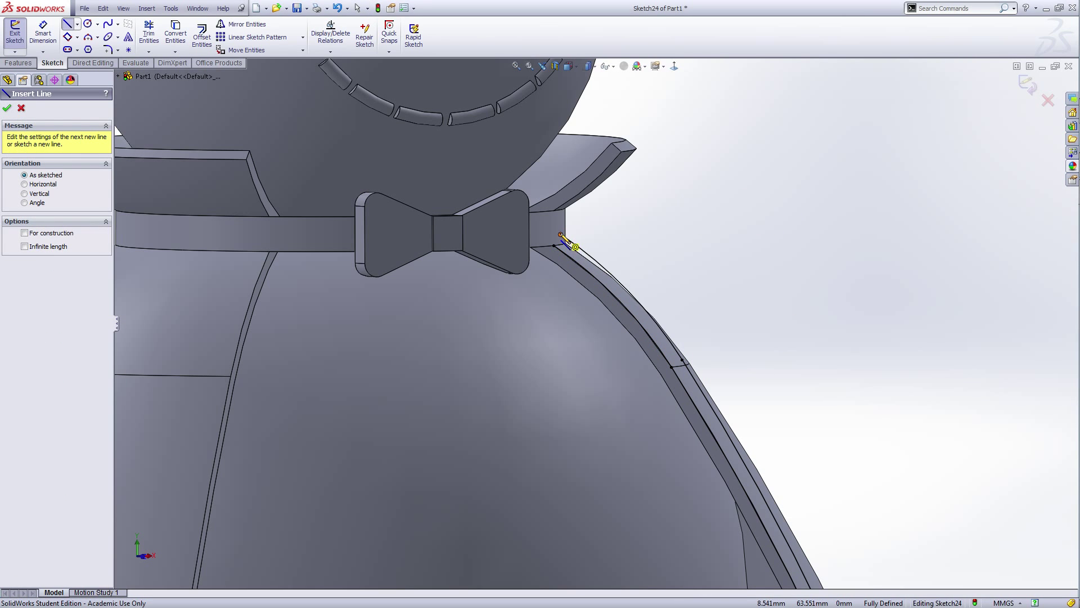
left_click(560, 235)
scroll(639, 289, "up", 5)
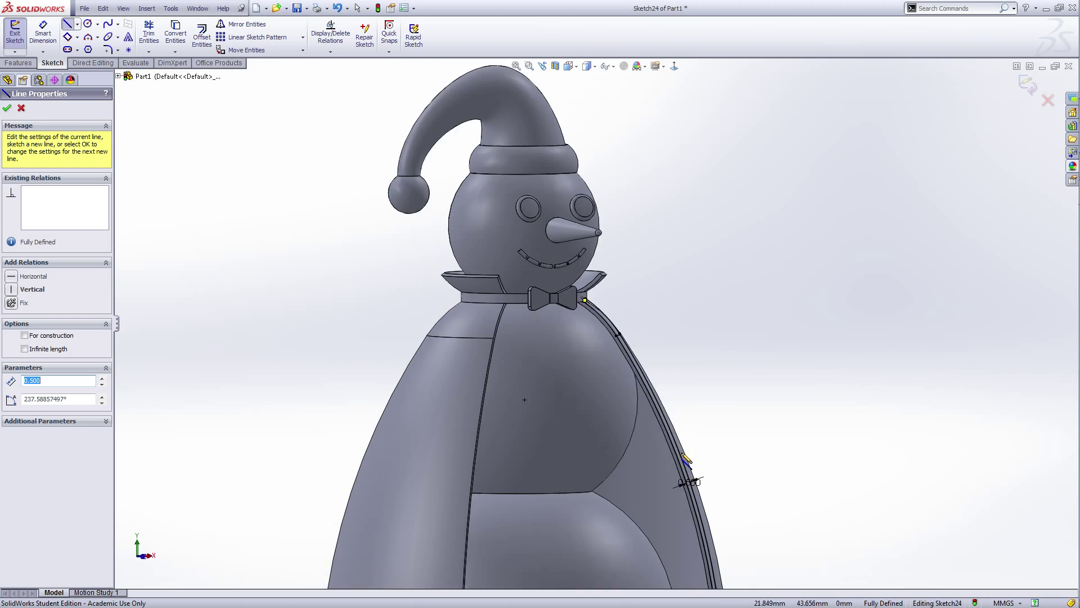
- Close the profile with a short line joining the lower ends of both curves just above the hem band
scroll(683, 455, "up", 3)
scroll(653, 450, "down", 5)
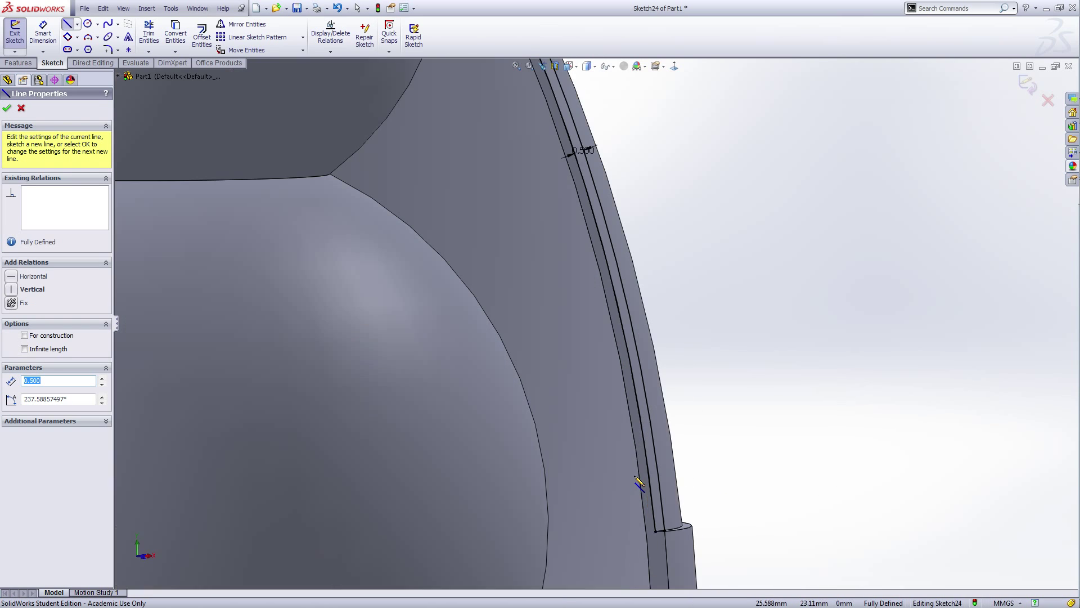
scroll(652, 490, "down", 3)
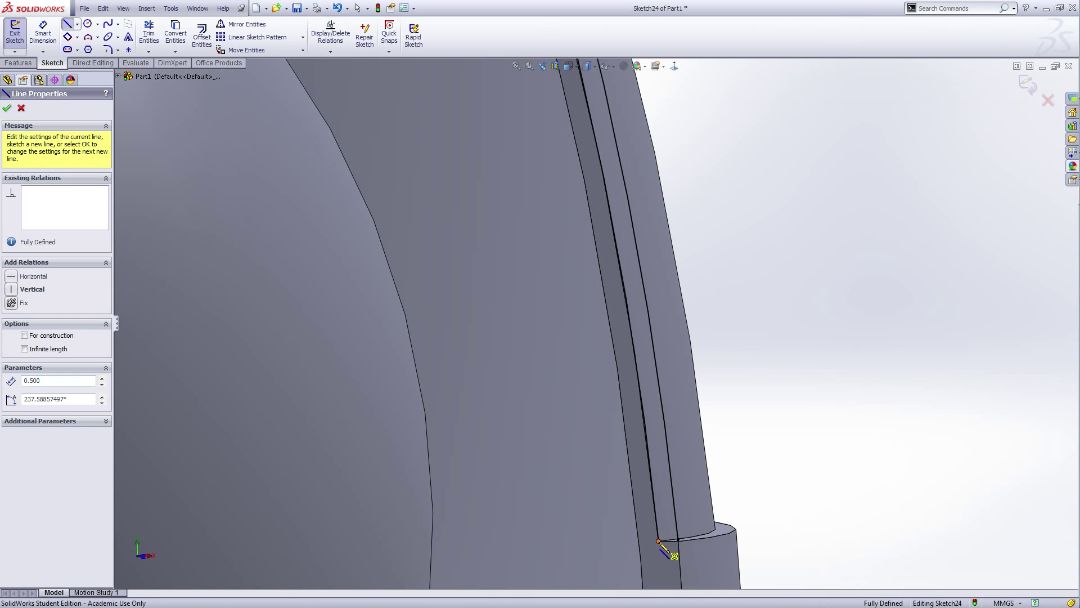
left_click(679, 540)
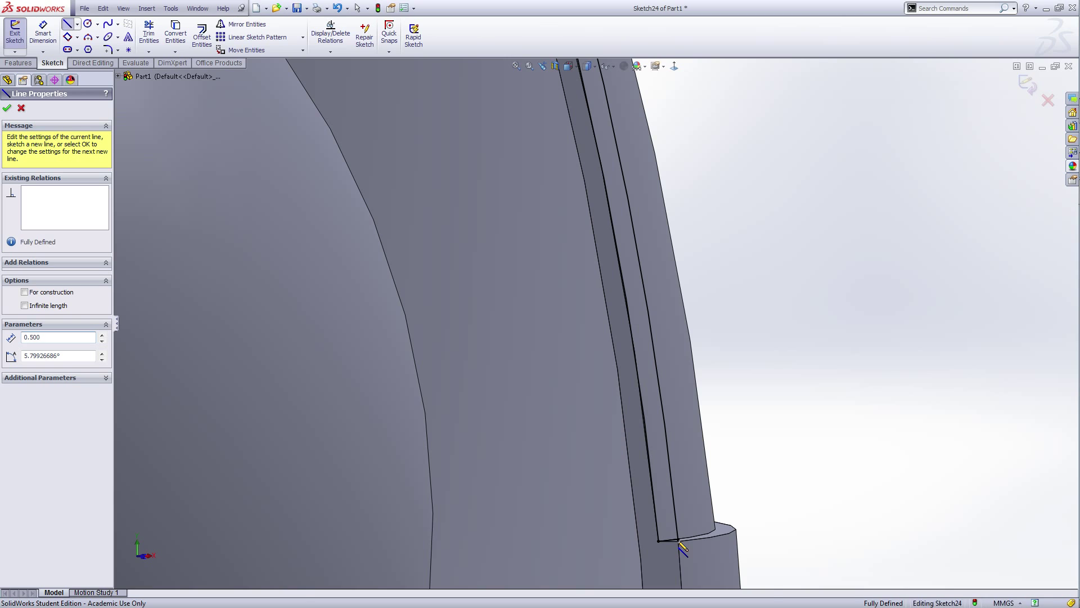
right_click(682, 546)
left_click(708, 316)
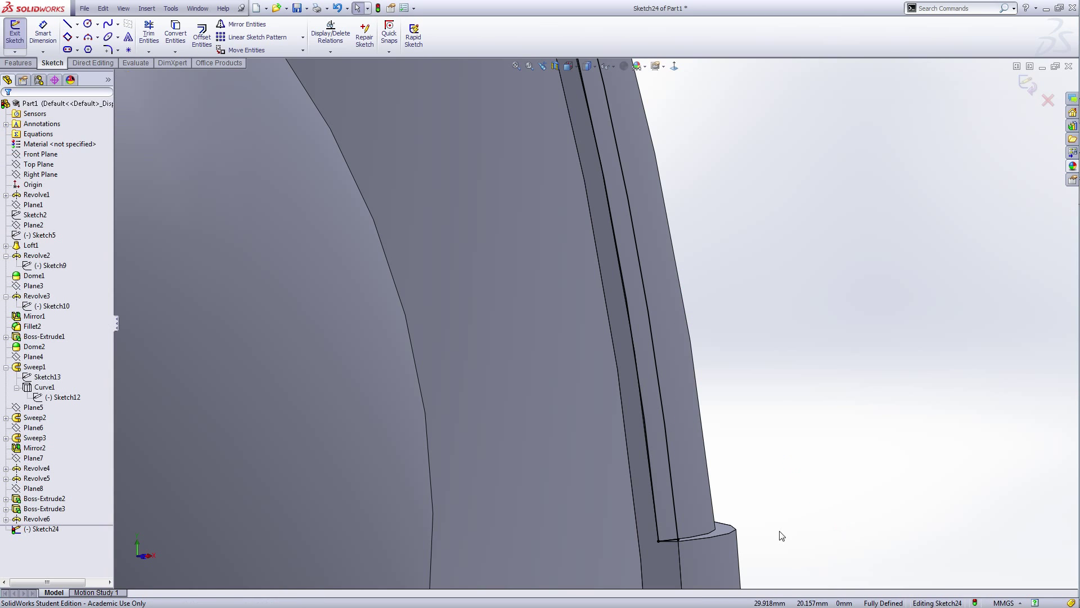
scroll(722, 535, "down", 3)
scroll(575, 476, "down", 2)
scroll(625, 478, "up", 3)
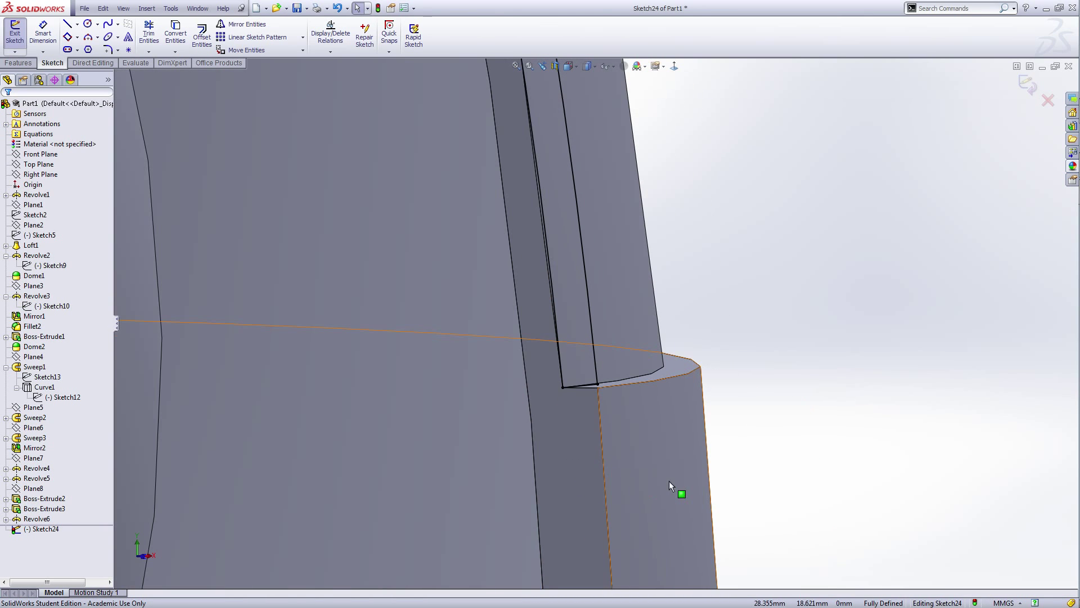
- Delete the short slanted line closing the lower end of the trim profile above the hem band
scroll(669, 480, "up", 5)
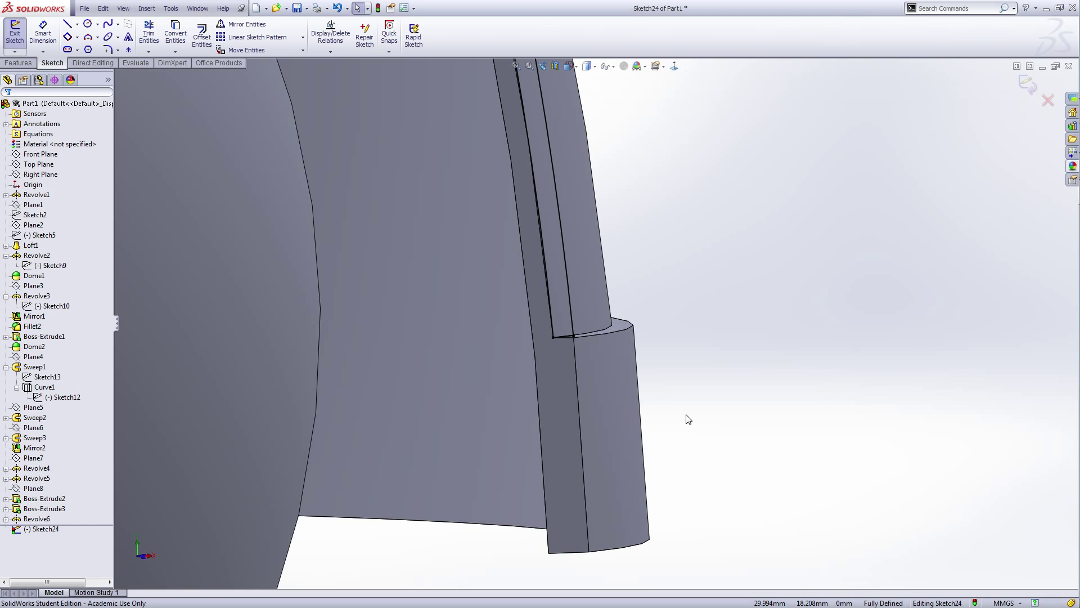
scroll(586, 320, "down", 4)
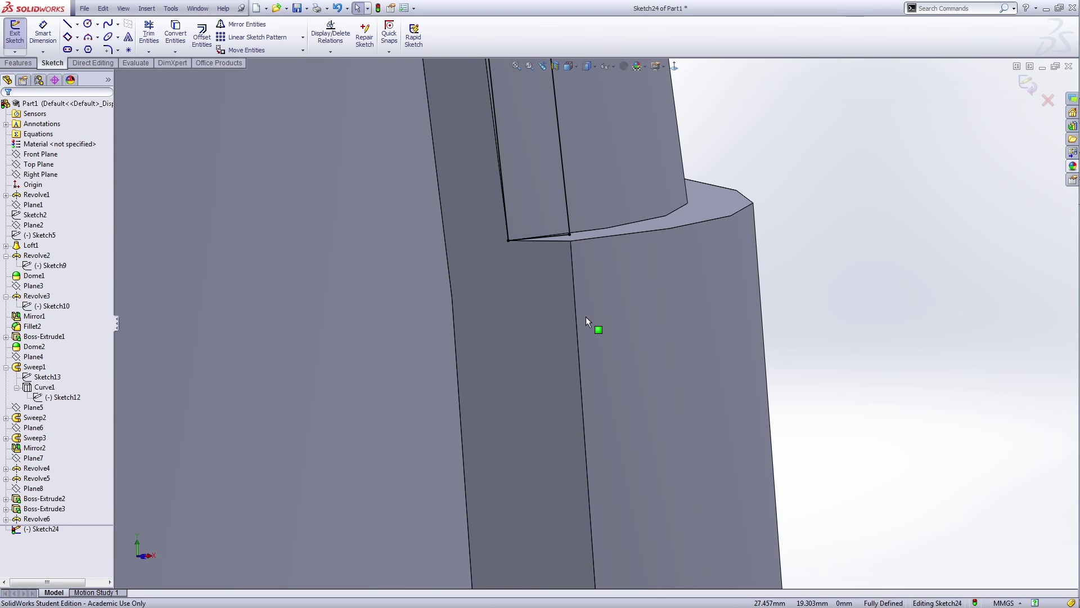
scroll(585, 316, "up", 3)
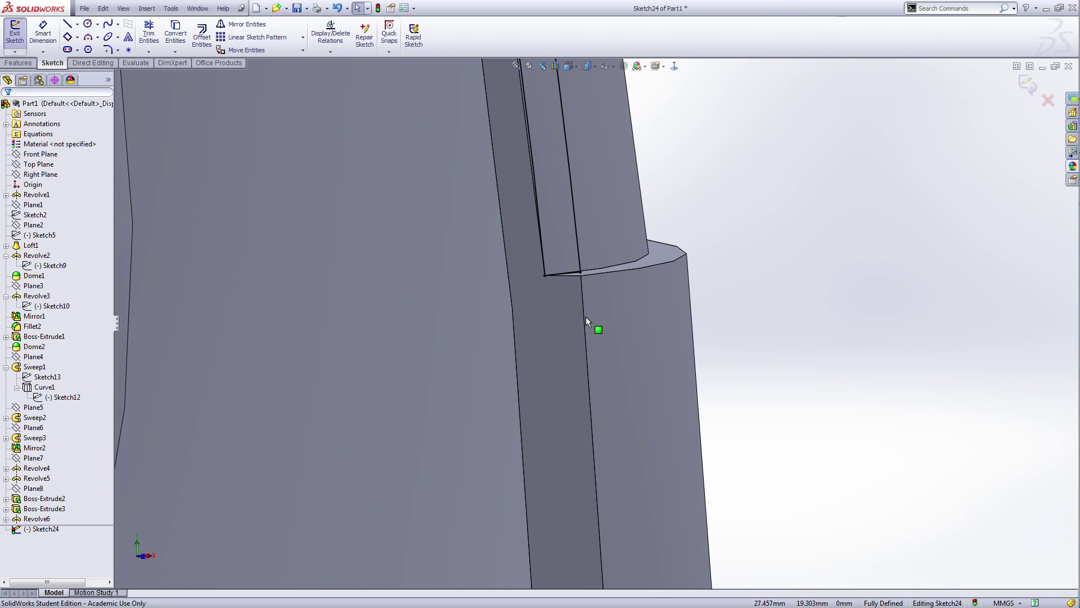
left_click(570, 274)
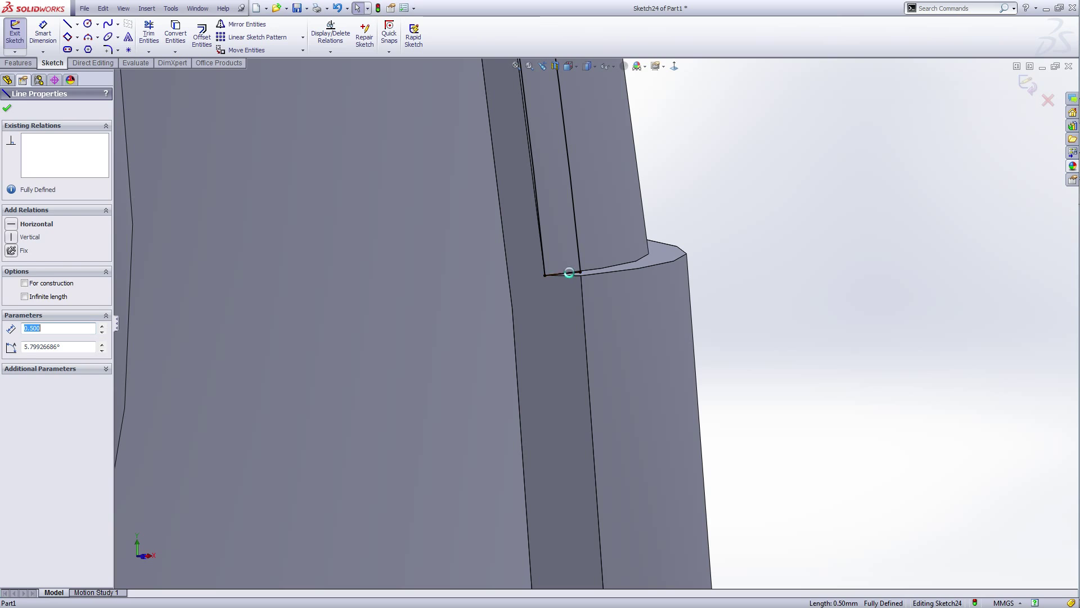
key("Escape")
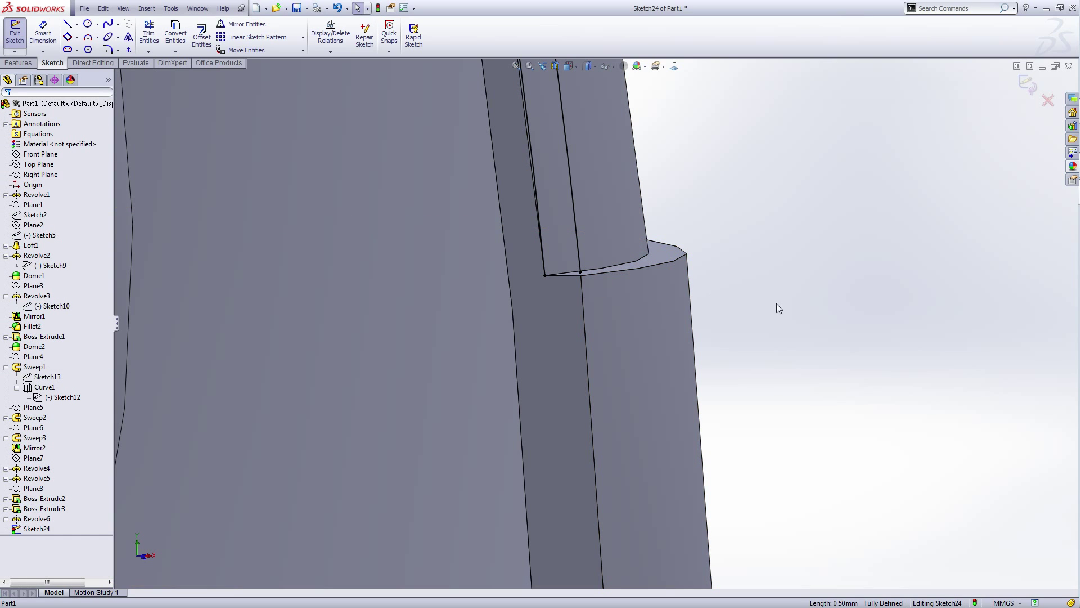
- Sketch a horizontal line about 0.5 mm long from the converted curve's lower end to the top corner of the hem band's front edge
right_click(785, 263)
left_click(815, 267)
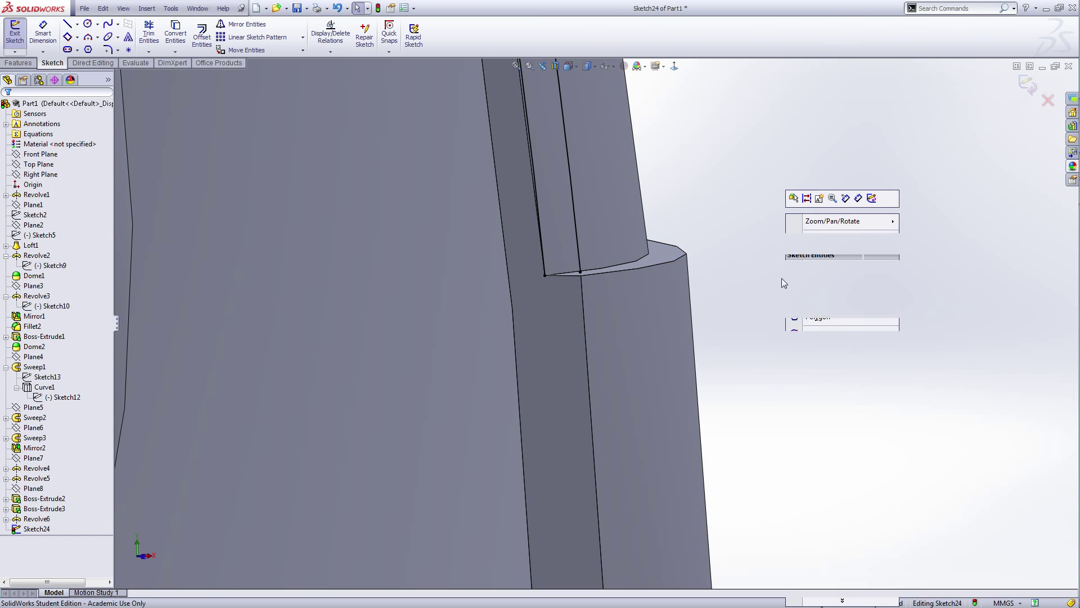
scroll(555, 297, "down", 5)
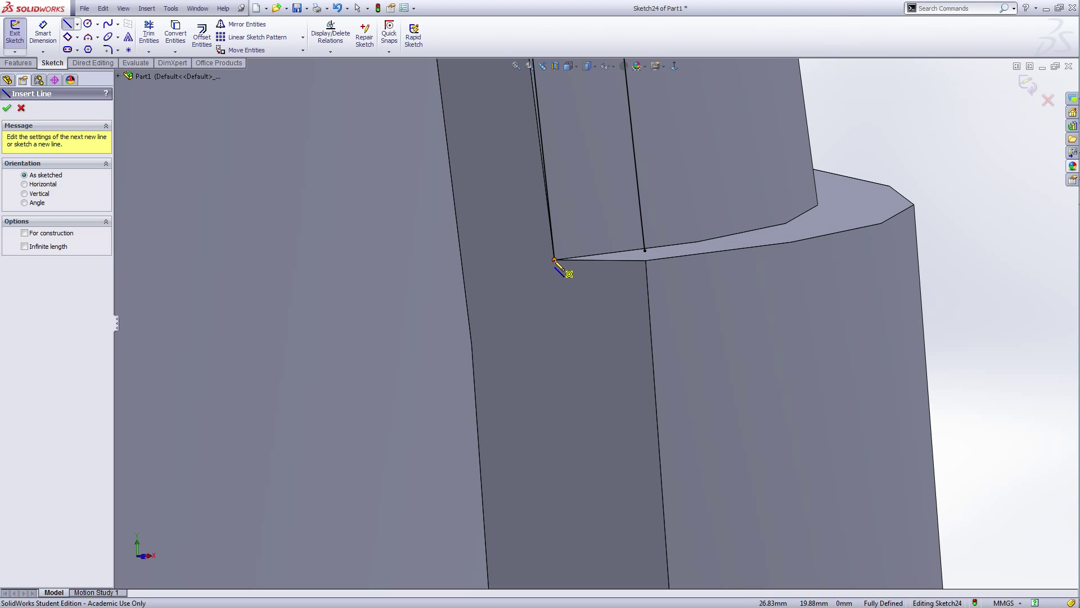
left_click(555, 260)
left_click(645, 260)
right_click(646, 260)
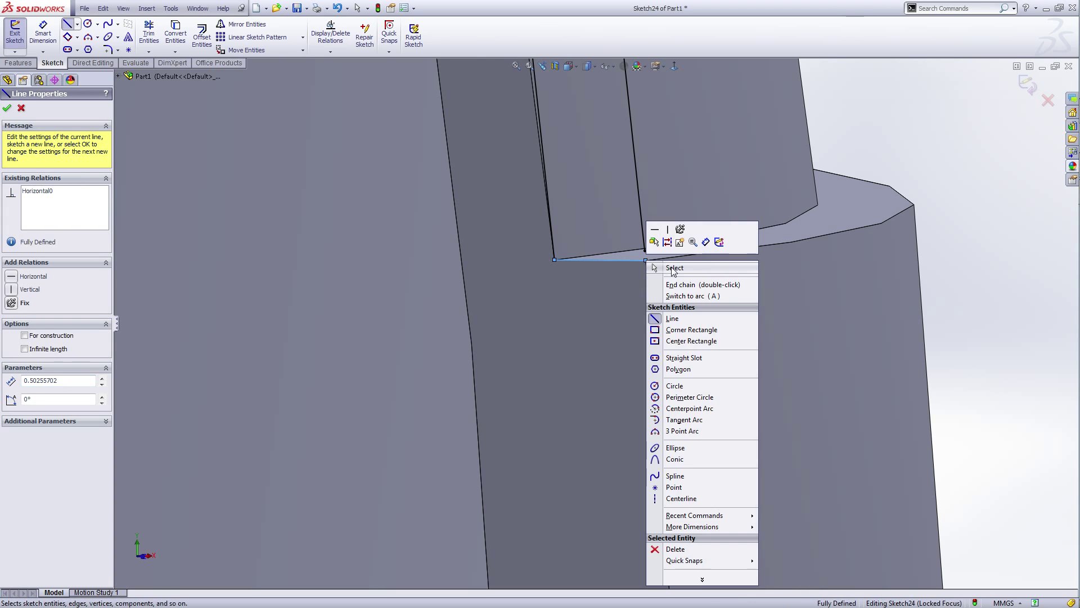
left_click(674, 269)
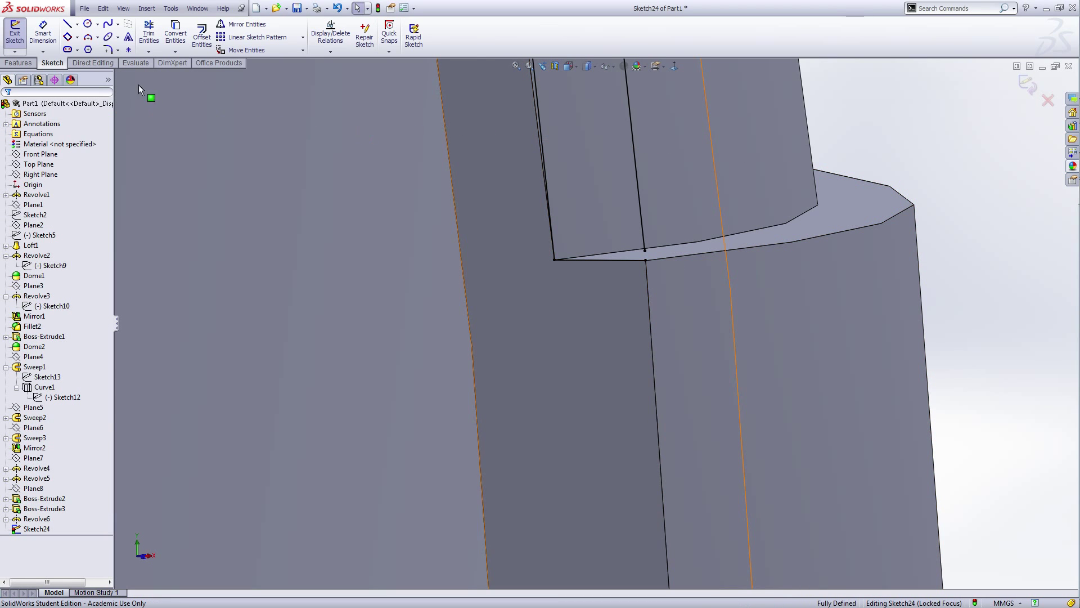
- Extend the offset curve down to the new horizontal line and delete the conflicting relation at its lower end
left_click(153, 52)
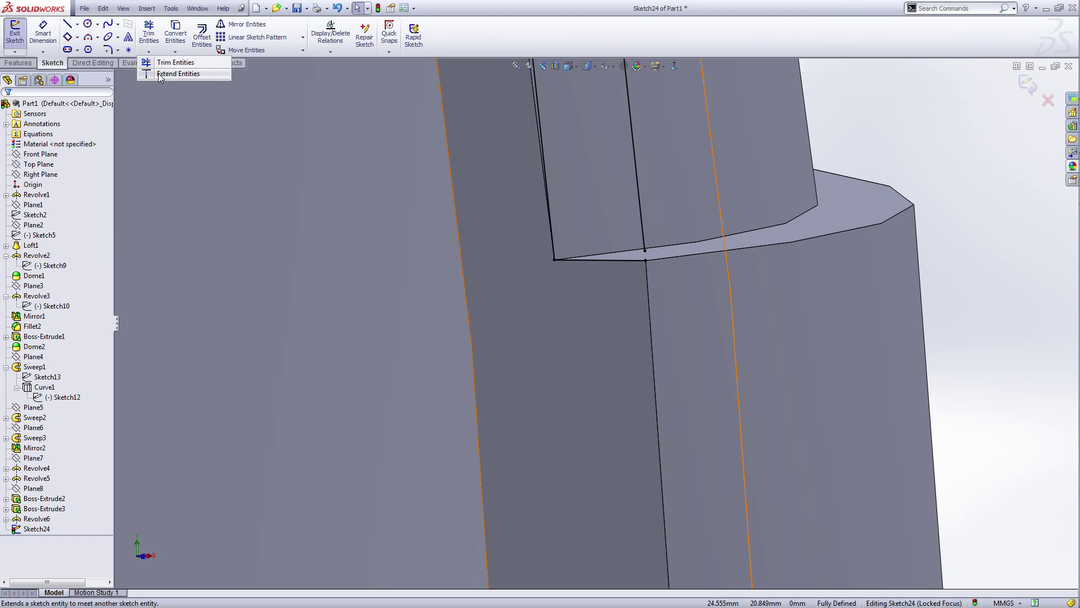
left_click(160, 73)
left_click(643, 231)
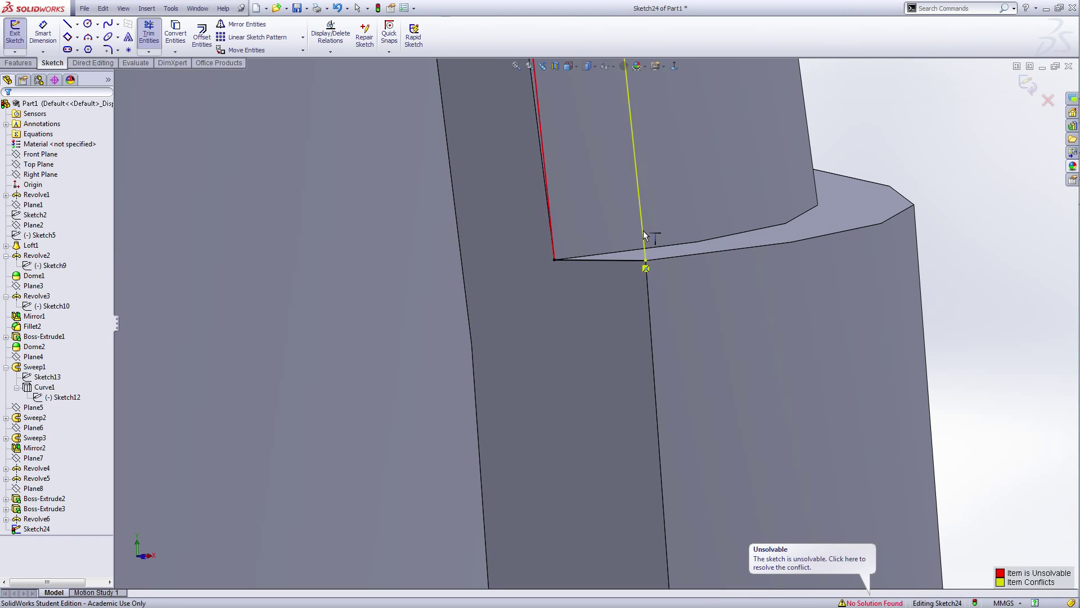
scroll(735, 298, "up", 5)
right_click(777, 237)
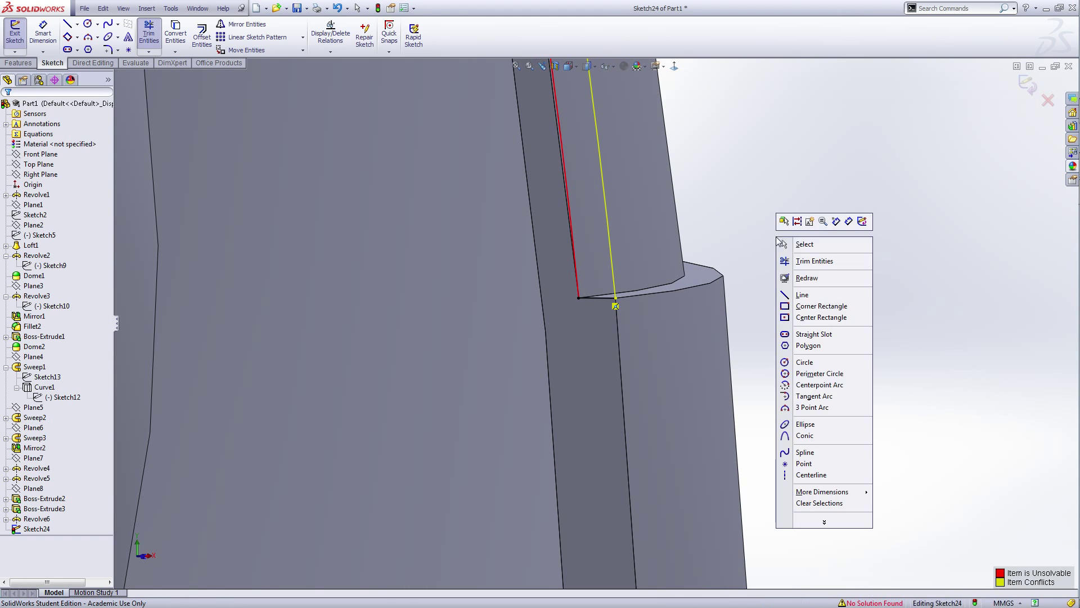
left_click(784, 245)
right_click(613, 308)
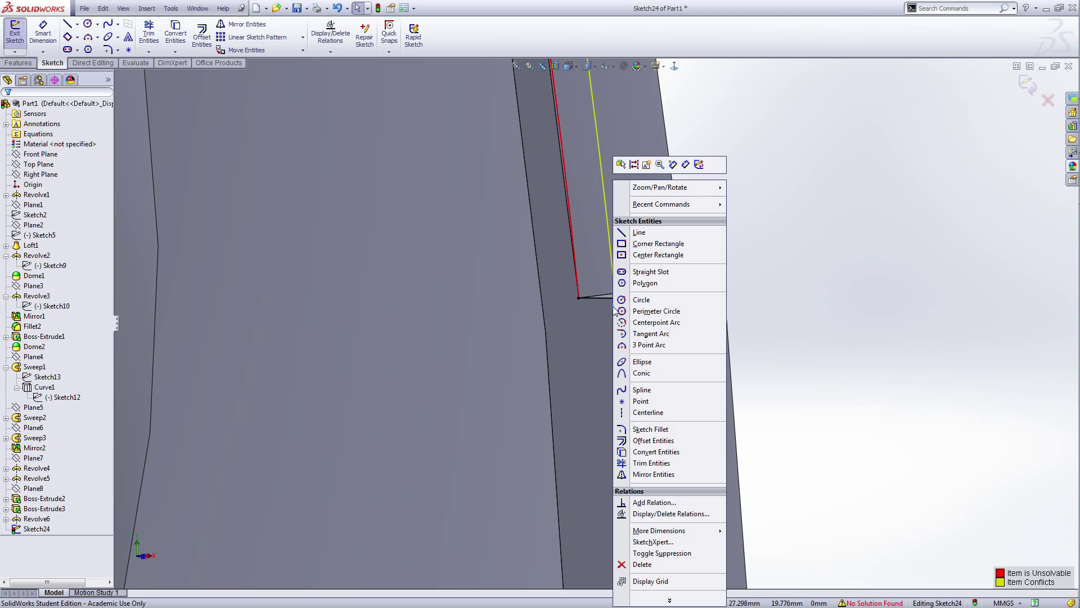
left_click(642, 564)
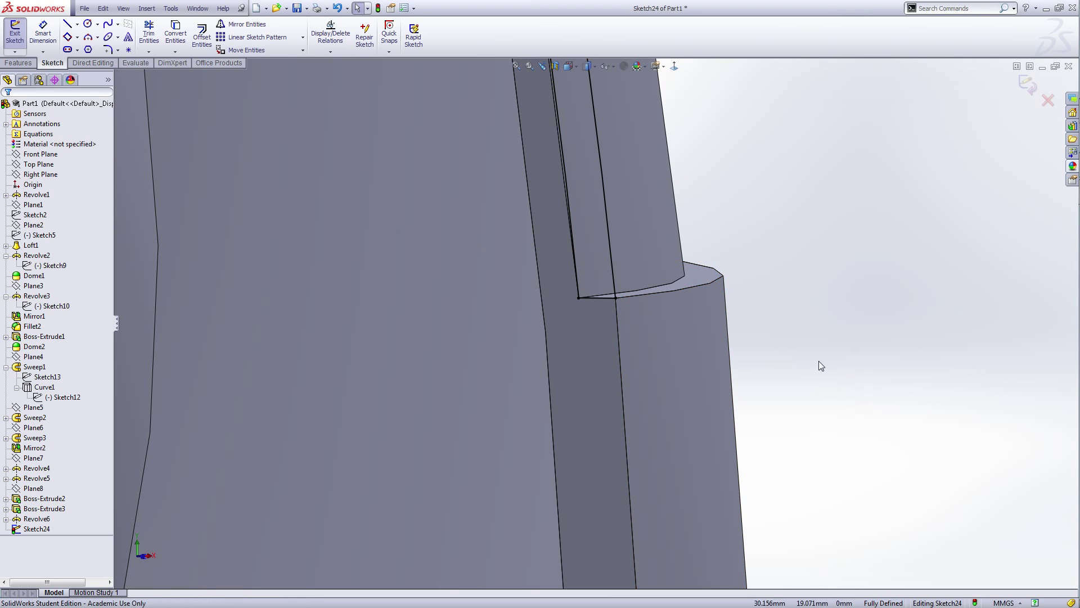
scroll(584, 300, "up", 3)
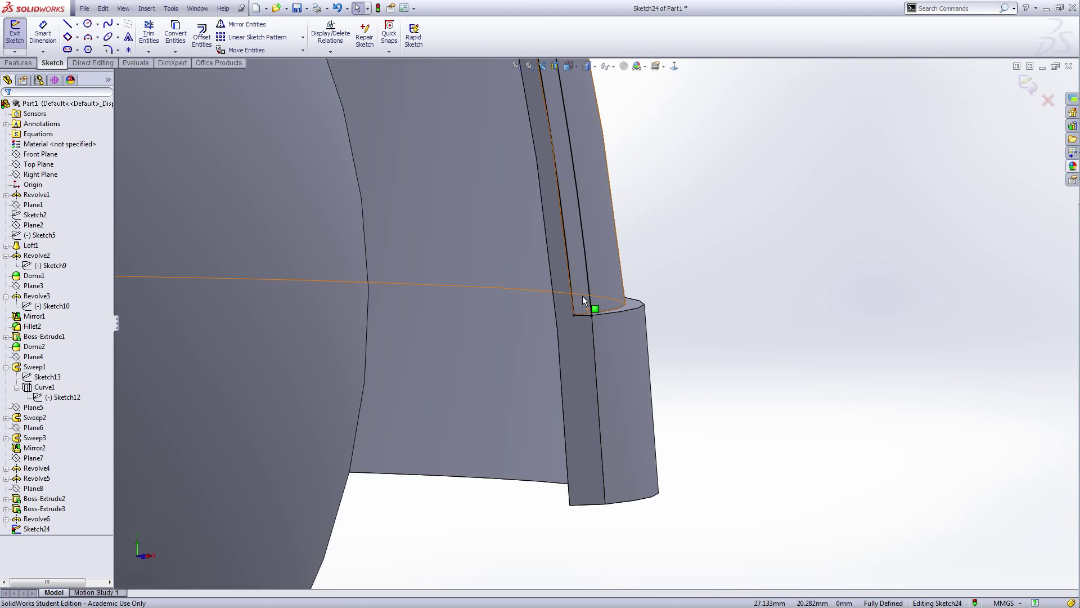
scroll(586, 301, "up", 5)
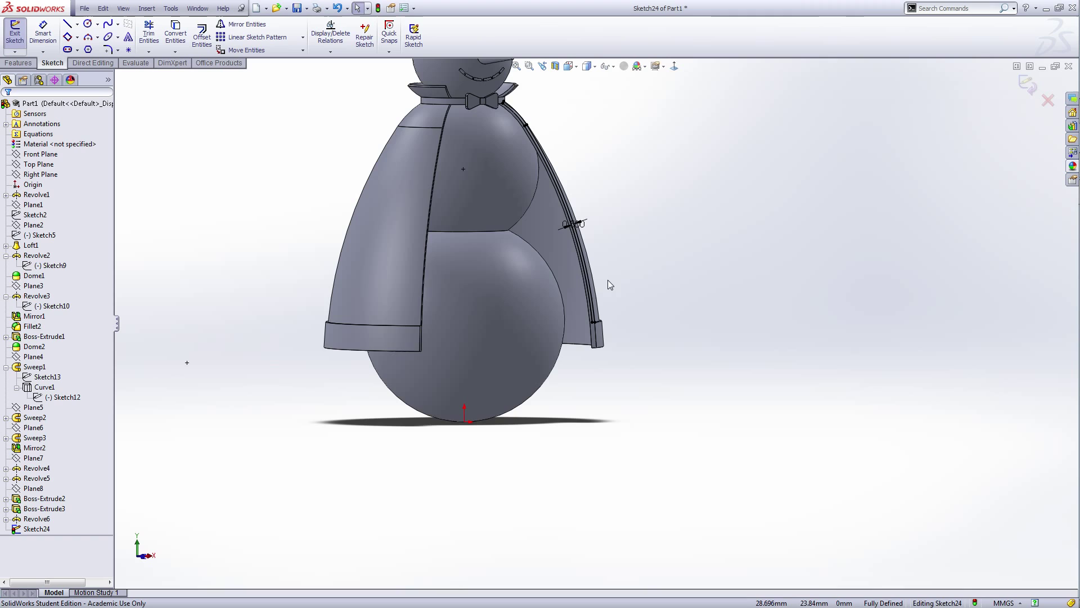
mouse_move(608, 279)
middle_mouse_down()
mouse_move(646, 264)
mouse_move(583, 197)
middle_mouse_up()
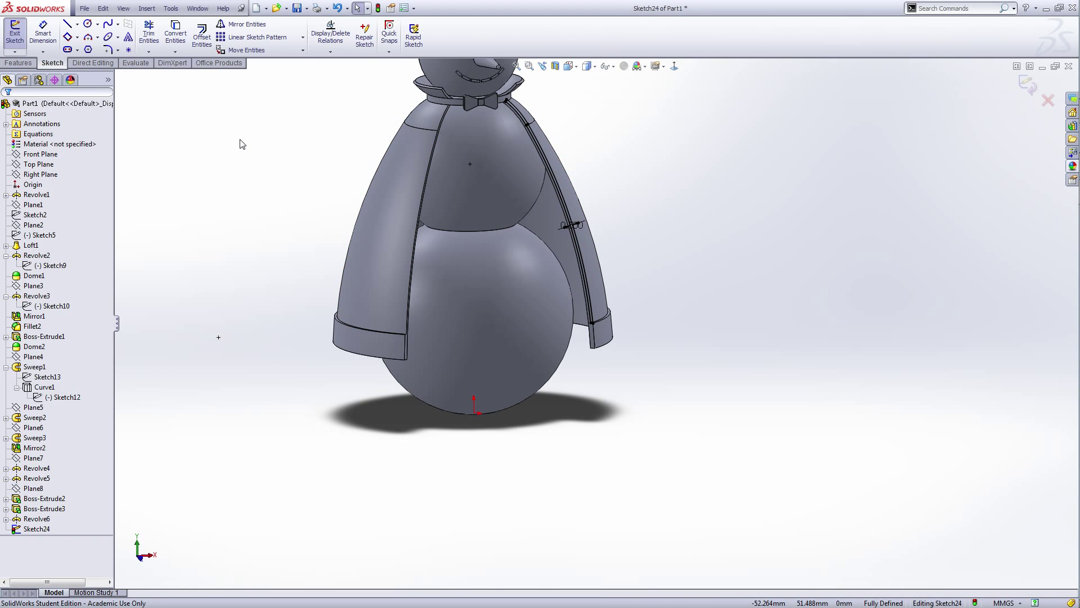
key("f")
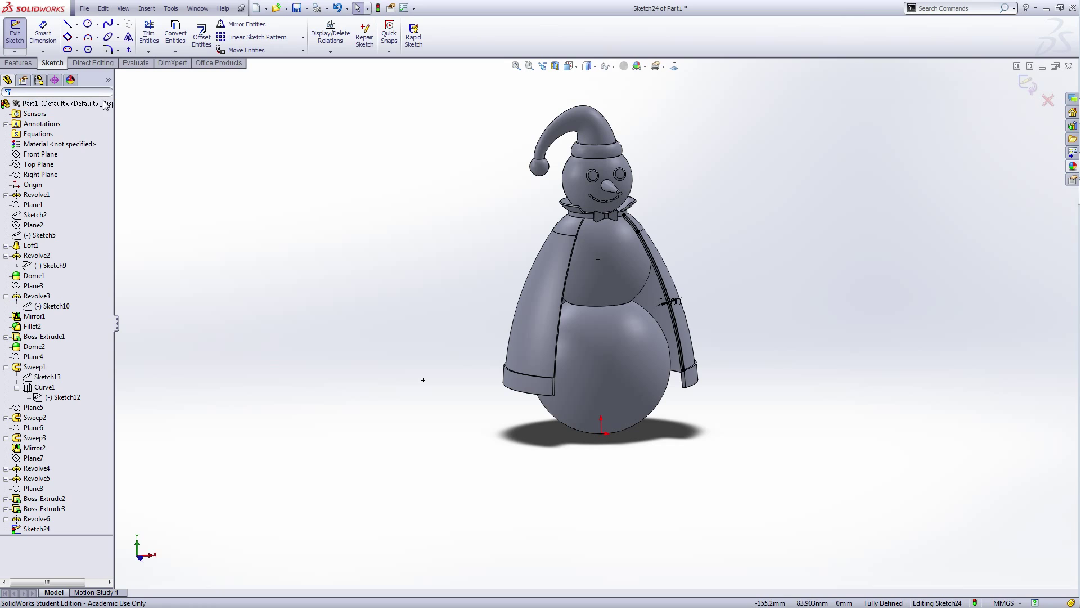
left_click(16, 42)
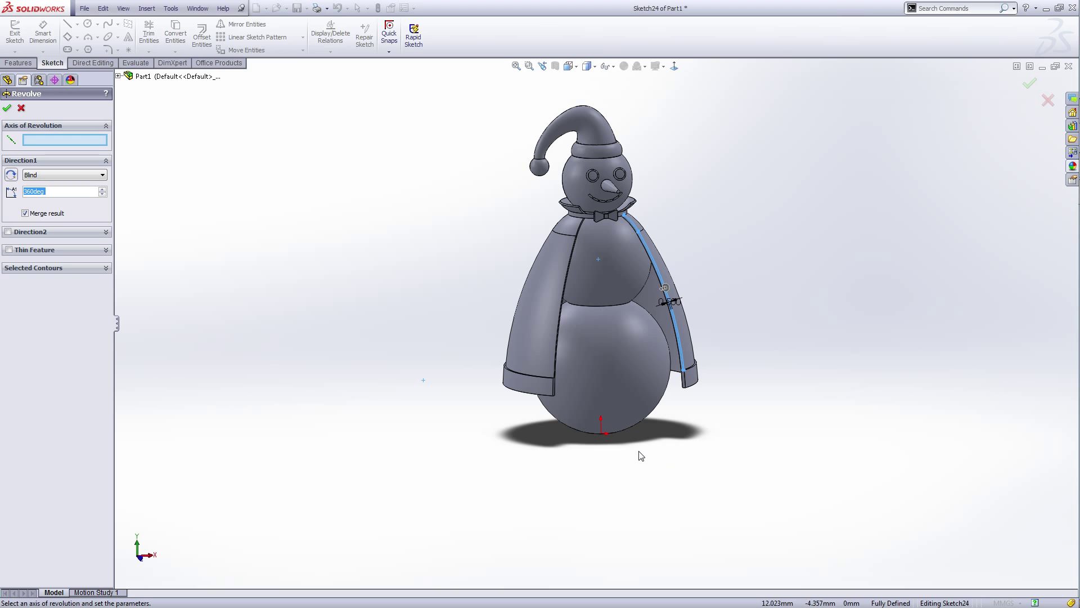
left_click(21, 109)
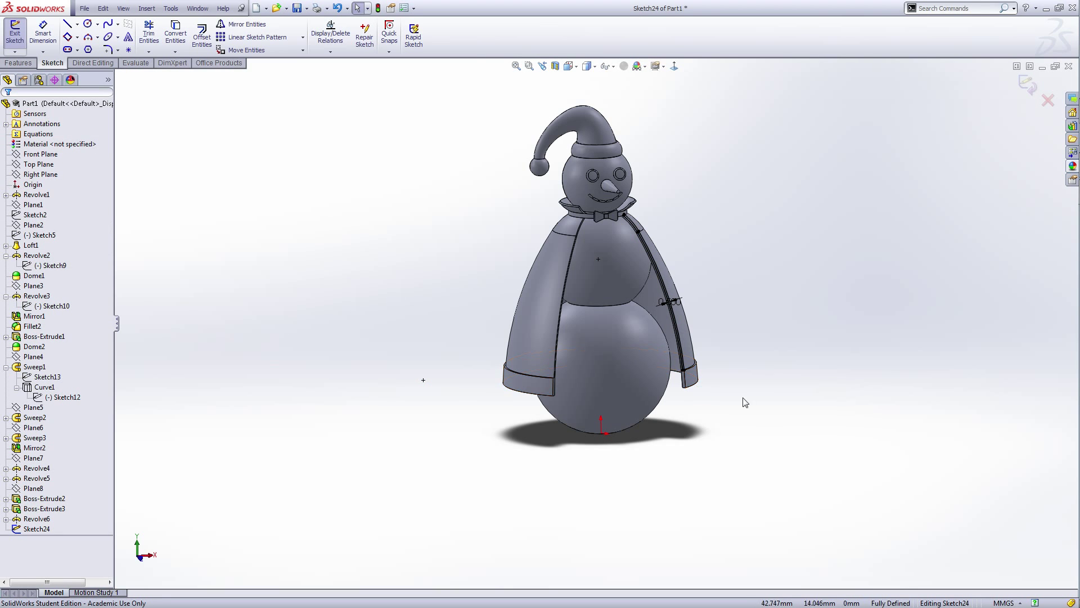
- Sketch a vertical centerline about 100 mm long from the origin up past the top of the hat
right_click(794, 403)
left_click(833, 444)
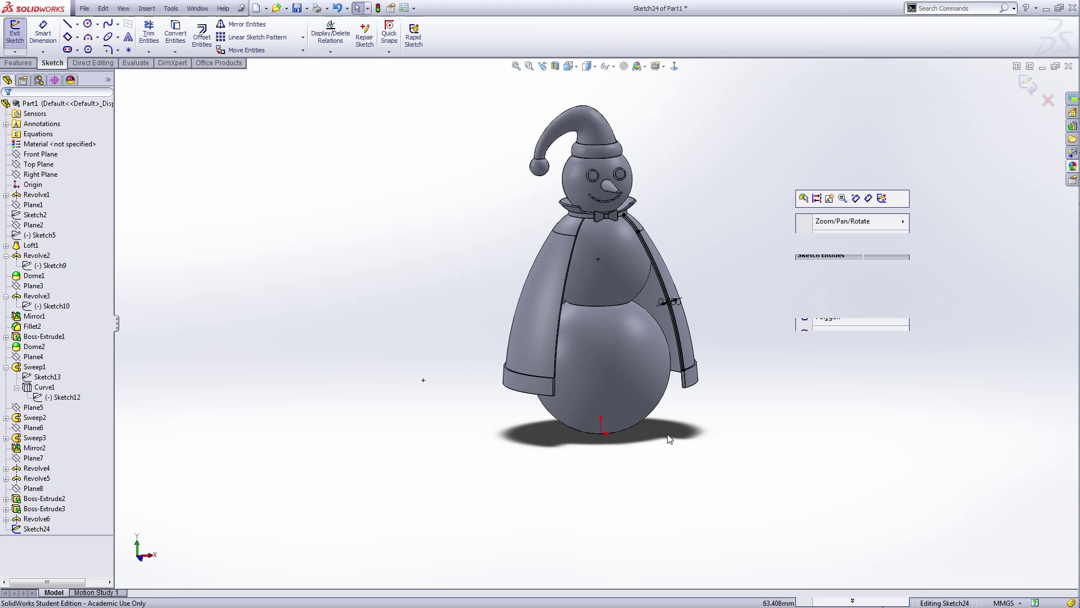
left_click(604, 435)
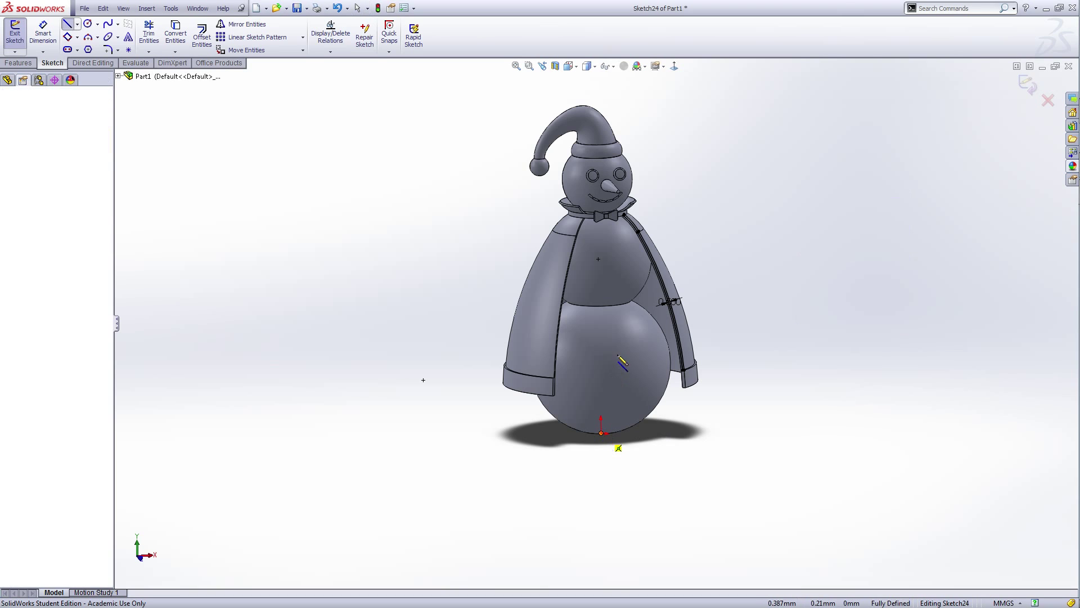
left_click(597, 85)
right_click(597, 85)
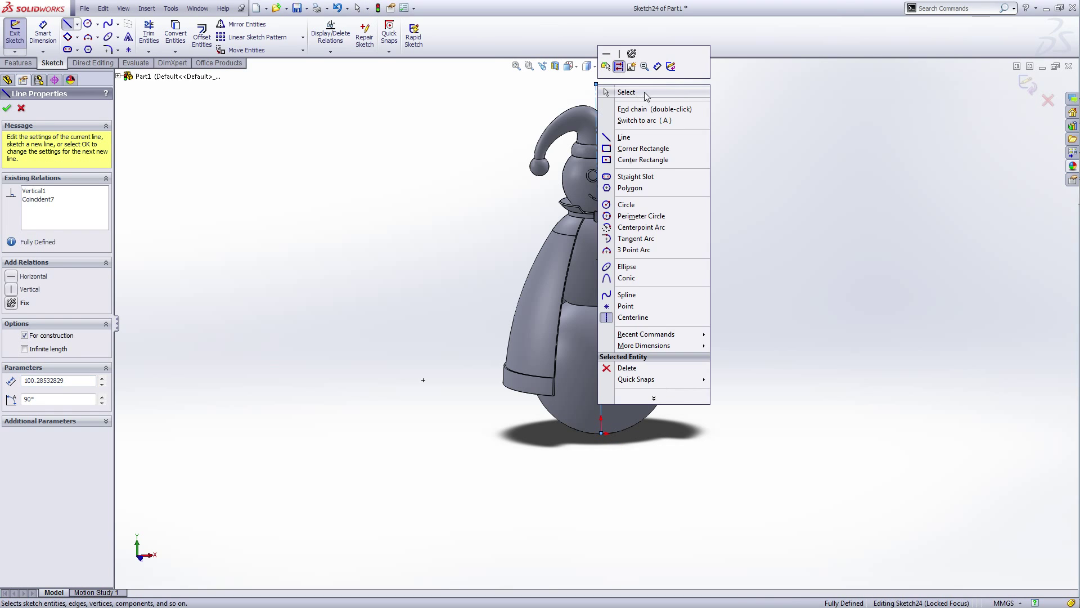
left_click(647, 96)
- Close the sketch and set up a Revolve of the trim profile about the vertical centerline with an angle of 5 degrees
left_click(15, 34)
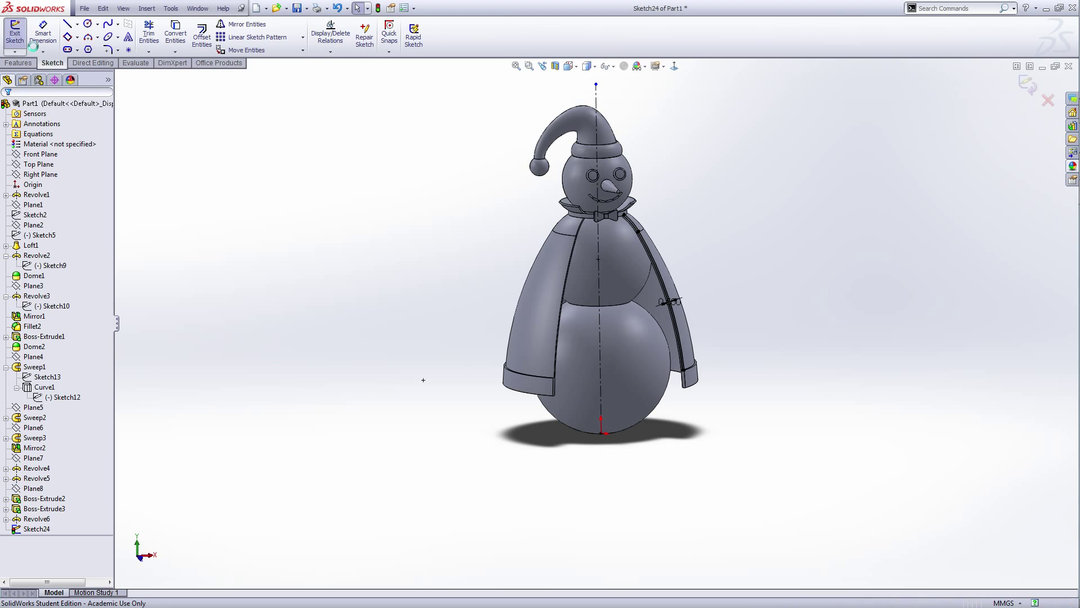
left_click(53, 36)
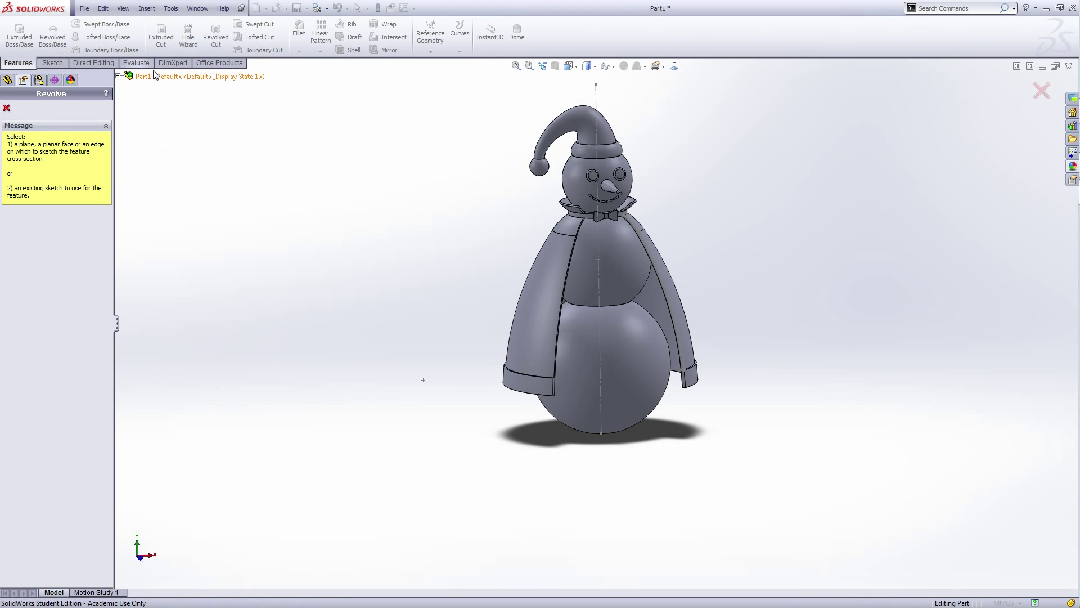
left_click(160, 450)
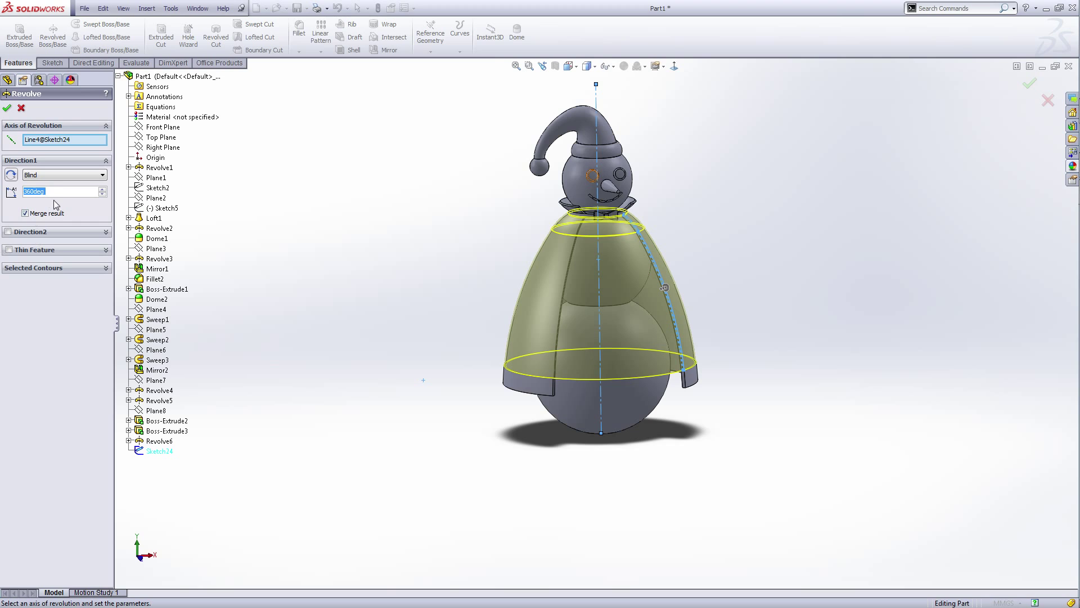
left_click(54, 190)
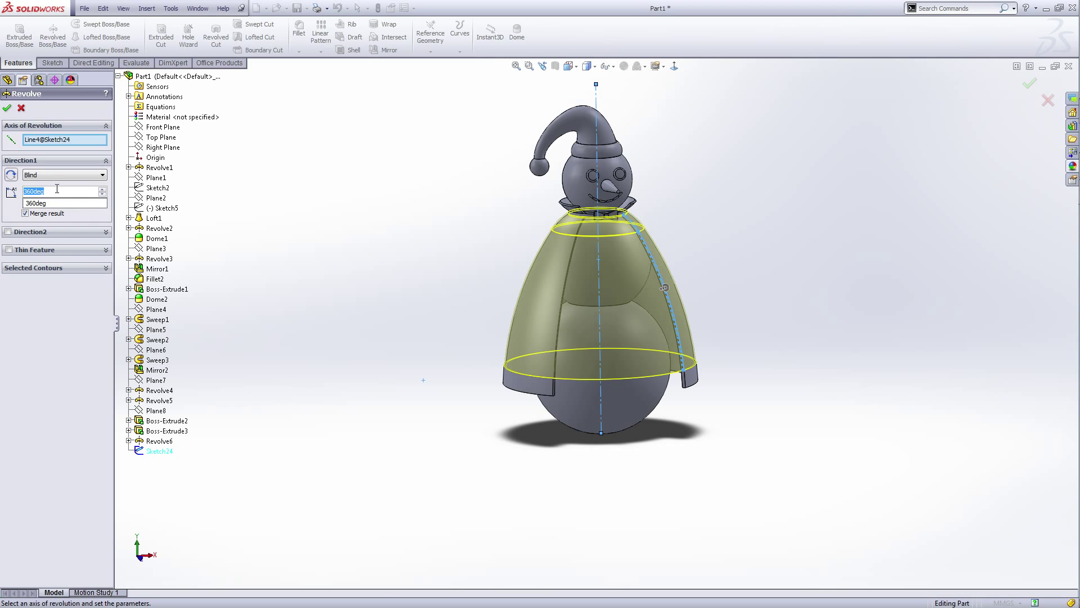
type("5")
key("Return")
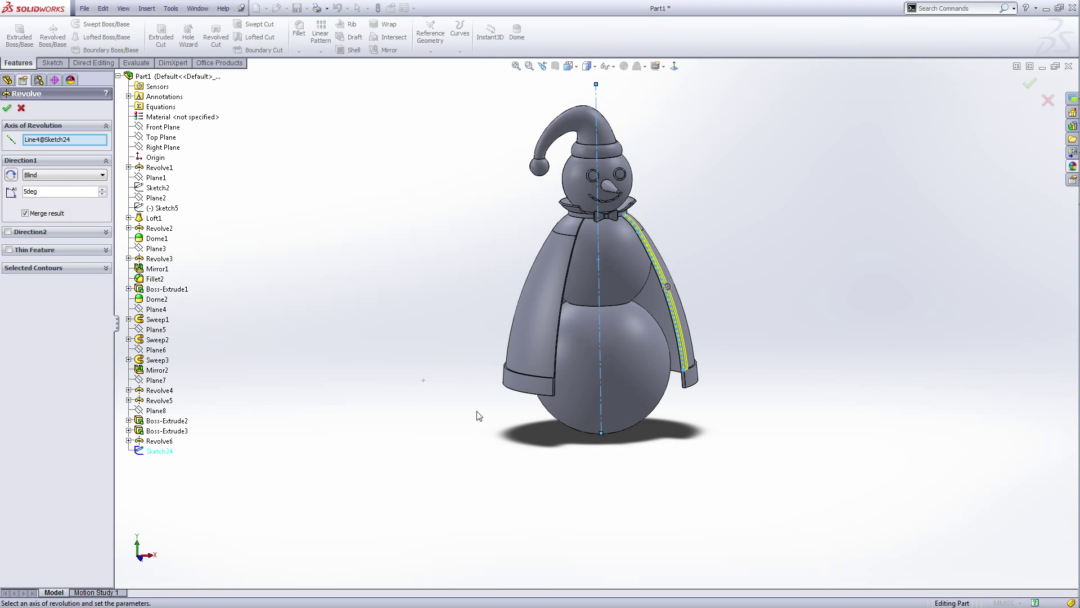
- Set the trim's revolve angle to 10 degrees and examine the preview along the cape's front edge
middle_click_drag(640, 453, 606, 427)
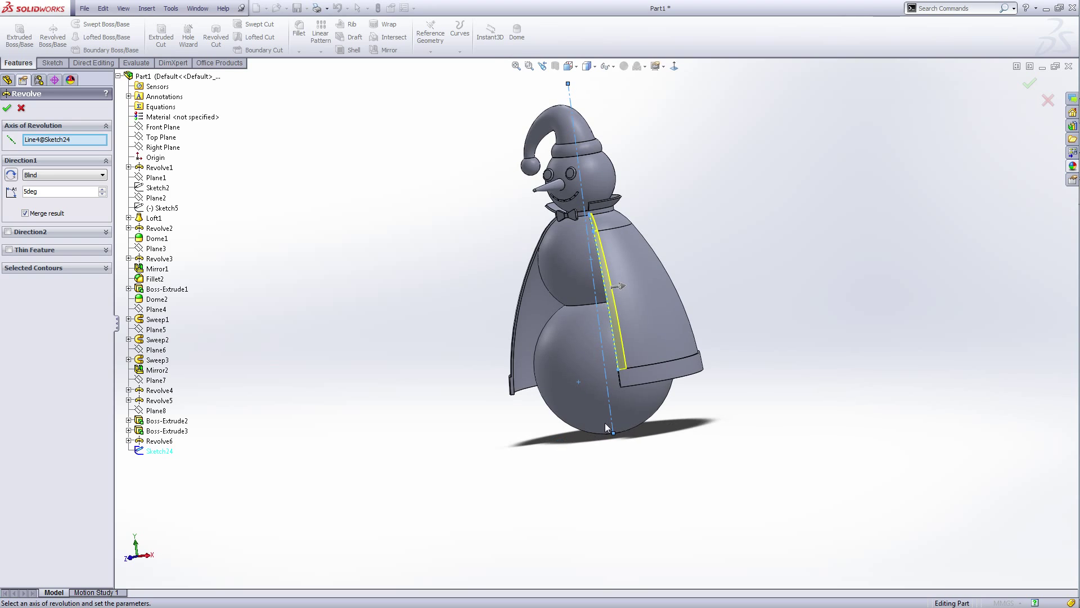
left_click_drag(46, 191, 6, 195)
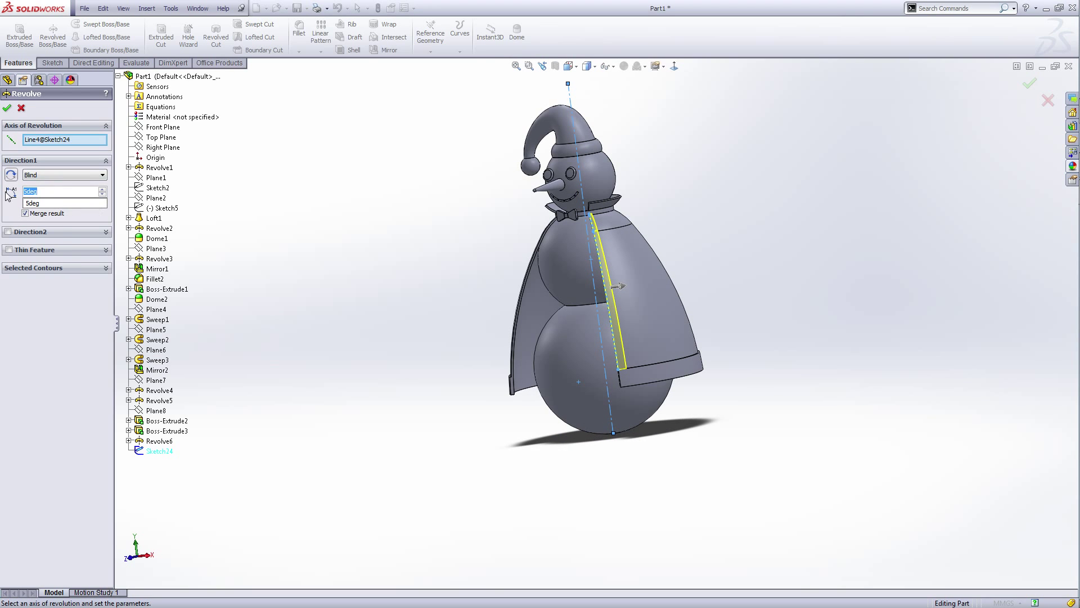
type("10")
key("Return")
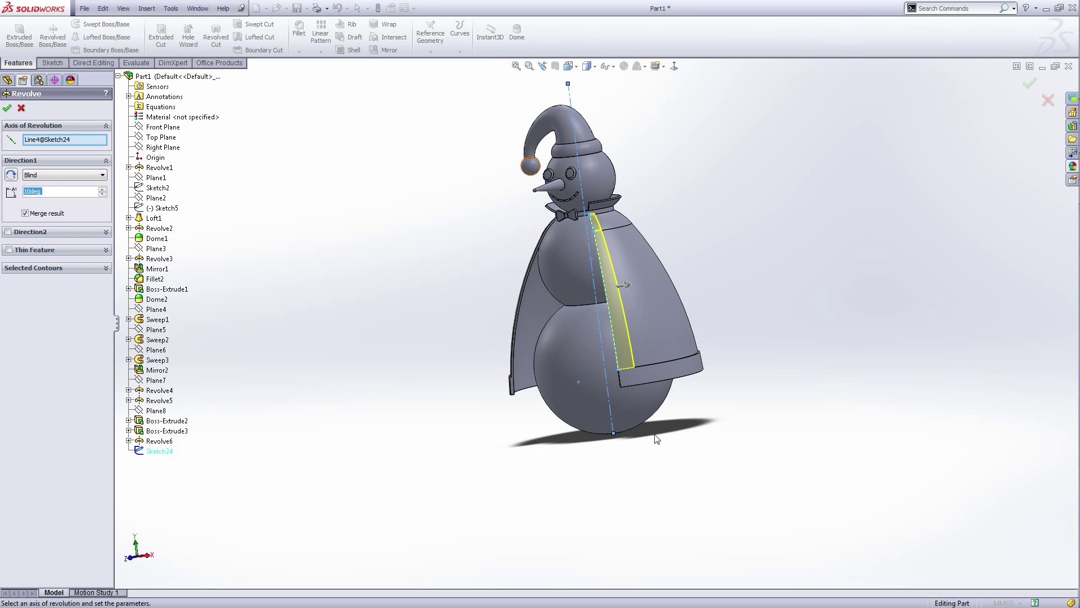
middle_click_drag(664, 443, 736, 456)
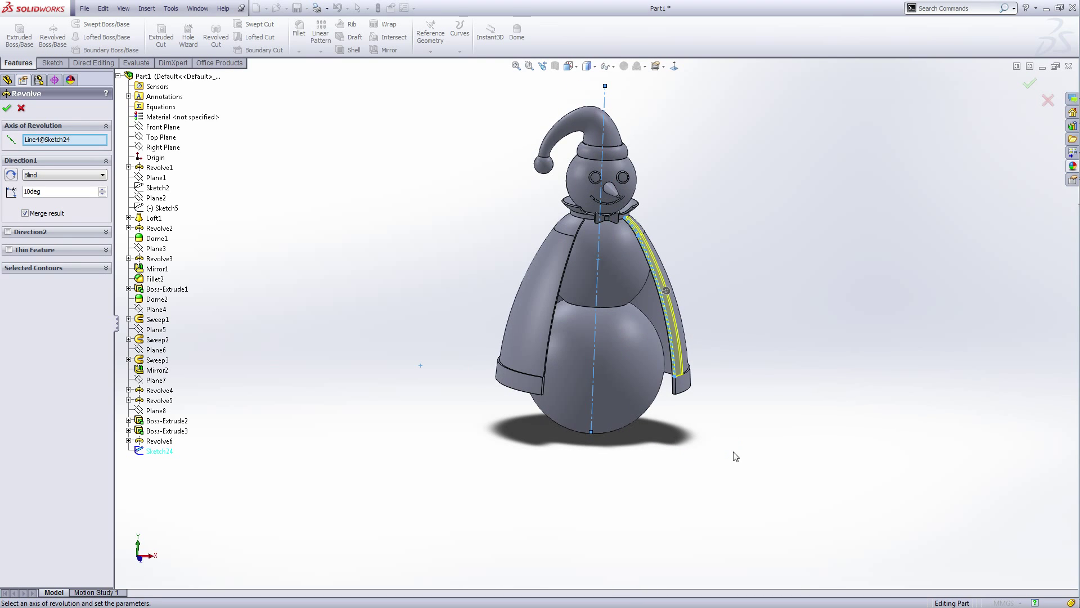
scroll(624, 260, "down", 3)
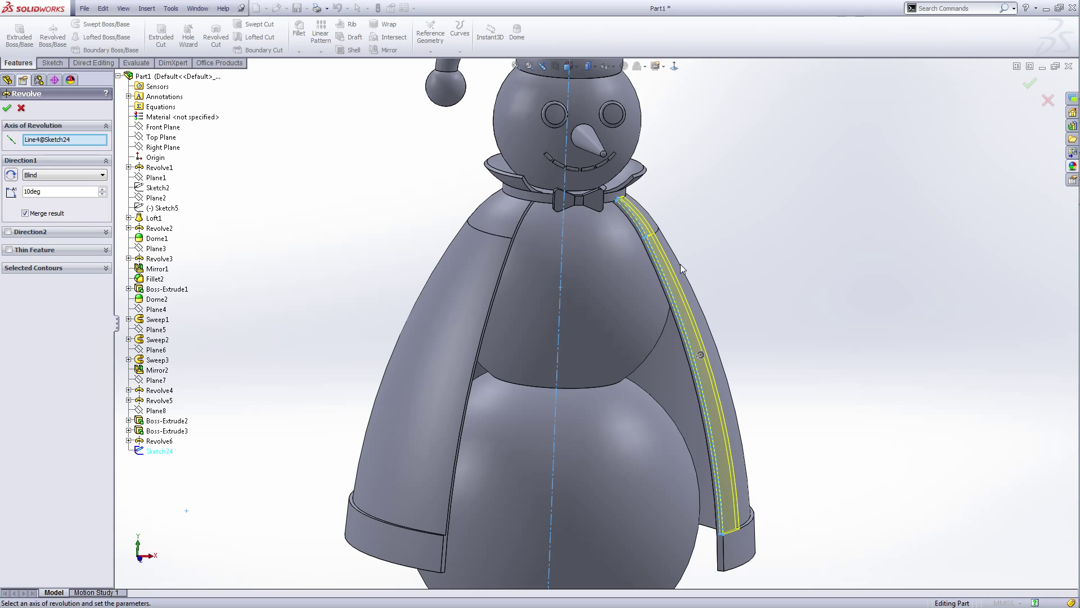
key("f")
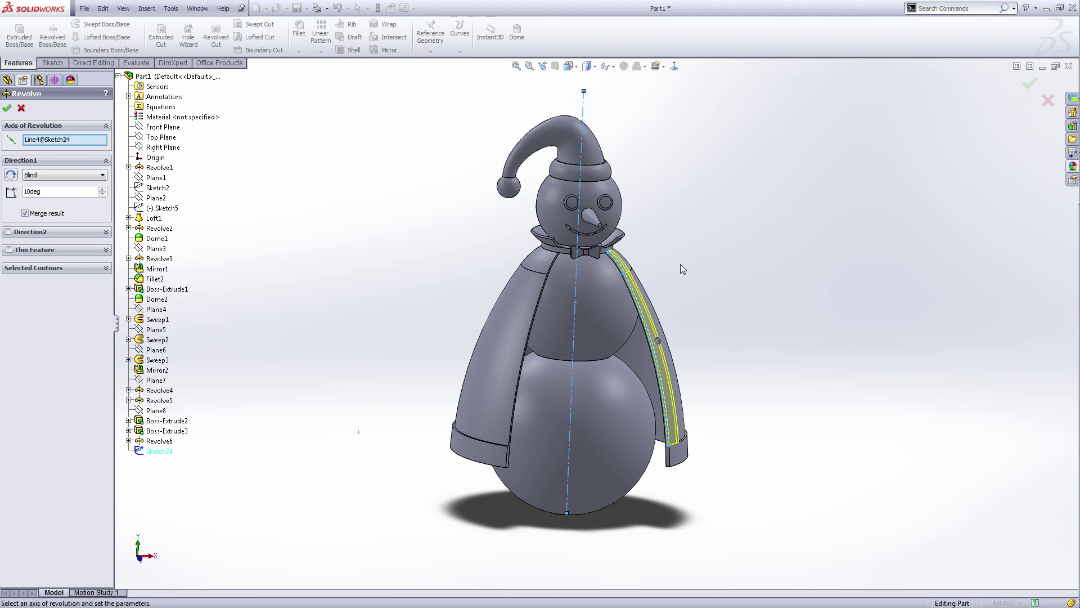
mouse_move(721, 437)
middle_mouse_down()
mouse_move(699, 407)
mouse_move(706, 417)
middle_mouse_up()
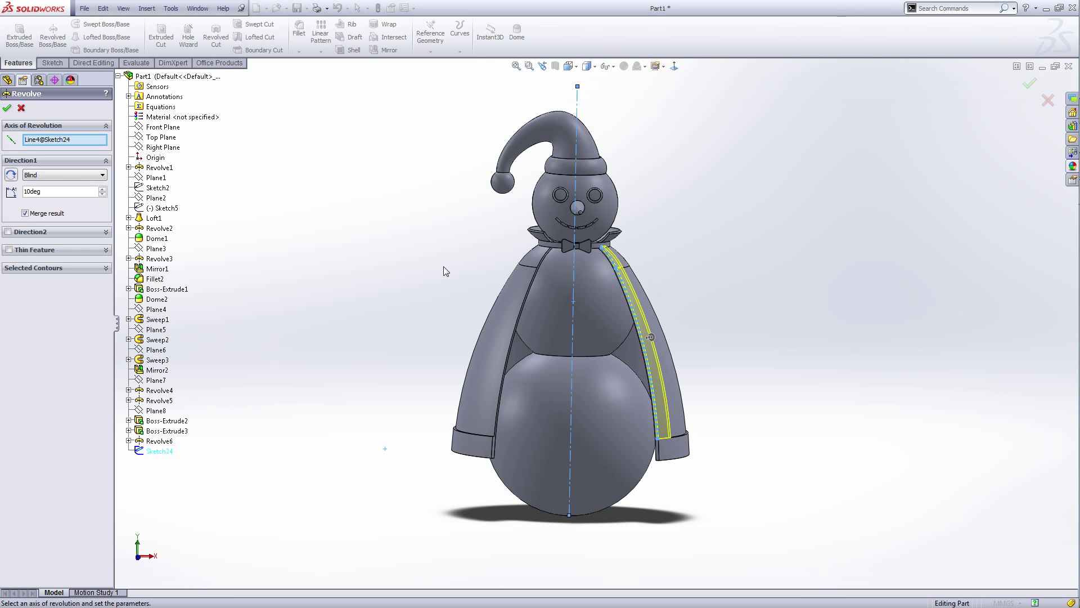
- Complete the 10-degree trim revolve and inspect the trim strip along the cape's front edge
middle_click_drag(709, 452, 650, 444)
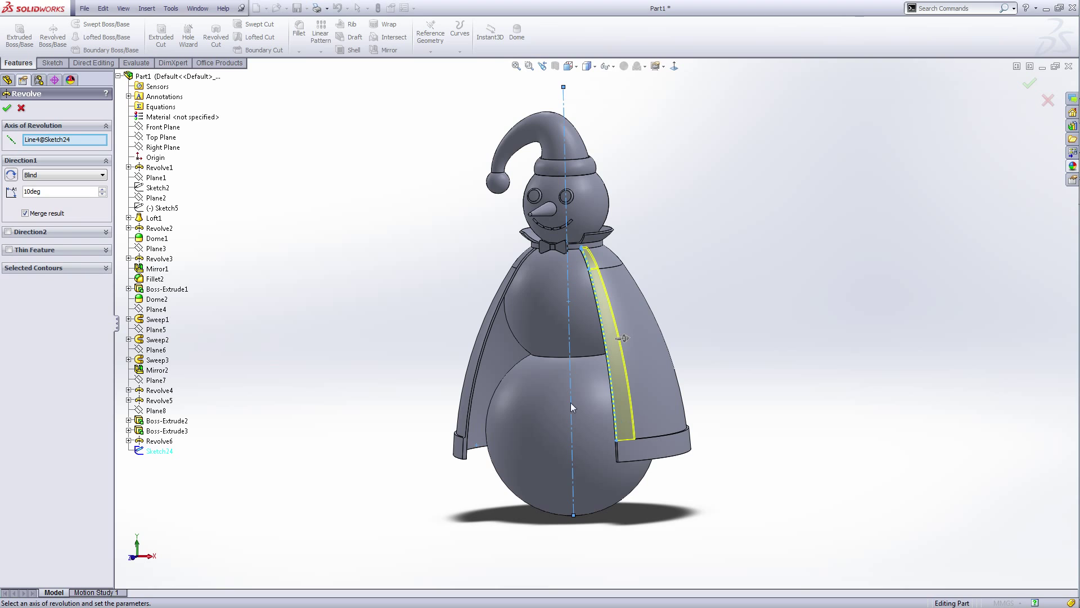
left_click(6, 108)
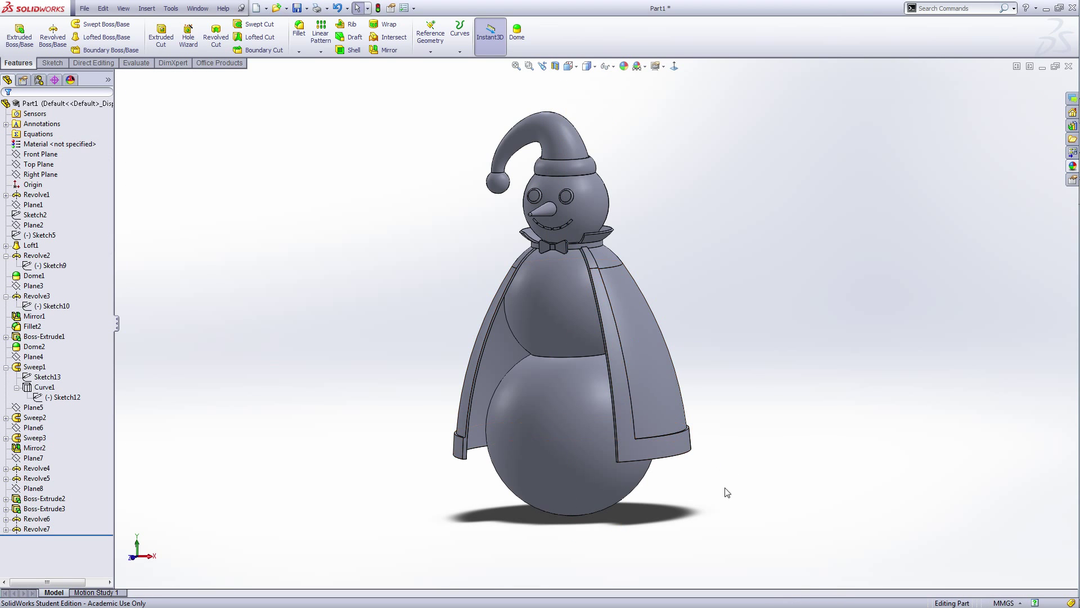
middle_click_drag(731, 495, 598, 309)
scroll(598, 309, "down", 3)
scroll(735, 356, "up", 3)
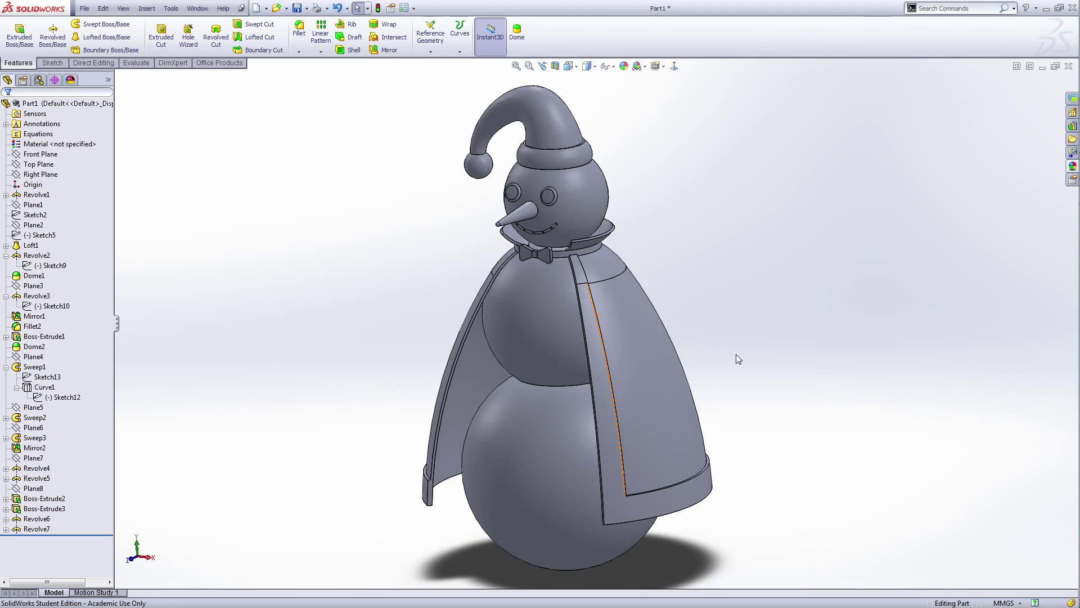
middle_click_drag(736, 354, 782, 350)
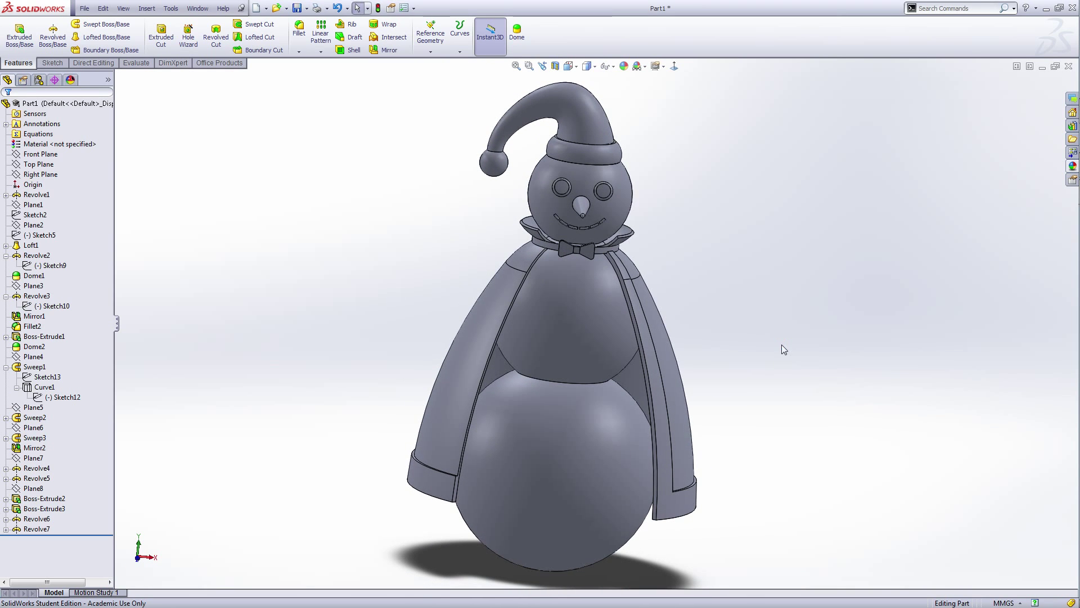
mouse_move(791, 410)
middle_mouse_down()
mouse_move(792, 366)
mouse_move(791, 403)
middle_mouse_up()
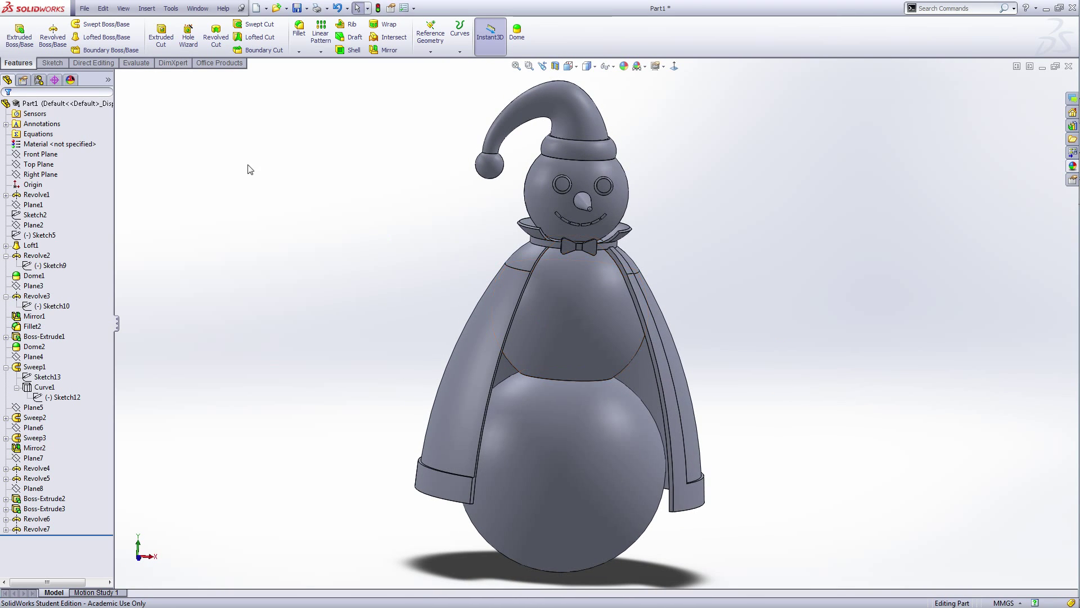
- Mirror the revolved front trim about the Right Plane onto the opposite side of the cape's opening
left_click(400, 50)
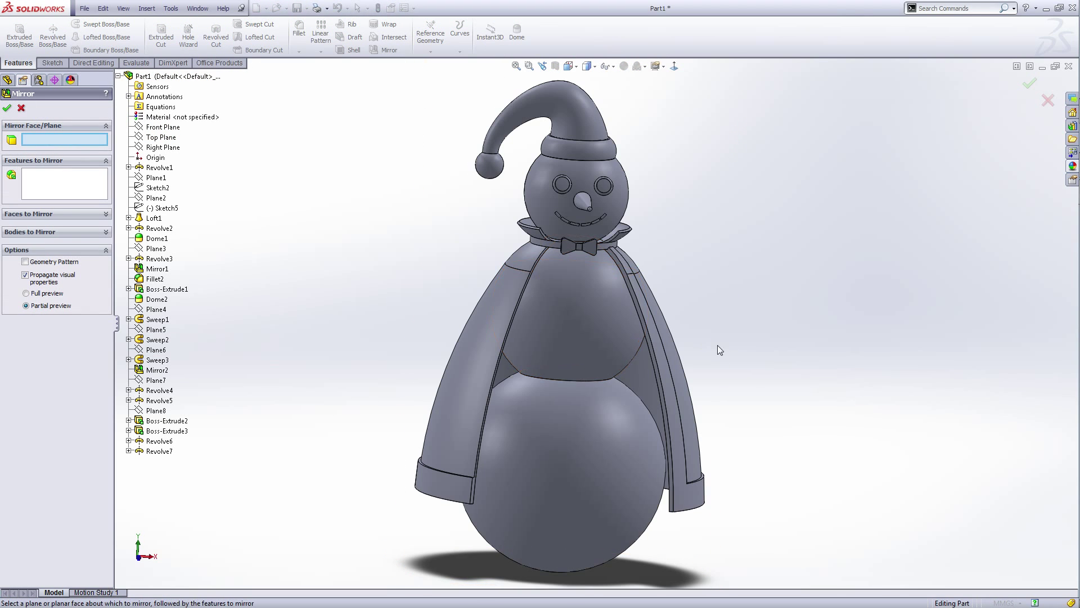
middle_click_drag(719, 350, 694, 340)
left_click(178, 151)
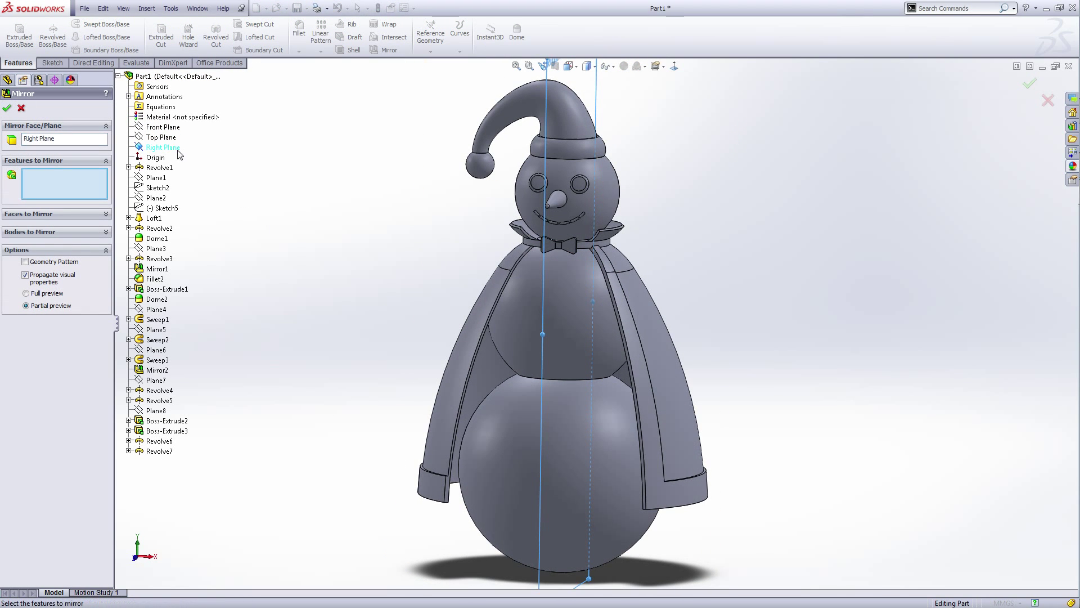
left_click(165, 451)
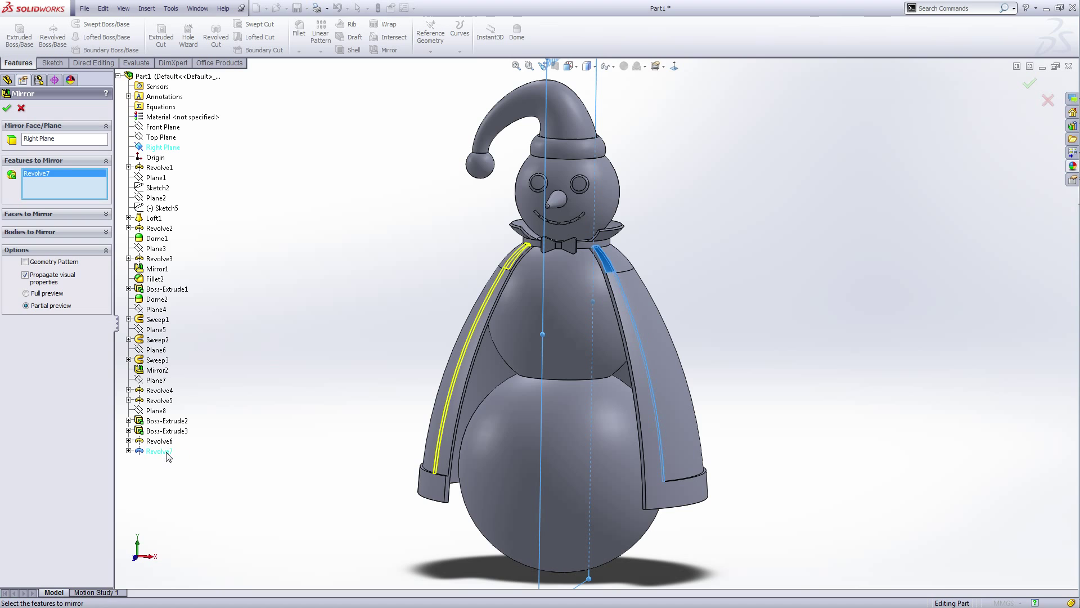
right_click(929, 410)
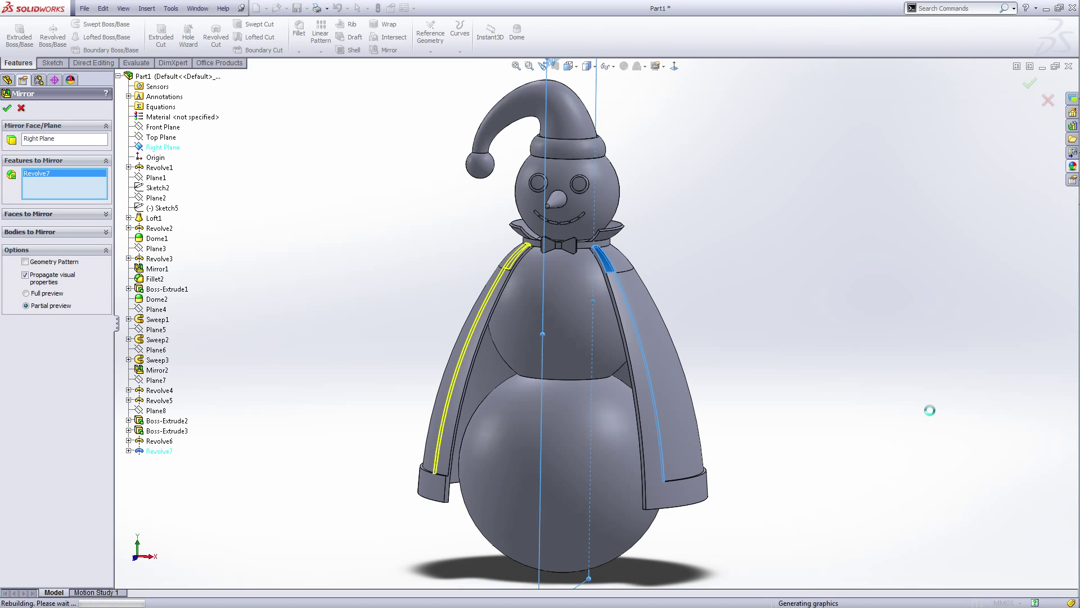
- Fillet the short upper edges of both front trim strips near the collar with a 1 mm radius
middle_click_drag(798, 437, 715, 335)
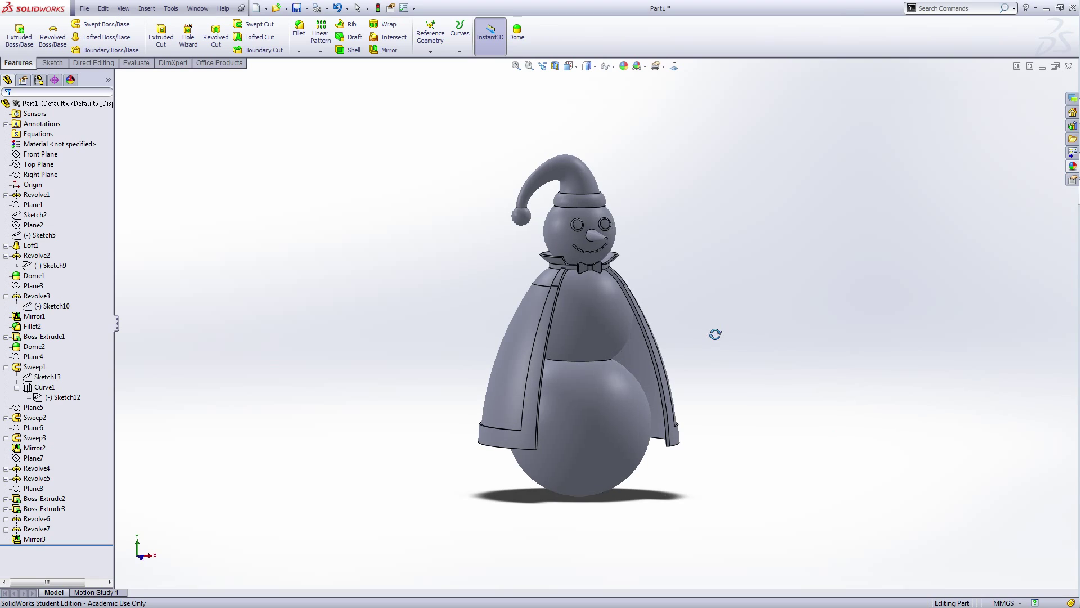
scroll(613, 316, "down", 8)
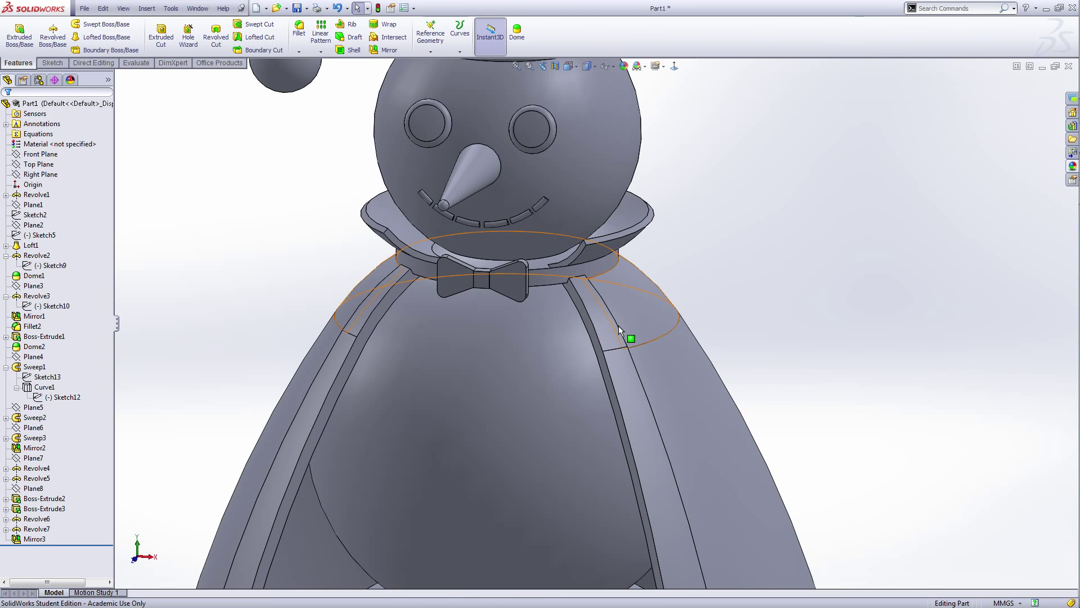
left_click(298, 39)
middle_click_drag(299, 277, 321, 282)
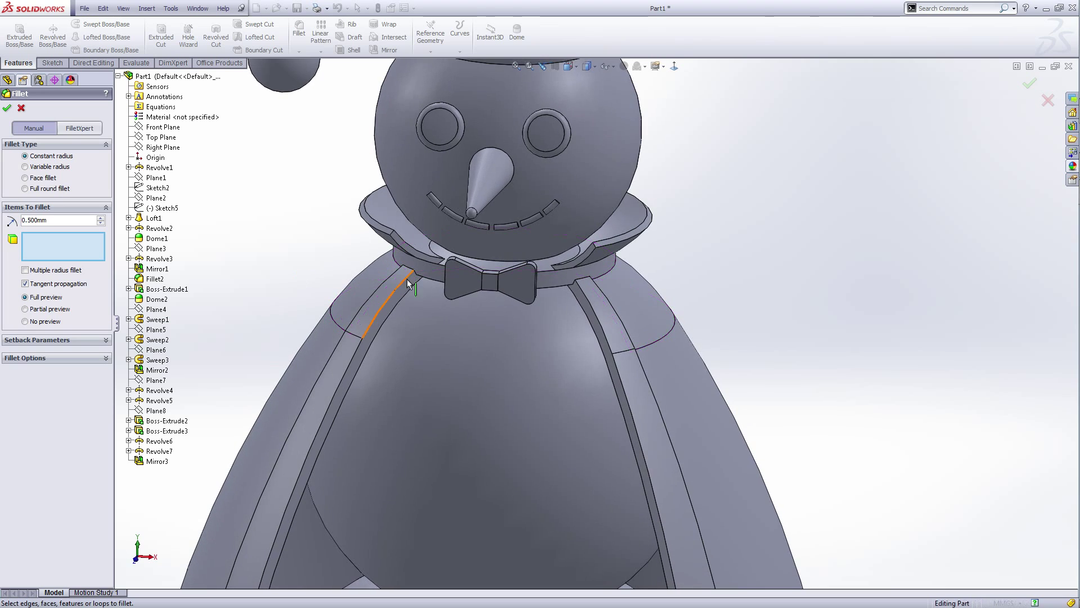
left_click(408, 270)
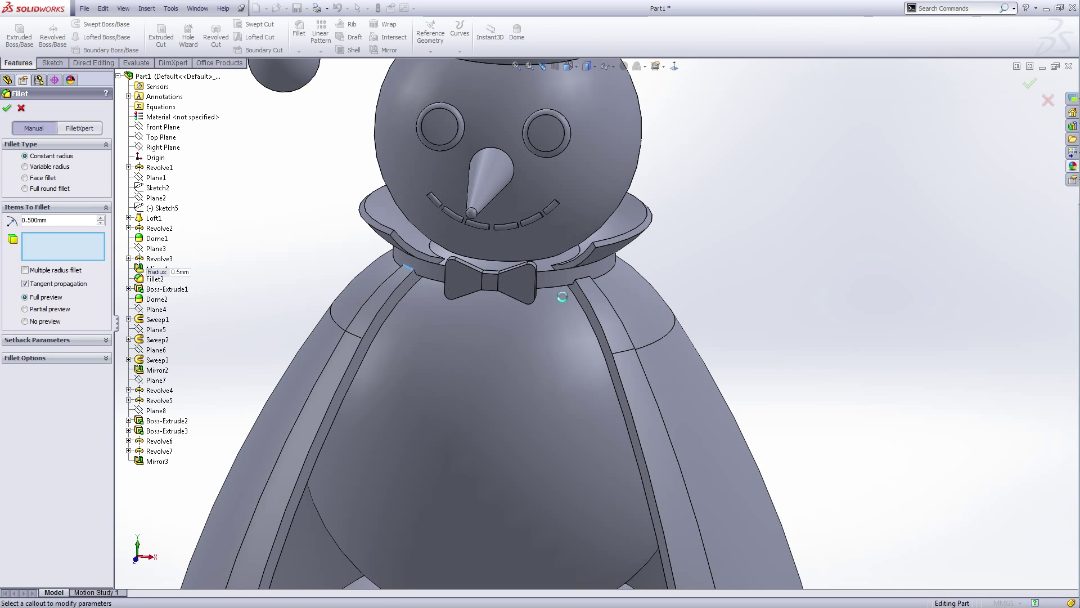
left_click(583, 279)
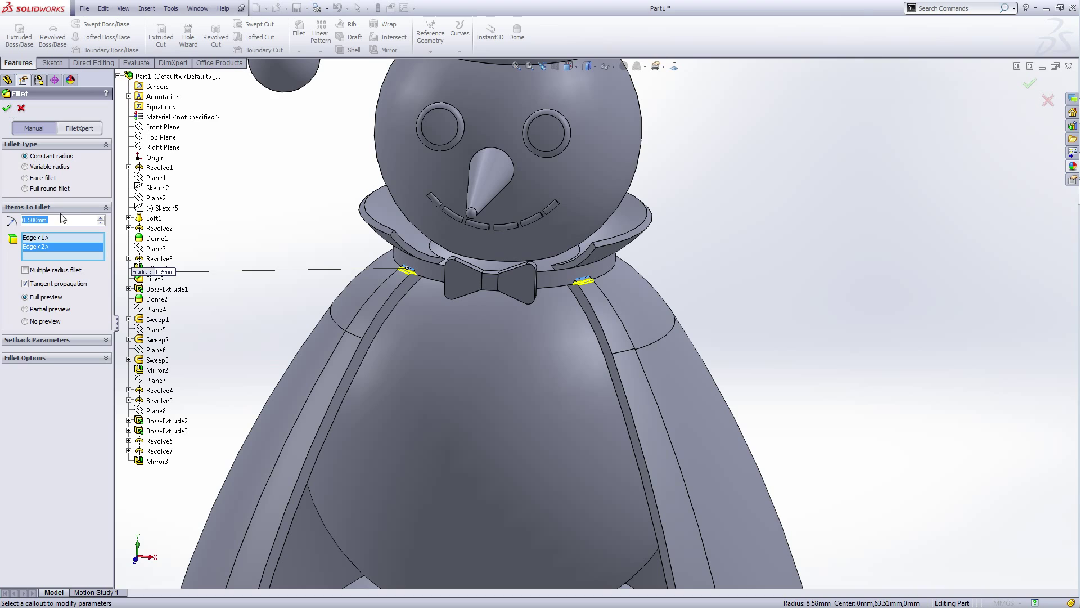
type("1")
key("Return")
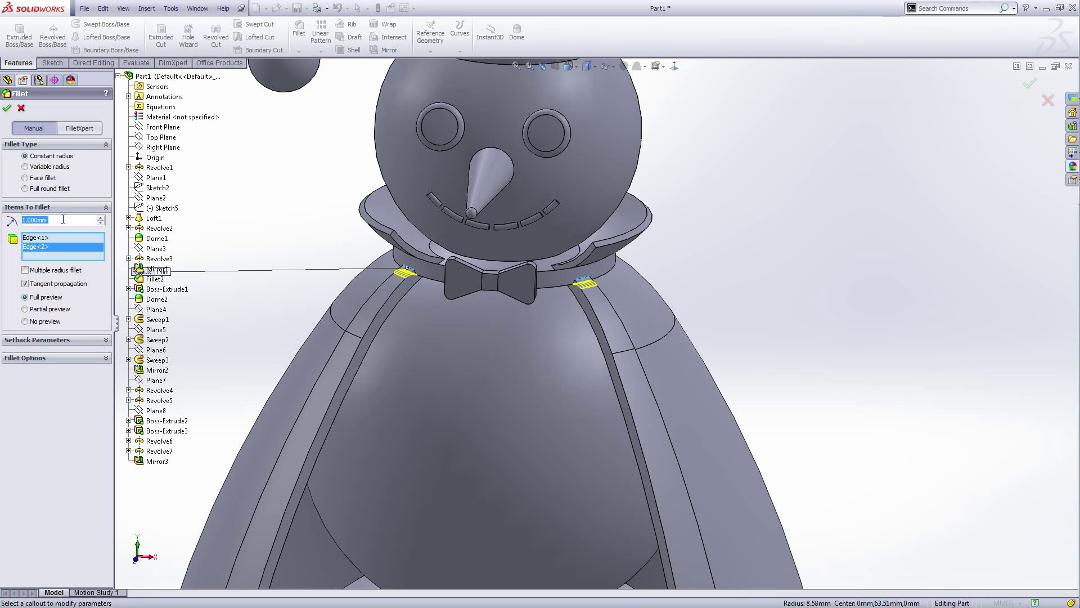
left_click(6, 110)
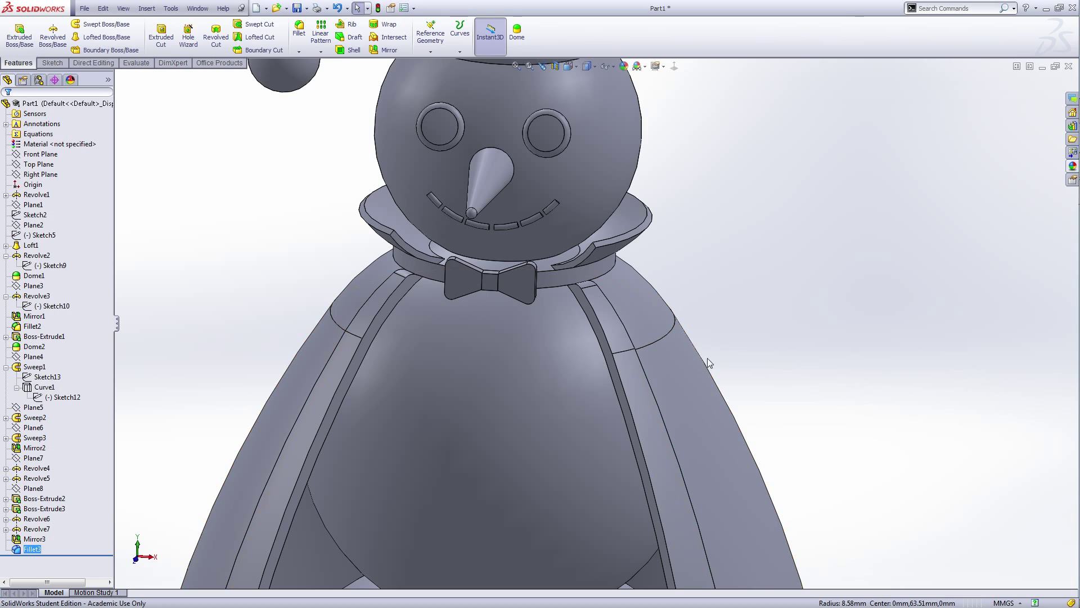
- Set up a constant-radius fillet on the lower front corner edge of one cape side with a 2 mm radius
scroll(708, 357, "up", 5)
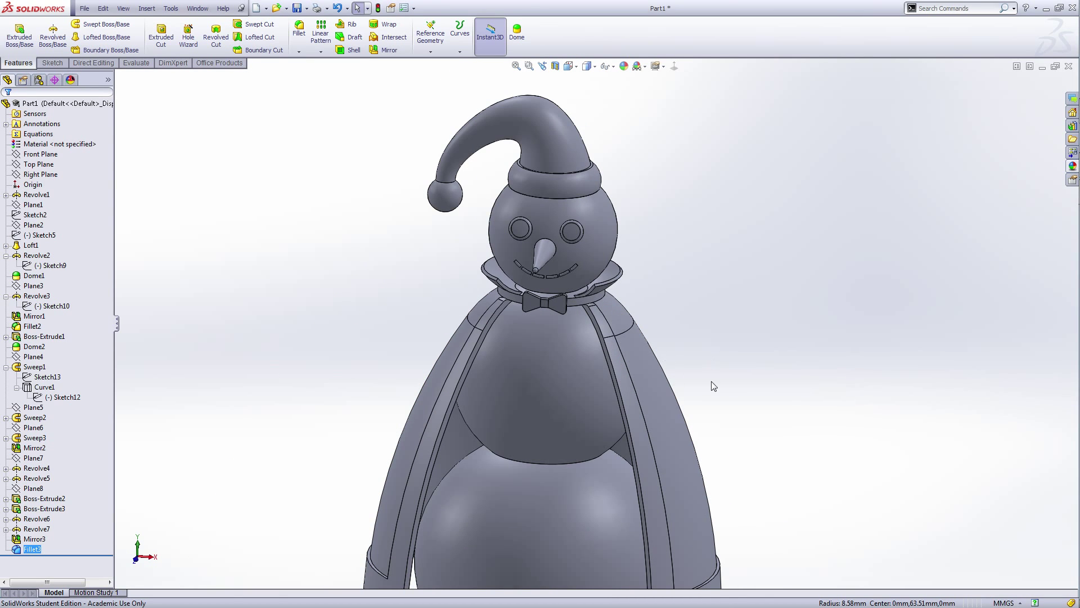
scroll(715, 388, "up", 5)
middle_click_drag(719, 391, 732, 367)
left_click(299, 41)
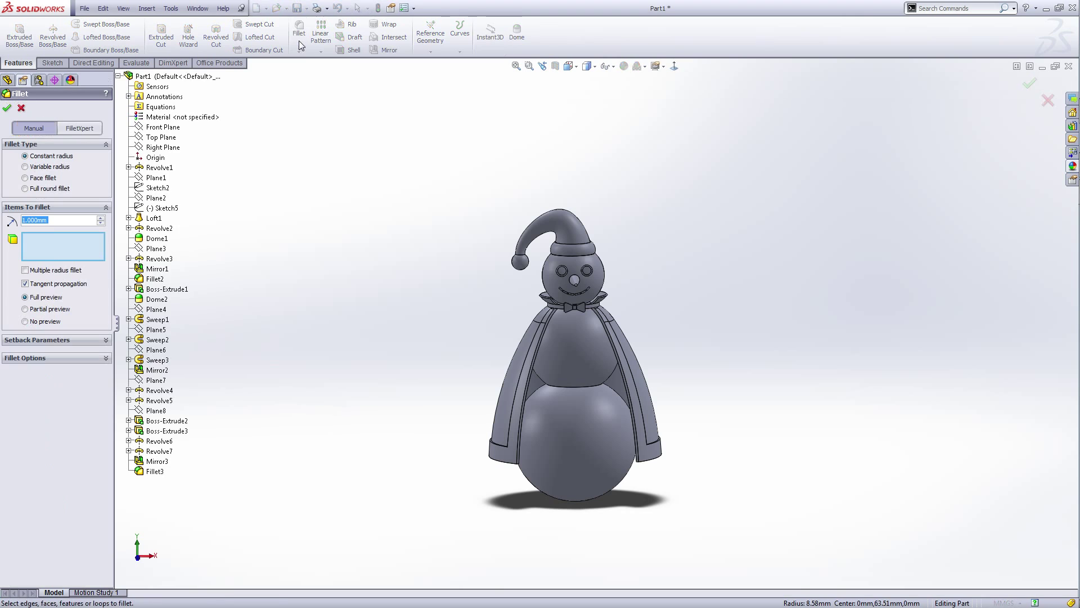
scroll(562, 479, "down", 4)
middle_click_drag(511, 481, 472, 451)
scroll(474, 426, "down", 3)
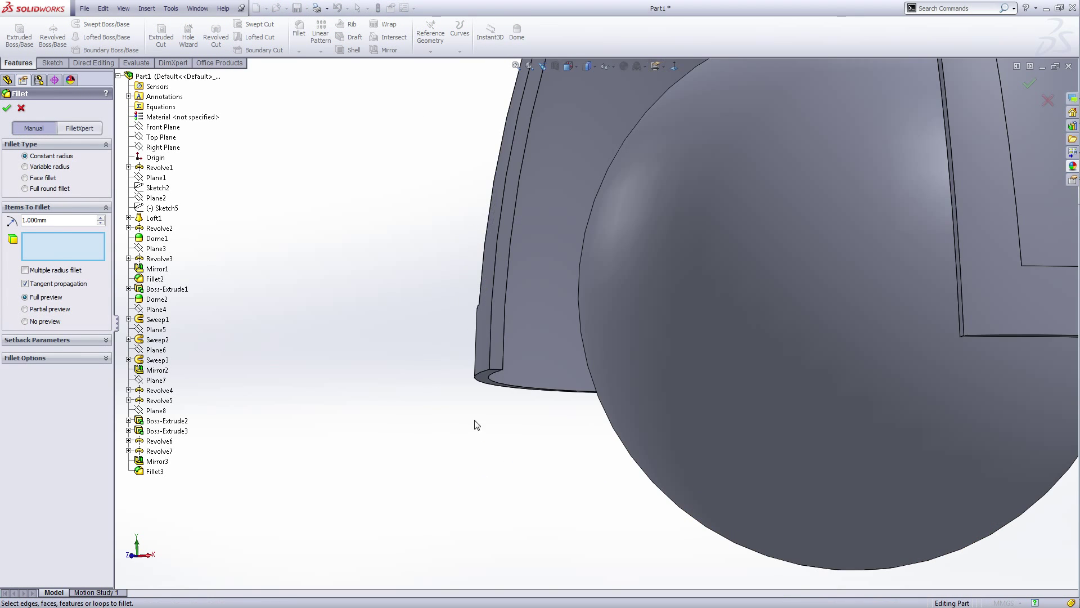
left_click(493, 372)
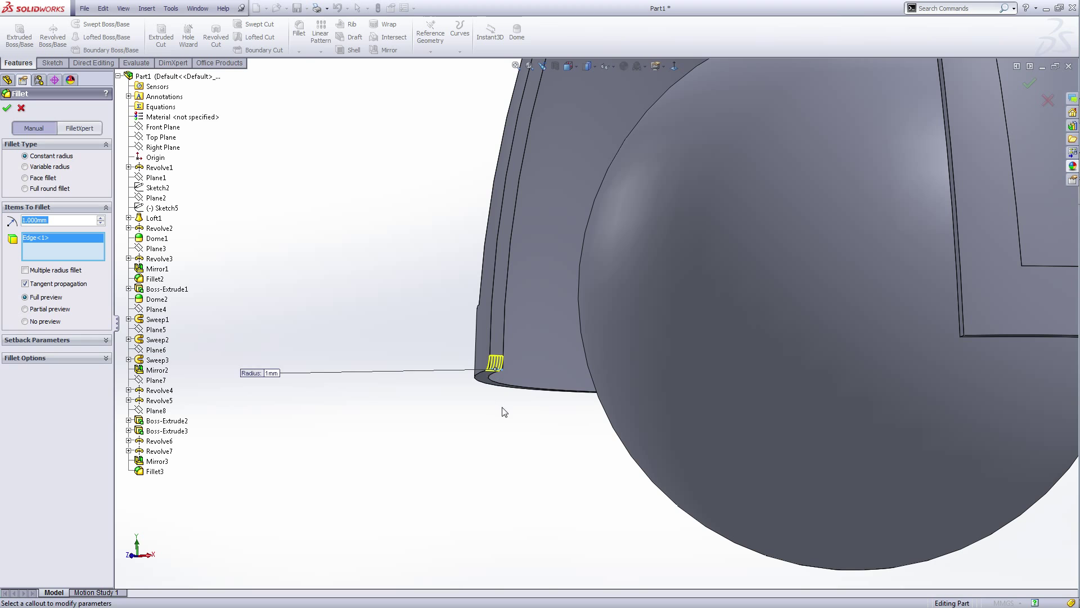
type("2")
key("Return")
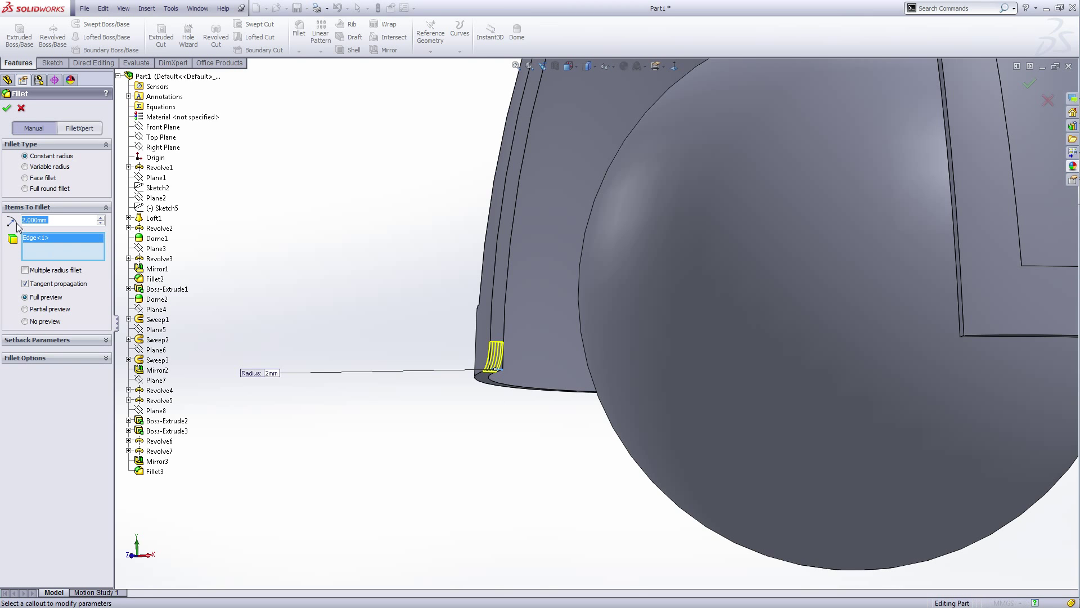
- Add the opposite lower front corner edge of the cape to the fillet and apply a 5 mm radius to both
scroll(500, 460, "up", 3)
middle_click_drag(535, 480, 574, 494)
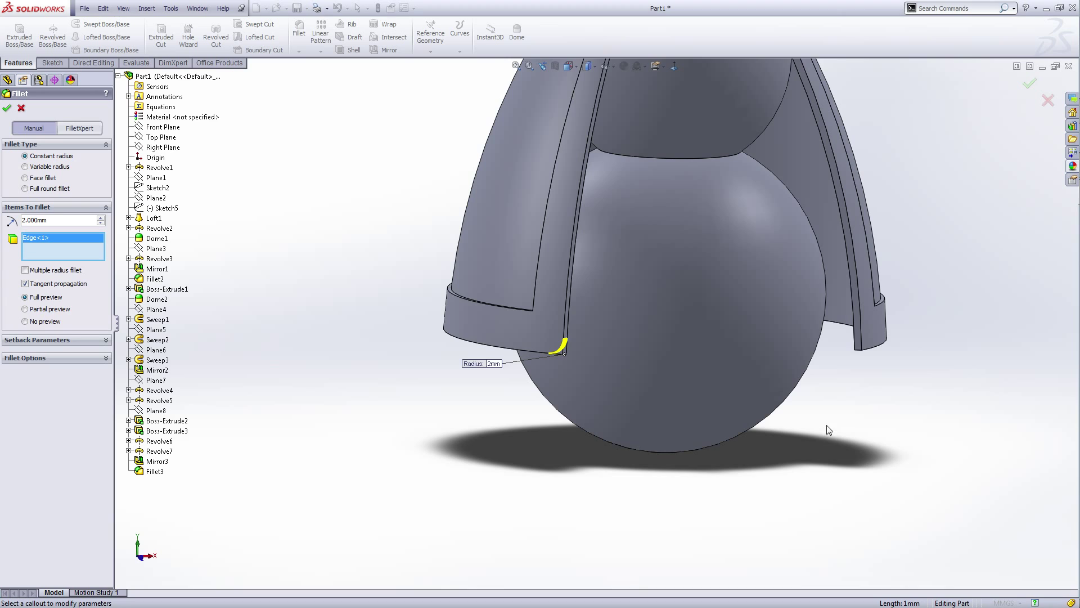
middle_click_drag(829, 429, 871, 356)
scroll(809, 342, "down", 5)
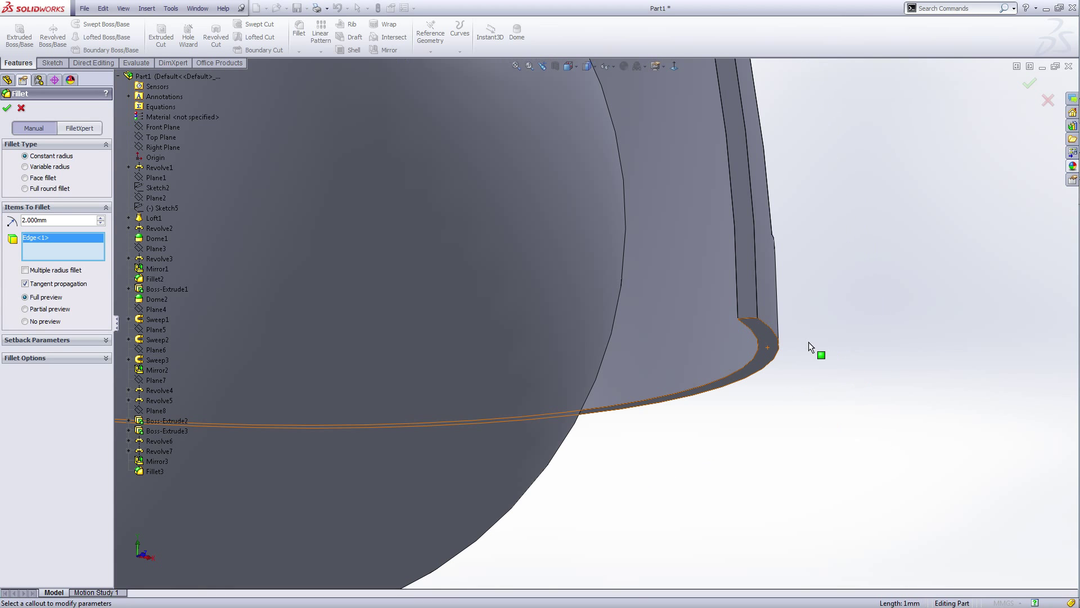
left_click(745, 318)
scroll(726, 360, "up", 5)
middle_click_drag(716, 386, 692, 369)
left_click(59, 221)
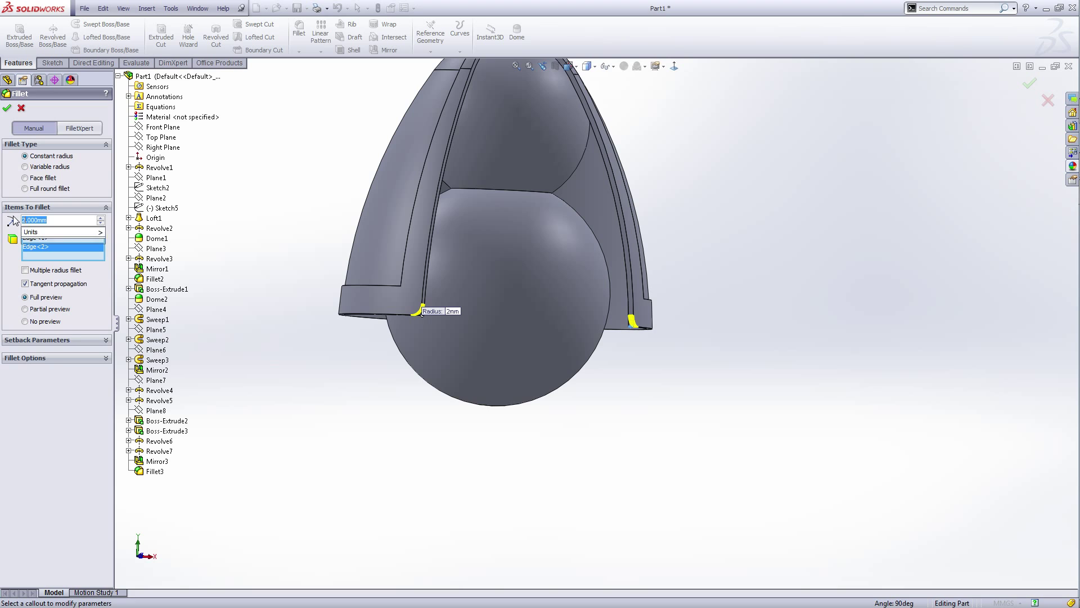
type("5")
key("Return")
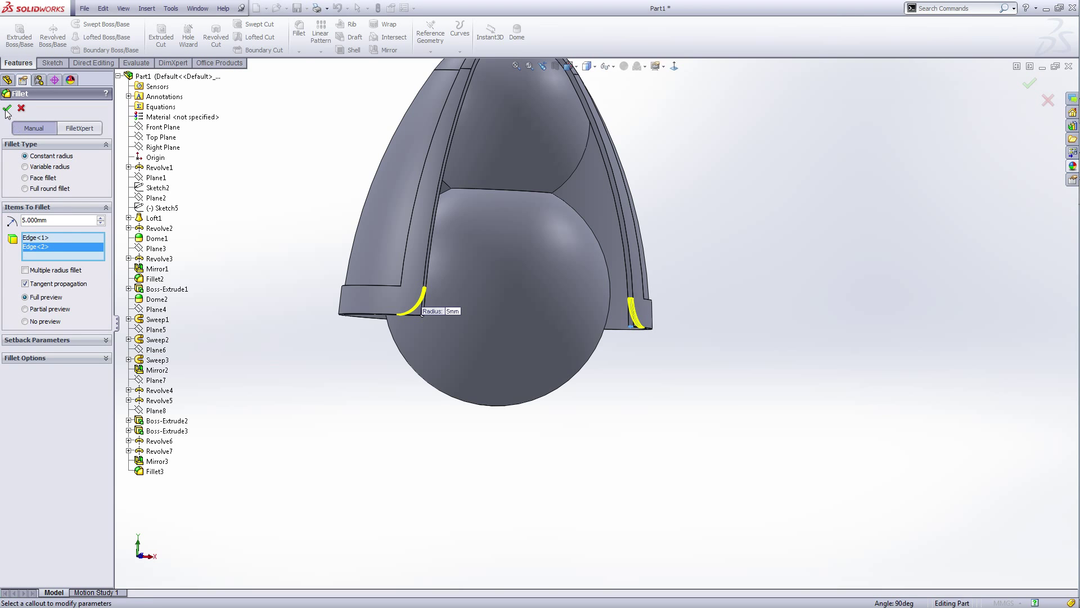
left_click(8, 110)
- Examine the cape's rounded lower corners and mirrored front trim from the front and both sides
scroll(607, 371, "up", 4)
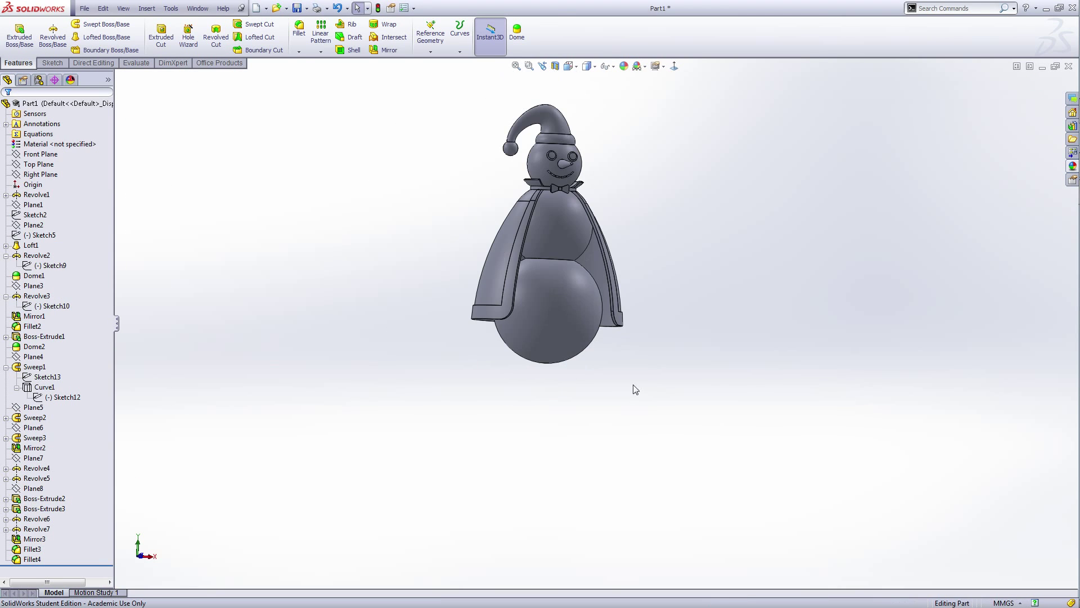
middle_click_drag(635, 390, 601, 395)
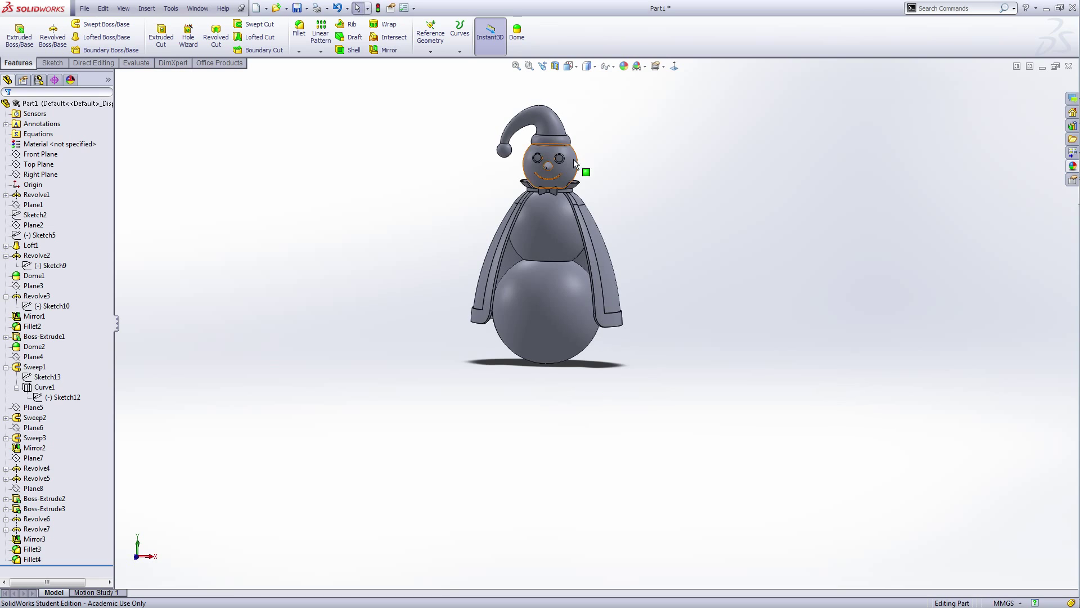
scroll(574, 163, "down", 3)
middle_click_drag(608, 233, 619, 296)
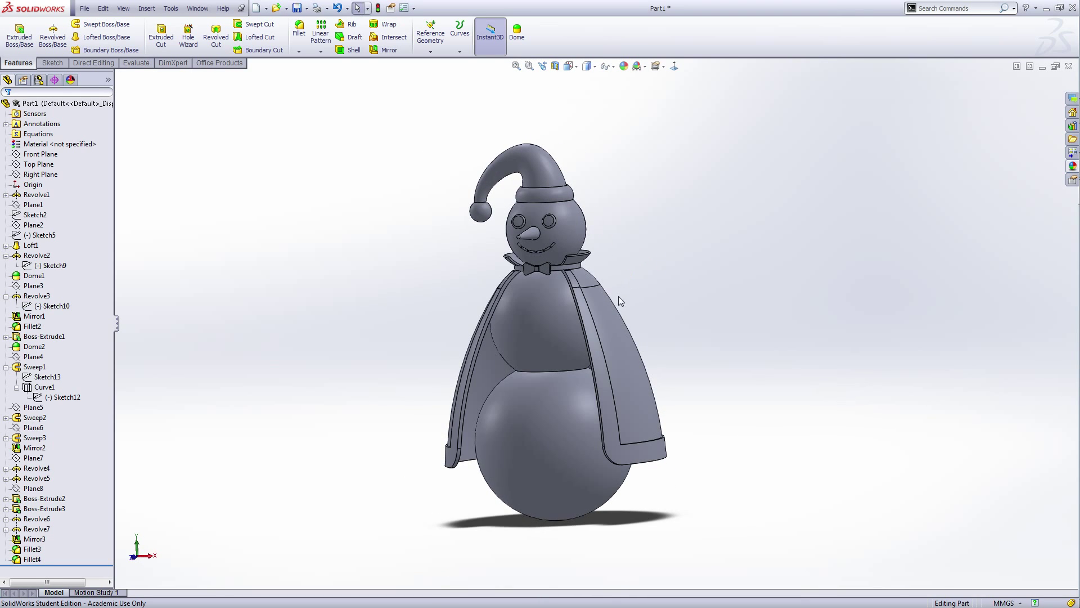
middle_click_drag(326, 253, 350, 267)
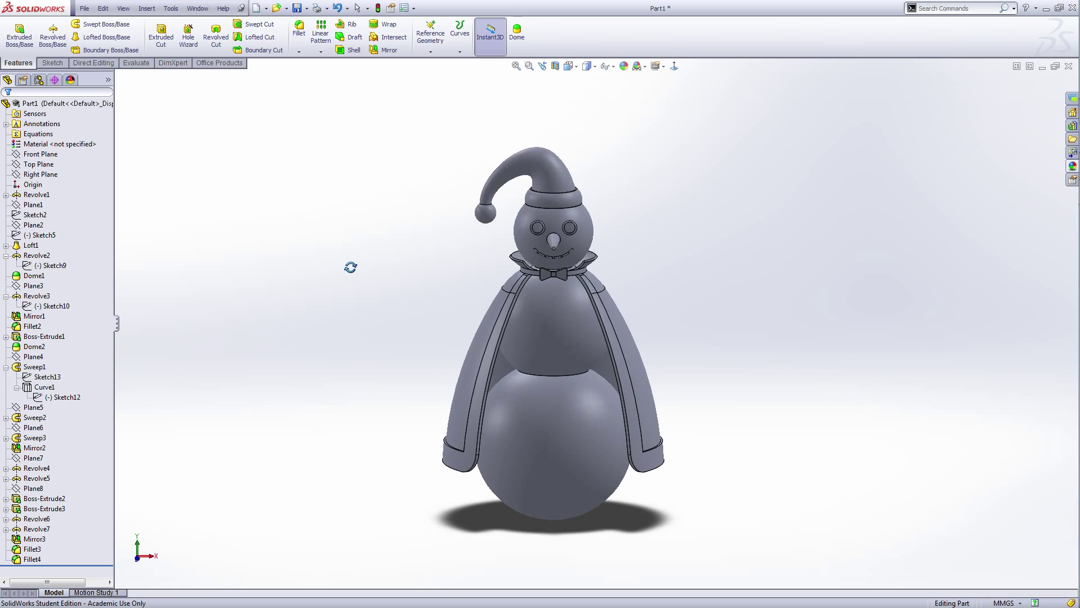
scroll(404, 252, "down", 3)
scroll(409, 252, "up", 3)
scroll(410, 252, "down", 1)
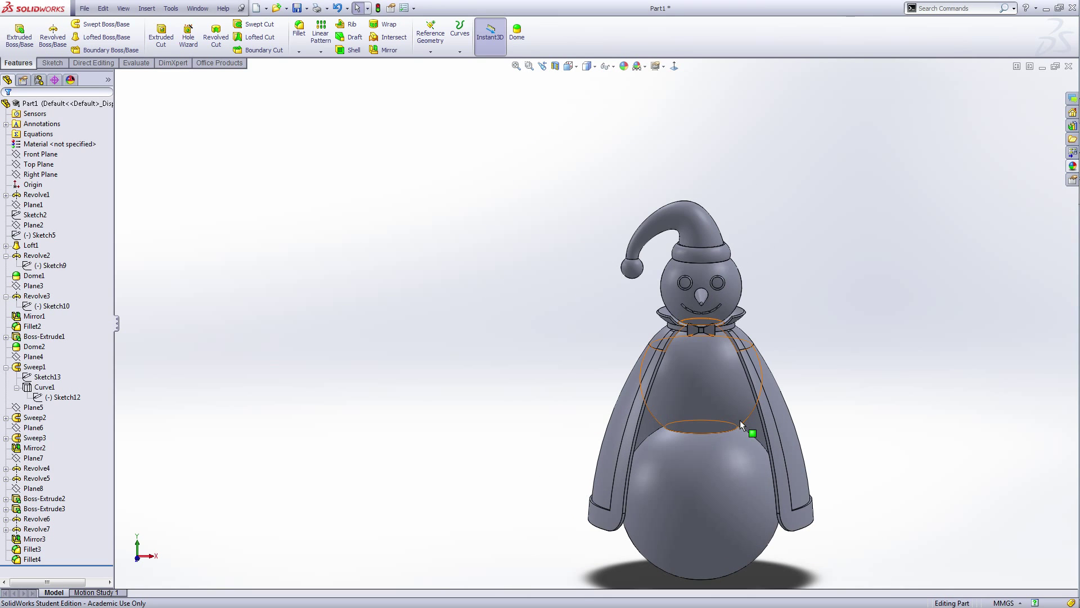
scroll(741, 420, "up", 2)
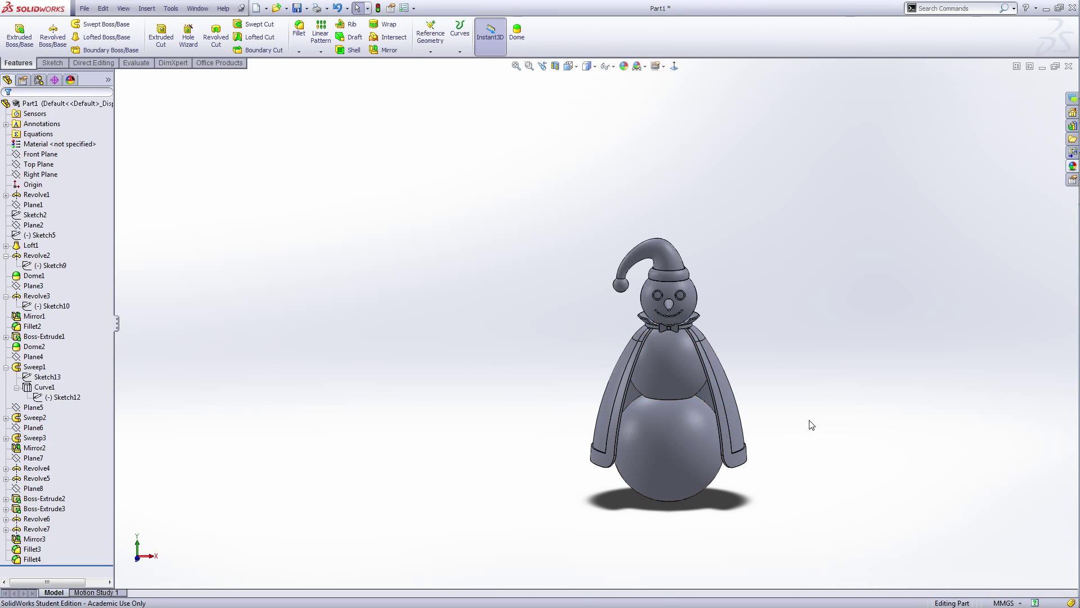
middle_click_drag(811, 424, 687, 338)
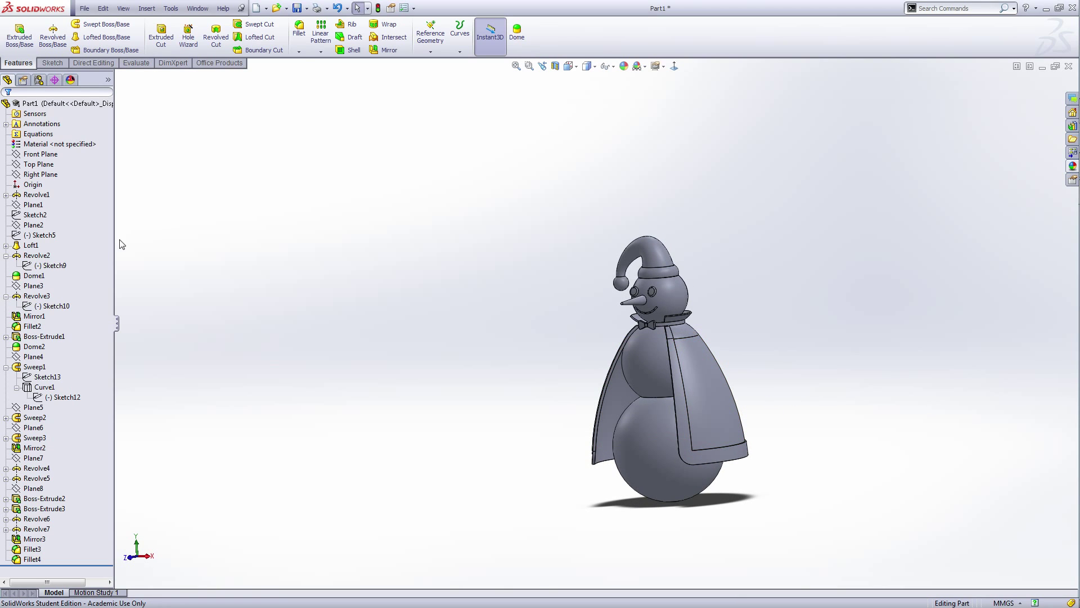
- Start a new sketch on the Right Plane of the snowman
left_click(51, 175)
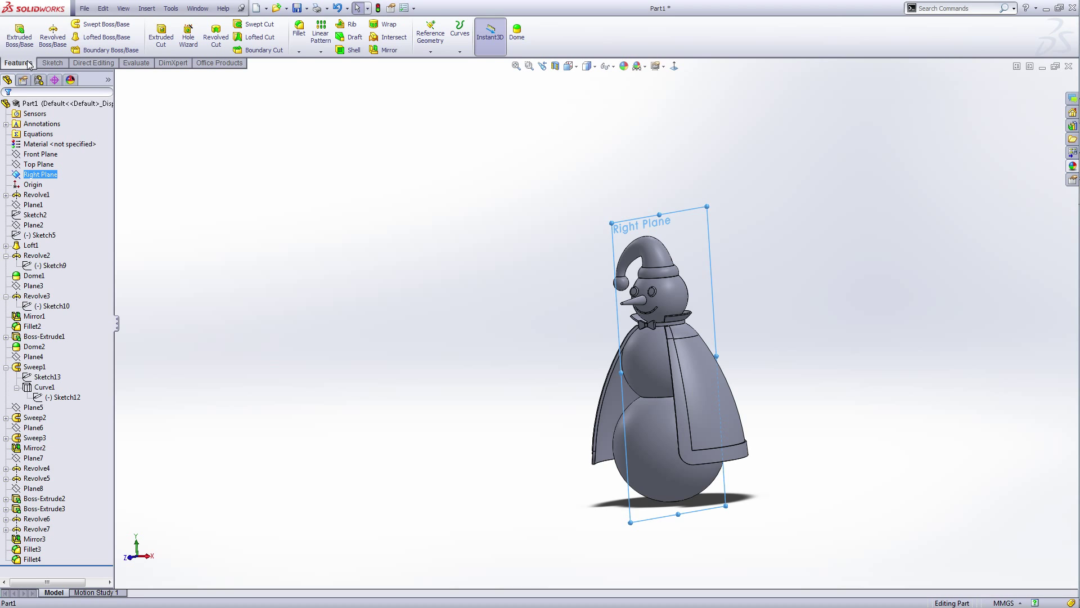
left_click(53, 33)
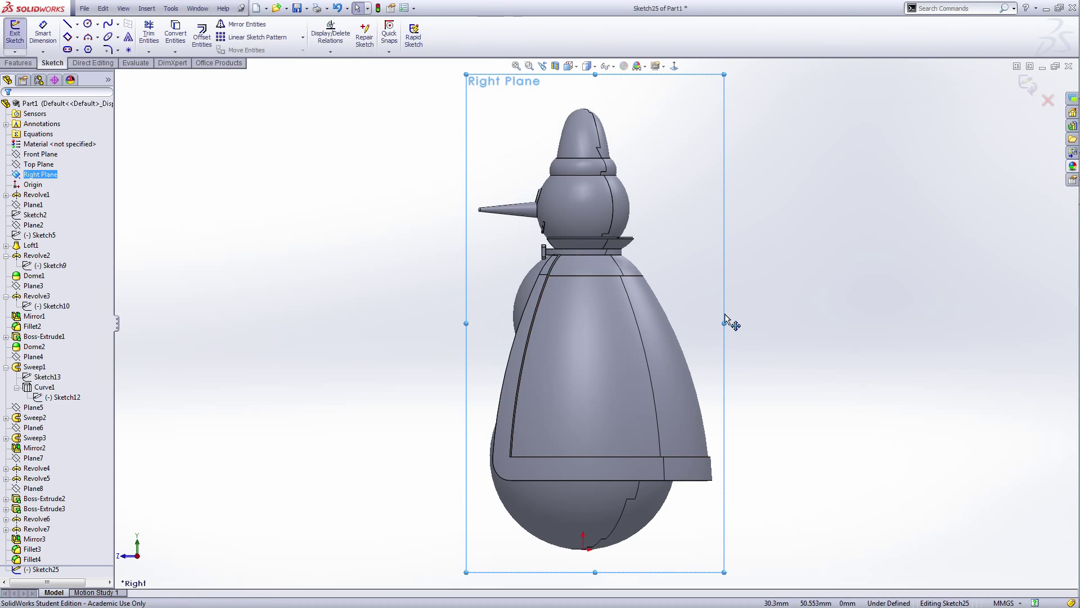
left_click(763, 319)
scroll(530, 339, "down", 3)
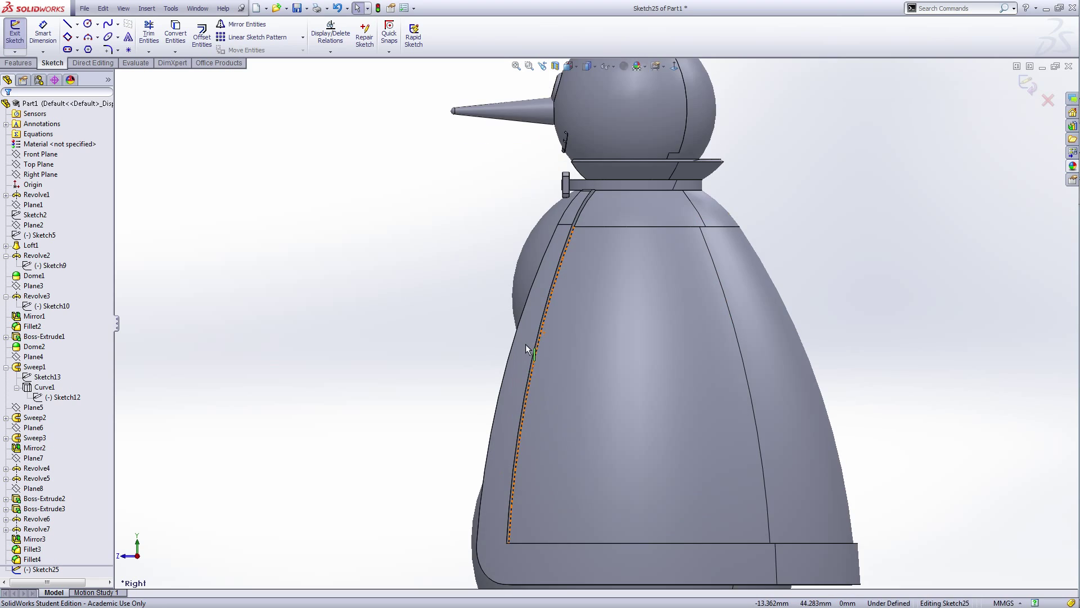
scroll(525, 343, "up", 3)
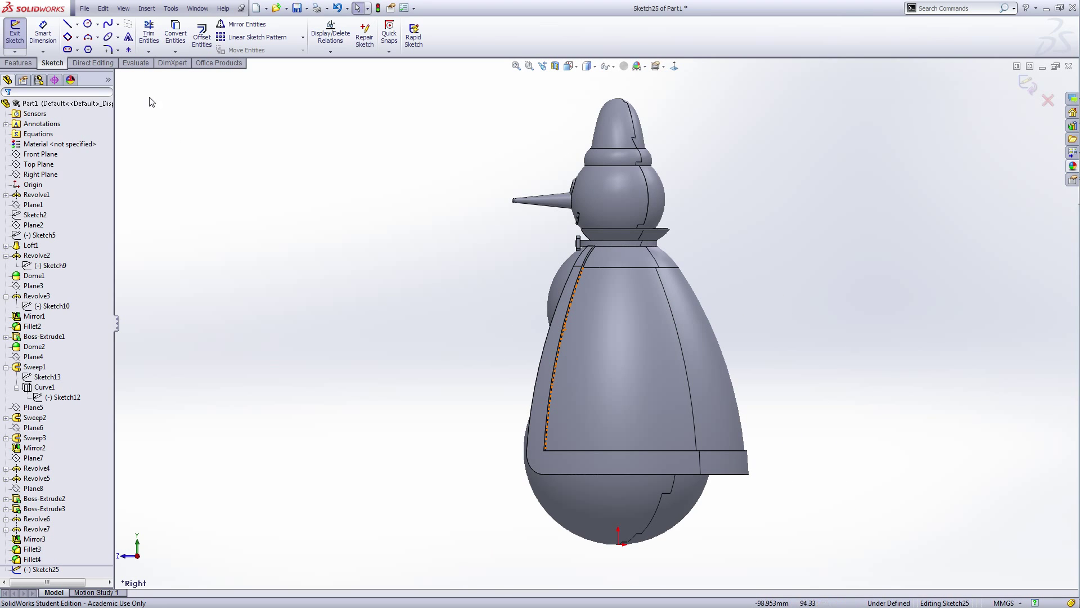
- Convert the front silhouette edge of the snowman's middle body ball into a sketch arc
left_click(180, 46)
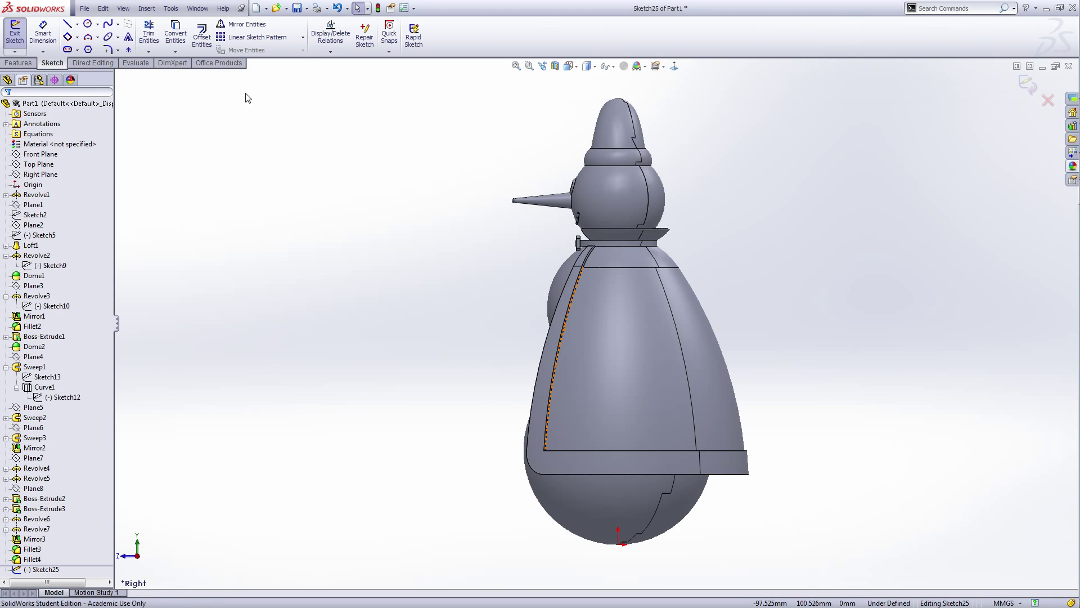
scroll(536, 301, "down", 4)
left_click(578, 301)
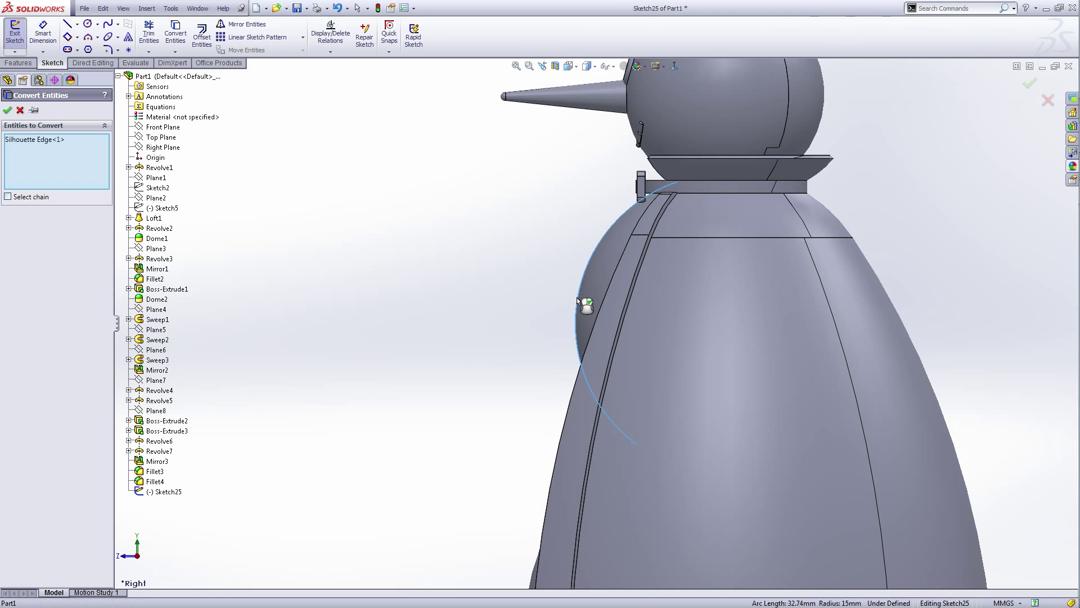
scroll(504, 394, "up", 3)
mouse_move(484, 415)
middle_mouse_down()
mouse_move(538, 420)
mouse_move(472, 428)
middle_mouse_up()
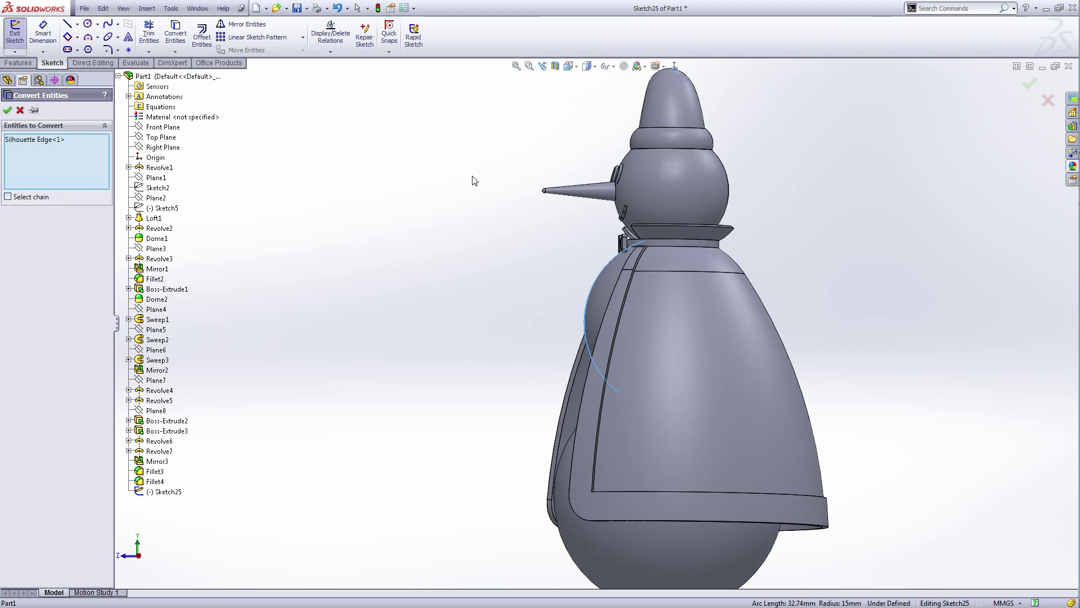
left_click(674, 67)
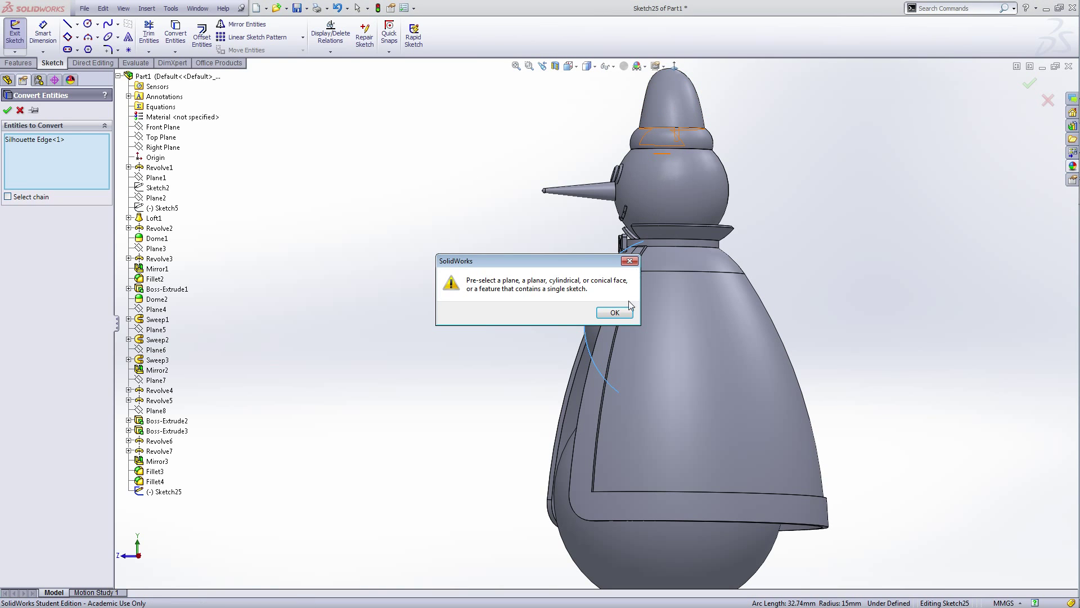
left_click(625, 312)
middle_click_drag(779, 148, 768, 160)
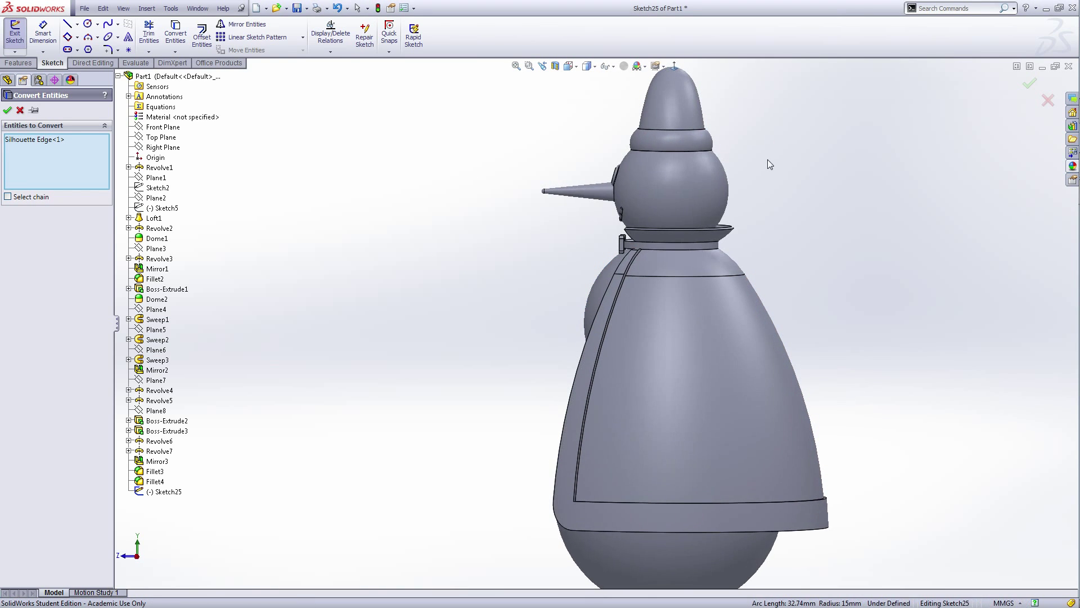
left_click(674, 67)
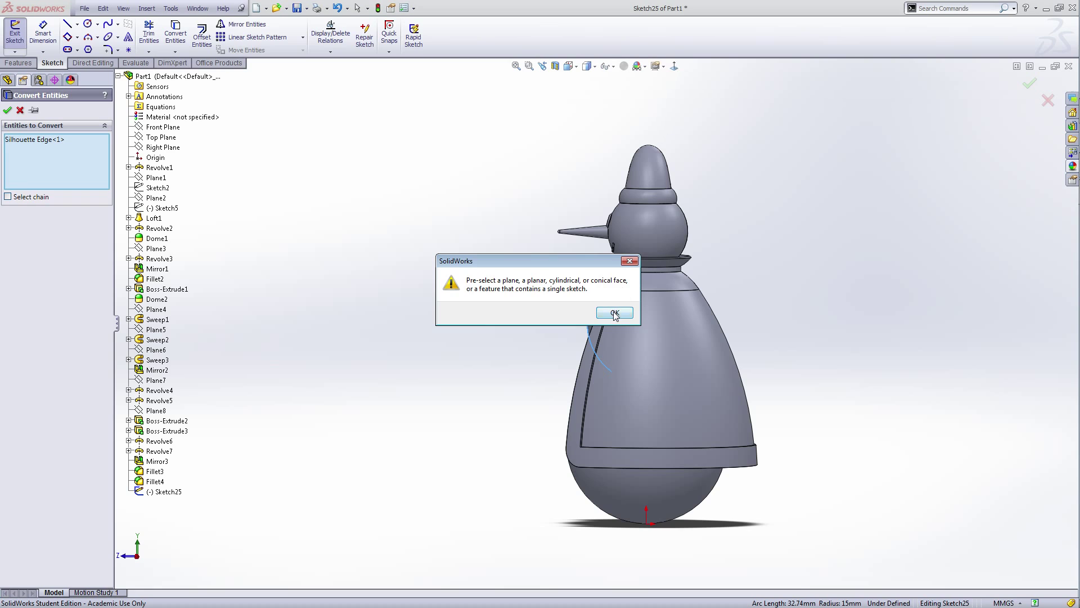
left_click(614, 313)
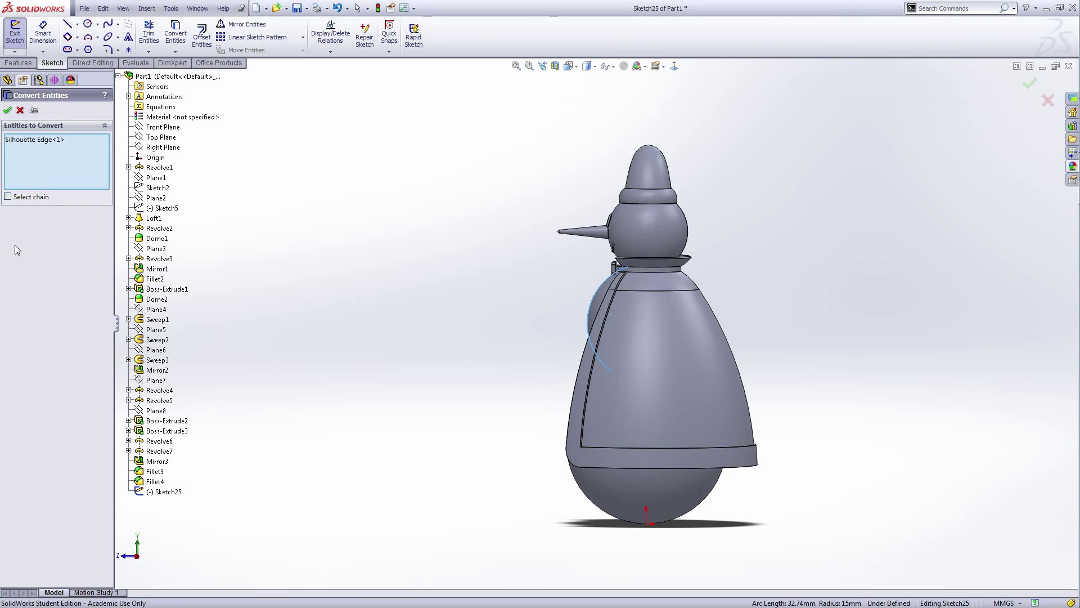
left_click(8, 111)
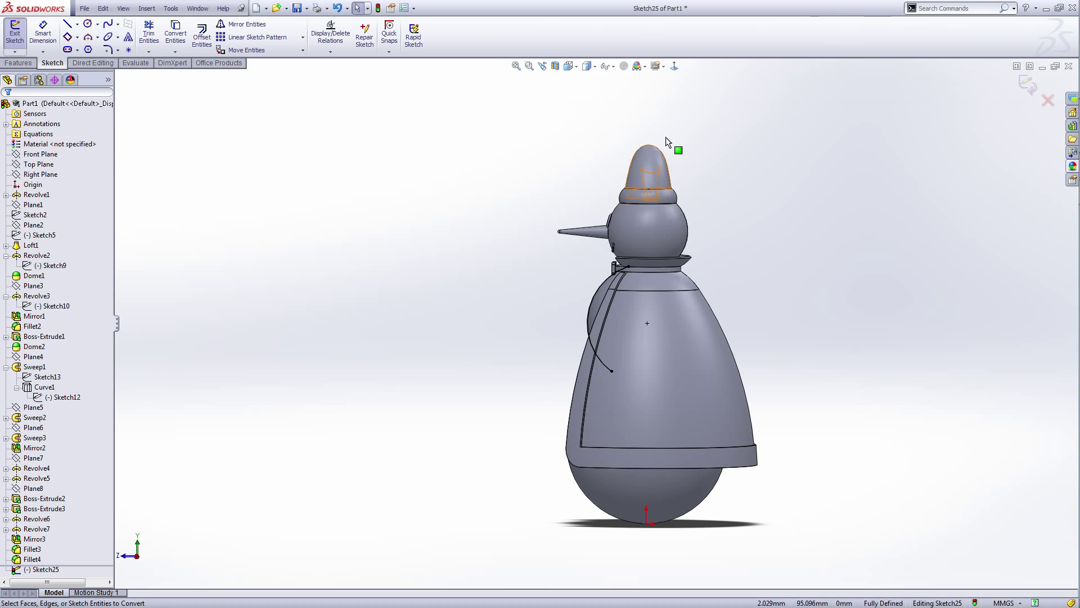
- Return to the view normal to the sketch and convert the silhouette edge of the bottom body ball into a sketch arc
left_click(675, 66)
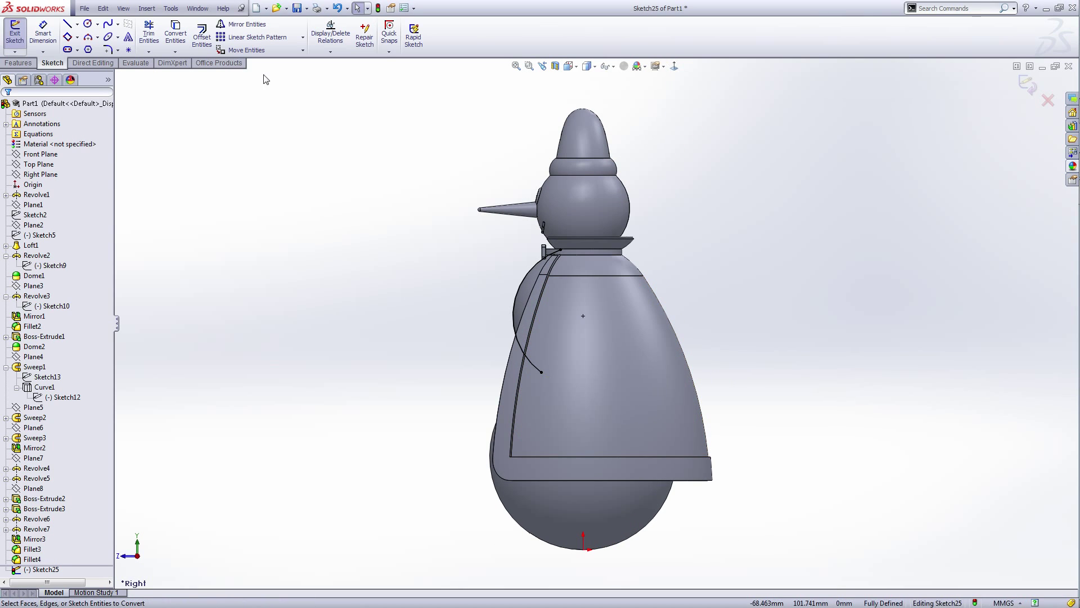
left_click(179, 45)
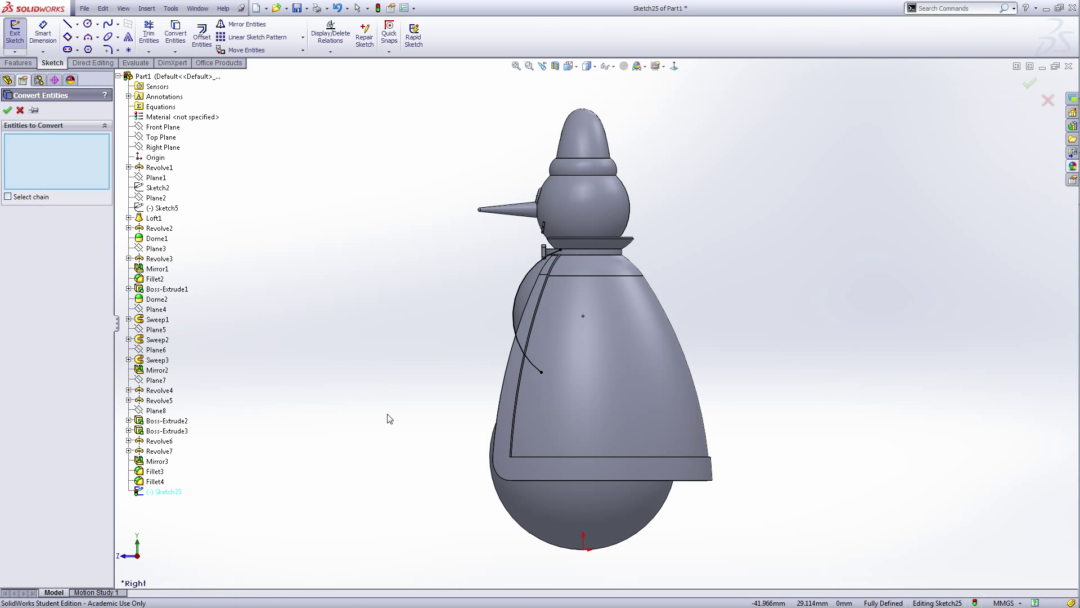
scroll(484, 439, "down", 4)
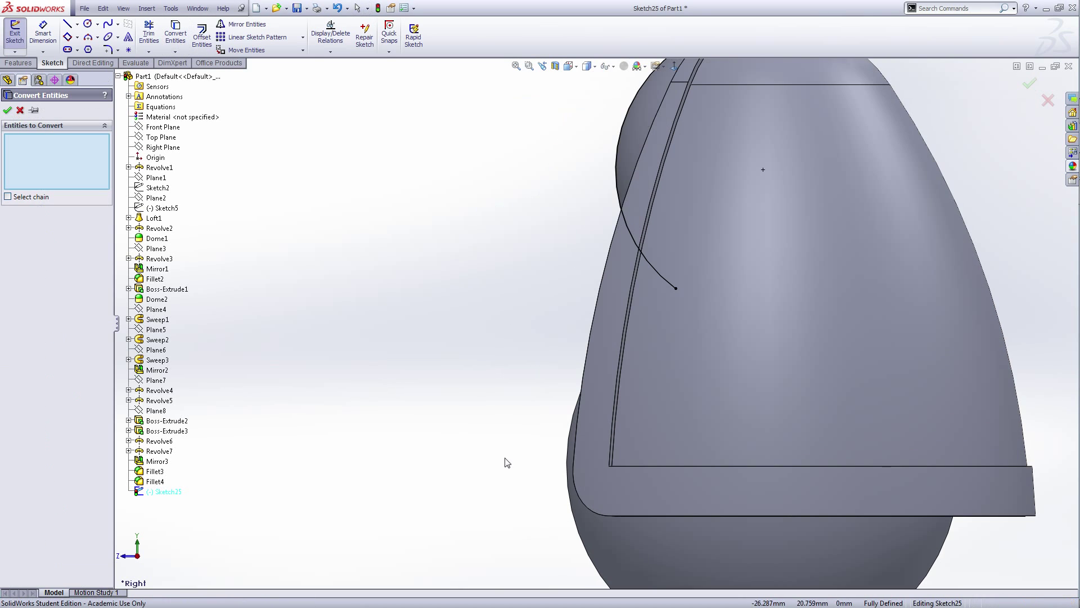
left_click(568, 485)
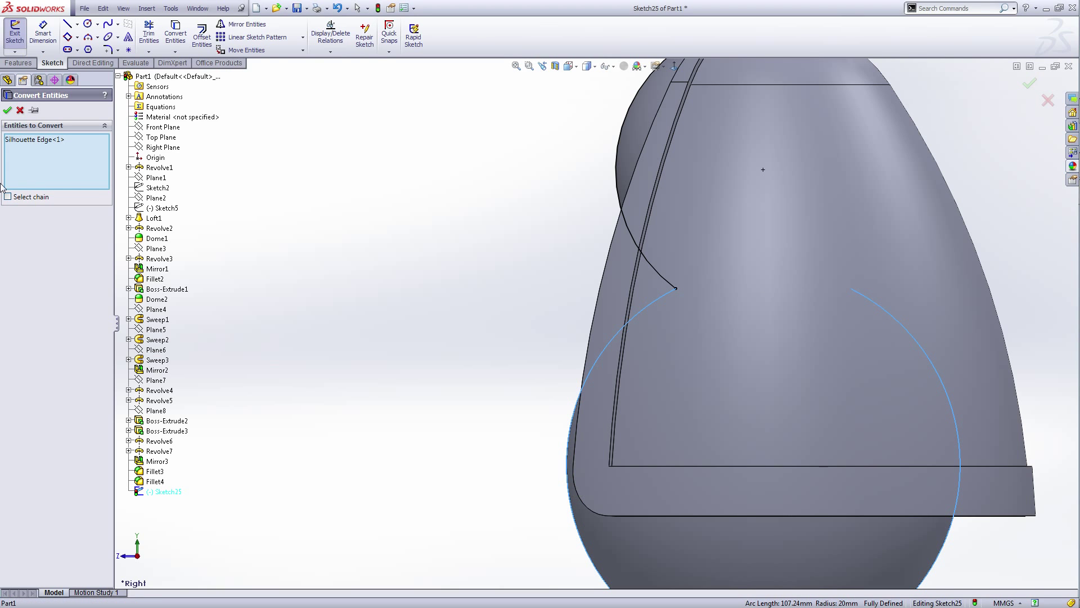
left_click(7, 112)
scroll(451, 352, "up", 3)
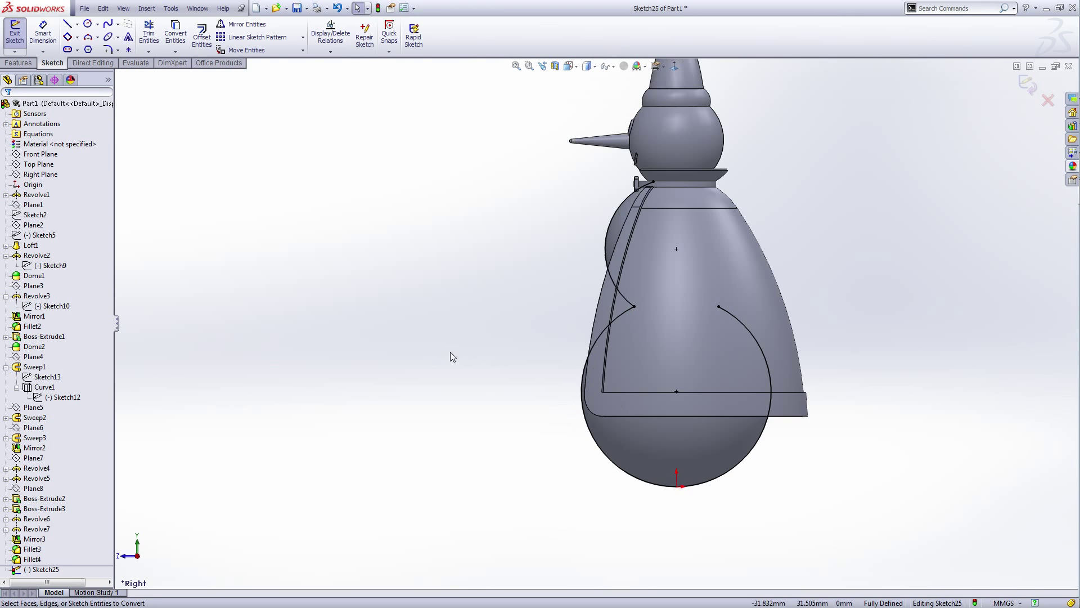
- Change both converted body silhouette arcs to construction geometry
scroll(647, 225, "down", 3)
scroll(598, 330, "up", 3)
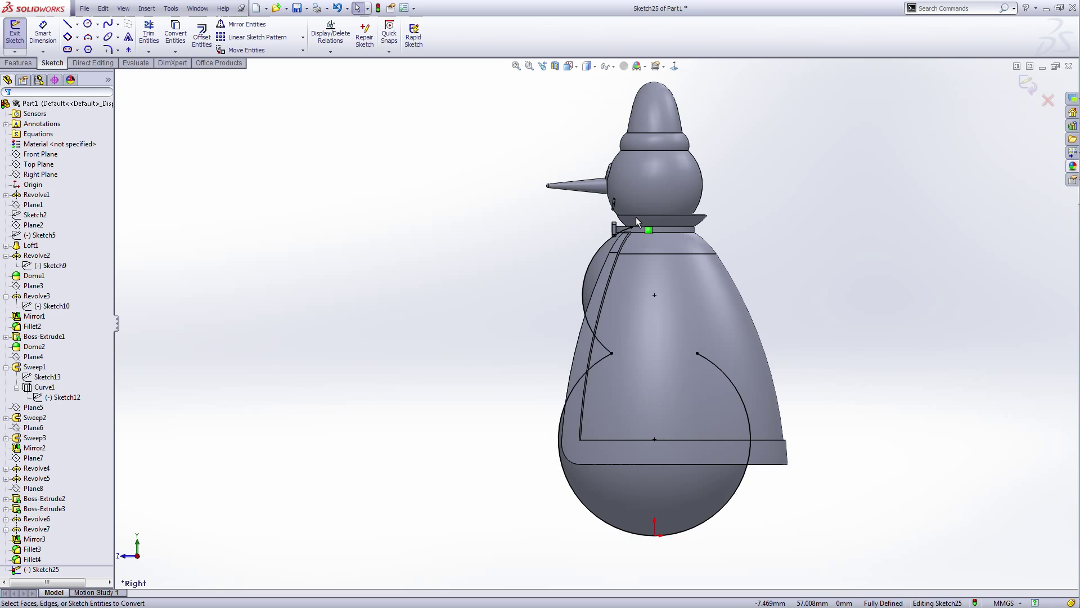
left_click(587, 269)
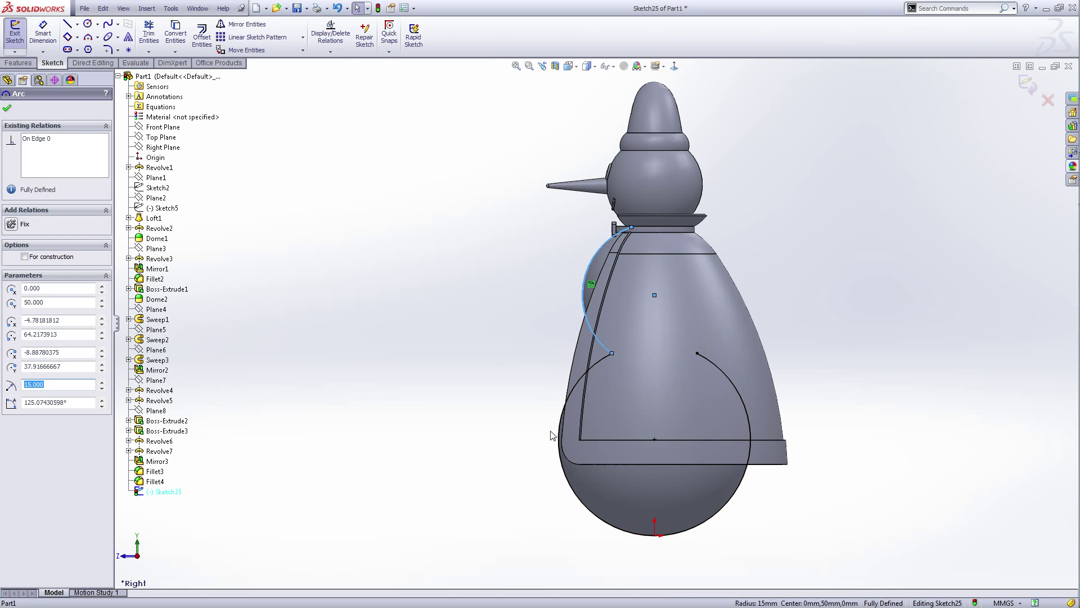
left_click(570, 488, "ctrl")
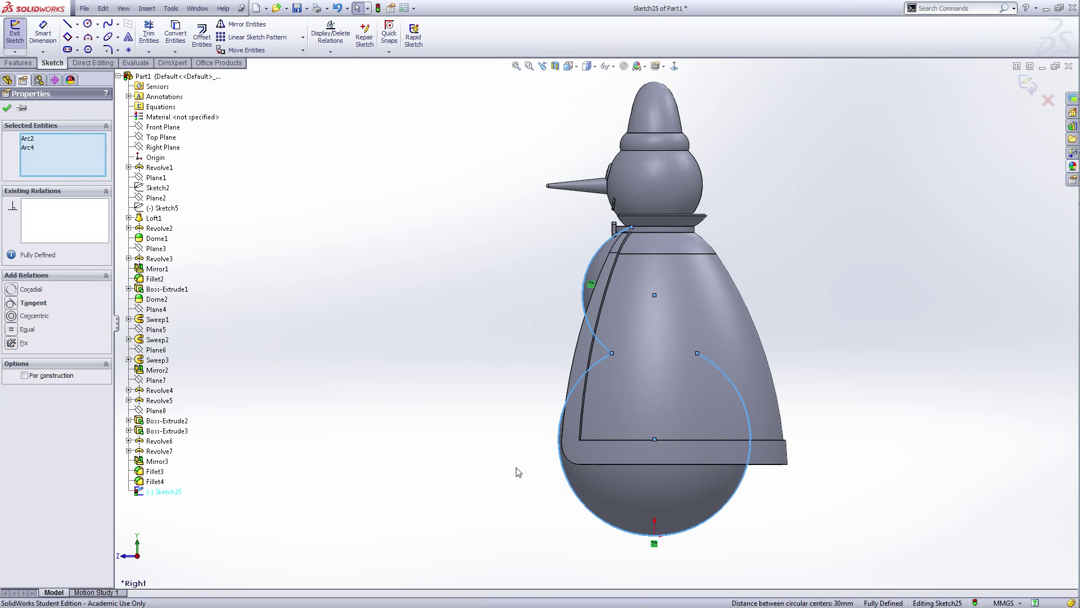
left_click(24, 375)
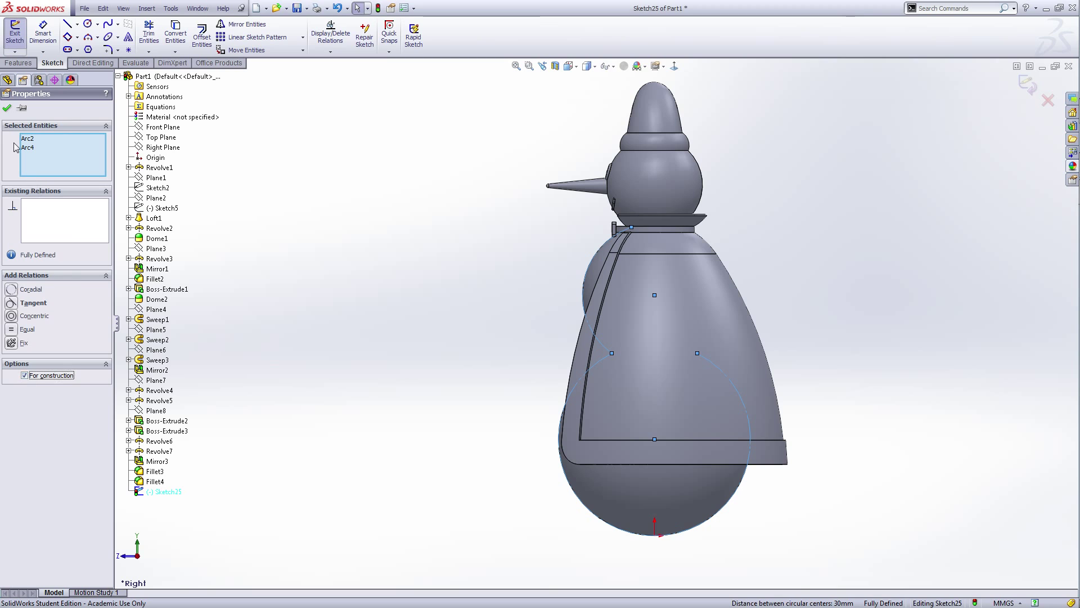
key("Escape")
- Offset both construction arcs outward by 0.3 mm with dimensions added
scroll(644, 262, "down", 2)
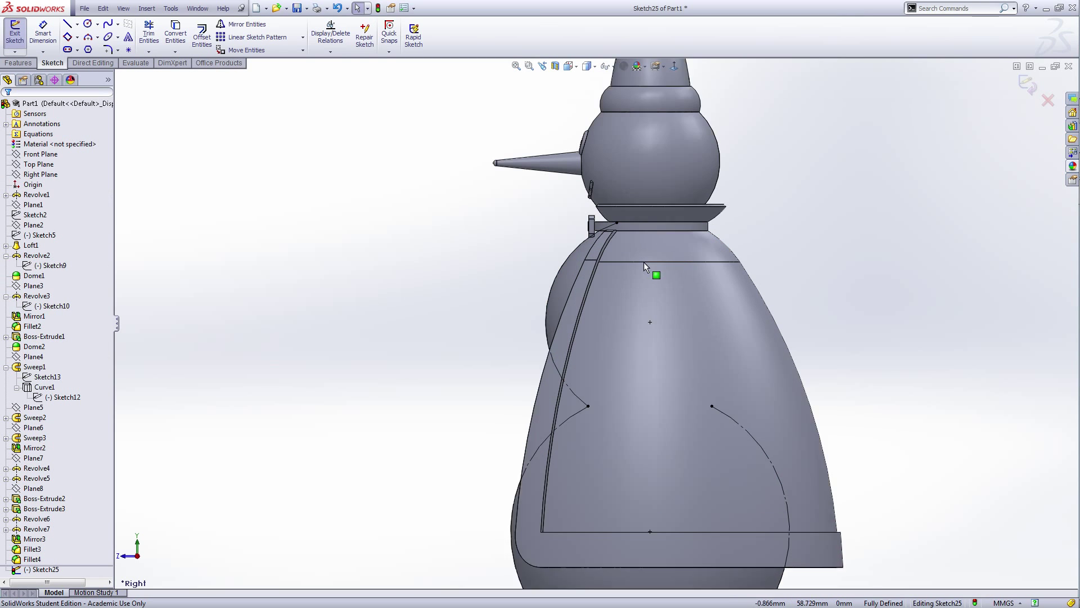
scroll(644, 262, "down", 1)
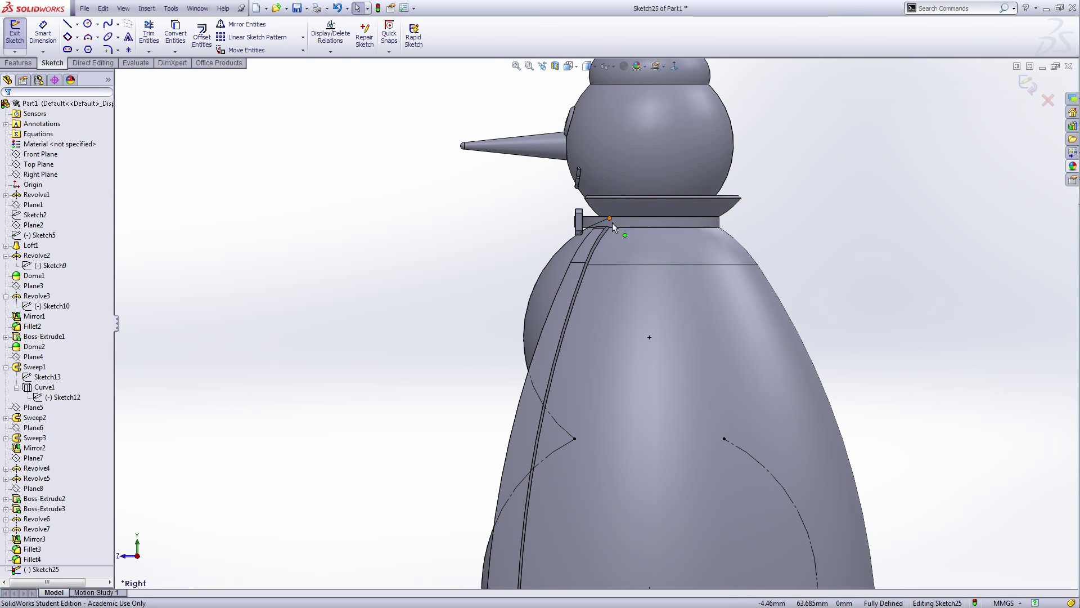
scroll(555, 288, "down", 3)
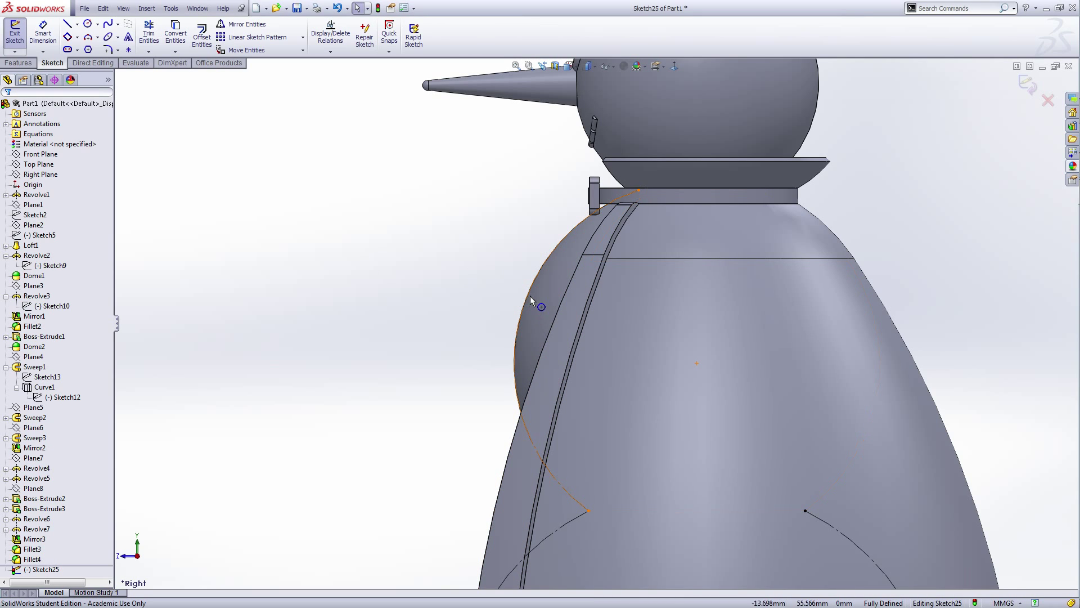
left_click(201, 38)
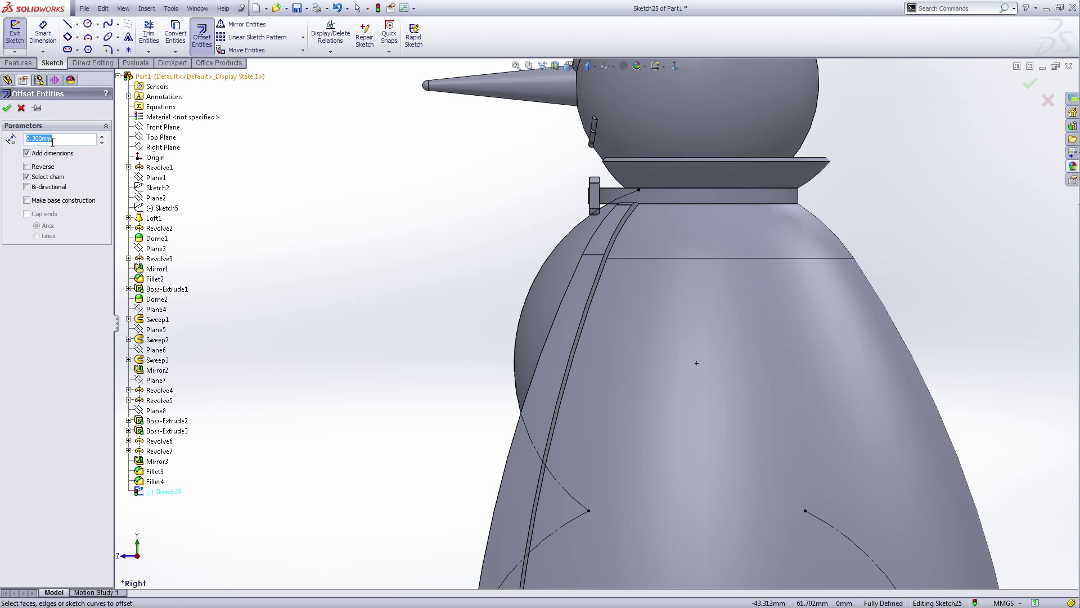
left_click(537, 279)
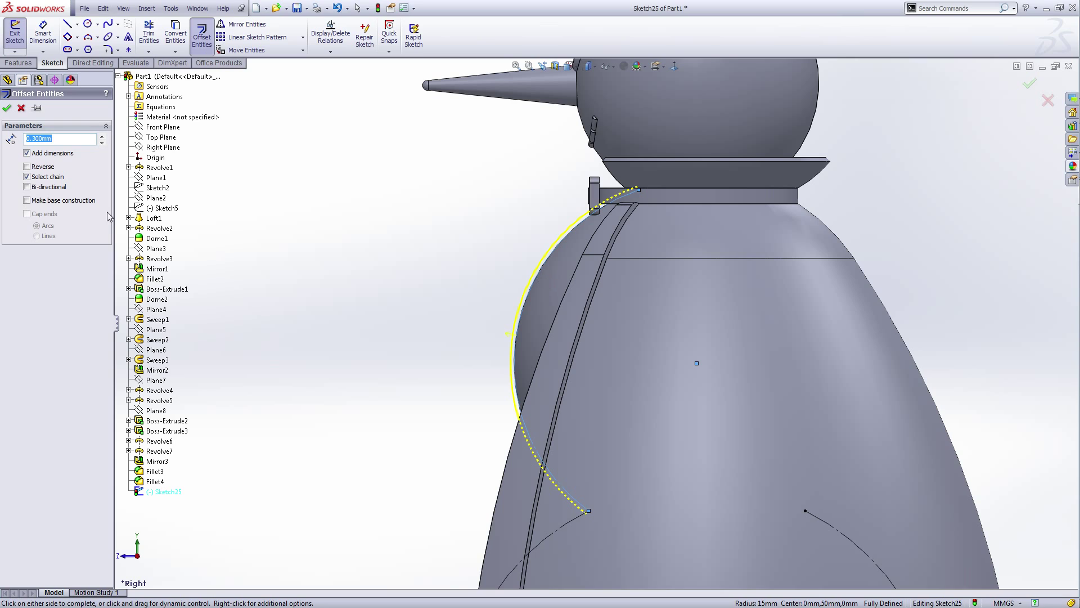
left_click(518, 563)
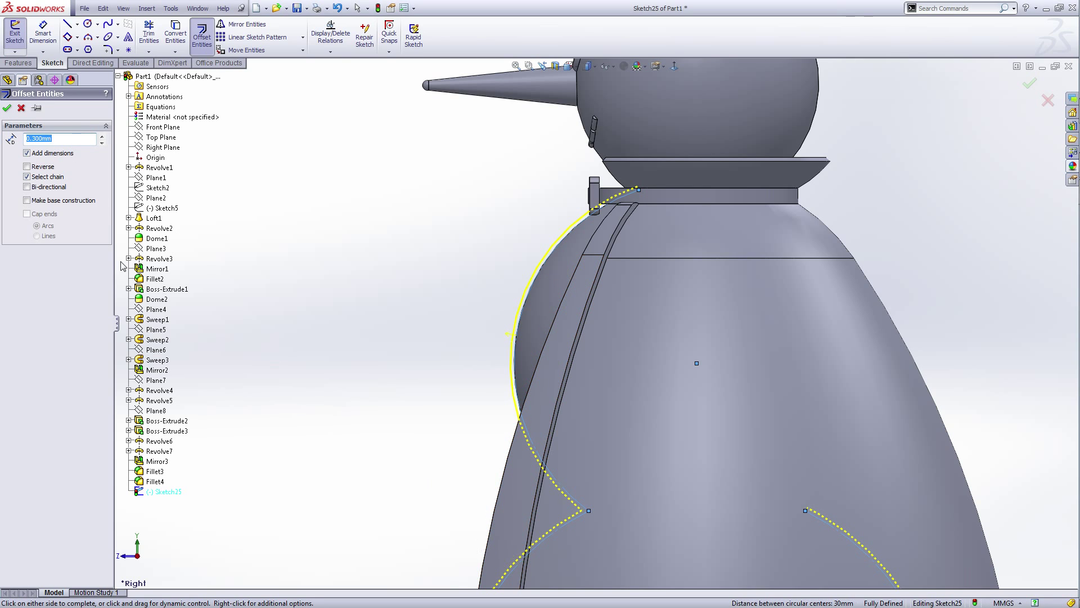
left_click(7, 108)
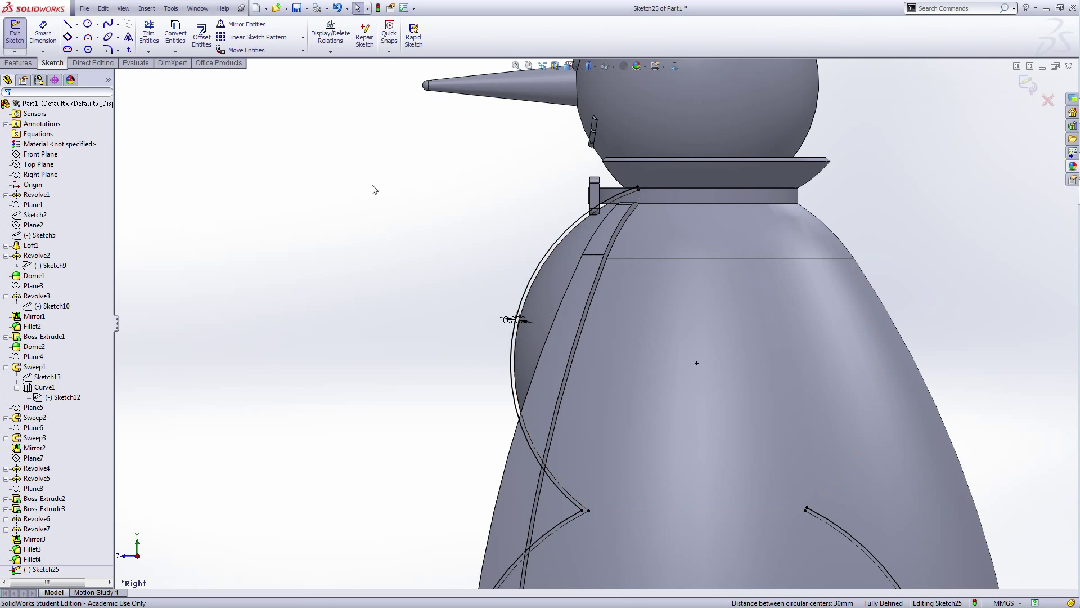
- Offset the same two construction arcs 0.1 mm in the reversed direction, into the body
left_click(201, 36)
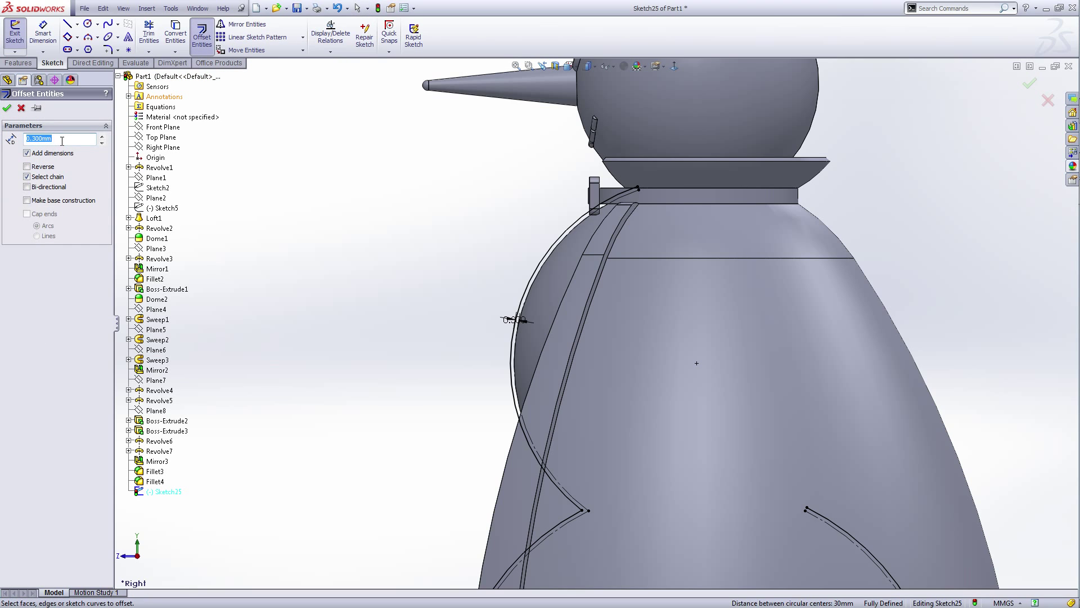
type(".1")
key("Return")
scroll(536, 285, "down", 3)
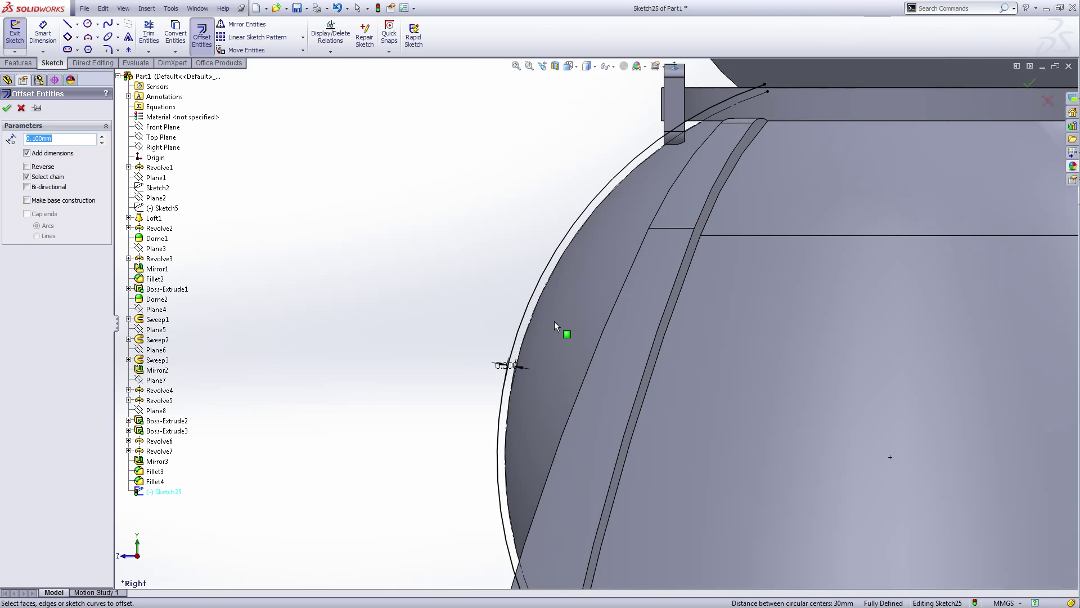
scroll(555, 324, "down", 2)
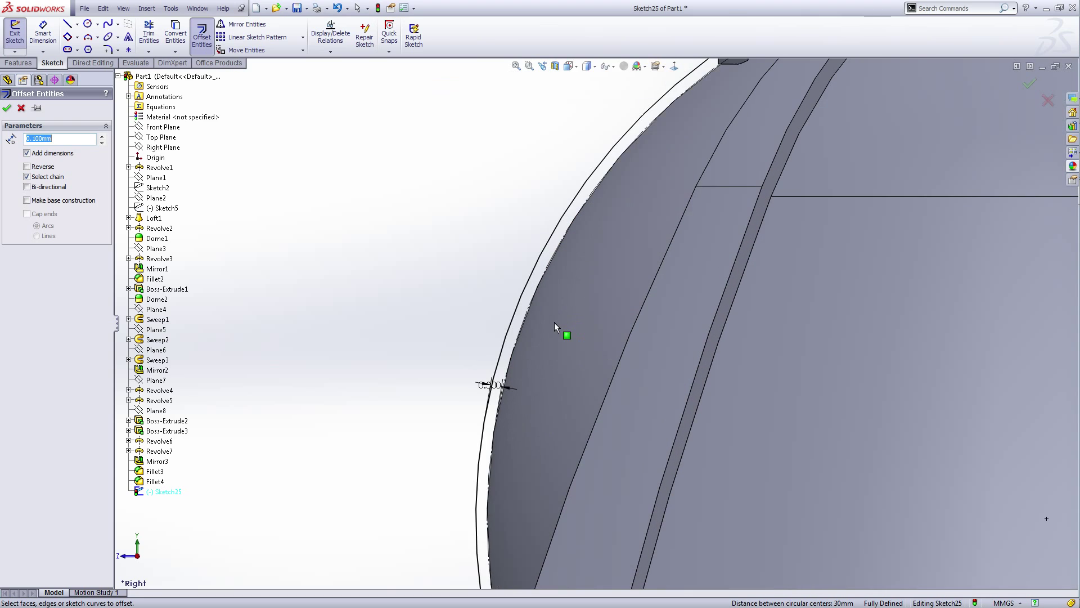
left_click(529, 311)
scroll(526, 356, "up", 5)
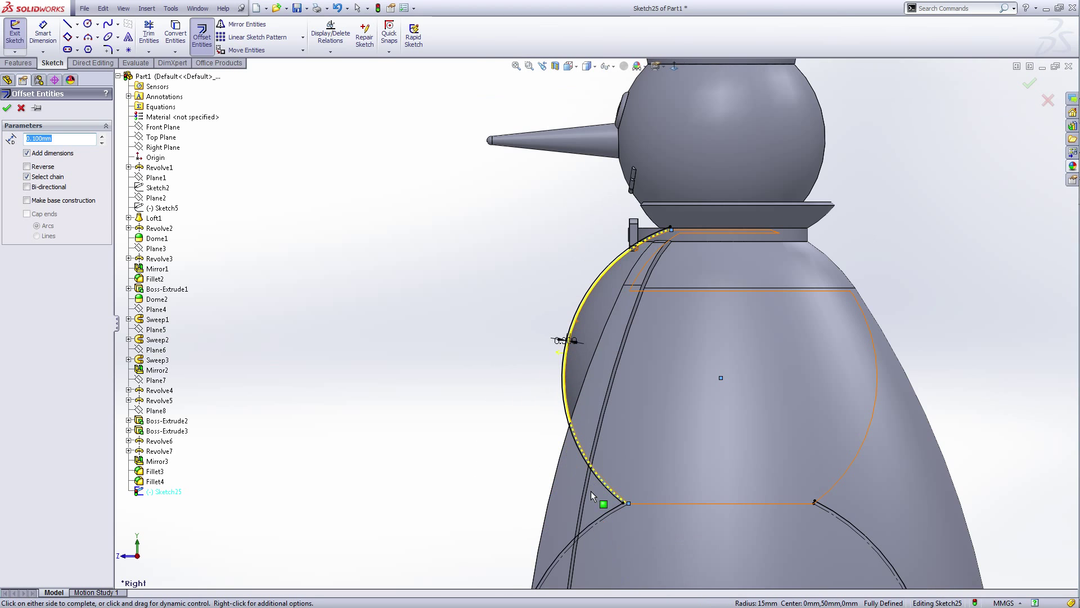
scroll(592, 492, "down", 5)
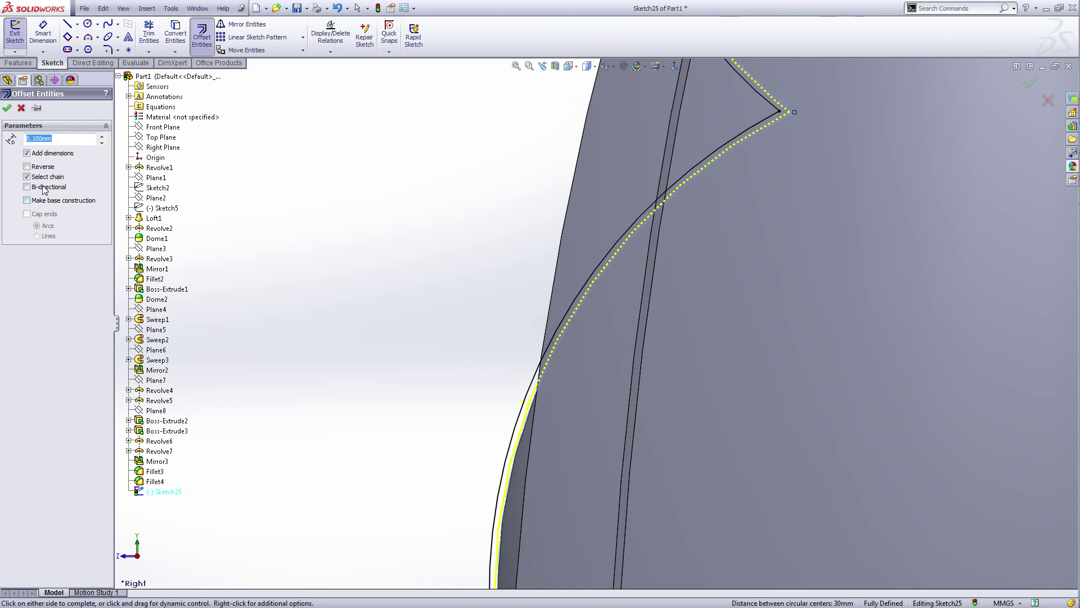
left_click(27, 166)
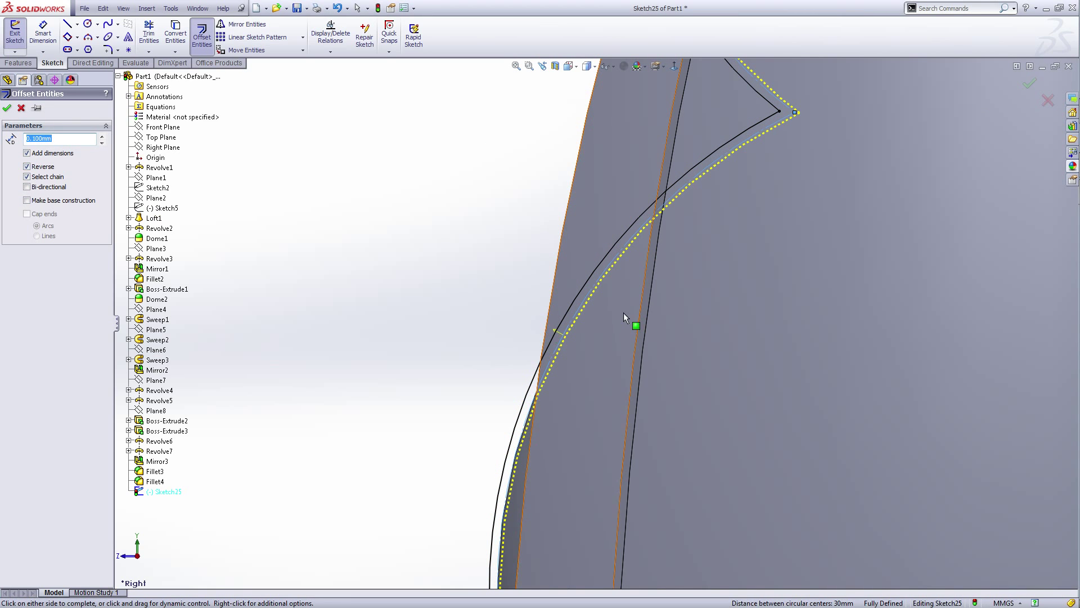
left_click(6, 107)
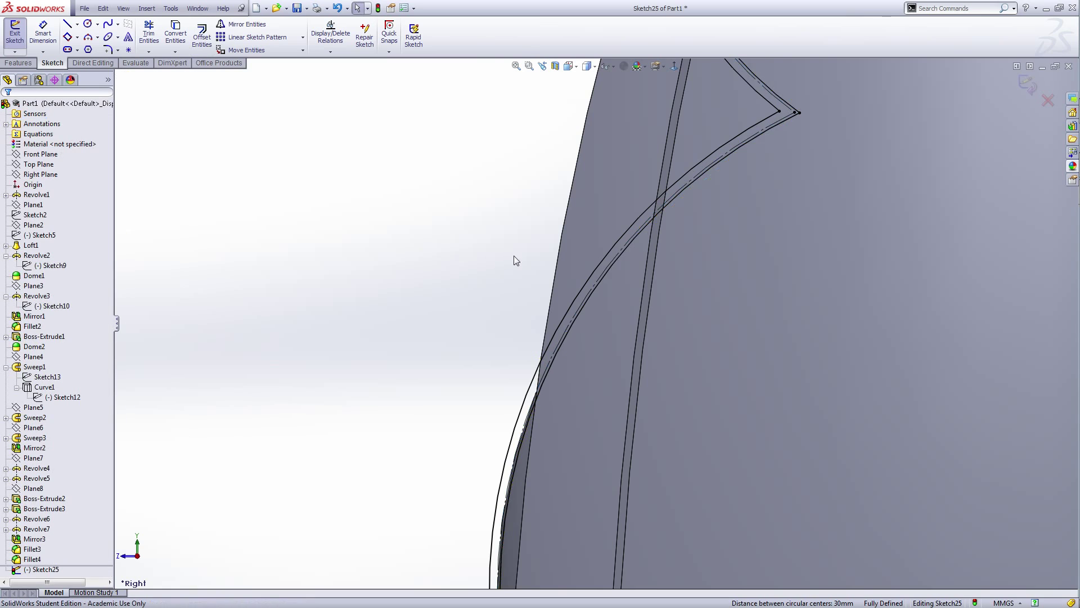
- Draw a short line perpendicular across the outer and inner offset arcs near the upper end of the upper body ball
scroll(605, 227, "up", 5)
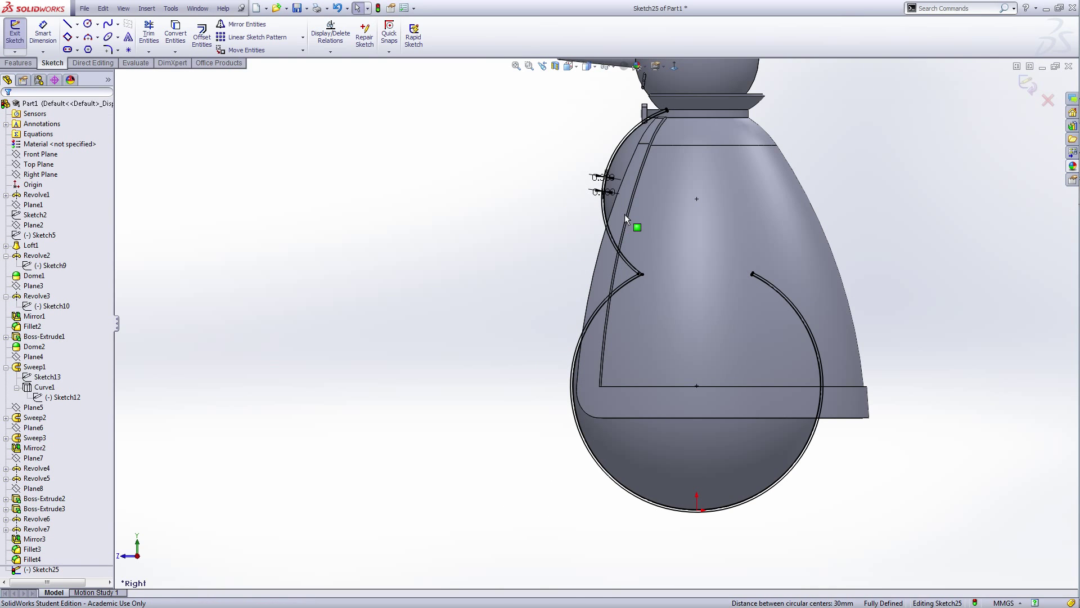
scroll(625, 214, "down", 5)
scroll(646, 322, "up", 5)
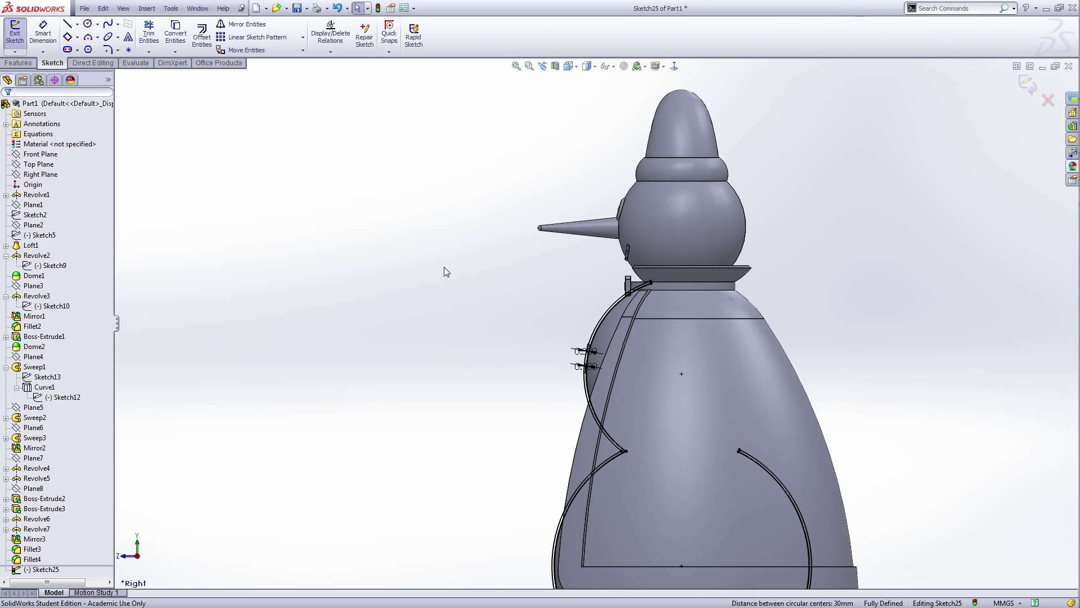
right_click(400, 254)
left_click(422, 267)
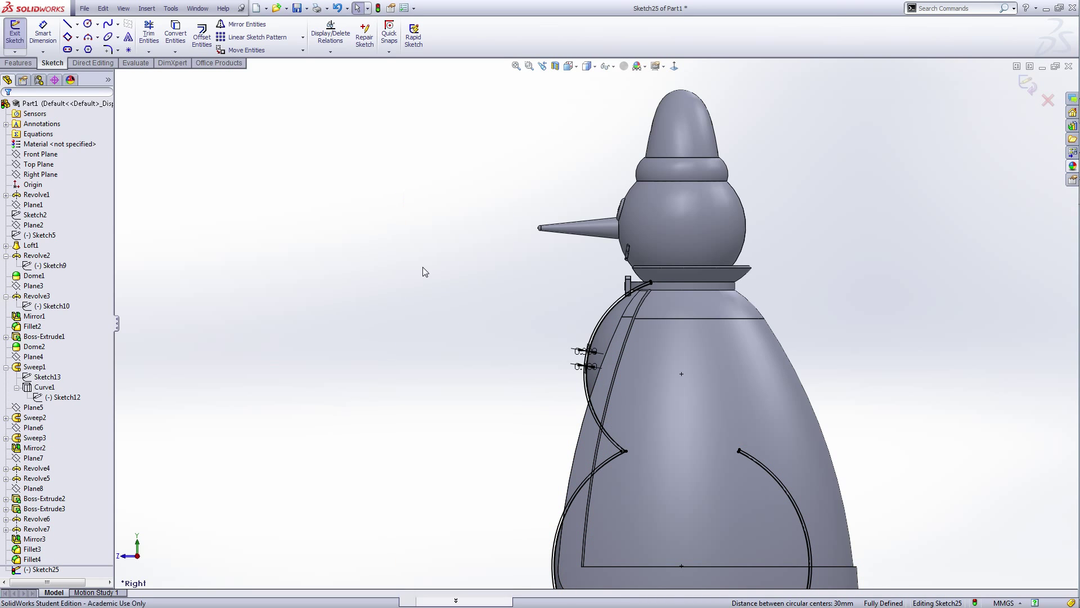
scroll(639, 336, "down", 8)
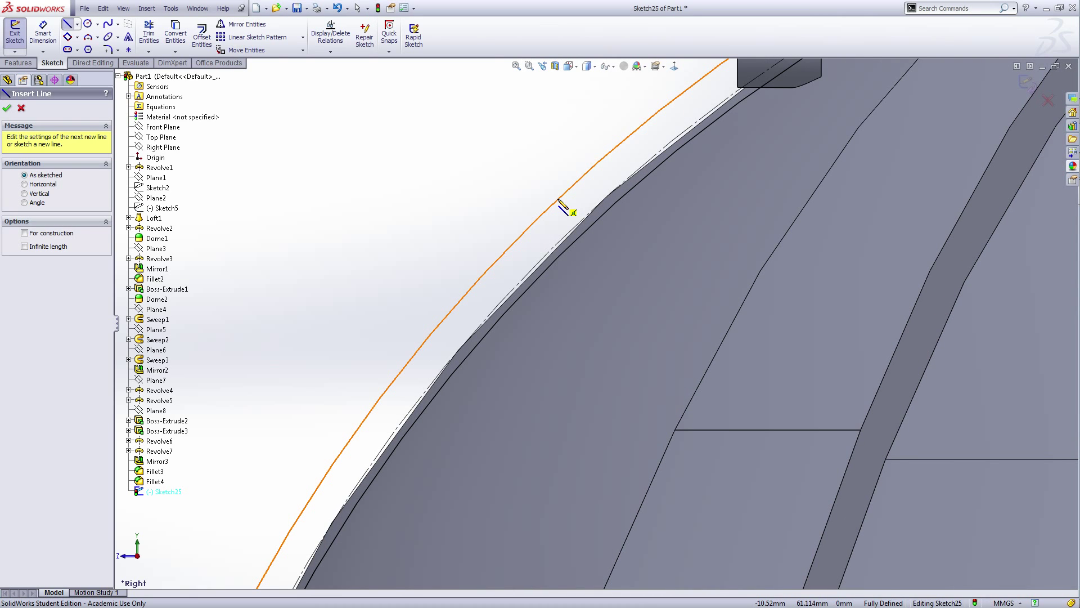
left_click(533, 224)
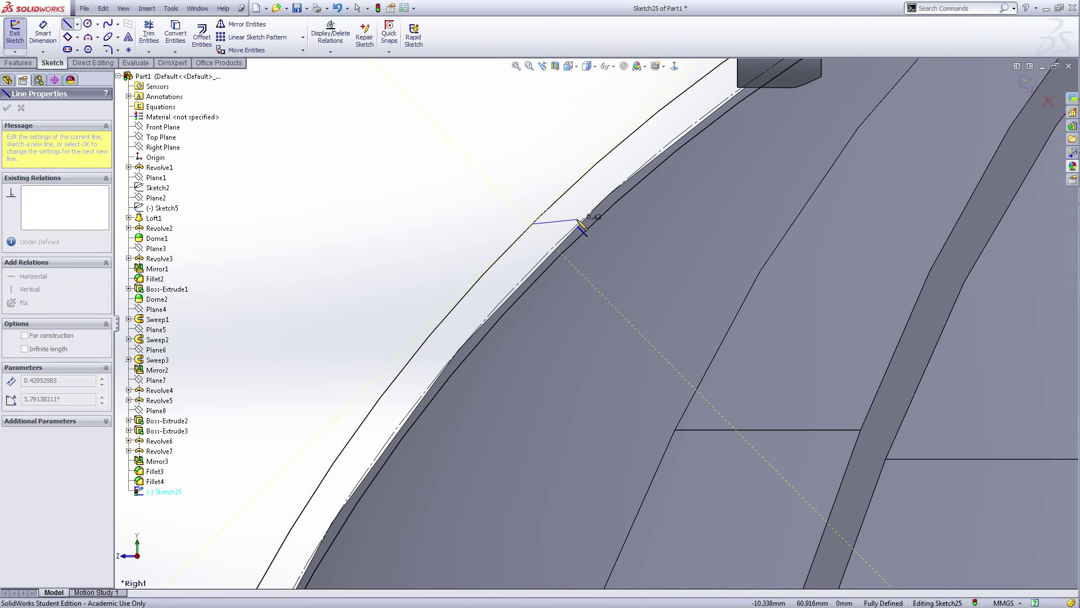
left_click(561, 254)
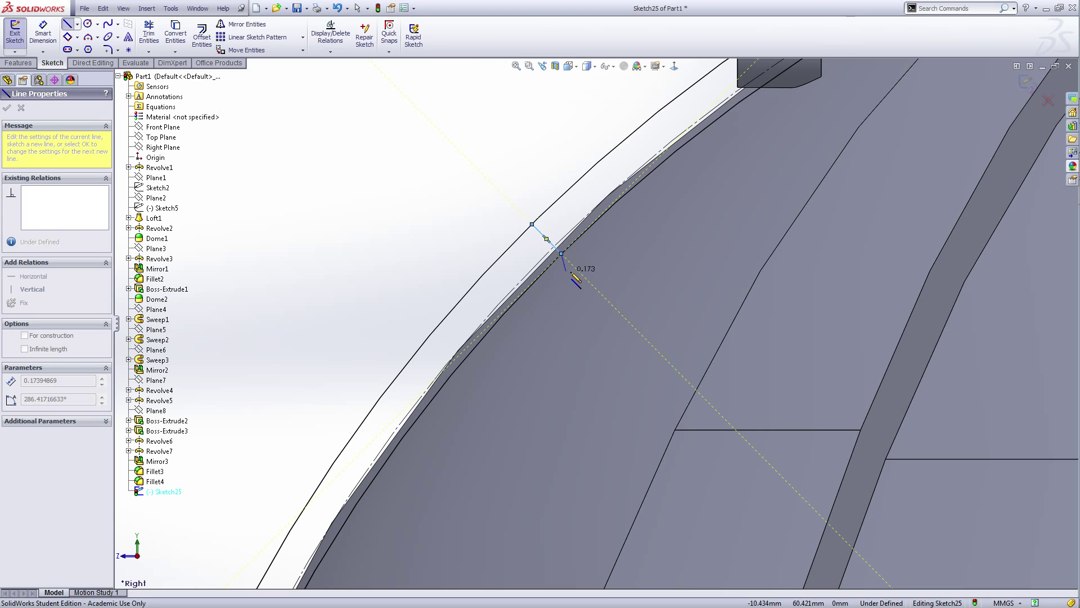
key("Escape")
- Draw a second short line across the two offset arcs, a little lower on the upper body ball
right_click(379, 219)
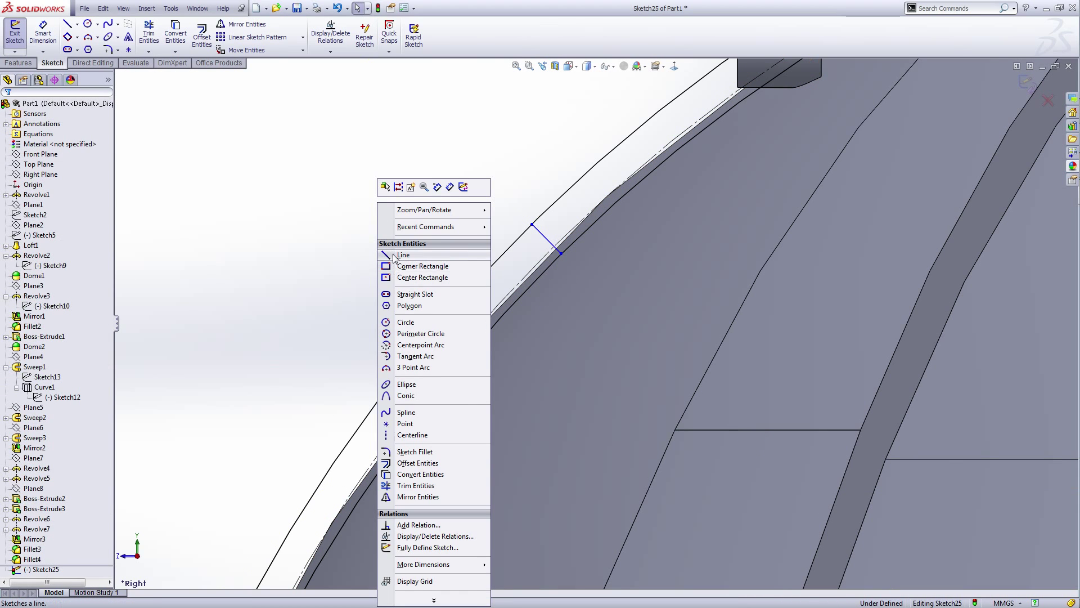
left_click(405, 253)
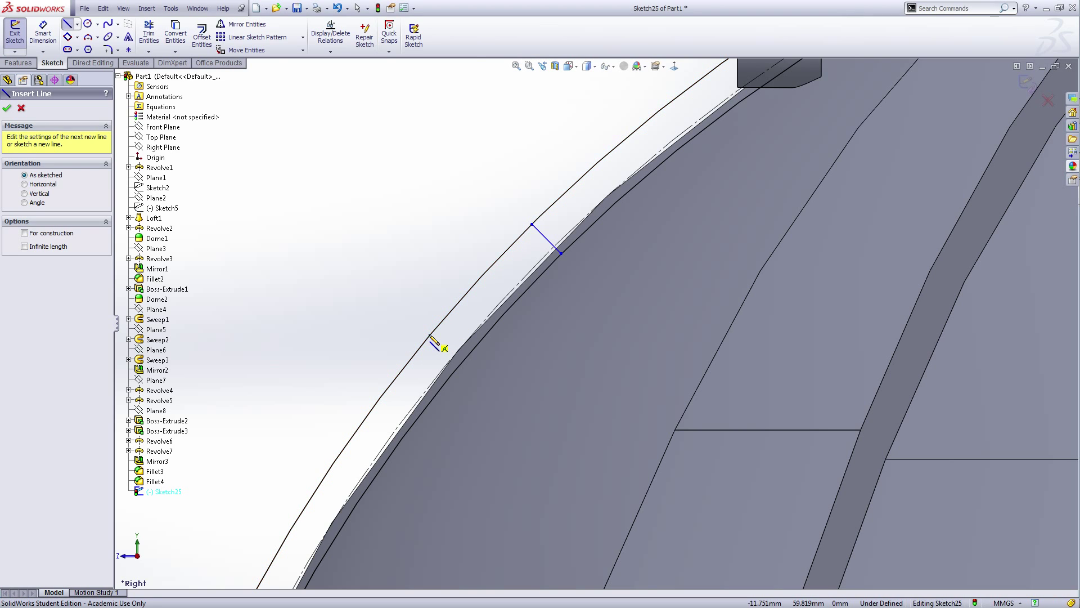
left_click(388, 387)
left_click(421, 413)
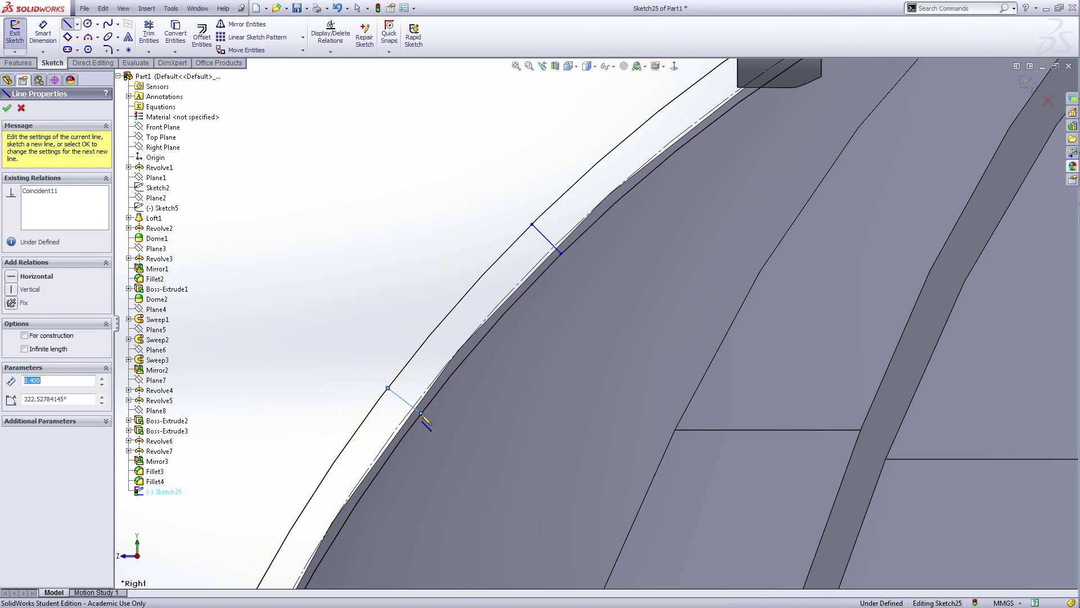
key("Escape")
key("Escape")
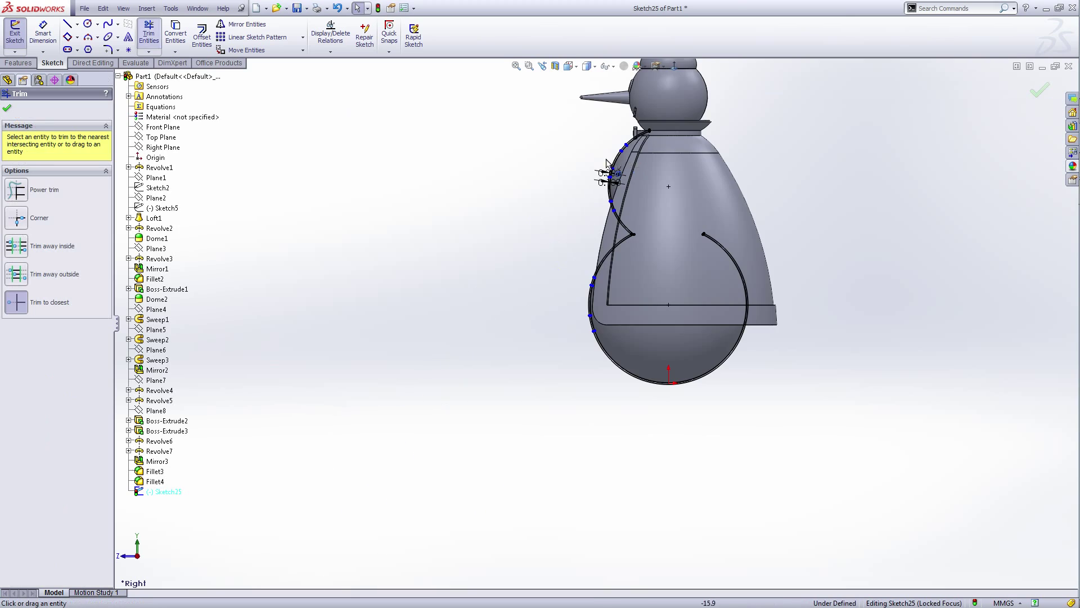
- Trim the upper ball's offset arcs above the topmost closing line and in the gaps between its small front profiles
scroll(633, 162, "down", 7)
scroll(626, 178, "down", 3)
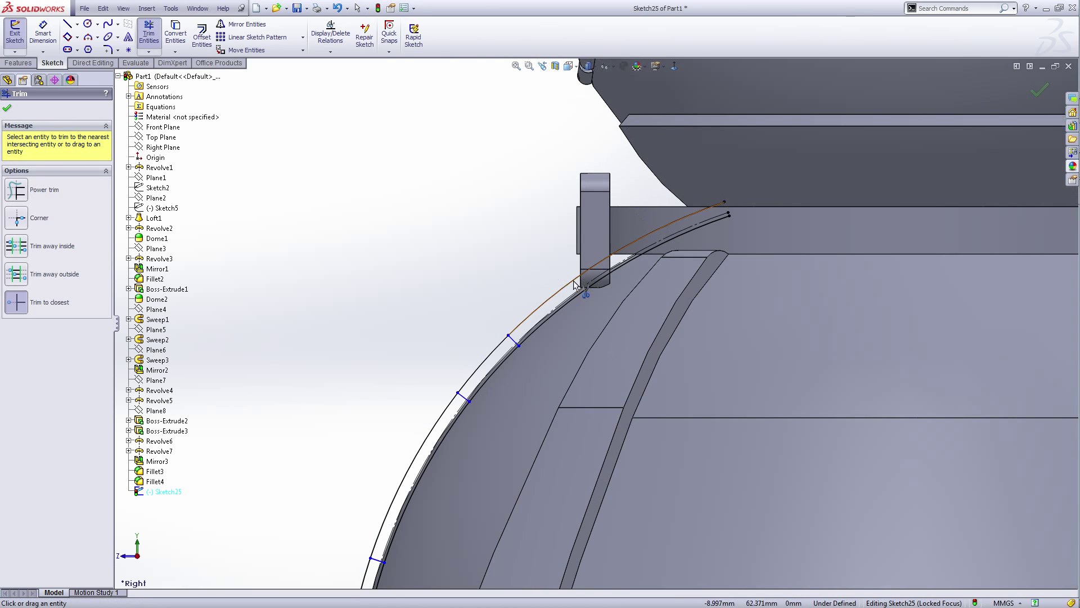
left_click(579, 299)
scroll(579, 299, "up", 4)
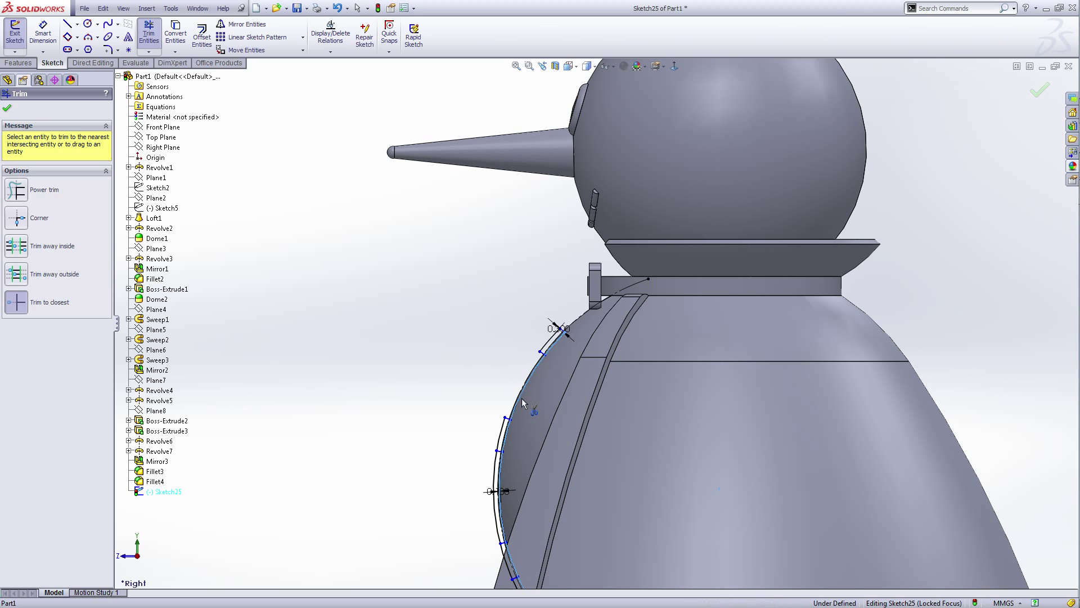
scroll(532, 430, "up", 4)
scroll(563, 412, "down", 3)
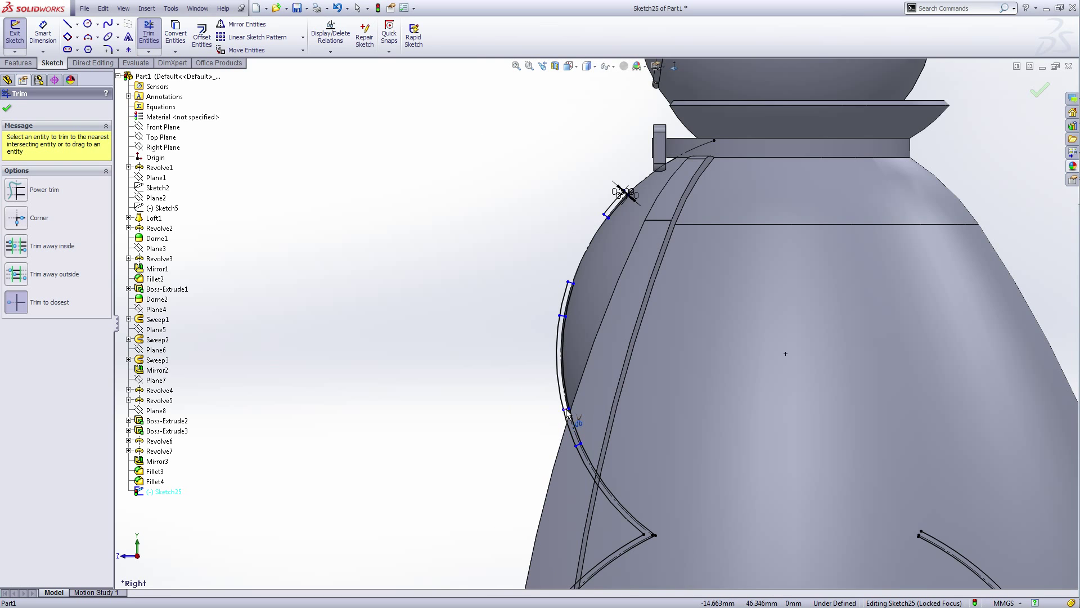
scroll(566, 409, "down", 3)
left_click(552, 347)
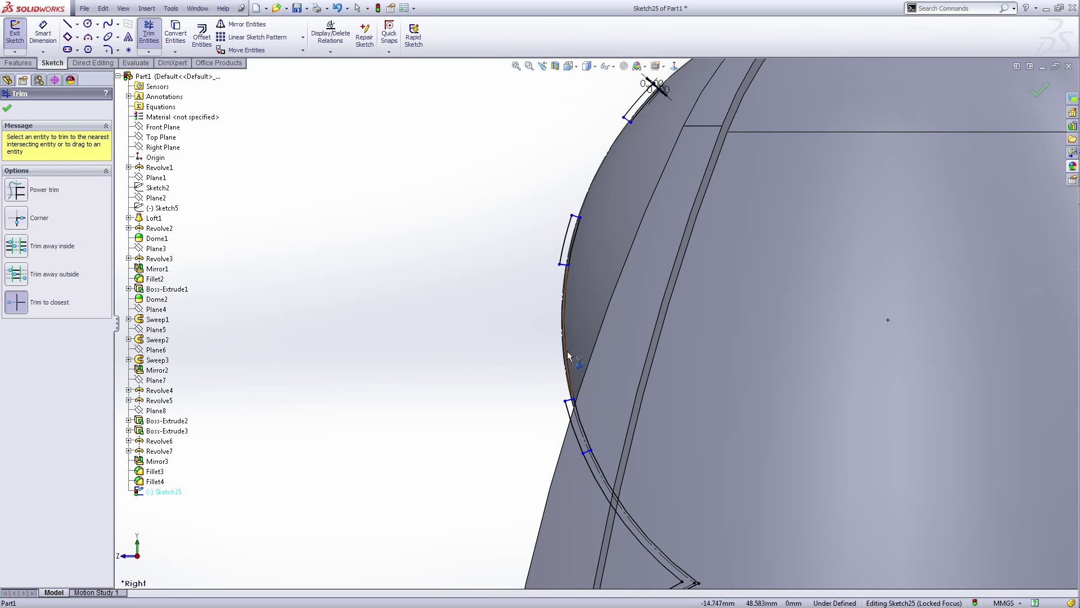
- Trim the offset arcs below the upper ball's lowest profile and above the lower ball's first profile
scroll(596, 383, "up", 2)
scroll(596, 383, "up", 2)
scroll(602, 421, "down", 3)
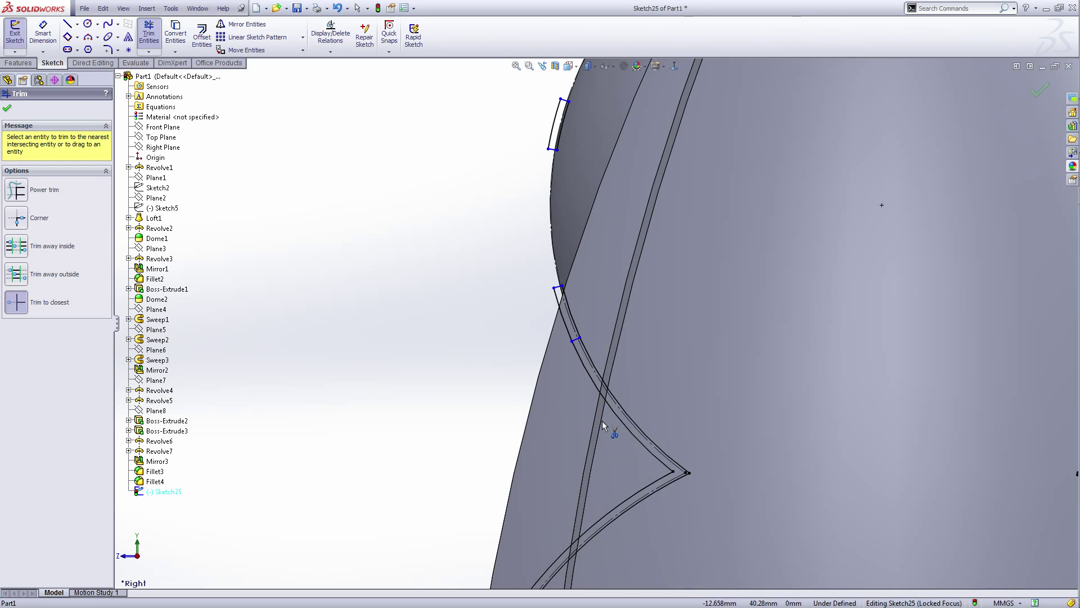
scroll(602, 420, "down", 3)
left_click(631, 402)
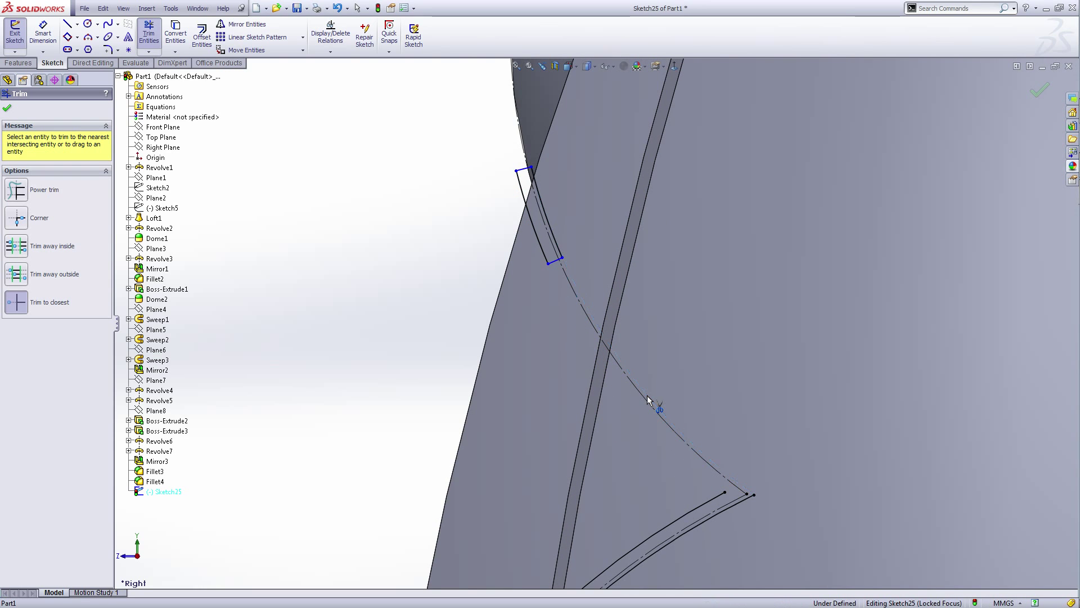
scroll(657, 426, "up", 2)
scroll(654, 431, "down", 3)
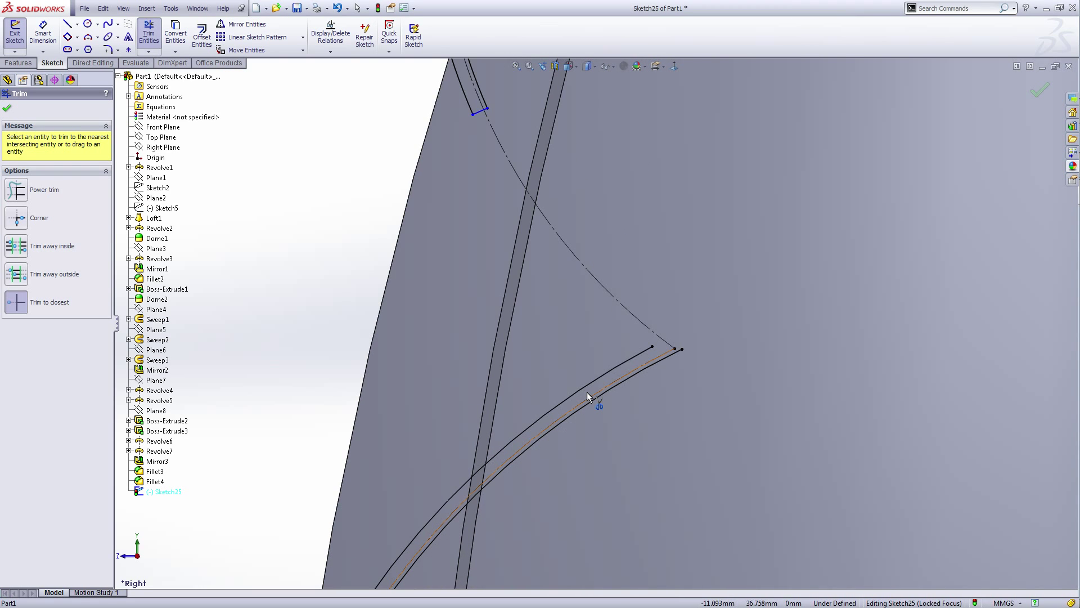
left_click(590, 400)
- Trim the lower ball's offset arcs between its two front profiles and all the way around below them
scroll(590, 400, "up", 2)
scroll(582, 451, "up", 3)
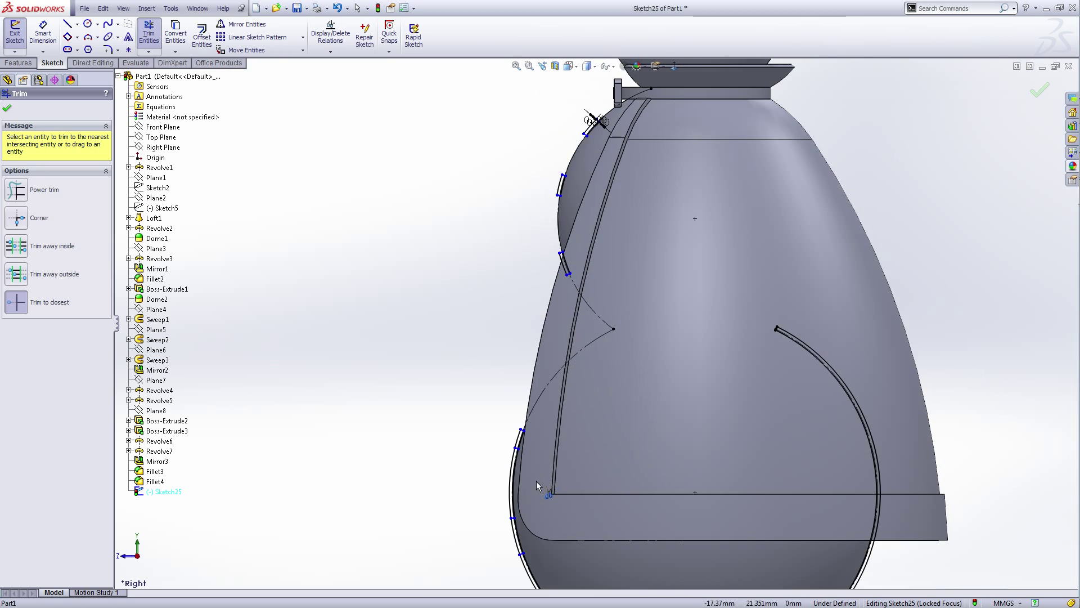
scroll(491, 457, "down", 4)
left_click(497, 458)
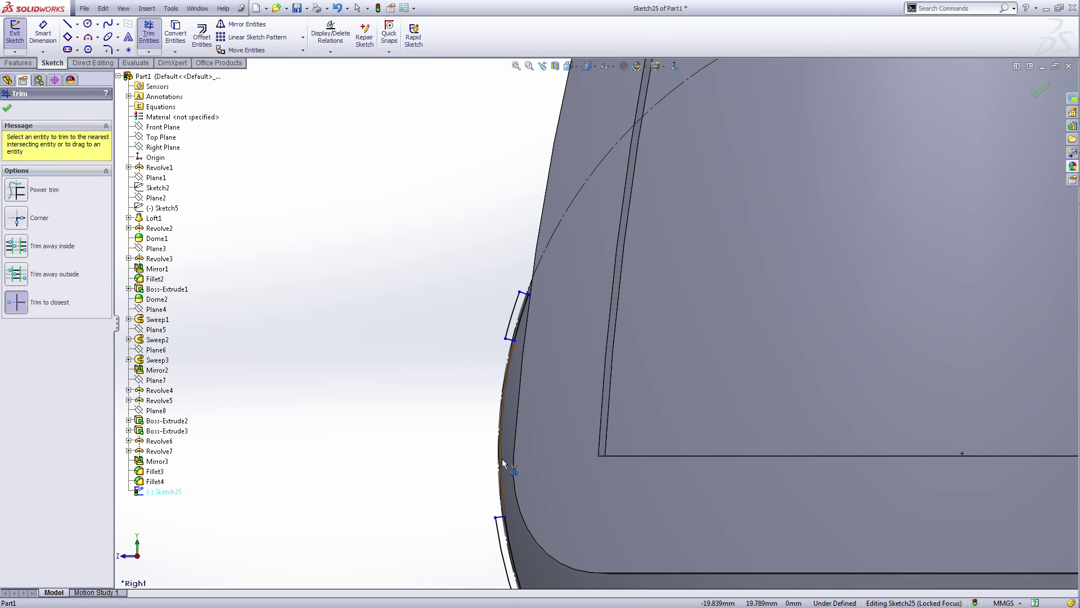
scroll(525, 457, "up", 4)
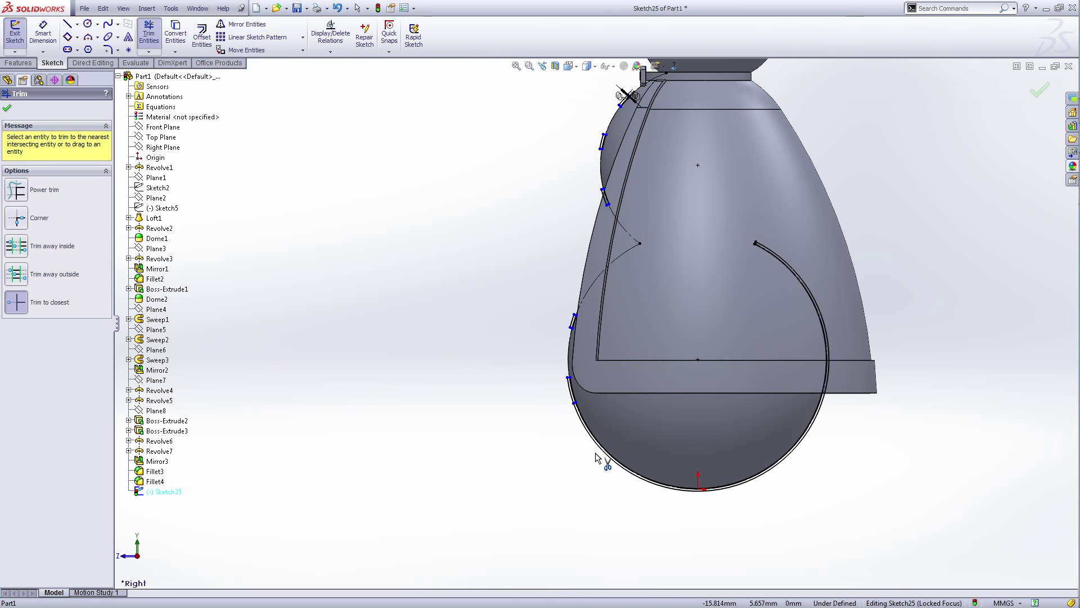
scroll(596, 453, "down", 3)
left_click(633, 437)
left_click(634, 431)
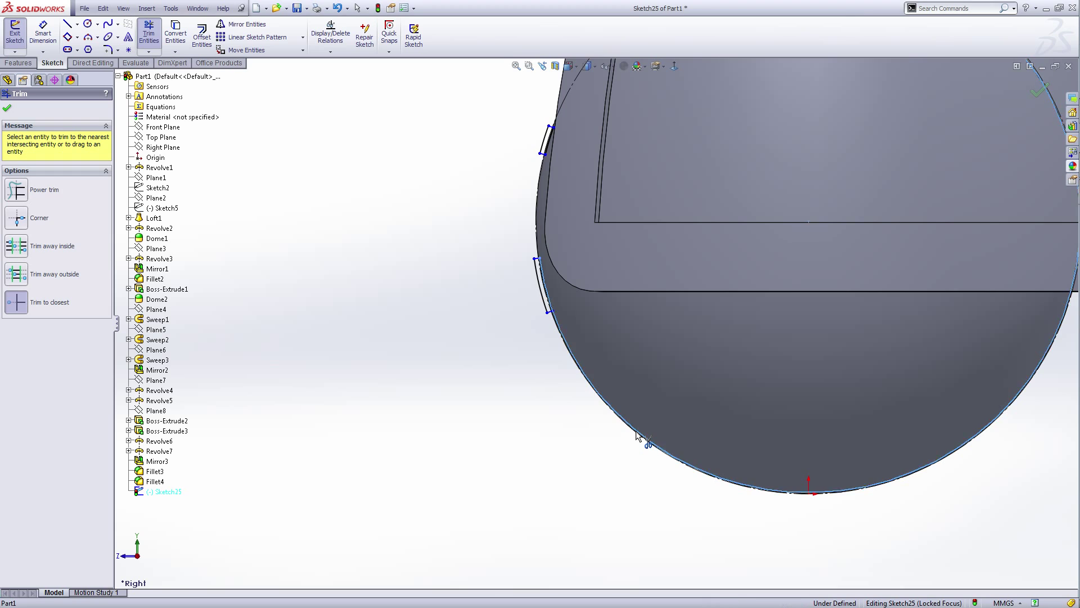
scroll(635, 435, "up", 2)
scroll(593, 323, "up", 2)
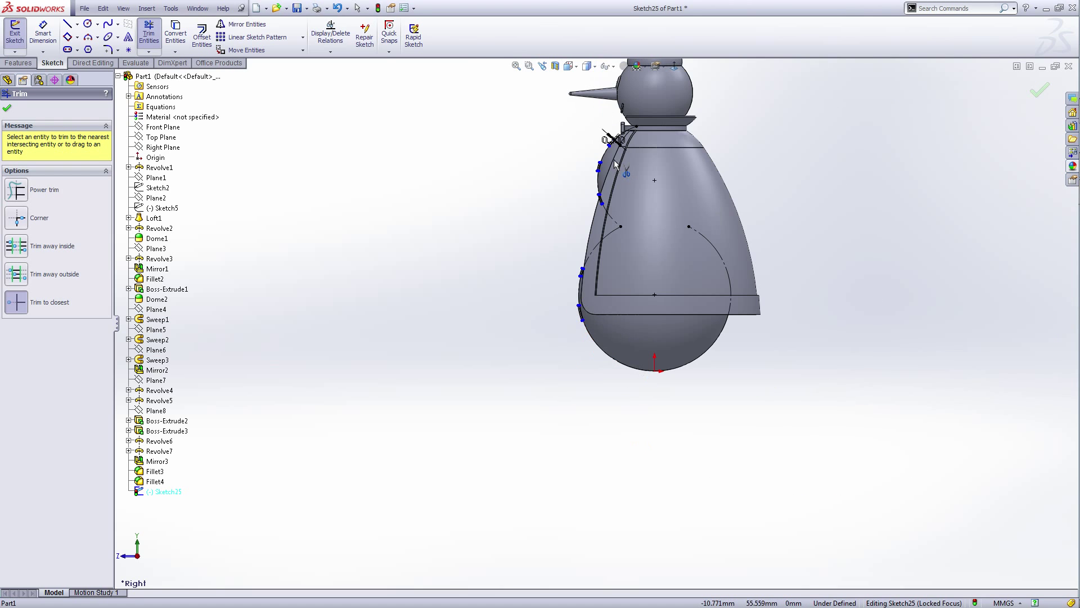
right_click(331, 233)
left_click(359, 235)
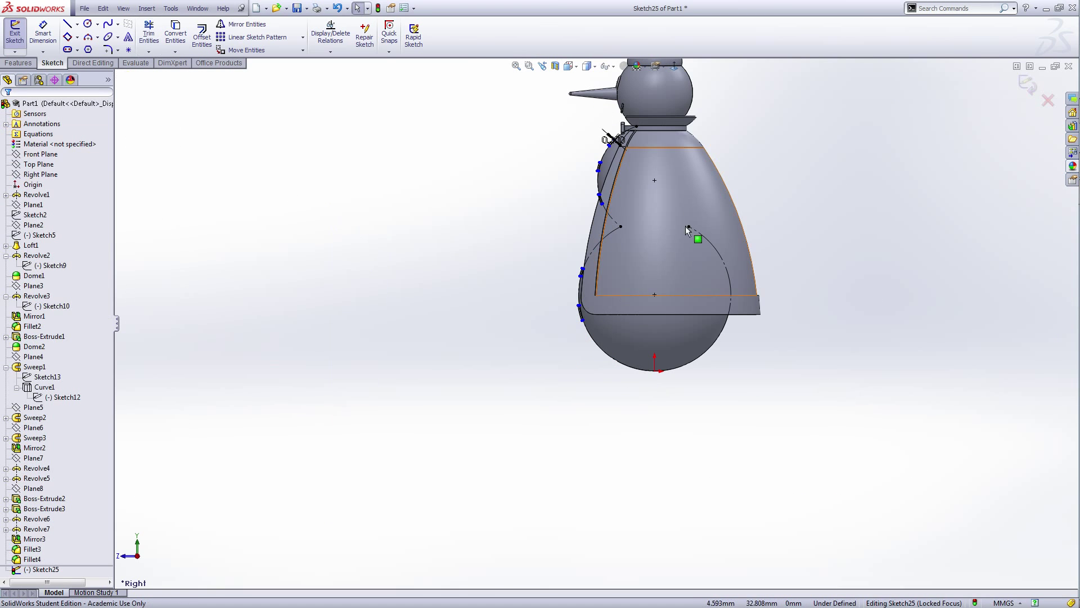
- Change the offset arcs of the small profiles below the topmost one to construction geometry
scroll(607, 179, "down", 3)
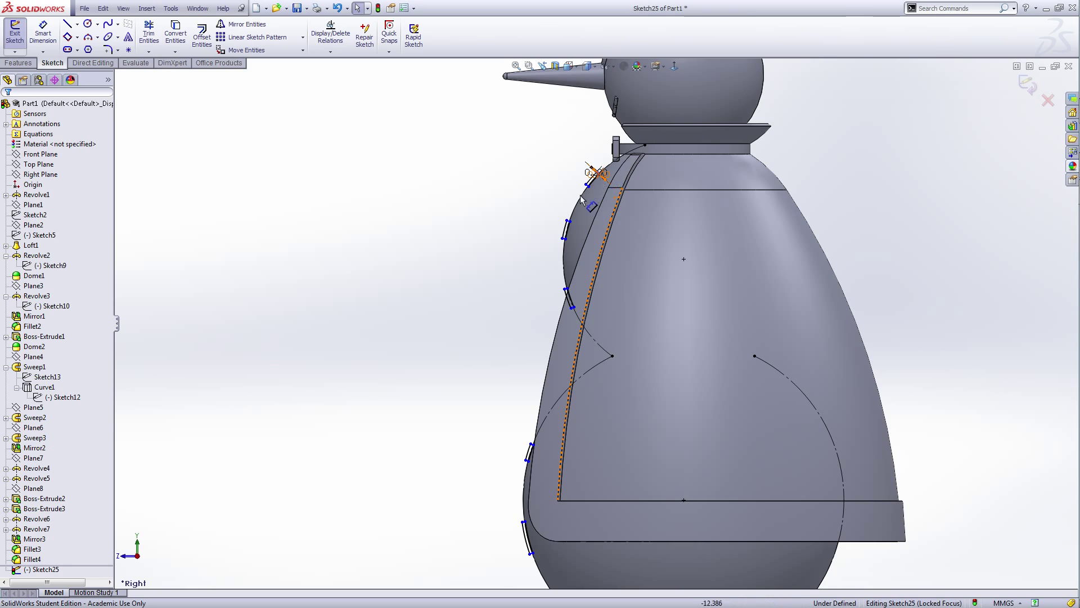
scroll(608, 179, "down", 3)
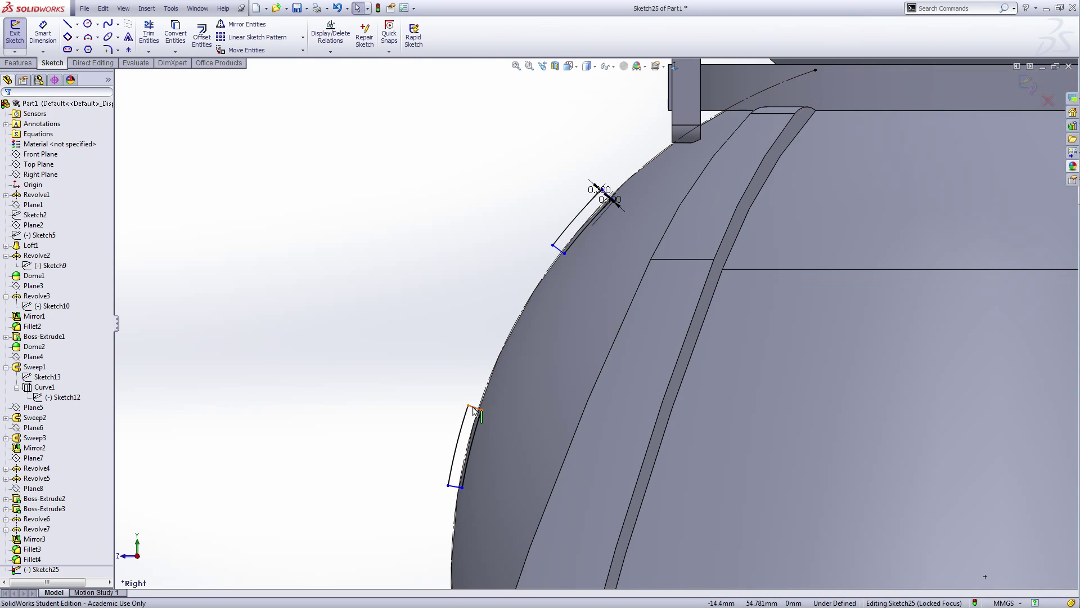
left_click(462, 431)
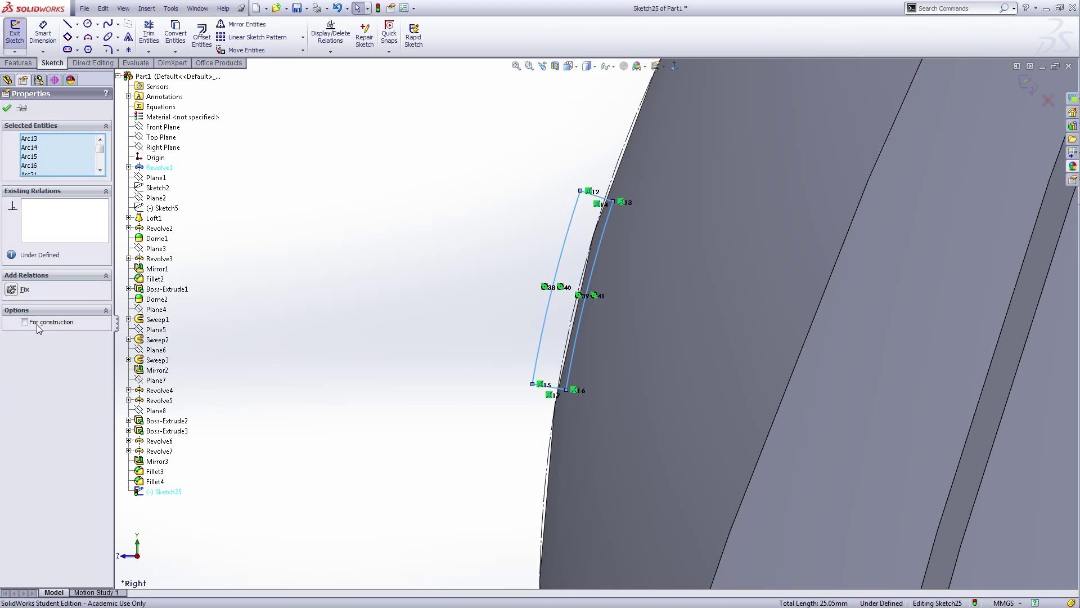
left_click(25, 323)
left_click(8, 108)
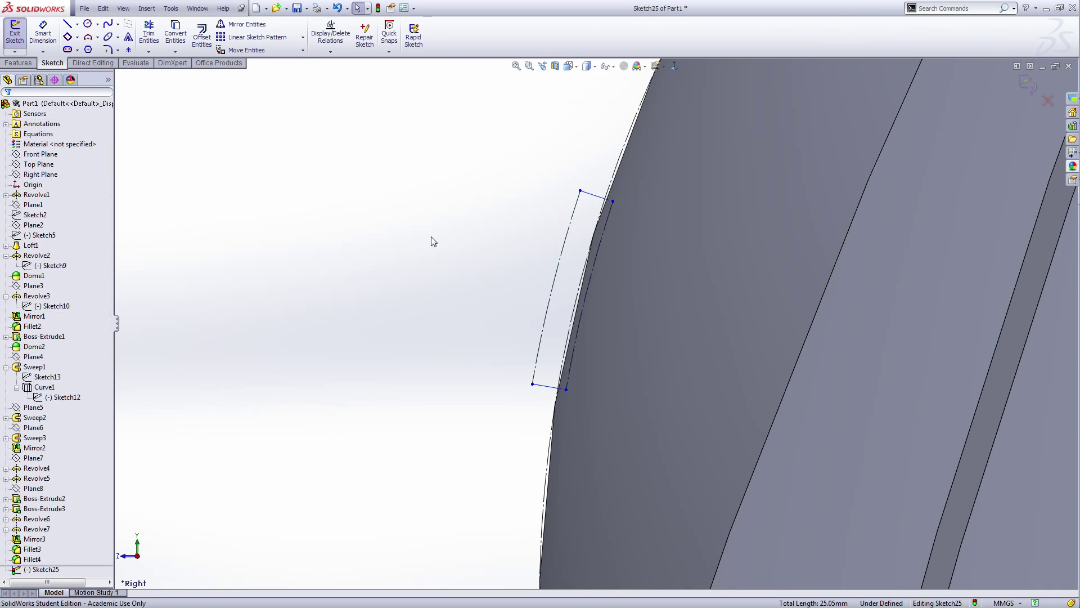
- Revolve the upper ball's topmost small front profile 360 degrees about its lower closing line
scroll(502, 255, "up", 6)
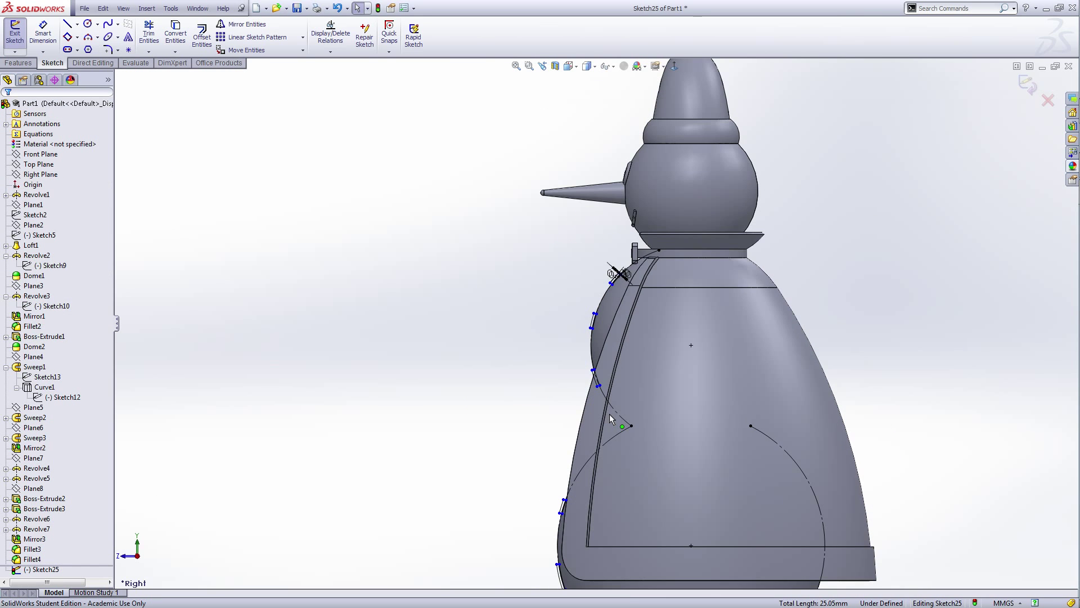
scroll(619, 327, "up", 3)
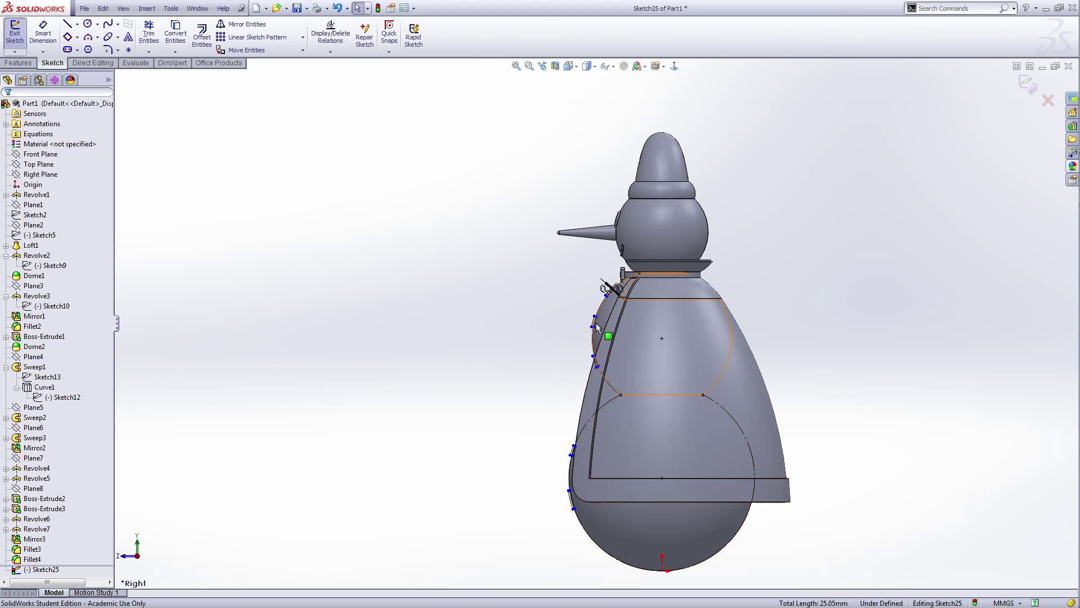
scroll(597, 328, "down", 8)
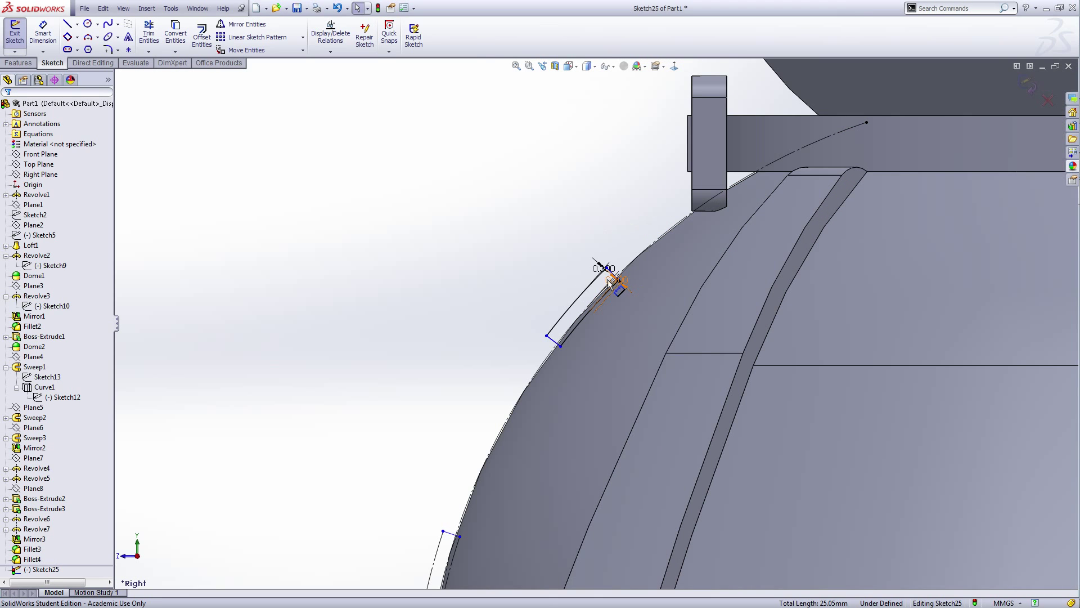
left_click(614, 286)
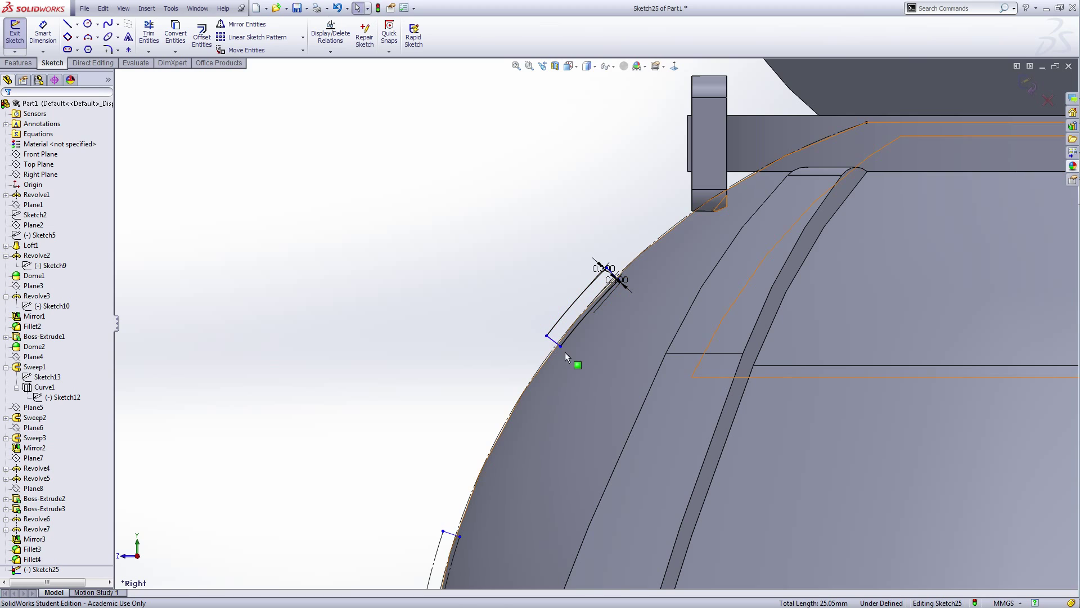
scroll(503, 492, "up", 5)
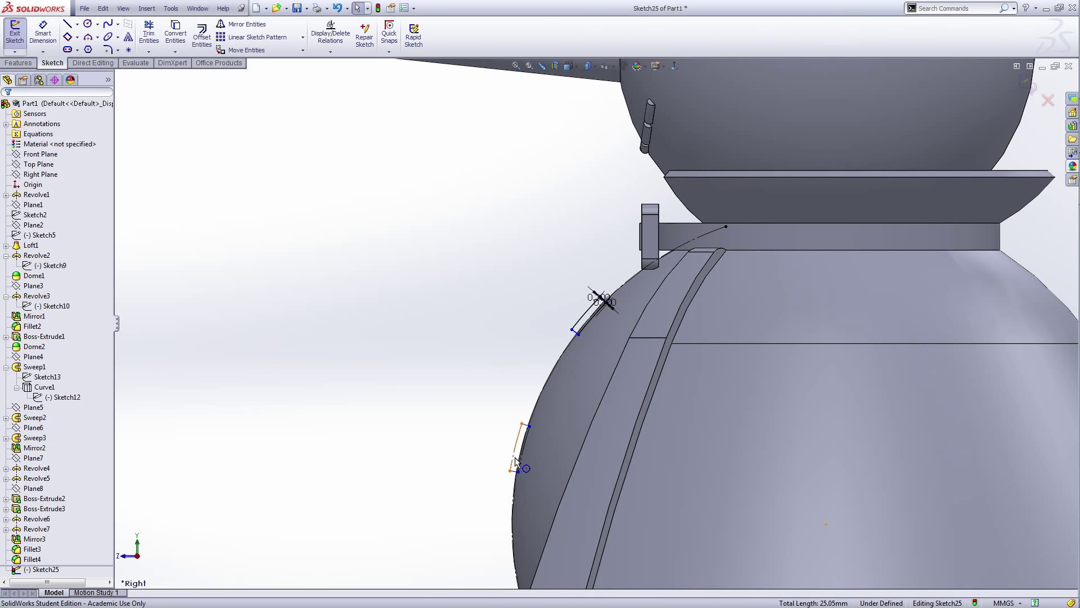
scroll(556, 417, "down", 5)
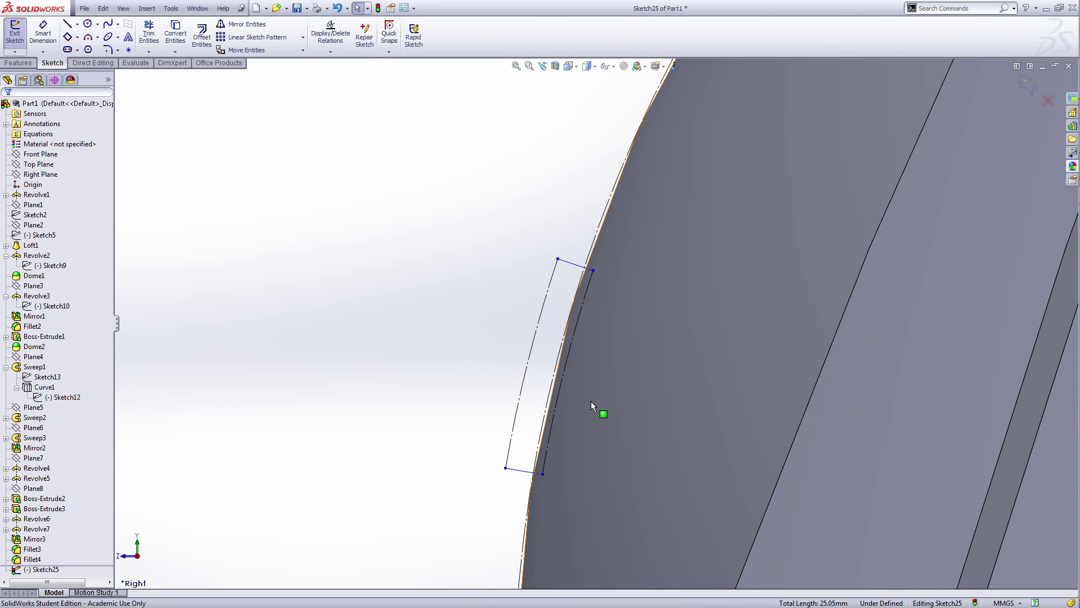
middle_click_drag(599, 410, 614, 370, "ctrl")
scroll(612, 366, "up", 5)
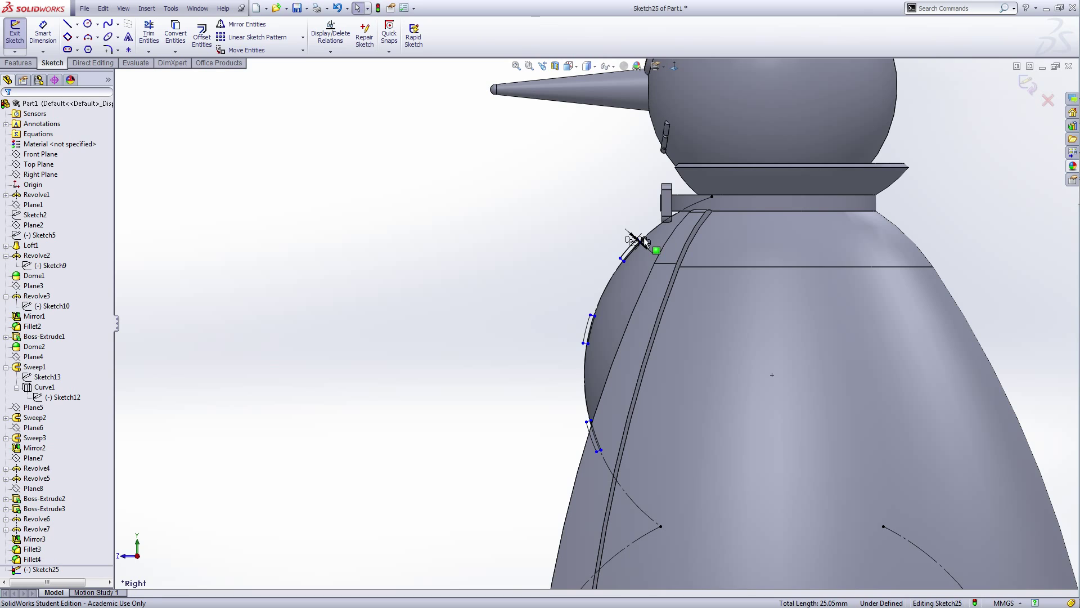
left_click(21, 49)
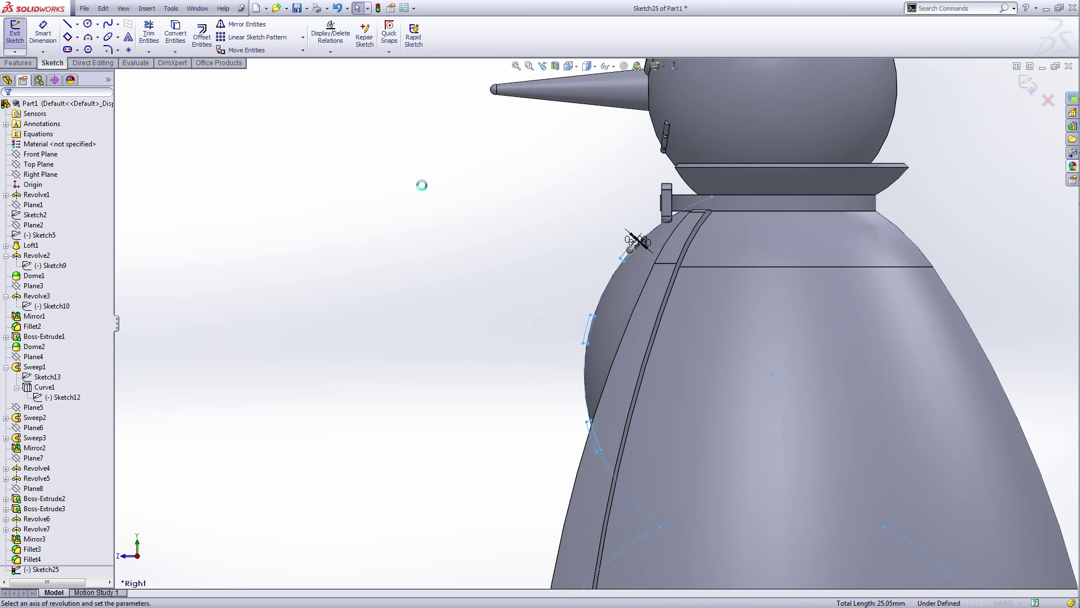
scroll(630, 264, "down", 6)
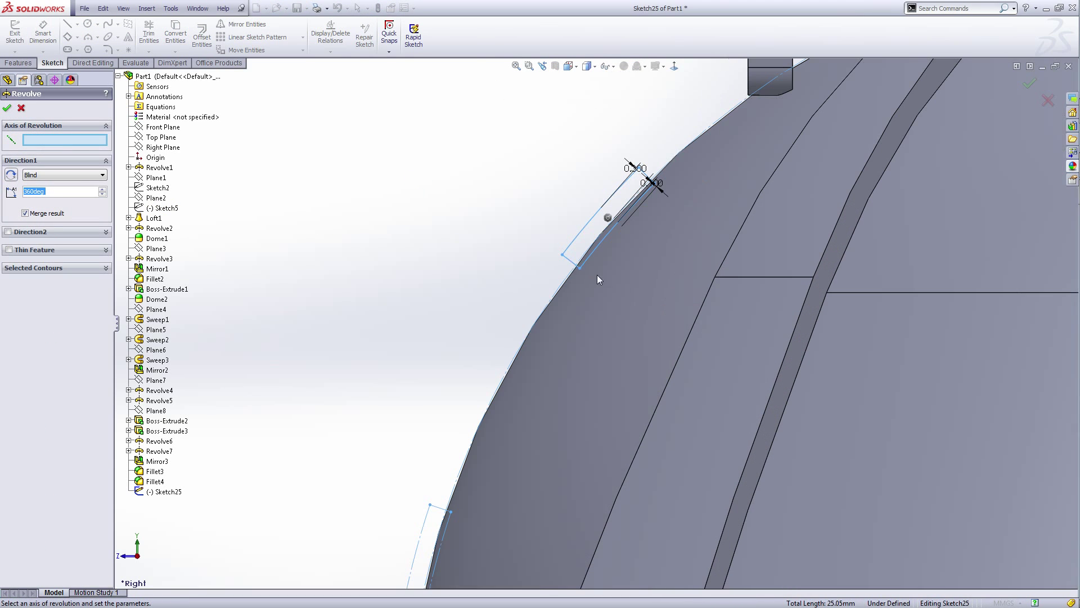
left_click(570, 263)
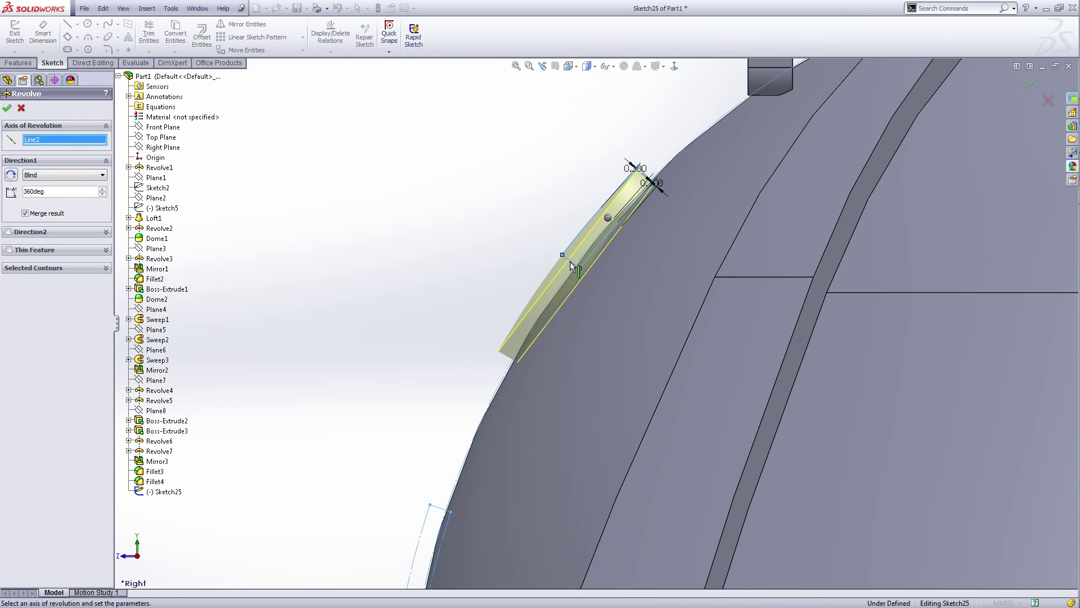
left_click(9, 109)
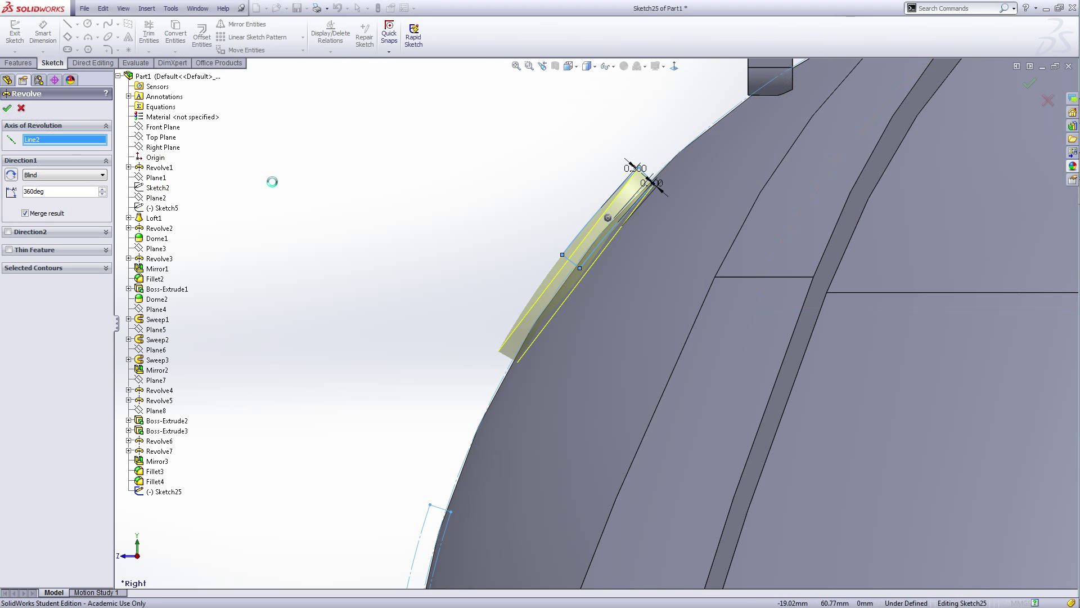
left_click(396, 233)
- Show the profile sketch absorbed by the new revolve so its remaining profiles can be reused
scroll(444, 263, "up", 1)
scroll(445, 264, "up", 6)
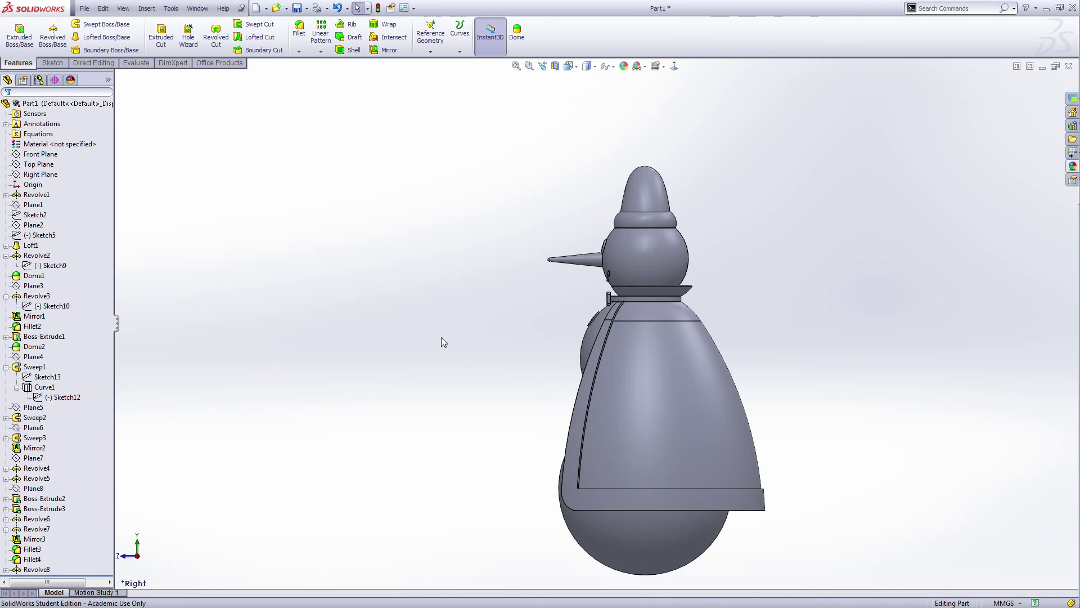
middle_click_drag(441, 338, 474, 363)
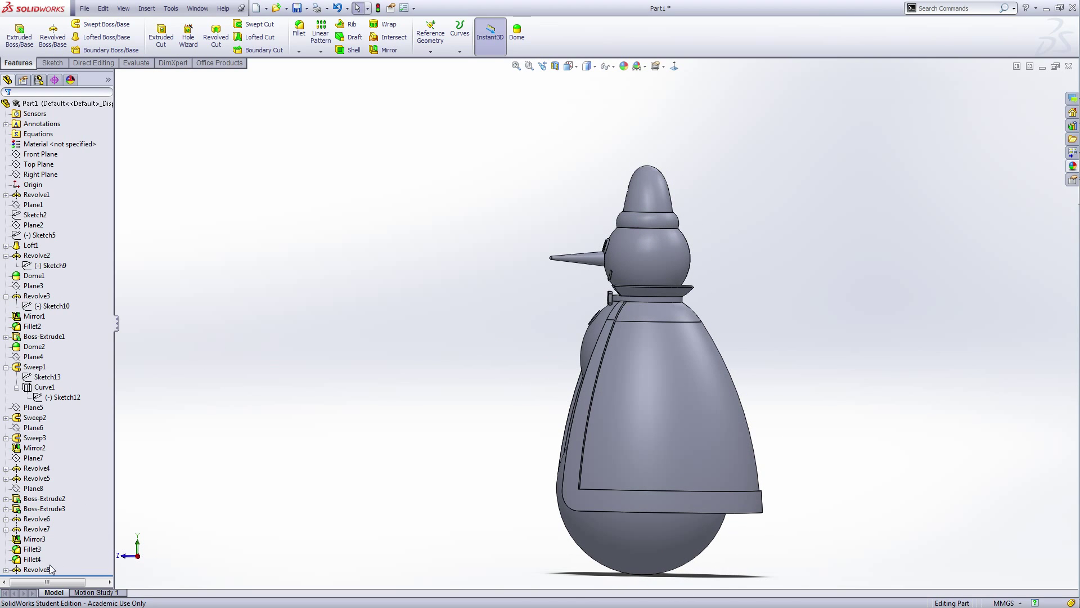
left_click(6, 569)
left_click(52, 570)
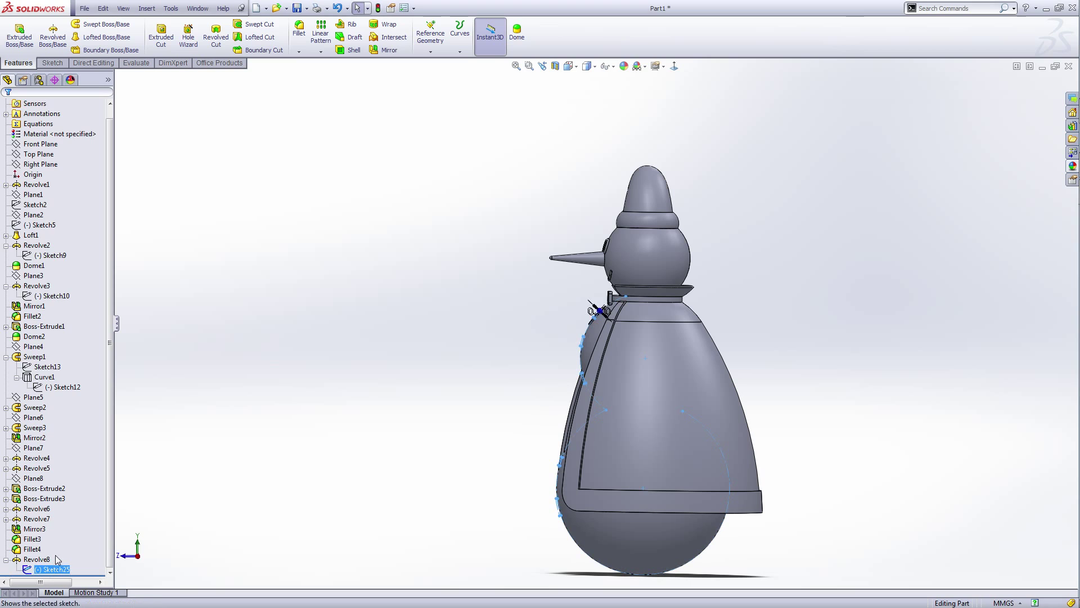
left_click(57, 546)
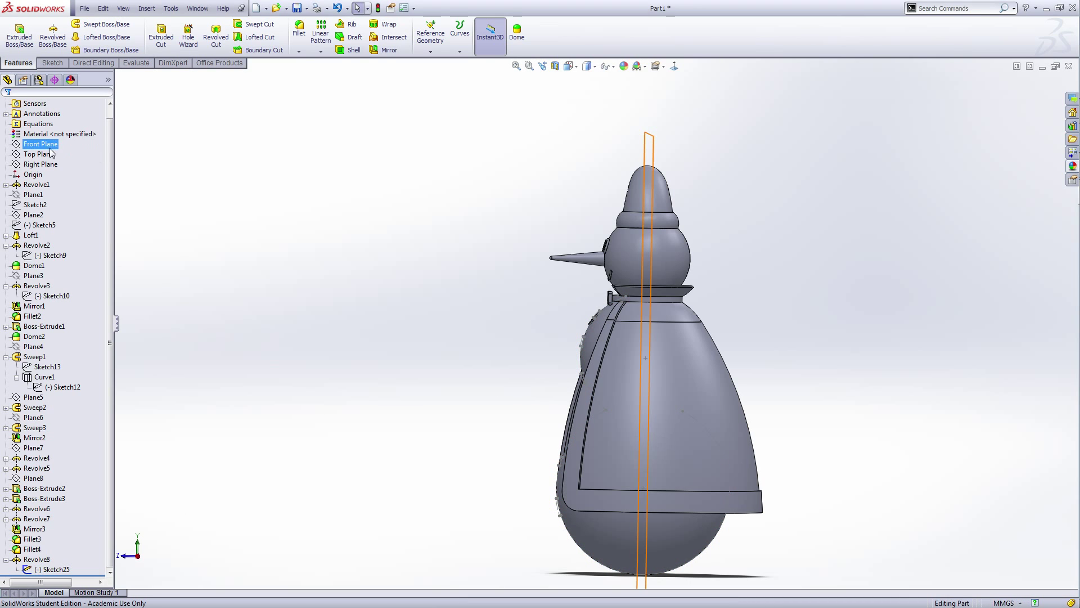
left_click(46, 145)
left_click(52, 34)
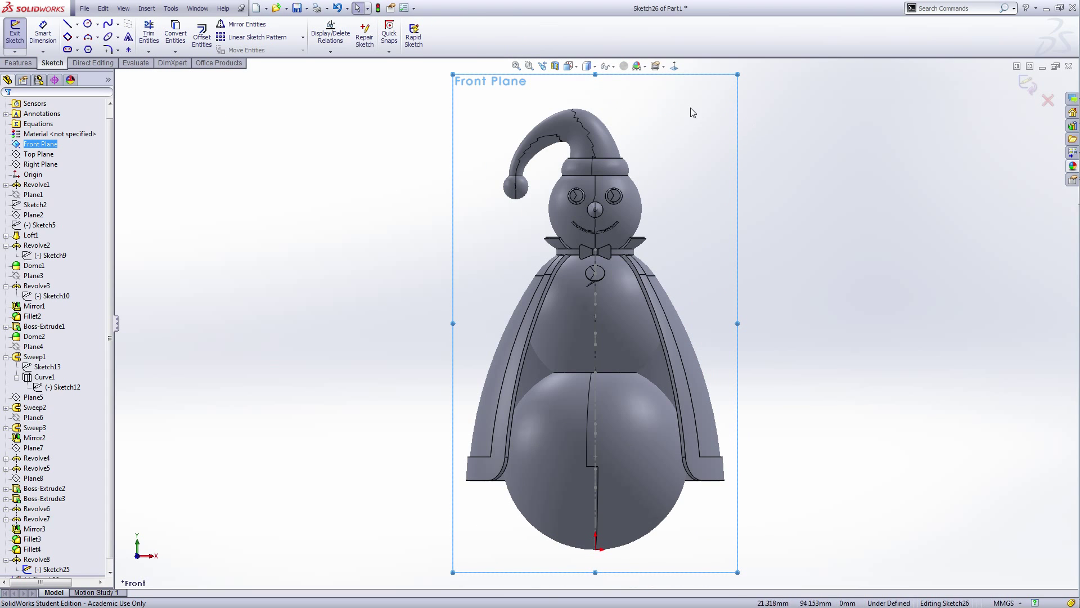
left_click(13, 32)
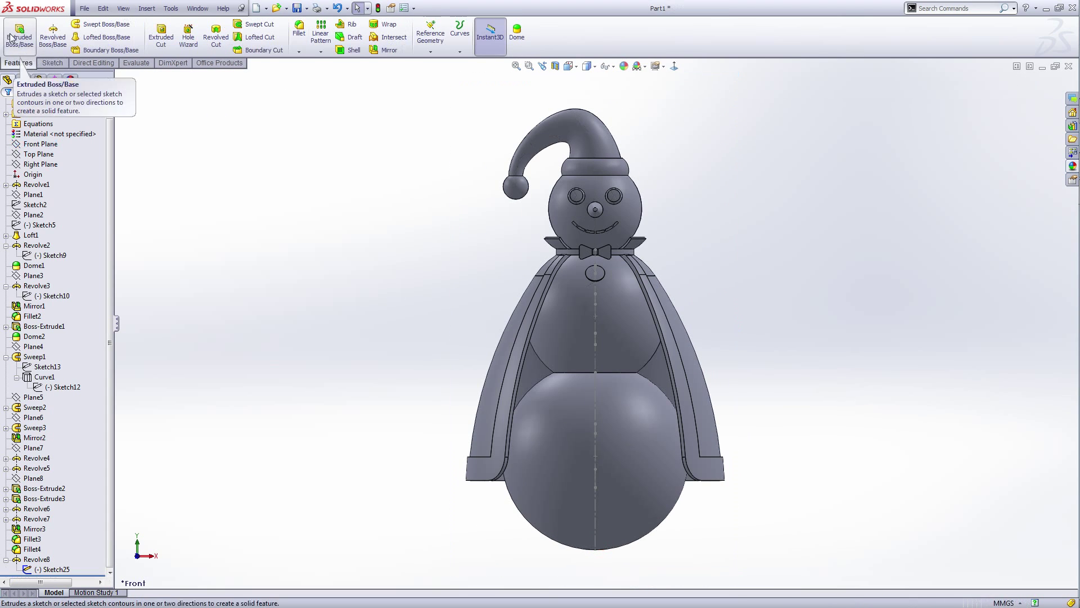
- Start a sketch on the Right Plane and convert the second upper-ball profile's two closing lines and both arcs into it
left_click(51, 166)
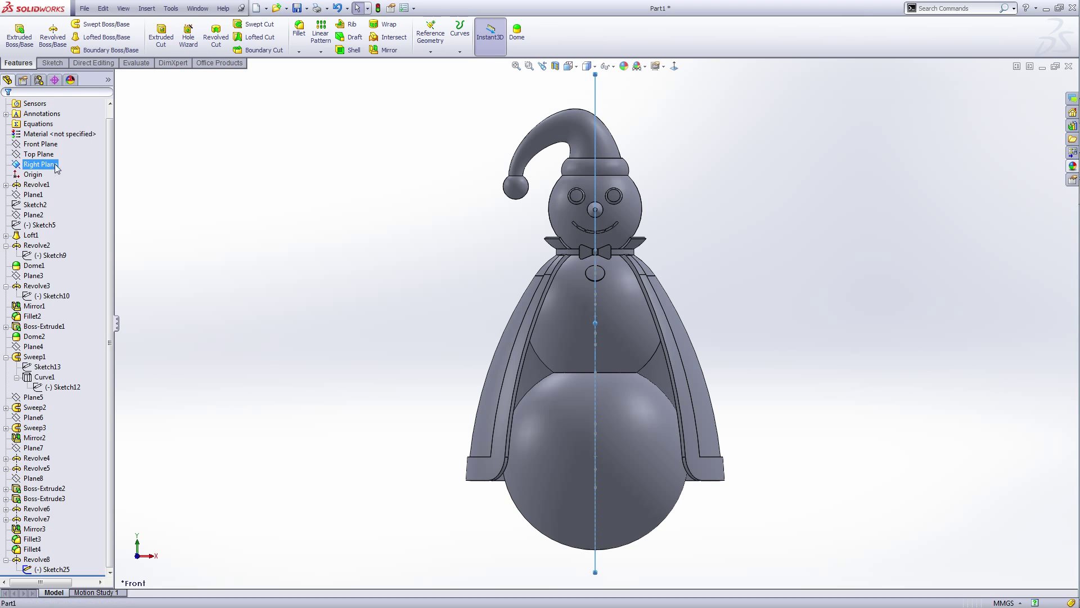
left_click(53, 34)
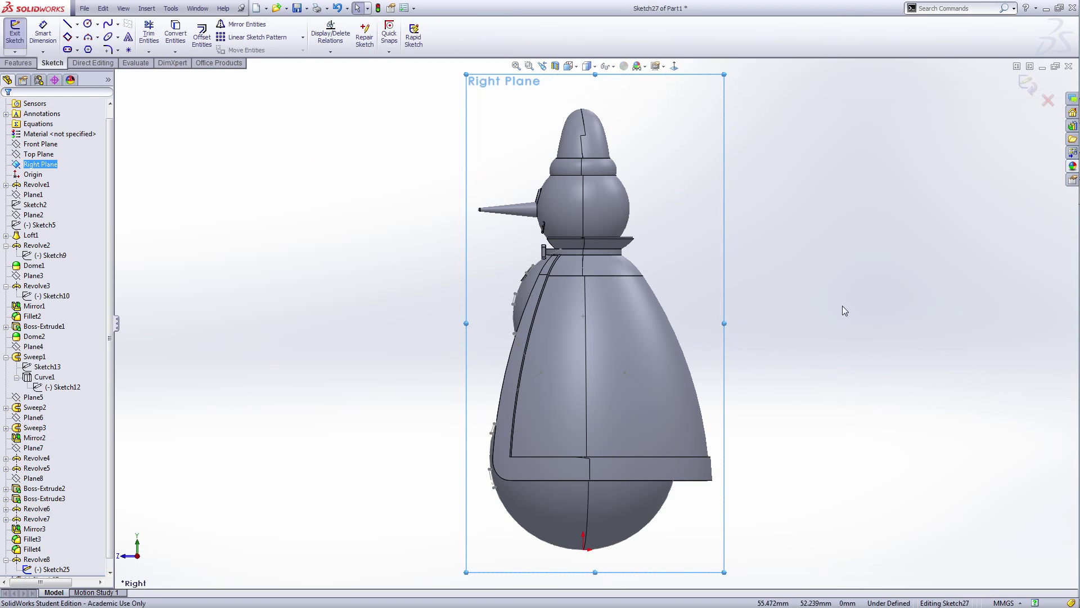
scroll(539, 292, "down", 8)
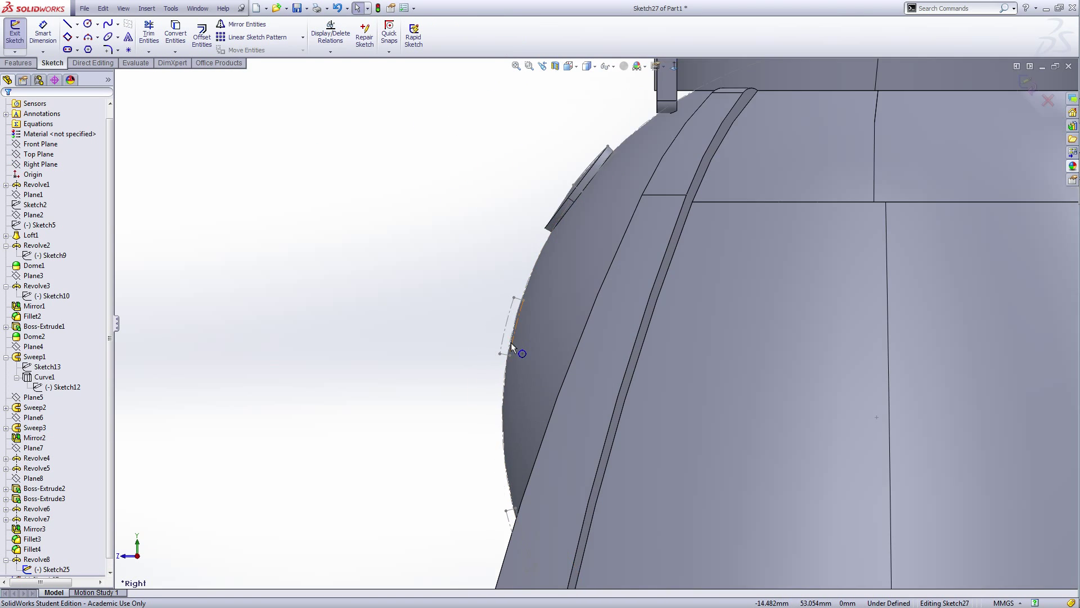
scroll(511, 343, "up", 10)
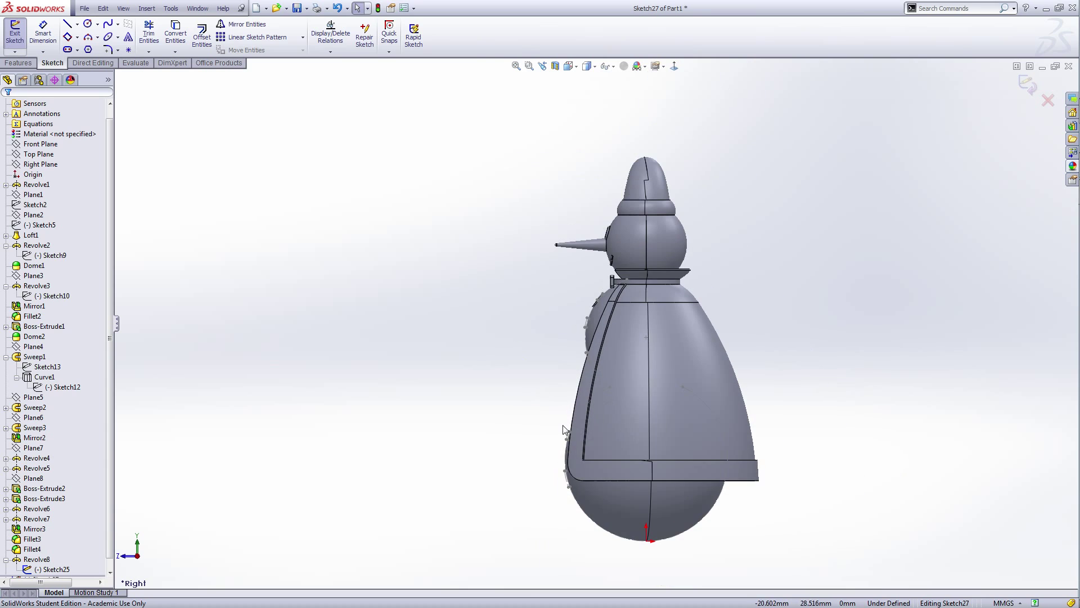
scroll(586, 332, "down", 5)
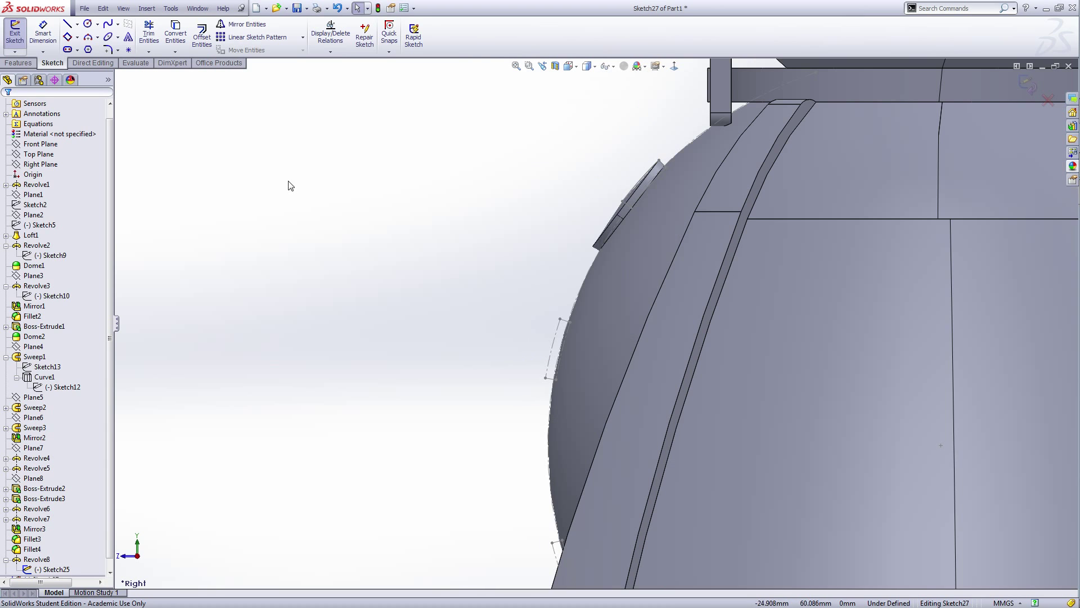
left_click(179, 44)
scroll(552, 330, "down", 3)
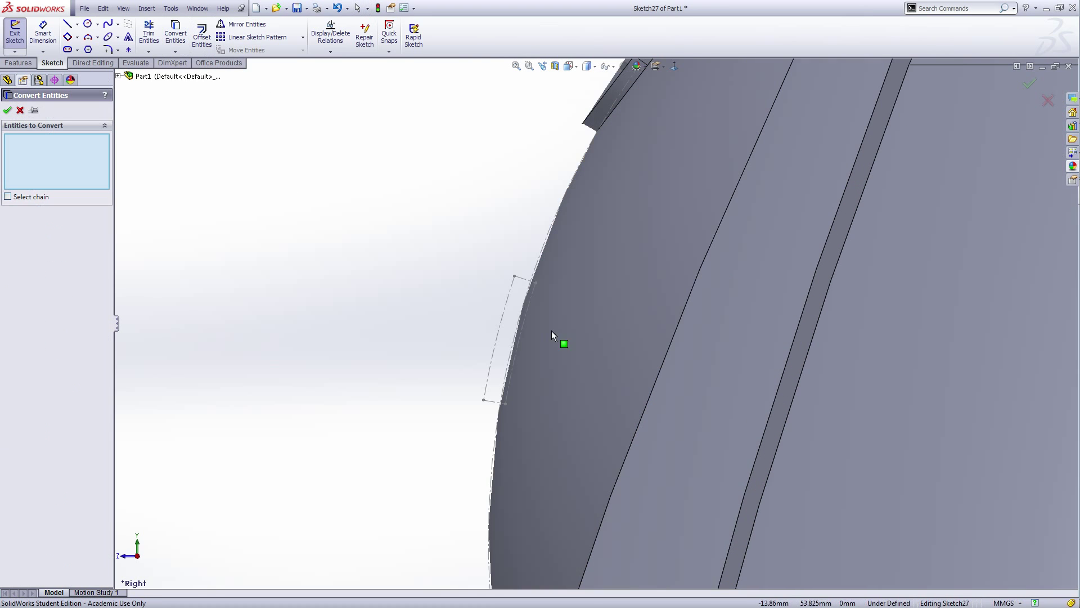
left_click(527, 281)
left_click(511, 297)
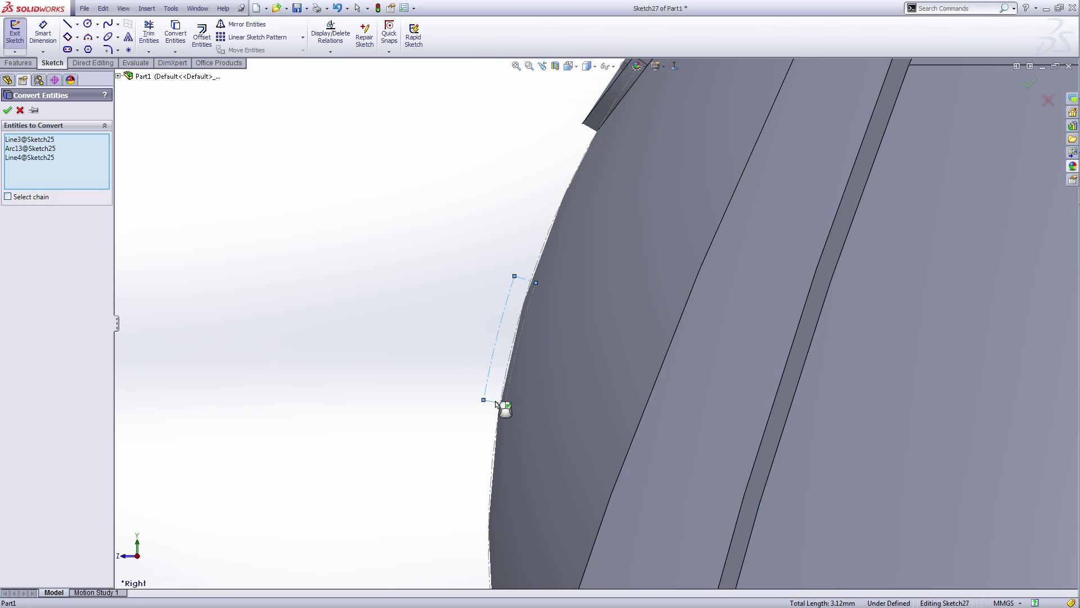
left_click(514, 371)
left_click(7, 109)
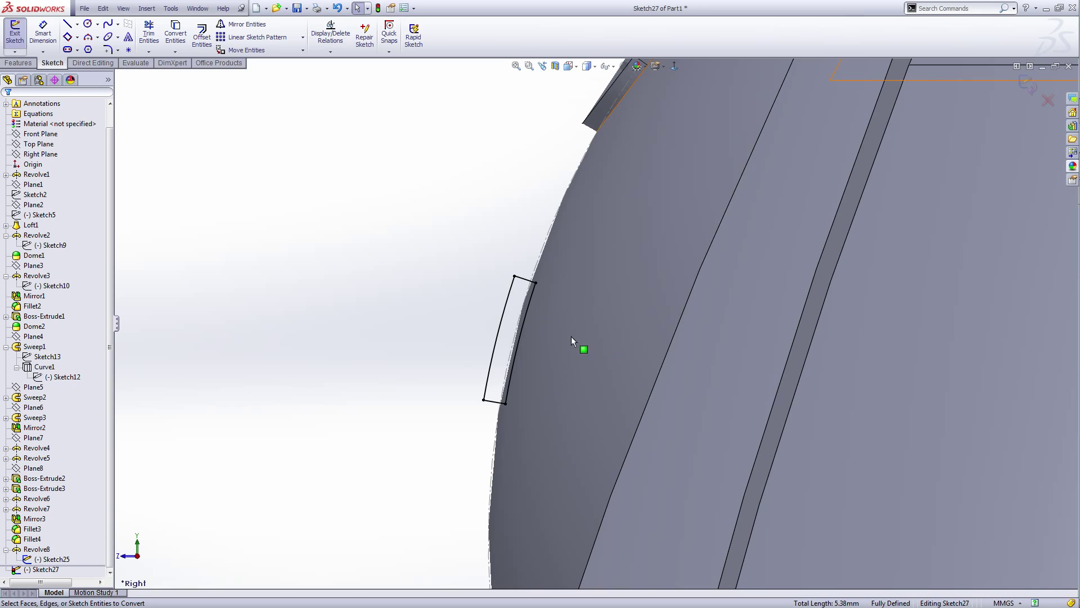
- Revolve the converted second profile 360 degrees about its lower closing line
scroll(572, 336, "up", 2)
left_click(17, 41)
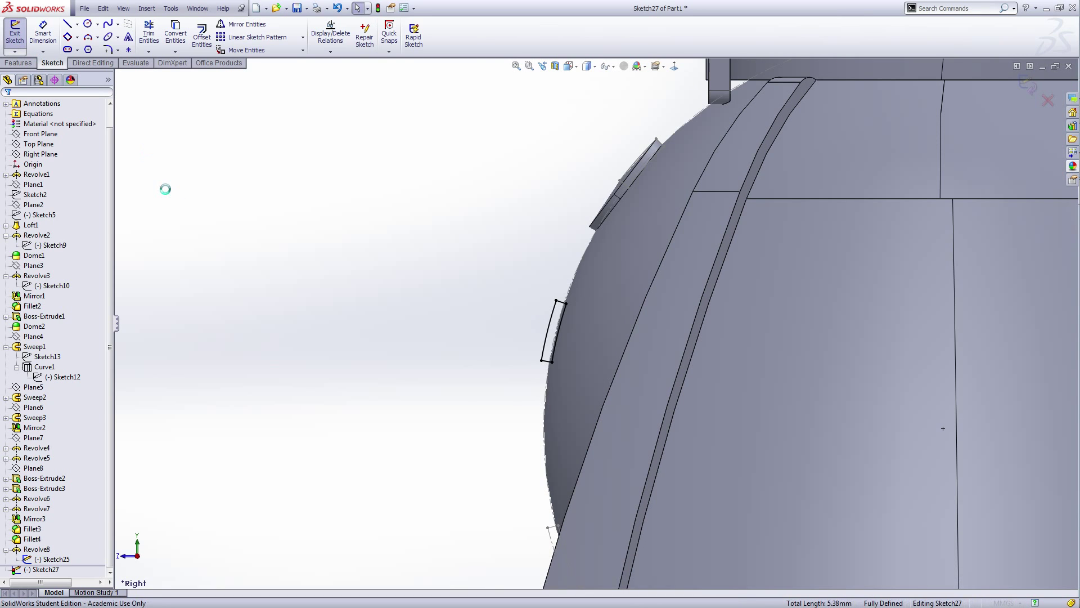
left_click(547, 363)
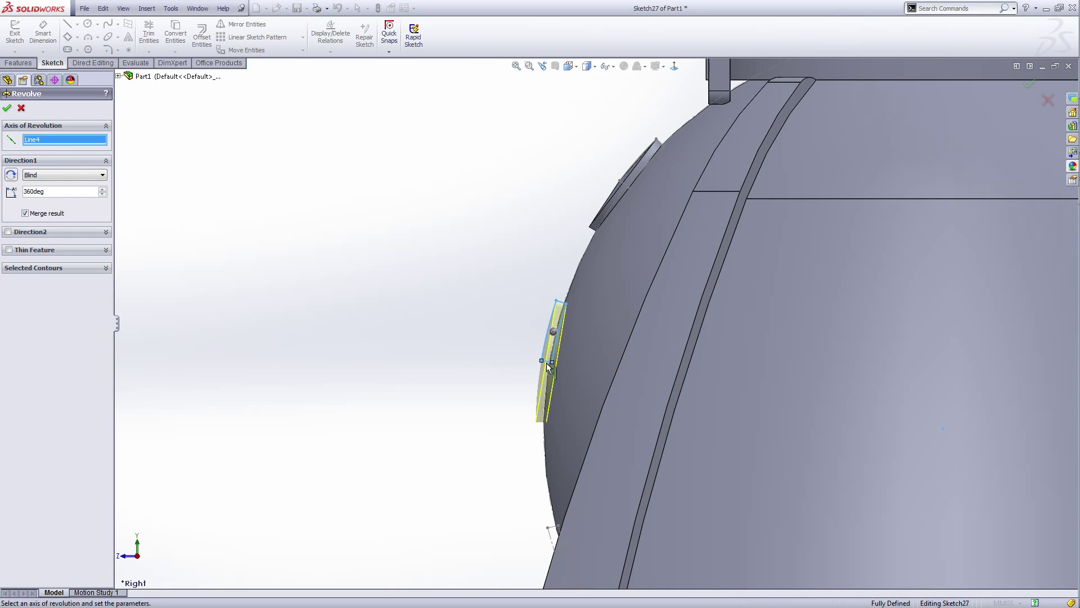
left_click(7, 109)
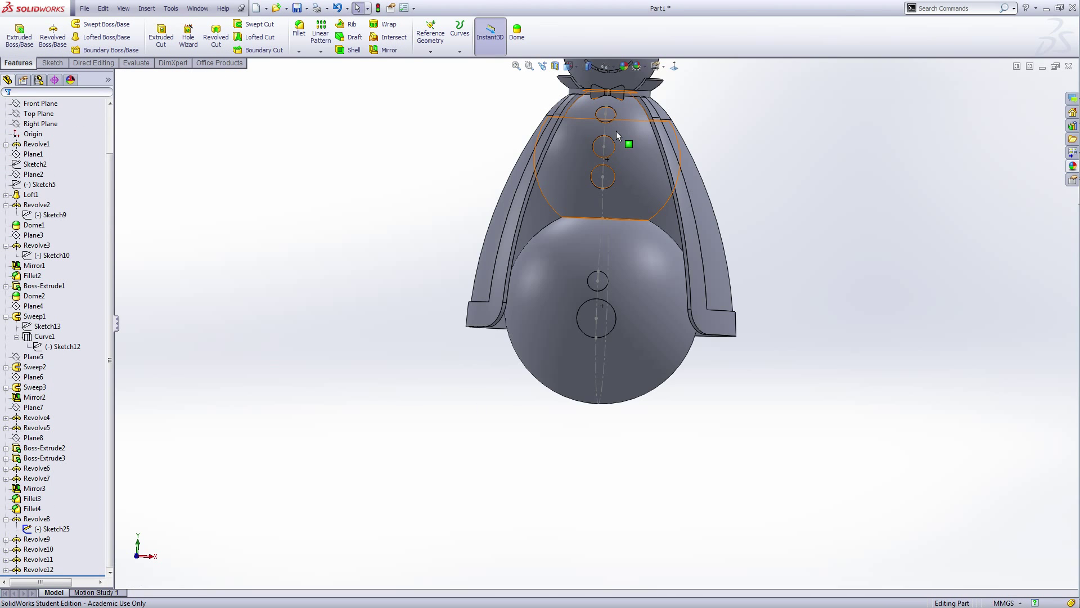
- Open the shared sketch holding all the front button profiles for editing
scroll(616, 132, "down", 3)
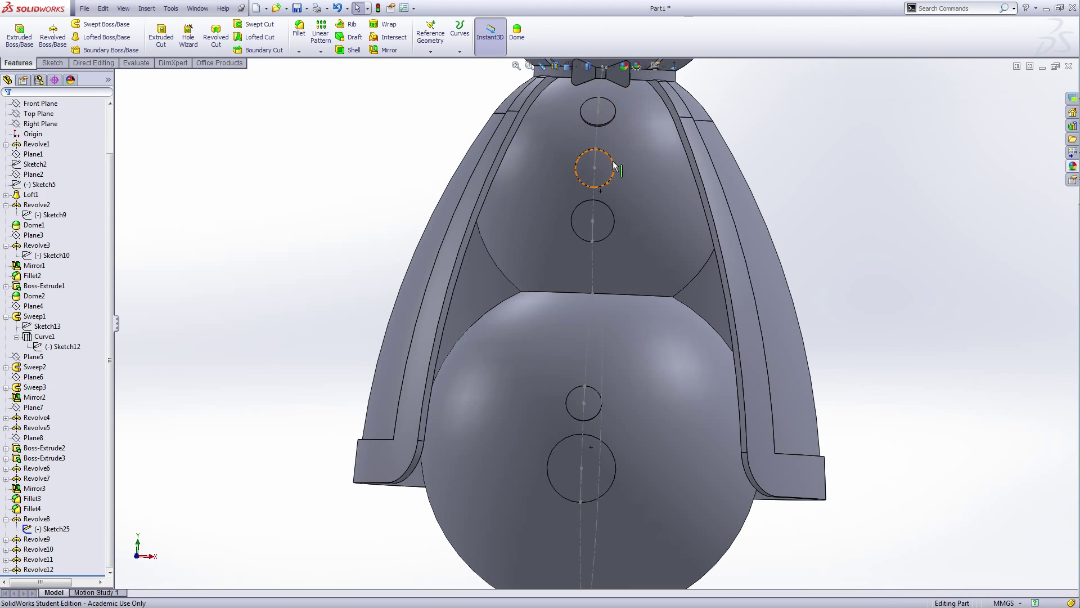
scroll(616, 163, "up", 3)
mouse_move(755, 282)
middle_mouse_down()
mouse_move(736, 298)
mouse_move(758, 297)
mouse_move(736, 290)
mouse_move(730, 301)
mouse_move(755, 355)
mouse_move(774, 355)
middle_mouse_up()
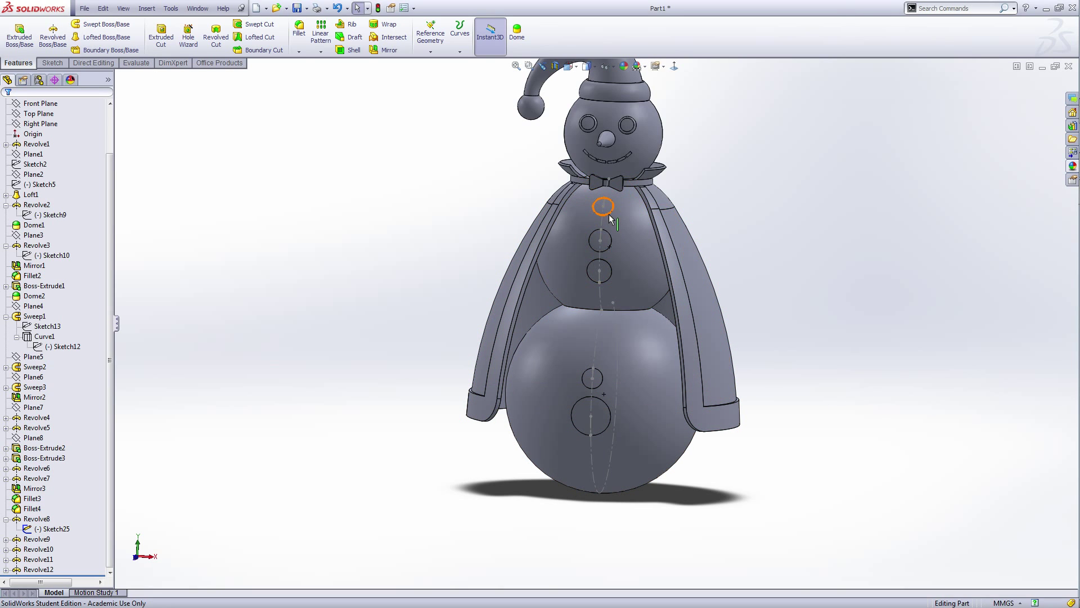
mouse_move(767, 405)
middle_mouse_down()
mouse_move(714, 390)
mouse_move(693, 403)
middle_mouse_up()
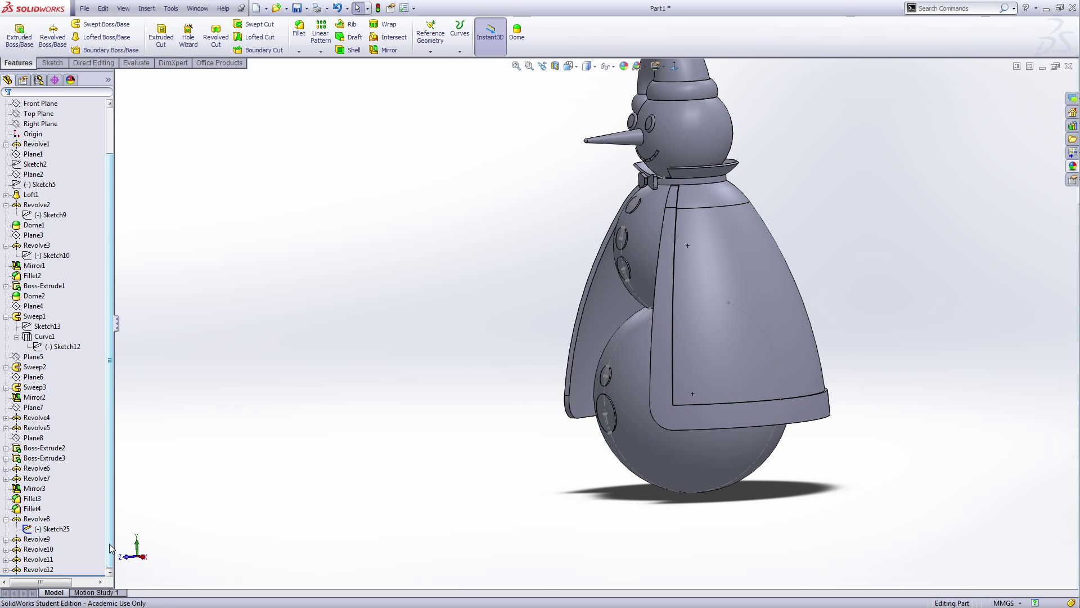
double_click(55, 530)
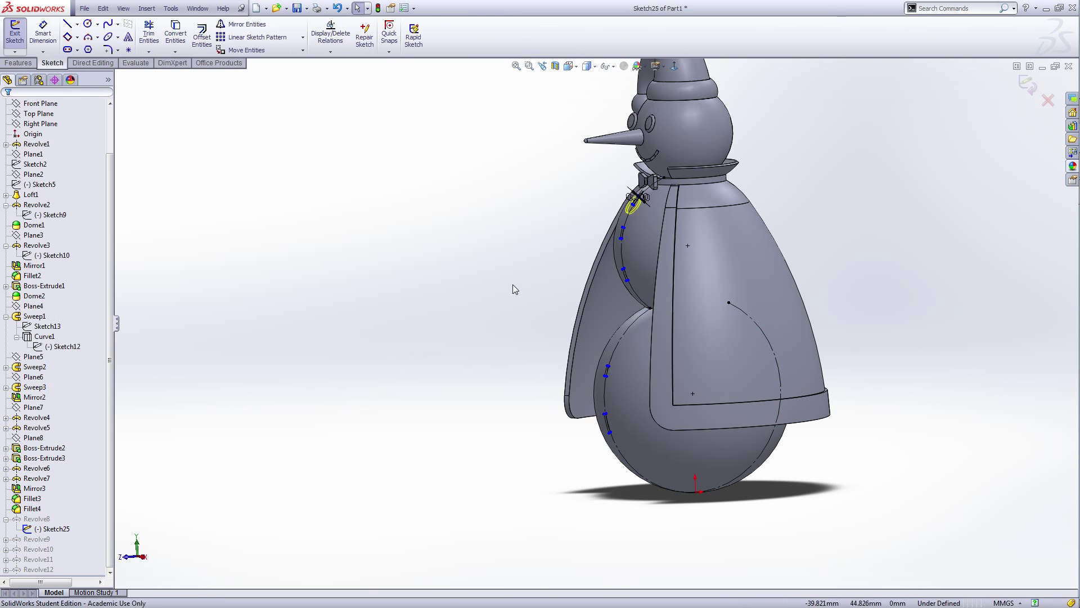
scroll(647, 211, "down", 8)
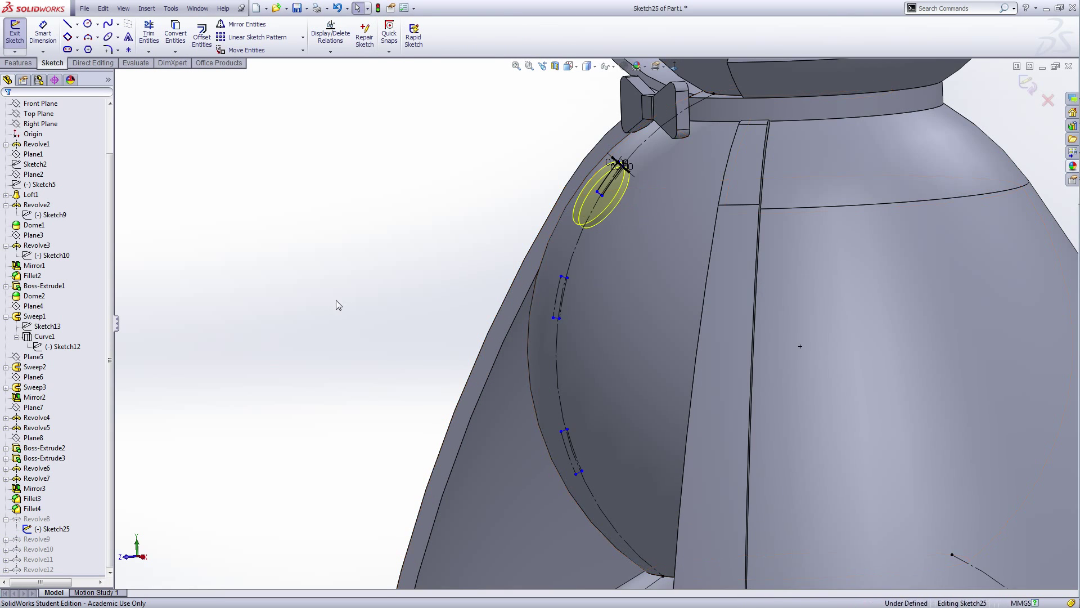
middle_click_drag(336, 301, 362, 299)
scroll(520, 309, "up", 4)
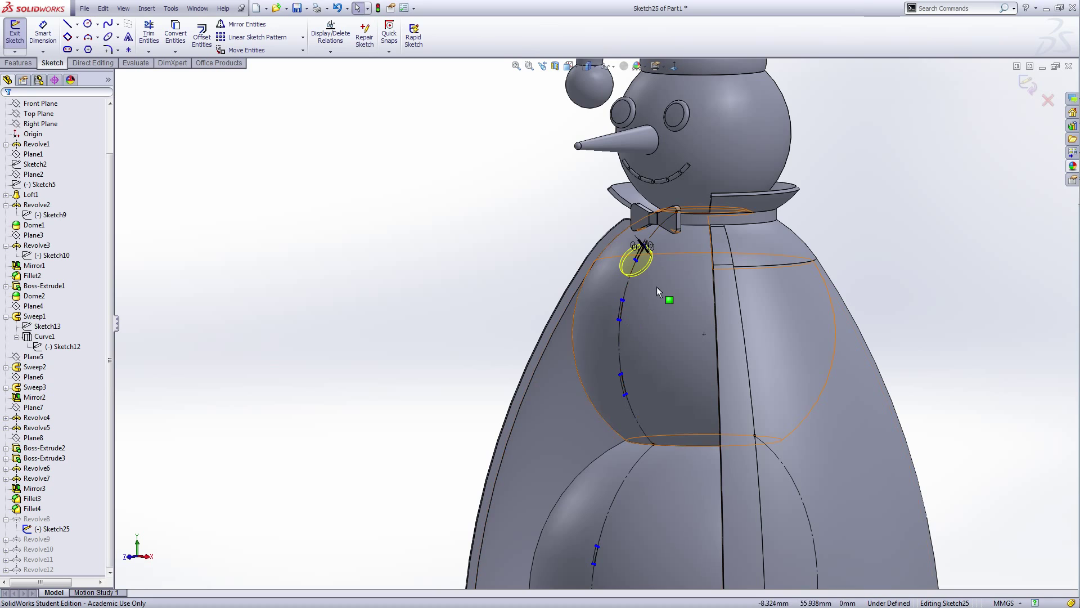
mouse_move(504, 335)
middle_mouse_down()
mouse_move(461, 329)
mouse_move(576, 316)
middle_mouse_up()
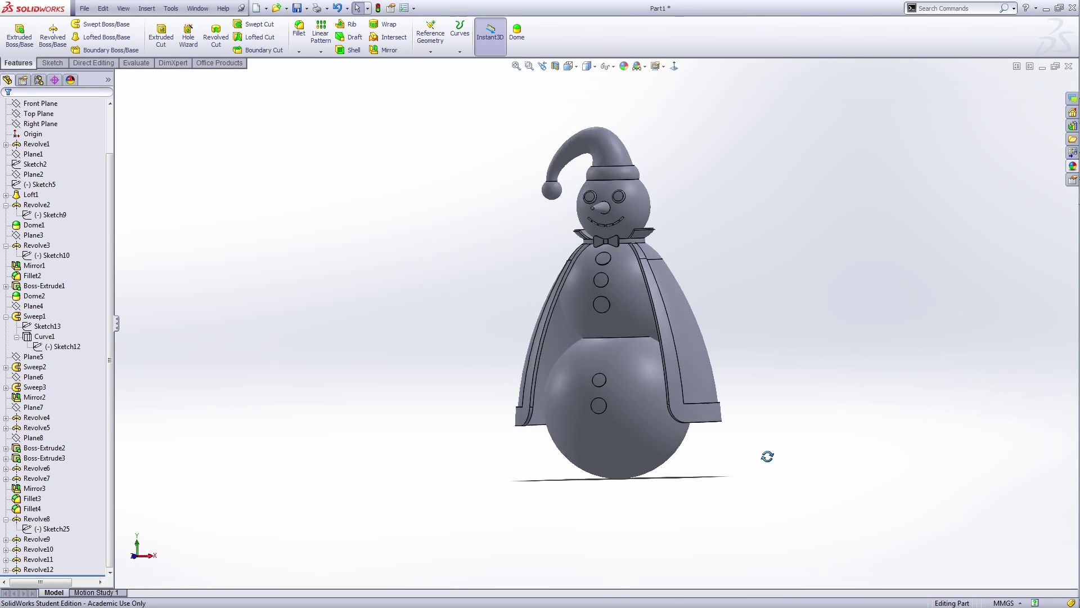
- Start a sketch on the Front Plane and view it from the back of the snowman
middle_click_drag(765, 451, 799, 467)
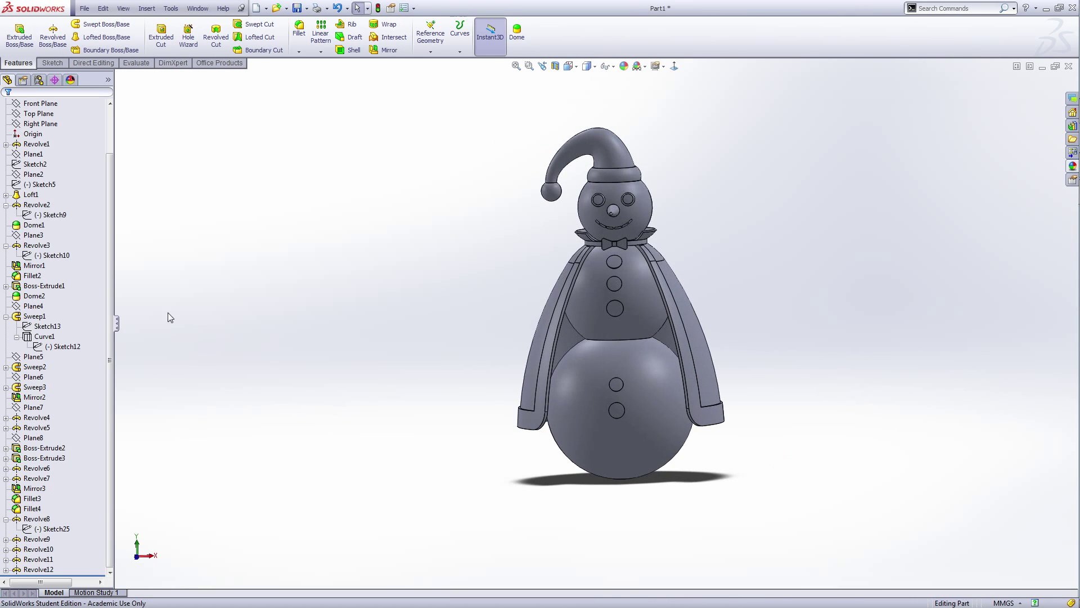
left_click(50, 106)
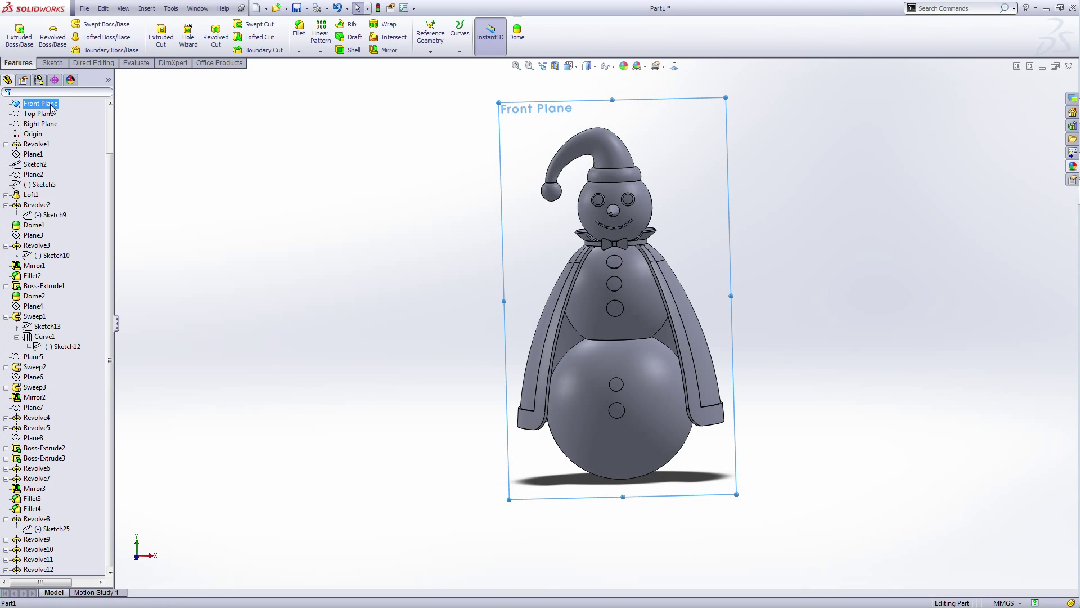
left_click(65, 89)
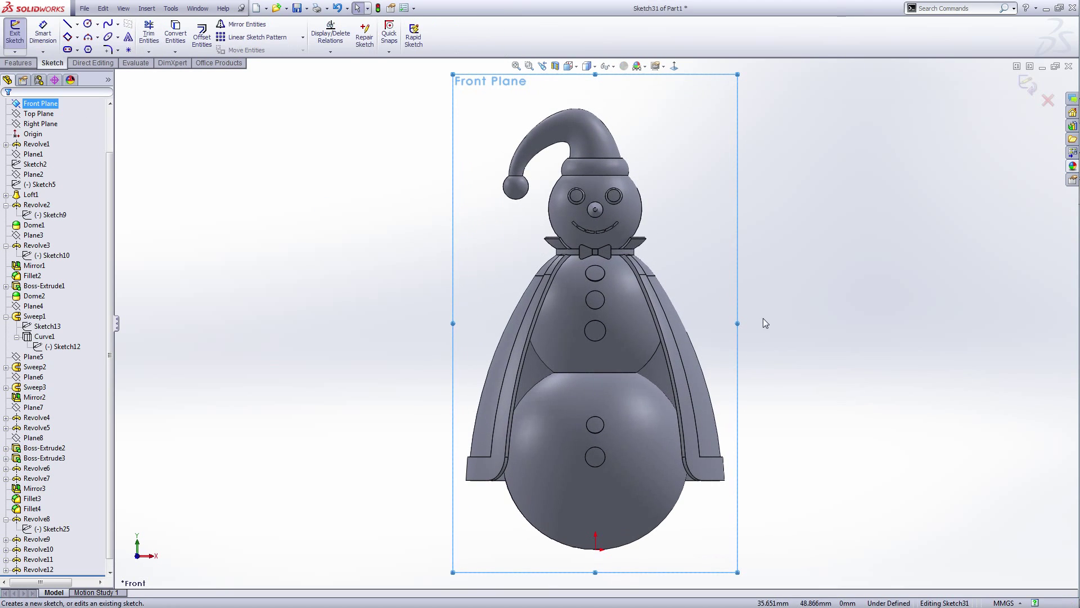
left_click(674, 67)
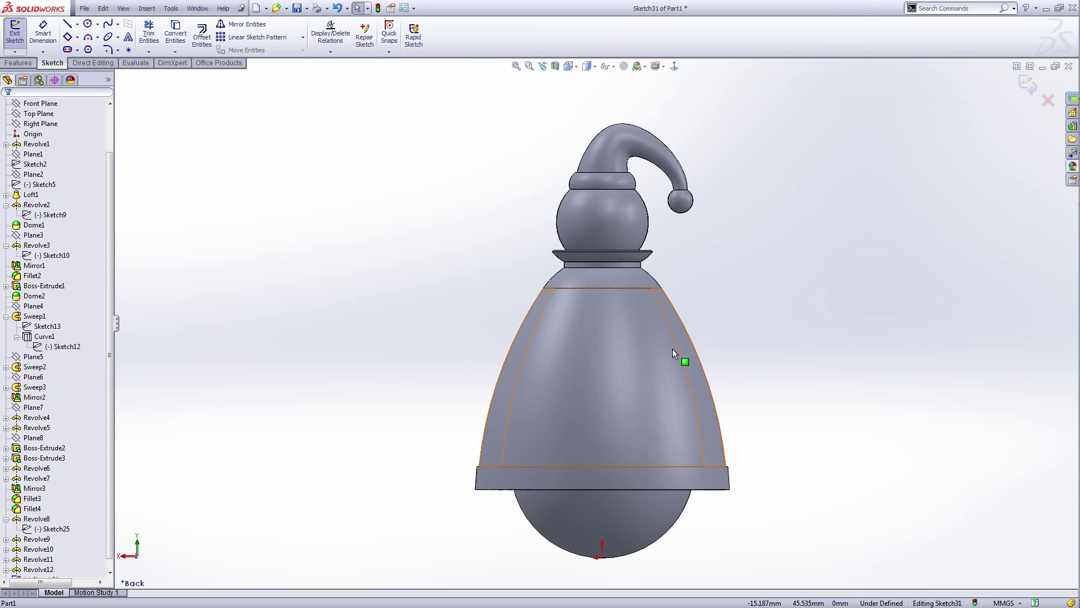
- Sketch an L of two centerlines over the cape's upper back: one vertical, and one horizontal about 8 mm long from its lower end
right_click(789, 240)
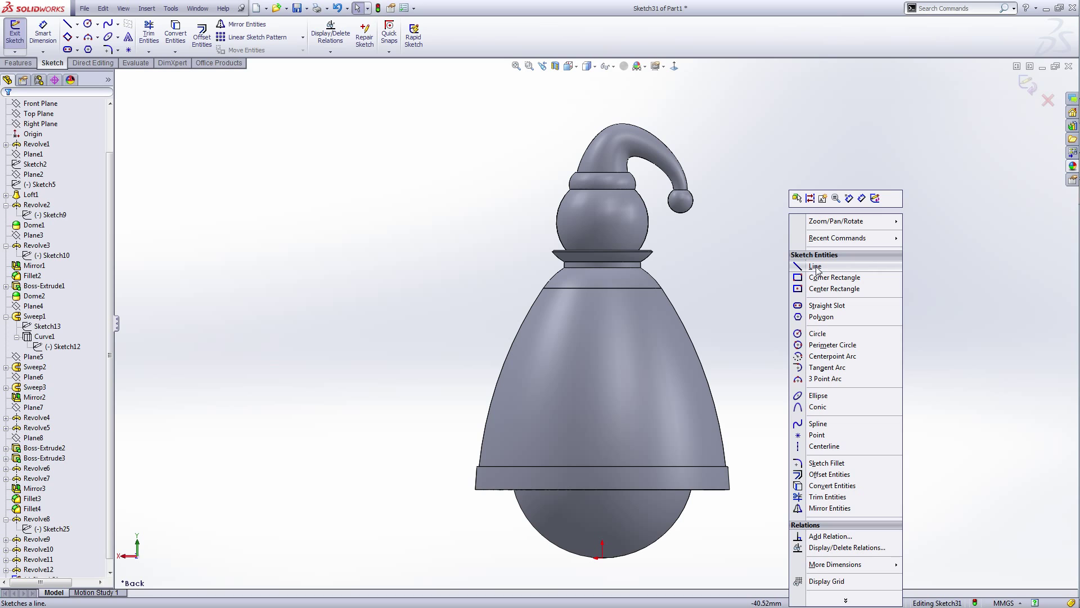
left_click(824, 446)
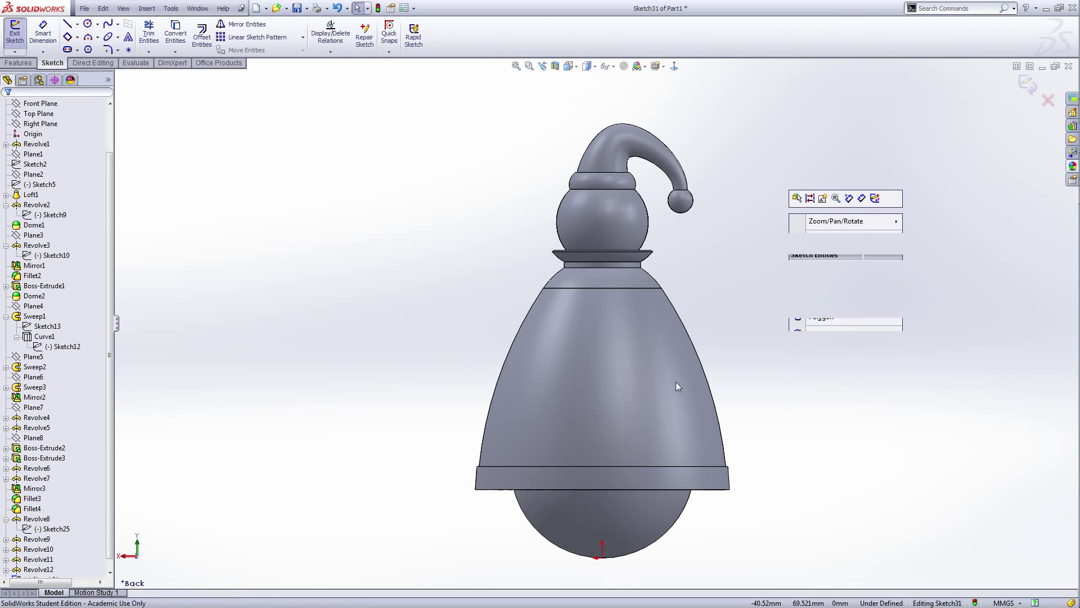
scroll(627, 344, "down", 3)
scroll(627, 345, "down", 1)
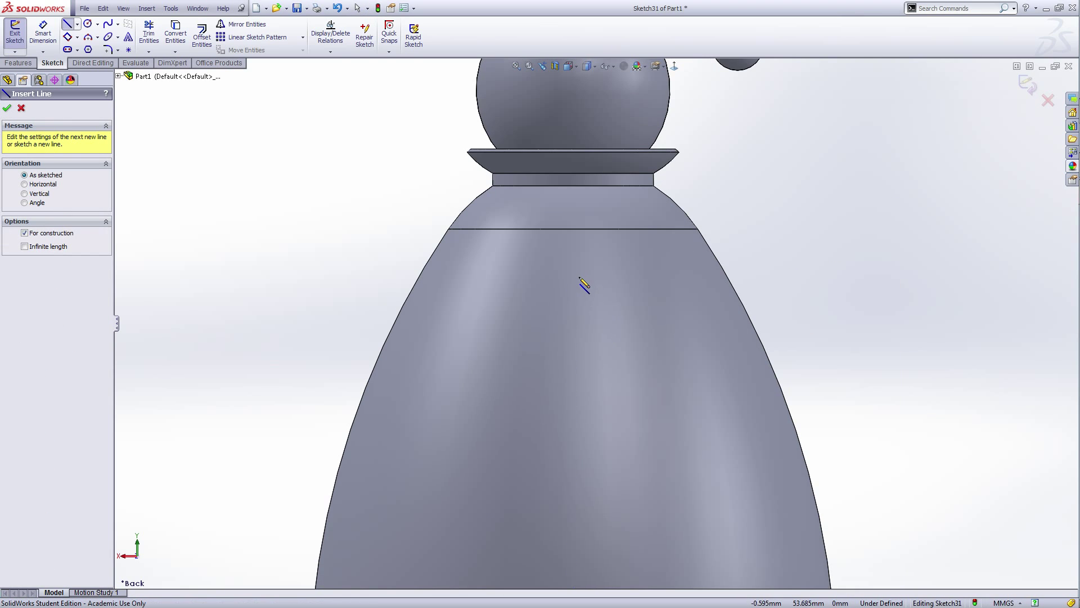
left_click(572, 264)
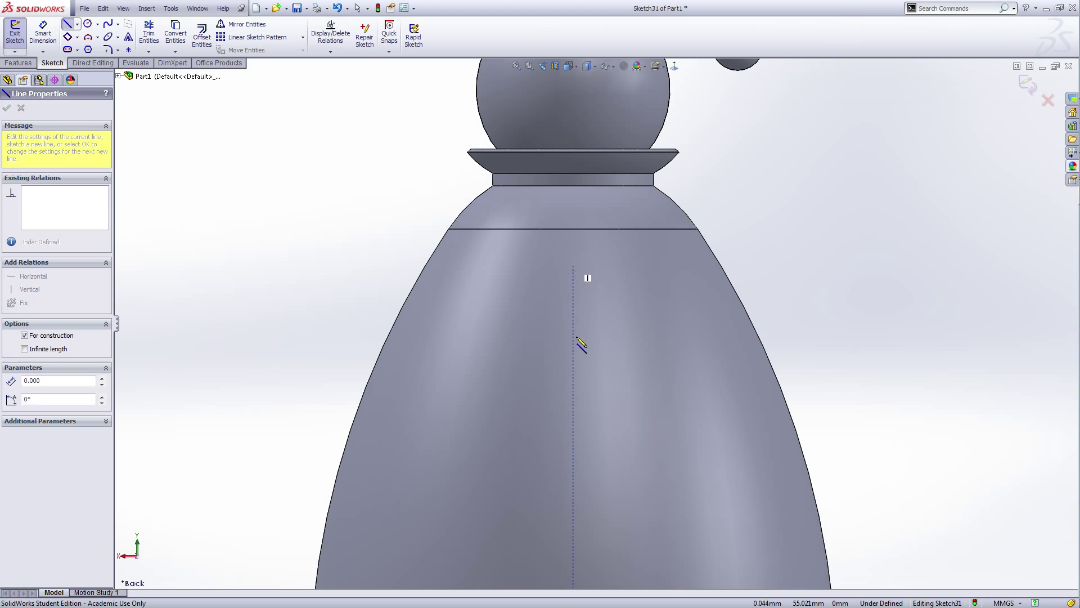
left_click(573, 368)
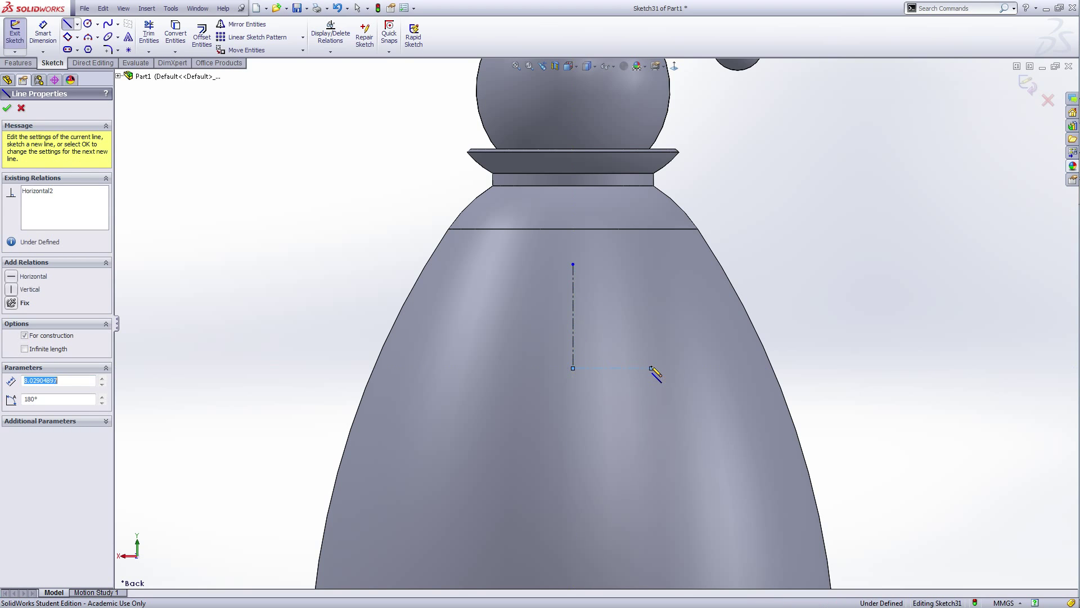
right_click(656, 369)
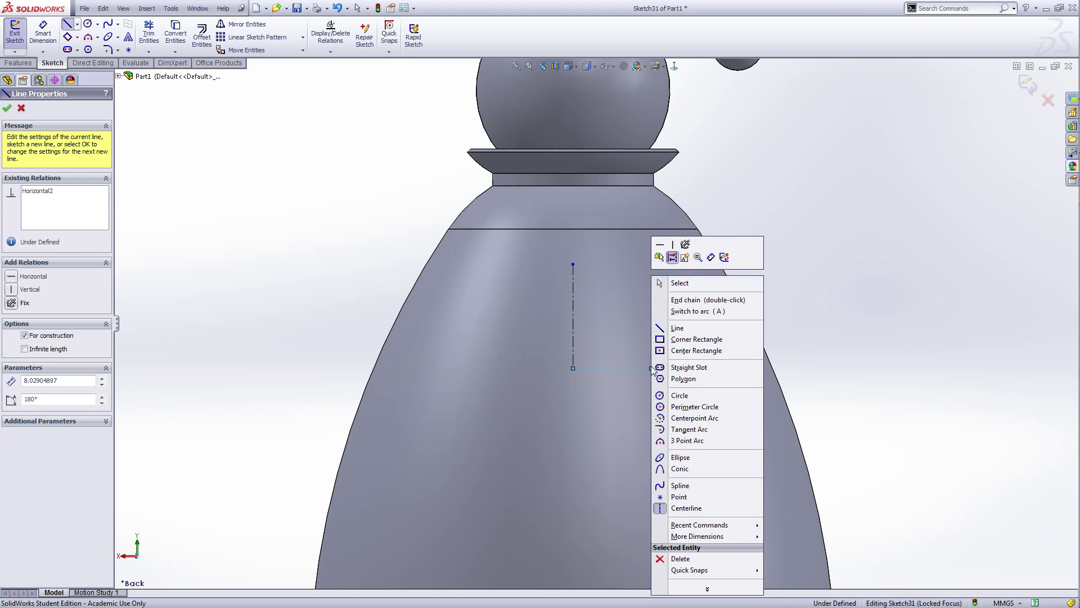
left_click(695, 287)
scroll(731, 363, "up", 3)
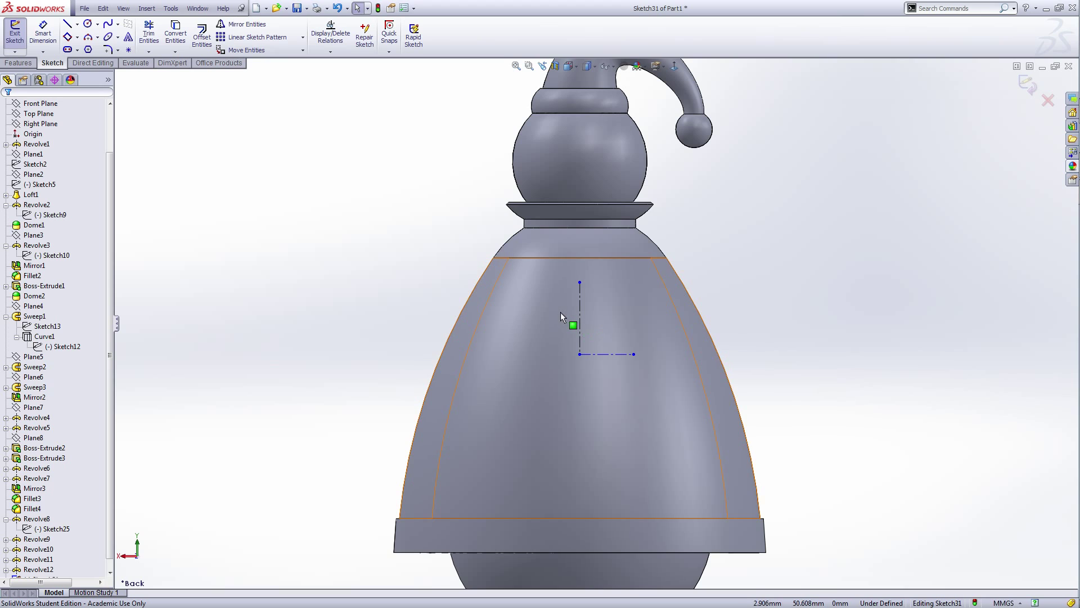
scroll(613, 318, "down", 3)
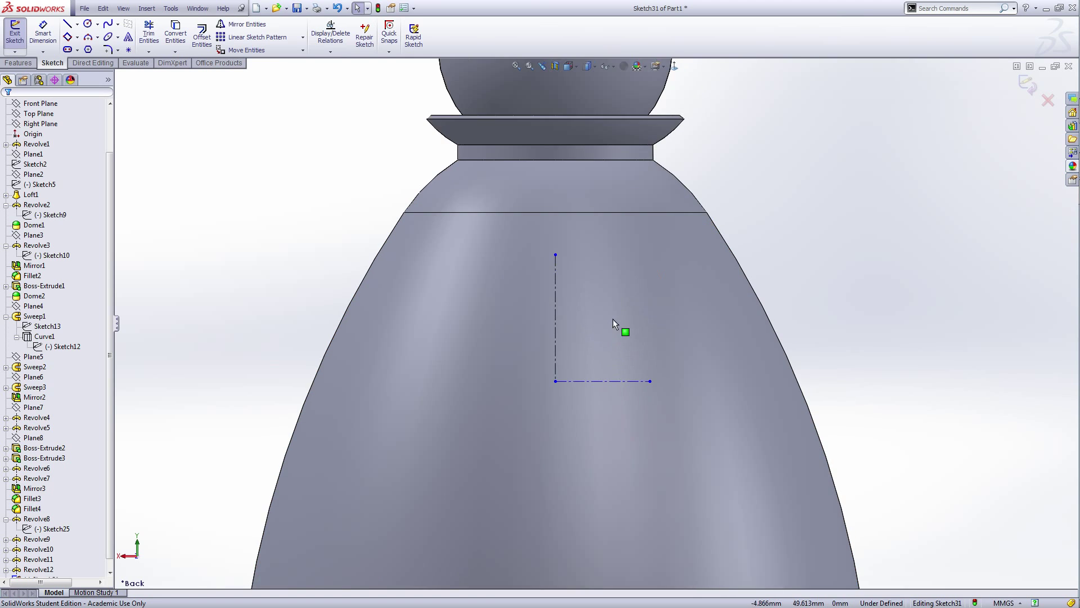
- Draw a six-sided inscribed-circle polygon, about 3.5 mm in circle diameter, centered where the two centerlines meet, with a vertex on the vertical centerline
scroll(596, 327, "up", 3)
right_click(781, 218)
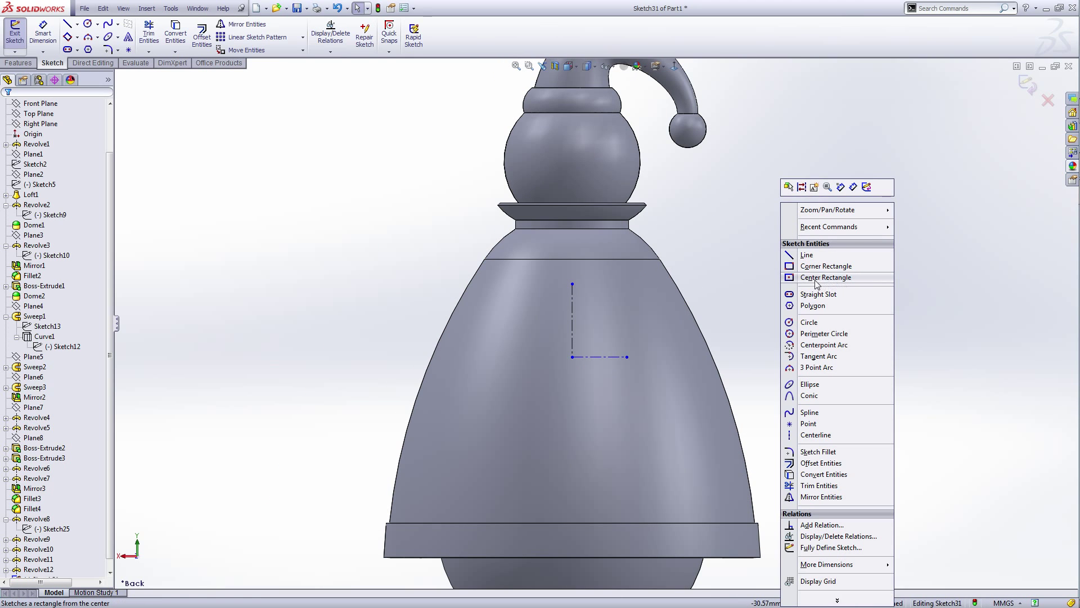
left_click(90, 50)
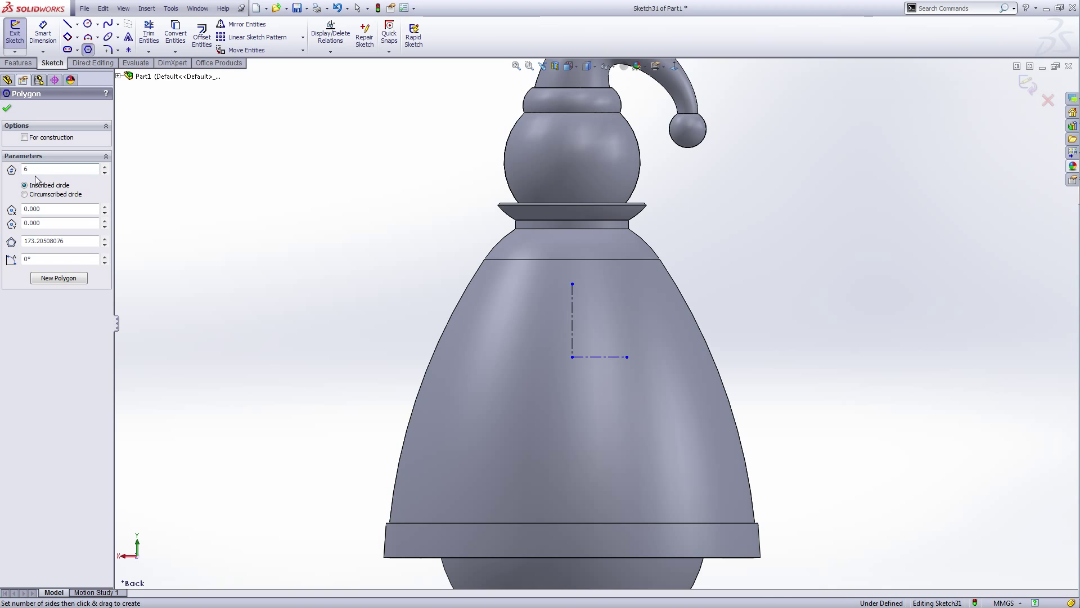
scroll(597, 355, "down", 3)
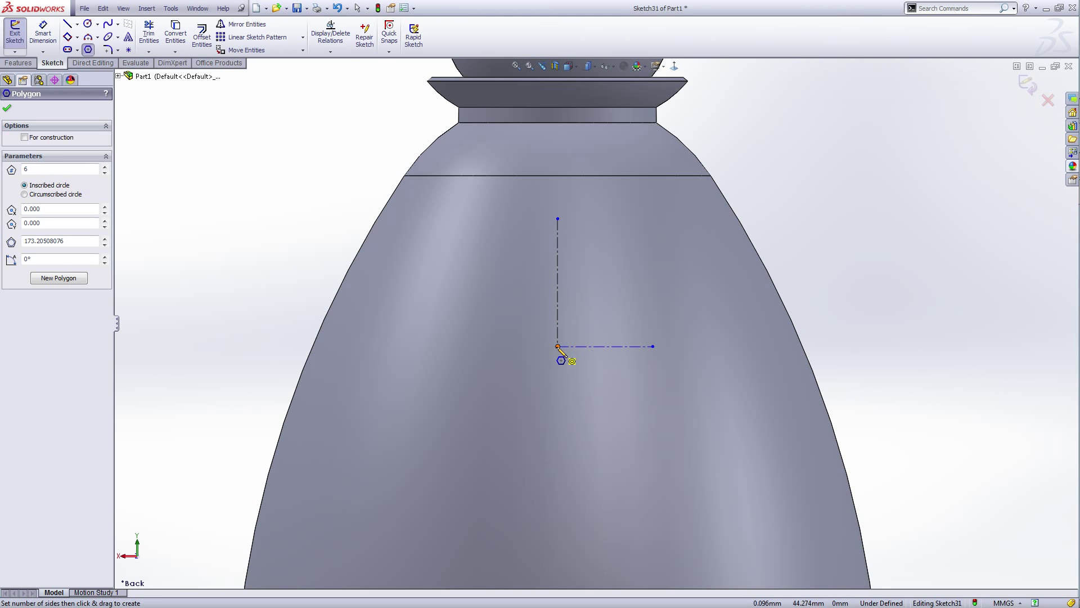
left_click_drag(558, 346, 559, 323)
right_click(559, 322)
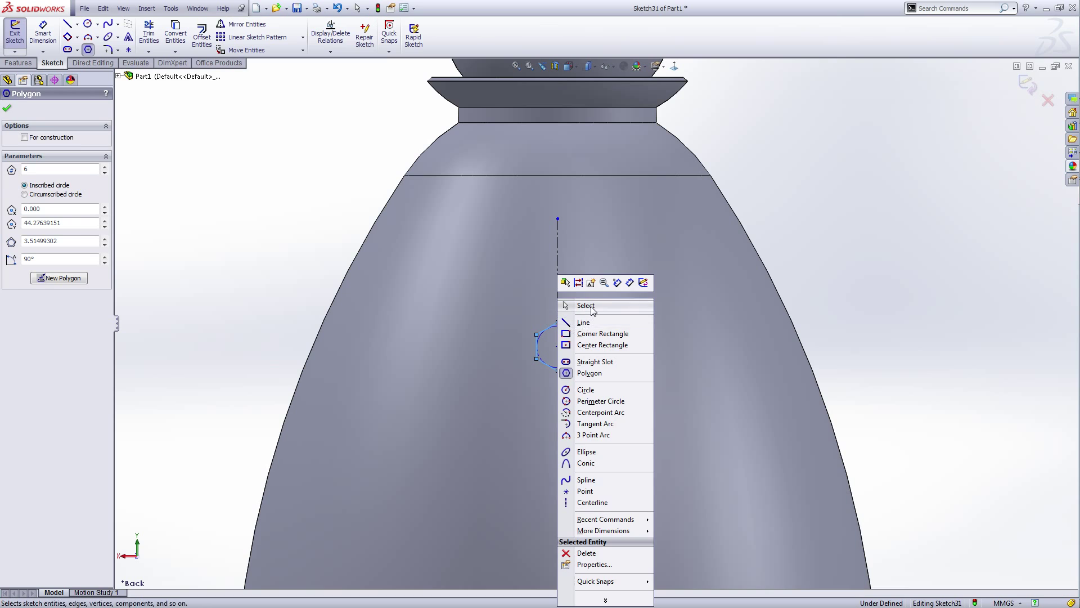
left_click(591, 310)
scroll(911, 326, "up", 3)
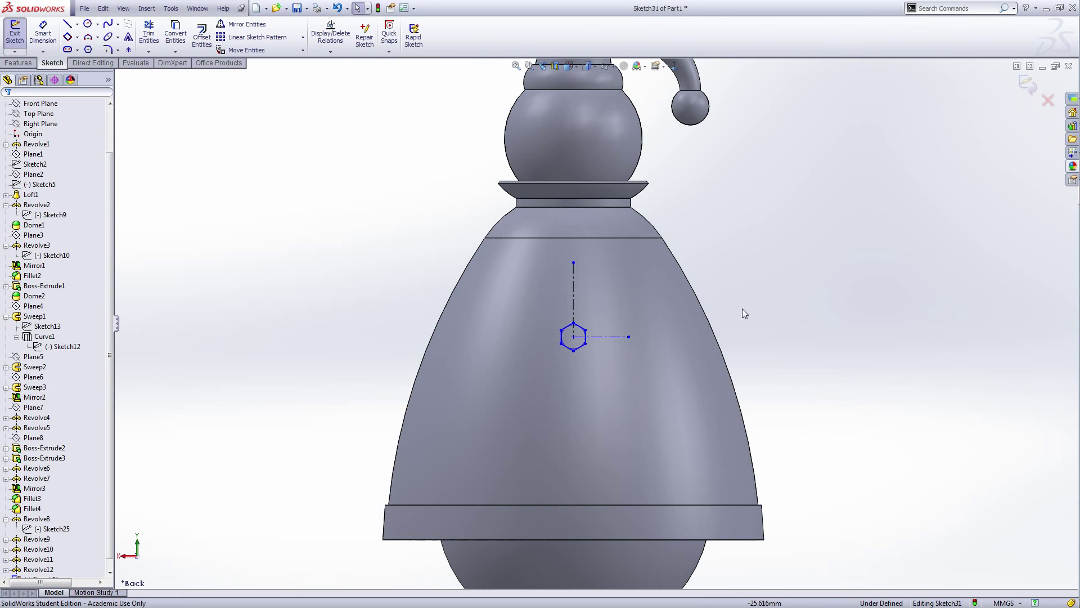
- Shrink the hexagon about its center until its inner construction circle has a radius of about 1.14 mm
scroll(574, 333, "down", 5)
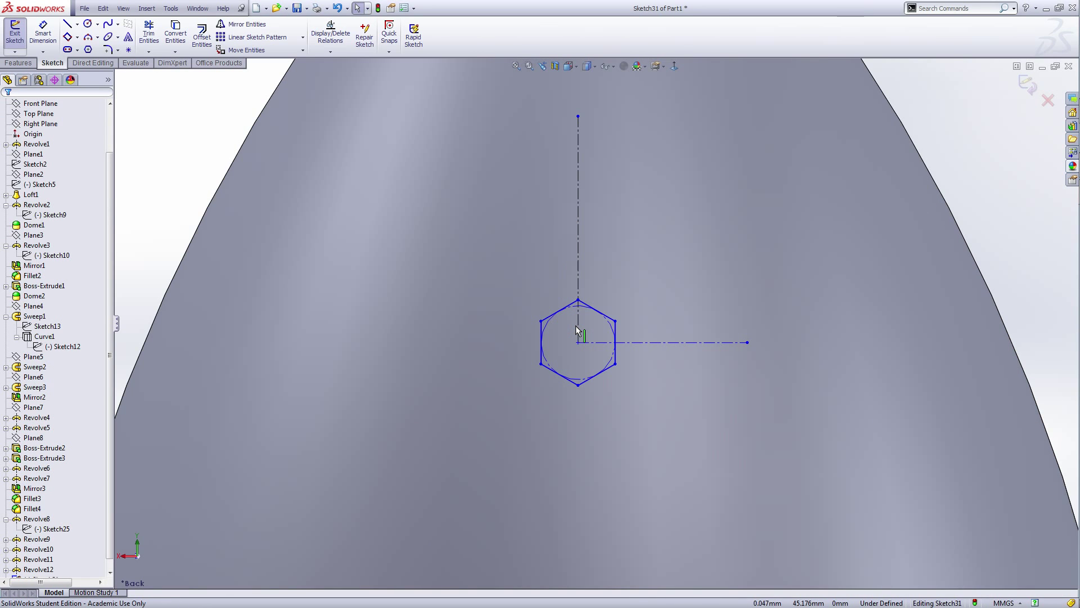
left_click_drag(575, 326, 583, 319)
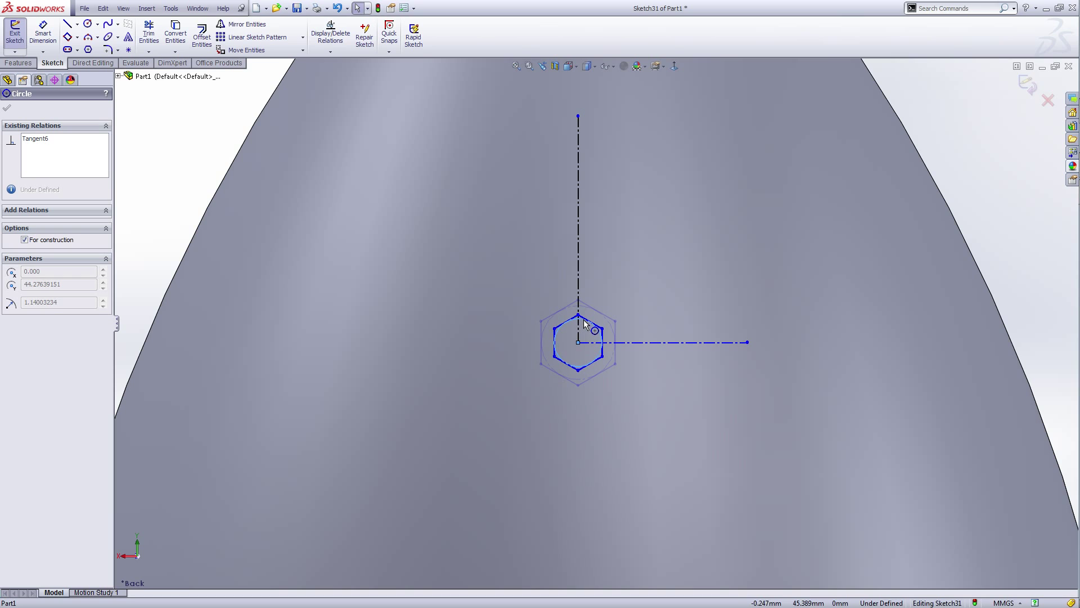
scroll(844, 312, "up", 4)
left_click(866, 297)
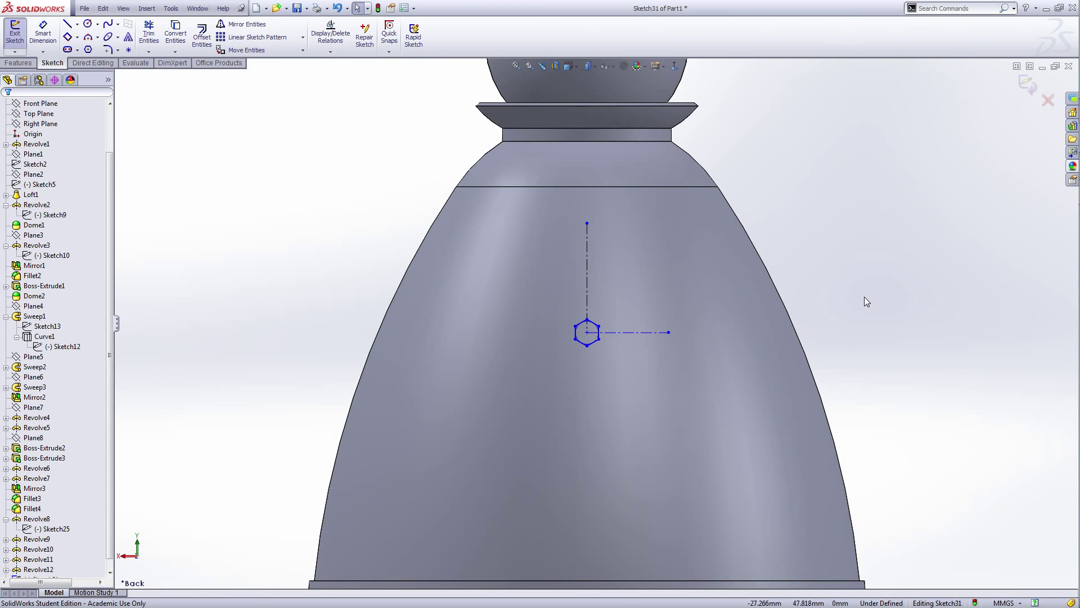
- Sketch two connected lines, about 2.8 mm and 0.5 mm long, from the midpoint of the hexagon's upper-left edge up to the vertical centerline
scroll(620, 338, "down", 2)
scroll(620, 339, "up", 2)
right_click(824, 219)
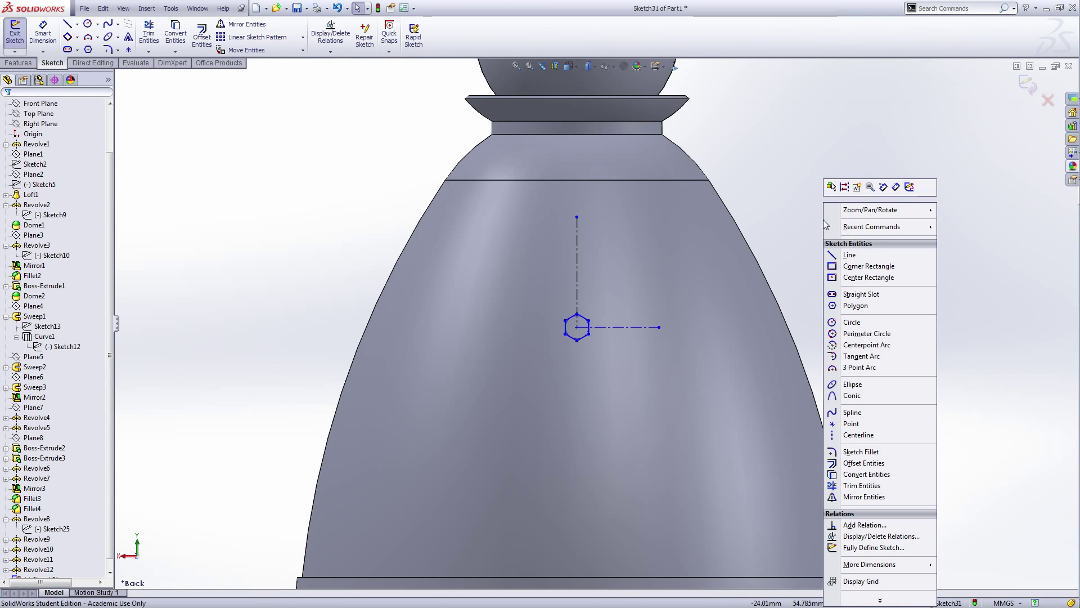
left_click(850, 255)
scroll(585, 327, "down", 5)
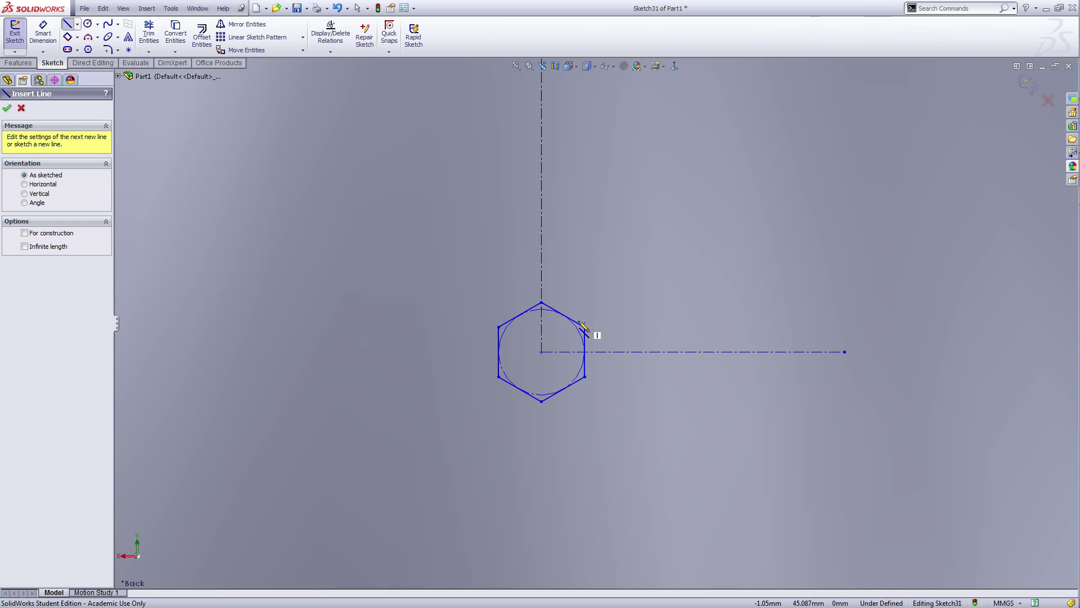
left_click(520, 314)
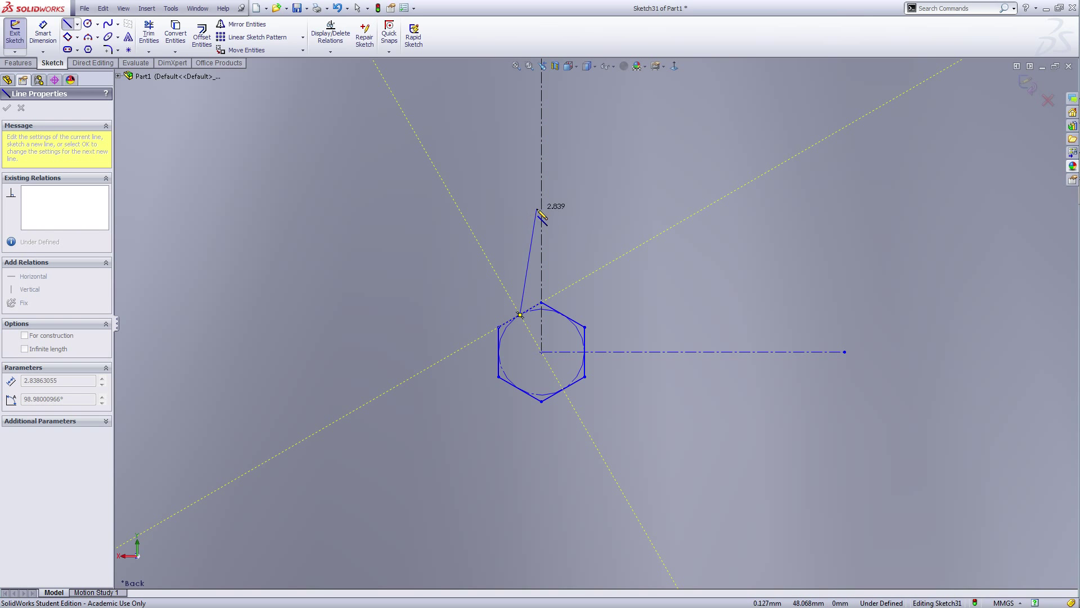
left_click(534, 208)
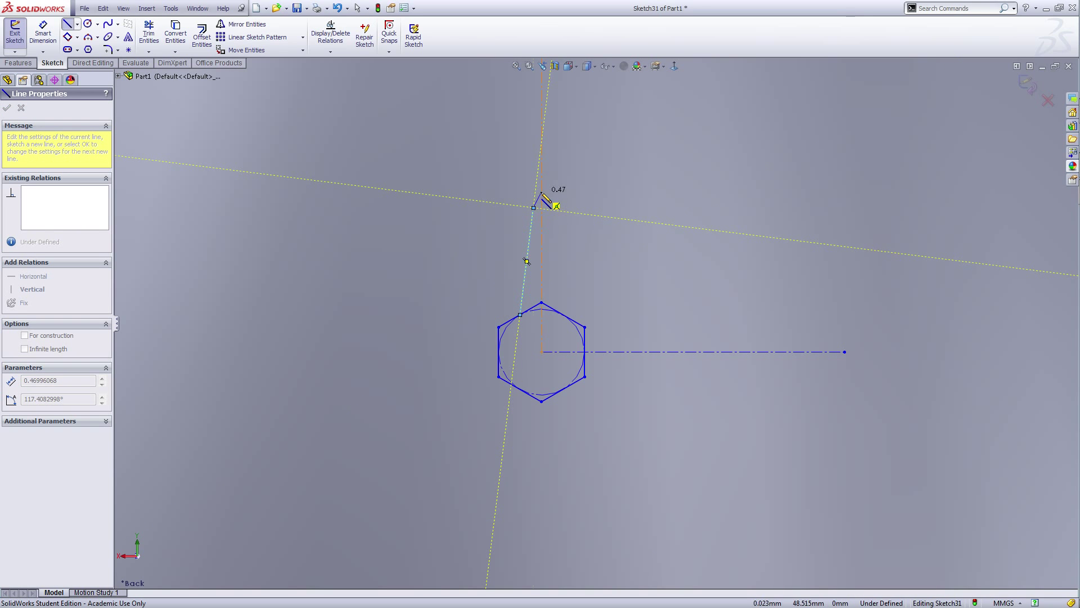
left_click(541, 193)
right_click(543, 195)
left_click(563, 197)
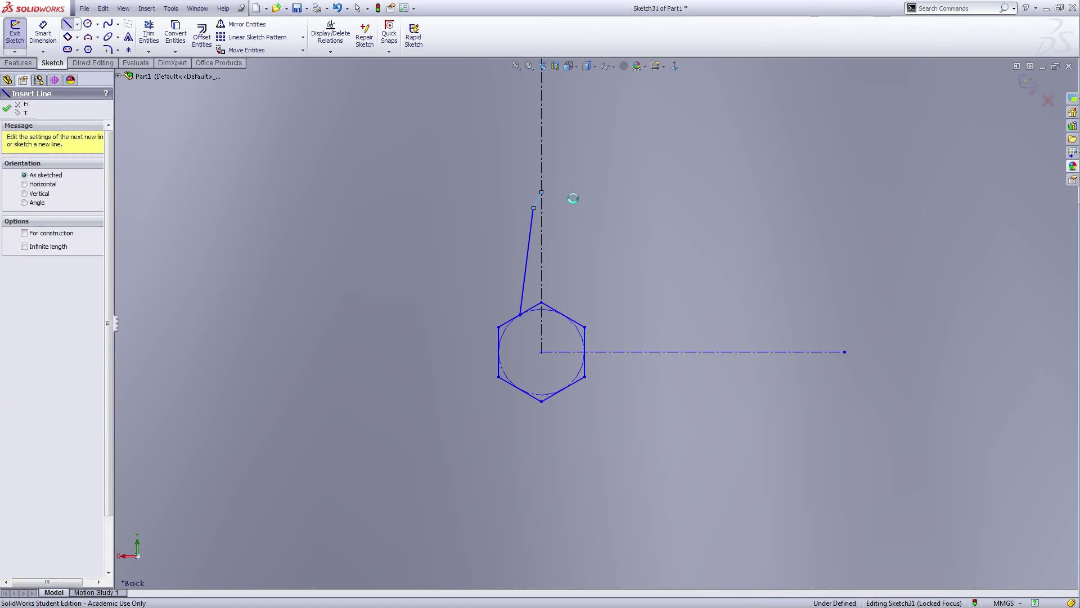
- Mirror the two spike lines about the vertical centerline, keeping the originals
left_click(242, 24)
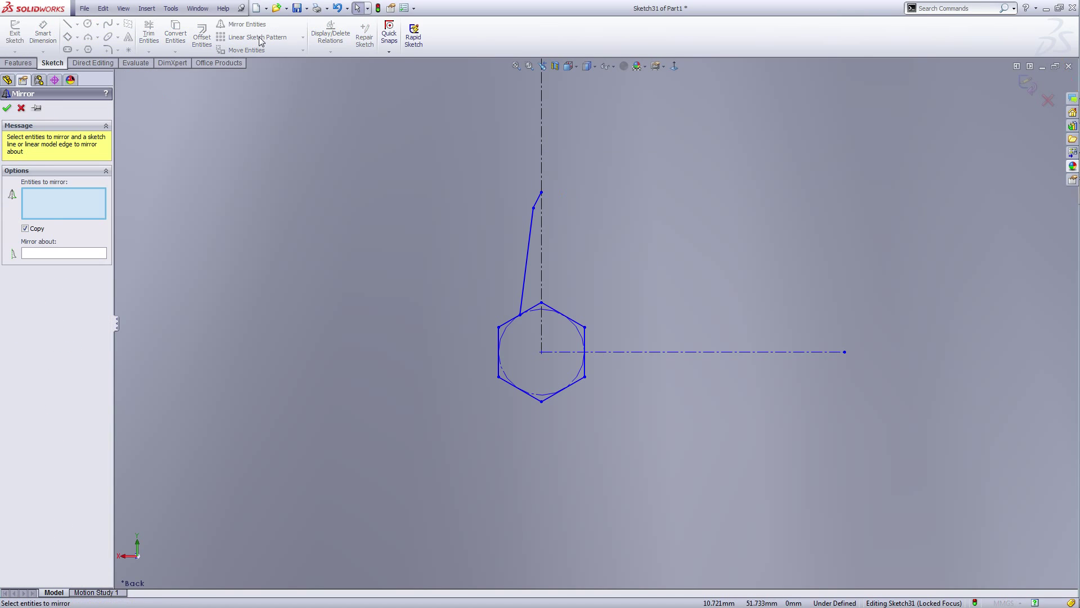
left_click(524, 279)
left_click(537, 201)
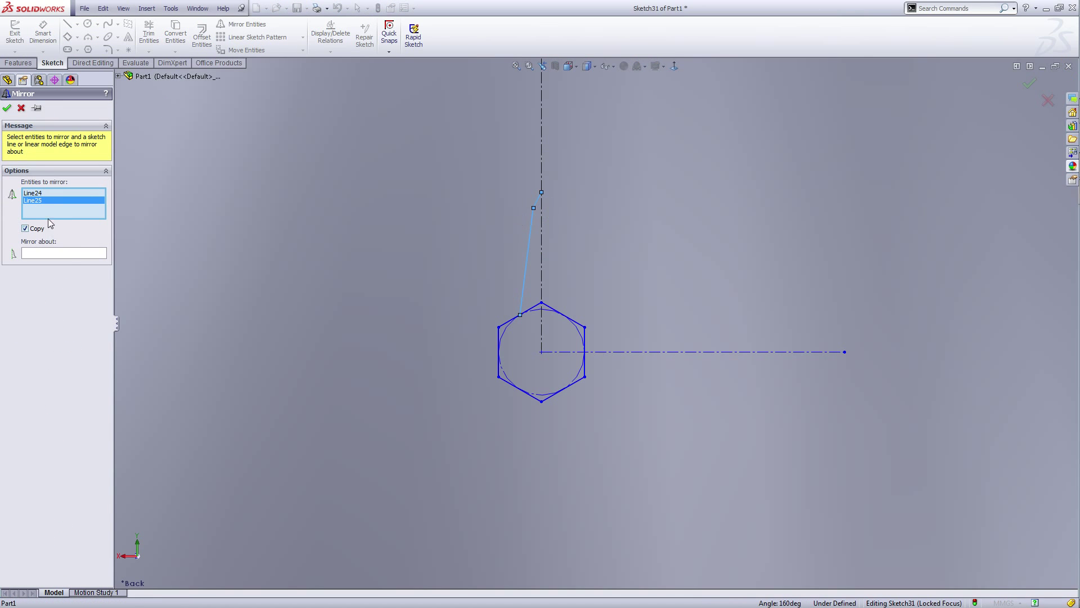
left_click(69, 256)
left_click(542, 247)
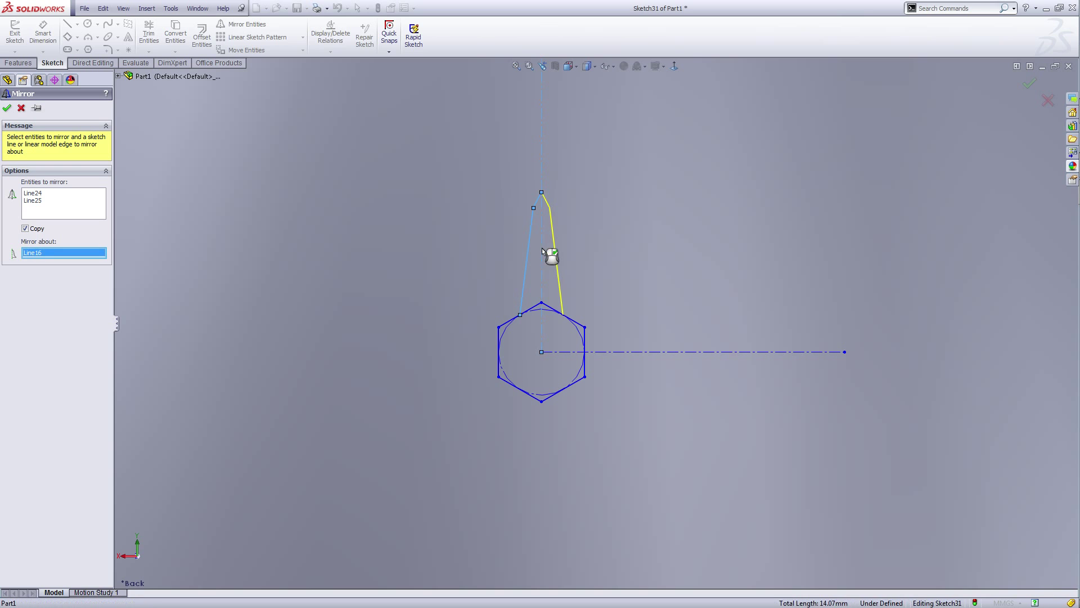
left_click(7, 107)
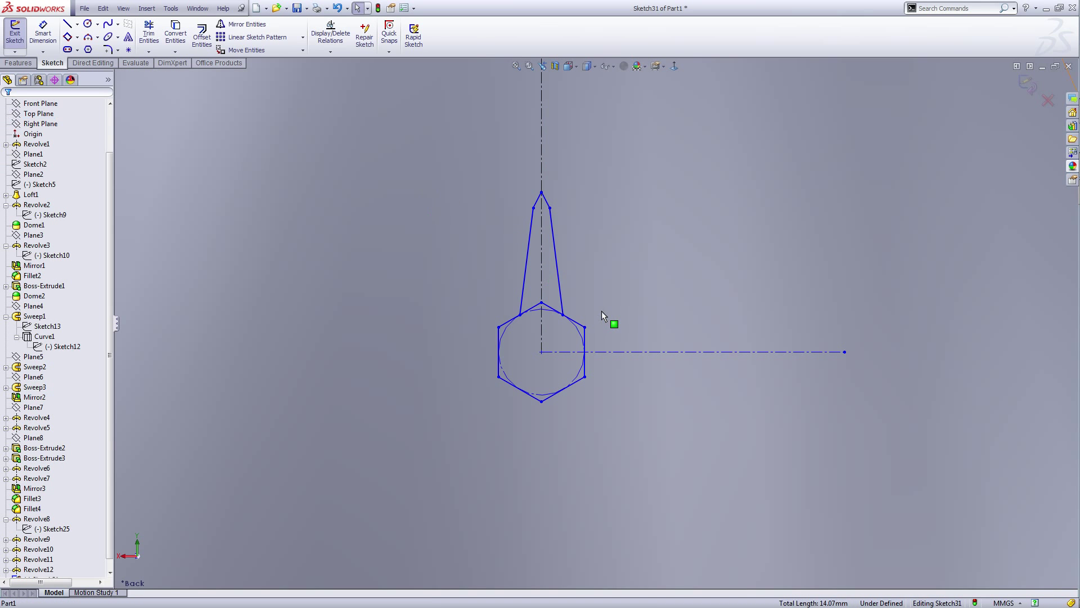
- Move the spike's shoulder points apart and raise its apex along the vertical centerline to about Y 49 mm
scroll(602, 311, "up", 5)
scroll(585, 295, "down", 5)
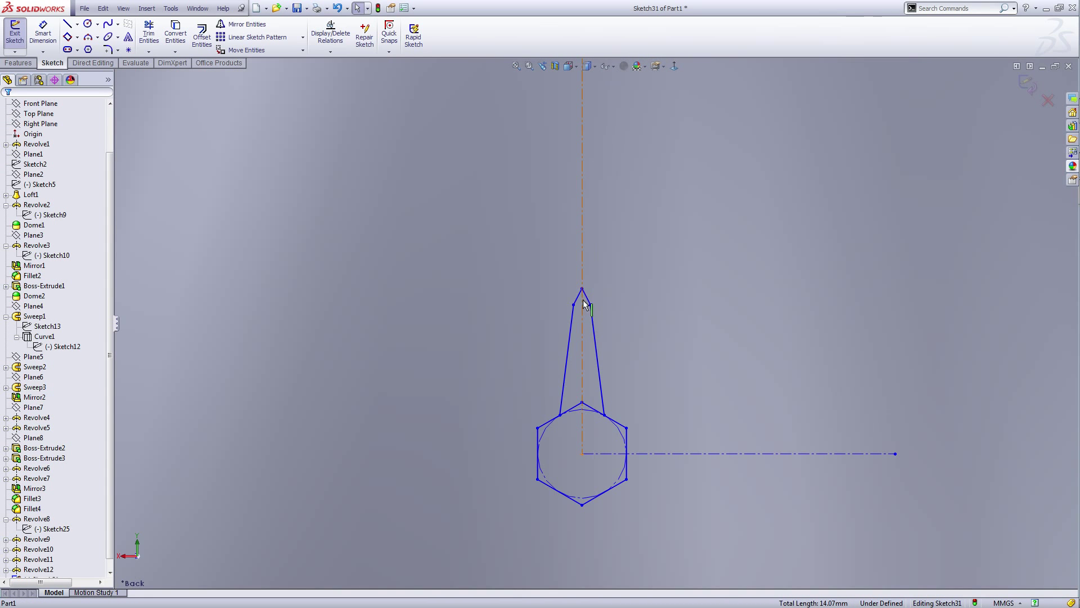
left_click(573, 305)
left_click_drag(568, 306, 582, 271)
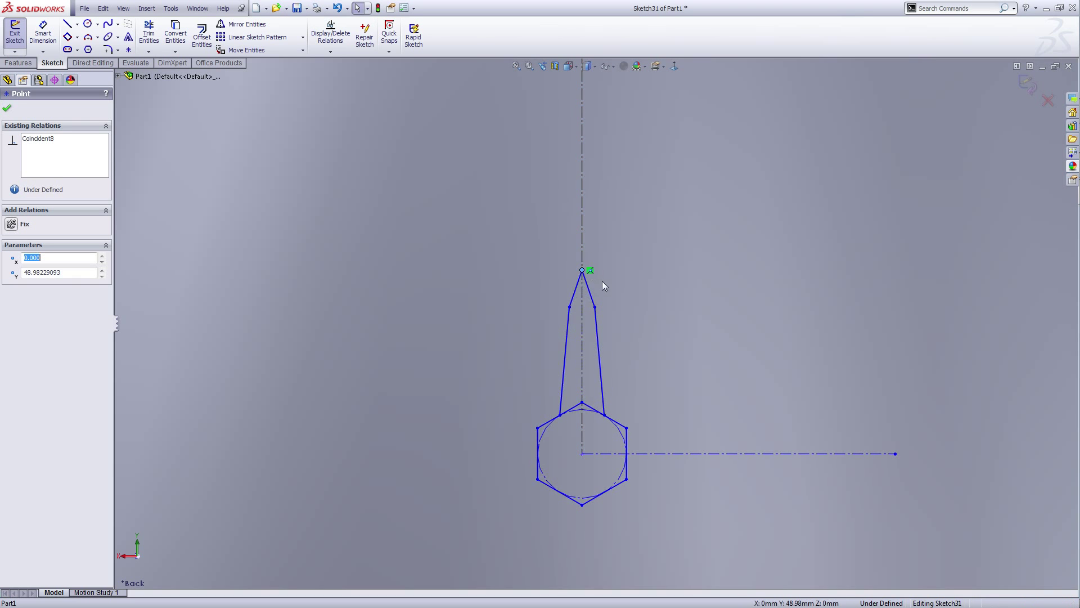
scroll(606, 289, "up", 8)
left_click(837, 330)
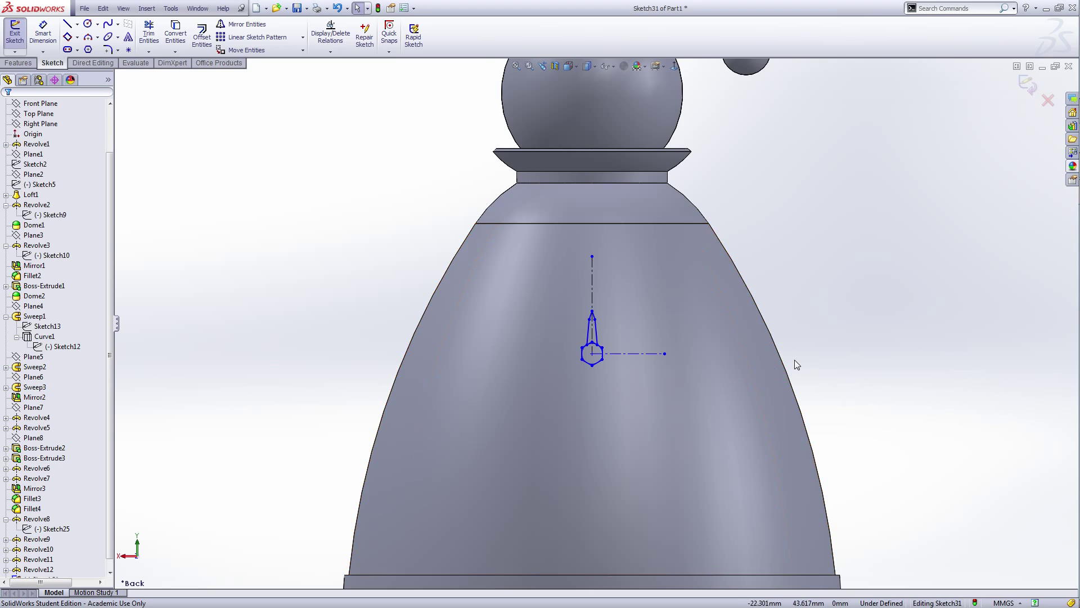
- Reshape the spike tip with the apex at about Y 48.25 mm and the shoulder points at about Y 47.8 mm
scroll(569, 355, "down", 5)
scroll(634, 320, "down", 1)
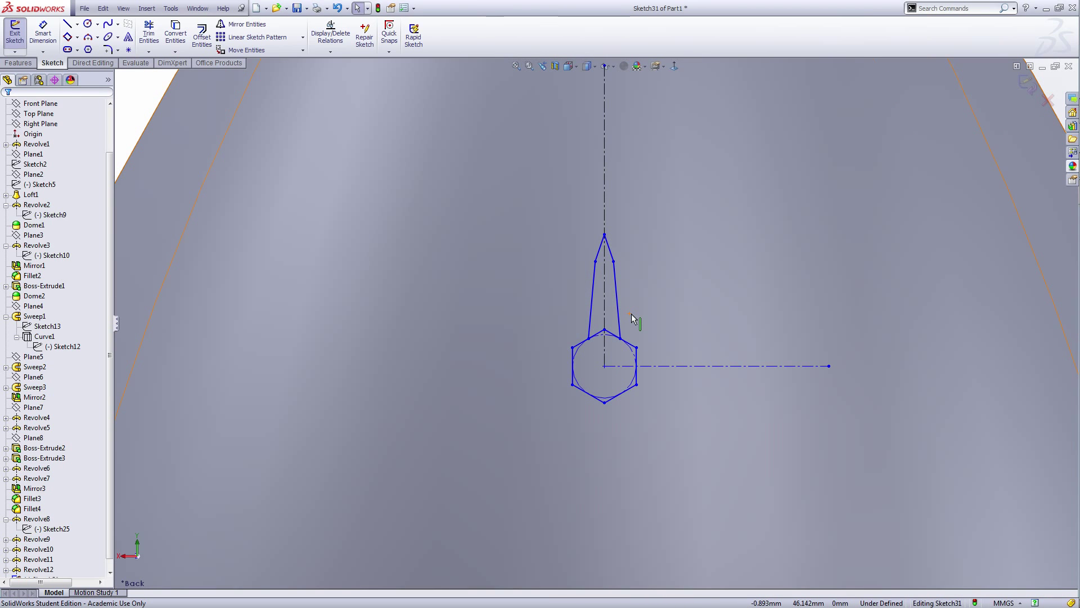
scroll(631, 314, "down", 2)
left_click_drag(576, 239, 575, 273)
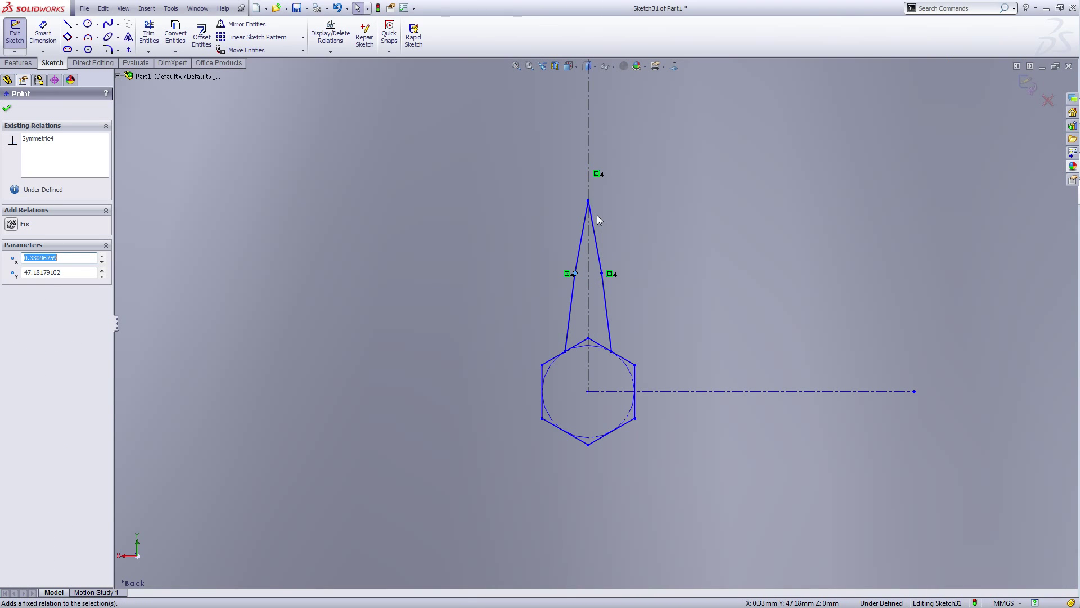
left_click_drag(588, 201, 588, 229)
left_click_drag(602, 274, 596, 250)
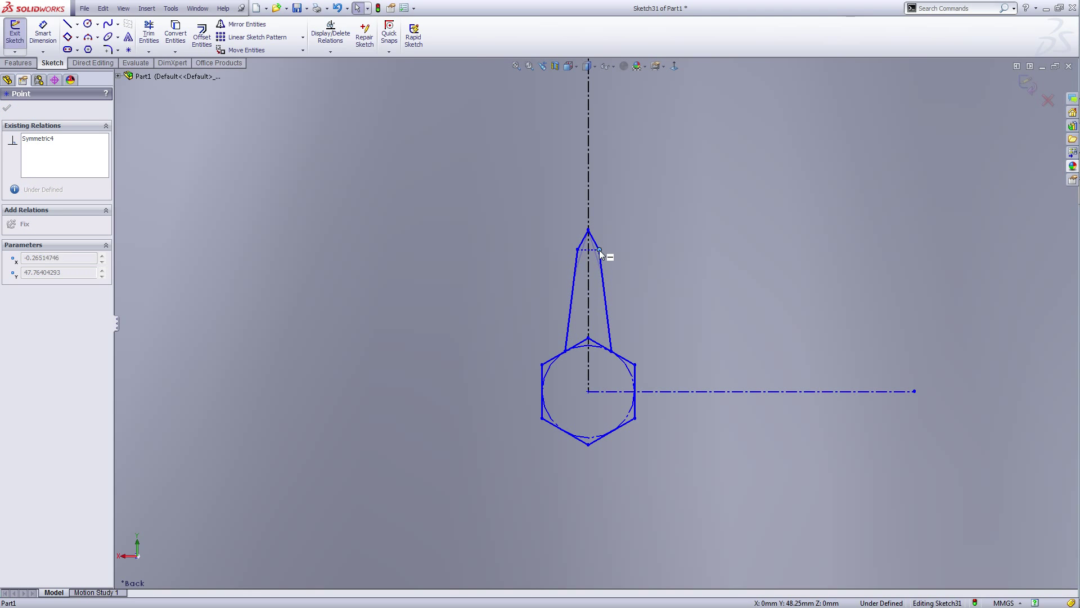
scroll(630, 276, "up", 5)
scroll(642, 286, "up", 2)
left_click(899, 276)
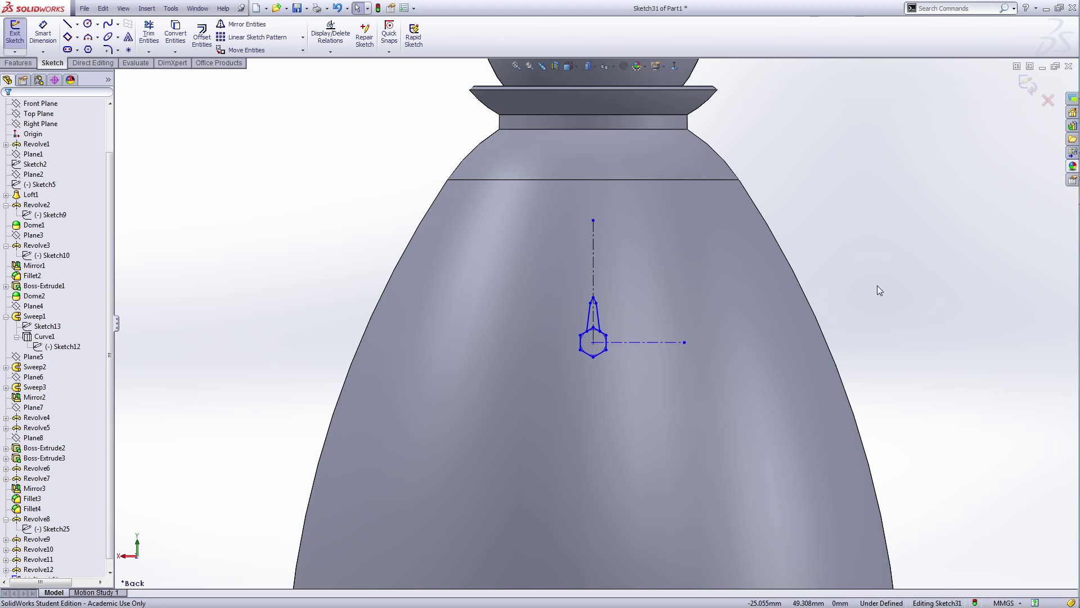
- Draw a 3-point corner rectangle about 0.67 by 0.28 mm, perpendicular to the spike's right edge just below the shoulder
scroll(609, 306, "down", 3)
scroll(609, 306, "up", 1)
scroll(609, 306, "up", 2)
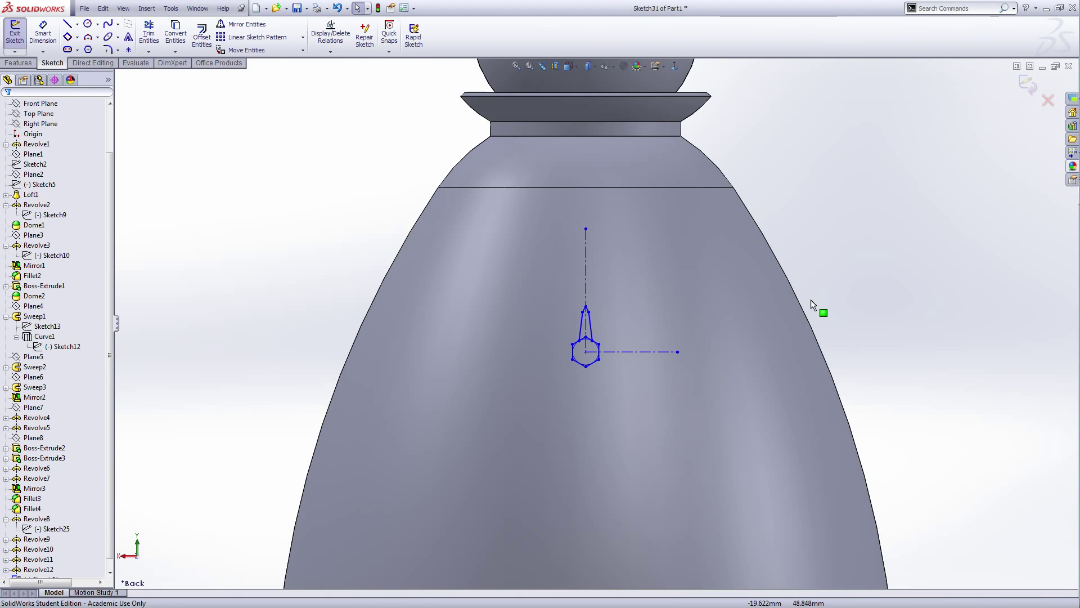
right_click(833, 191)
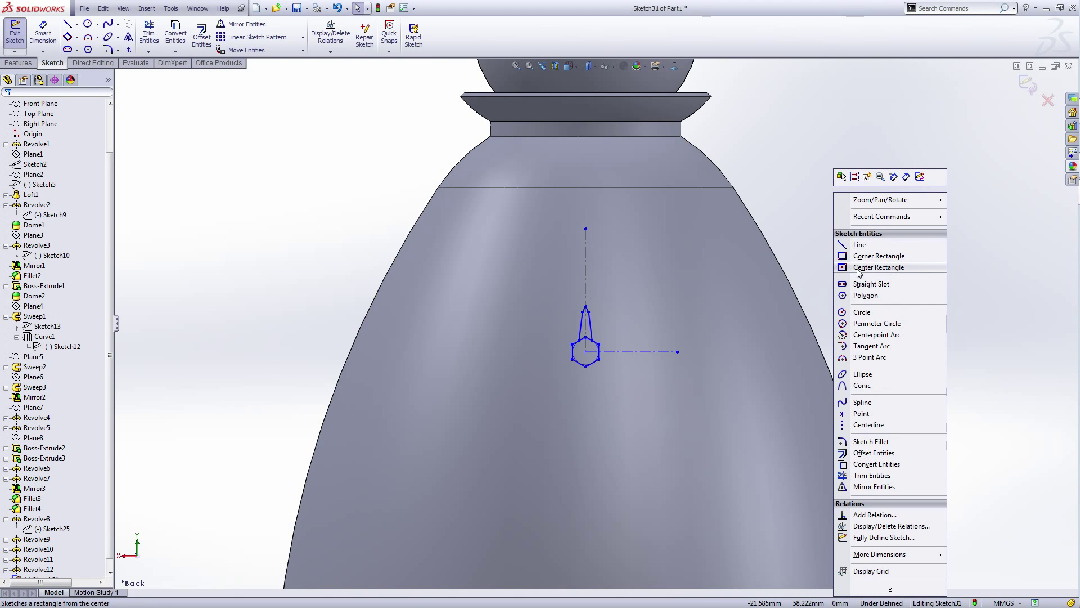
left_click(67, 38)
scroll(600, 326, "down", 2)
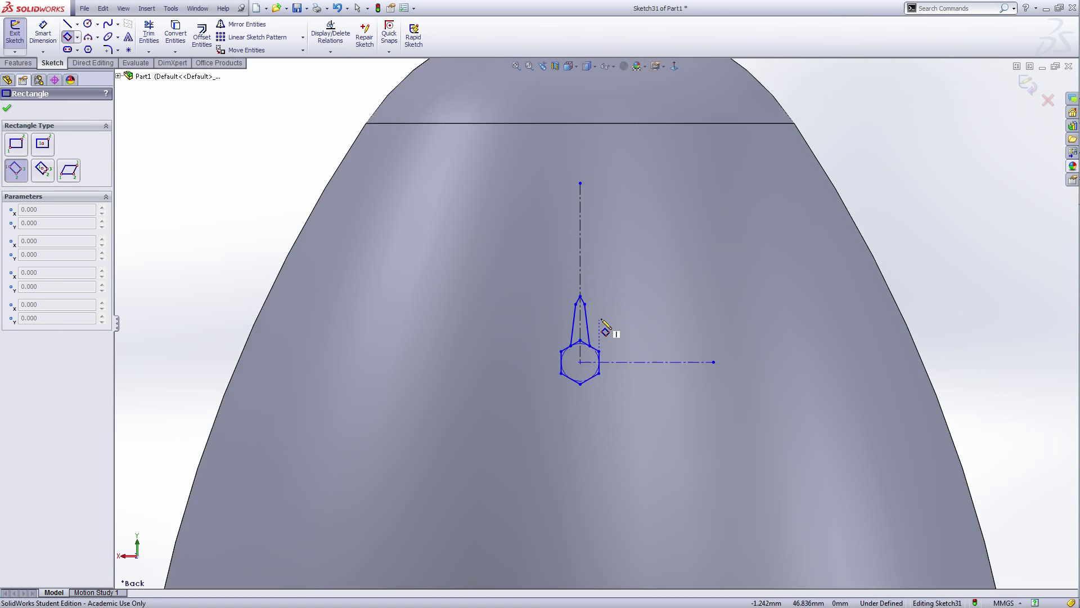
scroll(602, 322, "down", 4)
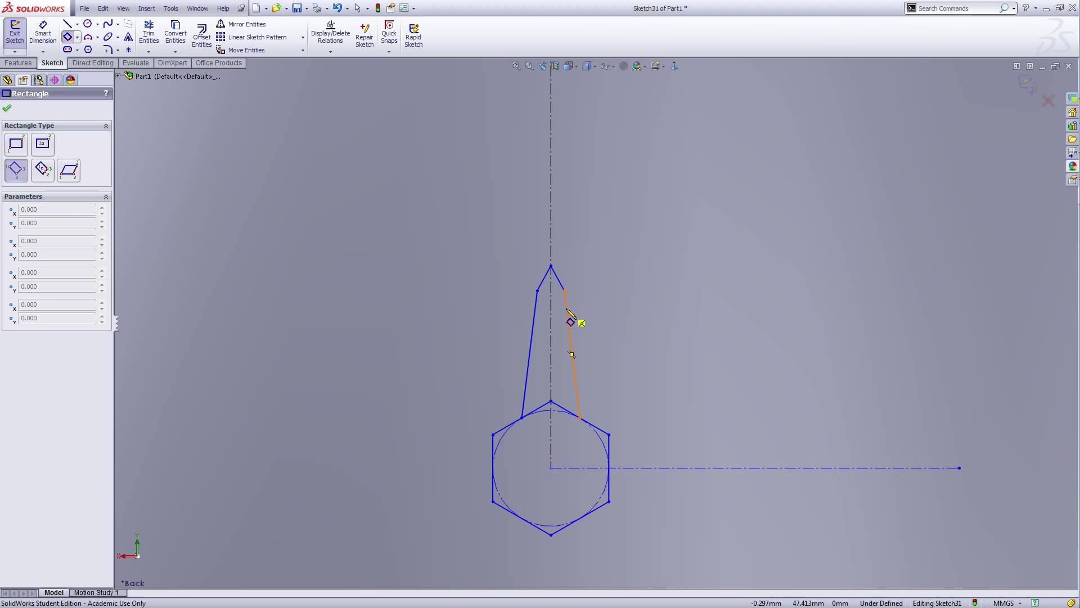
left_click(567, 311)
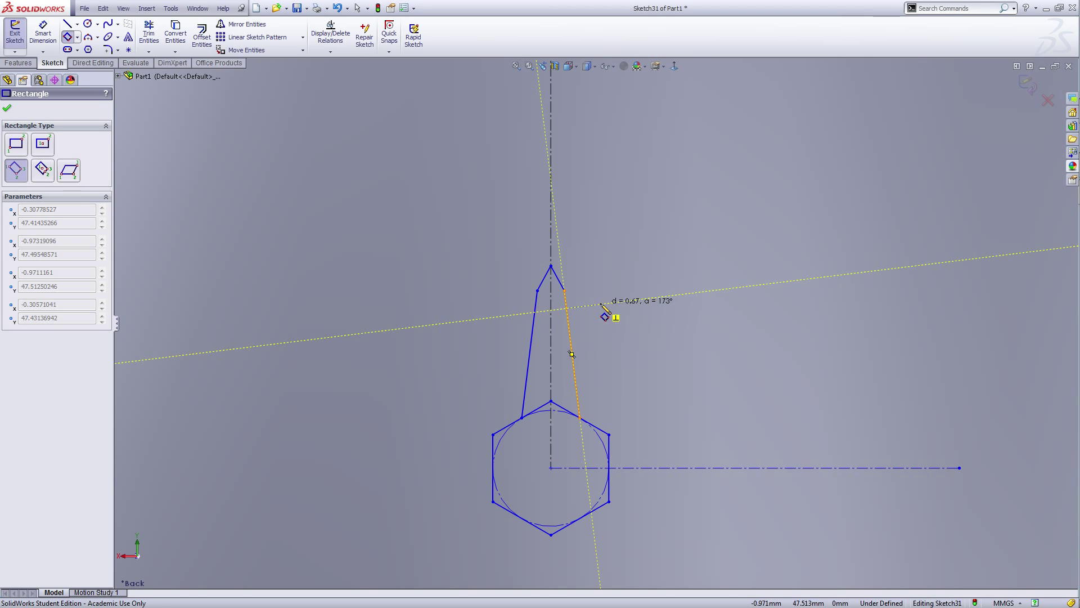
left_click(601, 304)
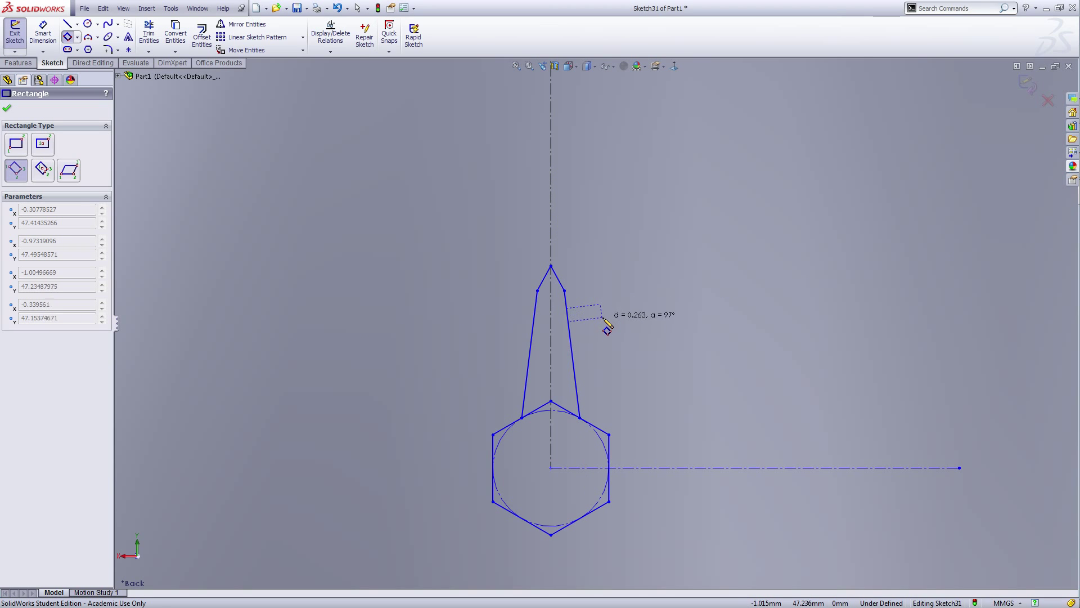
left_click(603, 319)
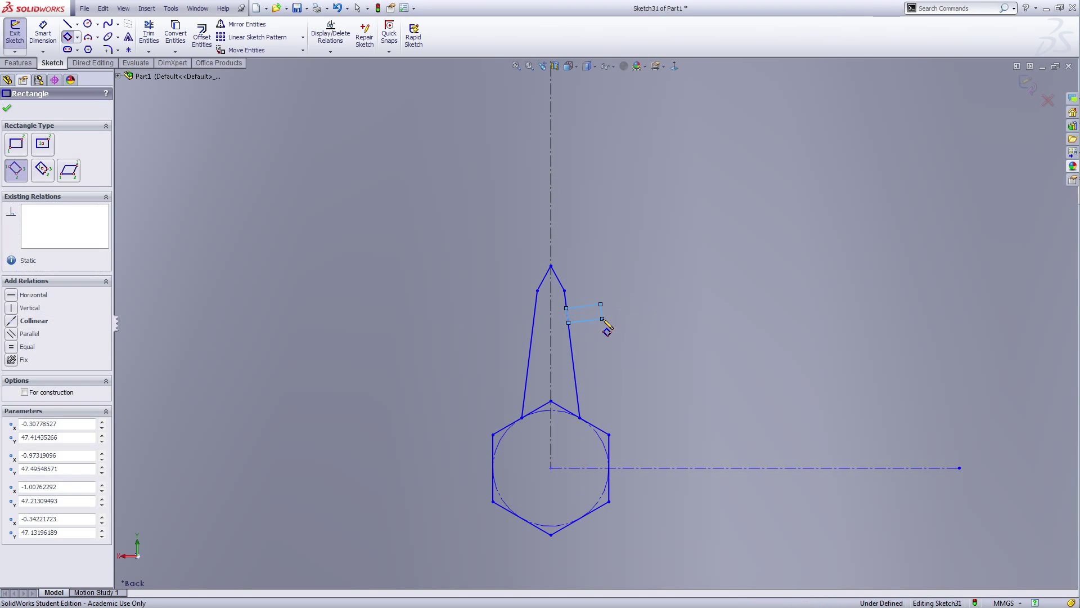
- Draw a second, larger 3-point rectangle about 0.9 by 0.5 mm on the spike's right edge, below the first one
left_click(572, 354)
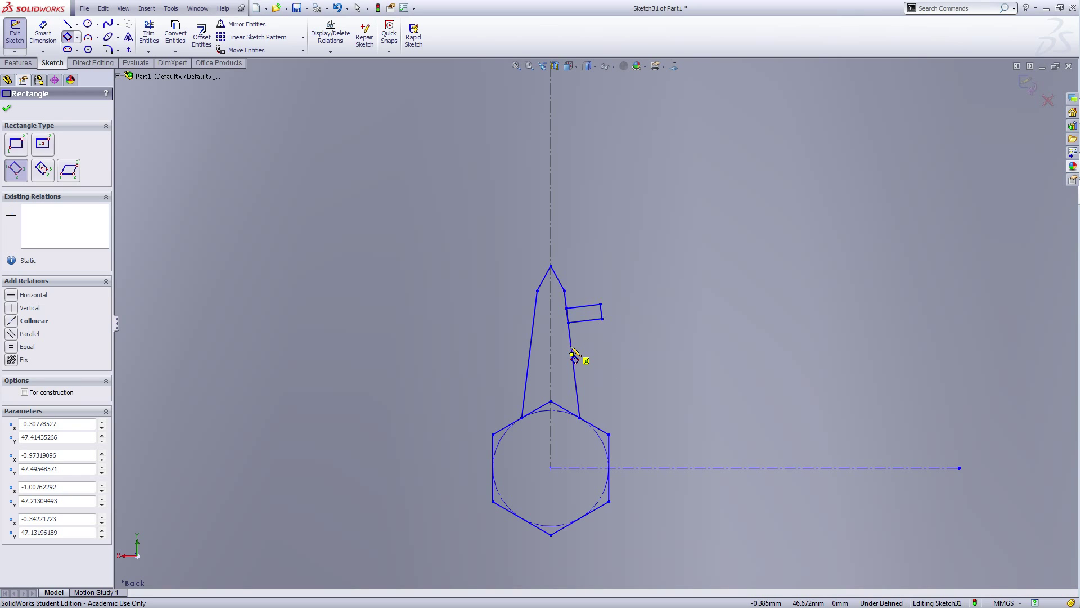
left_click(619, 340)
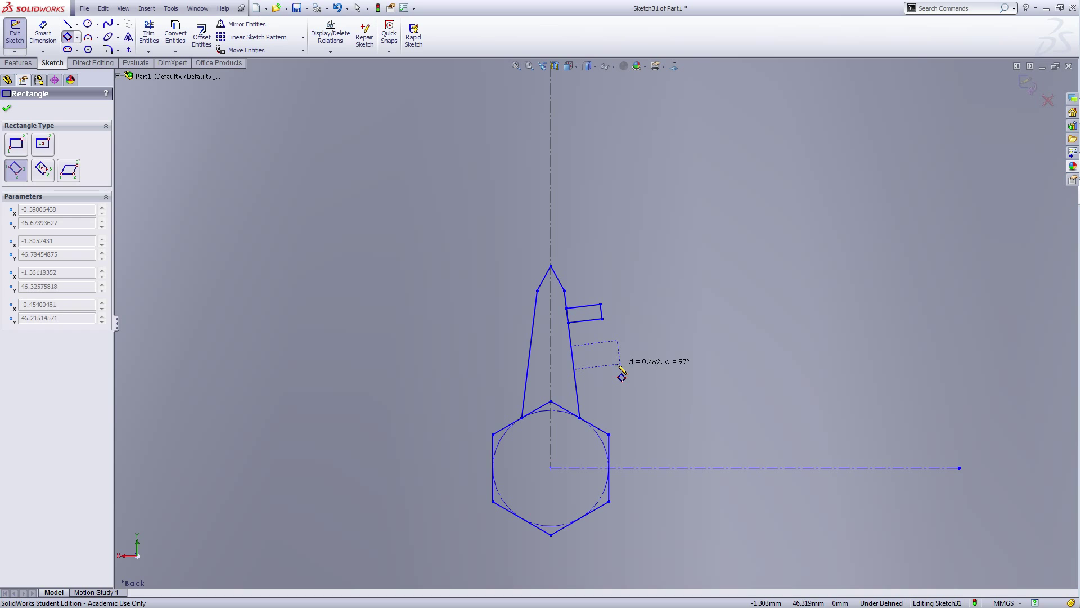
left_click(619, 366)
right_click(619, 369)
left_click(648, 305)
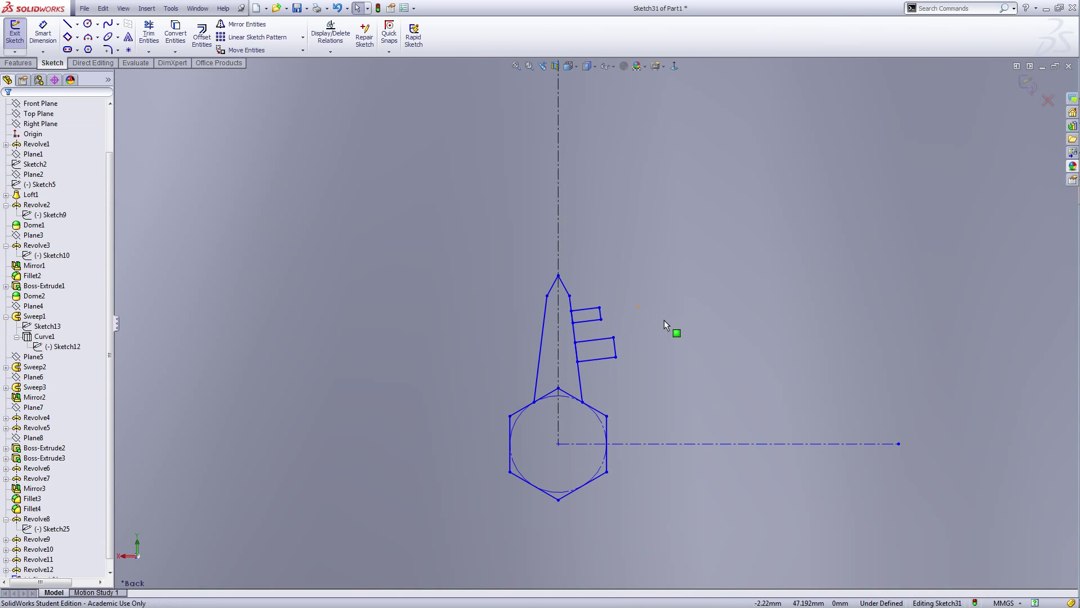
scroll(664, 319, "up", 2)
scroll(651, 317, "up", 2)
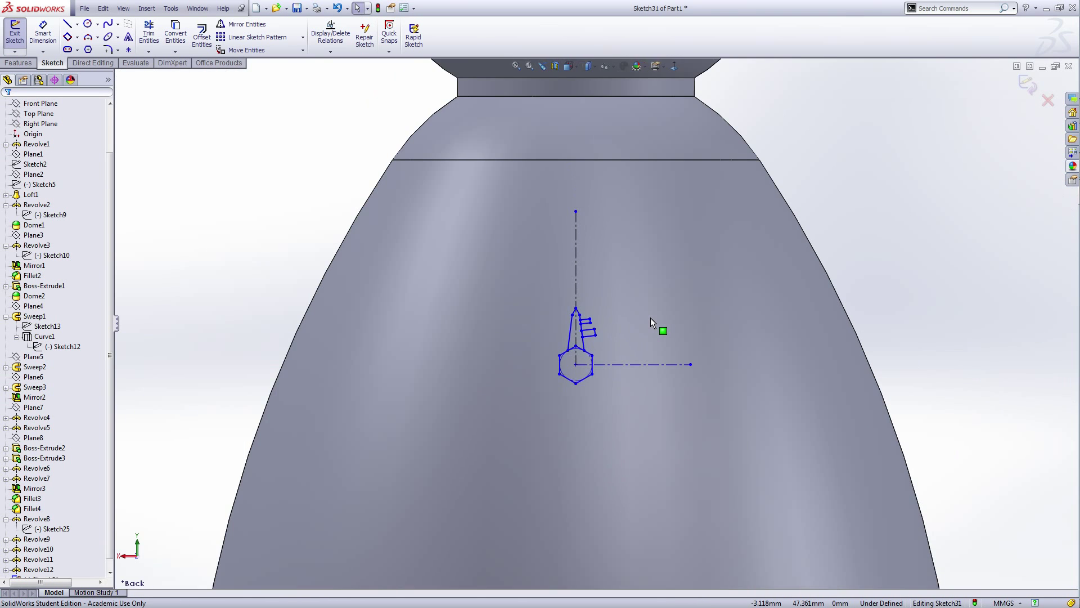
- Add a pointed tip to the upper side rectangle's outer end with two lines about 0.3 and 0.28 mm long
scroll(656, 313, "down", 2)
scroll(709, 301, "up", 1)
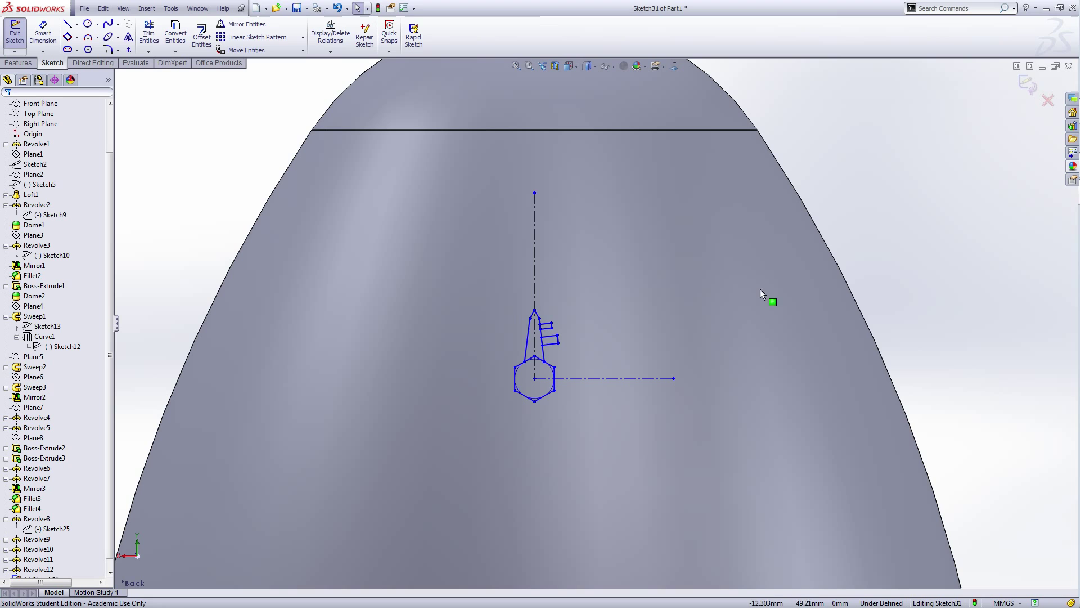
right_click(859, 164)
left_click(885, 218)
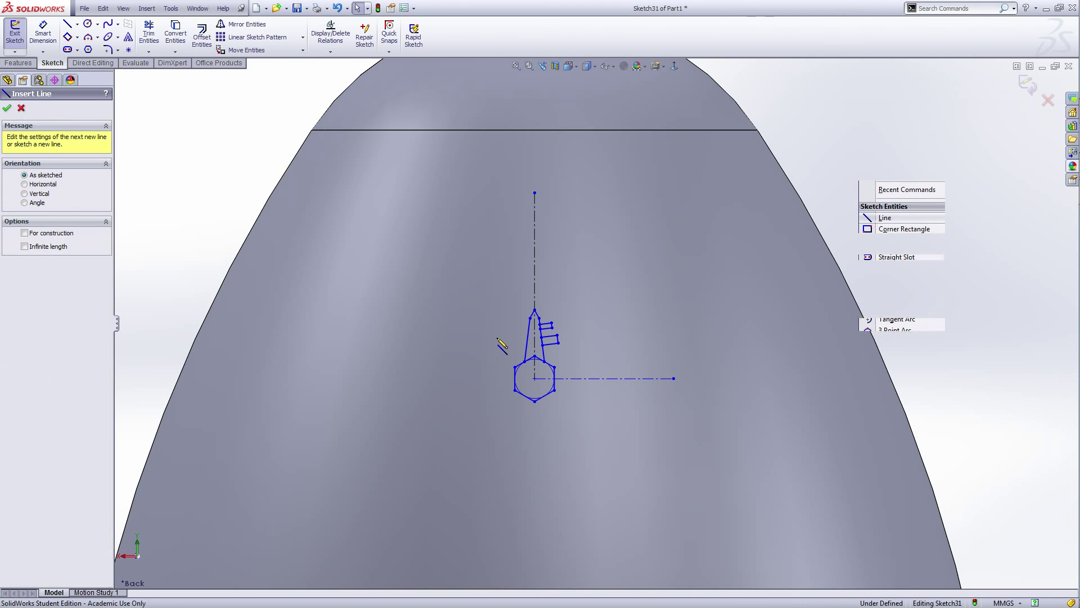
scroll(500, 344, "down", 5)
left_click(719, 278)
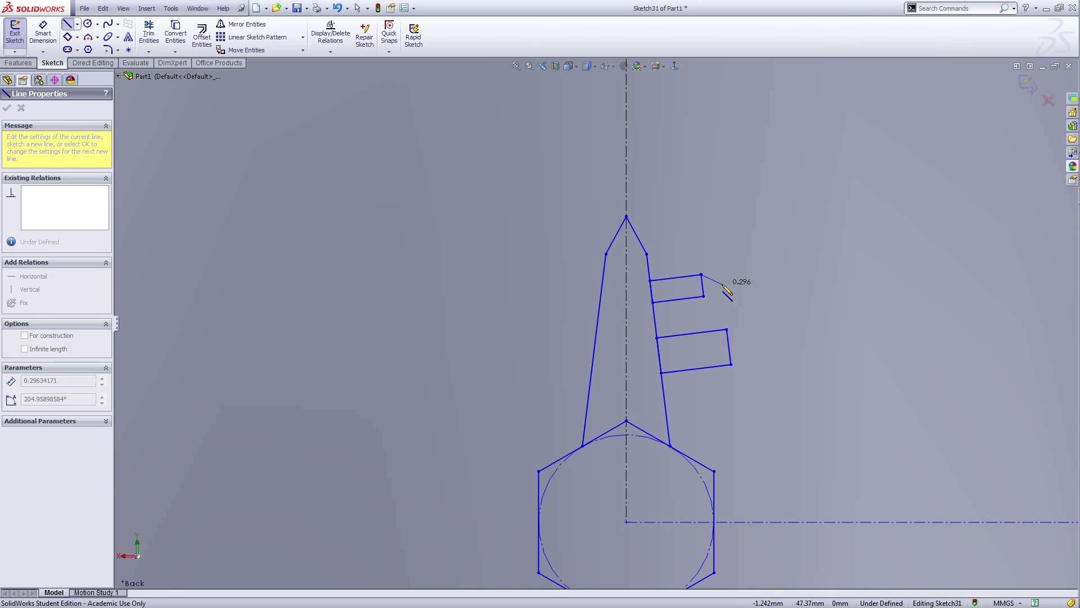
left_click(722, 284)
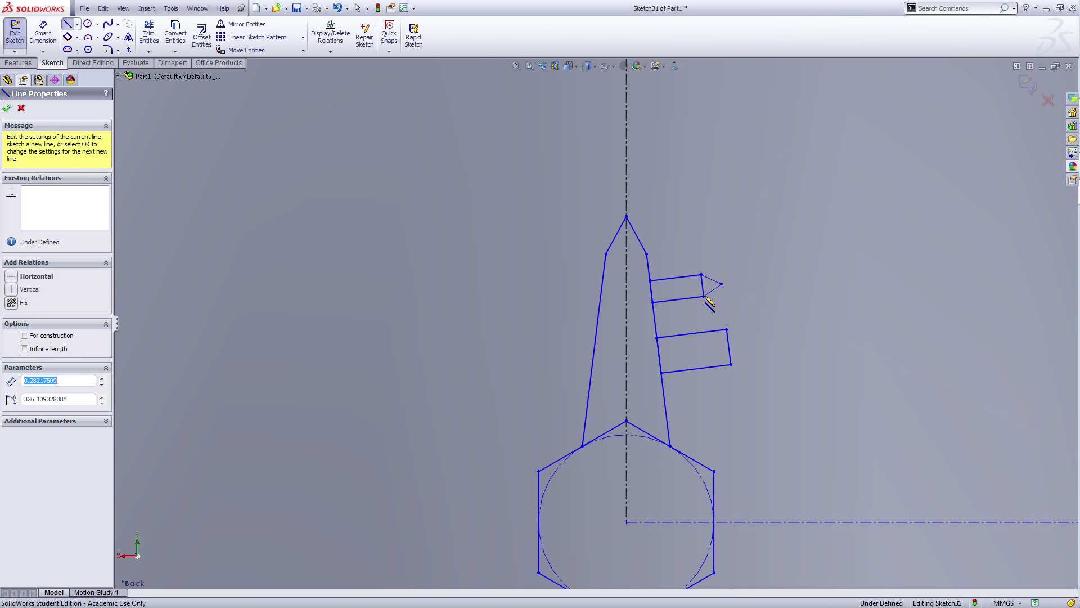
left_click(703, 296)
- Add a matching pointed tip to the lower side rectangle's outer end, with its lower line about 0.42 mm long
left_click(726, 329)
left_click(754, 343)
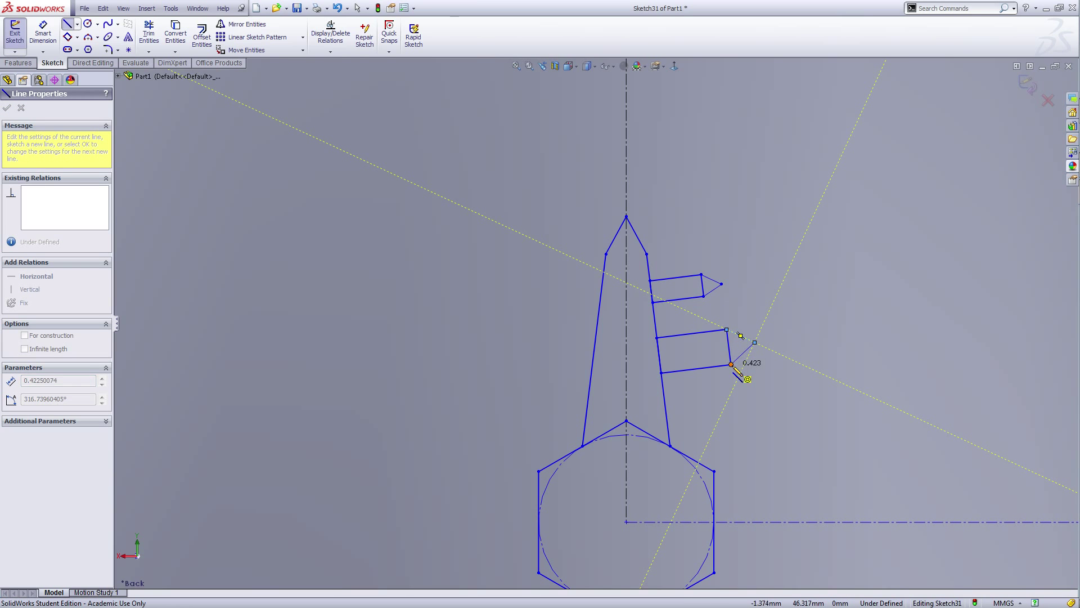
left_click(731, 365)
right_click(732, 366)
left_click(761, 319)
scroll(784, 339, "up", 4)
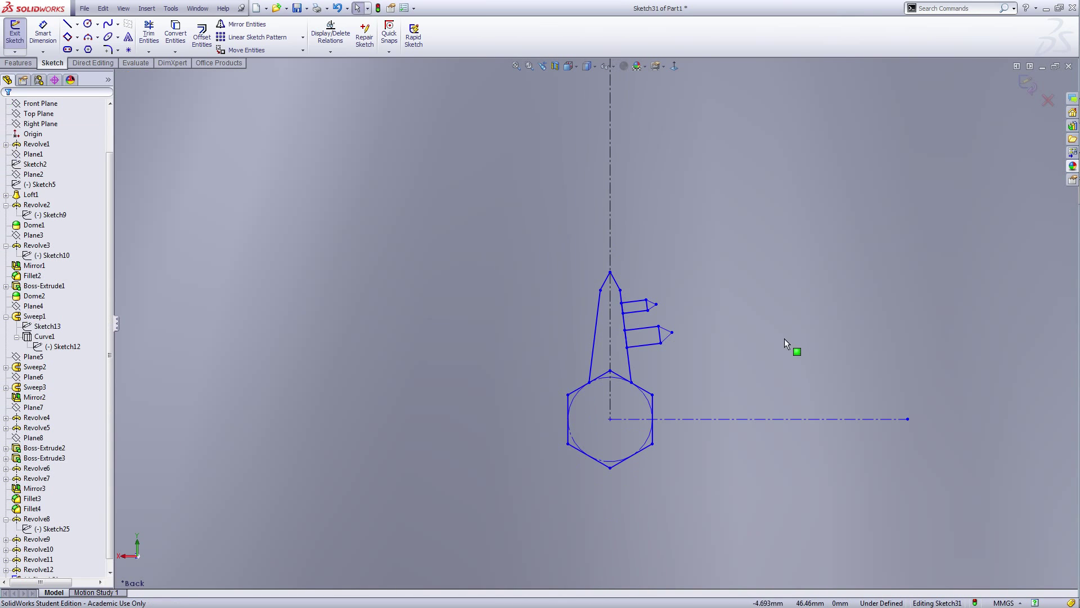
- Convert the rectangles' end lines inside the pointed tips to construction geometry and trim the spike edge across both tooth bases
scroll(650, 303, "down", 5)
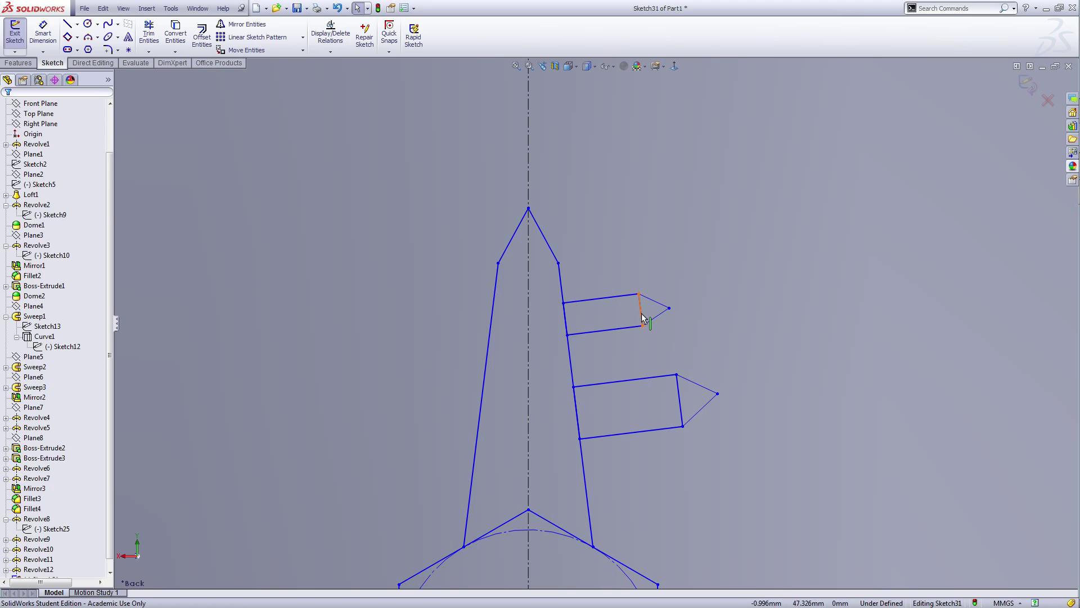
left_click(642, 317)
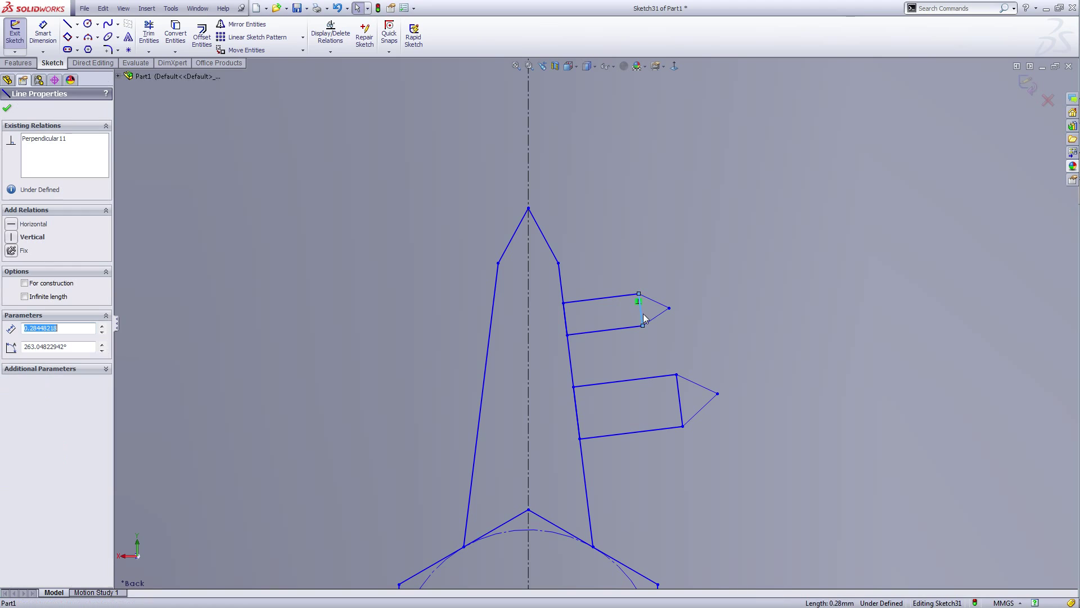
left_click(680, 402, "ctrl")
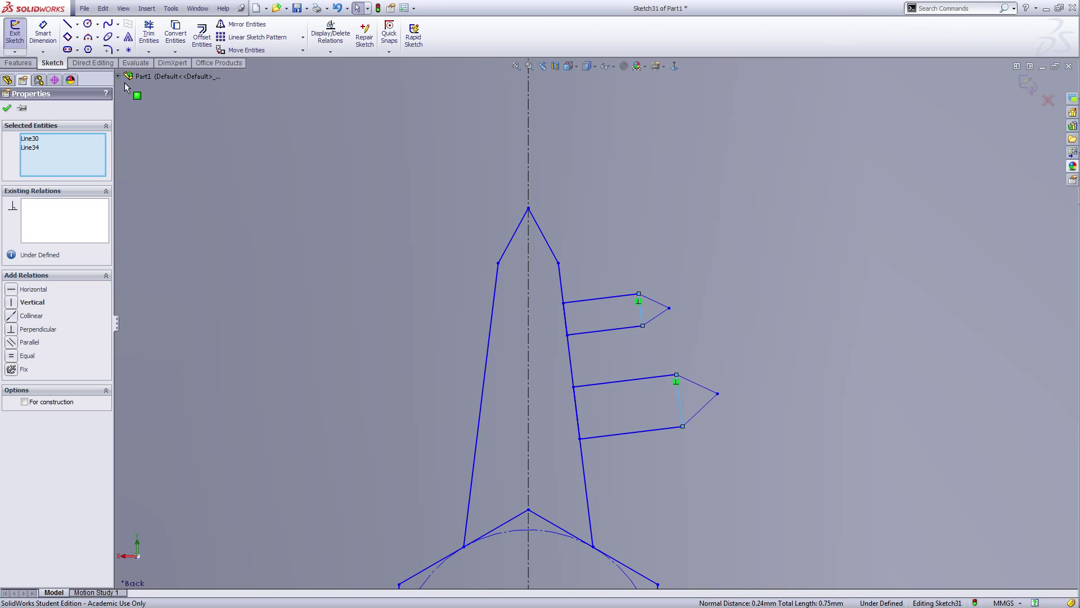
left_click(24, 401)
left_click(7, 108)
scroll(559, 290, "down", 4)
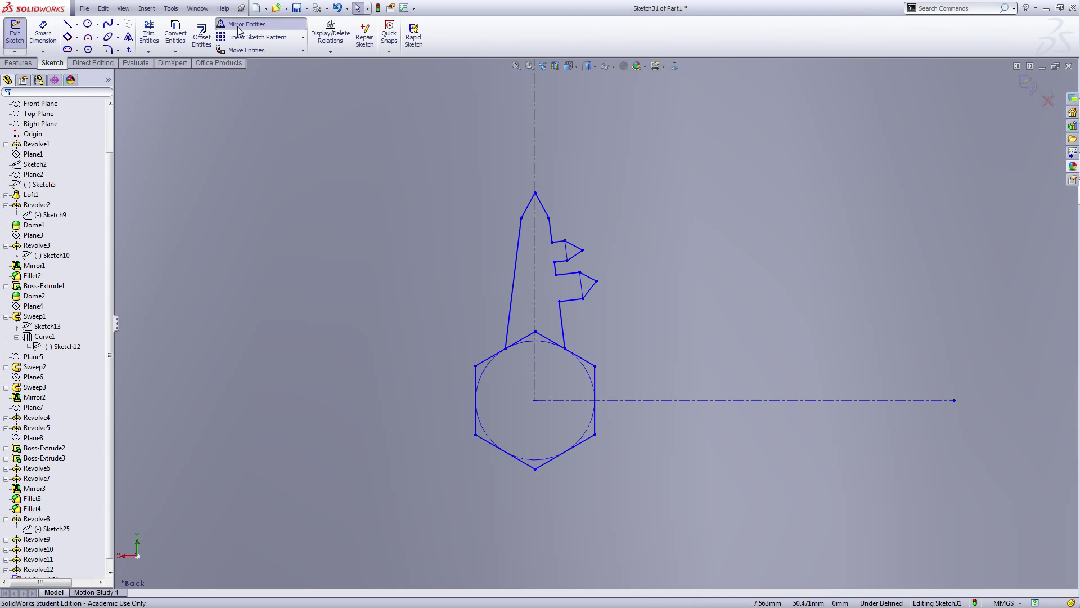
- Mirror the outlines of both pointed teeth about the vertical centerline, keeping the originals
left_click(242, 25)
scroll(571, 251, "down", 3)
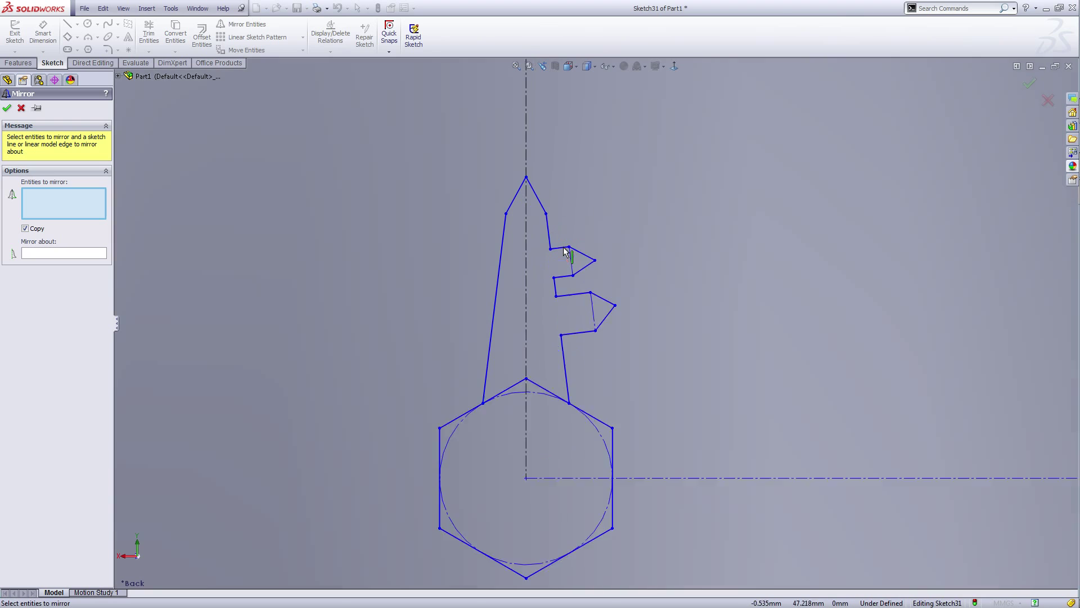
left_click(588, 261)
left_click(591, 276)
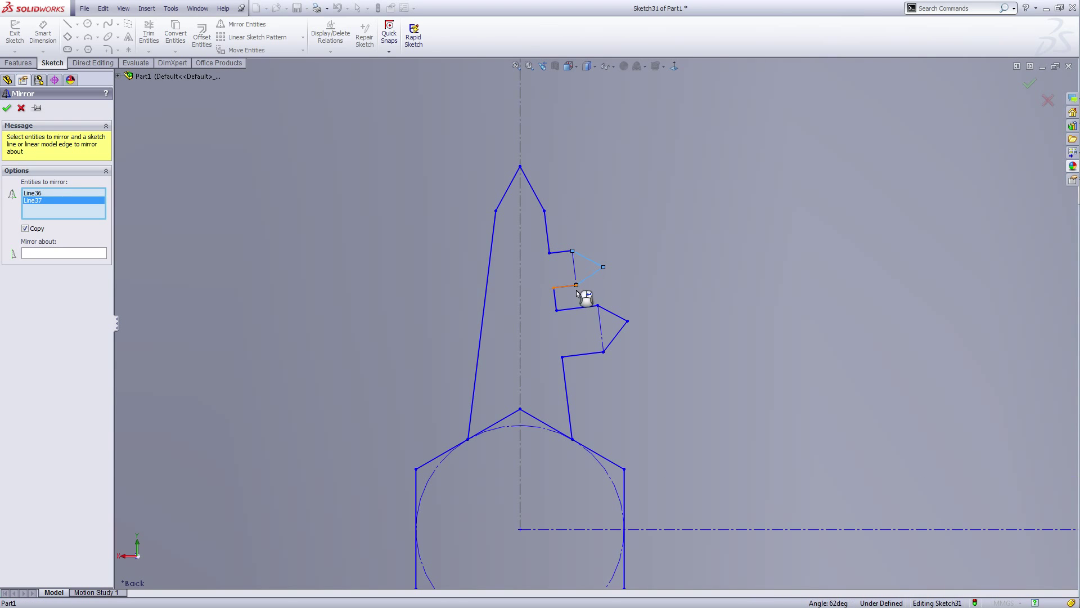
left_click(567, 286)
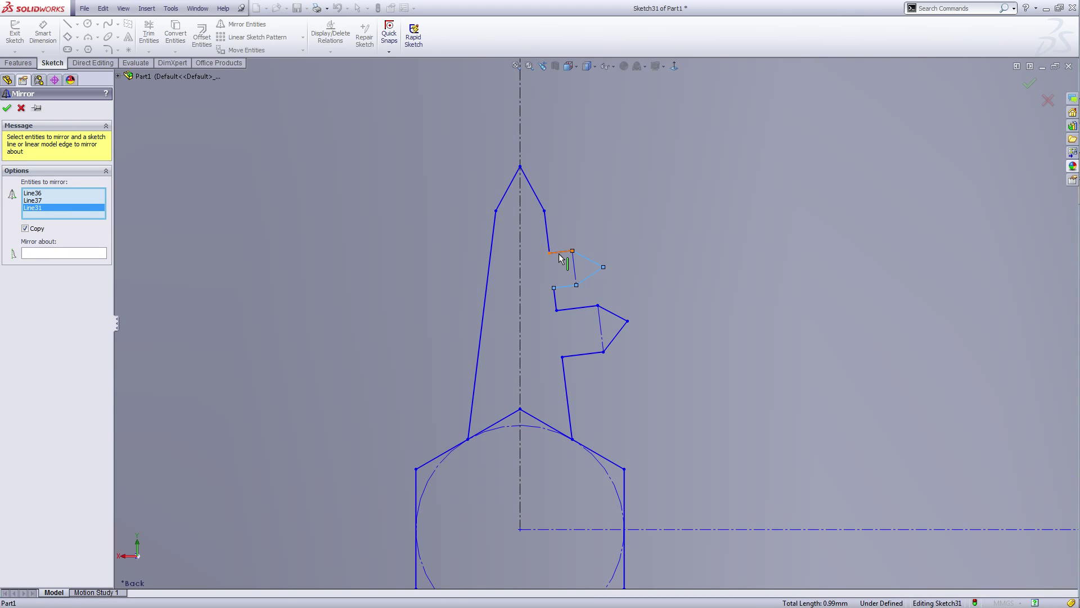
left_click(561, 253)
left_click(577, 309)
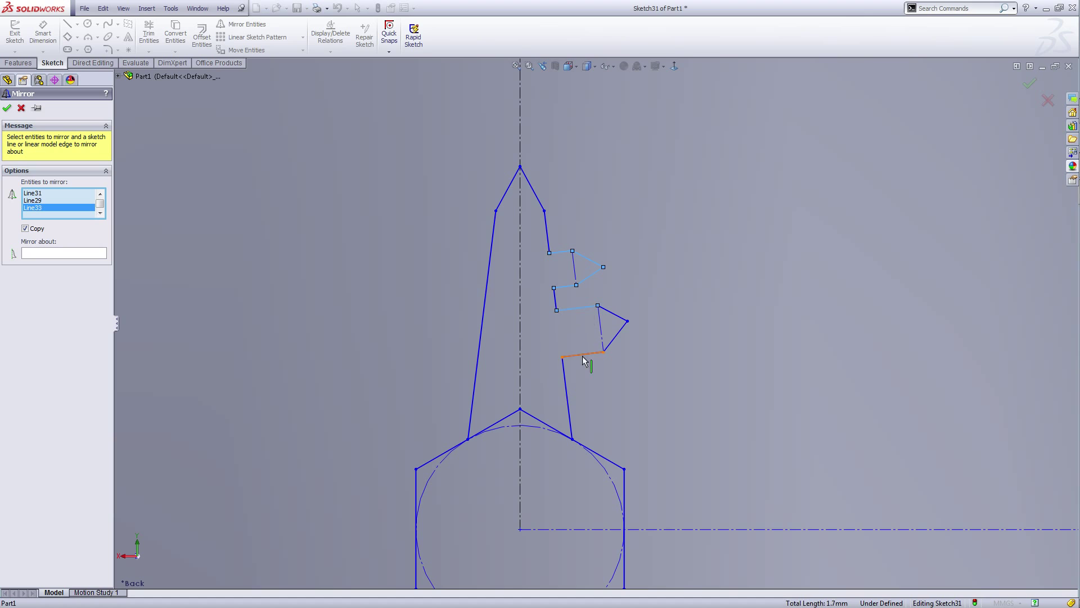
left_click(586, 355)
left_click(61, 254)
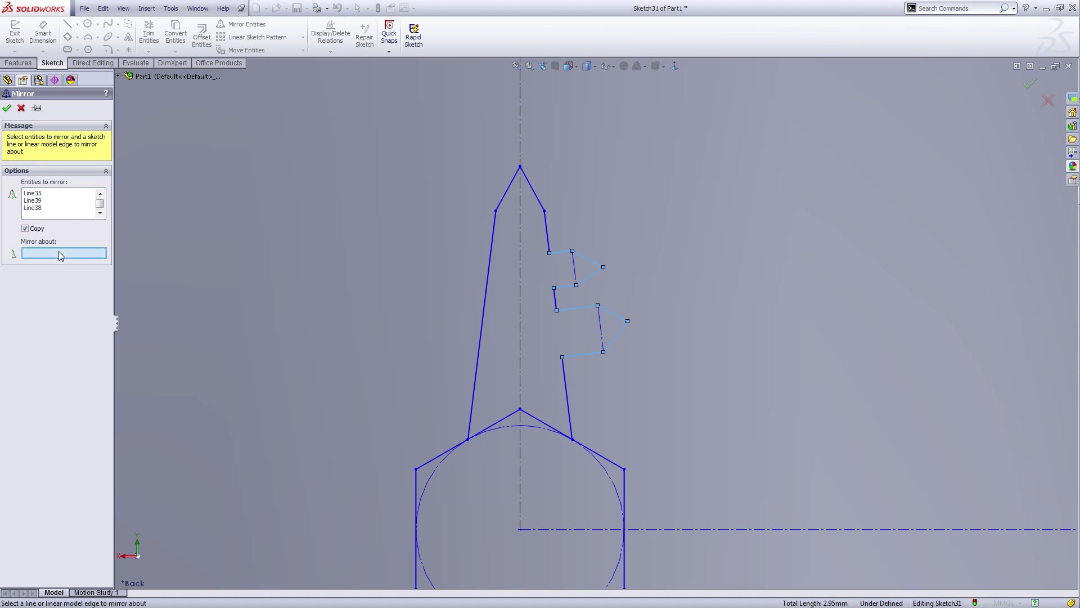
left_click(521, 228)
left_click(7, 108)
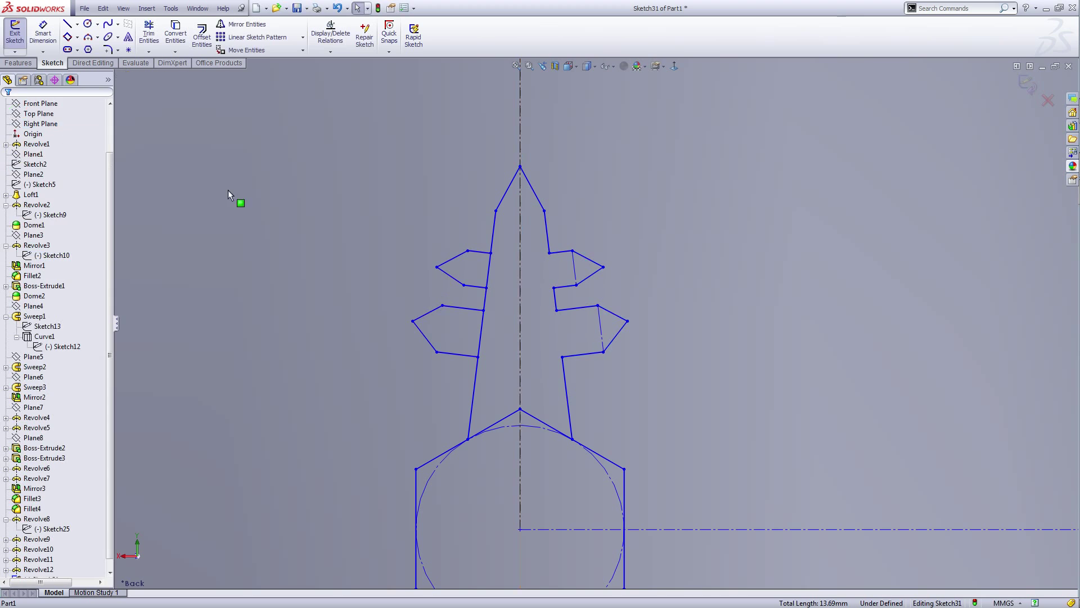
- Trim the spike's left edge where the two mirrored teeth join it
left_click(148, 34)
left_click(489, 272)
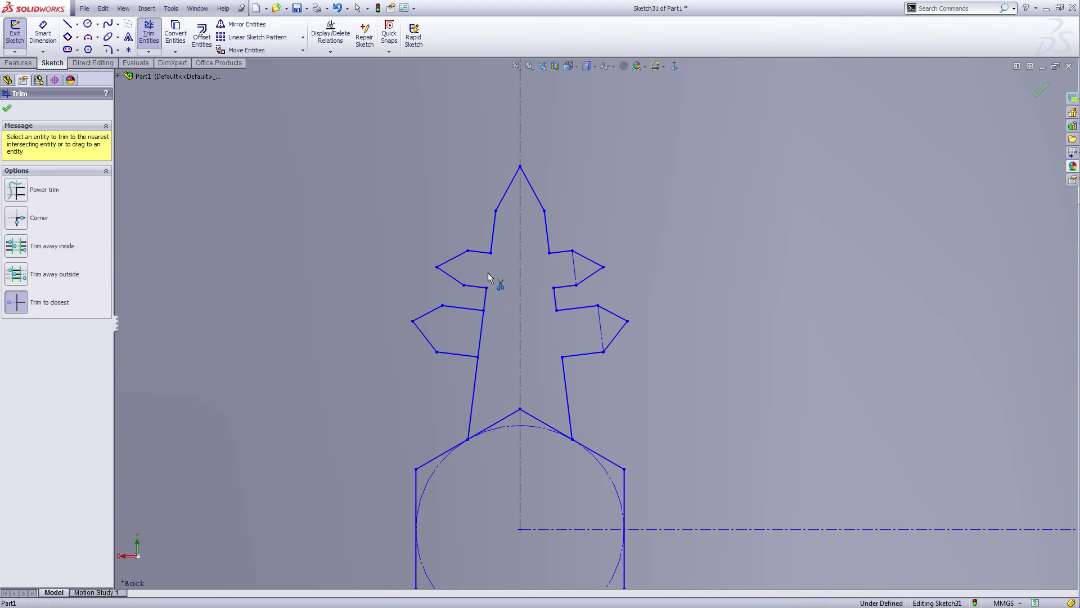
left_click(481, 329)
scroll(493, 359, "up", 4)
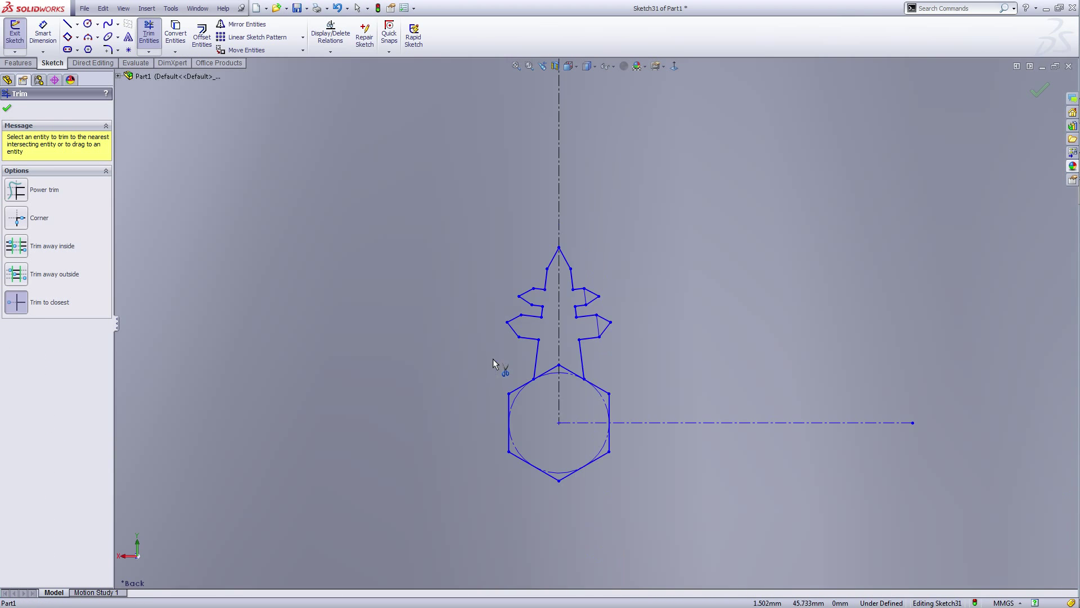
- Reshape the spike narrower and its teeth longer, with the lower right tooth's tip at about X -0.95, Y 46.64 mm
left_click_drag(748, 355, 724, 343)
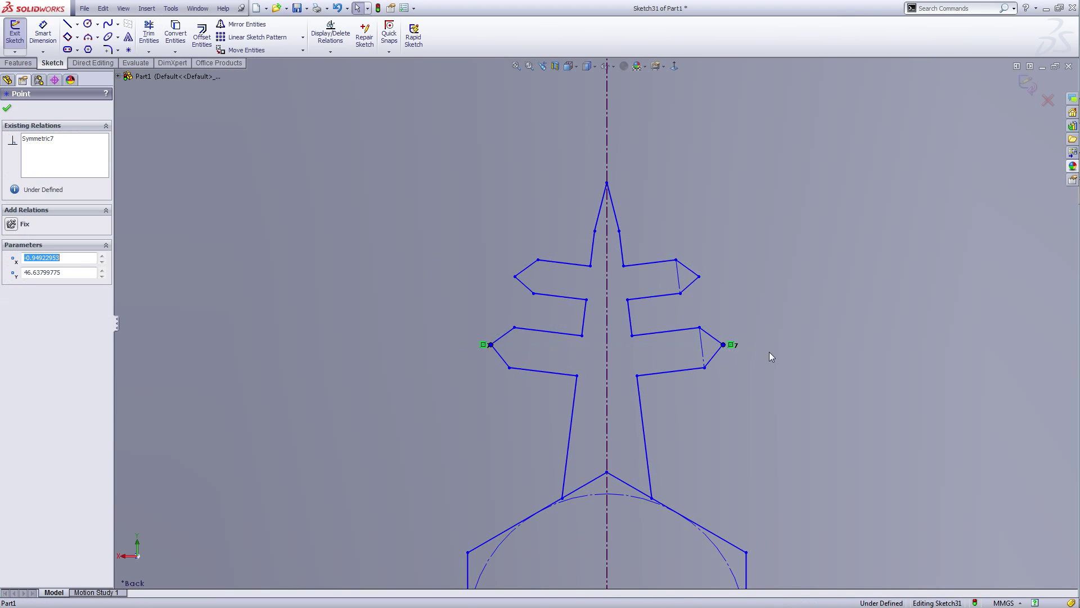
scroll(772, 354, "up", 8)
scroll(772, 354, "up", 8)
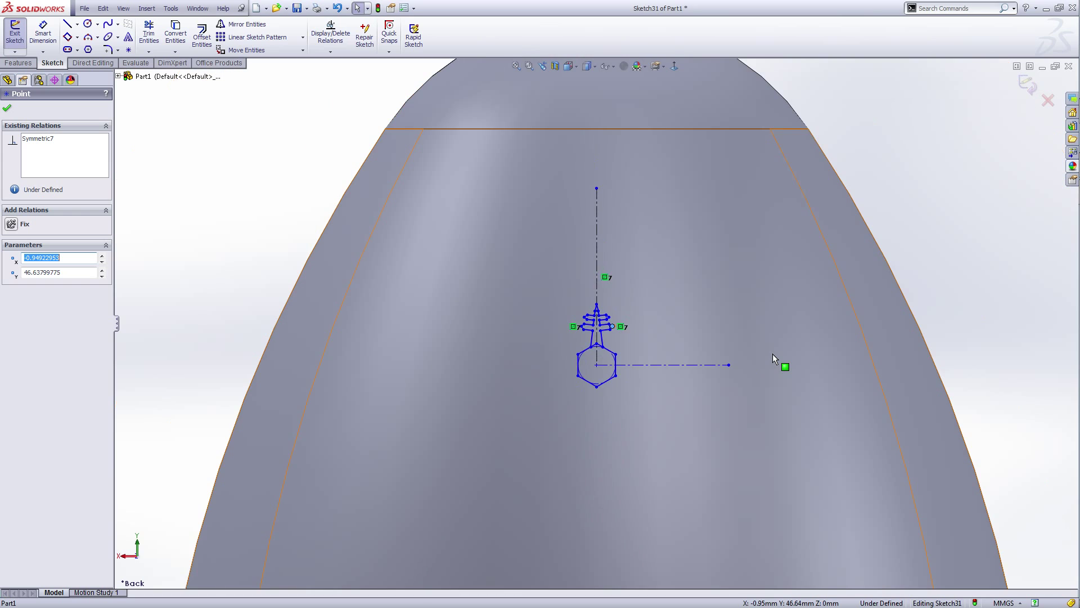
left_click(849, 240)
- Draw a circle of about 0.64 mm radius centered in the hexagonal hub
right_click(827, 218)
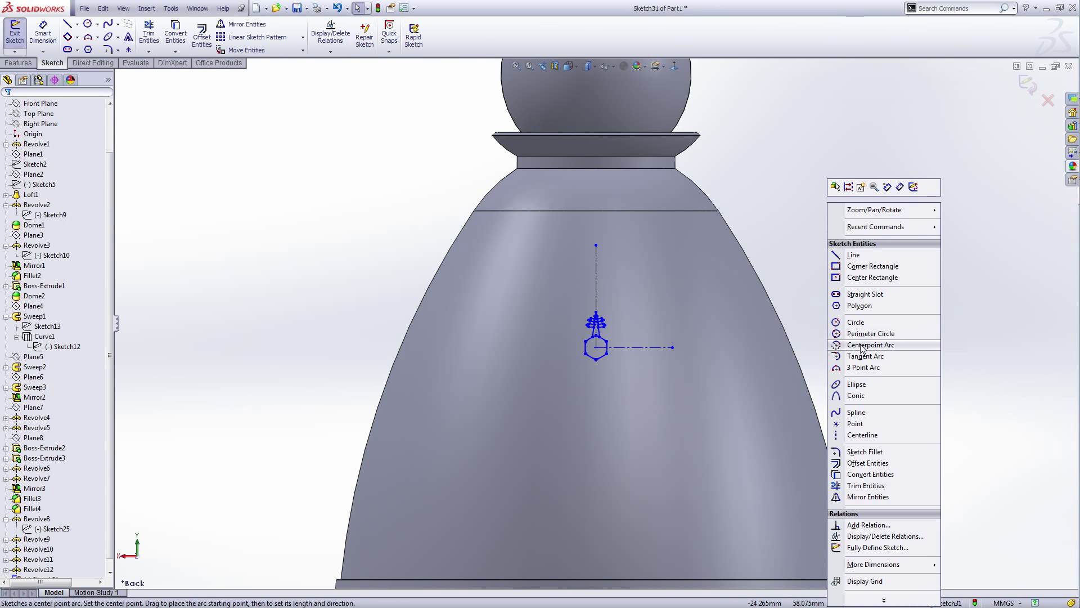
left_click(858, 321)
scroll(614, 349, "down", 3)
scroll(614, 341, "down", 3)
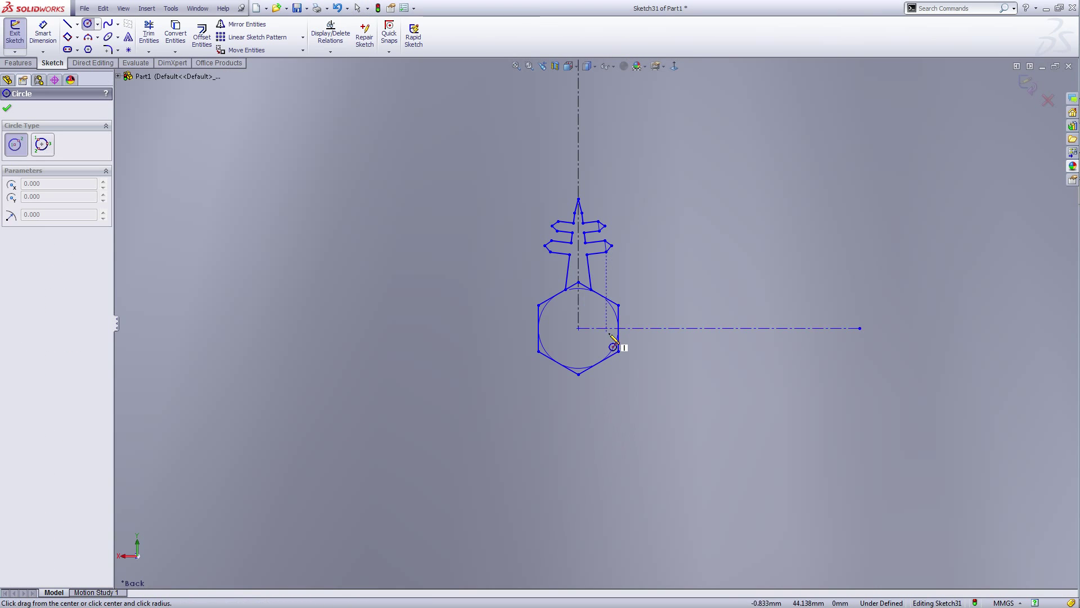
left_click(579, 328)
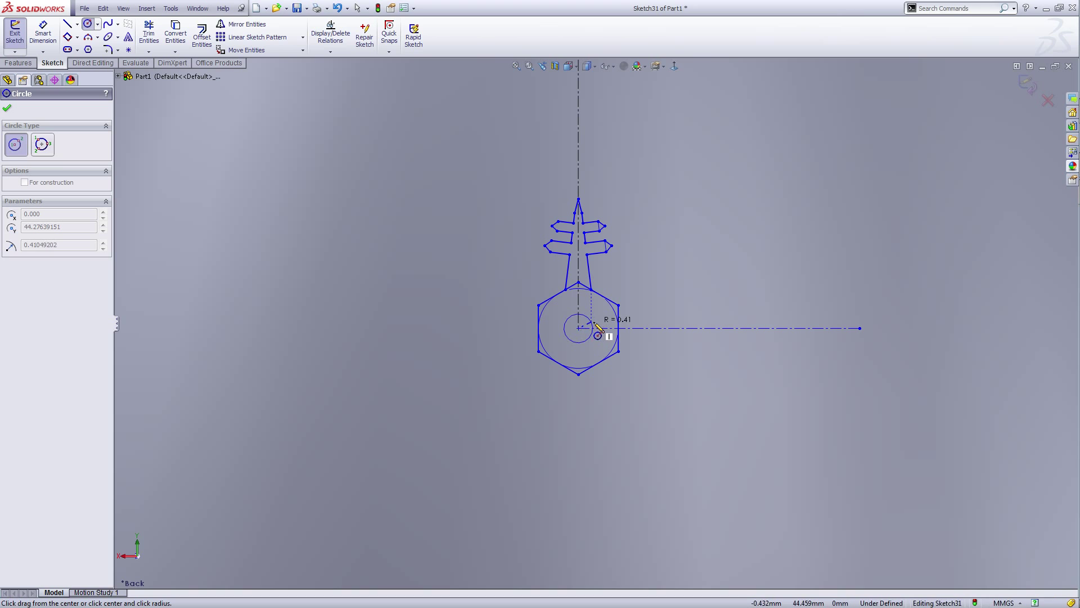
left_click(602, 333)
right_click(601, 332)
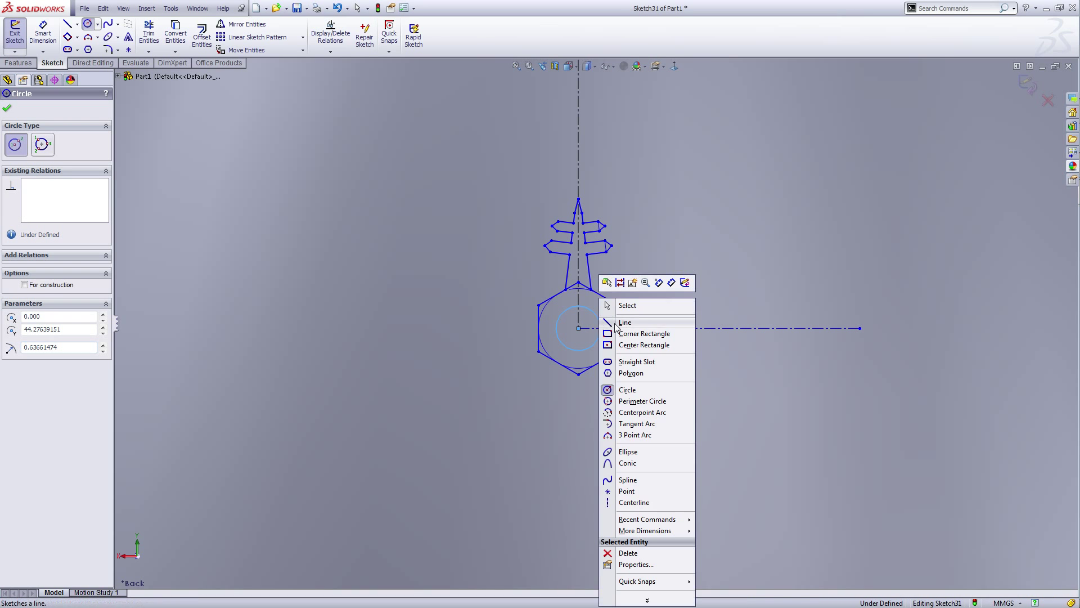
left_click(616, 307)
- Create a circular sketch pattern of the toothed spike around the hub's center with 6 equally spaced instances over 360 degrees
scroll(619, 318, "up", 3)
scroll(647, 264, "down", 2)
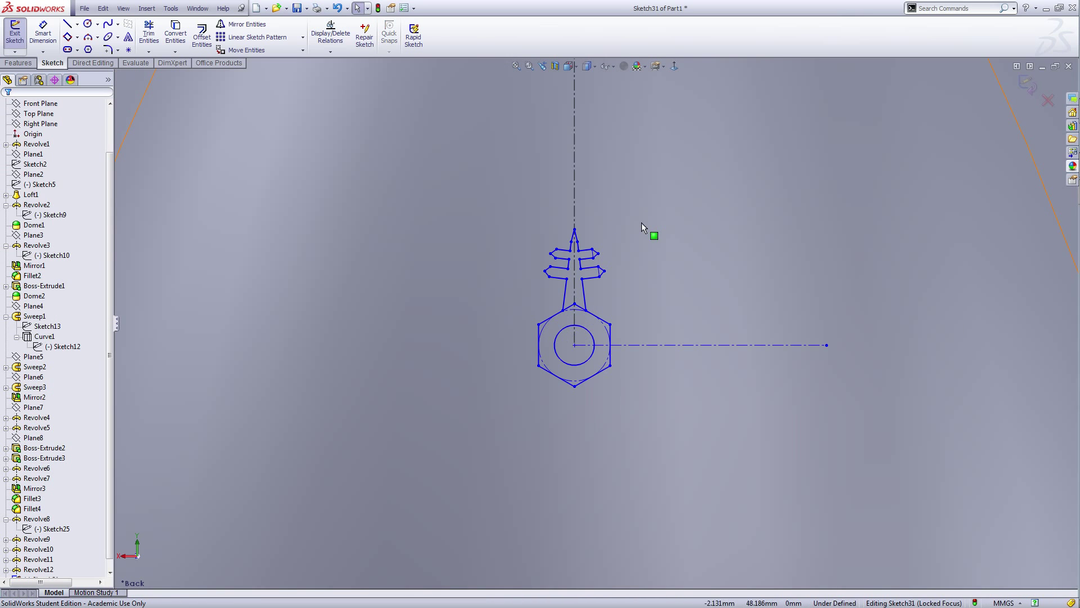
mouse_move(647, 220)
left_mouse_down()
mouse_move(567, 249)
mouse_move(537, 300)
left_mouse_up()
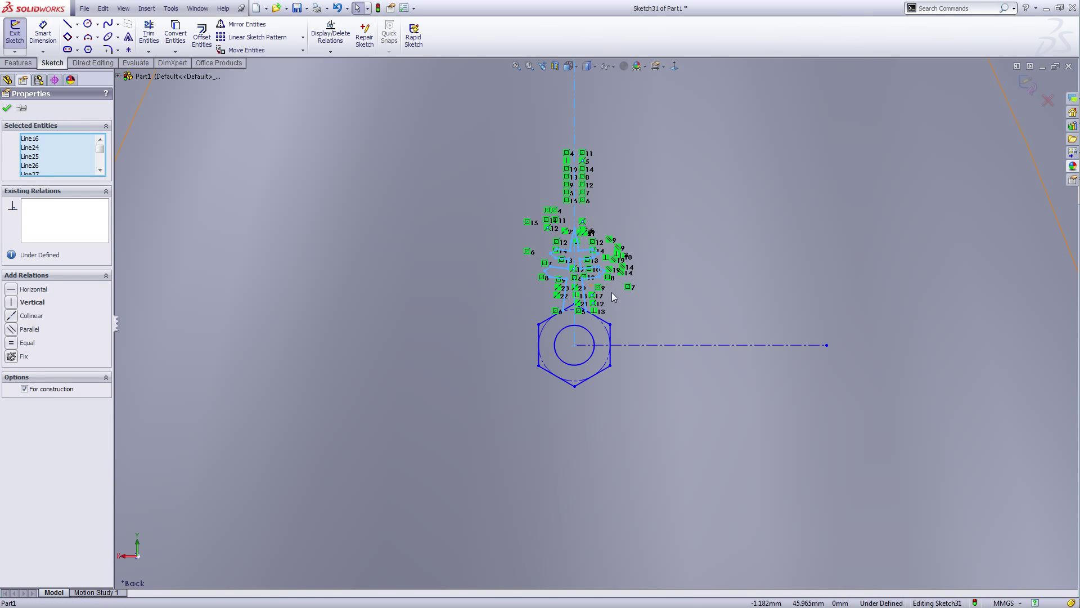
scroll(576, 141, "up", 2)
scroll(577, 135, "down", 2)
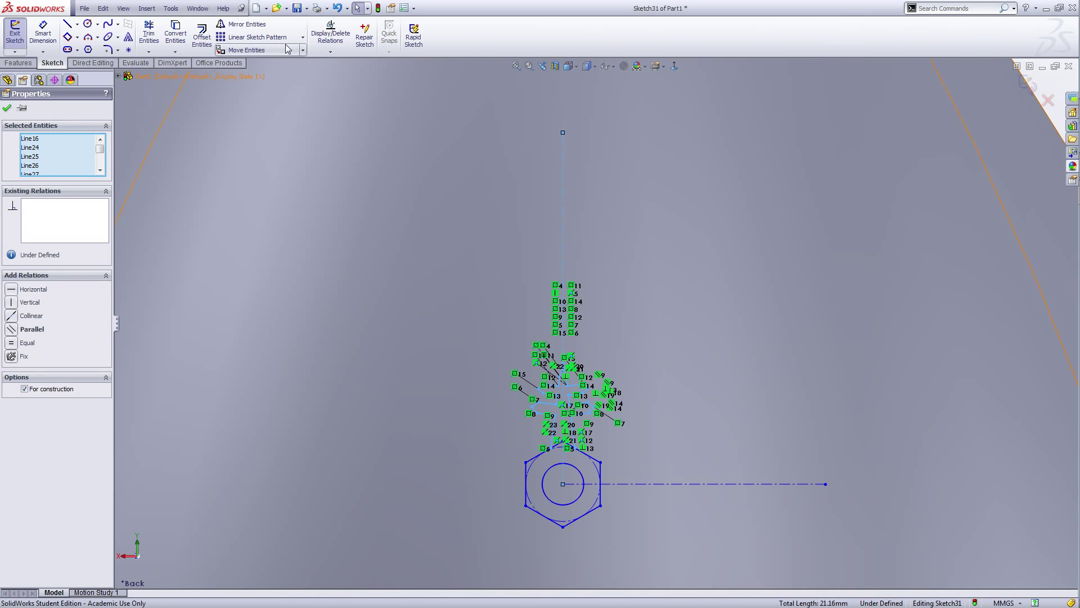
left_click(302, 38)
left_click(286, 65)
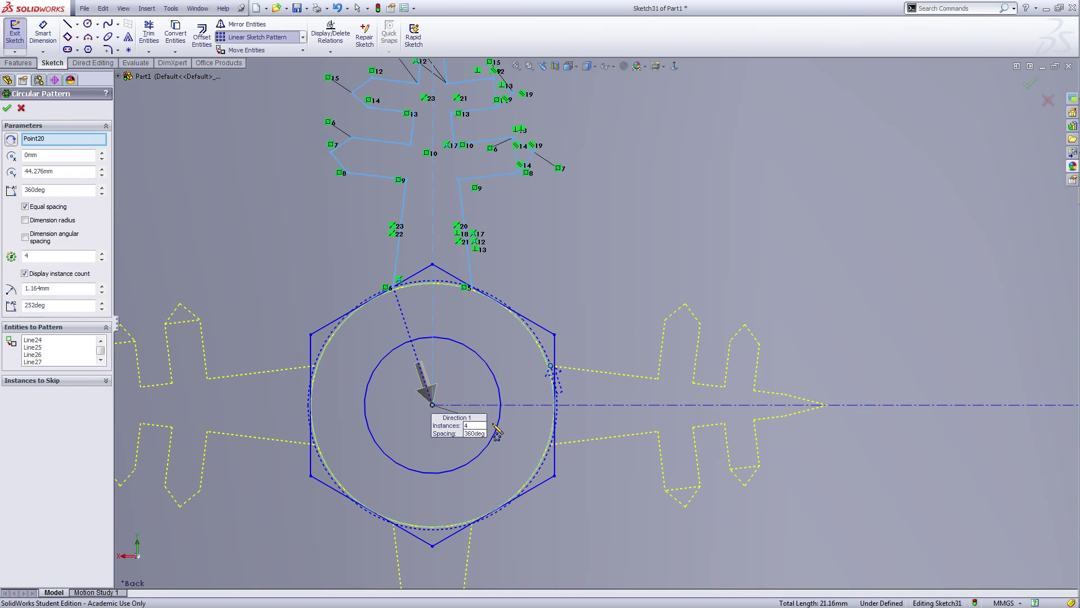
scroll(493, 424, "up", 3)
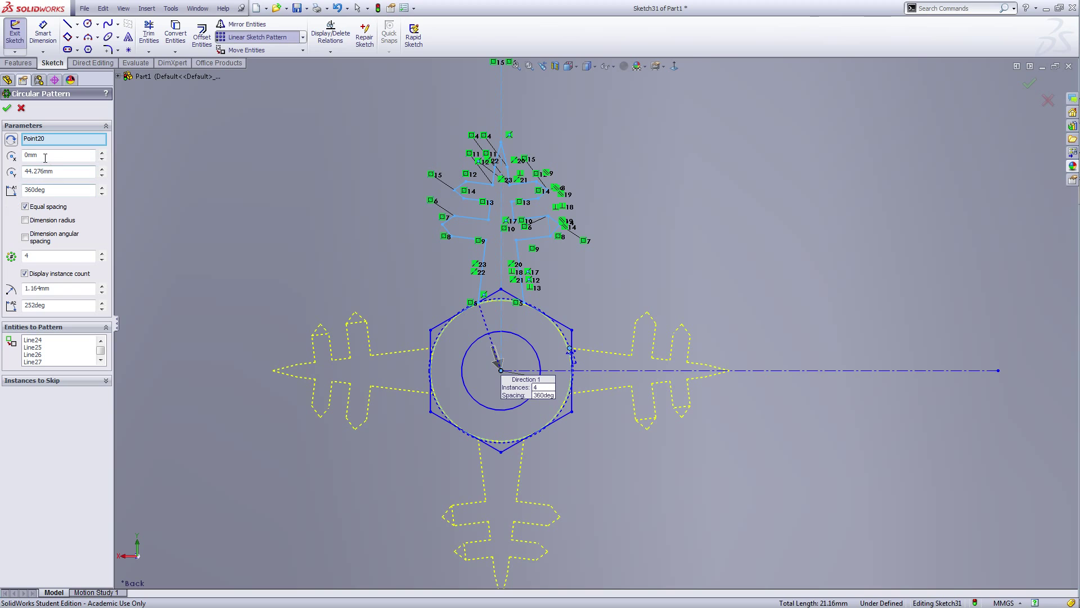
left_click(27, 256)
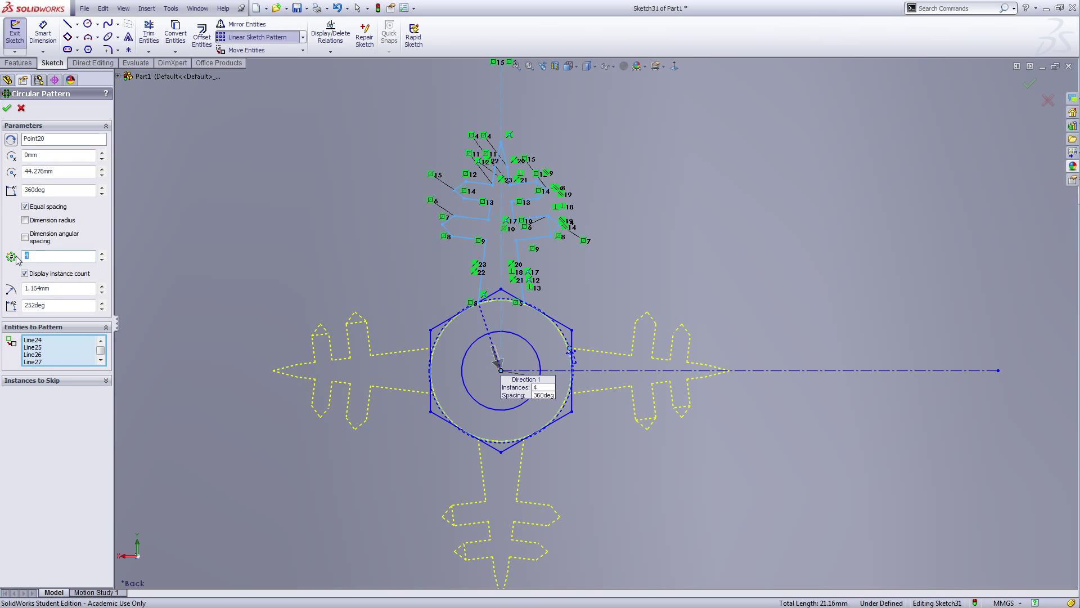
type("6")
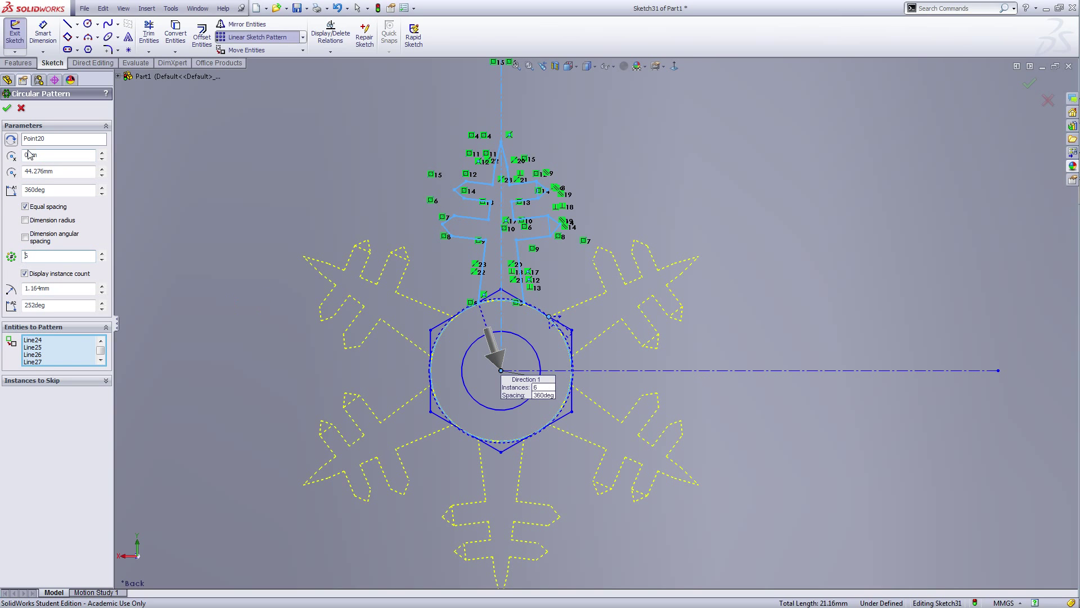
left_click(6, 108)
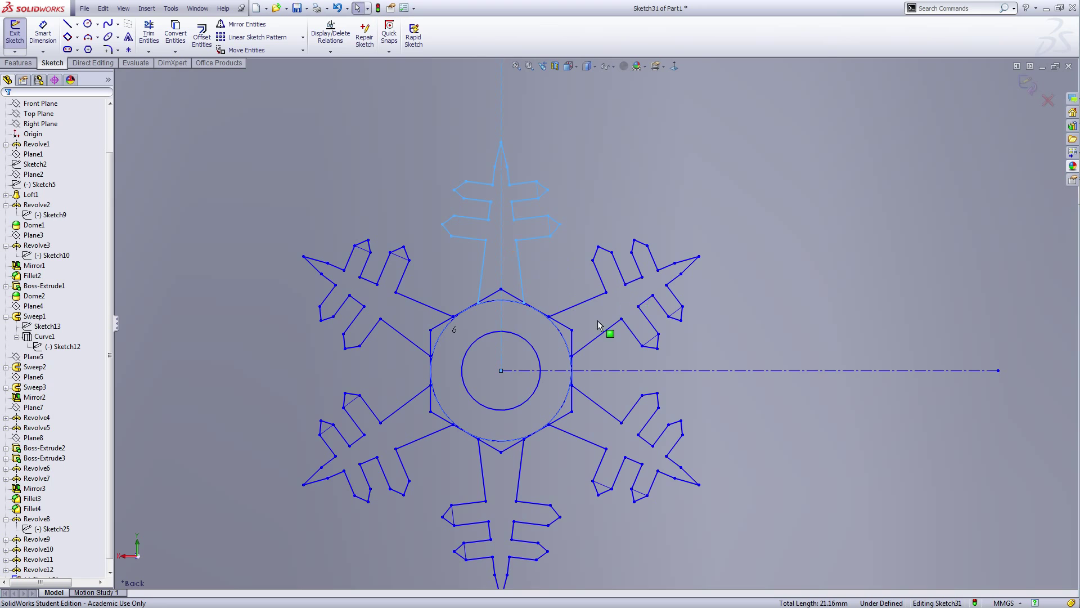
scroll(605, 329, "up", 10)
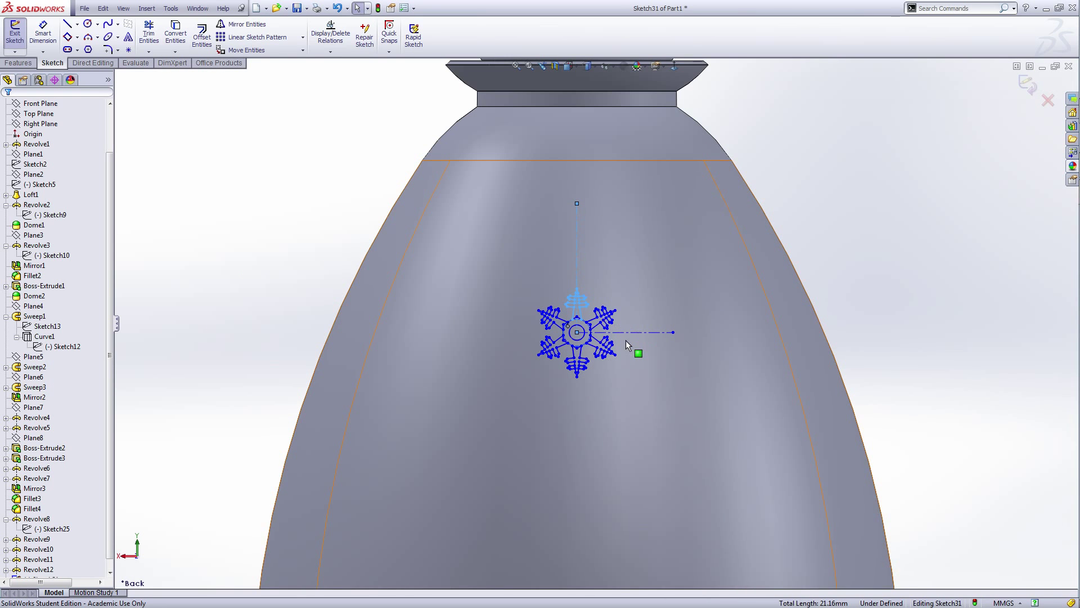
scroll(608, 331, "up", 3)
scroll(604, 329, "down", 4)
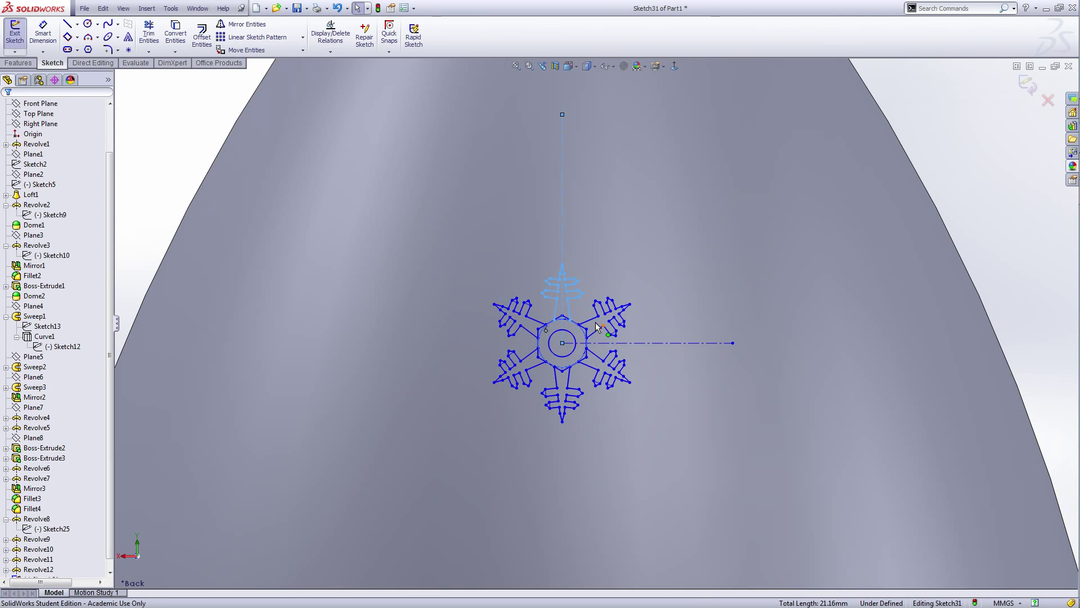
scroll(604, 329, "up", 2)
key("Escape")
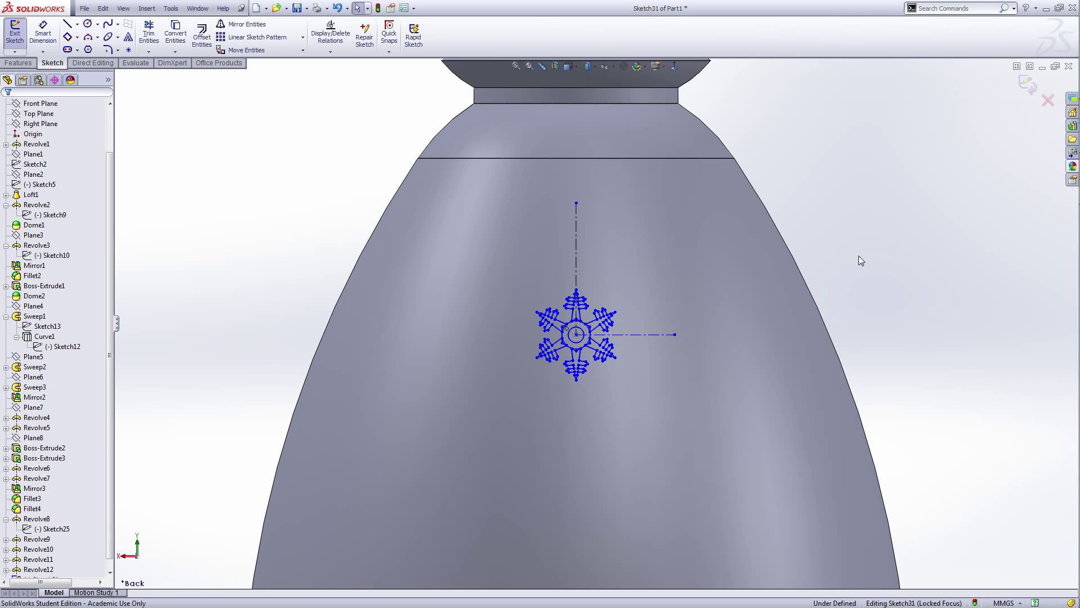
- Finish the six-armed snowflake sketch and exit it
scroll(602, 321, "down", 6)
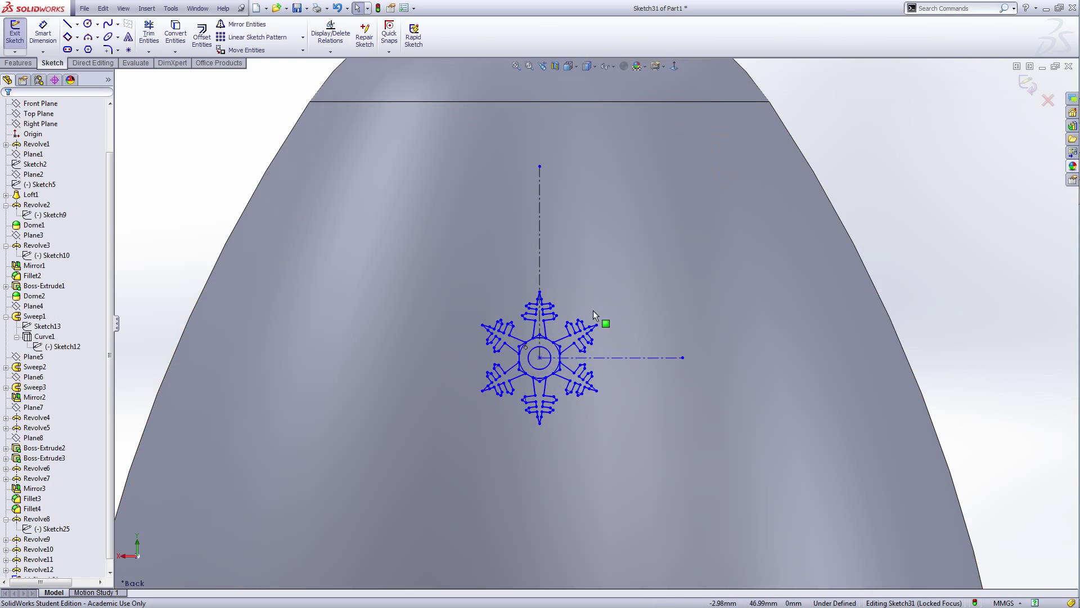
scroll(538, 325, "up", 4)
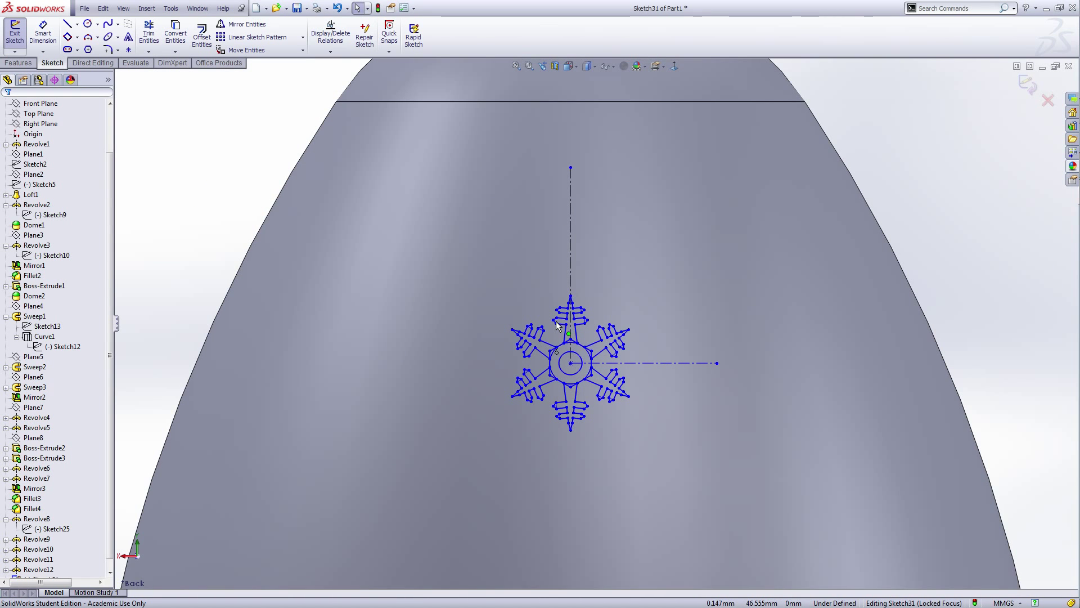
scroll(556, 320, "up", 4)
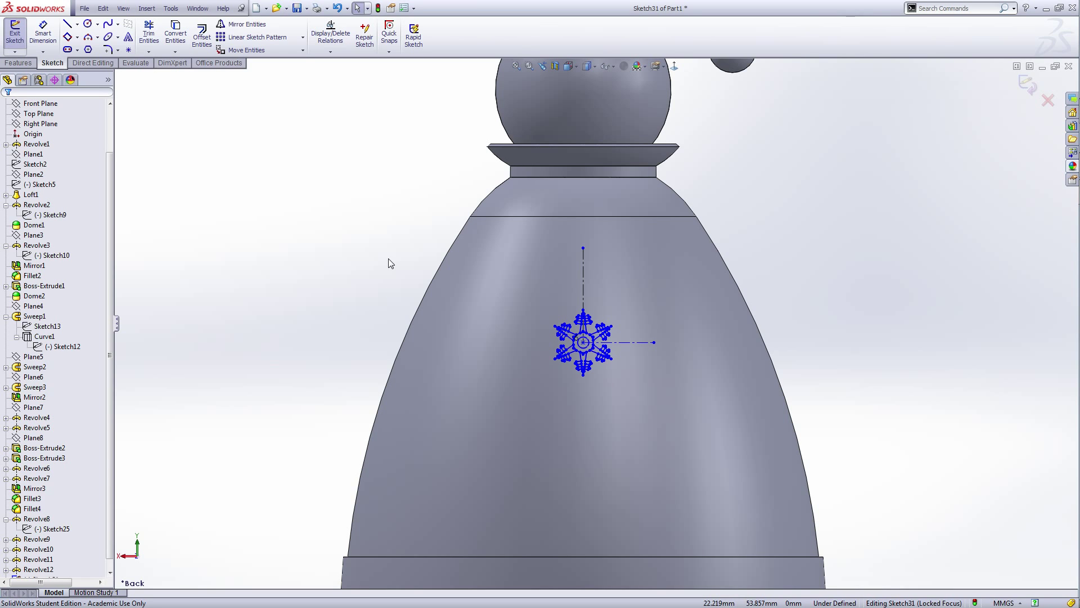
left_click(15, 33)
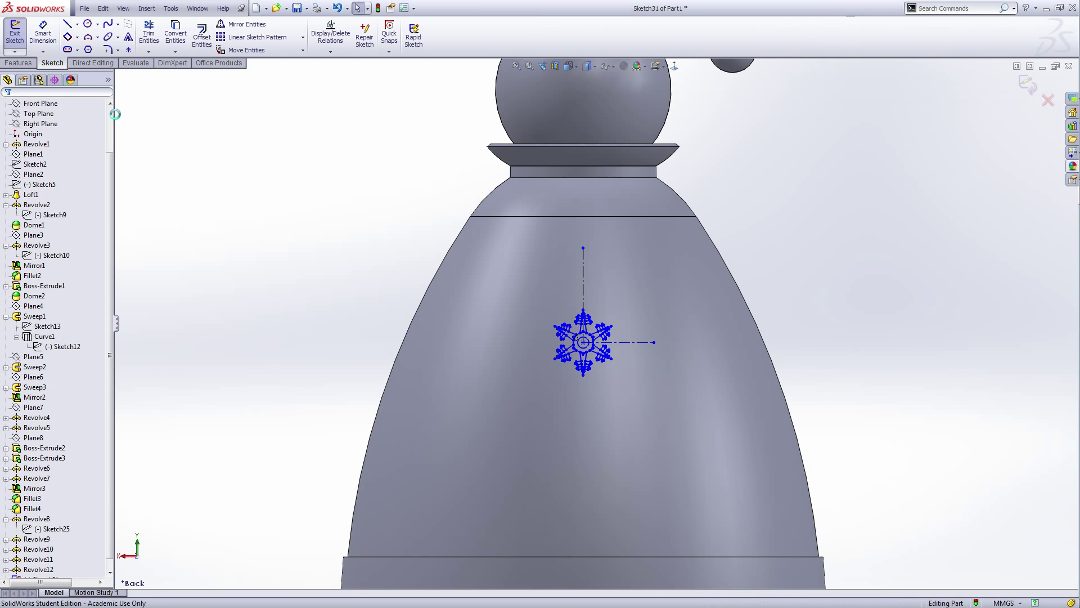
left_click(332, 217)
key("f")
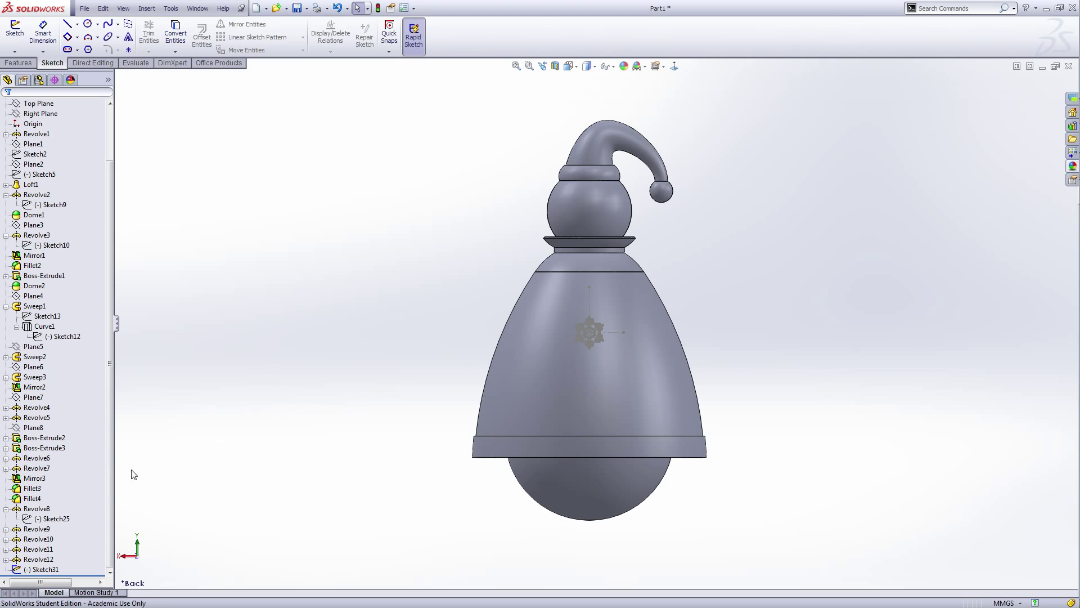
- Rename the snowflake sketch as SnowFlake and hide it
left_click(55, 572)
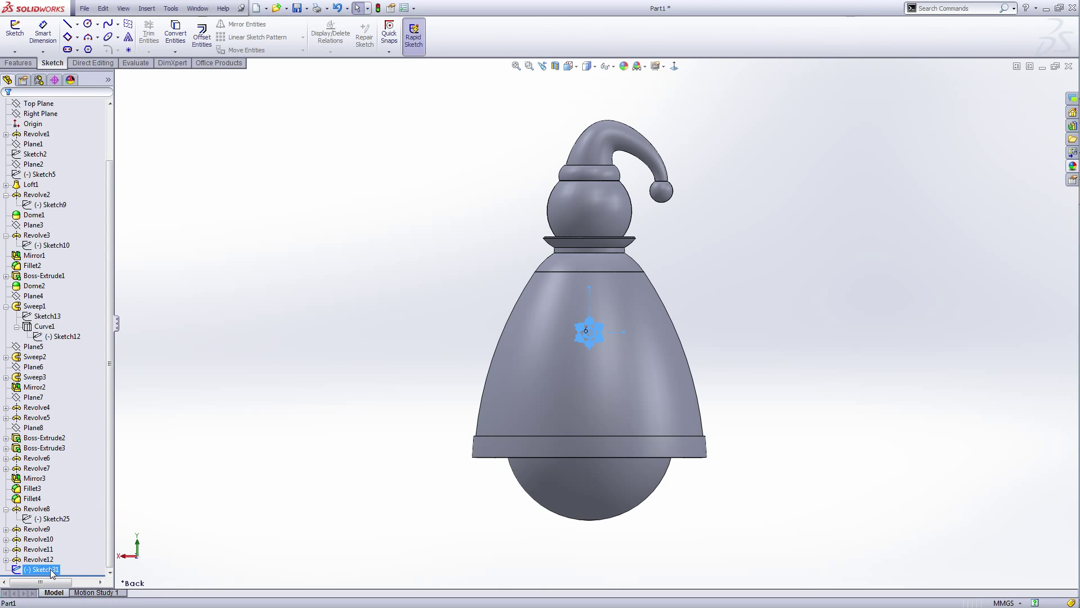
left_click(52, 572)
type("Snwo")
key("BackSpace")
key("BackSpace")
type("owFlak")
left_click(322, 491)
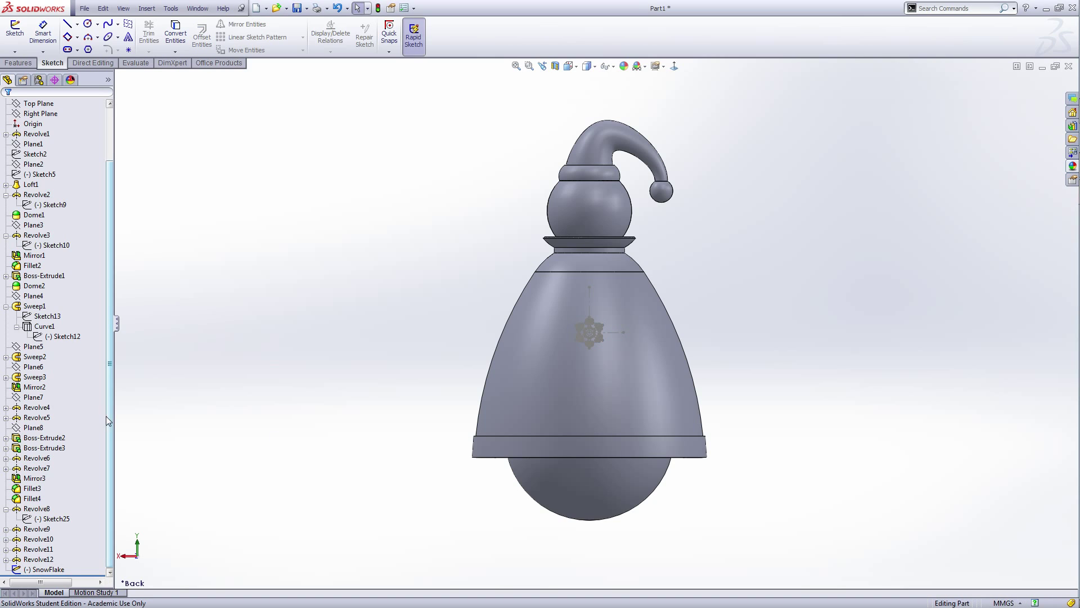
left_click(52, 569)
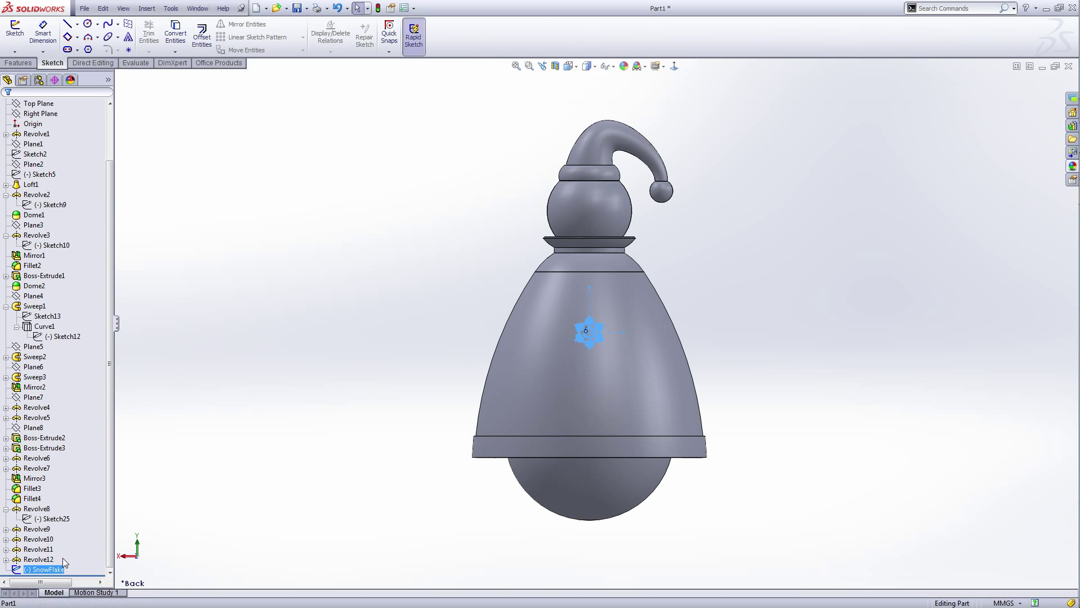
left_click(63, 550)
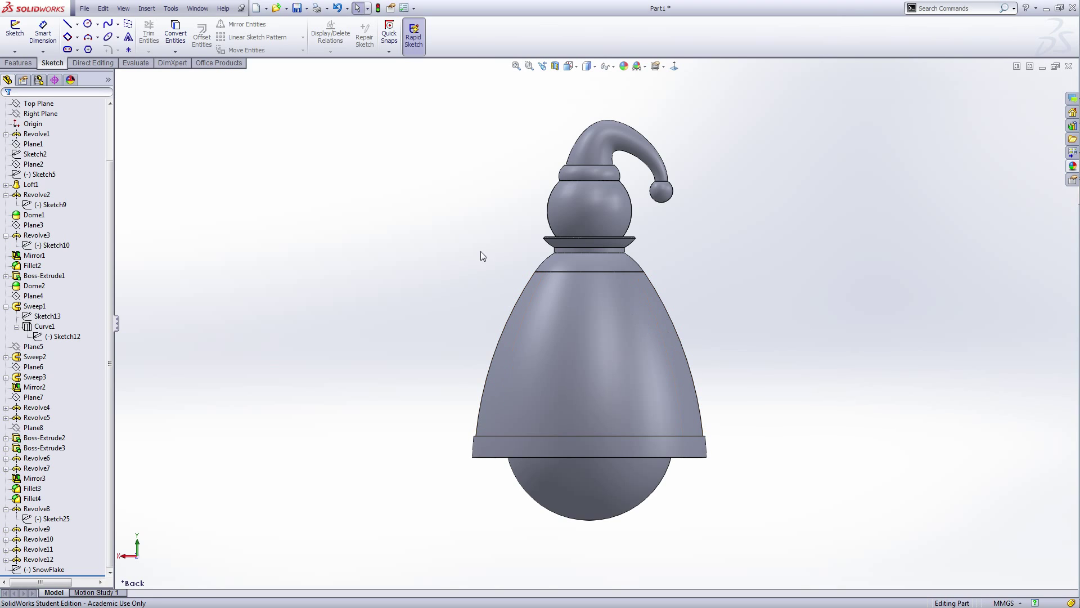
- Start a new sketch on the Front Plane, viewed from the back of the figure
left_click(19, 63)
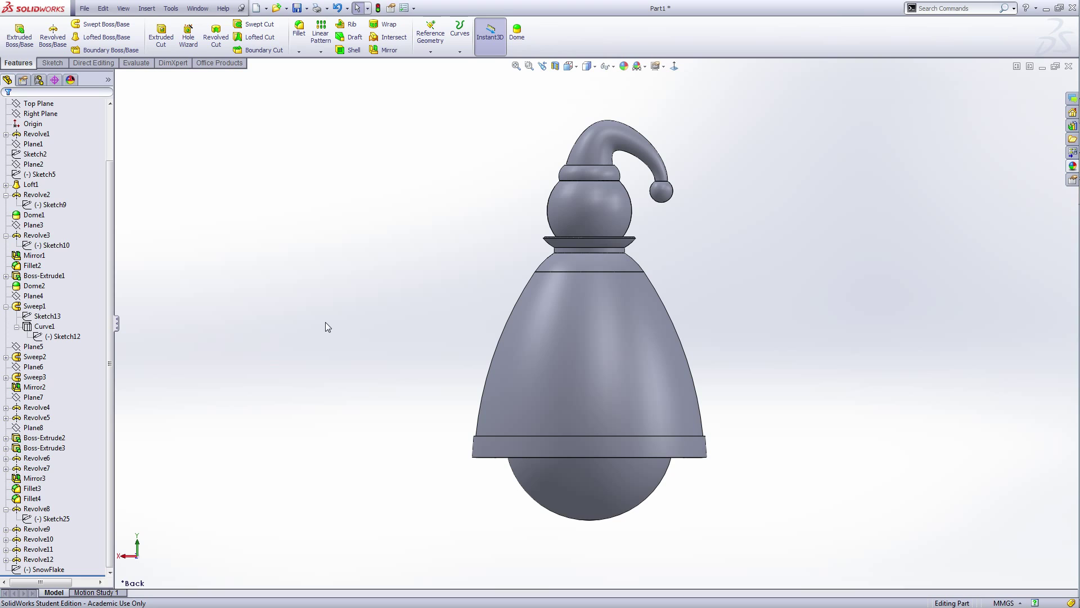
middle_click_drag(325, 322, 326, 327)
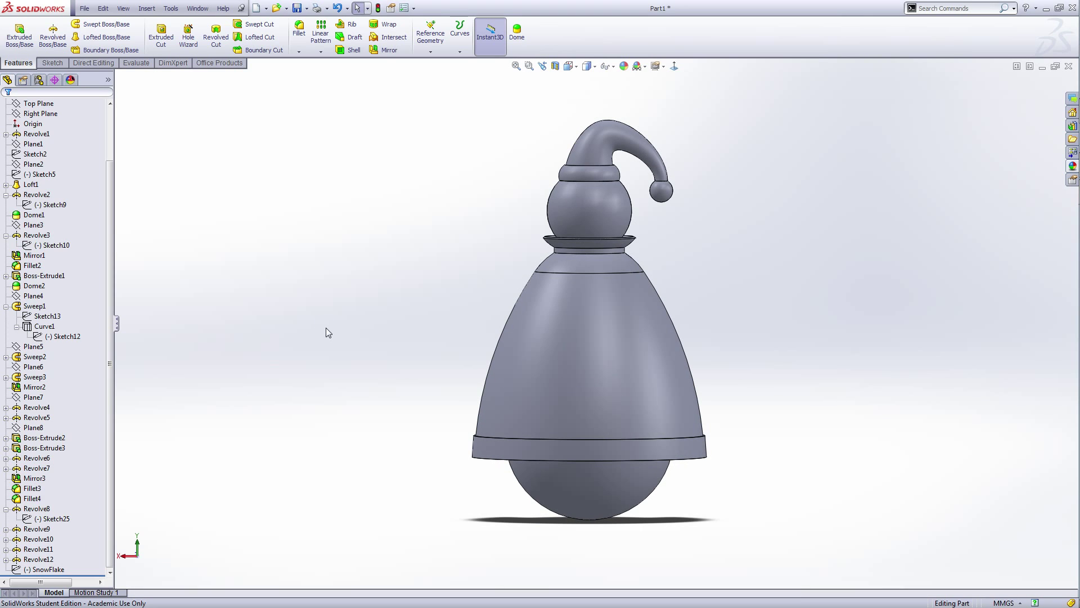
left_click_drag(111, 207, 110, 126)
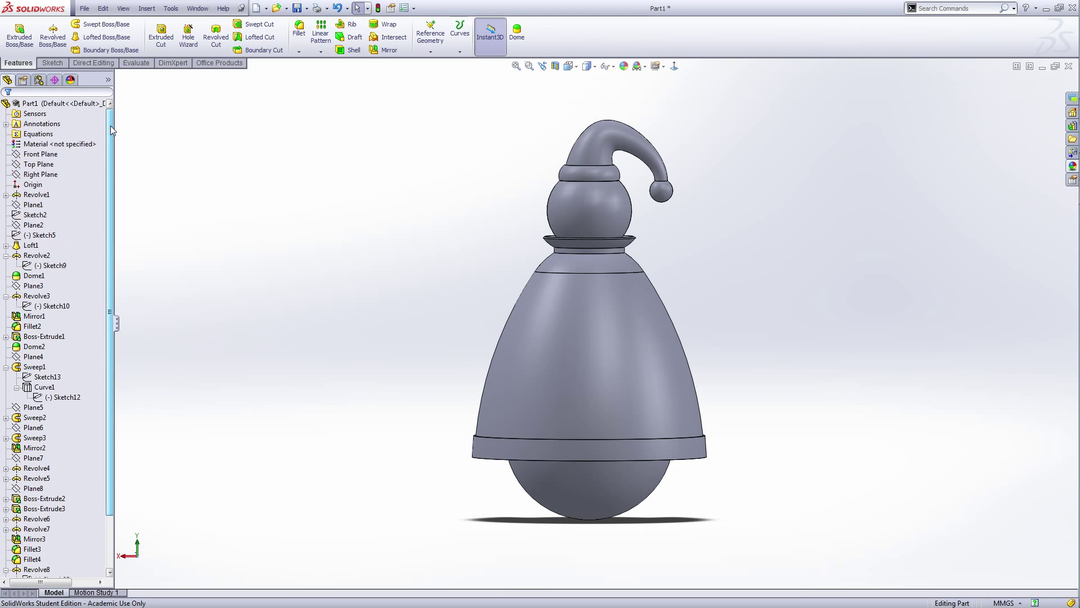
left_click(38, 155)
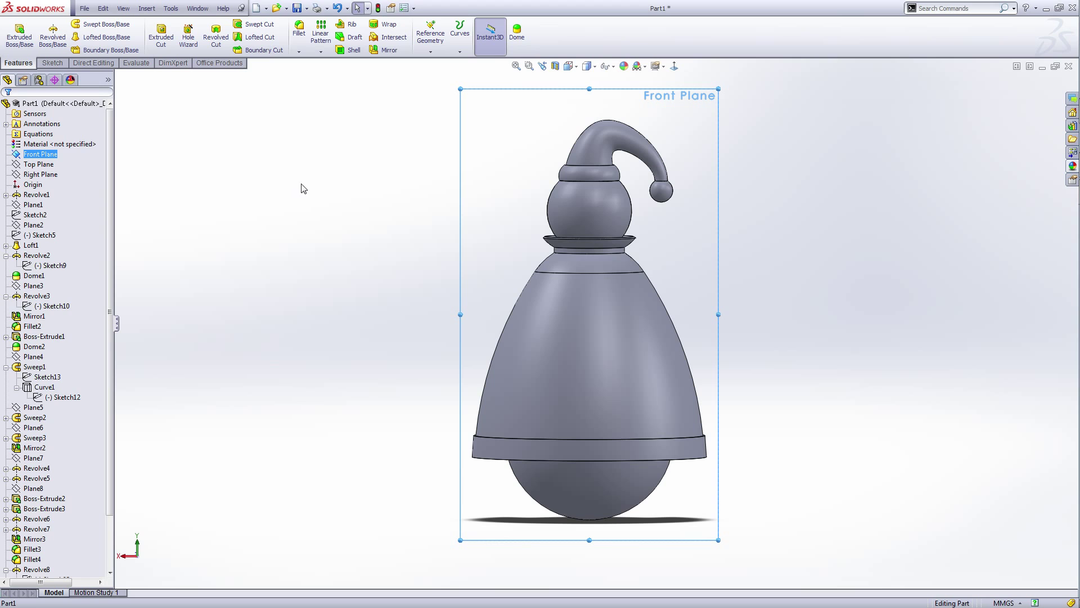
right_click(39, 154)
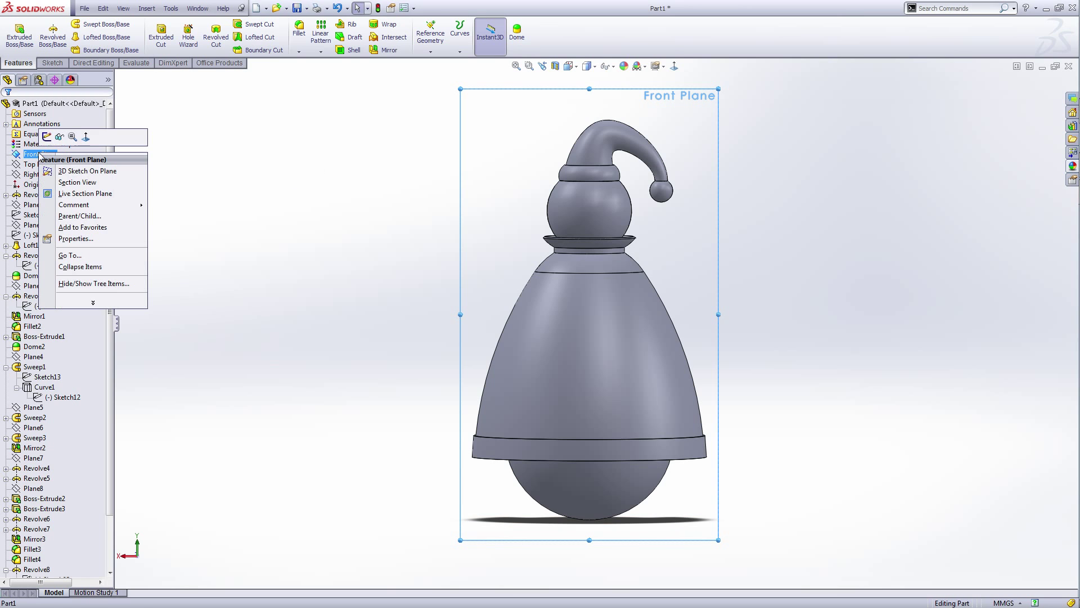
left_click(46, 136)
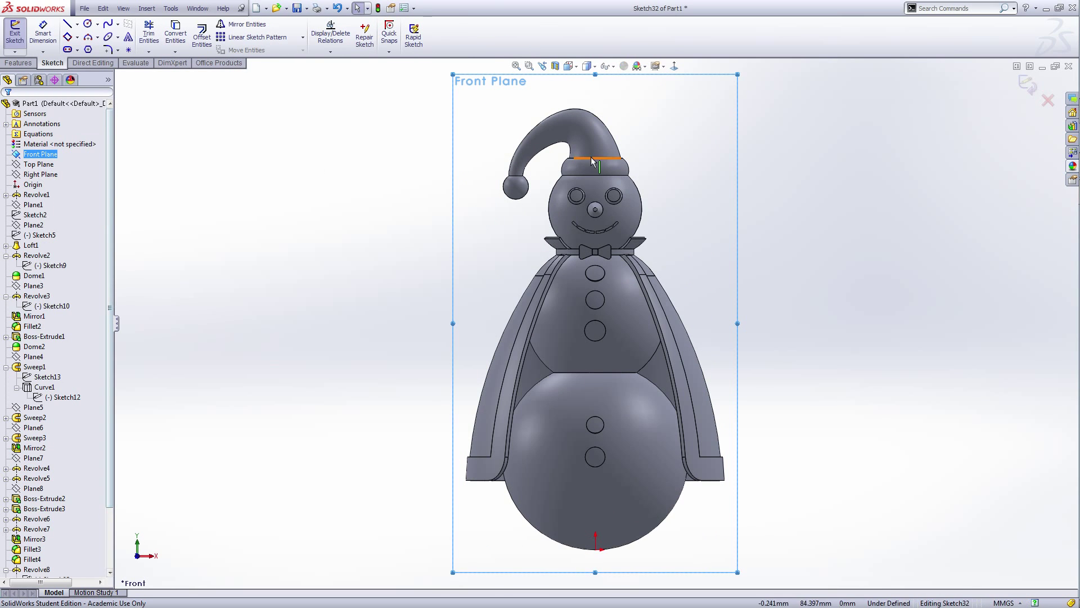
left_click(671, 65)
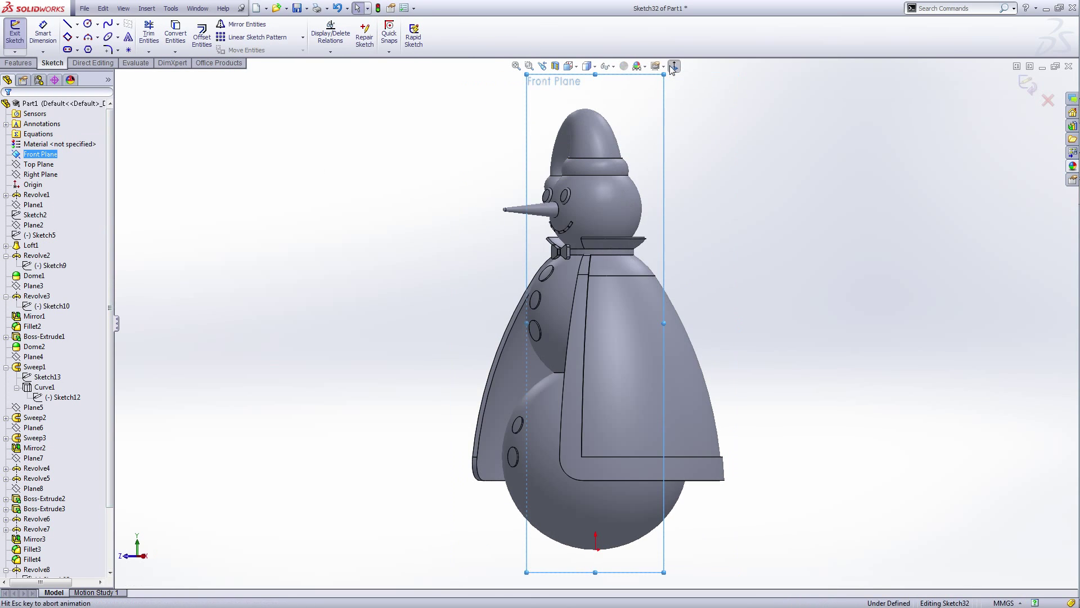
- Draw a vertical centerline about 77 mm long from the origin up into the figure's head
right_click(838, 326)
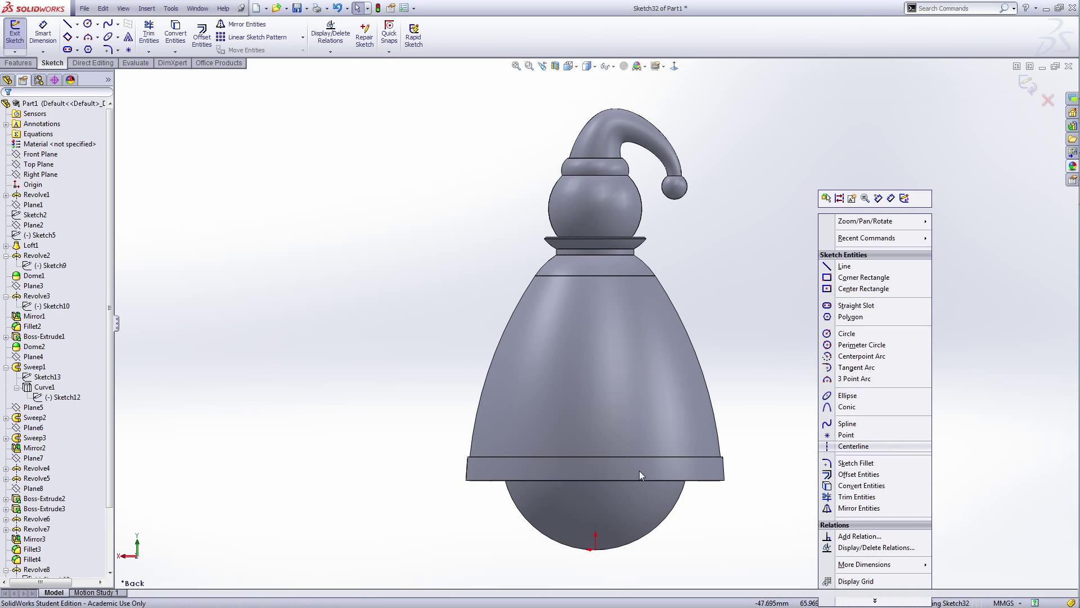
left_click(848, 446)
left_click(595, 550)
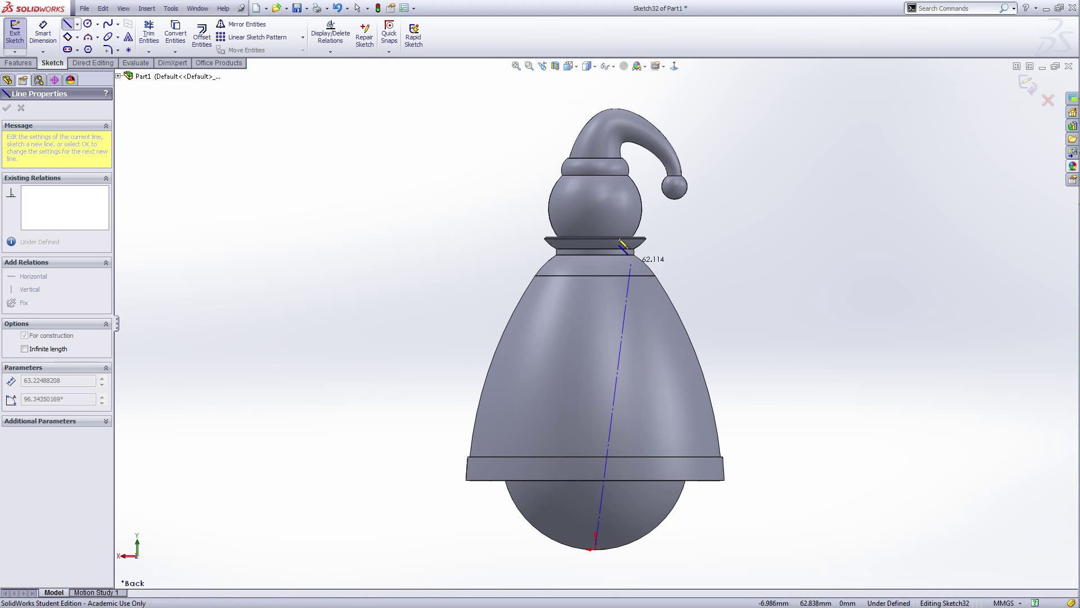
left_click(595, 191)
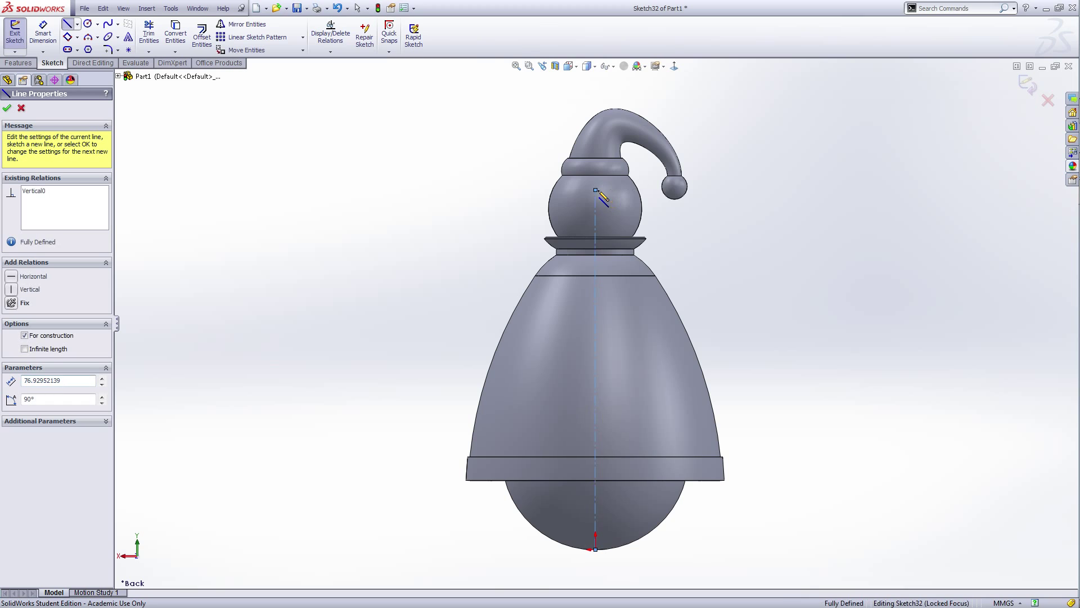
right_click(600, 192)
left_click(622, 198)
scroll(757, 295, "down", 1)
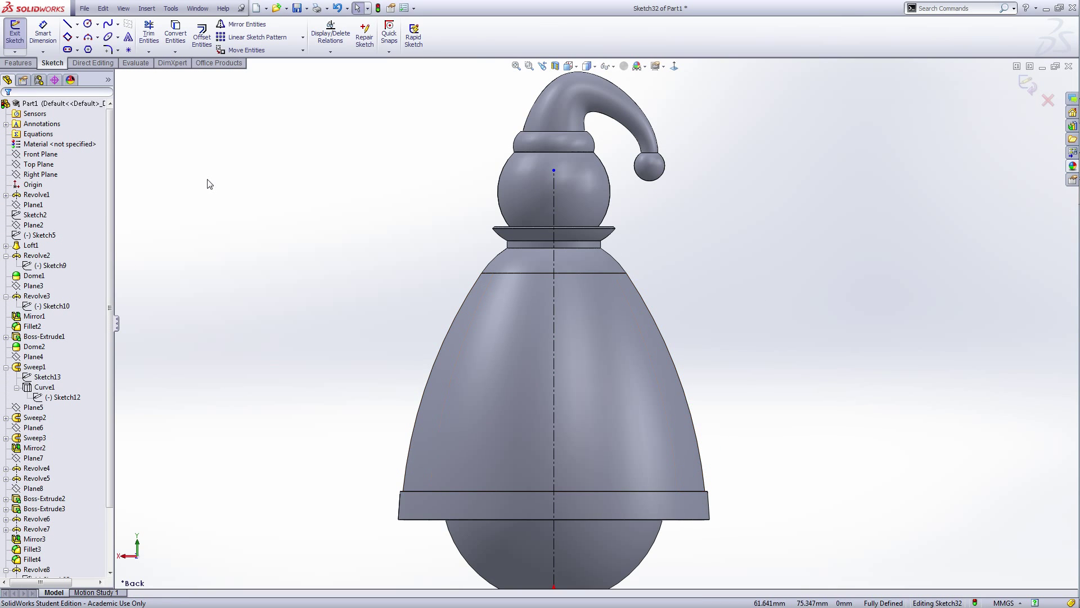
- Convert the right silhouette edges of the cape's body and its shoulder section into sketch entities
left_click(176, 34)
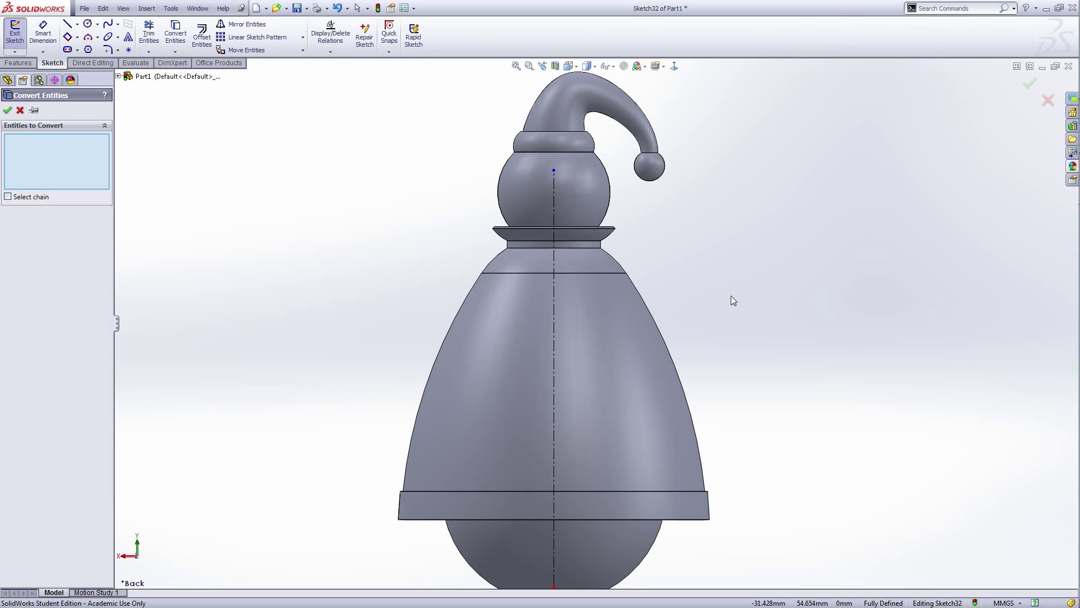
scroll(695, 333, "down", 1)
left_click(675, 398)
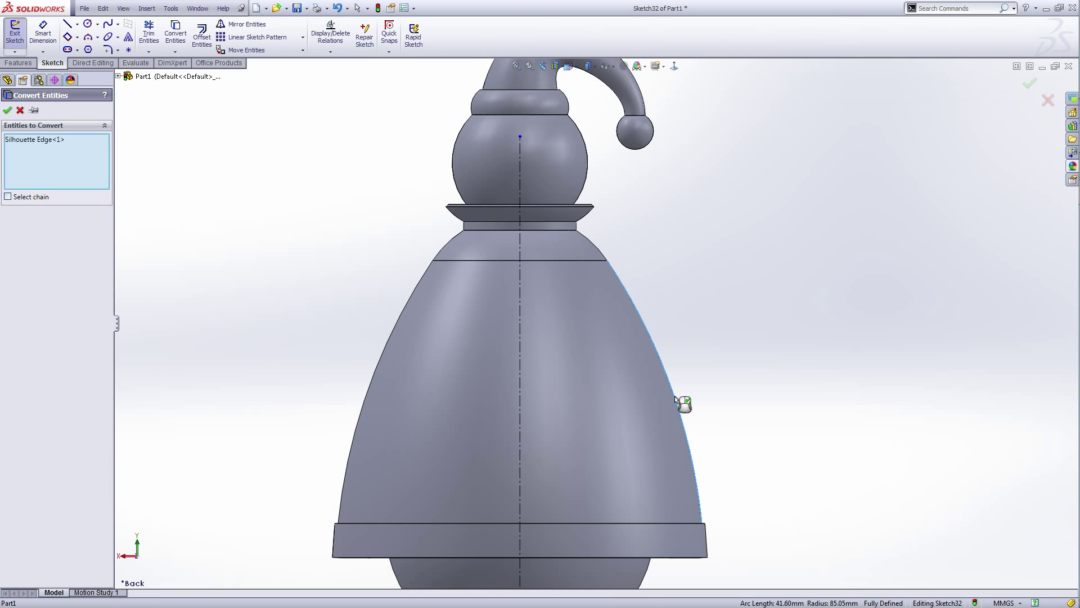
left_click(600, 251)
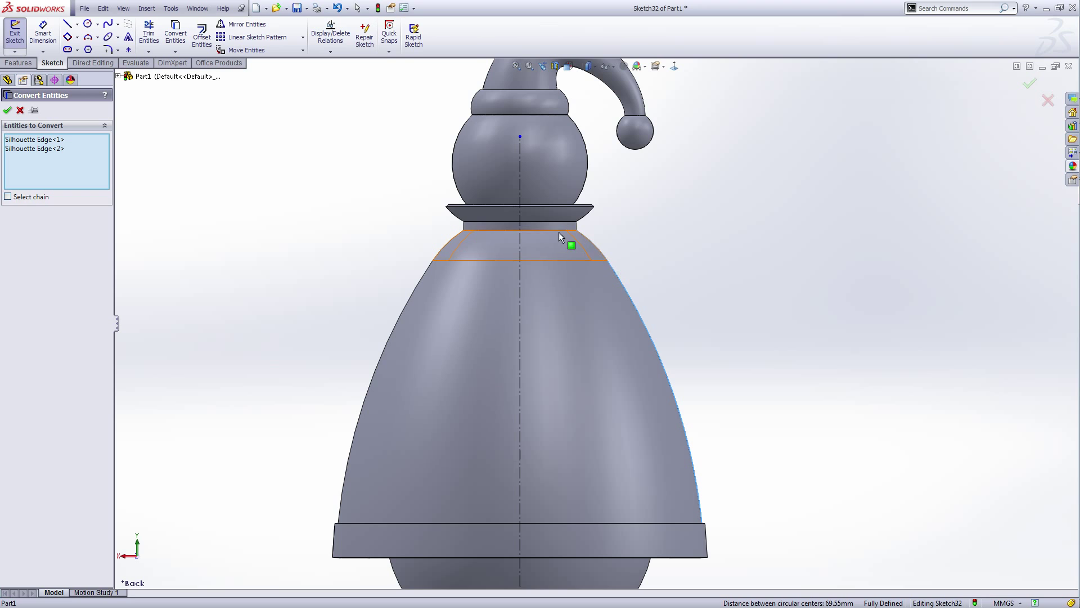
scroll(558, 237, "down", 6)
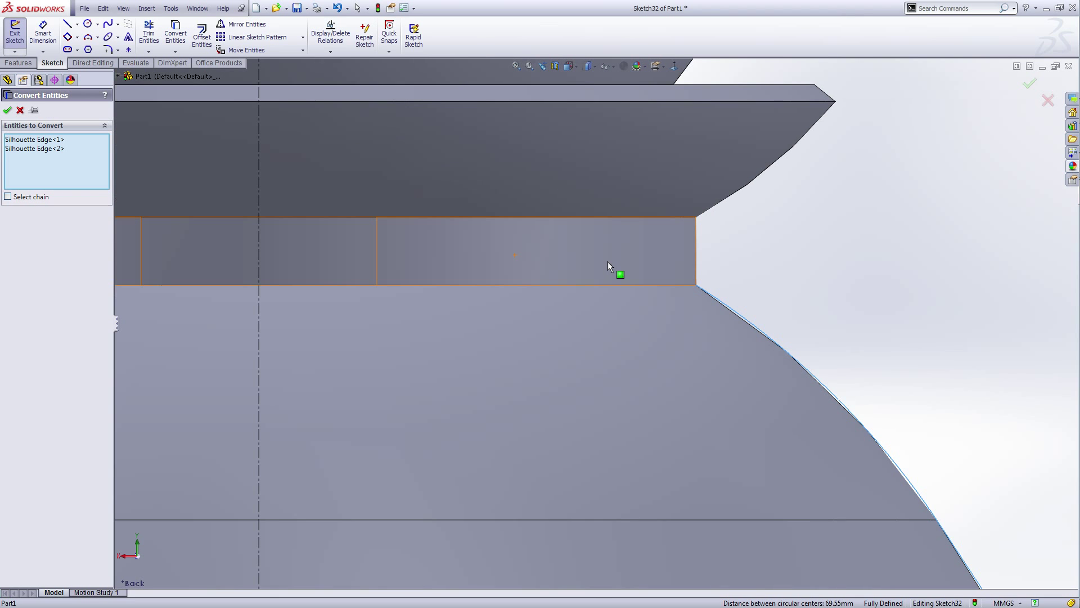
scroll(615, 264, "up", 6)
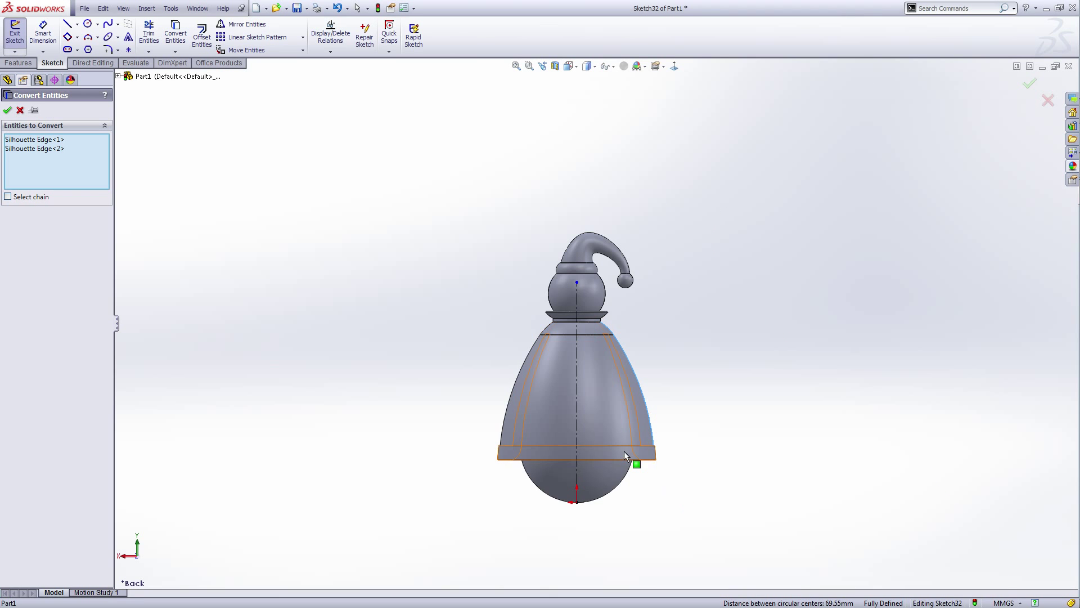
left_click(6, 111)
- Draw a horizontal line about 8.3 mm long from the centerline to the upper end of the shoulder curve at the neck
right_click(657, 201)
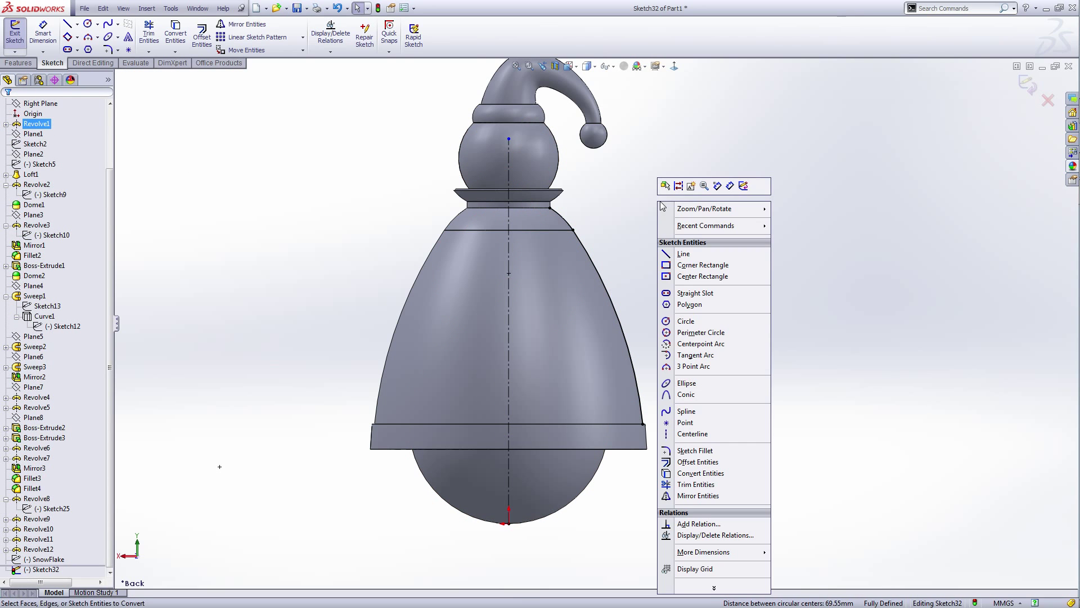
left_click(682, 253)
scroll(506, 234, "down", 4)
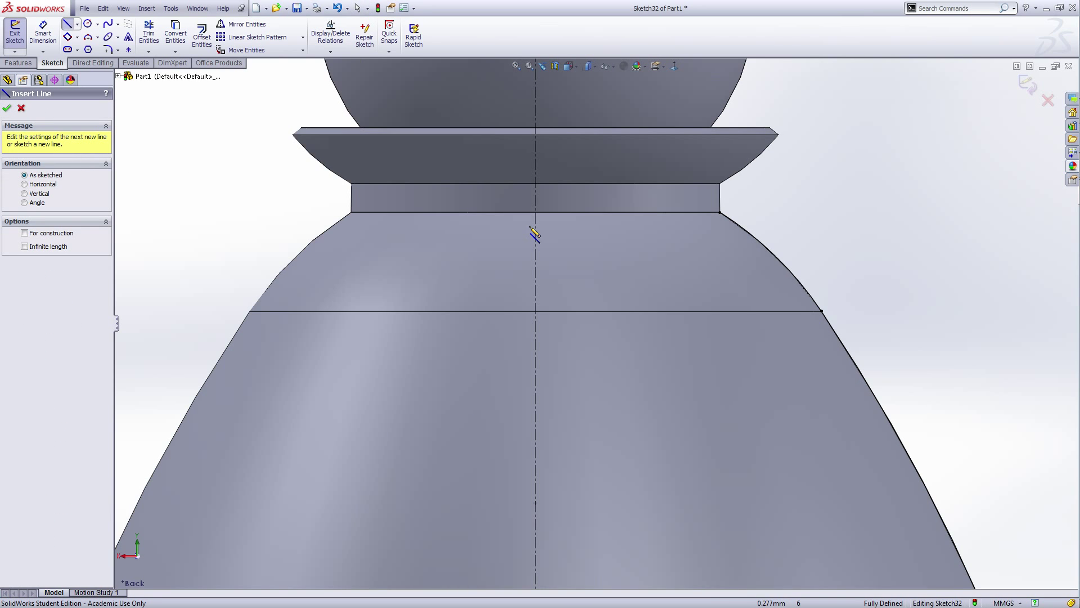
left_click(536, 213)
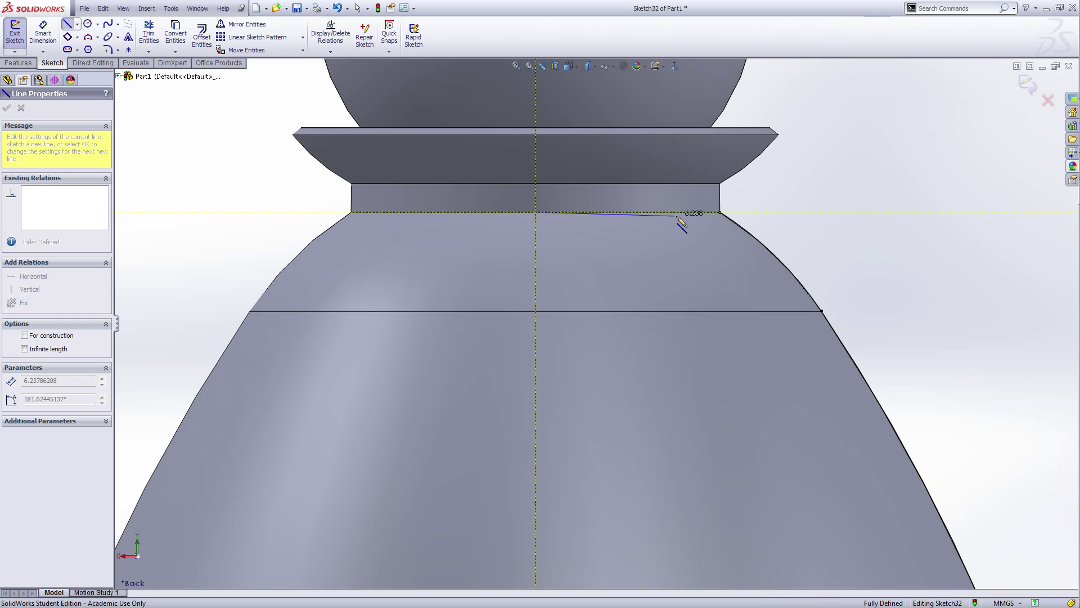
left_click(721, 212)
left_click(720, 212)
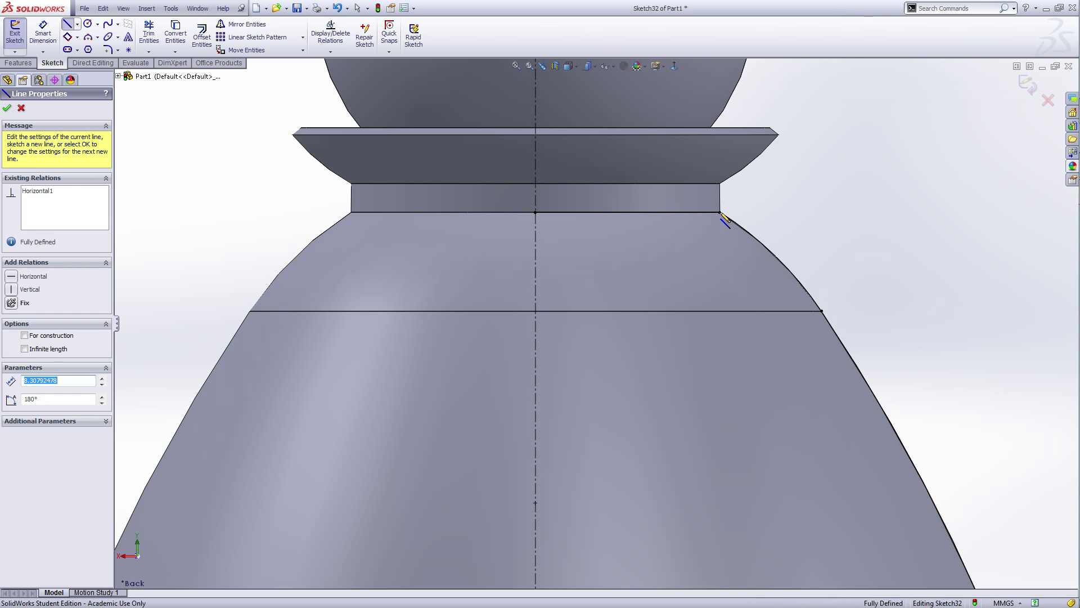
- Draw a horizontal line about 26.8 mm long from the centerline to the cape curve's lower end, along the hem band's upper edge
scroll(595, 323, "up", 10)
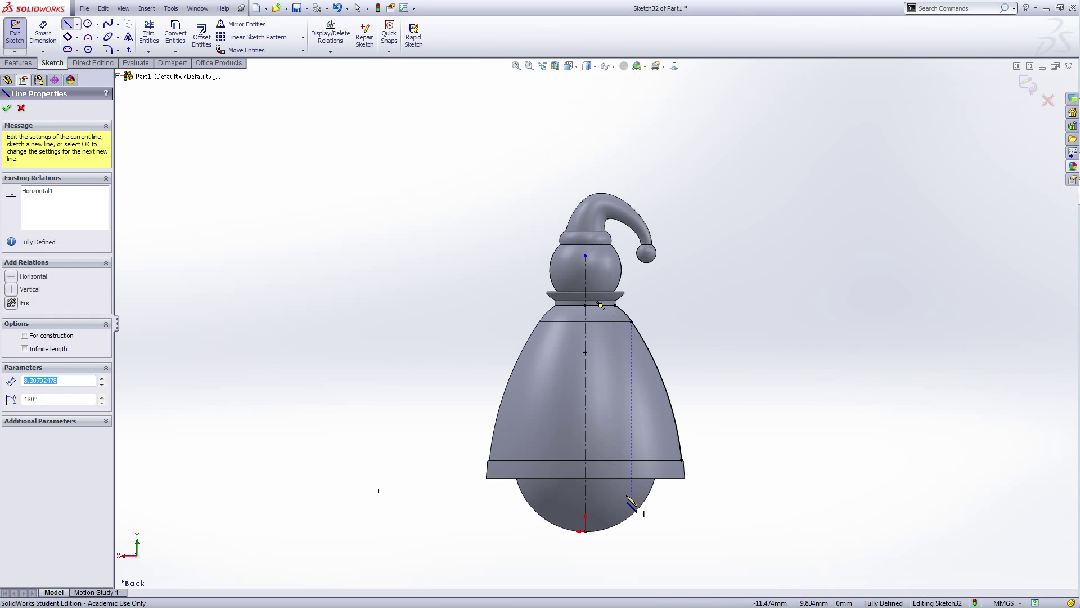
scroll(625, 495, "down", 4)
scroll(569, 394, "down", 5)
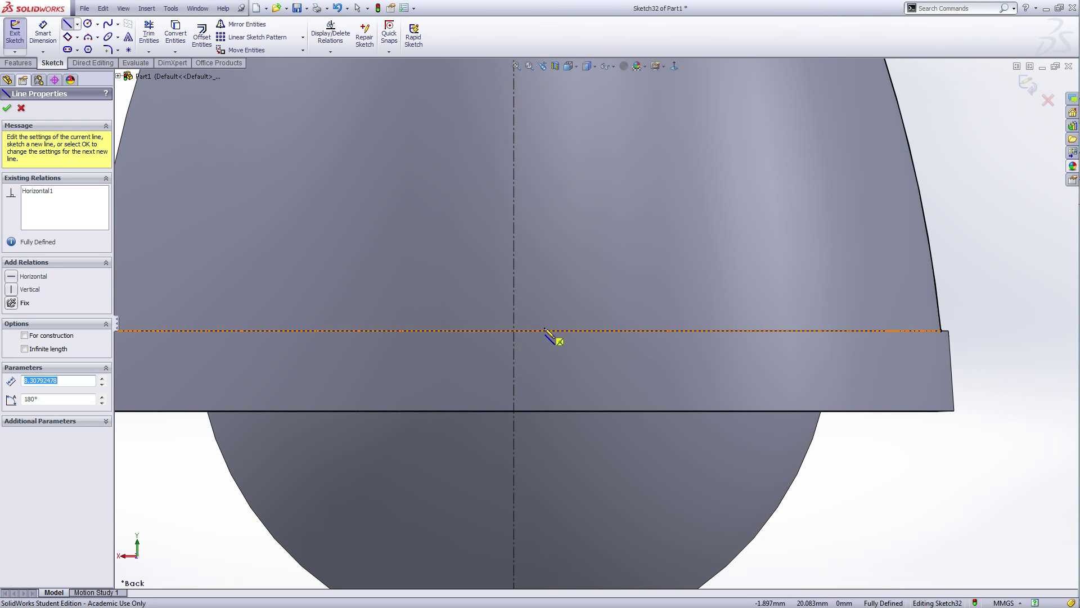
left_click(517, 332)
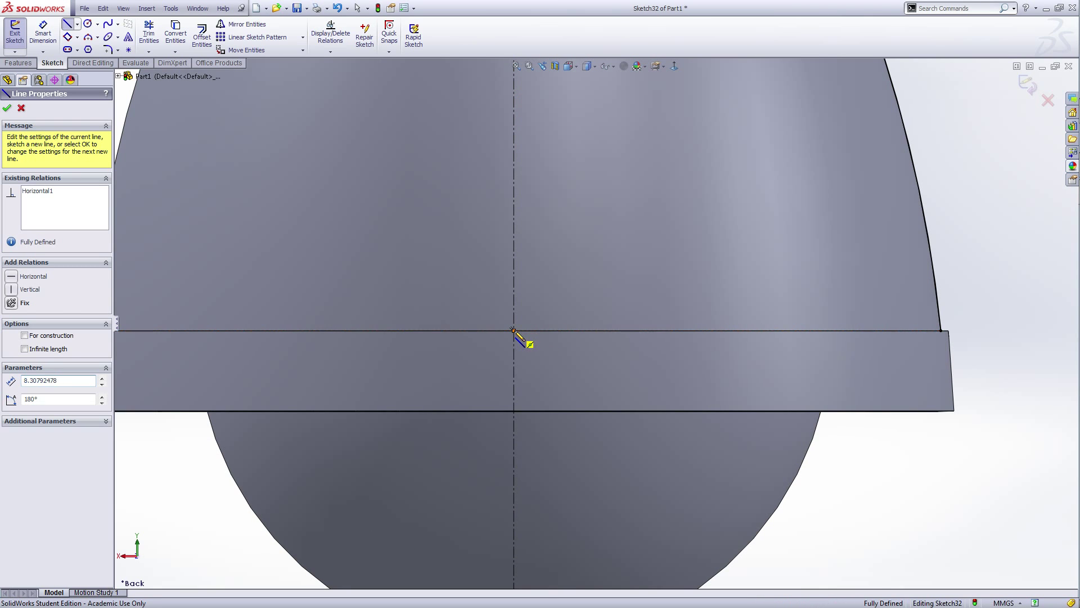
left_click(941, 331)
right_click(946, 336)
left_click(964, 333)
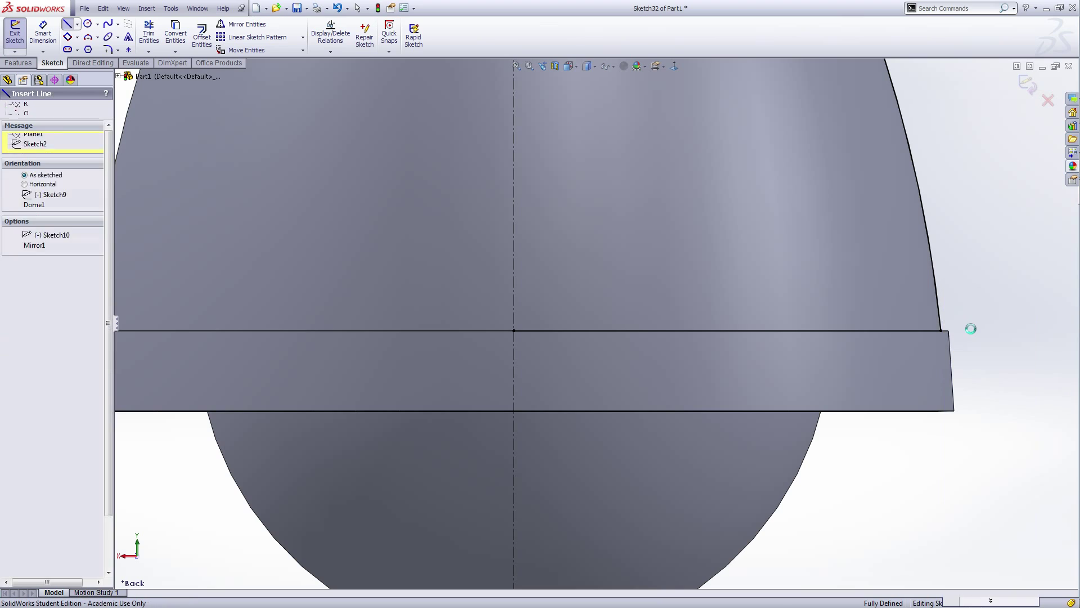
left_click(973, 301)
left_click(842, 330)
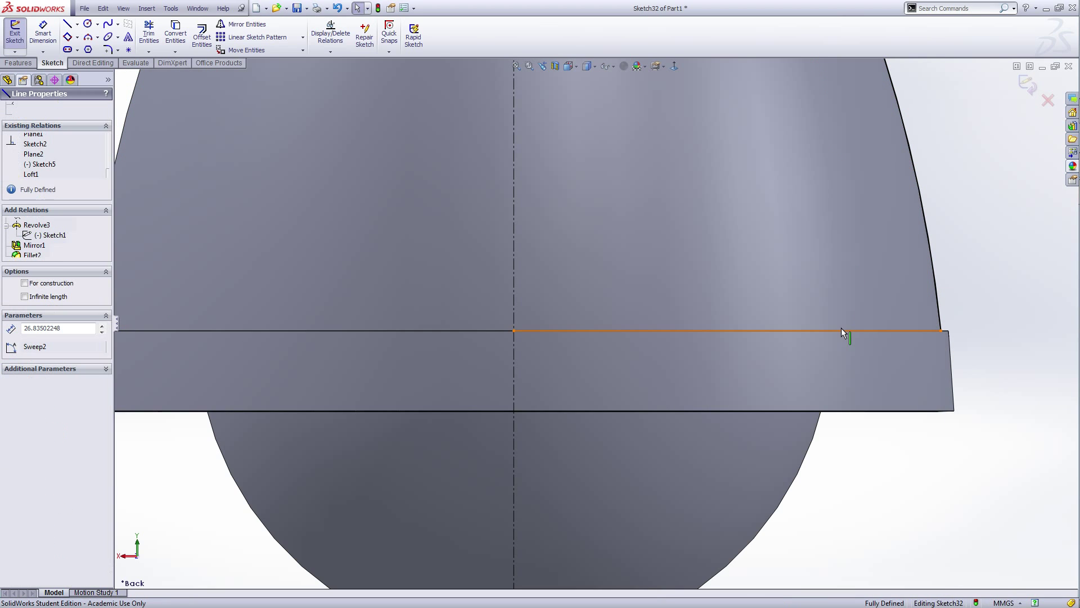
key("z")
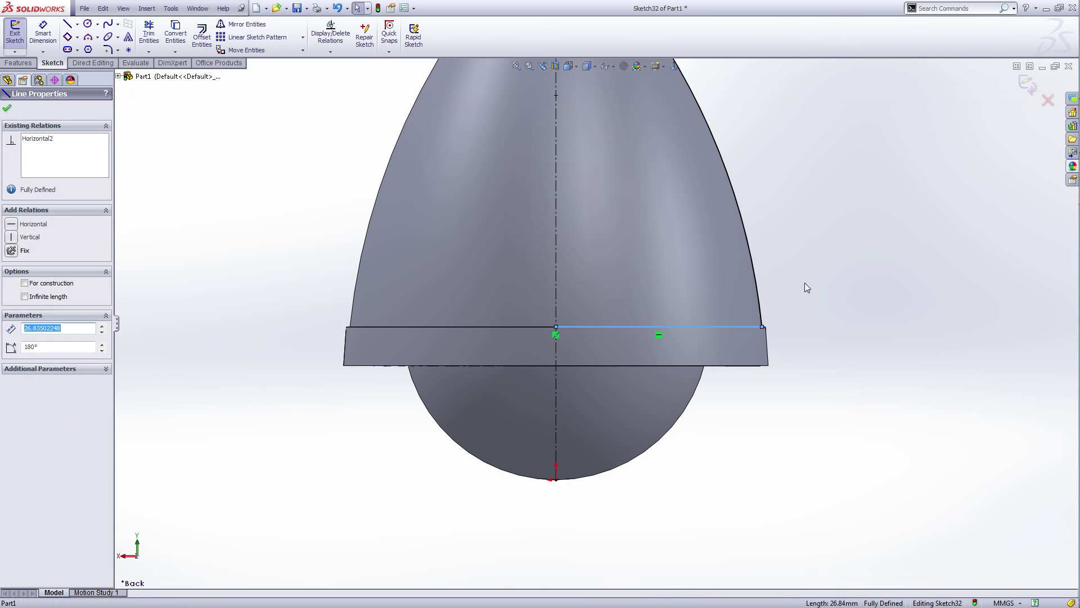
- Convert the two cape silhouette curves and both horizontal lines at the neck and hem into construction geometry
left_click(757, 275, "ctrl")
scroll(676, 189, "up", 2)
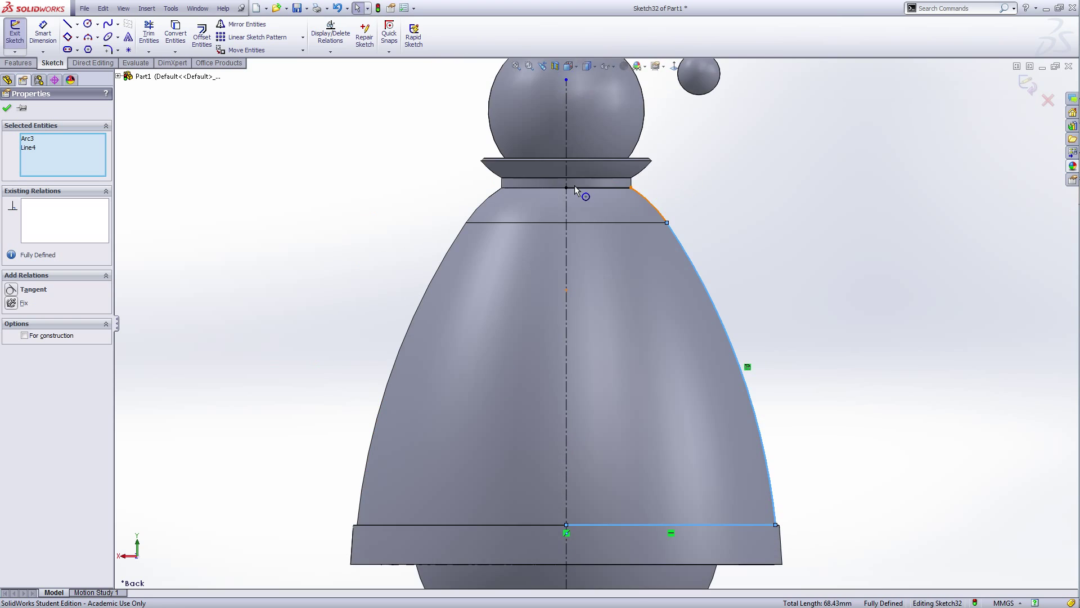
scroll(692, 233, "down", 4)
left_click(678, 242, "ctrl")
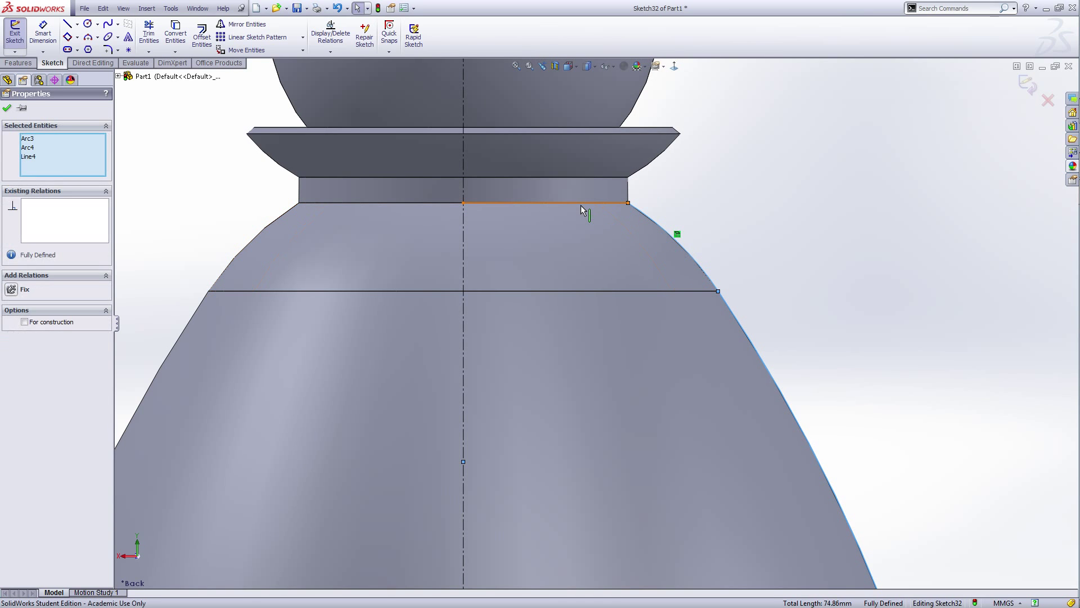
left_click(581, 204, "ctrl")
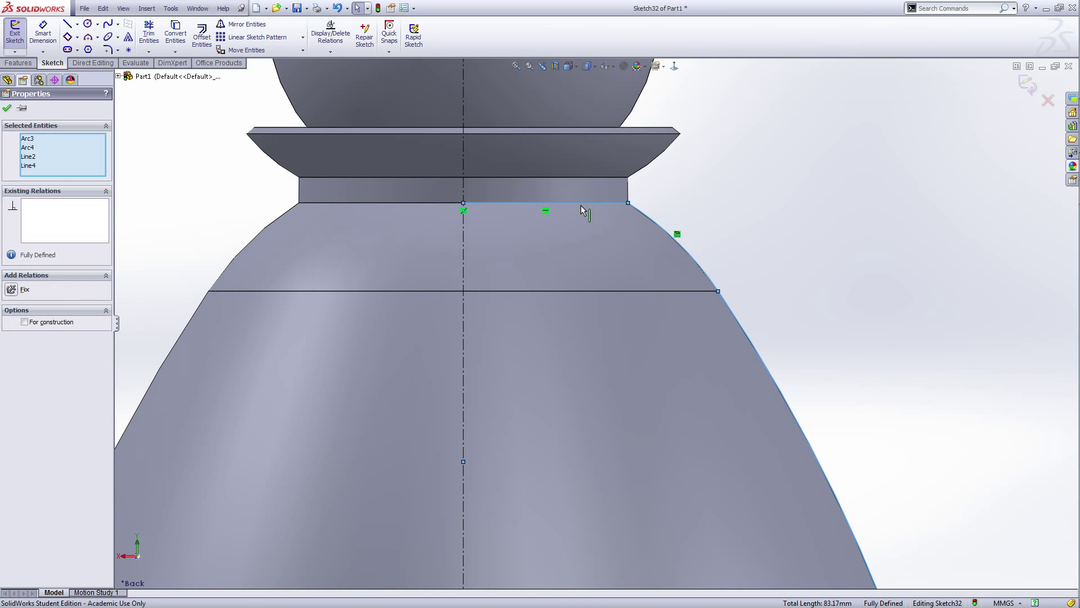
left_click(24, 322)
left_click(8, 109)
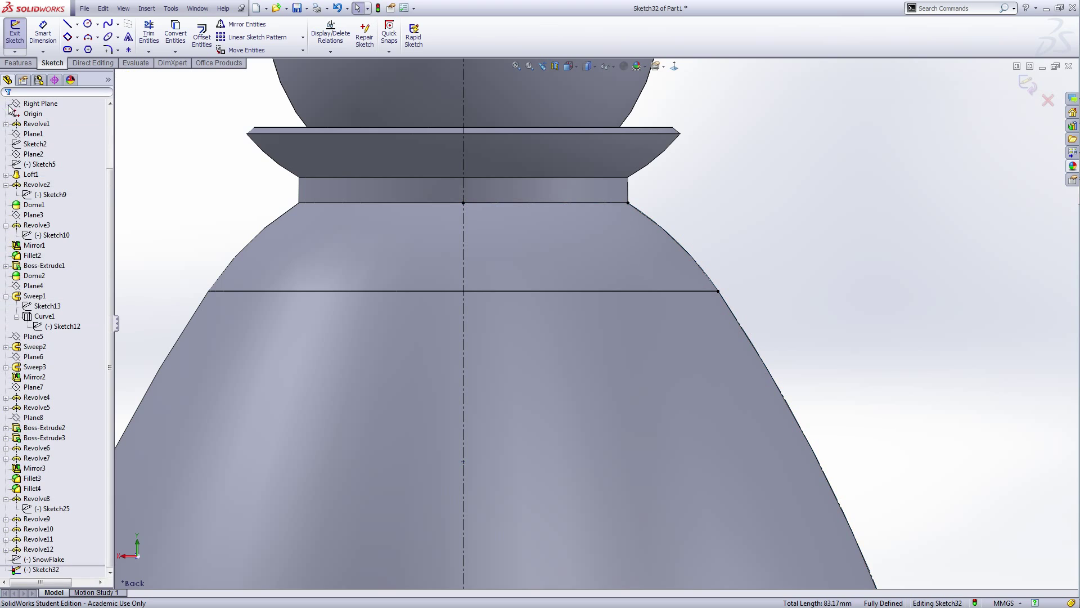
- Draw a line about 8 mm long from the cape's shoulder curve diagonally down at 45° toward the centerline
scroll(860, 349, "up", 6)
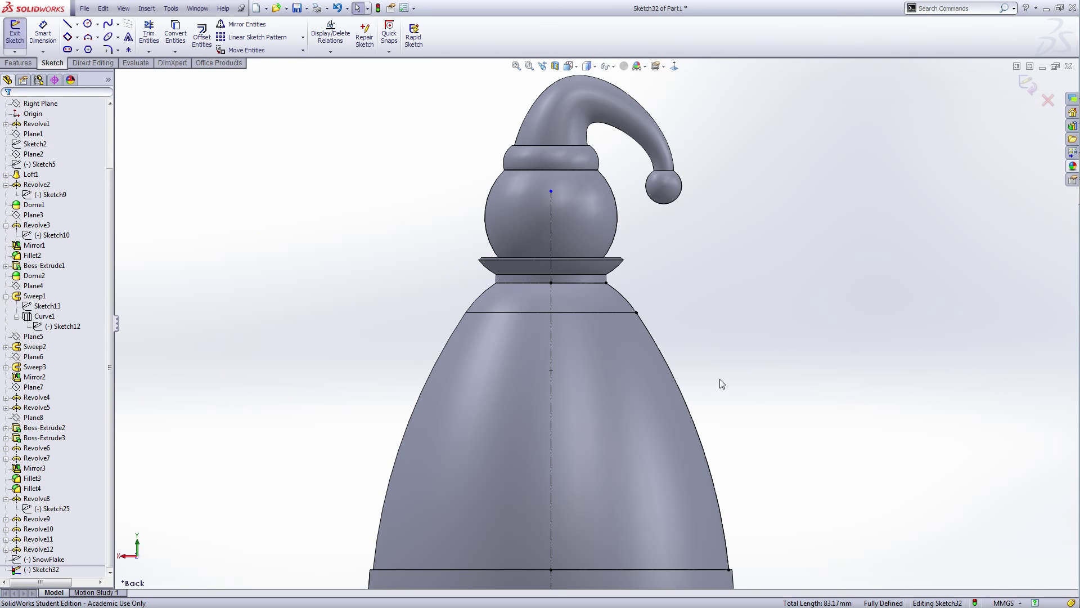
scroll(723, 383, "up", 2)
middle_click_drag(706, 359, 705, 363)
scroll(705, 363, "down", 3)
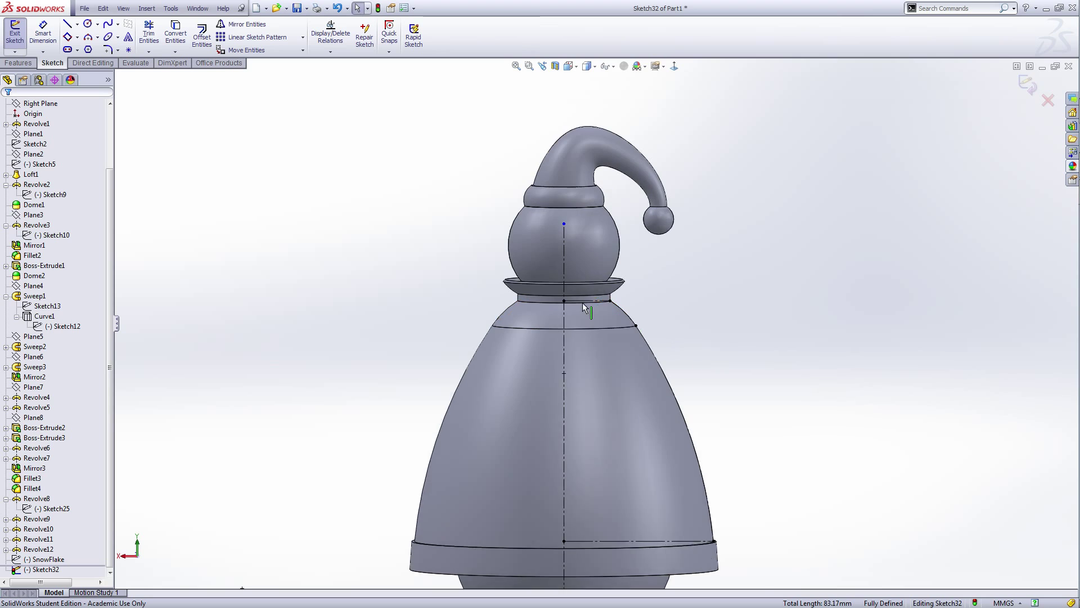
left_click(675, 66)
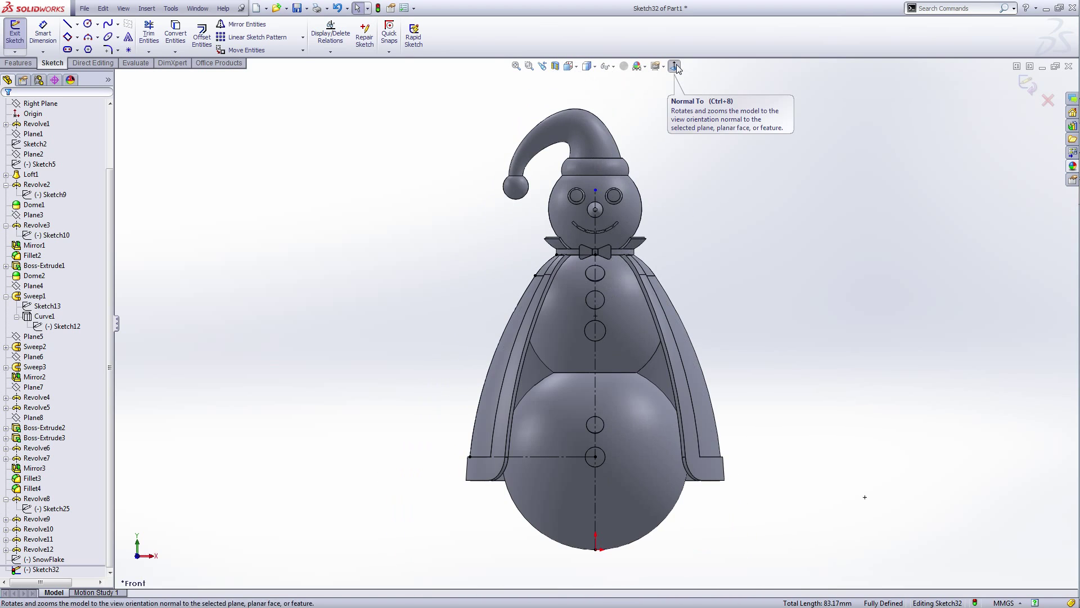
left_click(674, 66)
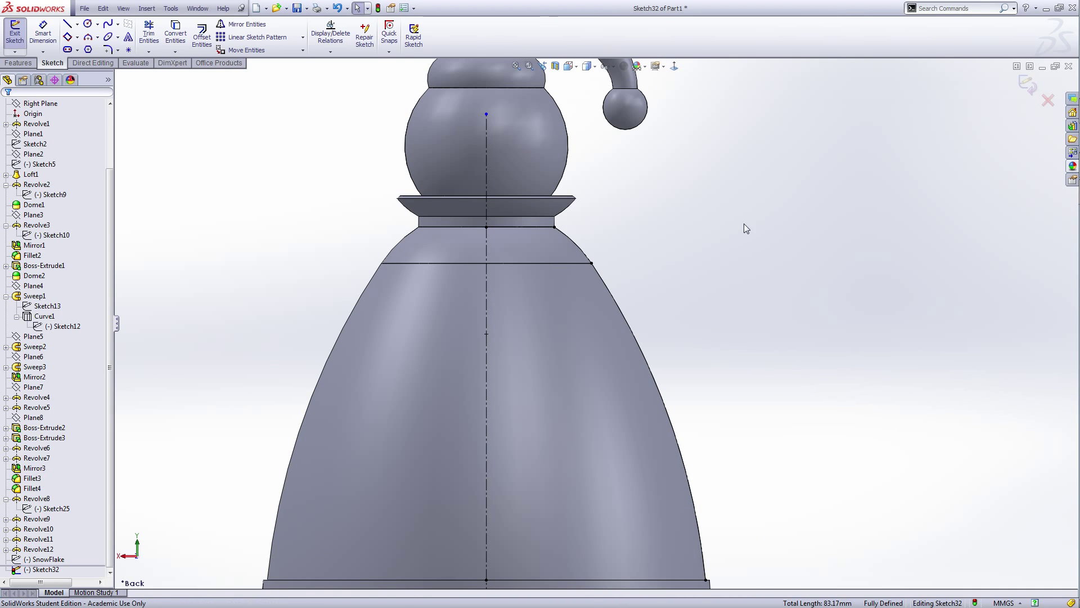
right_click(747, 227)
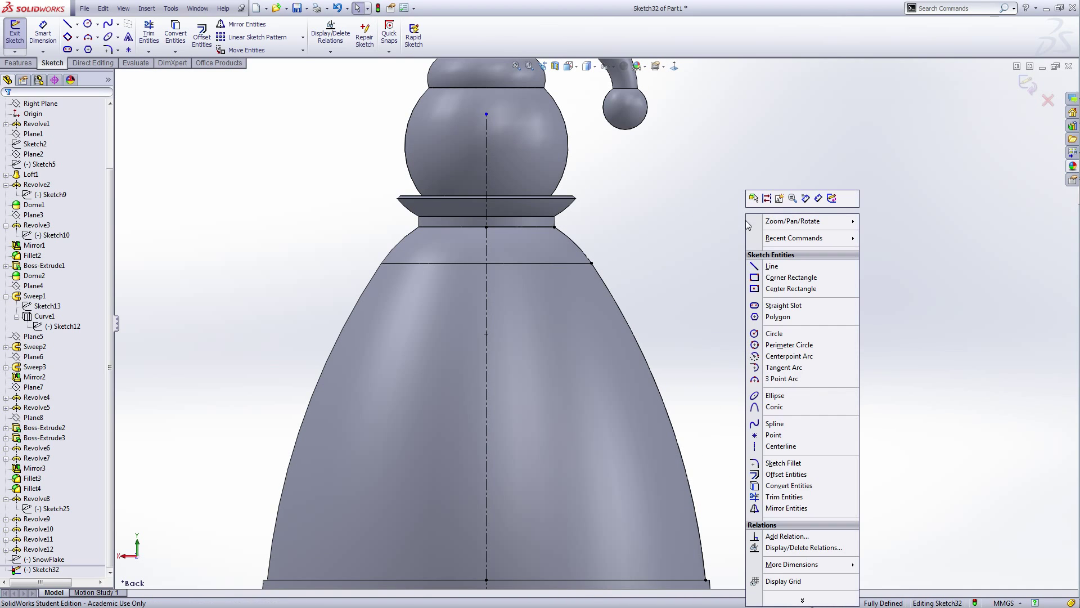
left_click(765, 267)
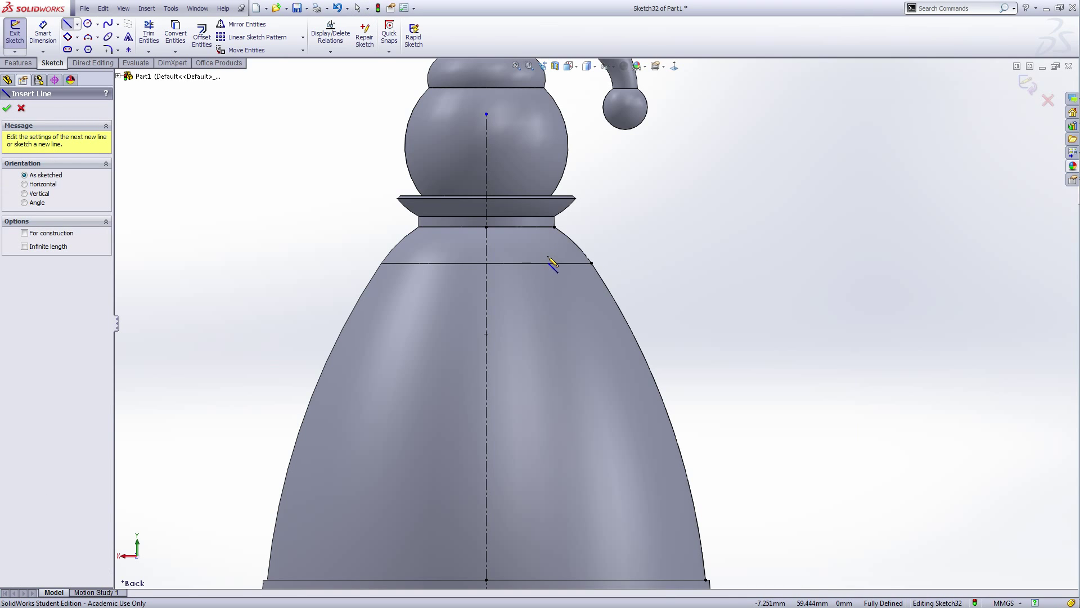
scroll(565, 267, "down", 2)
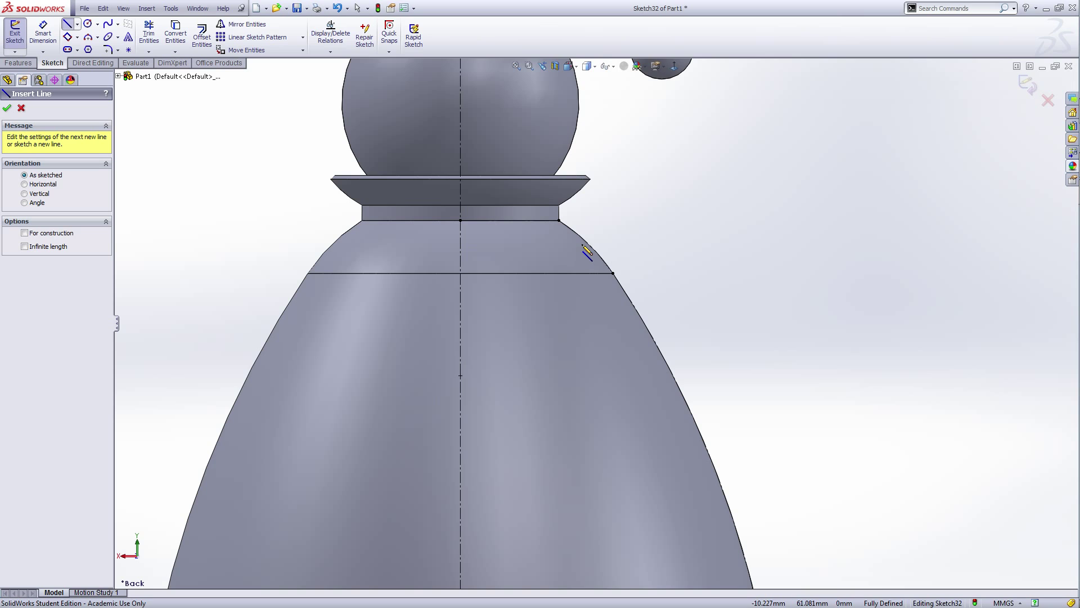
scroll(584, 247, "down", 3)
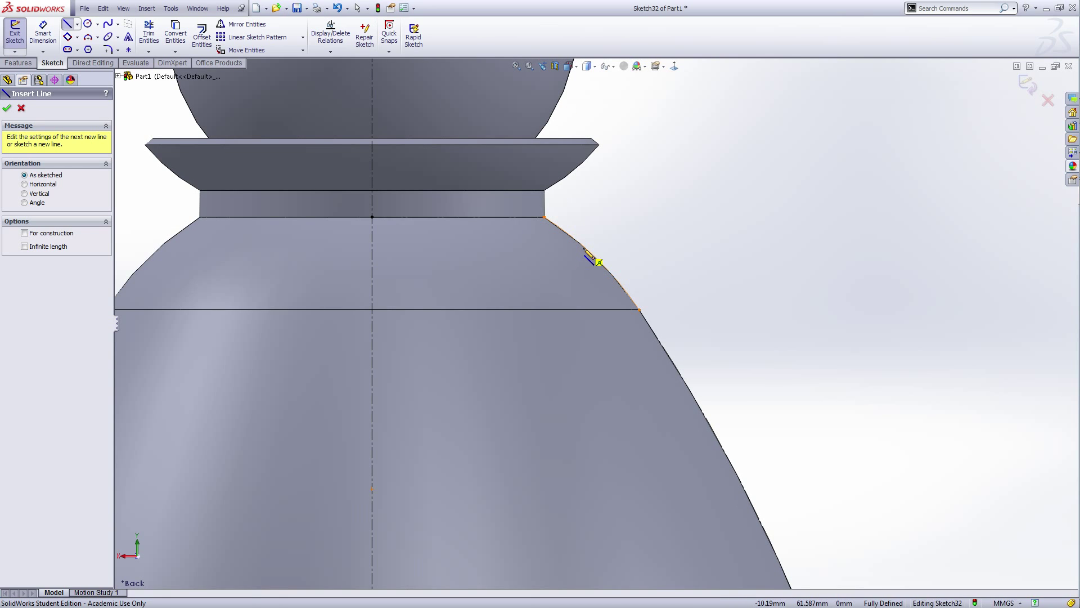
scroll(584, 249, "down", 4)
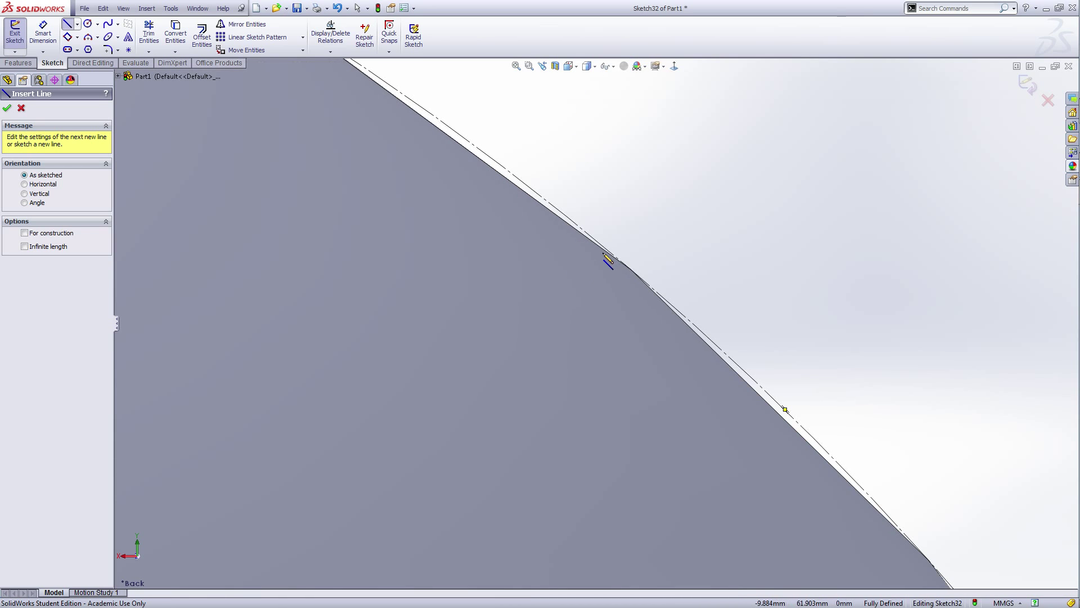
scroll(598, 248, "up", 5)
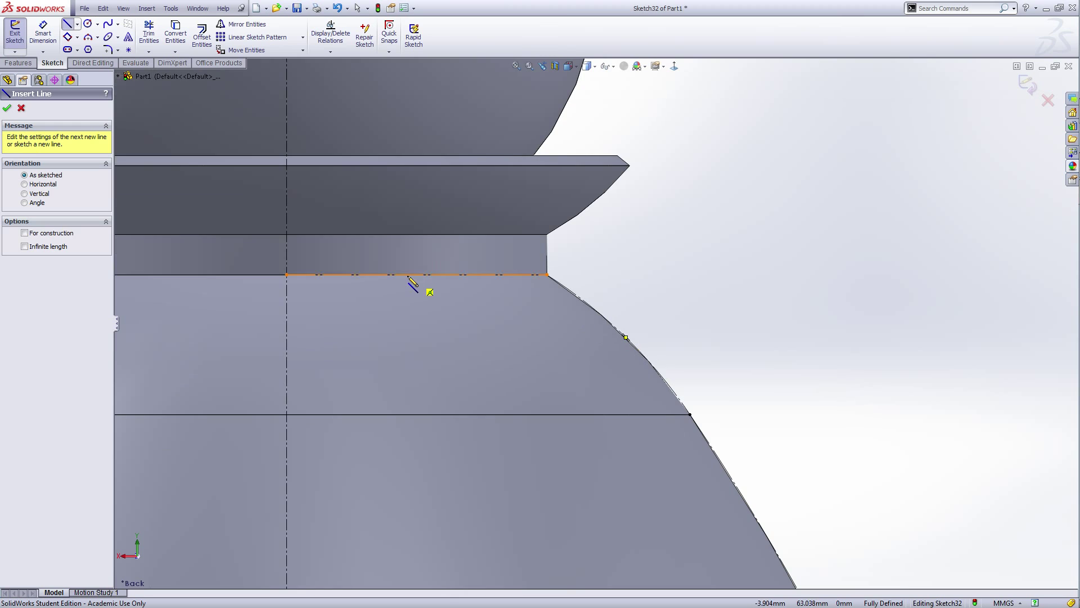
scroll(644, 499, "up", 6)
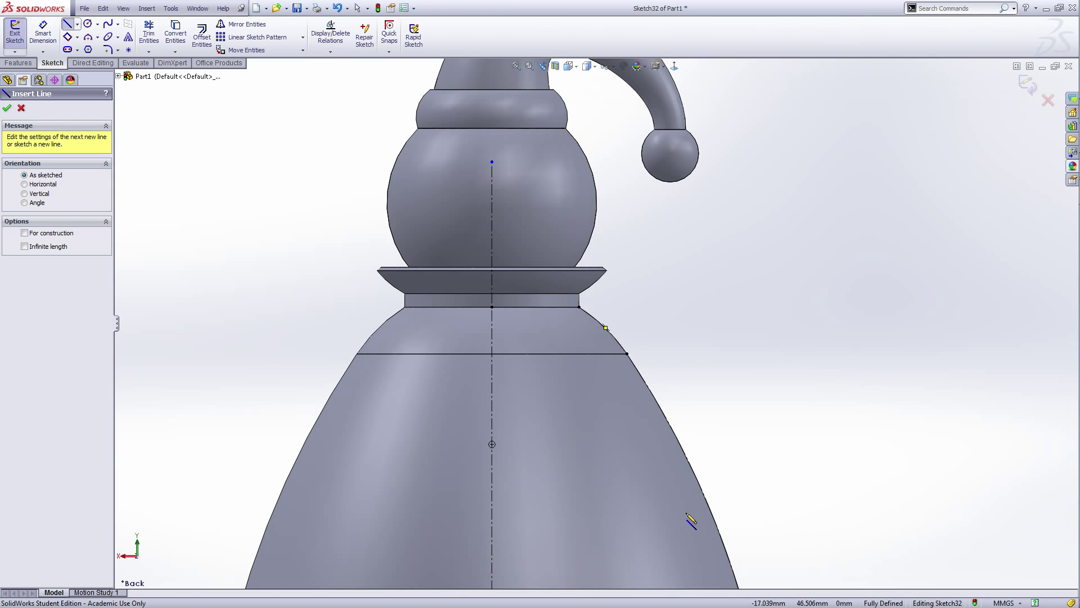
scroll(692, 526, "up", 3)
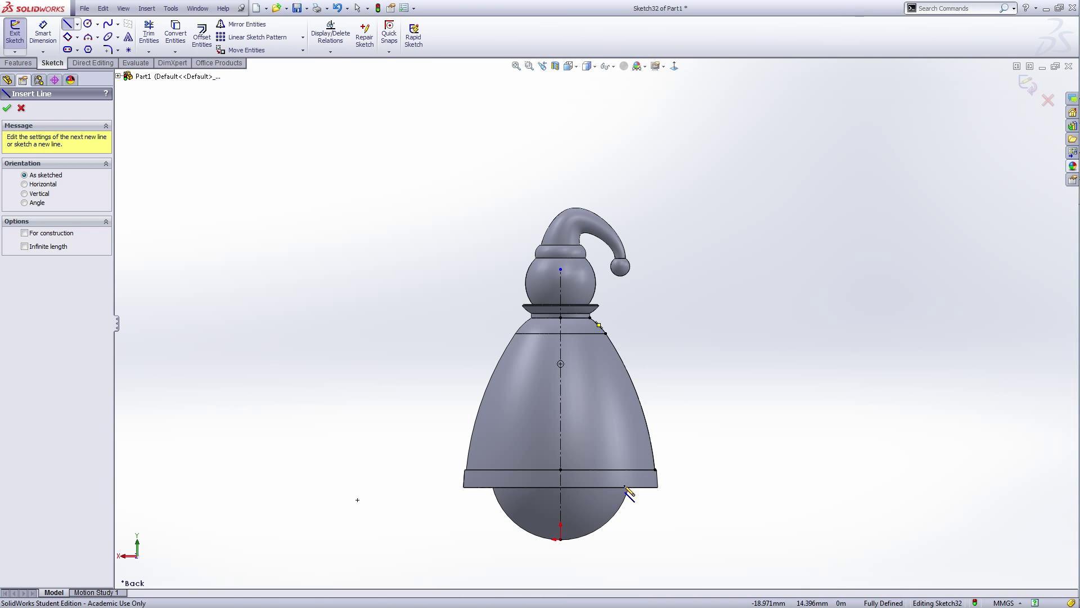
scroll(615, 446, "down", 10)
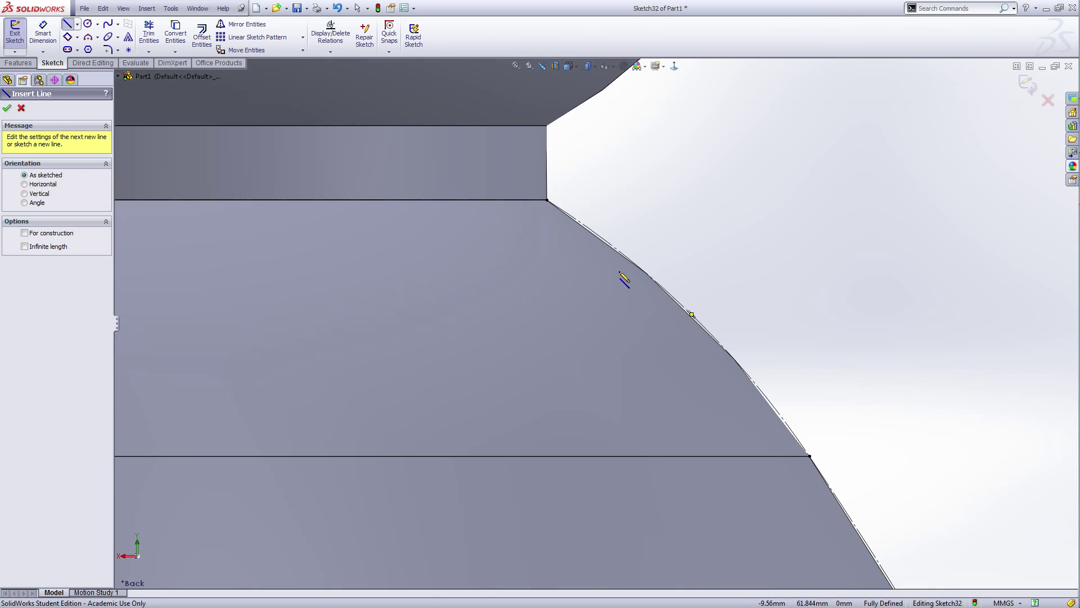
scroll(620, 274, "down", 3)
scroll(599, 272, "down", 4)
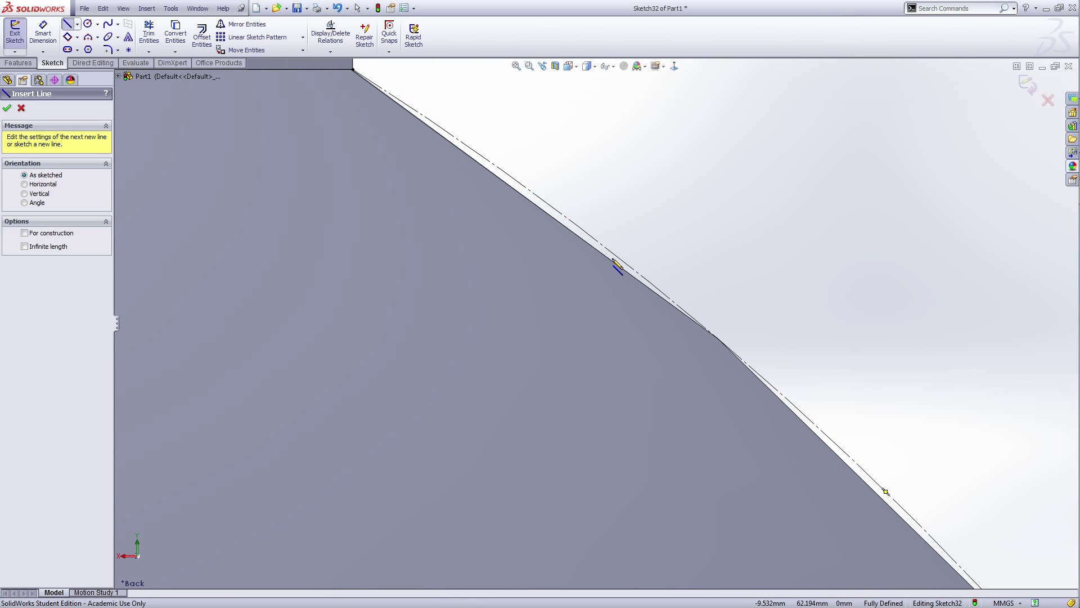
left_click(615, 262)
scroll(482, 398, "up", 8)
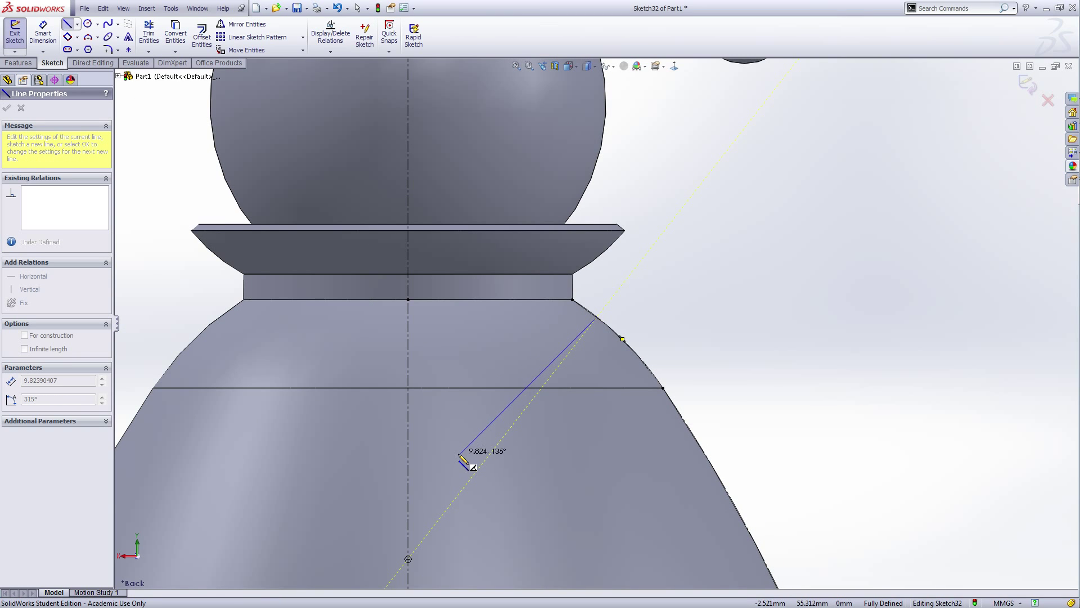
left_click(485, 429)
scroll(486, 431, "up", 3)
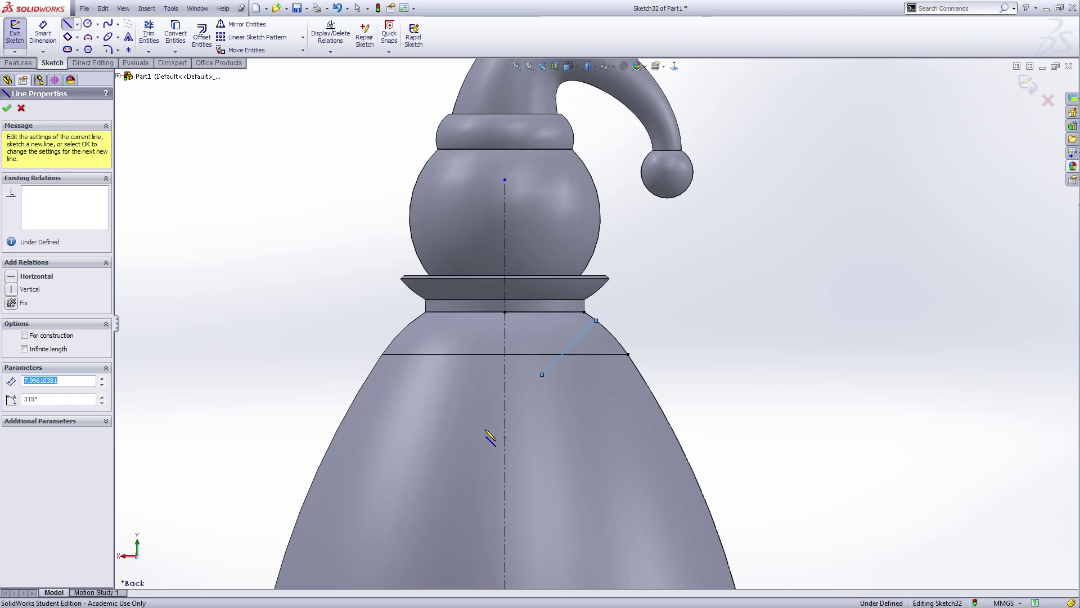
- Continue the line chain as an open zigzag down the half cape, touching the silhouette curve at two peaks and ending above the hem
left_click(597, 411)
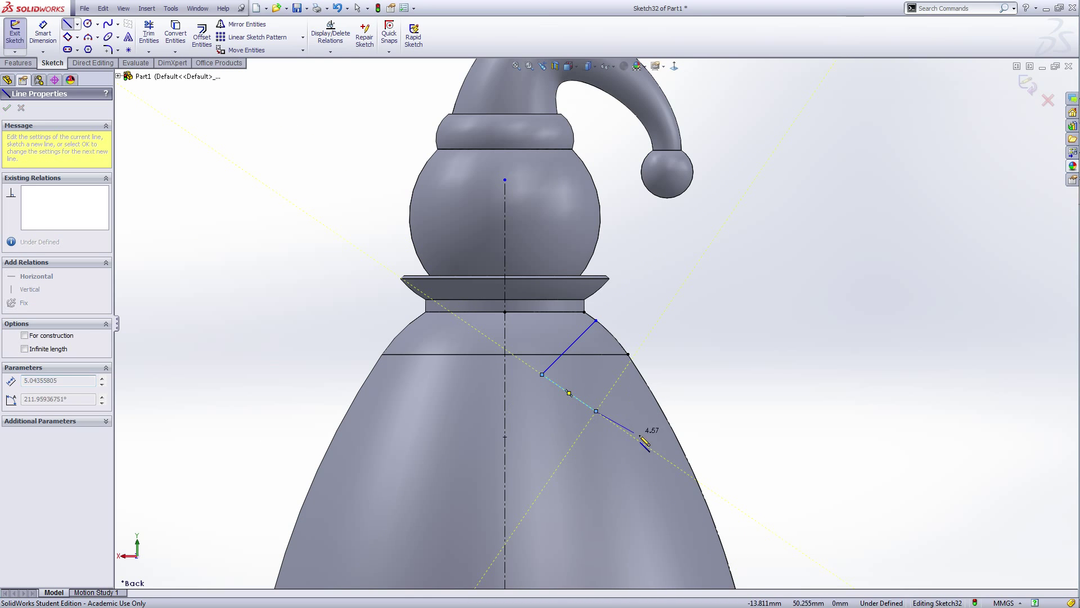
scroll(670, 457, "down", 4)
scroll(664, 450, "down", 2)
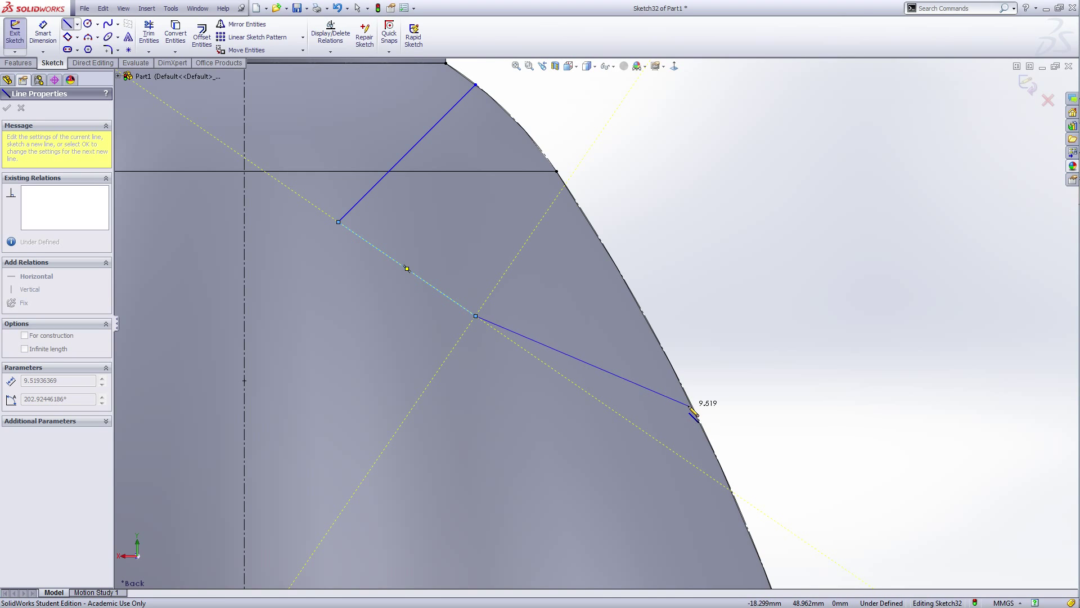
scroll(694, 415, "down", 4)
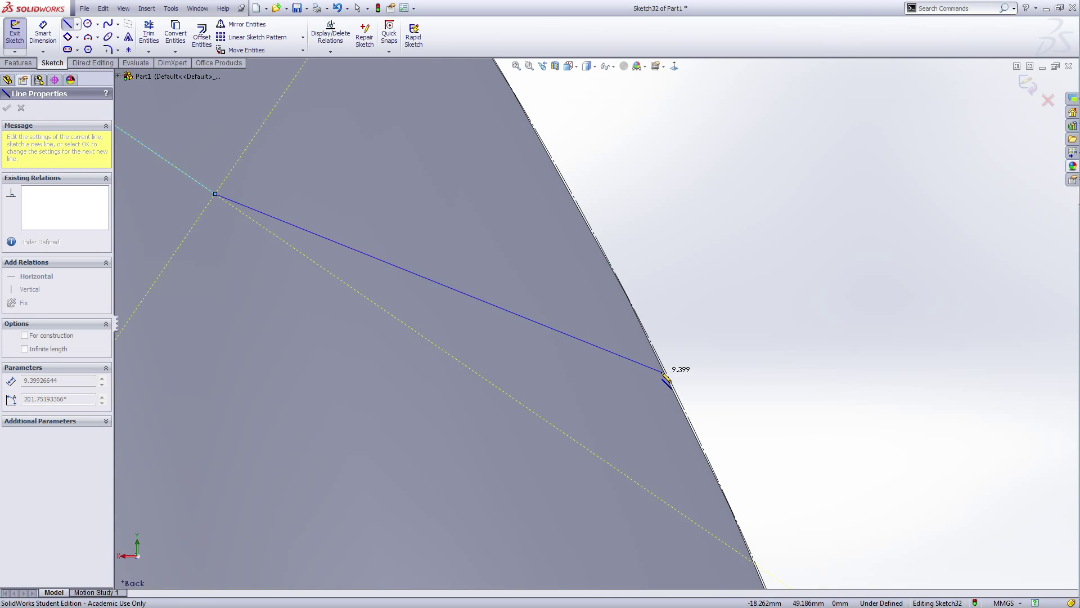
left_click(665, 373)
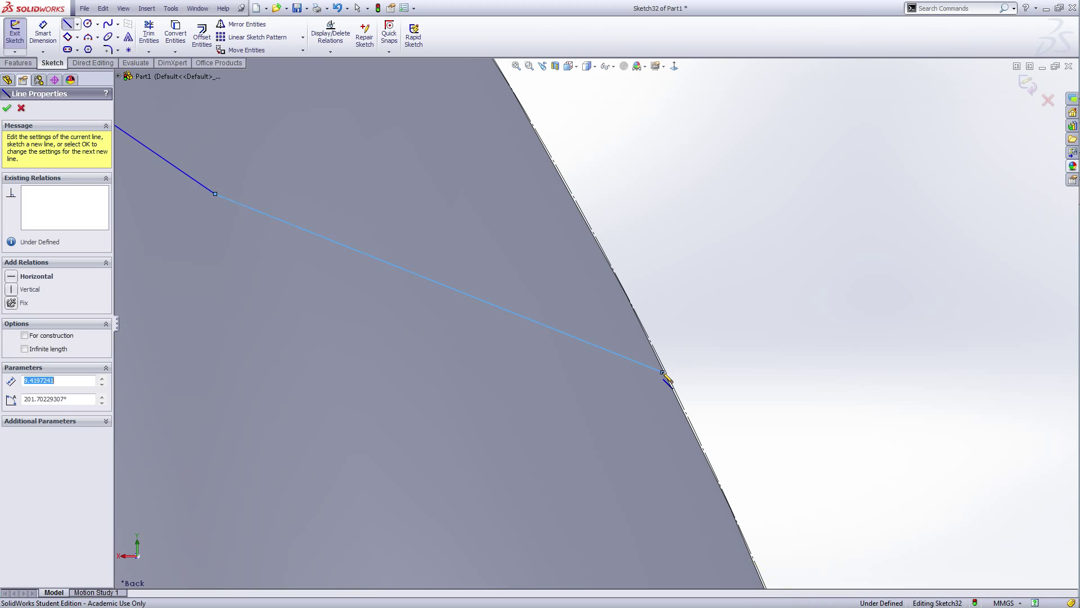
scroll(601, 325, "up", 4)
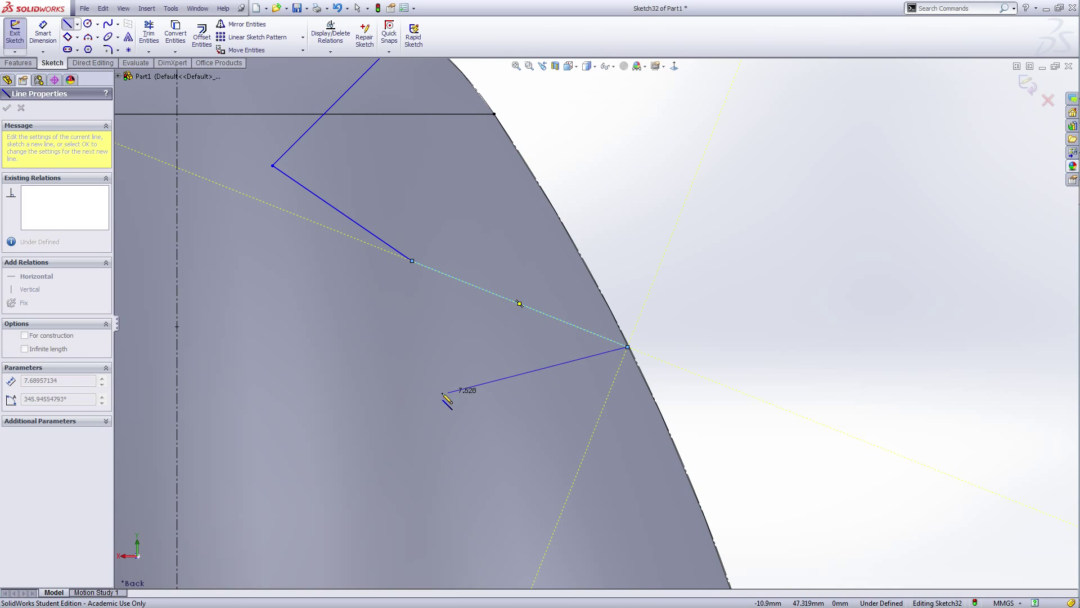
left_click(436, 396)
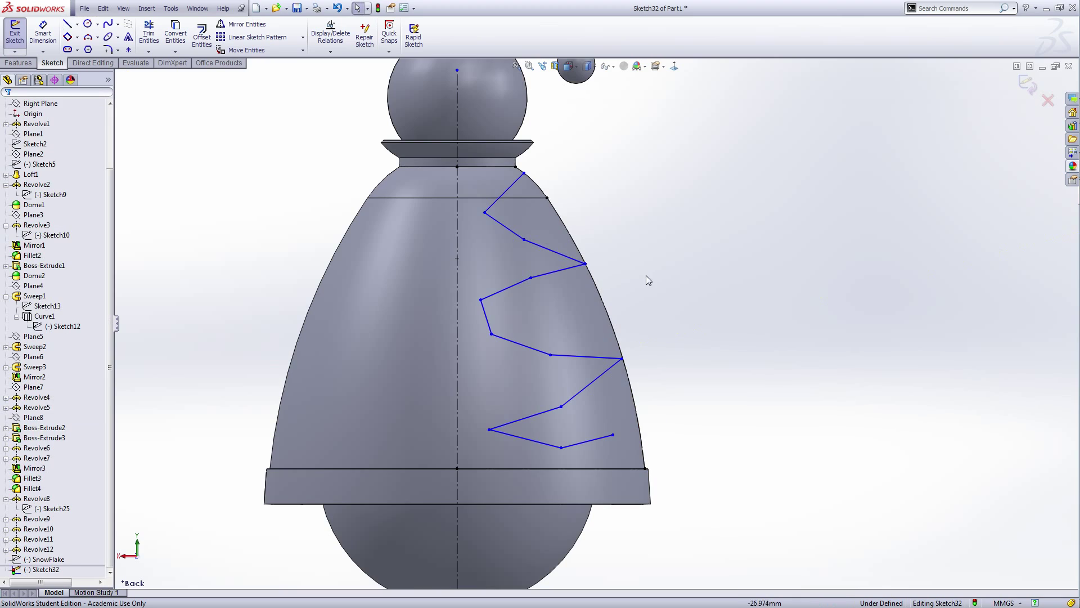
- Exit the sketch and project the zigzag onto the cape's main outer face as a projected curve, with the projection reversed
left_click(14, 34)
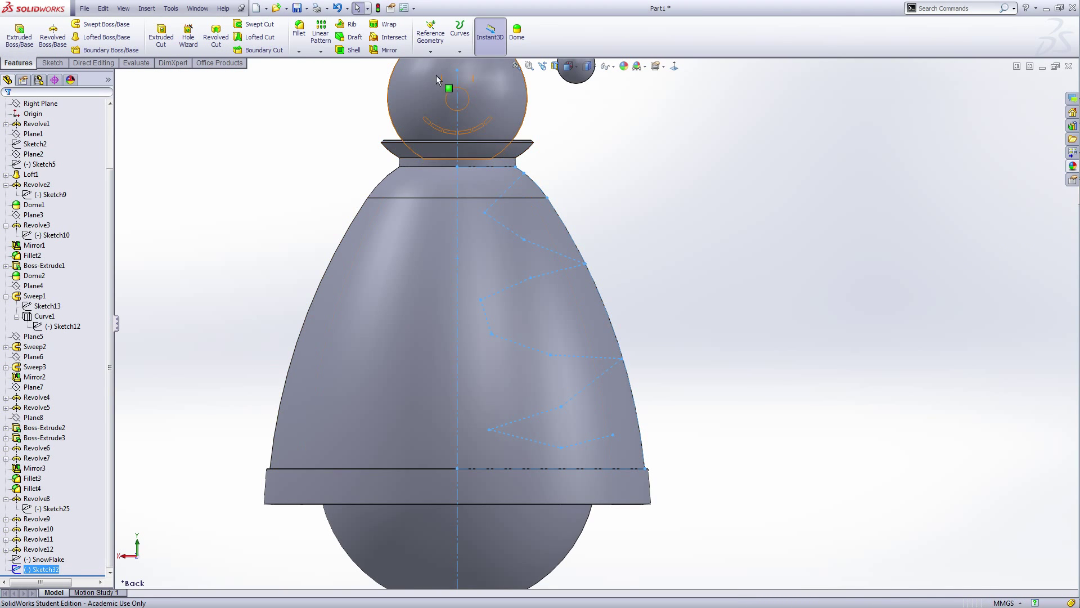
left_click(460, 51)
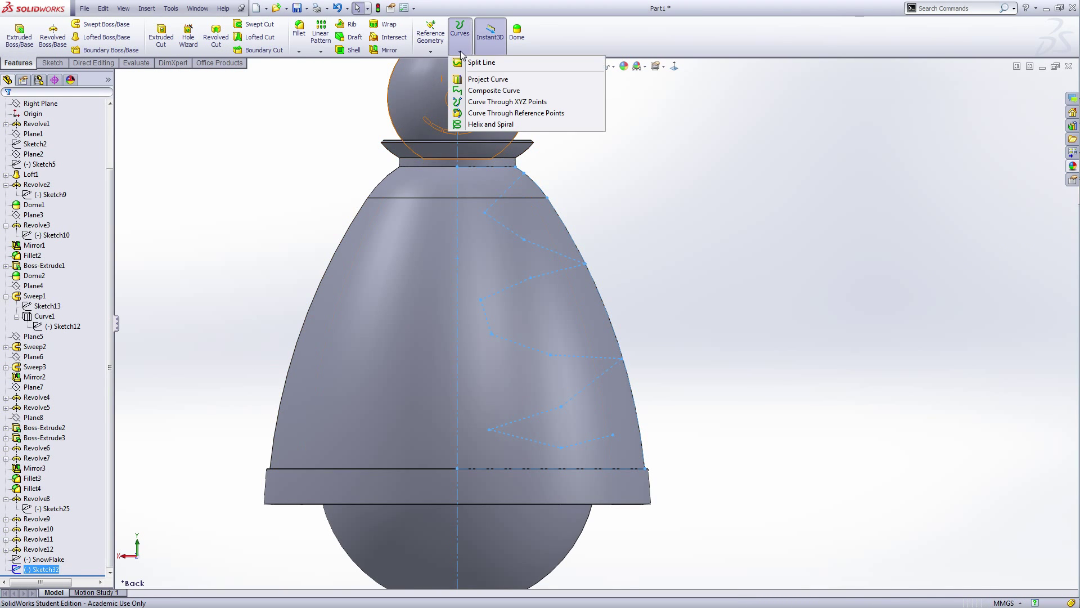
left_click(478, 80)
mouse_move(750, 388)
middle_mouse_down()
mouse_move(665, 377)
mouse_move(682, 403)
middle_mouse_up()
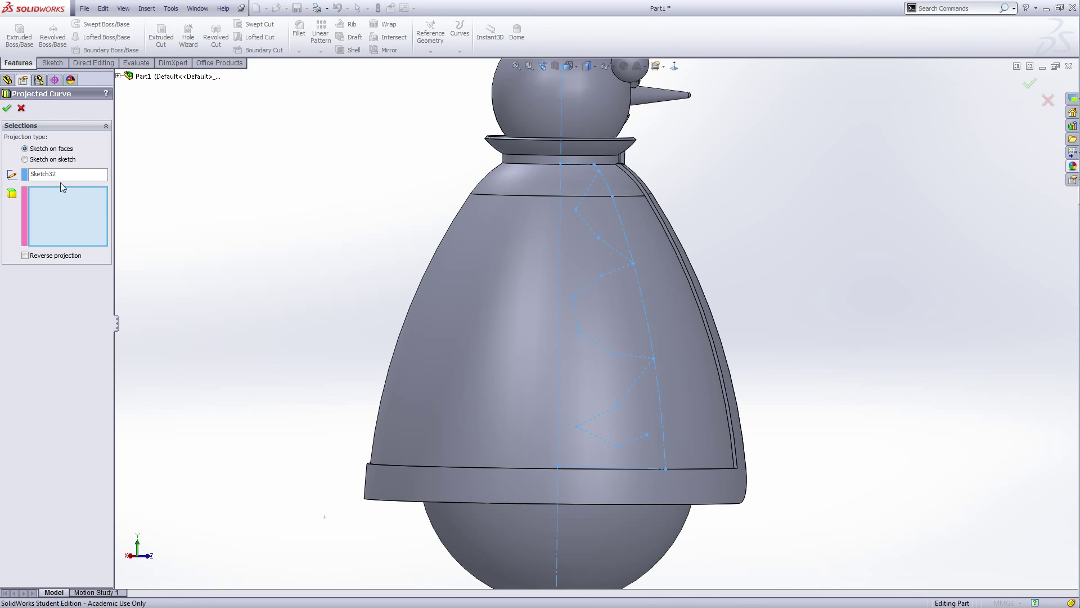
left_click(512, 373)
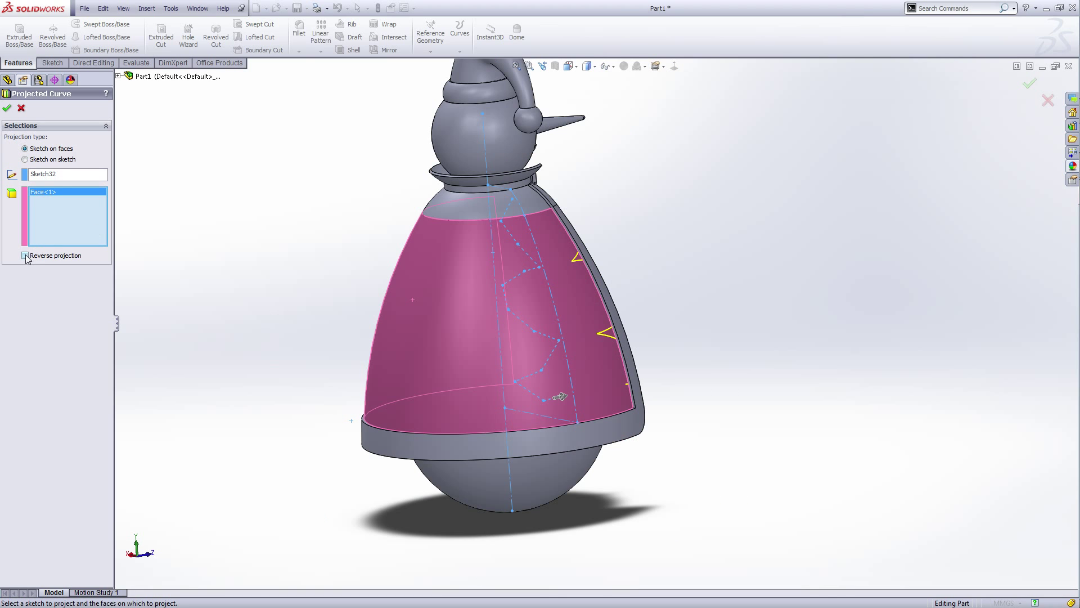
left_click(25, 255)
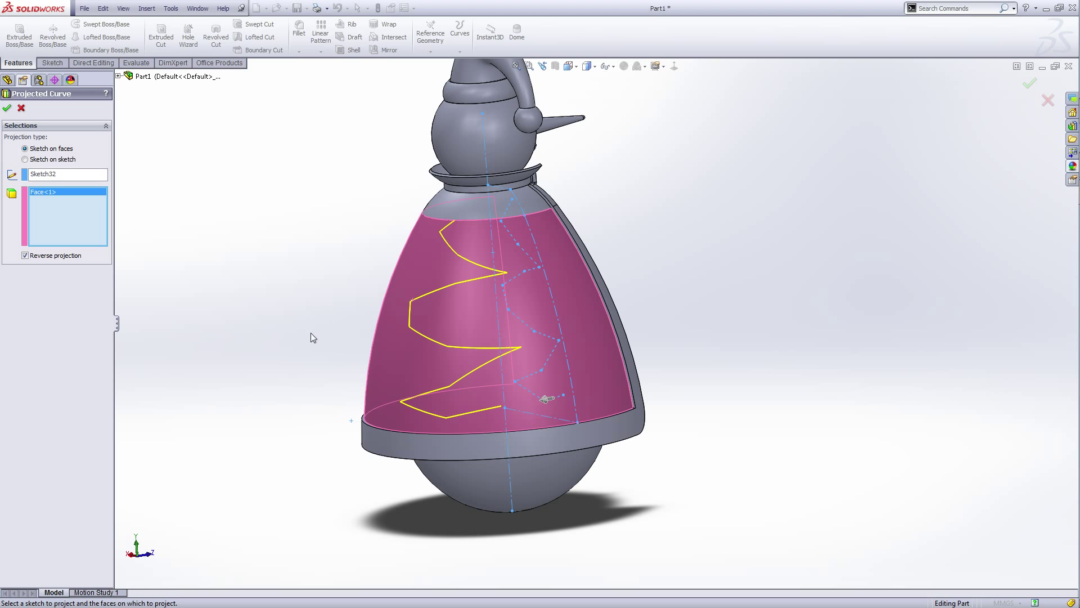
mouse_move(310, 332)
middle_mouse_down()
mouse_move(355, 317)
mouse_move(309, 312)
mouse_move(304, 327)
mouse_move(348, 332)
mouse_move(313, 331)
middle_mouse_up()
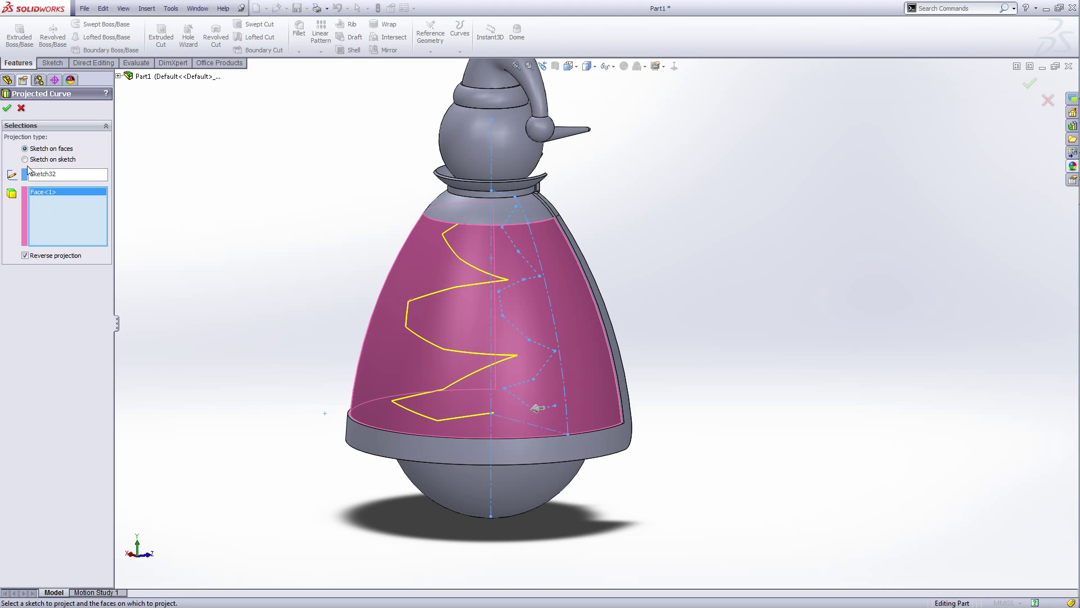
left_click(7, 108)
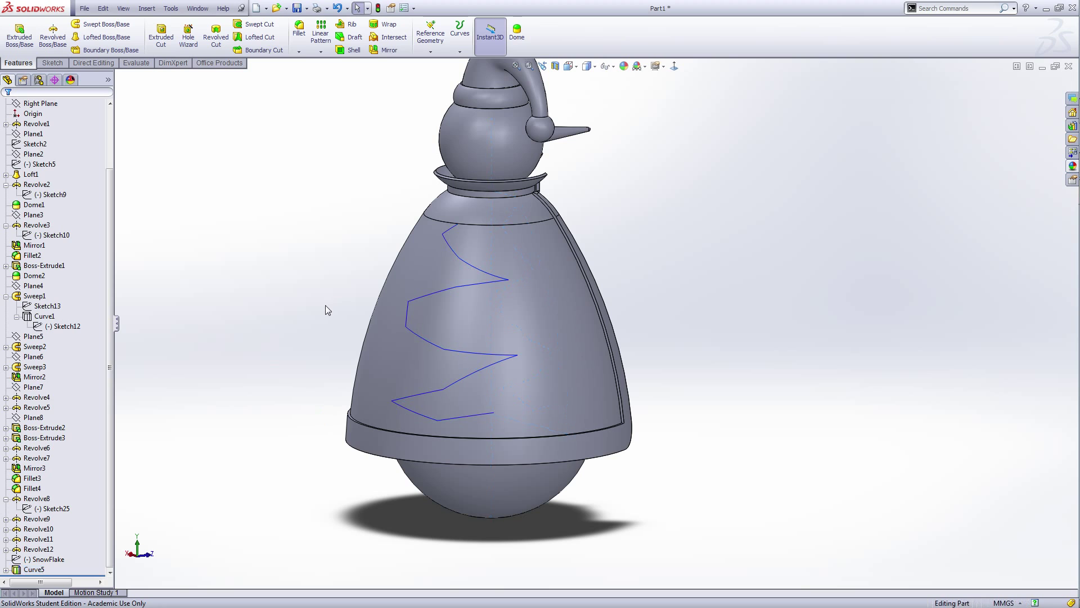
- Create a reference plane tangent to the cape's main outer face and coincident with the upper endpoint of the zigzag curve
left_click(430, 52)
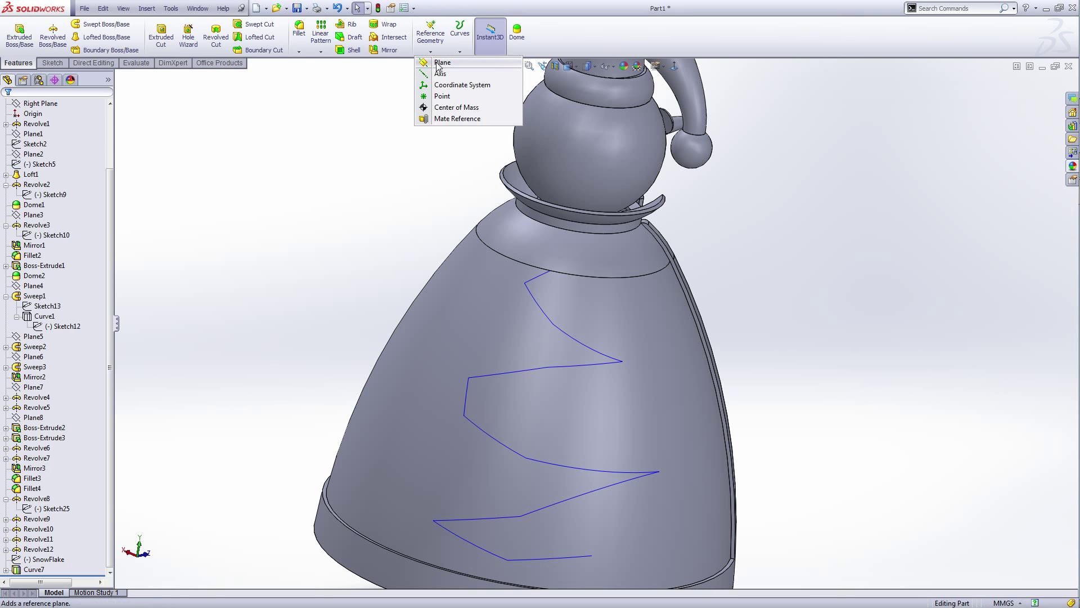
left_click(439, 66)
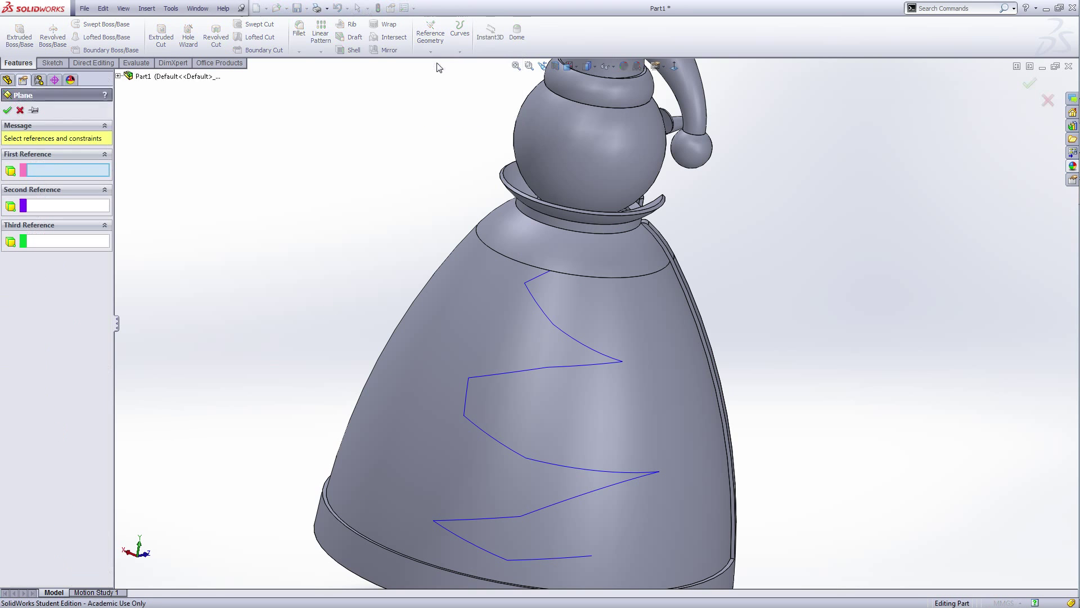
scroll(541, 315, "down", 5)
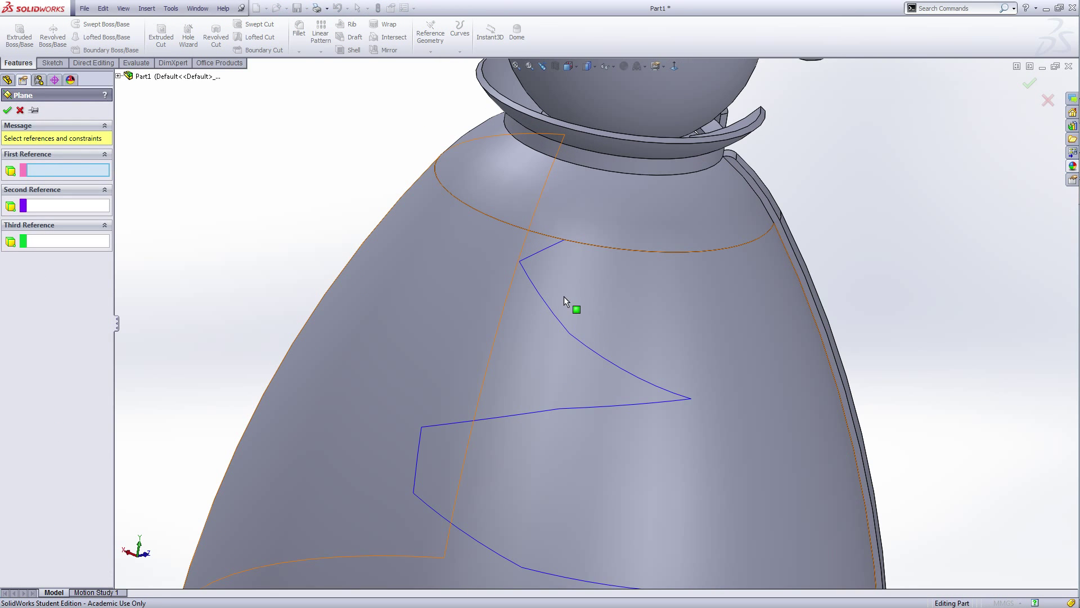
left_click(484, 307)
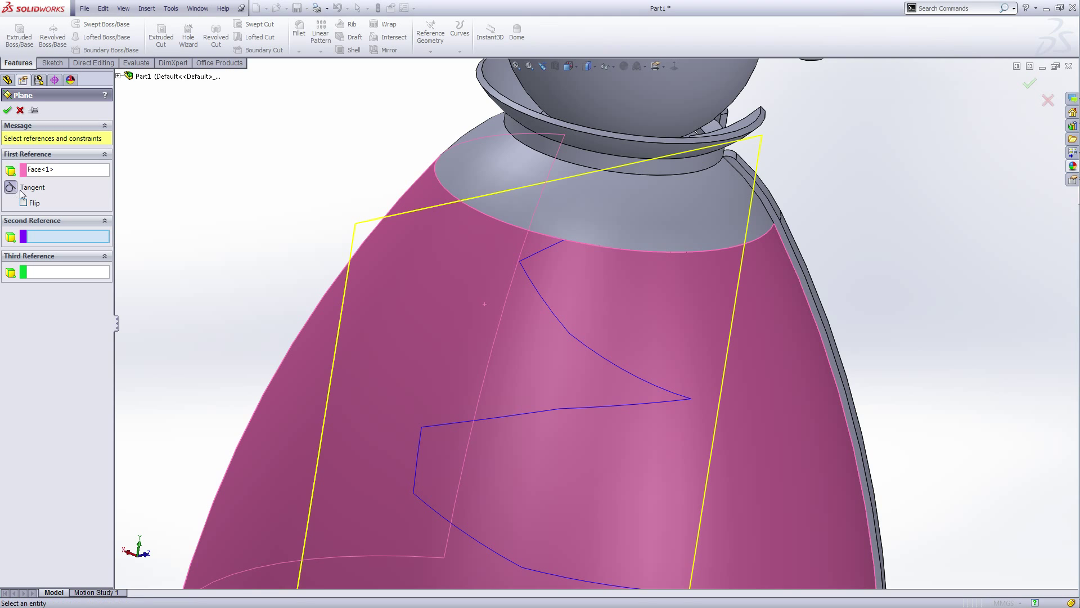
left_click(563, 241)
key("f")
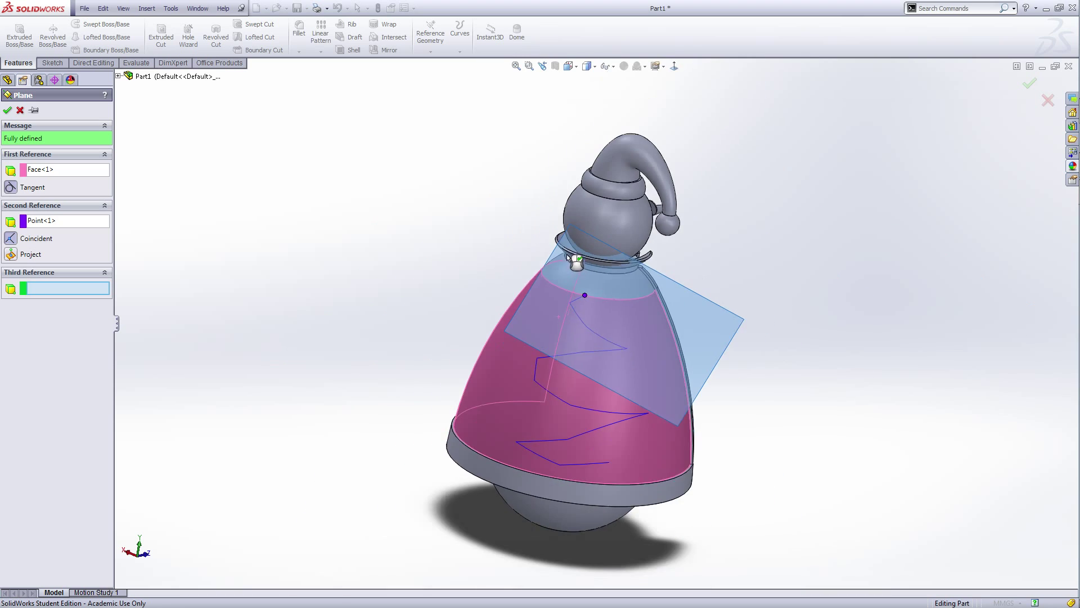
middle_click_drag(480, 271, 462, 299)
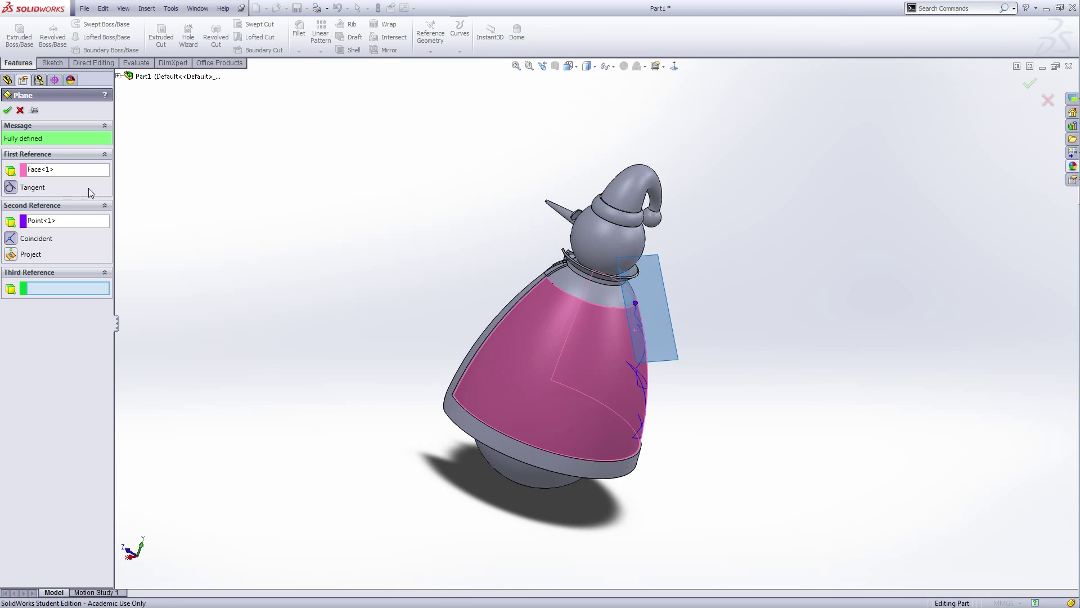
left_click(8, 111)
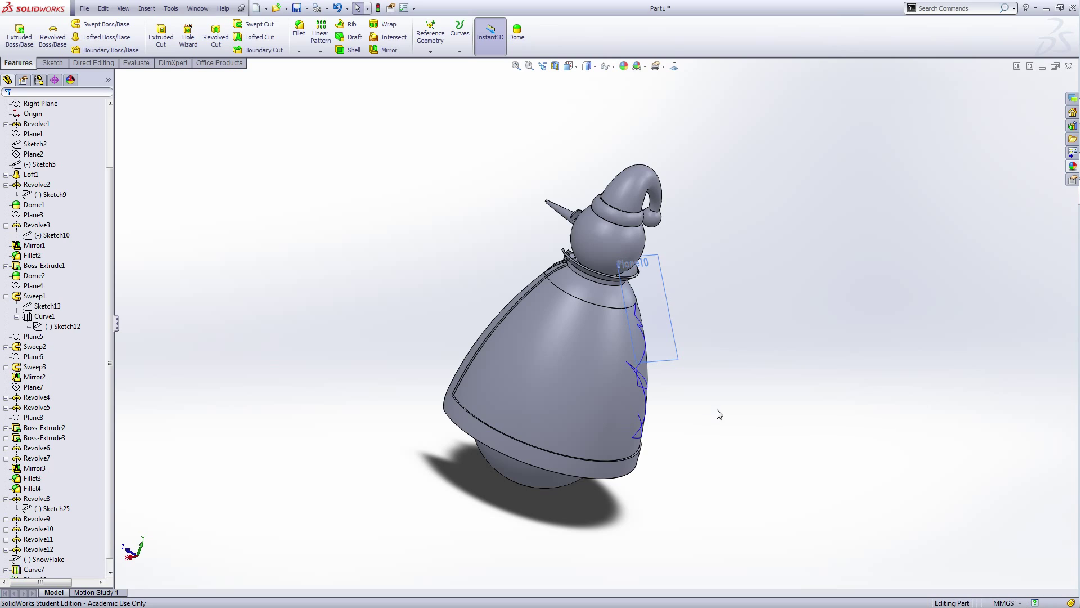
- Start a sketch on the new tangent plane and paste a copy of the SnowFlake sketch into it
middle_click_drag(719, 415, 683, 403)
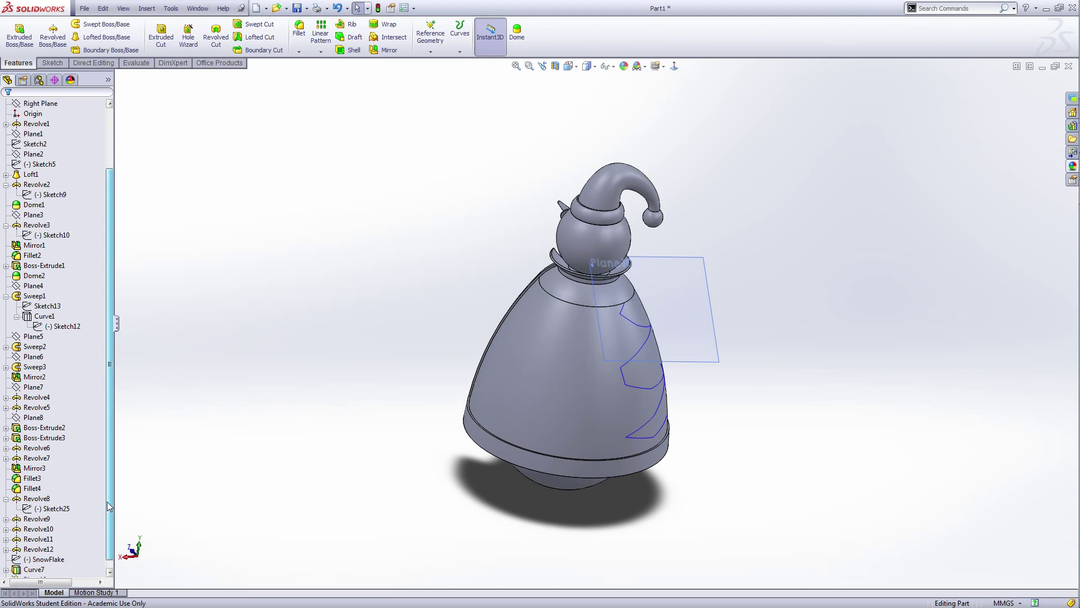
scroll(107, 502, "down", 1)
left_click(34, 569)
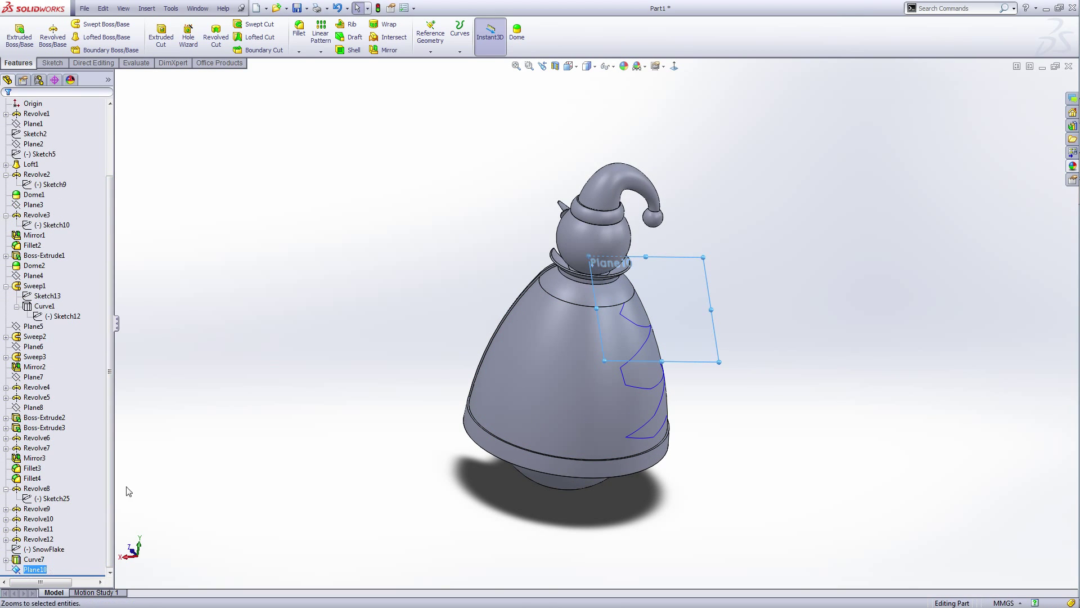
left_click(19, 33)
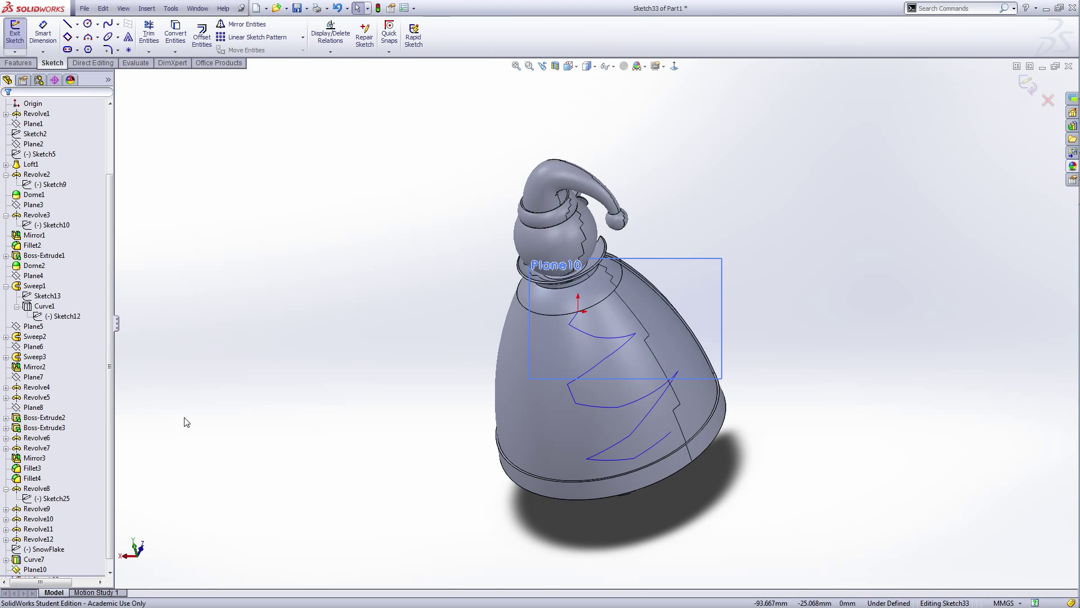
left_click(45, 550)
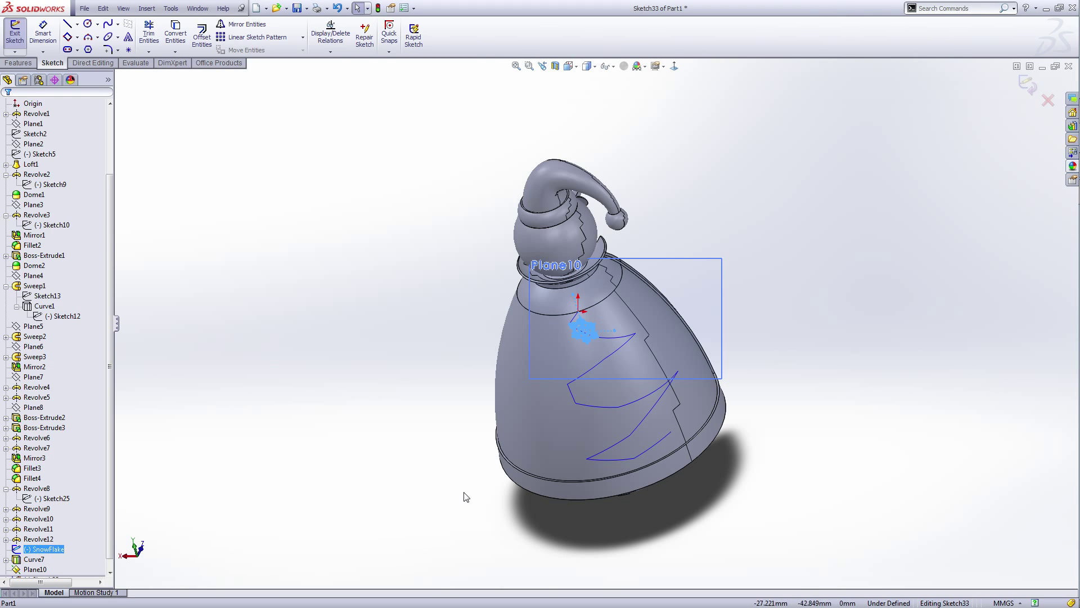
scroll(630, 333, "down", 3)
scroll(641, 308, "down", 2)
left_click(743, 222)
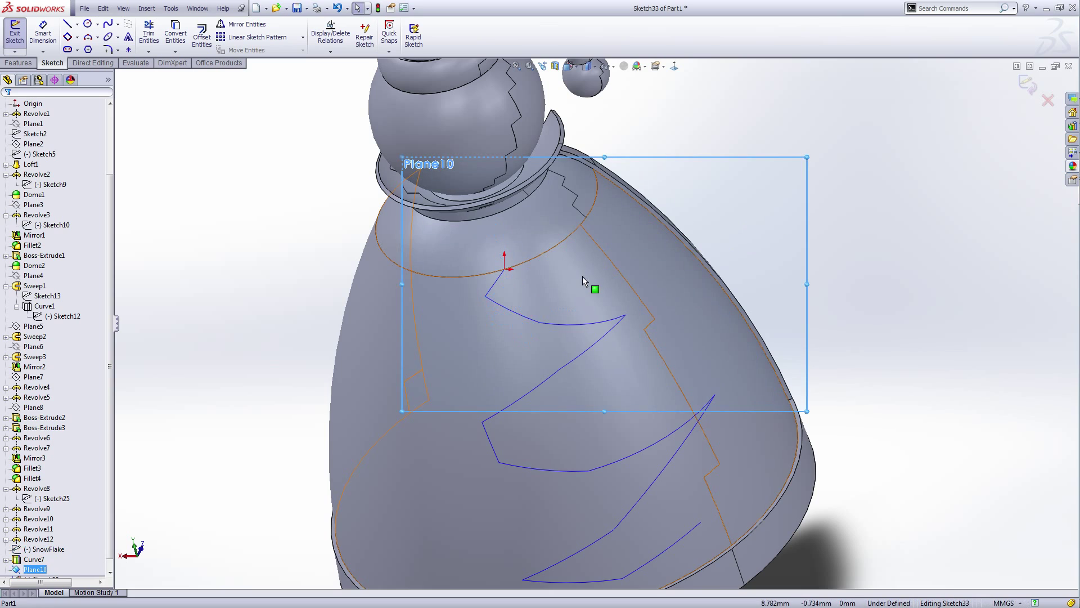
scroll(583, 276, "down", 2)
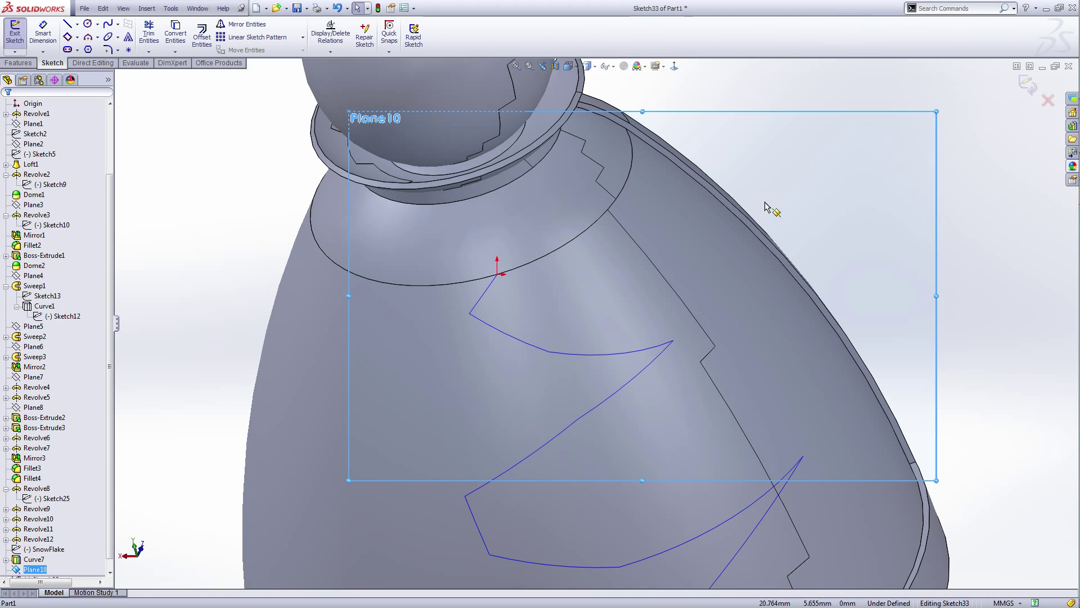
key("ctrl+v")
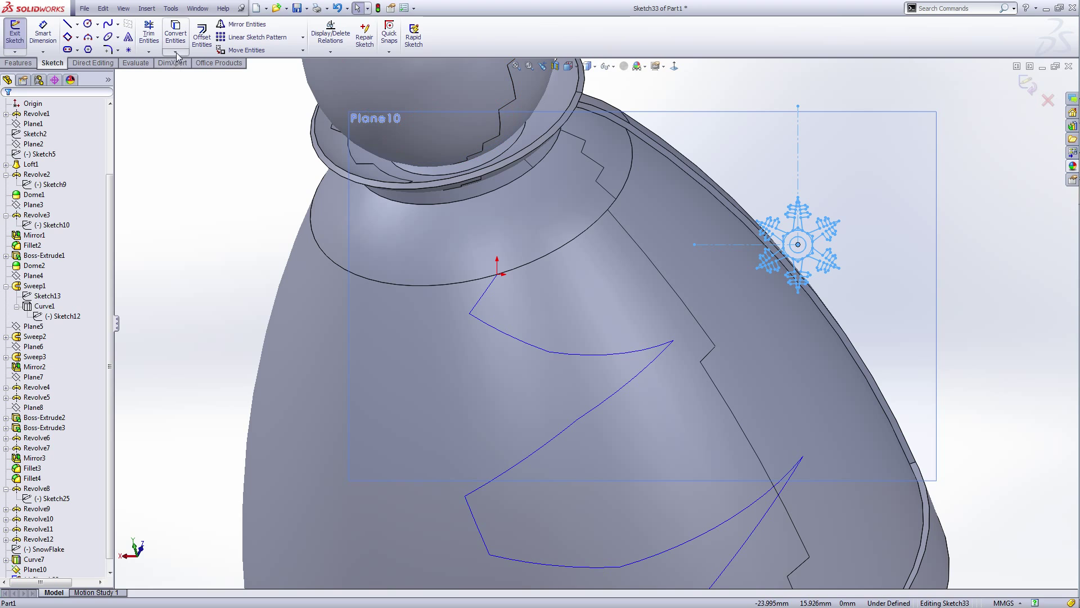
- Move the pasted snowflake from its center point onto the sketch origin at the zigzag's upper end, keeping its relations
left_click(250, 51)
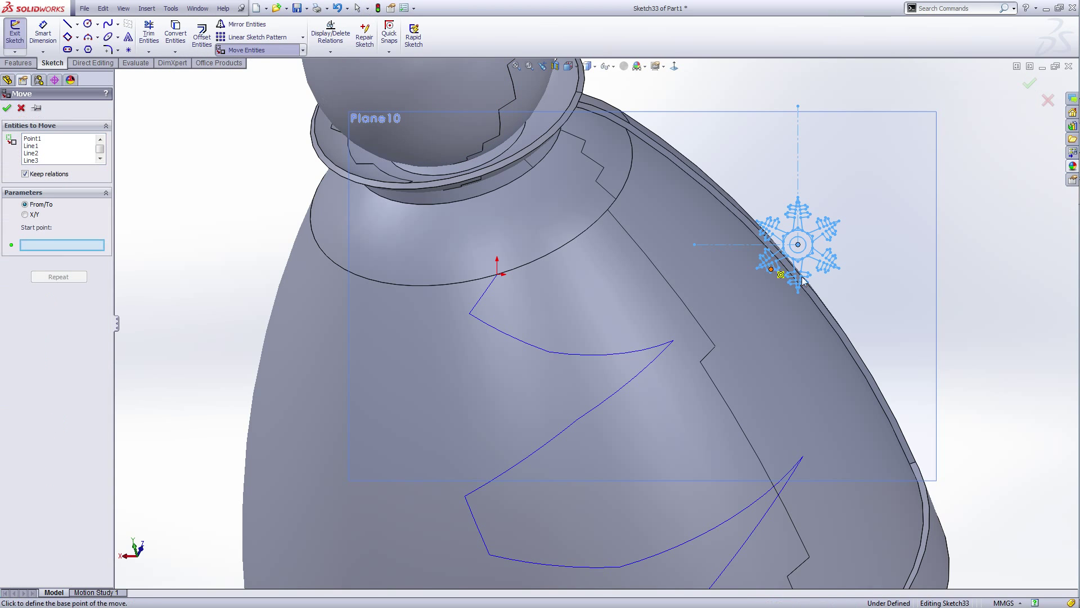
scroll(850, 247, "down", 5)
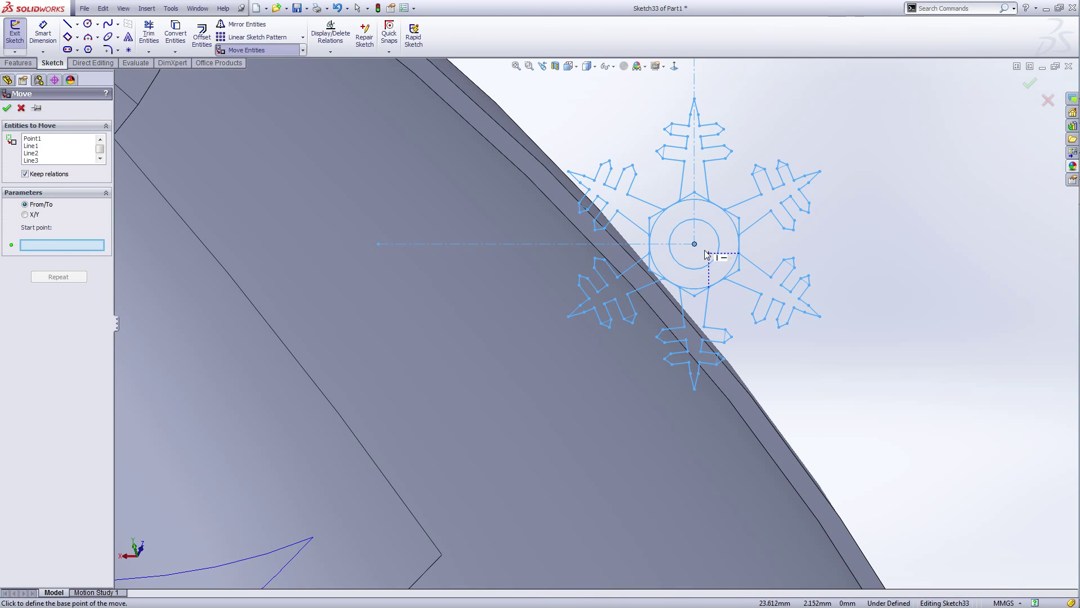
left_click(693, 244)
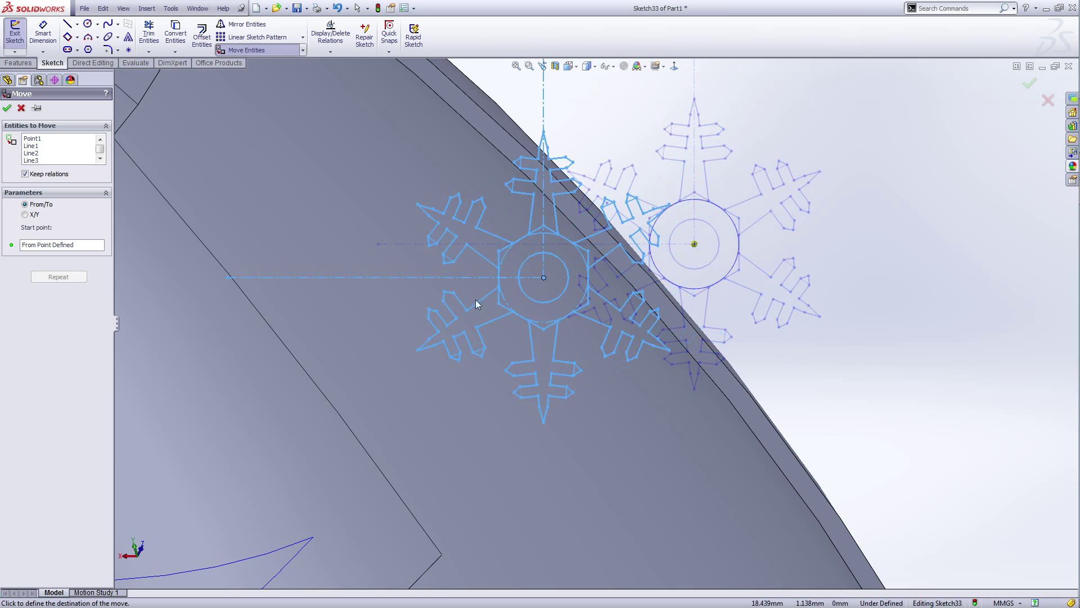
scroll(453, 314, "up", 4)
scroll(394, 326, "up", 2)
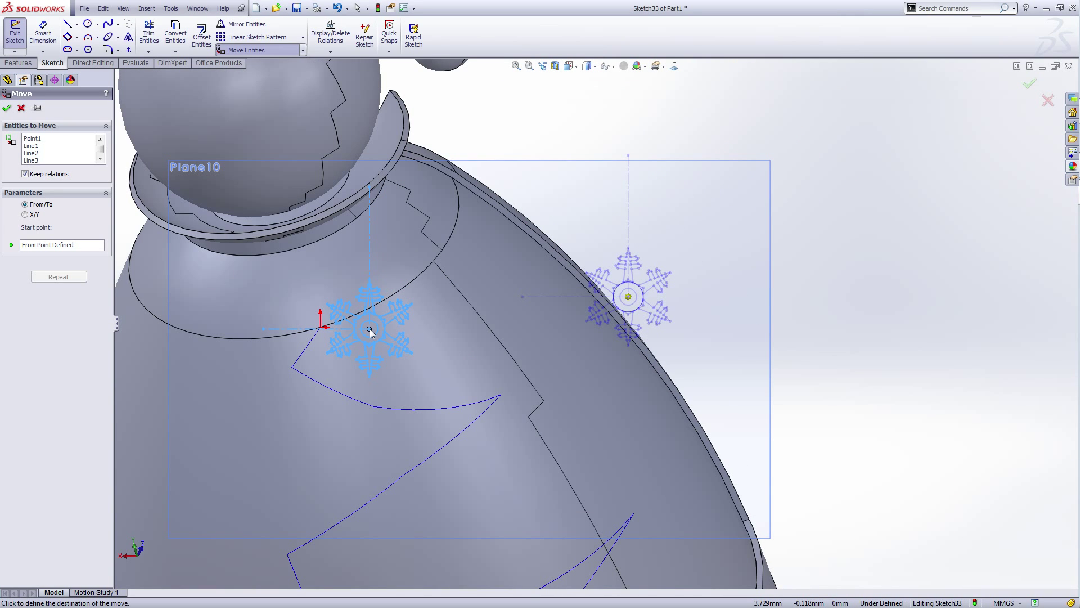
scroll(369, 328, "down", 3)
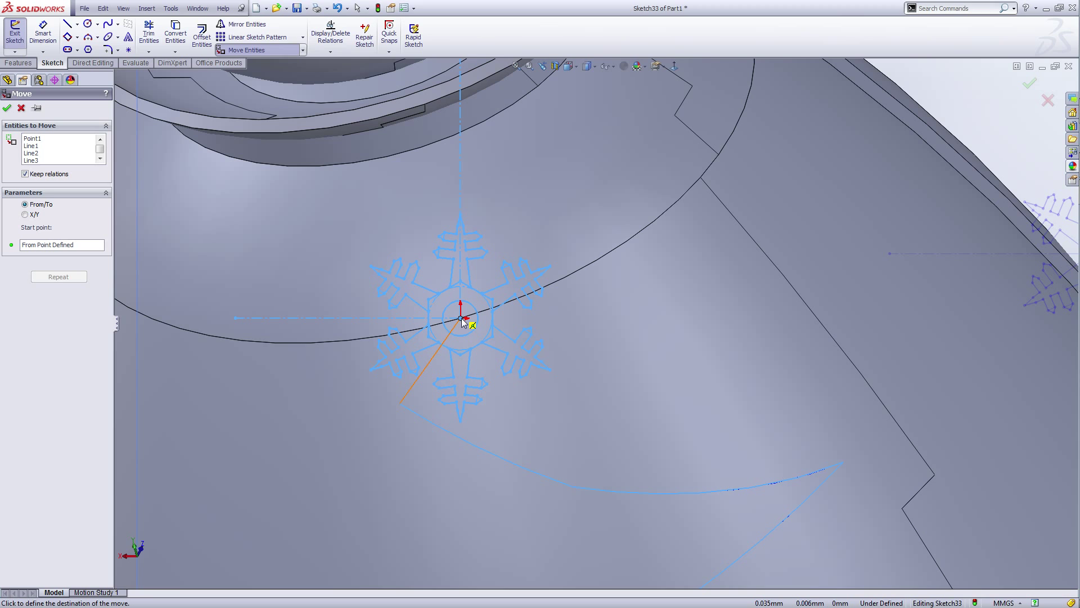
left_click(461, 318)
left_click(461, 319)
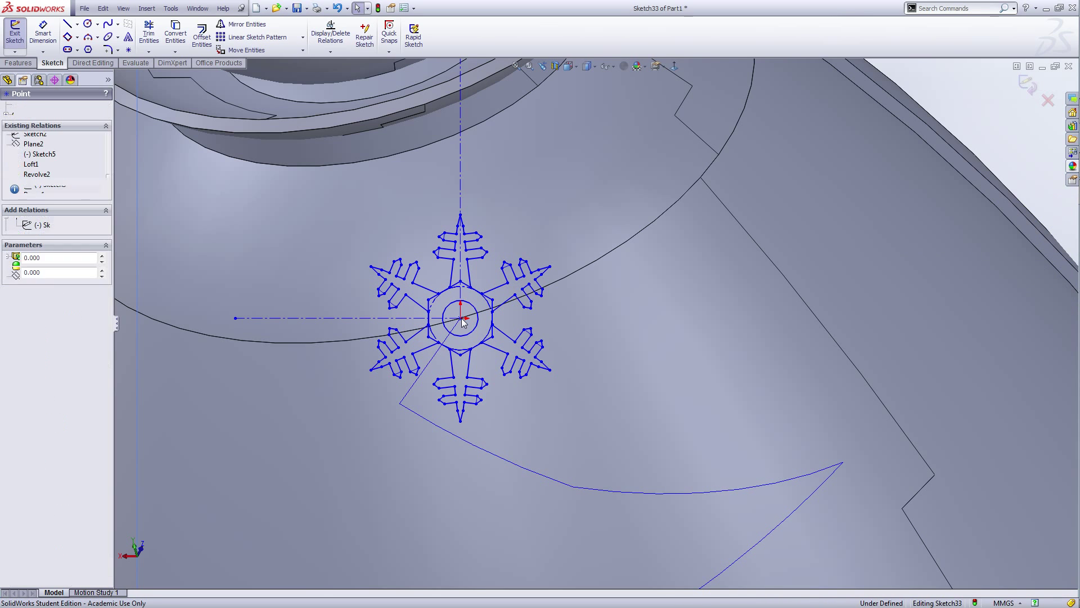
right_click(461, 319)
scroll(529, 298, "up", 2)
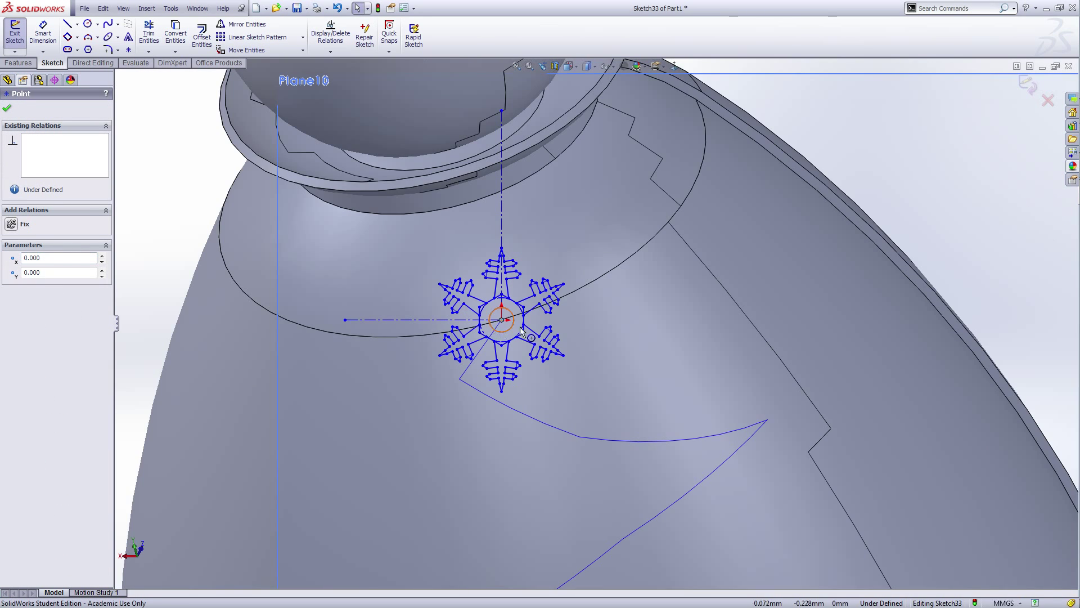
scroll(610, 326, "up", 2)
scroll(610, 325, "up", 4)
left_click(958, 145)
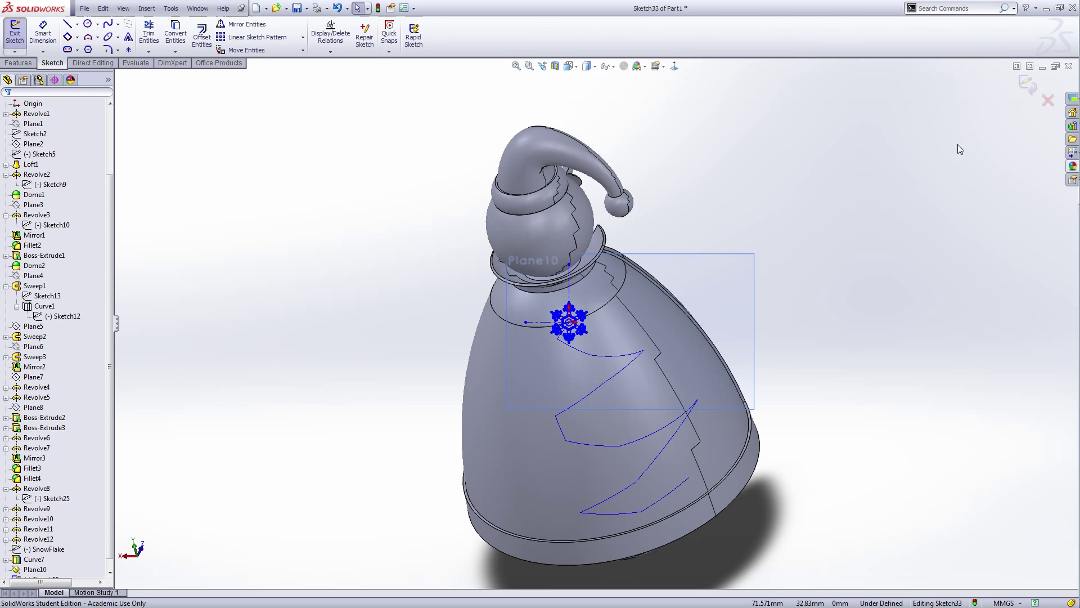
- Set up a boss extrusion of the snowflake sketch with a blind depth of 0.3 mm in both directions
left_click(1029, 85)
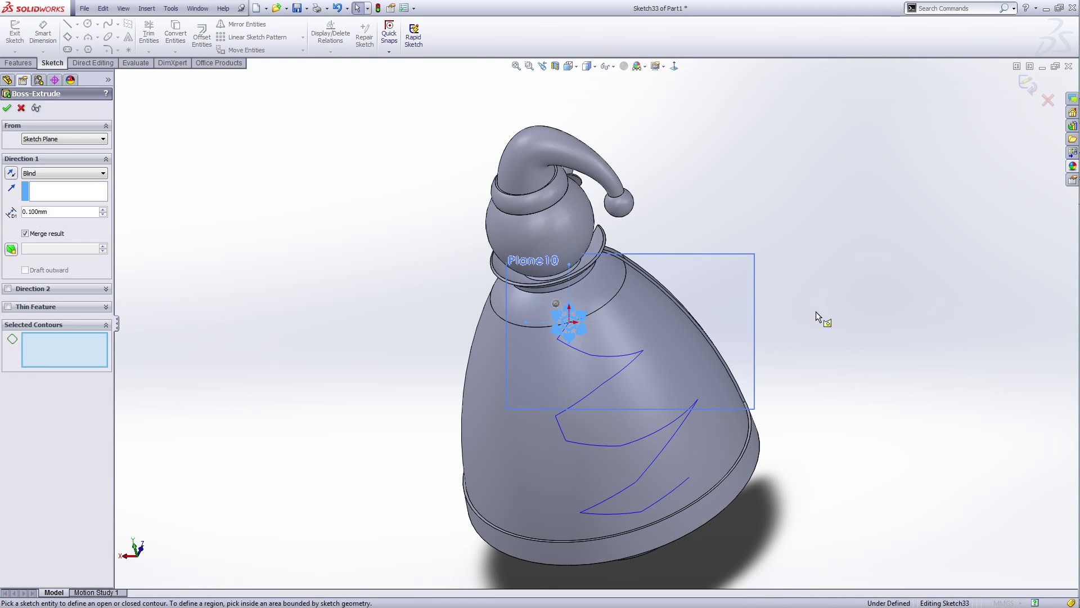
mouse_move(816, 312)
middle_mouse_down()
mouse_move(921, 304)
mouse_move(946, 329)
mouse_move(926, 331)
middle_mouse_up()
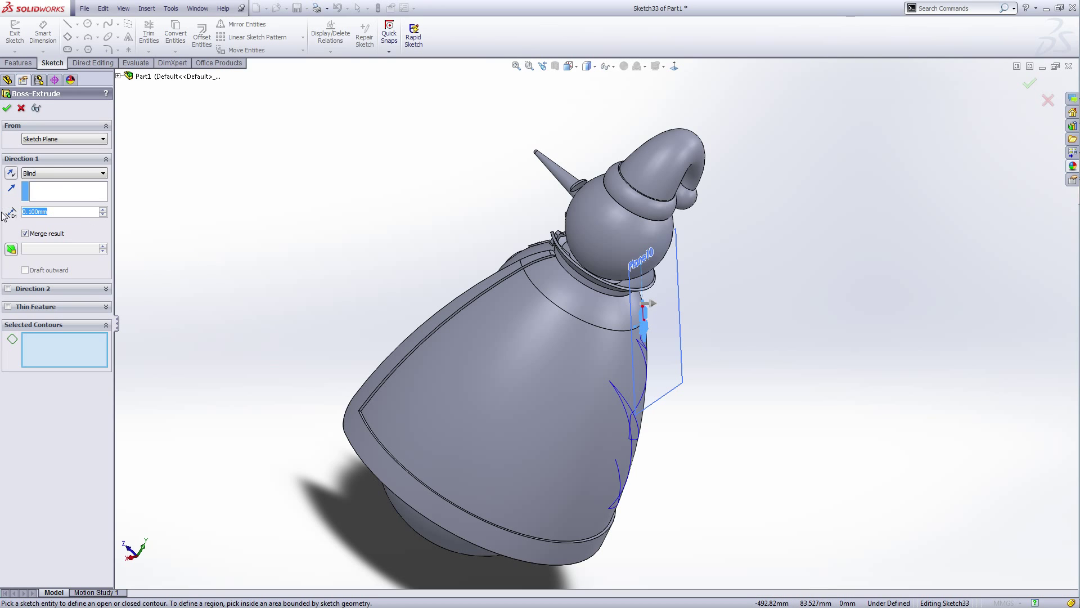
type("0.3")
key("Return")
middle_click_drag(762, 499, 773, 459)
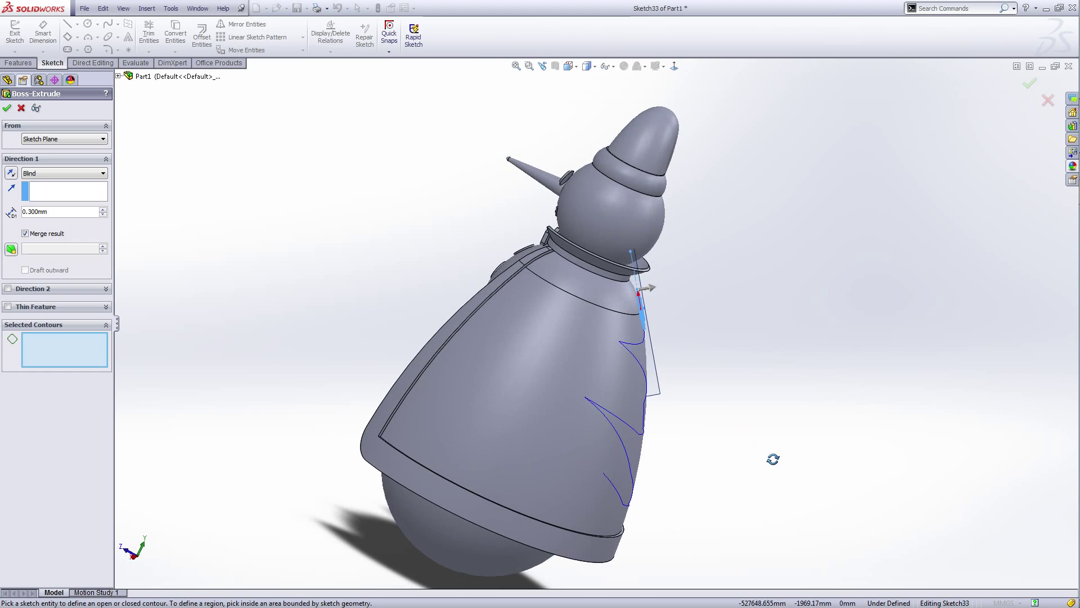
scroll(624, 295, "down", 5)
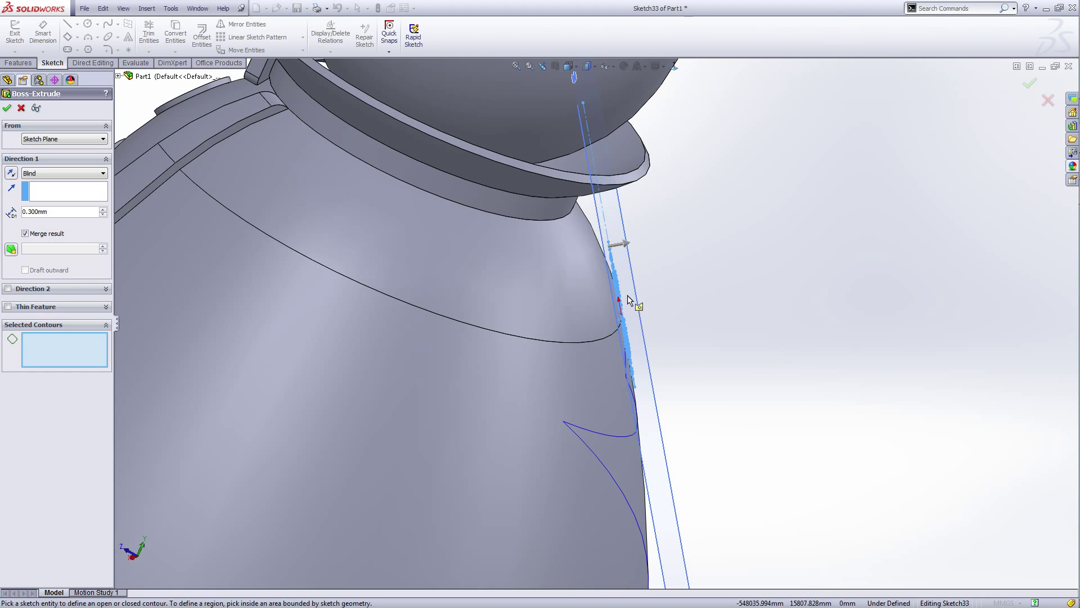
scroll(628, 300, "up", 4)
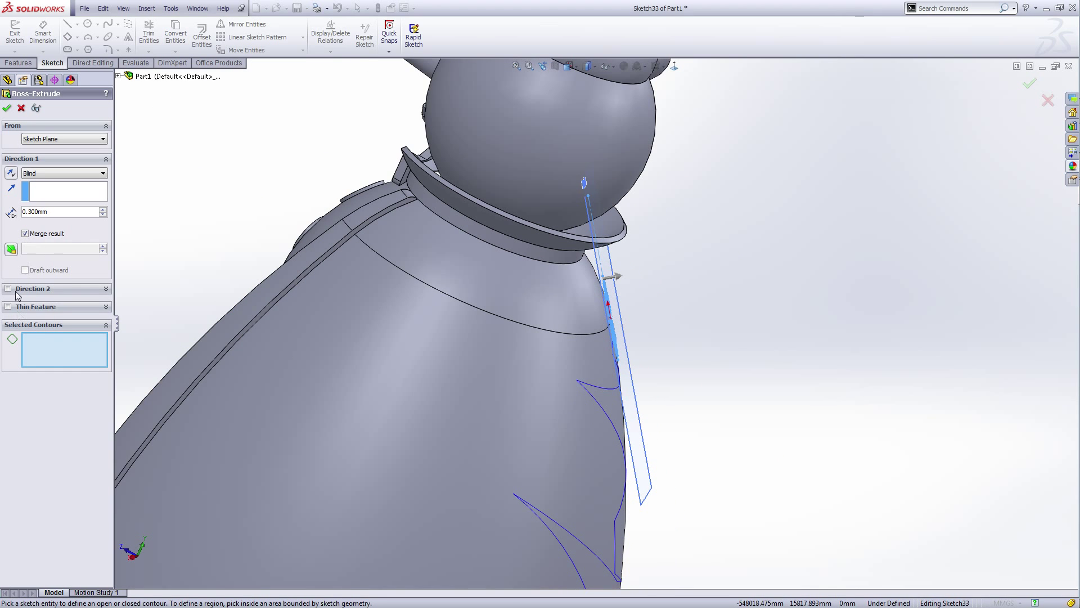
left_click(7, 289)
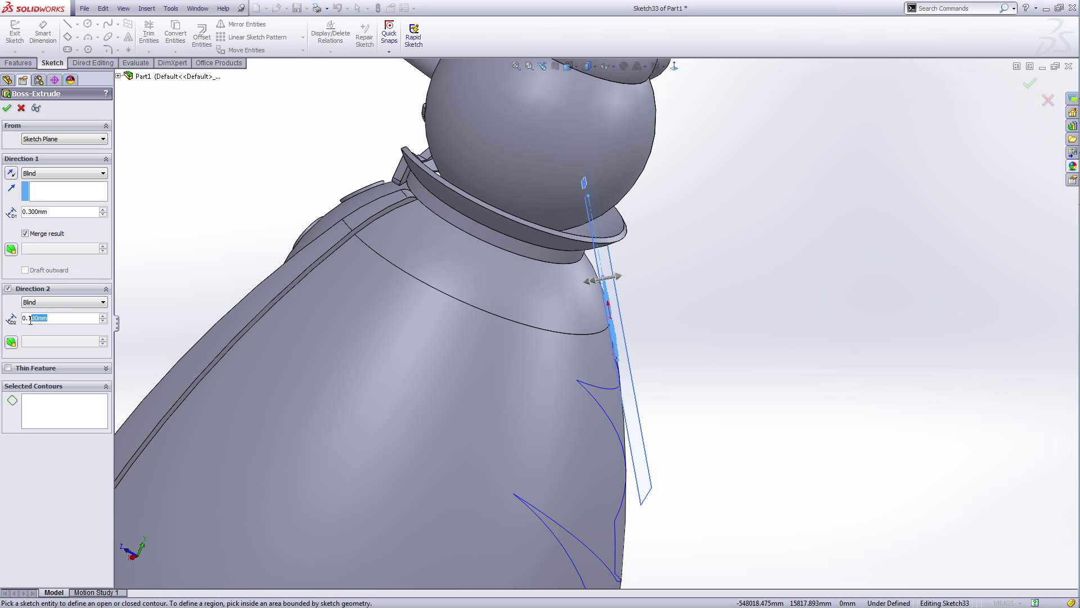
type("0.3")
key("Return")
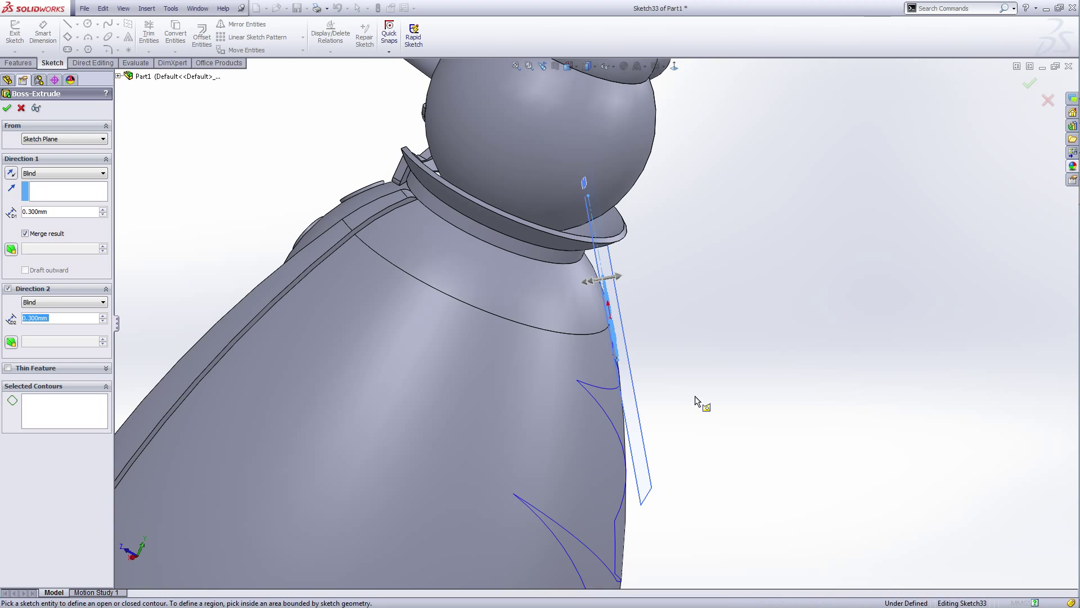
- Select the snowflake's six arms and the ring around its center as extrusion contours and finish the boss extrusion
middle_click_drag(699, 403, 569, 304)
scroll(563, 298, "down", 5)
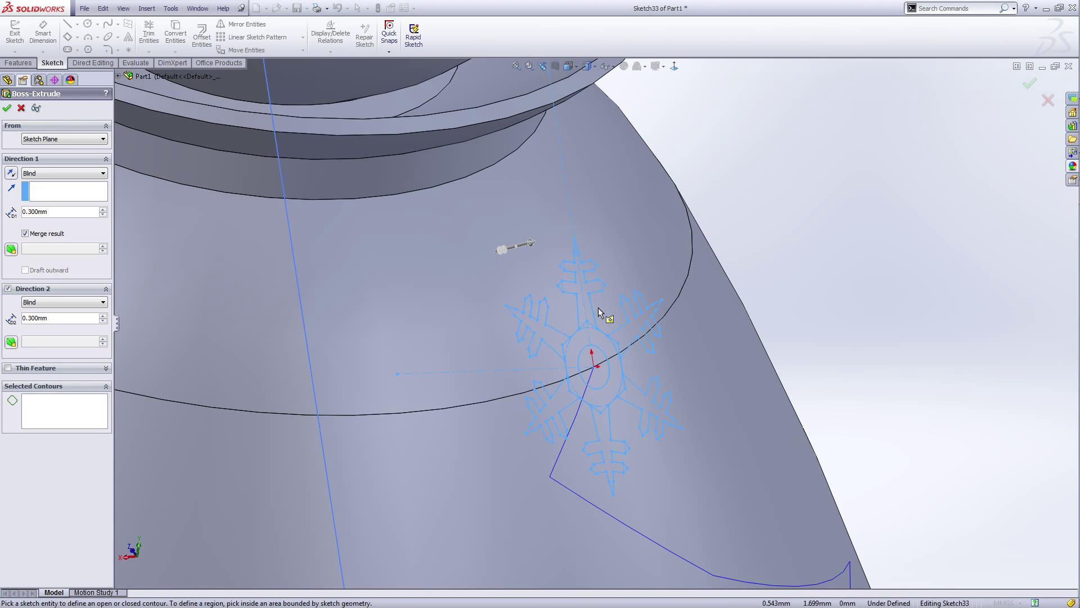
left_click(585, 288)
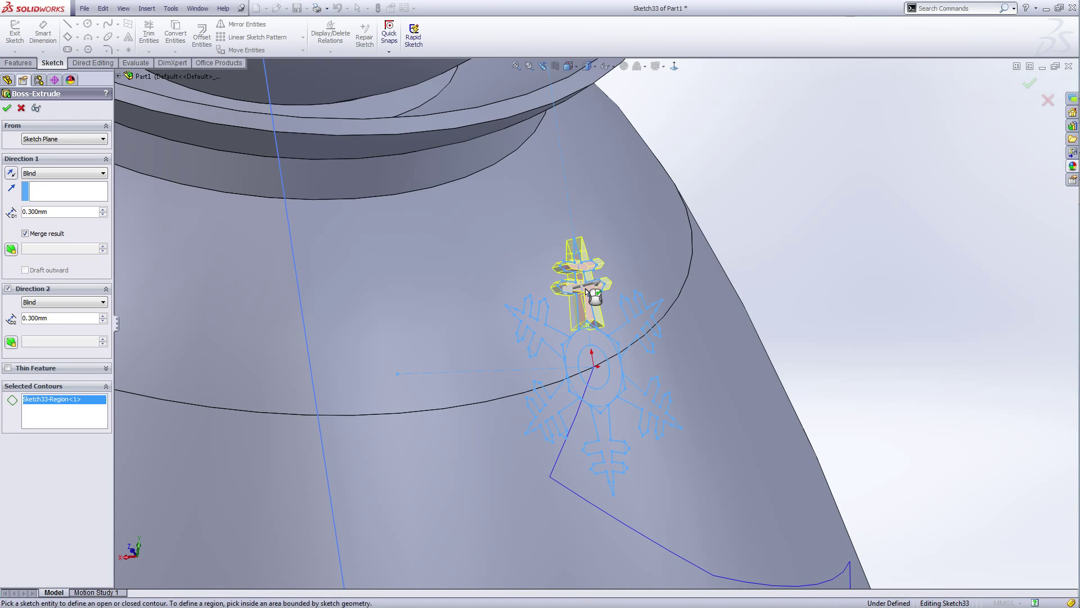
left_click(545, 332)
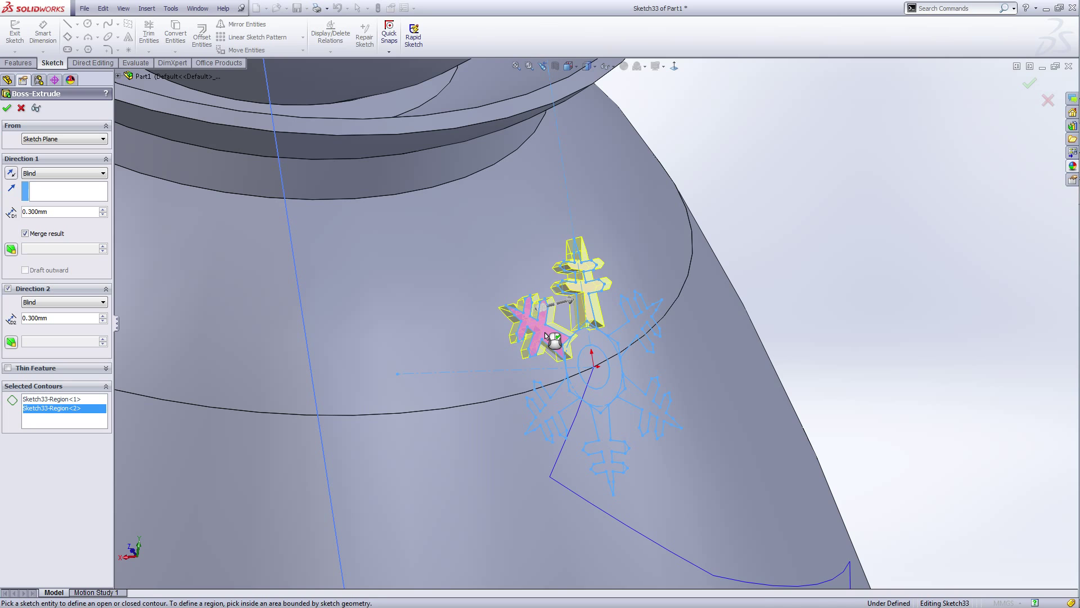
left_click(562, 394)
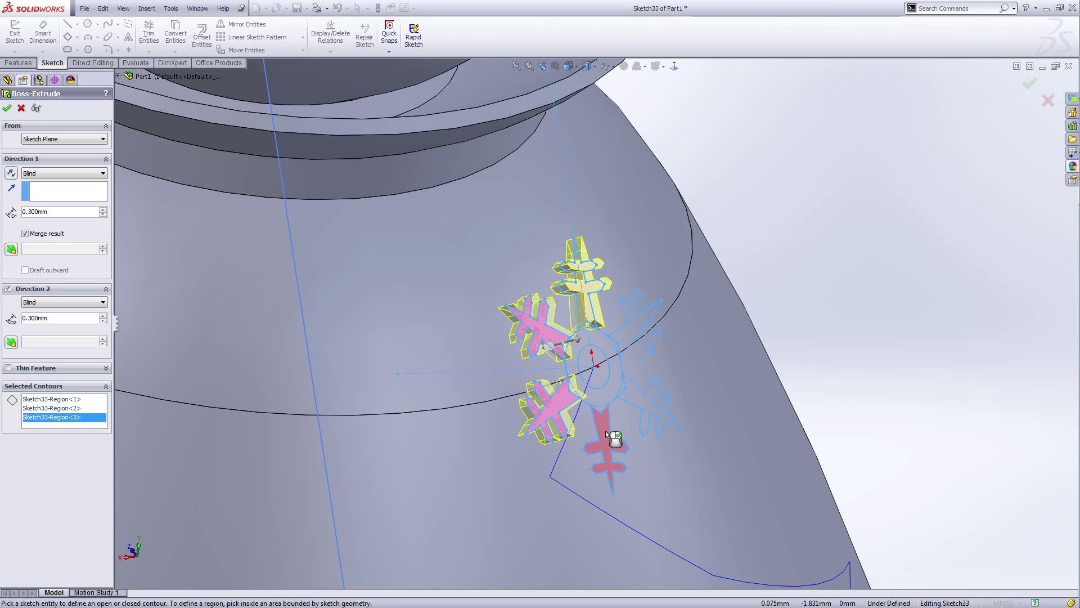
left_click(606, 431)
left_click(639, 398)
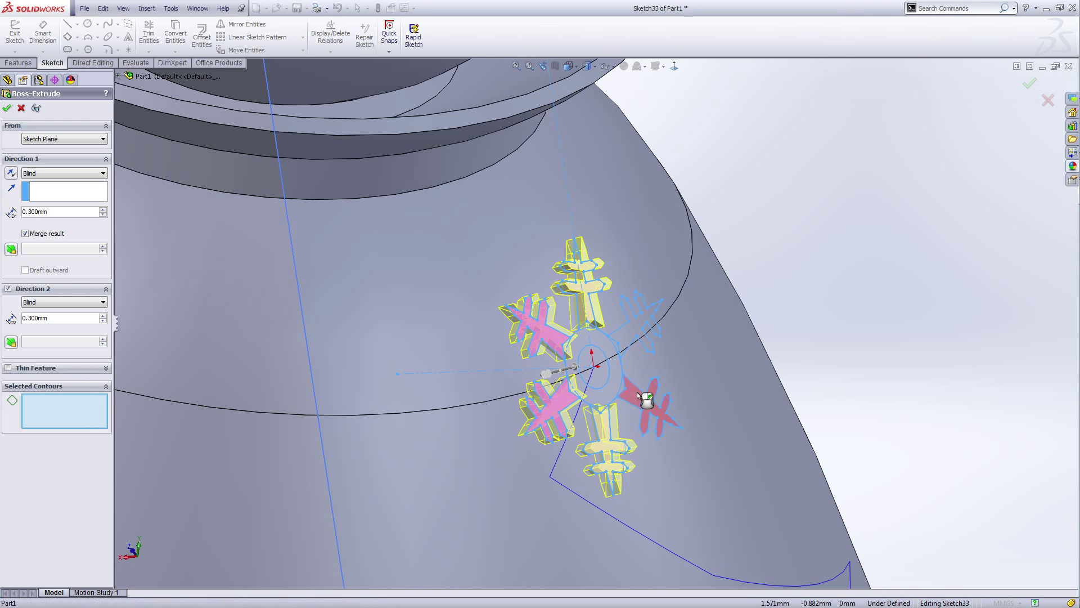
left_click(630, 337)
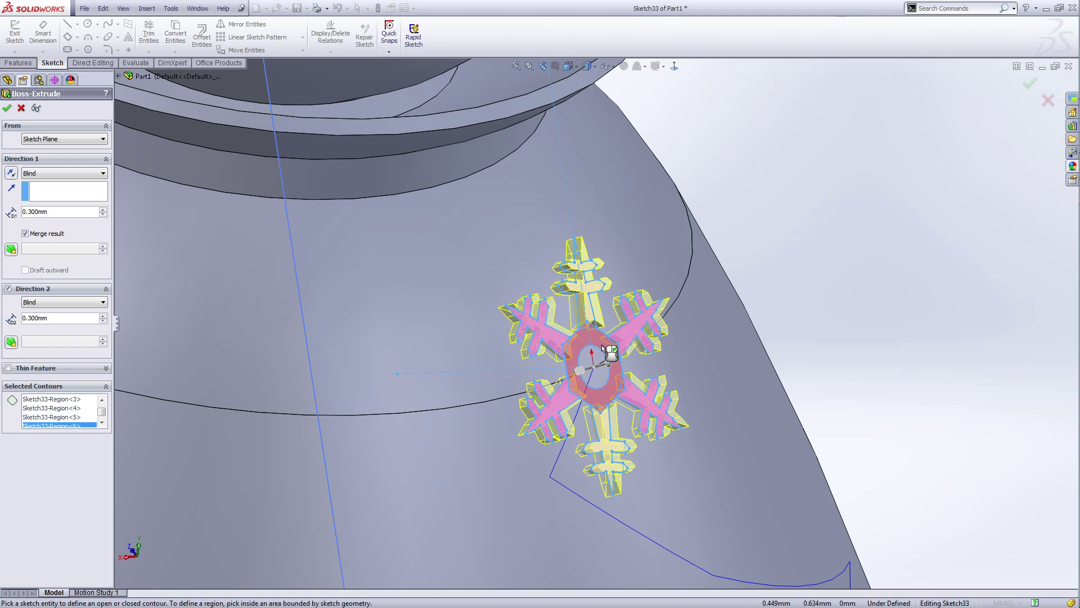
left_click(604, 356)
scroll(631, 372, "up", 9)
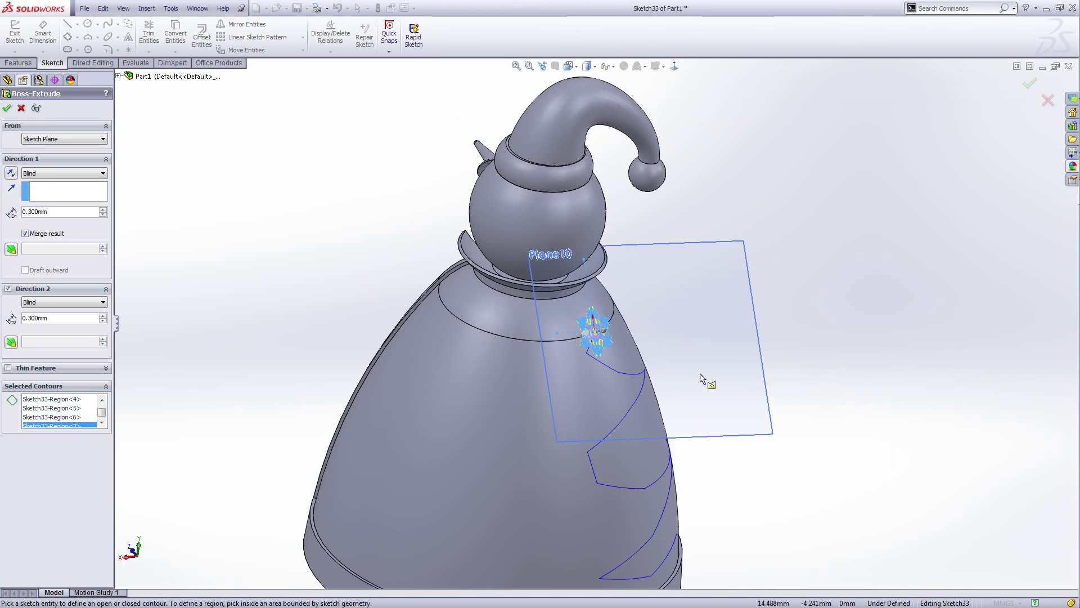
middle_click_drag(755, 382, 772, 385)
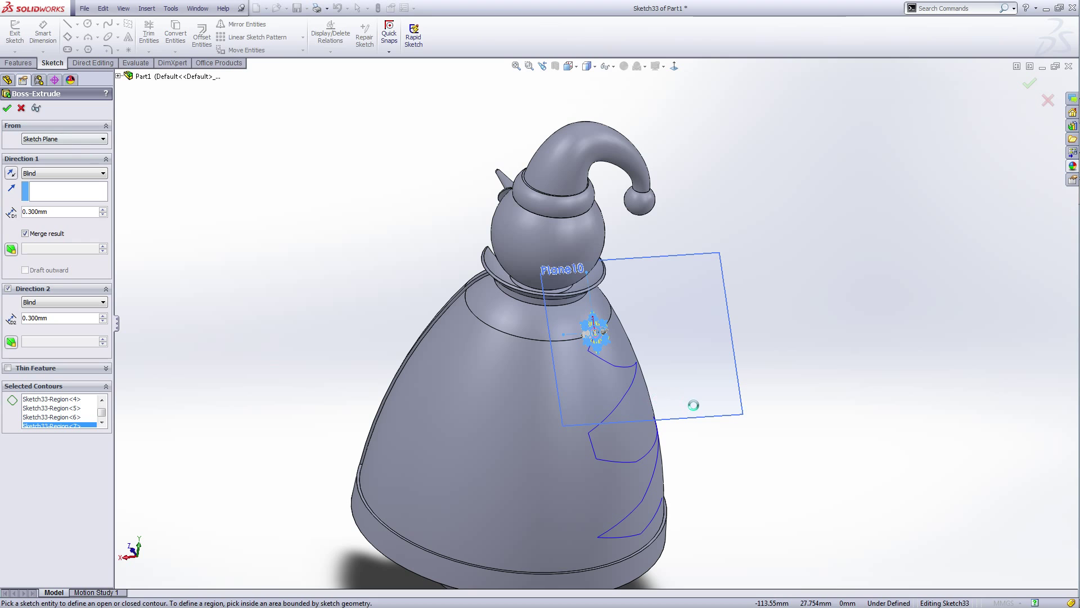
key("Return")
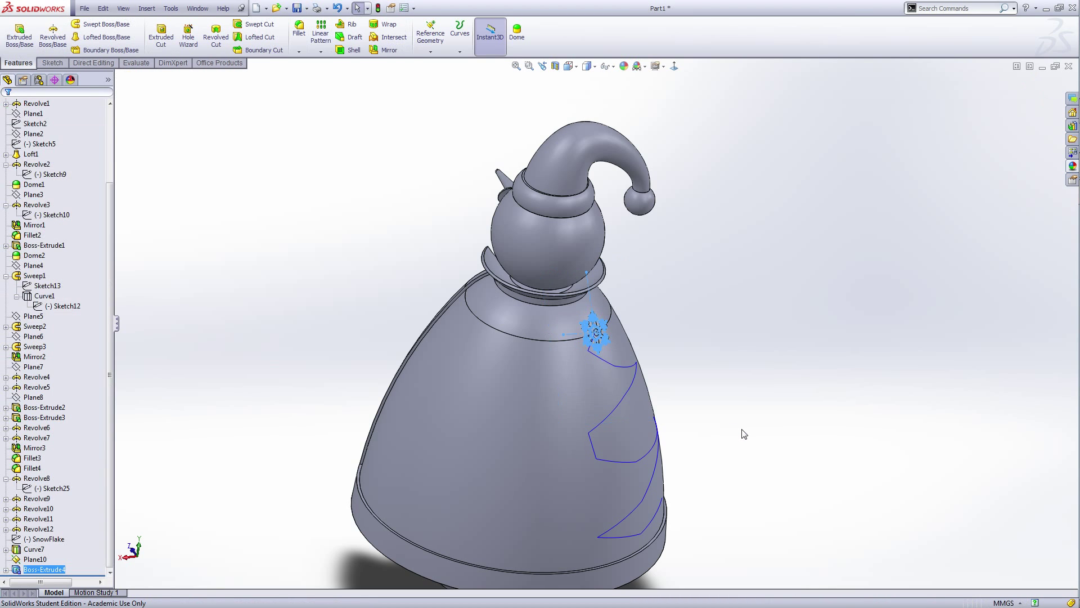
- Hide the reference plane Plane15
middle_click_drag(744, 434, 633, 360)
scroll(639, 377, "up", 3)
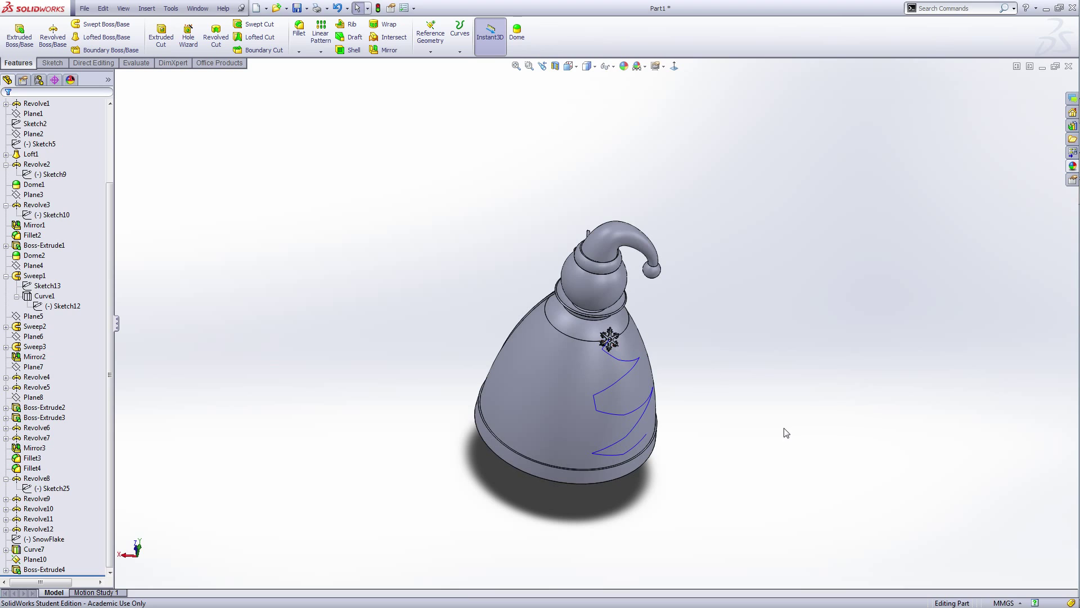
middle_click_drag(786, 433, 761, 390)
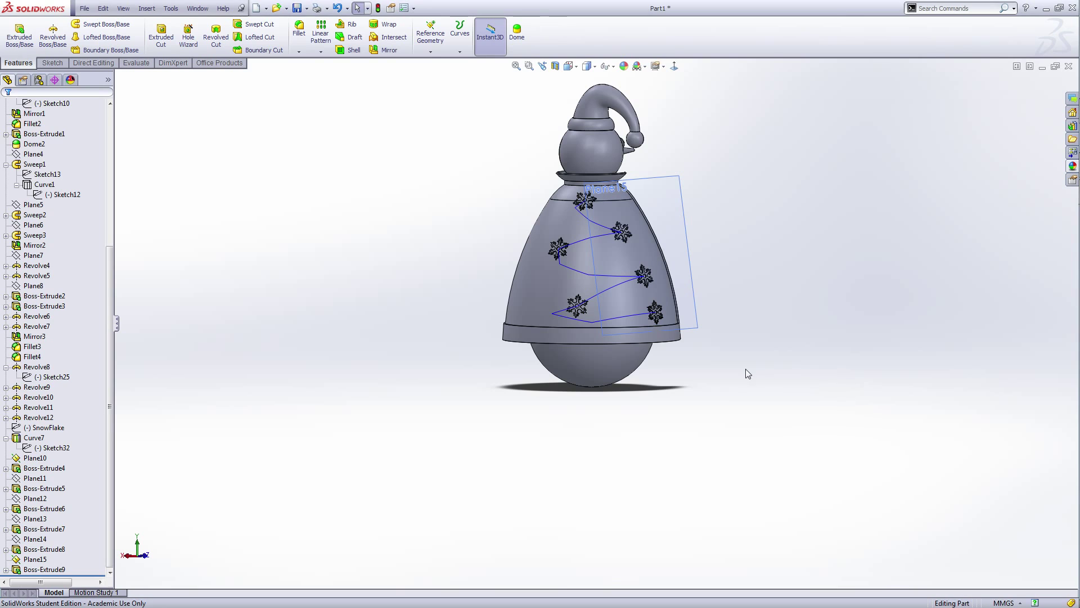
scroll(637, 282, "down", 4)
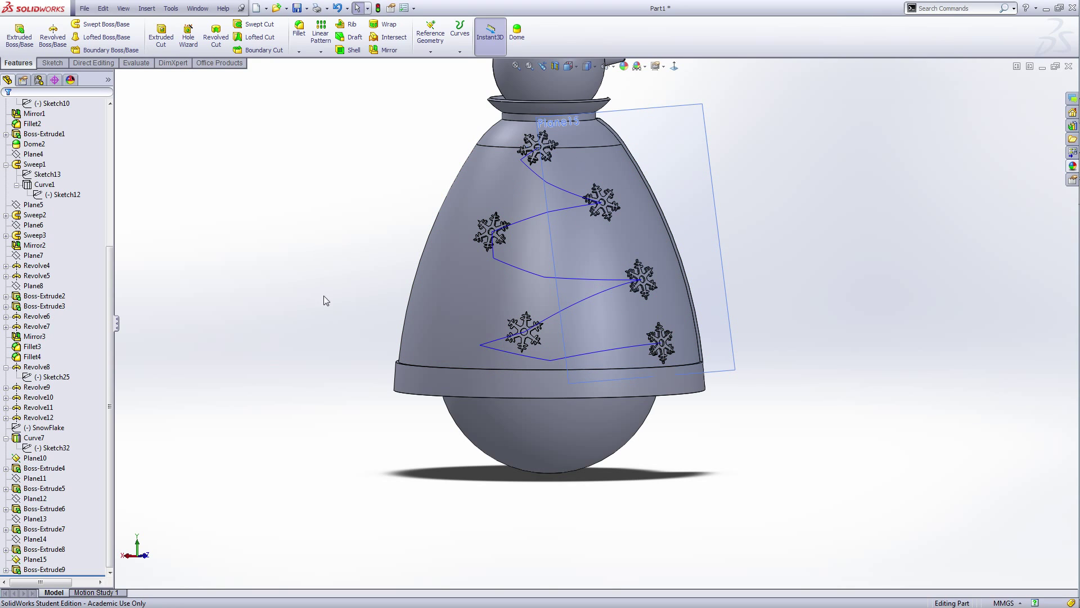
left_click(67, 560)
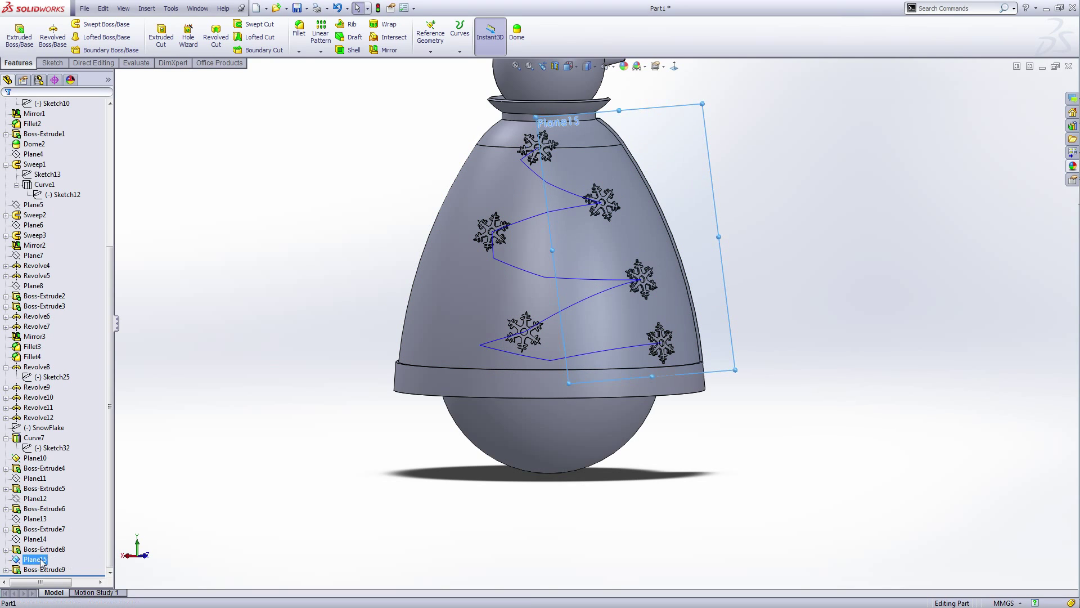
left_click(66, 547, "ctrl")
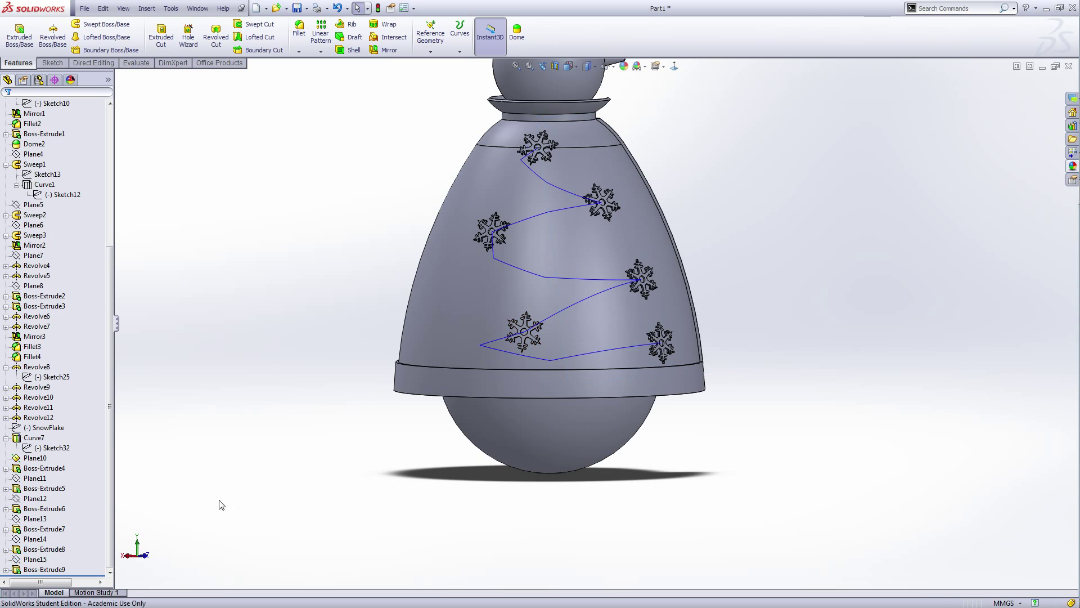
- Start a feature mirror using the Right Plane as the mirror plane
middle_click_drag(349, 442, 401, 432)
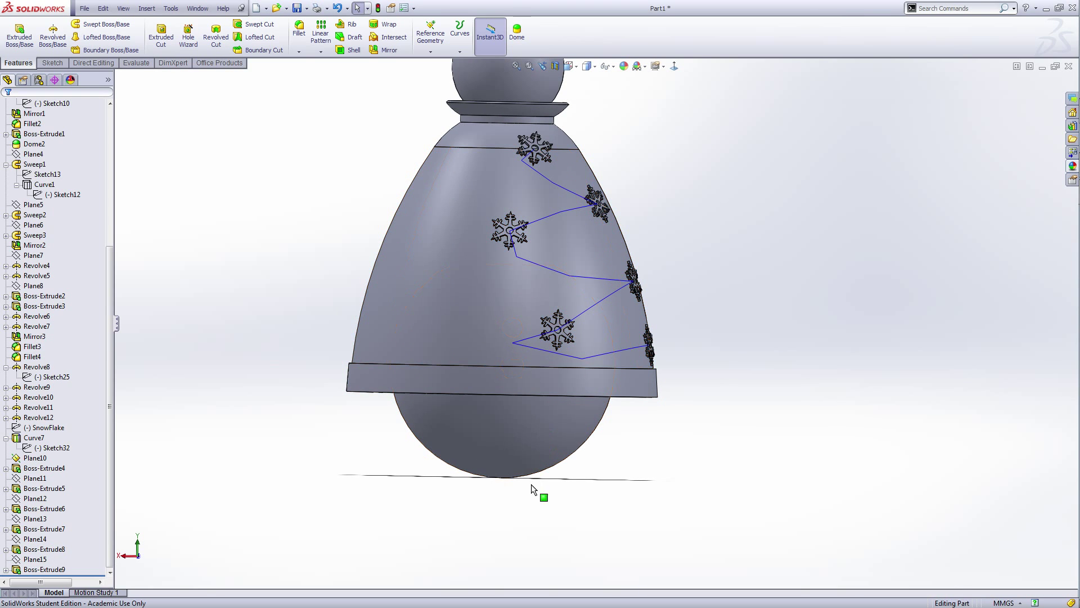
middle_click_drag(534, 493, 549, 486)
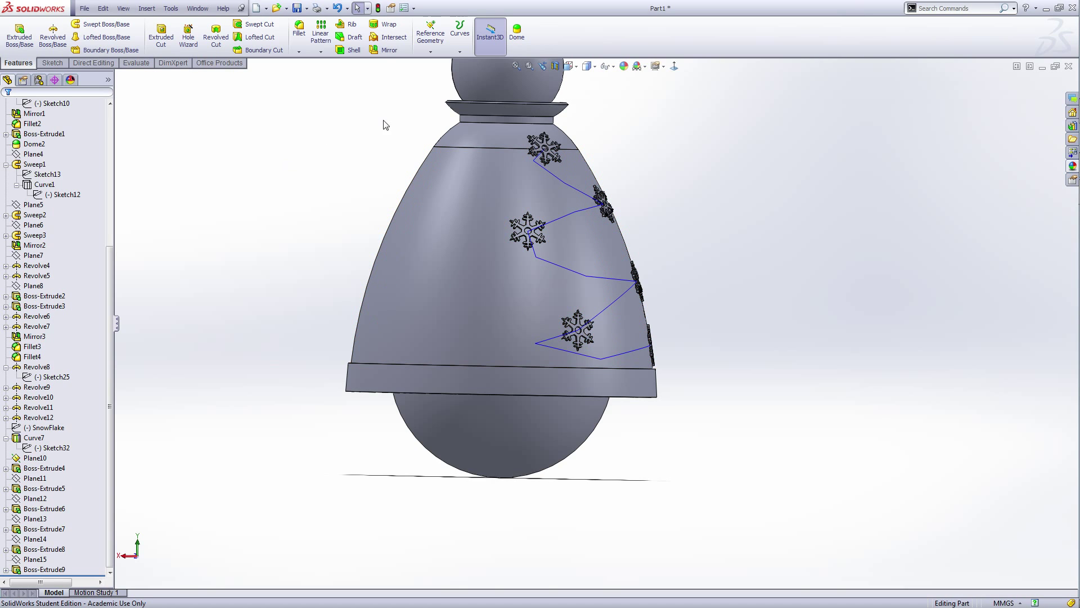
left_click(387, 49)
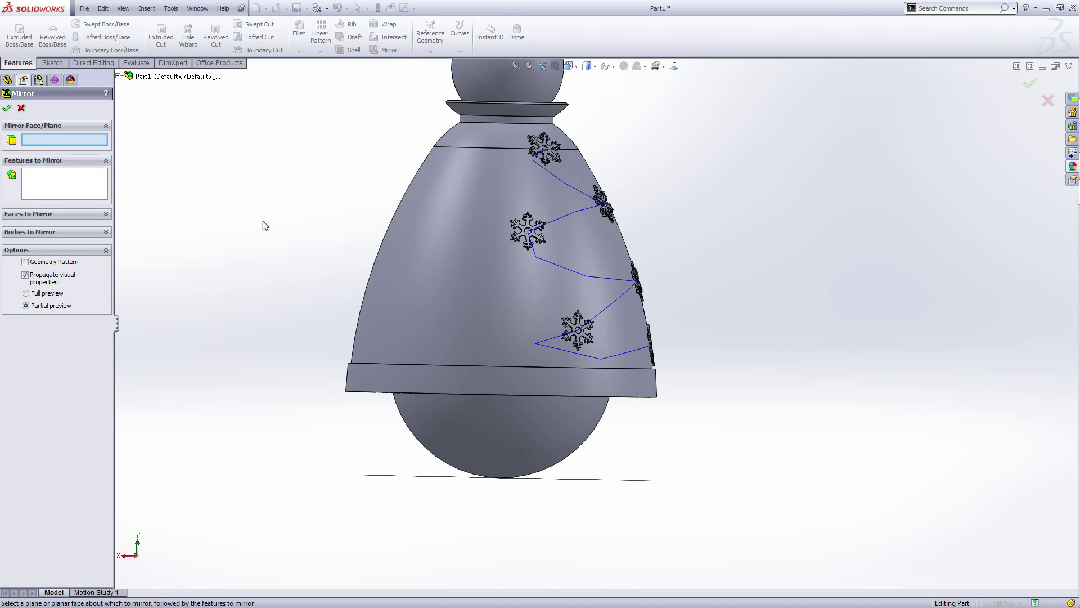
left_click(119, 76)
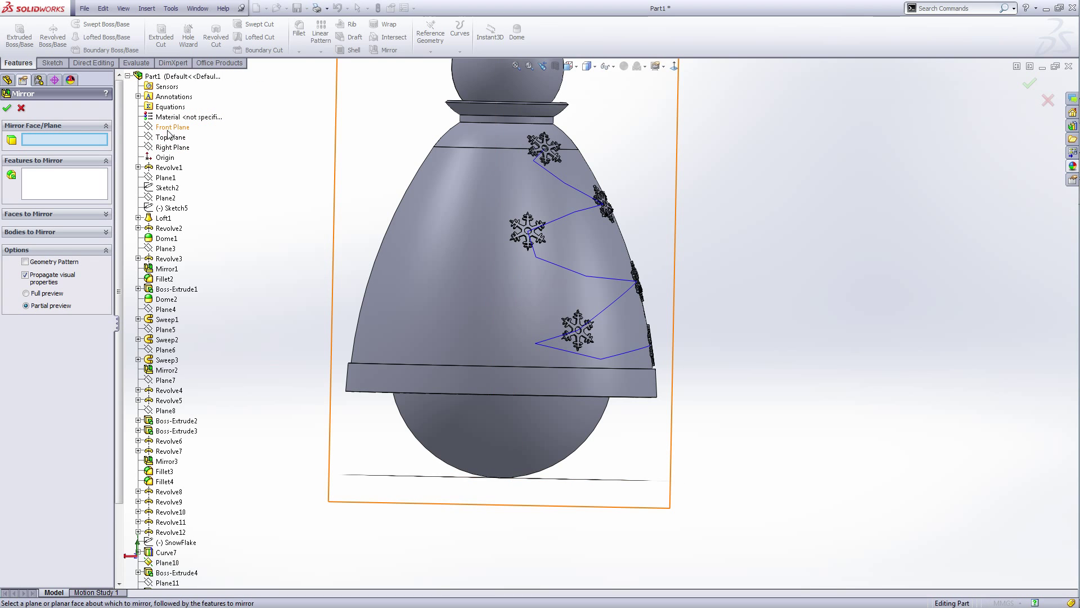
left_click(173, 148)
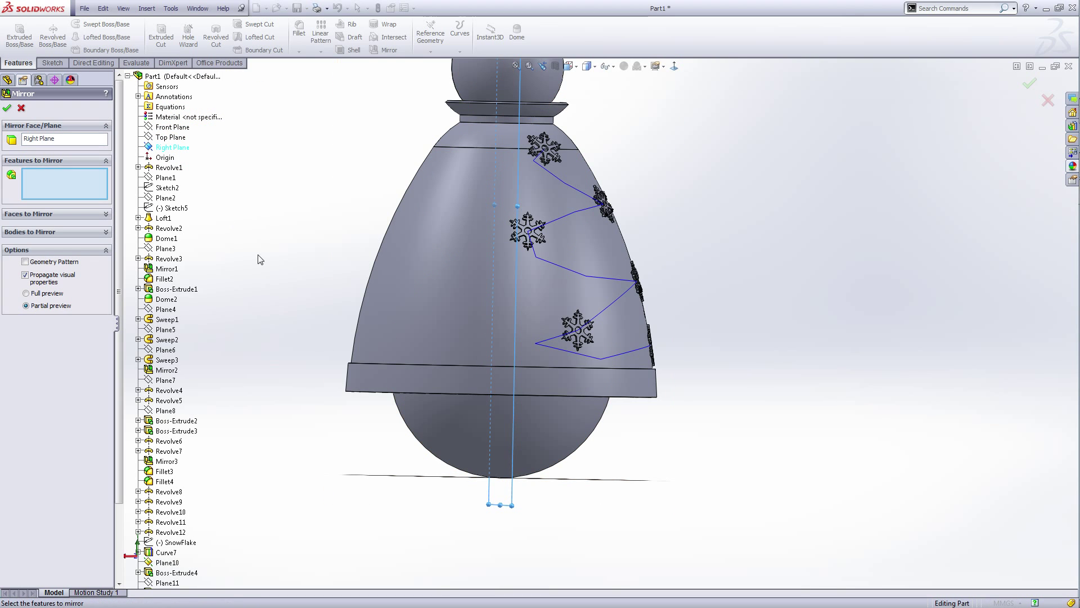
mouse_move(258, 255)
middle_mouse_down()
mouse_move(247, 254)
mouse_move(254, 262)
middle_mouse_up()
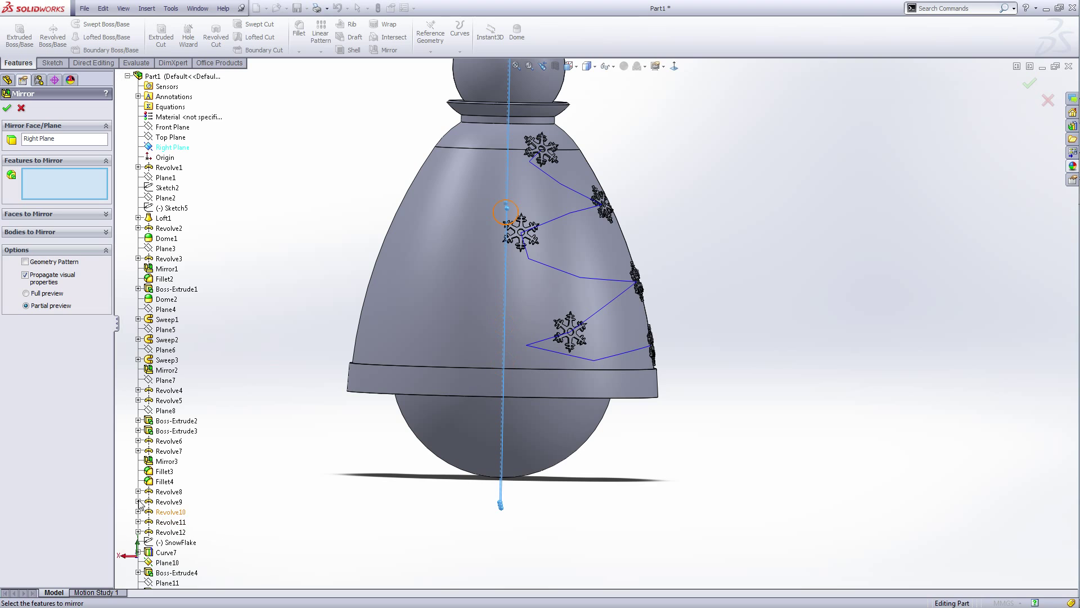
- Mirror the snowflake extrusions Boss-Extrude4, 5, 7, 8 and 9, leaving out Boss-Extrude6 near the cape's middle
left_click_drag(120, 454, 129, 529)
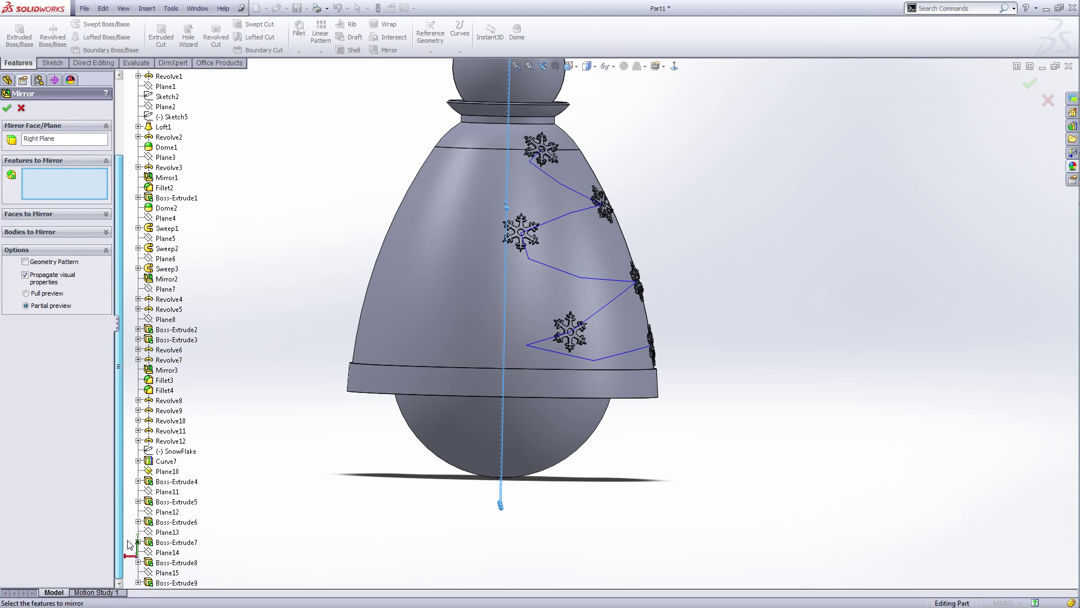
left_click(176, 482)
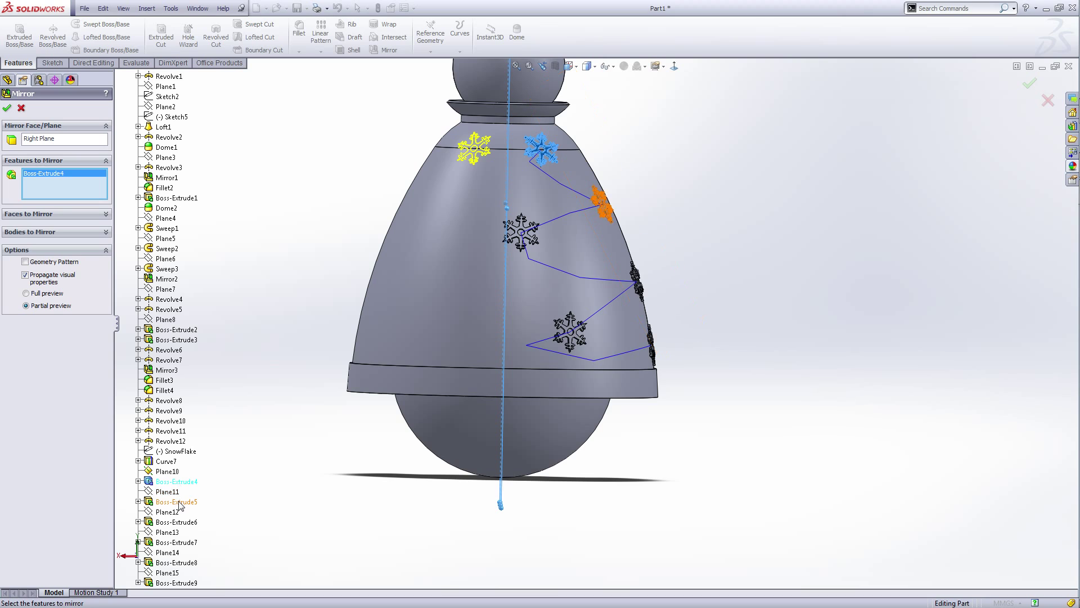
left_click(176, 502)
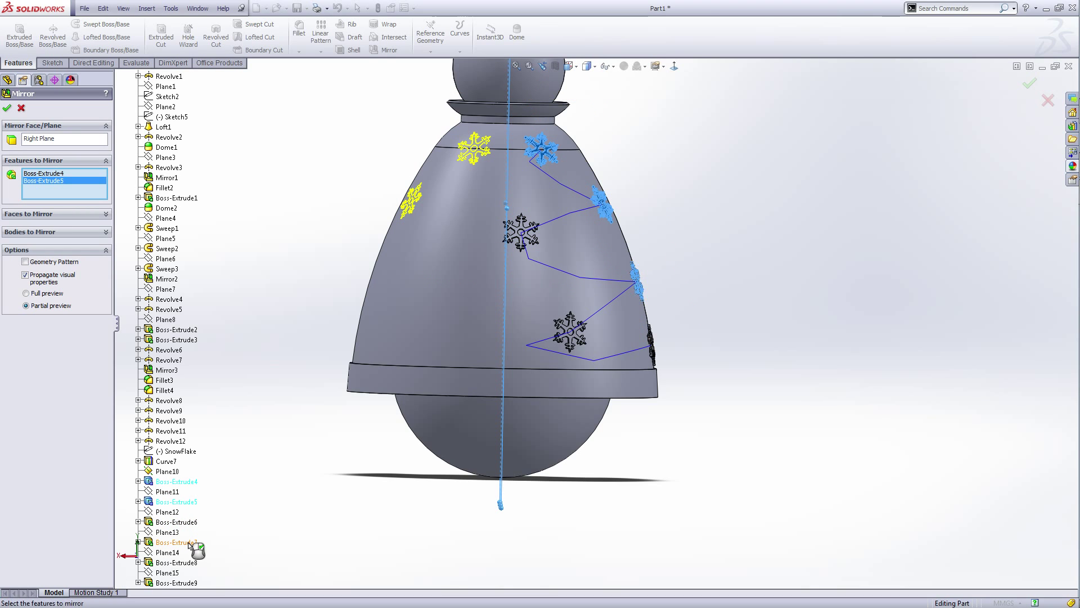
left_click(176, 542)
left_click(190, 564)
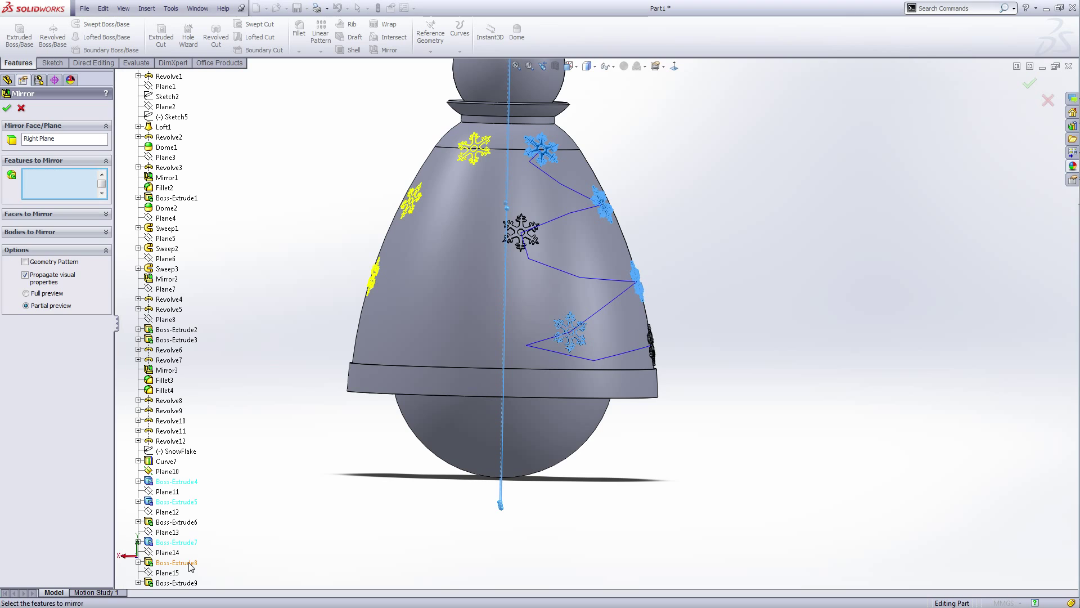
left_click(187, 583)
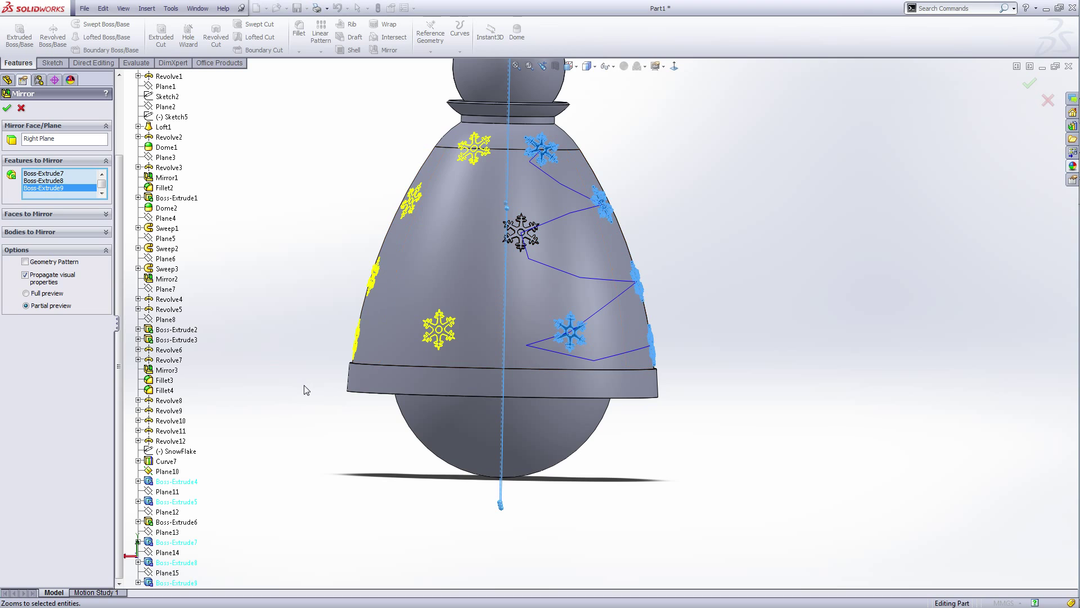
left_click(186, 522)
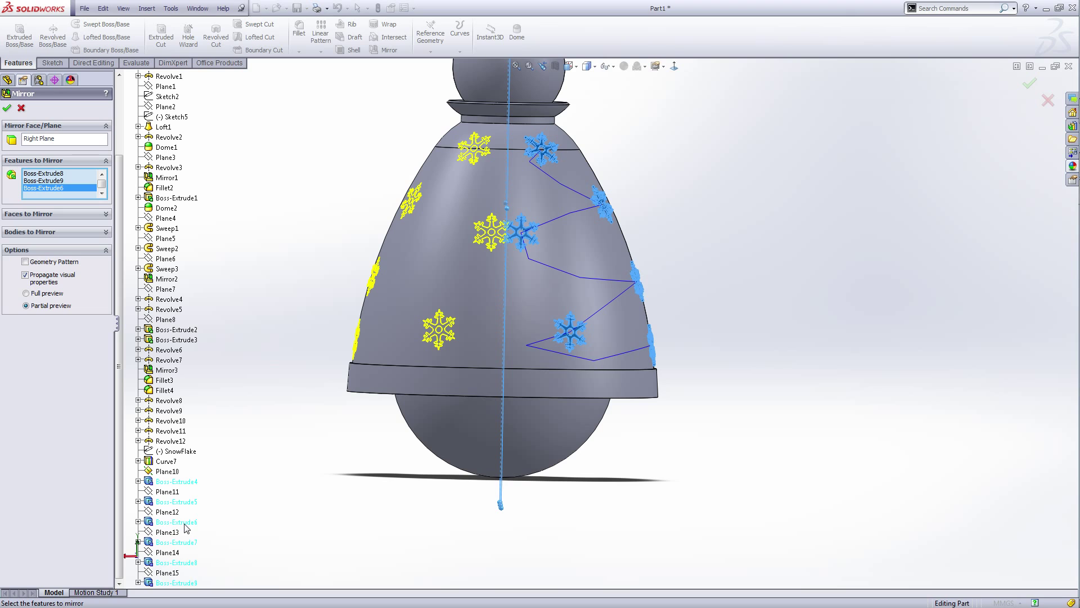
left_click(186, 524)
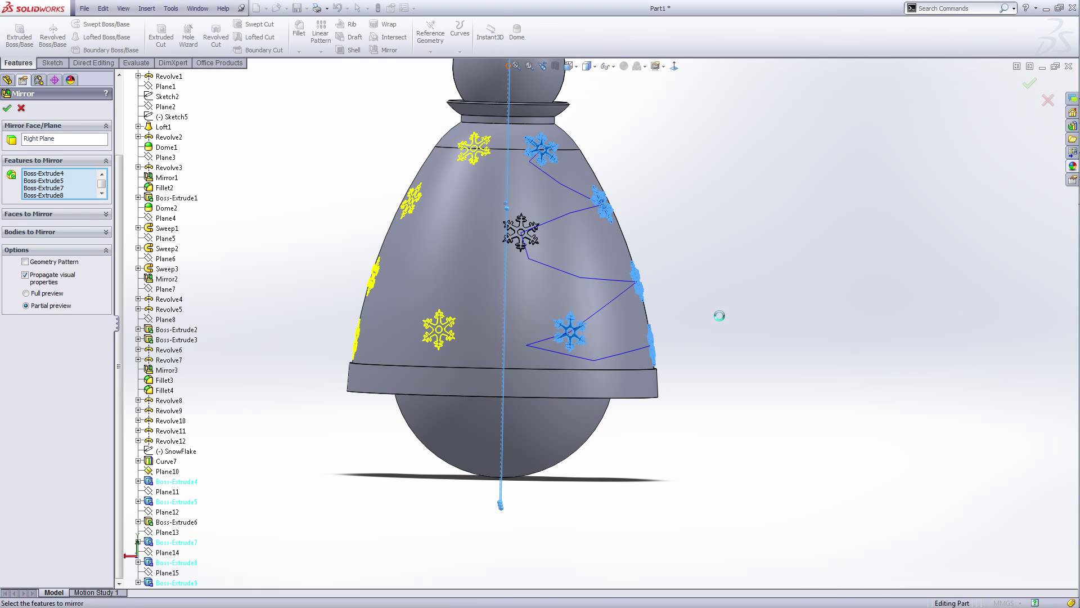
- Hide the projected zigzag curve Curve7 on the cape
mouse_move(727, 364)
middle_mouse_down()
mouse_move(615, 357)
mouse_move(779, 393)
mouse_move(781, 408)
mouse_move(692, 393)
mouse_move(662, 420)
mouse_move(633, 336)
middle_mouse_up()
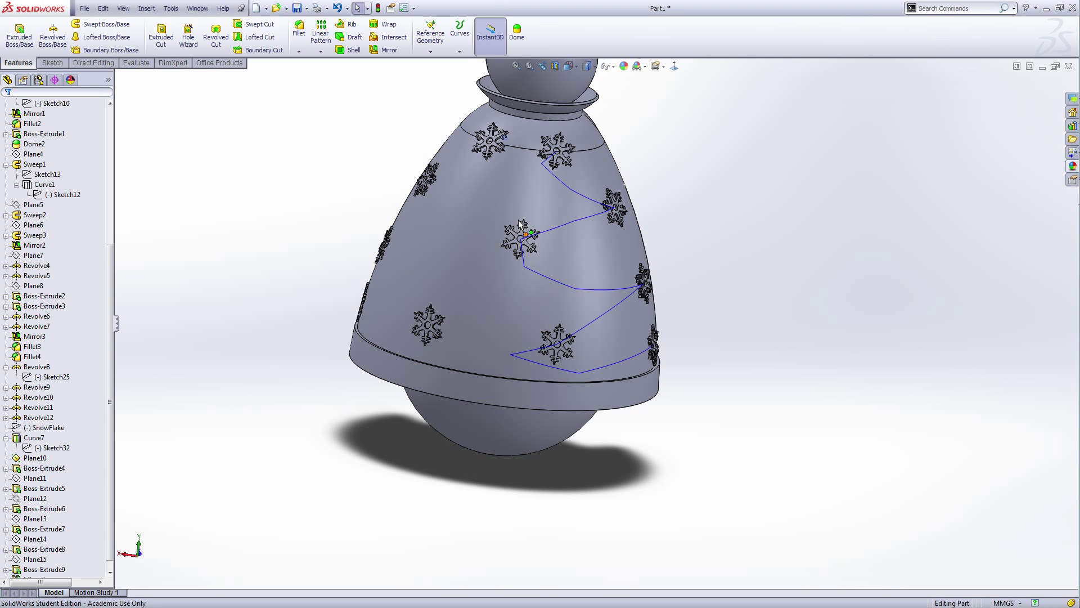
mouse_move(793, 335)
middle_mouse_down()
mouse_move(707, 307)
mouse_move(767, 321)
mouse_move(738, 328)
mouse_move(779, 326)
middle_mouse_up()
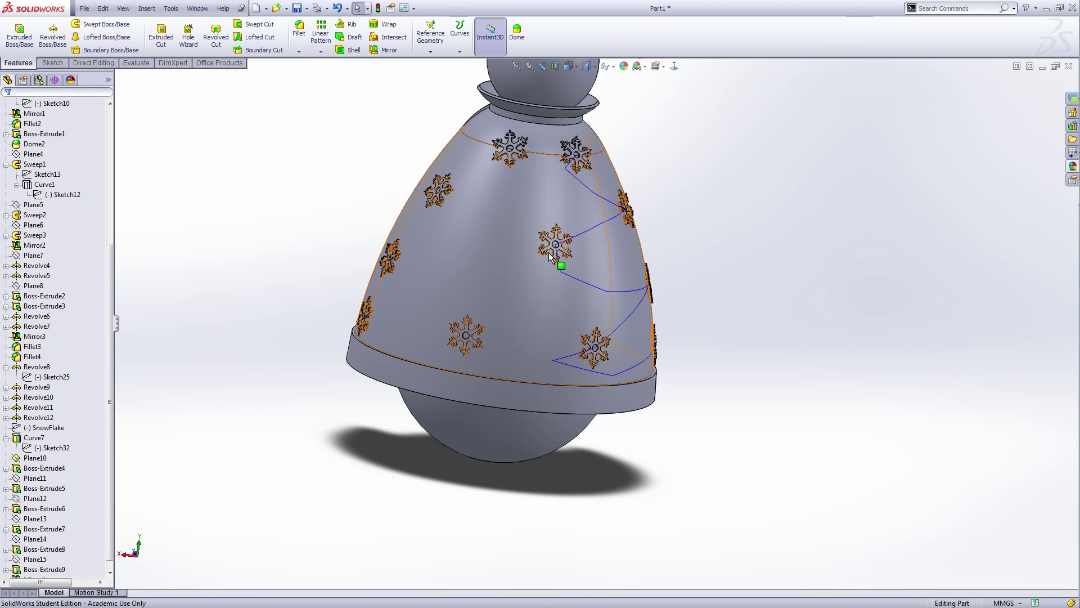
scroll(593, 322, "up", 3)
middle_click_drag(658, 406, 568, 332)
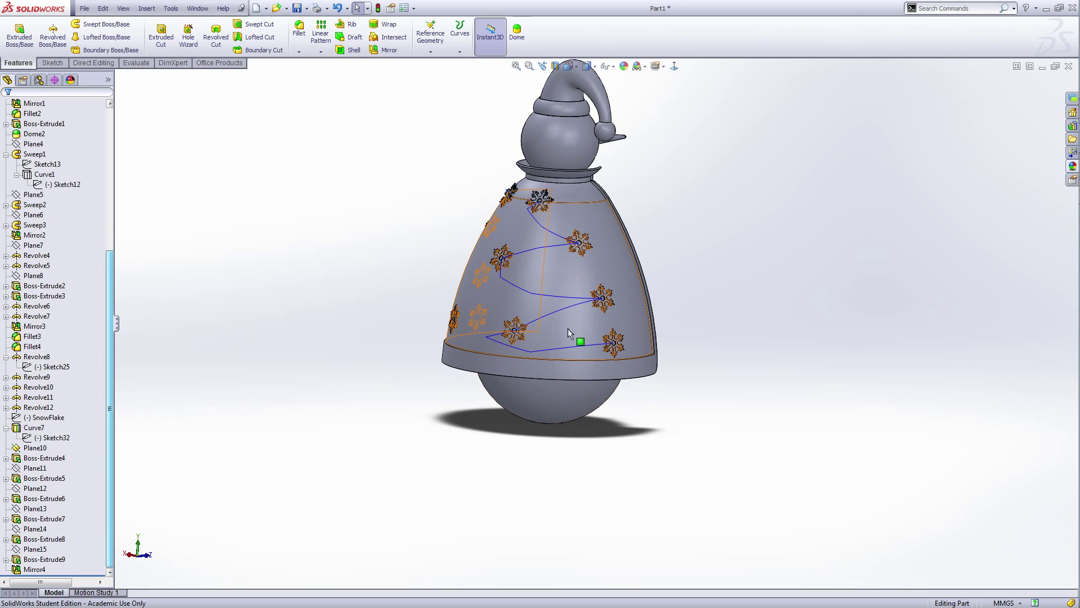
left_click(25, 428)
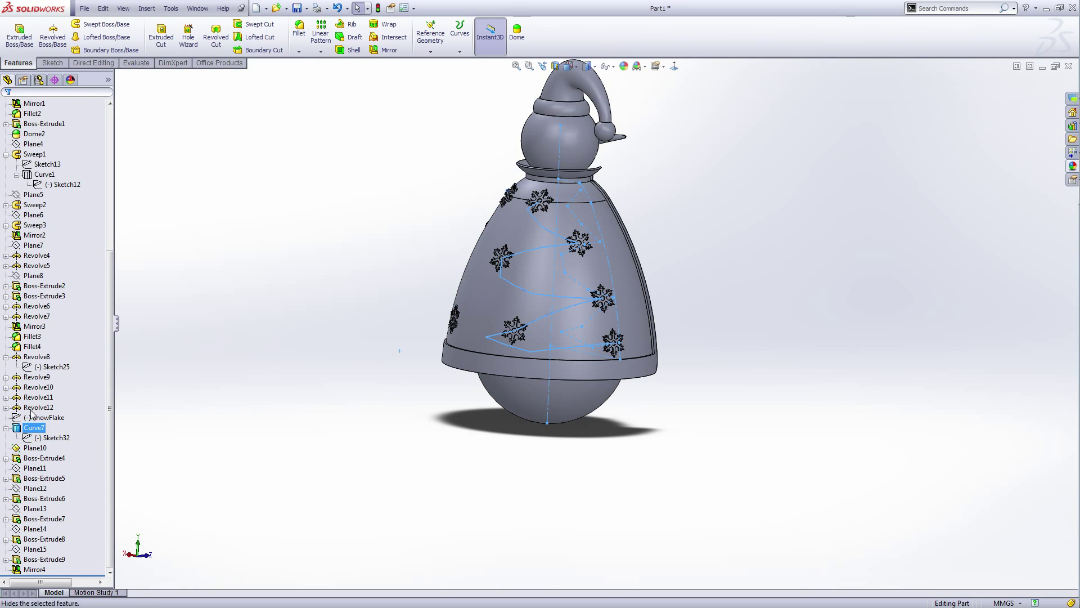
left_click(32, 412)
- Hide the reference plane Plane10 beside the uppermost snowflake and bring the whole snowman into view from the front
middle_click_drag(529, 473, 497, 465)
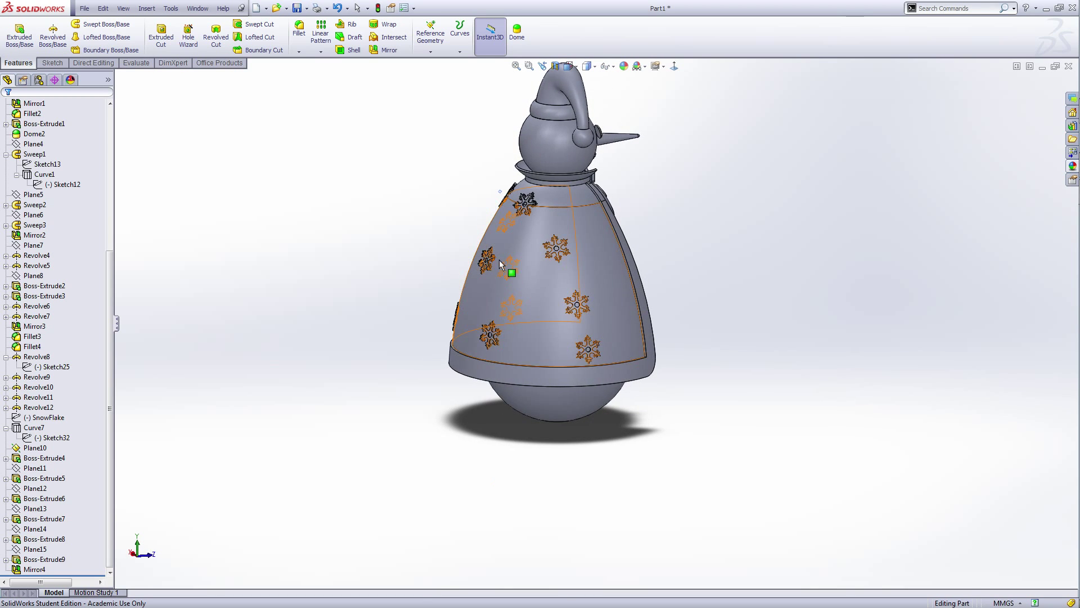
scroll(545, 164, "down", 6)
scroll(535, 205, "down", 2)
left_click(509, 249)
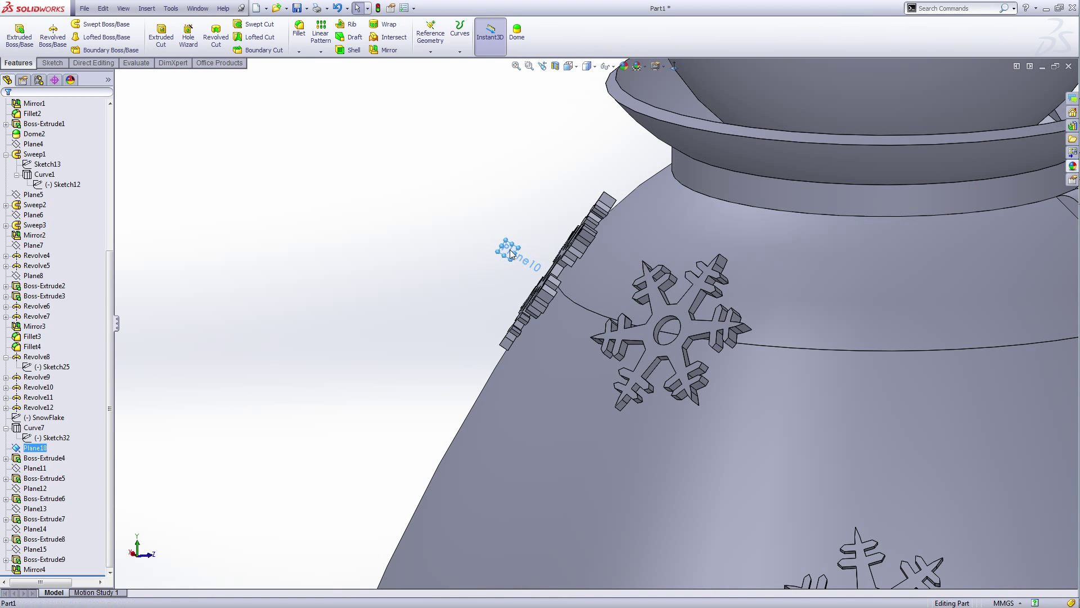
left_click(564, 213)
scroll(595, 349, "up", 8)
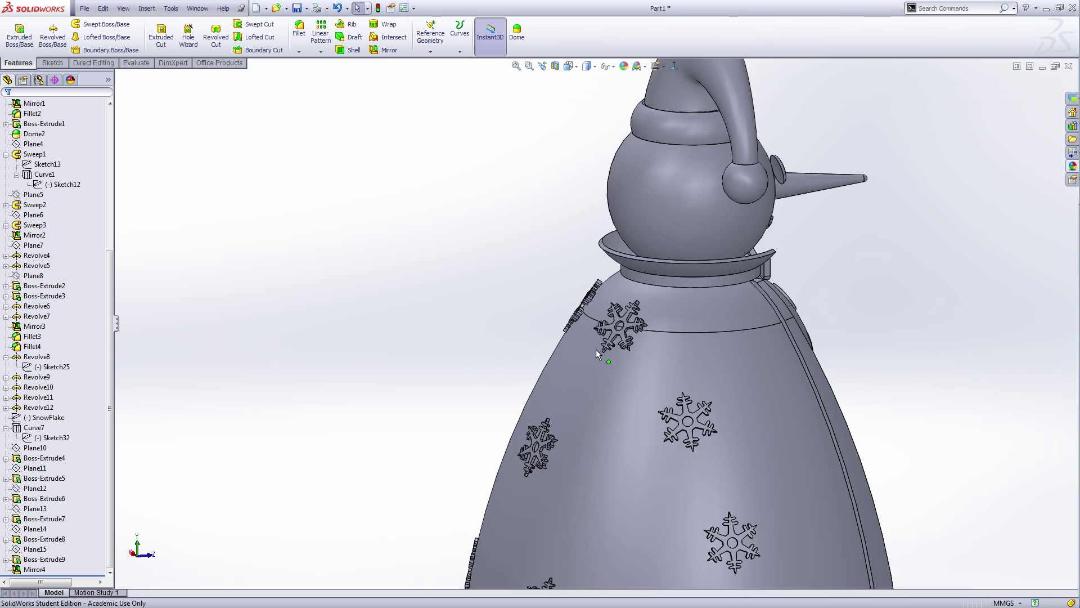
middle_click_drag(610, 472, 755, 410)
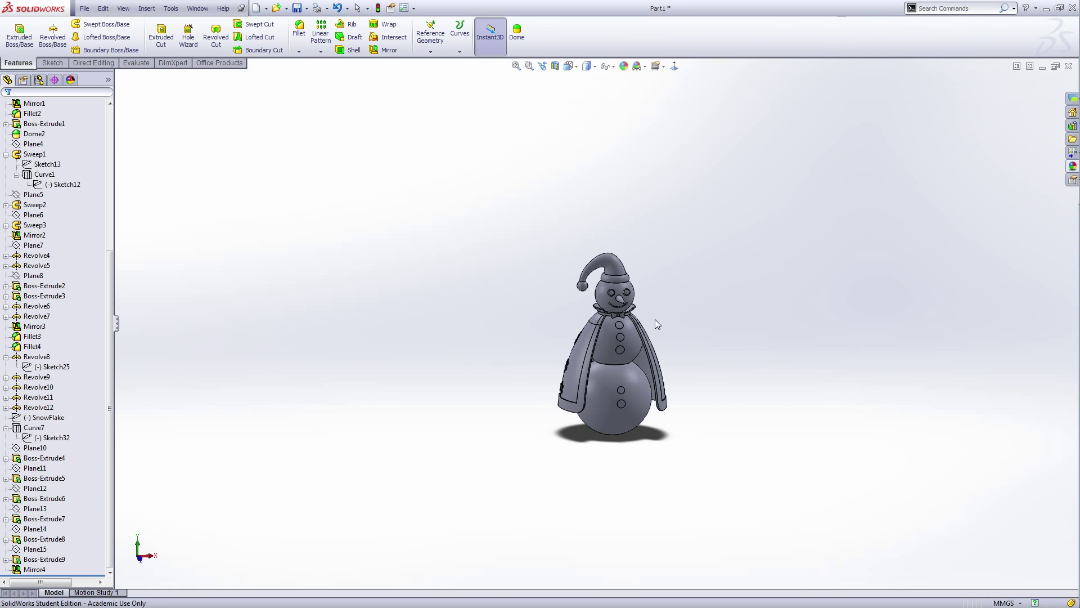
- Start a new reference plane offset from the Front Plane, for placing a snowflake on the front of the hat
middle_click_drag(655, 319, 642, 321)
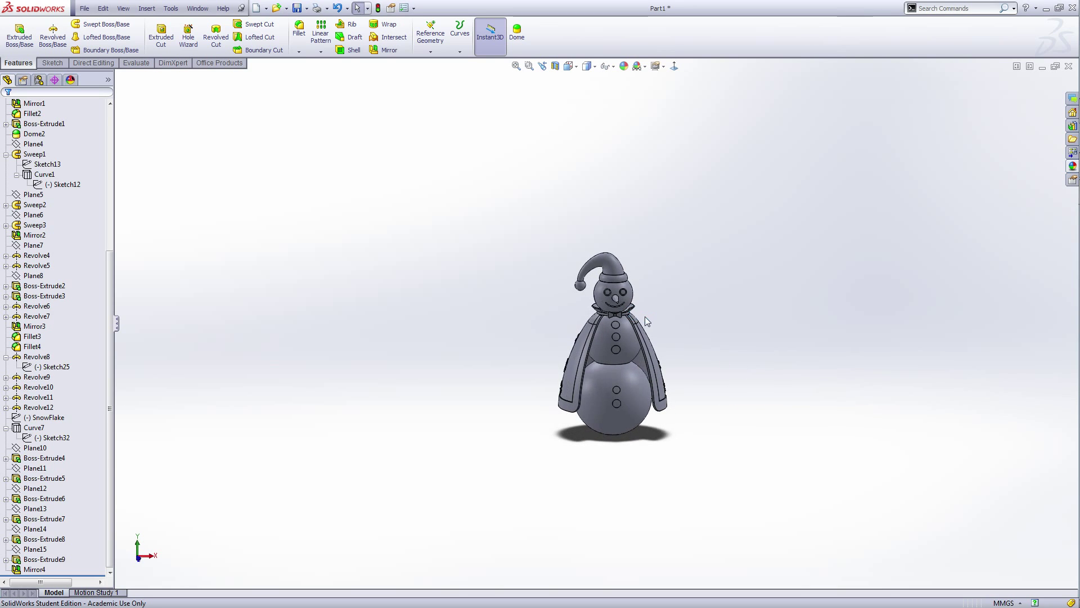
scroll(644, 317, "down", 6)
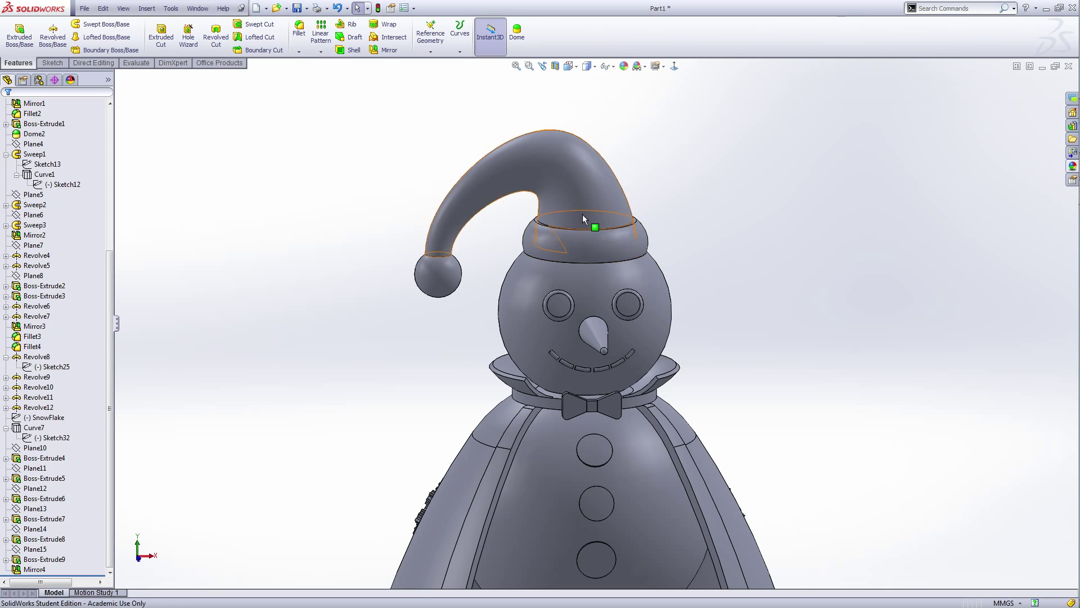
scroll(582, 214, "up", 6)
middle_click_drag(697, 370, 788, 370)
scroll(583, 293, "down", 4)
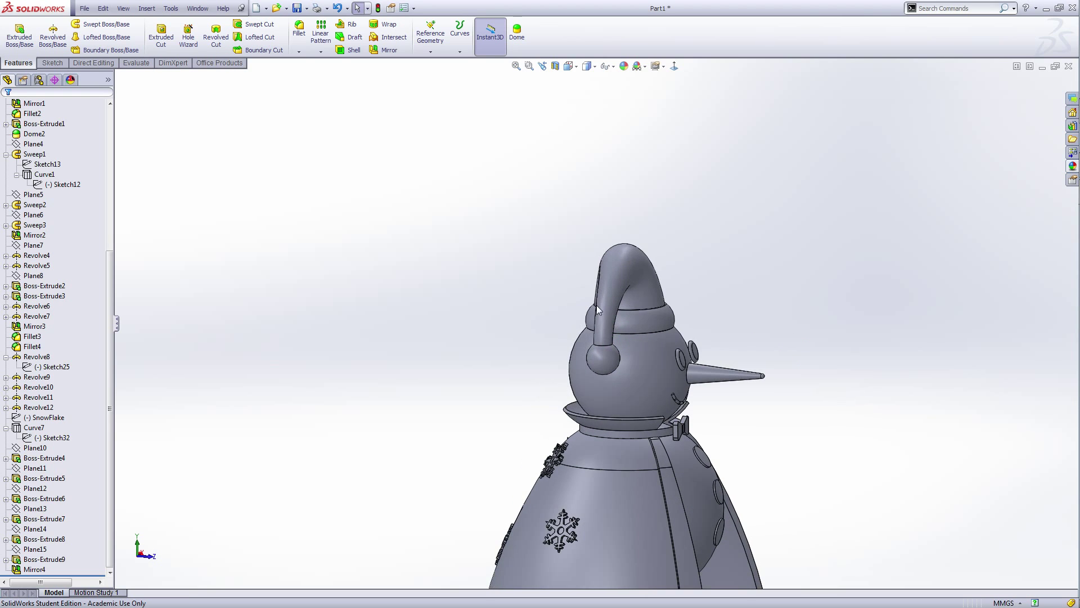
scroll(647, 412, "up", 2)
scroll(647, 412, "down", 4)
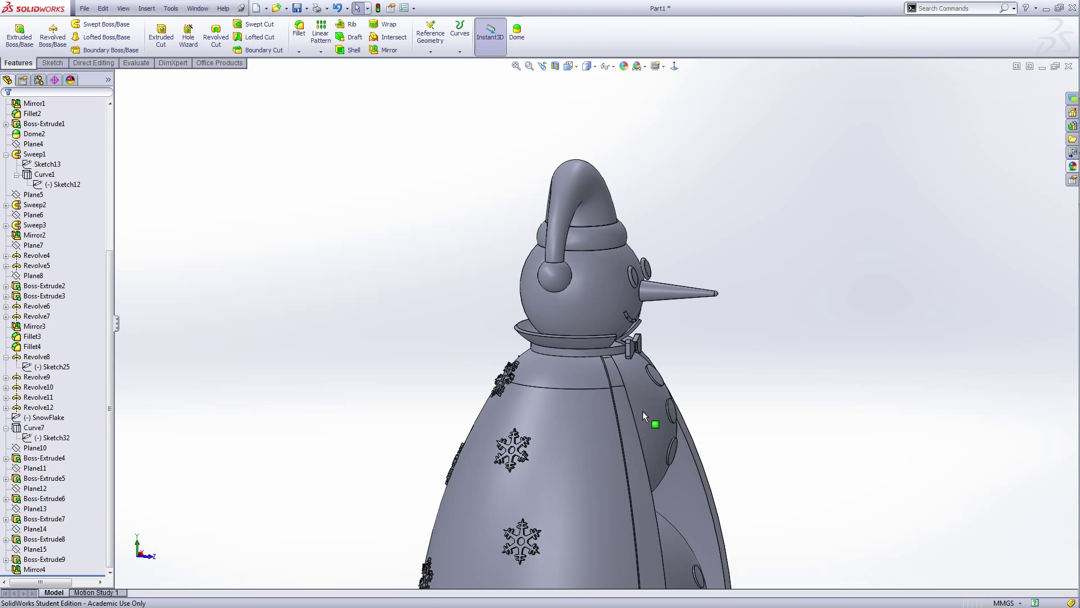
left_click(430, 51)
left_click(440, 66)
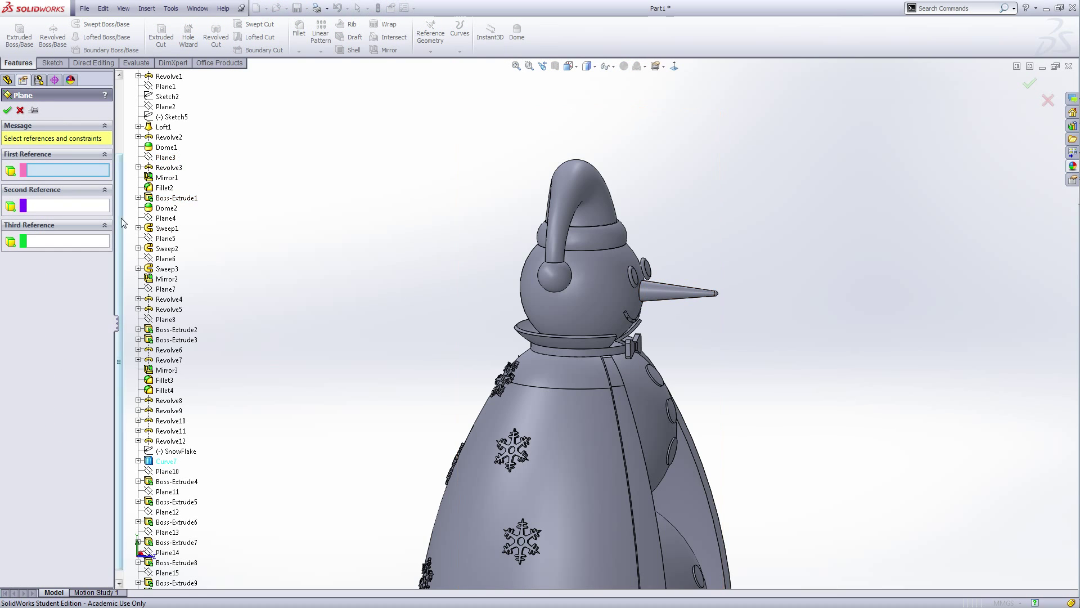
scroll(128, 135, "up", 3)
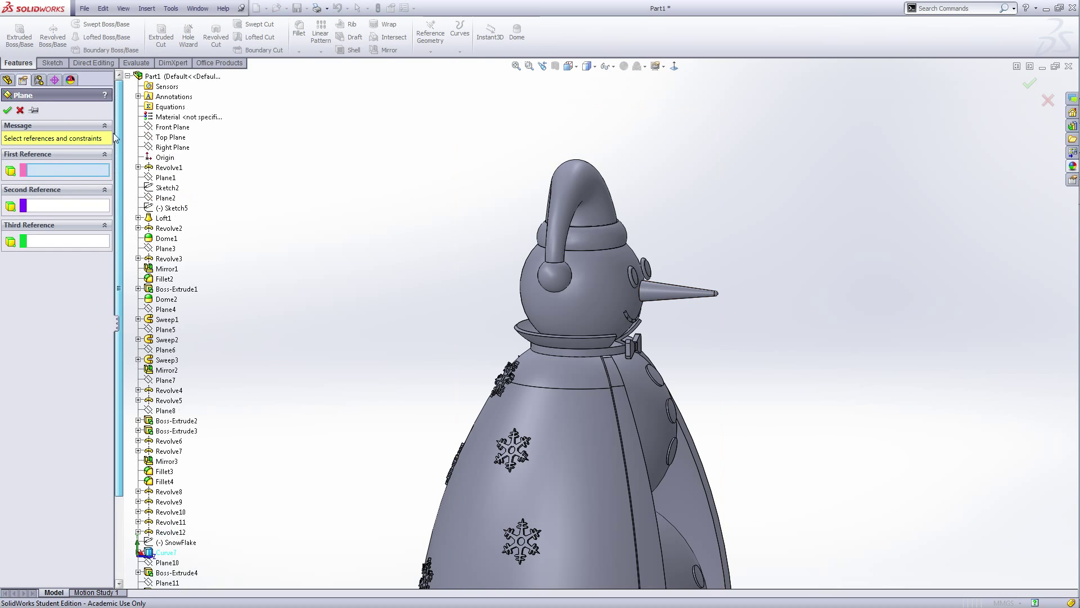
left_click(172, 127)
middle_click_drag(346, 304, 374, 290)
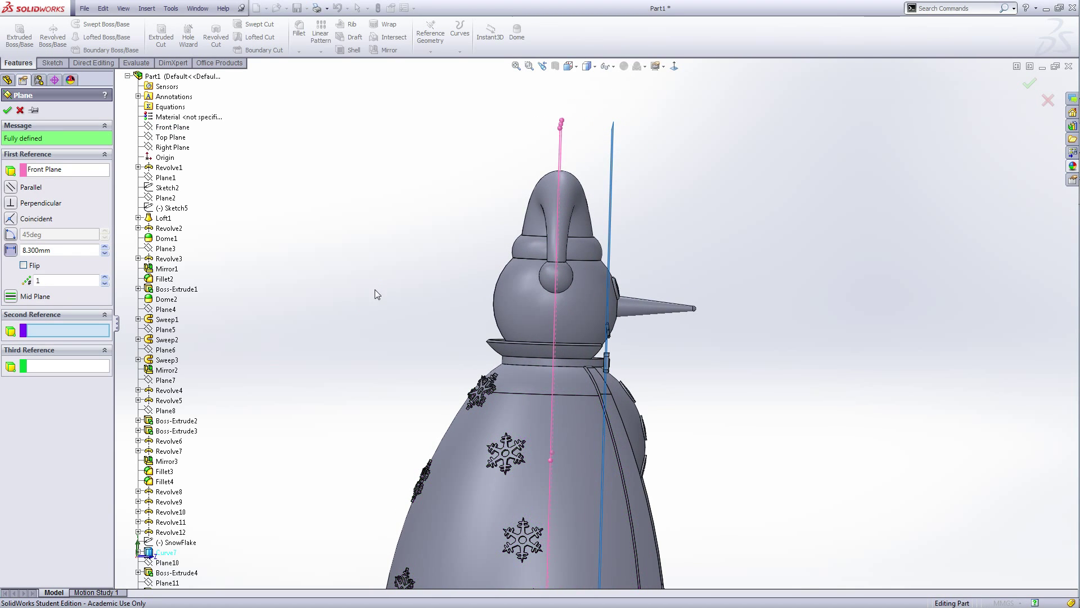
- Try offset distances of 6 mm and 5.6 mm for the new reference plane
double_click(58, 250)
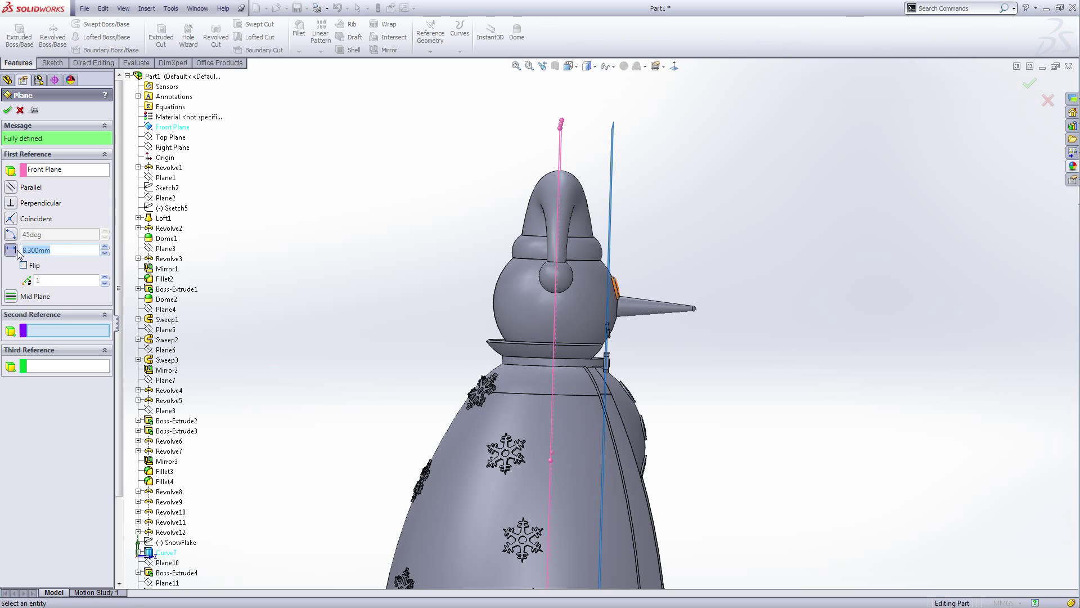
type("6")
key("Return")
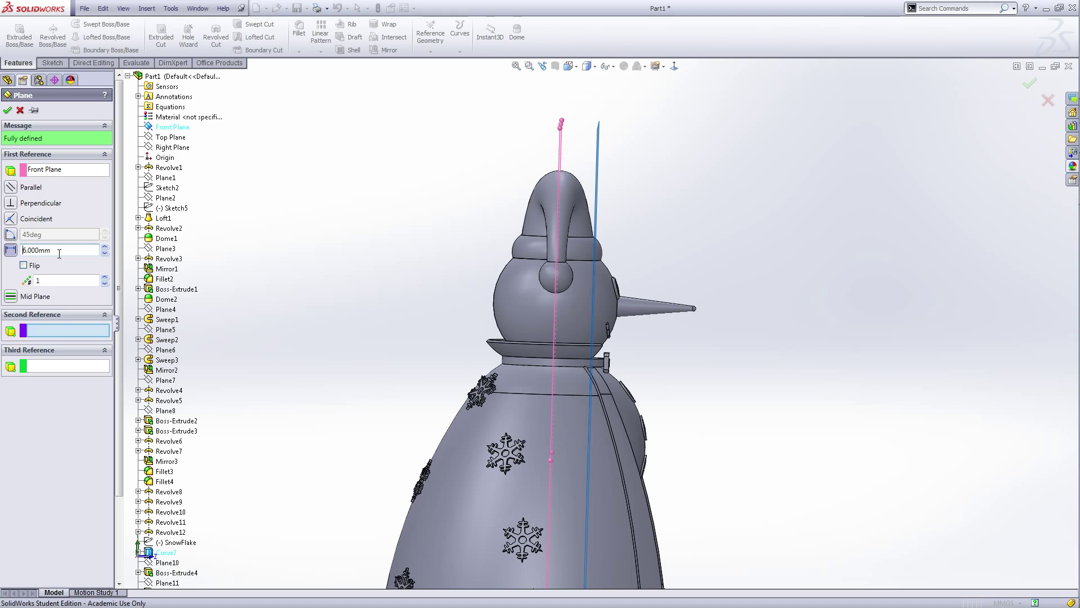
double_click(57, 249)
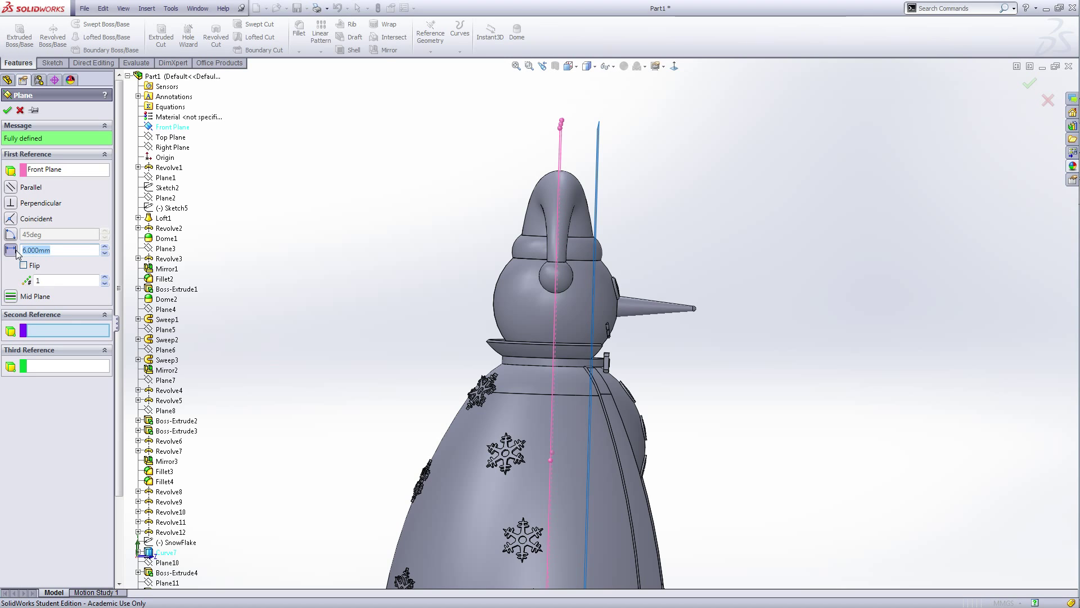
type("5.6")
key("Return")
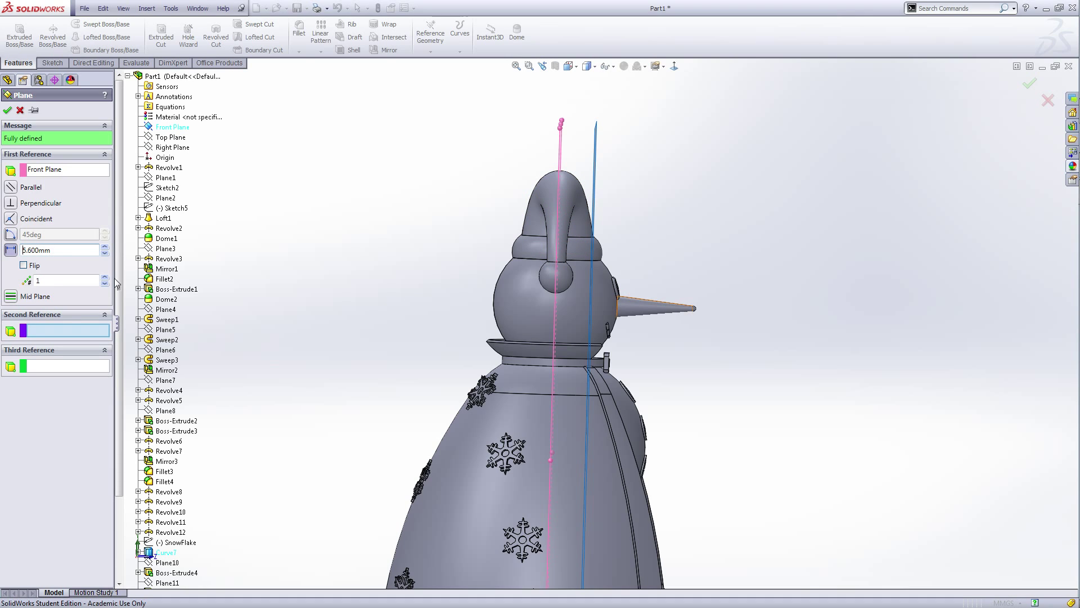
- Set the plane's offset from the Front Plane to 5 mm and create it
left_click(14, 253)
type("5")
key("Return")
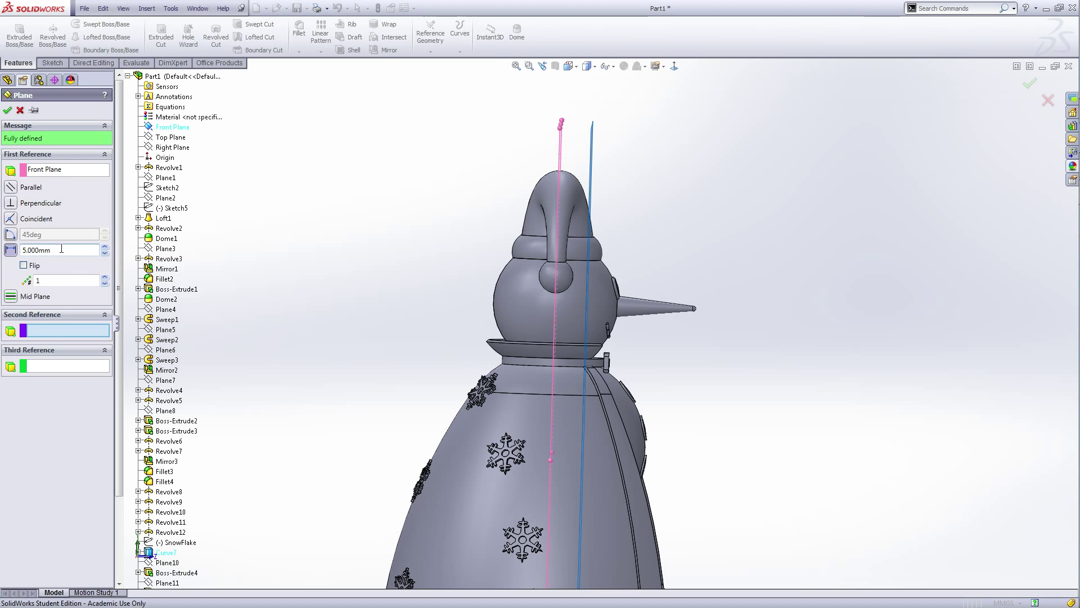
left_click(7, 111)
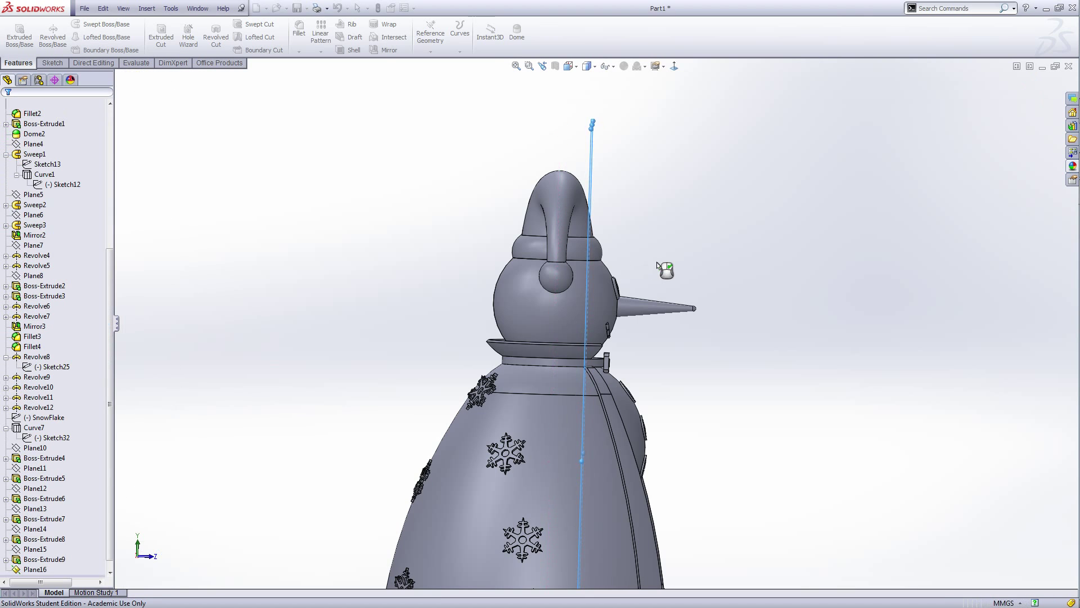
- Start an extruded boss with its sketch on the new reference plane at the front of the hat
middle_click_drag(730, 411, 654, 409)
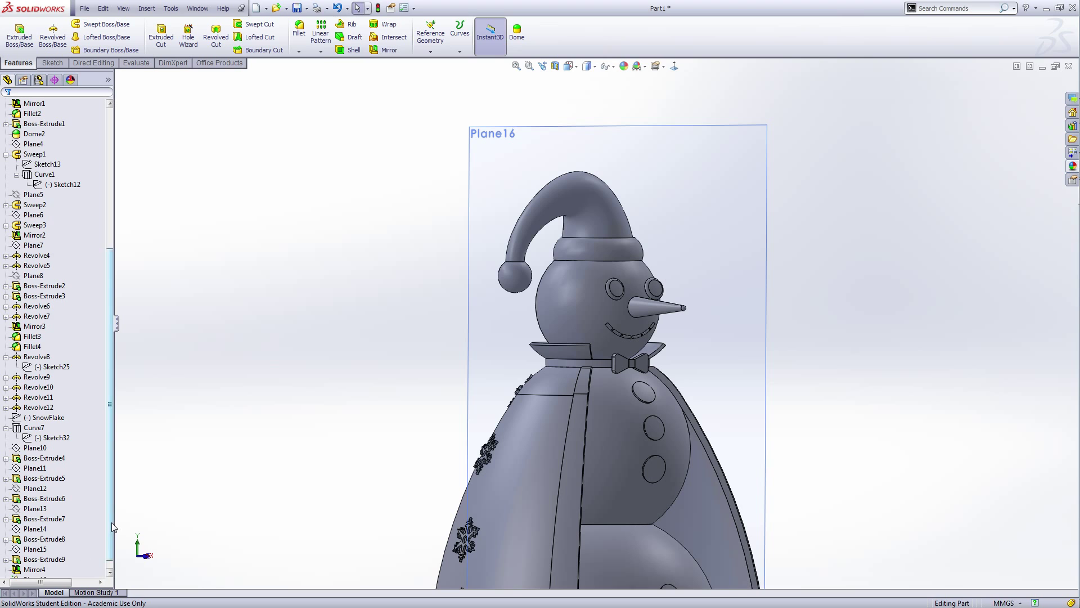
left_click_drag(111, 527, 106, 560)
left_click(35, 570)
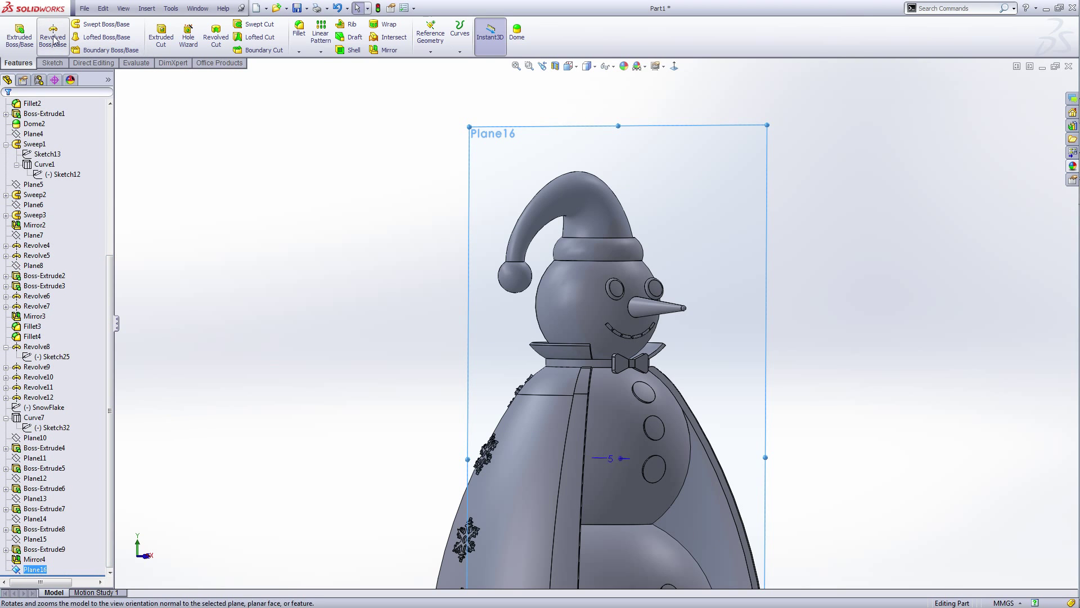
left_click(19, 45)
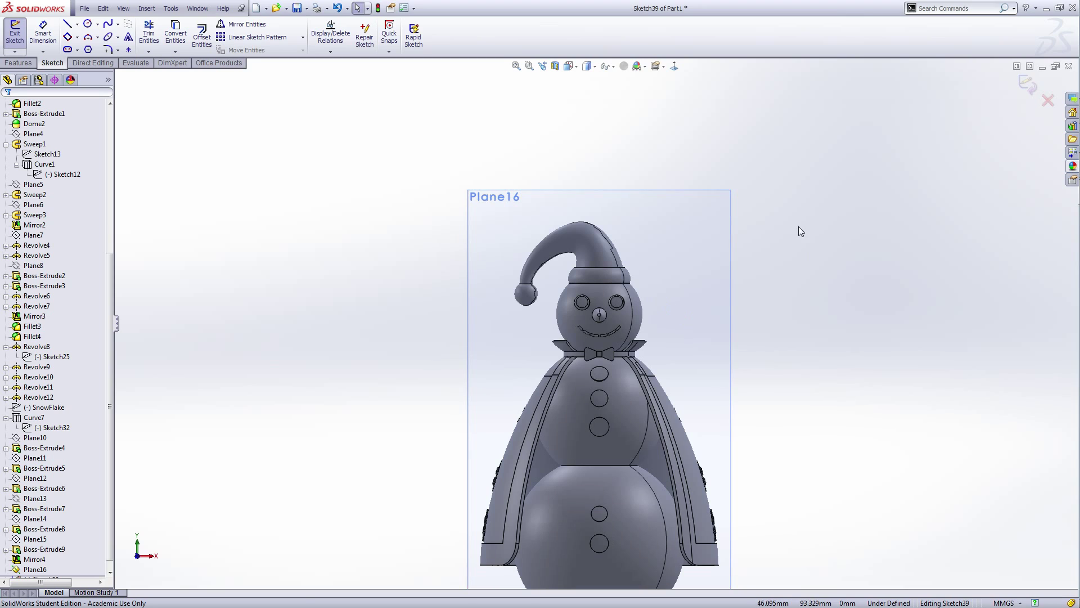
right_click(798, 225)
left_click(834, 445)
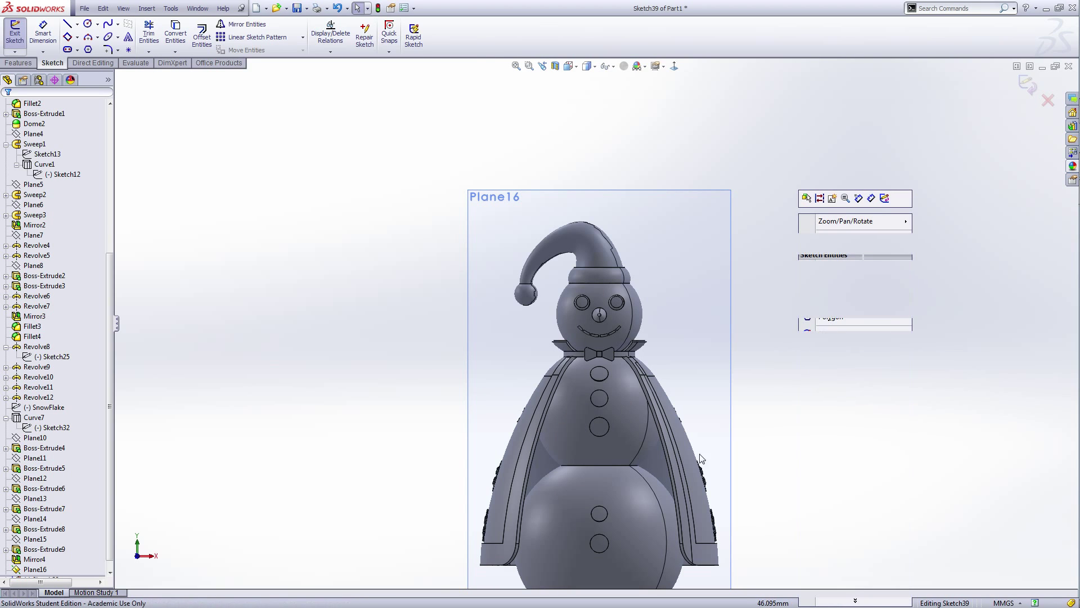
scroll(698, 495, "down", 3)
scroll(560, 511, "up", 4)
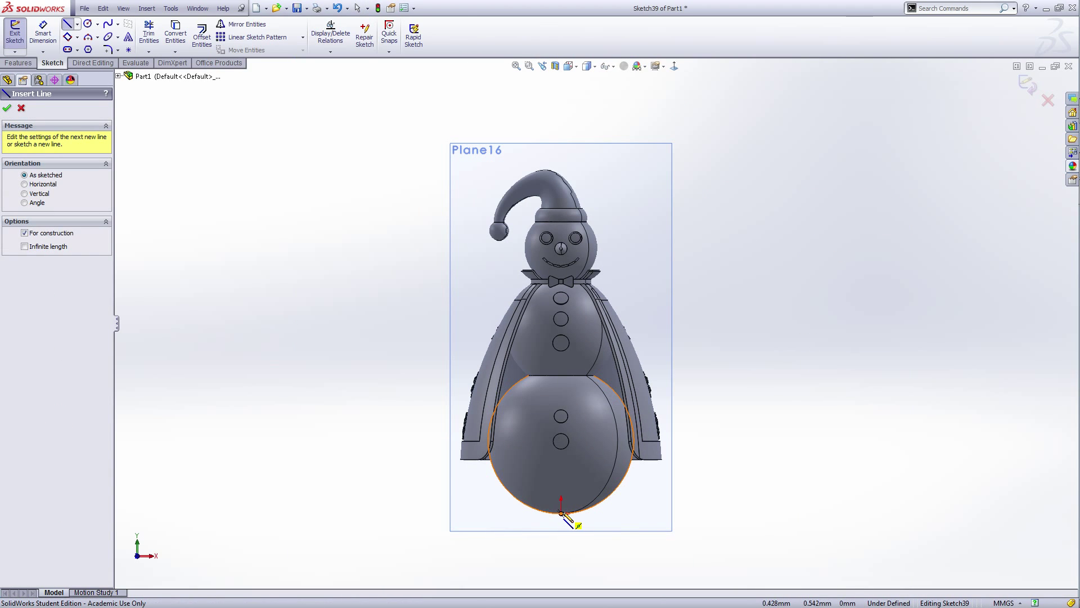
right_click(827, 198)
left_click(855, 206)
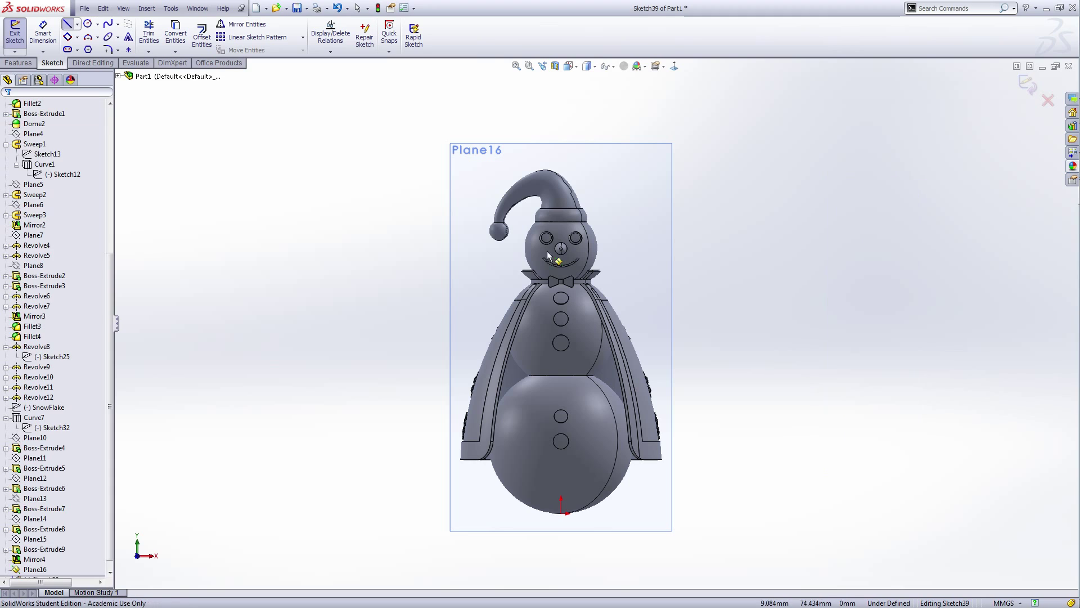
- Paste the snowflake profile into the sketch and move it by its centre point onto the hat, just above the brim
scroll(567, 186, "down", 4)
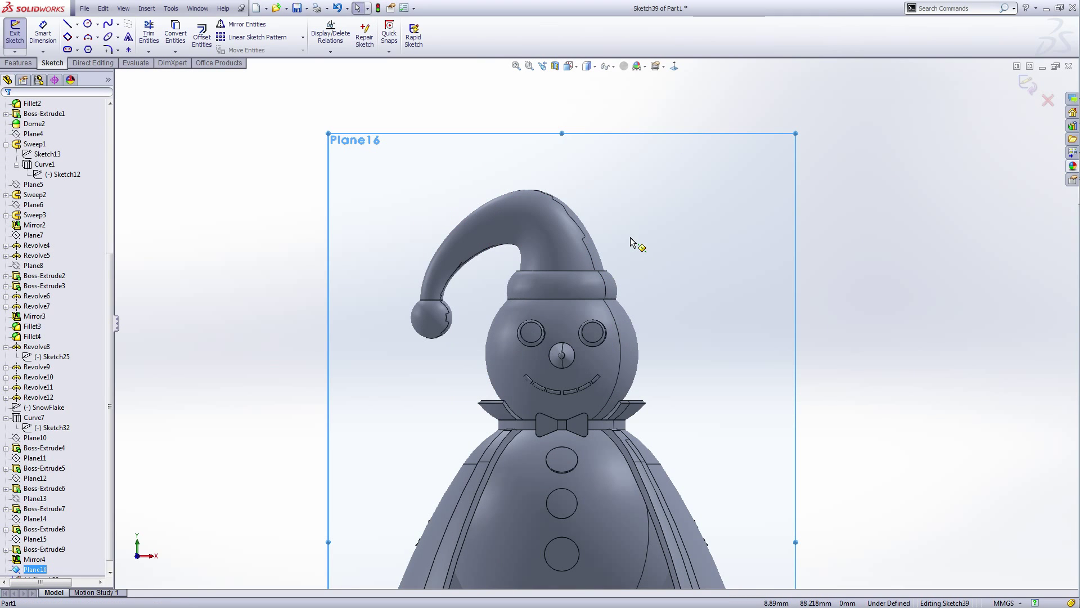
left_click(651, 264)
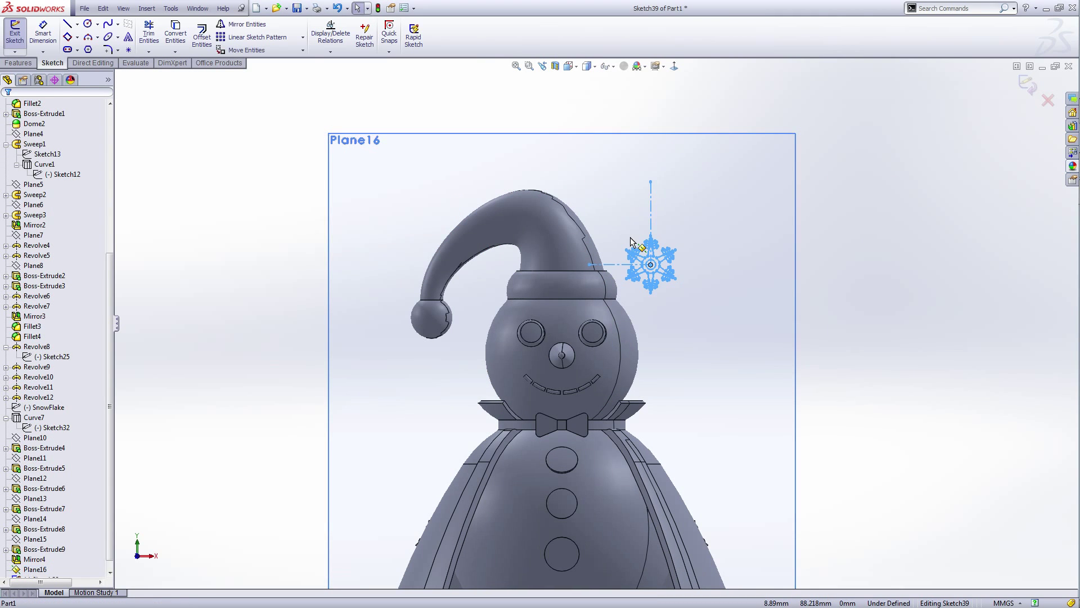
left_click(253, 50)
scroll(650, 266, "down", 3)
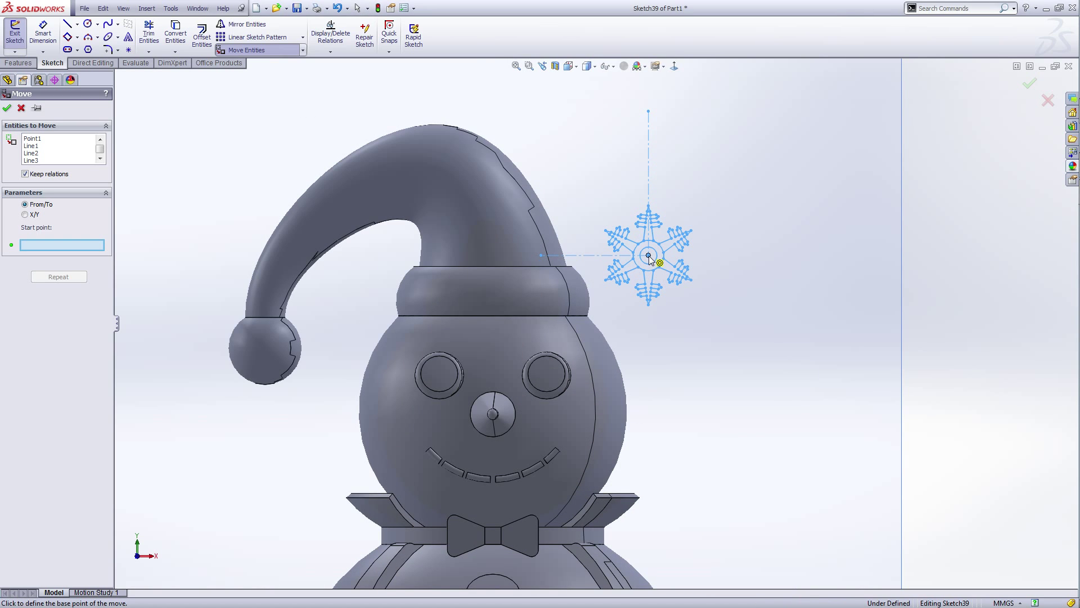
left_click(648, 254)
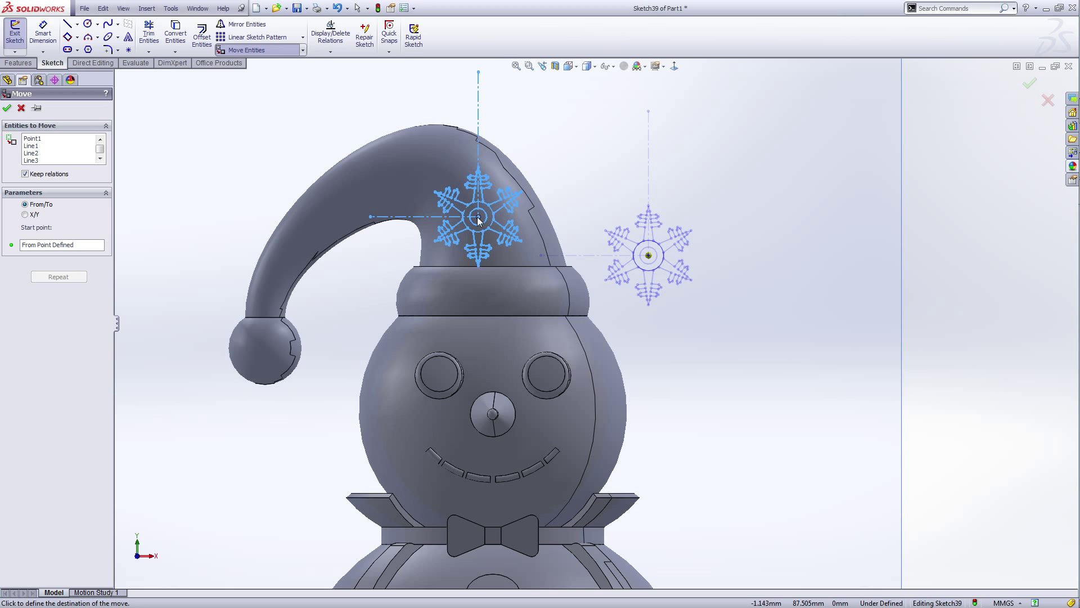
left_click(473, 219)
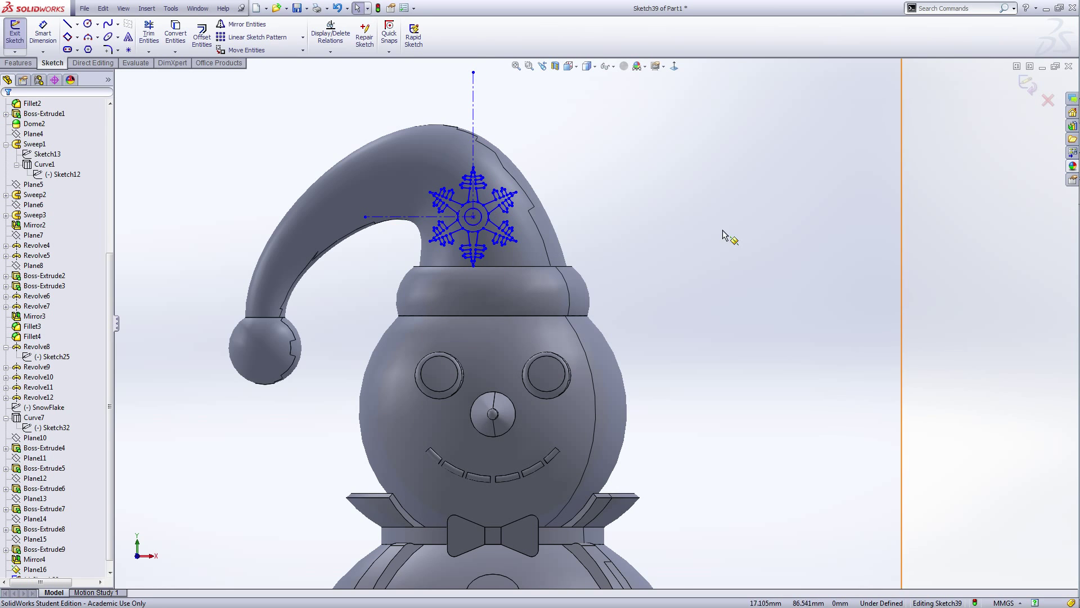
- Try a blind extrusion depth of 1 mm for the hat's snowflake sketch
scroll(736, 241, "up", 2)
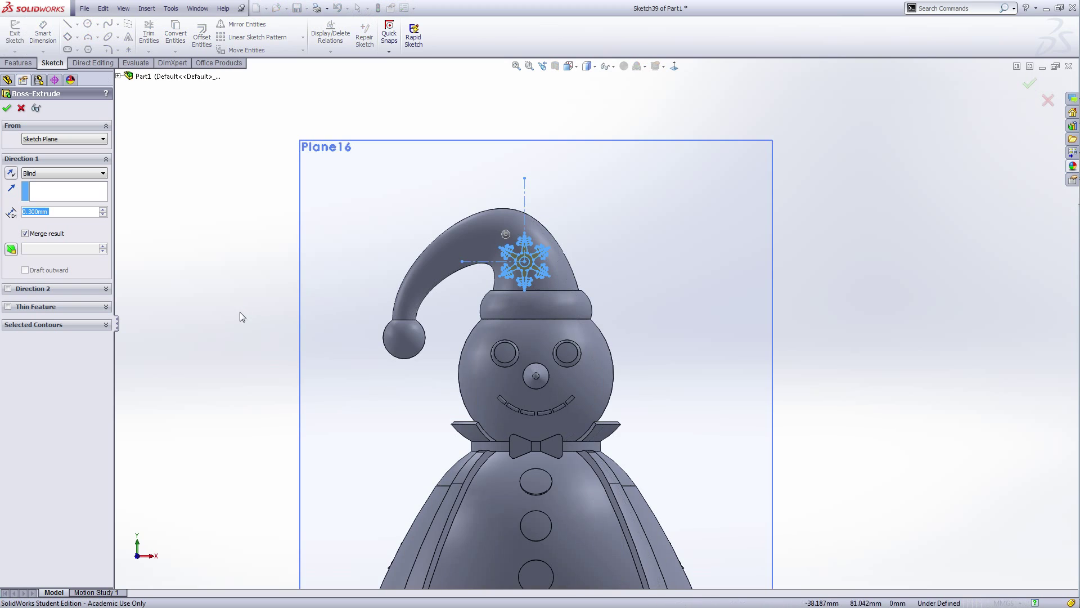
mouse_move(240, 312)
middle_mouse_down()
mouse_move(448, 288)
mouse_move(545, 311)
middle_mouse_up()
scroll(504, 295, "down", 3)
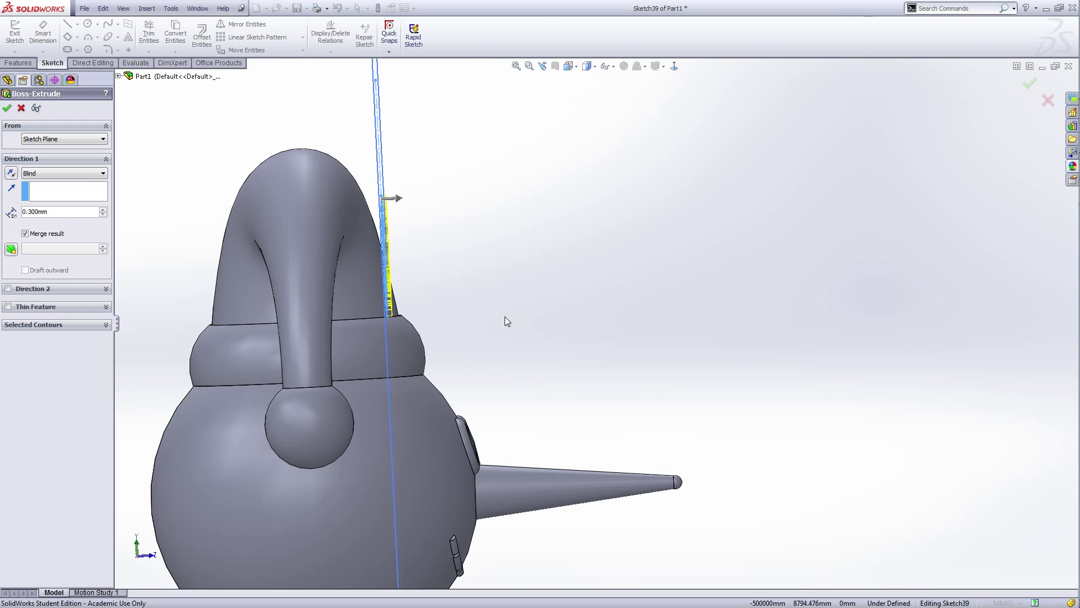
mouse_move(505, 321)
middle_mouse_down()
mouse_move(471, 323)
mouse_move(482, 338)
mouse_move(502, 336)
middle_mouse_up()
left_click_drag(60, 212, 4, 208)
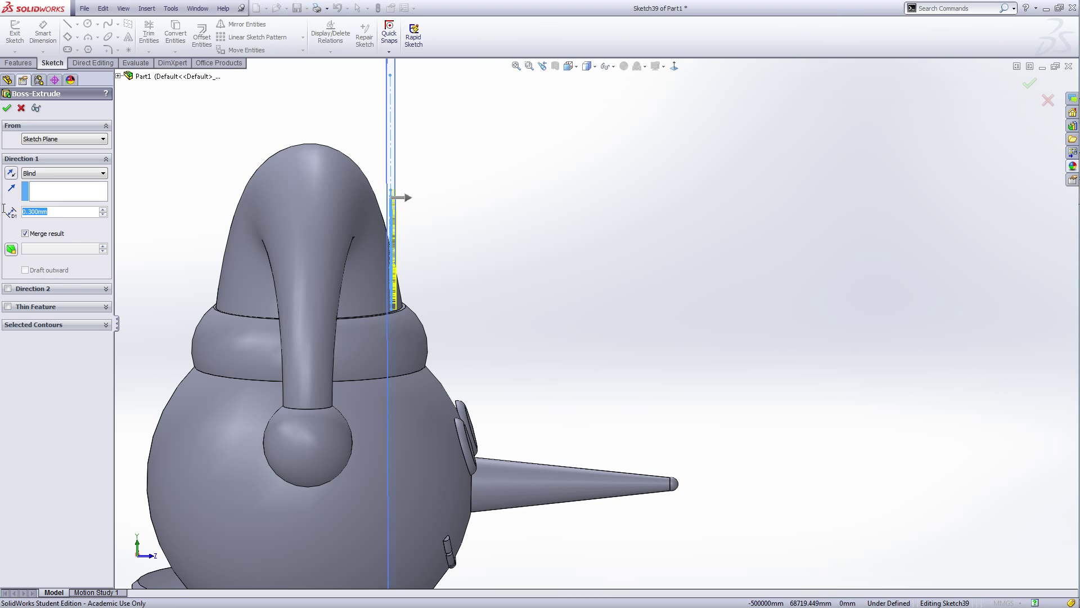
type("1")
key("Return")
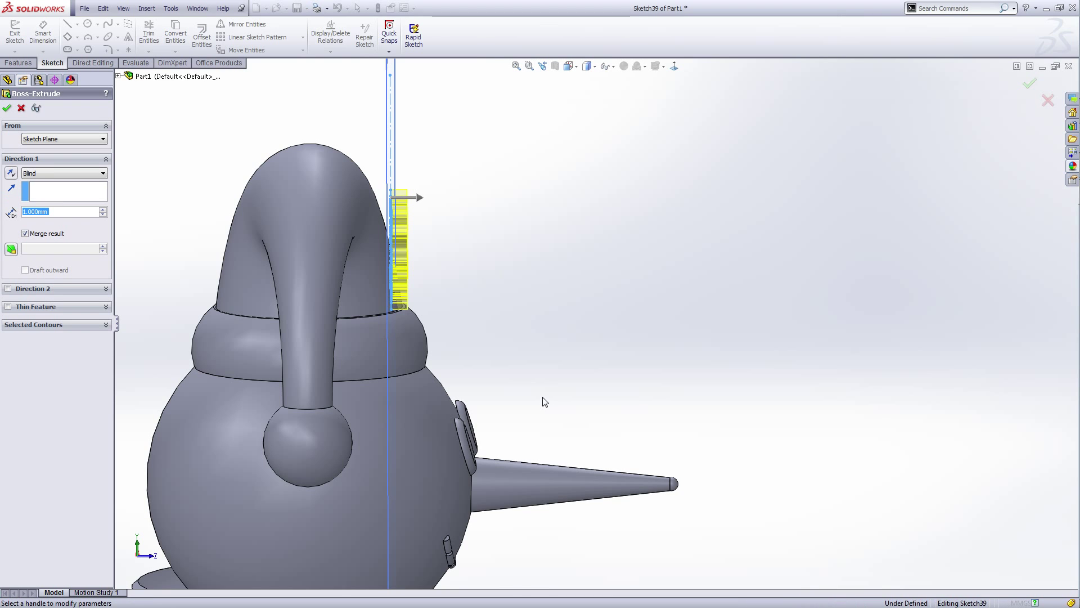
- Extrude the snowflake on the hat with a blind depth of 0.6 mm
mouse_move(545, 401)
middle_mouse_down()
mouse_move(497, 390)
mouse_move(530, 389)
middle_mouse_up()
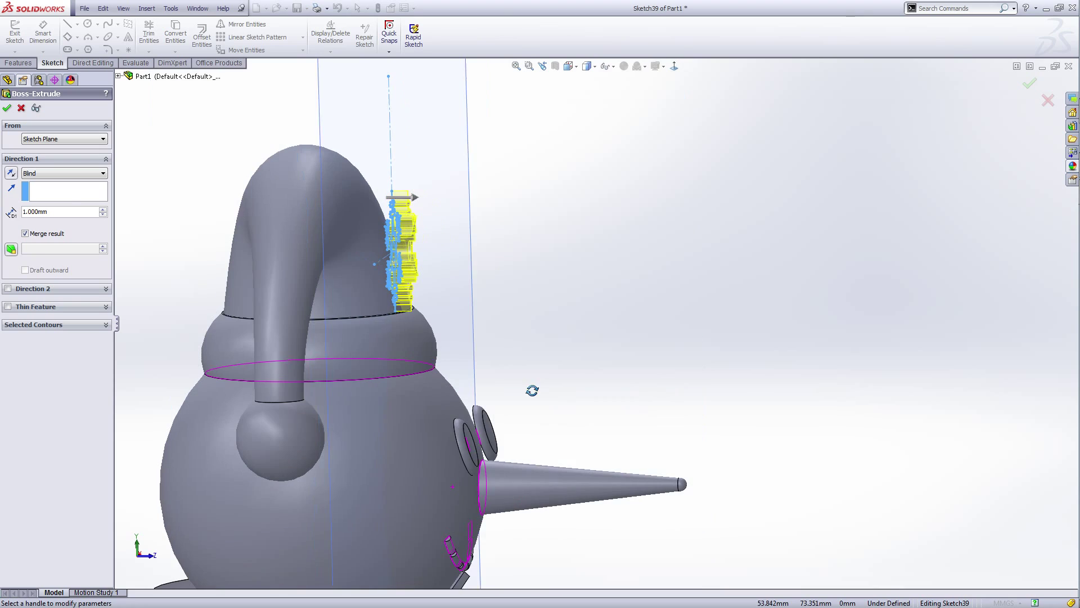
type("0.6")
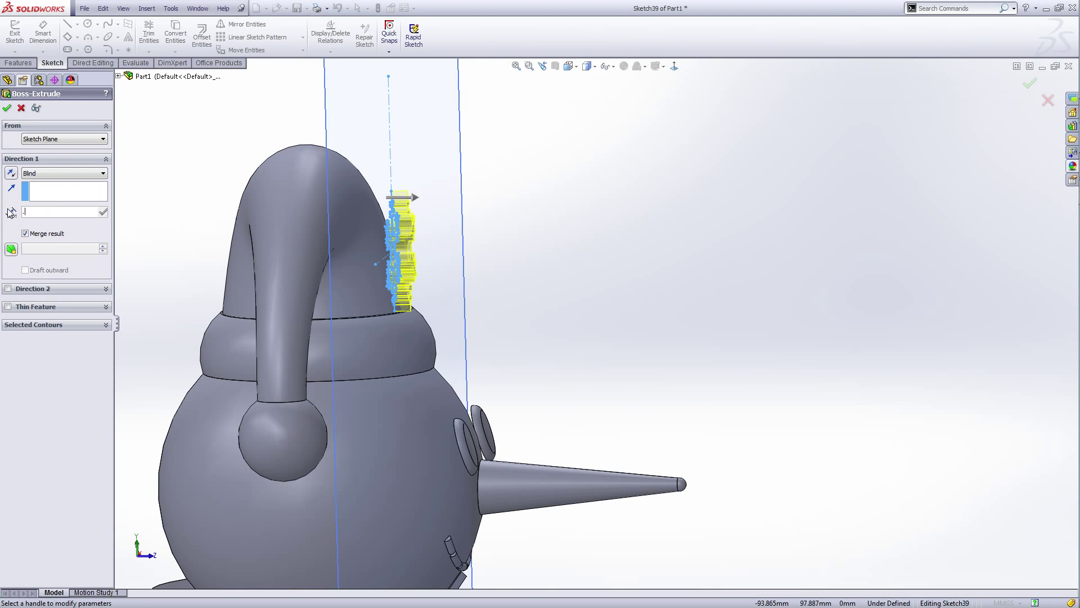
key("Return")
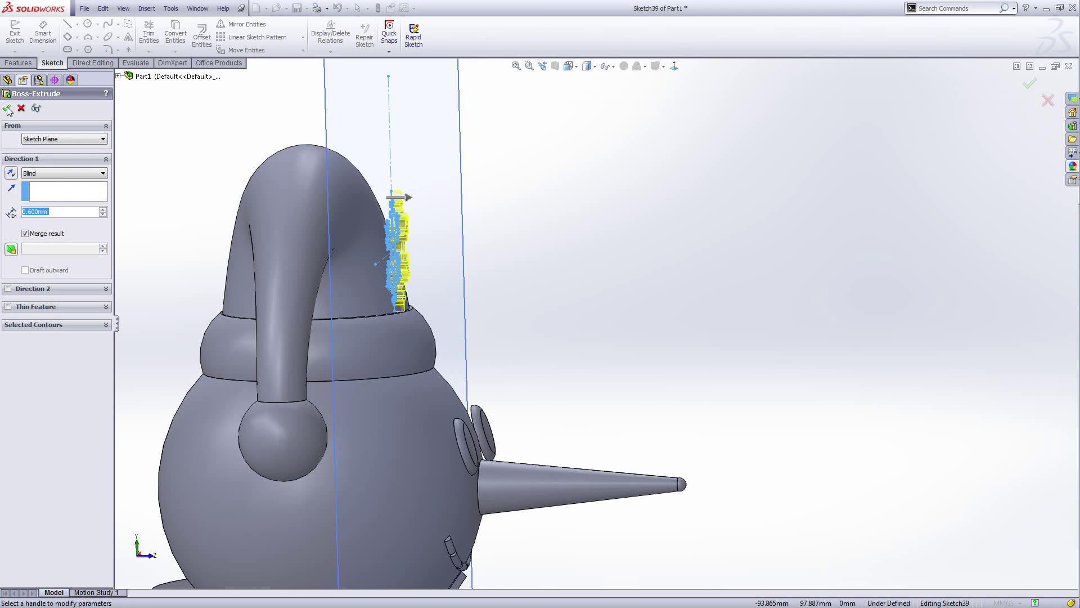
left_click(602, 353)
- Hide the reference plane Plane16 used for the hat's snowflake
middle_click_drag(602, 354, 515, 347)
scroll(515, 347, "up", 5)
scroll(515, 346, "up", 3)
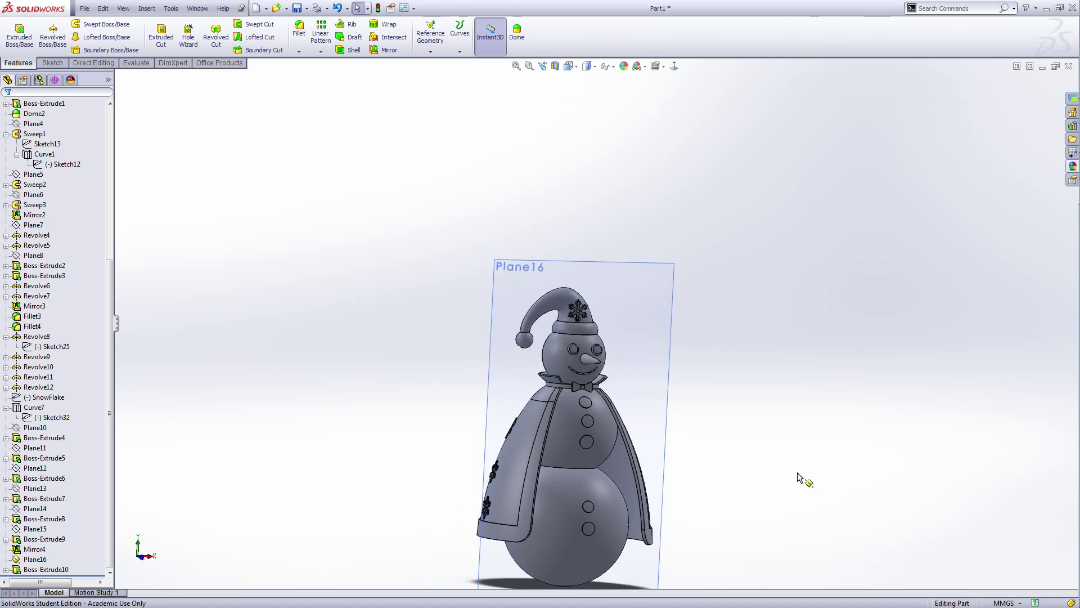
key("ctrl+1")
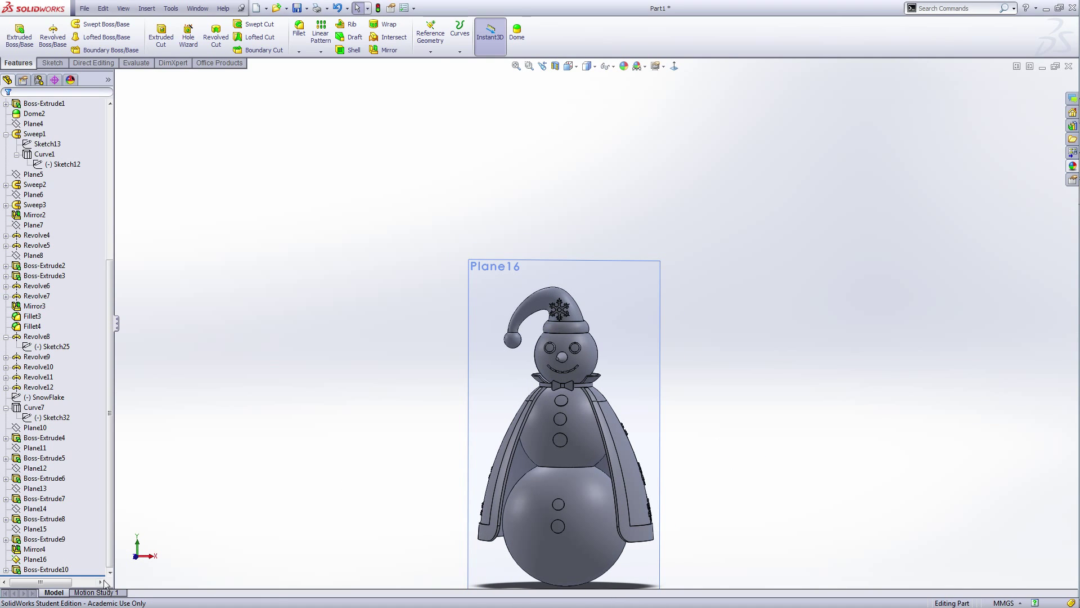
left_click(46, 560)
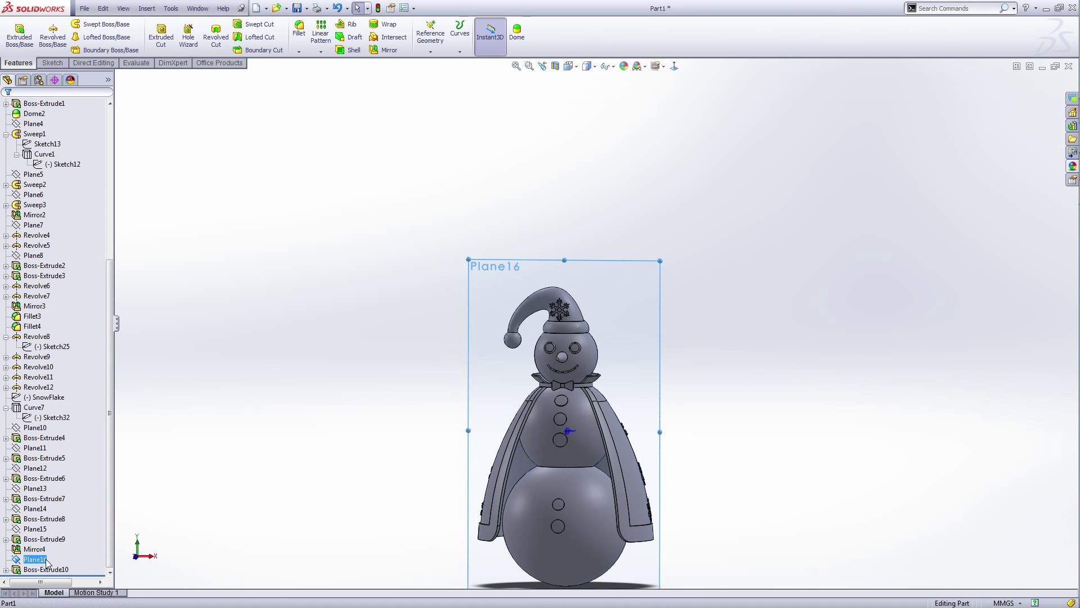
left_click(60, 544)
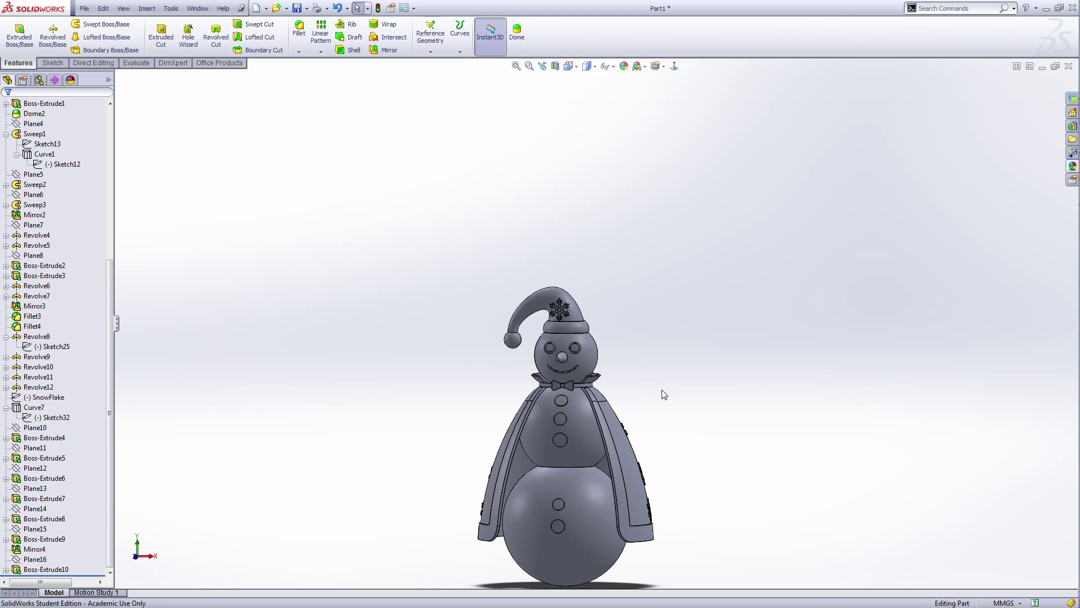
middle_click_drag(664, 395, 693, 397)
scroll(571, 411, "down", 2)
scroll(566, 404, "up", 2)
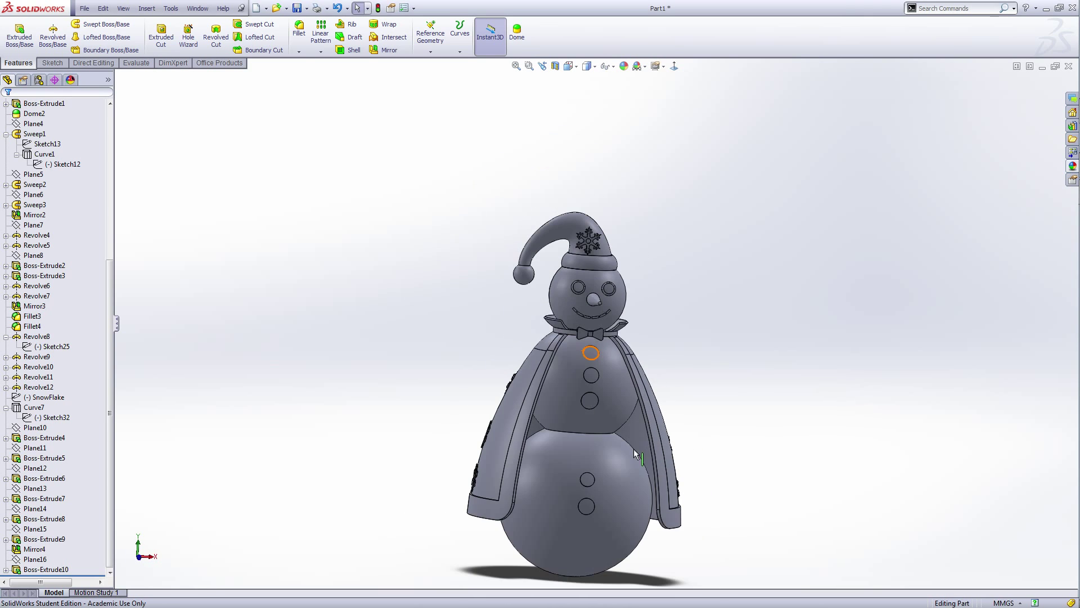
mouse_move(634, 448)
middle_mouse_down()
mouse_move(731, 449)
mouse_move(630, 435)
middle_mouse_up()
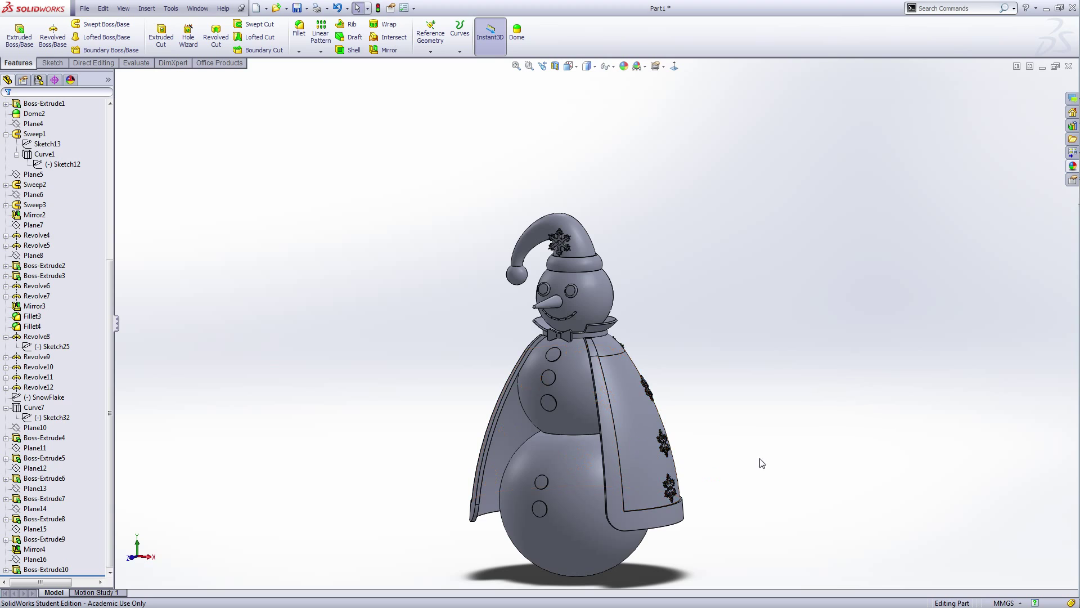
middle_click_drag(761, 461, 781, 423)
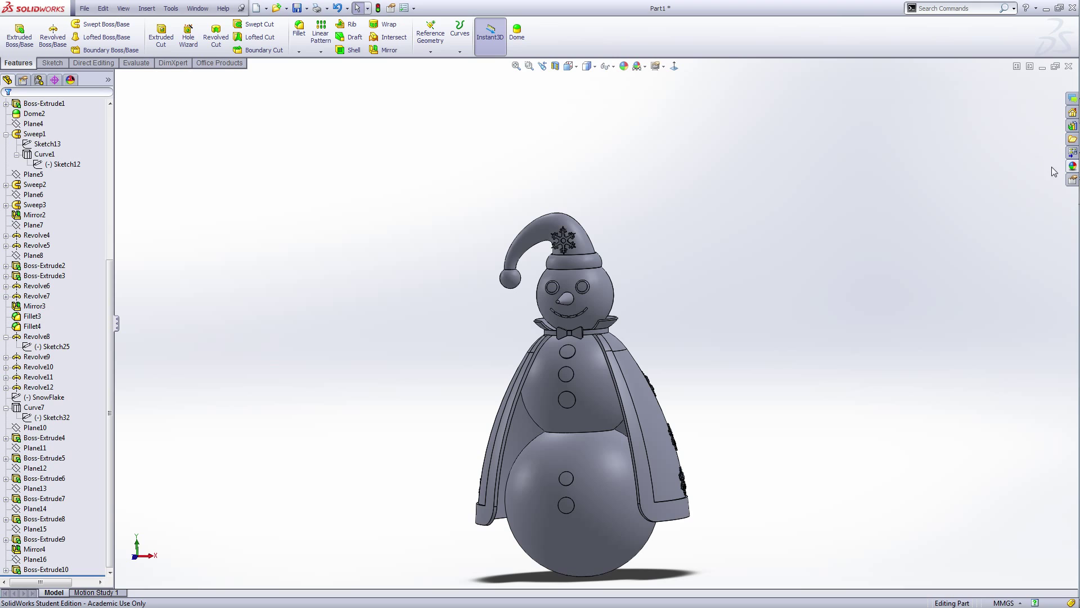
- Colour the curved face of the hat and the large outer face of the cape red (RGB 255, 0, 0)
left_click(585, 245)
middle_click_drag(684, 280, 702, 326)
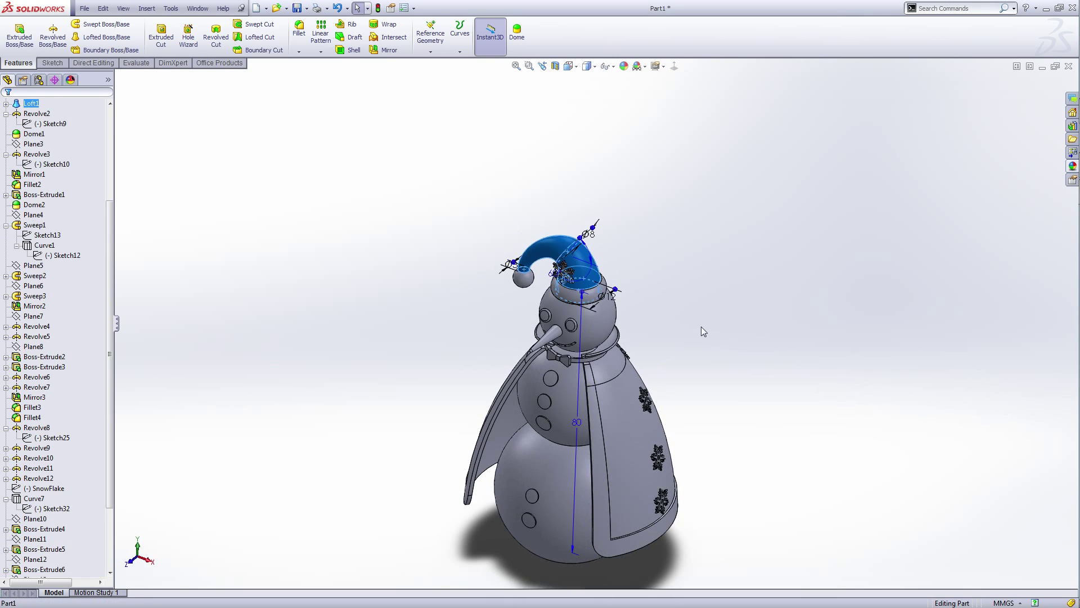
left_click(703, 327)
left_click(576, 255)
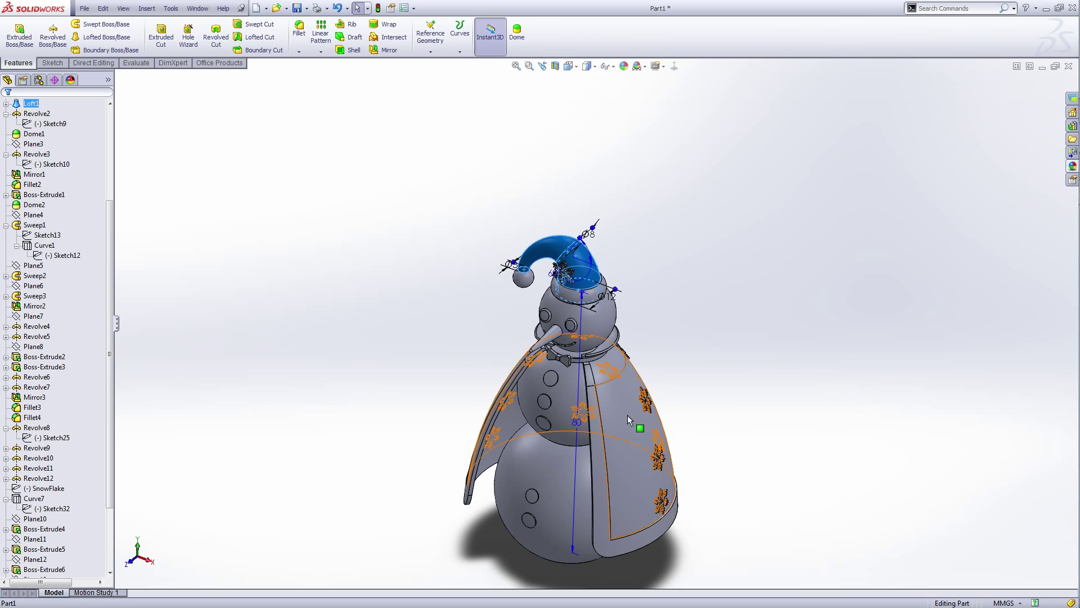
left_click(623, 415)
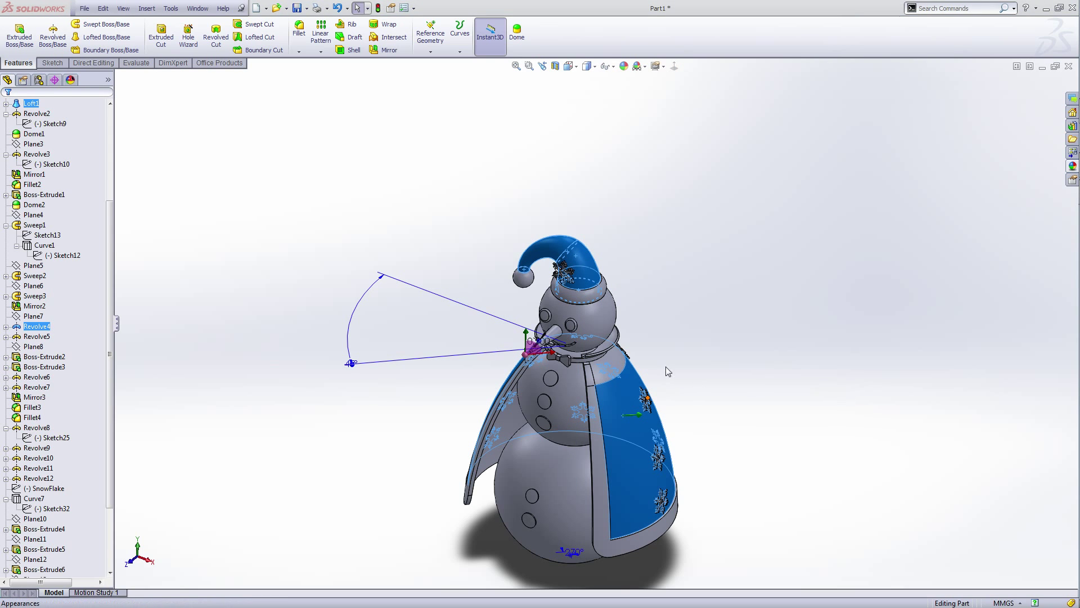
mouse_move(666, 367)
left_click(674, 391)
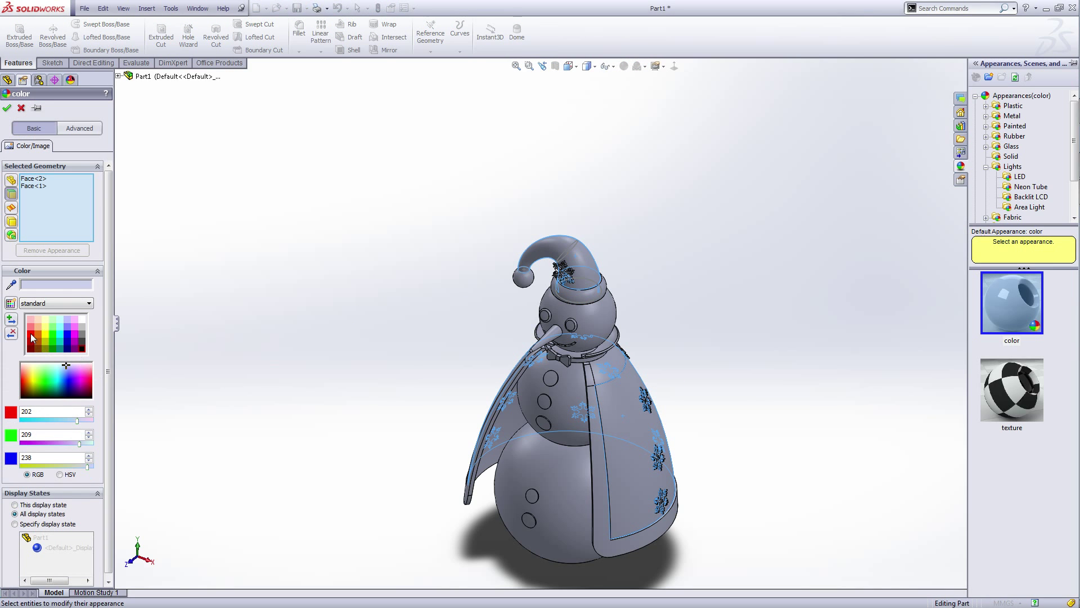
left_click(32, 336)
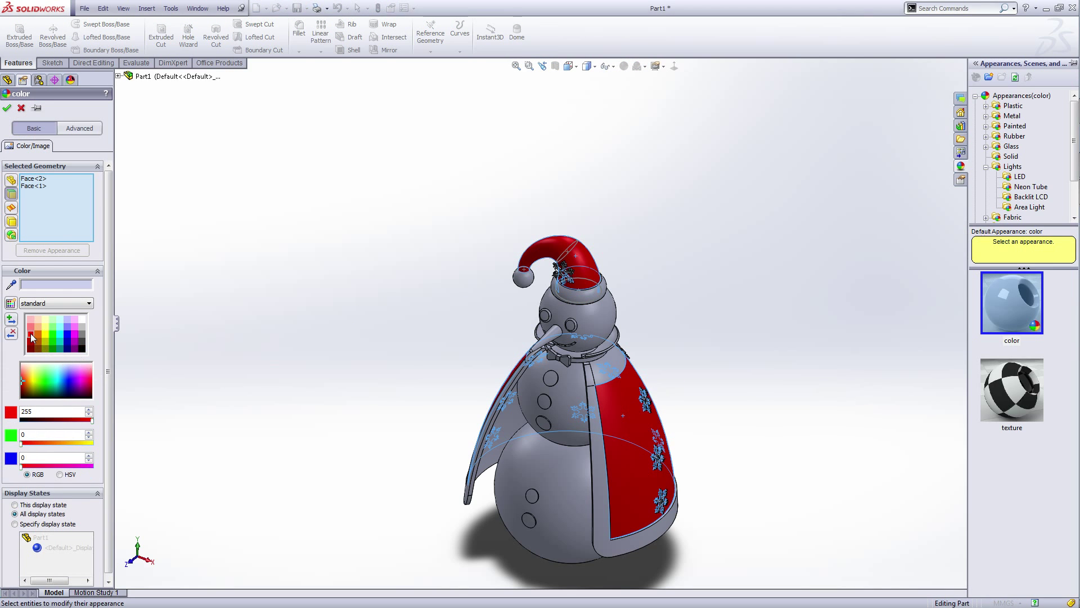
left_click(7, 110)
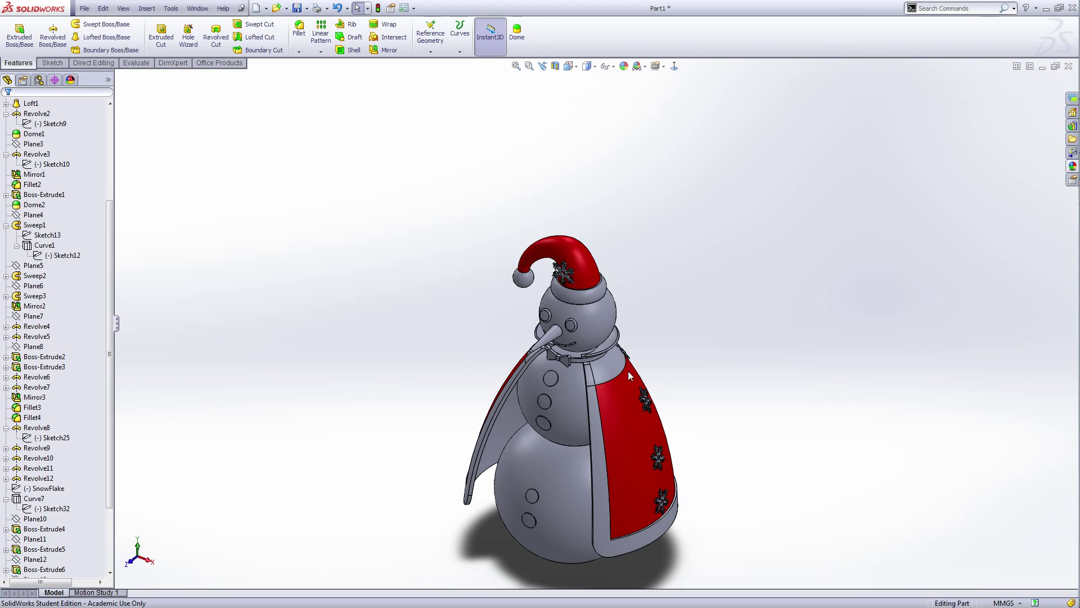
- Apply the White LED appearance to the Revolve1 feature that forms the snowman's head and body
scroll(628, 370, "down", 5)
left_click_drag(106, 272, 110, 158)
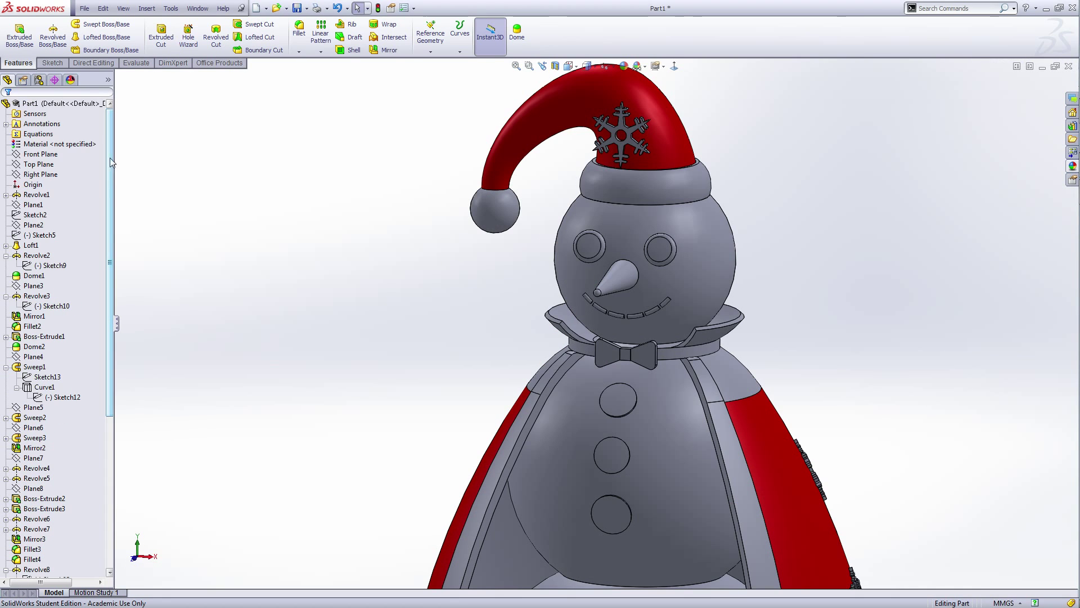
left_click(37, 195)
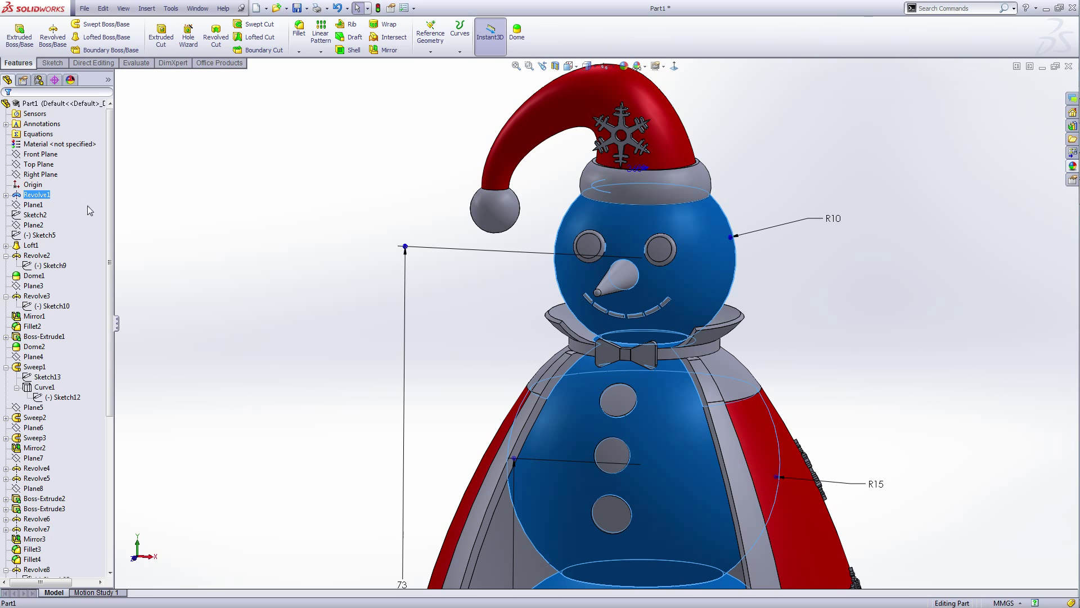
left_click(1073, 168)
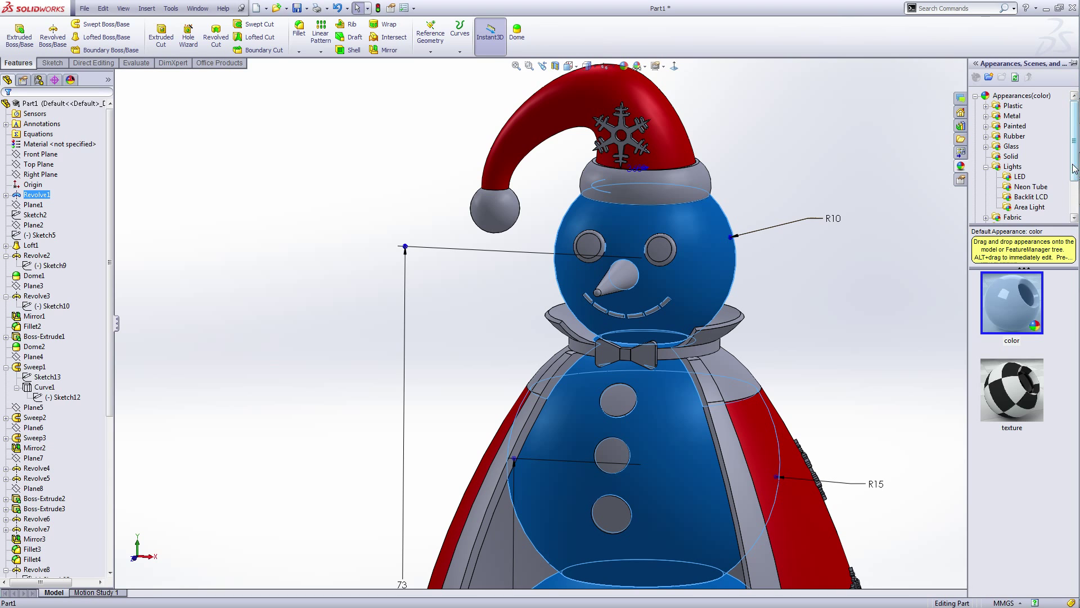
left_click(1073, 64)
scroll(806, 322, "up", 4)
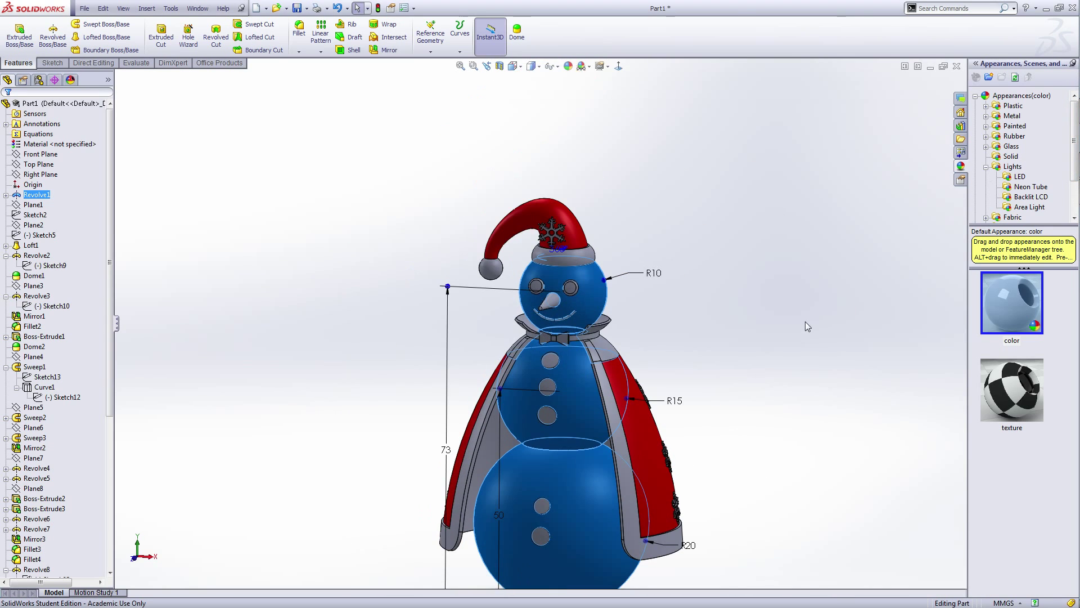
left_click(1006, 178)
left_click_drag(1070, 438, 1071, 545)
right_click(1013, 482)
left_click(1012, 482)
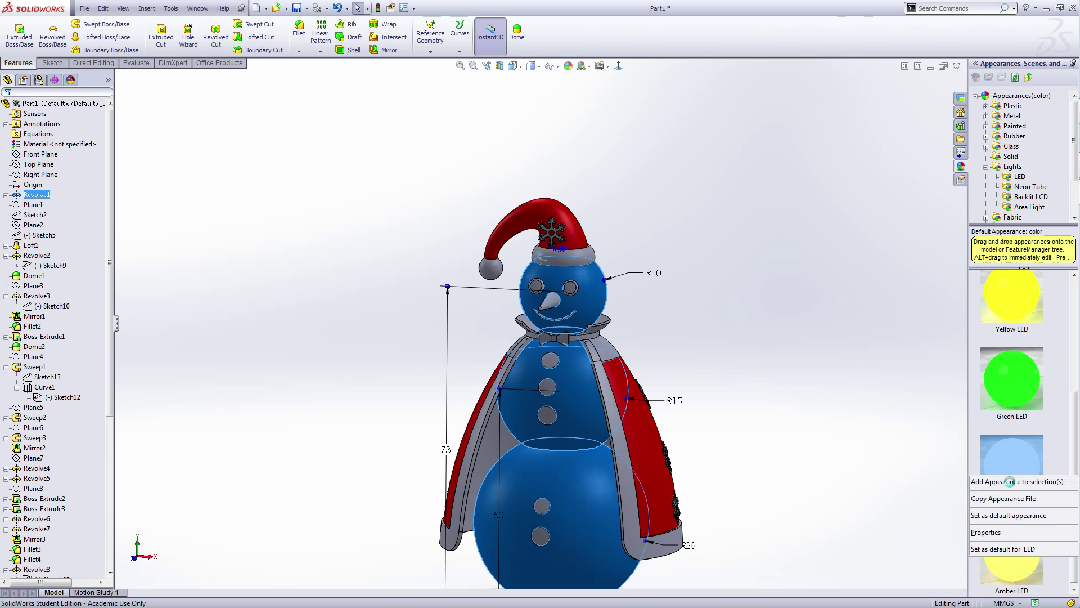
- Apply the White LED appearance to the filleted rims around both of the snowman's eyes
scroll(844, 442, "up", 4)
middle_click_drag(792, 442, 821, 436)
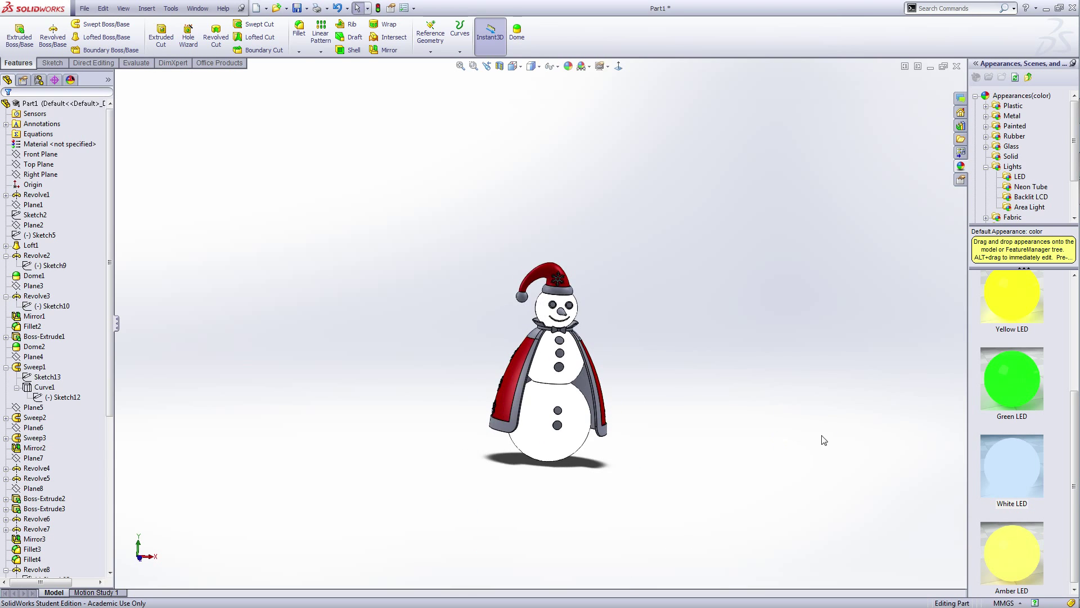
scroll(726, 434, "down", 3)
scroll(712, 431, "up", 2)
mouse_move(712, 431)
middle_mouse_down()
mouse_move(680, 427)
mouse_move(698, 419)
mouse_move(682, 427)
mouse_move(696, 440)
middle_mouse_up()
scroll(559, 284, "down", 5)
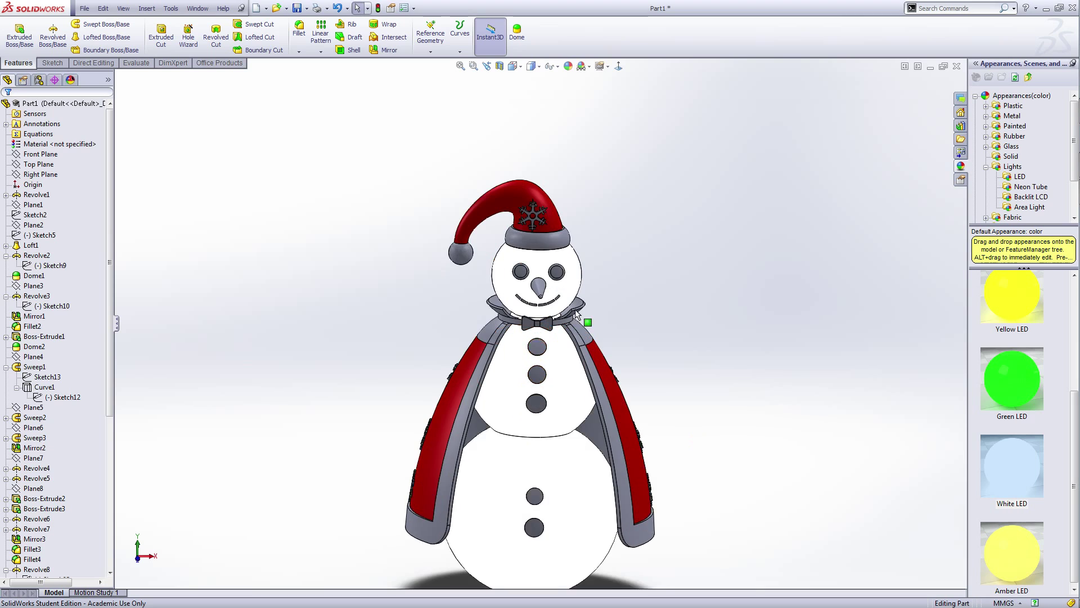
scroll(561, 290, "down", 3)
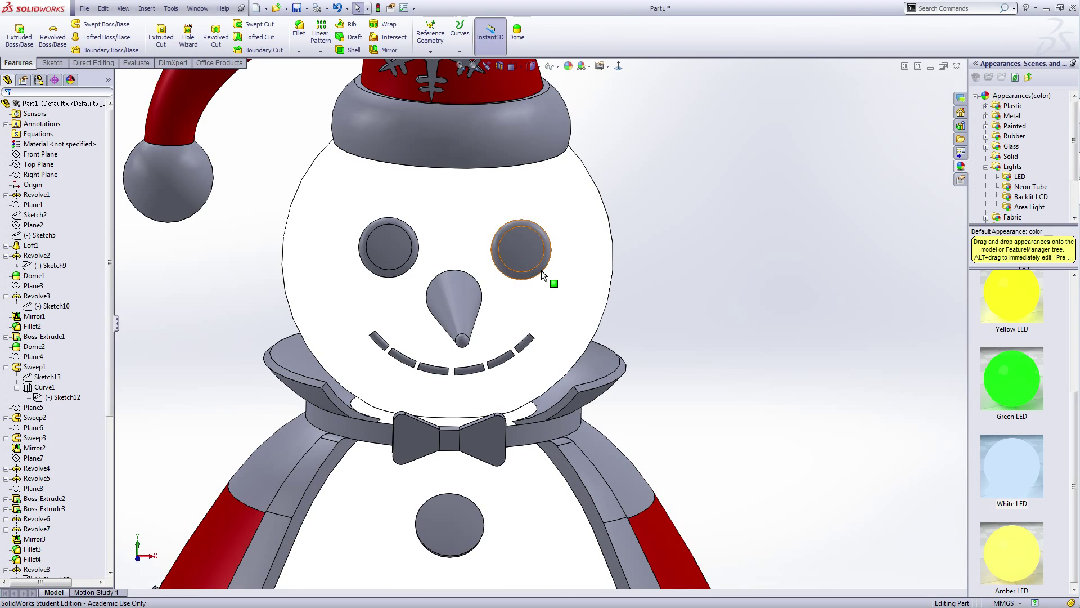
left_click(542, 270)
left_click(403, 271, "ctrl")
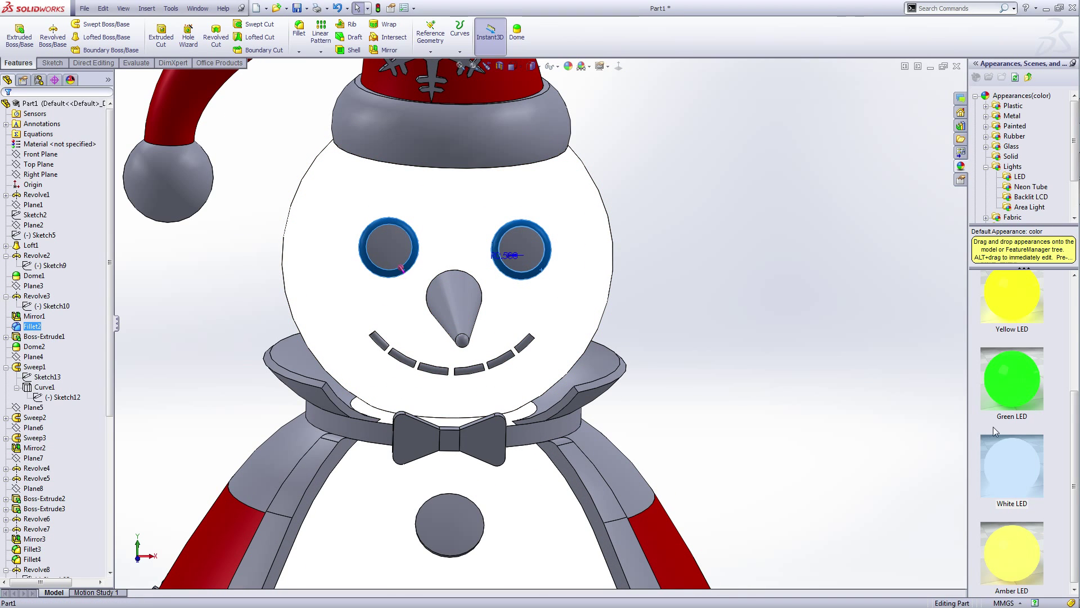
right_click(1010, 461)
left_click(1008, 467)
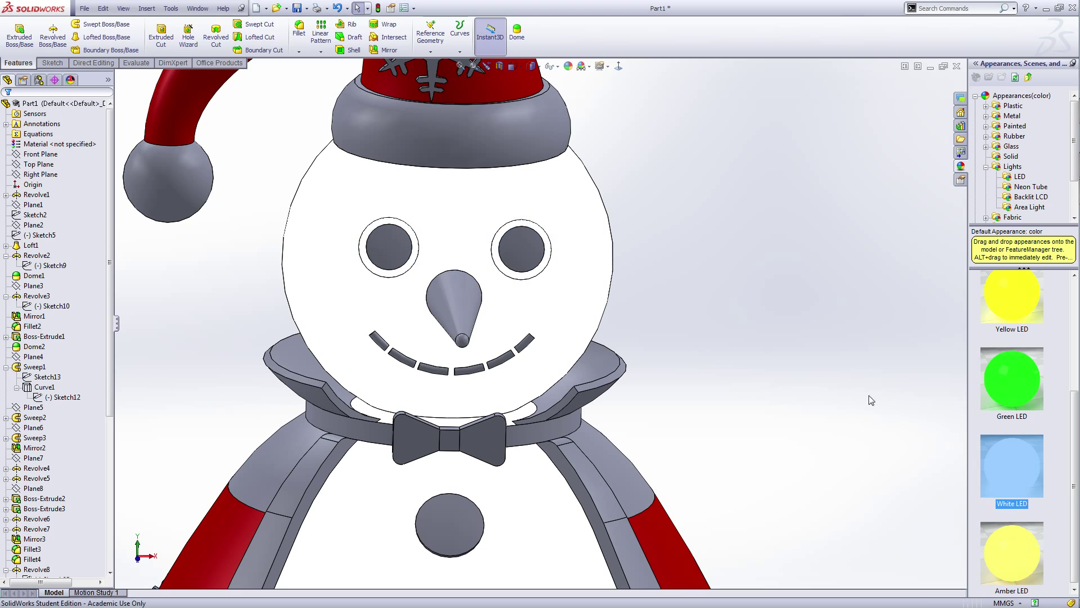
- Colour the round centre faces of both eyes black (RGB 0, 0, 0)
left_click(520, 238)
left_click(386, 245, "ctrl")
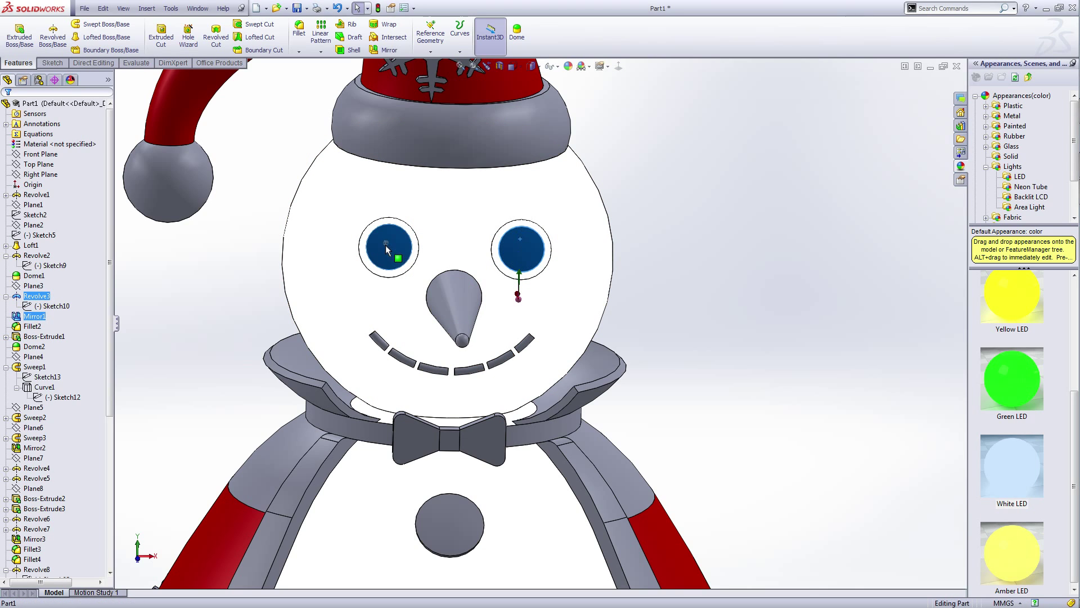
left_click(434, 204)
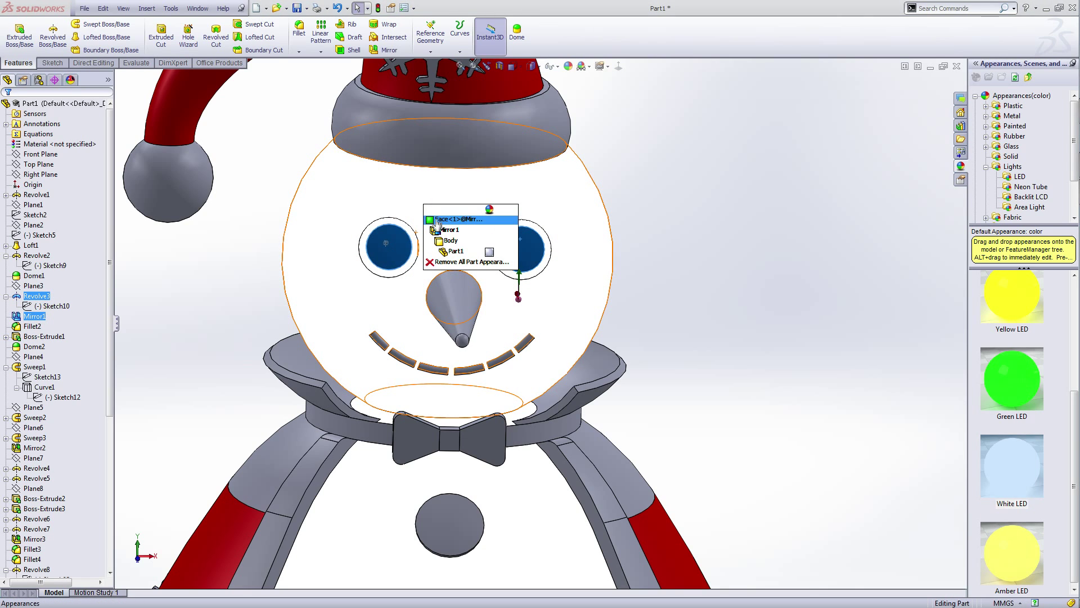
left_click(444, 219)
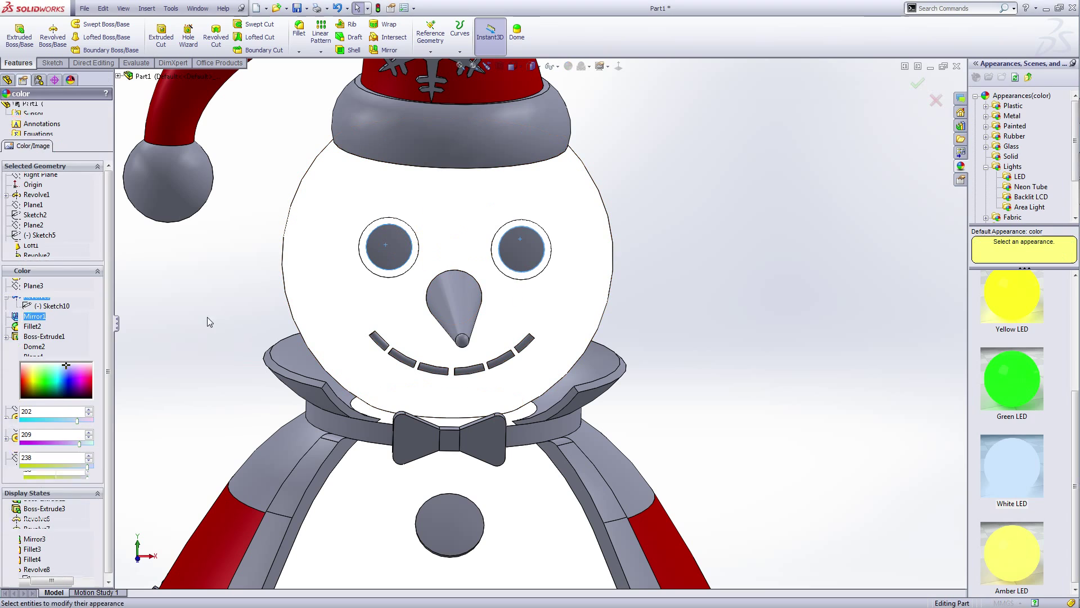
left_click(82, 348)
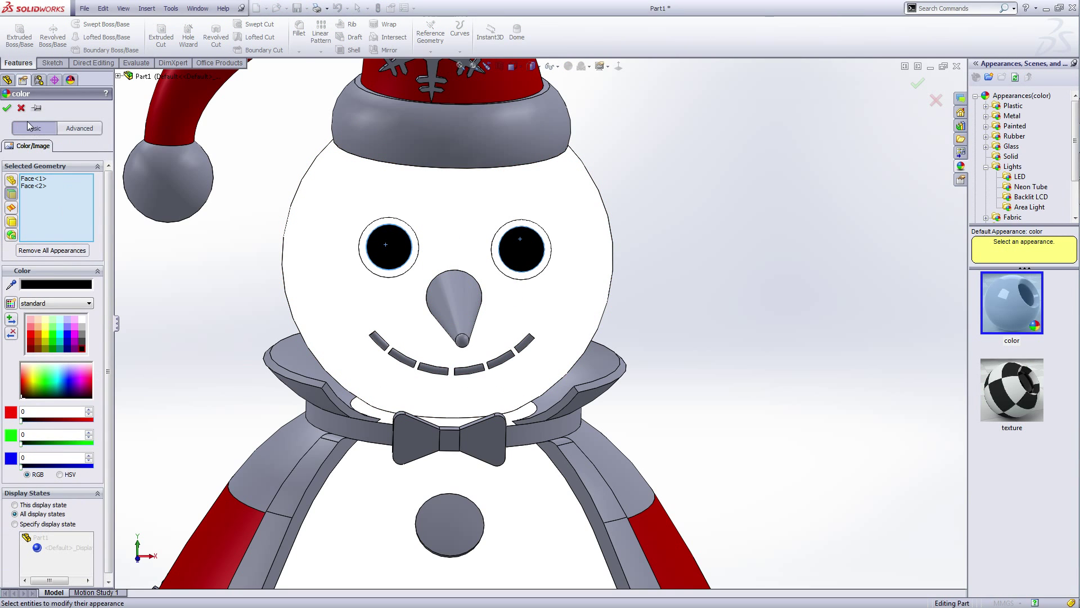
left_click(7, 108)
- Apply the White LED appearance to the hat's brim and the ball at the hat's tip
key("f")
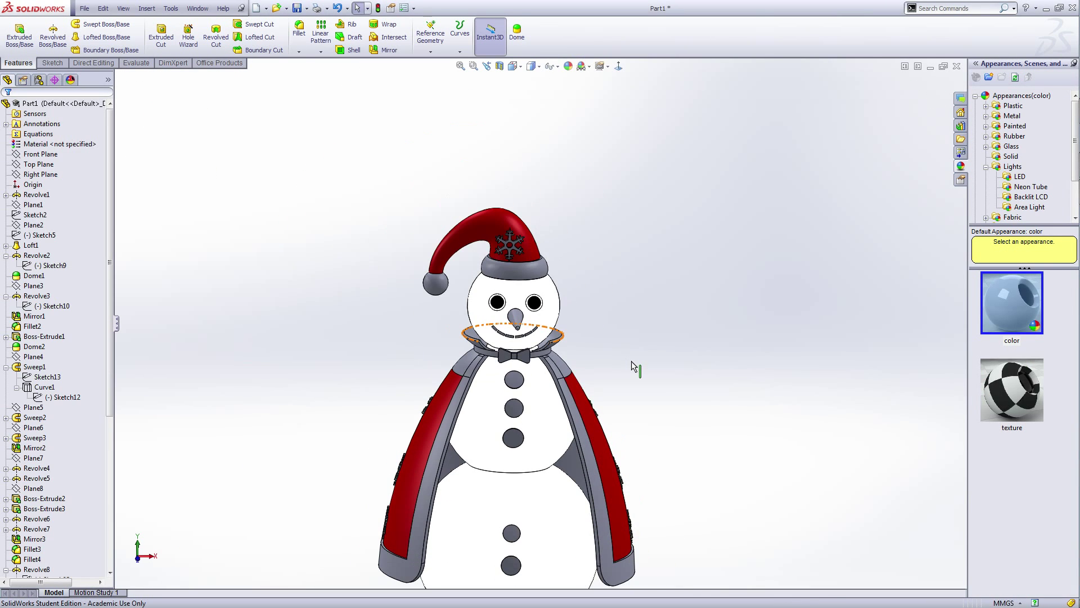
scroll(529, 278, "down", 3)
left_click(529, 278)
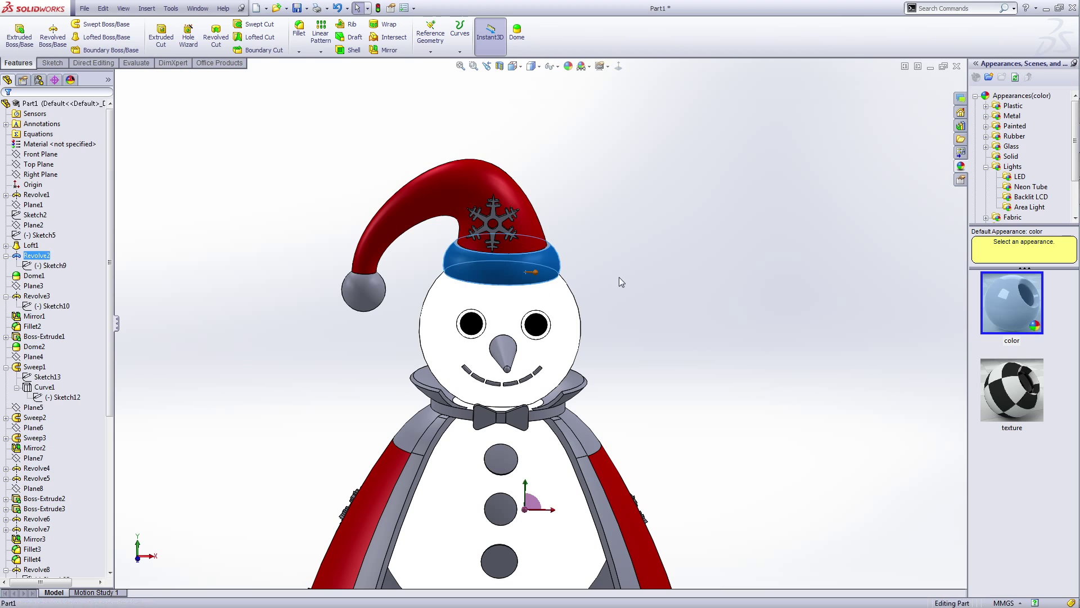
scroll(596, 304, "down", 6)
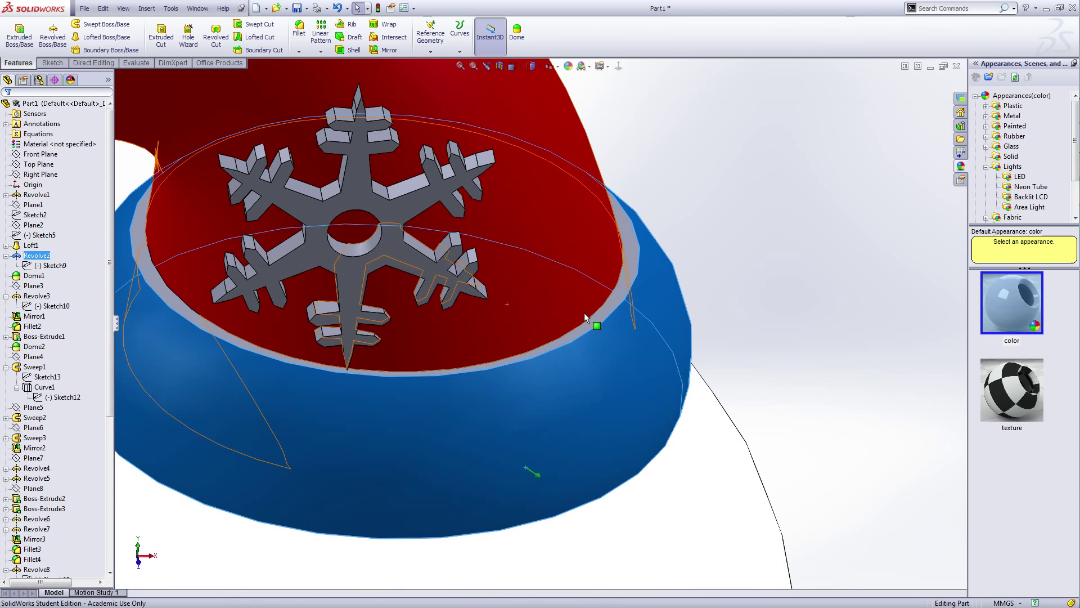
scroll(590, 324, "up", 8)
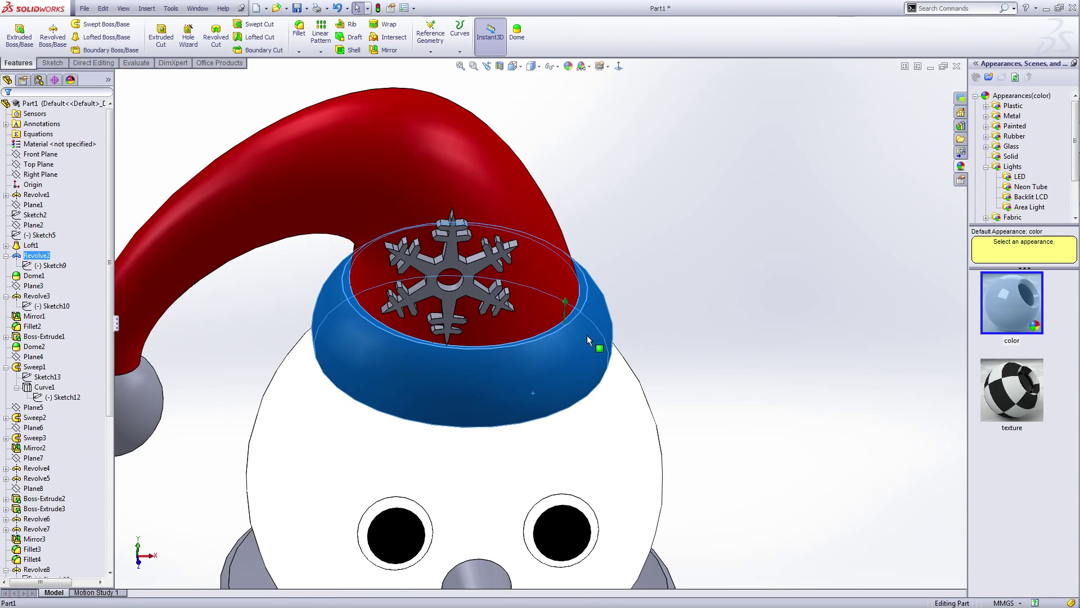
left_click(307, 376, "ctrl")
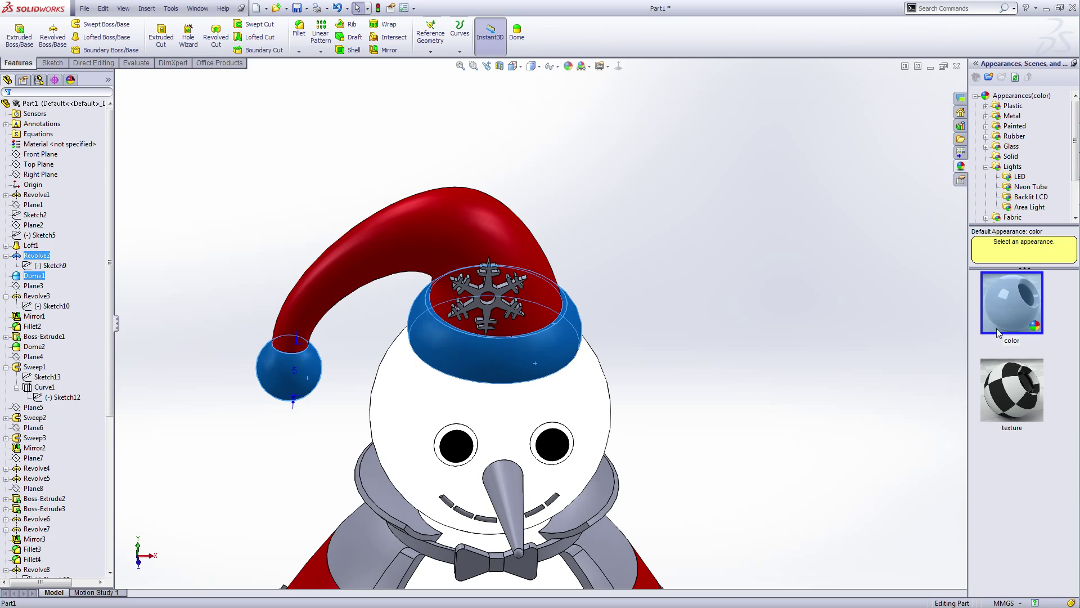
left_click(1018, 178)
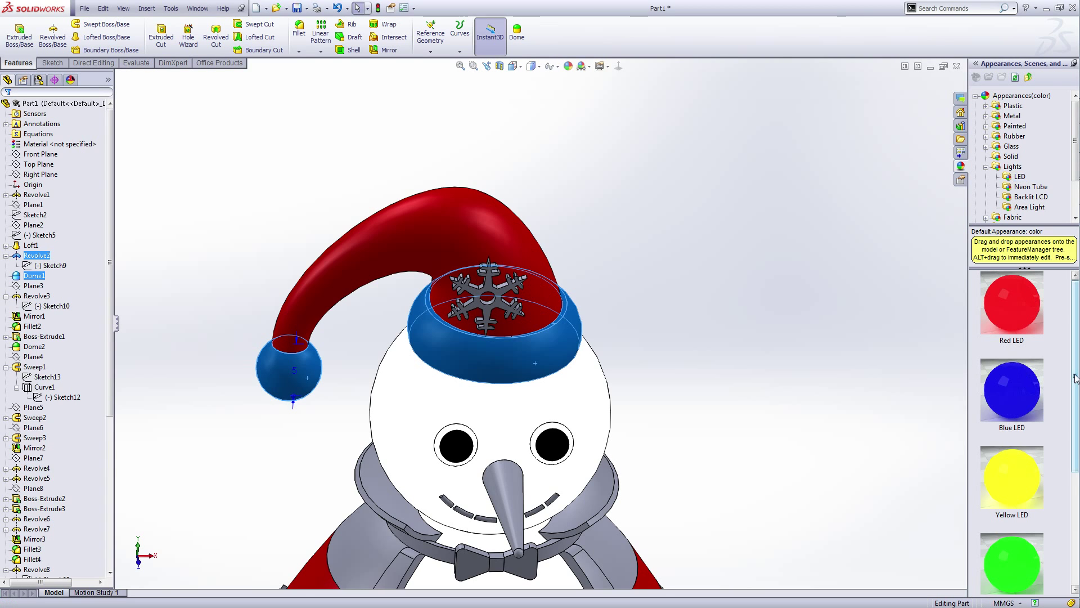
scroll(1073, 378, "down", 3)
right_click(1016, 468)
left_click(1021, 476)
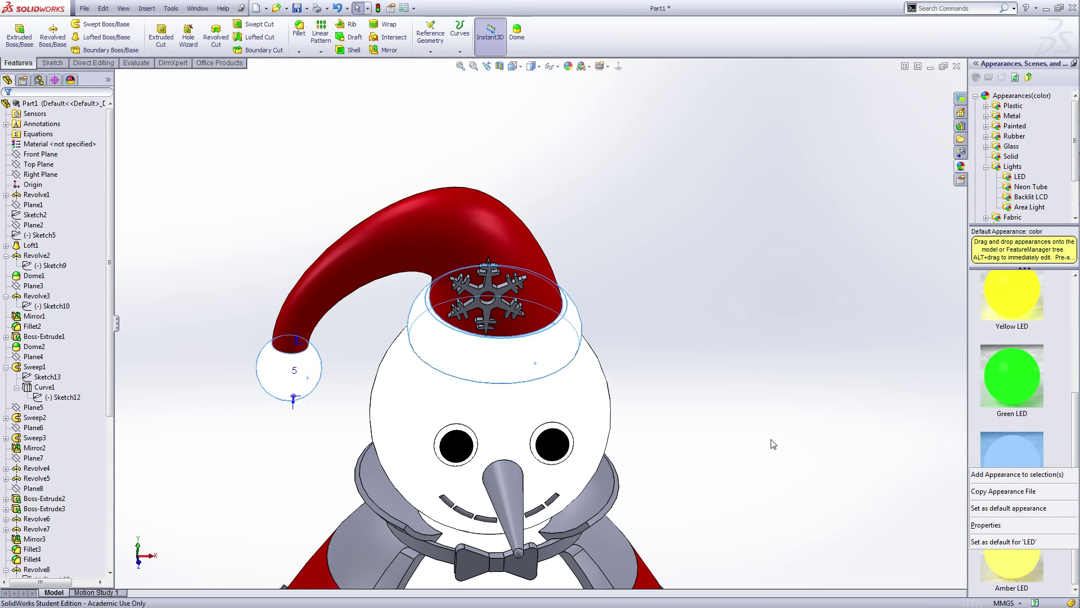
- Colour the snowman's cone nose and its rounded tip orange (RGB 232, 113, 8)
scroll(769, 441, "up", 3)
middle_click_drag(766, 441, 697, 386)
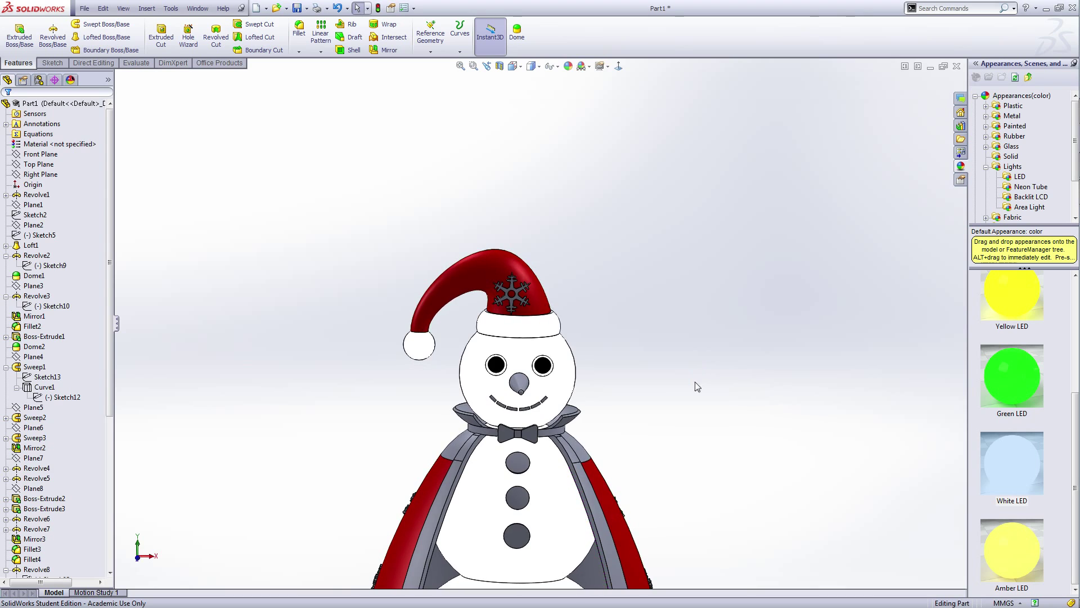
scroll(620, 393, "down", 3)
scroll(619, 394, "up", 2)
scroll(565, 429, "down", 3)
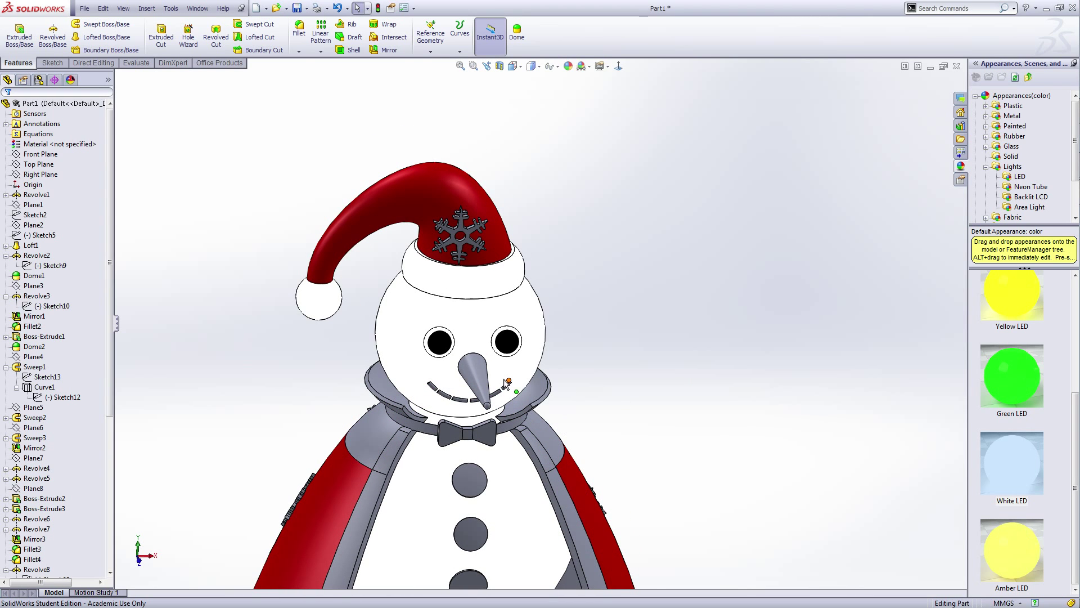
left_click(471, 367)
scroll(478, 419, "down", 5)
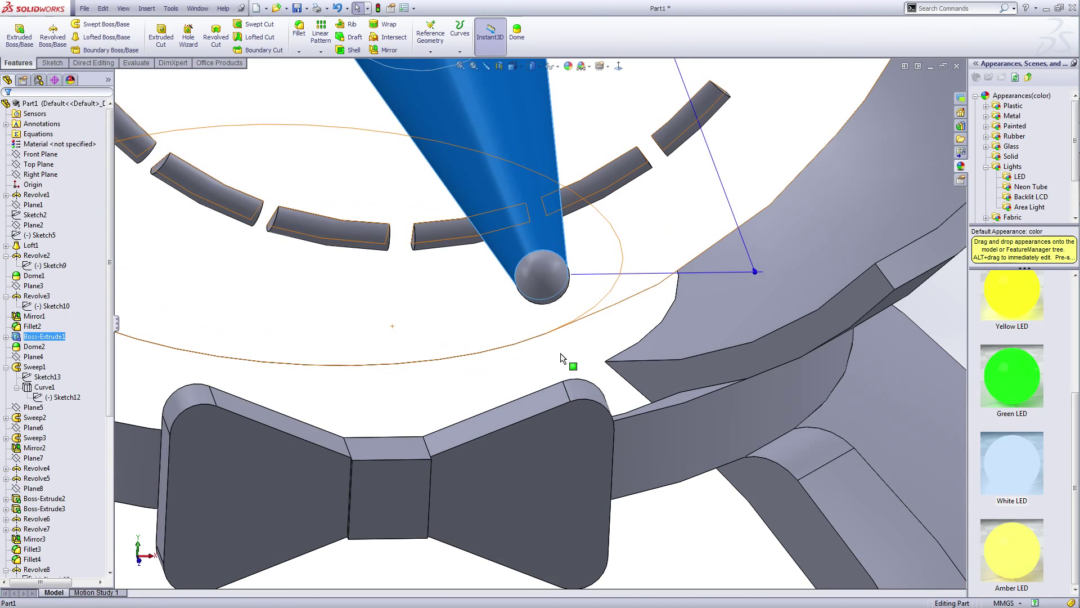
left_click(554, 288, "ctrl")
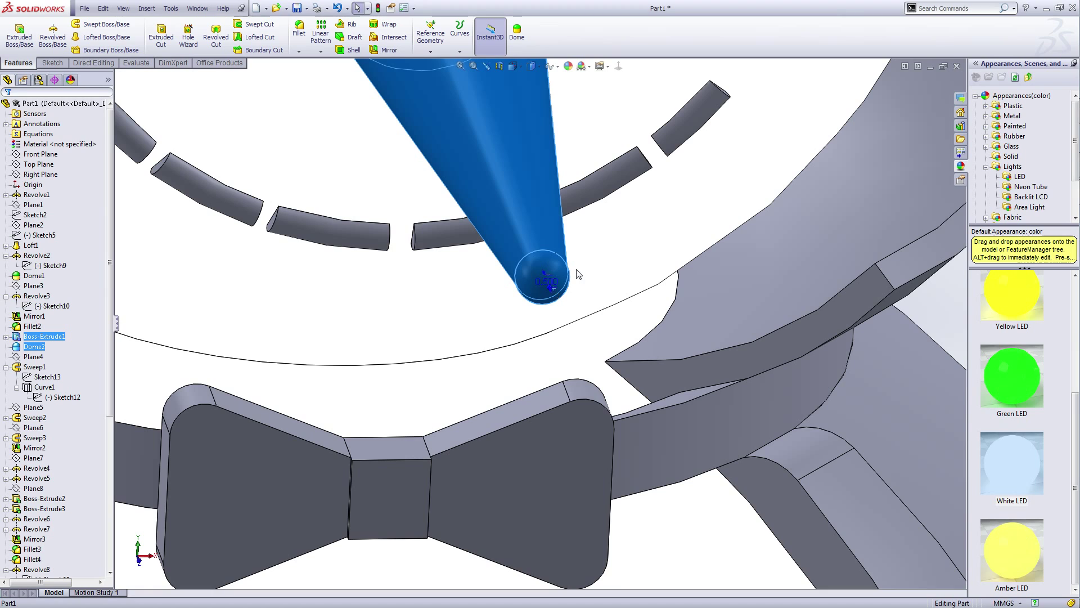
left_click(600, 242)
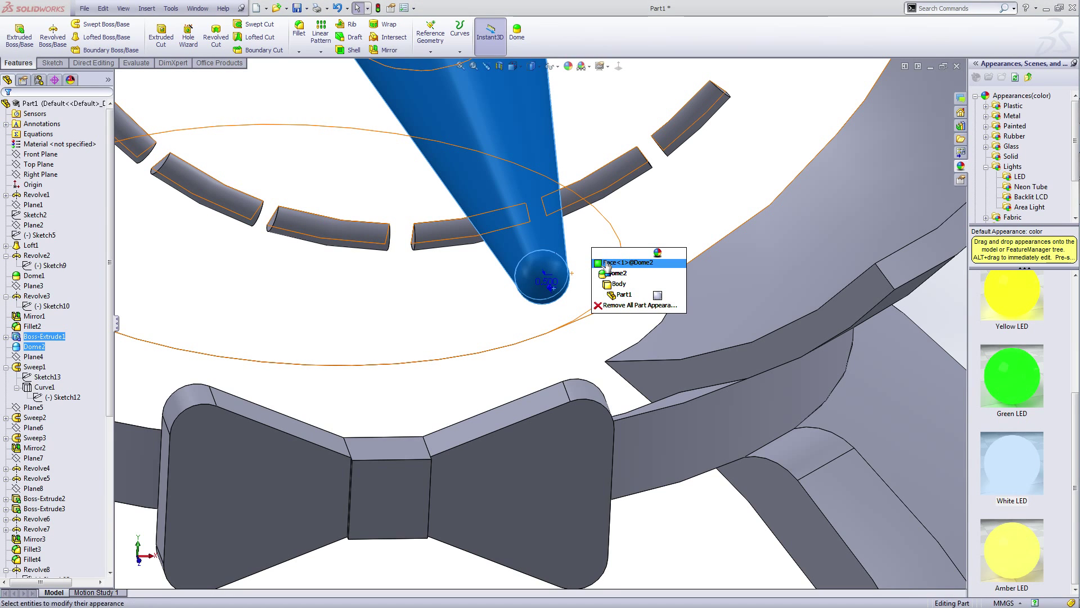
left_click(608, 263)
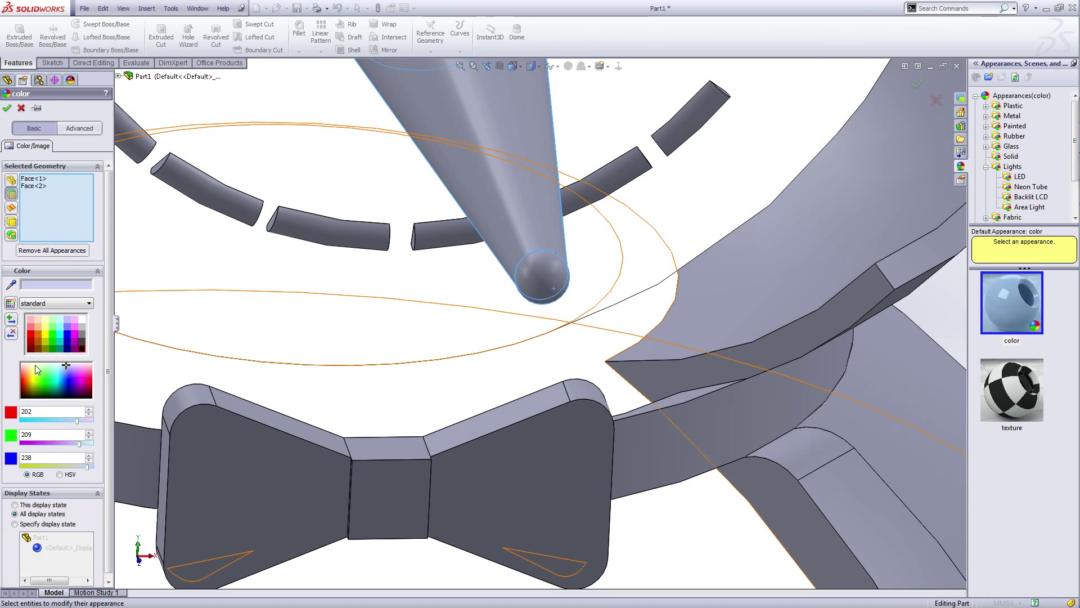
left_click(39, 334)
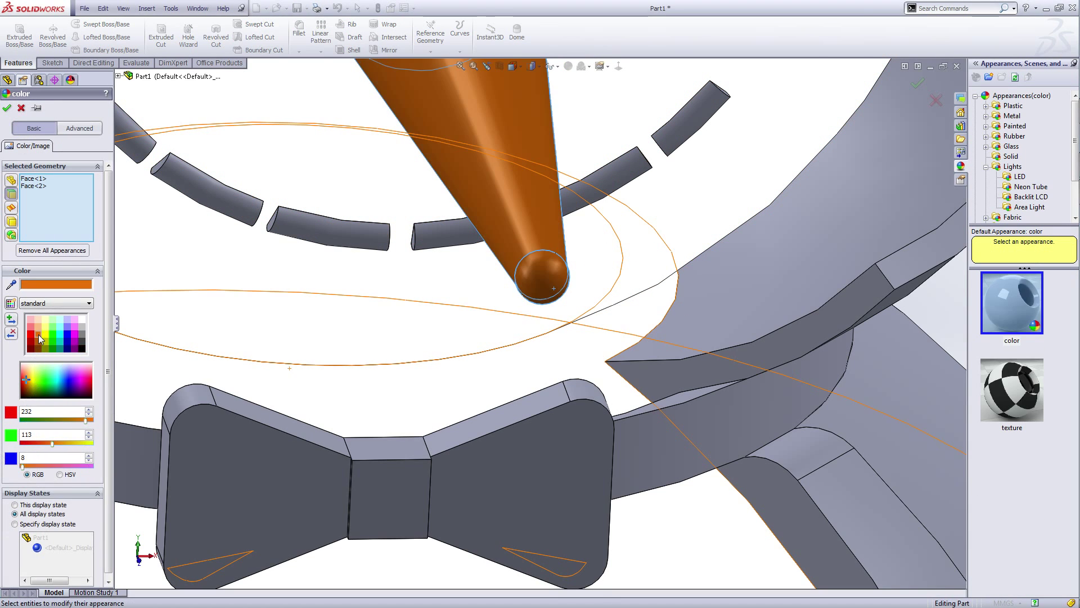
left_click(8, 110)
scroll(667, 327, "up", 10)
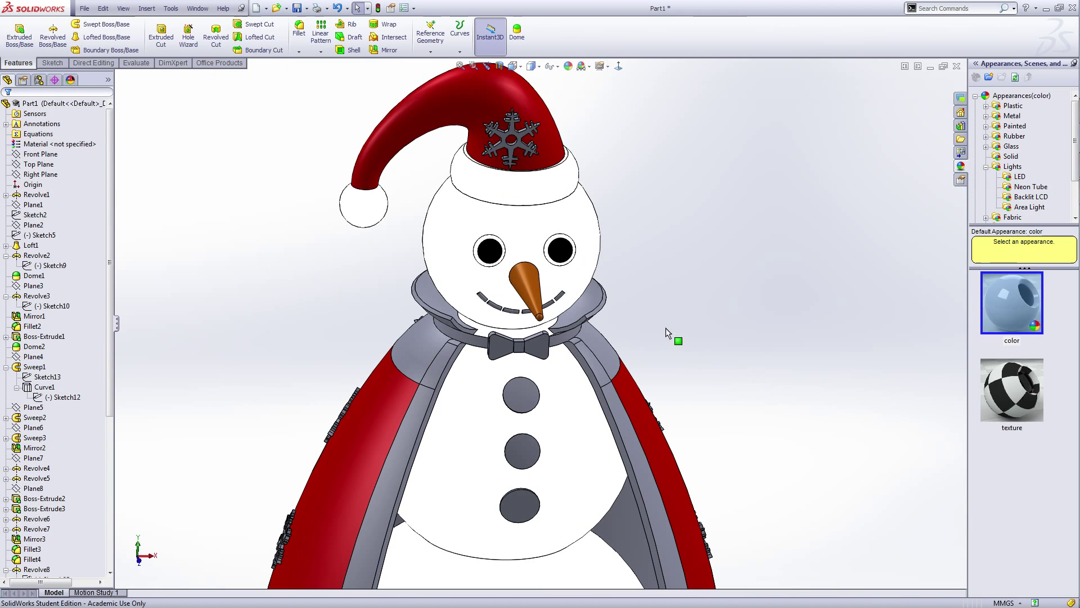
- Colour all the mouth segments black (RGB 0, 0, 0) by recolouring the Sweep1, Sweep2, Sweep3 and Mirror2 features
middle_click_drag(632, 351, 642, 299)
scroll(515, 304, "down", 5)
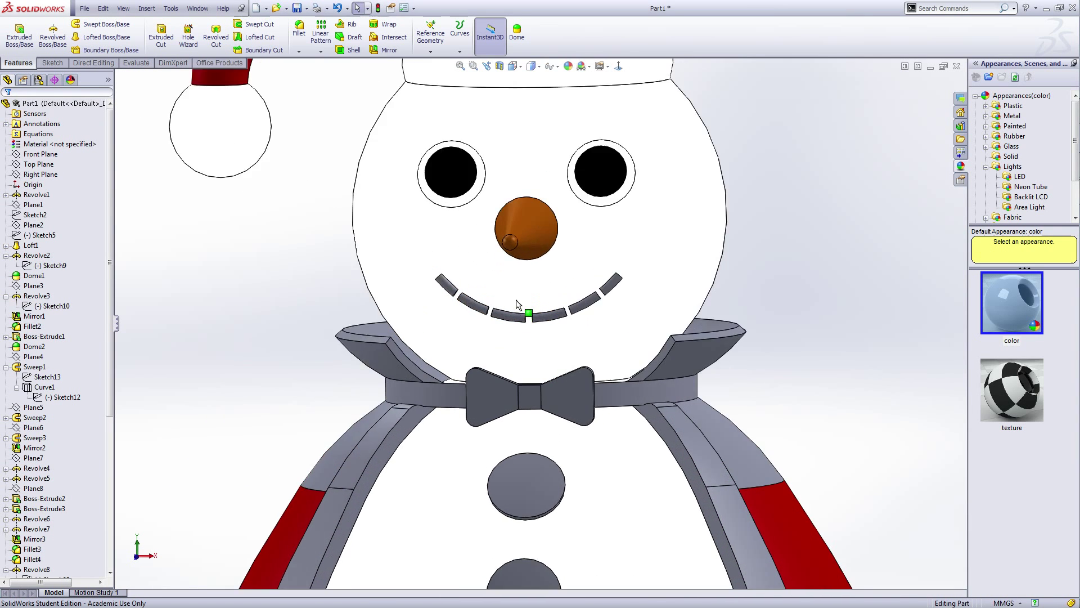
scroll(518, 307, "up", 4)
left_click(34, 318)
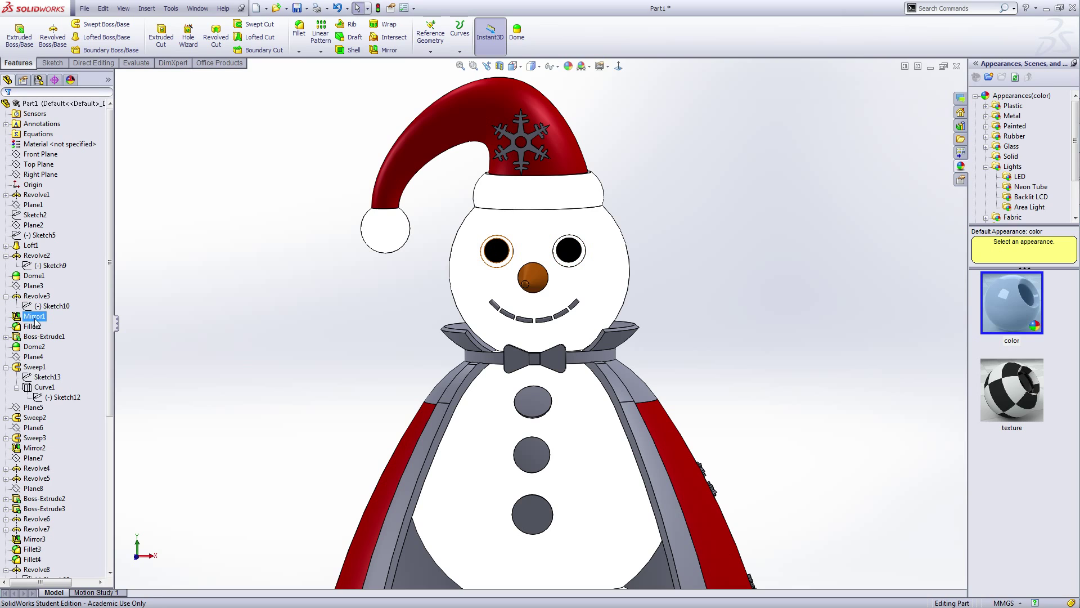
left_click(270, 342)
middle_click_drag(671, 357, 687, 366)
left_click(6, 368)
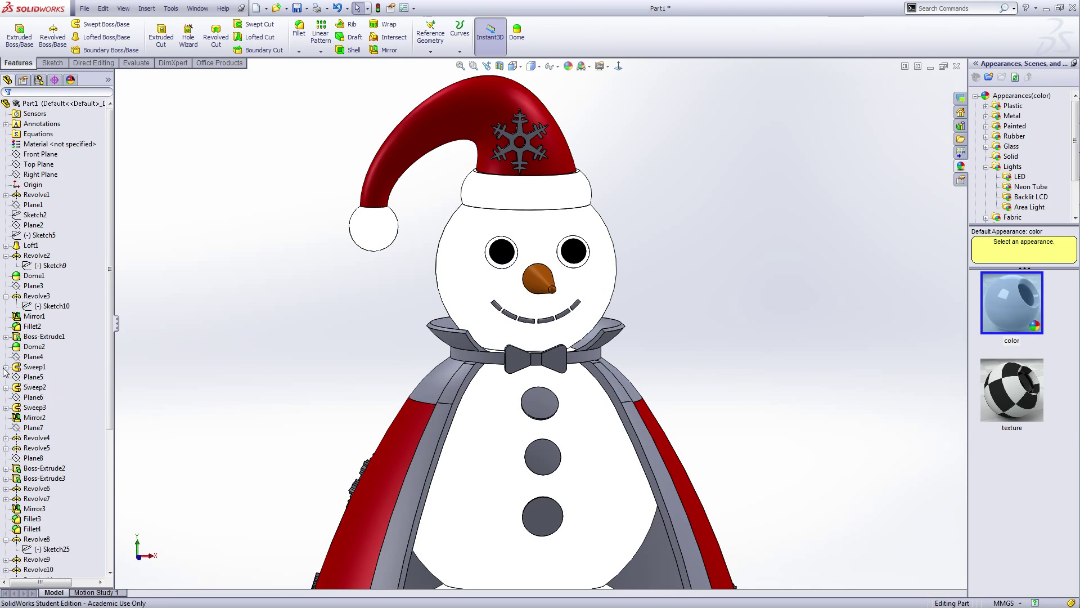
left_click(34, 368)
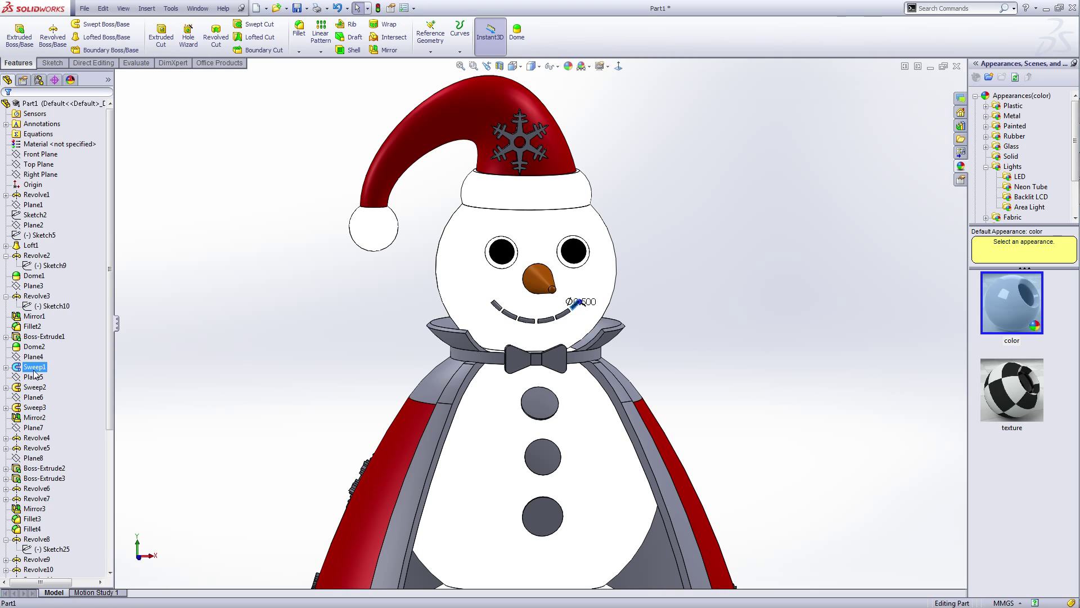
left_click(34, 387, "ctrl")
left_click(34, 407, "ctrl")
left_click(34, 418, "ctrl")
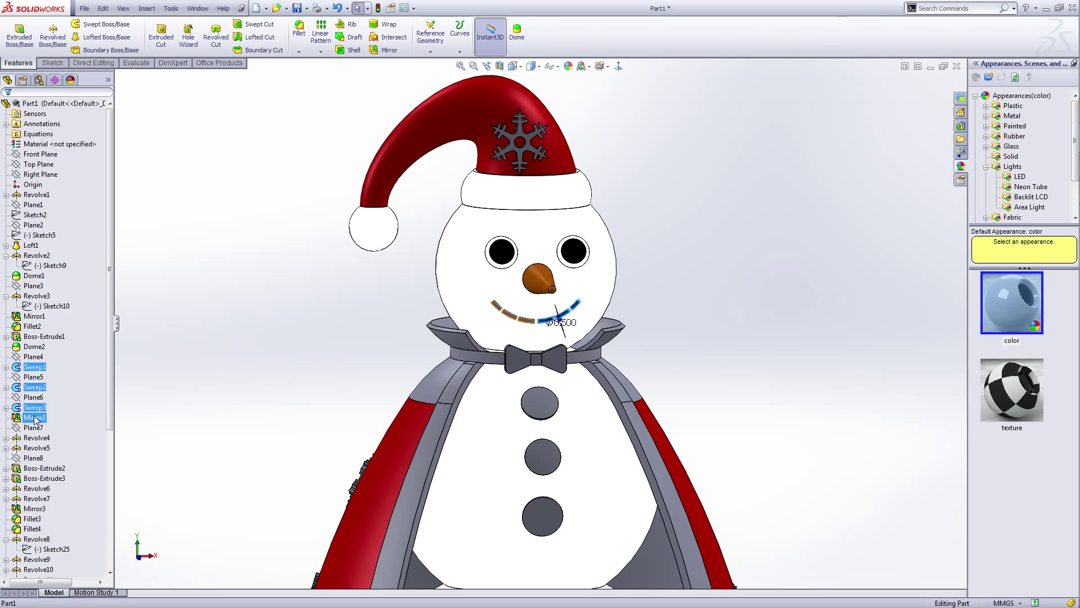
left_click(69, 405)
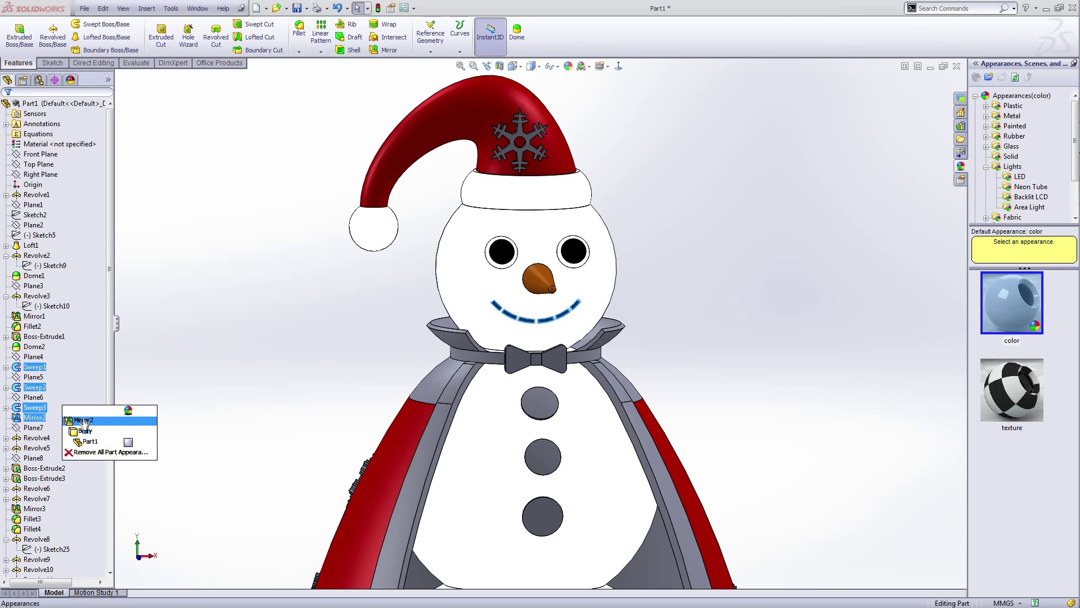
left_click(84, 421)
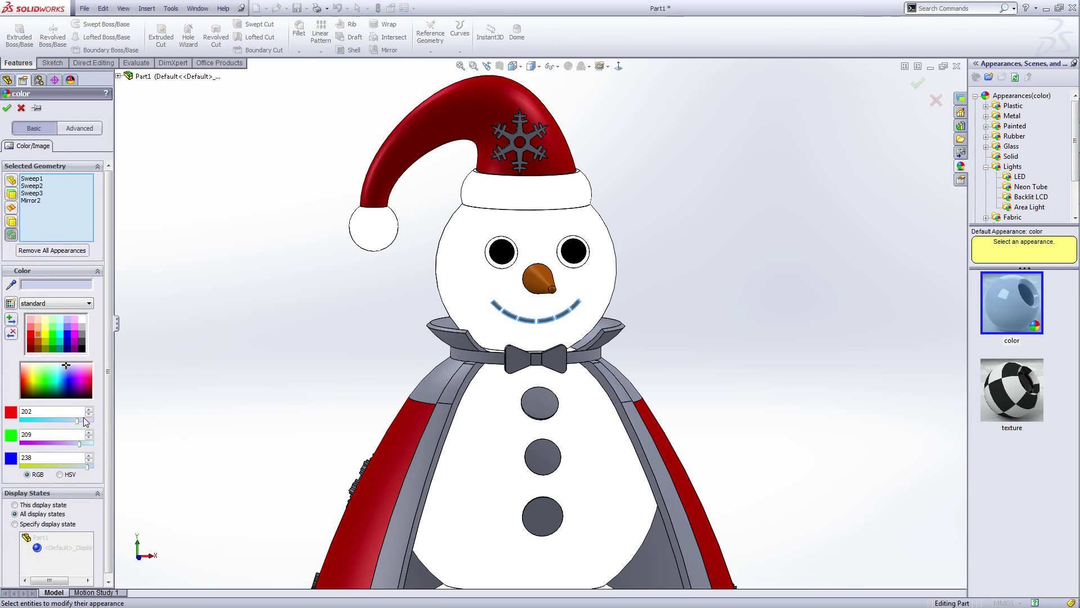
left_click(83, 349)
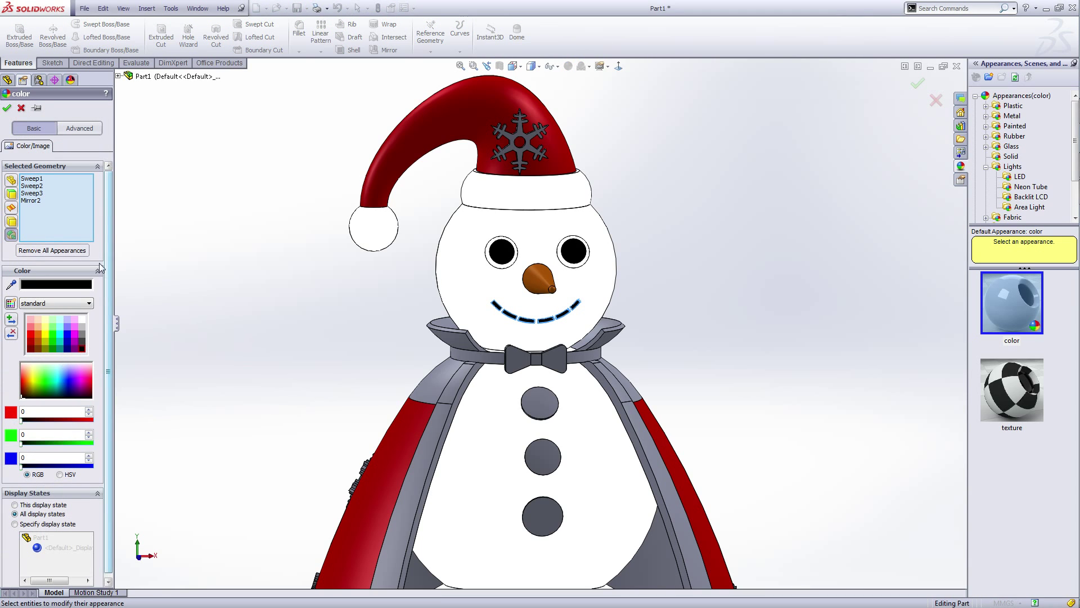
left_click(8, 108)
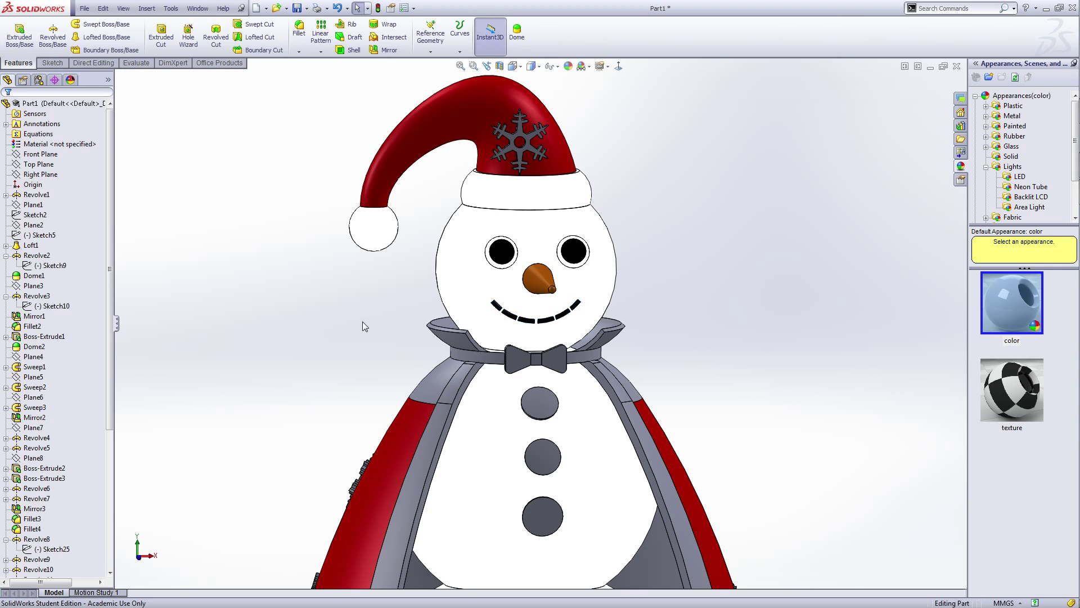
key("z")
mouse_move(386, 345)
middle_mouse_down()
mouse_move(372, 345)
mouse_move(399, 357)
middle_mouse_up()
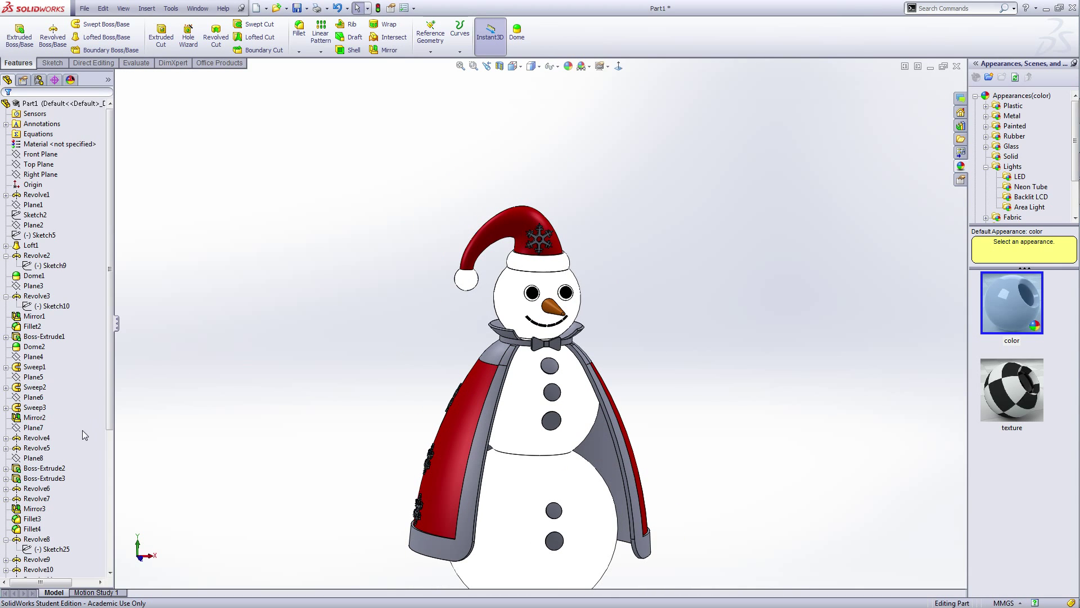
left_click(37, 438)
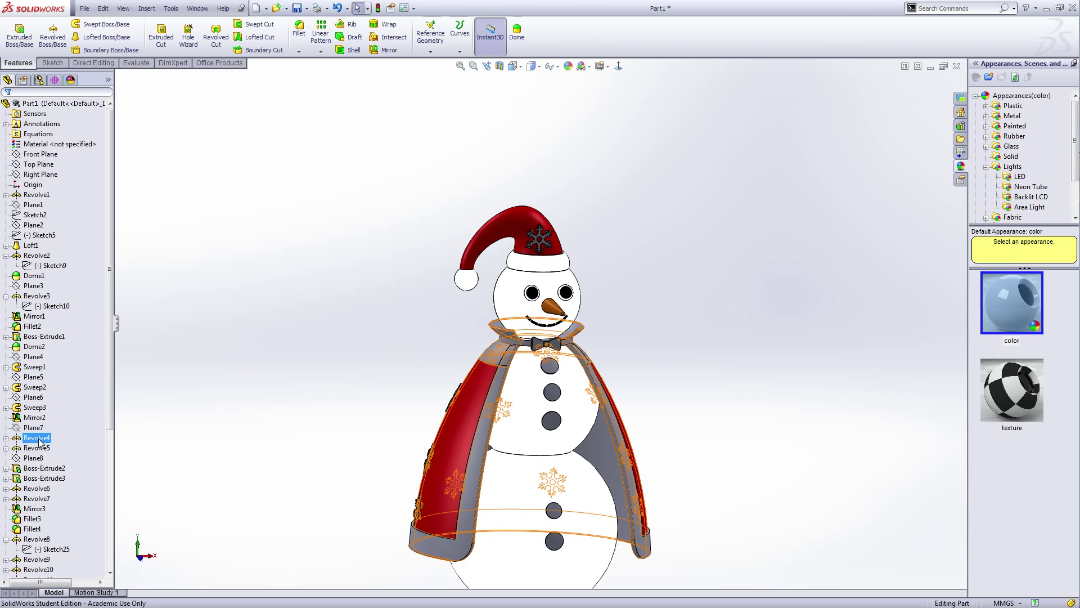
key("Escape")
mouse_move(523, 378)
middle_mouse_down()
mouse_move(663, 395)
mouse_move(603, 464)
mouse_move(535, 377)
middle_mouse_up()
left_click(536, 376)
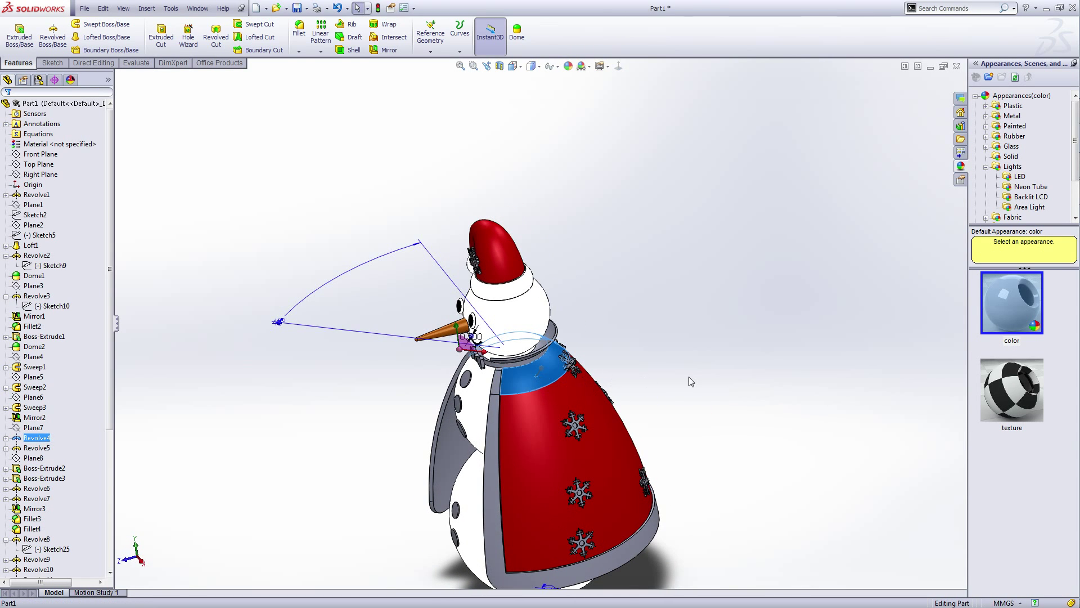
middle_click_drag(659, 405, 687, 367)
scroll(508, 372, "down", 3)
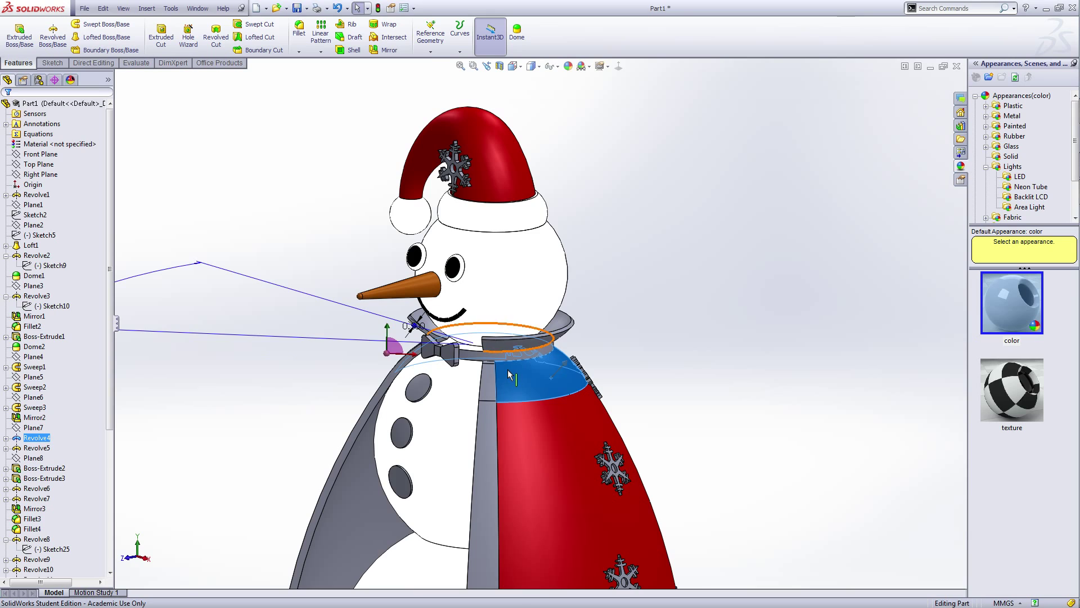
scroll(507, 369, "down", 1)
scroll(508, 369, "up", 2)
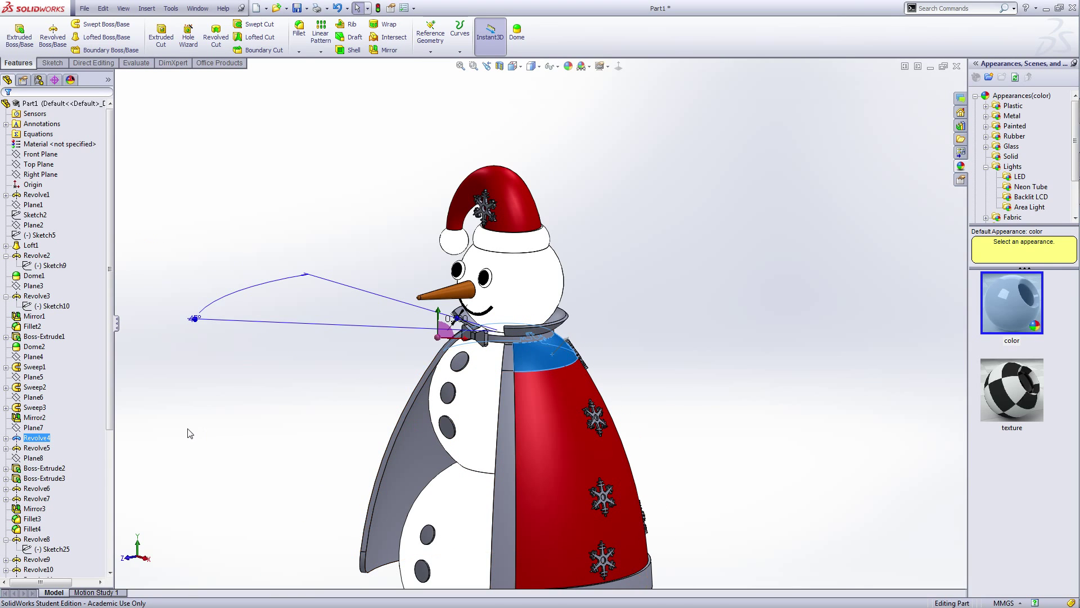
left_click(43, 447, "ctrl")
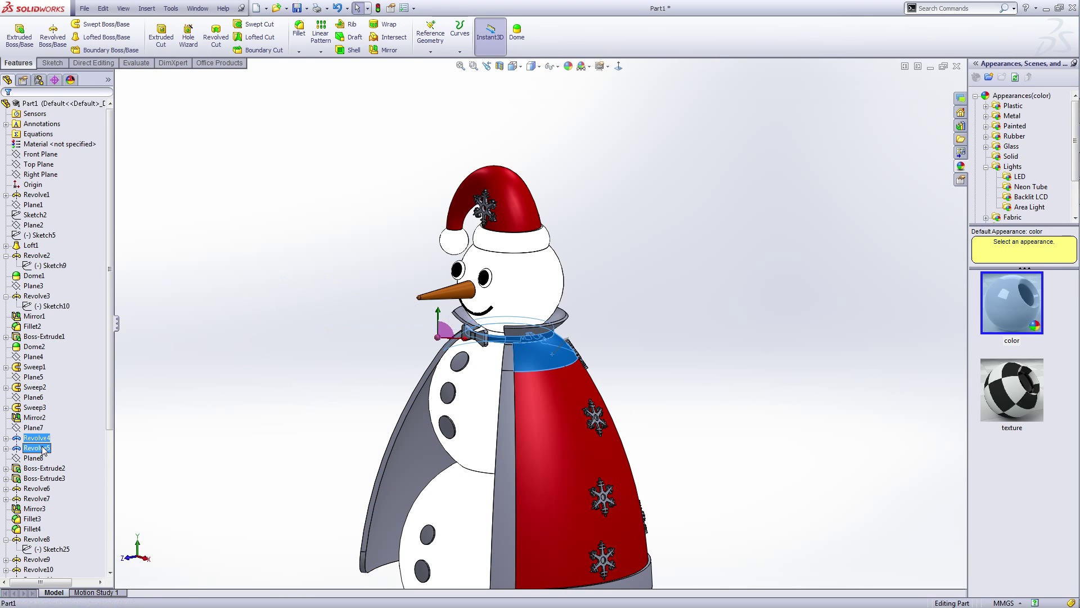
left_click(45, 468, "ctrl")
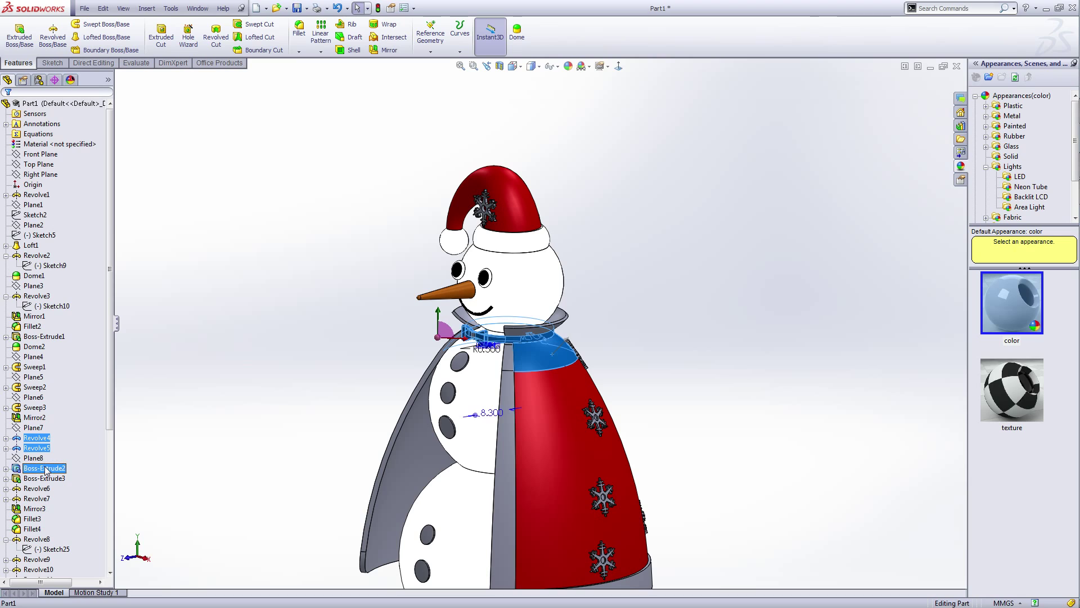
left_click(45, 478, "ctrl")
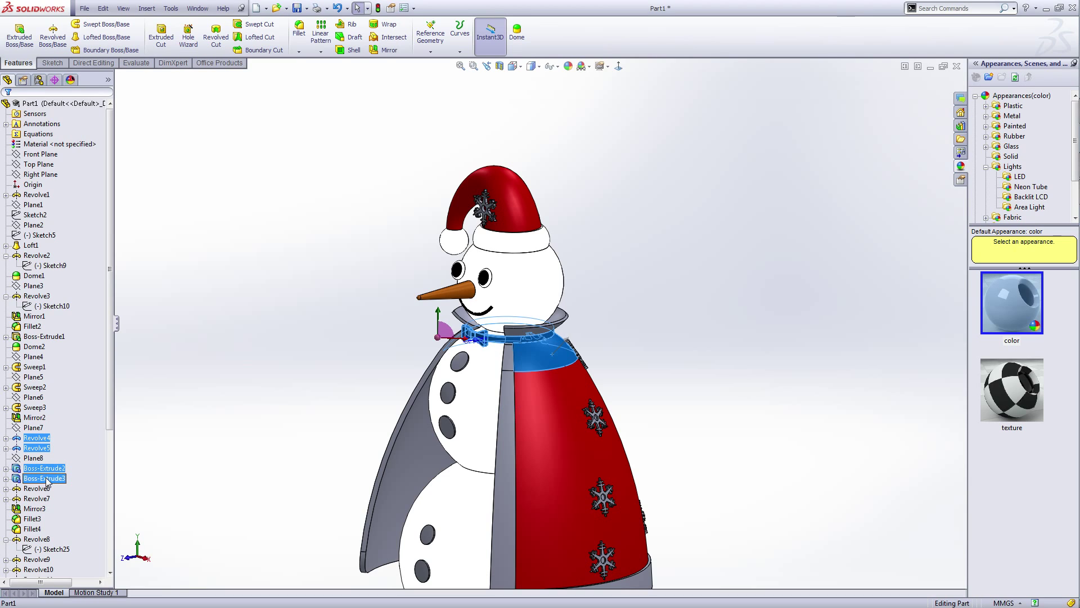
left_click(48, 488, "ctrl")
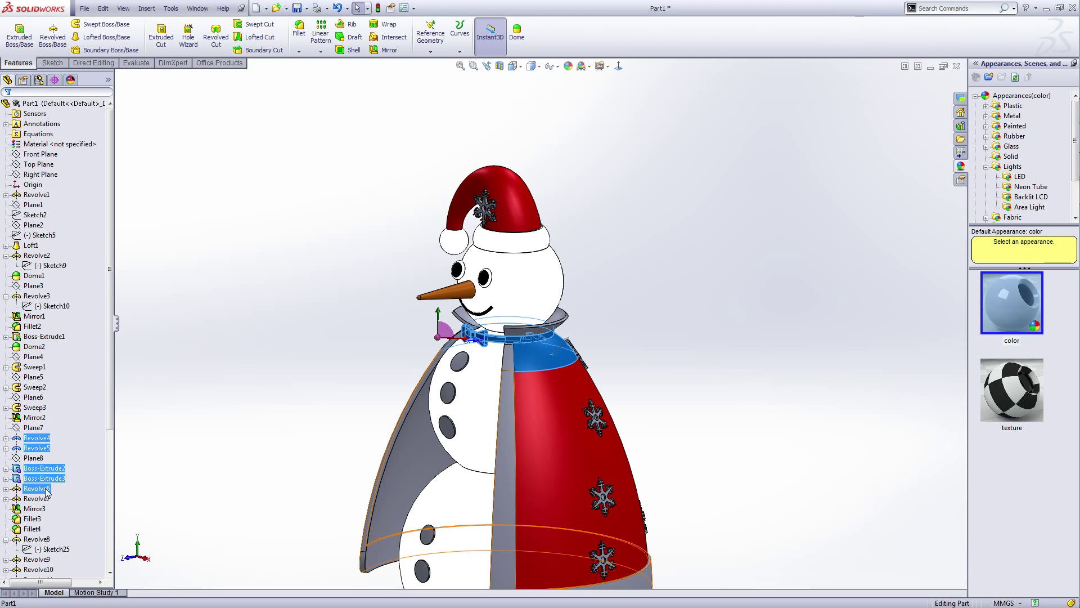
- Colour the Revolve4 feature, which forms the cape's shoulders, collar and inner lining, red from the standard swatches
right_click(45, 440)
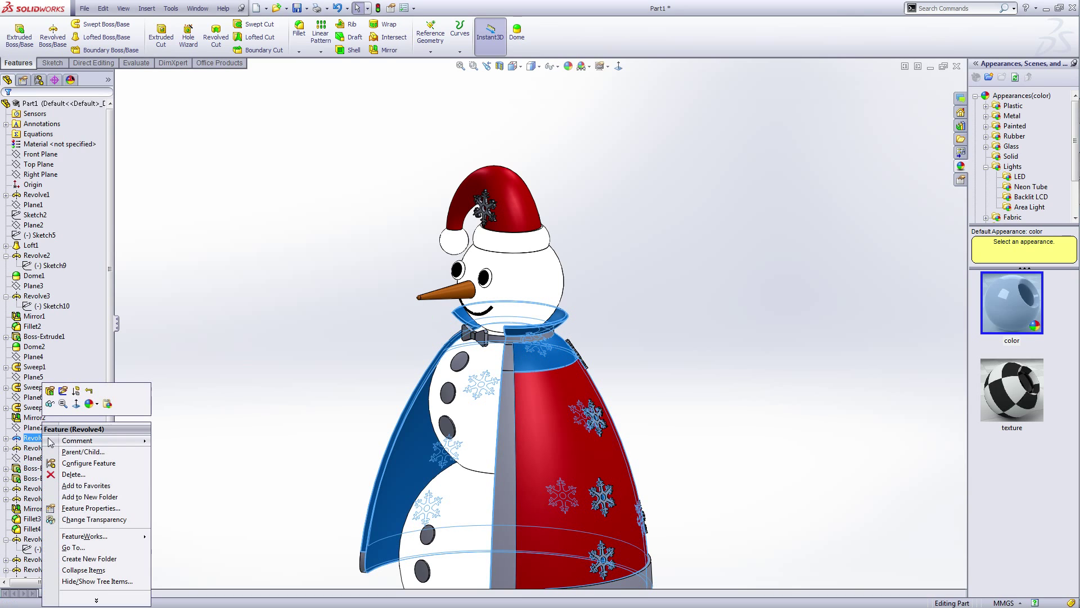
left_click(92, 405)
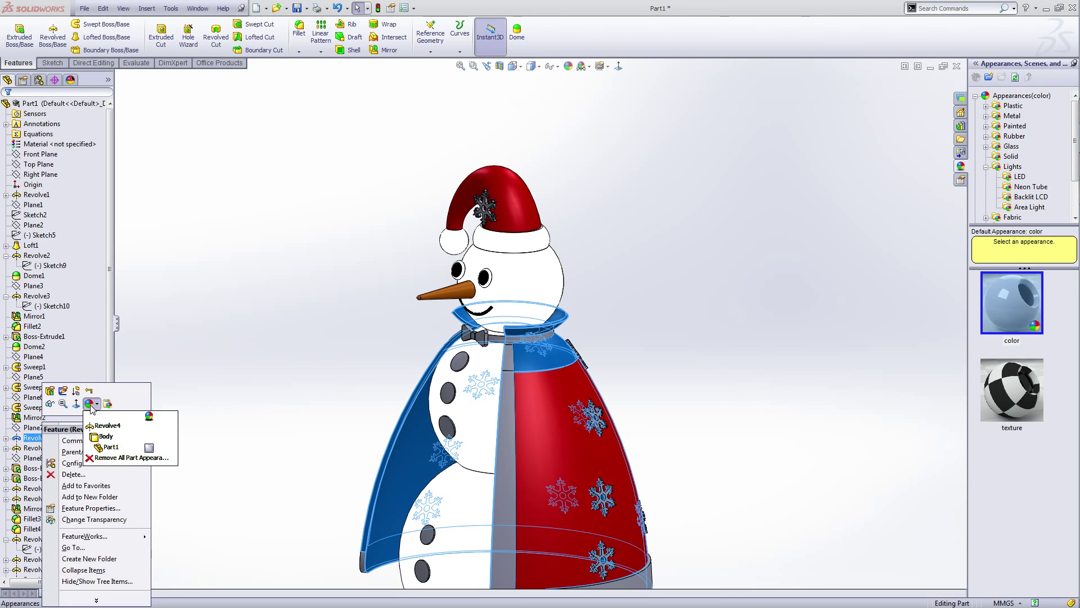
left_click(105, 426)
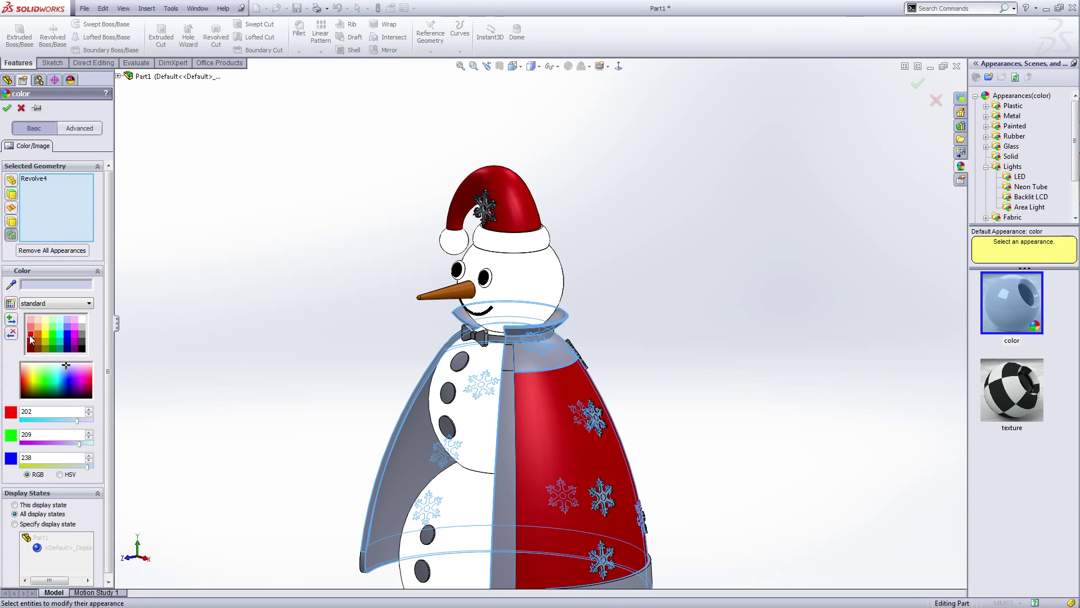
left_click(31, 336)
left_click(7, 109)
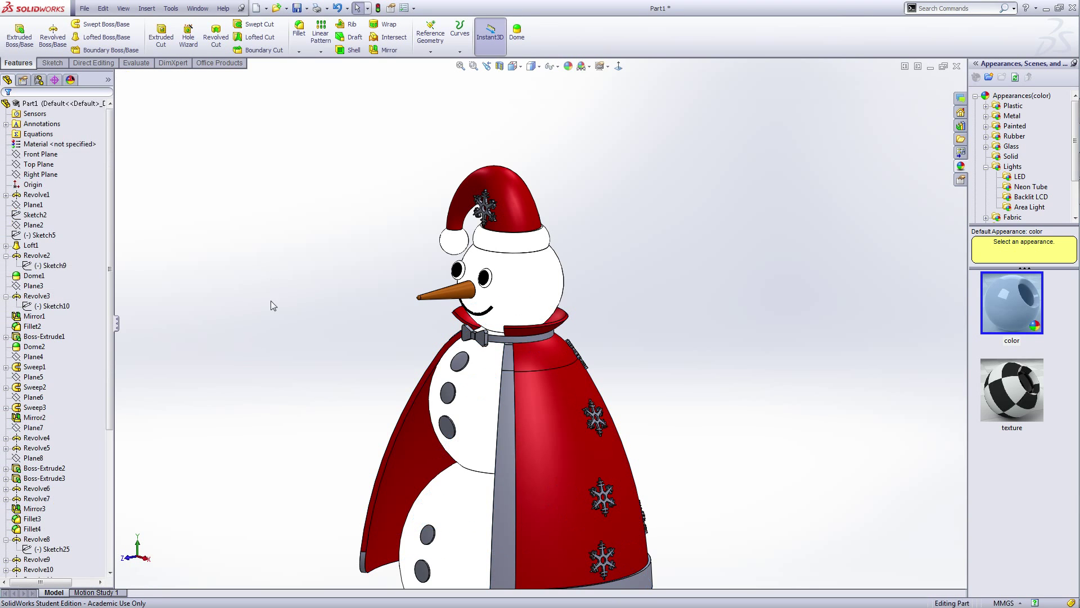
- Colour the bow tie (Boss-Extrude2 and Boss-Extrude3) and its neck band (Revolve5) red from the standard swatches
left_click(44, 467)
left_click(41, 478, "ctrl")
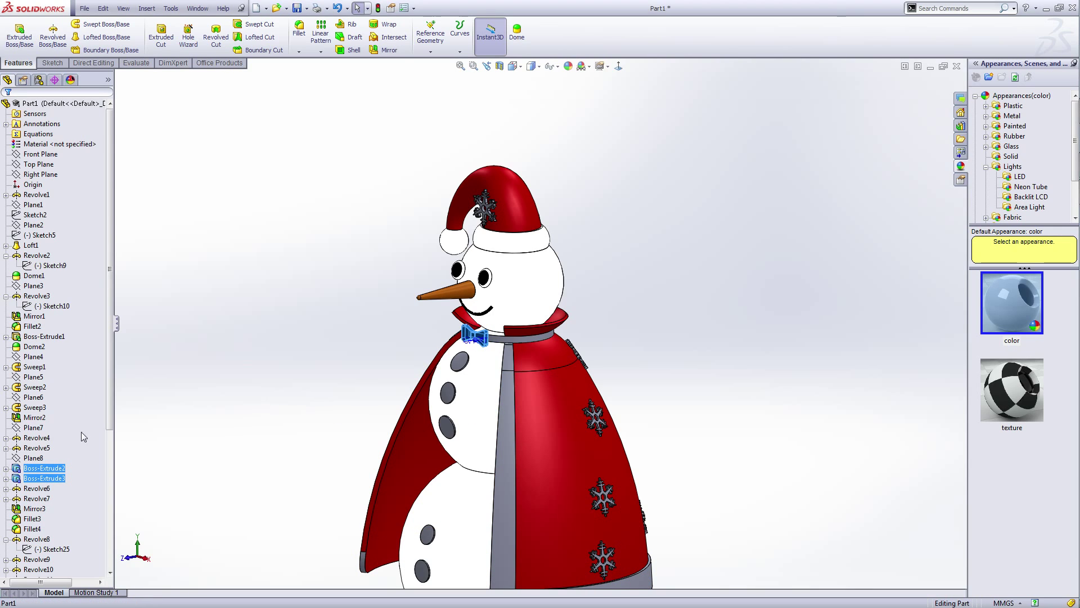
left_click(37, 448, "ctrl")
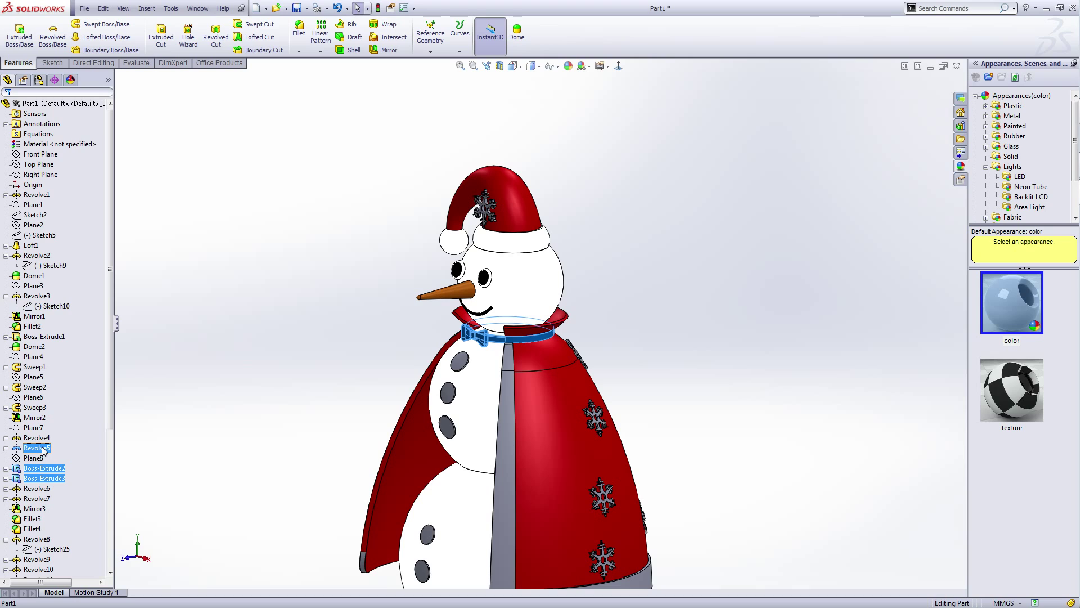
left_click(77, 428)
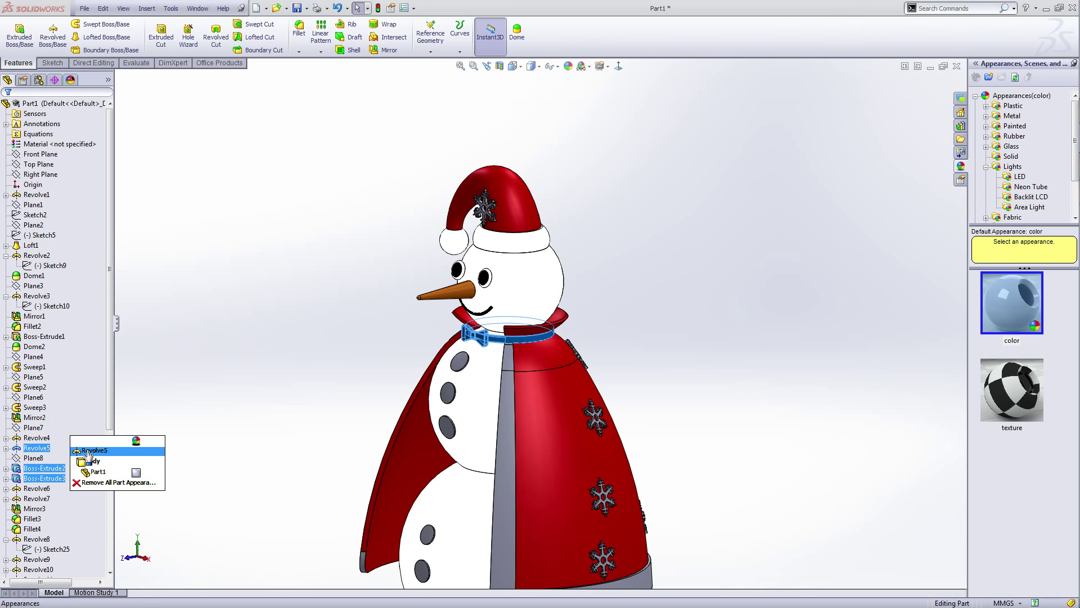
left_click(89, 451)
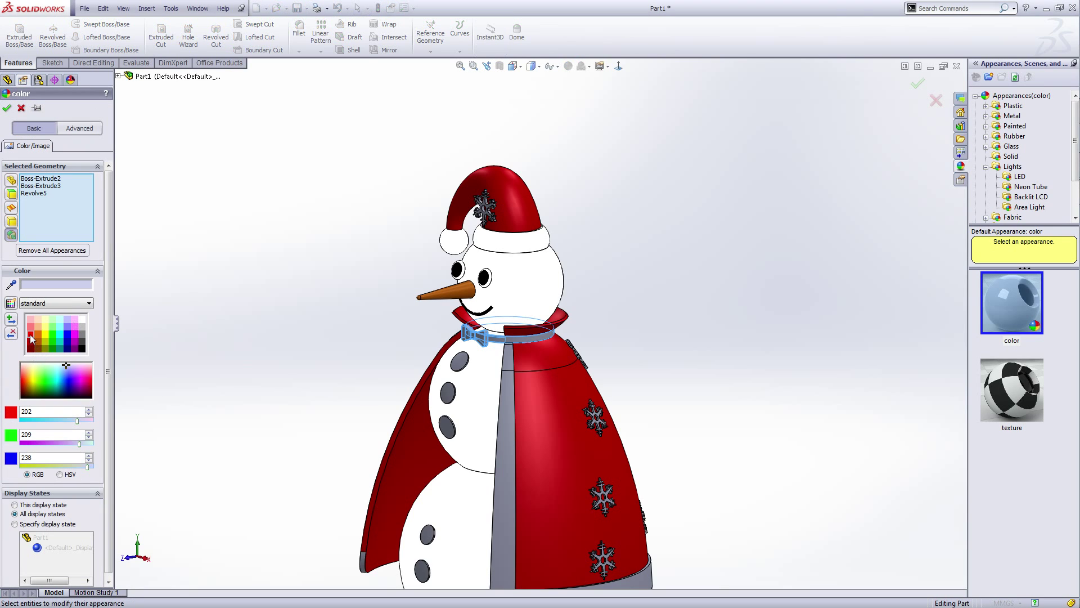
left_click(31, 335)
left_click(7, 108)
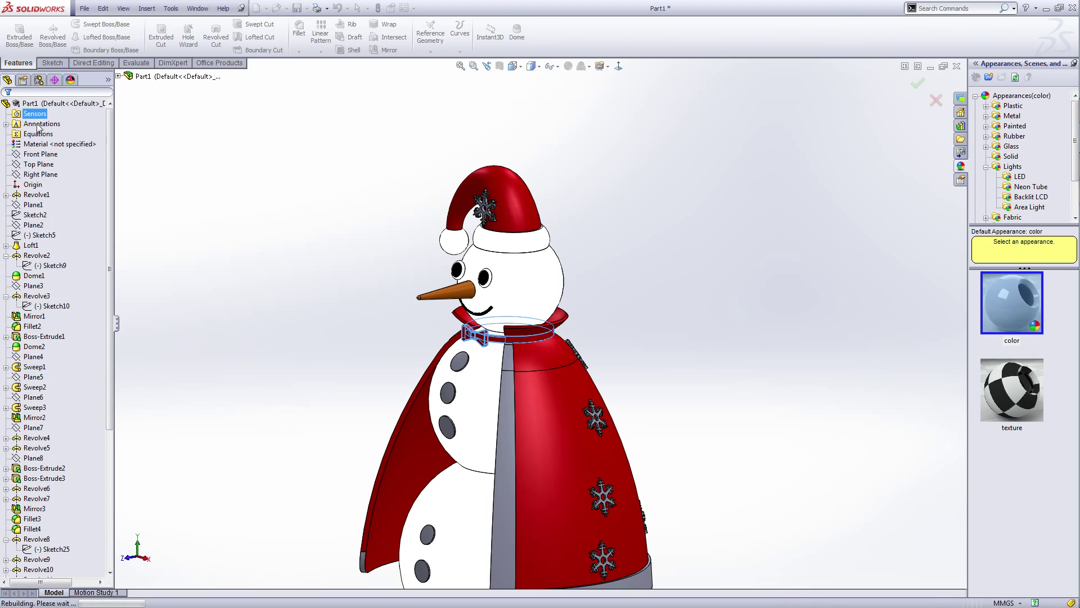
- Apply the White LED appearance to the cape's trim: Revolve6, Revolve7, Mirror3, Fillet3 and Fillet4
middle_click_drag(330, 373, 359, 364)
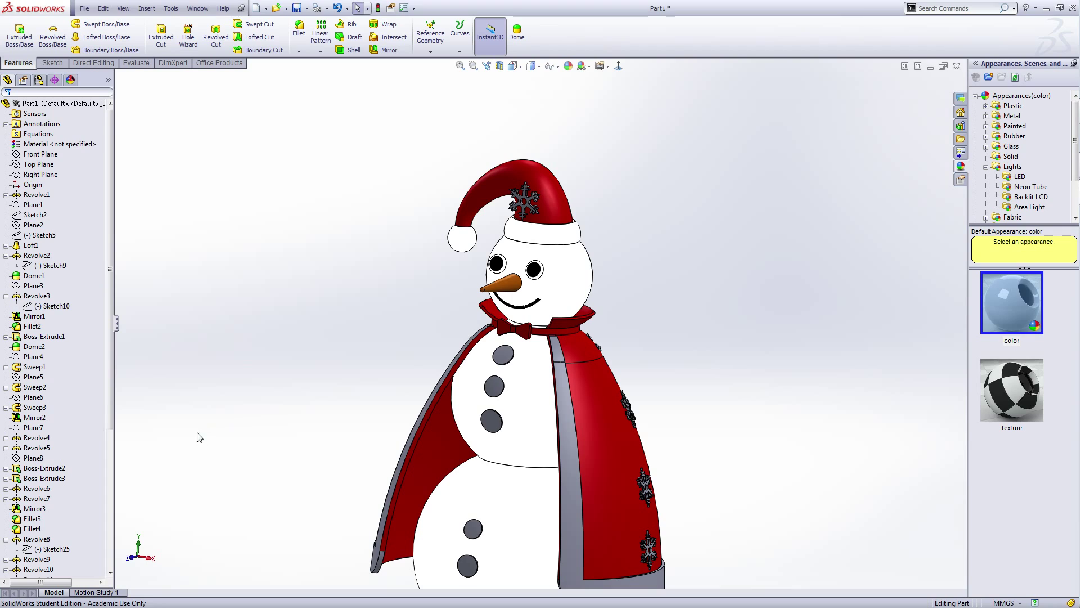
left_click_drag(112, 406, 109, 466)
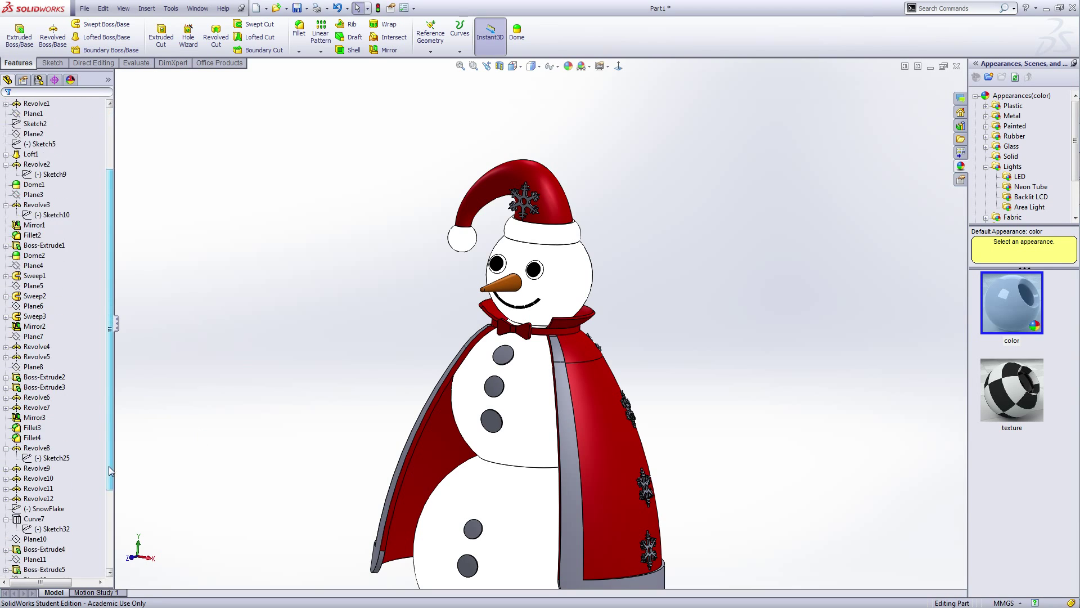
left_click(47, 399)
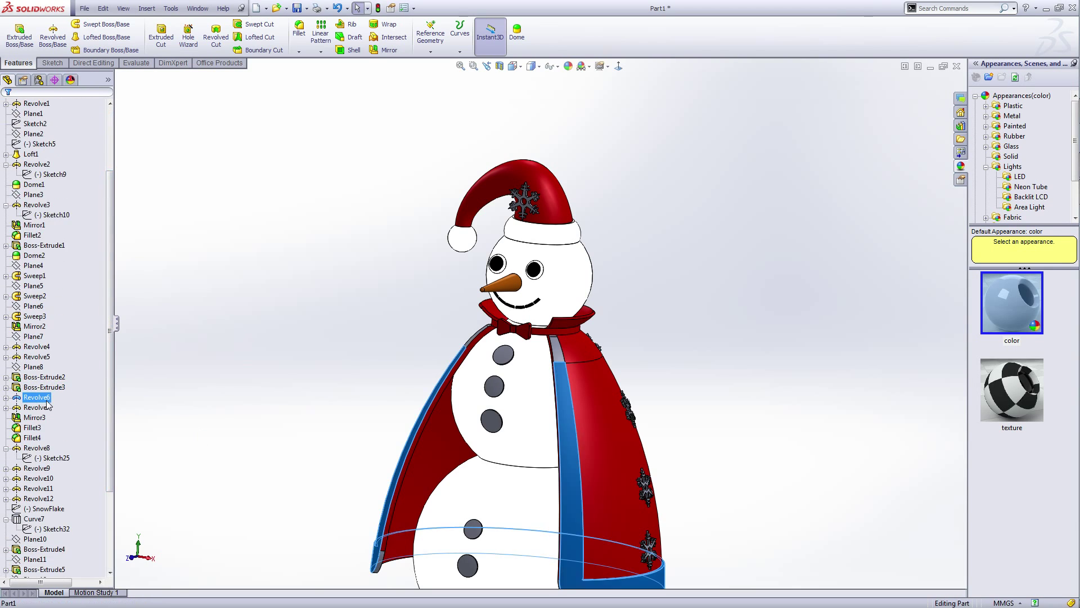
left_click(44, 408, "ctrl")
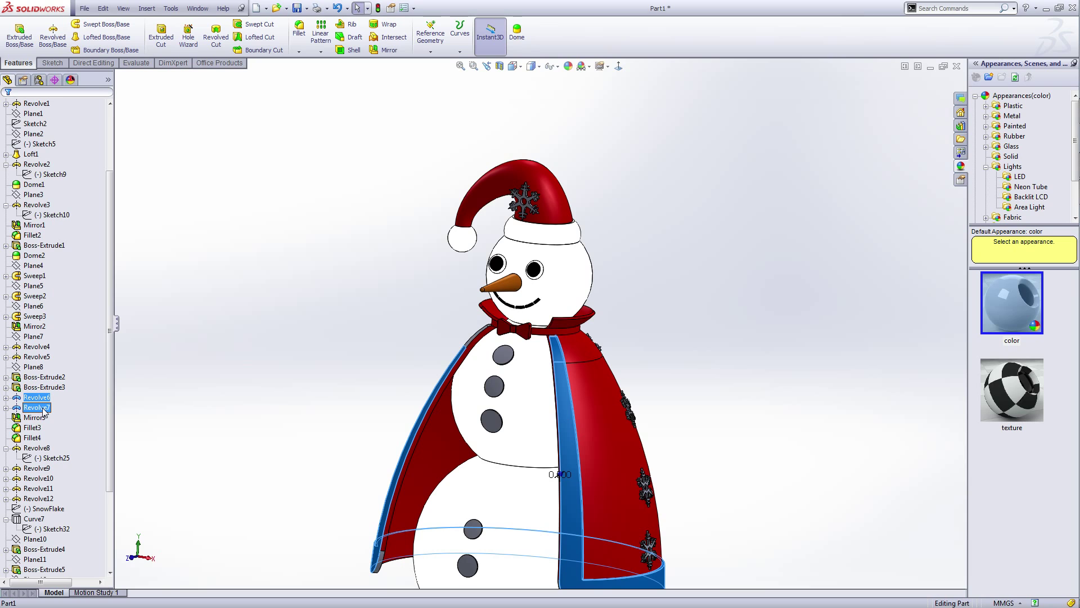
left_click(39, 418, "ctrl")
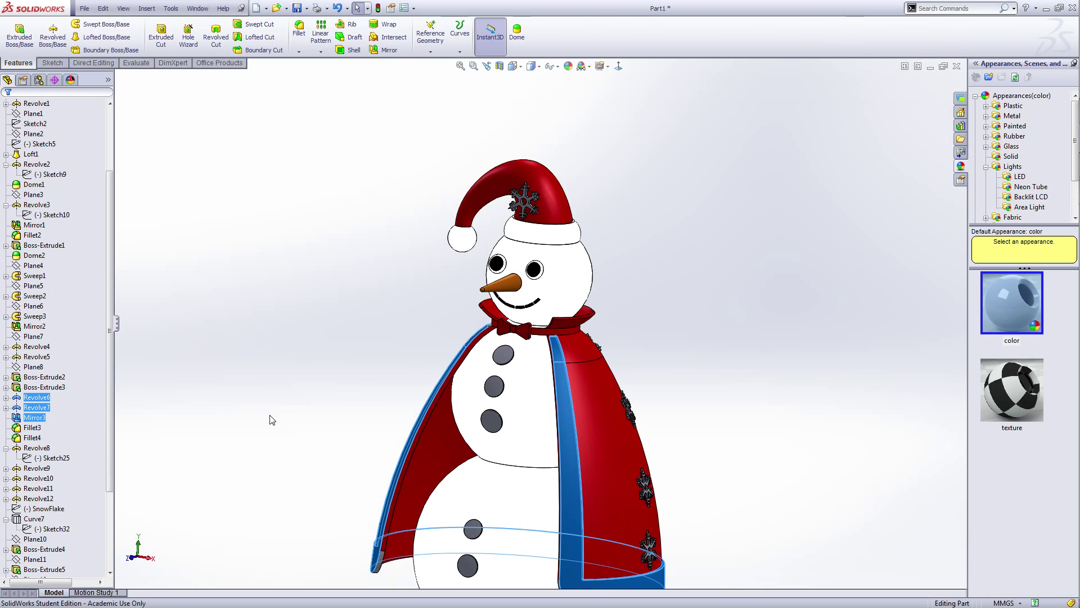
middle_click_drag(271, 419, 290, 420)
left_click(34, 428, "ctrl")
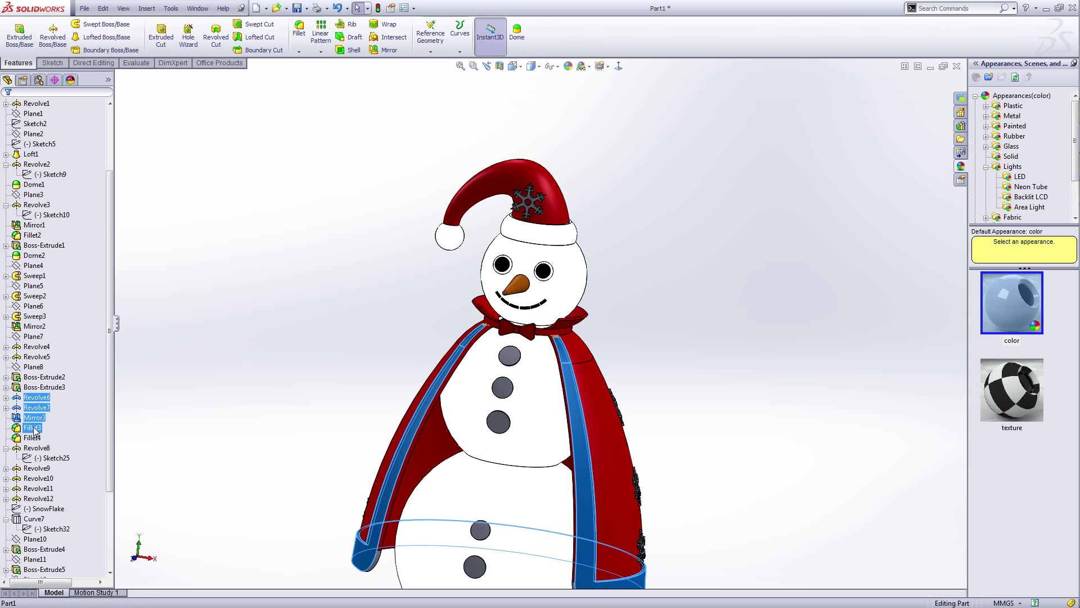
left_click(33, 437, "ctrl")
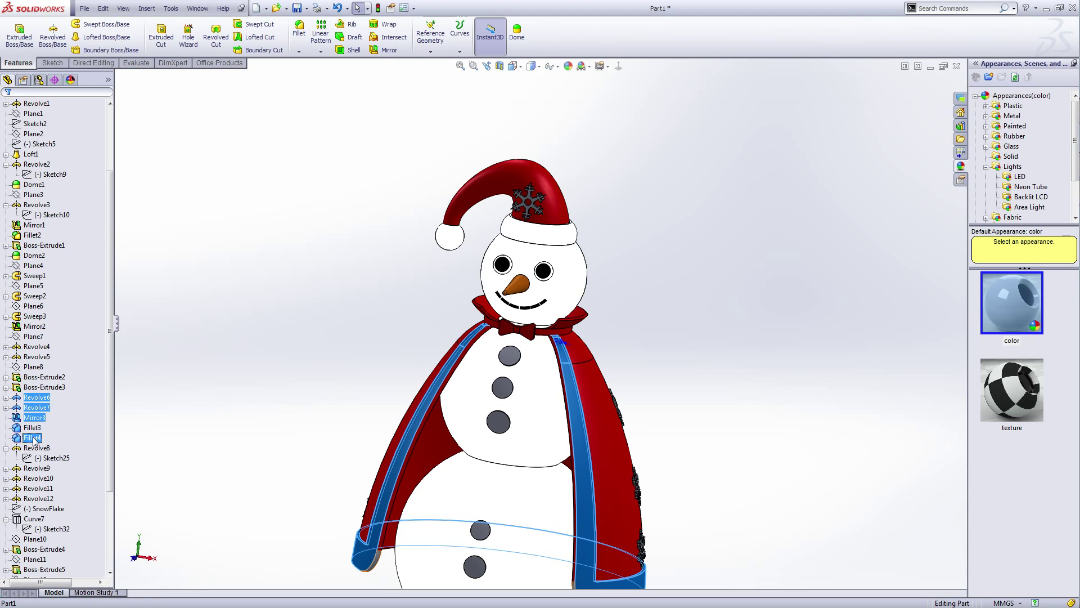
middle_click_drag(255, 458, 316, 454)
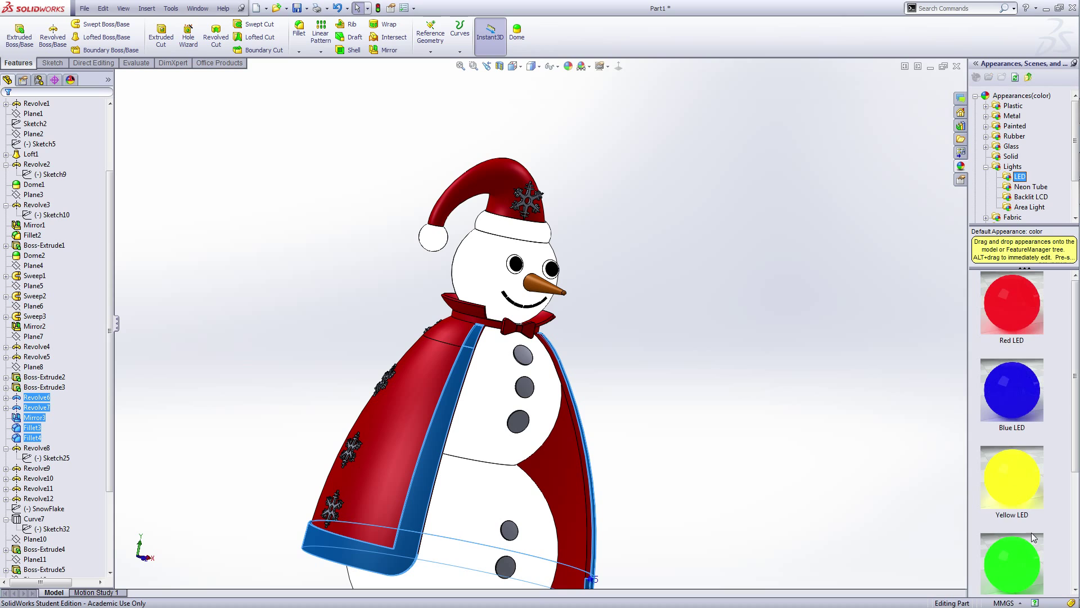
scroll(1071, 479, "down", 3)
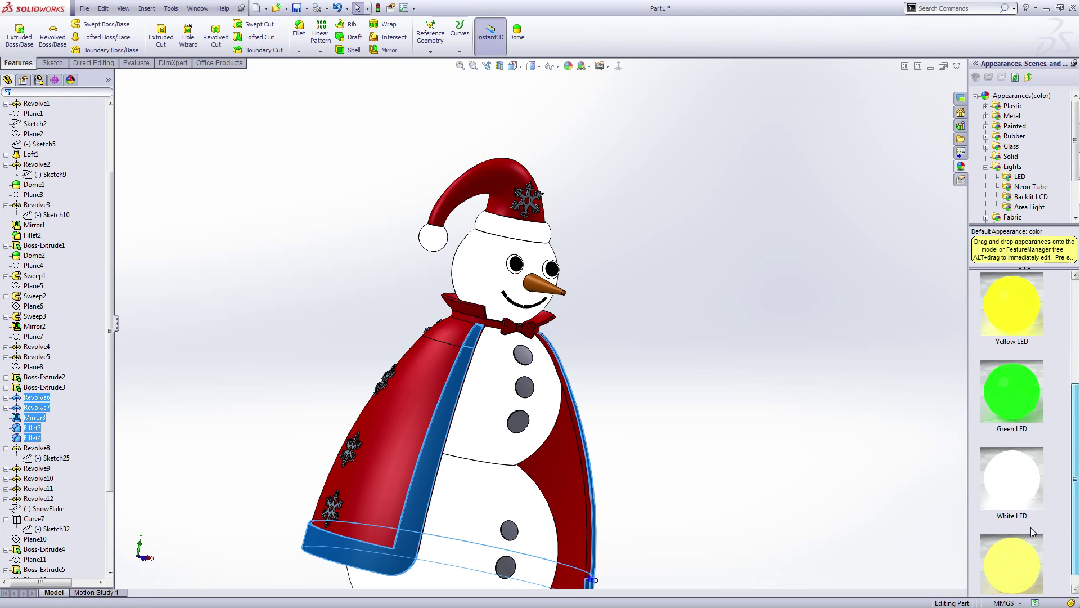
right_click(1003, 494)
left_click(1003, 501)
scroll(767, 449, "up", 5)
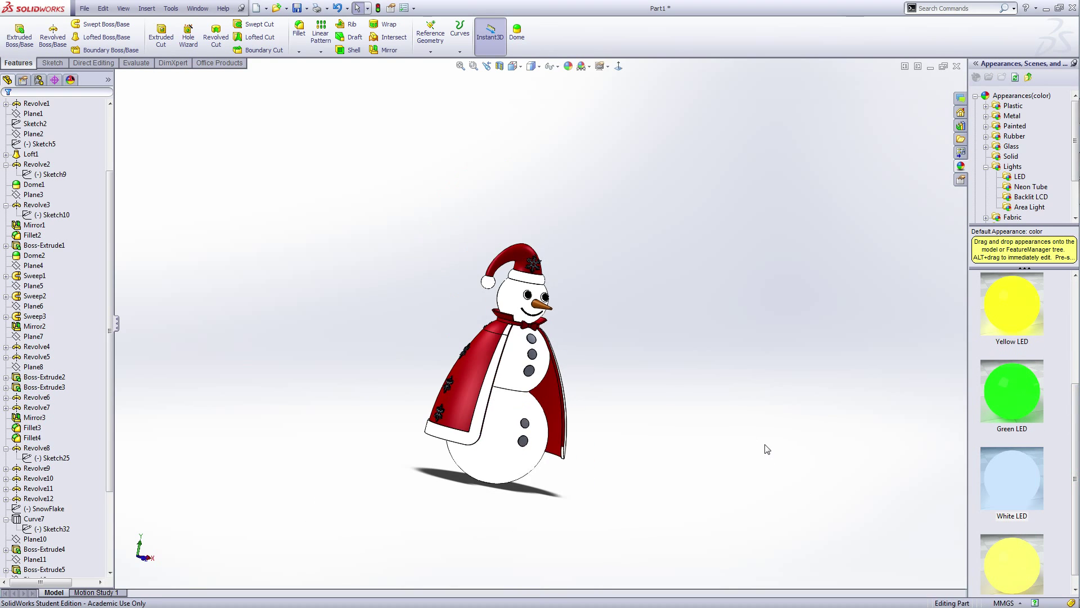
- Colour the two rounded fillet faces at the cape trim's lower front corners red from the standard swatches
middle_click_drag(767, 448, 690, 394)
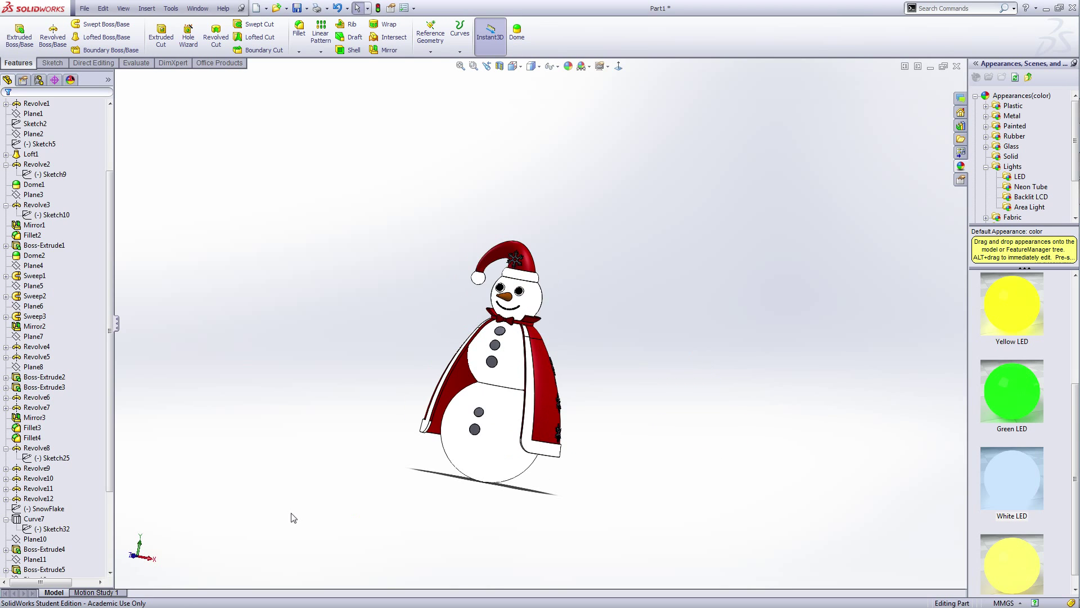
scroll(529, 494, "down", 2)
middle_click_drag(557, 472, 589, 484)
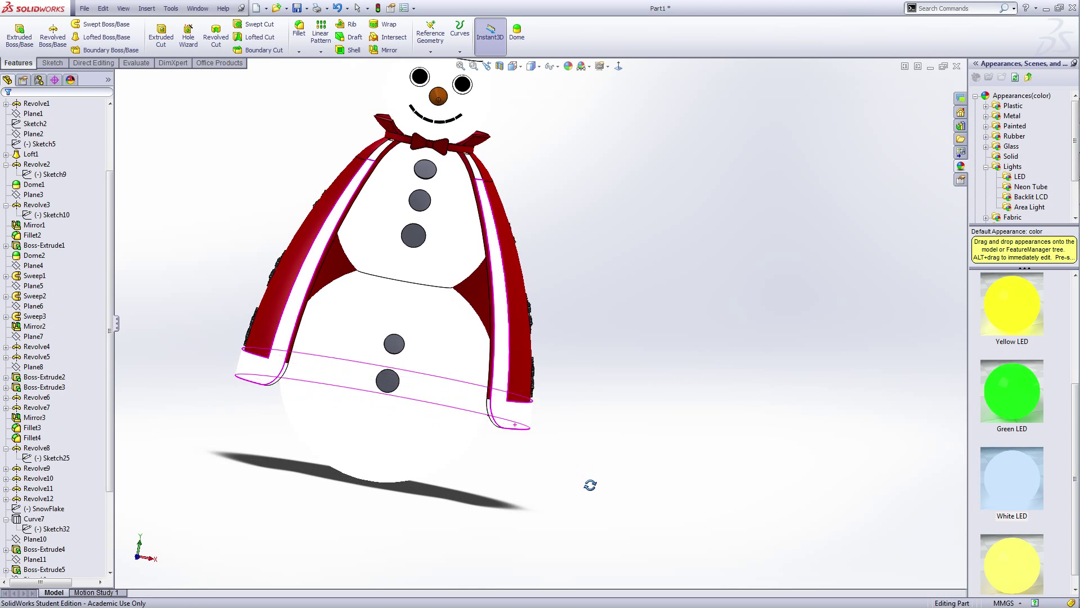
scroll(487, 439, "down", 5)
scroll(487, 439, "down", 1)
left_click(567, 366)
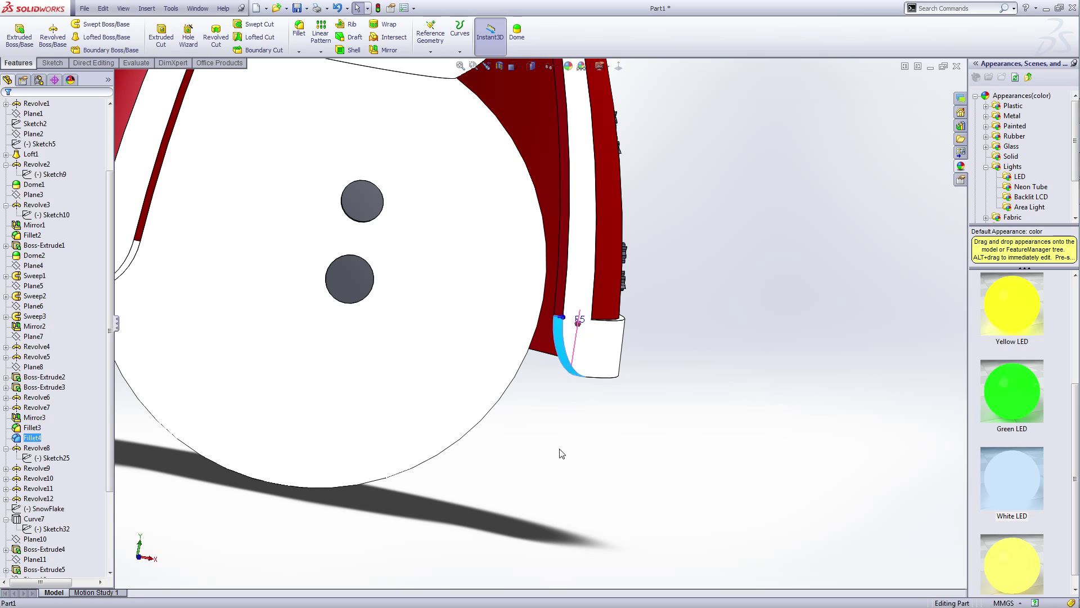
scroll(561, 454, "up", 2)
middle_click_drag(561, 454, 311, 367)
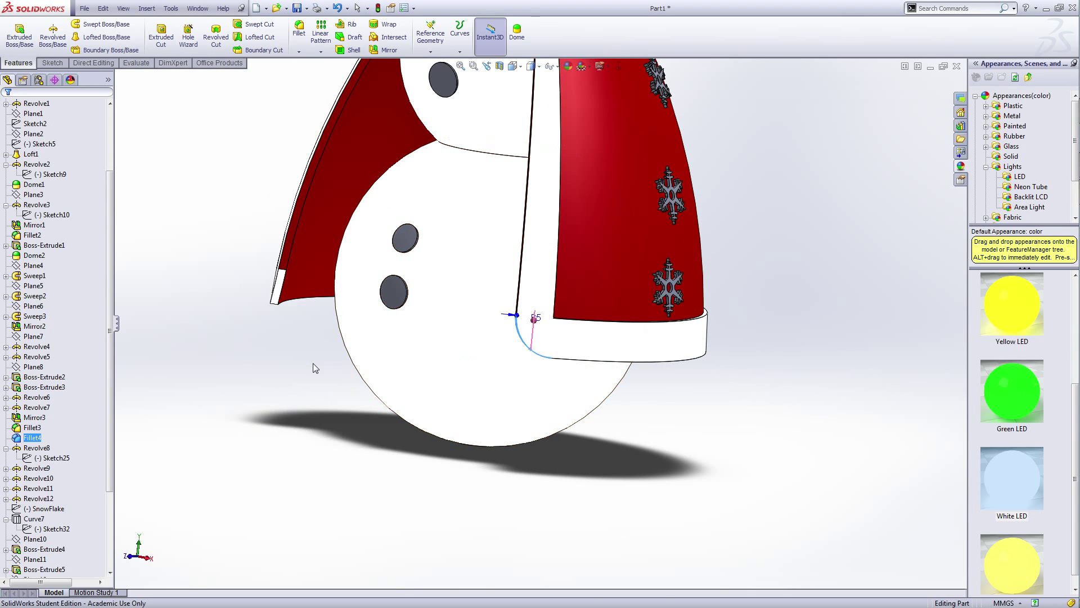
scroll(312, 366, "down", 4)
left_click(299, 225)
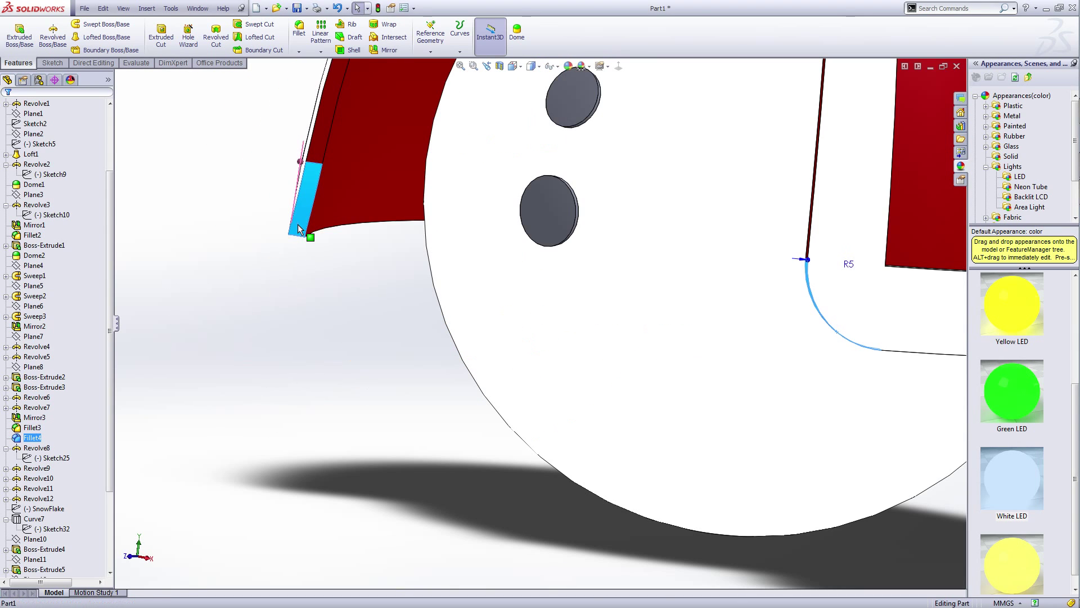
left_click(345, 179)
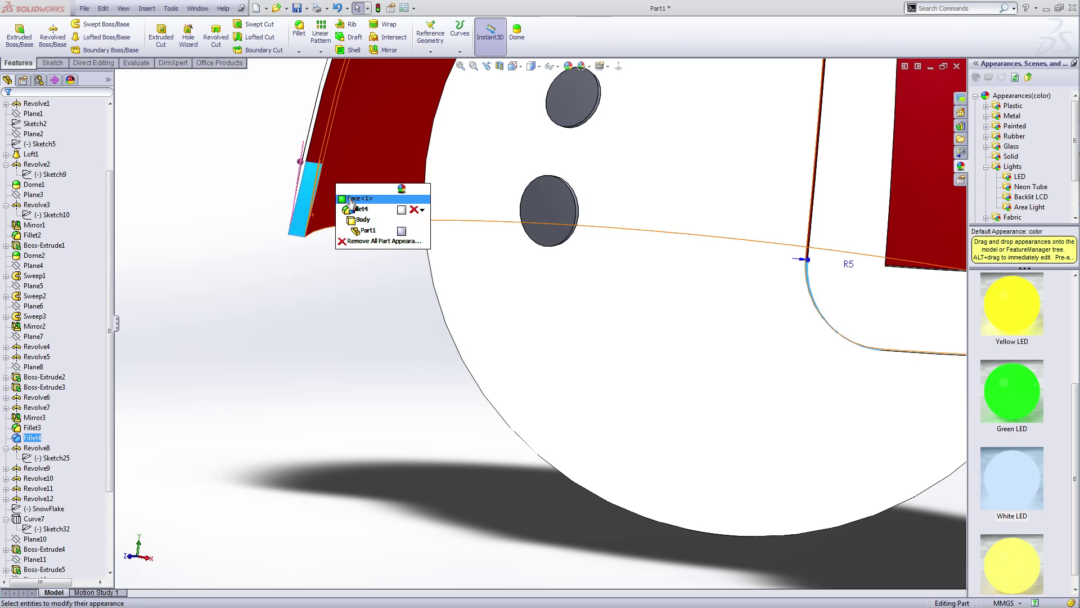
left_click(31, 338)
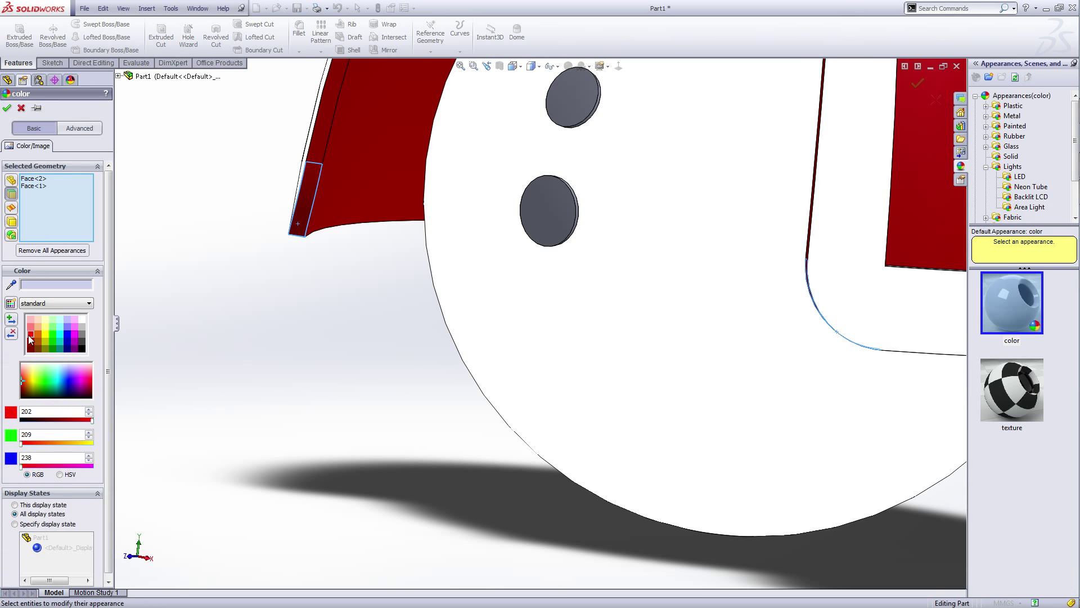
left_click(7, 107)
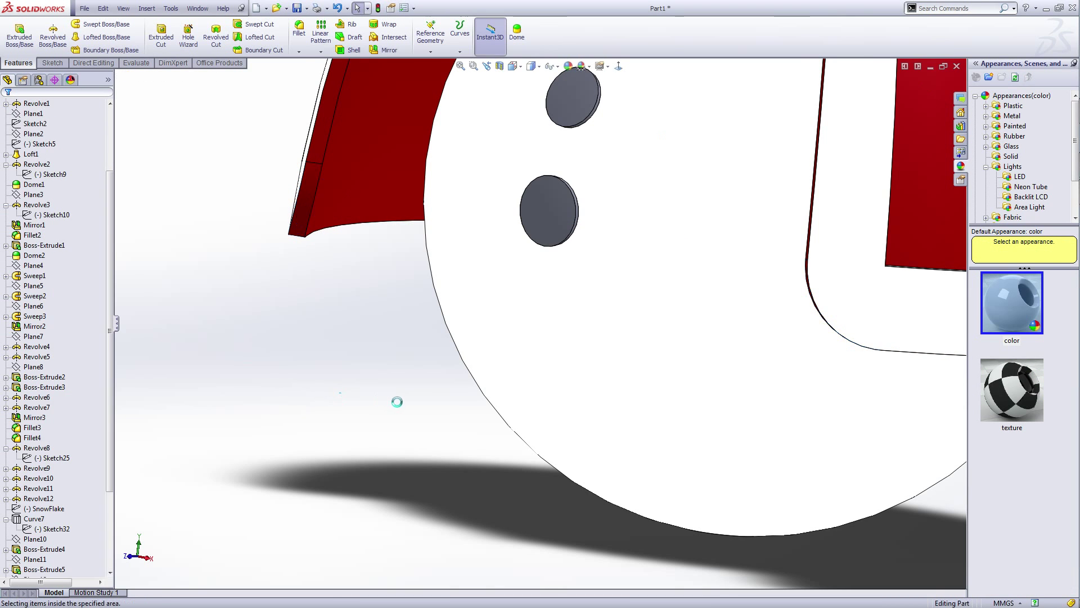
- Colour the five body buttons, Revolve8 through Revolve12, black (RGB 0, 0, 0) from the standard swatches
scroll(427, 413, "up", 5)
middle_click_drag(494, 440, 590, 376)
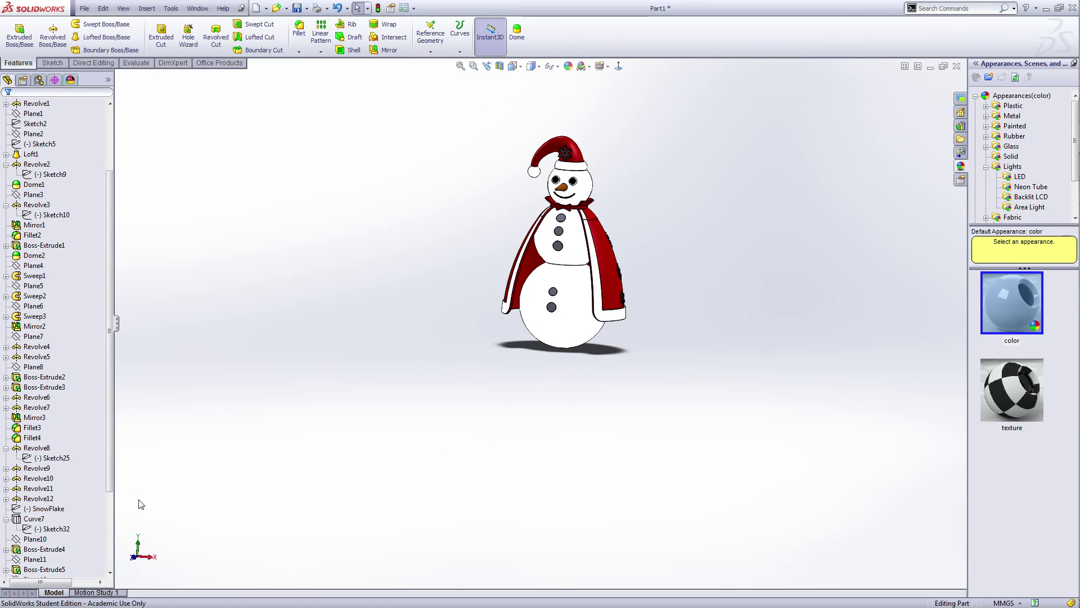
scroll(112, 517, "down", 3)
left_click(42, 409)
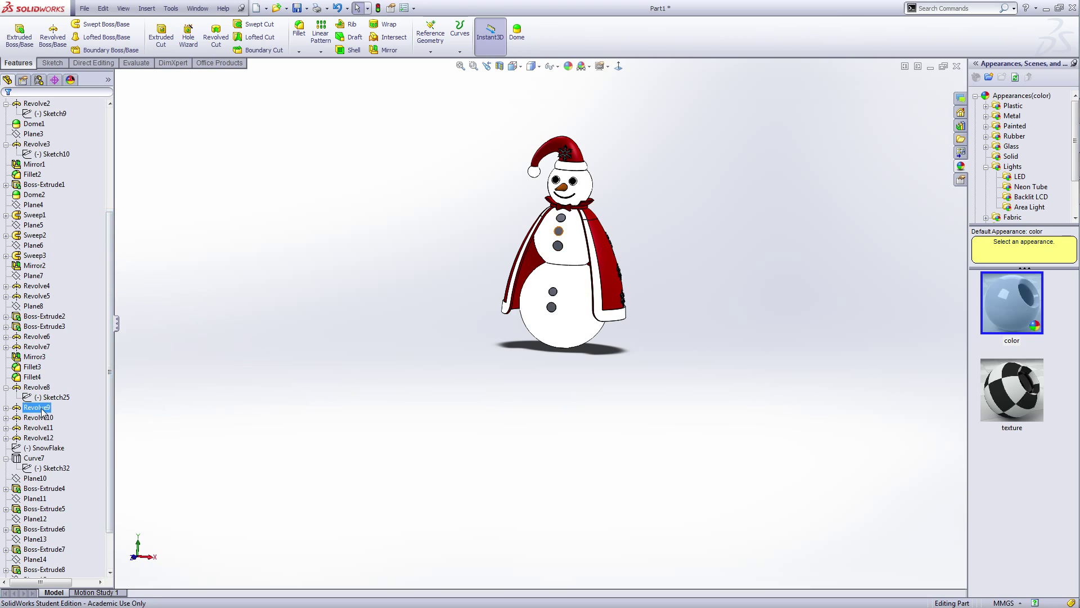
left_click(37, 388)
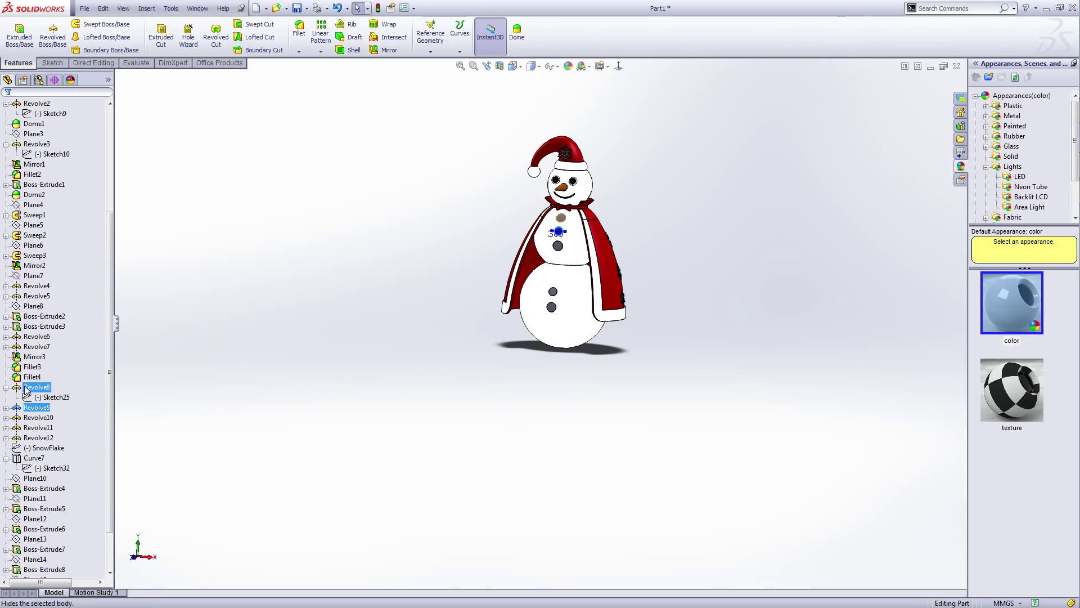
left_click(44, 409, "ctrl")
left_click(40, 418, "ctrl")
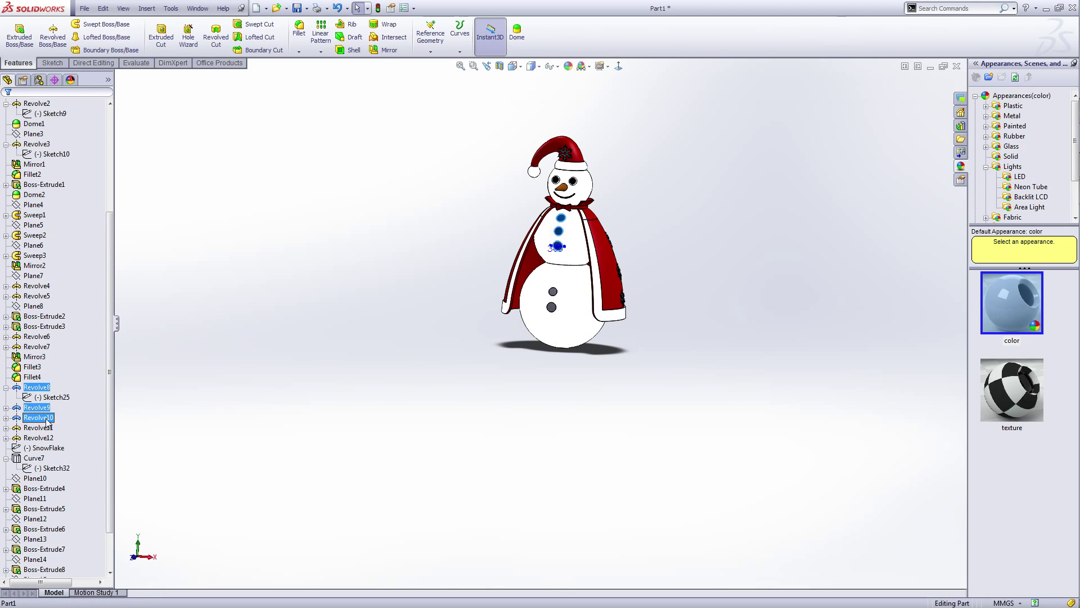
left_click(42, 427, "ctrl")
left_click(45, 438, "ctrl")
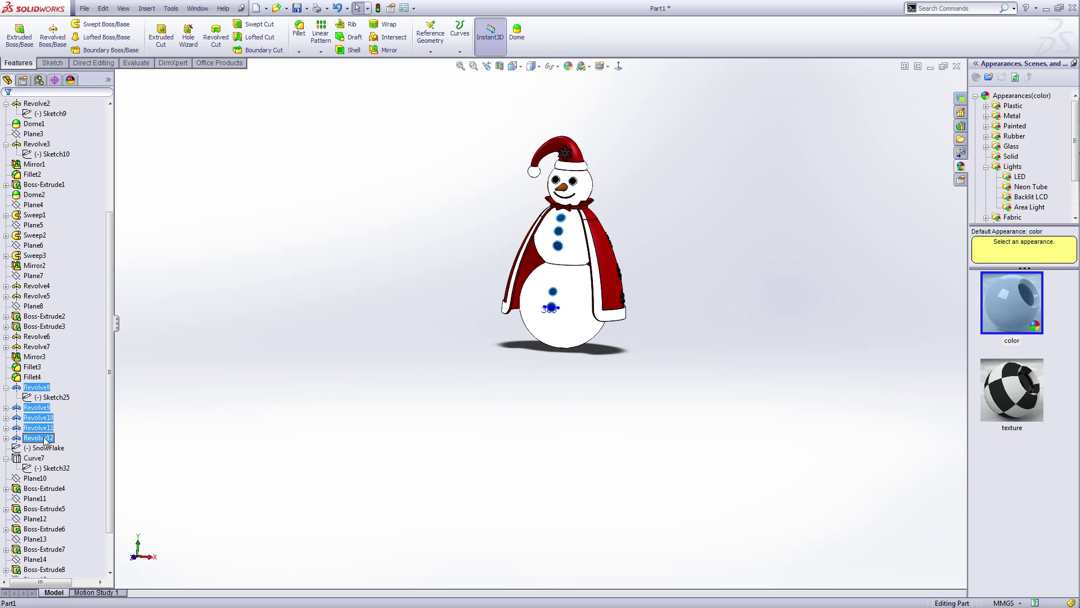
left_click(78, 420)
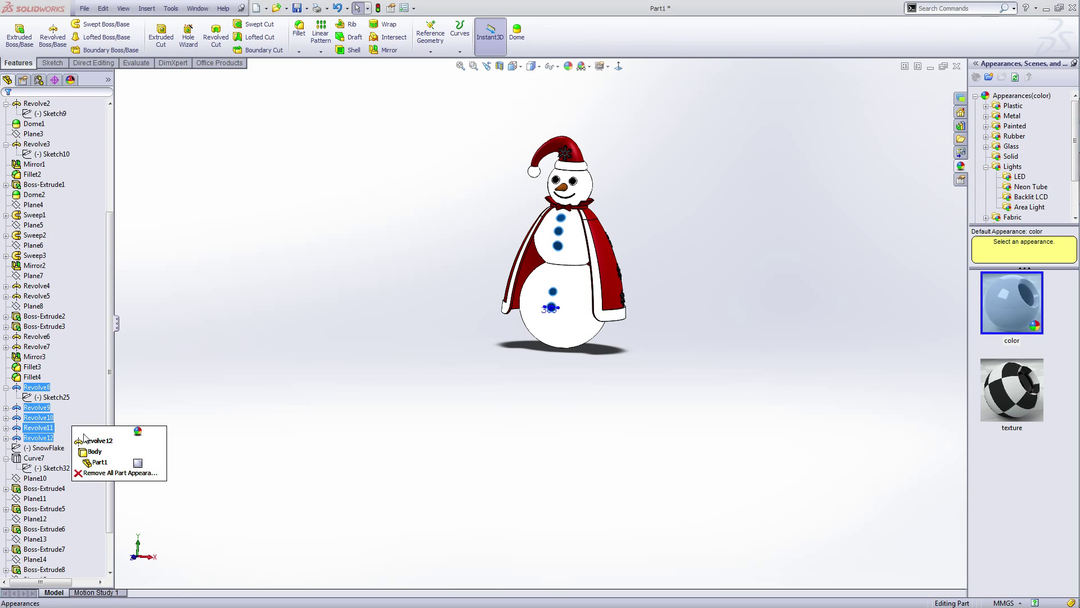
left_click(89, 447)
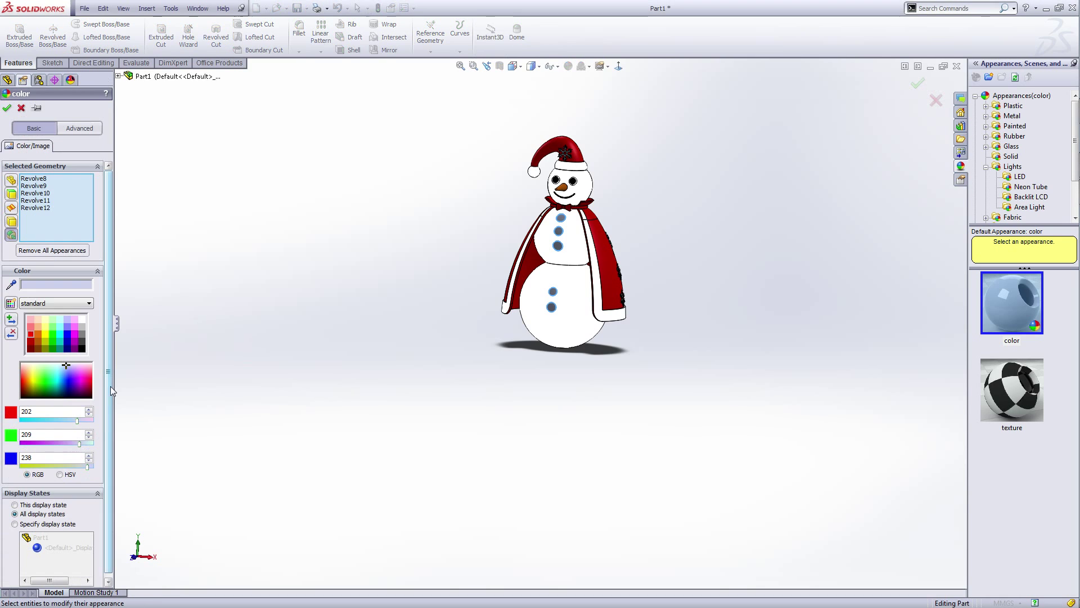
left_click(82, 349)
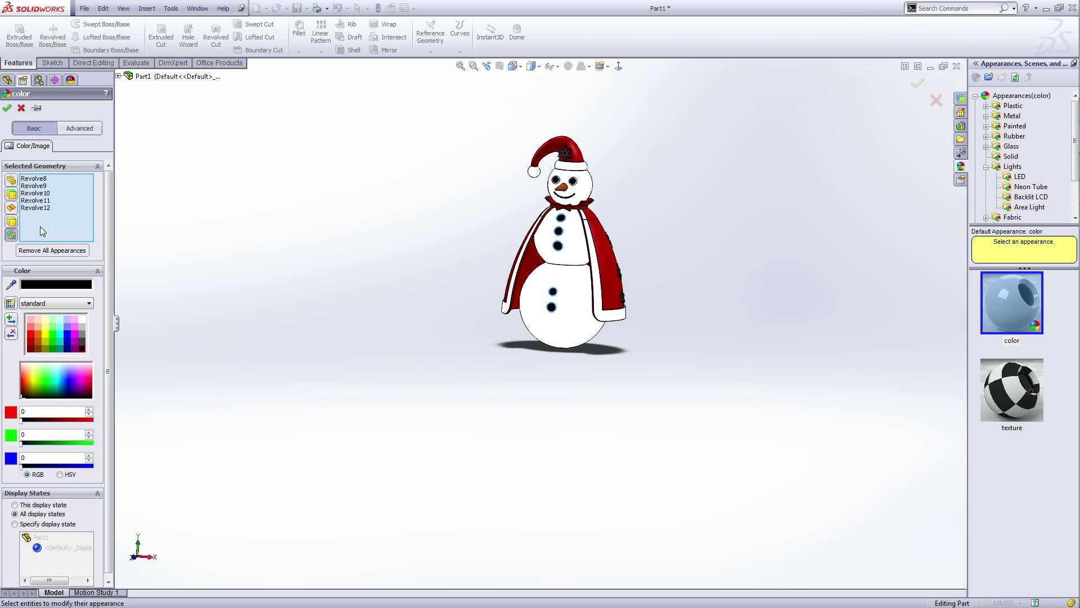
left_click(6, 108)
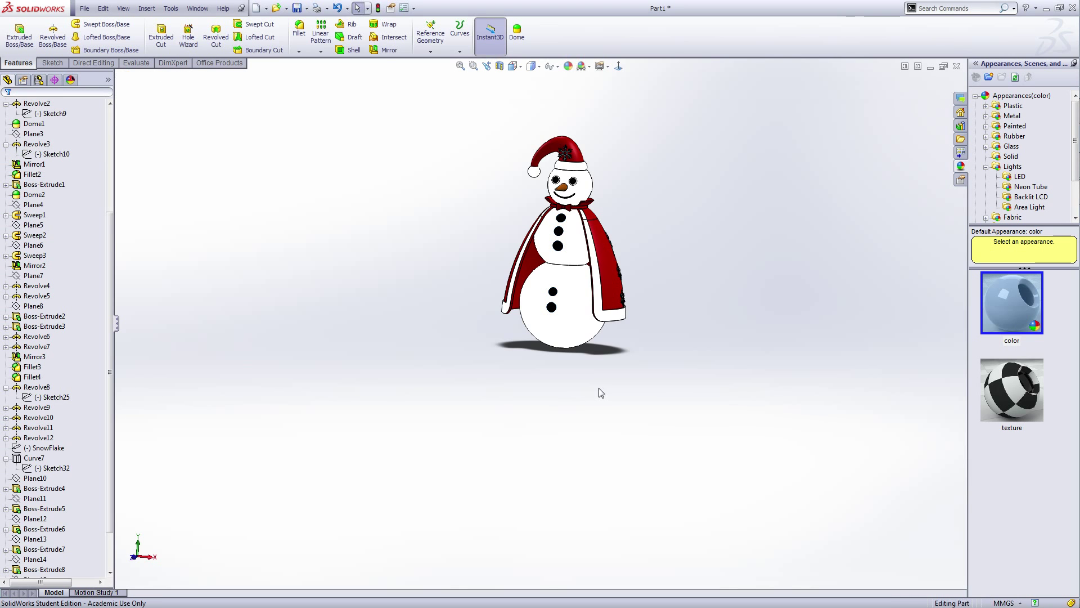
- Apply the White LED appearance to the cape and hat snowflakes: Boss-Extrude4 through Boss-Extrude10 and Mirror4
middle_click_drag(598, 388, 574, 406)
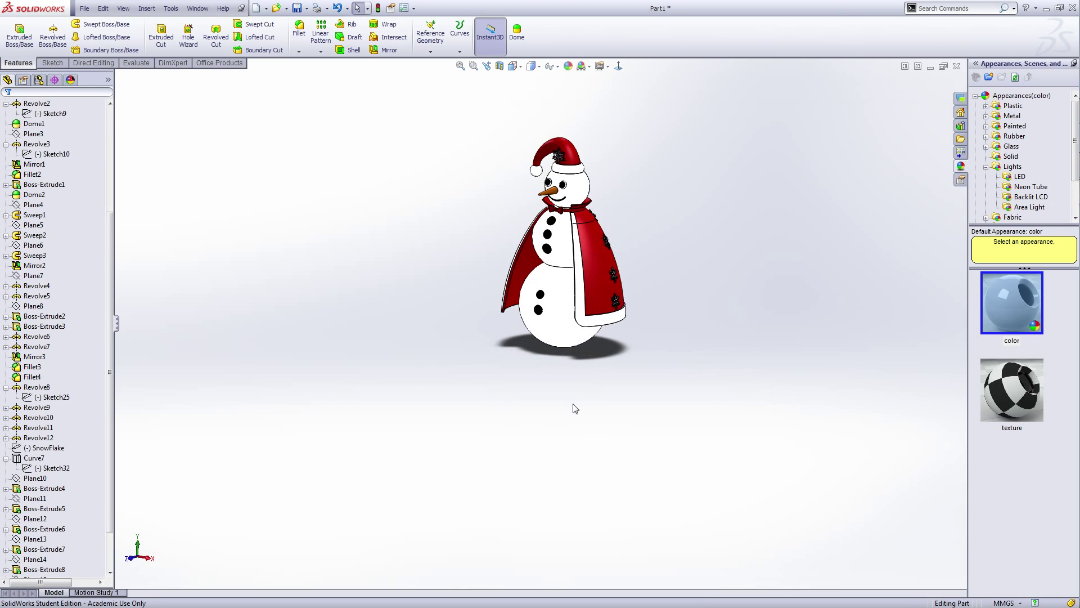
left_click_drag(110, 488, 105, 519)
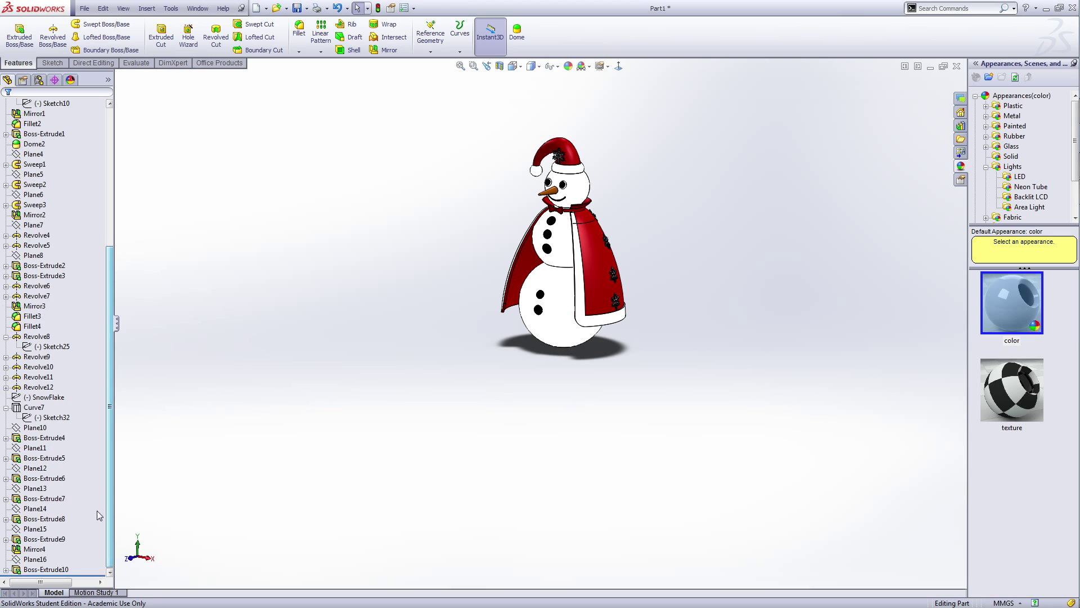
left_click(50, 439)
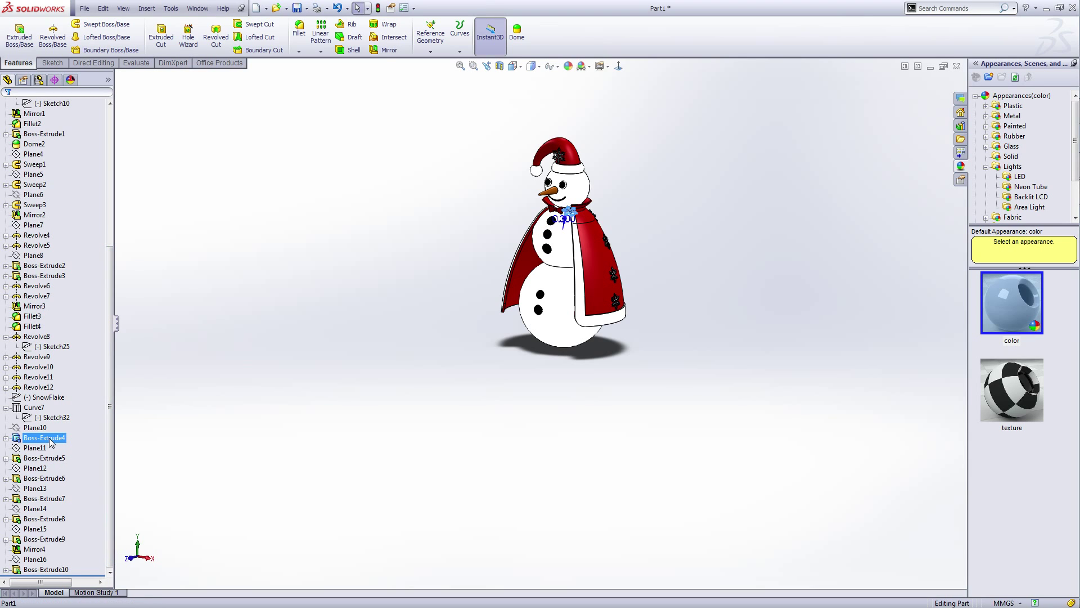
middle_click_drag(530, 500, 348, 544)
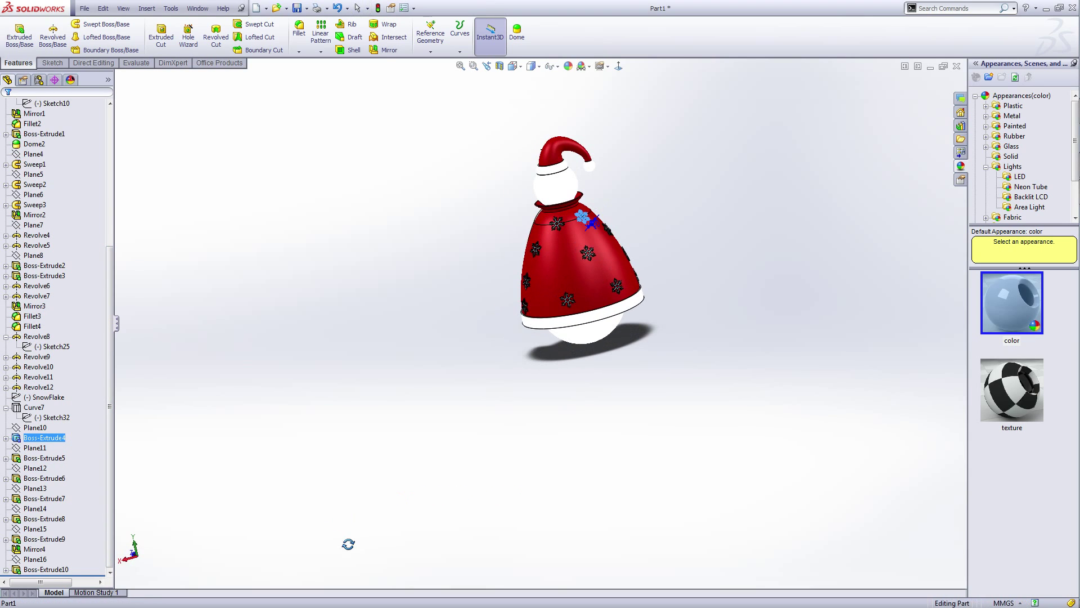
left_click(47, 458, "ctrl")
left_click(54, 478, "ctrl")
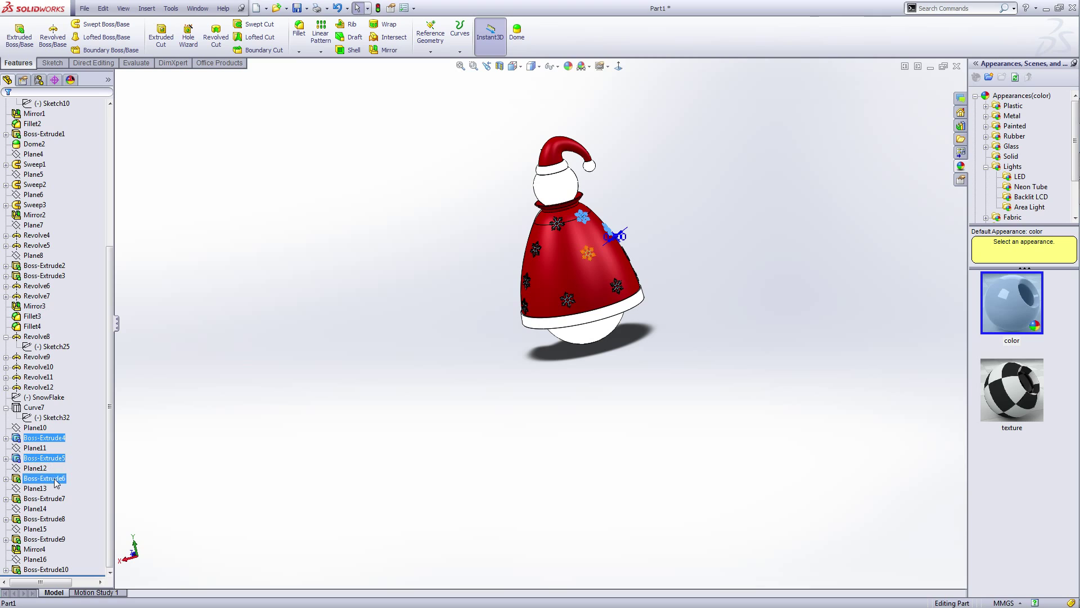
left_click(55, 499, "ctrl")
left_click(54, 518, "ctrl")
left_click(55, 539, "ctrl")
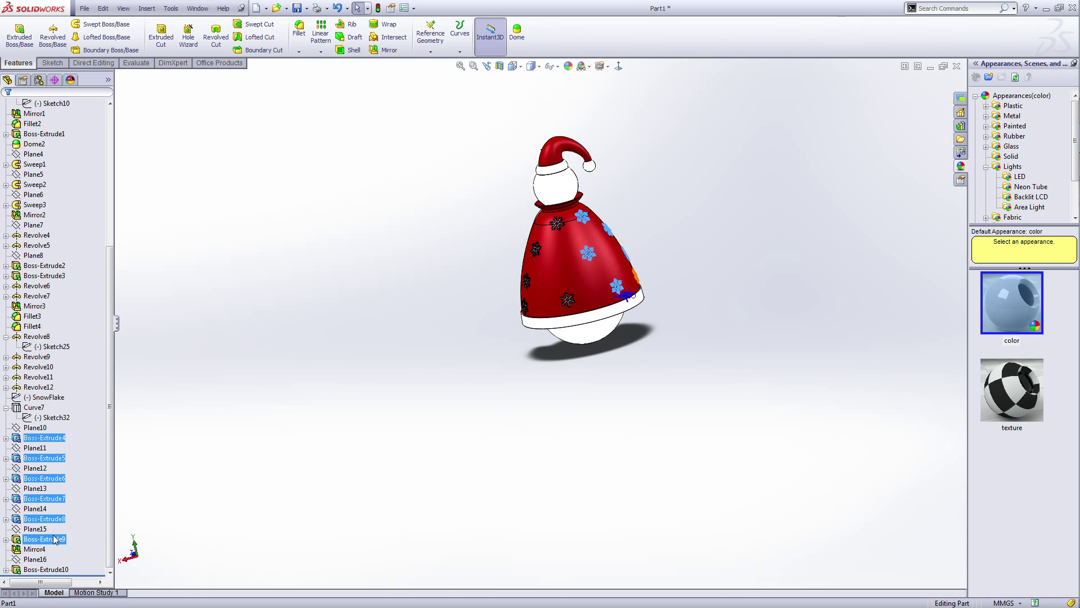
left_click(40, 549, "ctrl")
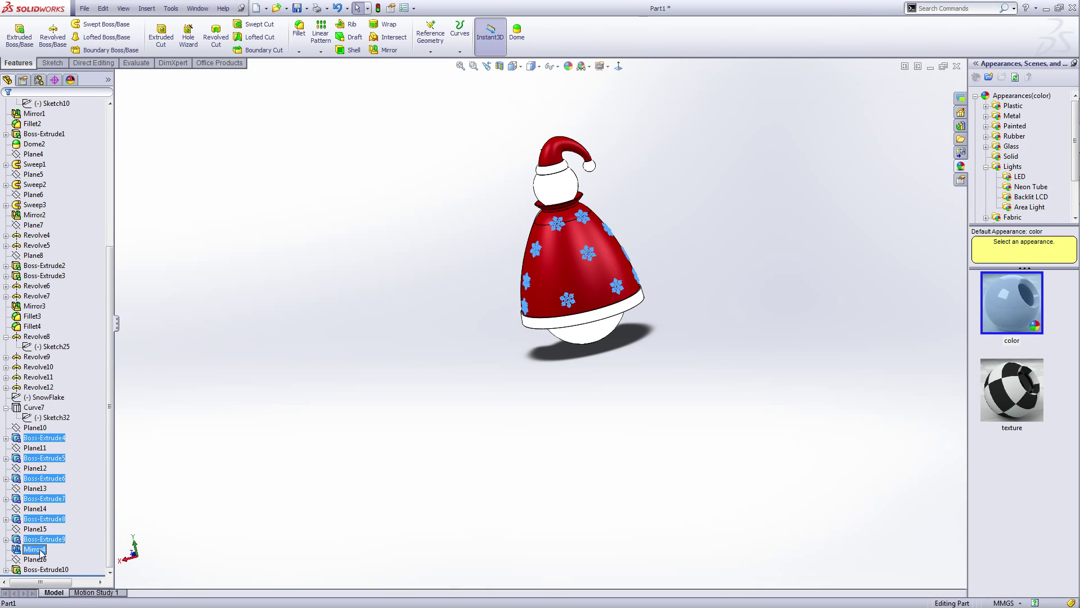
left_click(49, 569, "ctrl")
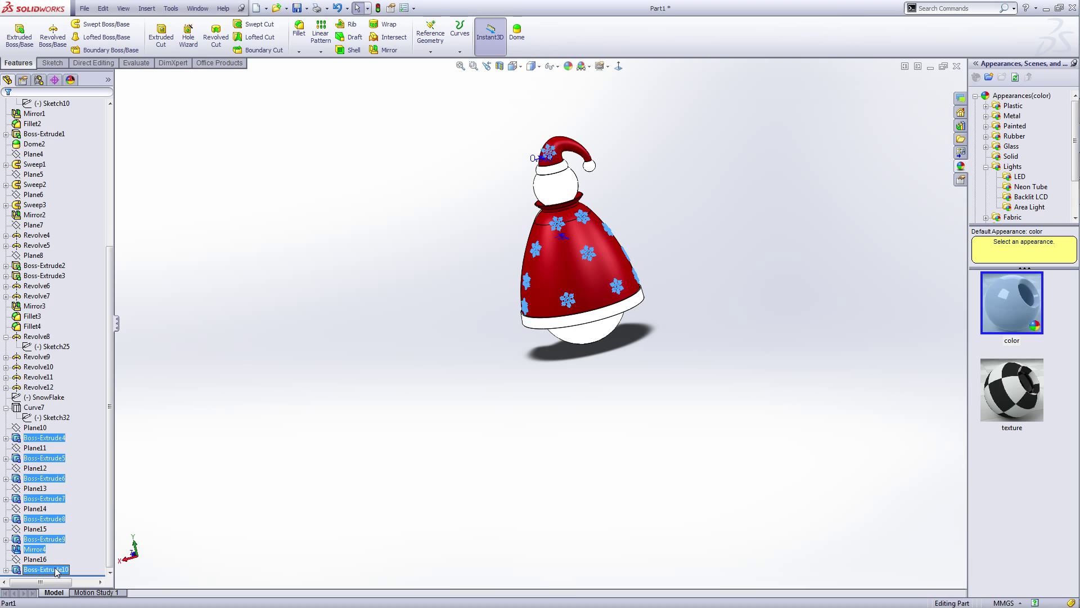
left_click(1019, 177)
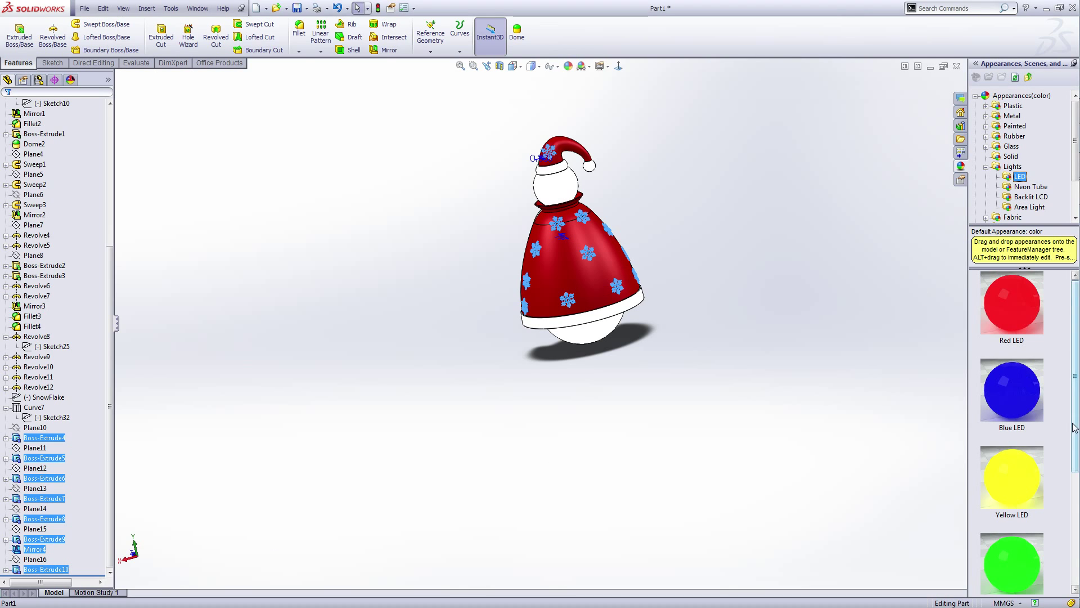
scroll(1012, 428, "down", 3)
right_click(1007, 504)
left_click(1007, 509)
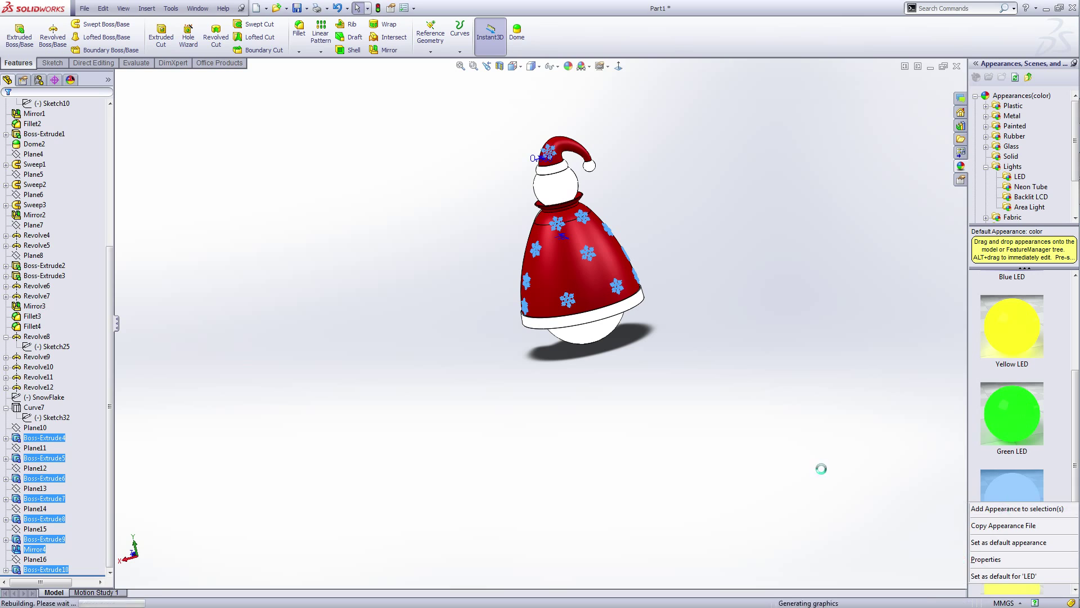
- Inspect the finished snowman from the side and front, checking the snowflakes, cape, hat, face and buttons
middle_click_drag(617, 450, 646, 449)
scroll(233, 468, "up", 2)
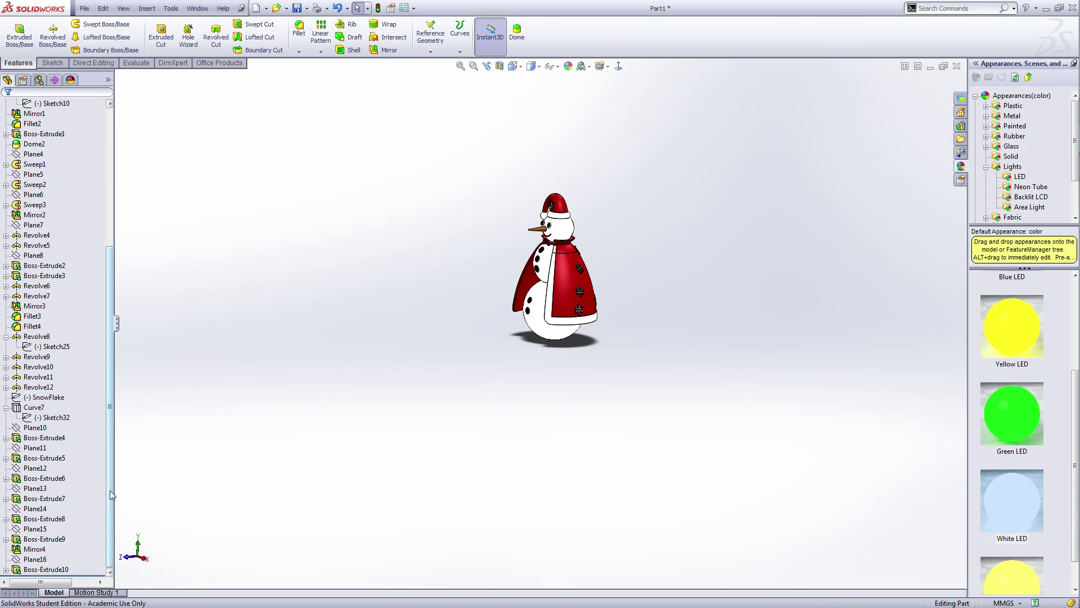
scroll(594, 304, "down", 1)
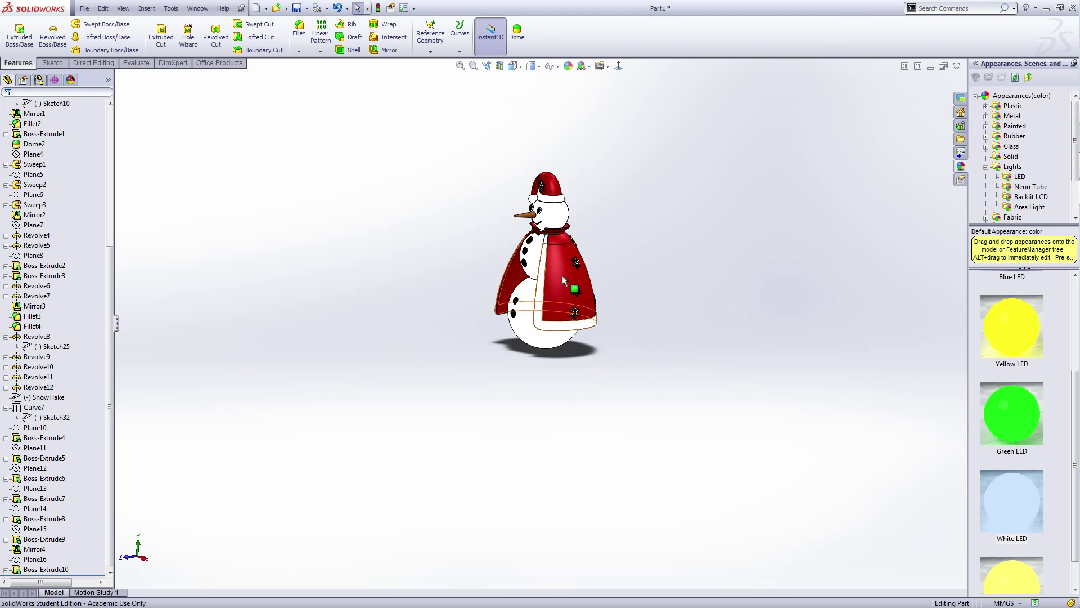
scroll(565, 283, "down", 3)
middle_click_drag(561, 424, 652, 416)
scroll(573, 274, "up", 3)
scroll(568, 276, "down", 3)
scroll(571, 270, "down", 2)
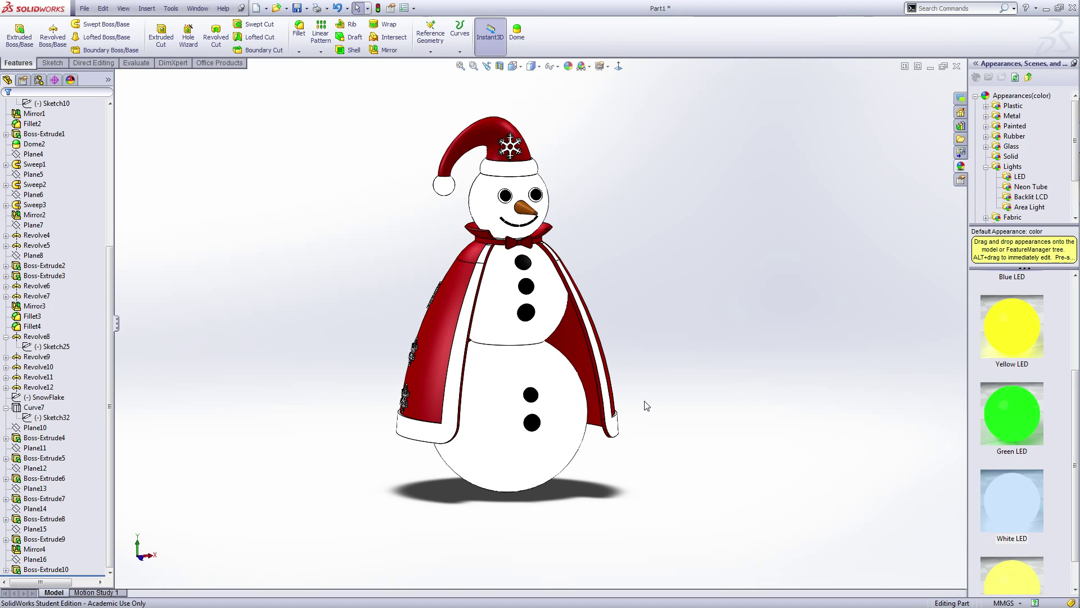
scroll(629, 479, "up", 3)
middle_click_drag(601, 471, 822, 533)
scroll(574, 387, "down", 2)
scroll(544, 363, "up", 2)
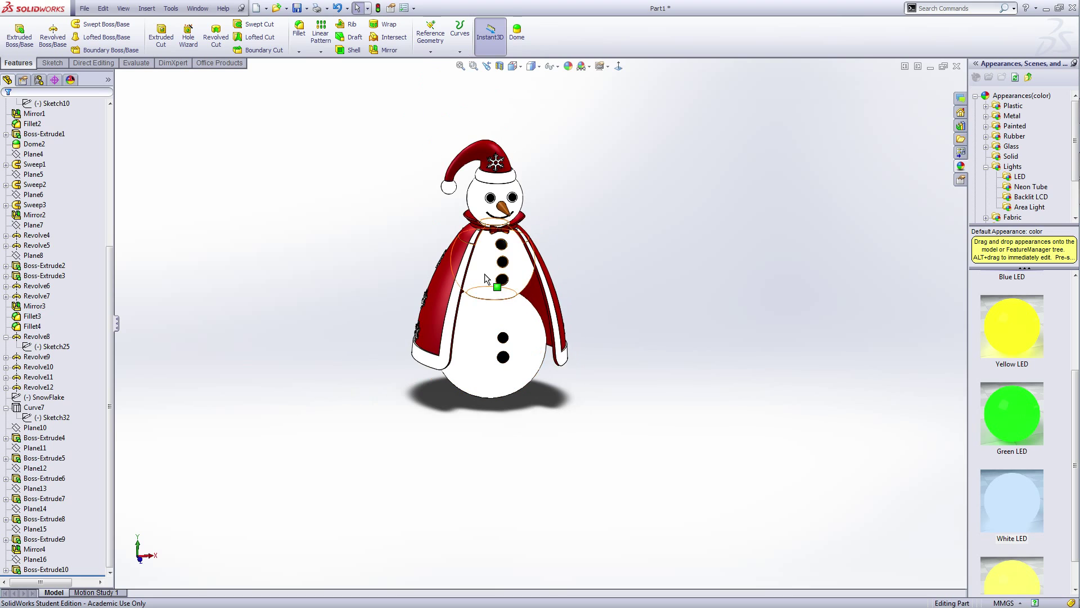
scroll(493, 279, "down", 1)
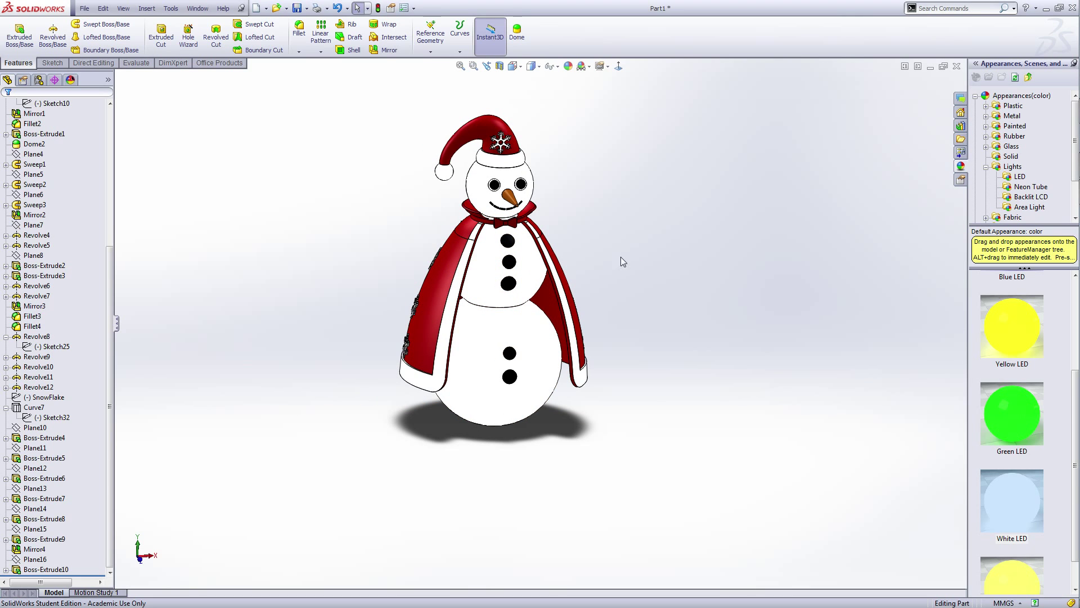